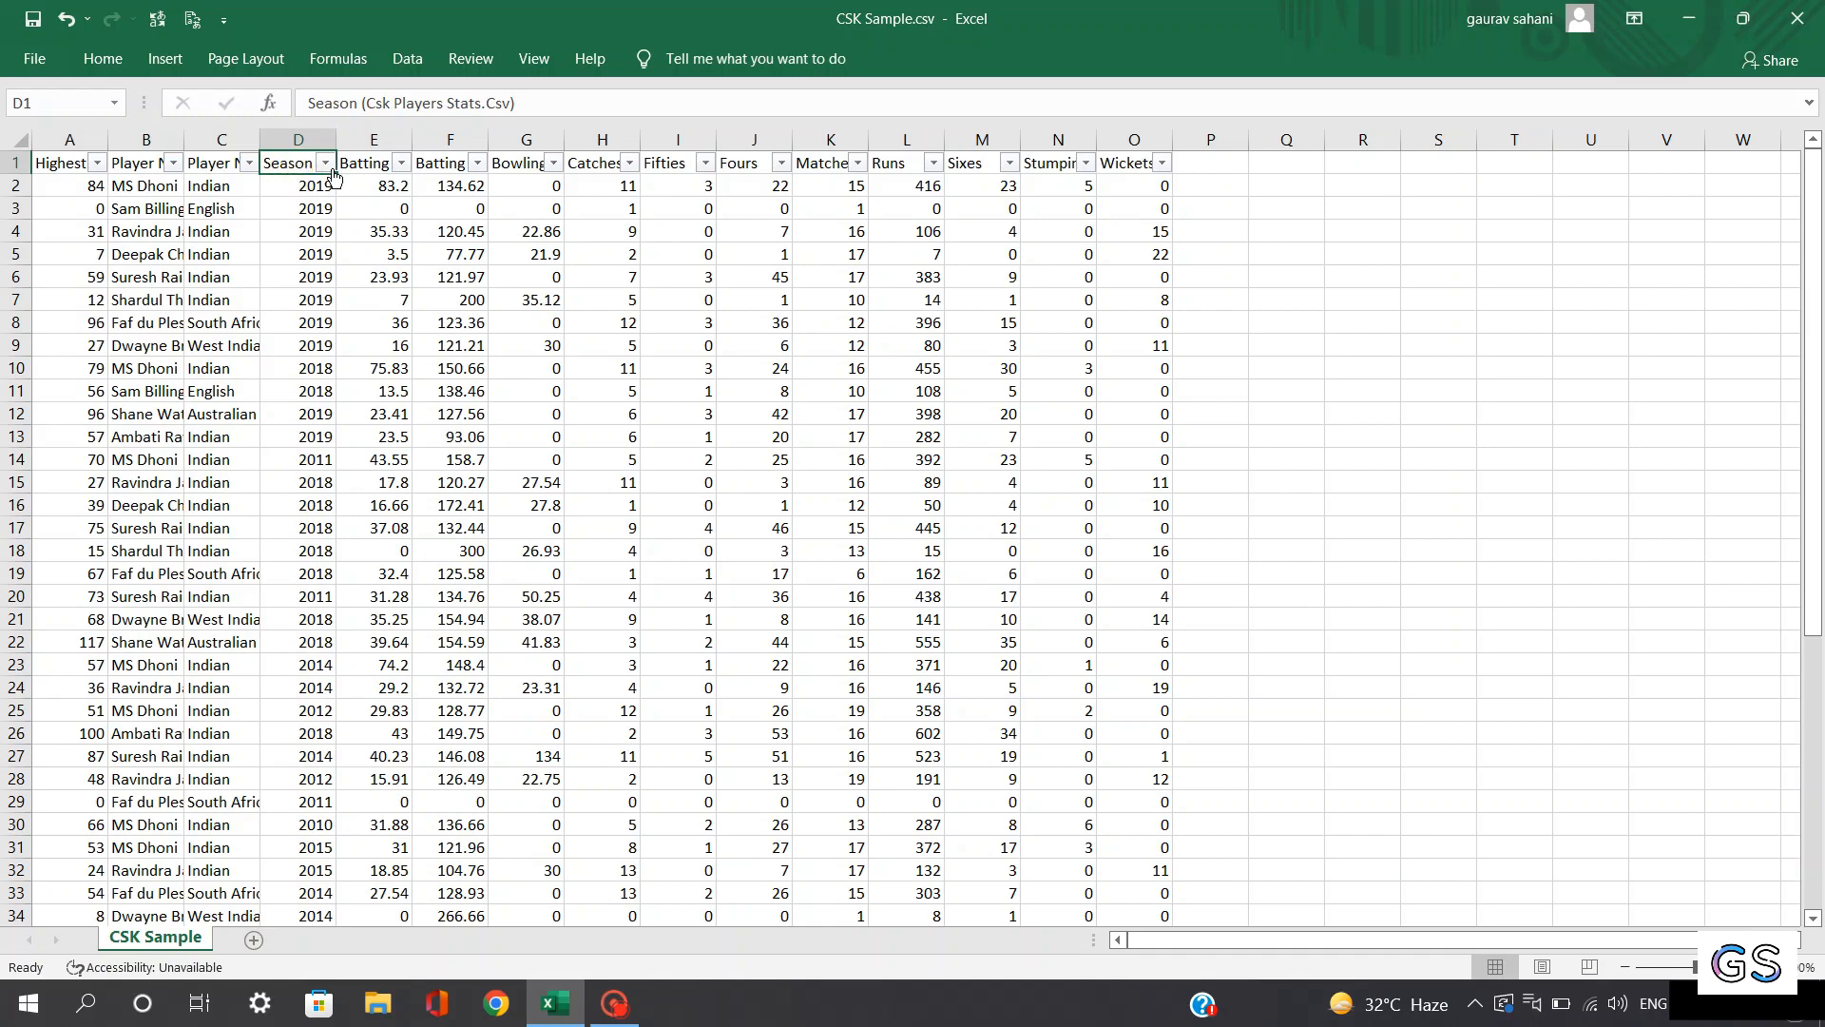
Review the seasons offered in the Season column's filter list, leaving the data unfiltered
{"action": "left_click", "coordinate": [325, 163]}
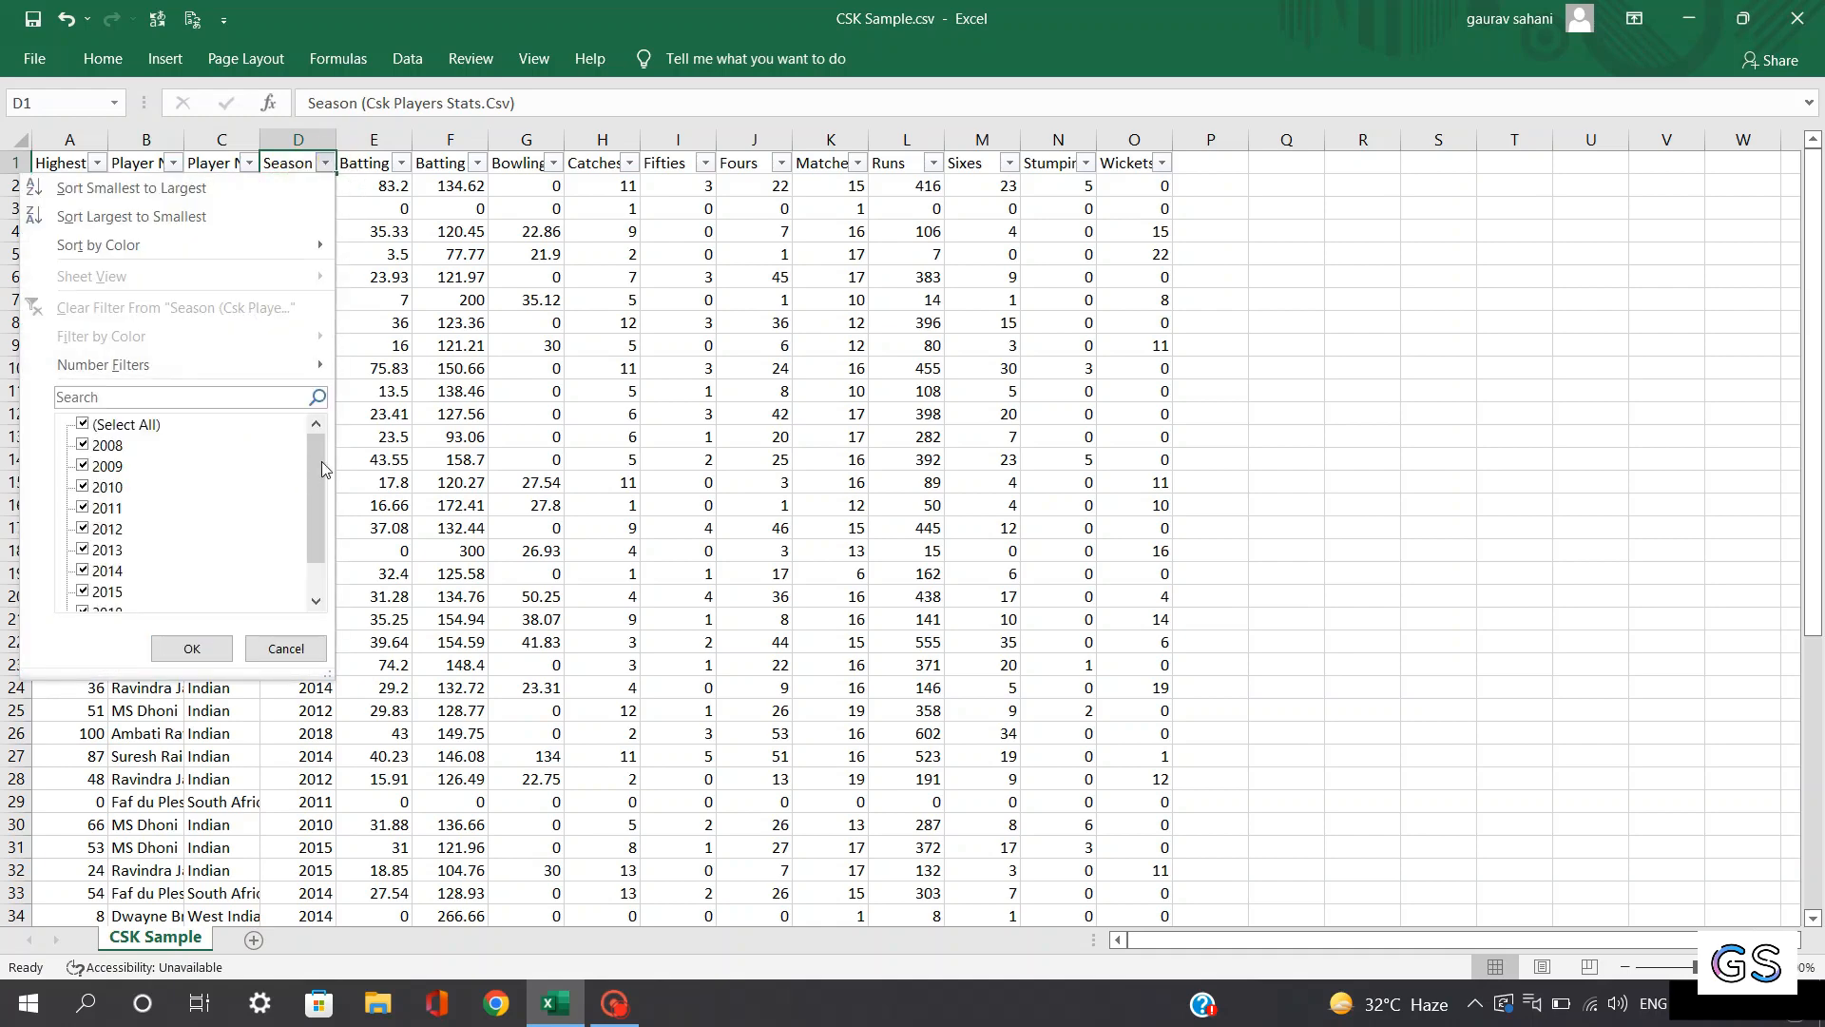
{"action": "scroll", "coordinate": [283, 485], "scroll_direction": "down", "scroll_amount": 1}
{"action": "left_click", "coordinate": [275, 650]}
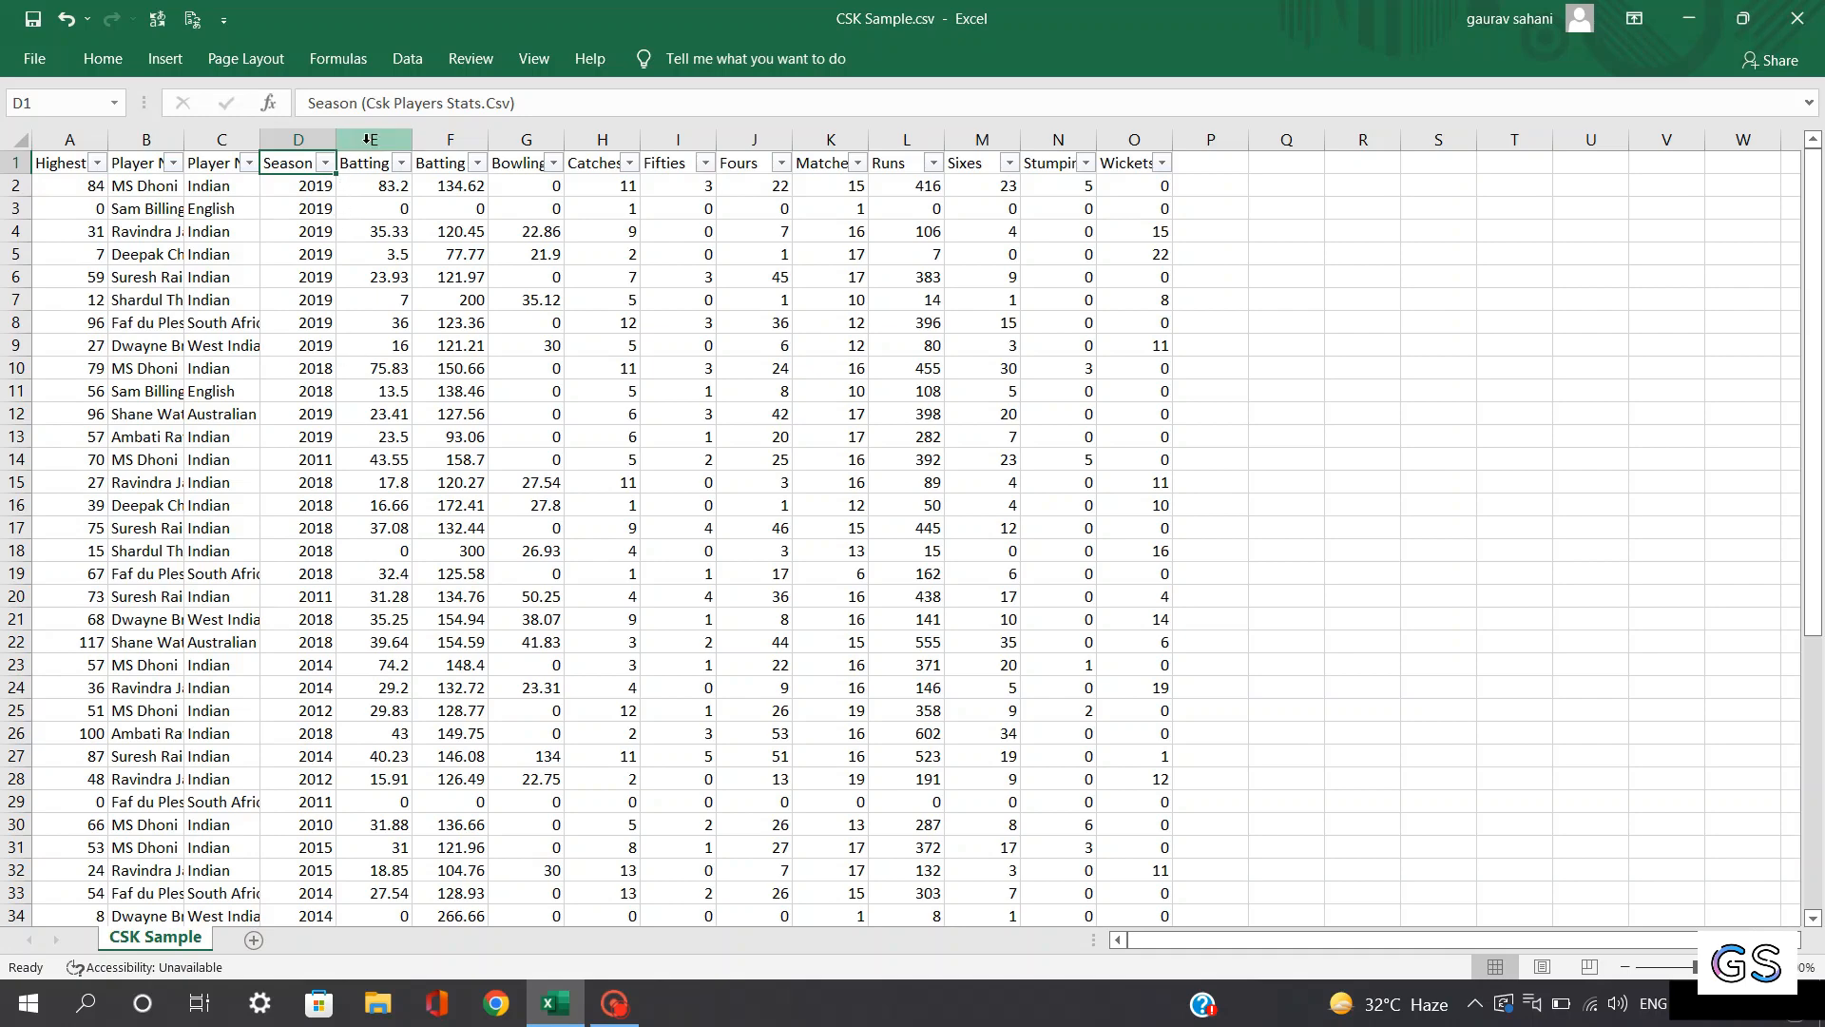
Examine the Batting Average, Batting Strike Rate and Bowling Average columns, comparing the player entries in rows 2 and 4
{"action": "left_click", "coordinate": [358, 163]}
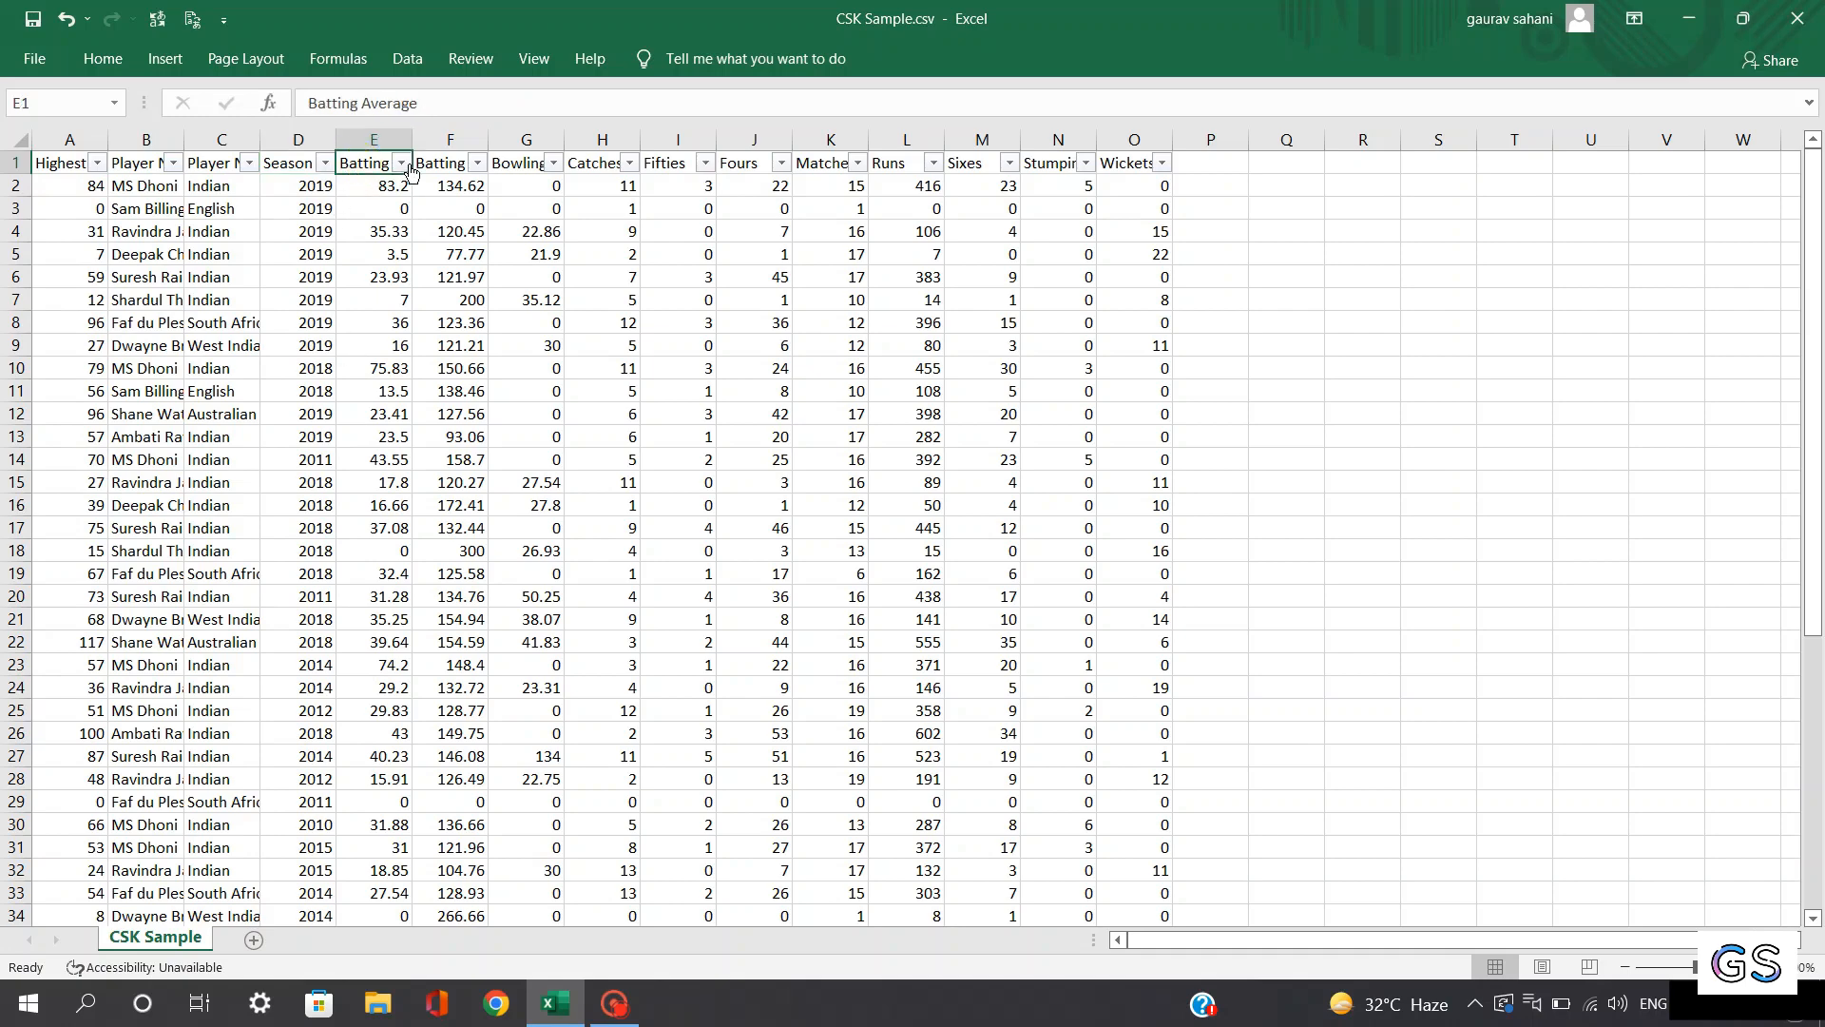
{"action": "left_click", "coordinate": [430, 166]}
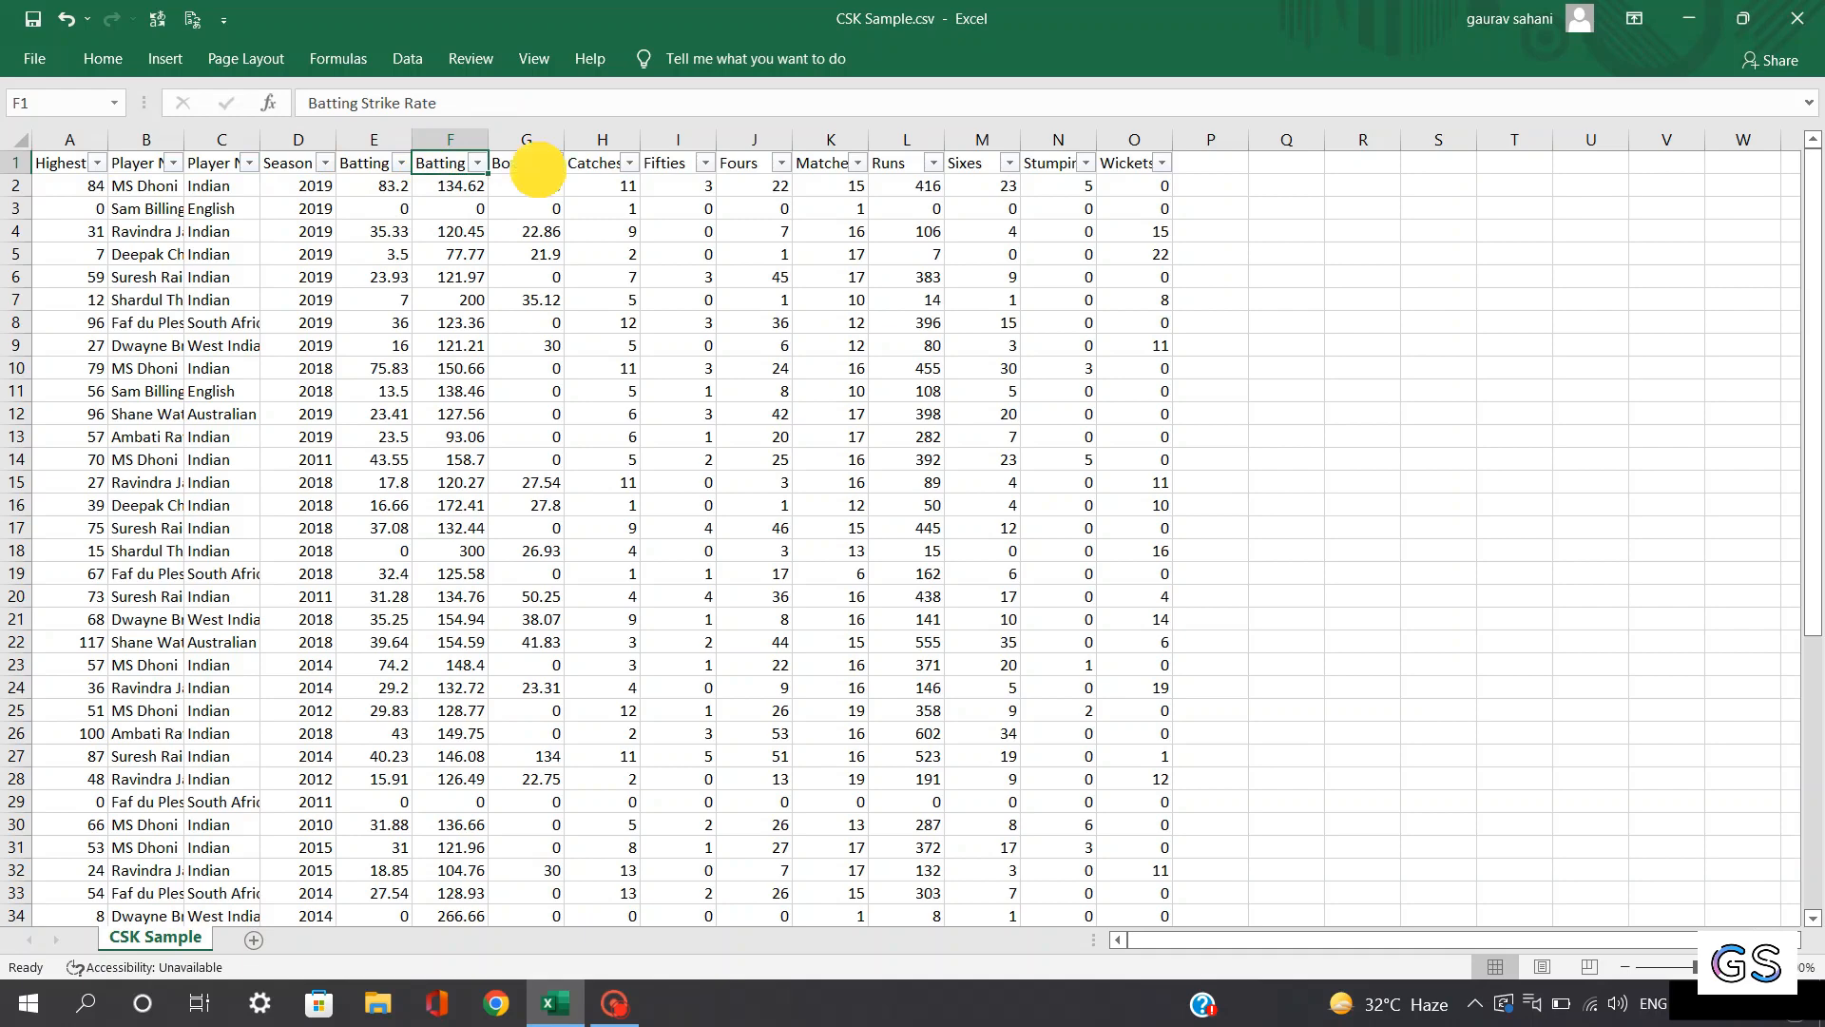
{"action": "left_click", "coordinate": [538, 168]}
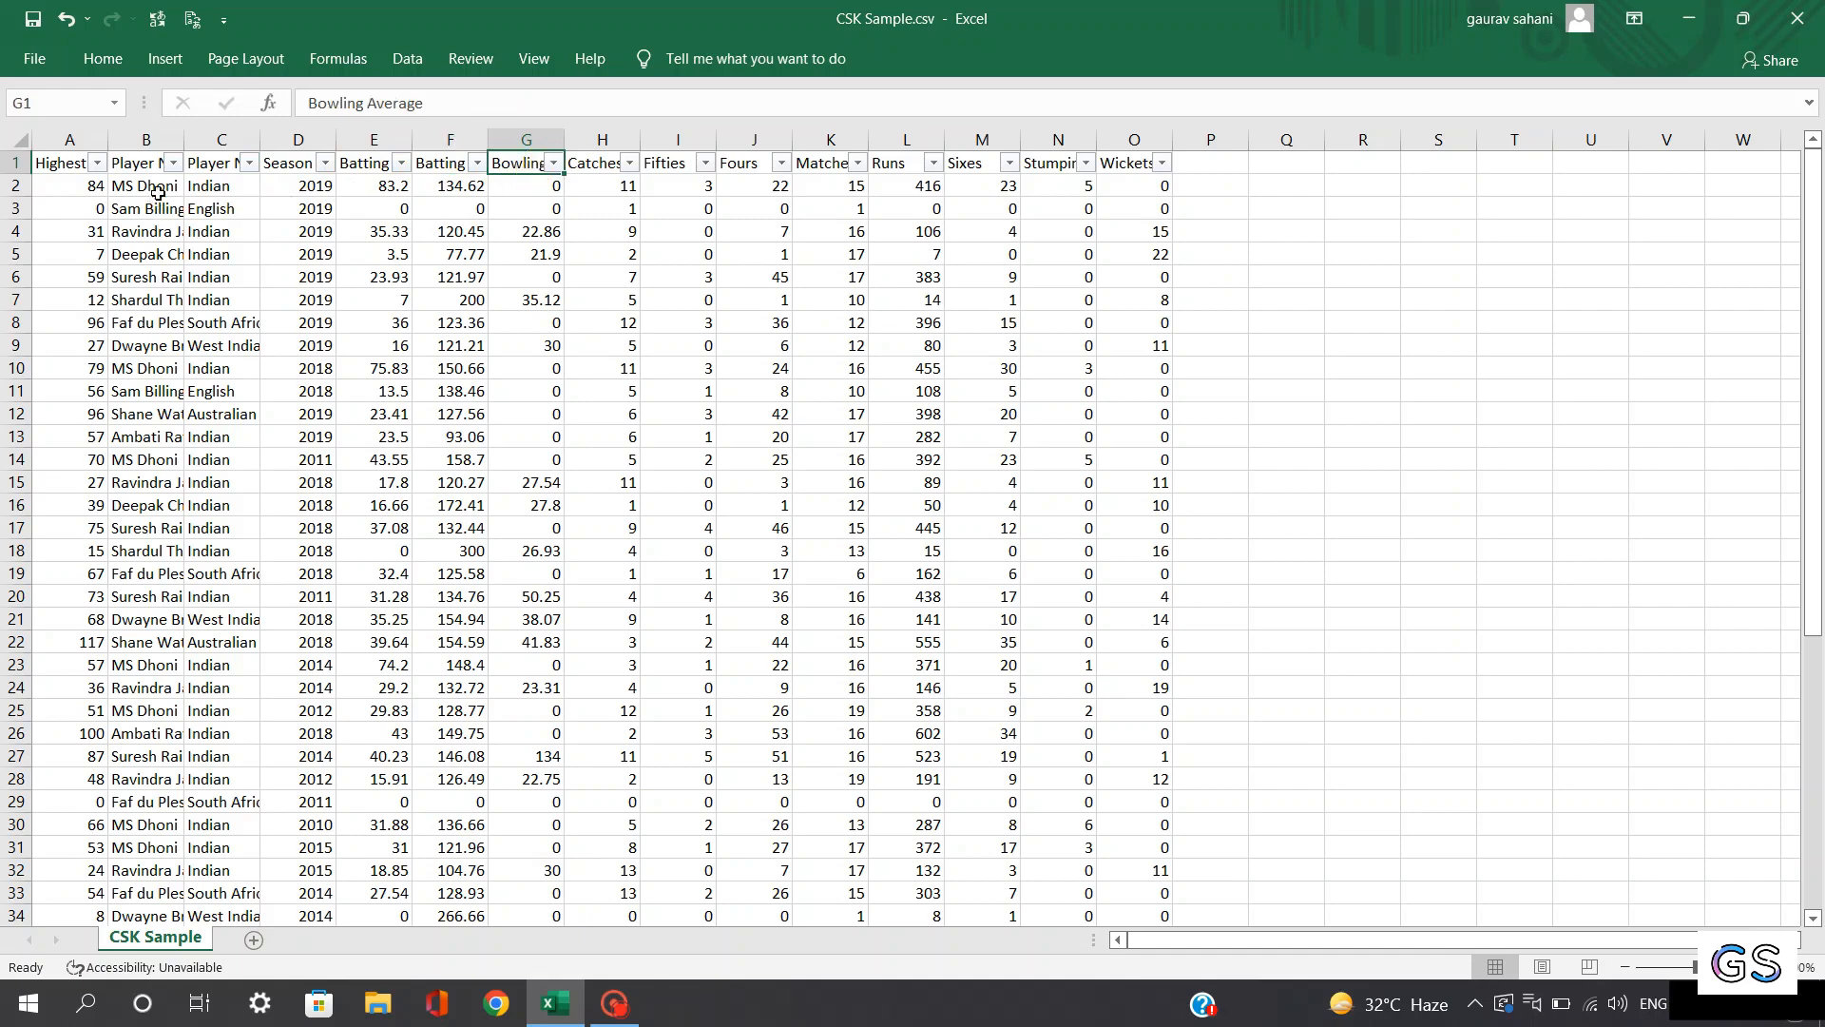
{"action": "left_click", "coordinate": [152, 188]}
{"action": "left_click", "coordinate": [513, 164]}
{"action": "left_click", "coordinate": [531, 189]}
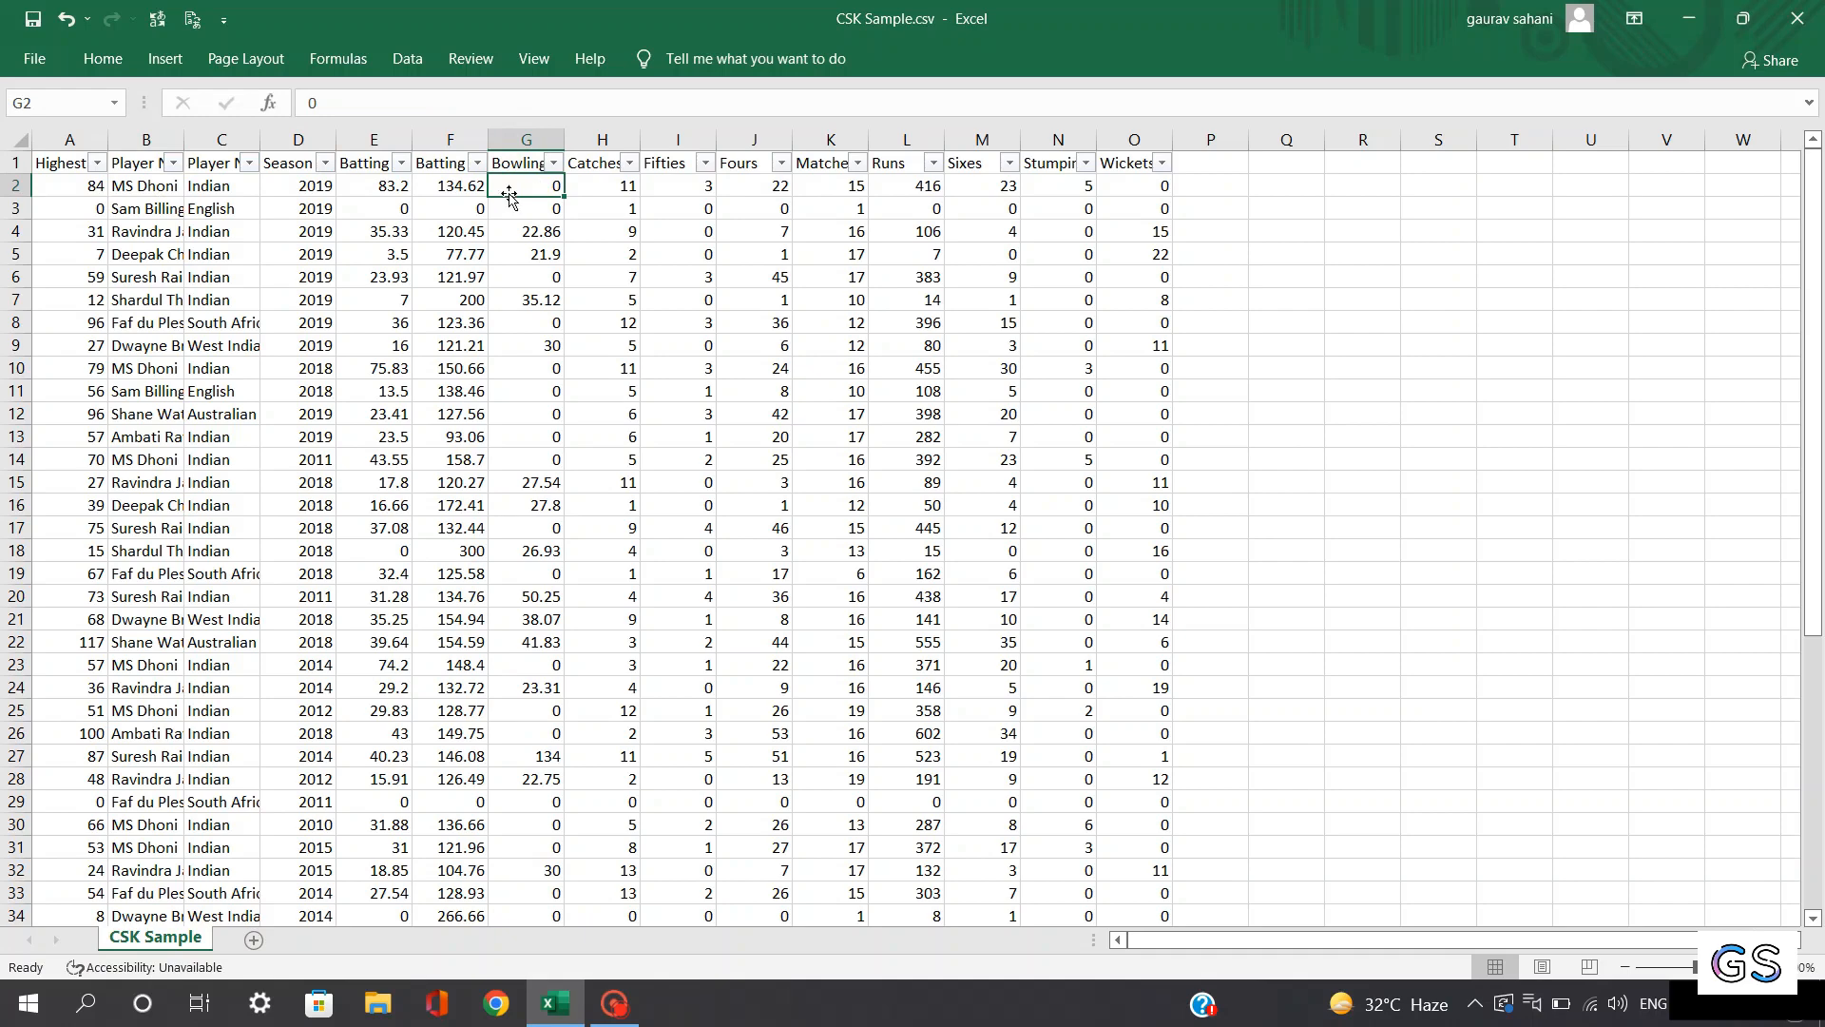
{"action": "left_click", "coordinate": [171, 234]}
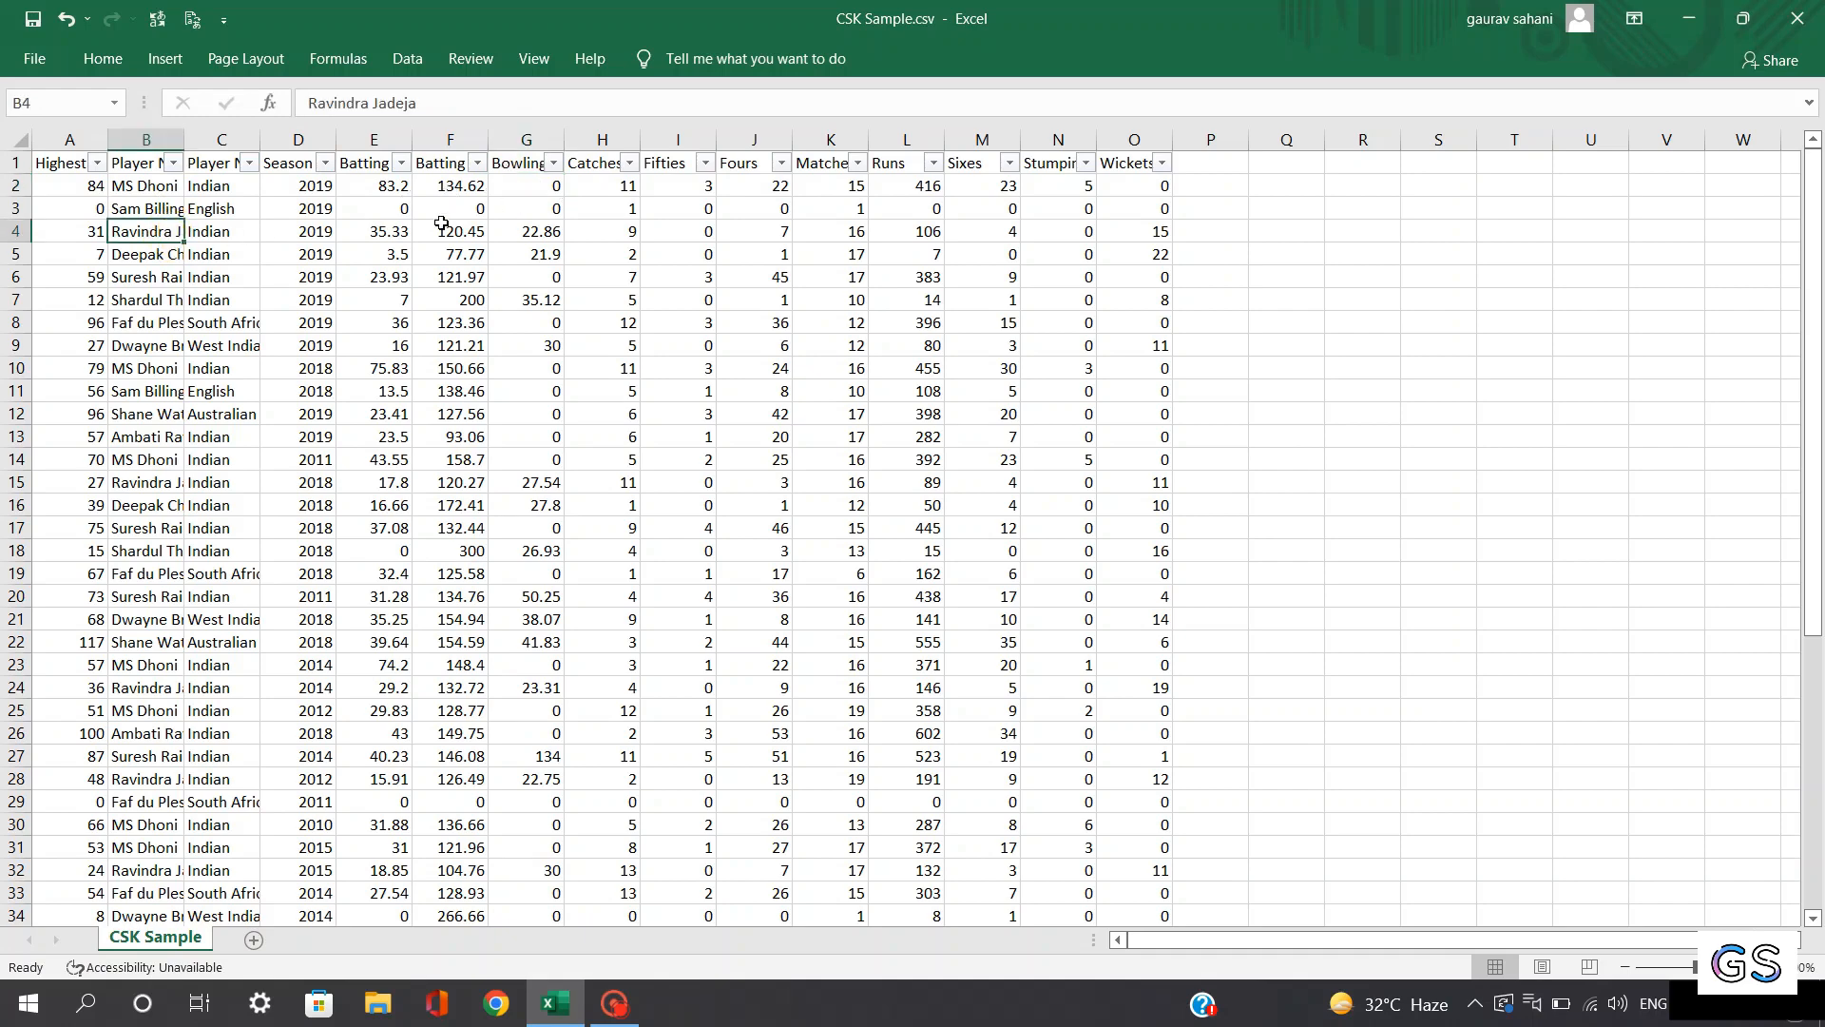
{"action": "left_click_drag", "start_coordinate": [375, 231], "coordinate": [521, 221]}
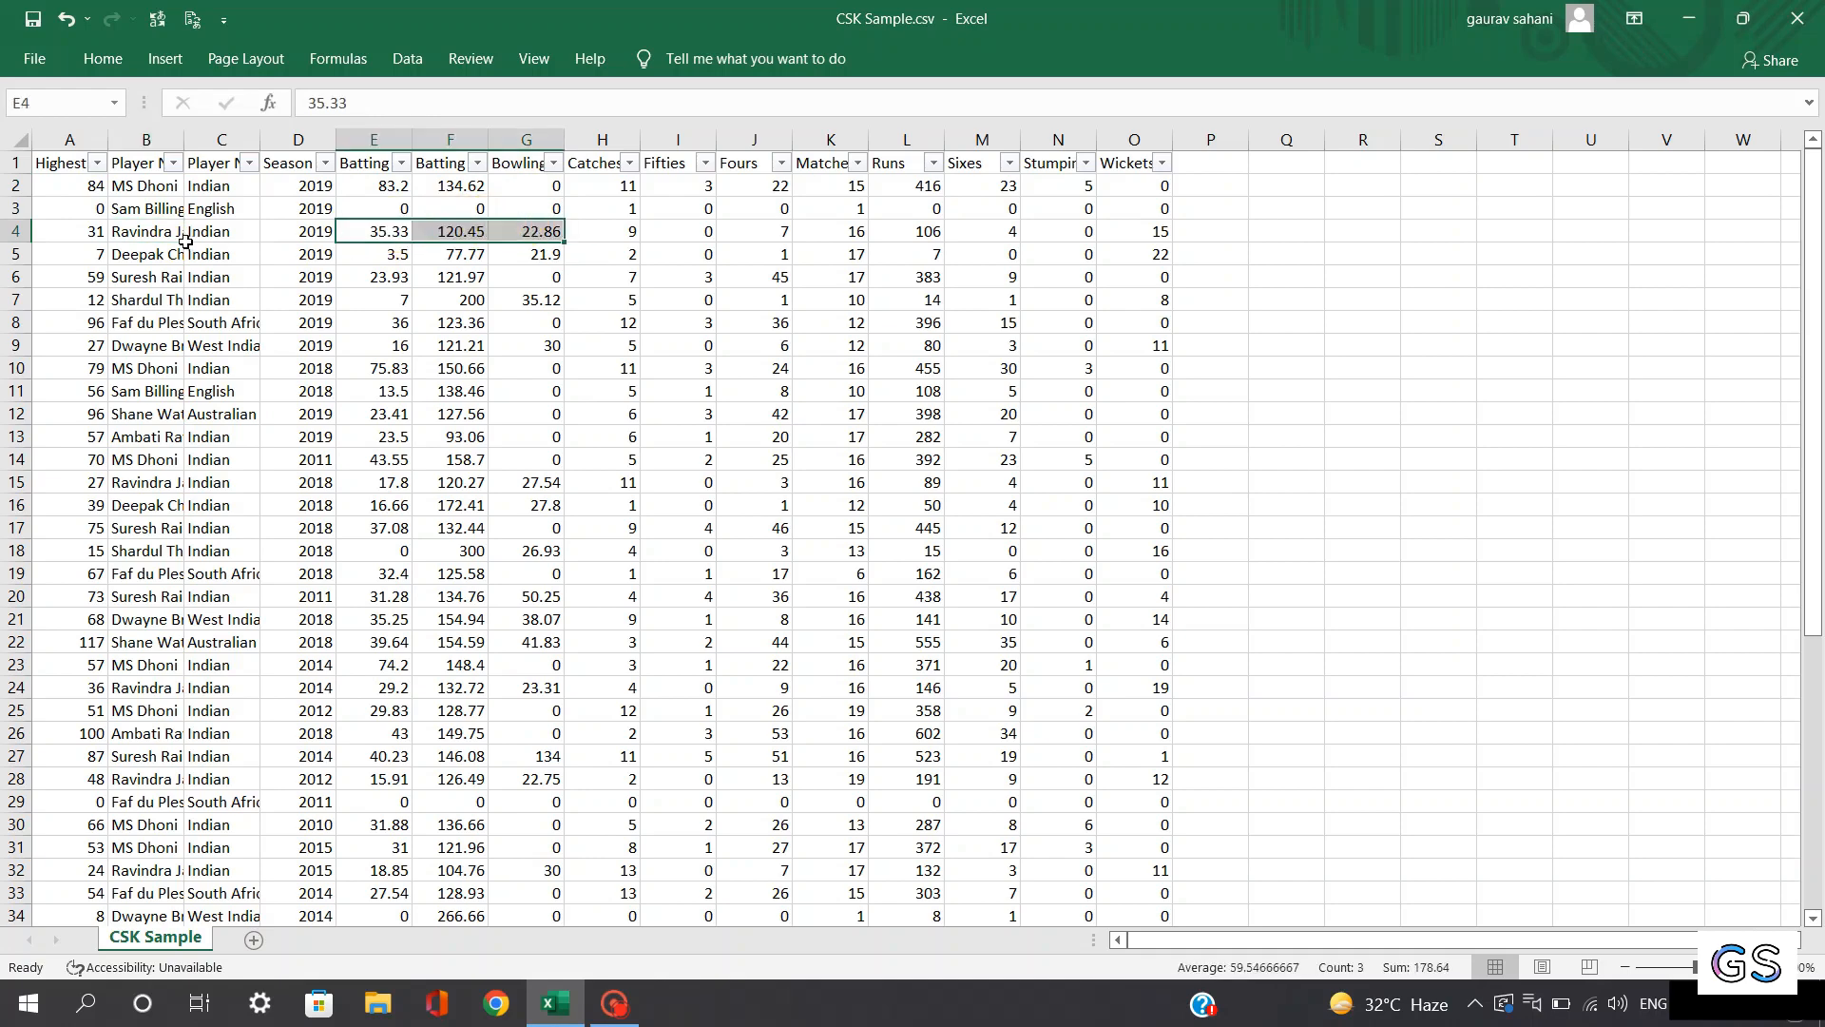
{"action": "left_click", "coordinate": [173, 231]}
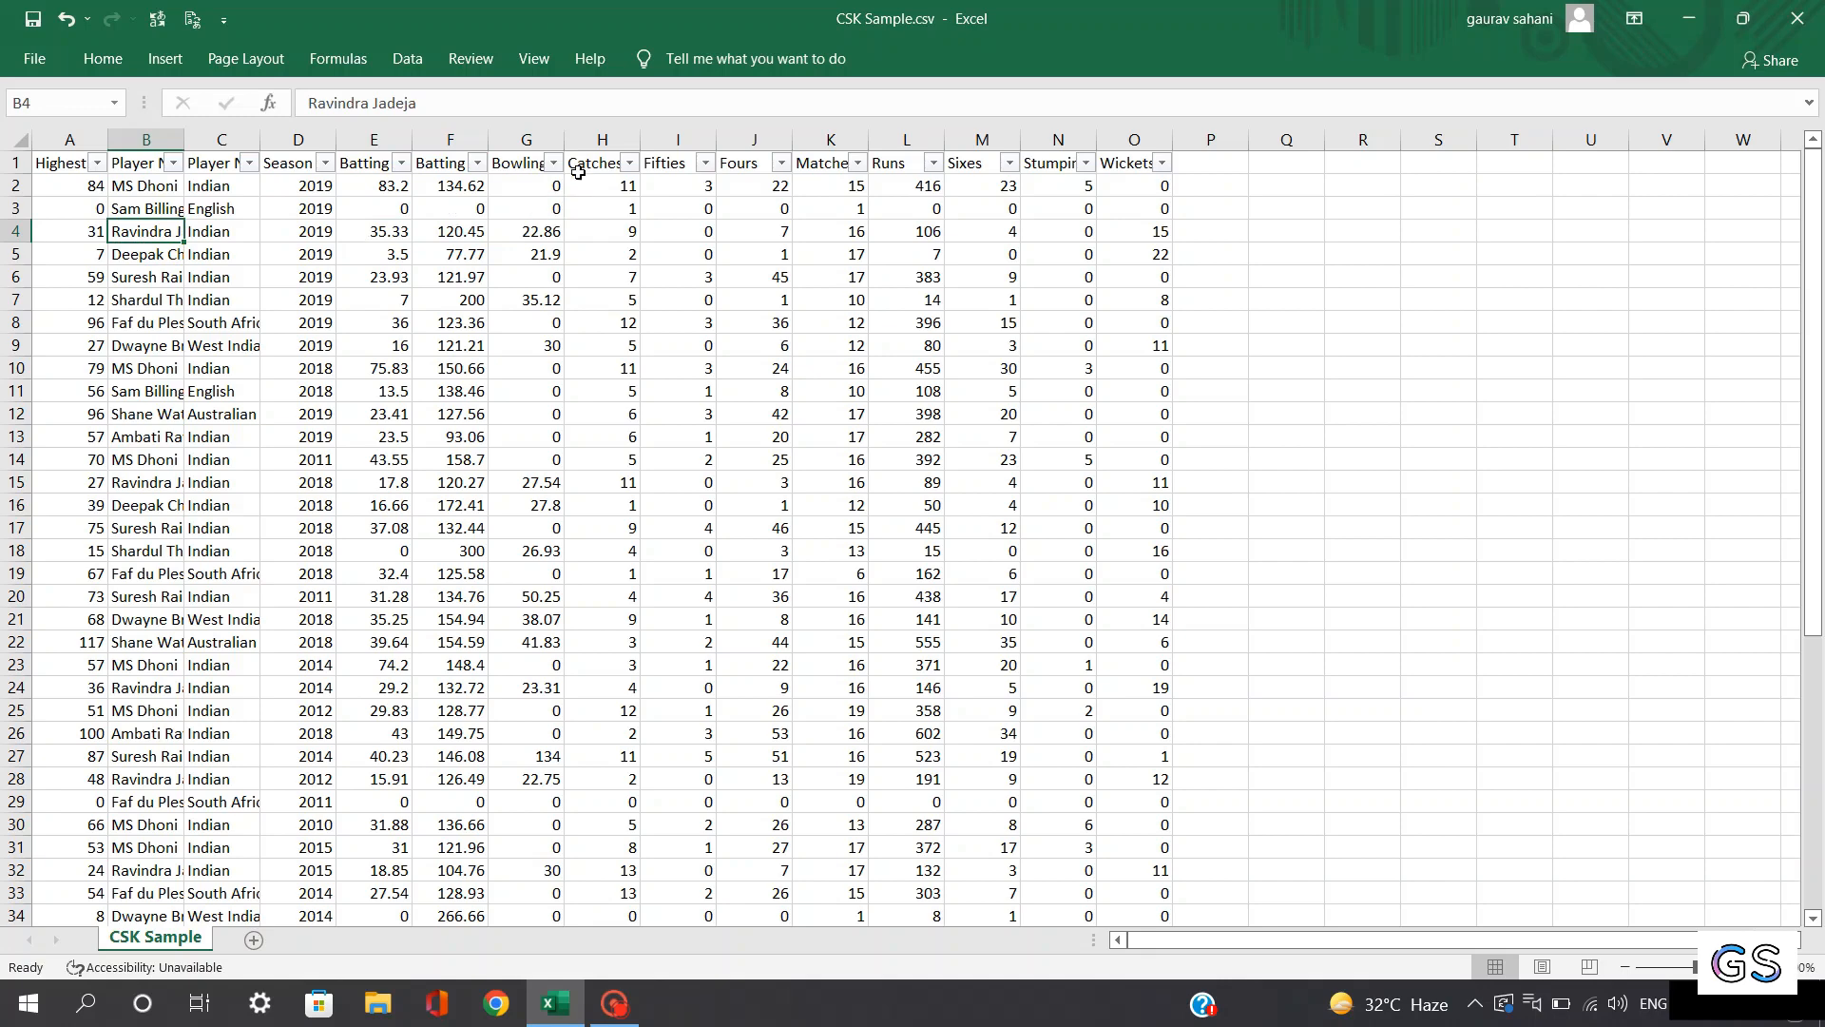
Examine the remaining column headings from Catches through Fifties, Fours, Matches, Runs, Sixes and Stumping to Wickets
{"action": "left_click", "coordinate": [588, 163]}
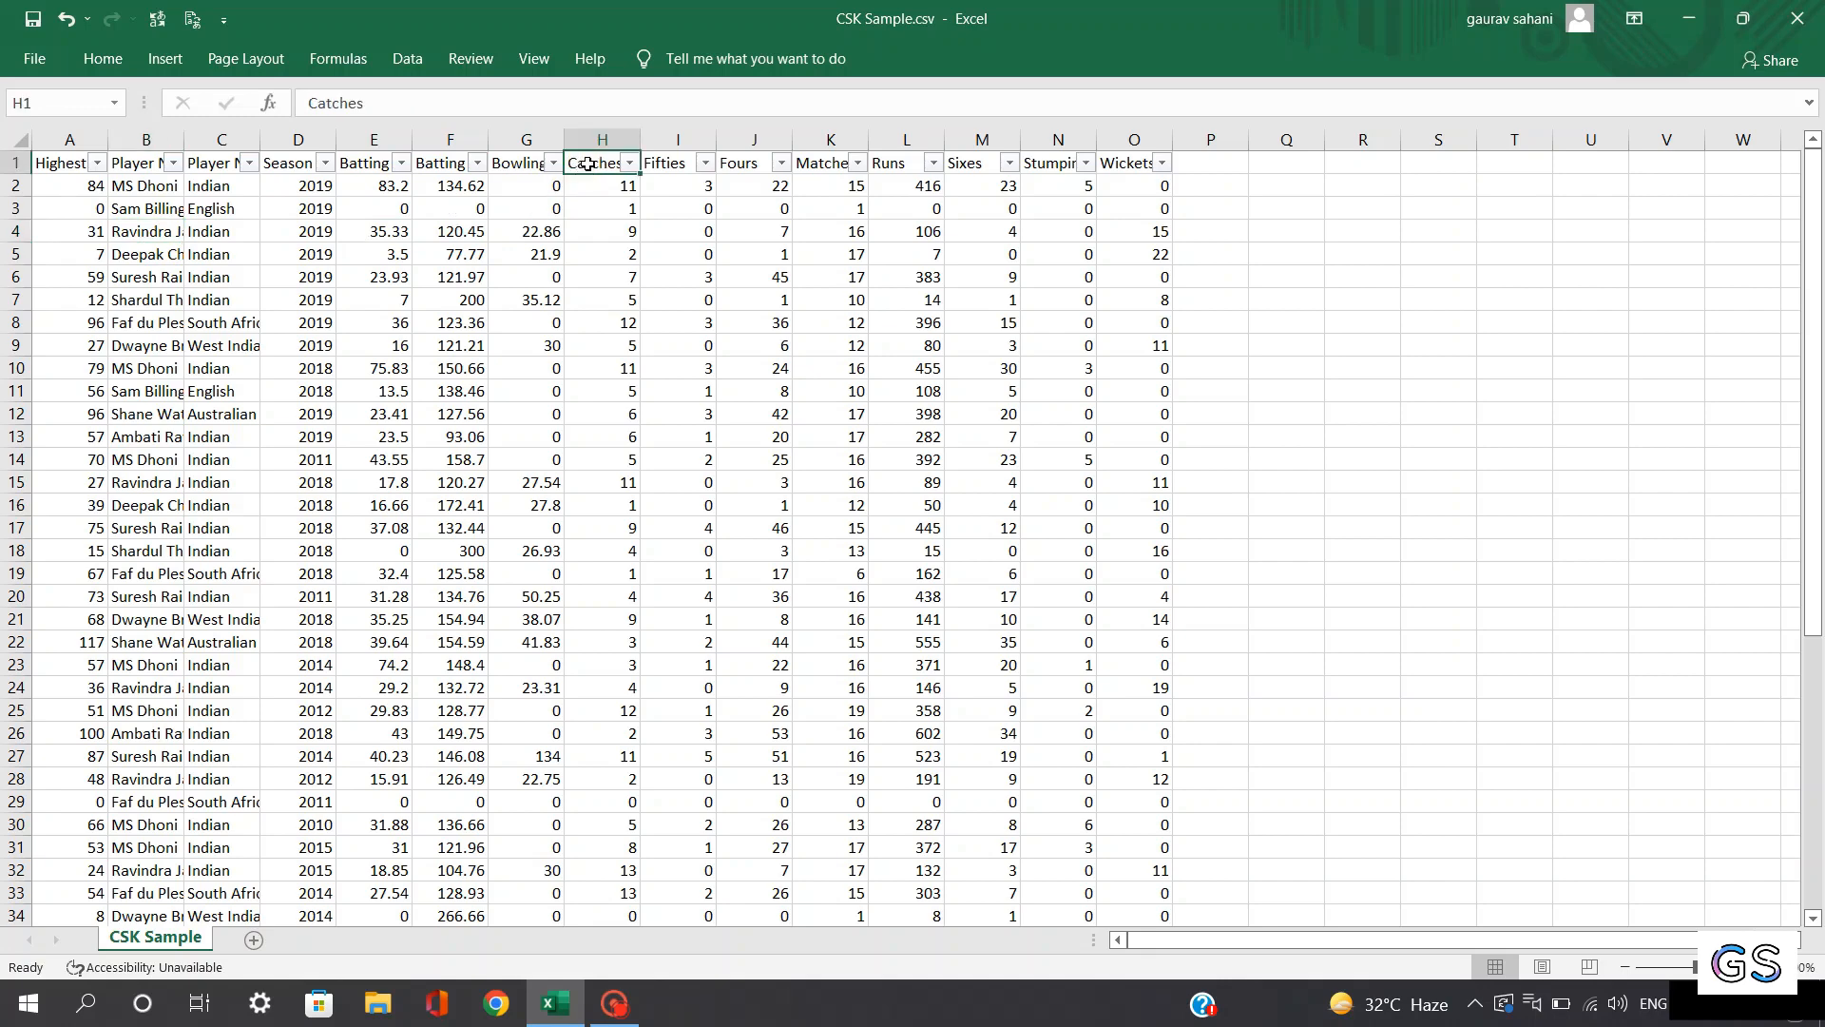
{"action": "left_click", "coordinate": [650, 161]}
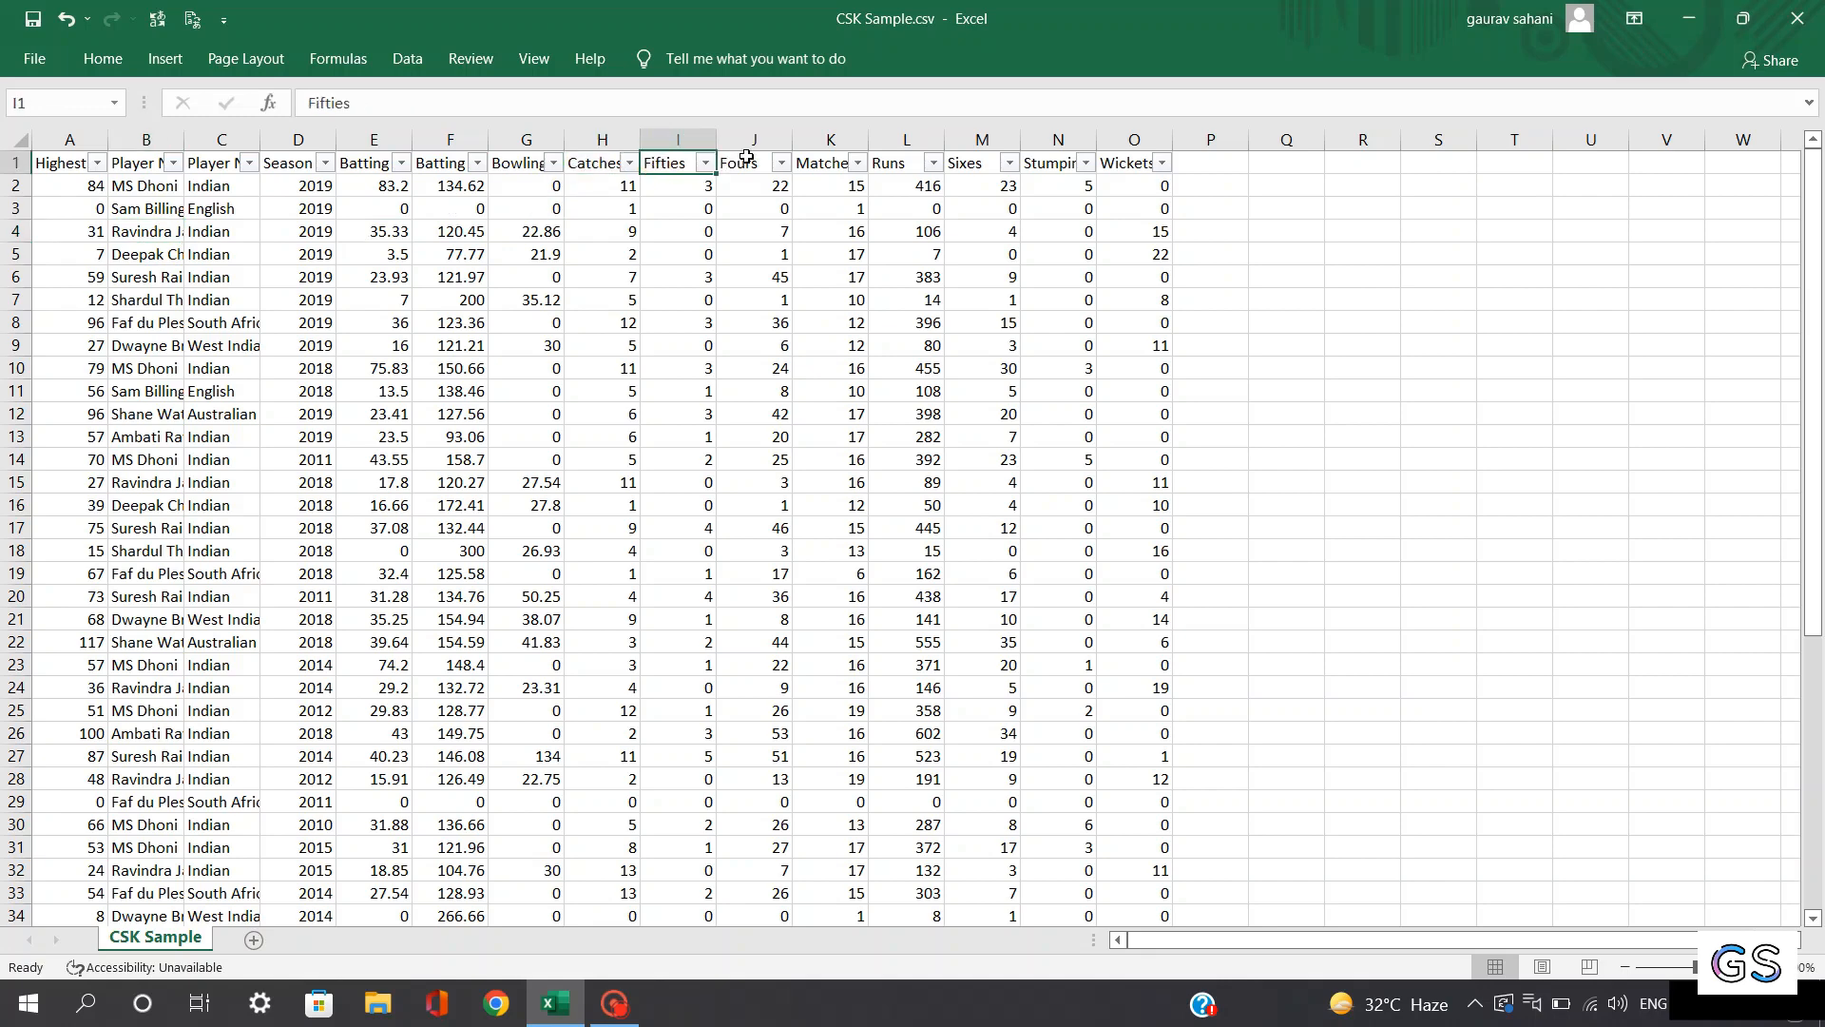
{"action": "left_click", "coordinate": [747, 160]}
{"action": "left_click", "coordinate": [824, 164]}
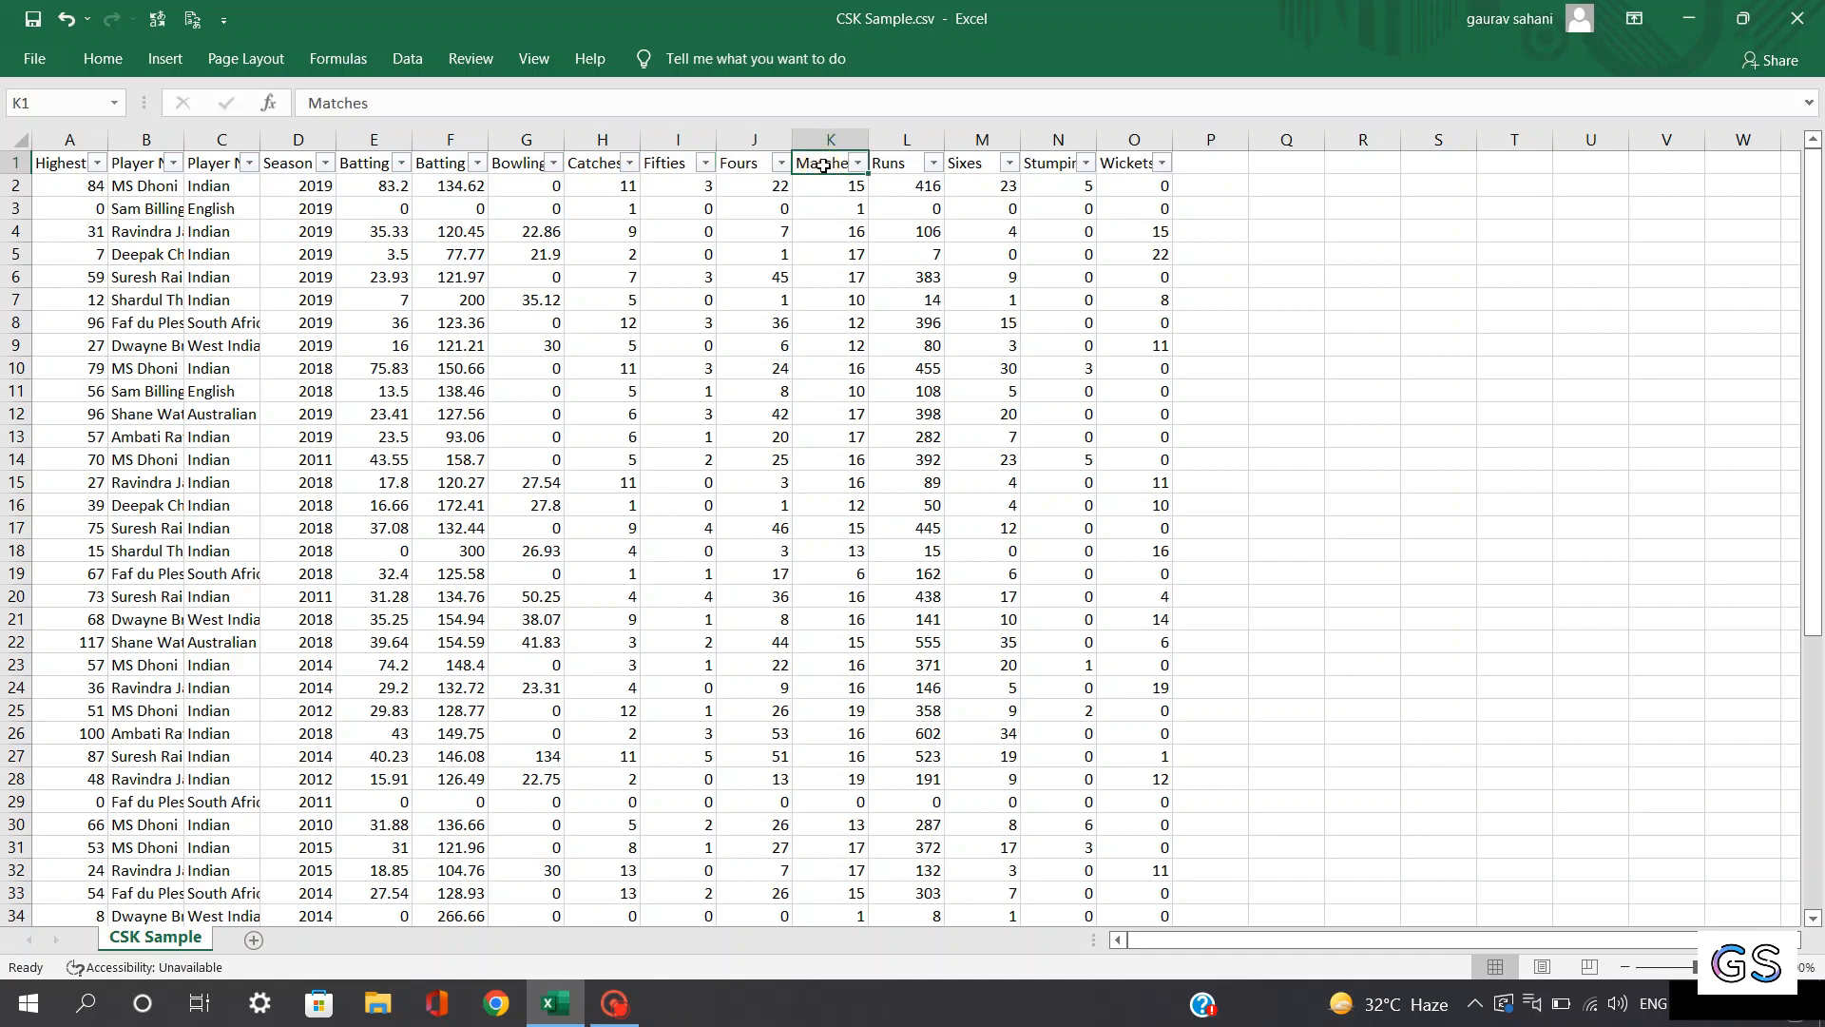
{"action": "left_click", "coordinate": [896, 167]}
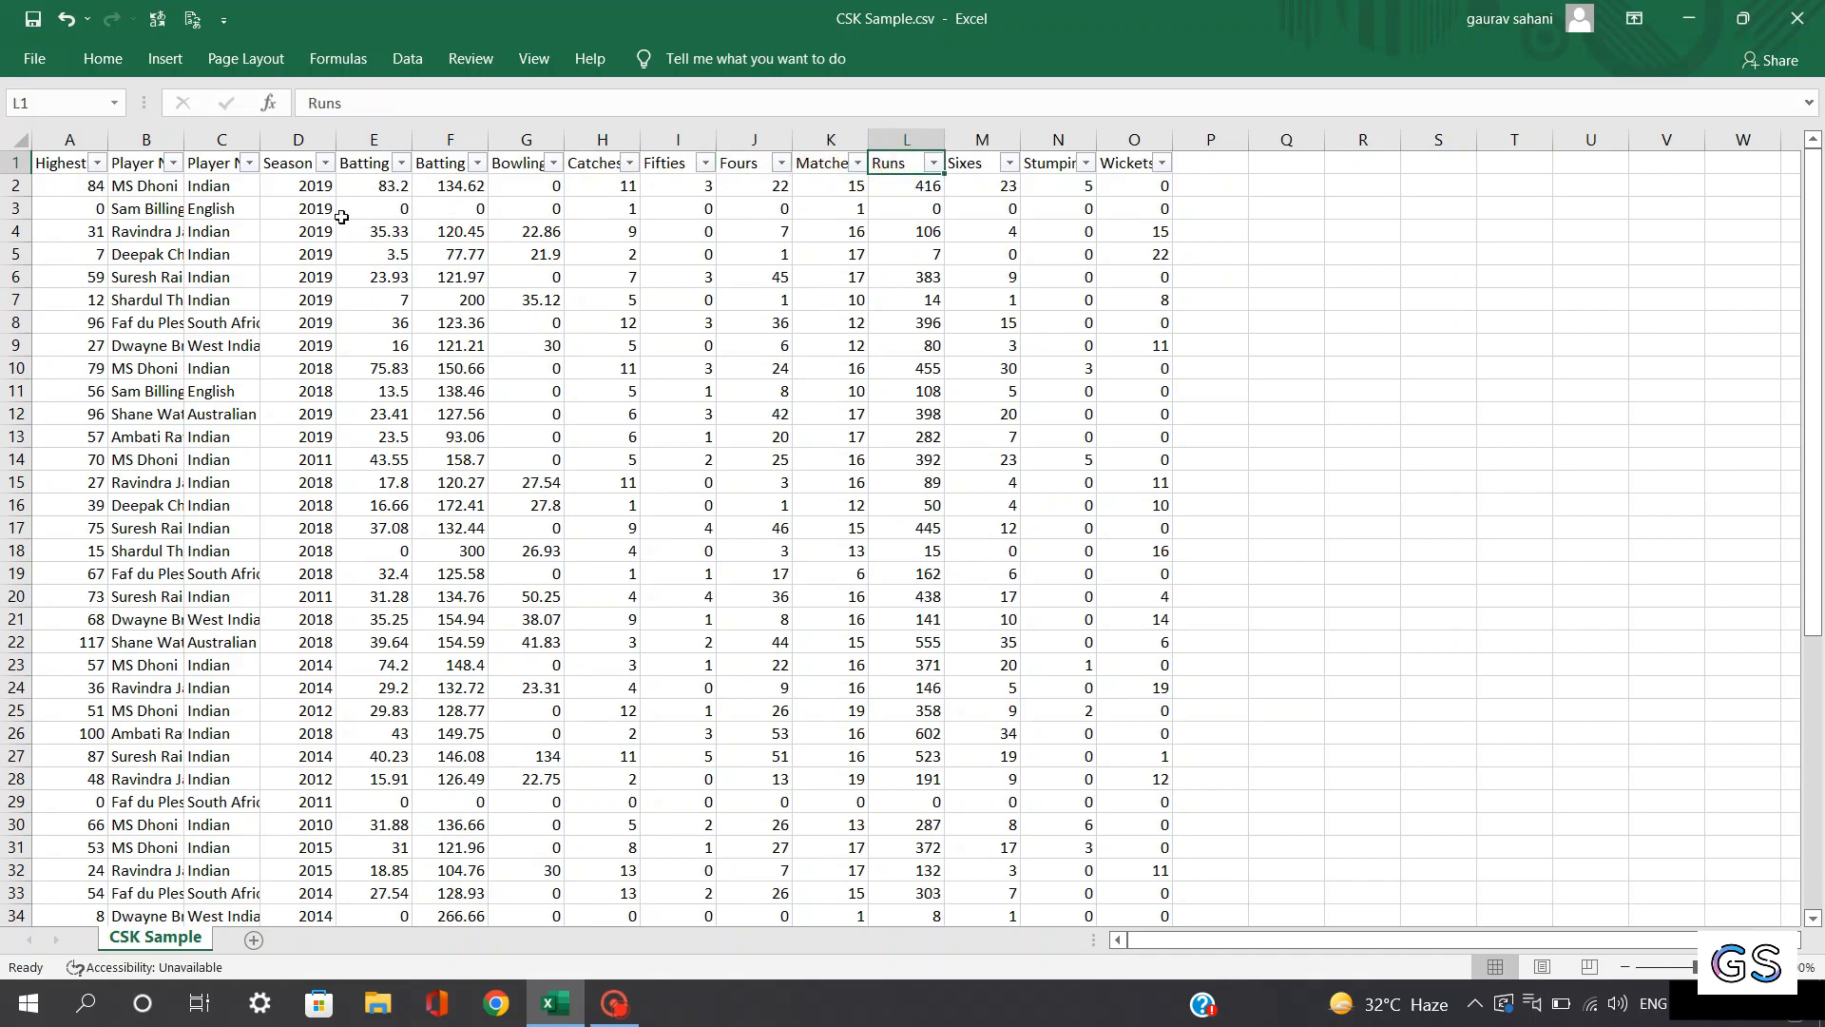
{"action": "left_click", "coordinate": [988, 164]}
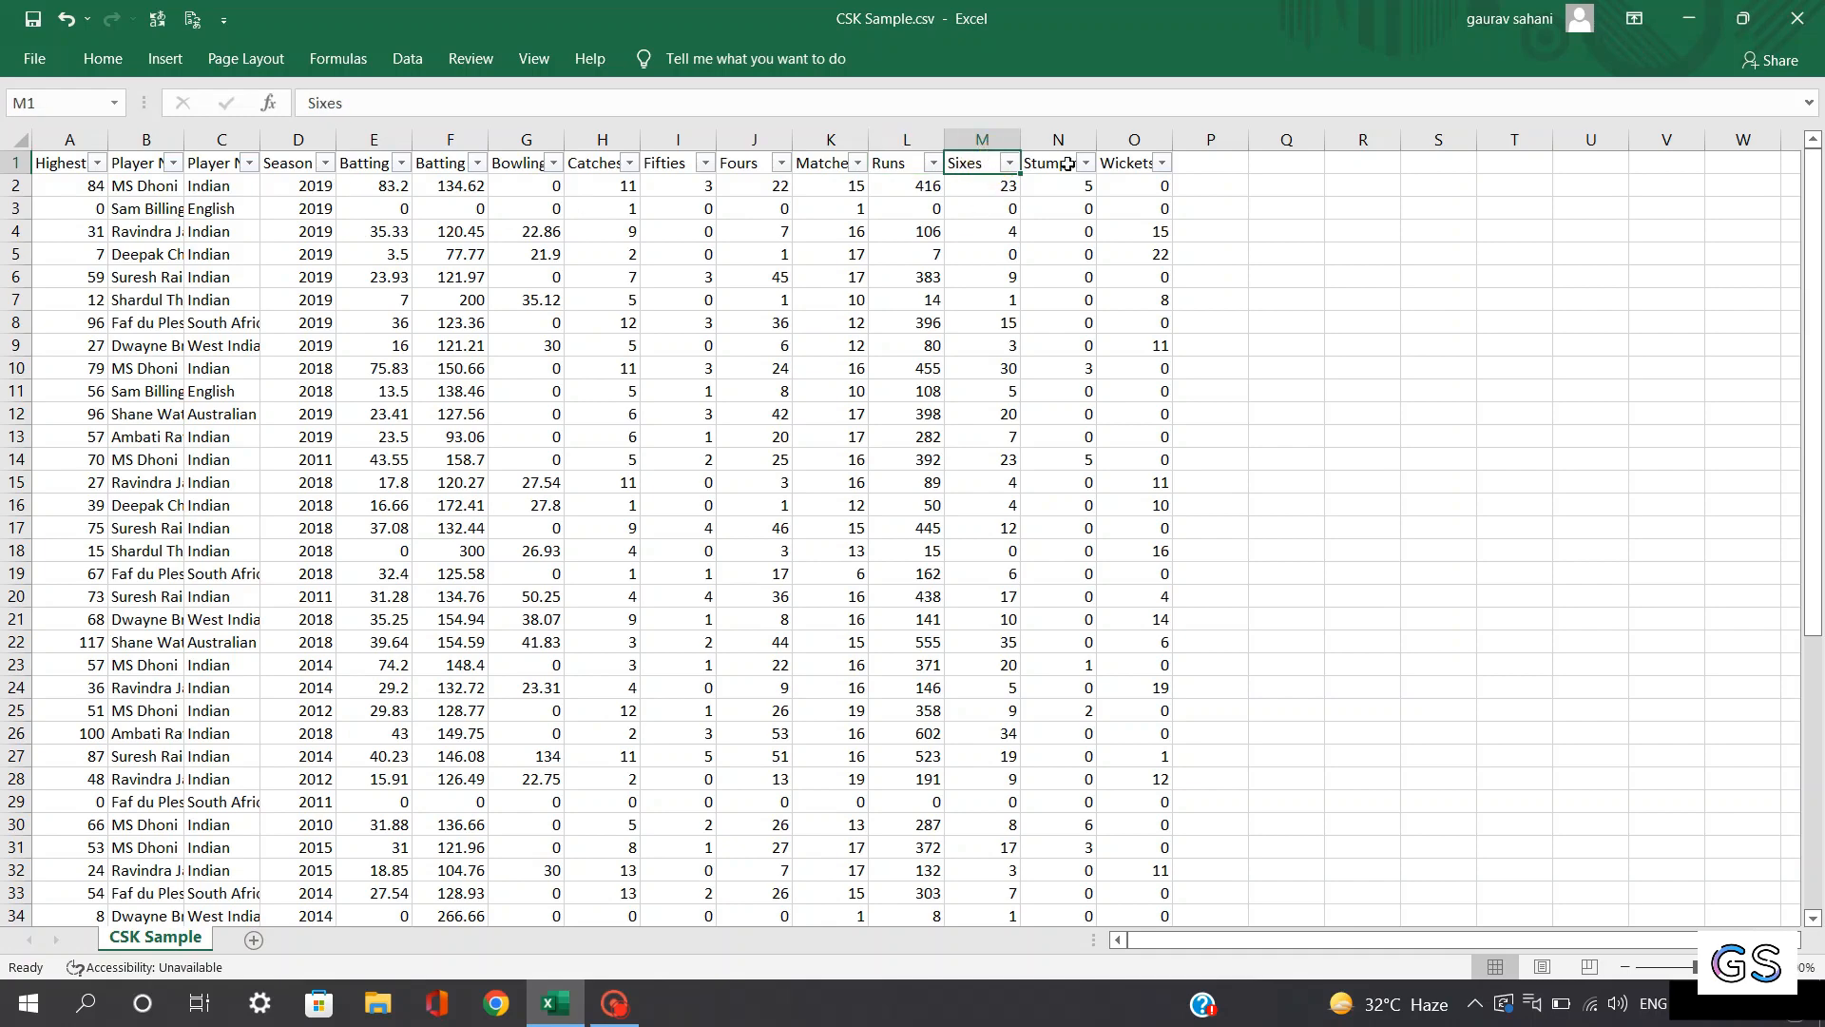
{"action": "left_click", "coordinate": [1067, 165]}
{"action": "left_click", "coordinate": [1125, 165]}
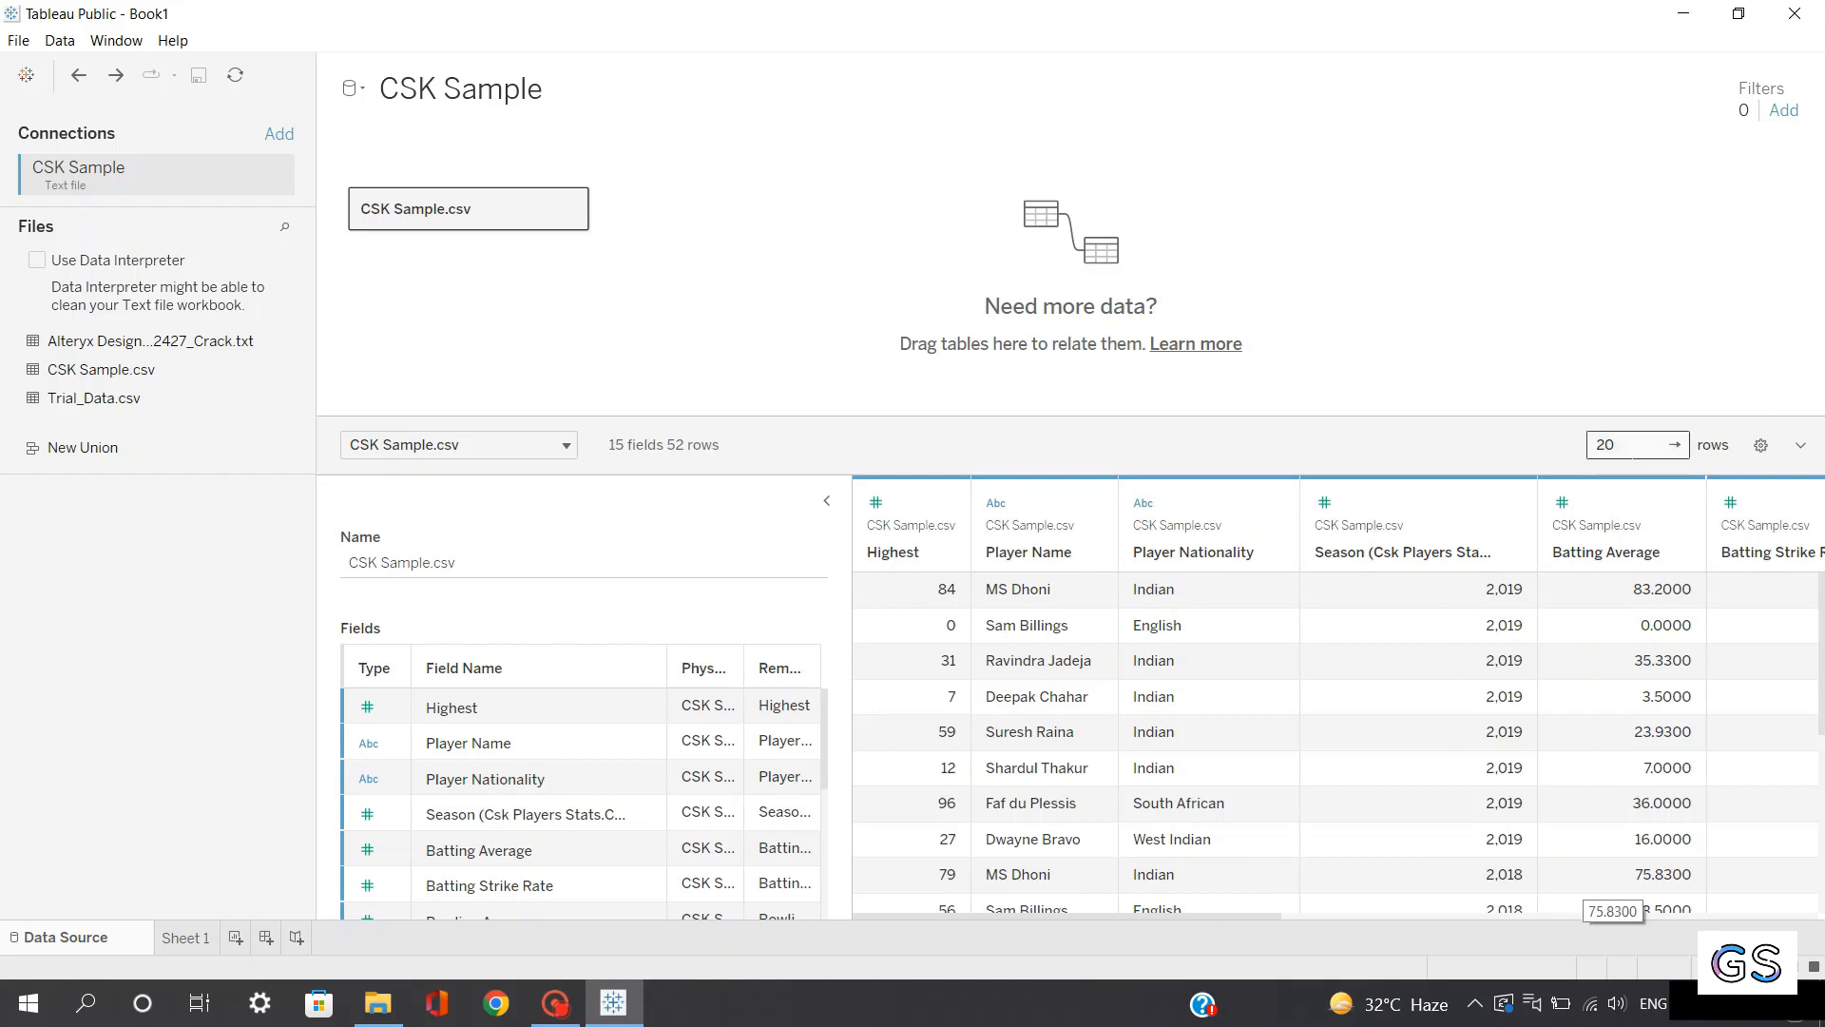
In Tableau Public, set the CSK Sample.csv data preview to show 40 rows
{"action": "left_click", "coordinate": [1616, 445]}
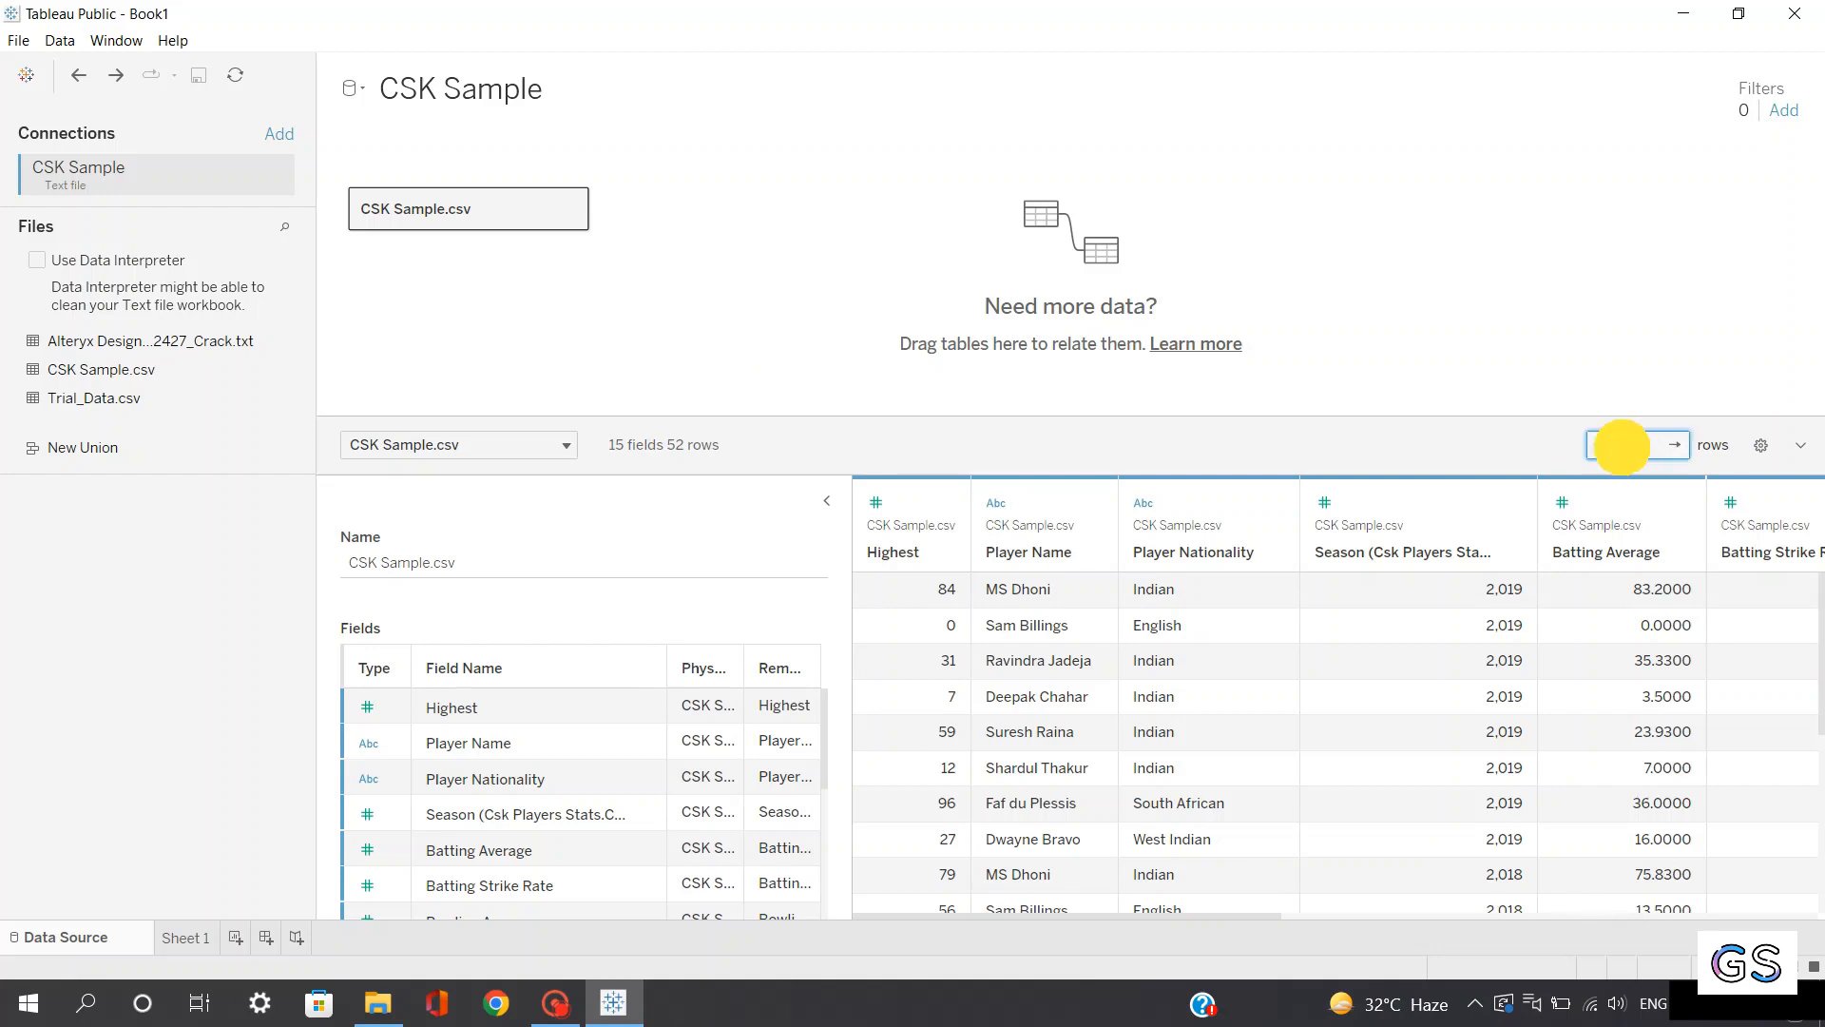
{"action": "type", "text": "40"}
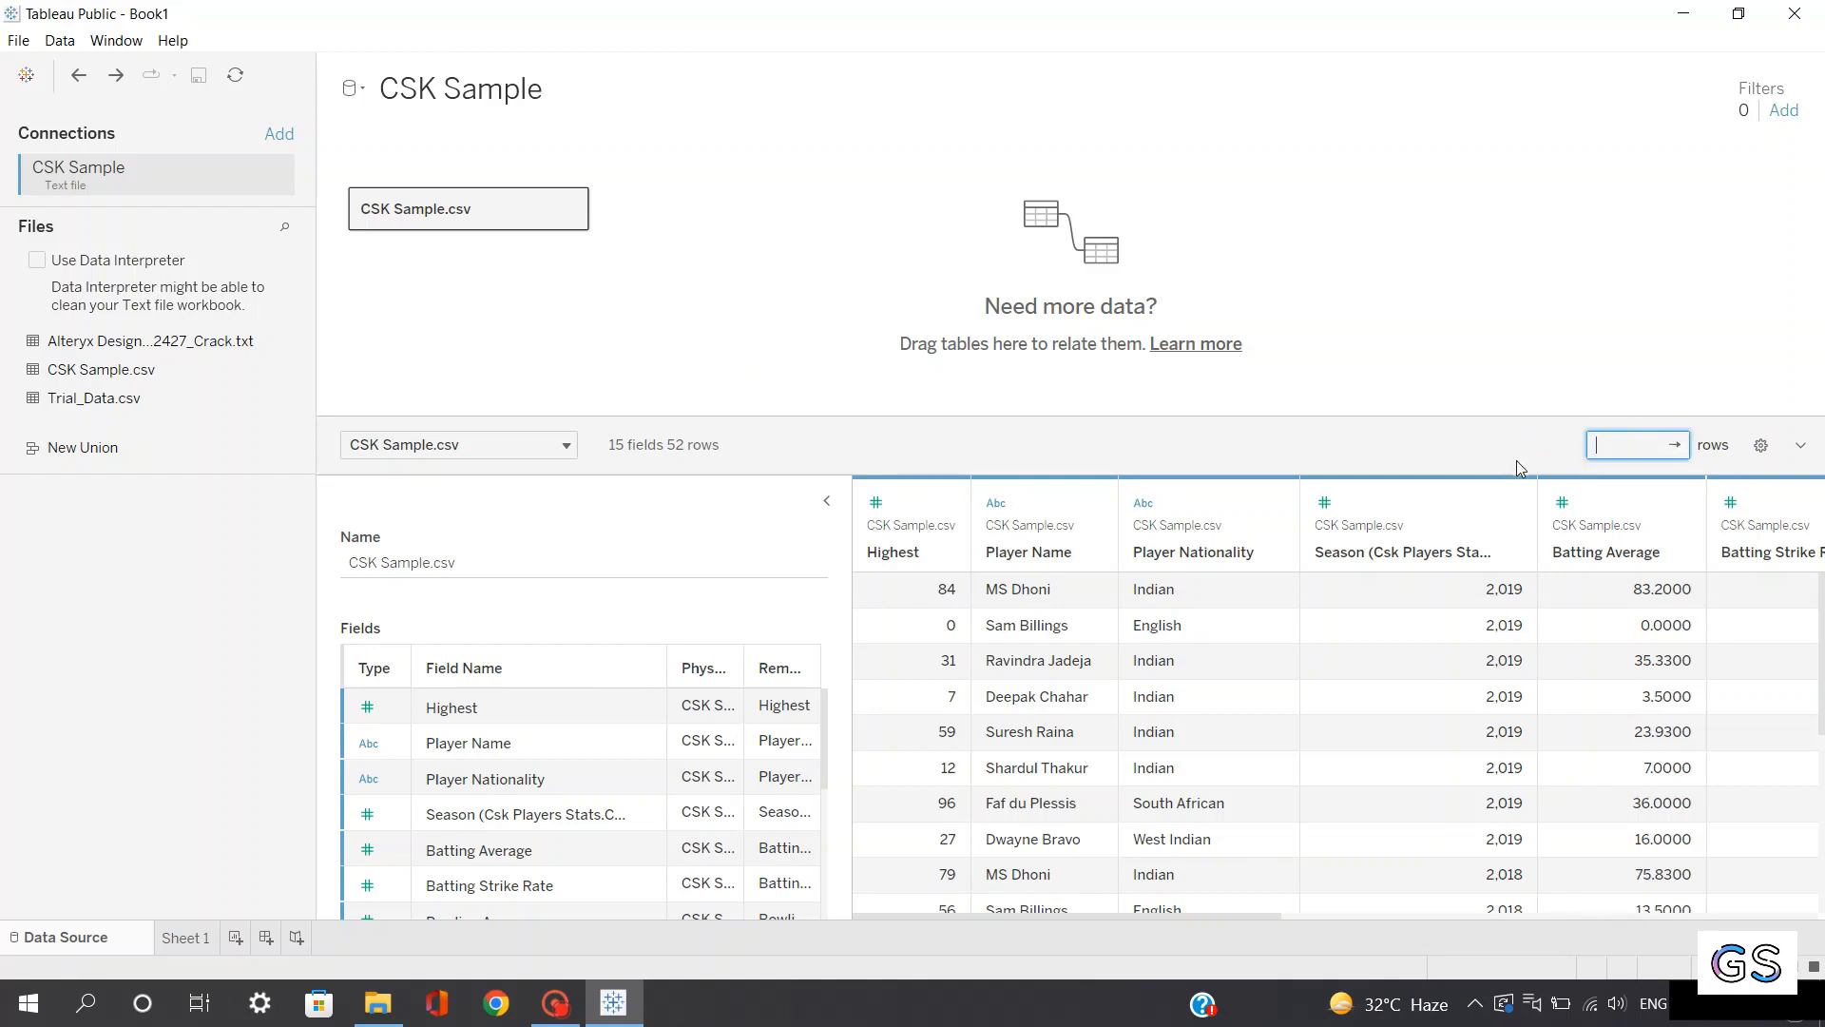
{"action": "key", "text": "Tab"}
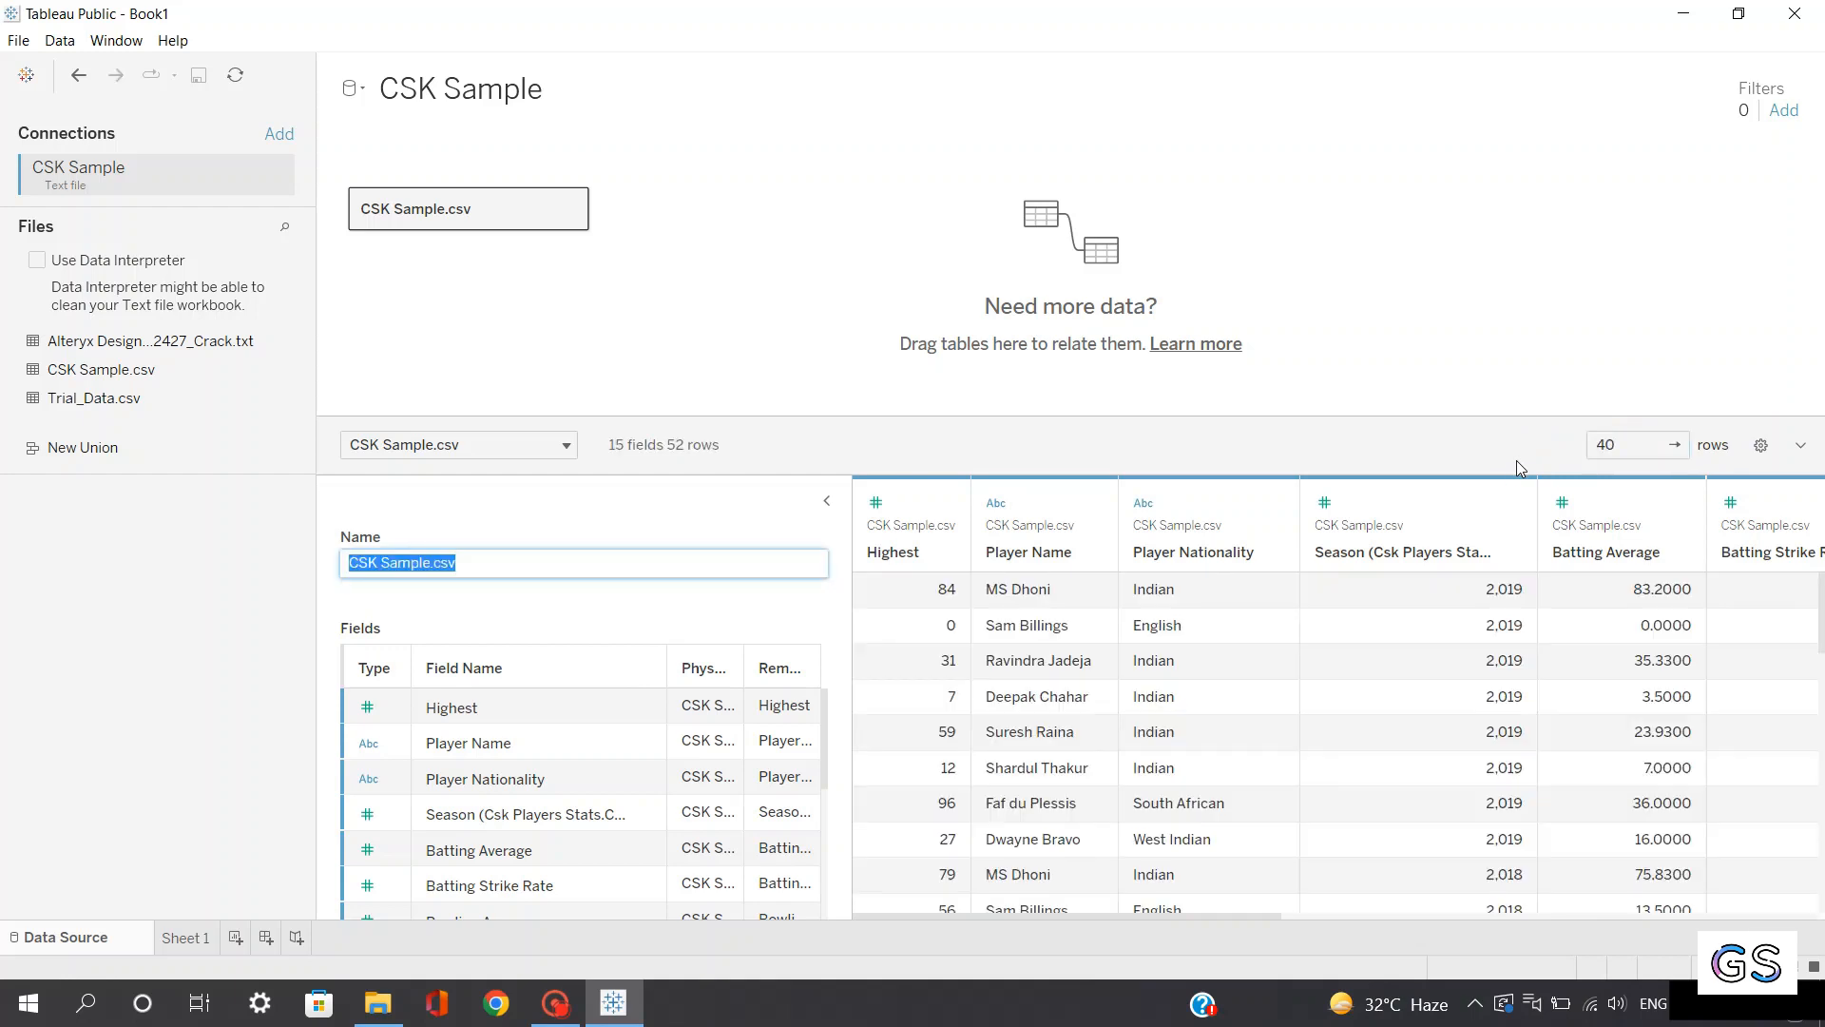
Rename the Highest field in the data preview as Highest Runs
{"action": "double_click", "coordinate": [899, 554]}
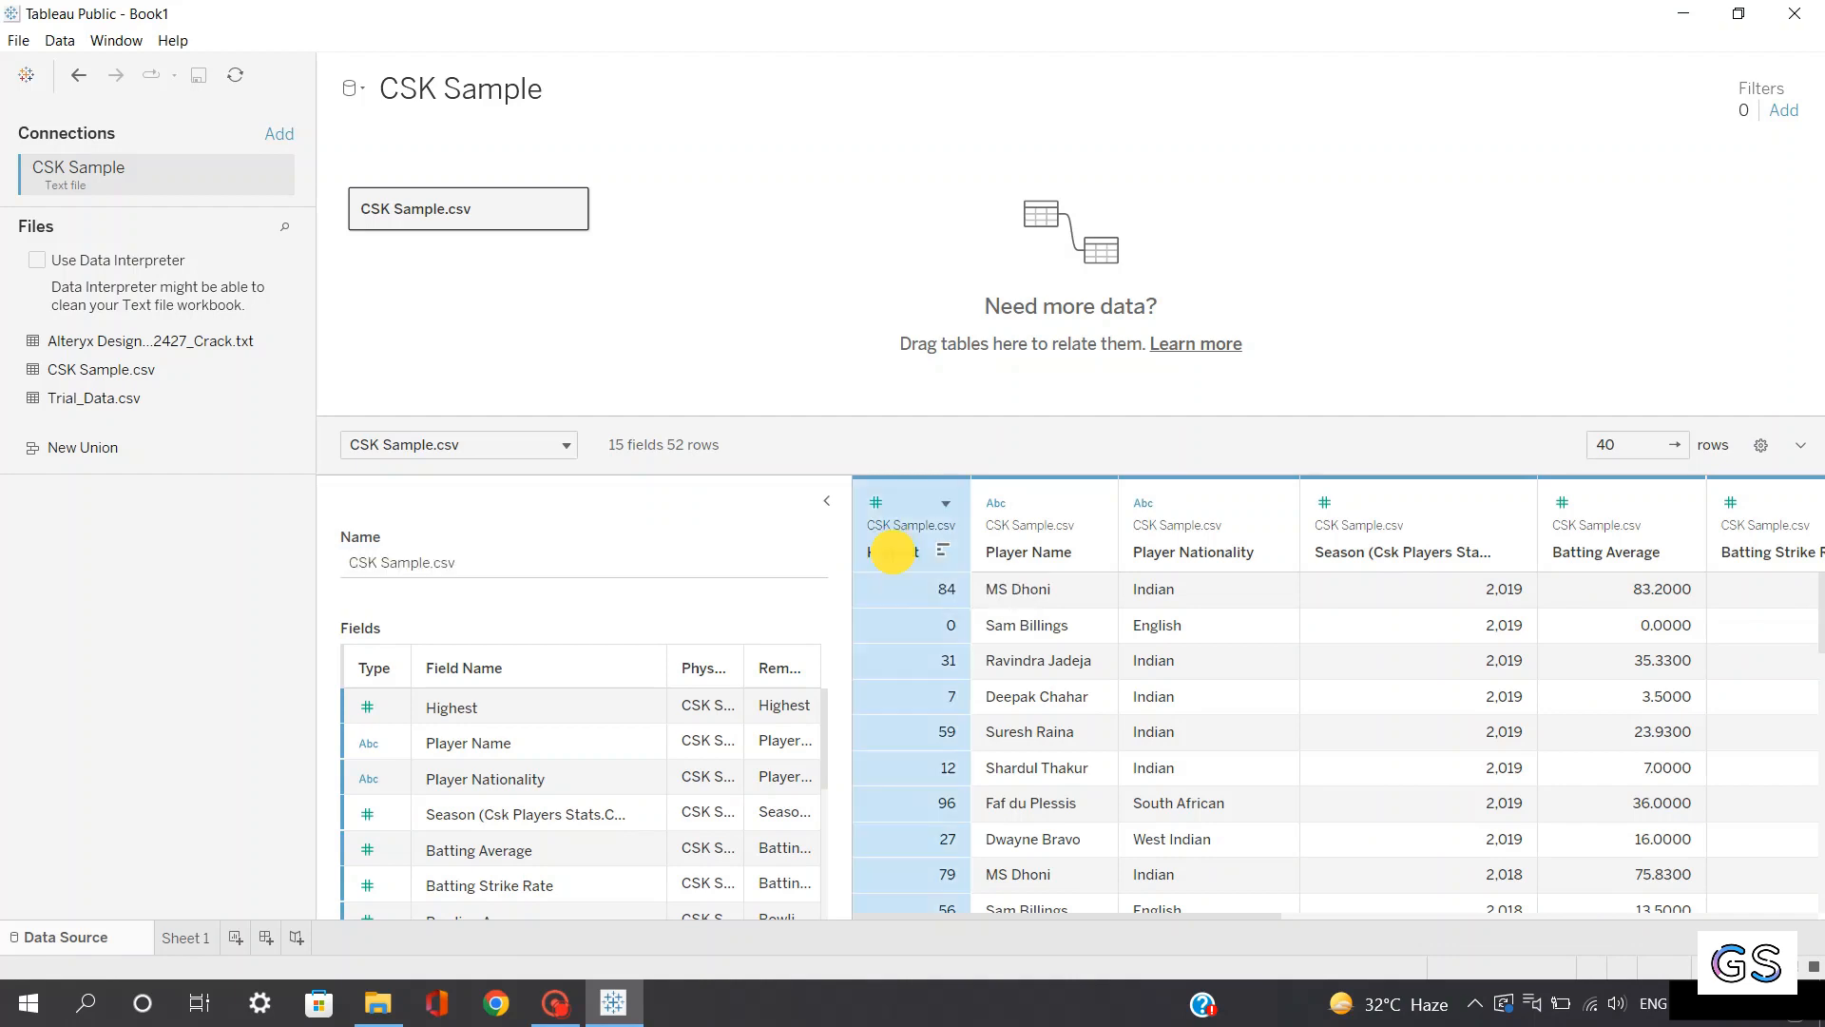
{"action": "double_click", "coordinate": [913, 555]}
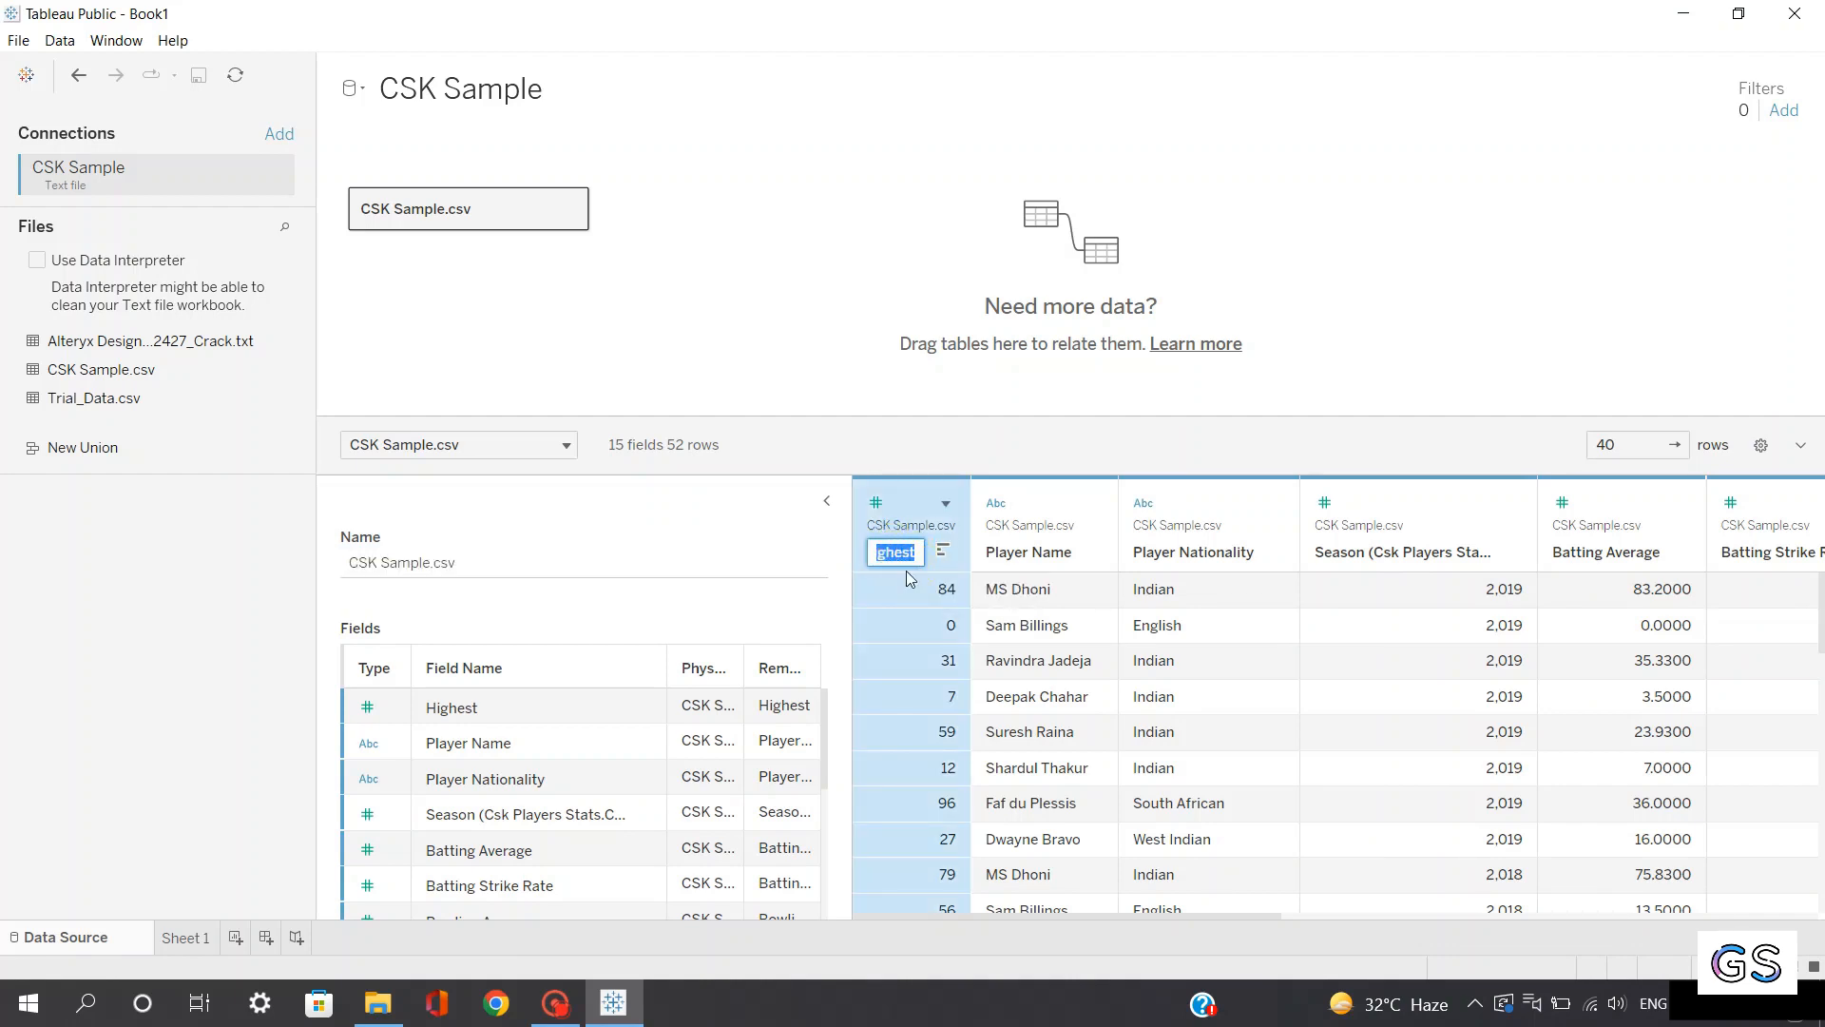
{"action": "left_click", "coordinate": [910, 554]}
{"action": "type", "text": "Runs"}
{"action": "key", "text": "Return"}
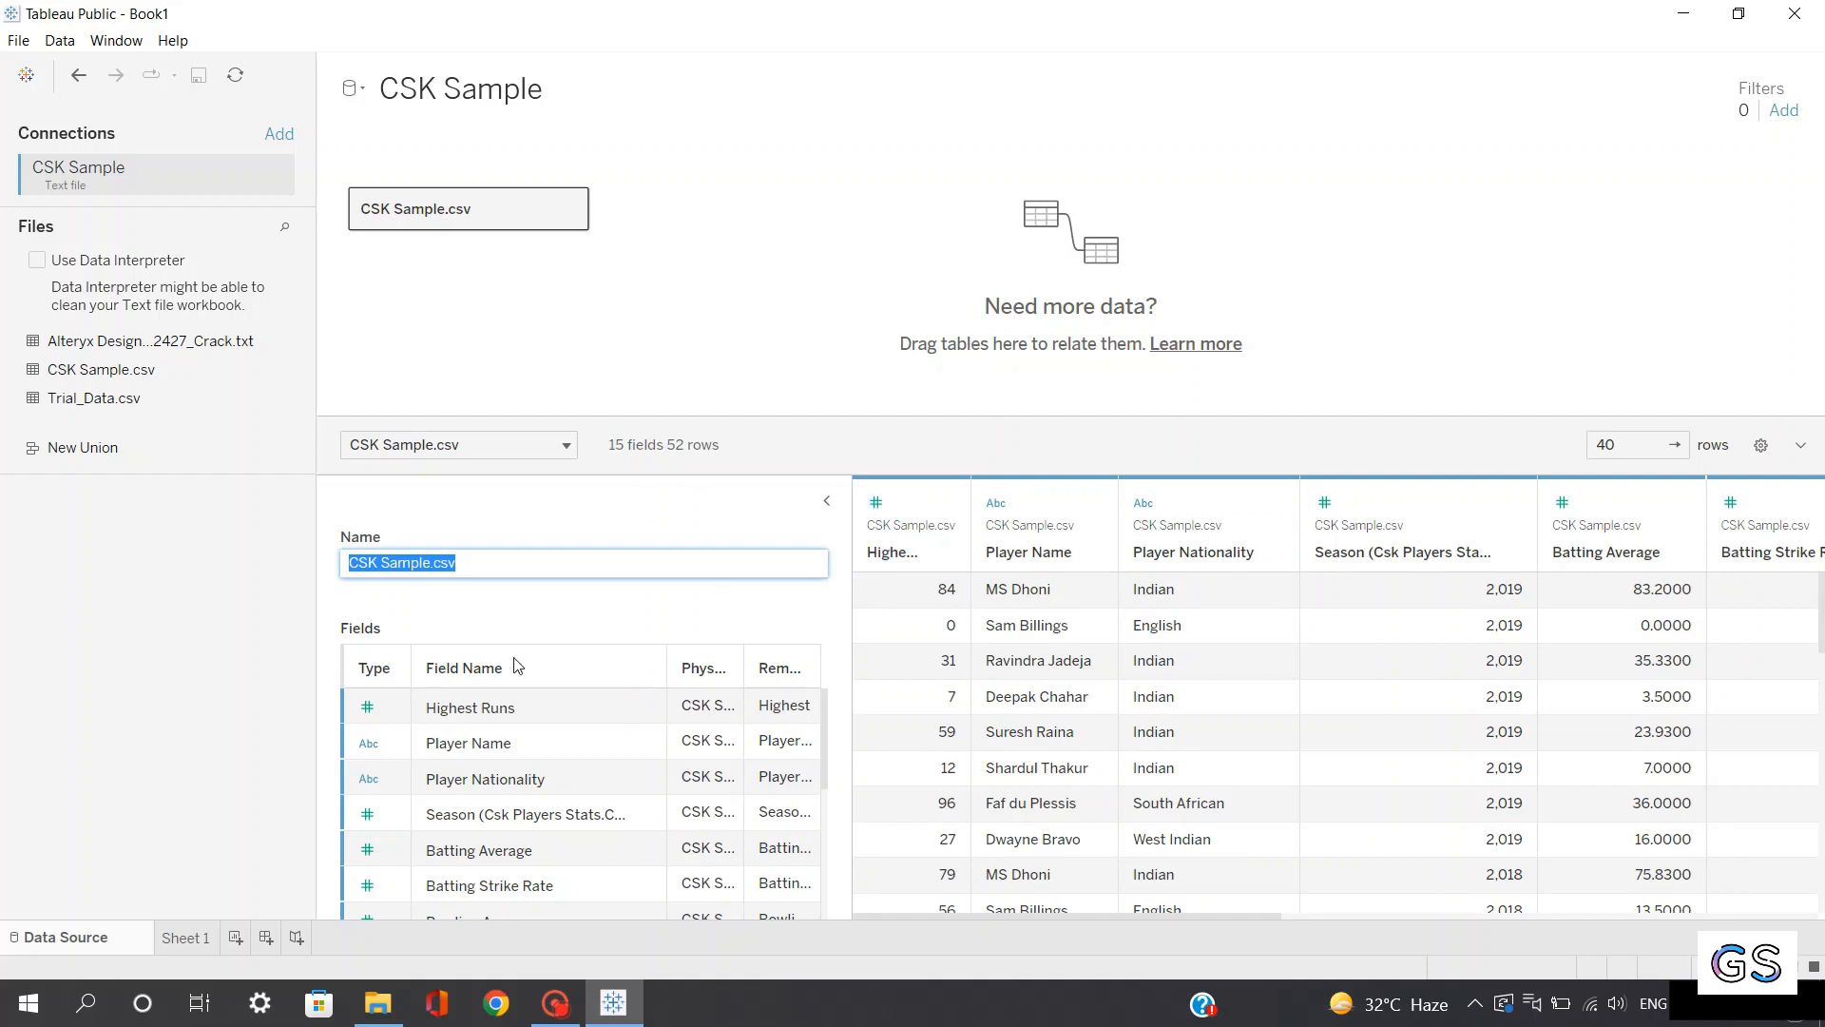
{"action": "left_click", "coordinate": [544, 664]}
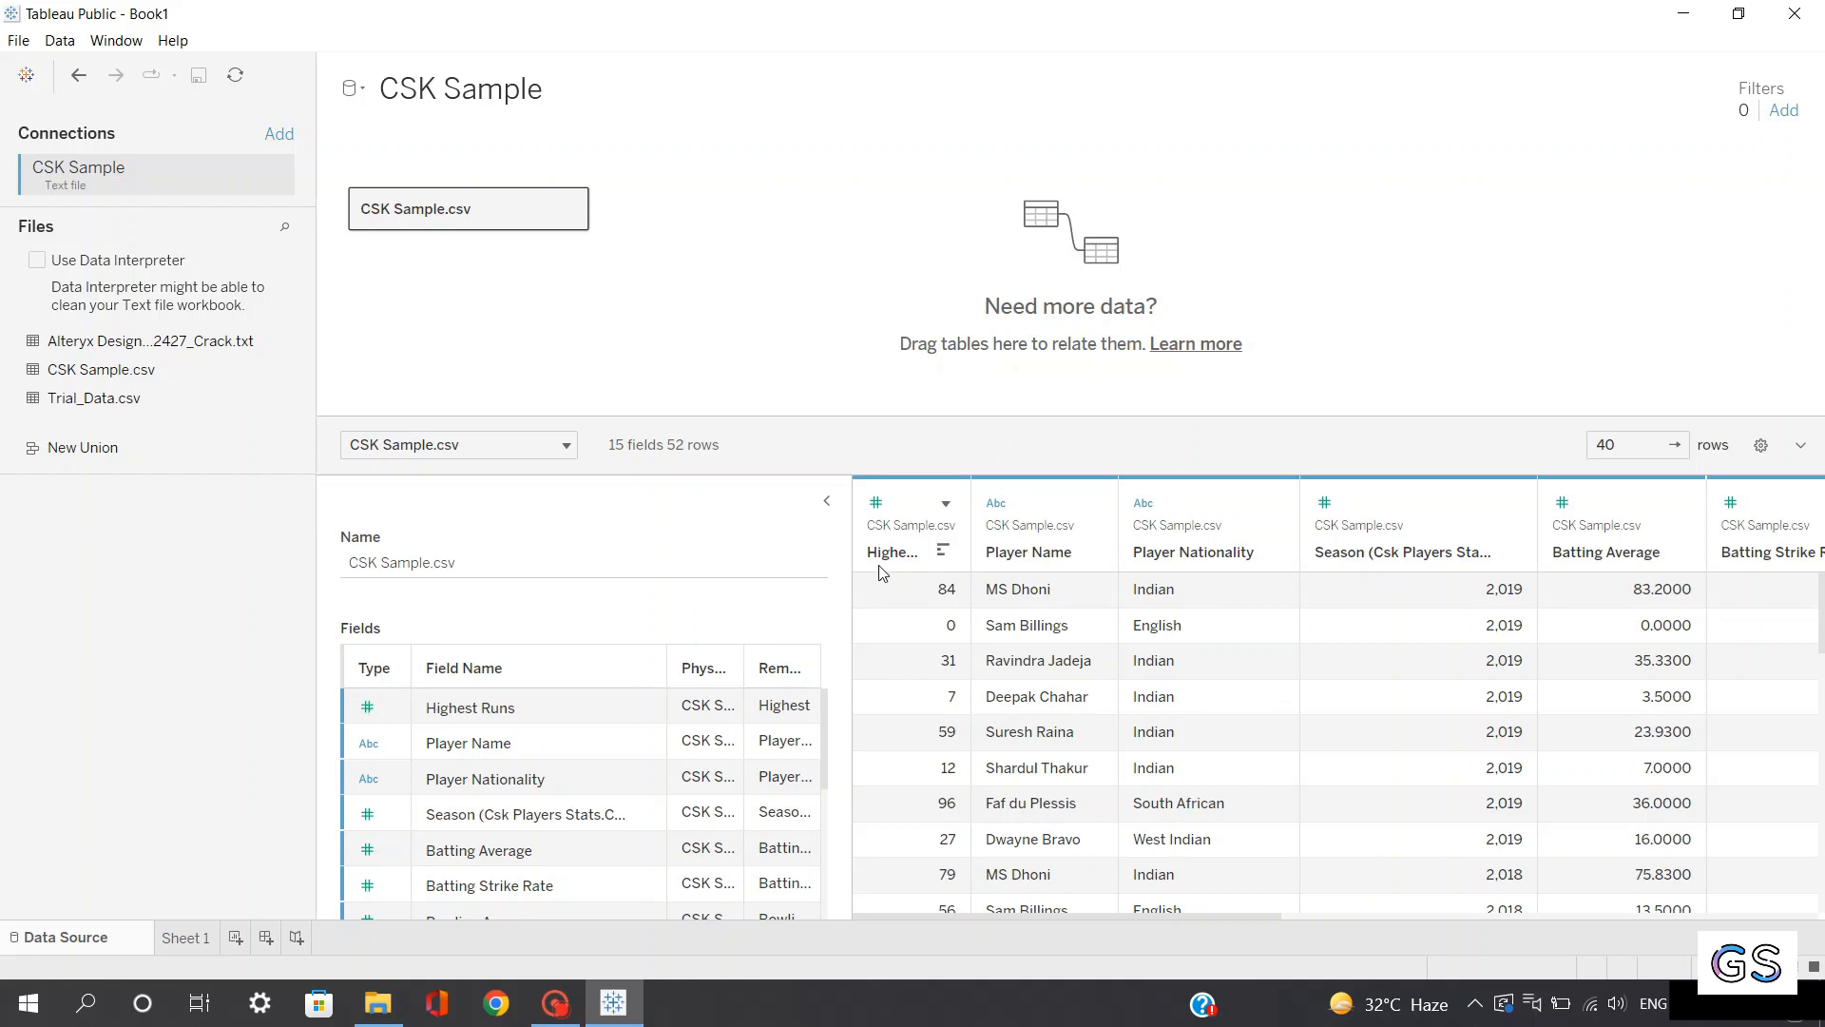
Review the data types and geographic roles available for the Highest Runs field without changing its type
{"action": "left_click", "coordinate": [367, 708]}
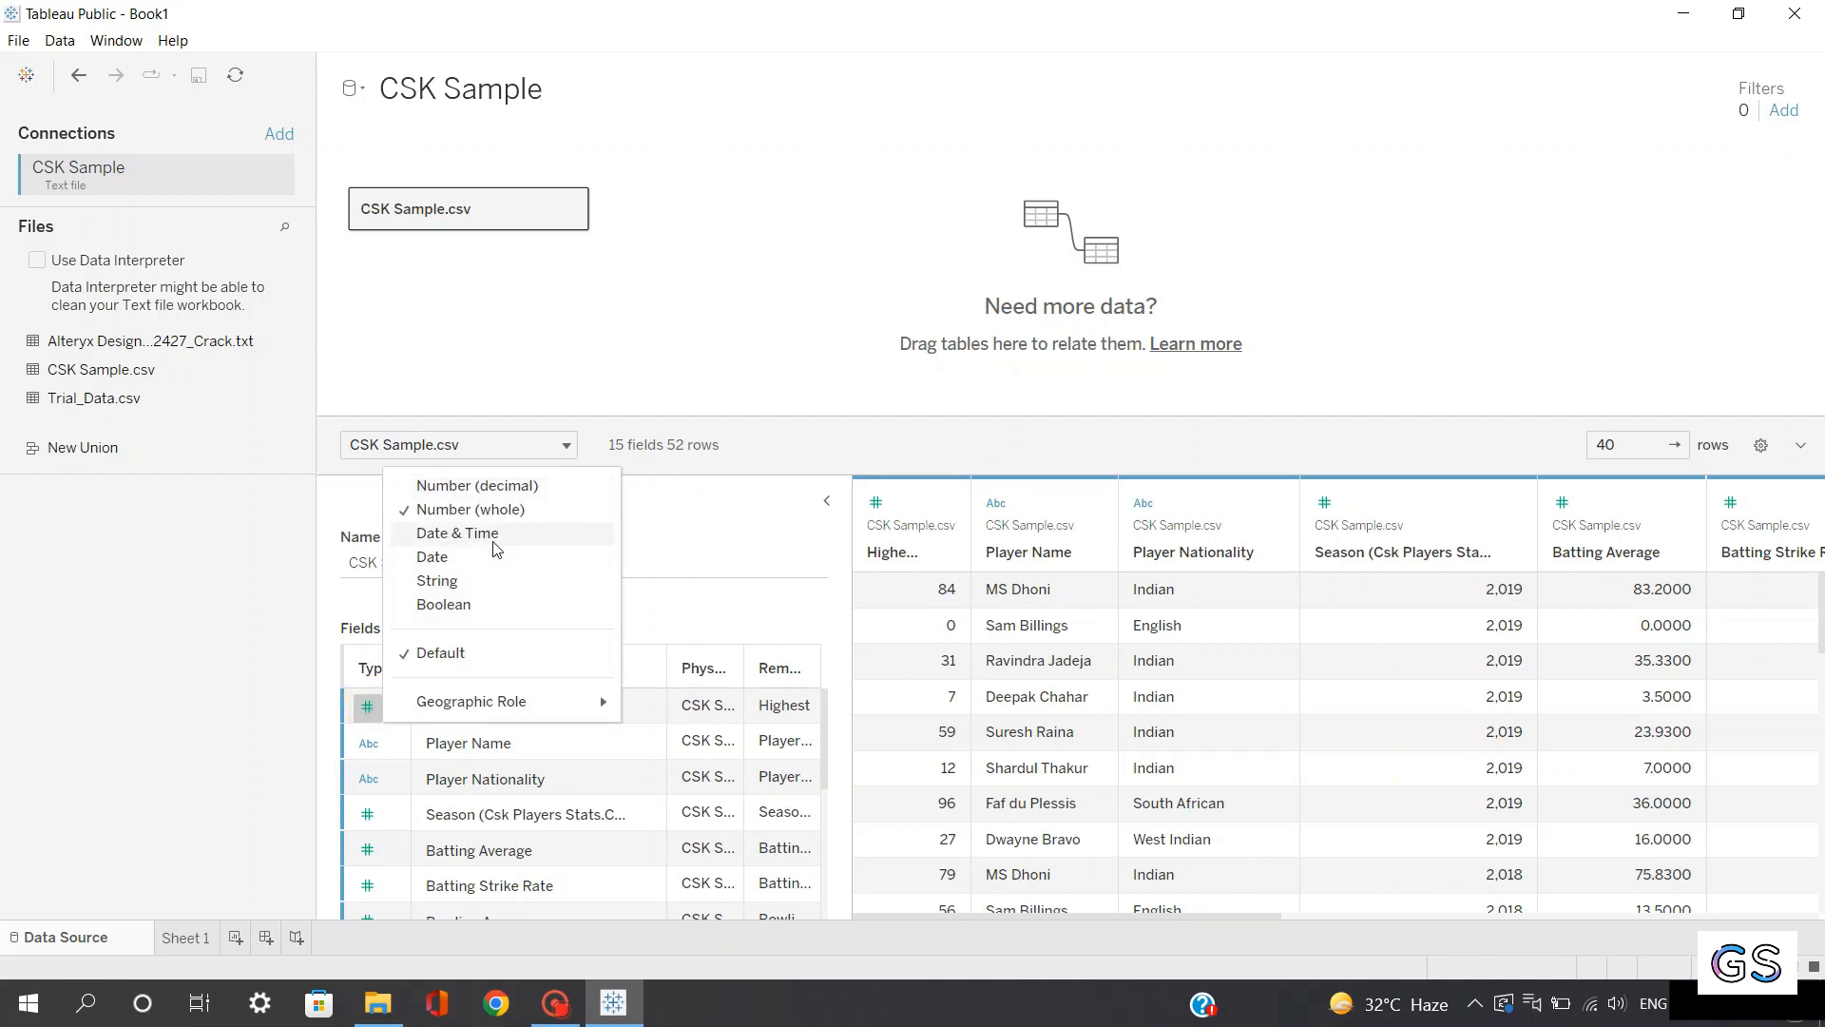
{"action": "mouse_move", "coordinate": [505, 701]}
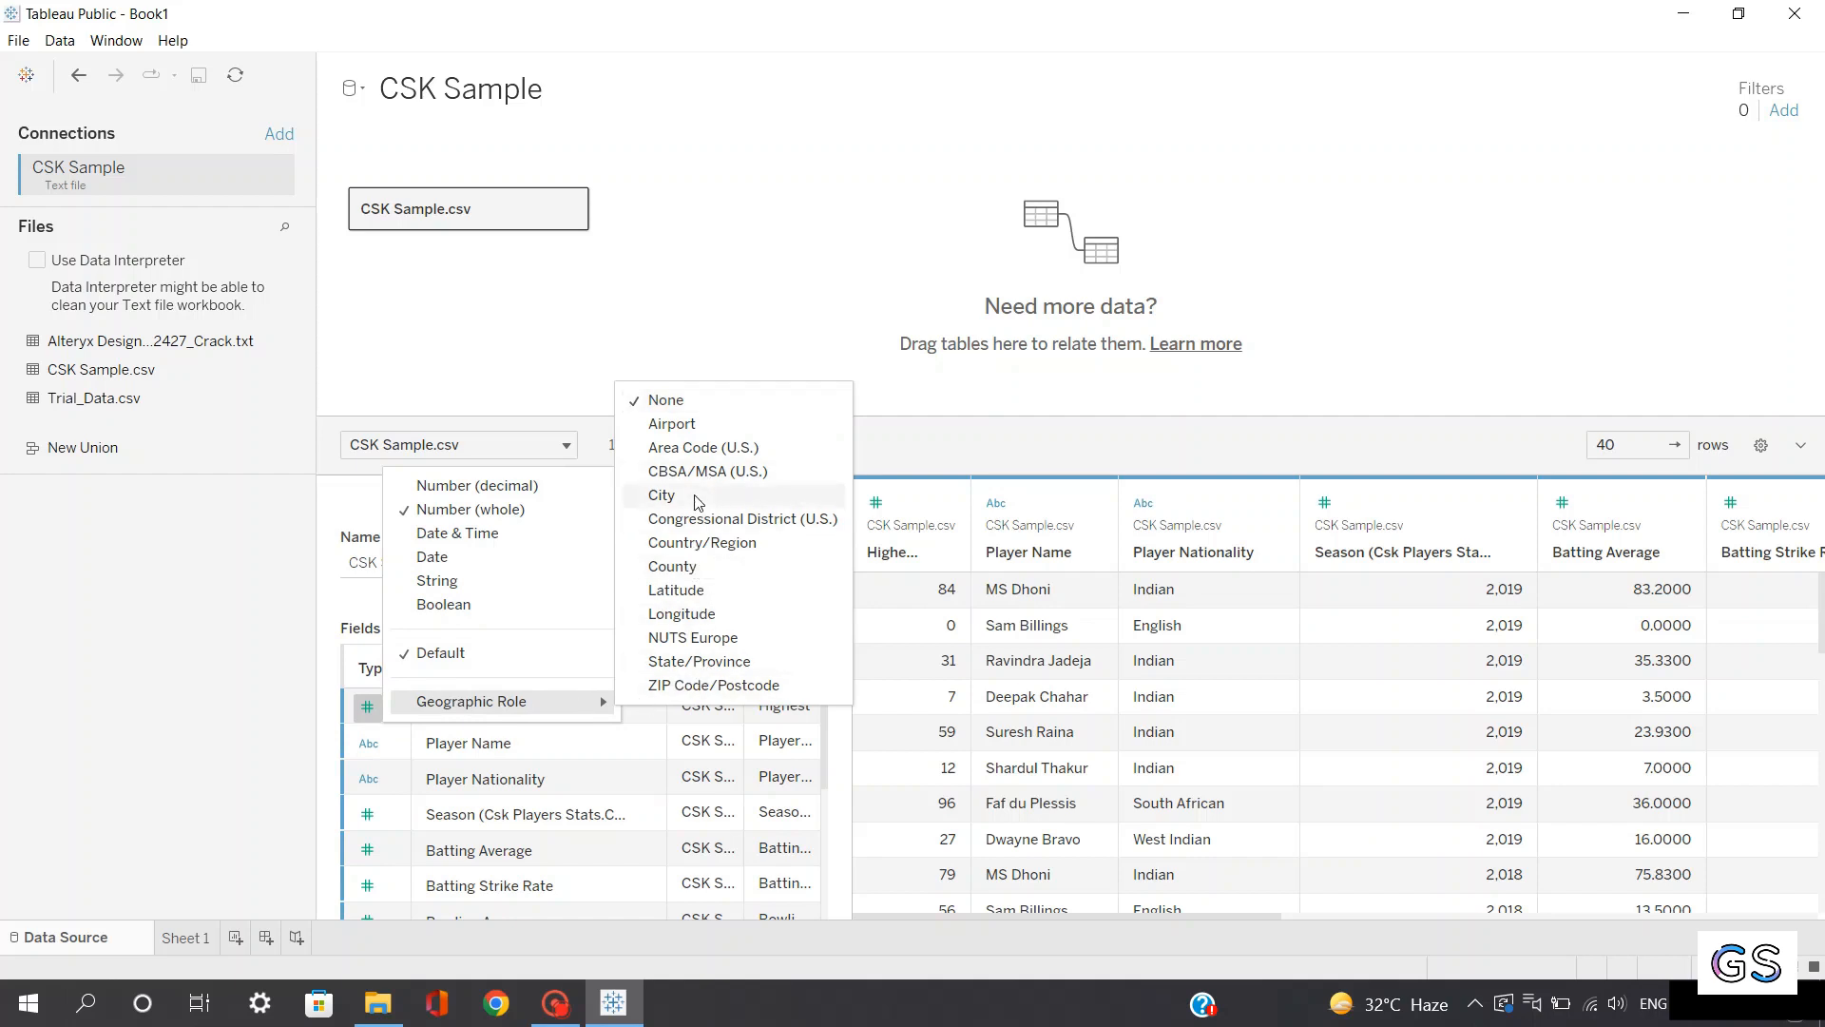
{"action": "left_click", "coordinate": [718, 324]}
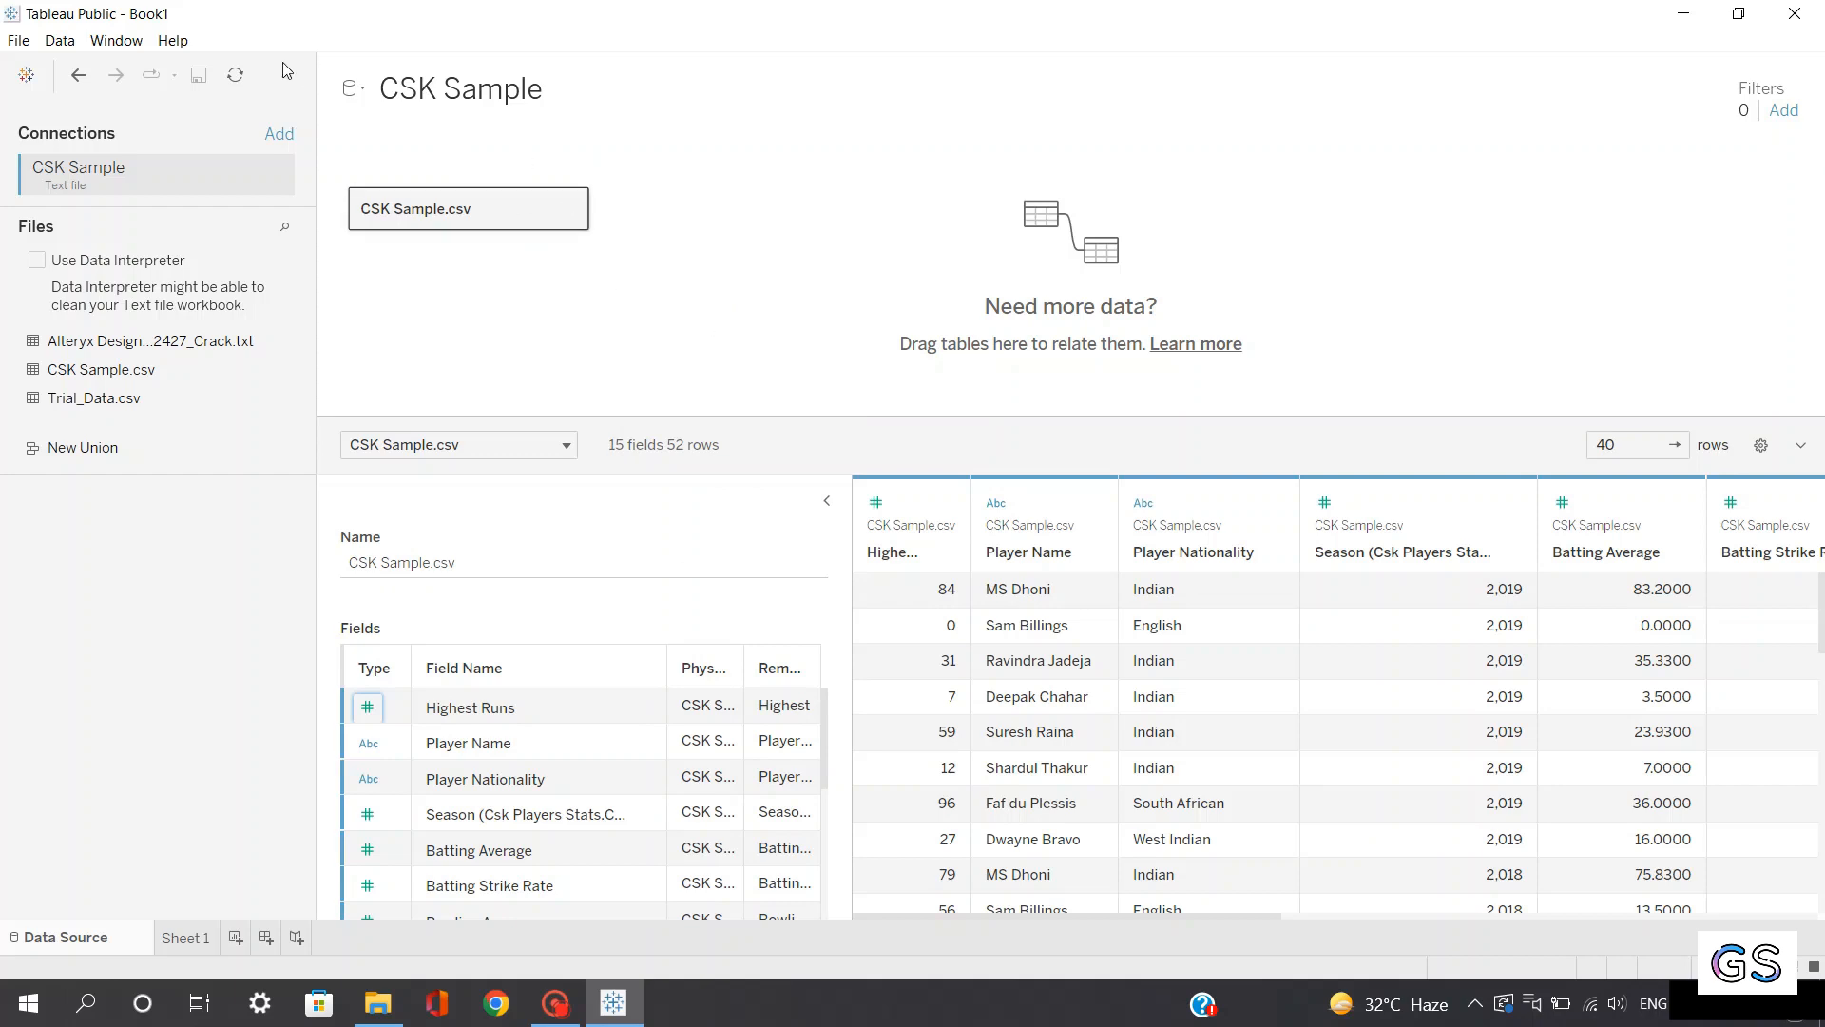
Start adding a new text file data source and locate CSK Sample.csv in the Desktop folder
{"action": "left_click", "coordinate": [50, 42]}
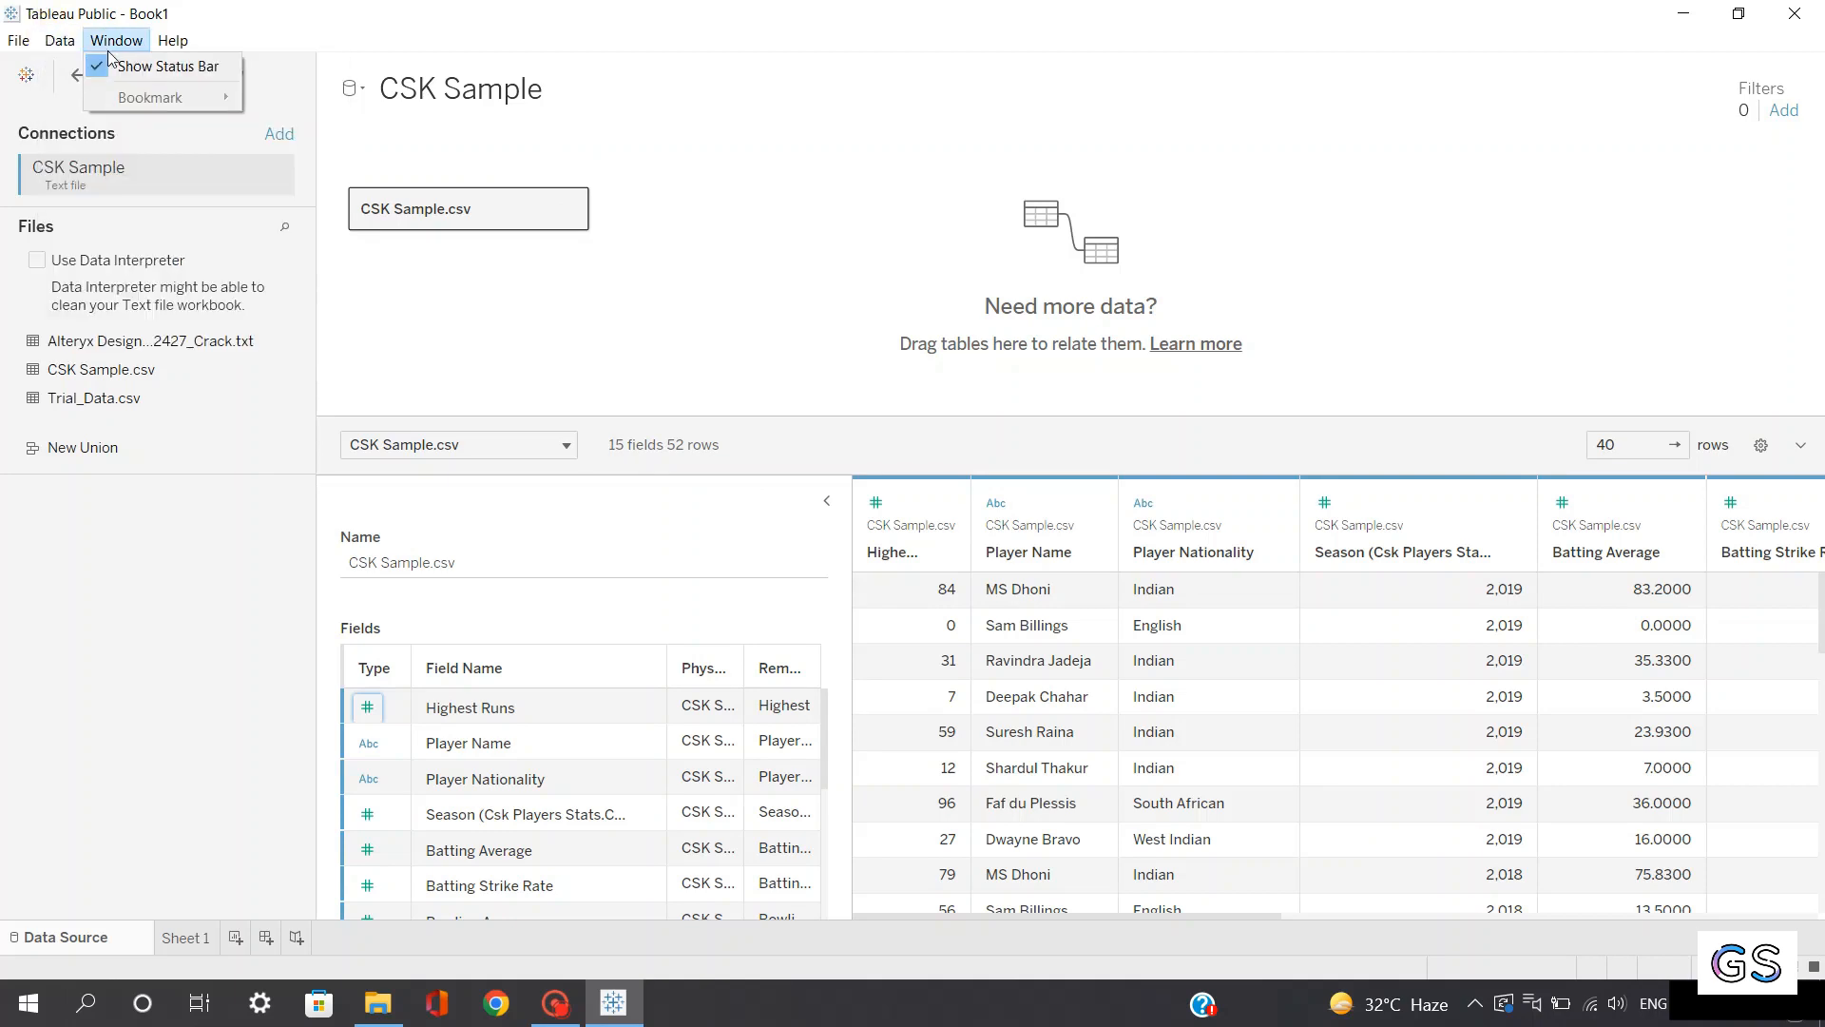
{"action": "left_click", "coordinate": [109, 65]}
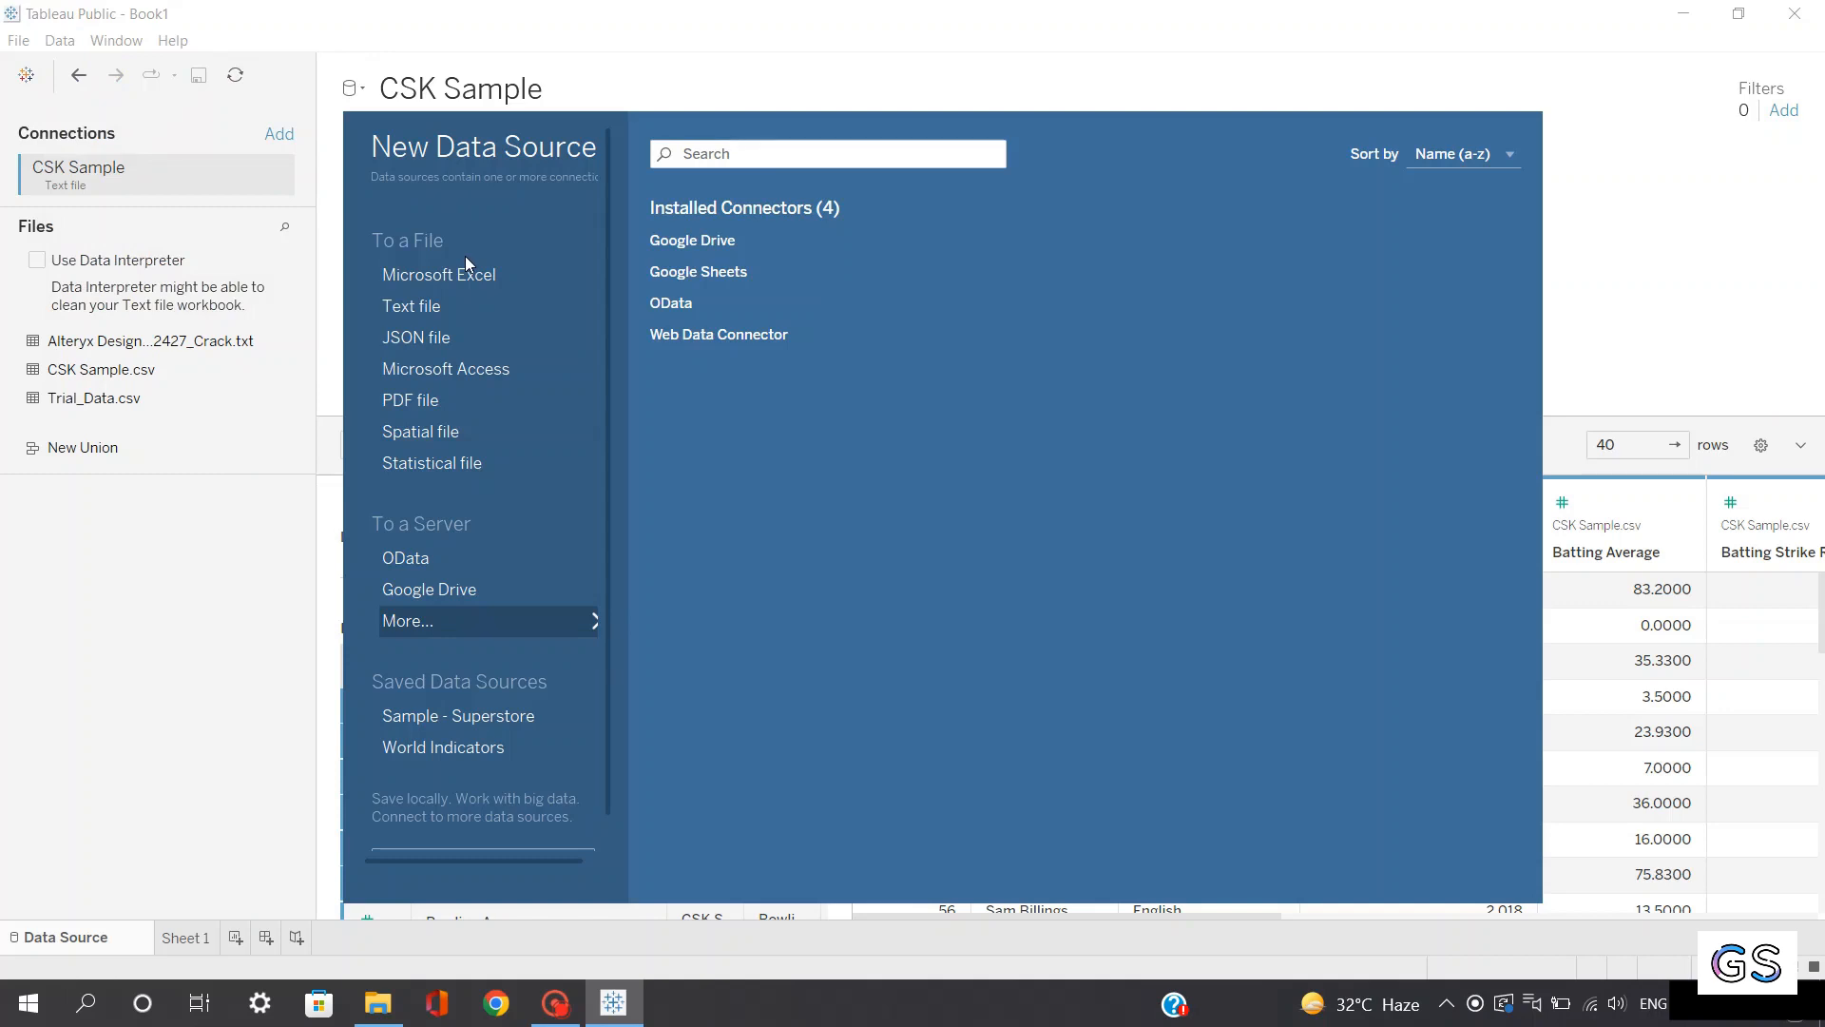
{"action": "left_click", "coordinate": [419, 308]}
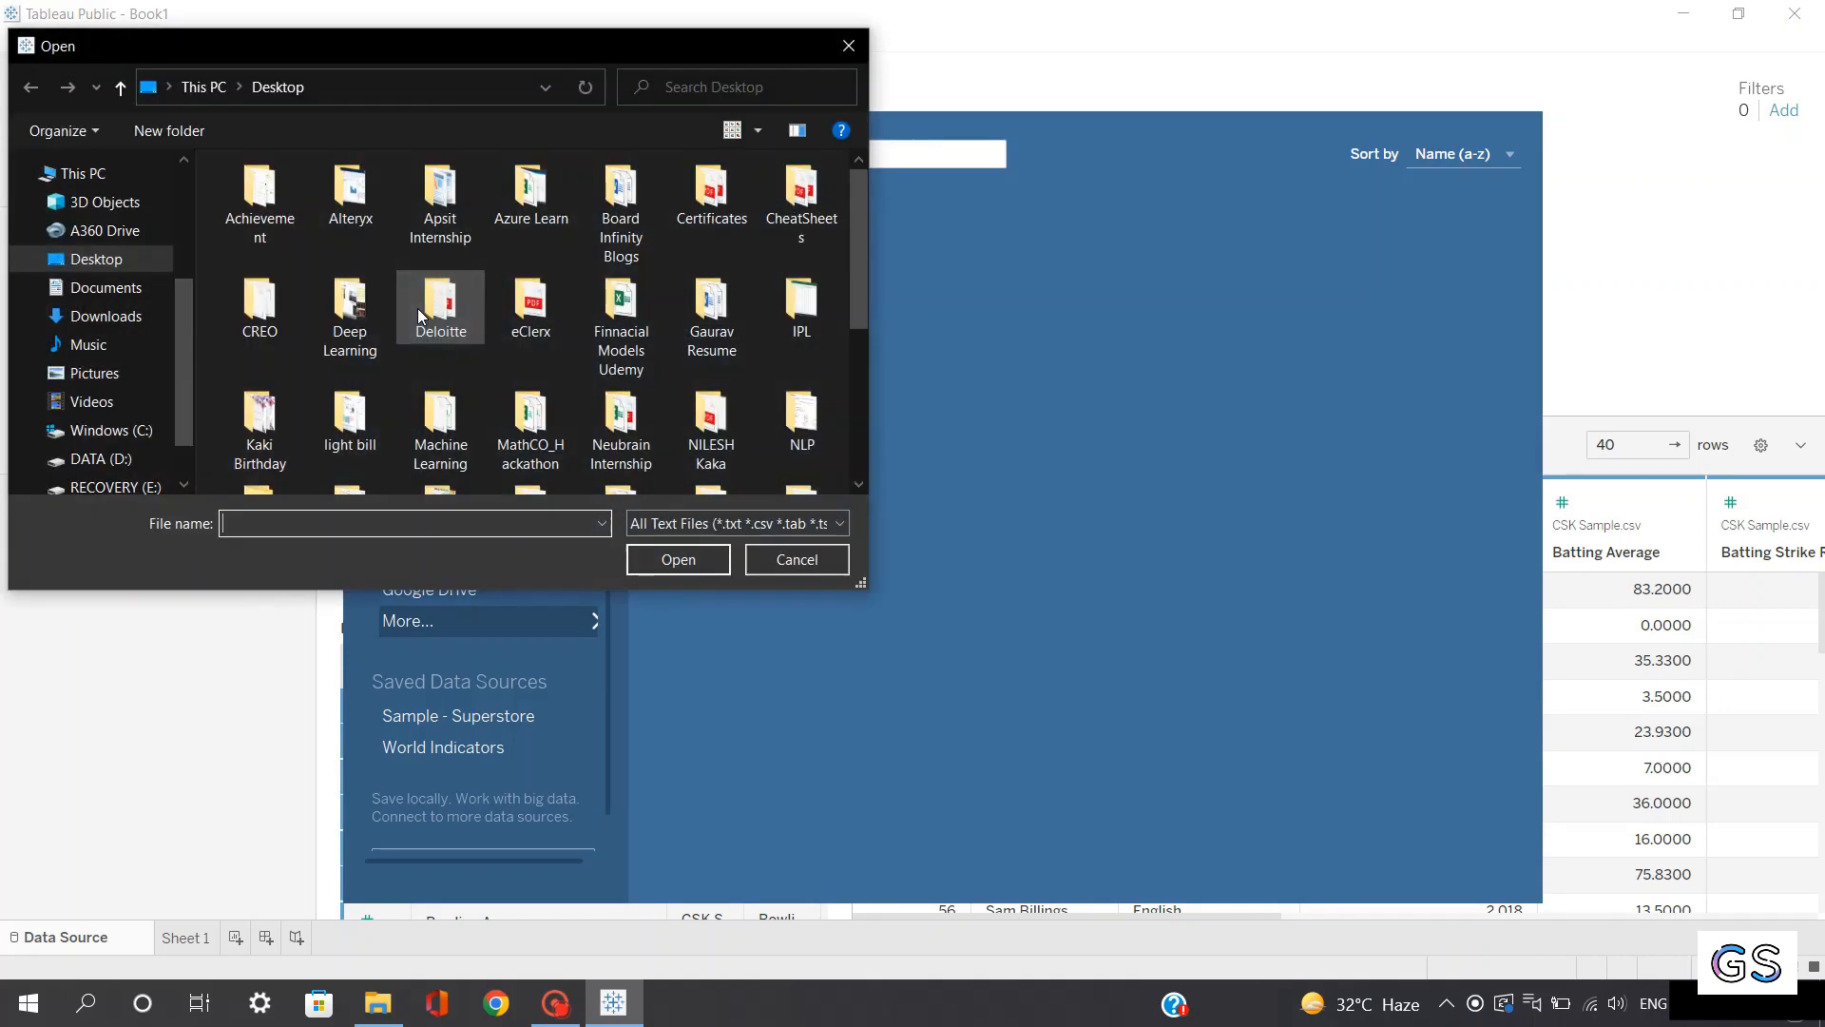
{"action": "left_click_drag", "start_coordinate": [851, 282], "coordinate": [821, 403]}
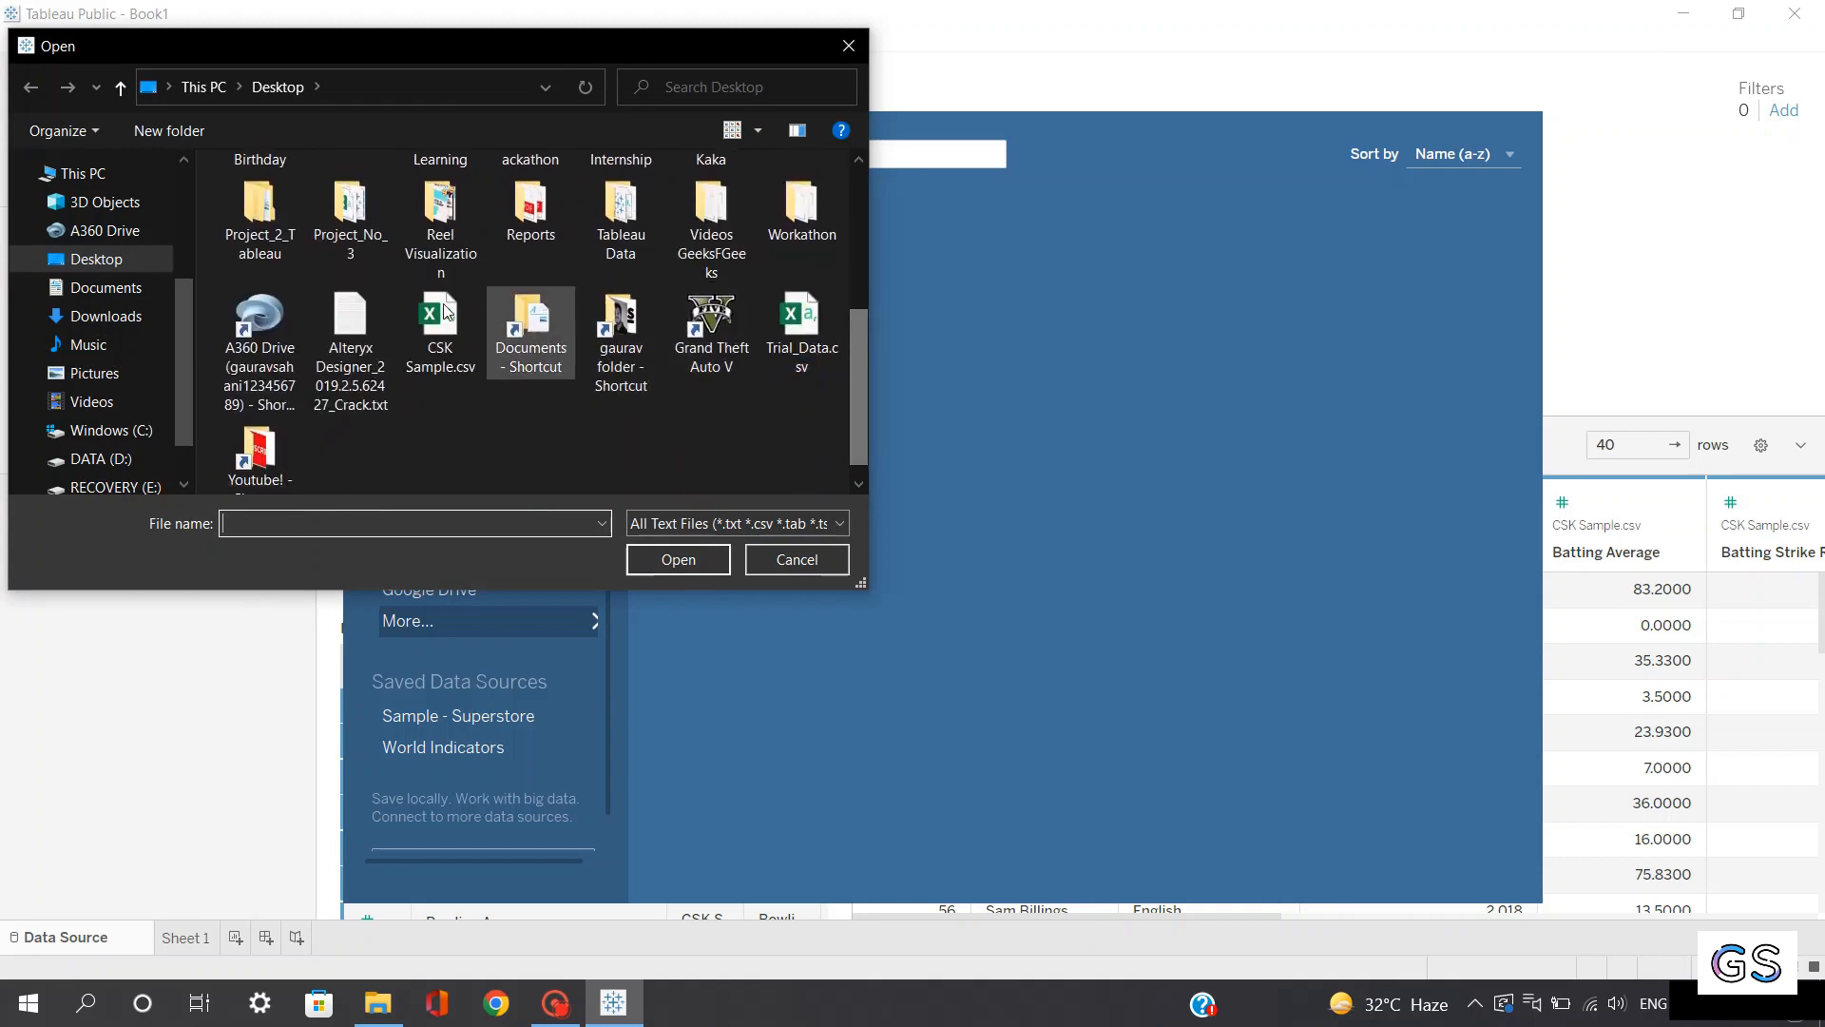
{"action": "double_click", "coordinate": [443, 319]}
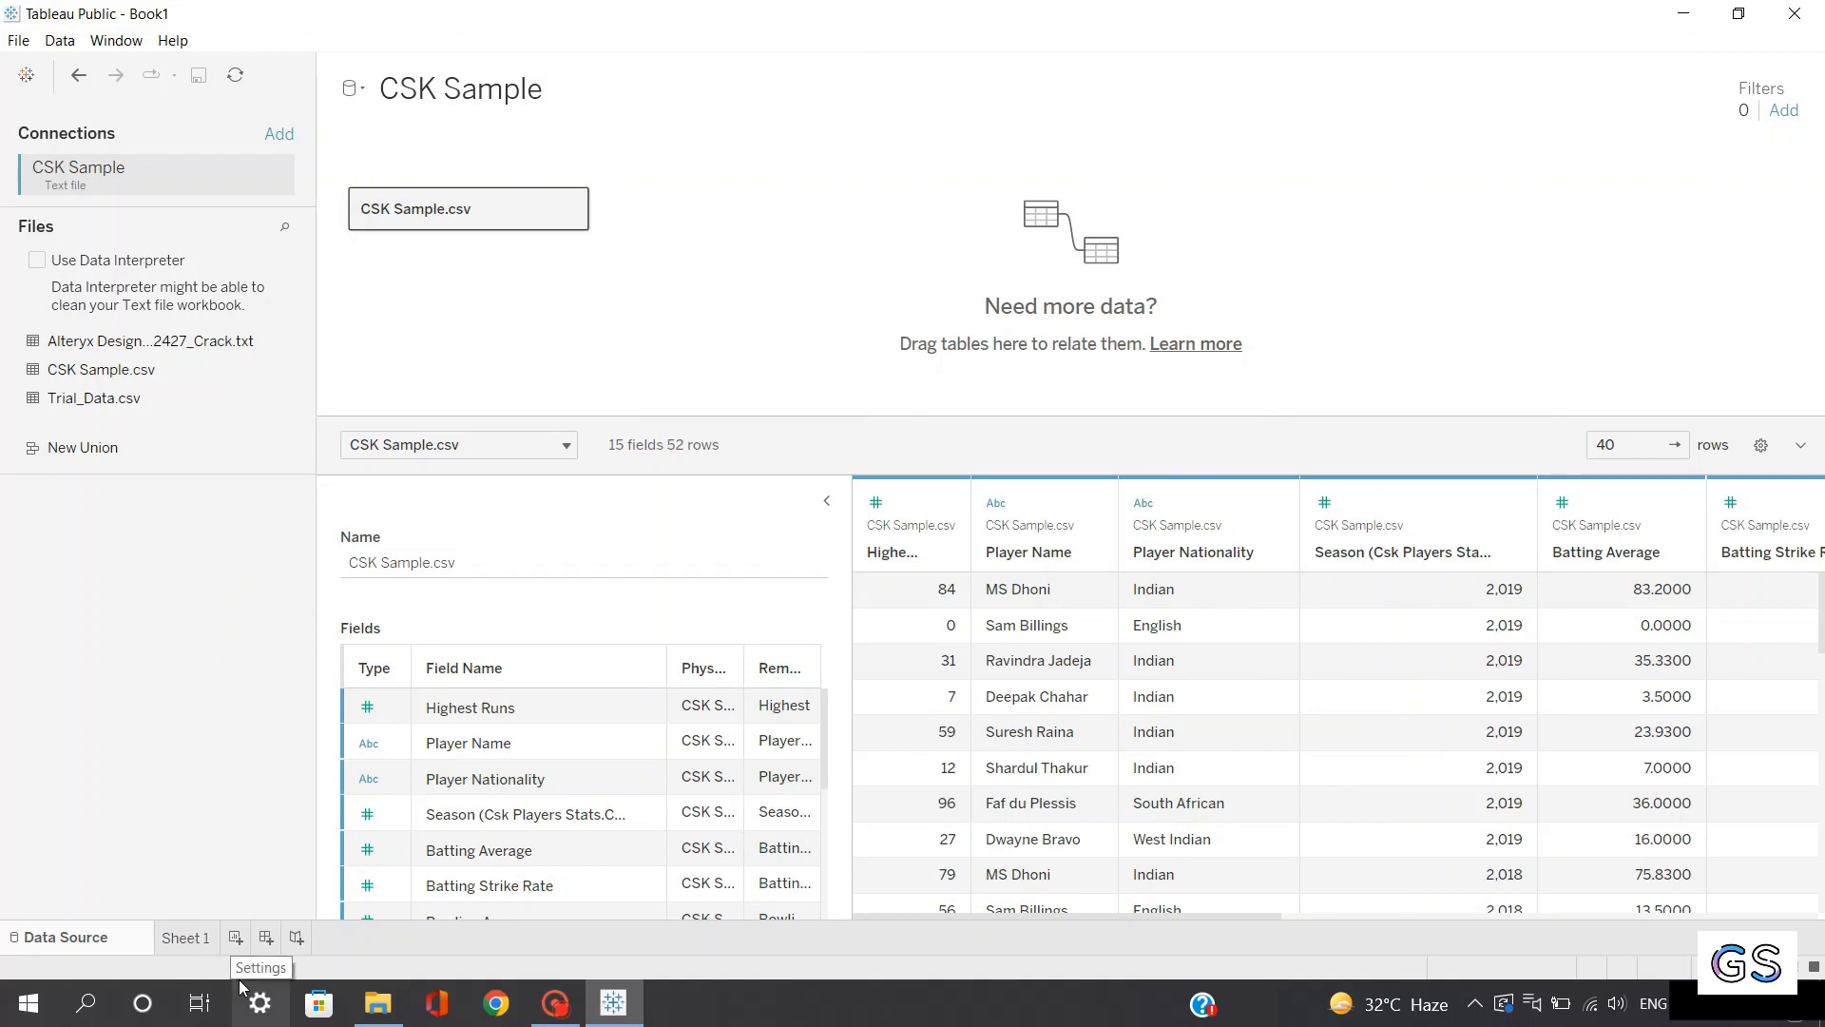
Open Sheet 1 and place the Player Name field on the Columns shelf
{"action": "left_click", "coordinate": [186, 938]}
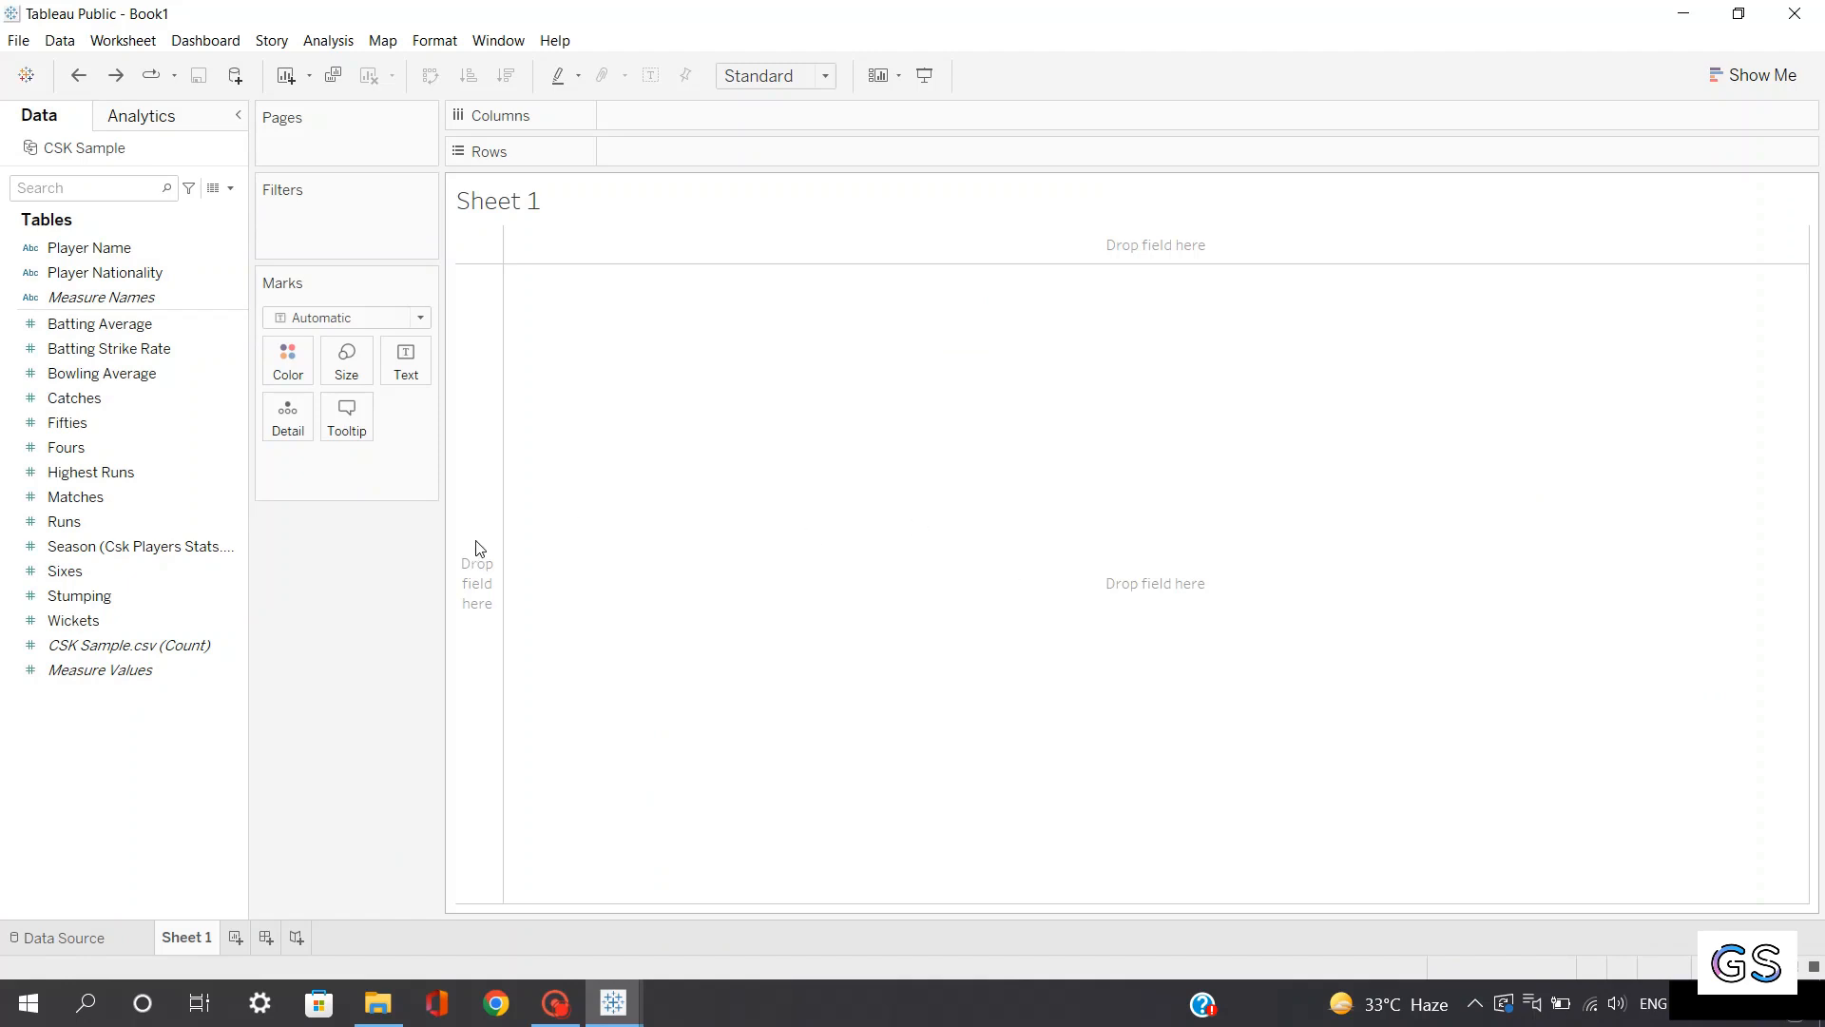
{"action": "left_click", "coordinate": [100, 467]}
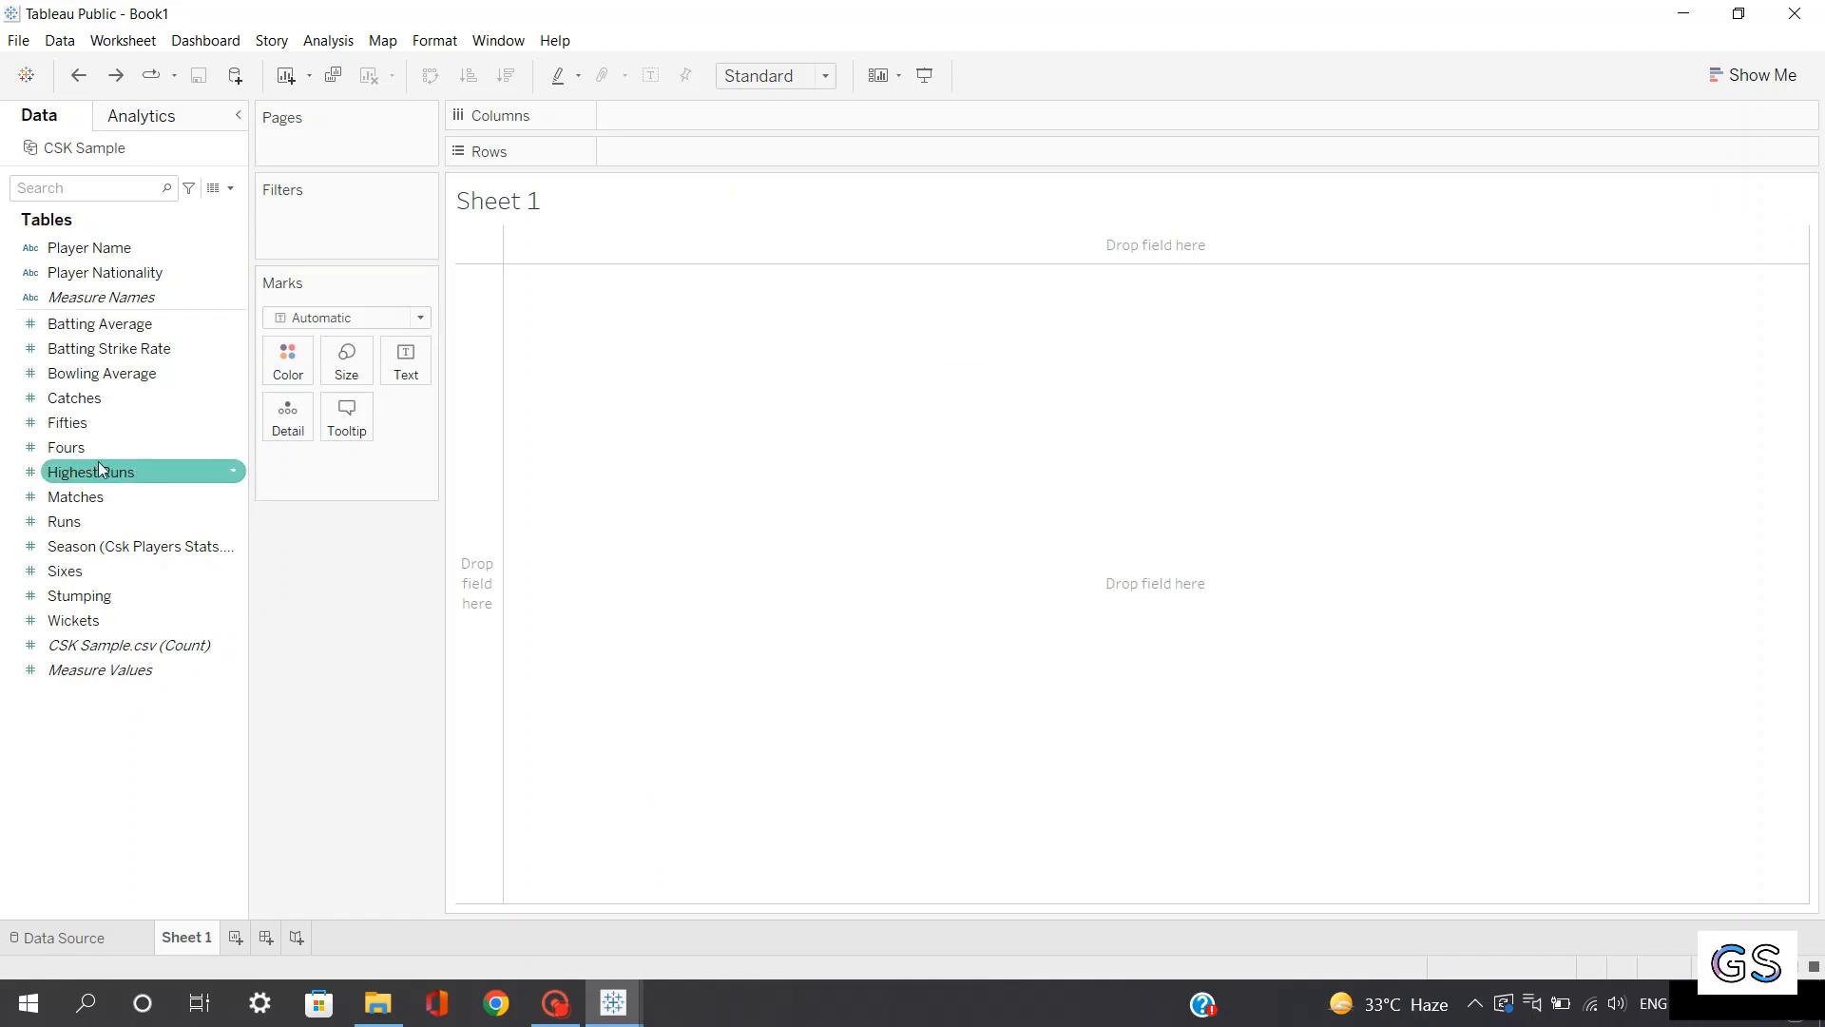
{"action": "left_click", "coordinate": [105, 526]}
{"action": "left_click", "coordinate": [134, 569]}
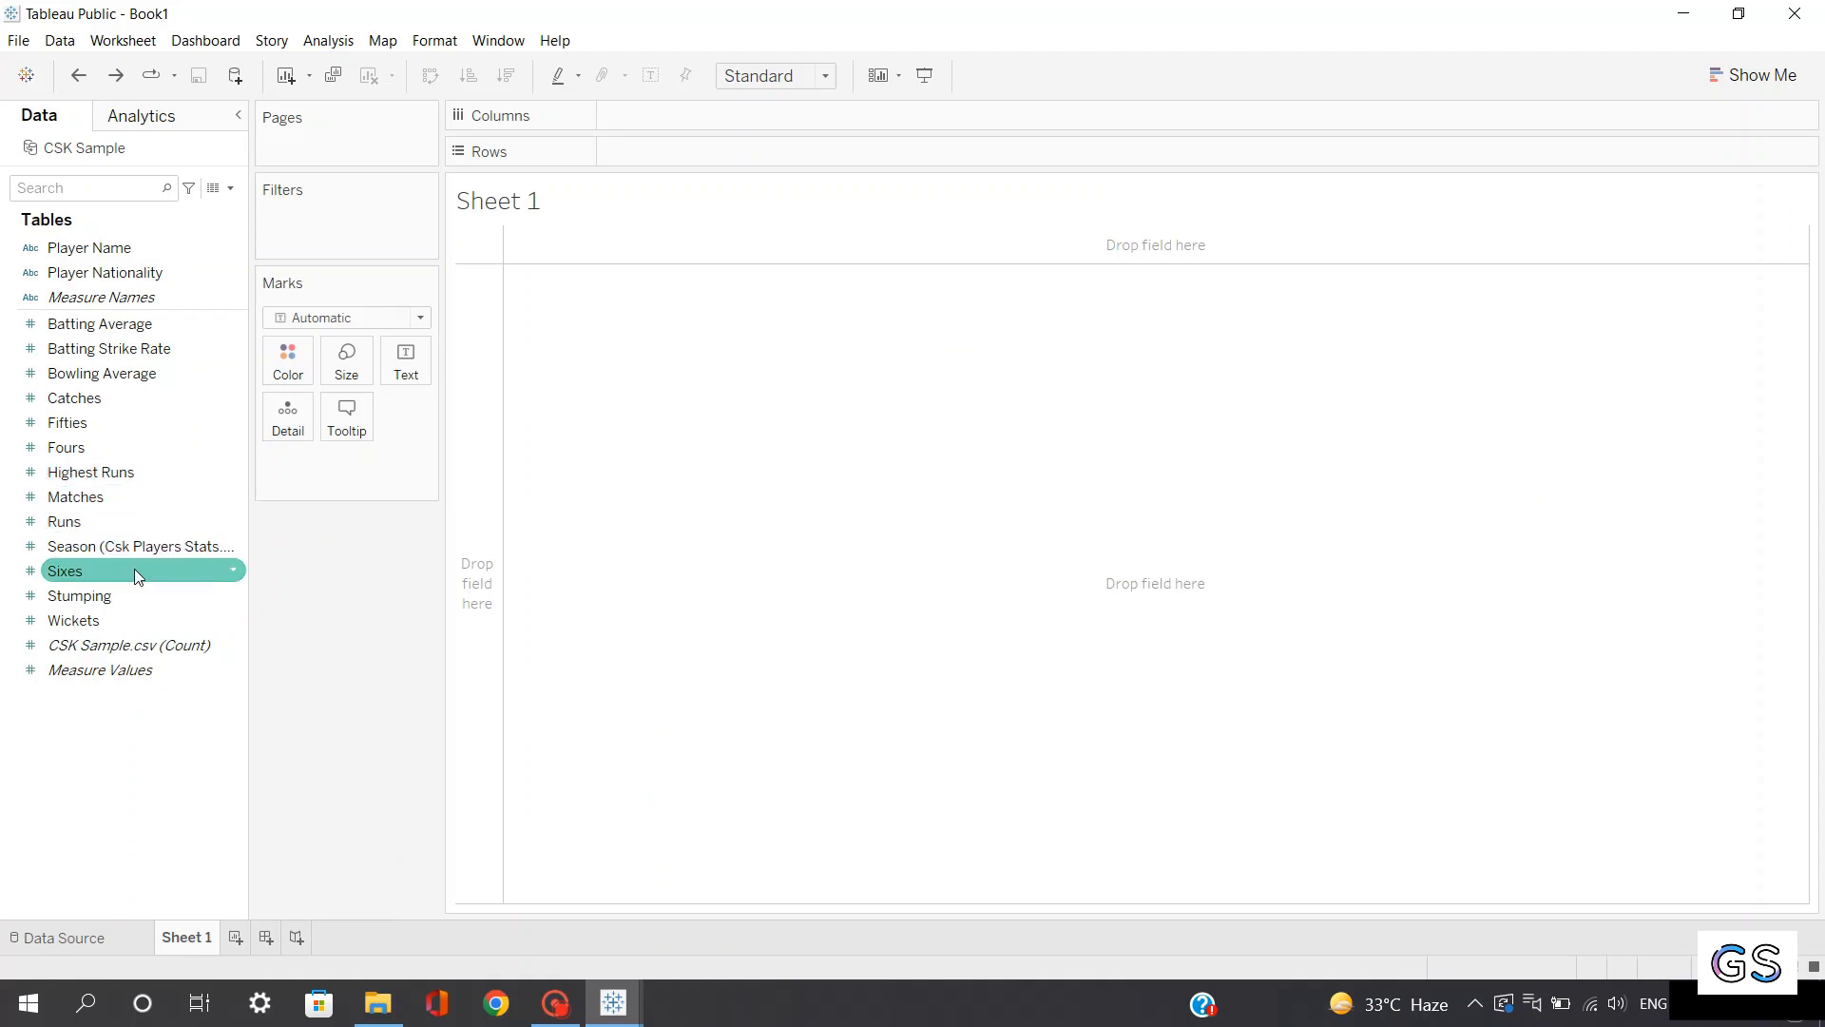
{"action": "left_click", "coordinate": [122, 643]}
{"action": "left_click", "coordinate": [136, 619]}
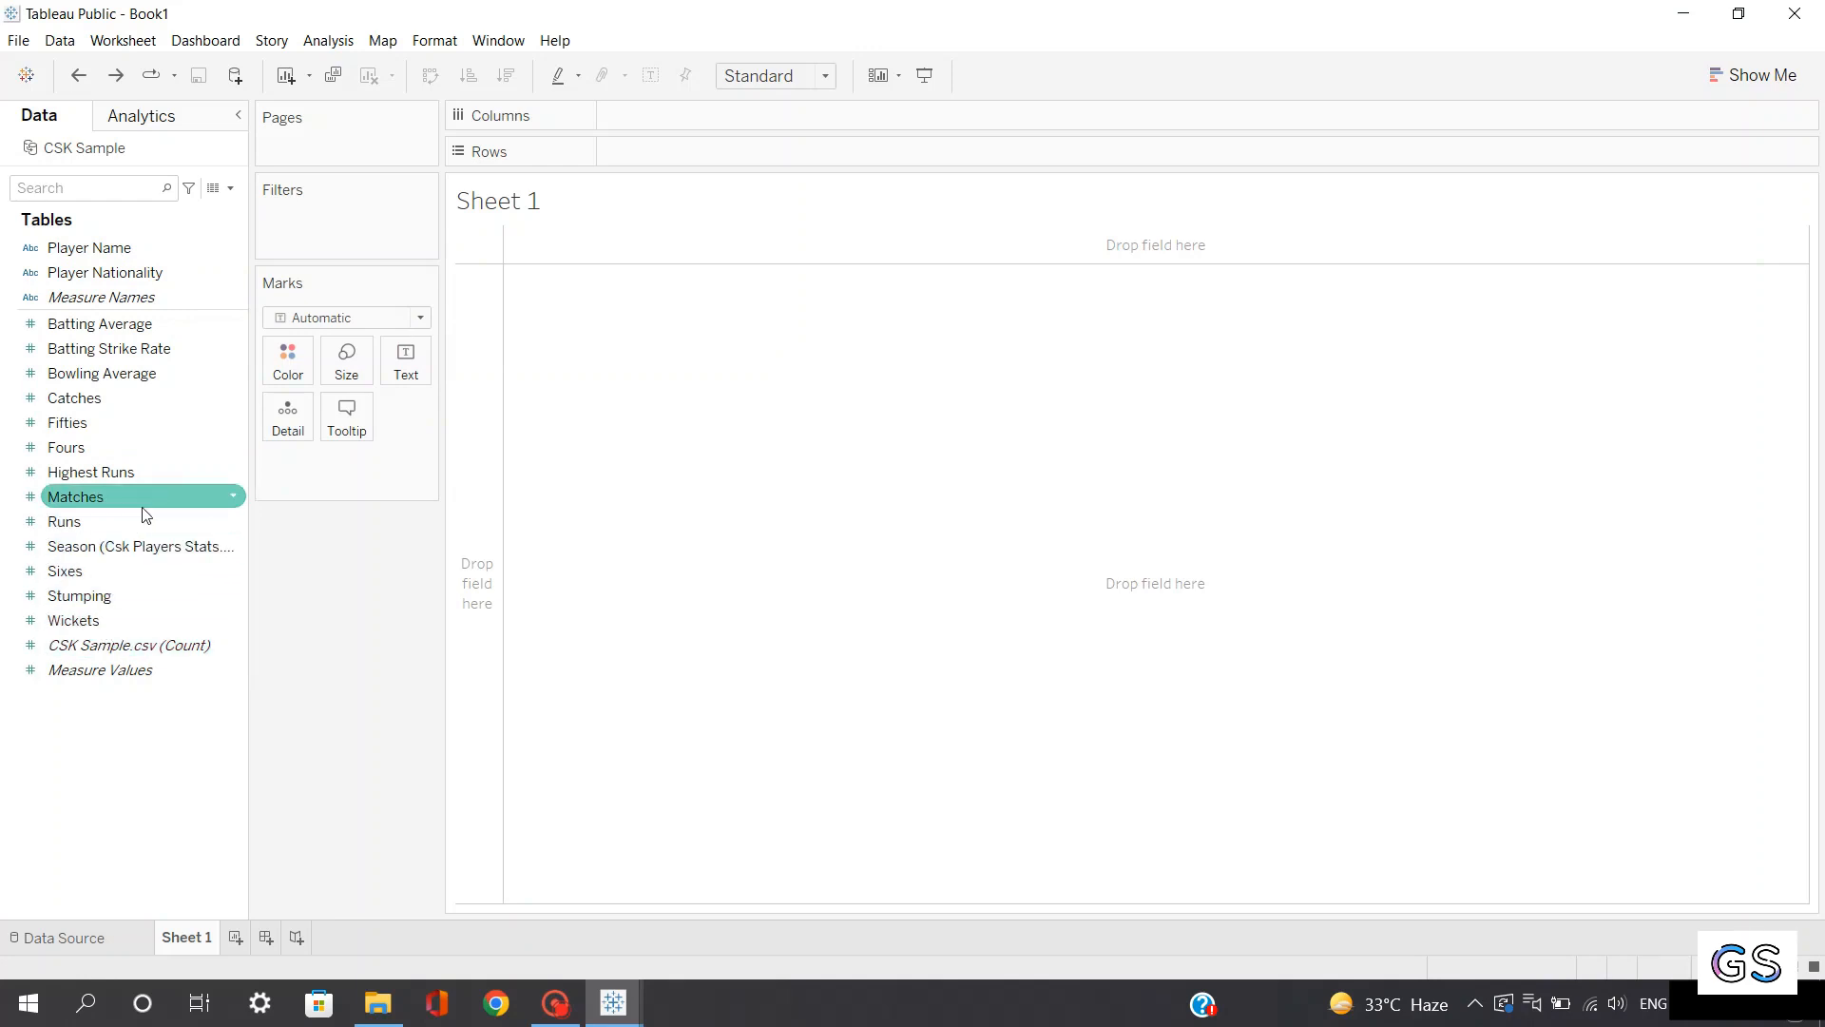
{"action": "left_click_drag", "start_coordinate": [134, 250], "coordinate": [692, 114]}
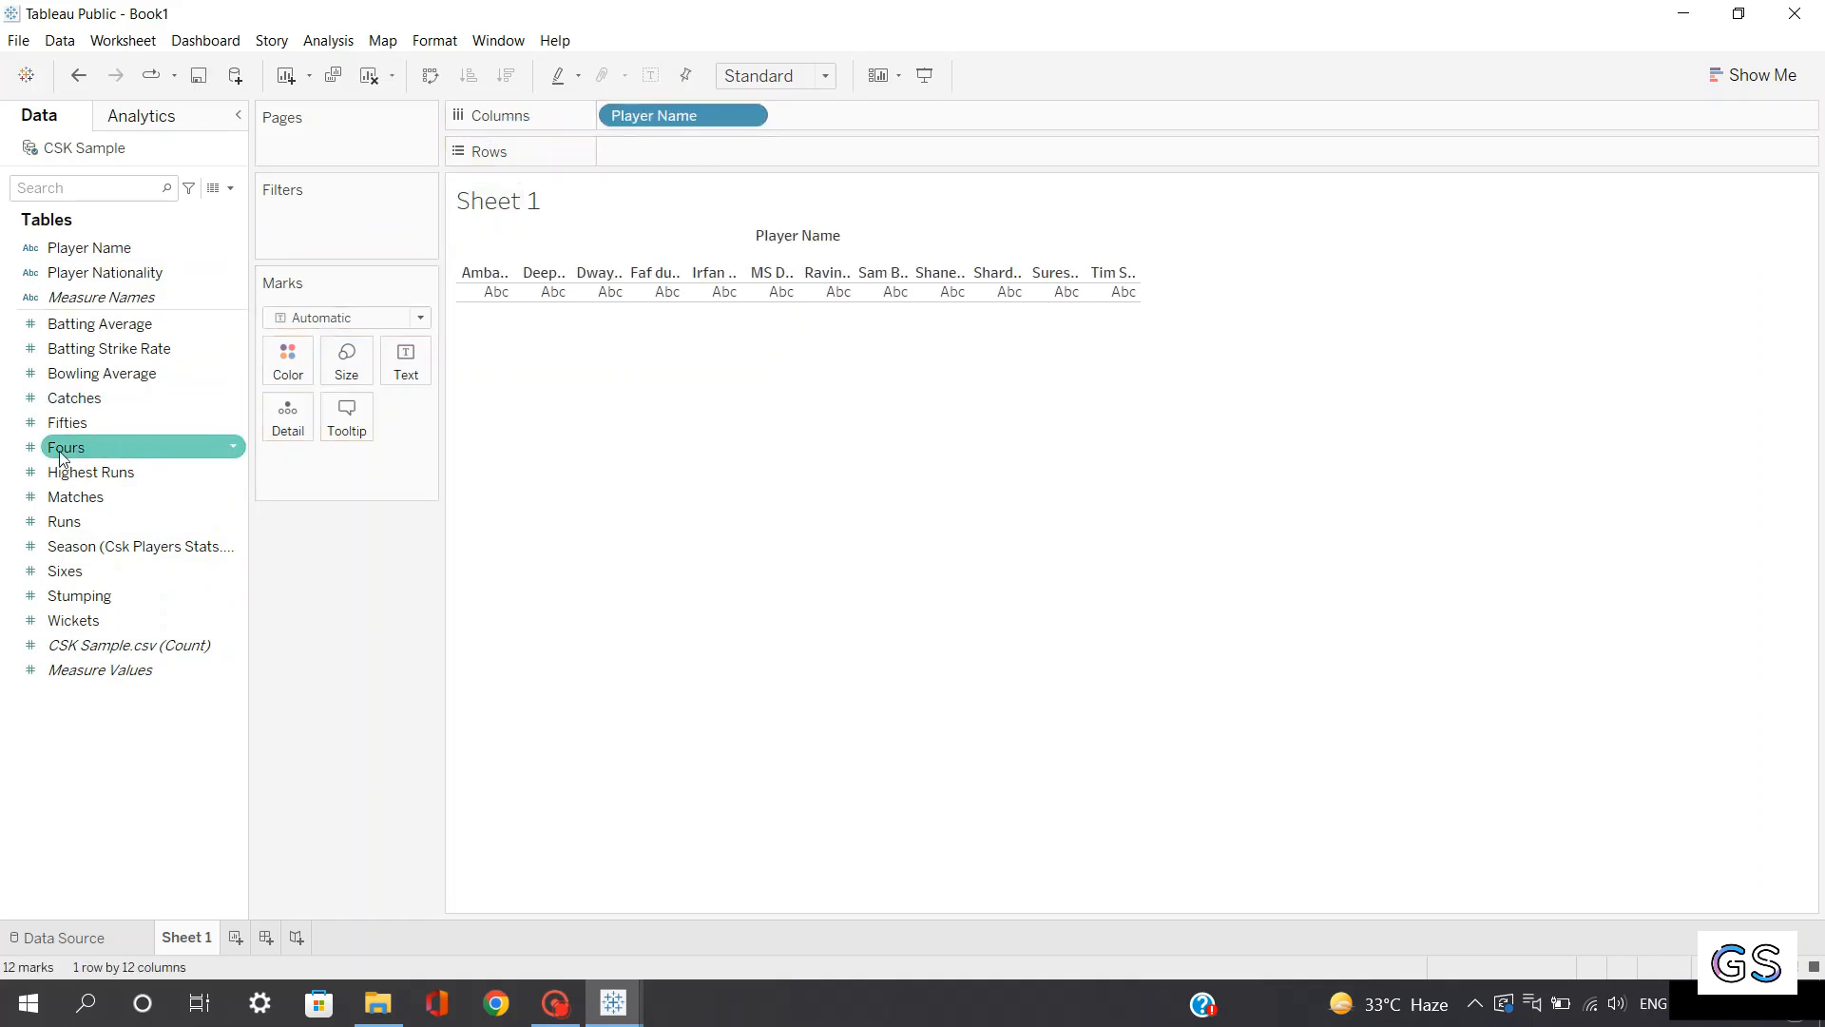
Place Fours on the Rows shelf and sort Player Name in descending order by the Fours field with Average aggregation
{"action": "mouse_move", "coordinate": [61, 456]}
{"action": "left_mouse_down"}
{"action": "mouse_move", "coordinate": [326, 379]}
{"action": "mouse_move", "coordinate": [583, 180]}
{"action": "mouse_move", "coordinate": [667, 152]}
{"action": "left_mouse_up"}
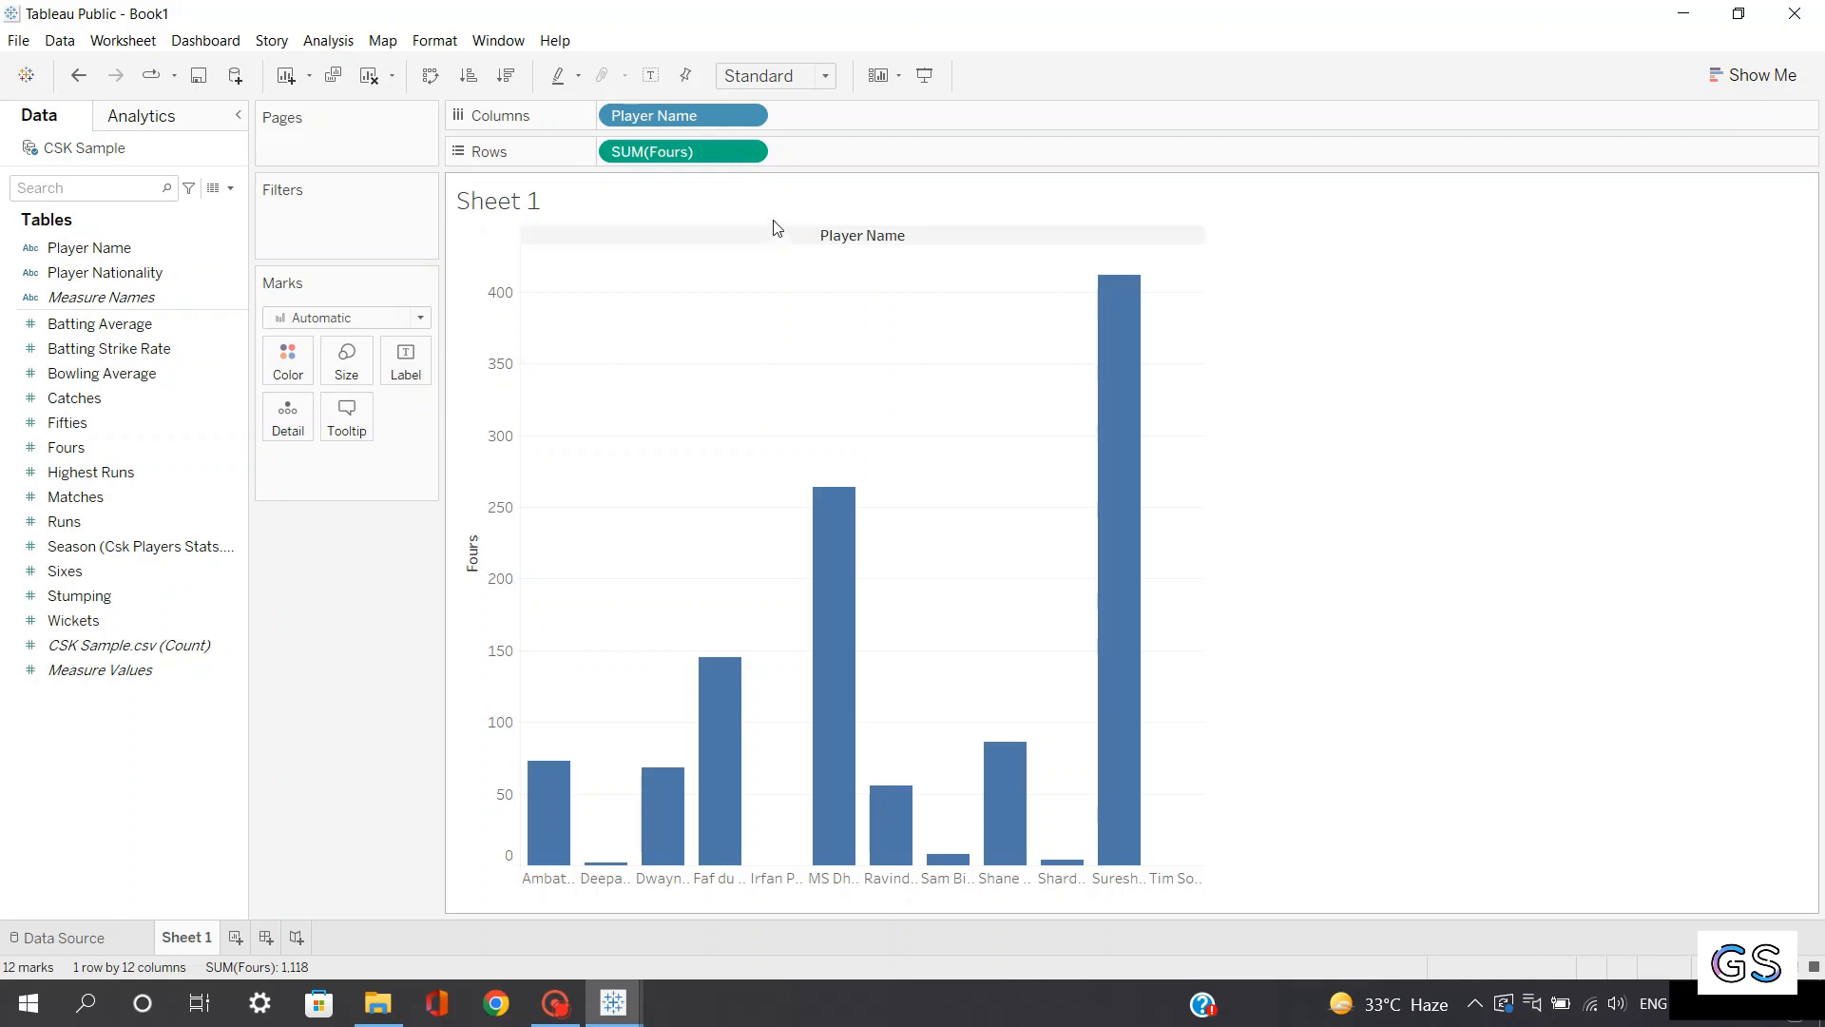
{"action": "left_click", "coordinate": [750, 116]}
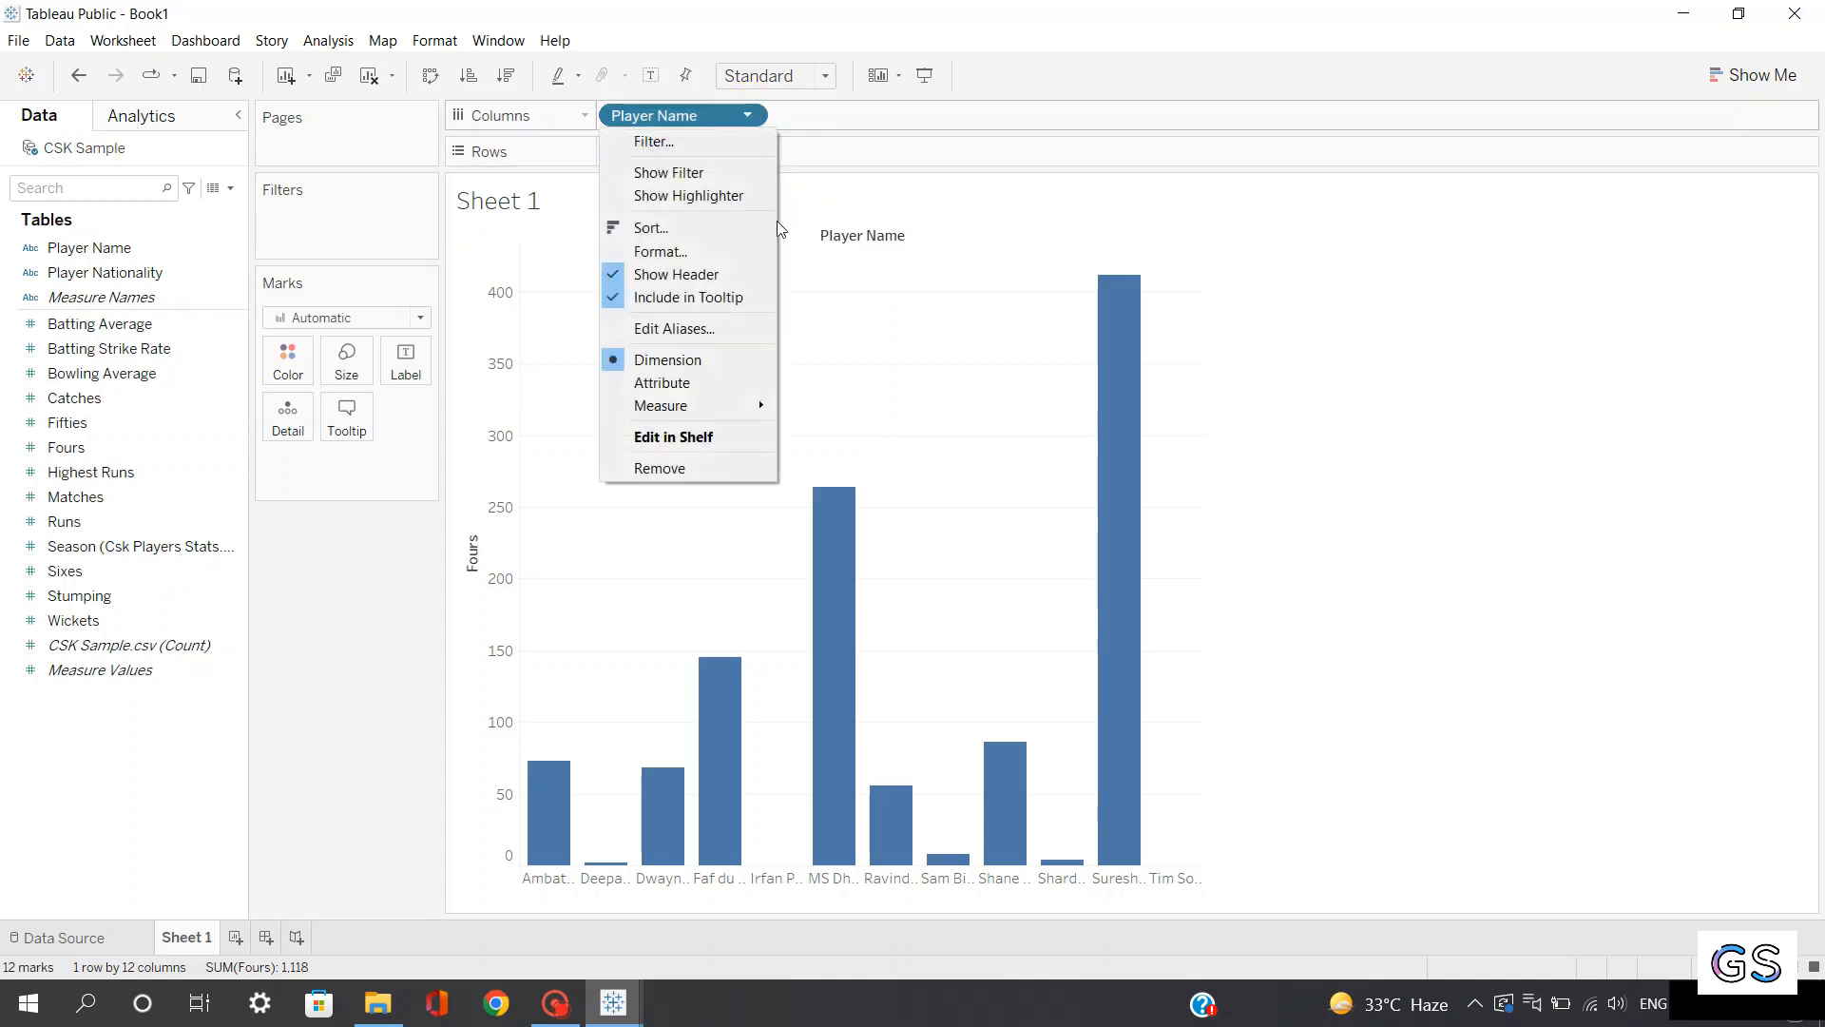
{"action": "left_click", "coordinate": [738, 225]}
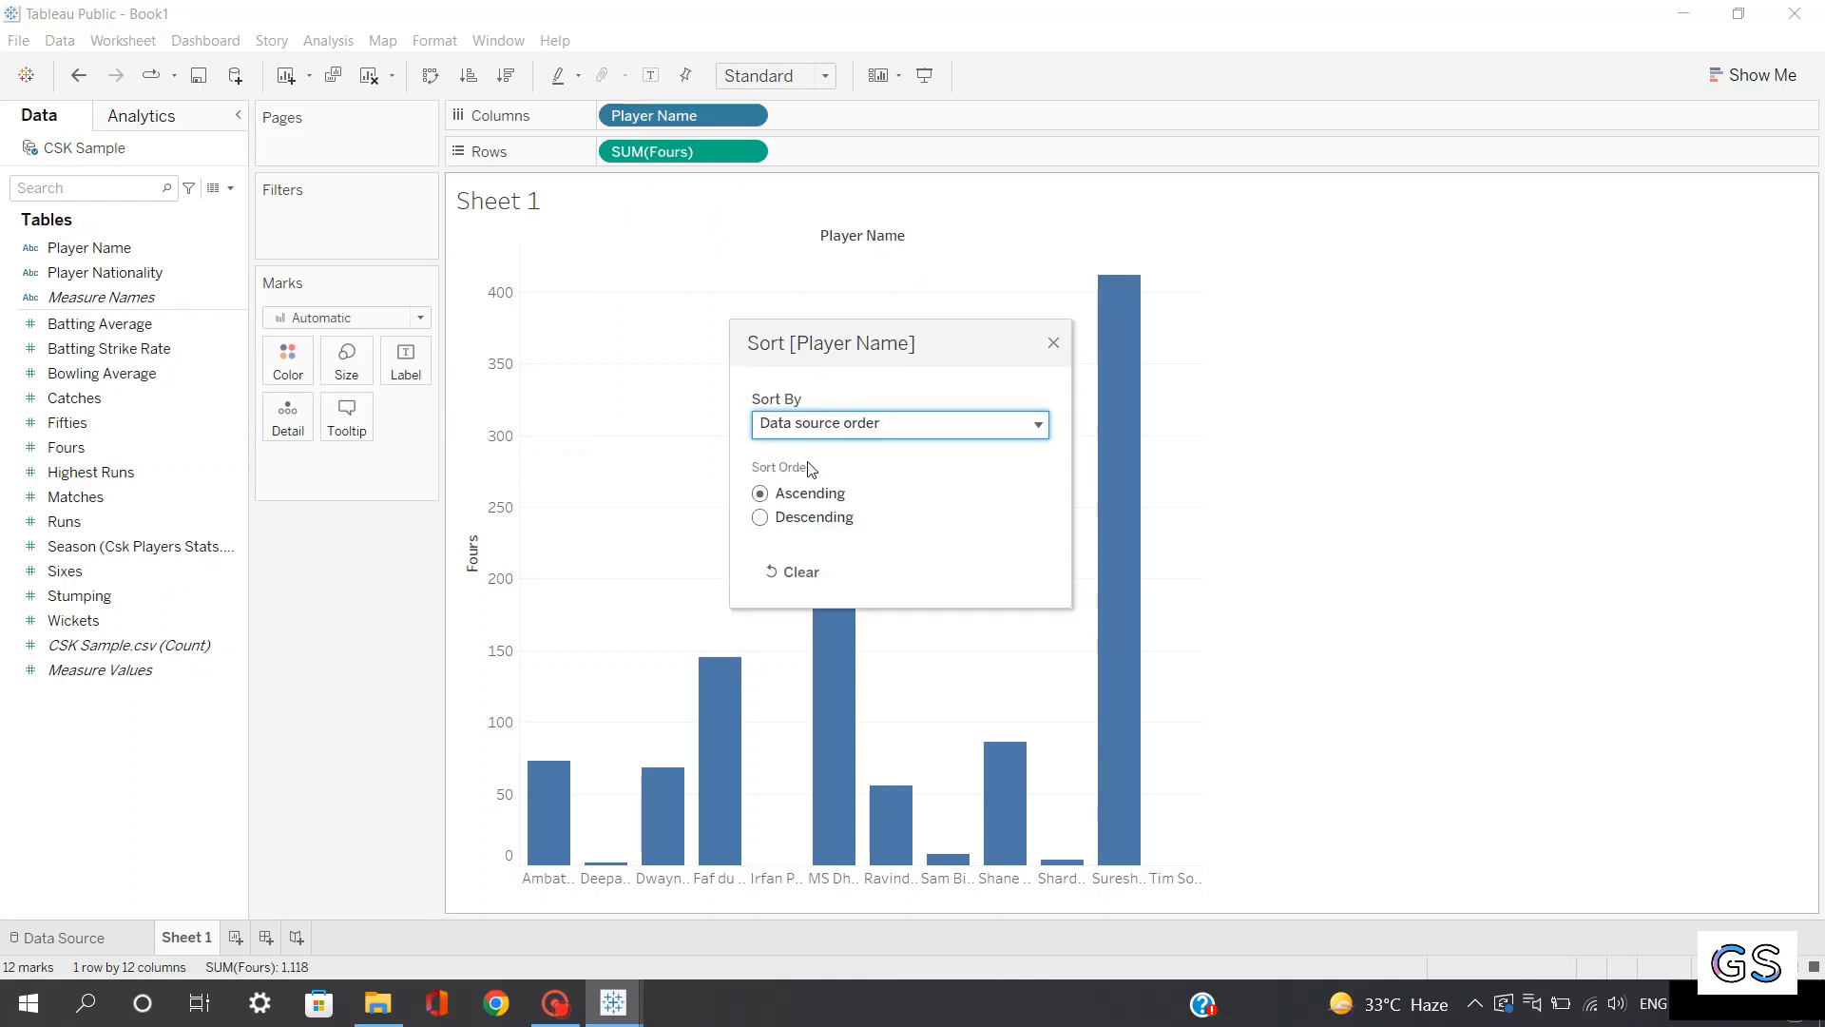
{"action": "left_click", "coordinate": [761, 519]}
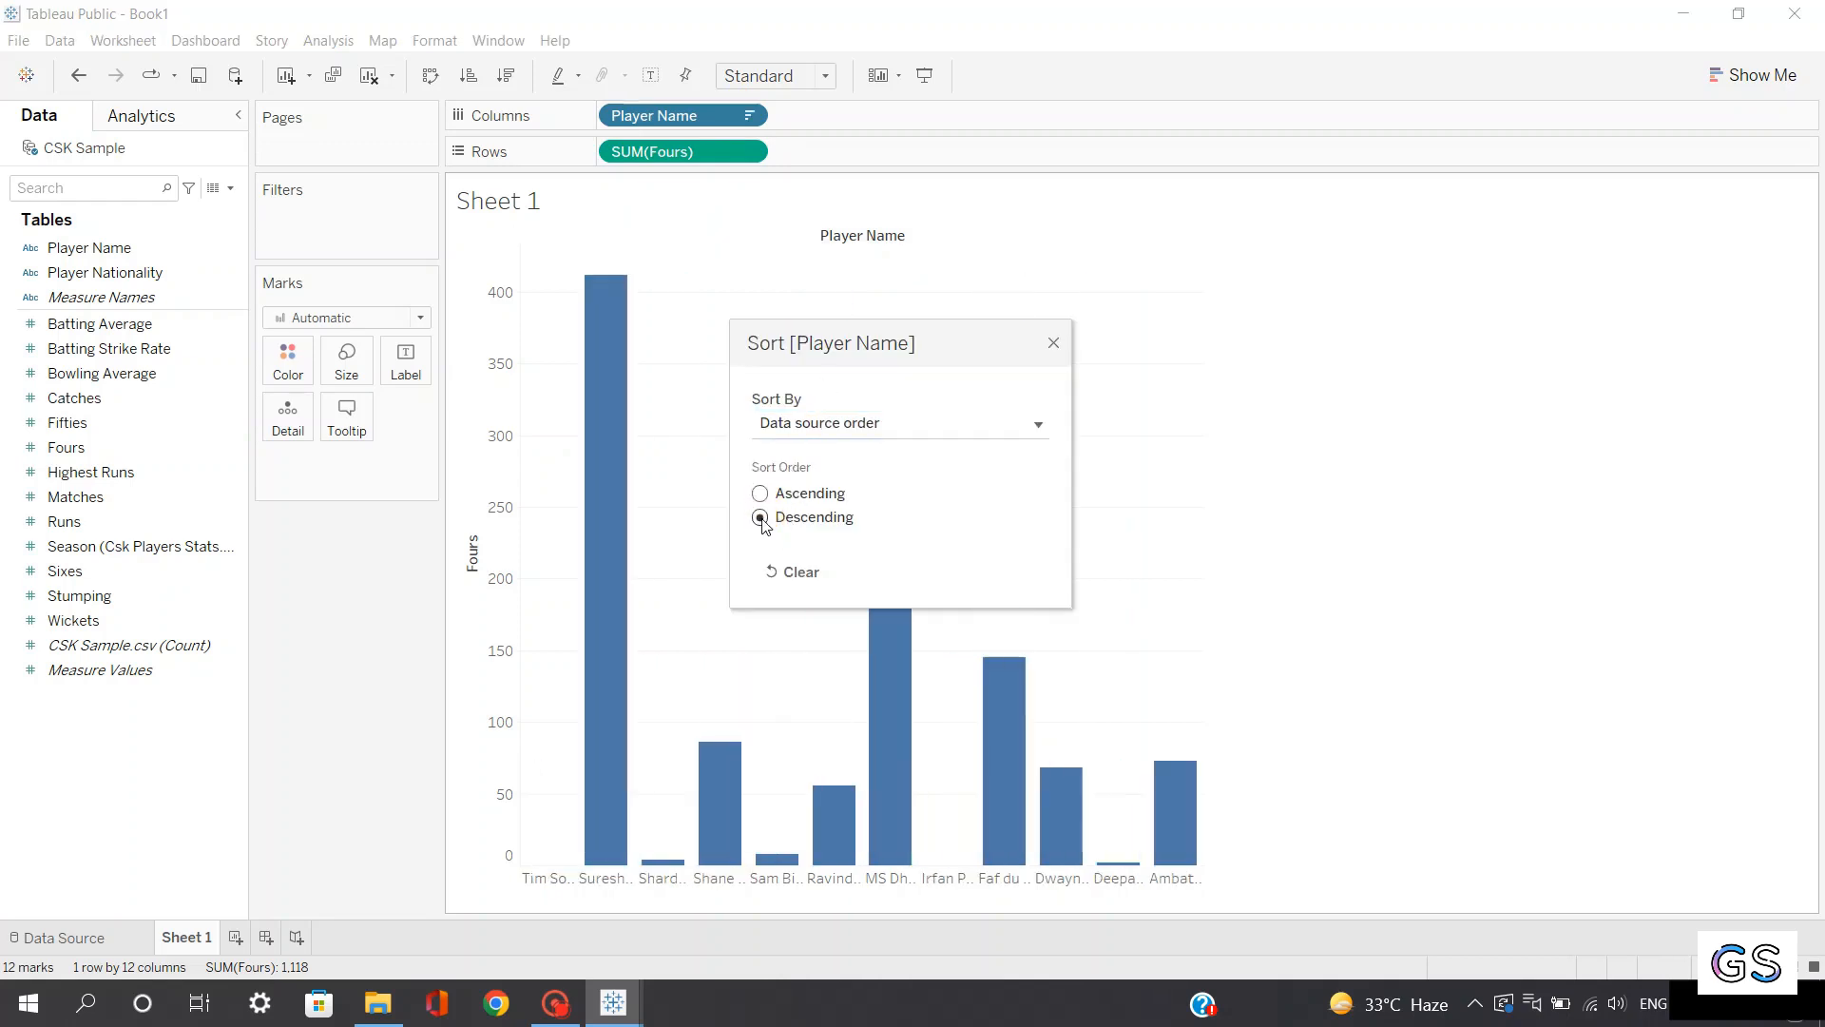
{"action": "left_click", "coordinate": [789, 422]}
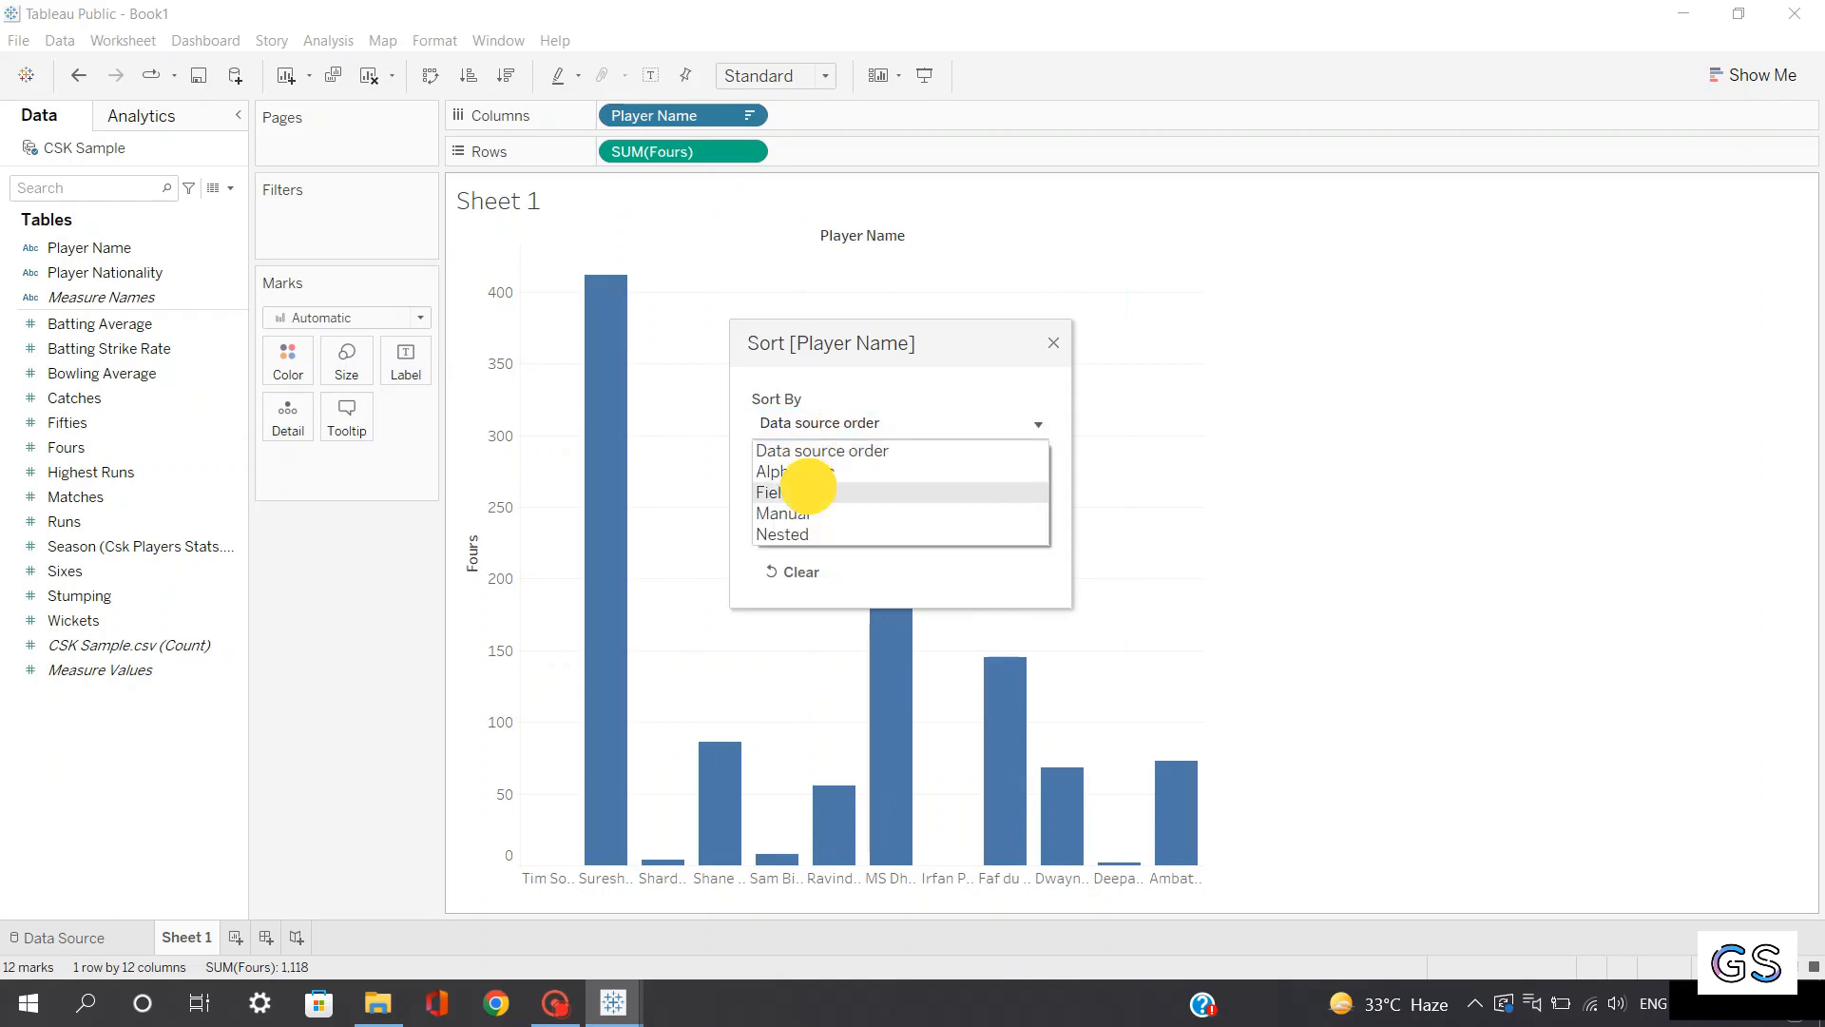
{"action": "left_click", "coordinate": [806, 490]}
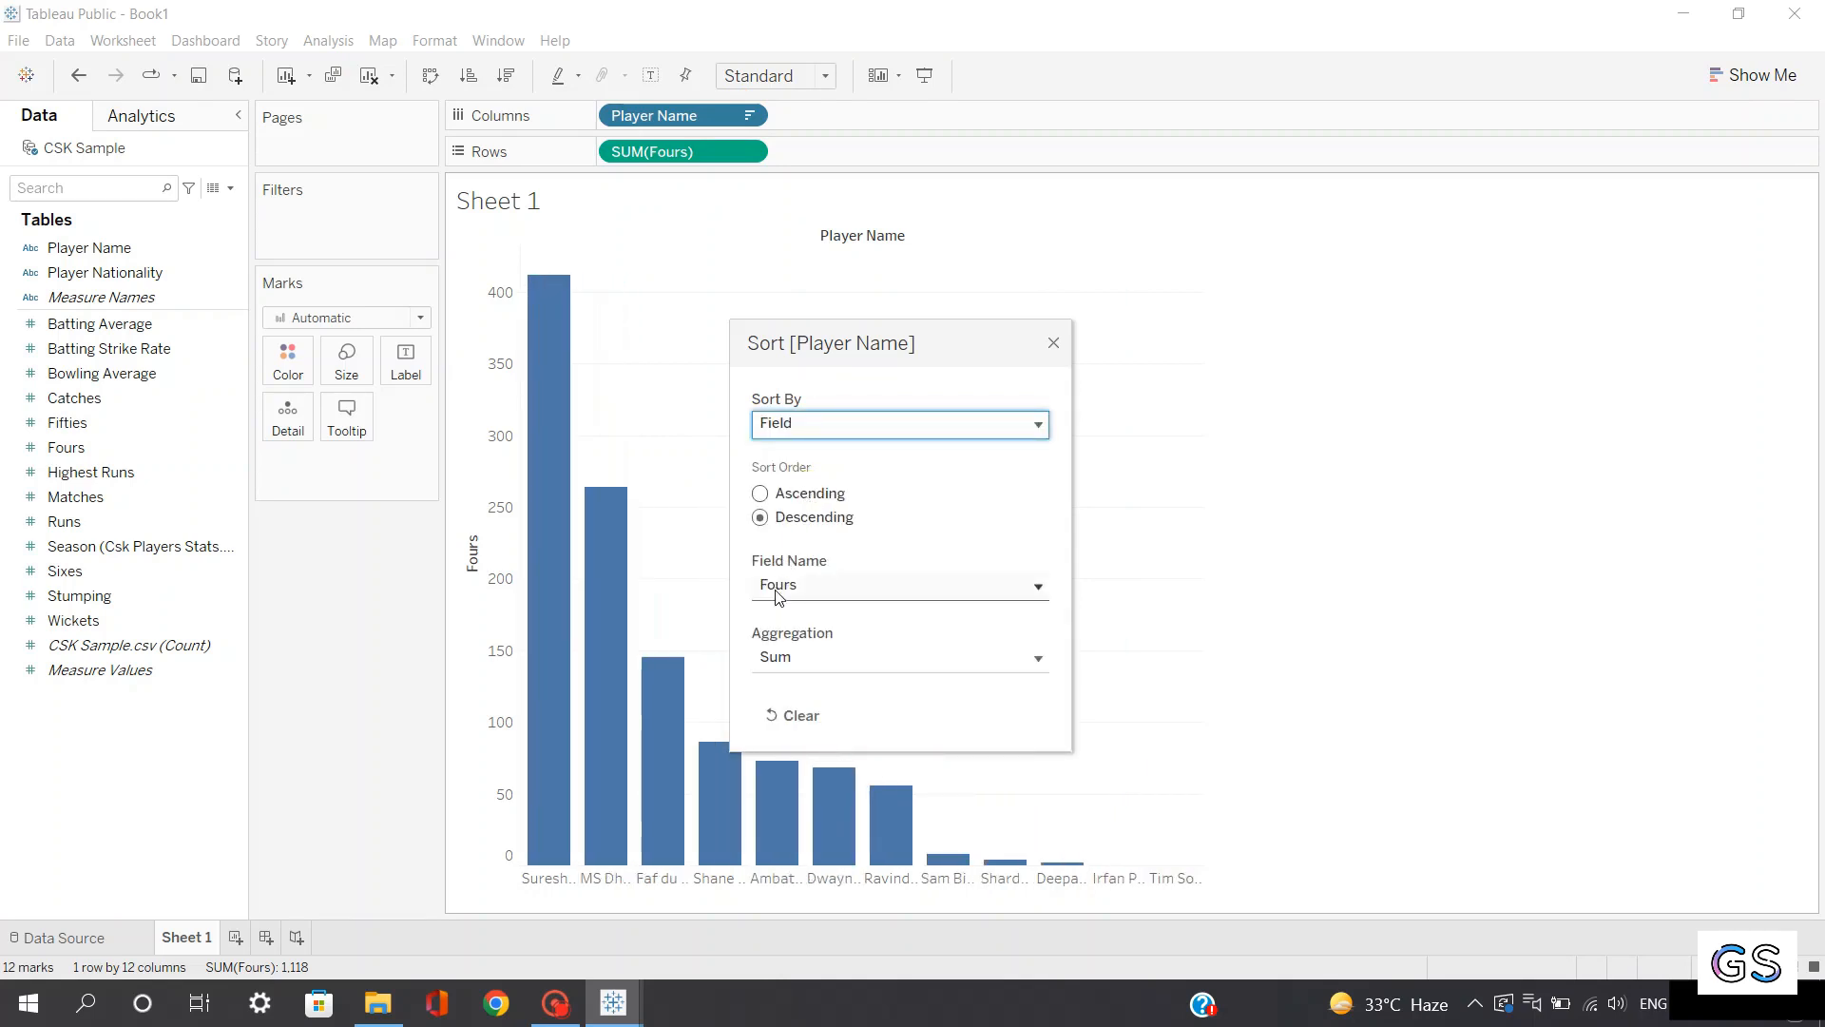
{"action": "left_click", "coordinate": [784, 659]}
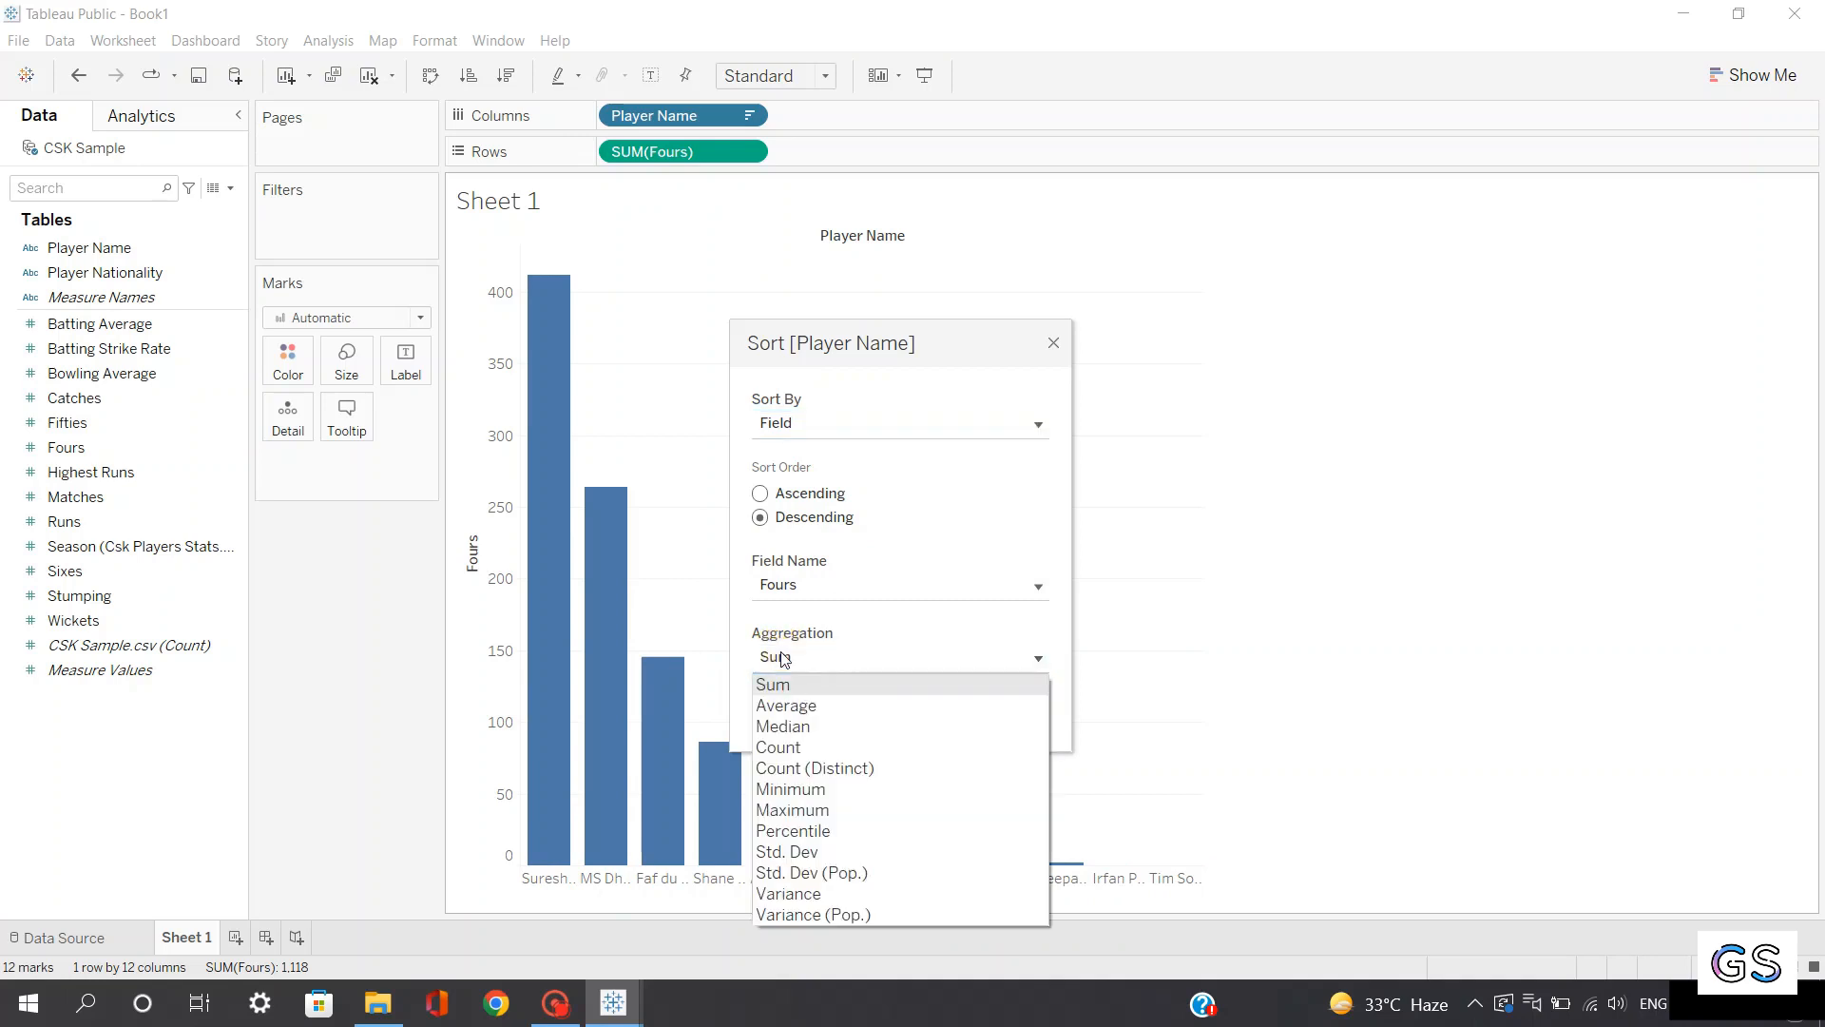
{"action": "left_click", "coordinate": [799, 705]}
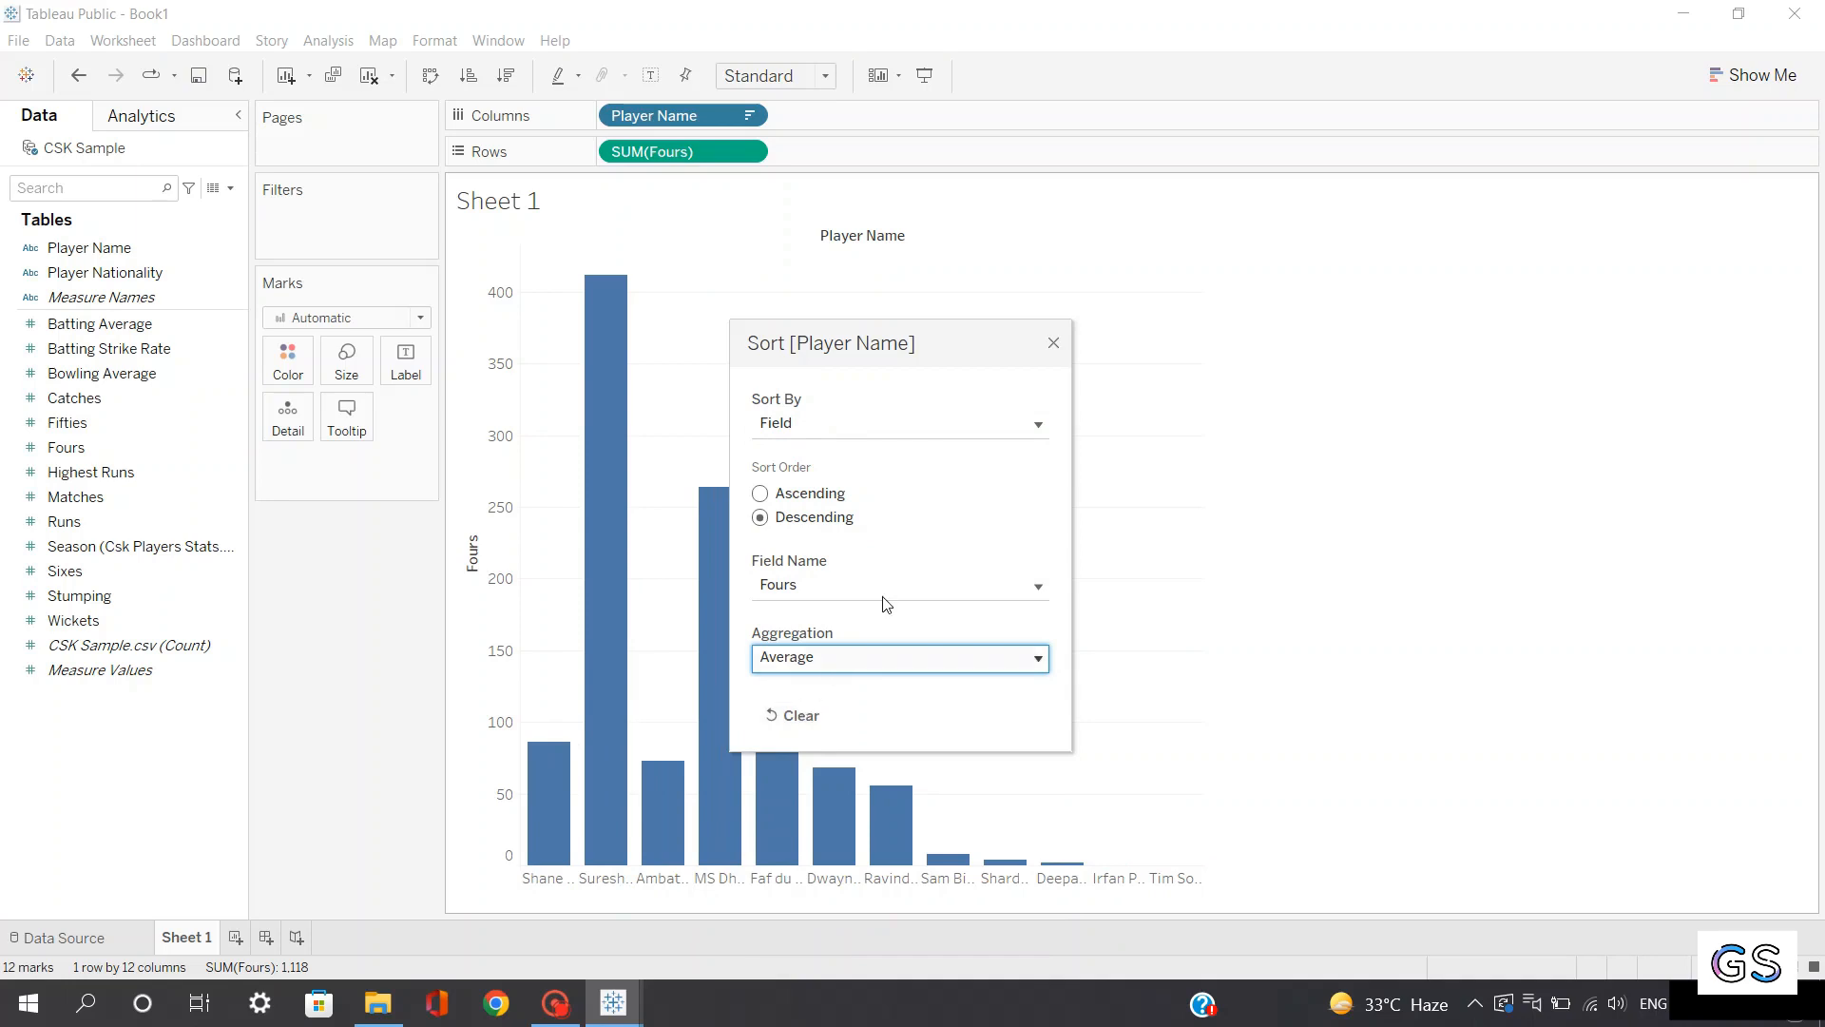
{"action": "left_click", "coordinate": [1053, 343]}
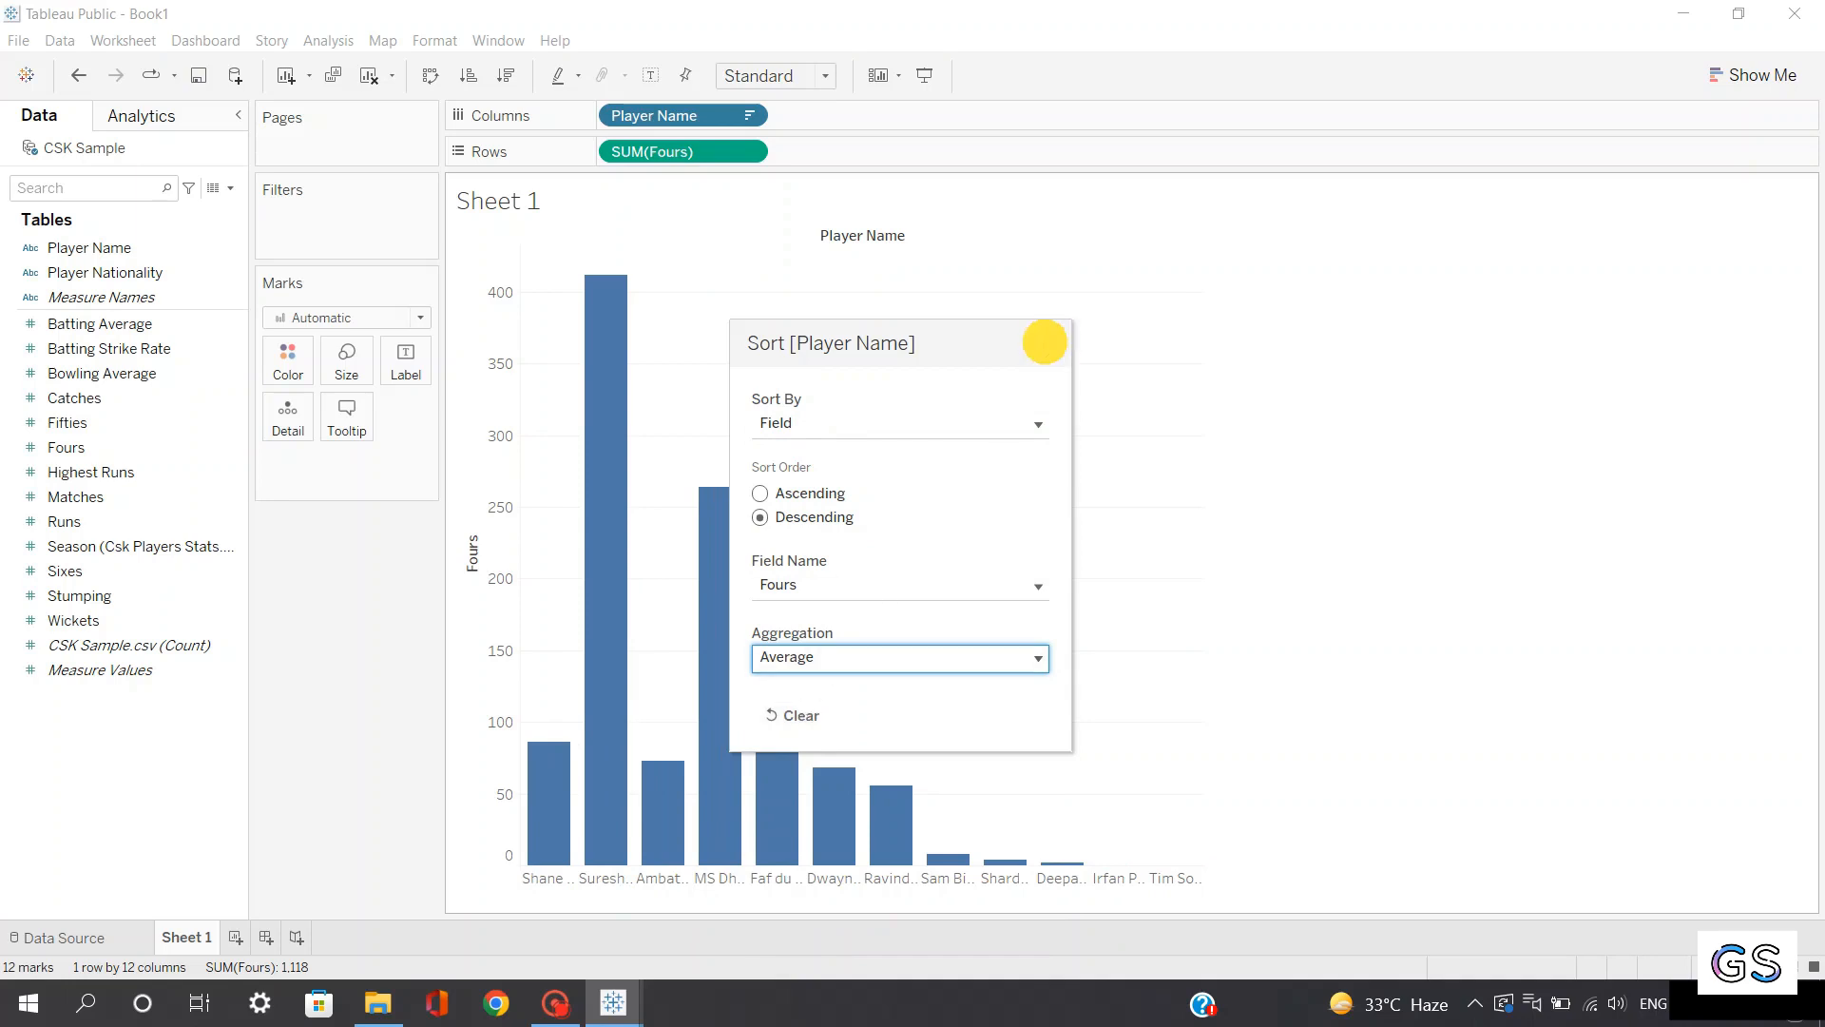
Change the aggregation of the Fours measure on the Rows shelf to Average
{"action": "left_click", "coordinate": [751, 151]}
{"action": "mouse_move", "coordinate": [761, 362]}
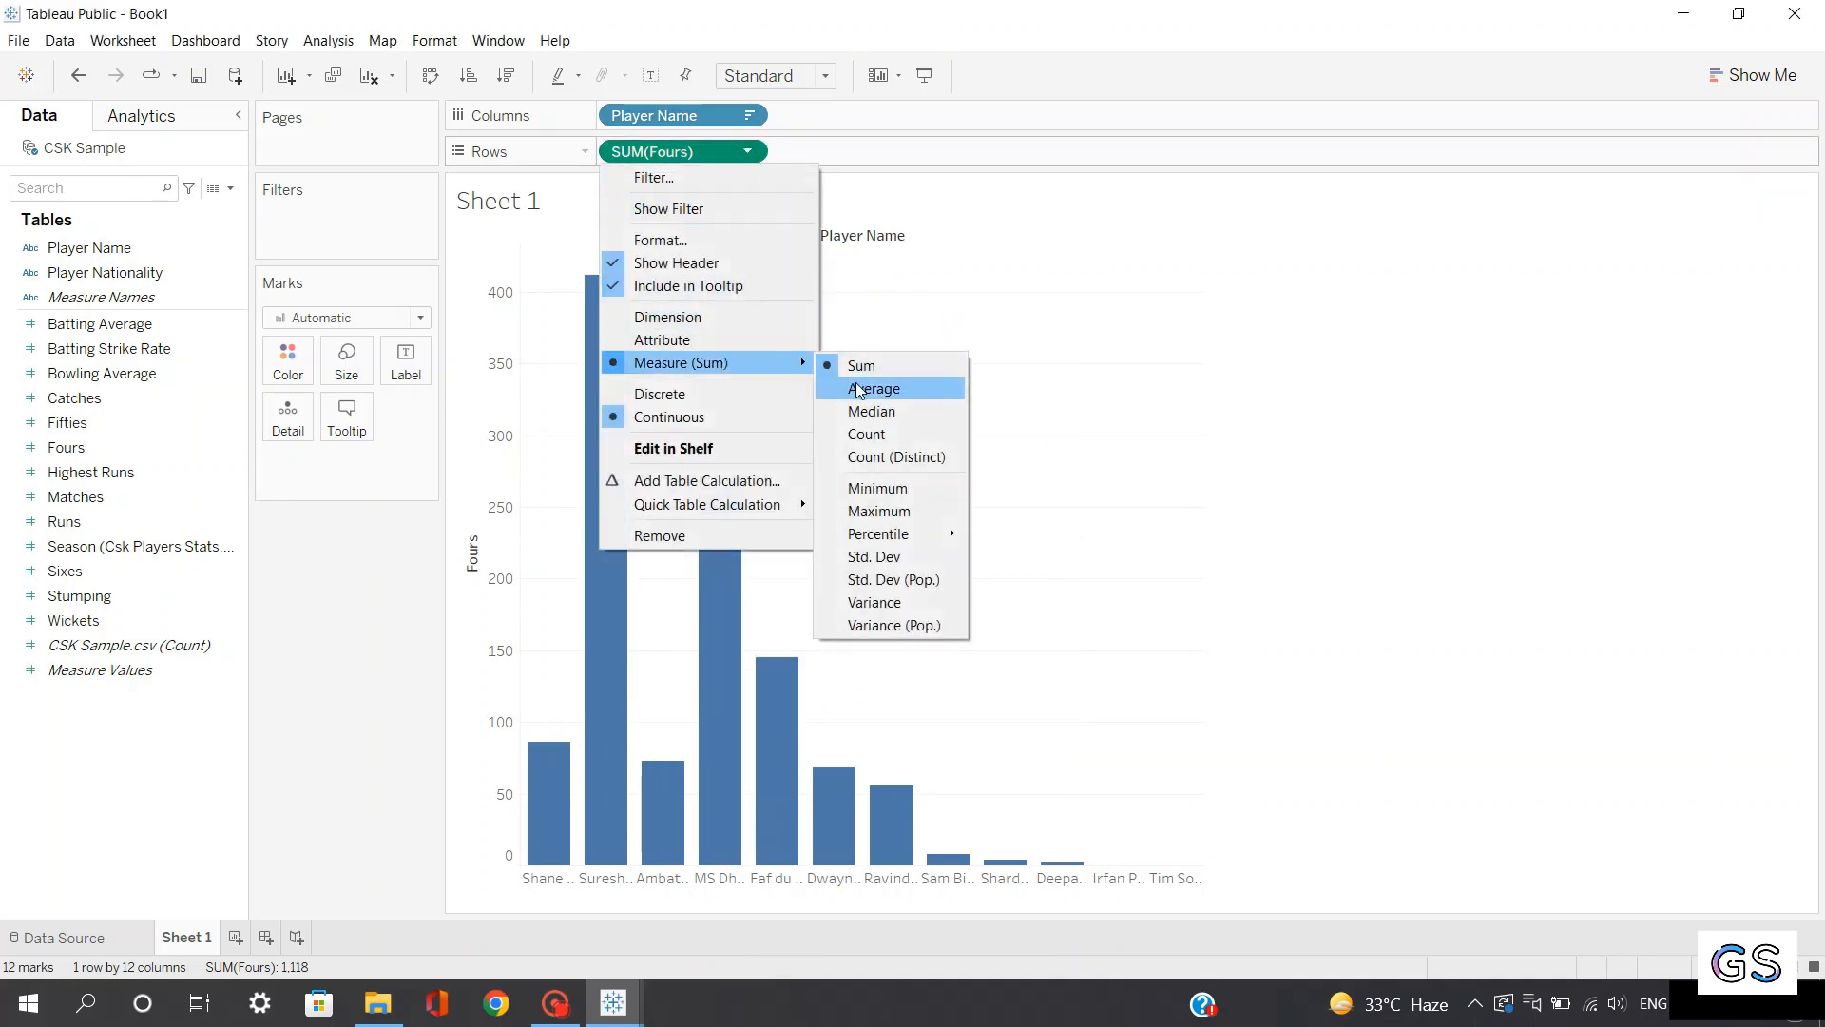
{"action": "left_click", "coordinate": [860, 390]}
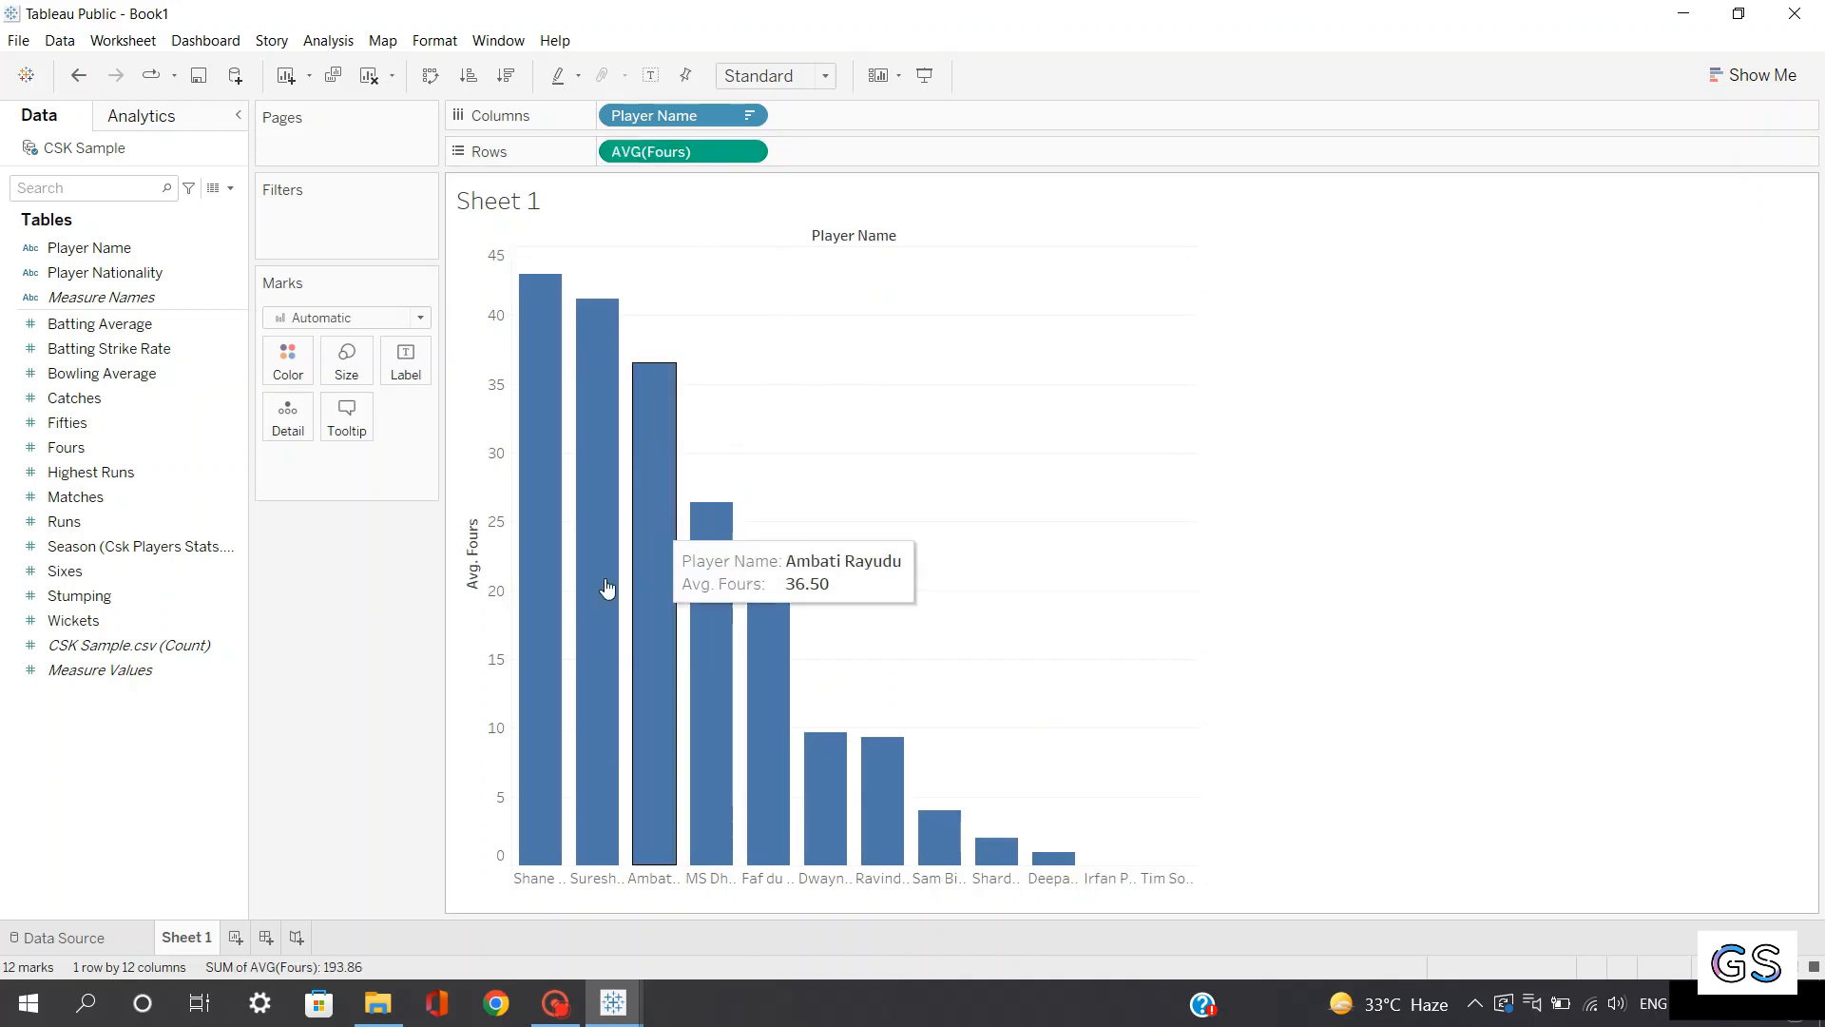
{"action": "mouse_move", "coordinate": [542, 840]}
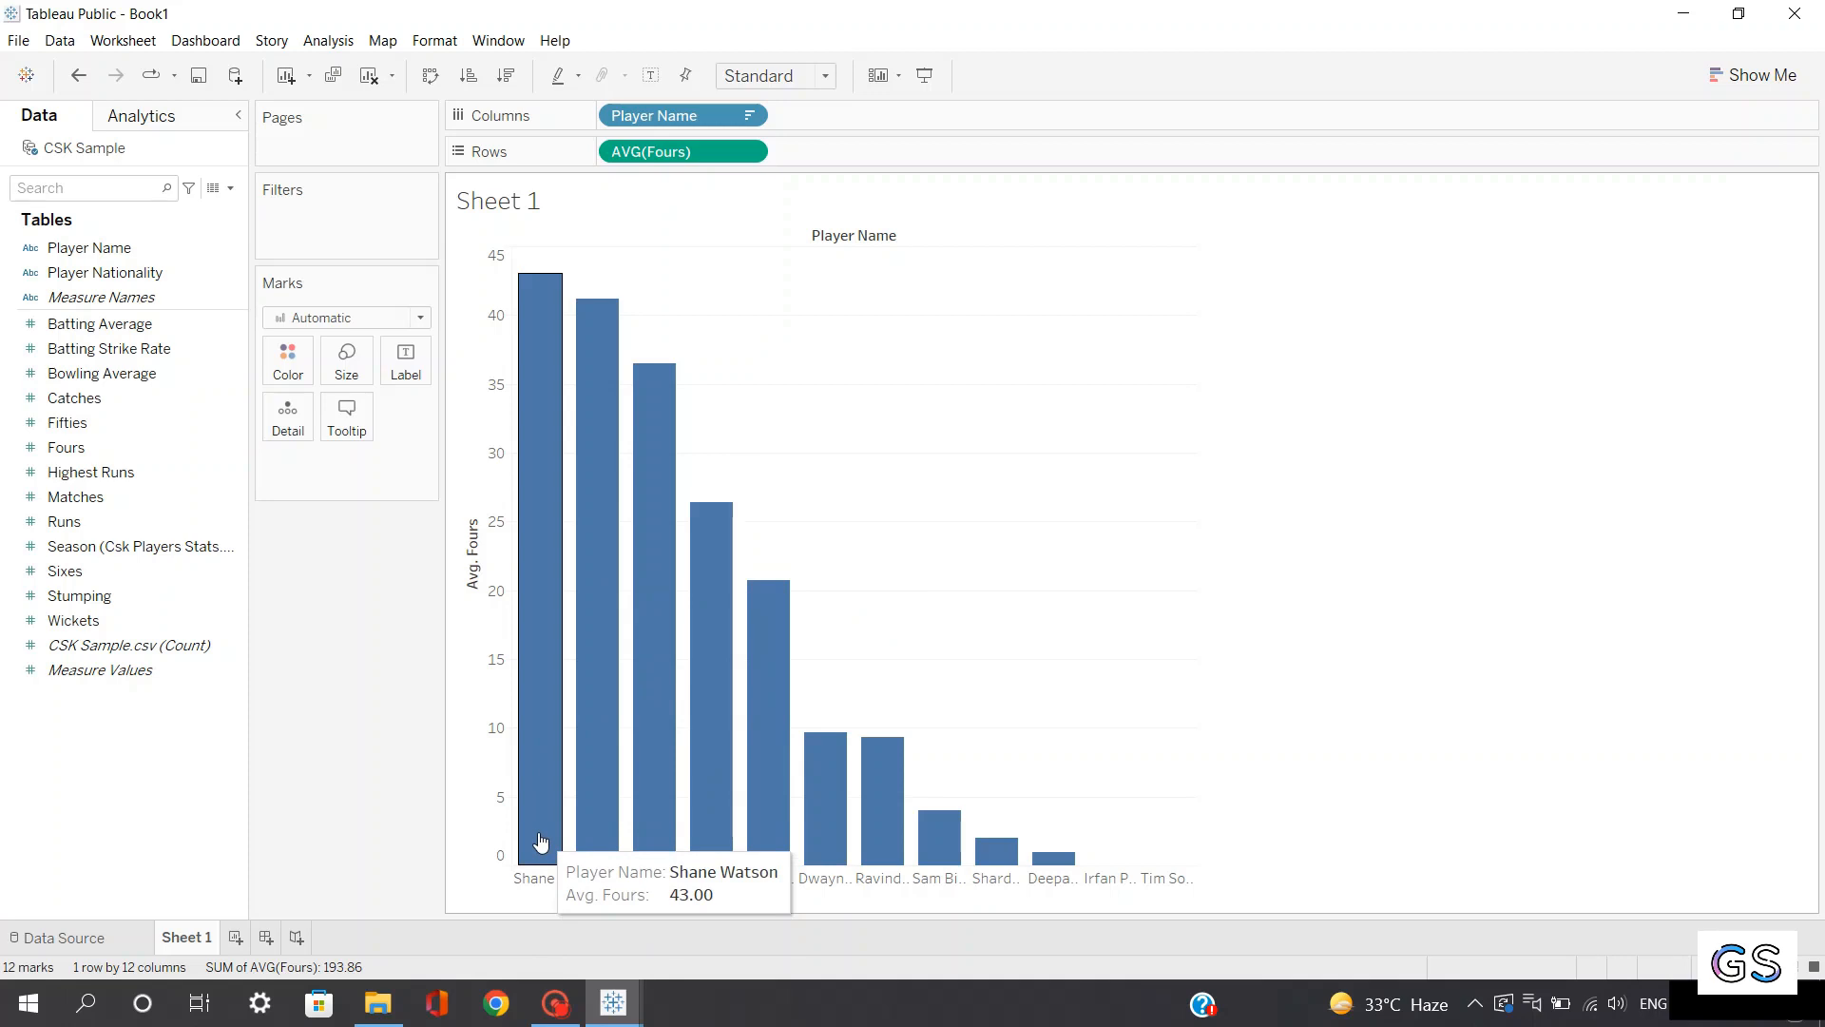
{"action": "mouse_move", "coordinate": [600, 780]}
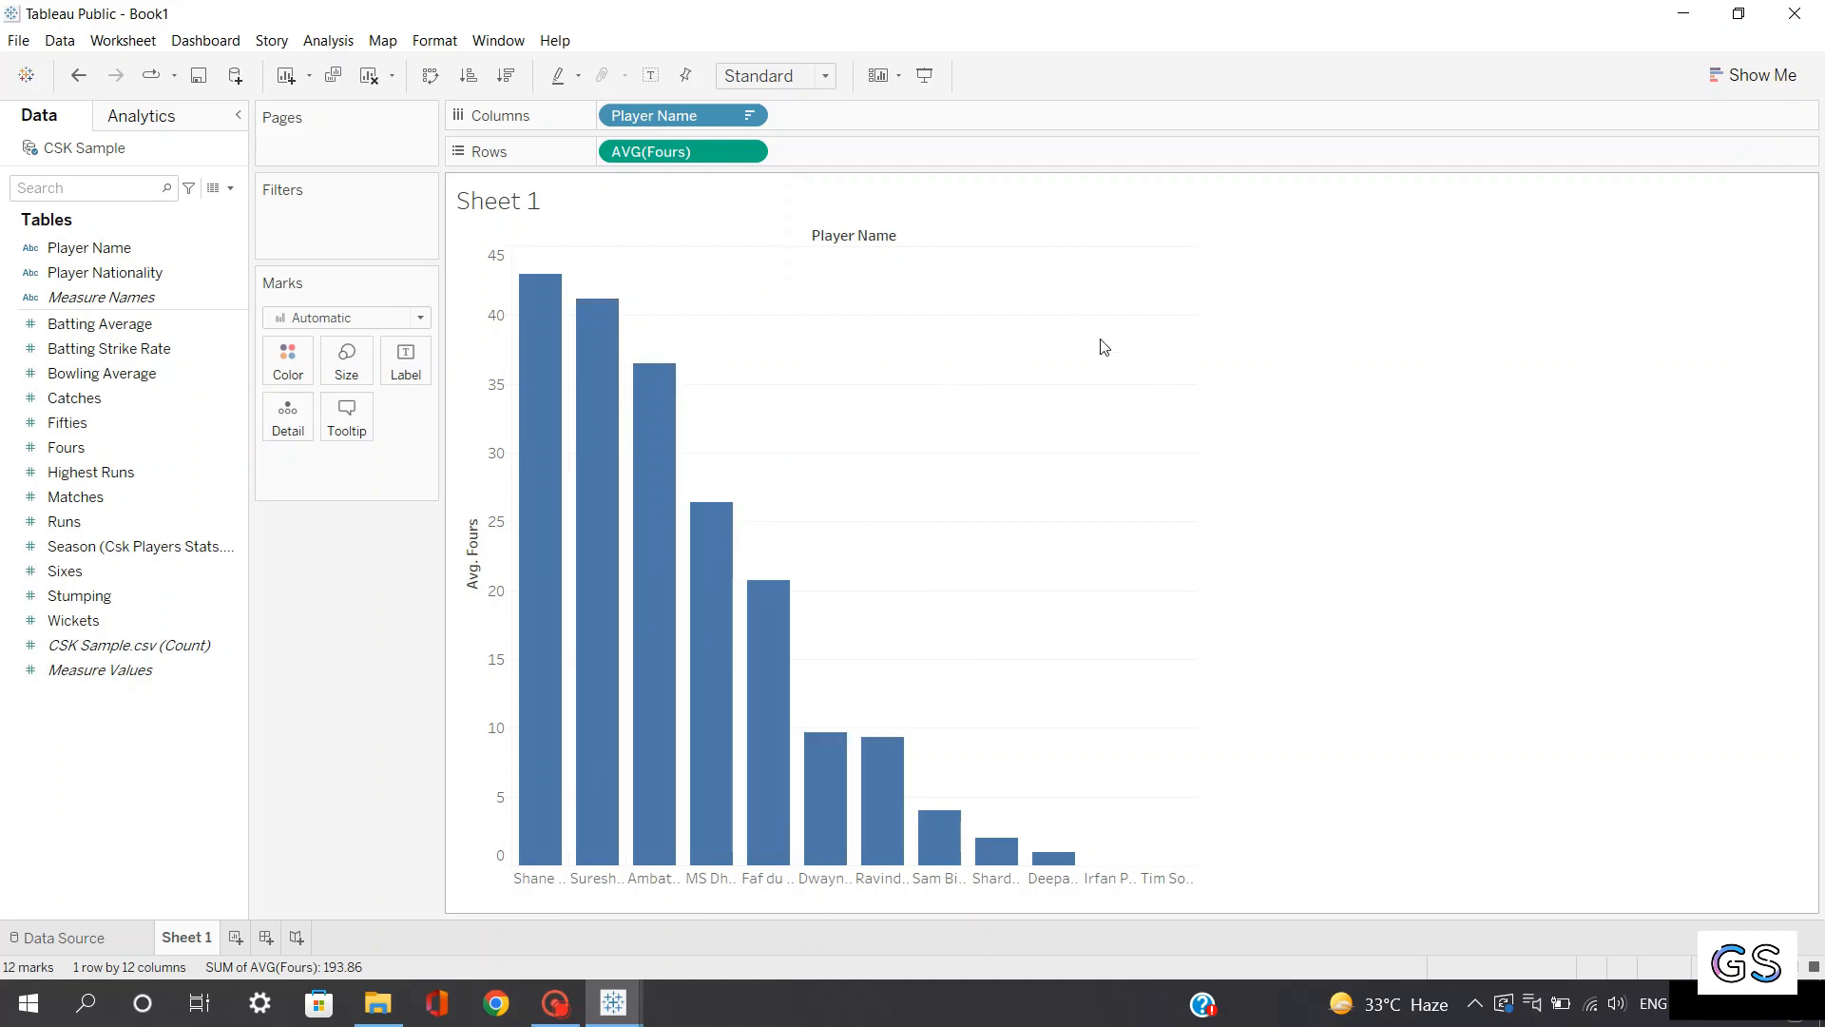
Format the worksheet's lines and set the row grid lines to None
{"action": "right_click", "coordinate": [1067, 342]}
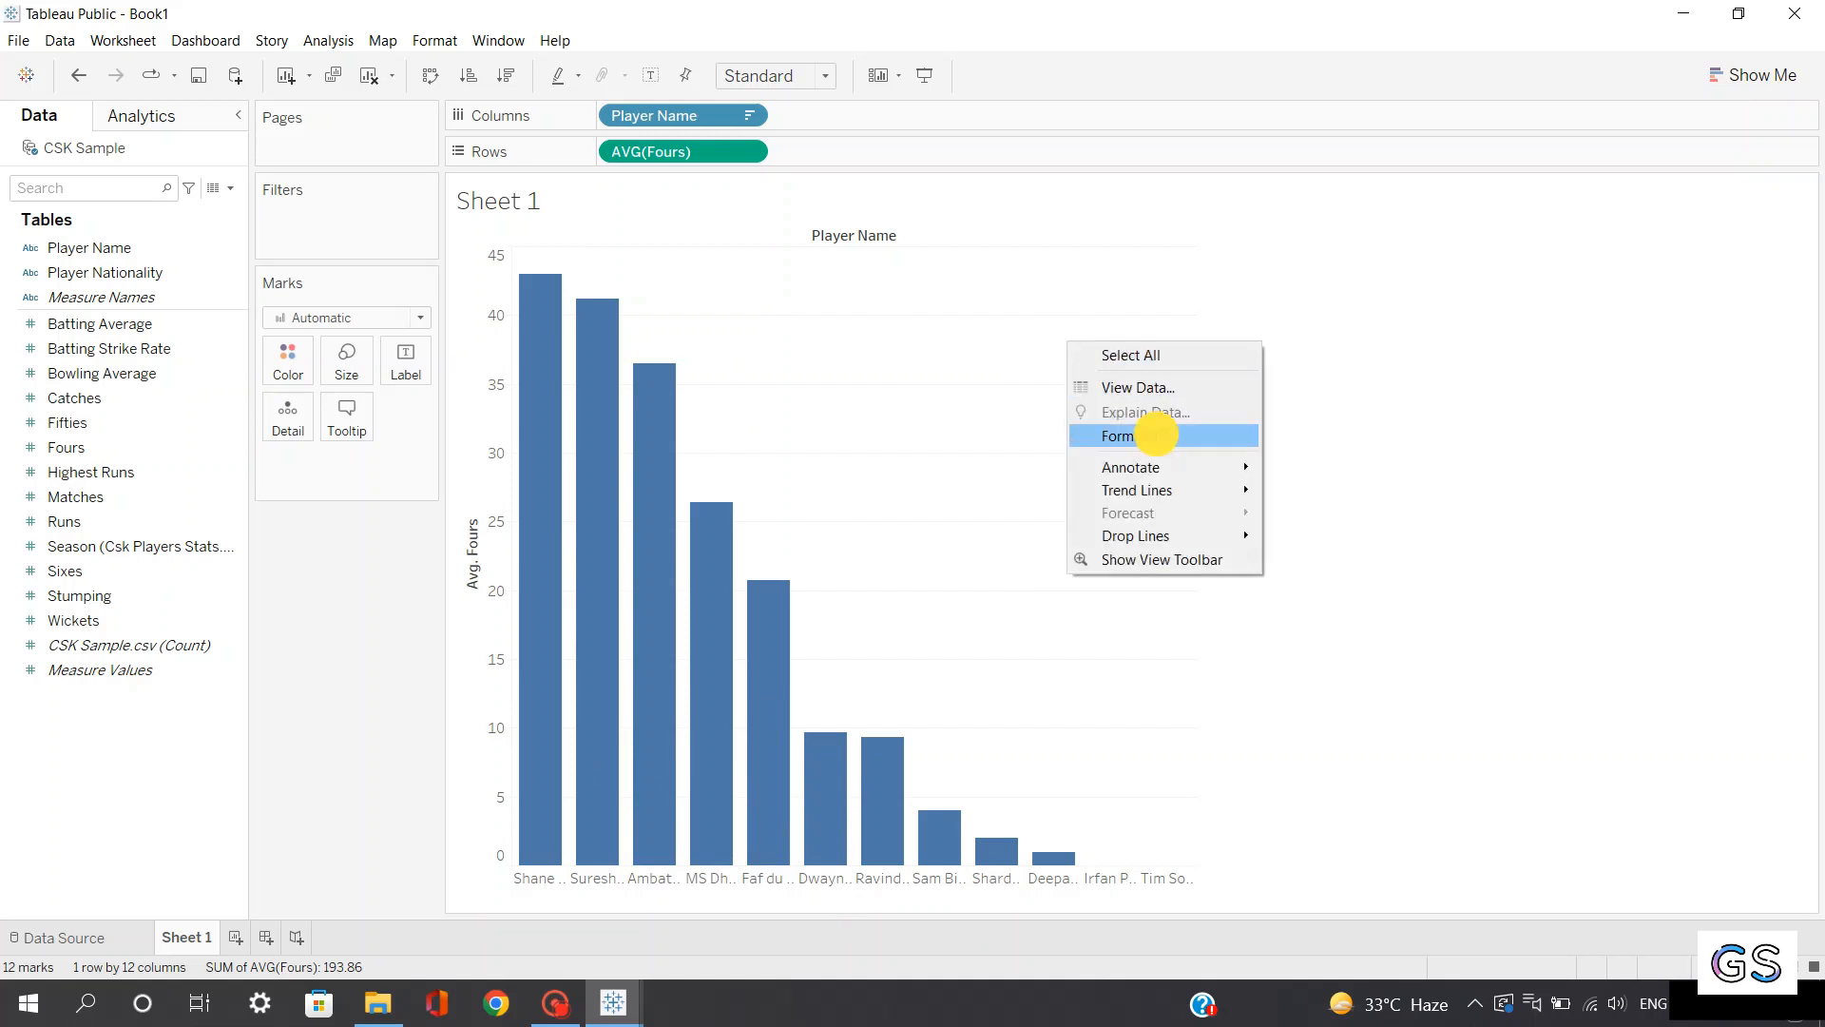
{"action": "left_click", "coordinate": [1155, 434]}
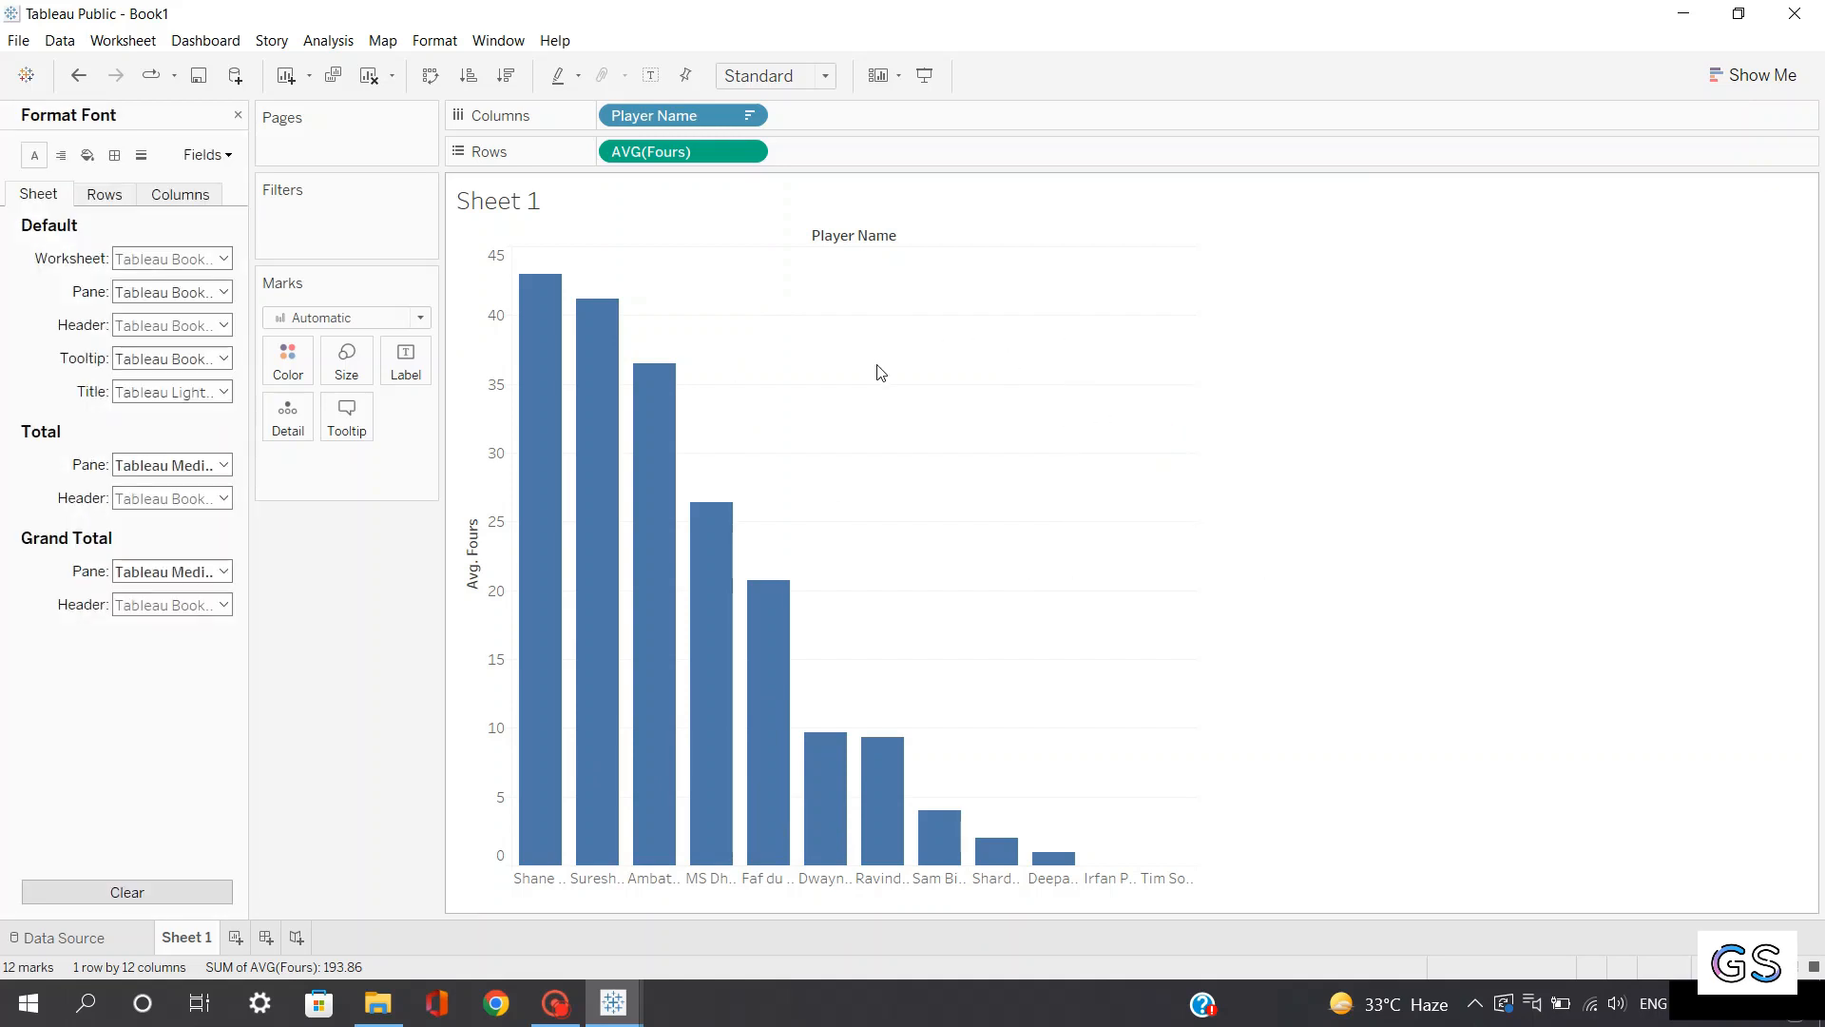
{"action": "right_click", "coordinate": [969, 419]}
{"action": "left_click", "coordinate": [997, 513]}
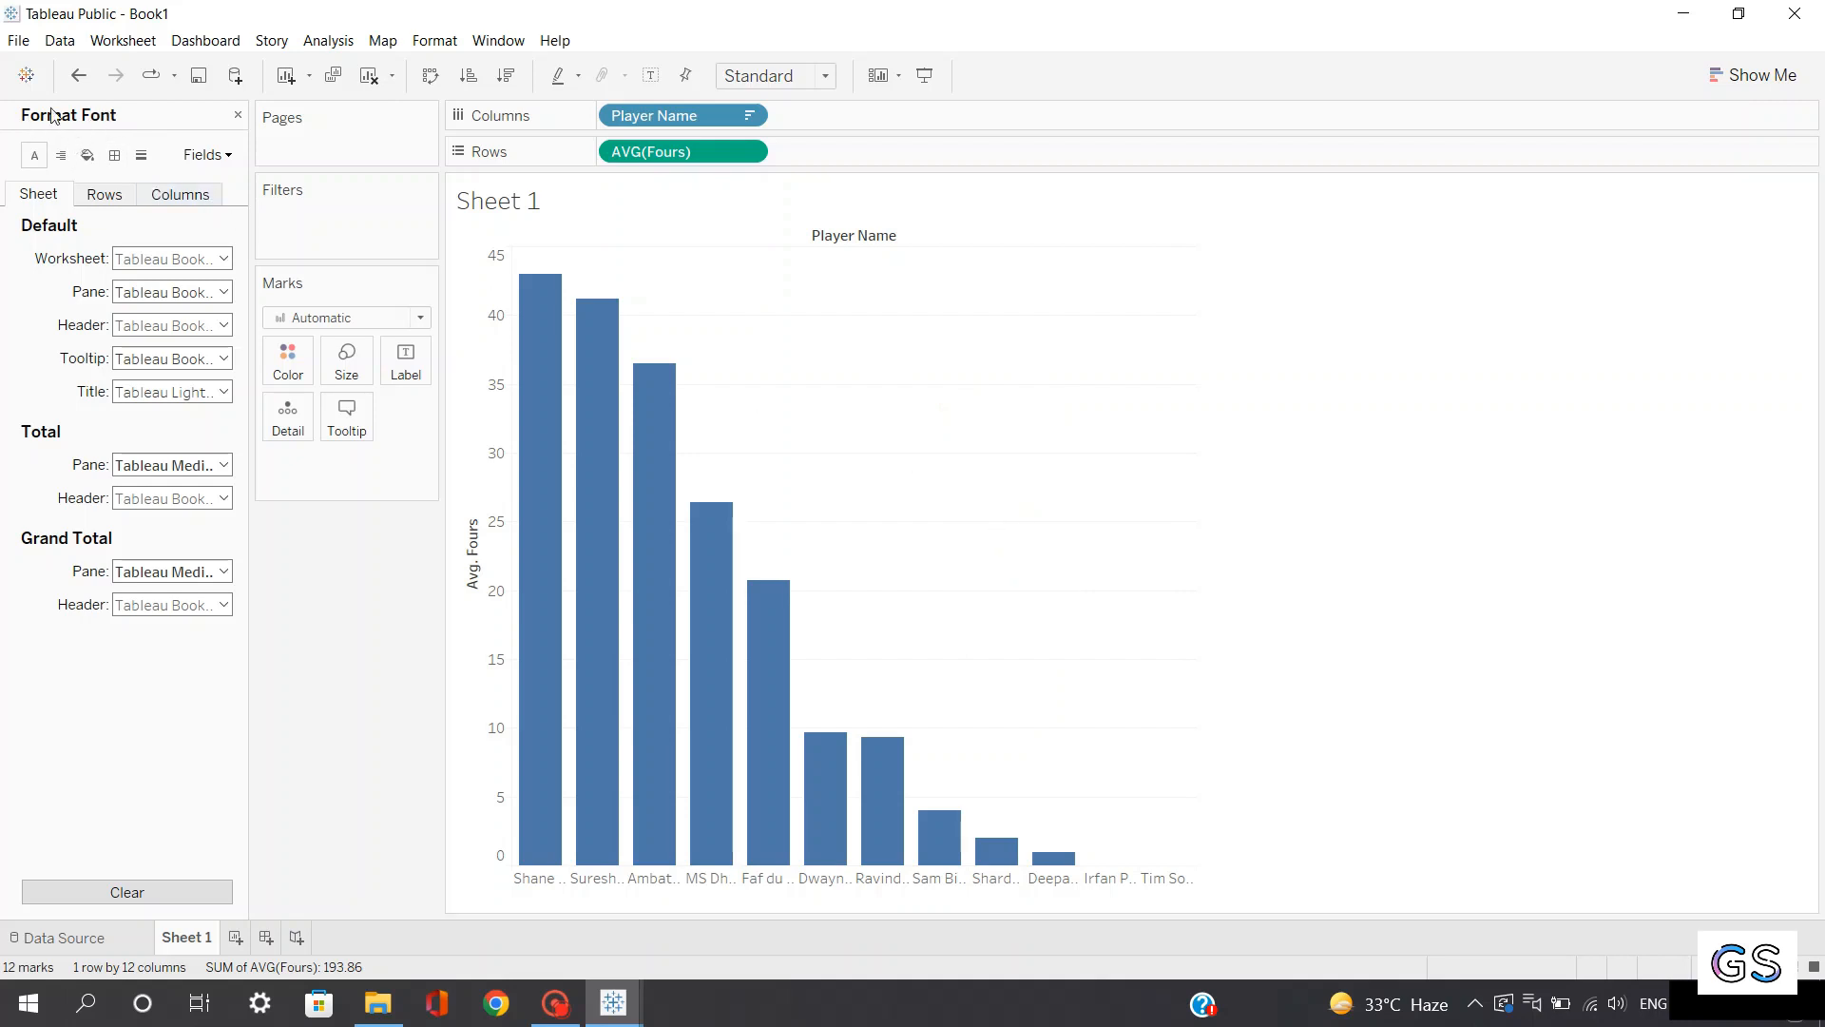
{"action": "left_click", "coordinate": [142, 156]}
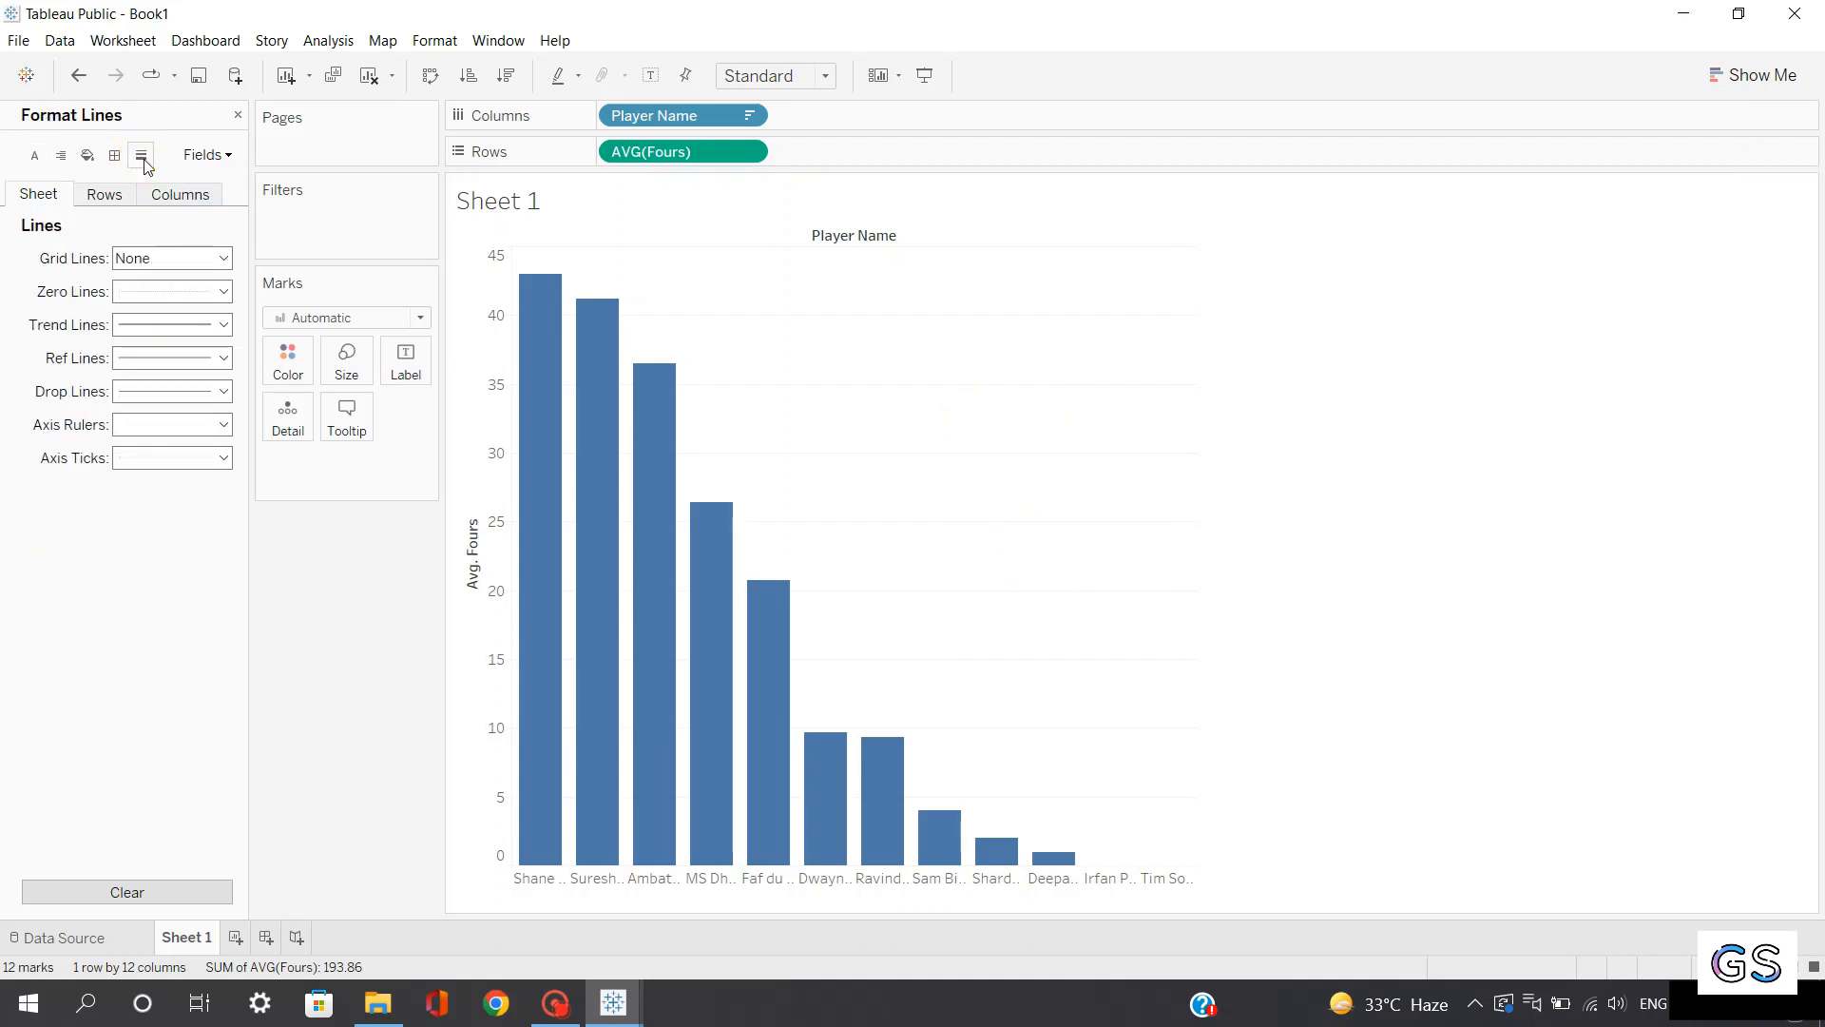
{"action": "left_click", "coordinate": [105, 197]}
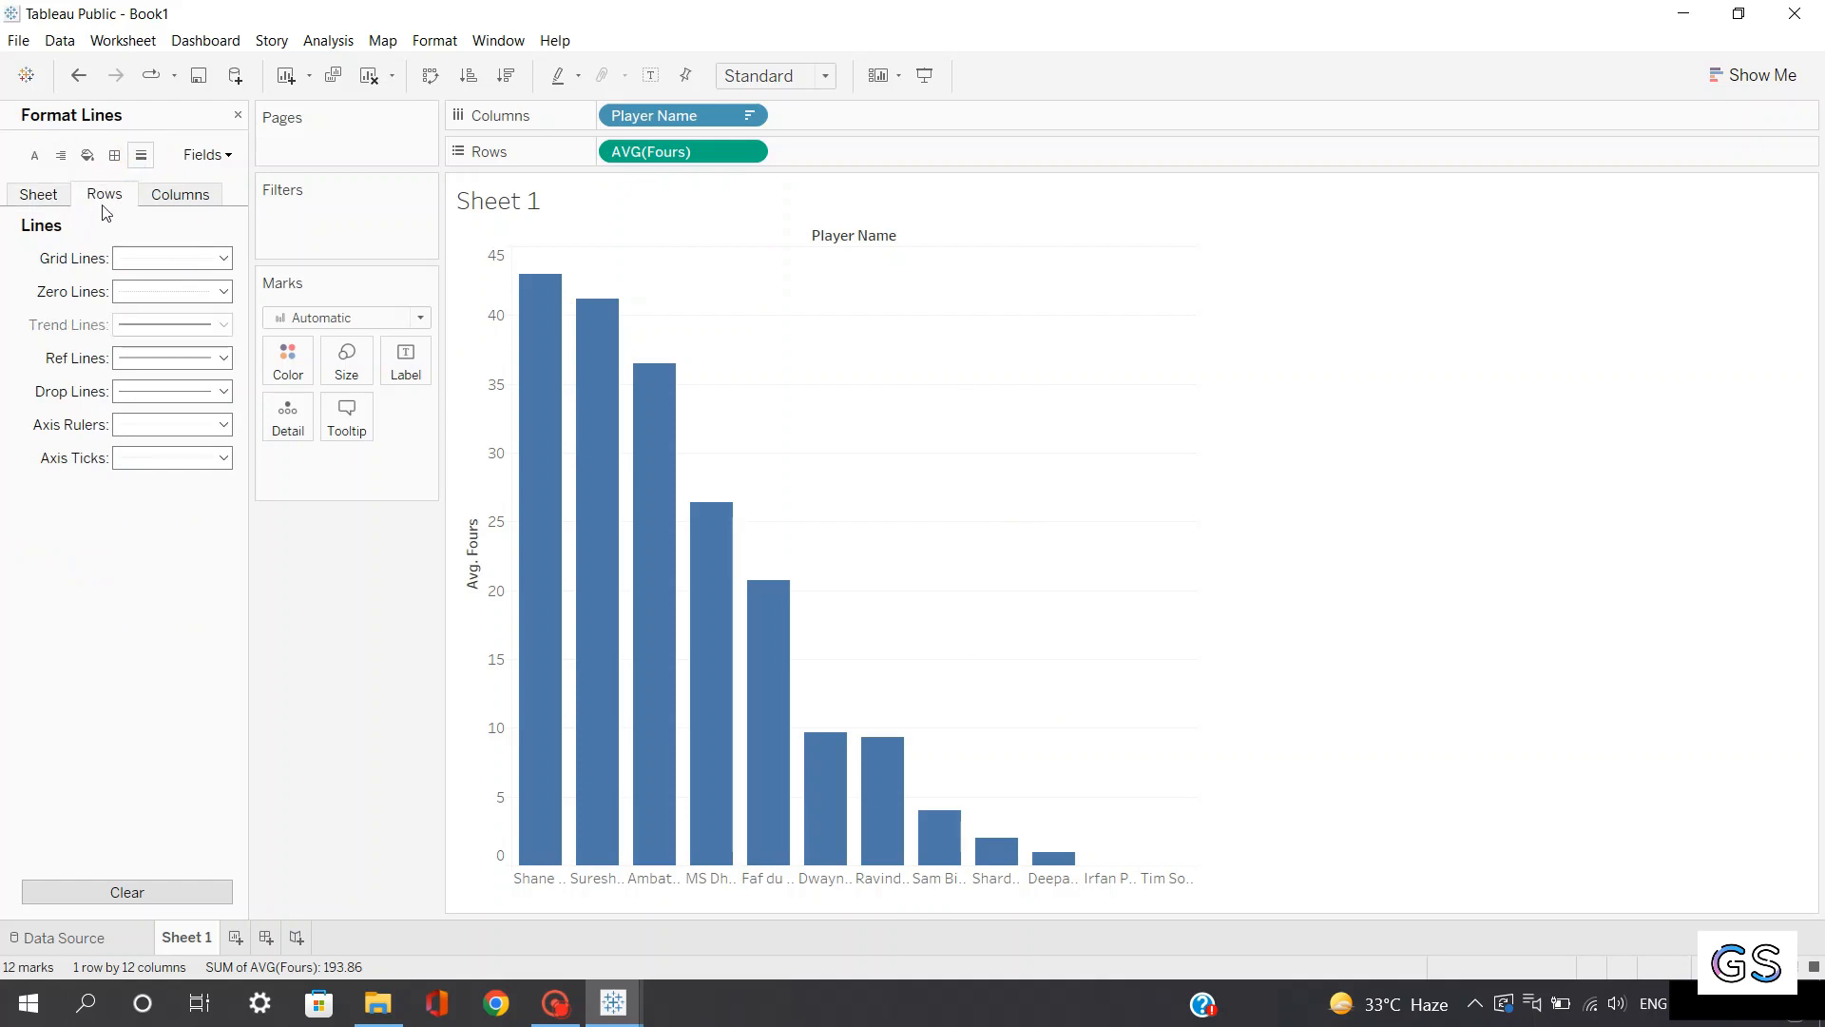
{"action": "left_click", "coordinate": [147, 262]}
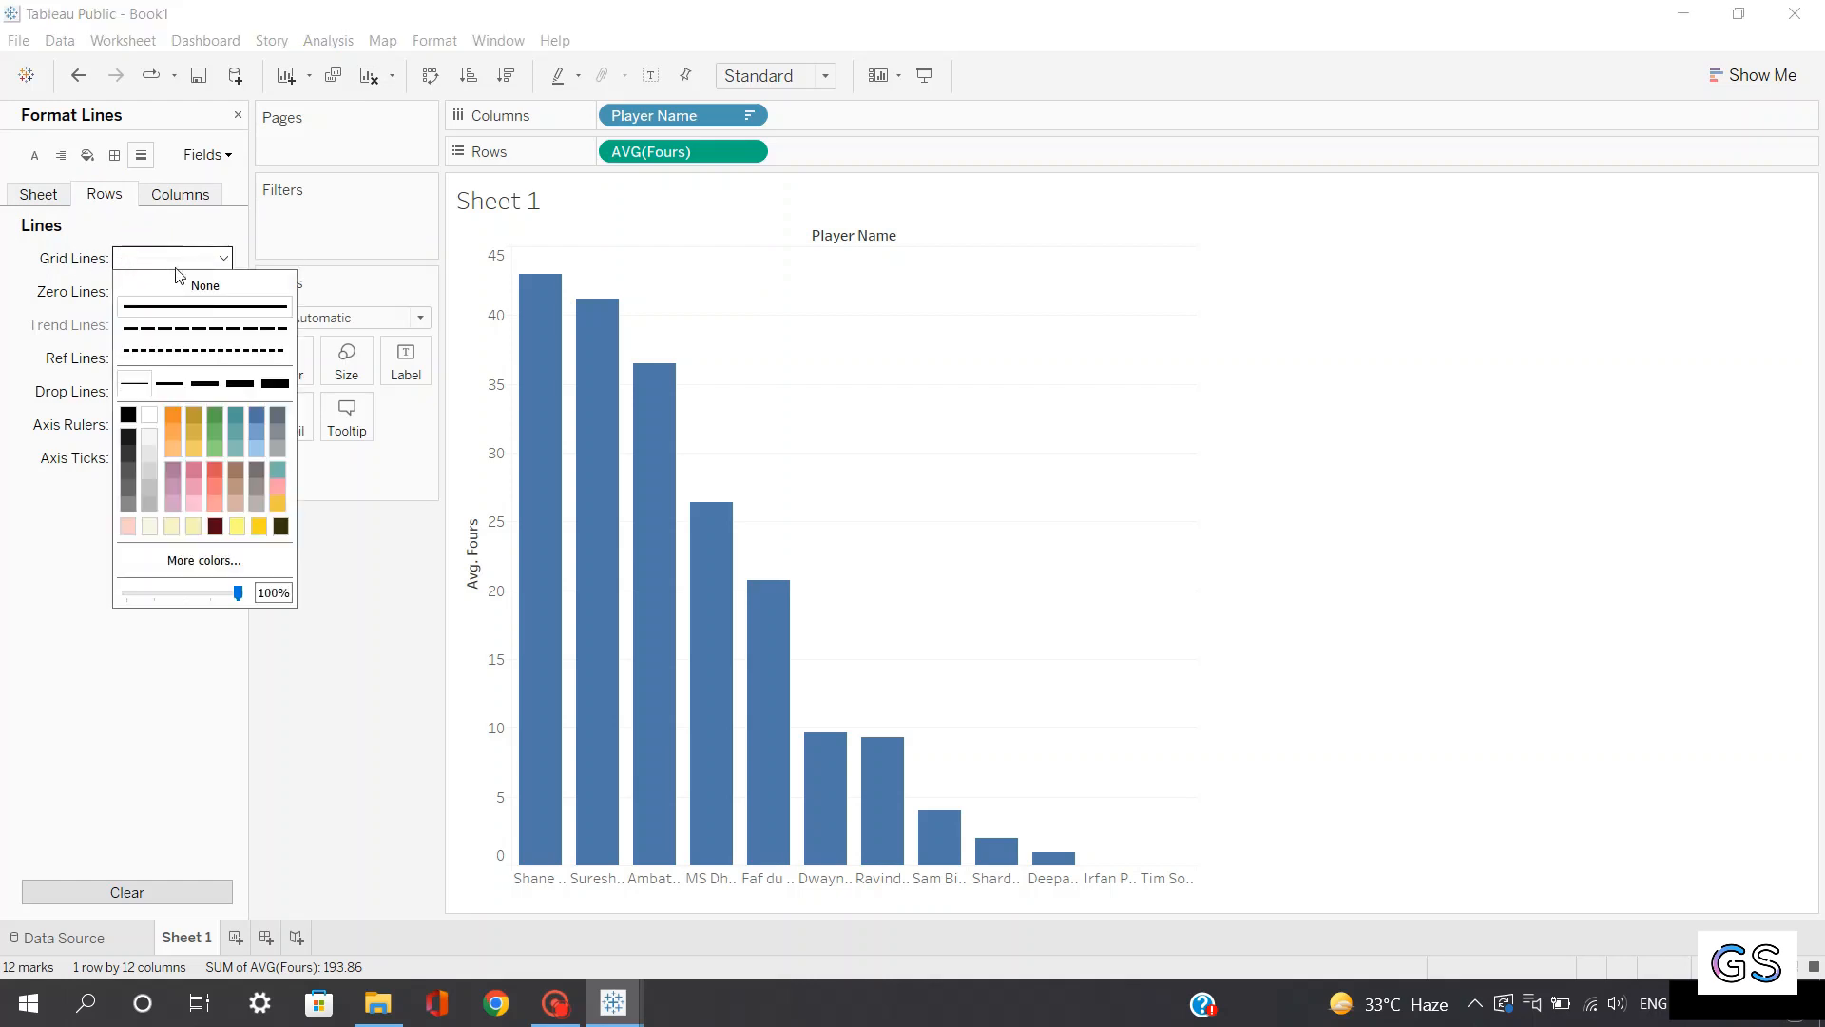
{"action": "left_click", "coordinate": [195, 284]}
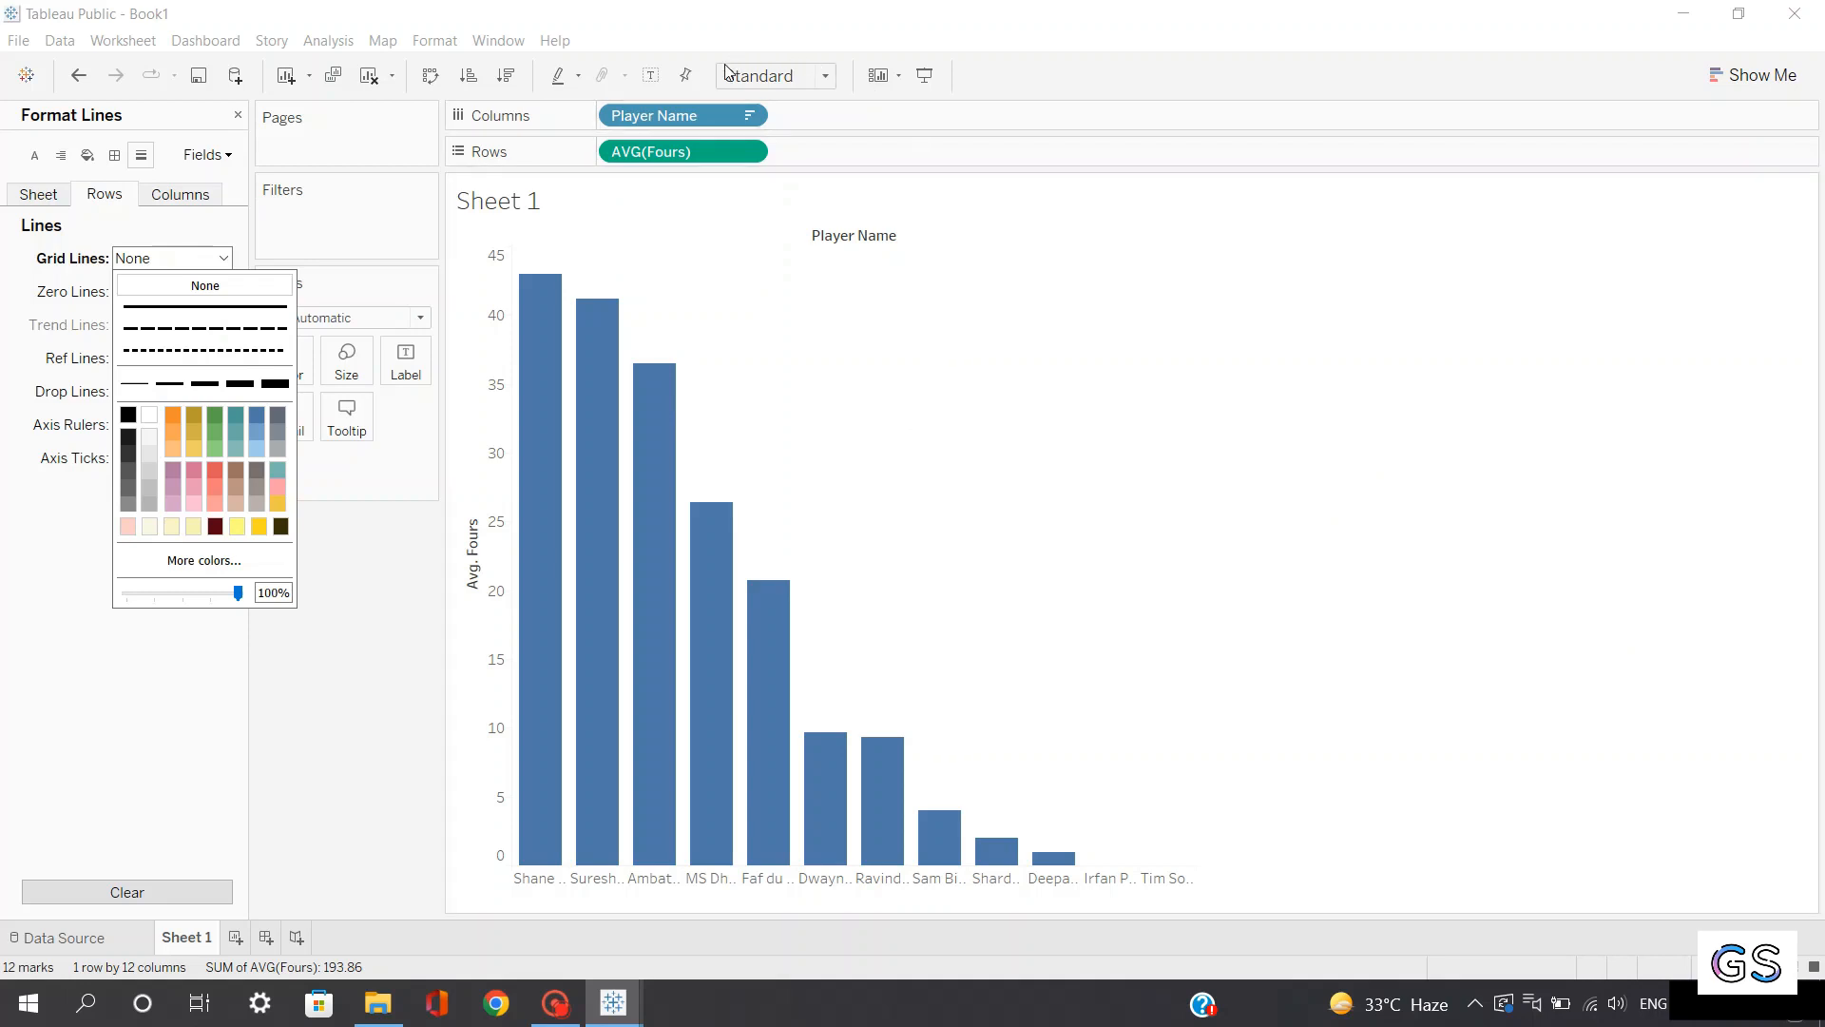
Fit the chart to the Entire View and swap its rows and columns
{"action": "left_click", "coordinate": [794, 78]}
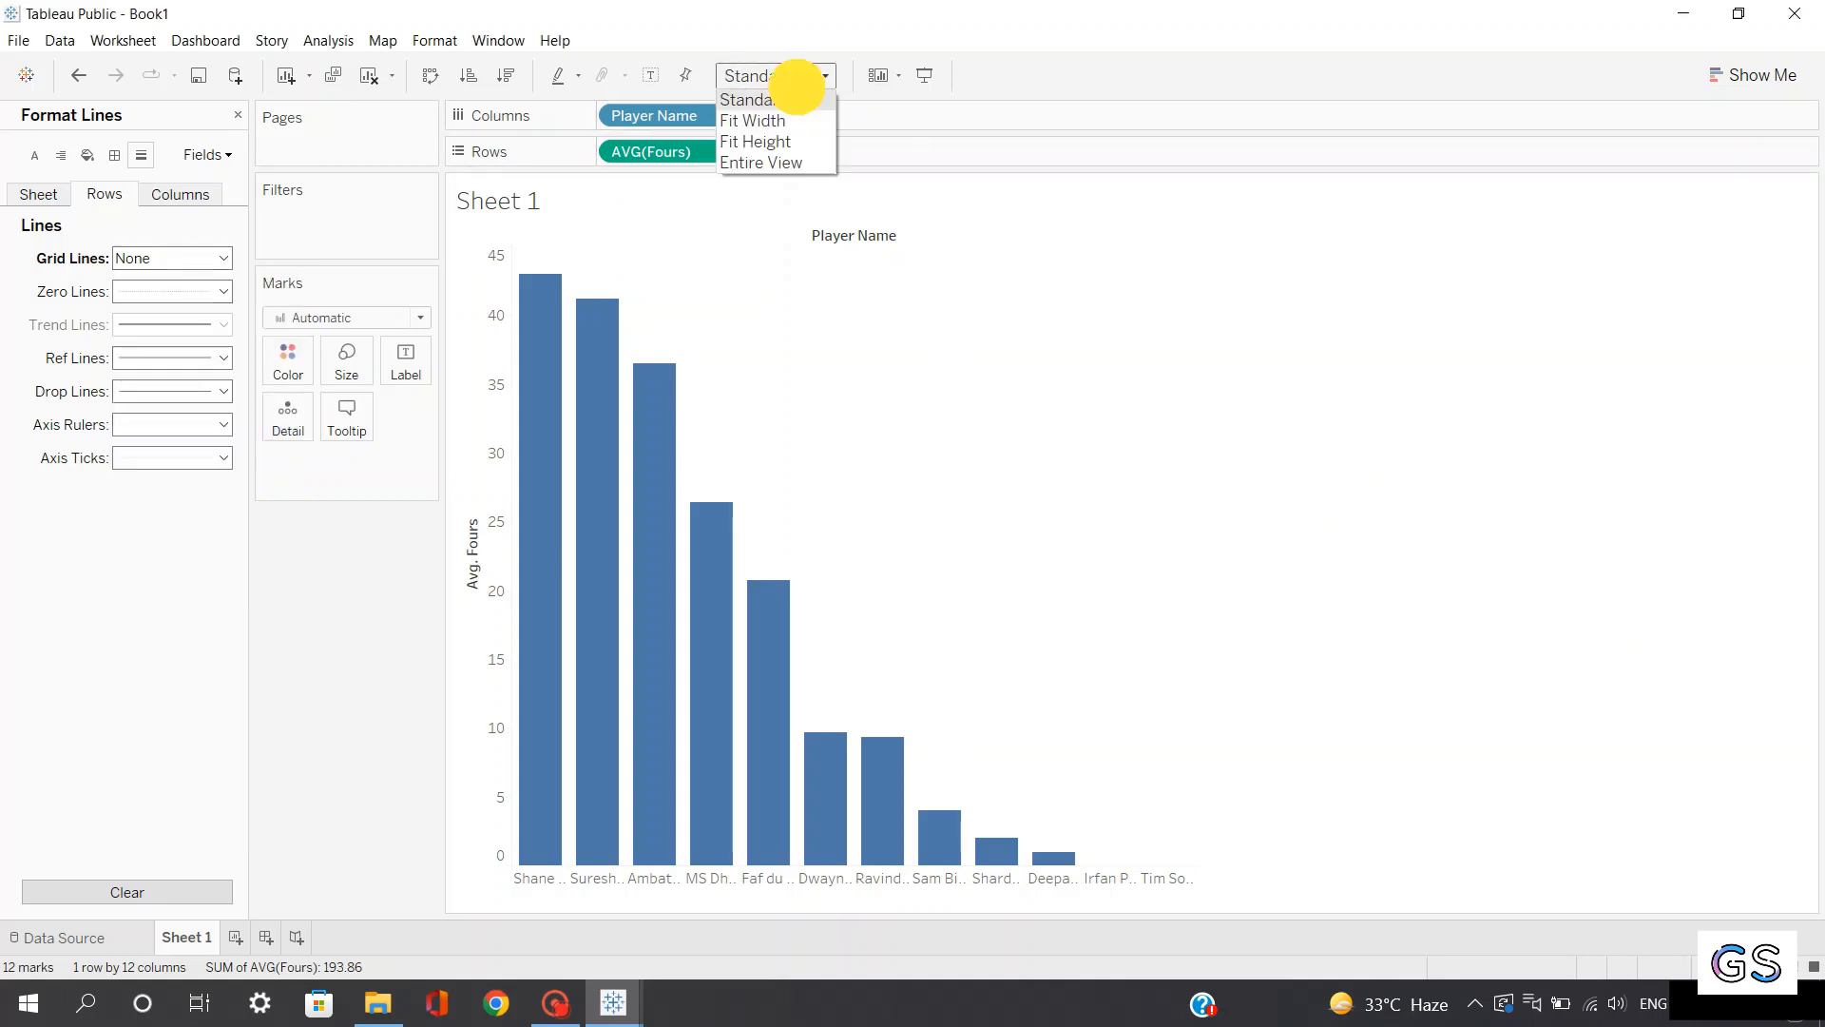
{"action": "left_click", "coordinate": [789, 162]}
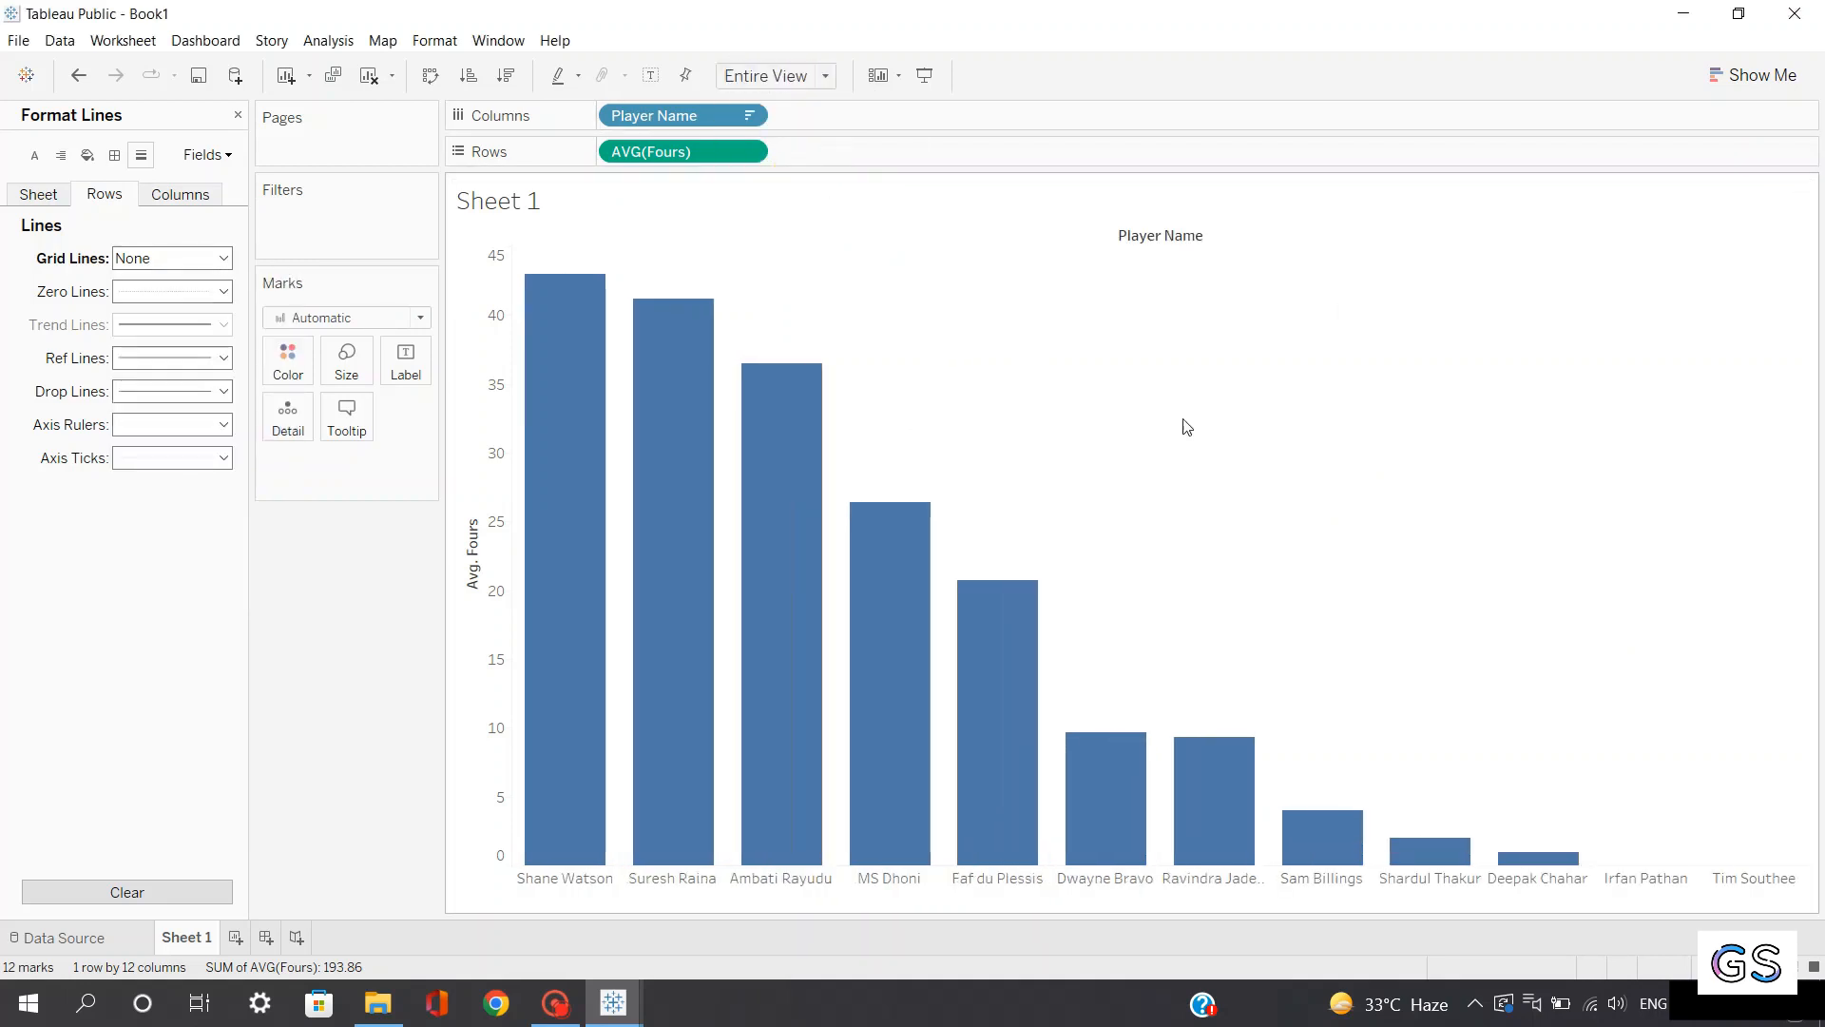
{"action": "left_click", "coordinate": [237, 112]}
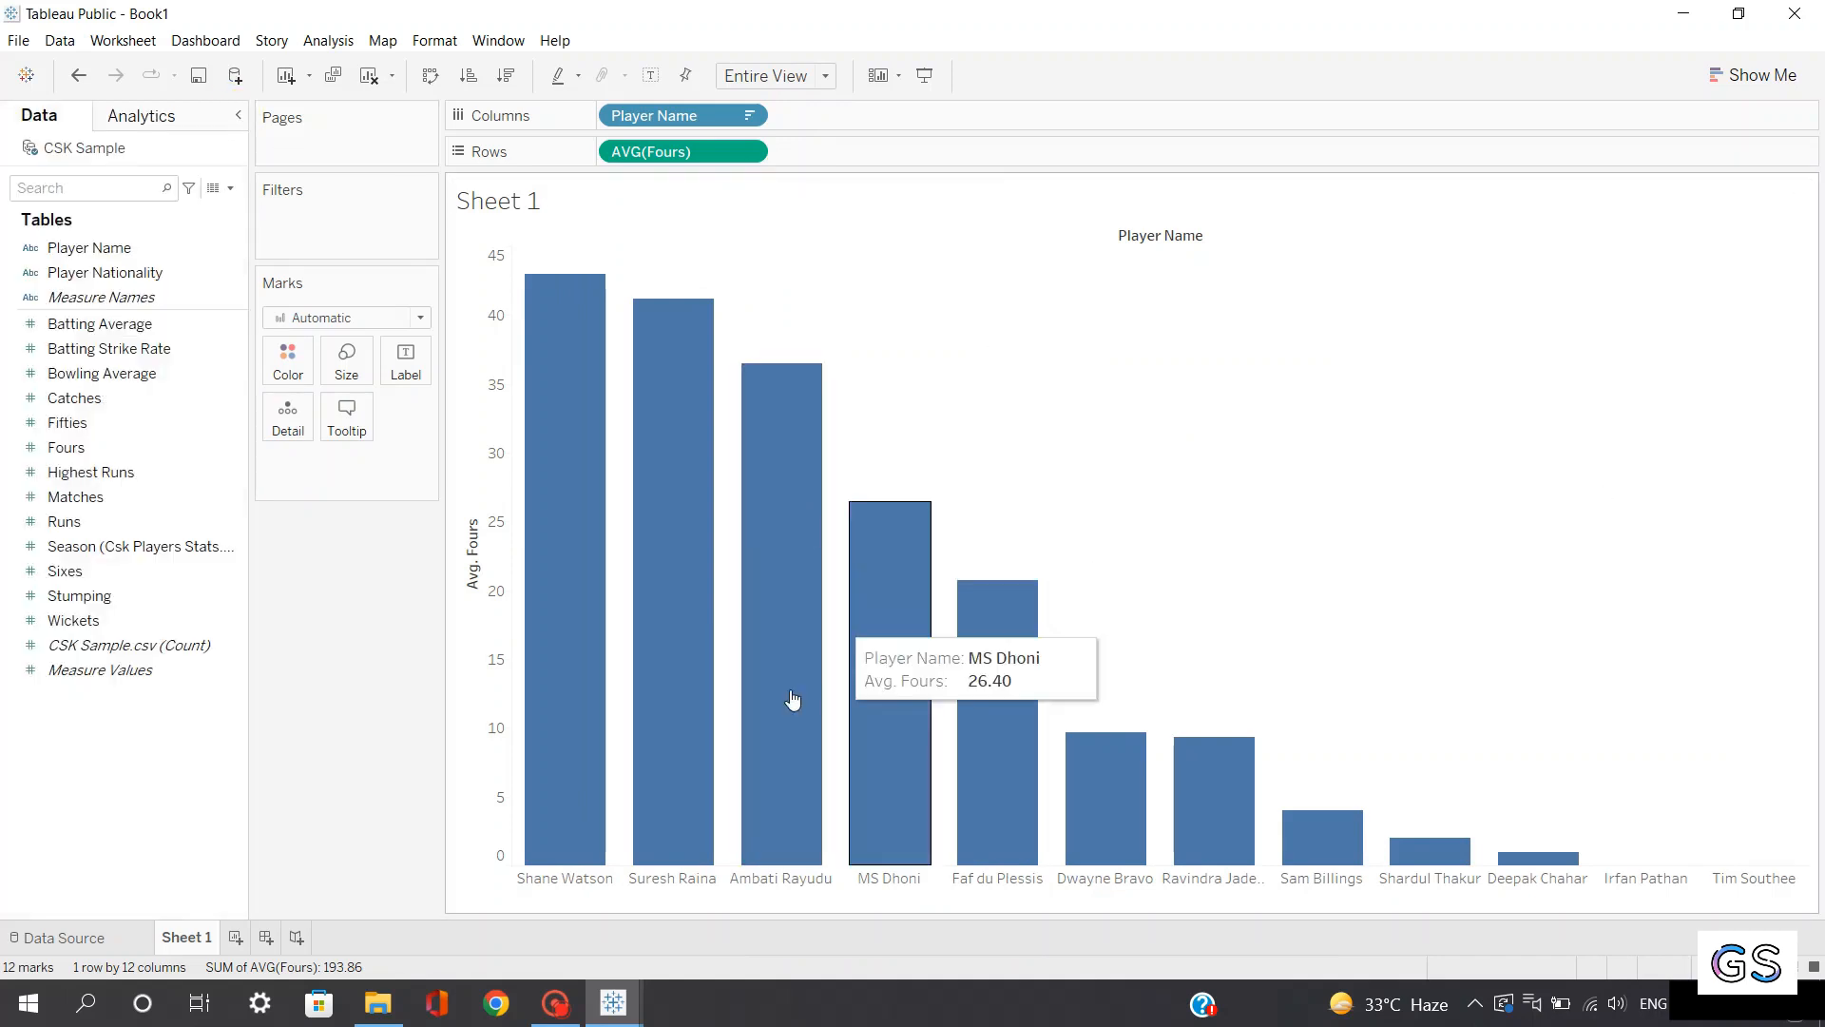
{"action": "mouse_move", "coordinate": [583, 407]}
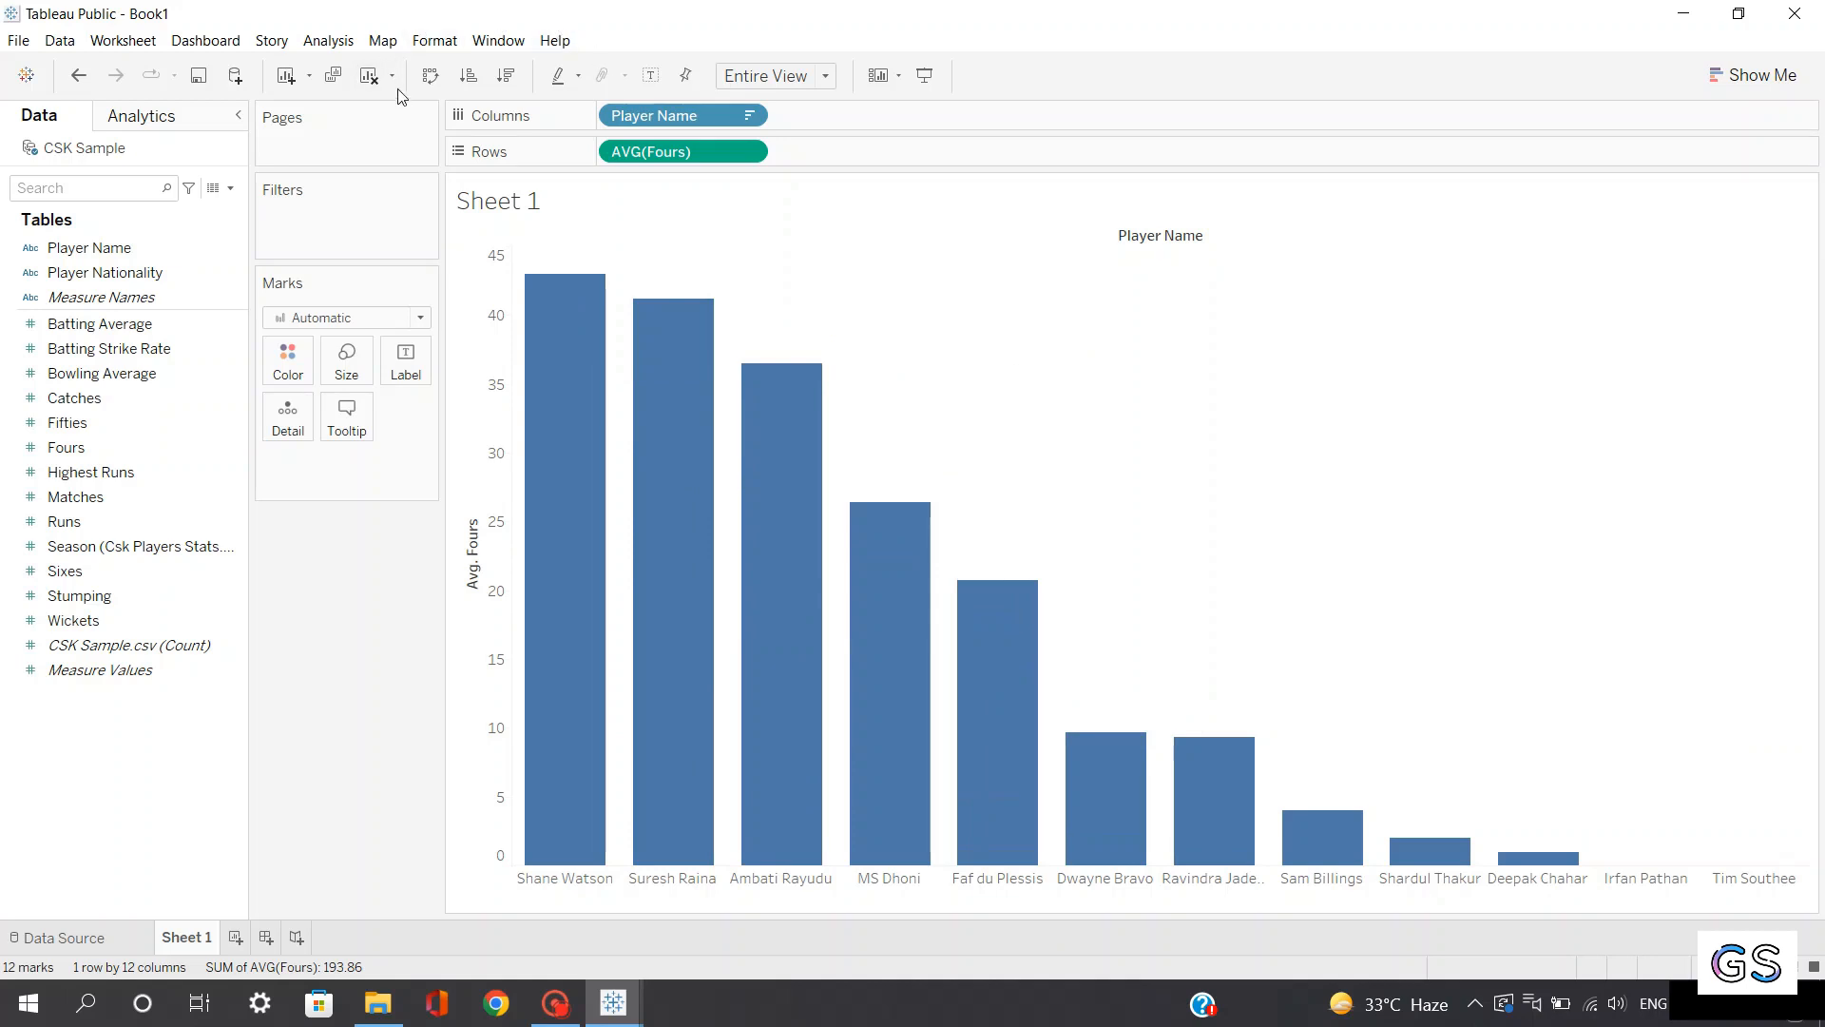
{"action": "left_click", "coordinate": [430, 79]}
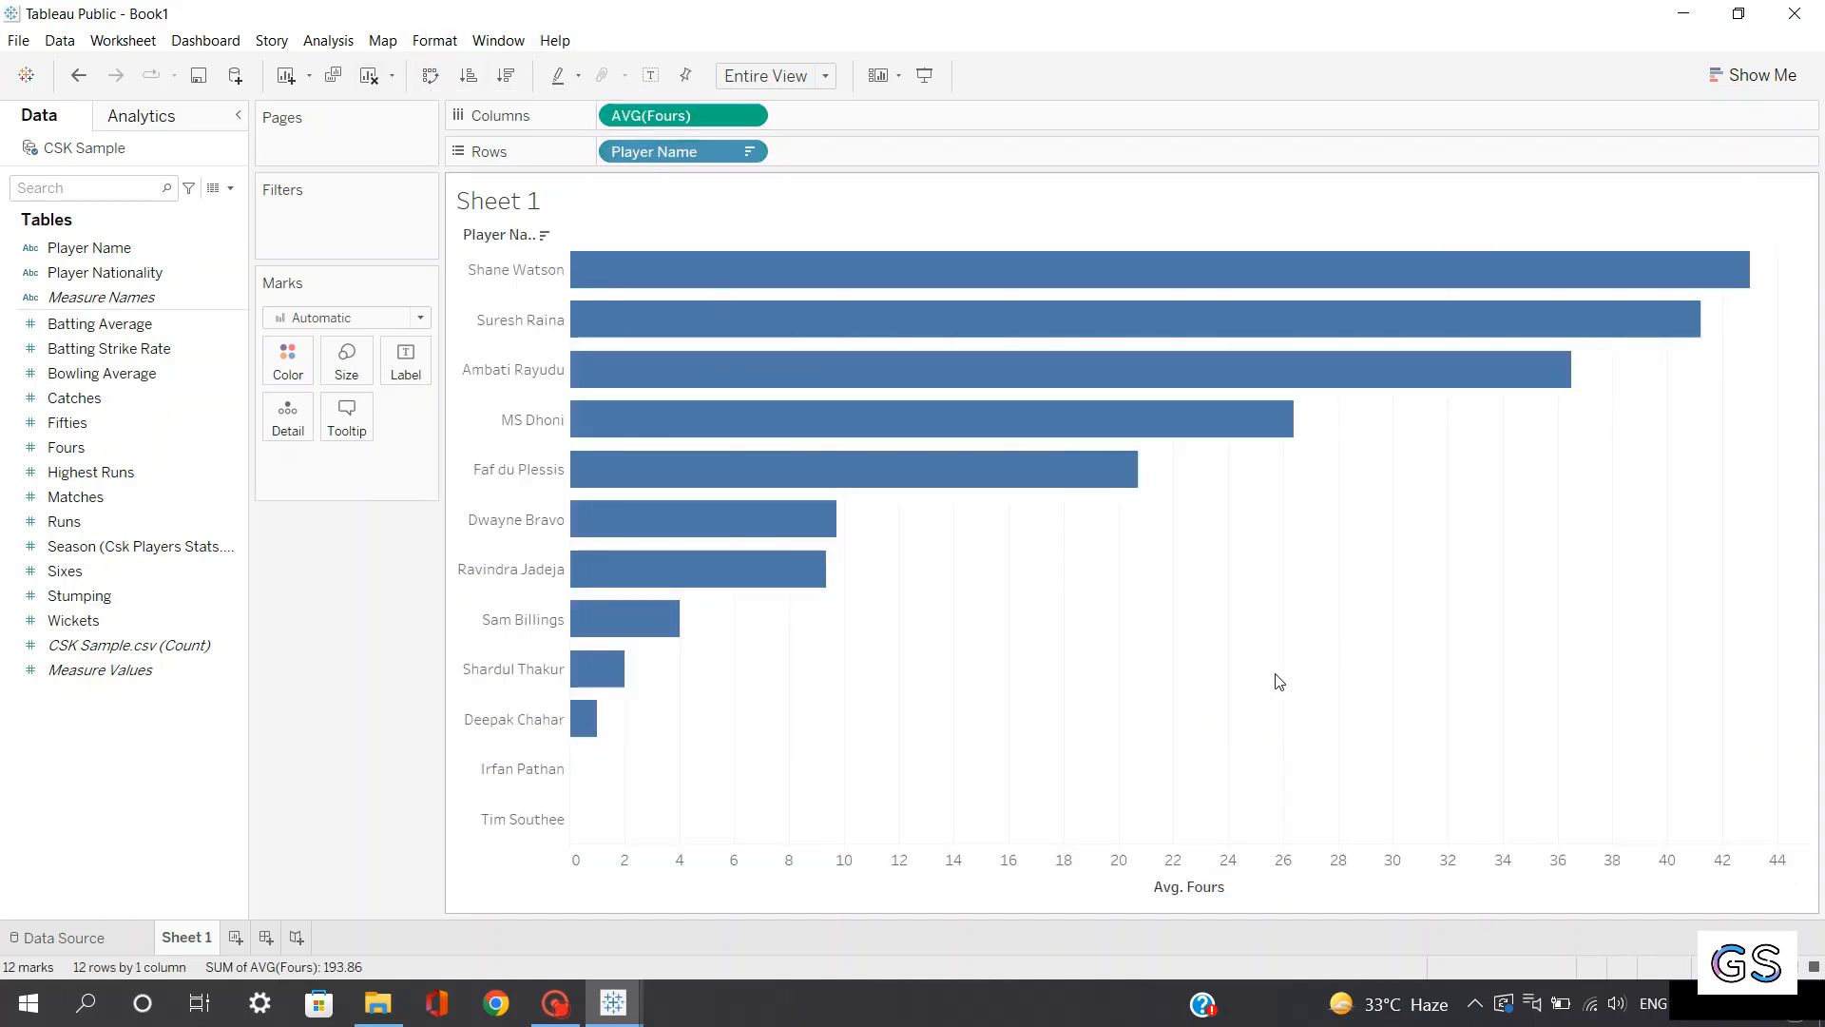
Set the column grid lines of the horizontal bar chart to None and close the formatting options
{"action": "right_click", "coordinate": [1084, 592]}
{"action": "left_click", "coordinate": [1141, 674]}
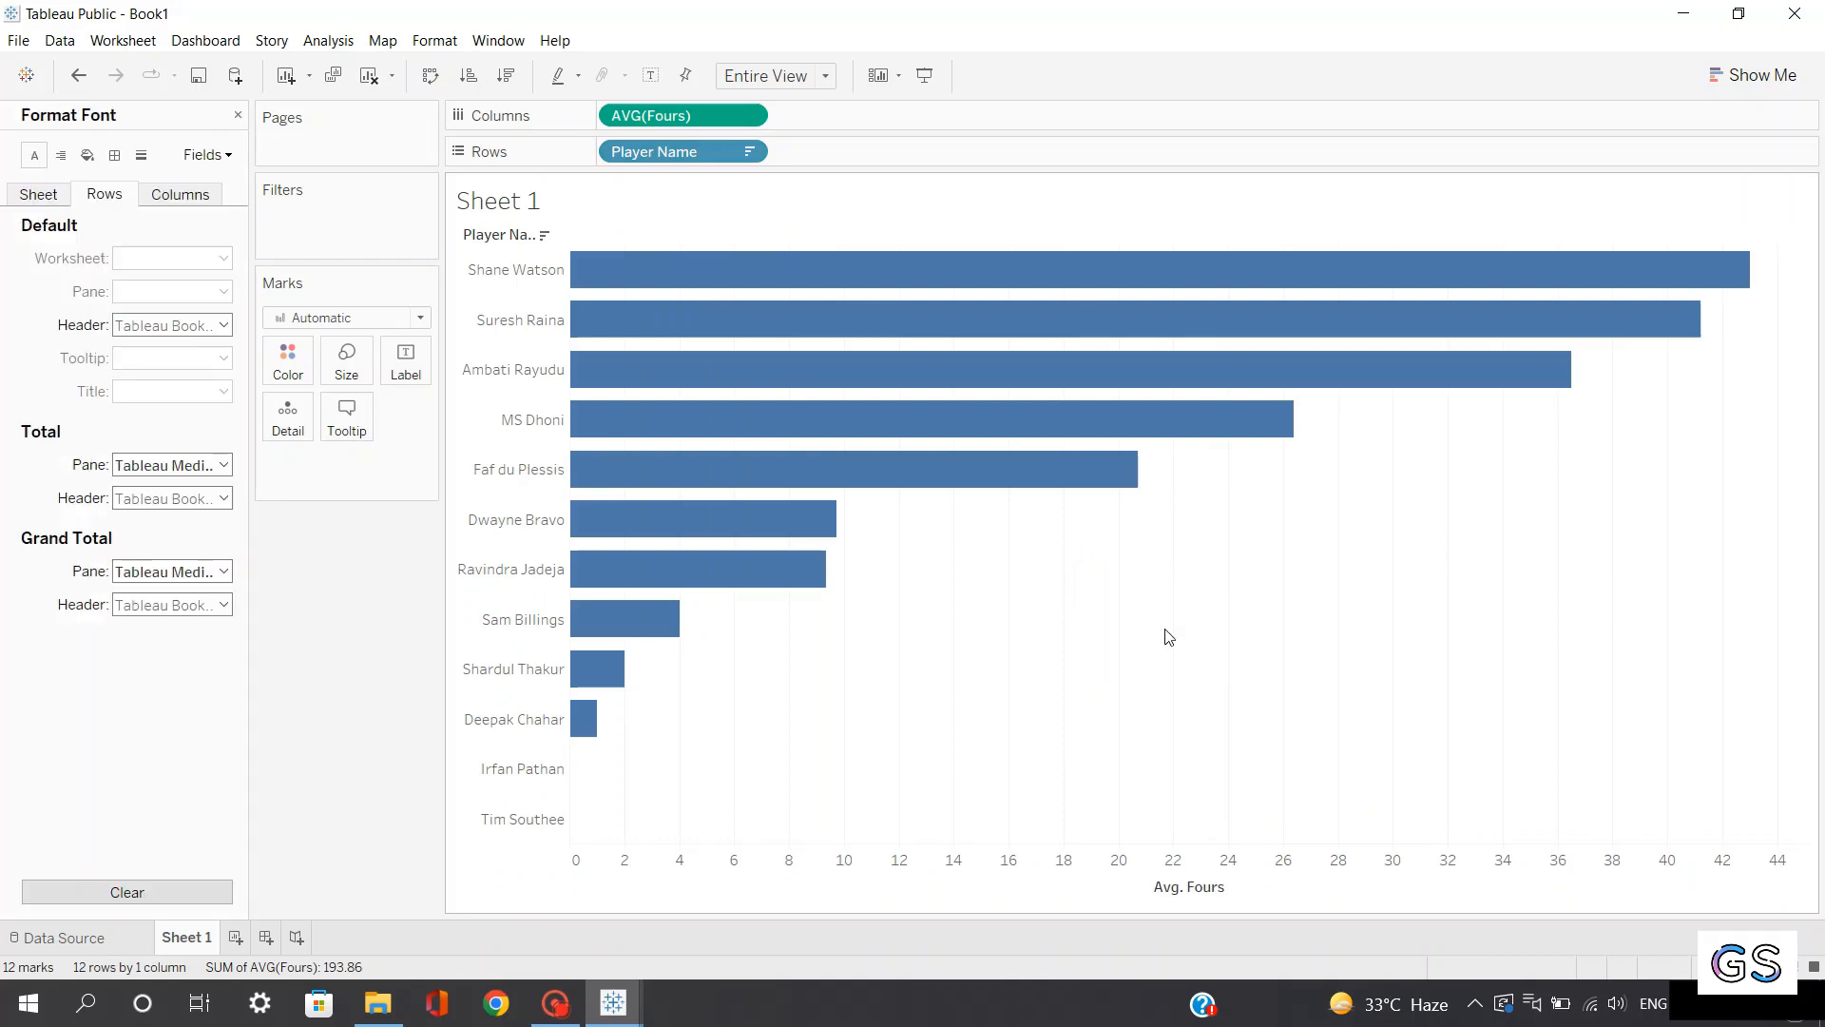
{"action": "left_click", "coordinate": [141, 154]}
{"action": "left_click", "coordinate": [190, 196]}
{"action": "left_click", "coordinate": [158, 255]}
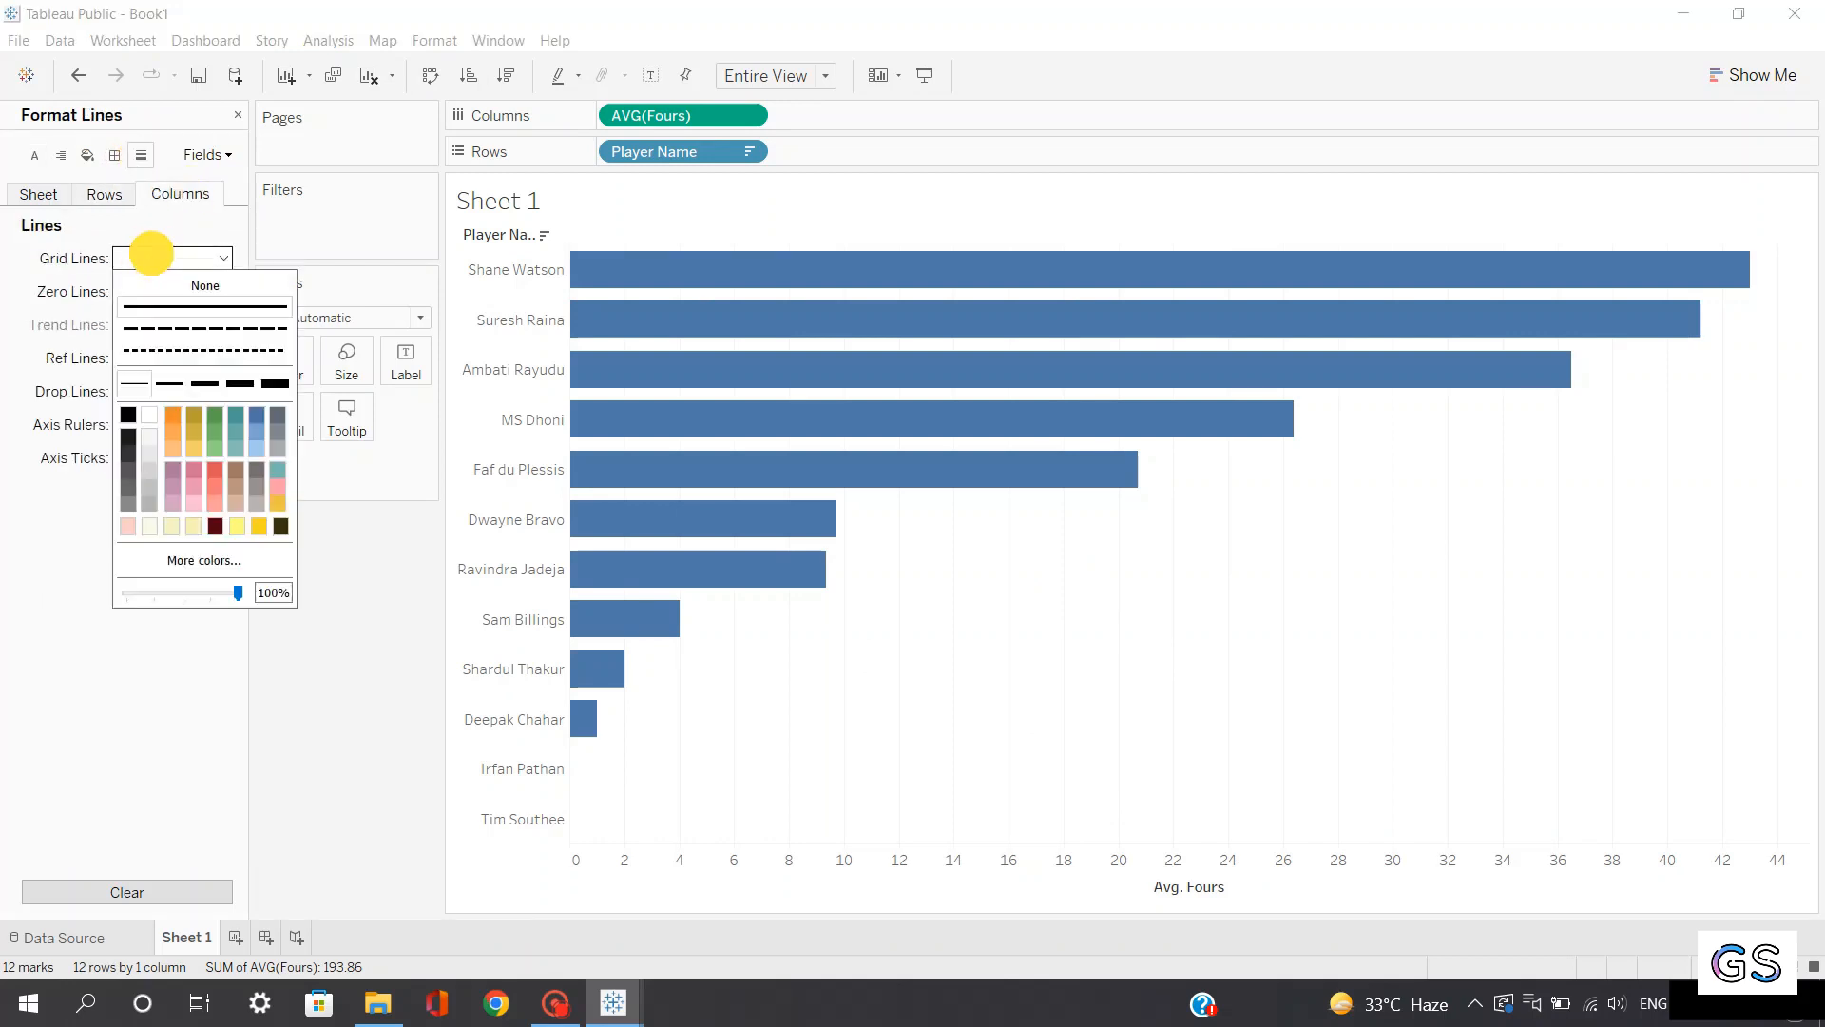
{"action": "left_click", "coordinate": [204, 284]}
{"action": "left_click", "coordinate": [426, 696]}
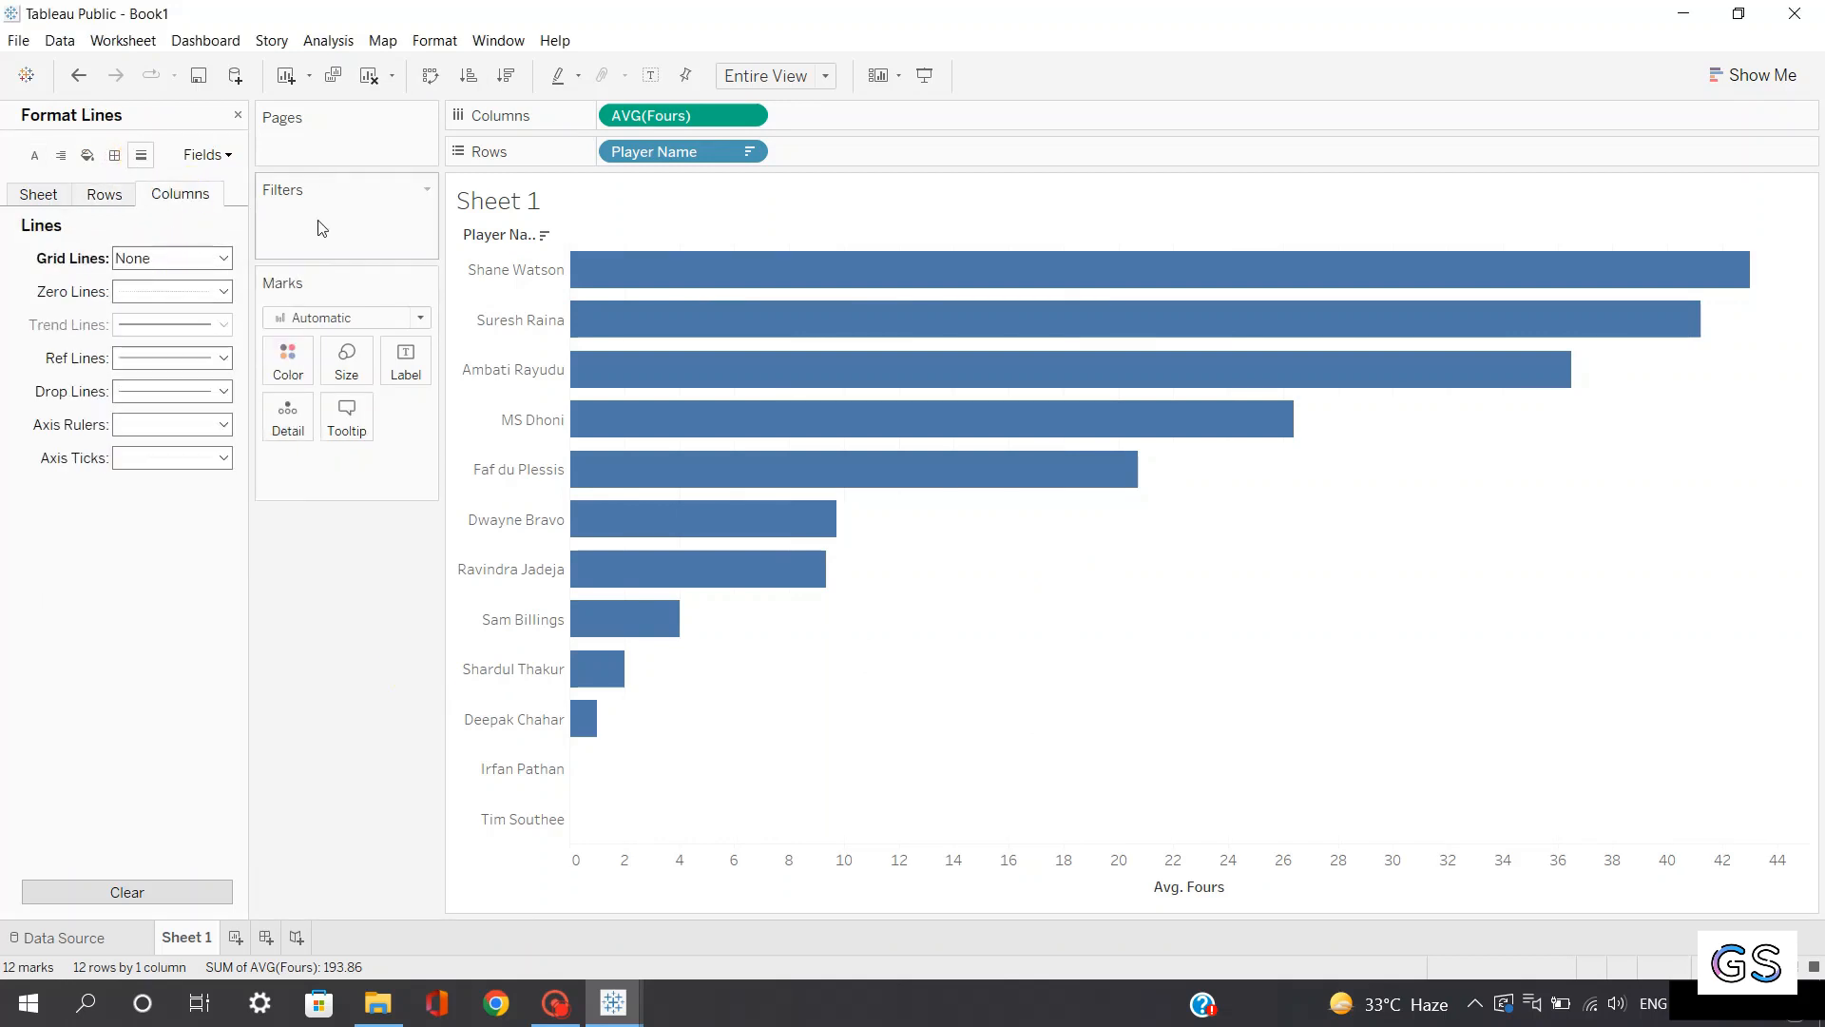
{"action": "left_click", "coordinate": [239, 114]}
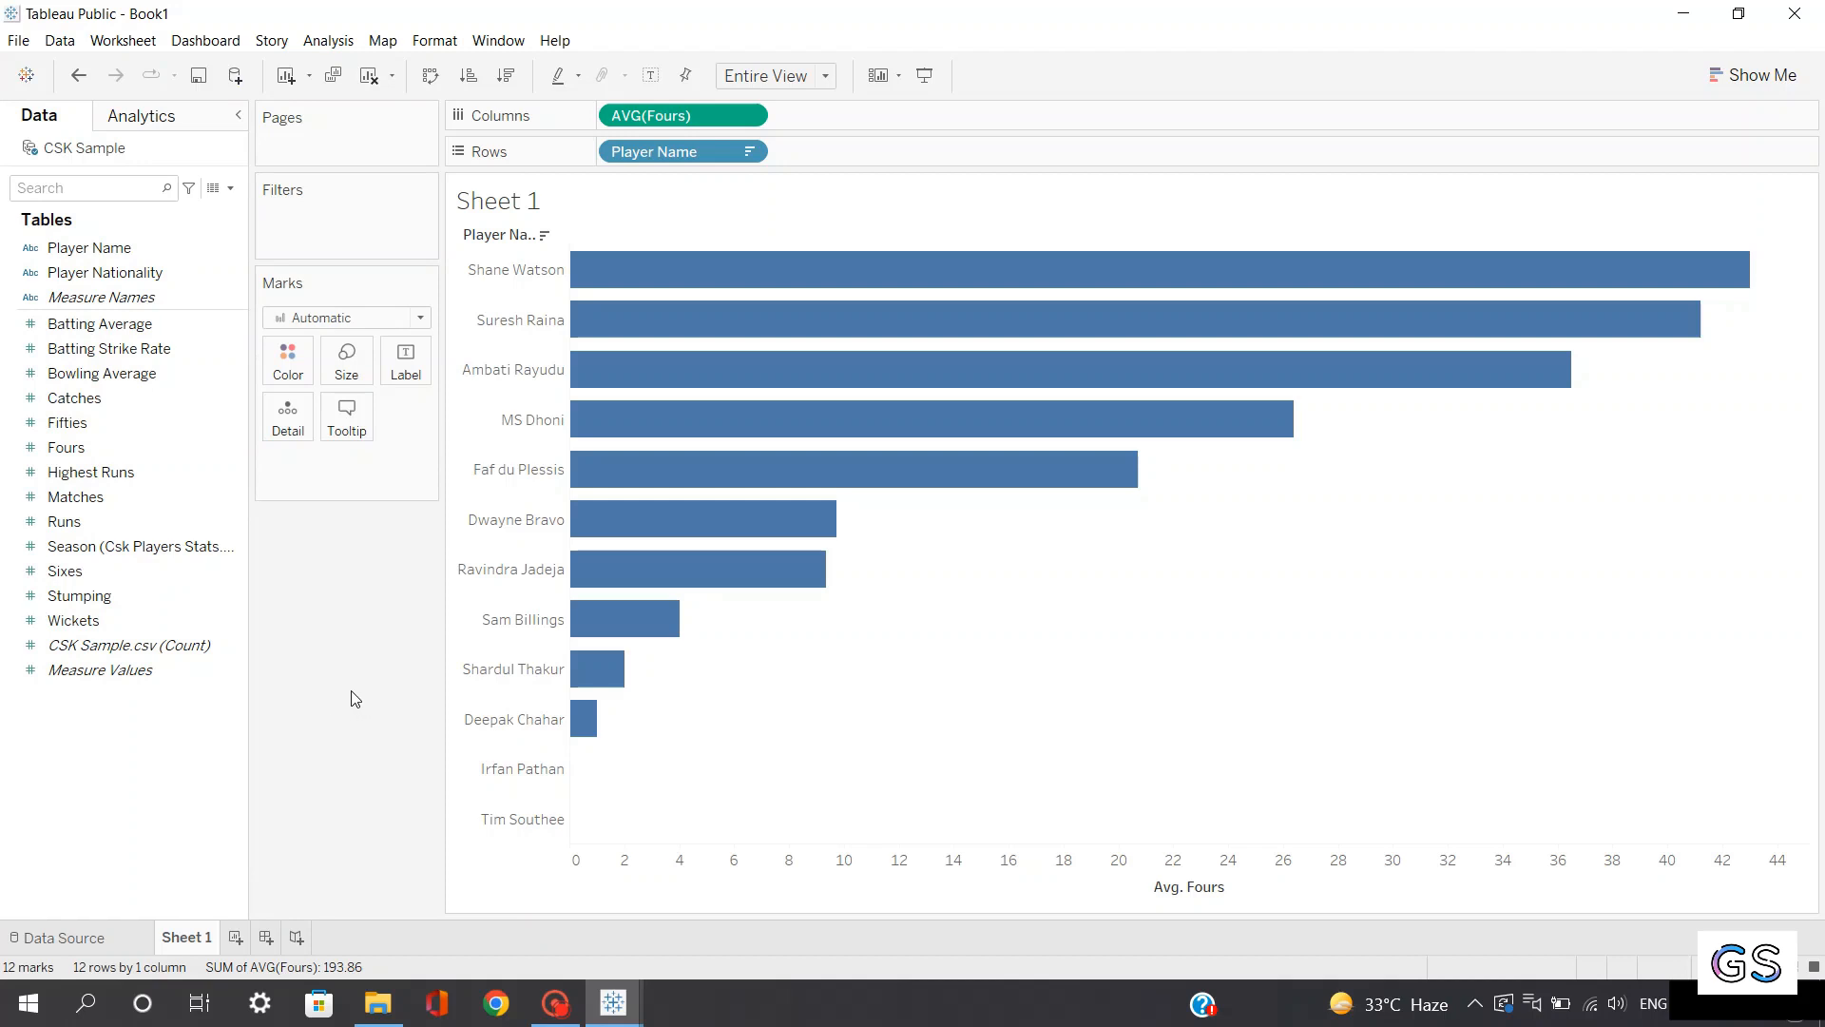
Create a calculated field named Index with the formula INDEX()
{"action": "left_click", "coordinate": [344, 42]}
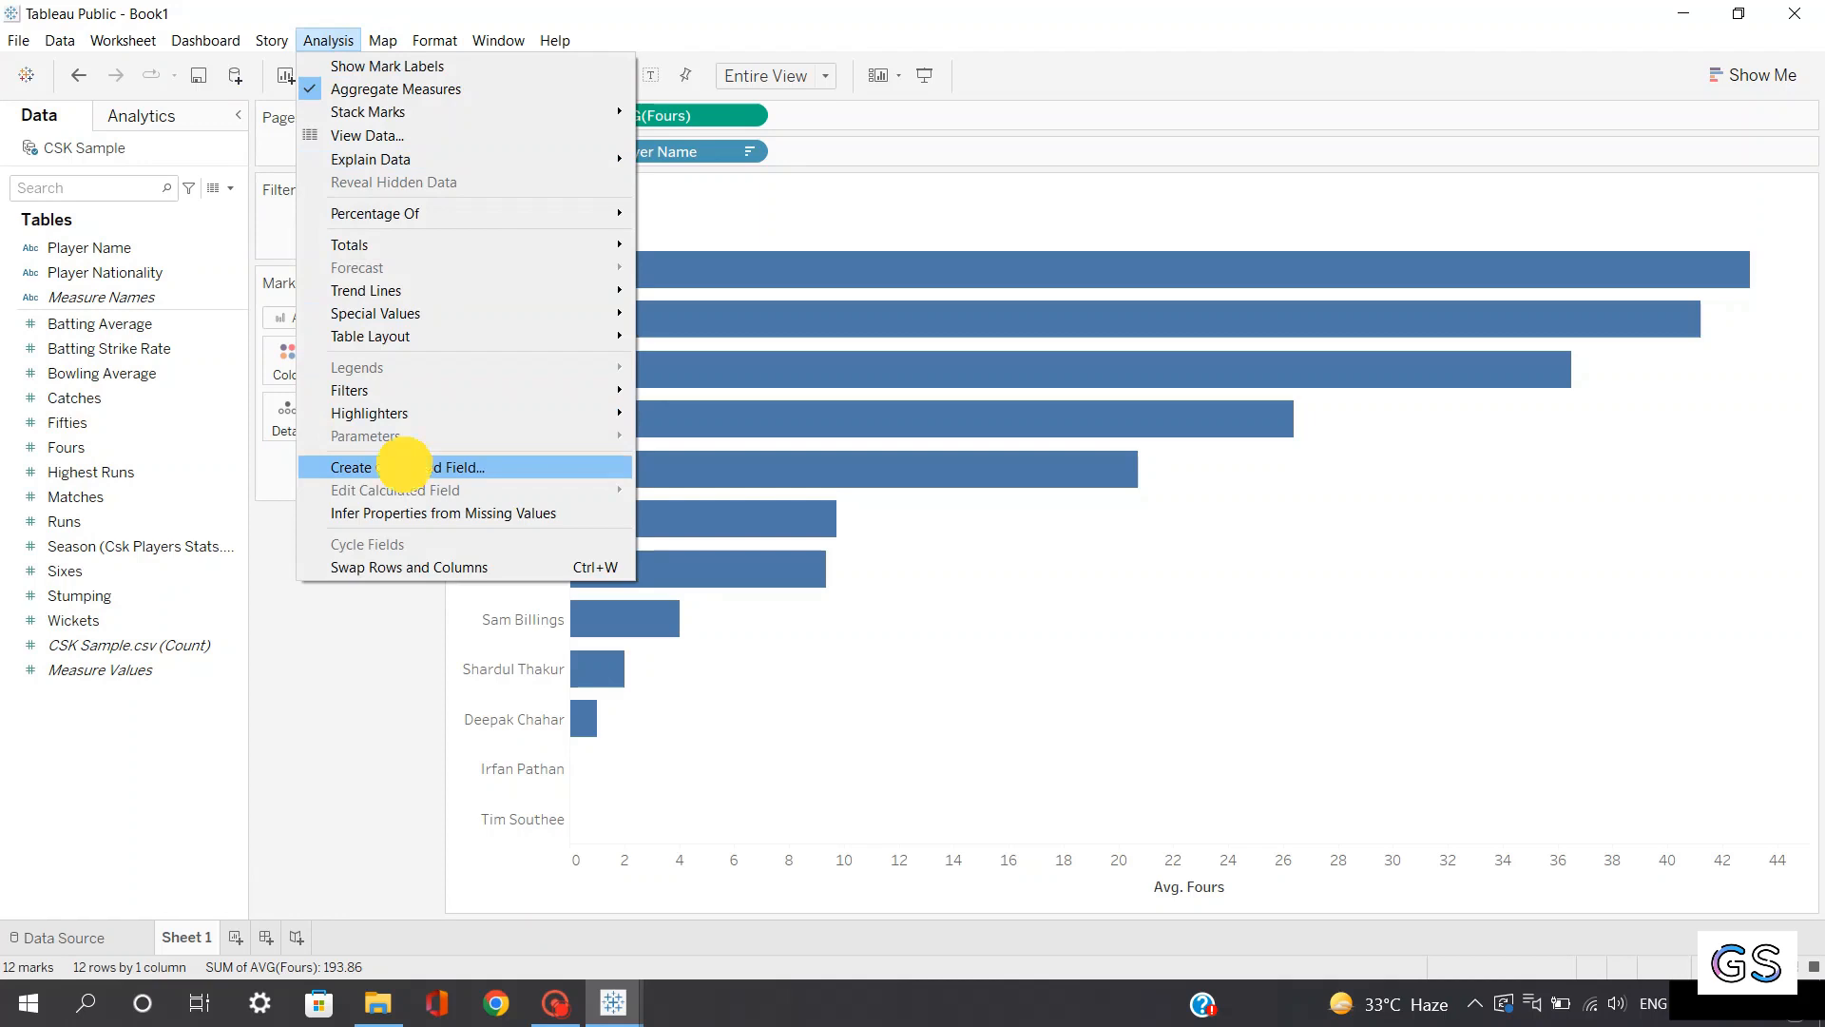
{"action": "left_click", "coordinate": [460, 469]}
{"action": "key", "text": "ctrl+a"}
{"action": "key", "text": "BackSpace"}
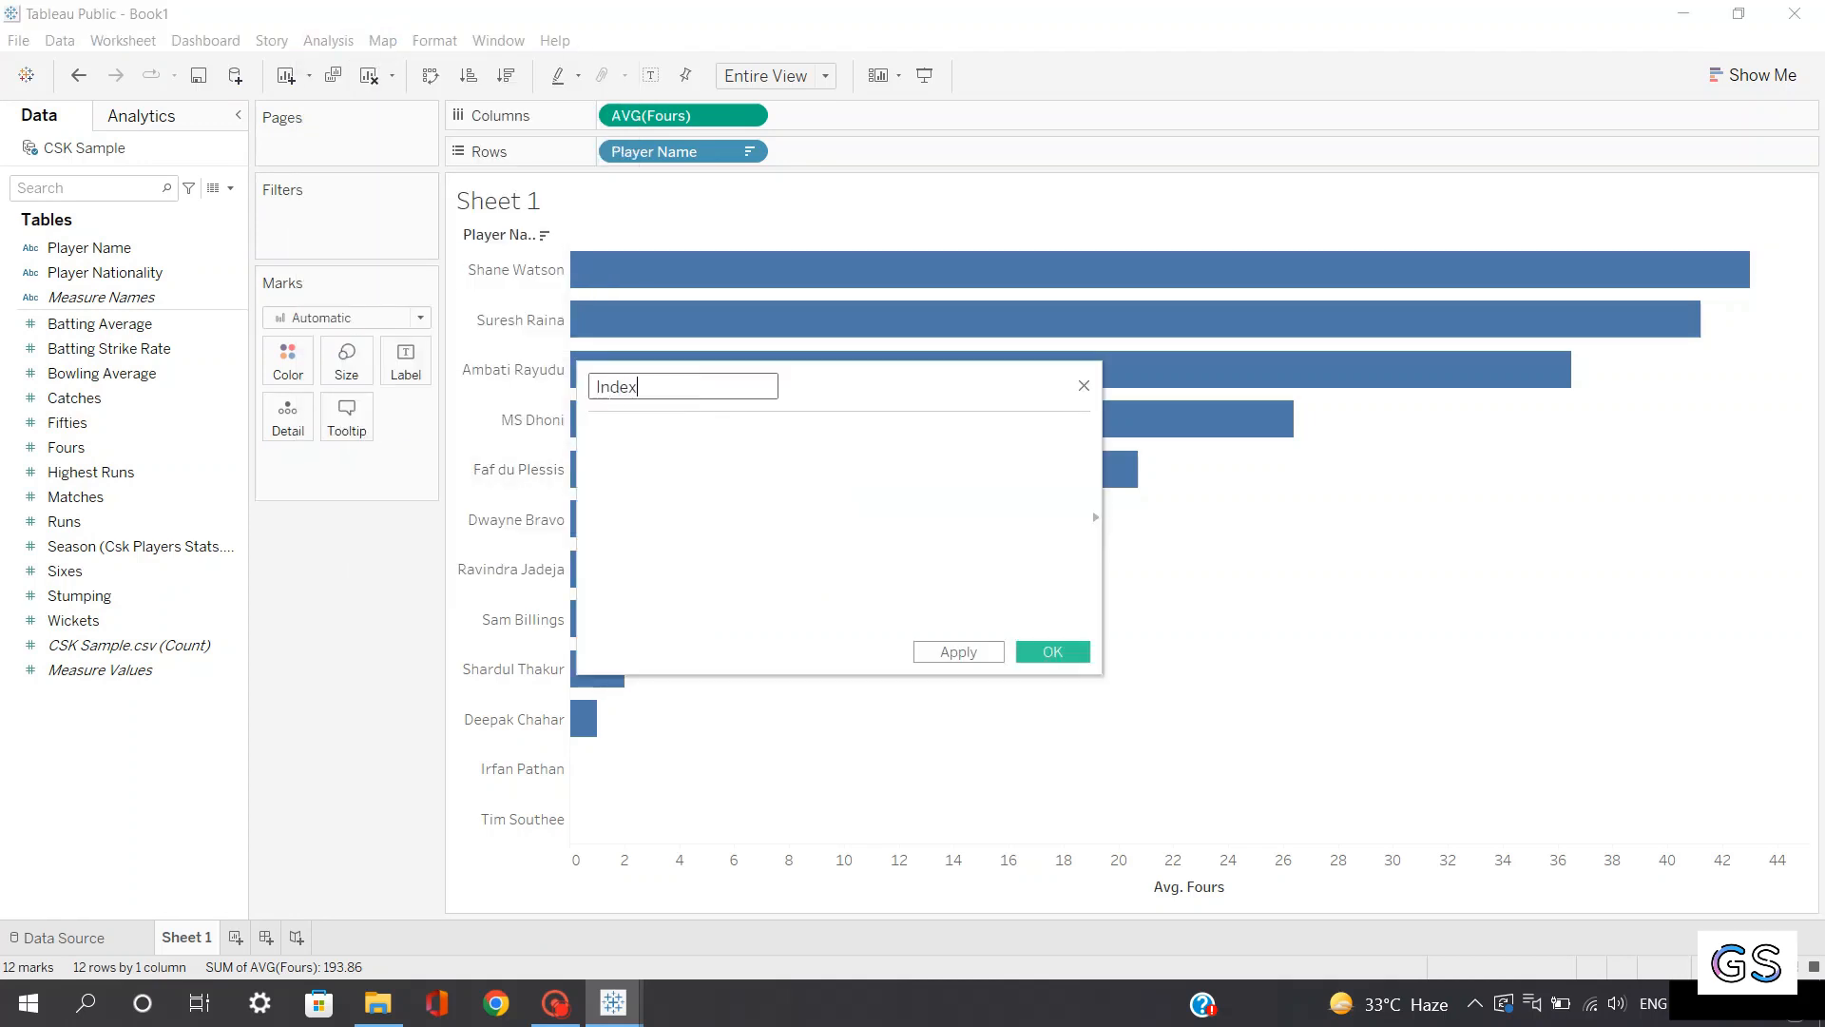
{"action": "type", "text": "Index"}
{"action": "left_click", "coordinate": [671, 460]}
{"action": "type", "text": "inde"}
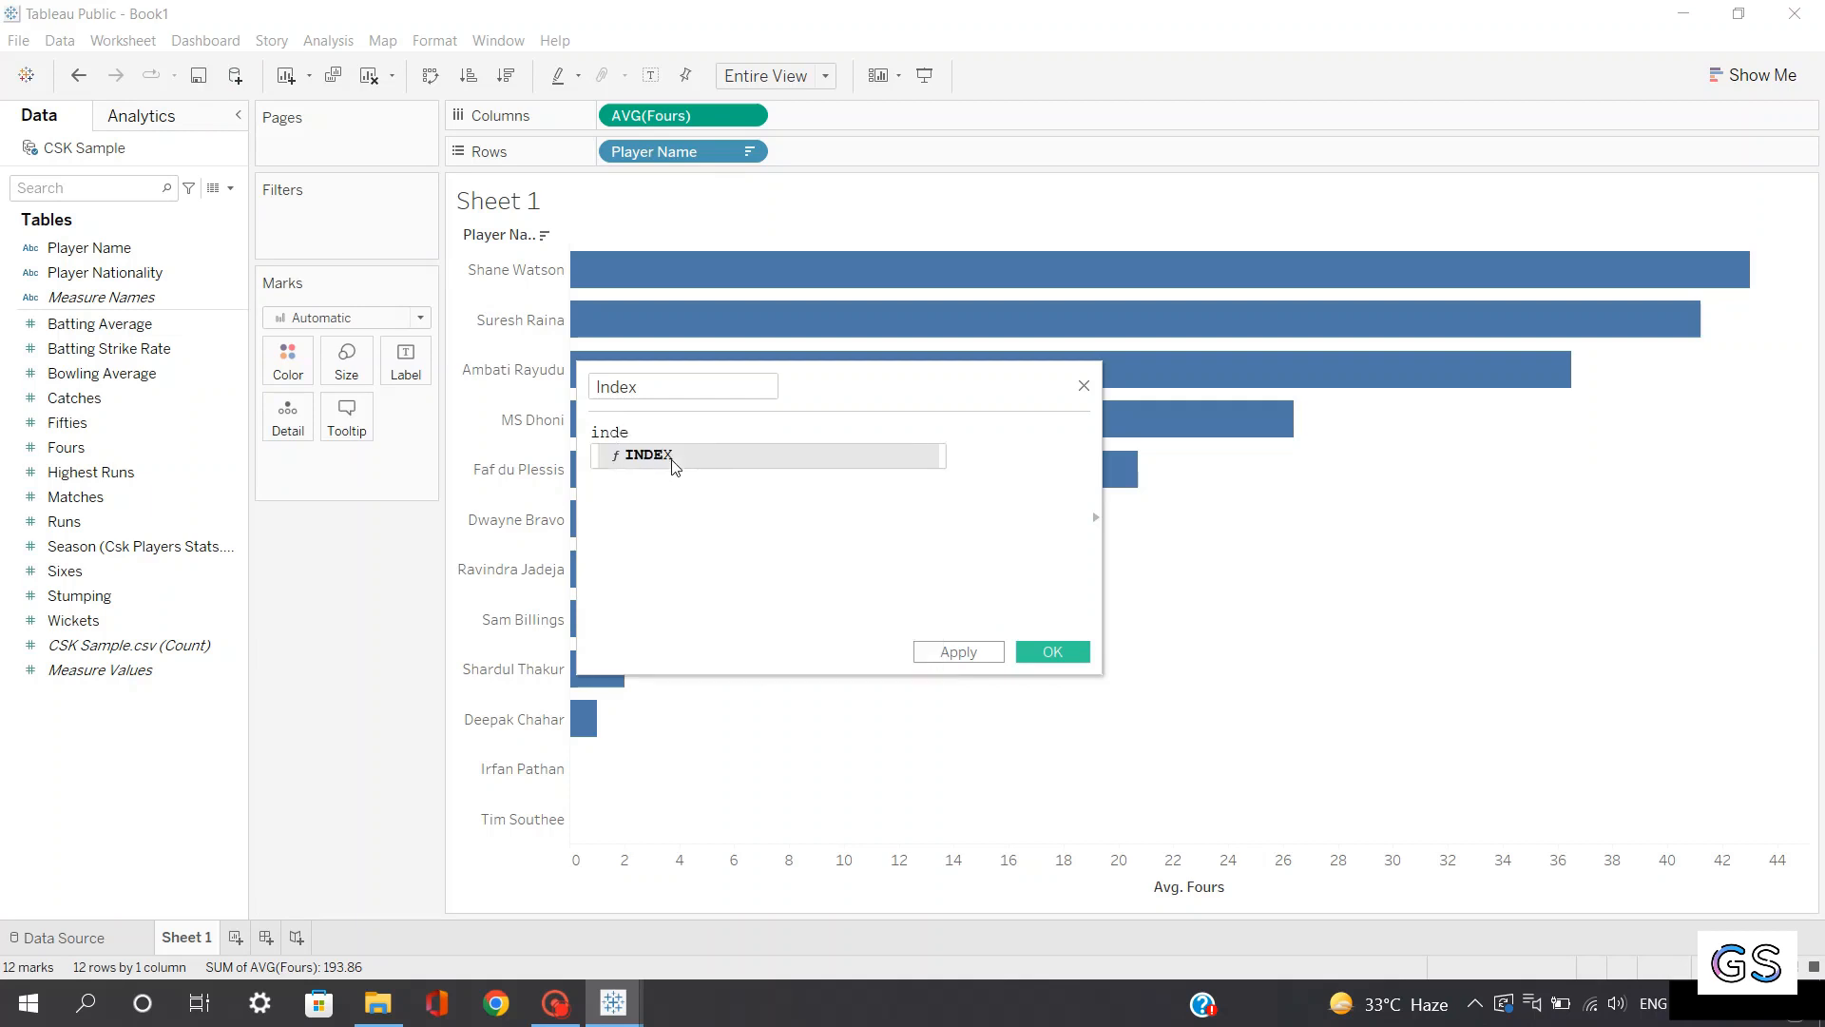
{"action": "double_click", "coordinate": [665, 455]}
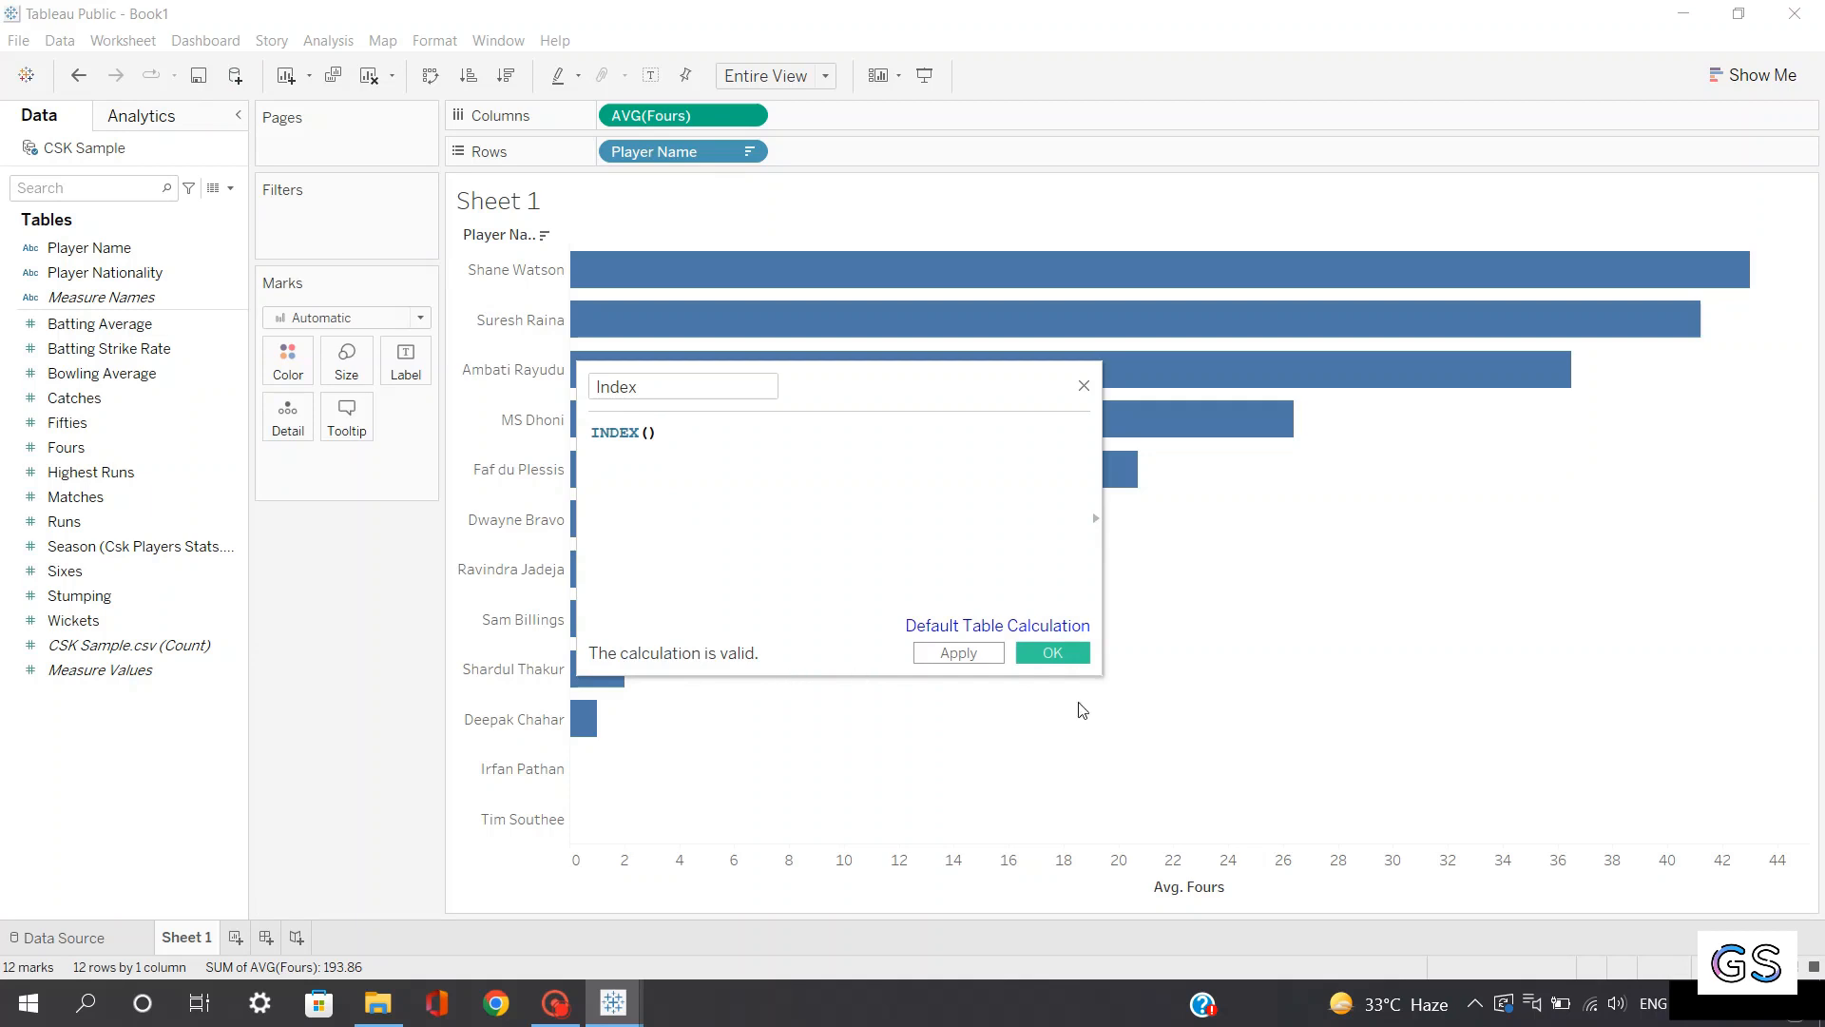
{"action": "left_click", "coordinate": [1031, 653]}
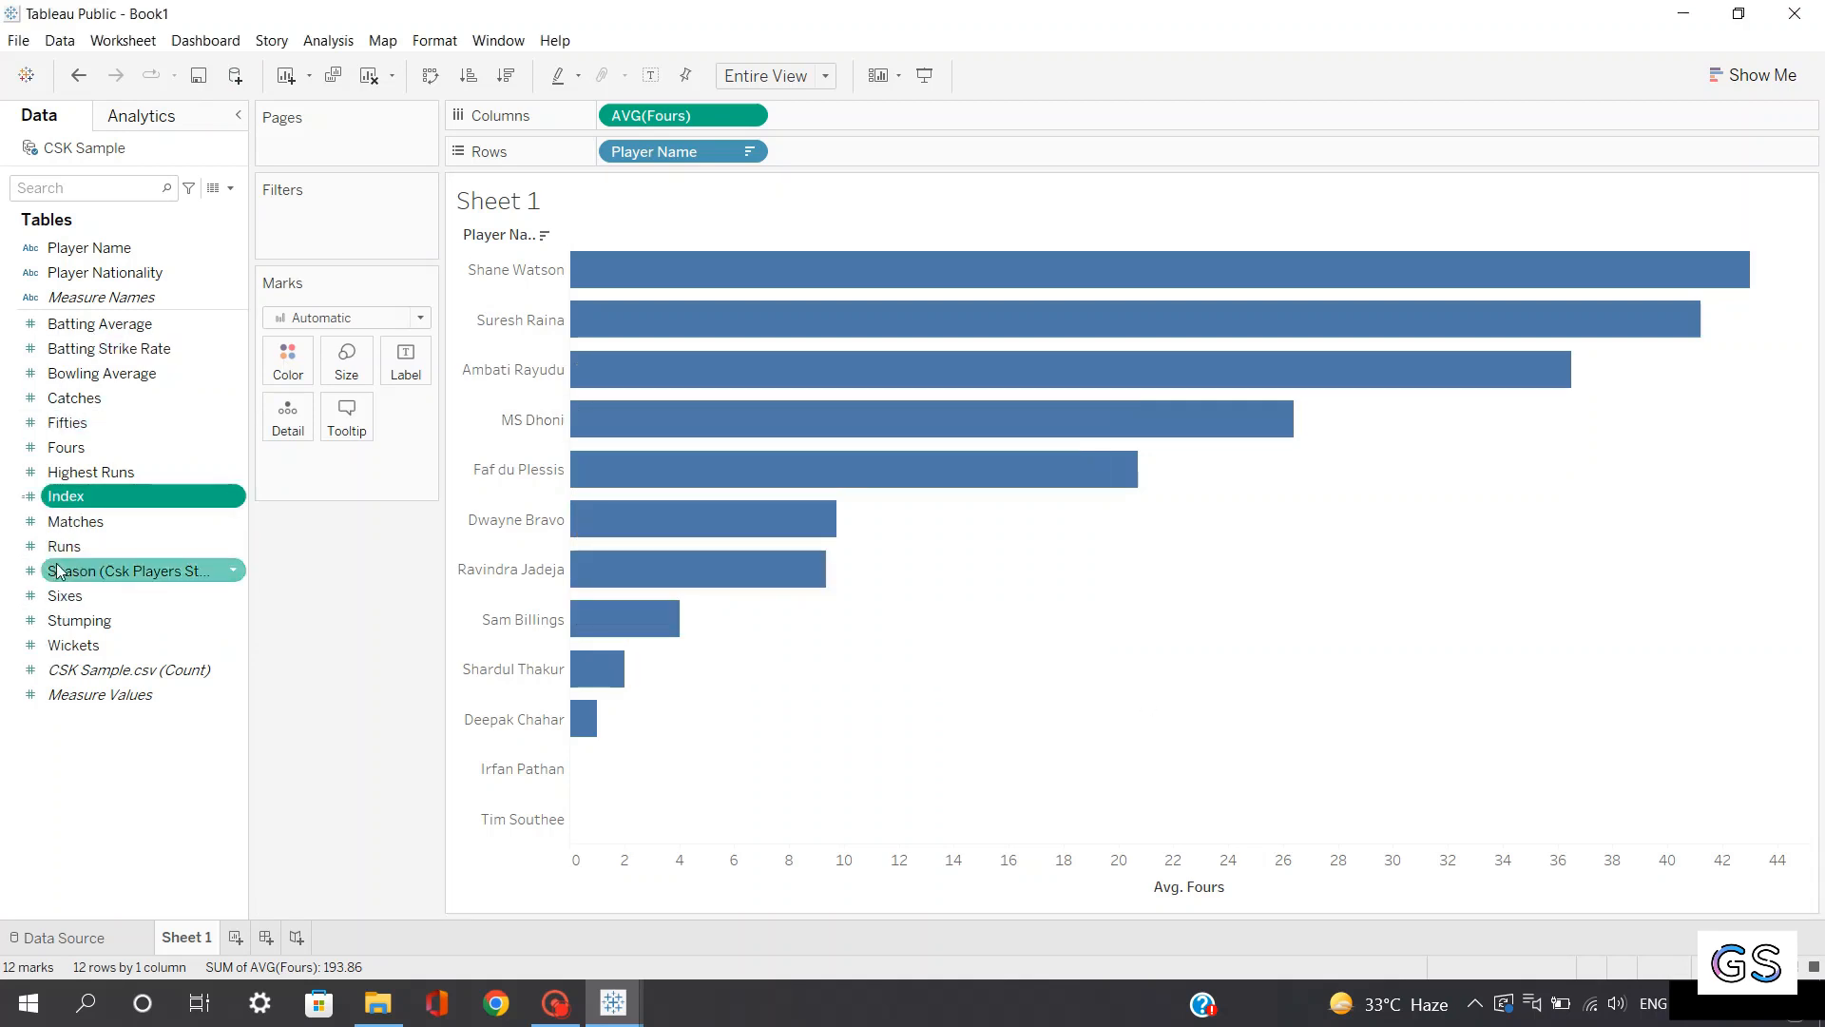
Filter the chart by the Index field and apply a range of values from 1 to 10
{"action": "mouse_move", "coordinate": [71, 505]}
{"action": "left_mouse_down"}
{"action": "mouse_move", "coordinate": [135, 481]}
{"action": "mouse_move", "coordinate": [326, 244]}
{"action": "mouse_move", "coordinate": [305, 208]}
{"action": "mouse_move", "coordinate": [285, 249]}
{"action": "left_mouse_up"}
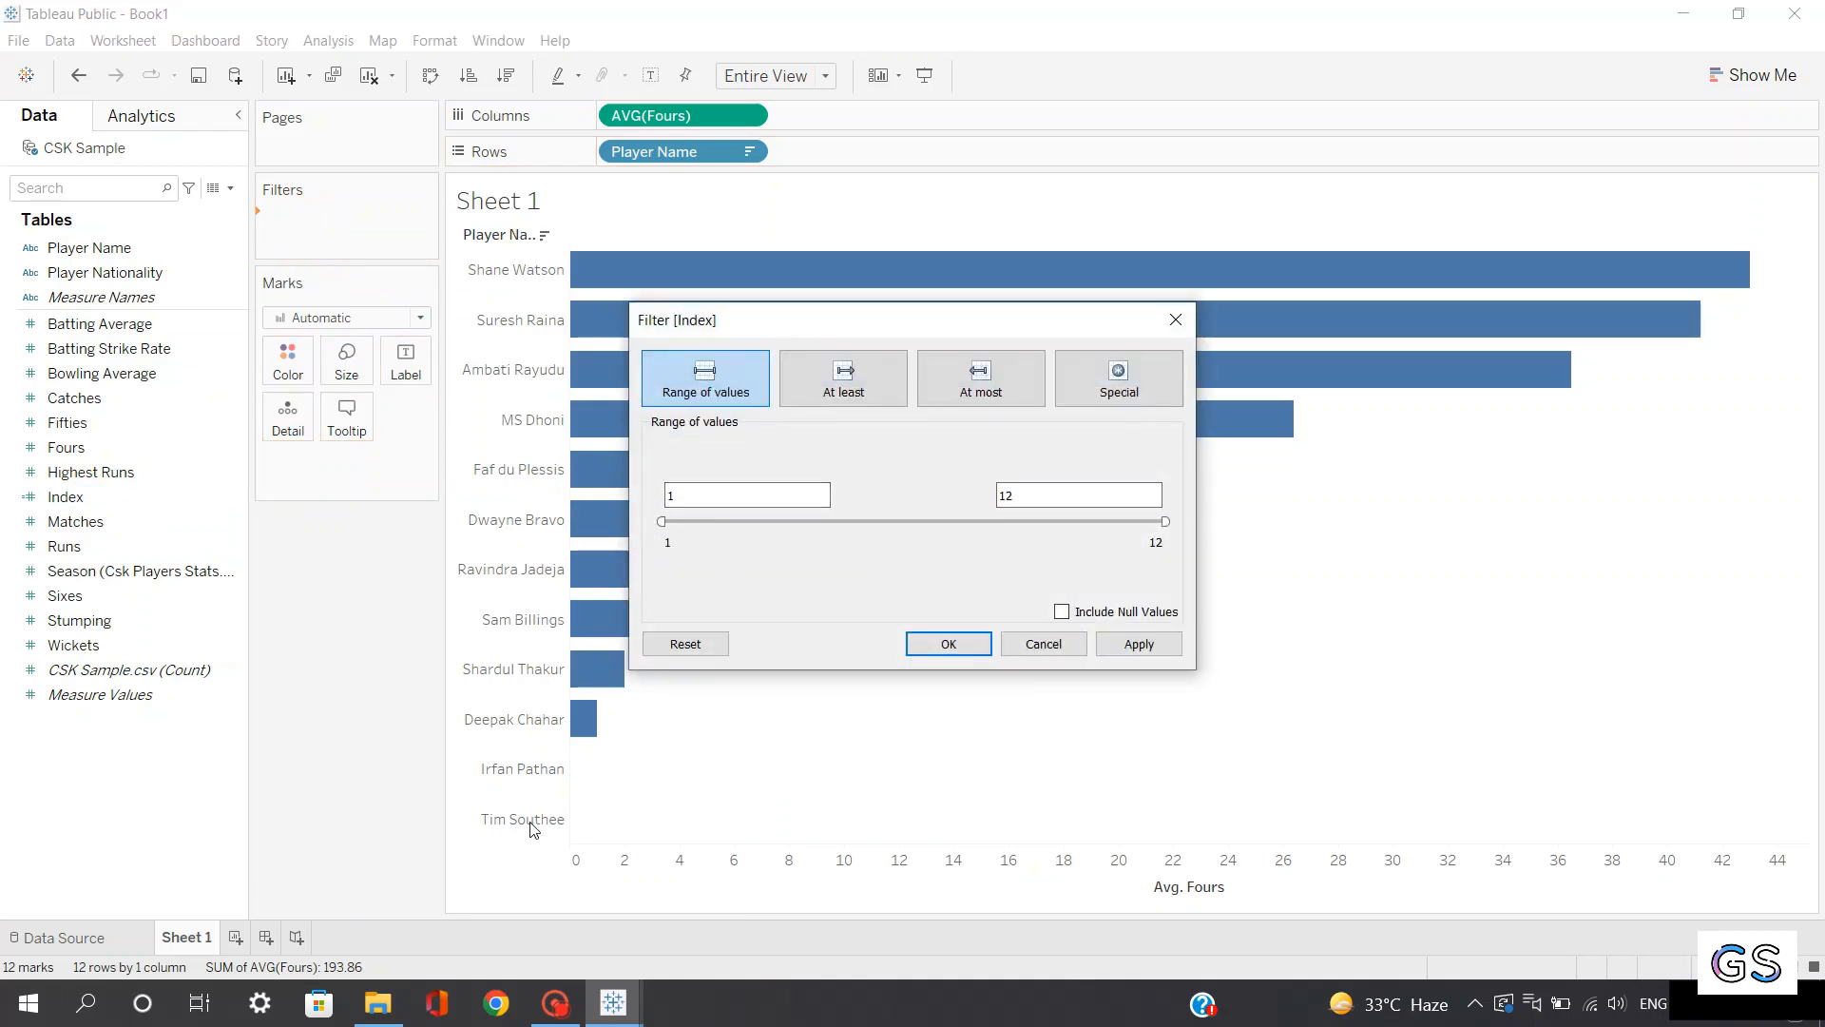
{"action": "double_click", "coordinate": [1015, 489]}
{"action": "key", "text": "BackSpace"}
{"action": "left_click", "coordinate": [1162, 642]}
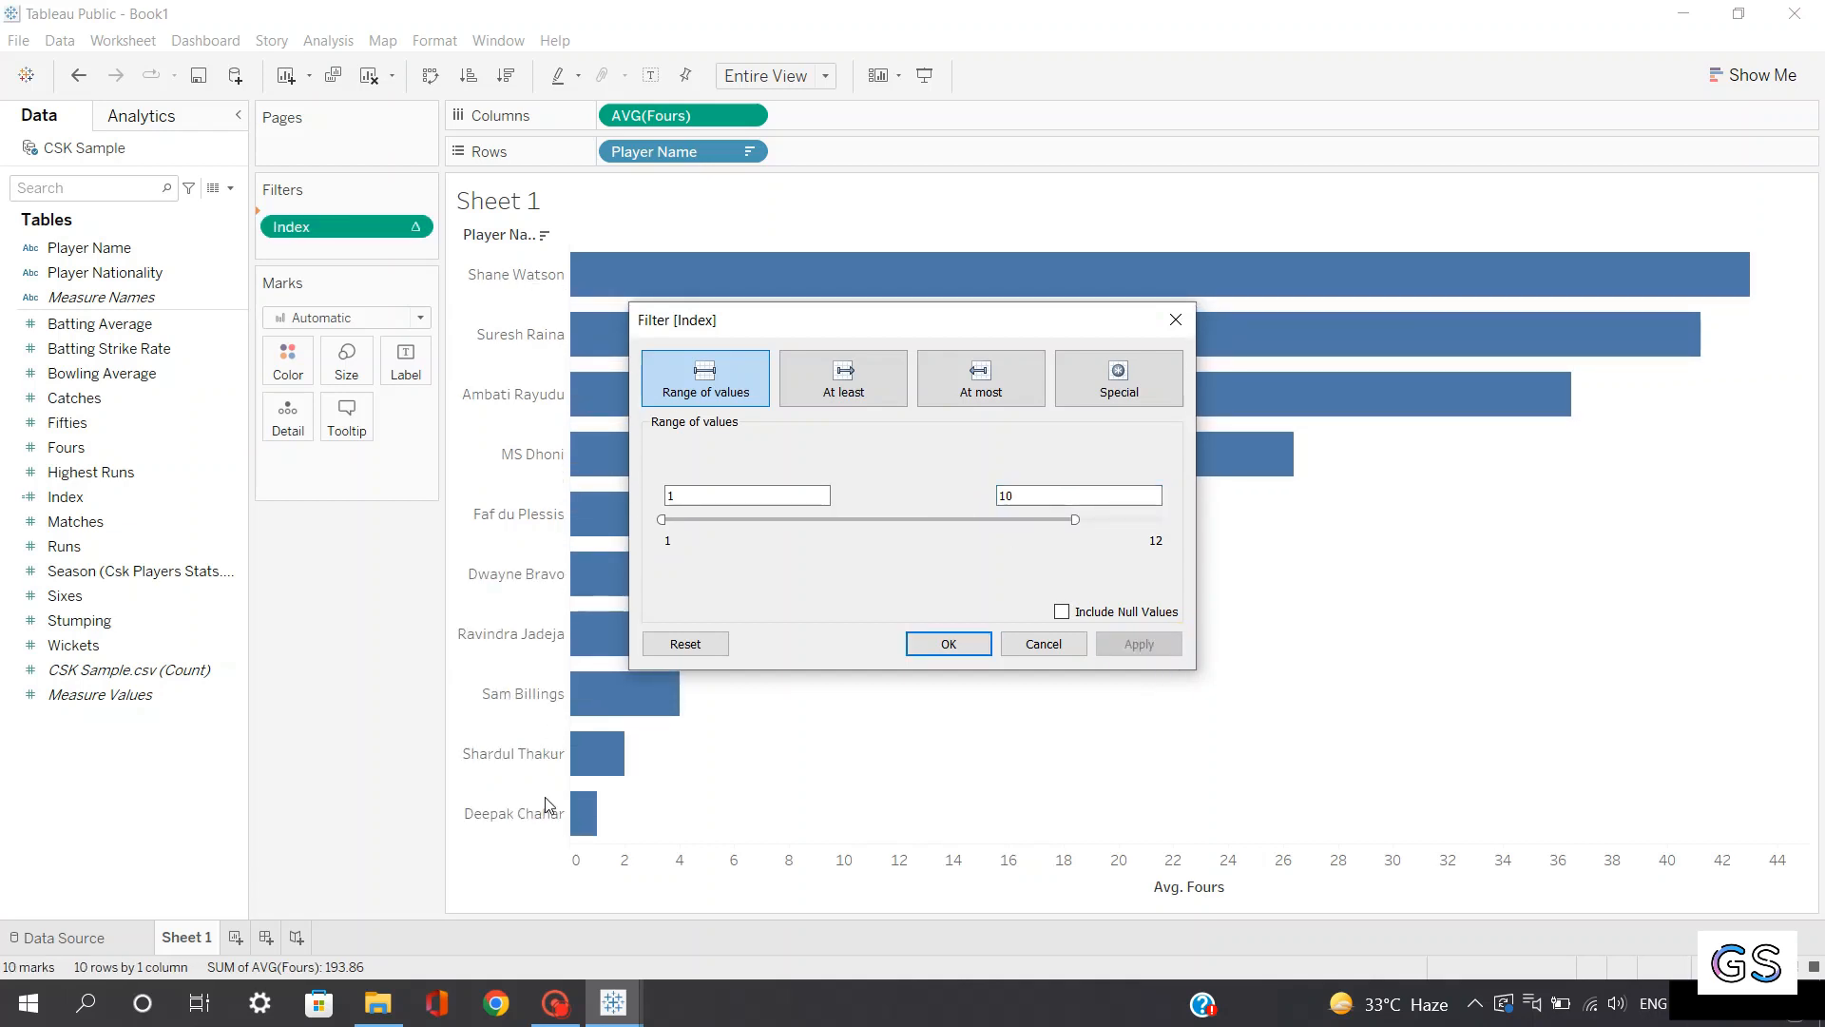
Set the upper limit of the Index filter's range to 5, then apply and accept the filter
{"action": "double_click", "coordinate": [1008, 495]}
{"action": "key", "text": "BackSpace"}
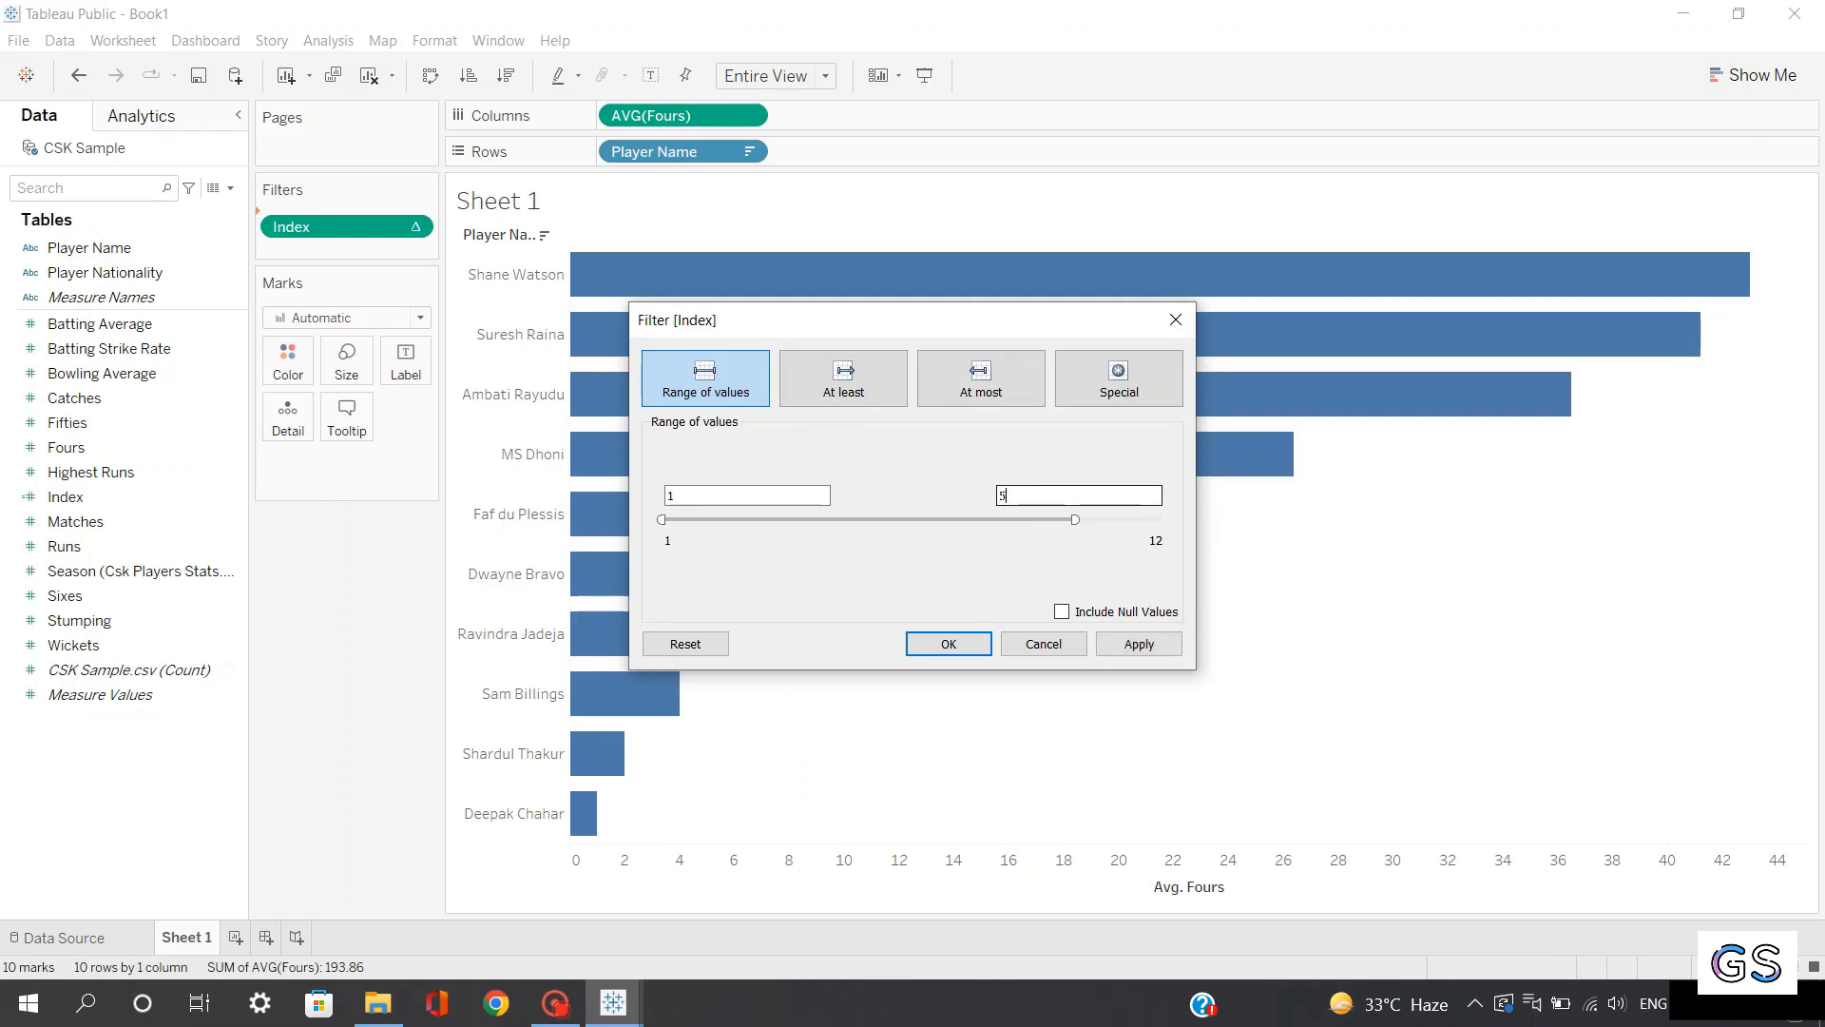
{"action": "type", "text": "5"}
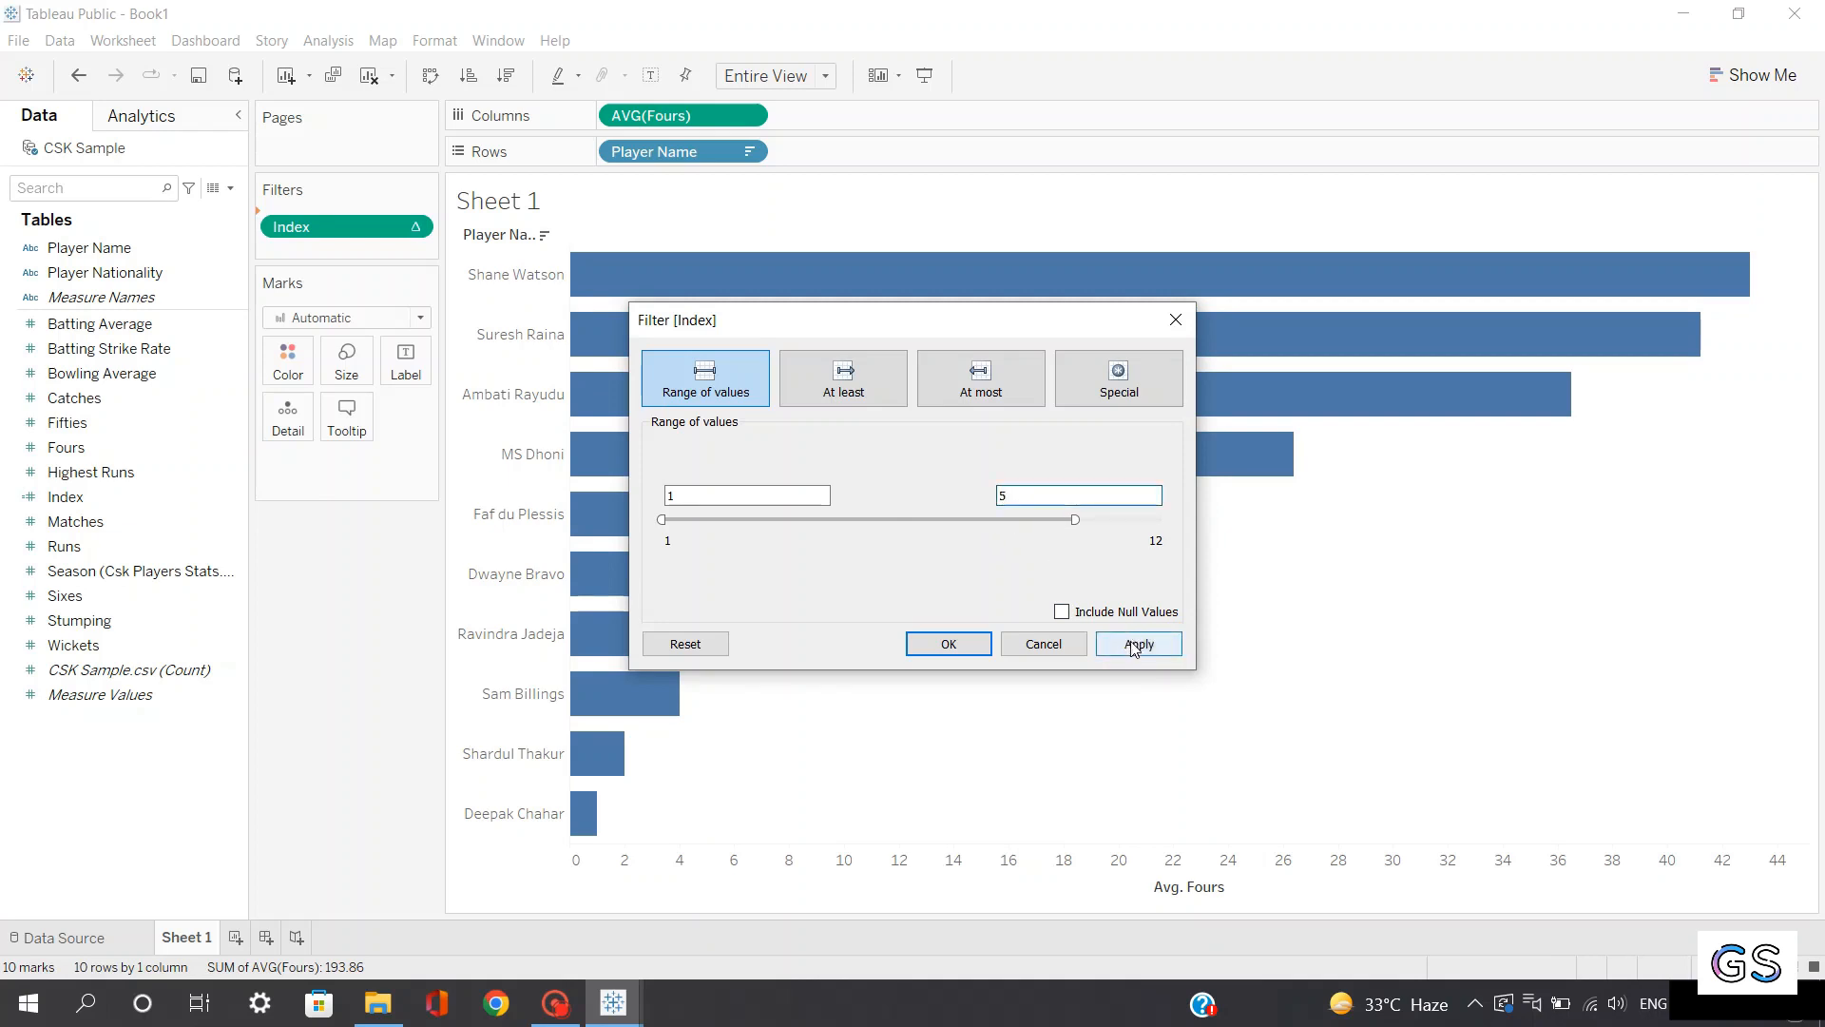
{"action": "left_click", "coordinate": [1139, 644]}
{"action": "left_click", "coordinate": [949, 643]}
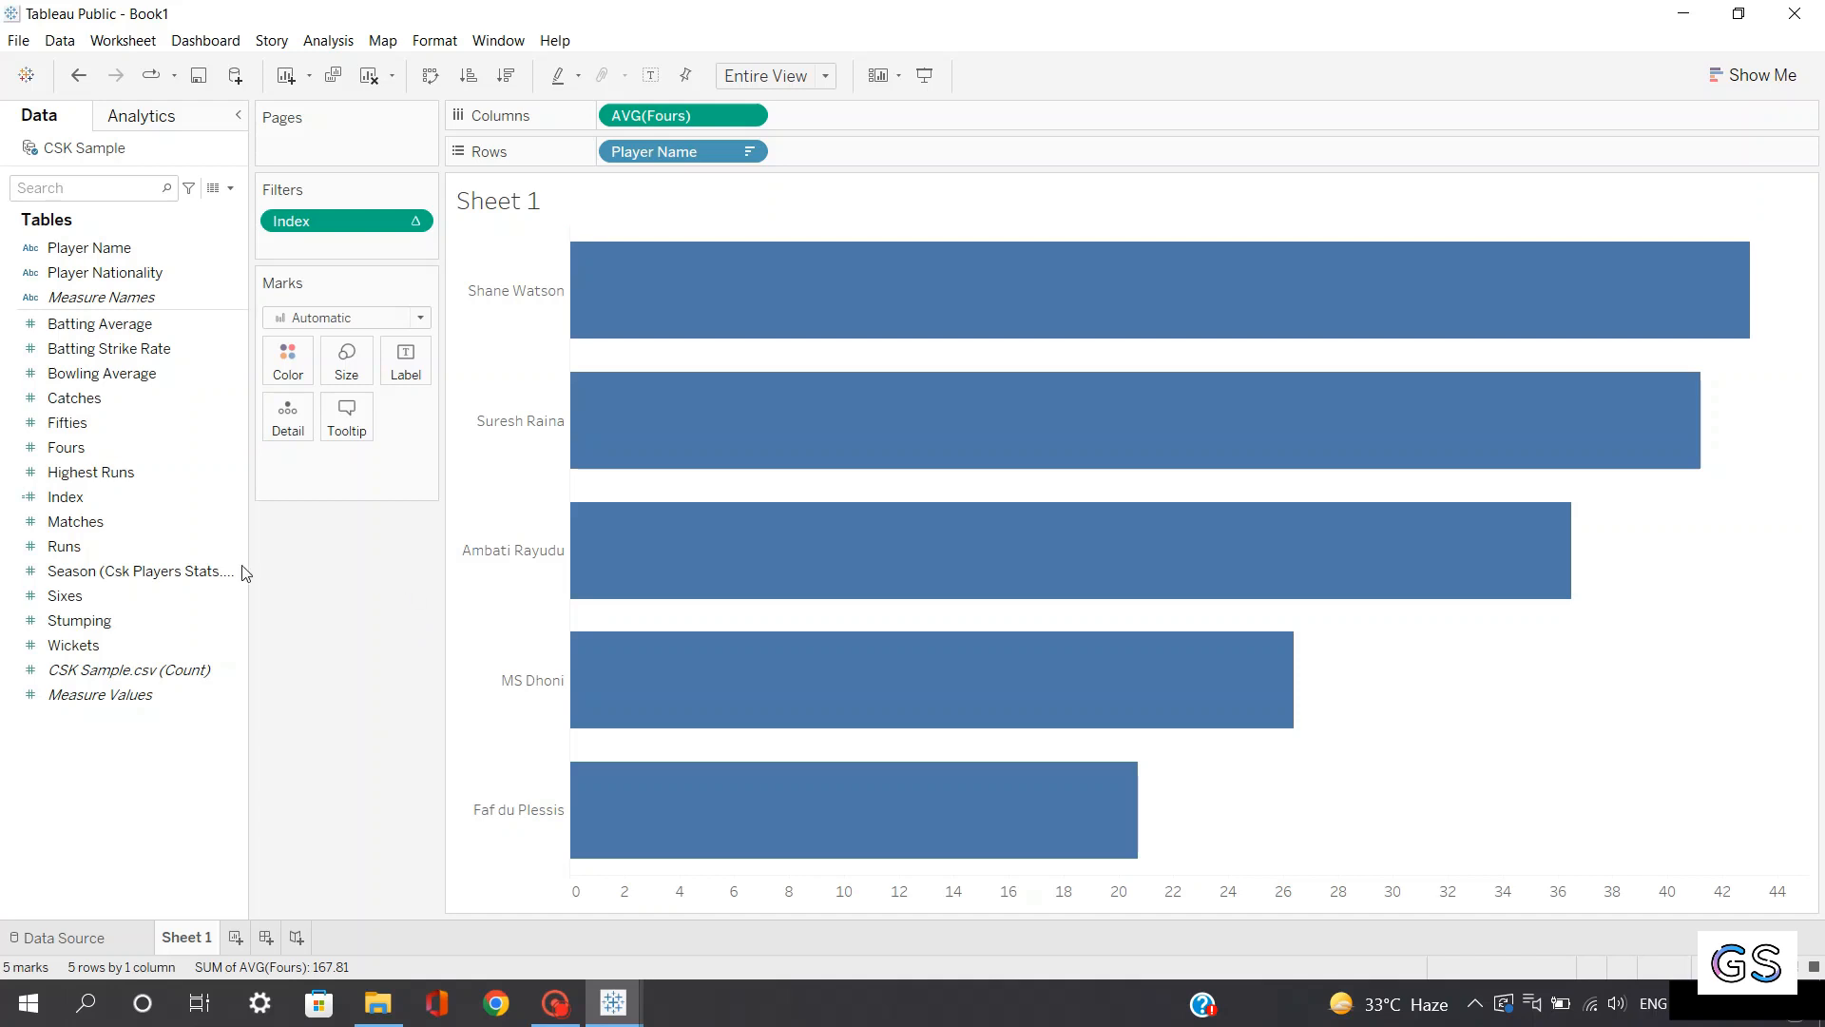
{"action": "left_click", "coordinate": [178, 557]}
{"action": "left_click", "coordinate": [244, 939]}
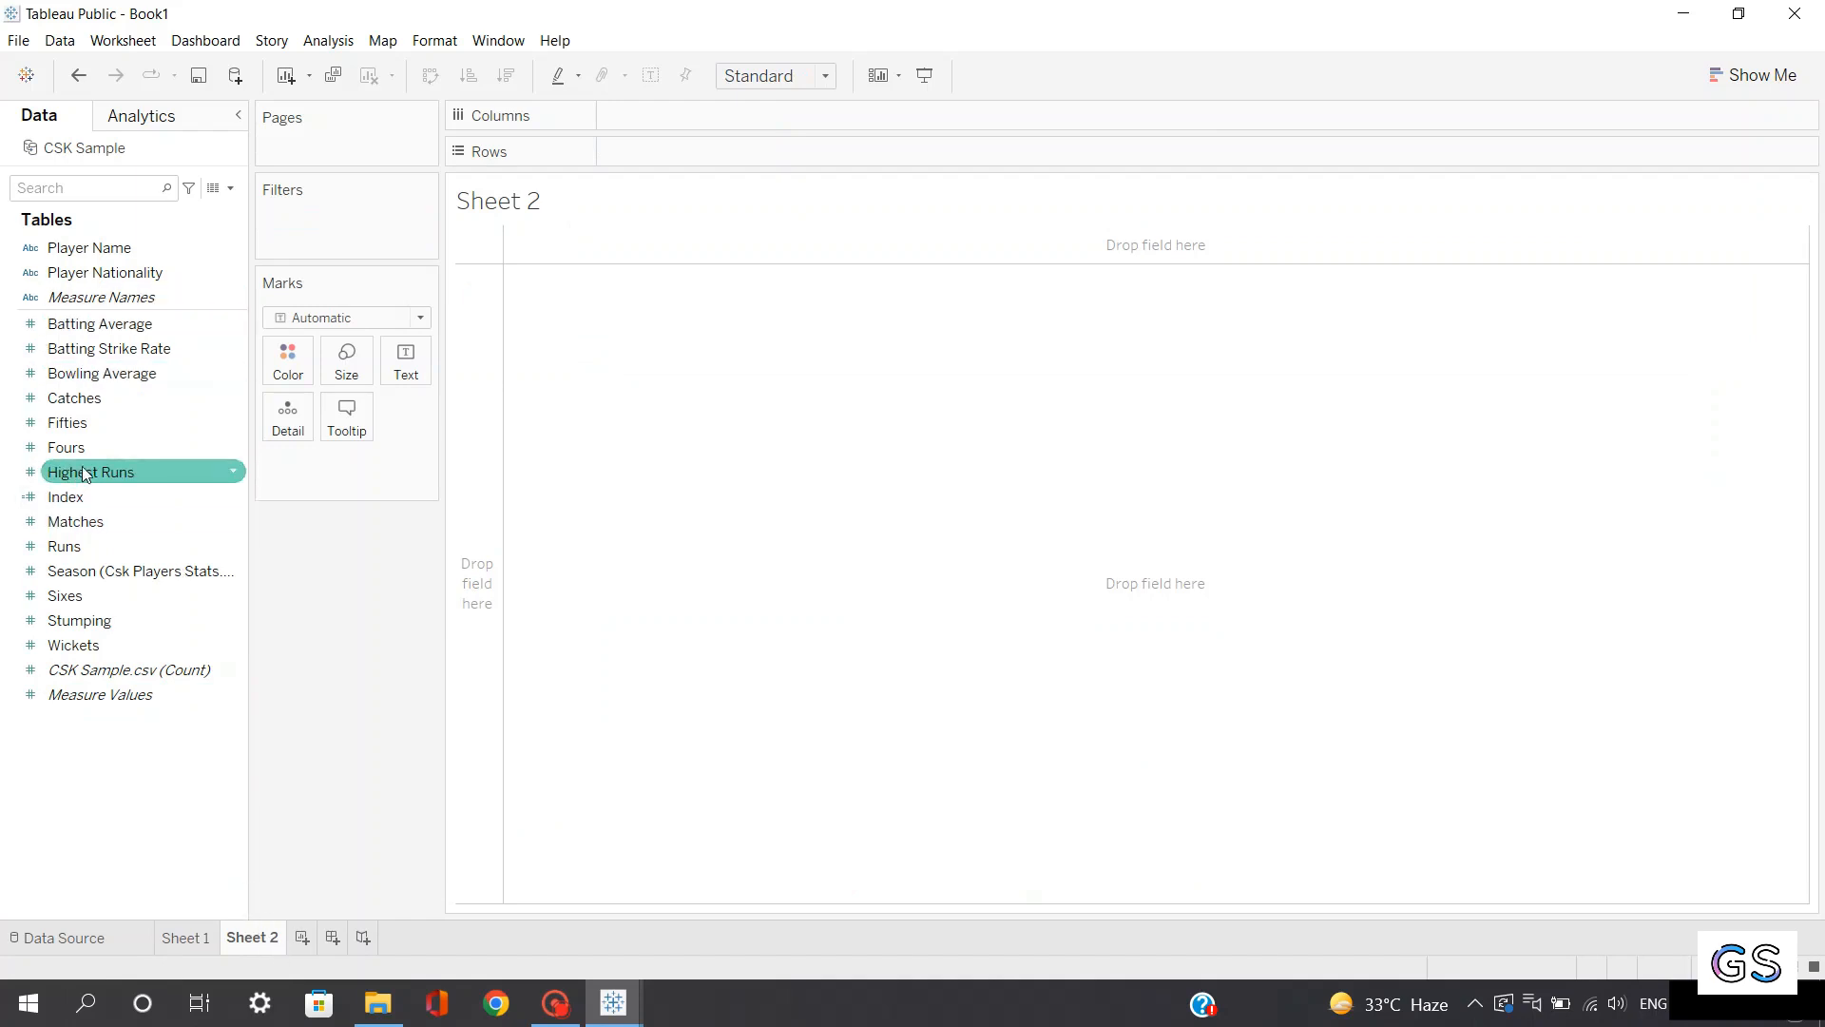
{"action": "left_click", "coordinate": [304, 939]}
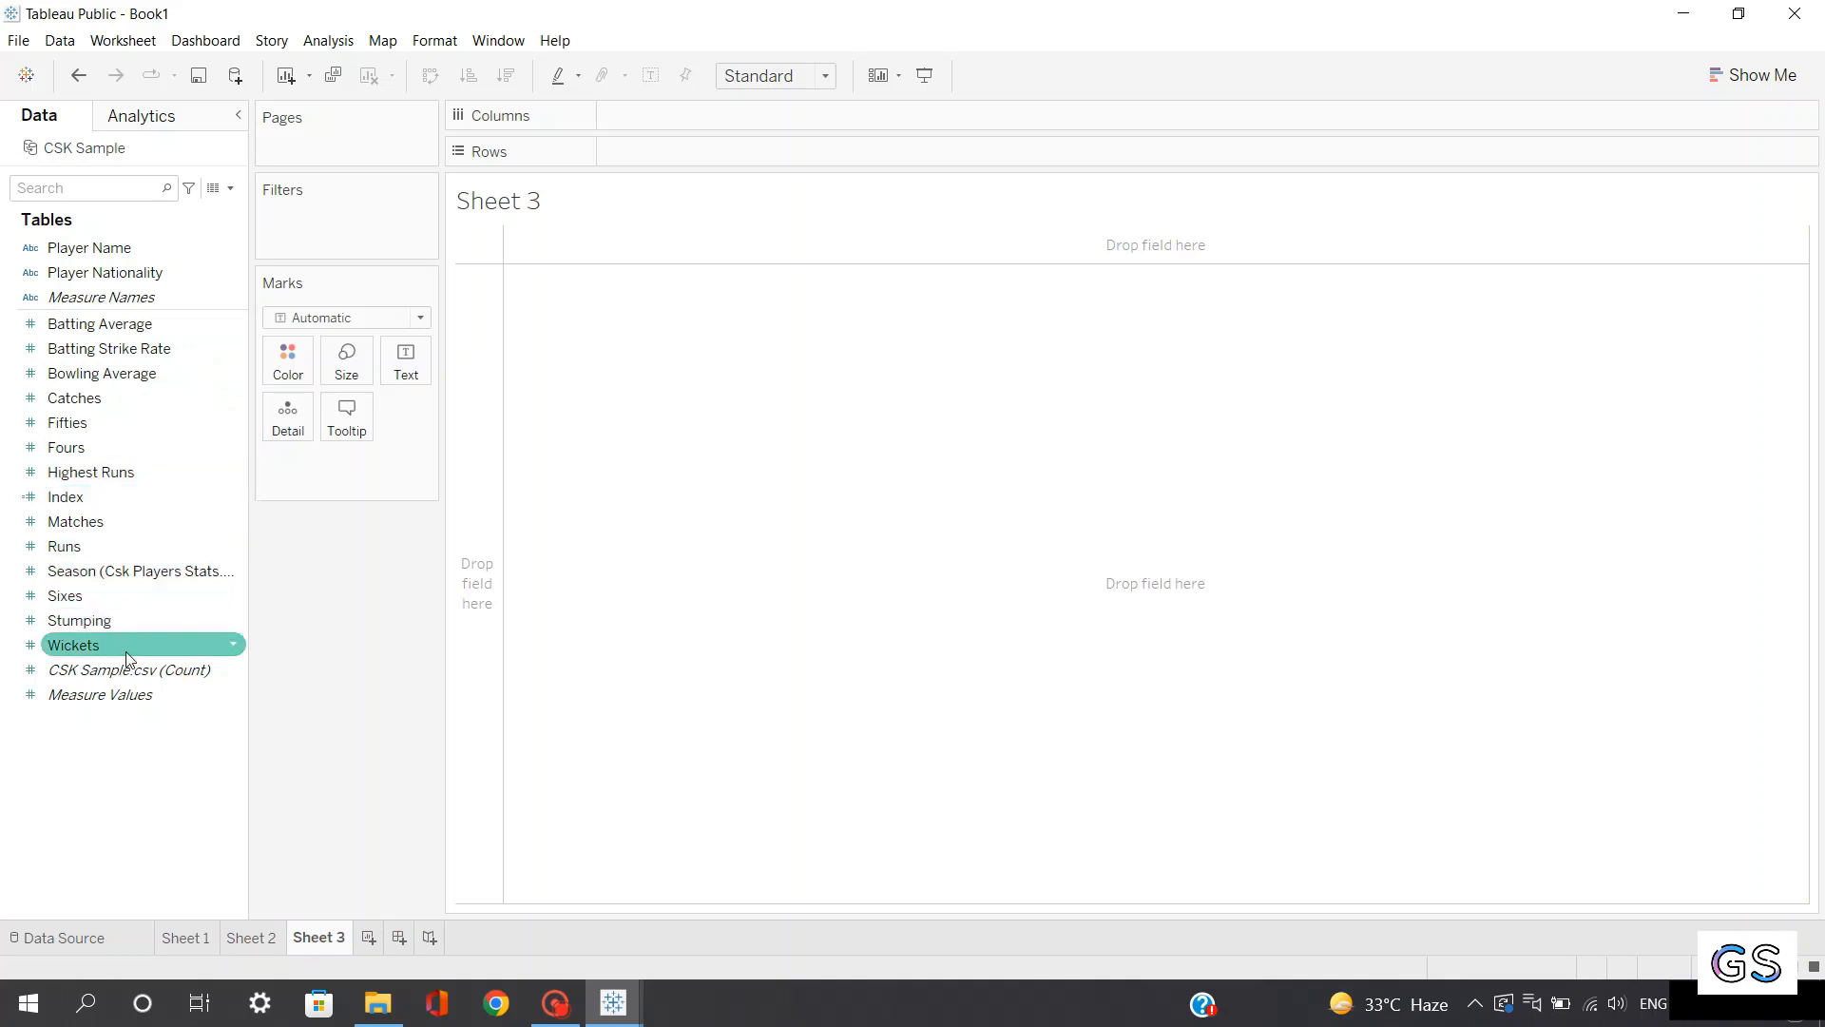
{"action": "right_click", "coordinate": [251, 937]}
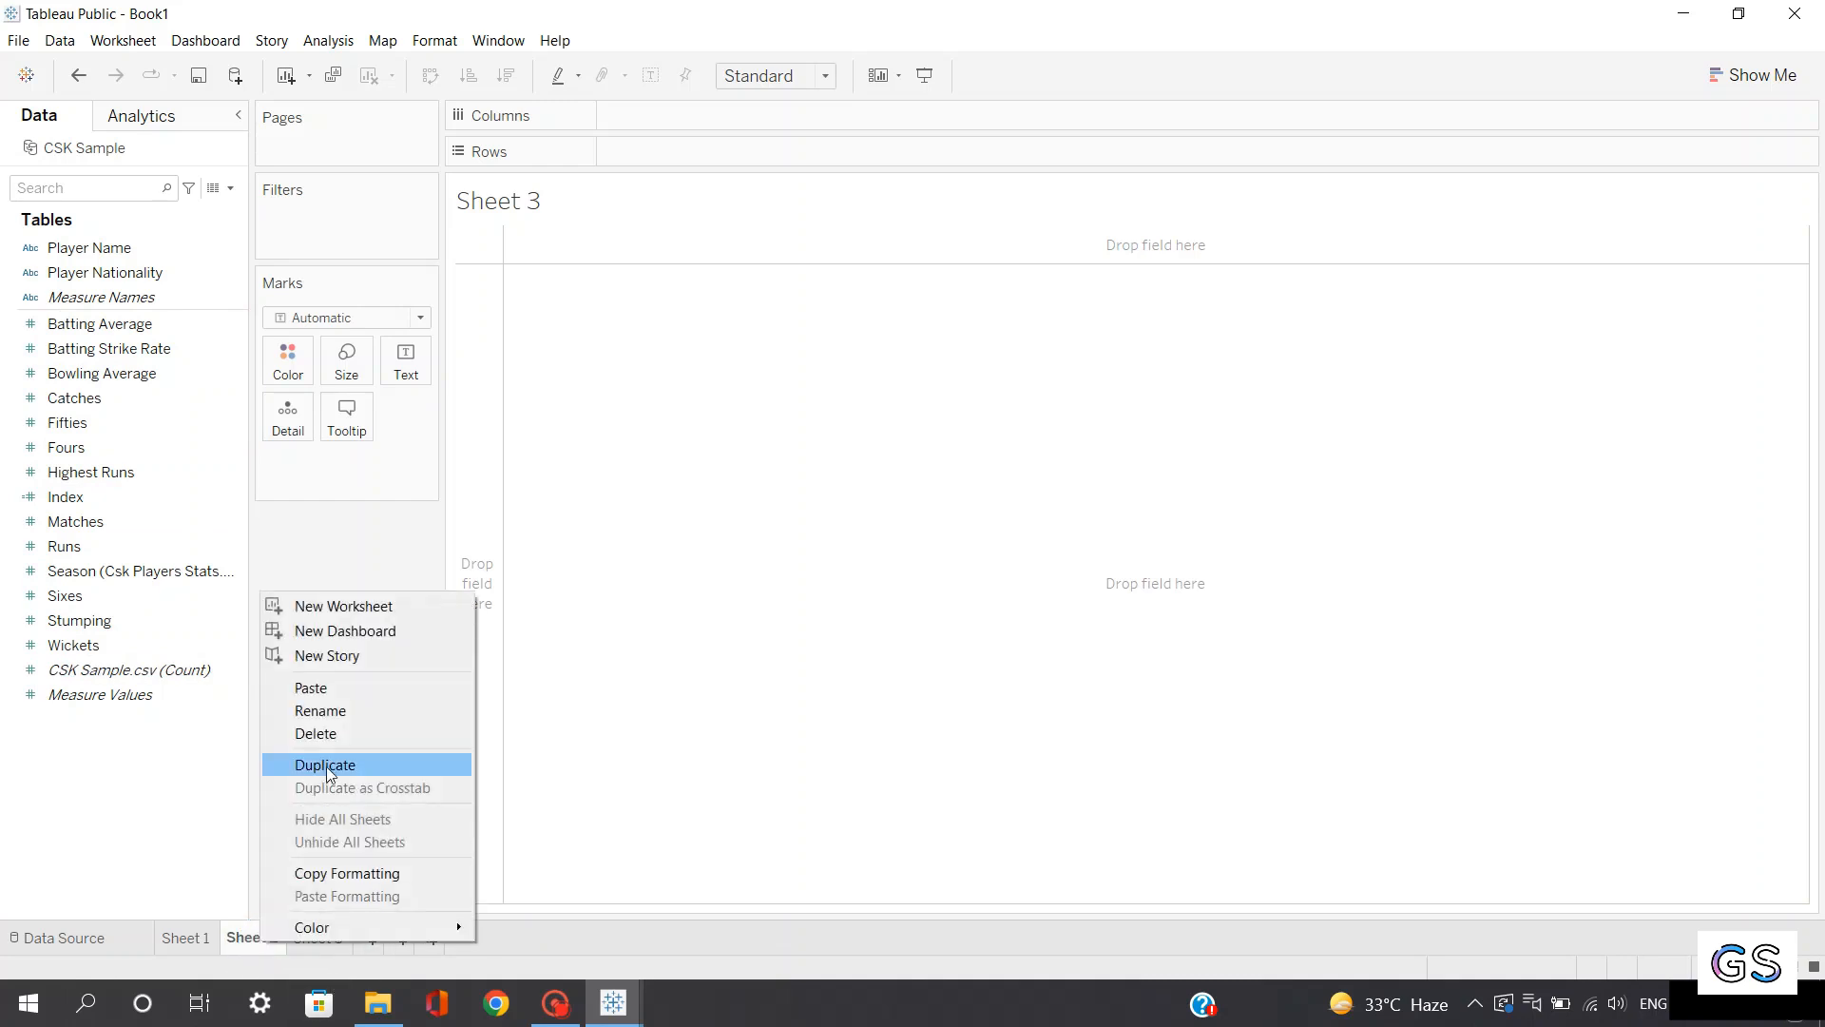
{"action": "left_click", "coordinate": [340, 734]}
{"action": "right_click", "coordinate": [253, 941]}
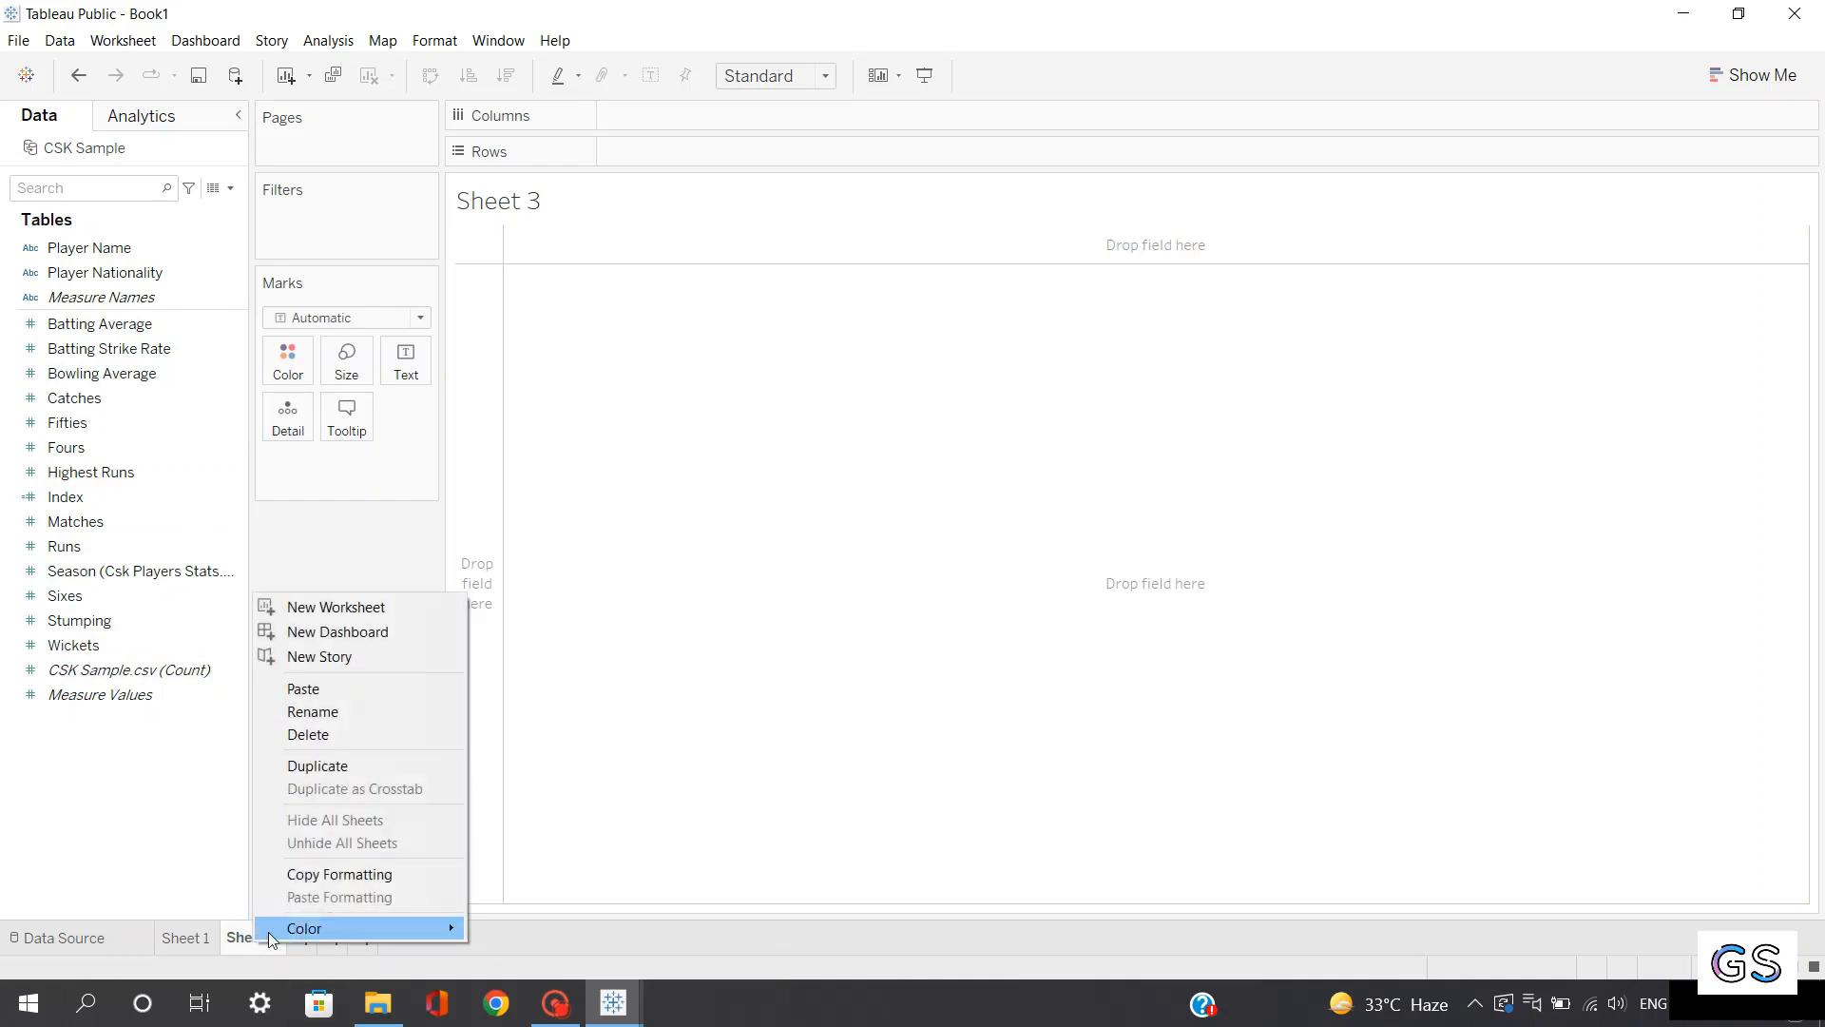
{"action": "left_click", "coordinate": [323, 737]}
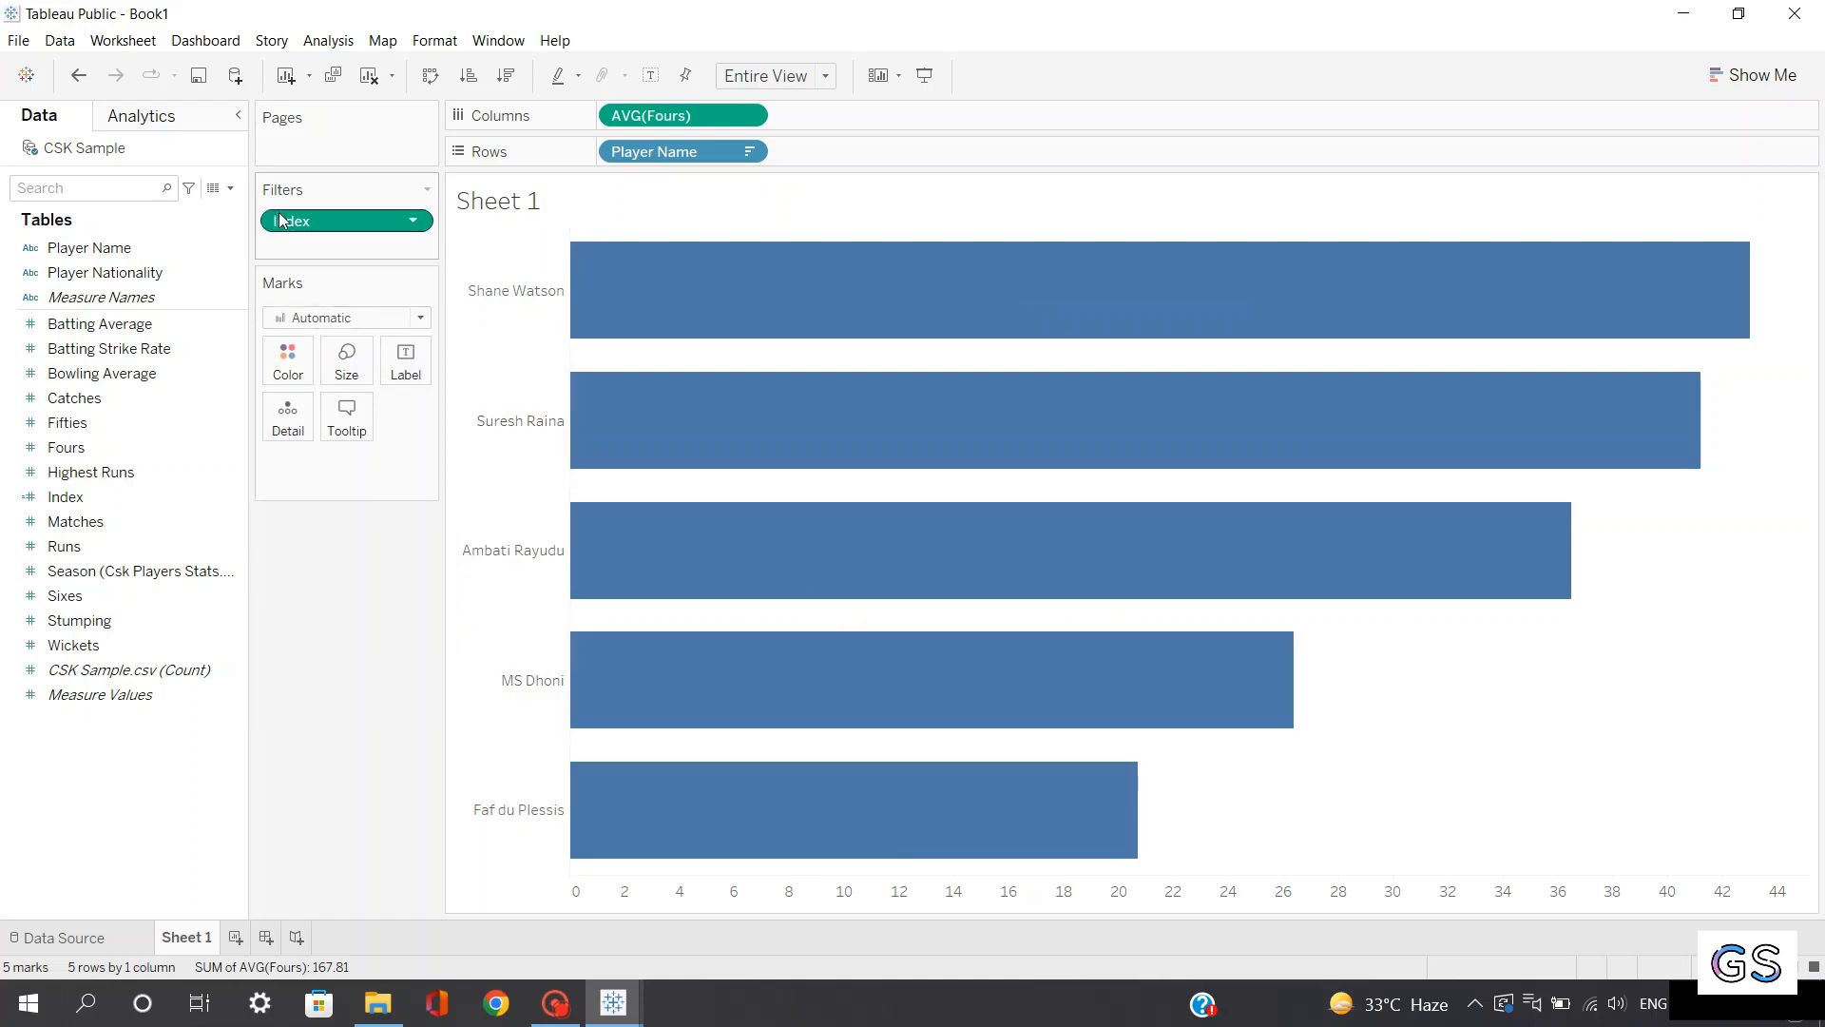
Start a new parameter named Statistics with the String data type and a List of allowable values
{"action": "left_click", "coordinate": [230, 190]}
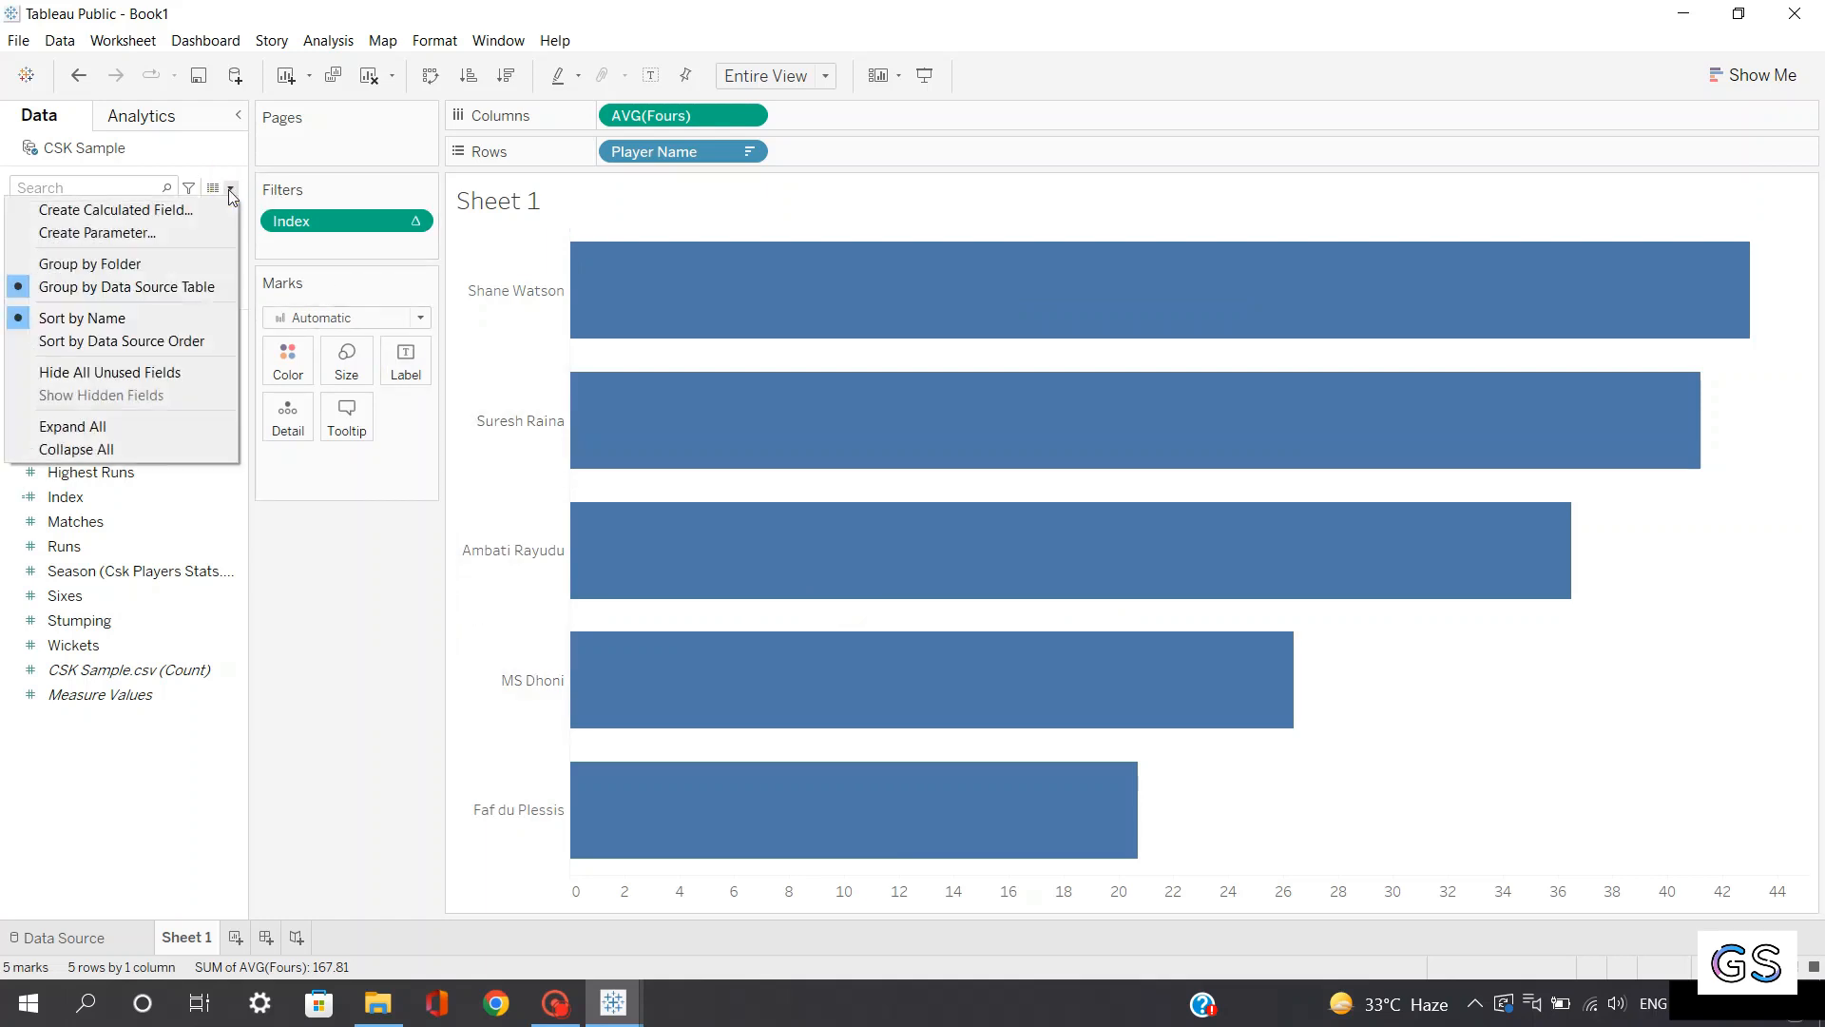
{"action": "left_click", "coordinate": [96, 235]}
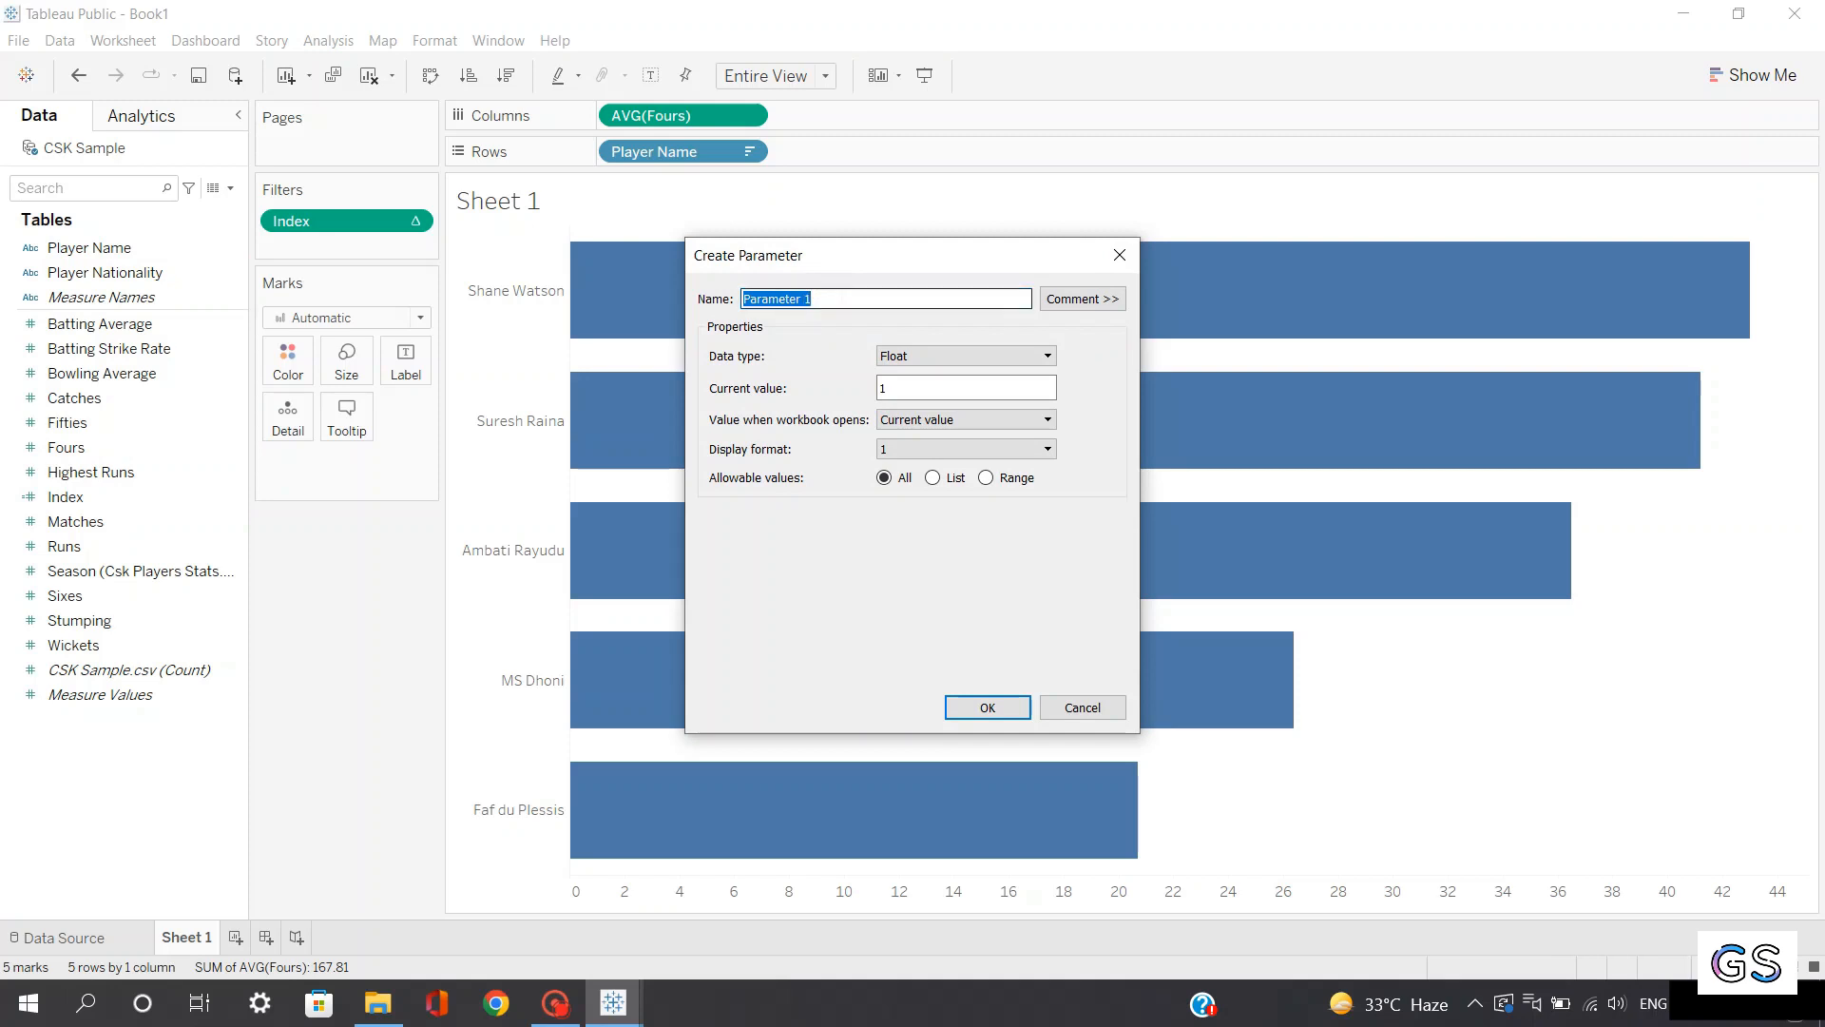
{"action": "left_click_drag", "start_coordinate": [835, 297], "coordinate": [735, 302]}
{"action": "key", "text": "BackSpace"}
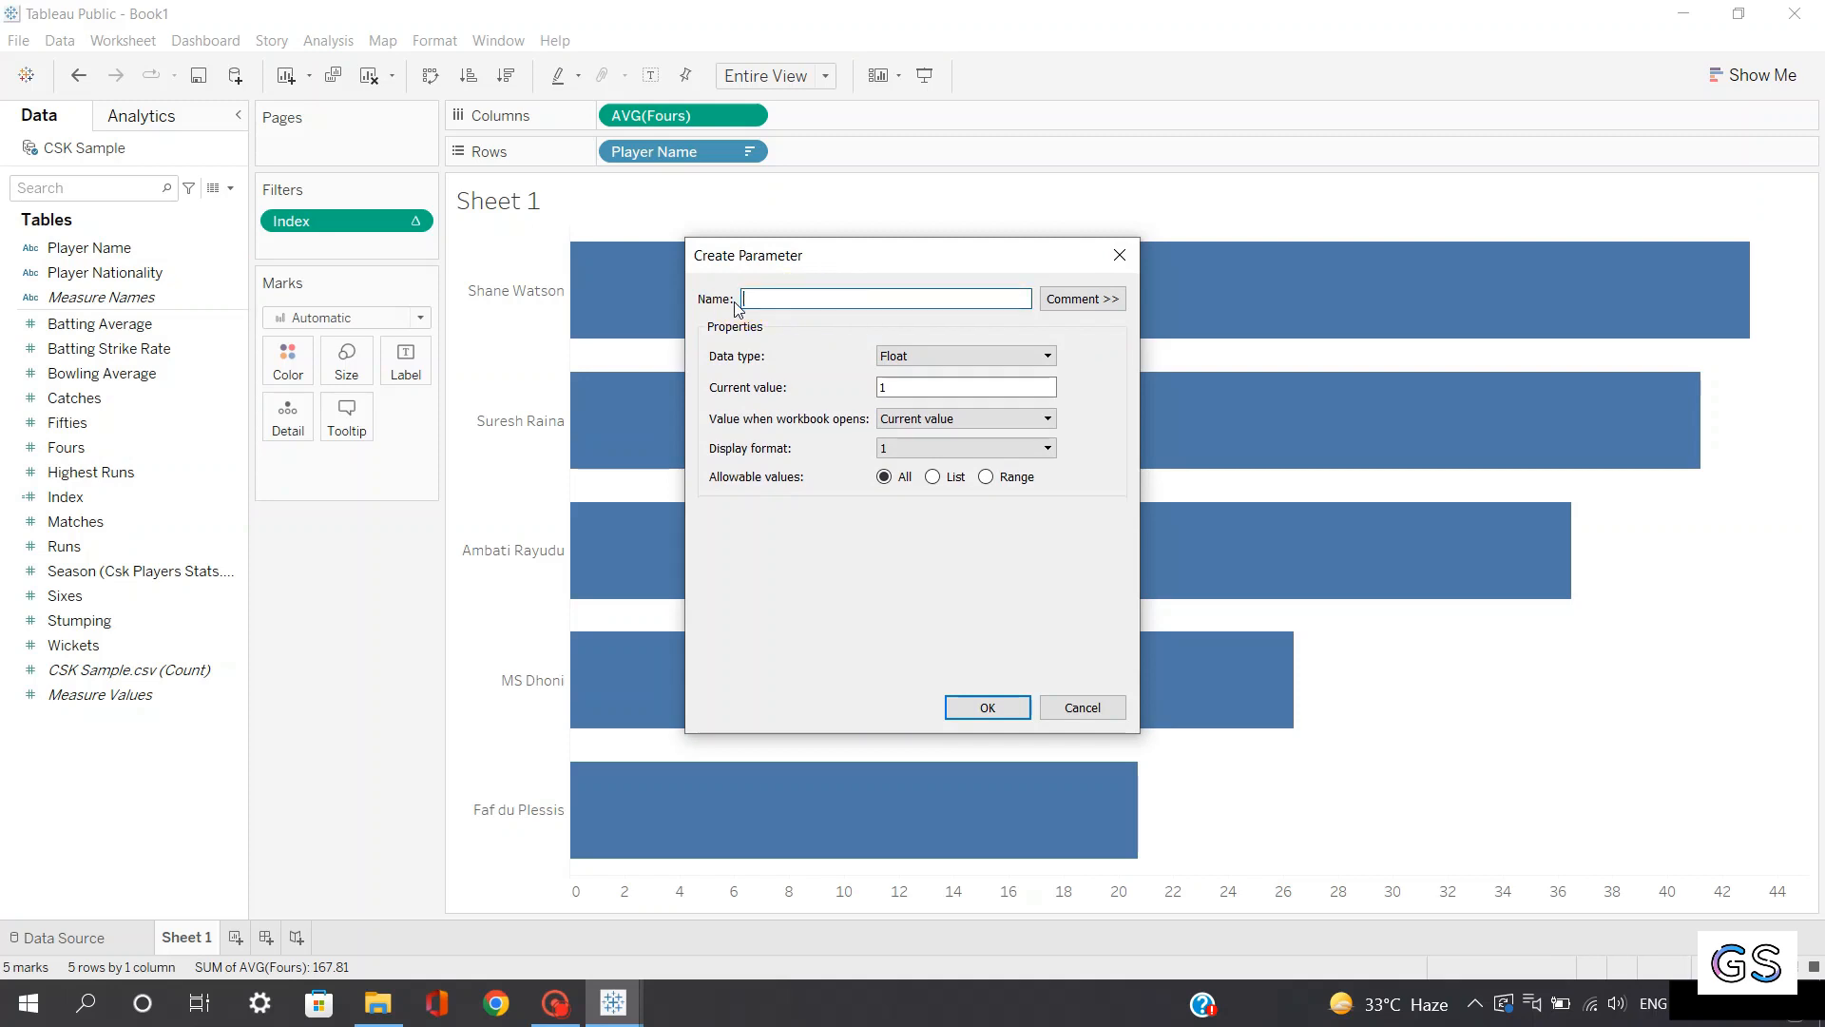
{"action": "type", "text": "Statistics"}
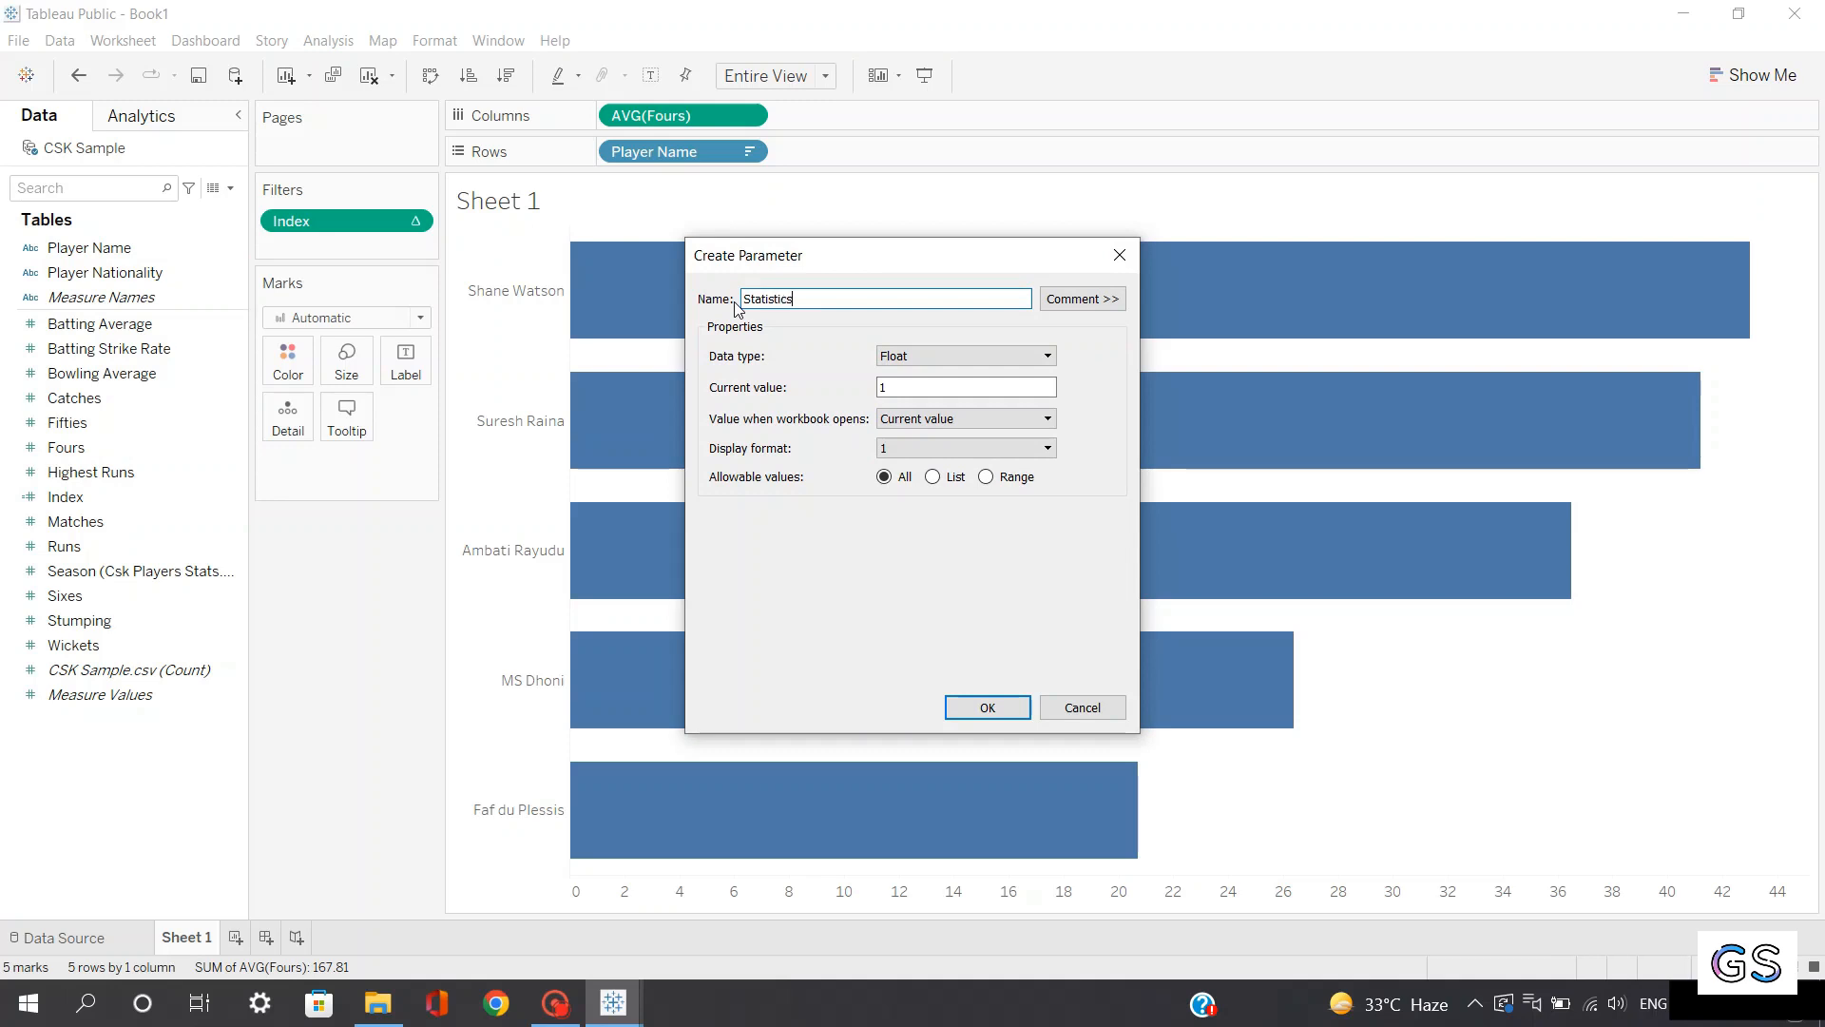
{"action": "left_click", "coordinate": [890, 360]}
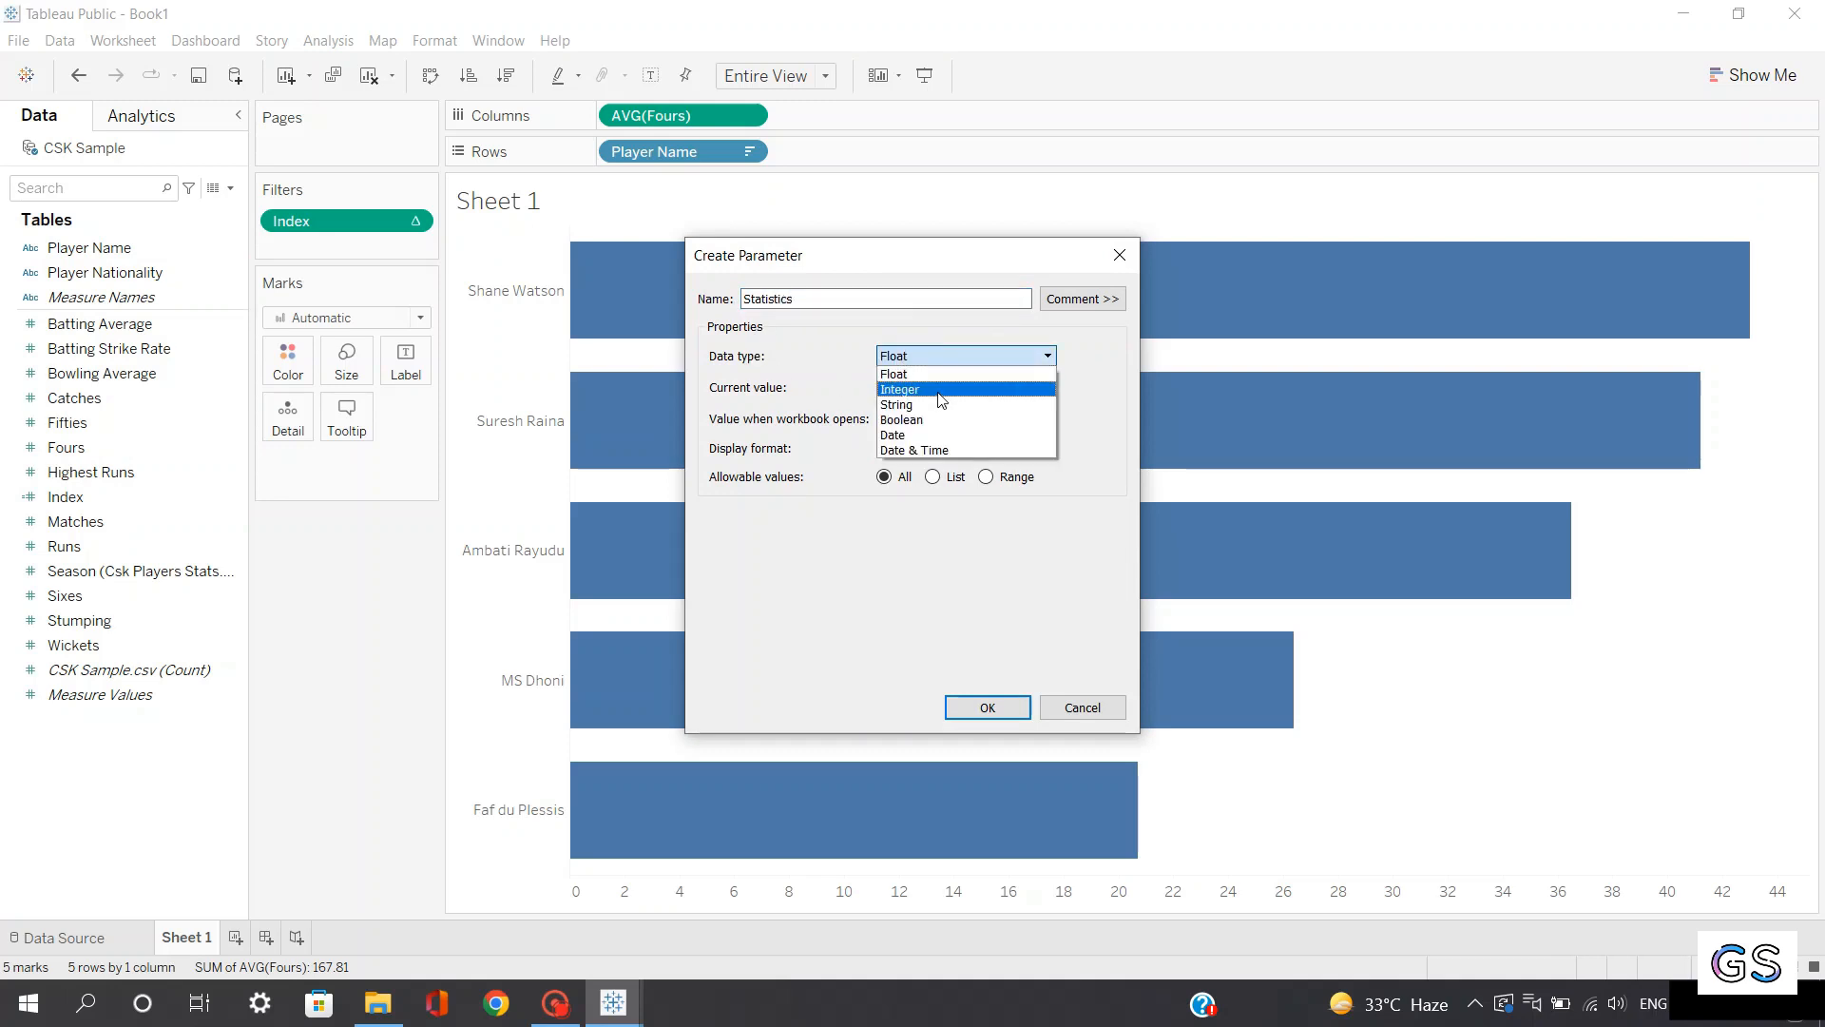
{"action": "left_click", "coordinate": [931, 404]}
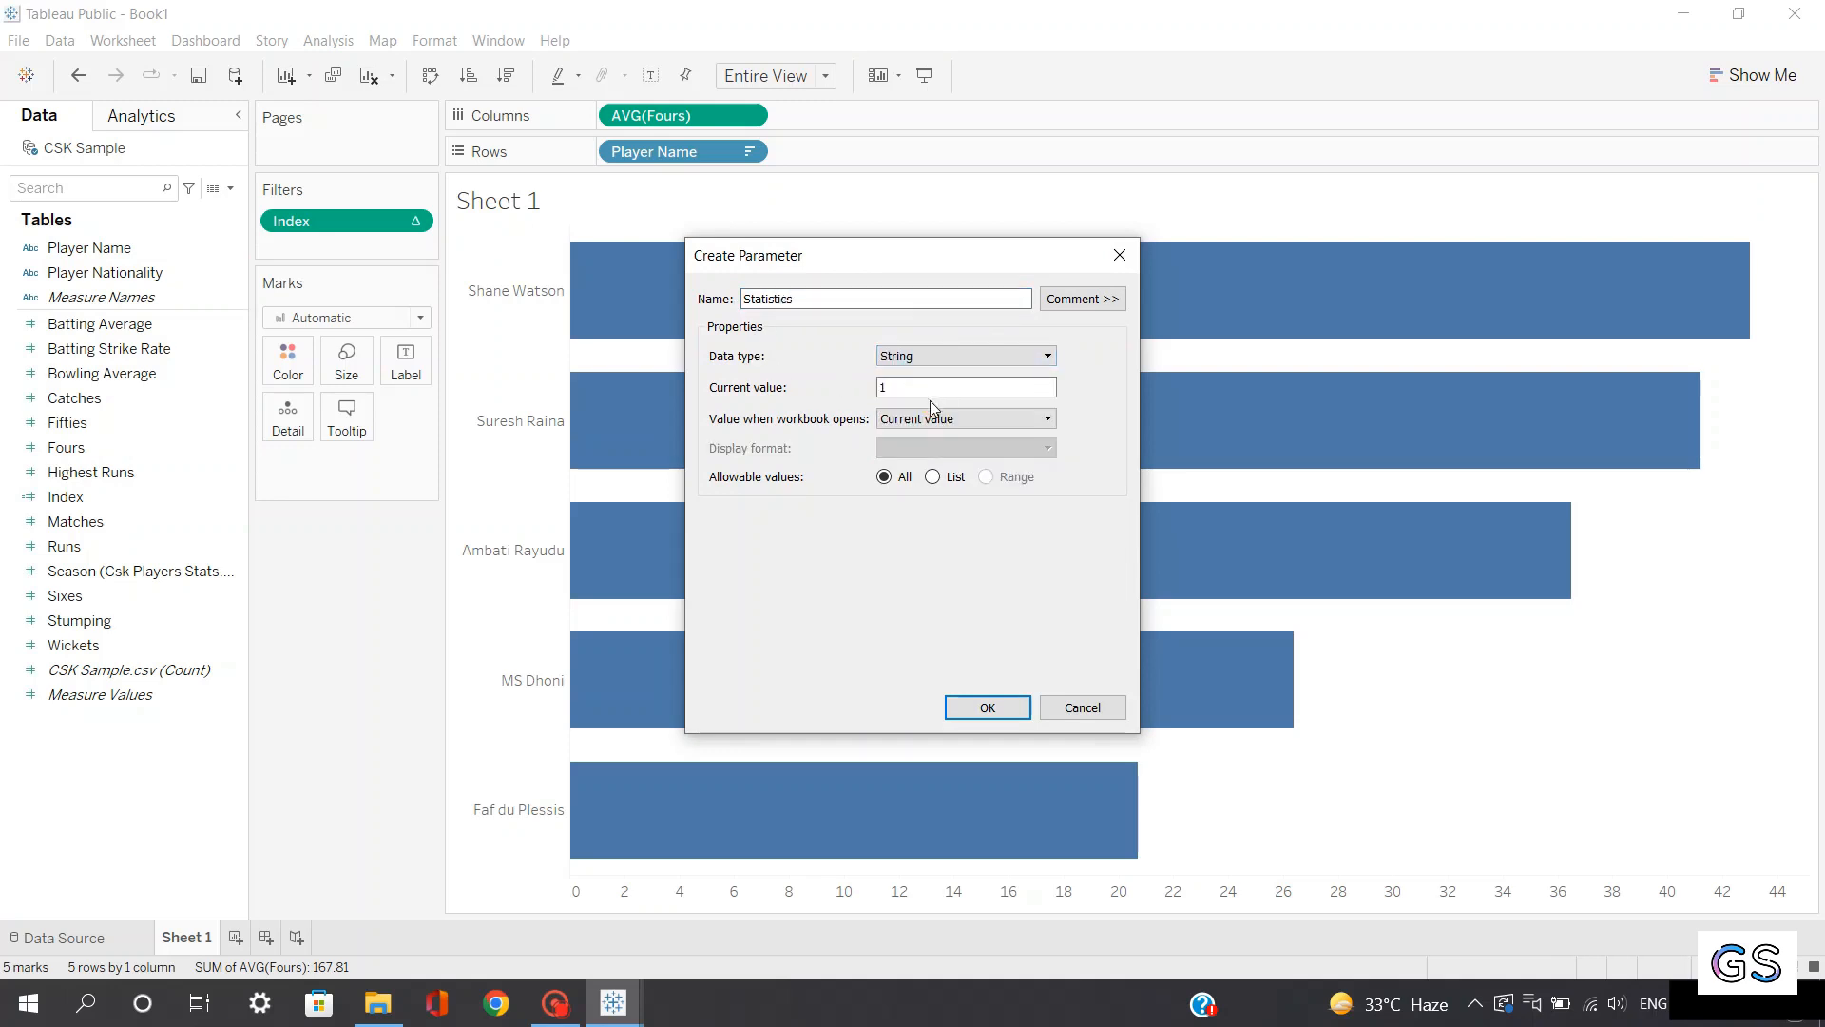
{"action": "left_click", "coordinate": [932, 478]}
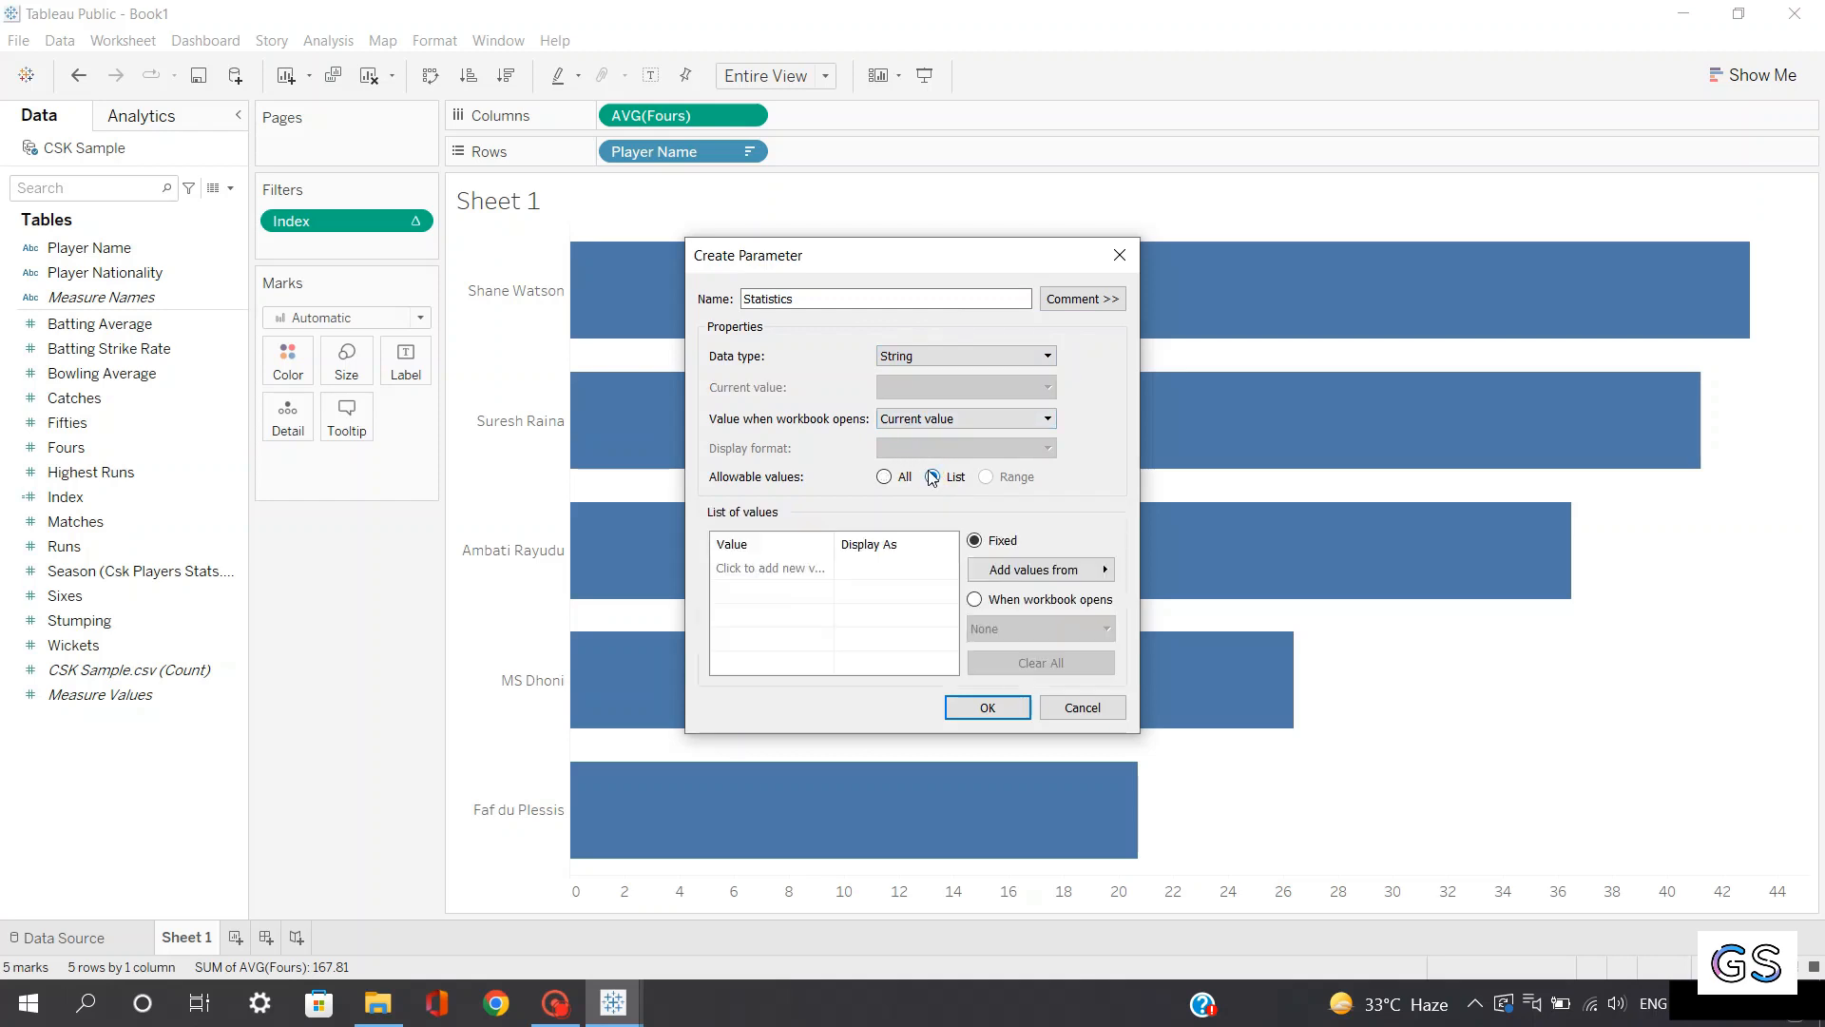
Enter Top Fours, Top Sixes, Top Runs and Top Wickets as the parameter's list values and accept the parameter
{"action": "left_click", "coordinate": [753, 570]}
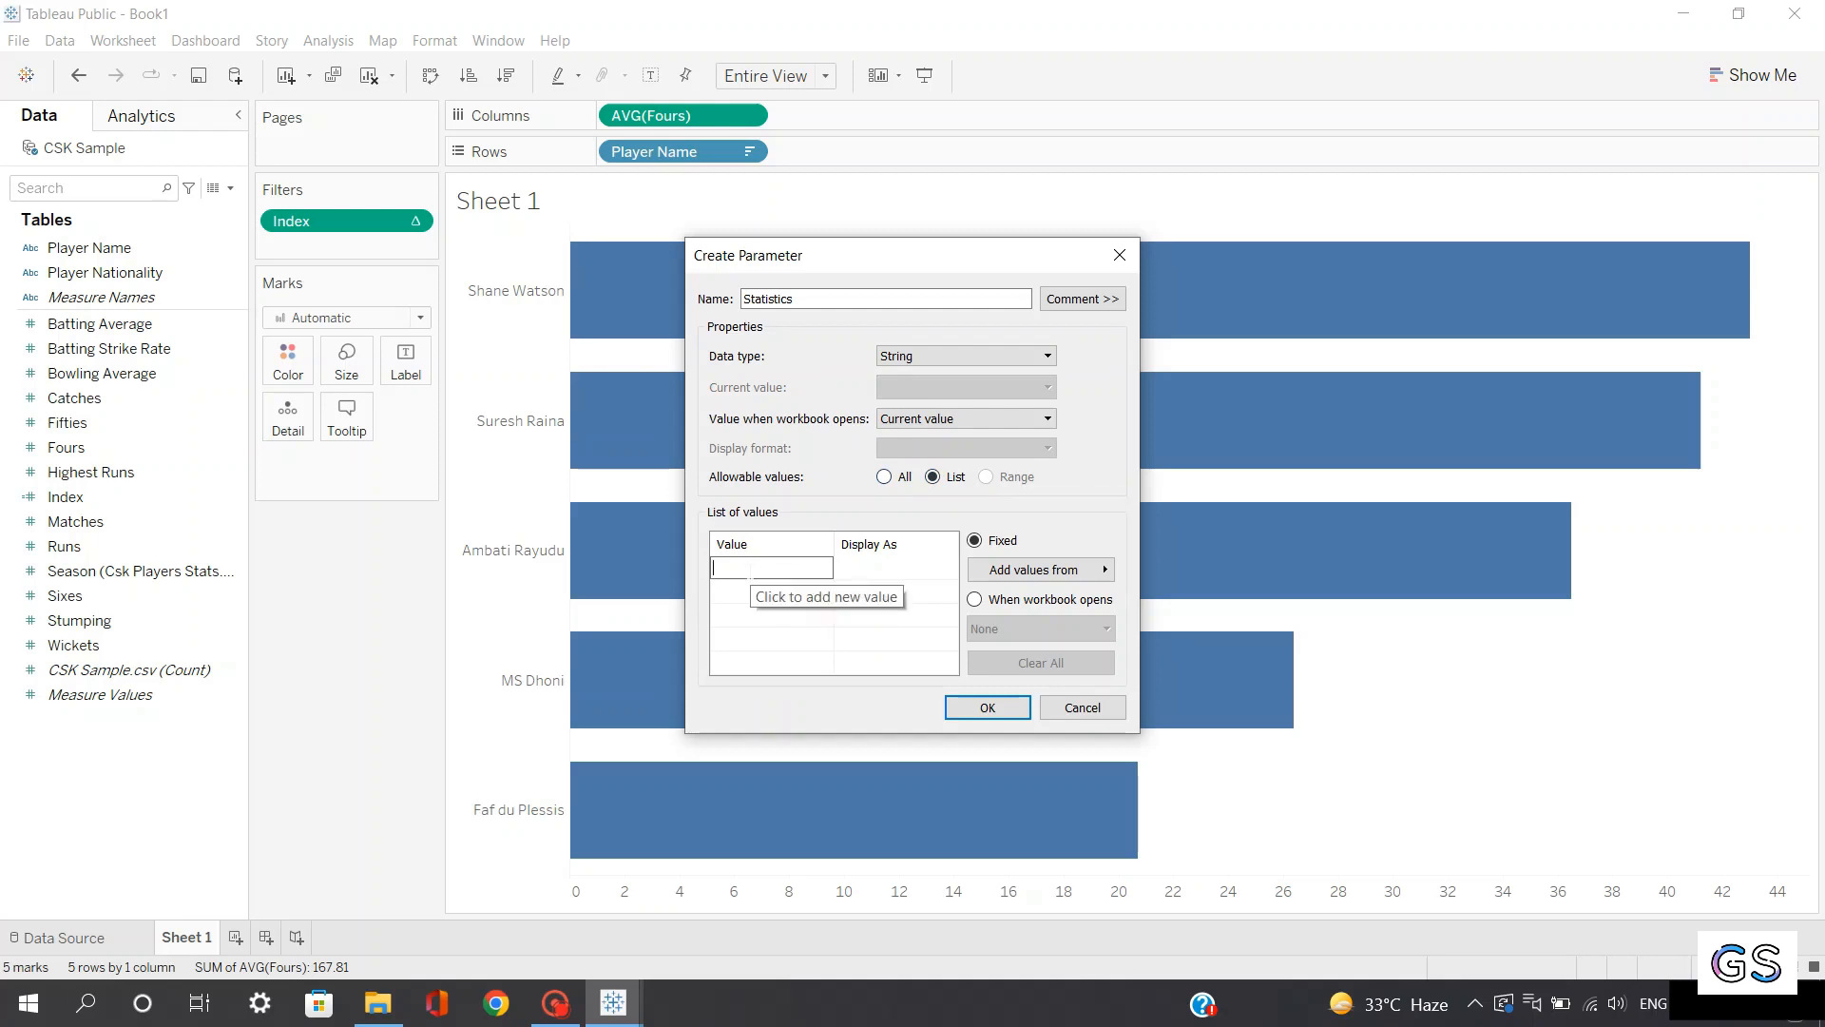
{"action": "type", "text": "Top Four"}
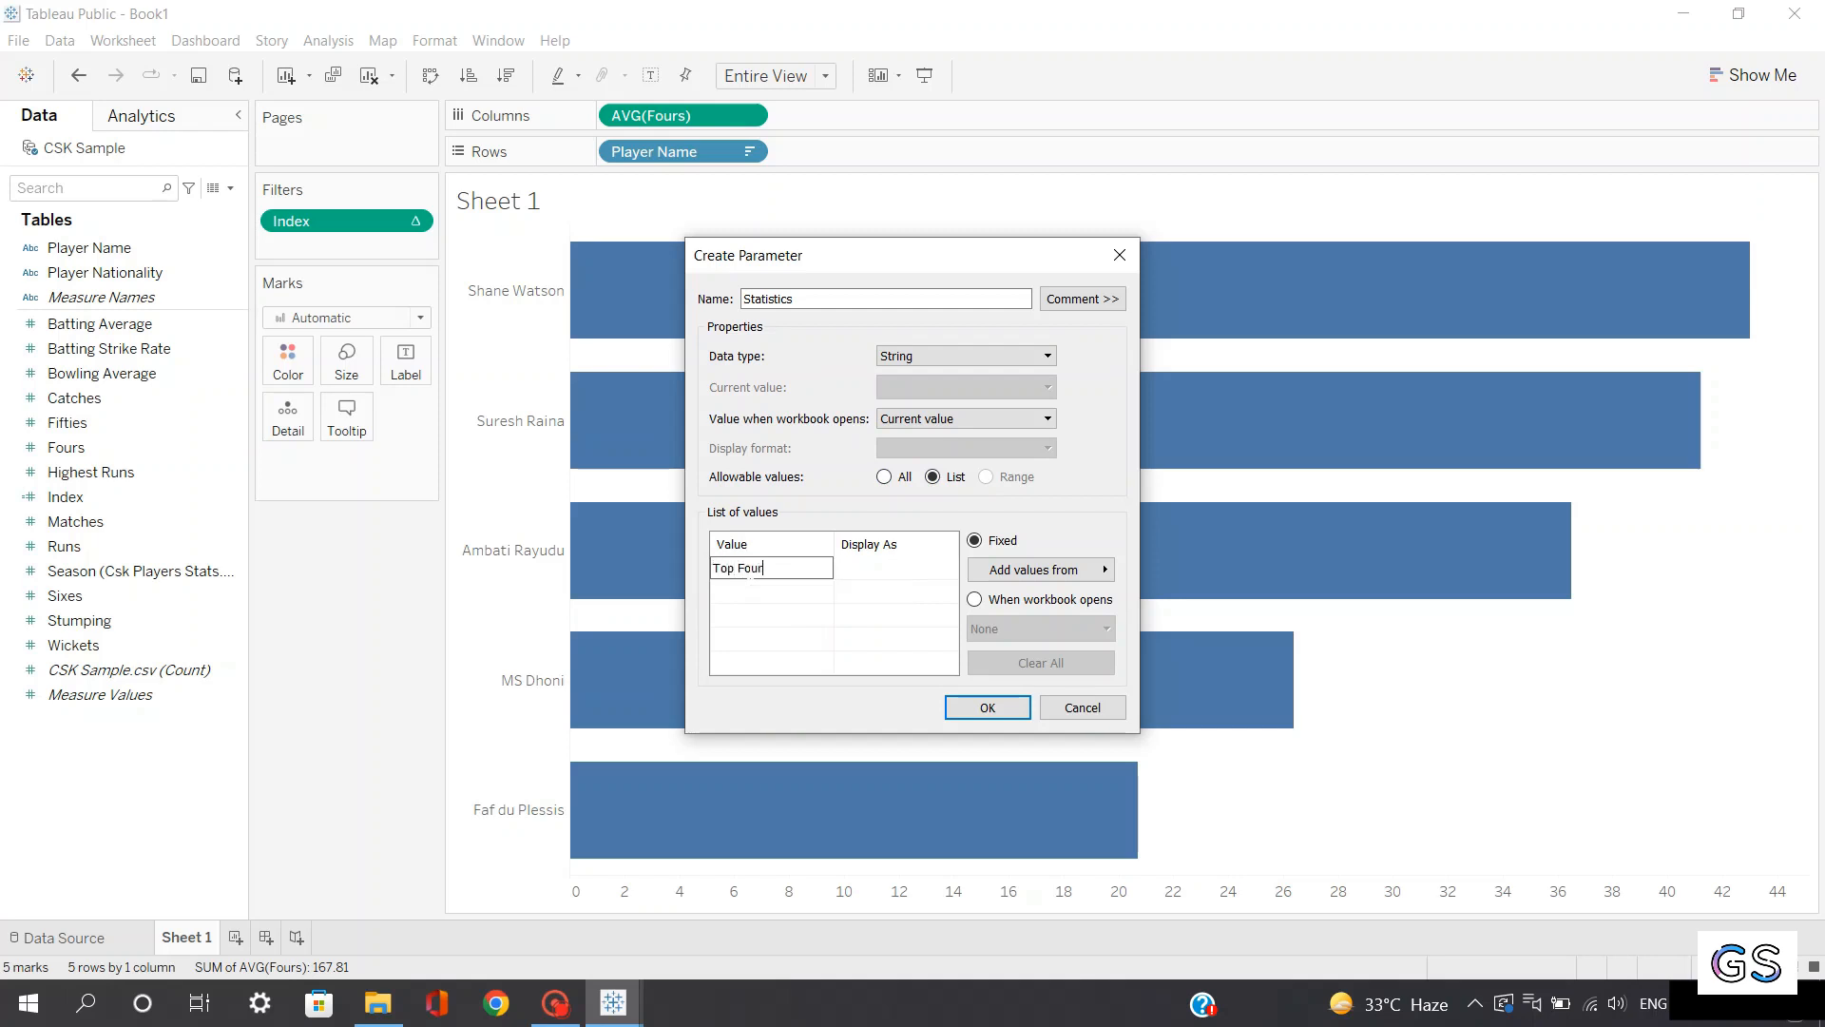
{"action": "type", "text": "s"}
{"action": "left_click", "coordinate": [772, 591]}
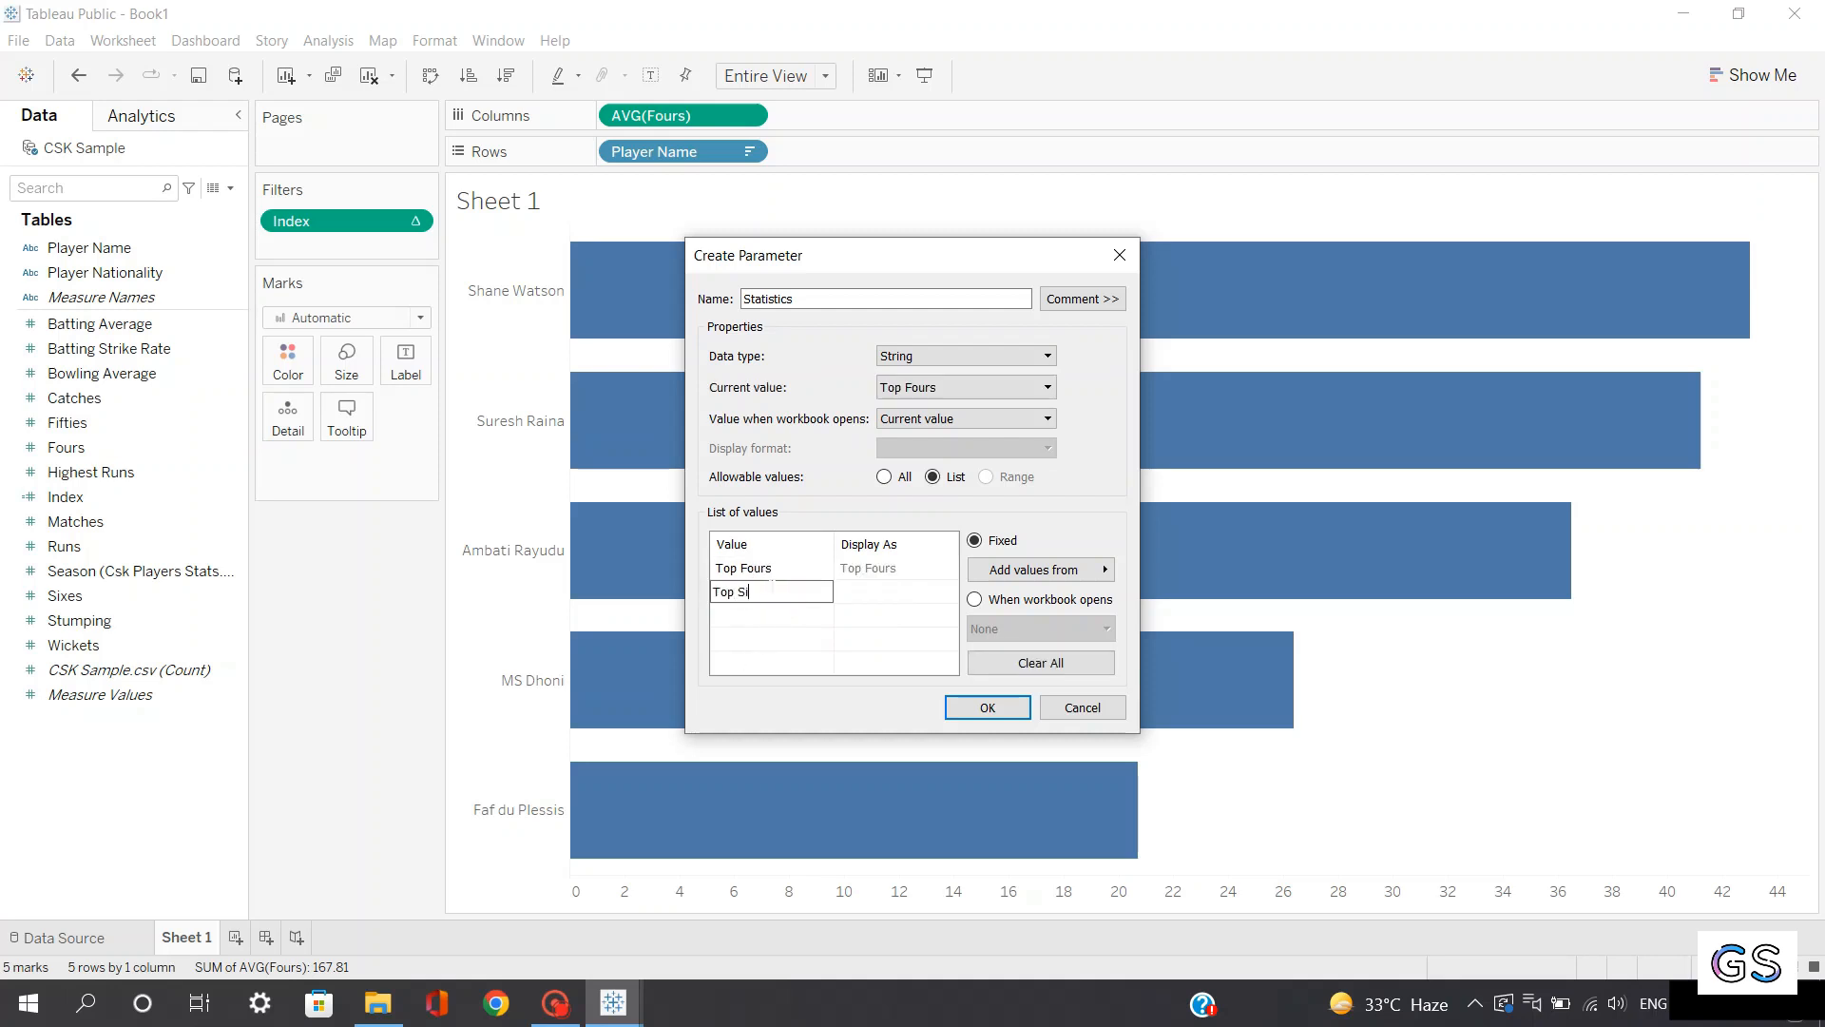
{"action": "type", "text": "Top Sixes"}
{"action": "left_click", "coordinate": [813, 618]}
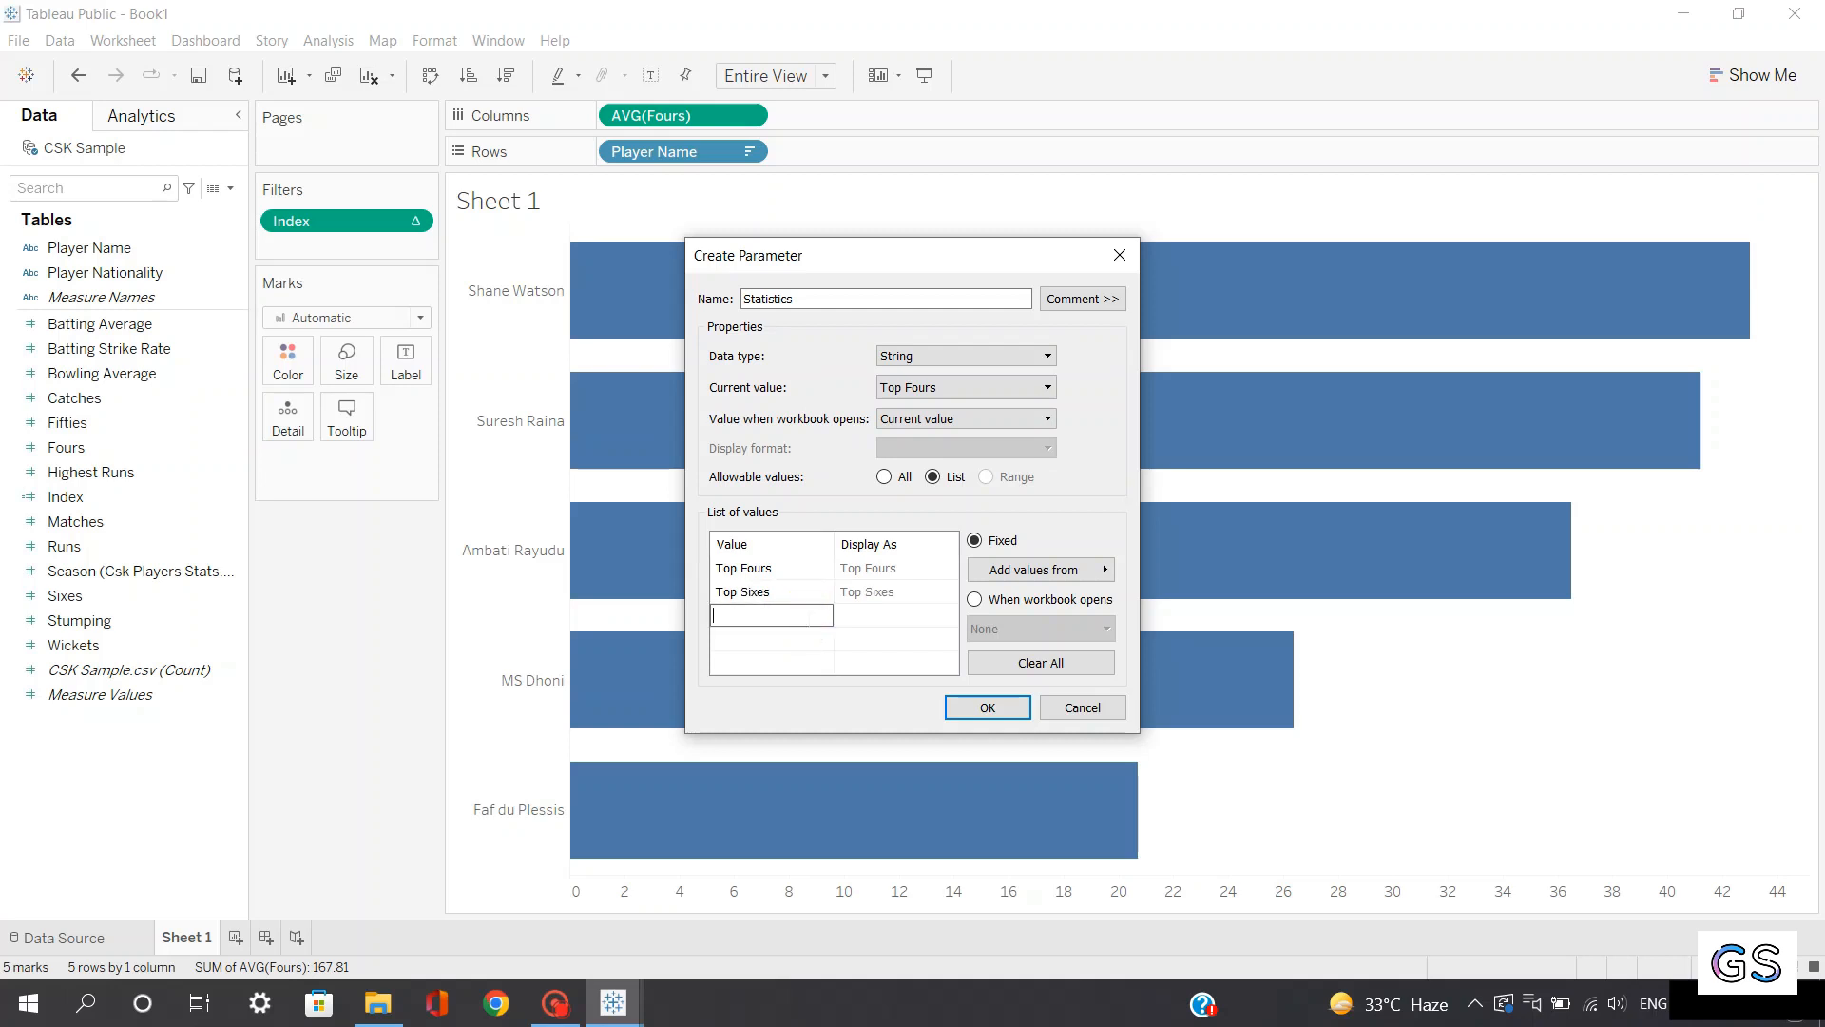
{"action": "type", "text": "Top Runs"}
{"action": "left_click", "coordinate": [751, 639]}
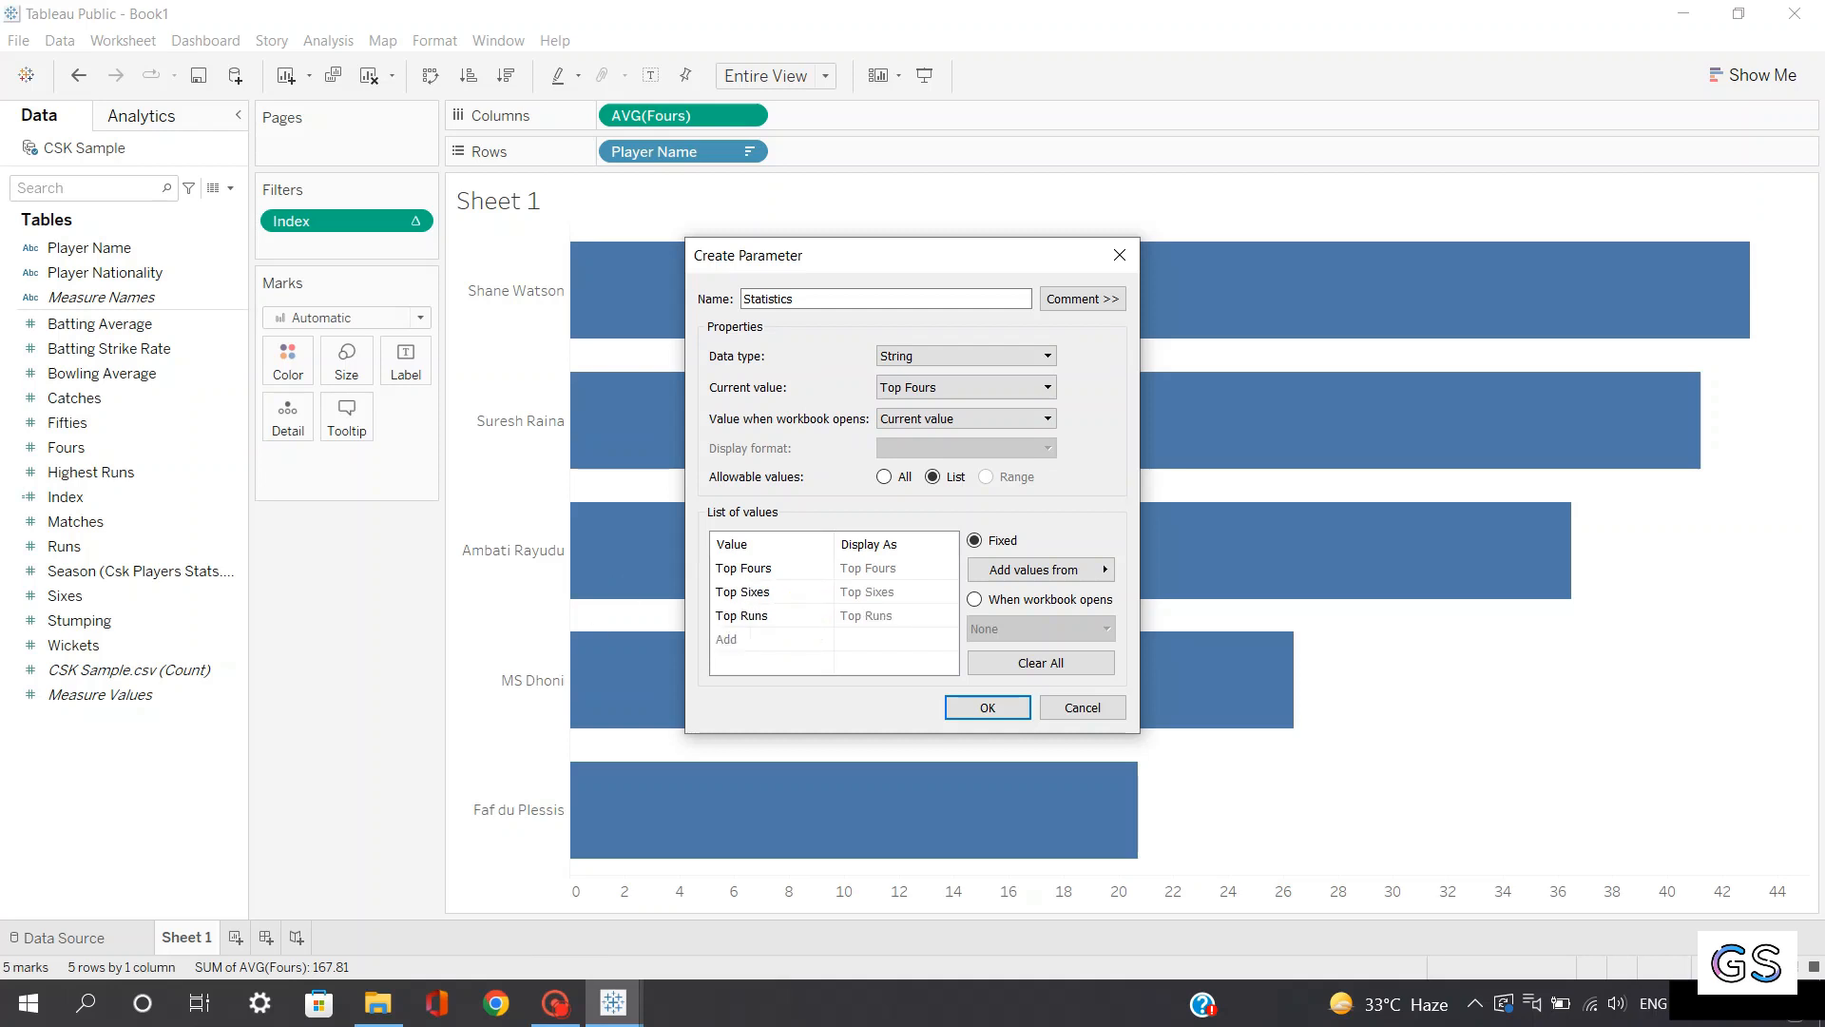
{"action": "type", "text": "Top Wickets"}
{"action": "left_click", "coordinate": [863, 641]}
{"action": "left_click", "coordinate": [988, 709]}
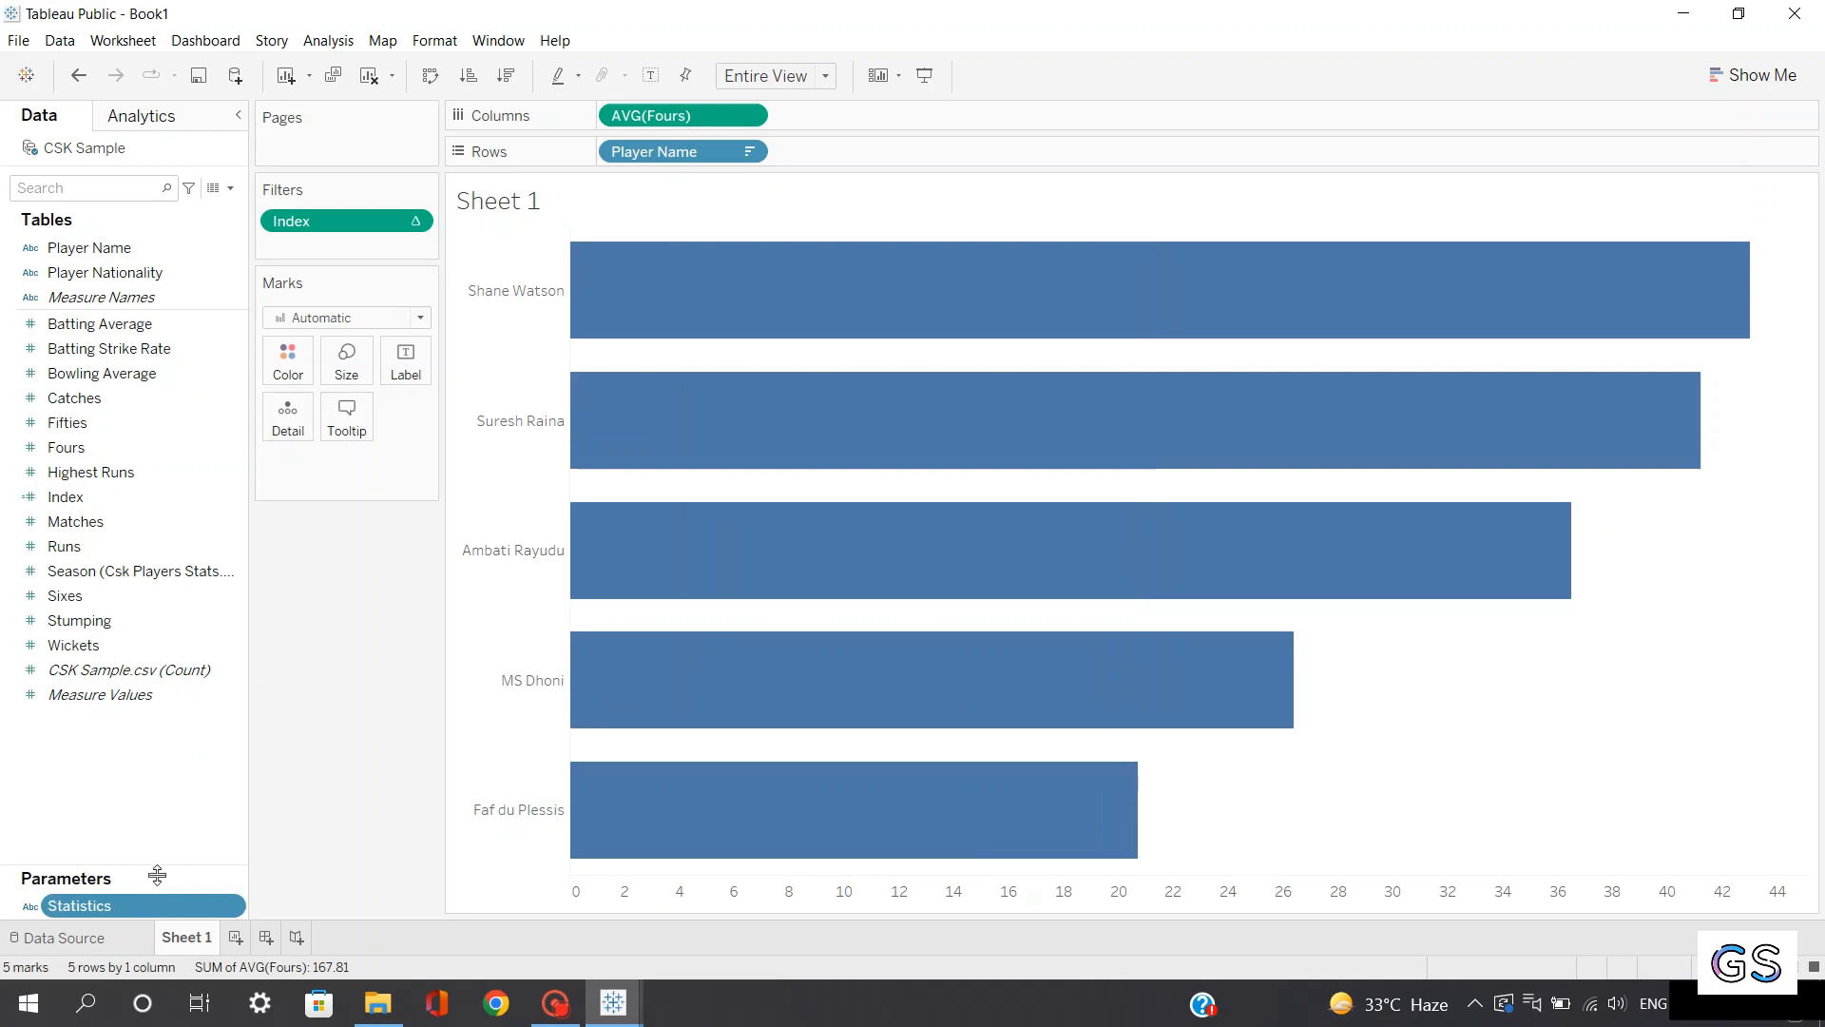
Enlarge the parameter list area and start a new calculated field named Select Statistics
{"action": "left_click_drag", "start_coordinate": [165, 861], "coordinate": [186, 772]}
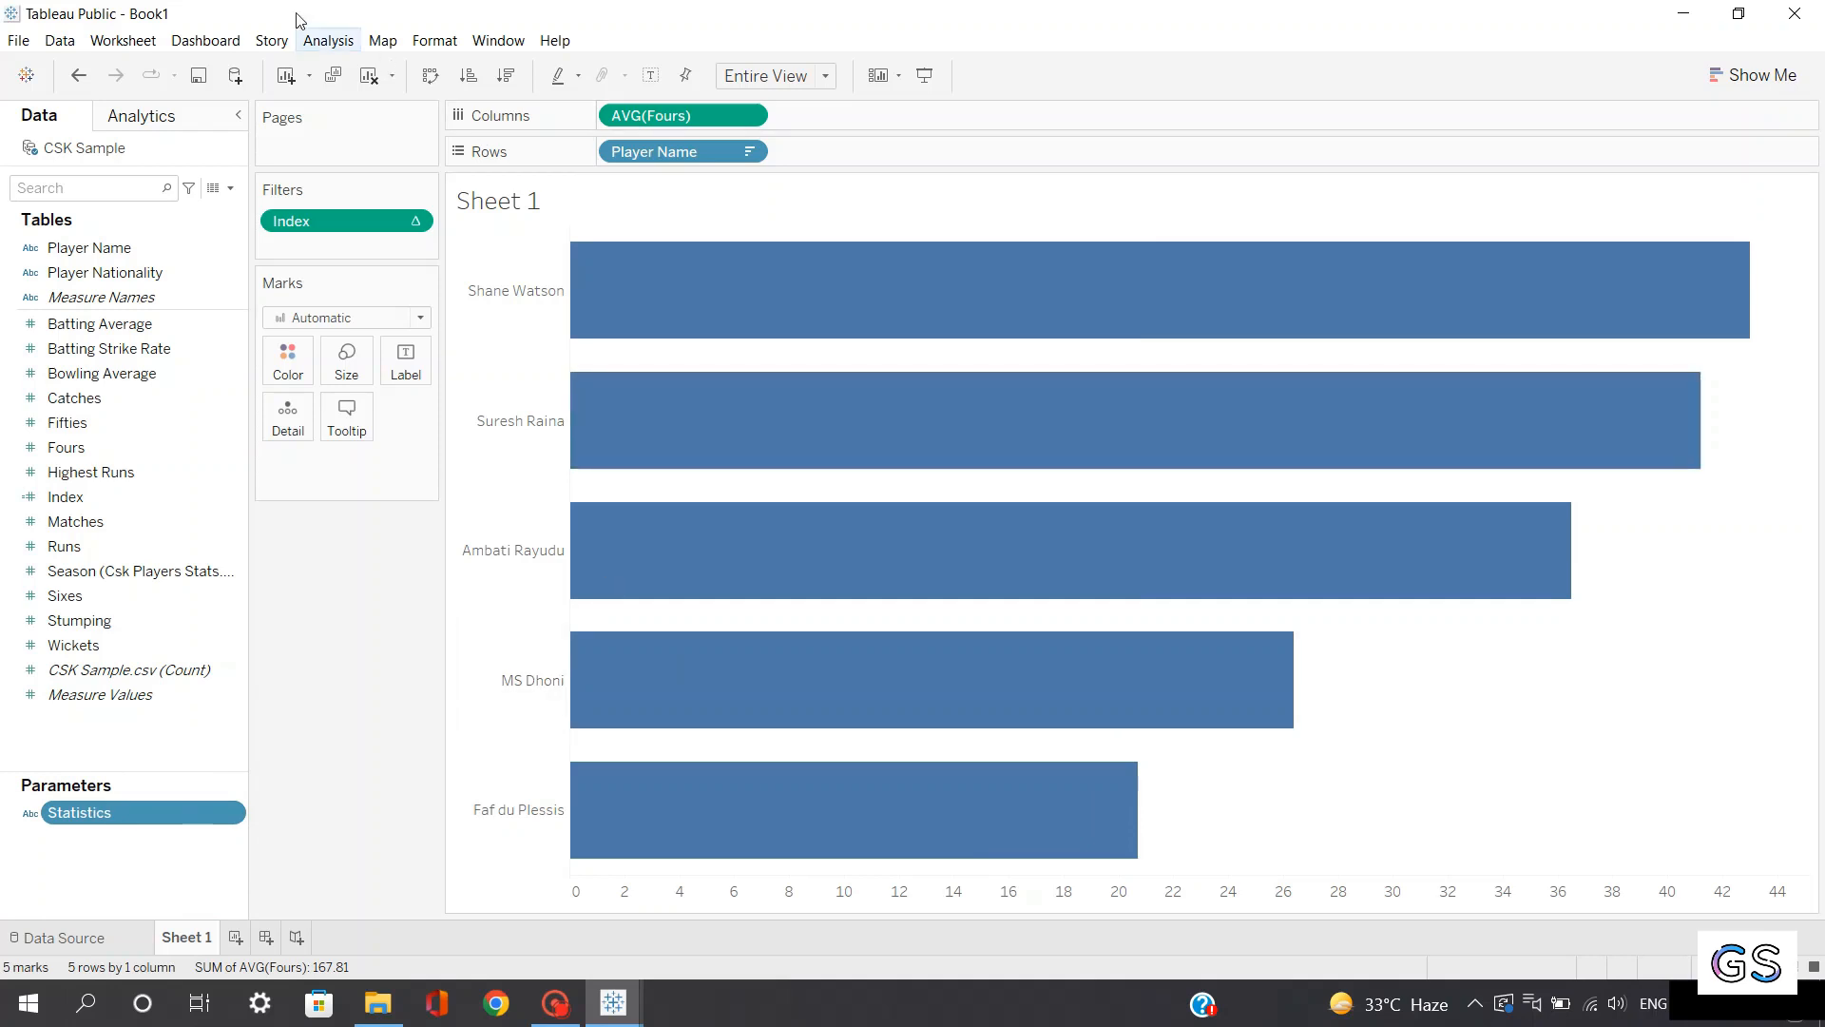
{"action": "left_click", "coordinate": [325, 41]}
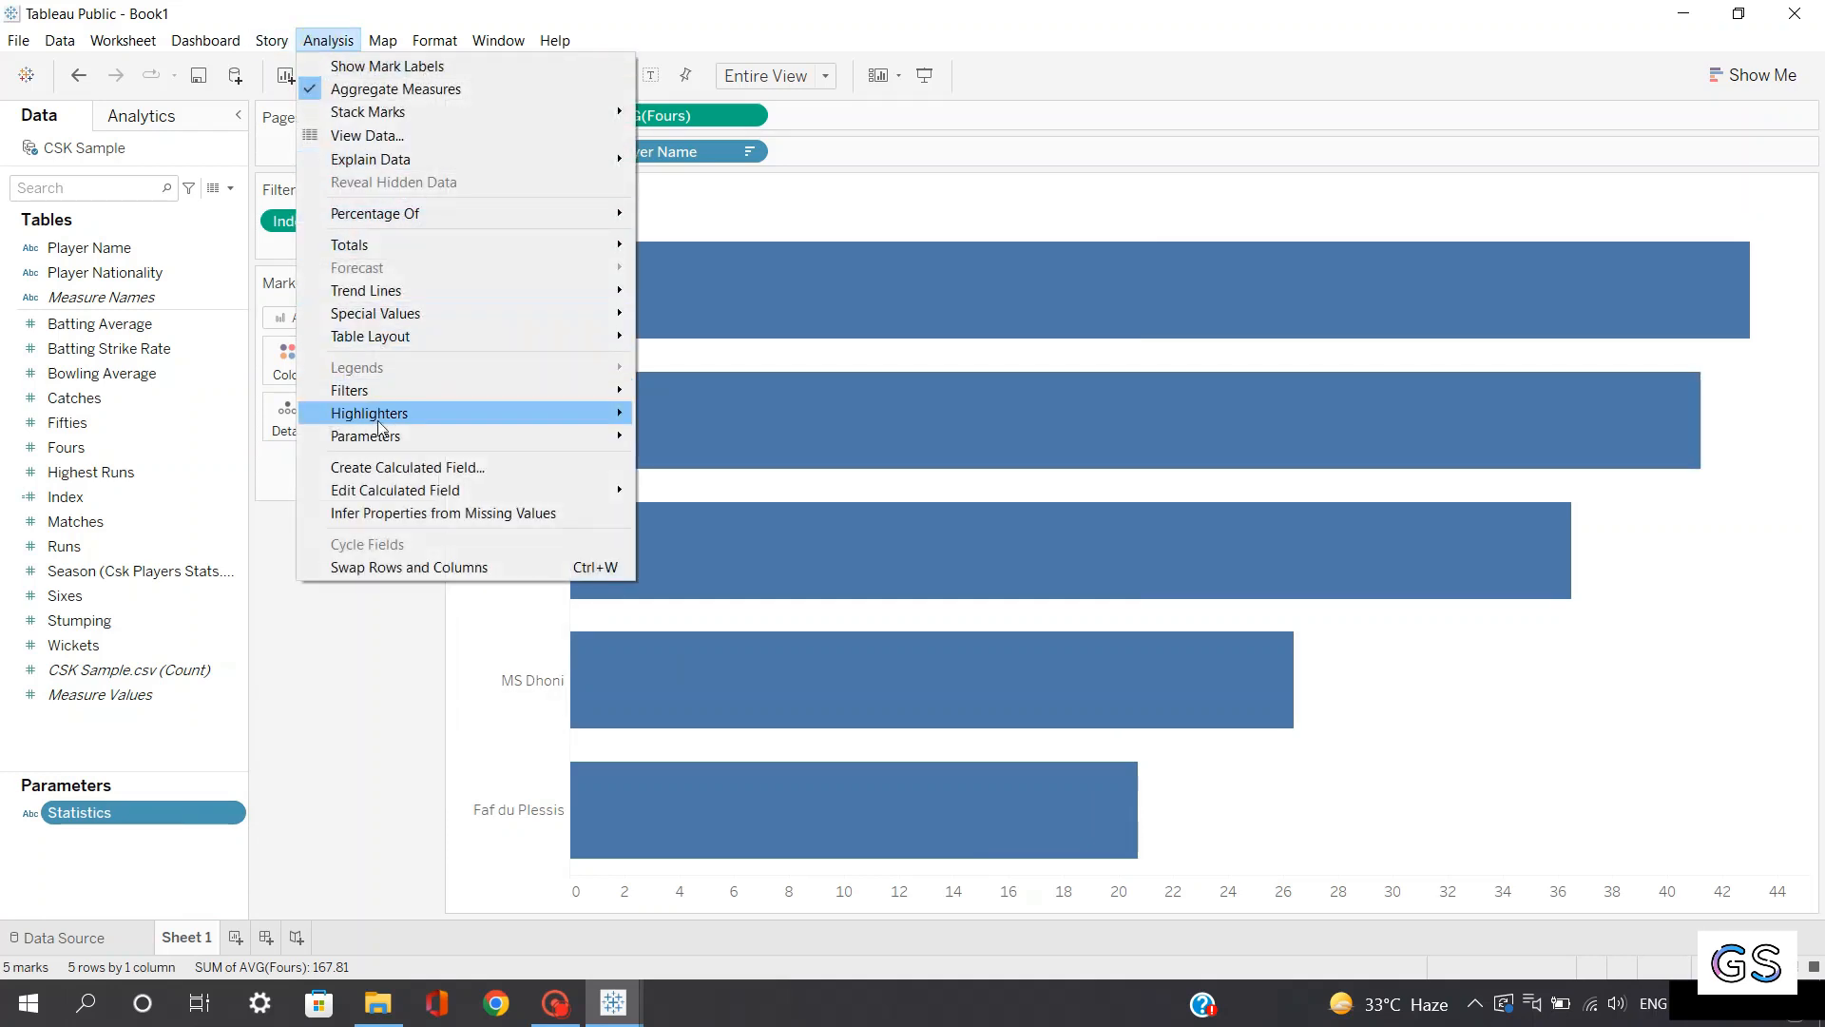
{"action": "left_click", "coordinate": [371, 469]}
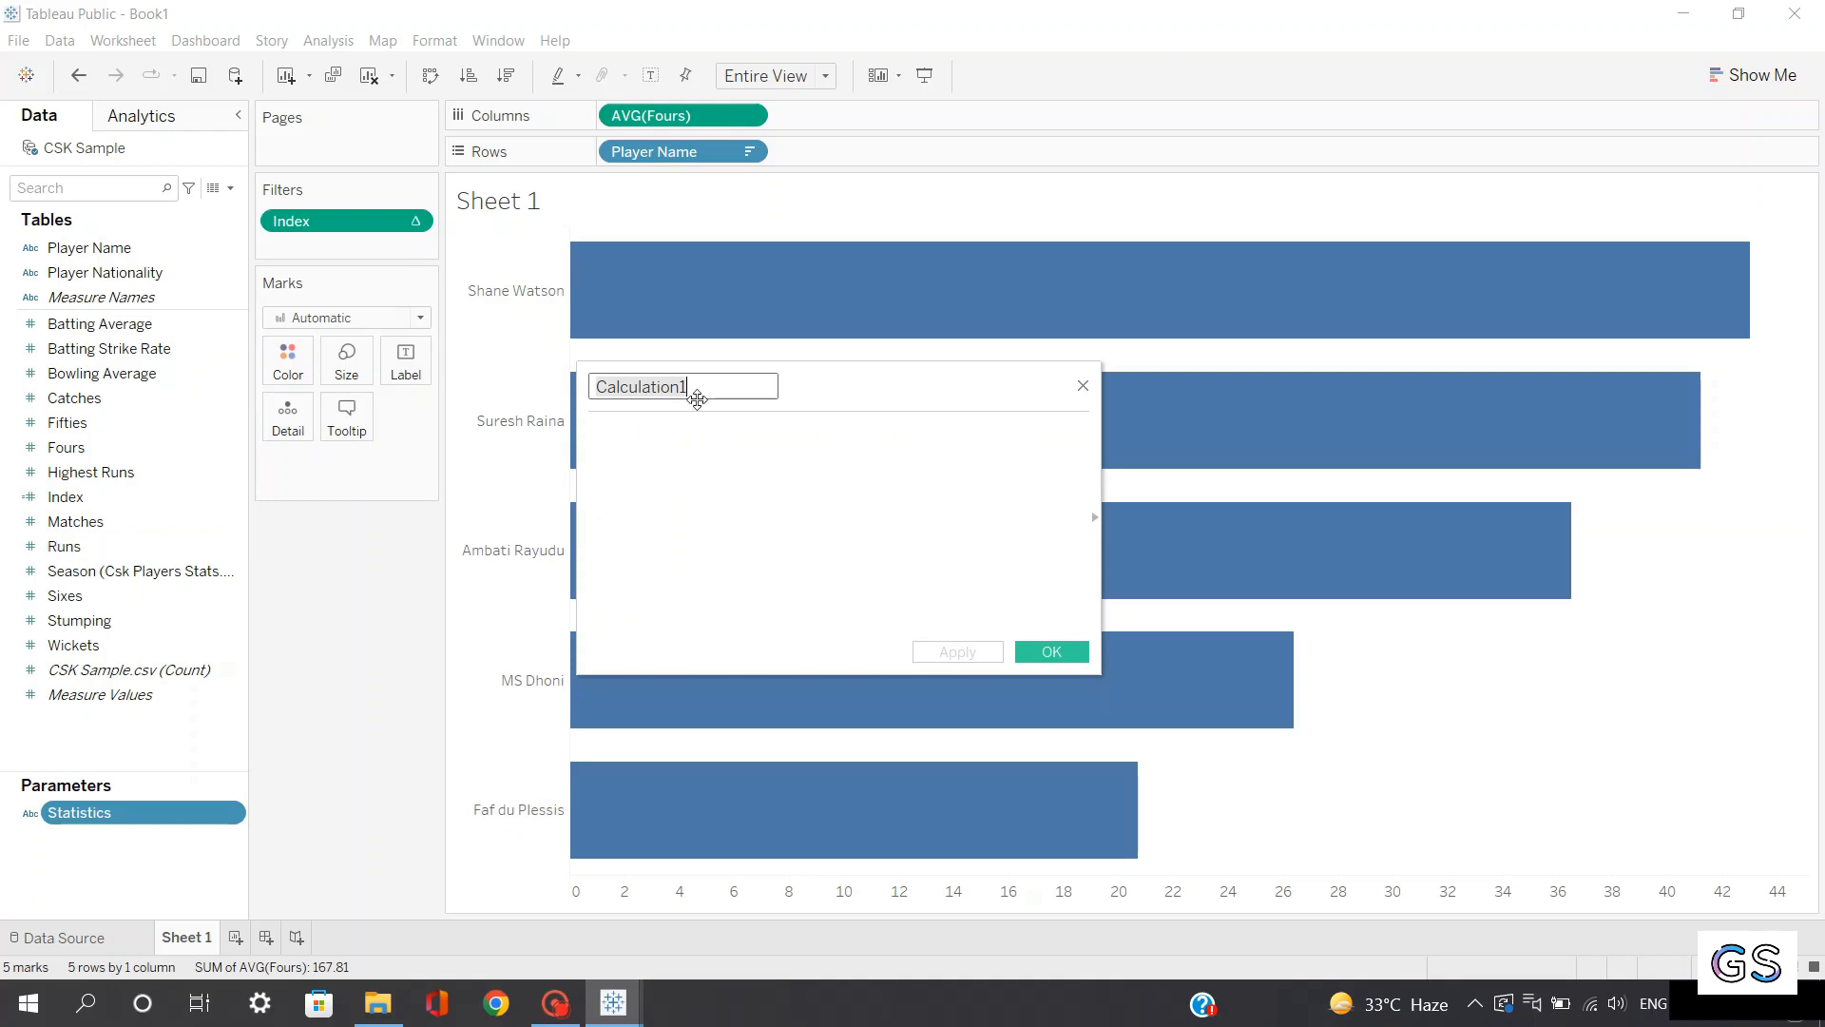
{"action": "left_click", "coordinate": [653, 384]}
{"action": "left_click_drag", "start_coordinate": [653, 383], "coordinate": [594, 381]}
{"action": "key", "text": "BackSpace"}
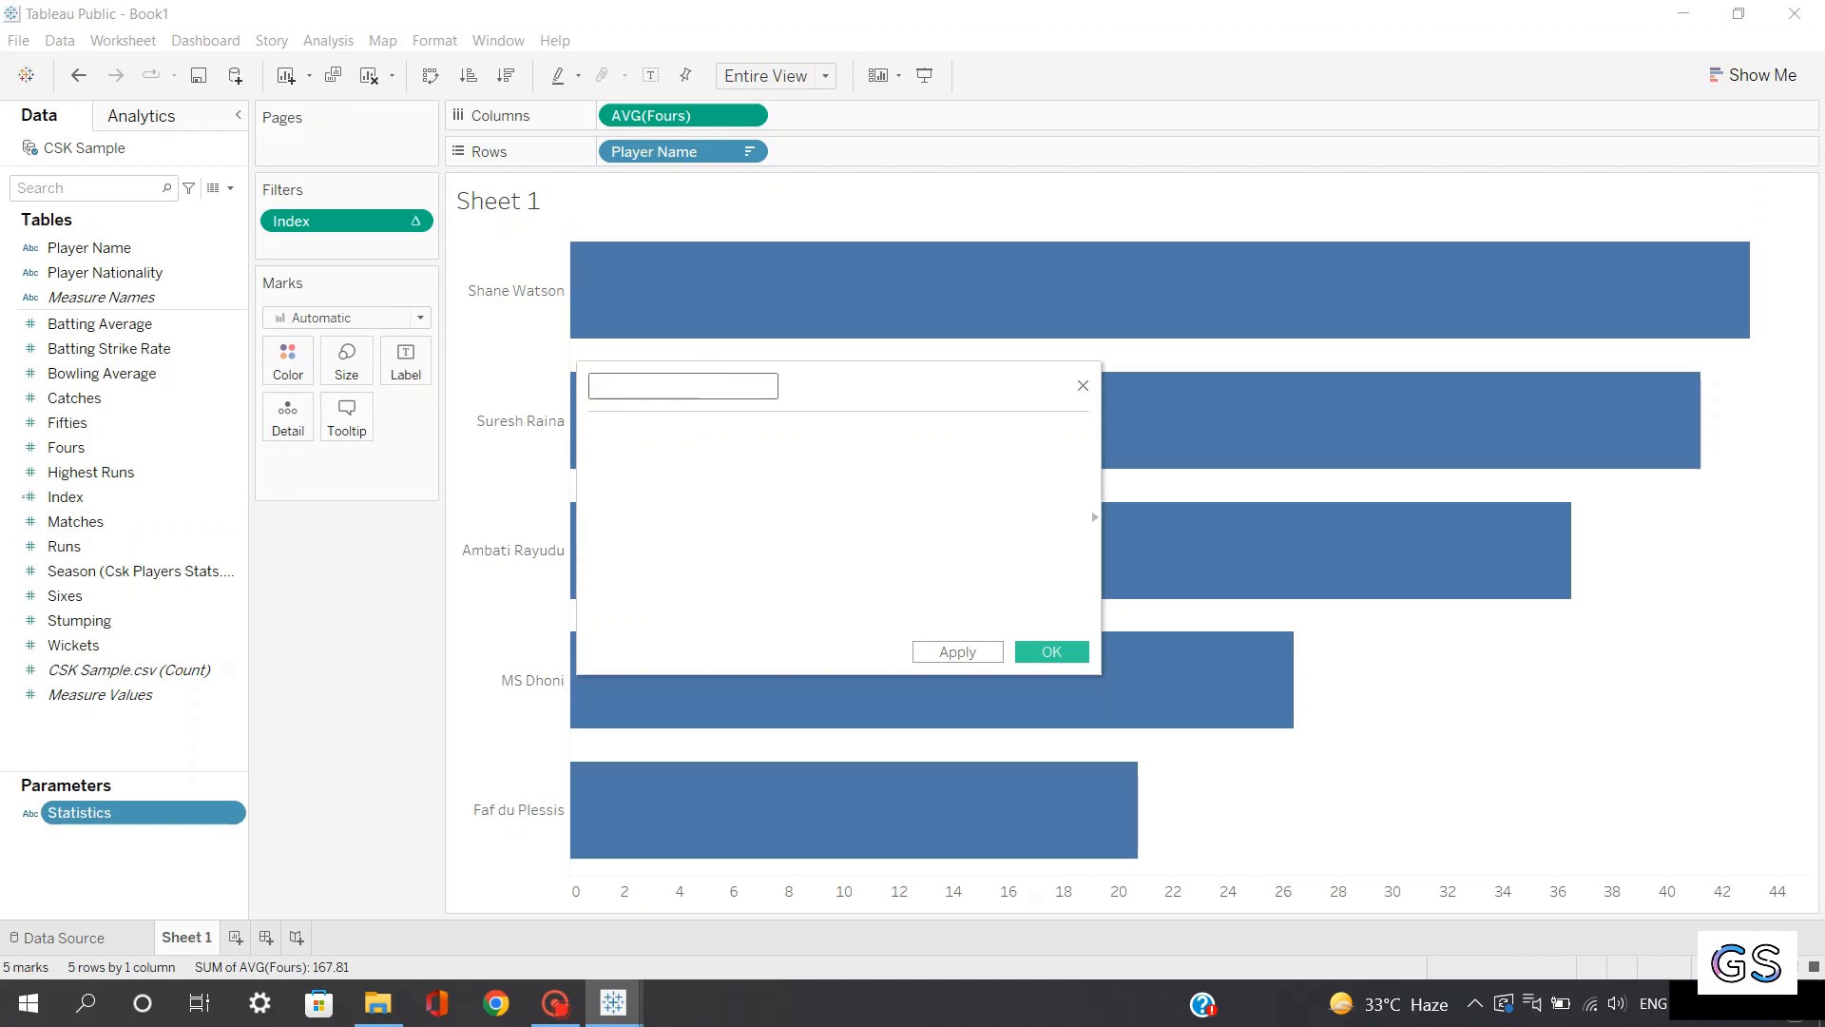
{"action": "type", "text": "Select Statistics"}
Begin the Select Statistics formula with CASE [Statistics], using the Statistics parameter
{"action": "left_click", "coordinate": [669, 428]}
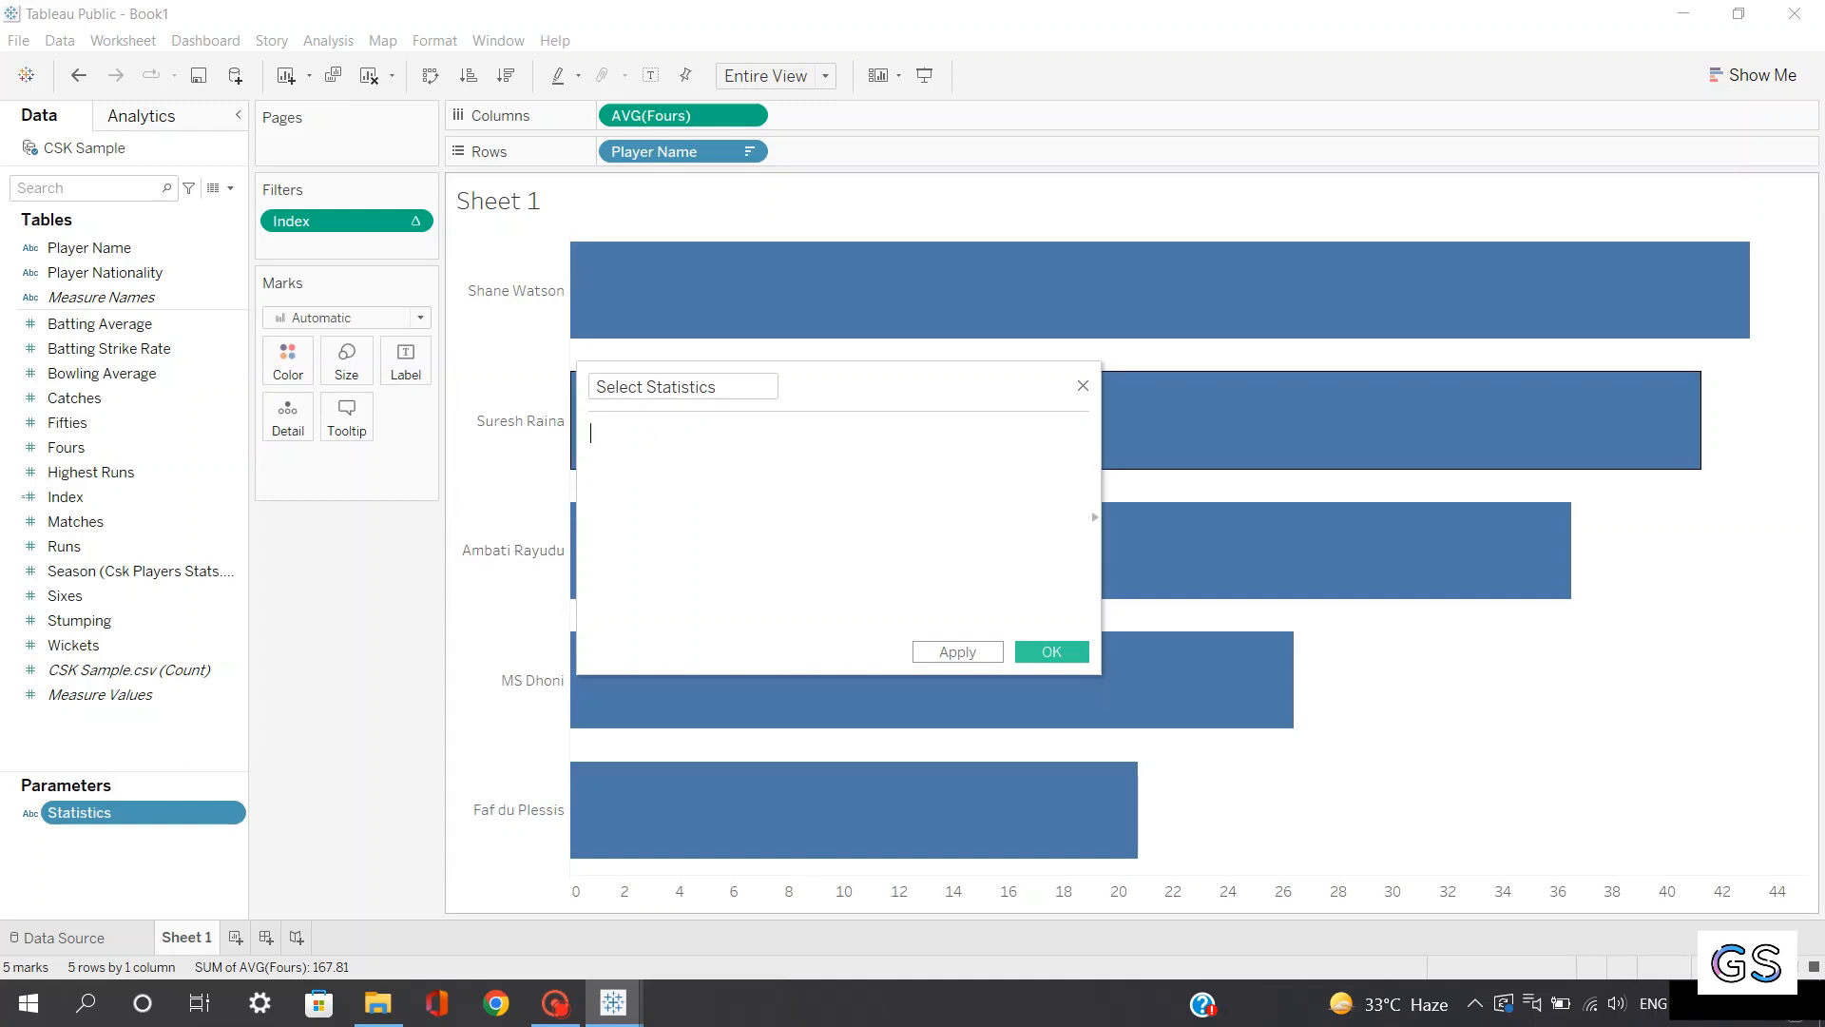
{"action": "left_click", "coordinate": [667, 439]}
{"action": "type", "text": "case"}
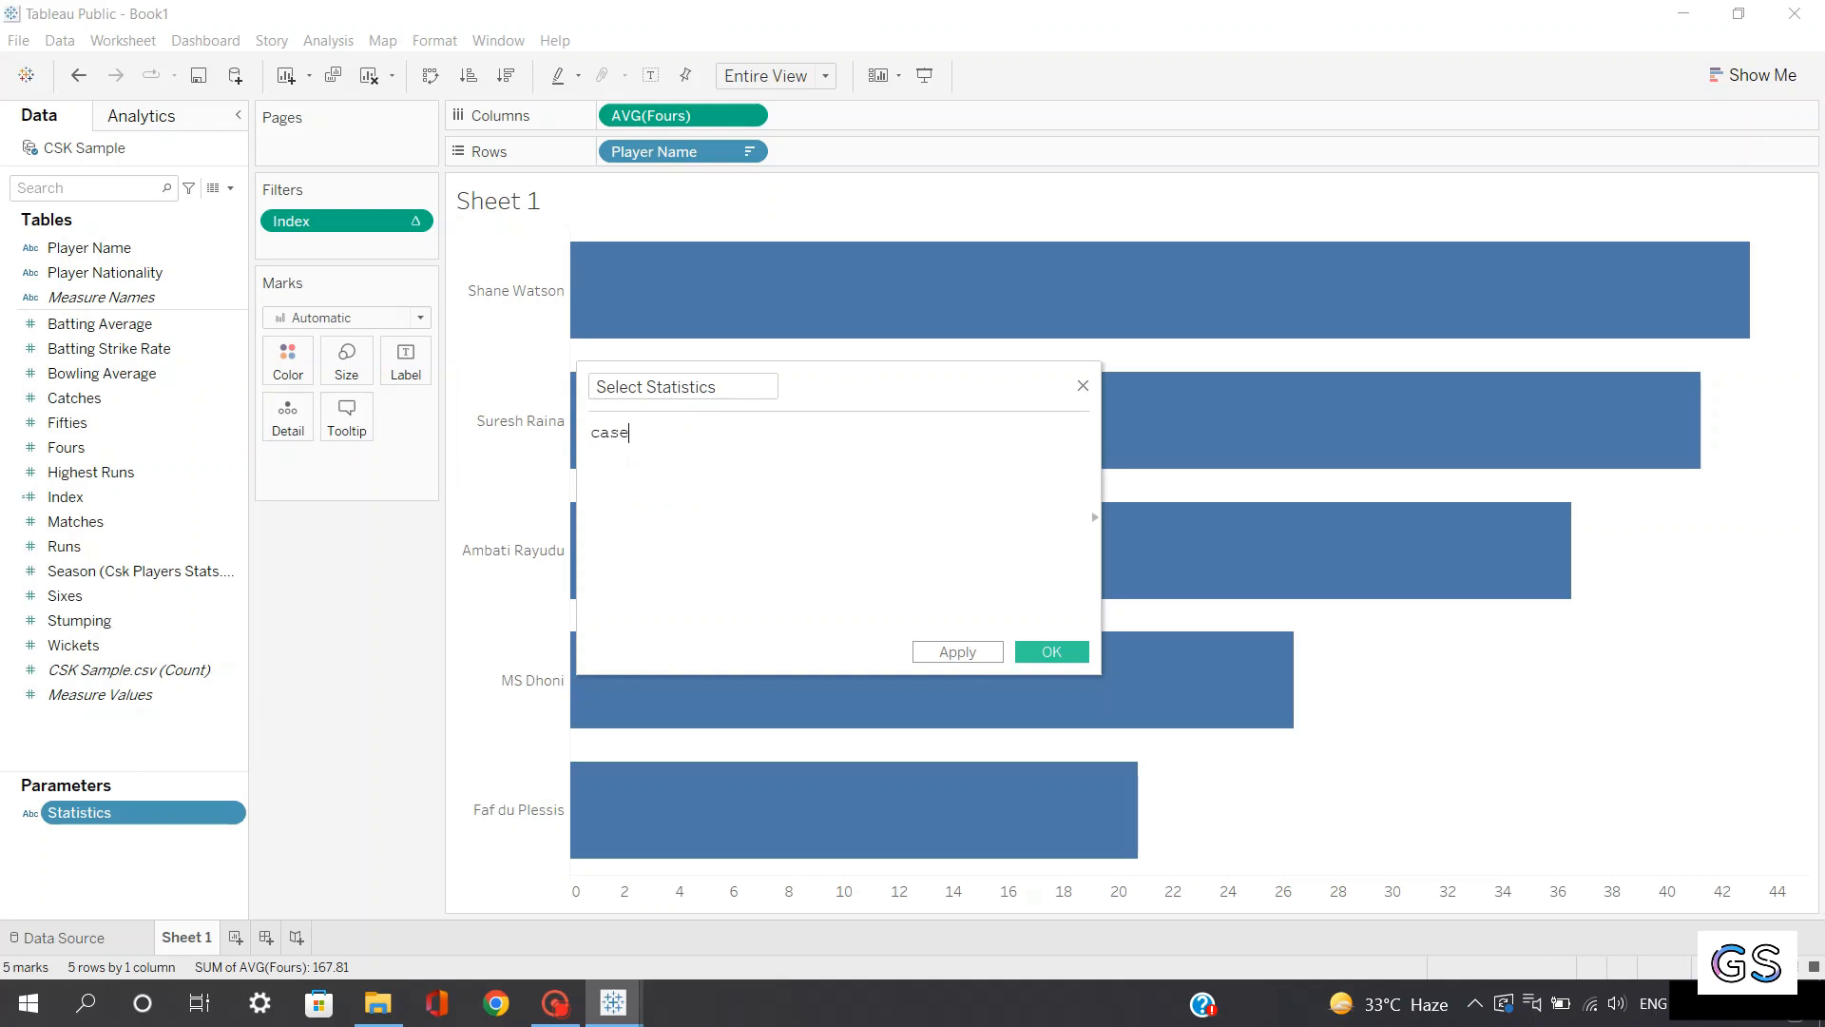
{"action": "key", "text": "BackSpace"}
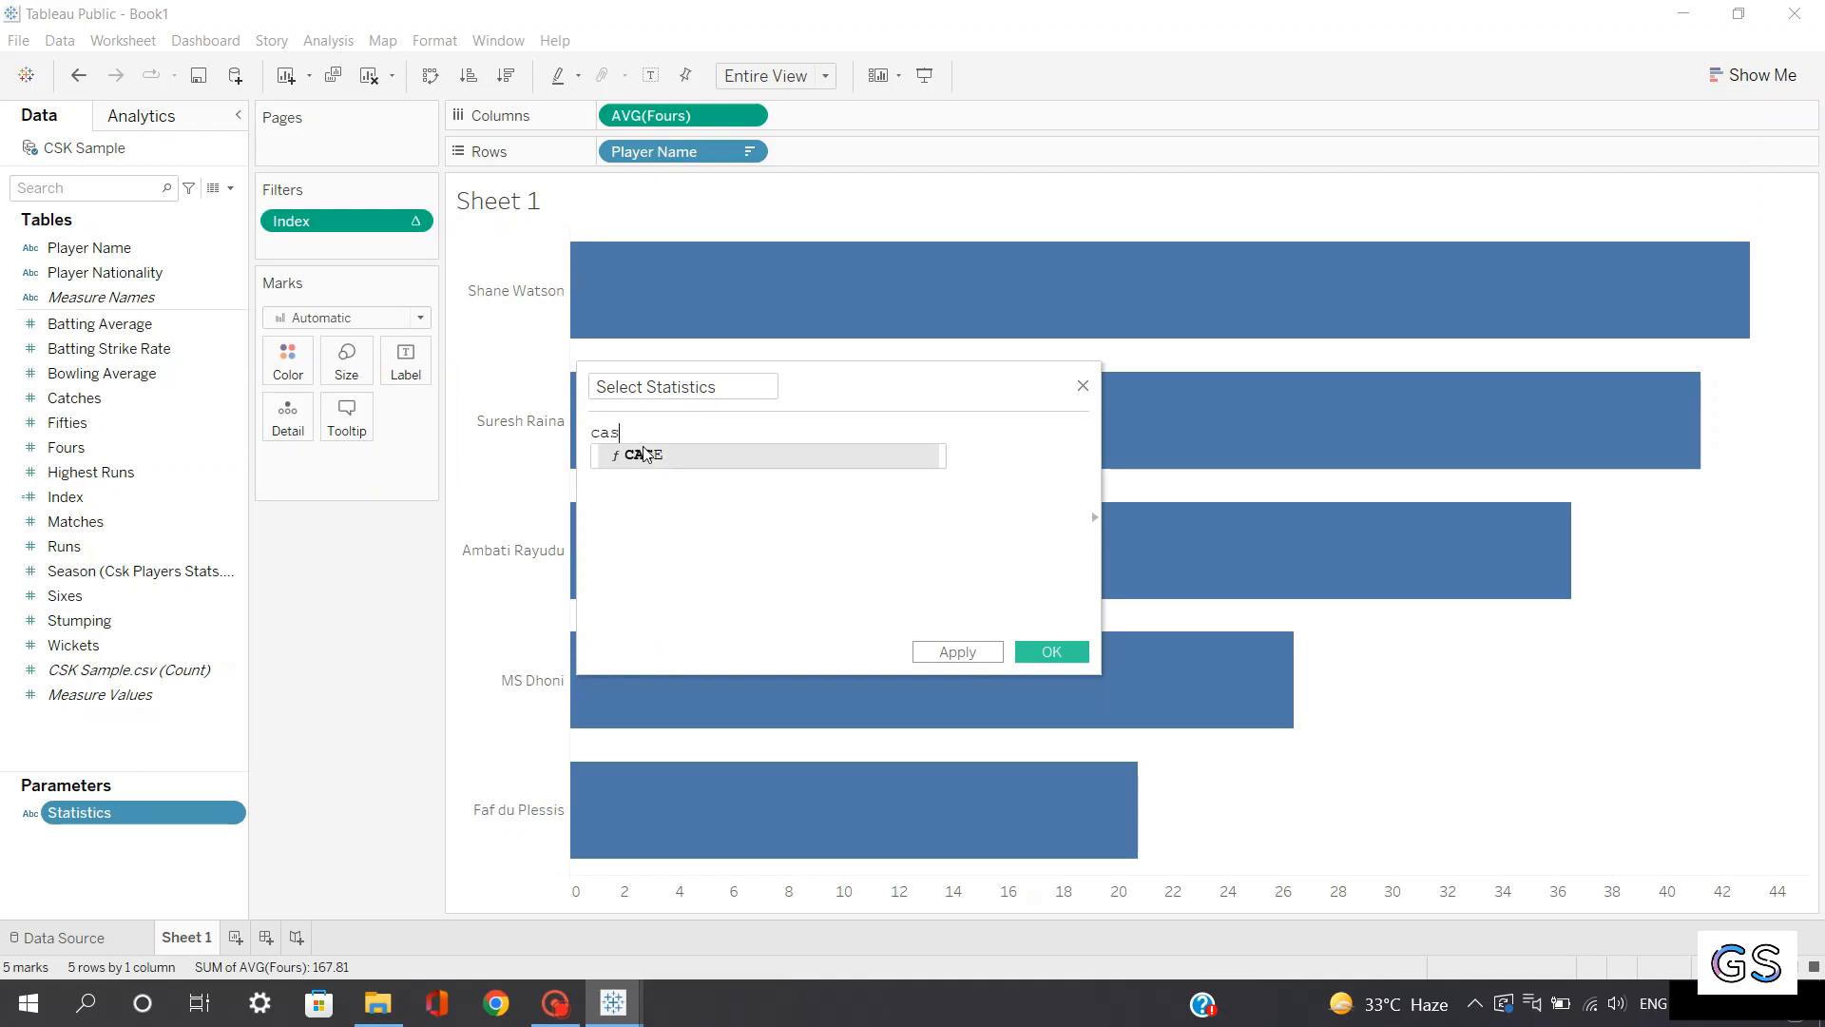
{"action": "left_click", "coordinate": [645, 455]}
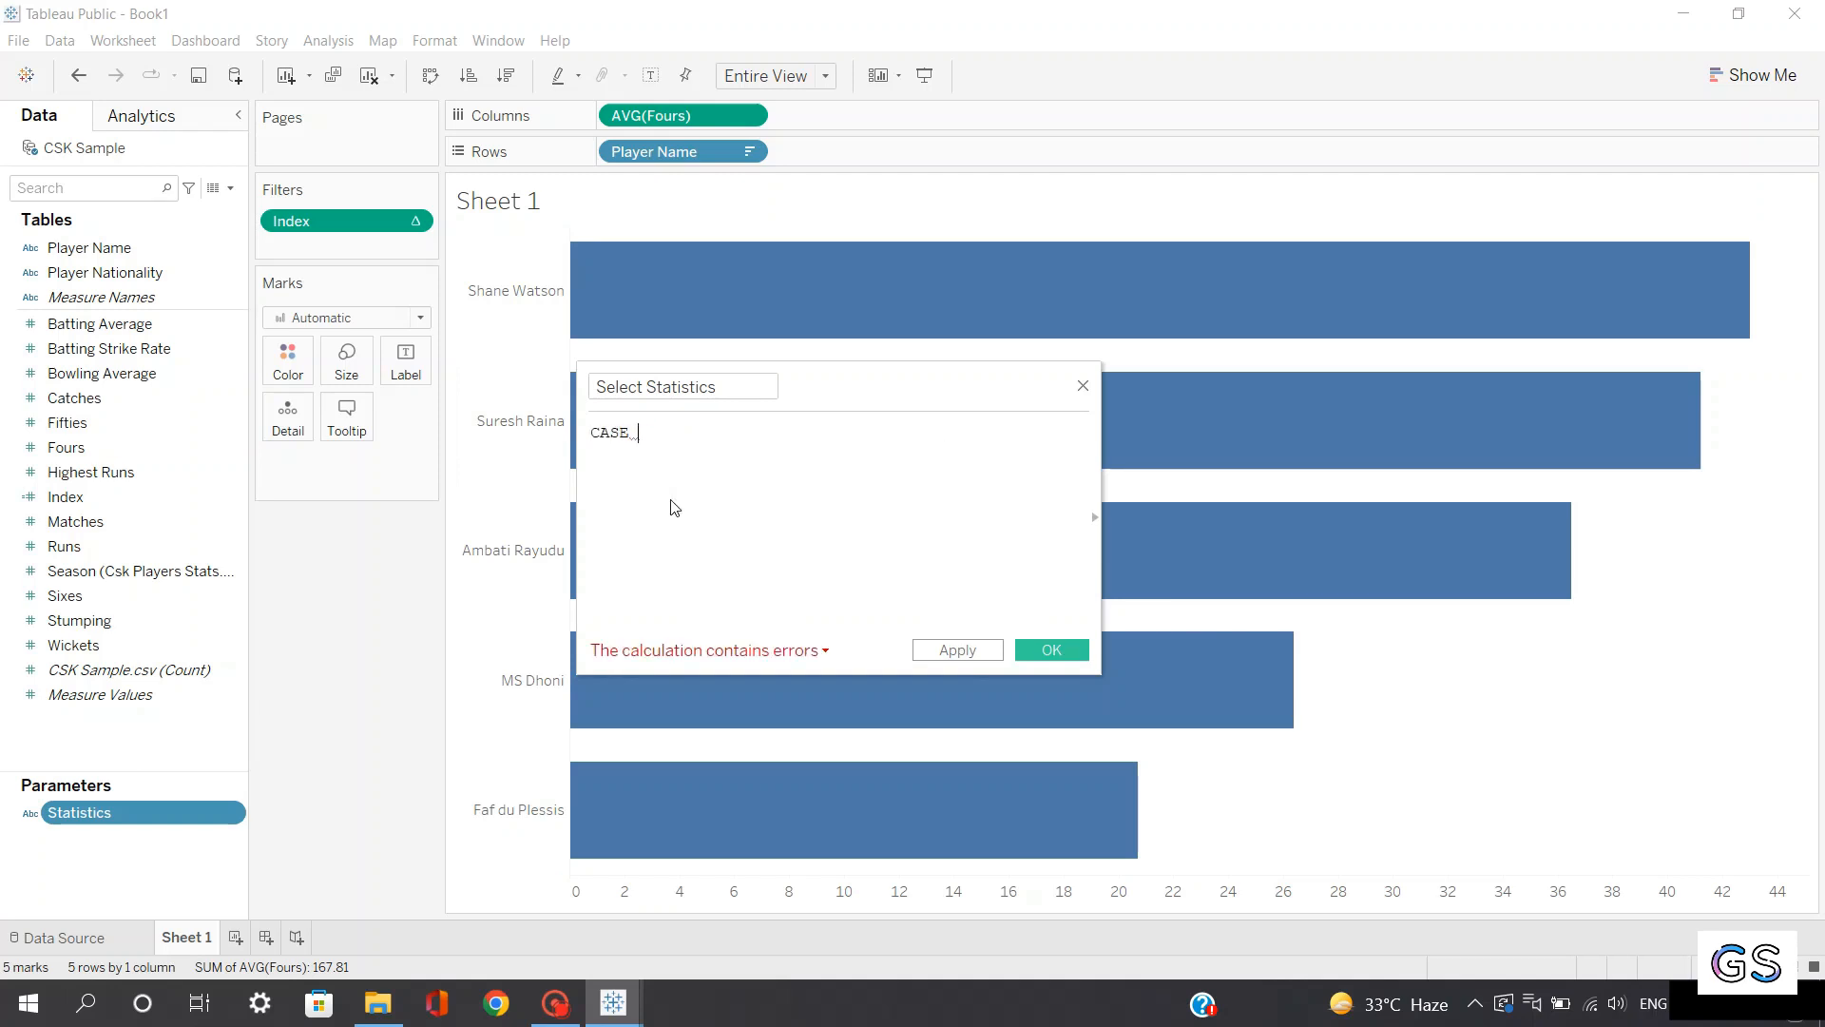
{"action": "type", "text": "stat"}
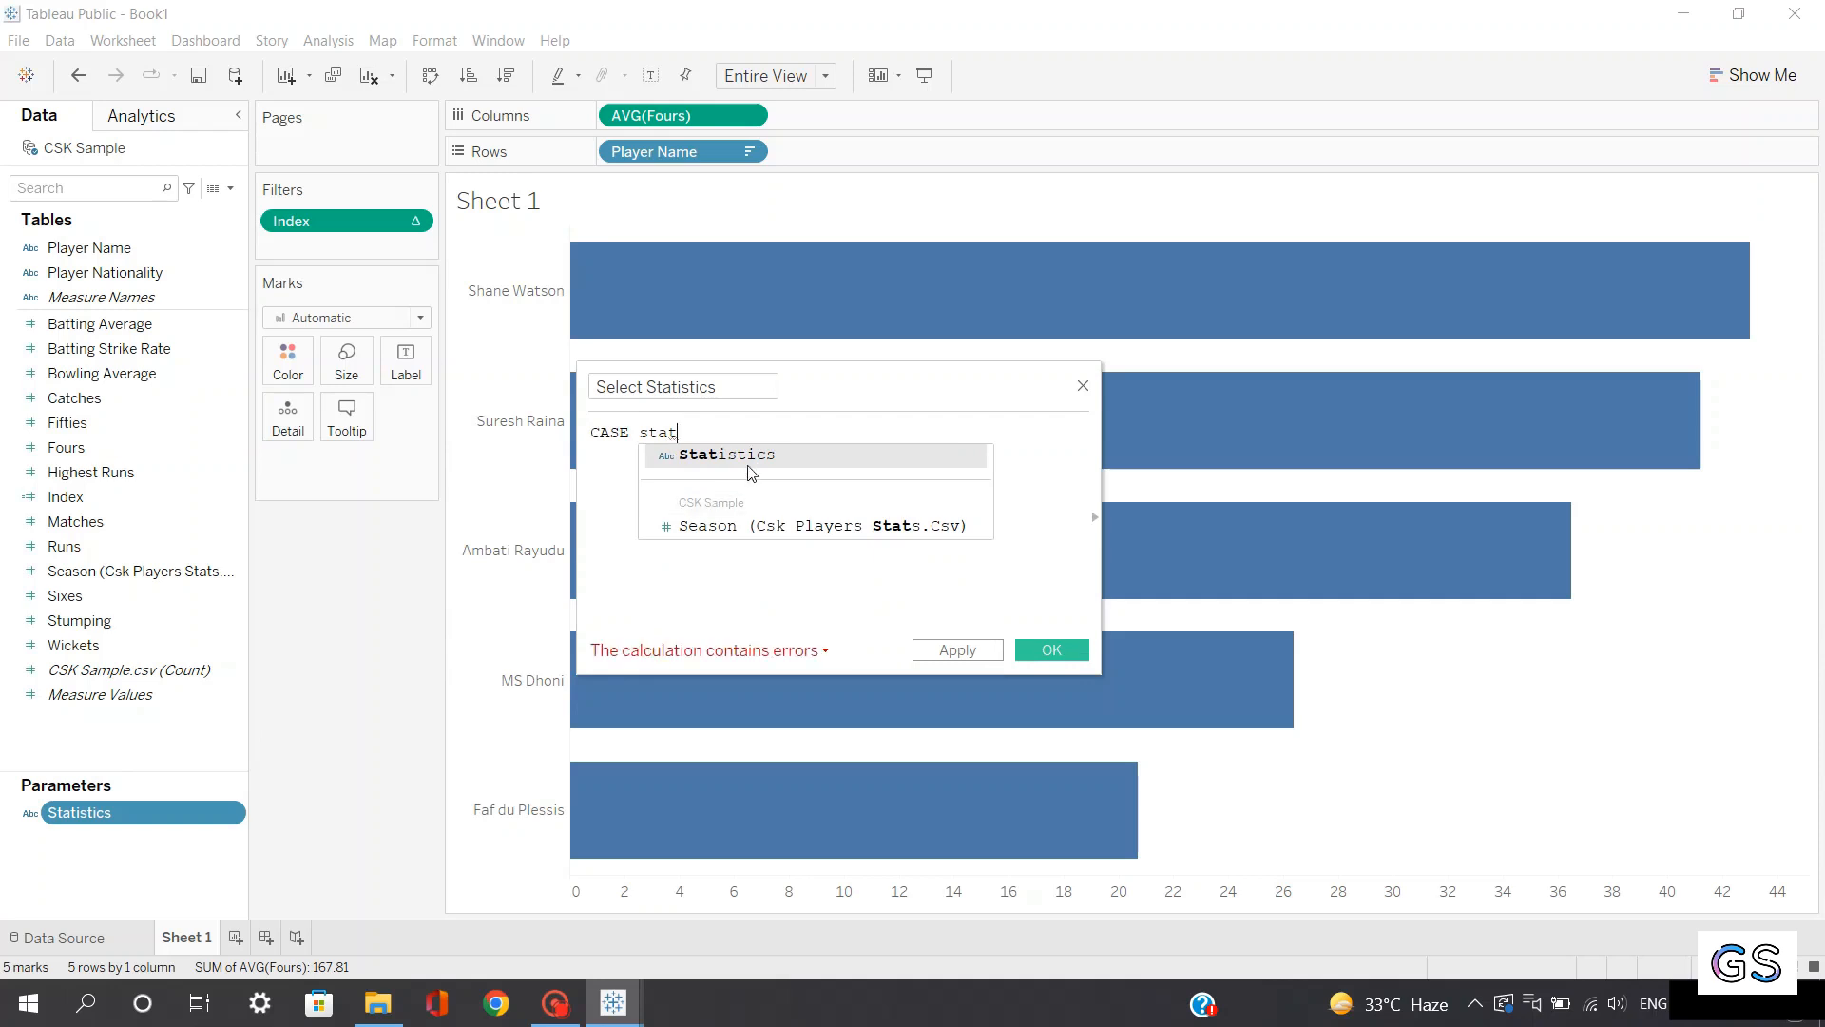
{"action": "key", "text": "Return"}
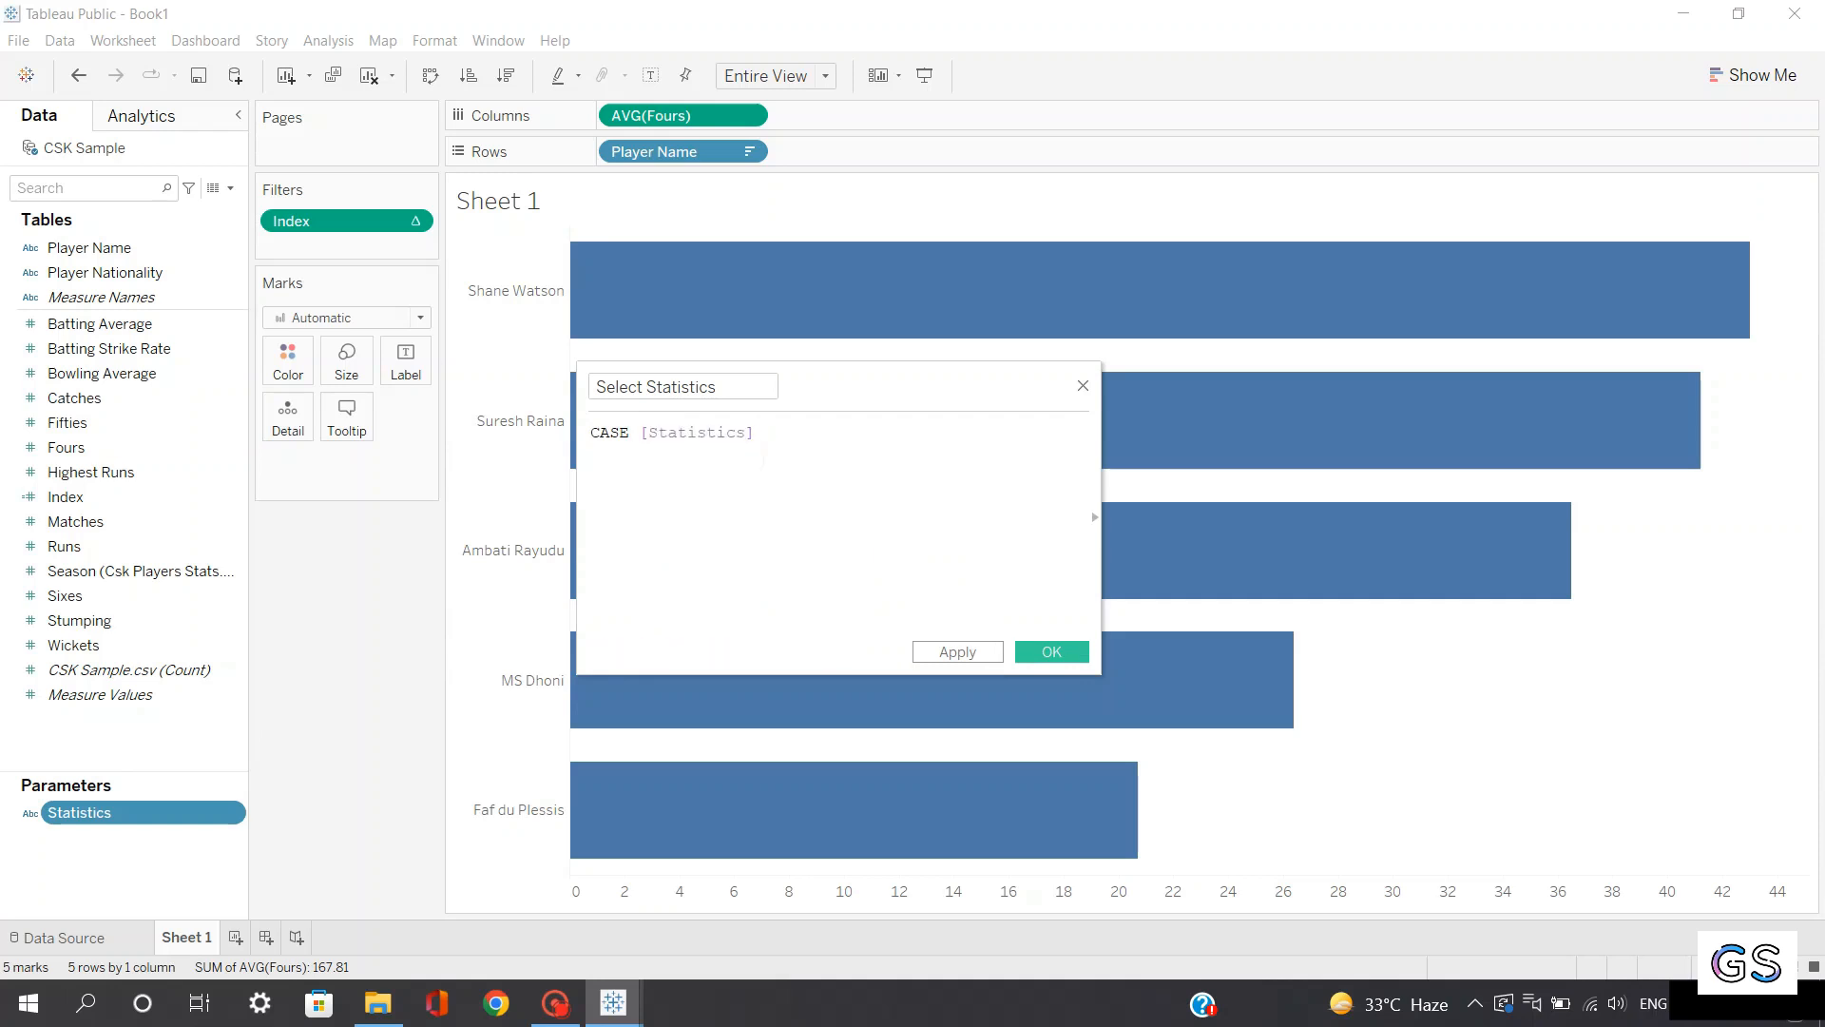
Add CASE branches to the Select Statistics formula returning [Fours] for "Top Fours" and [Sixes] for "Top Sixes"
{"action": "key", "text": "Return"}
{"action": "type", "text": "when \"Top "}
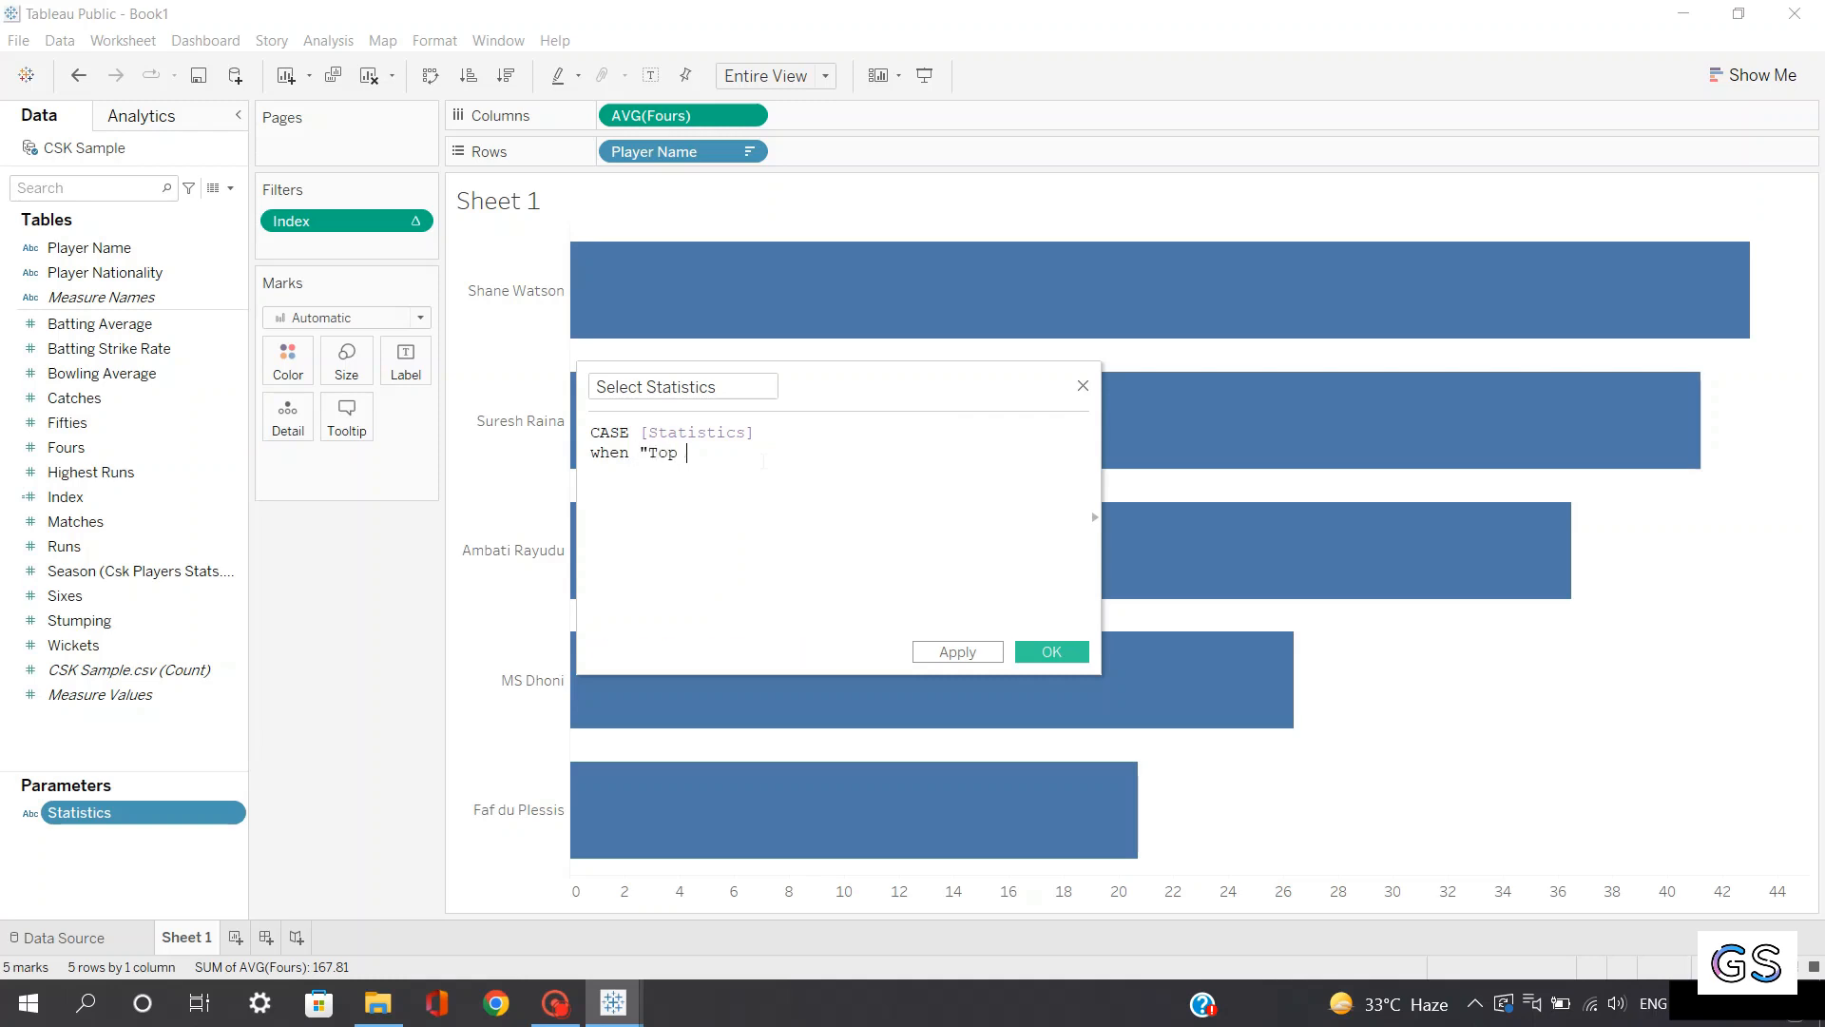
{"action": "type", "text": "Fours\" then fou"}
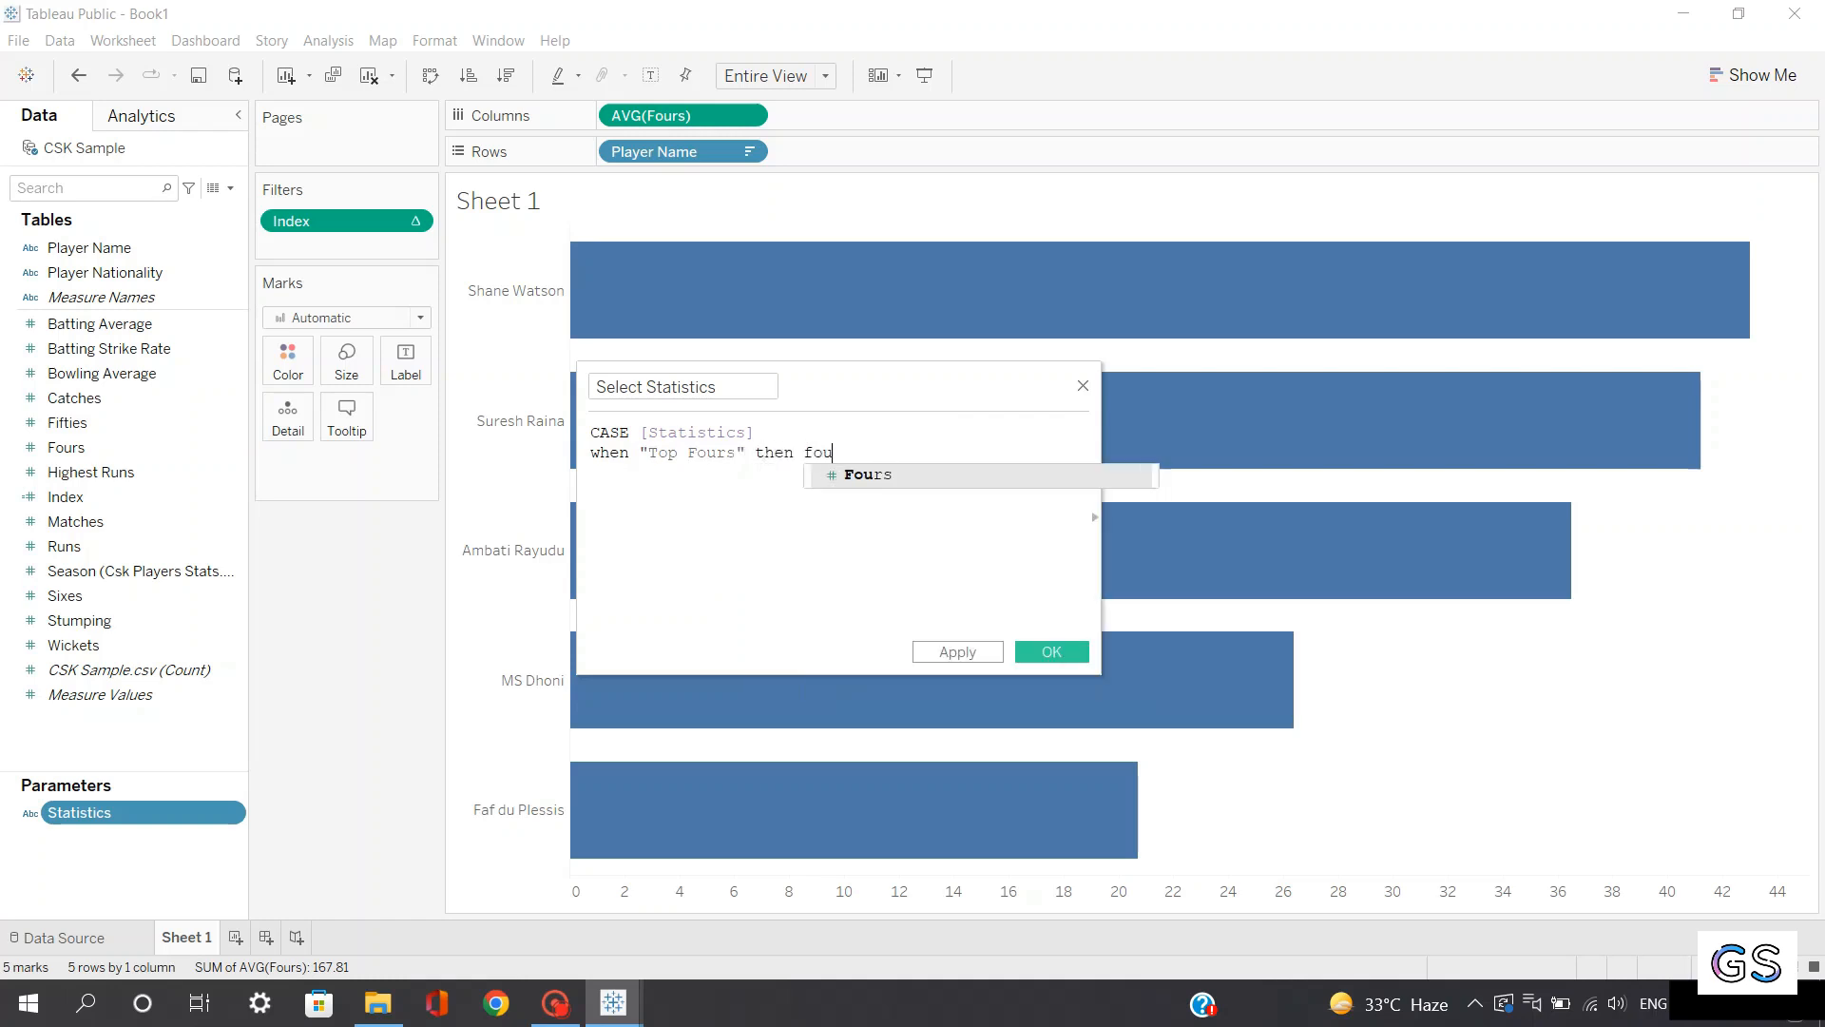
{"action": "left_click", "coordinate": [865, 475]}
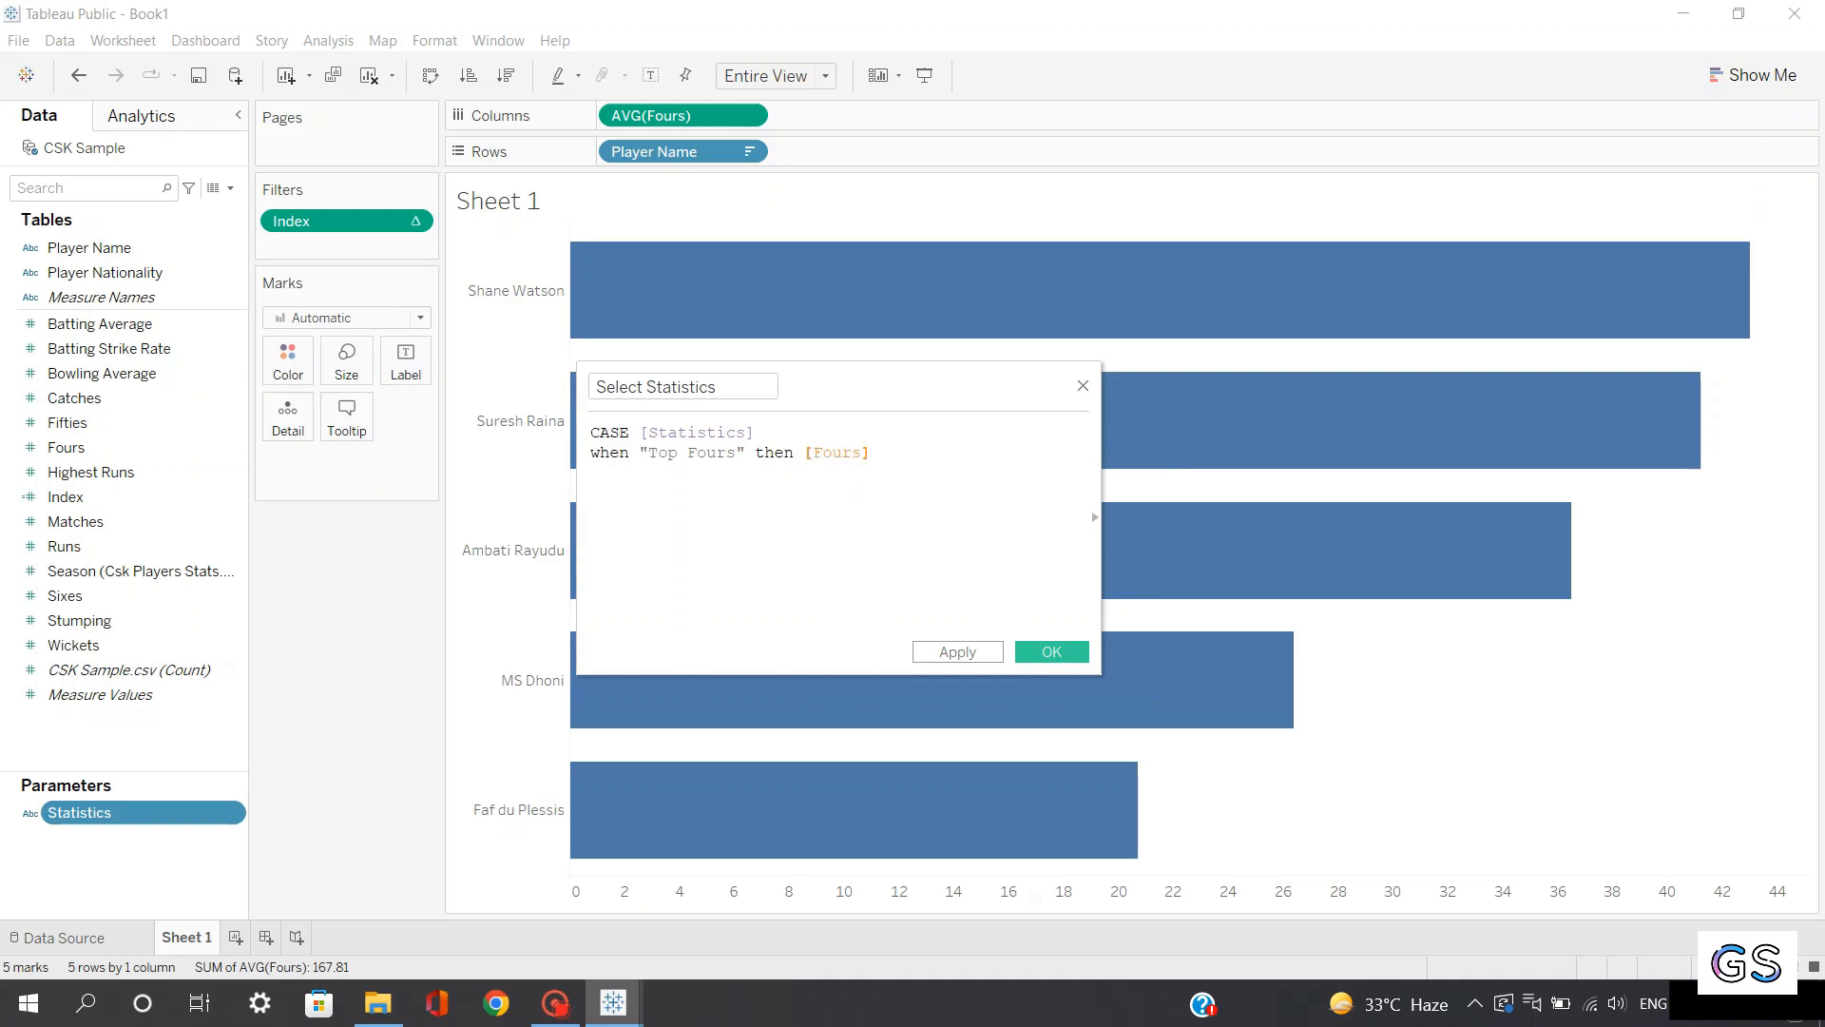
{"action": "type", "text": "whe"}
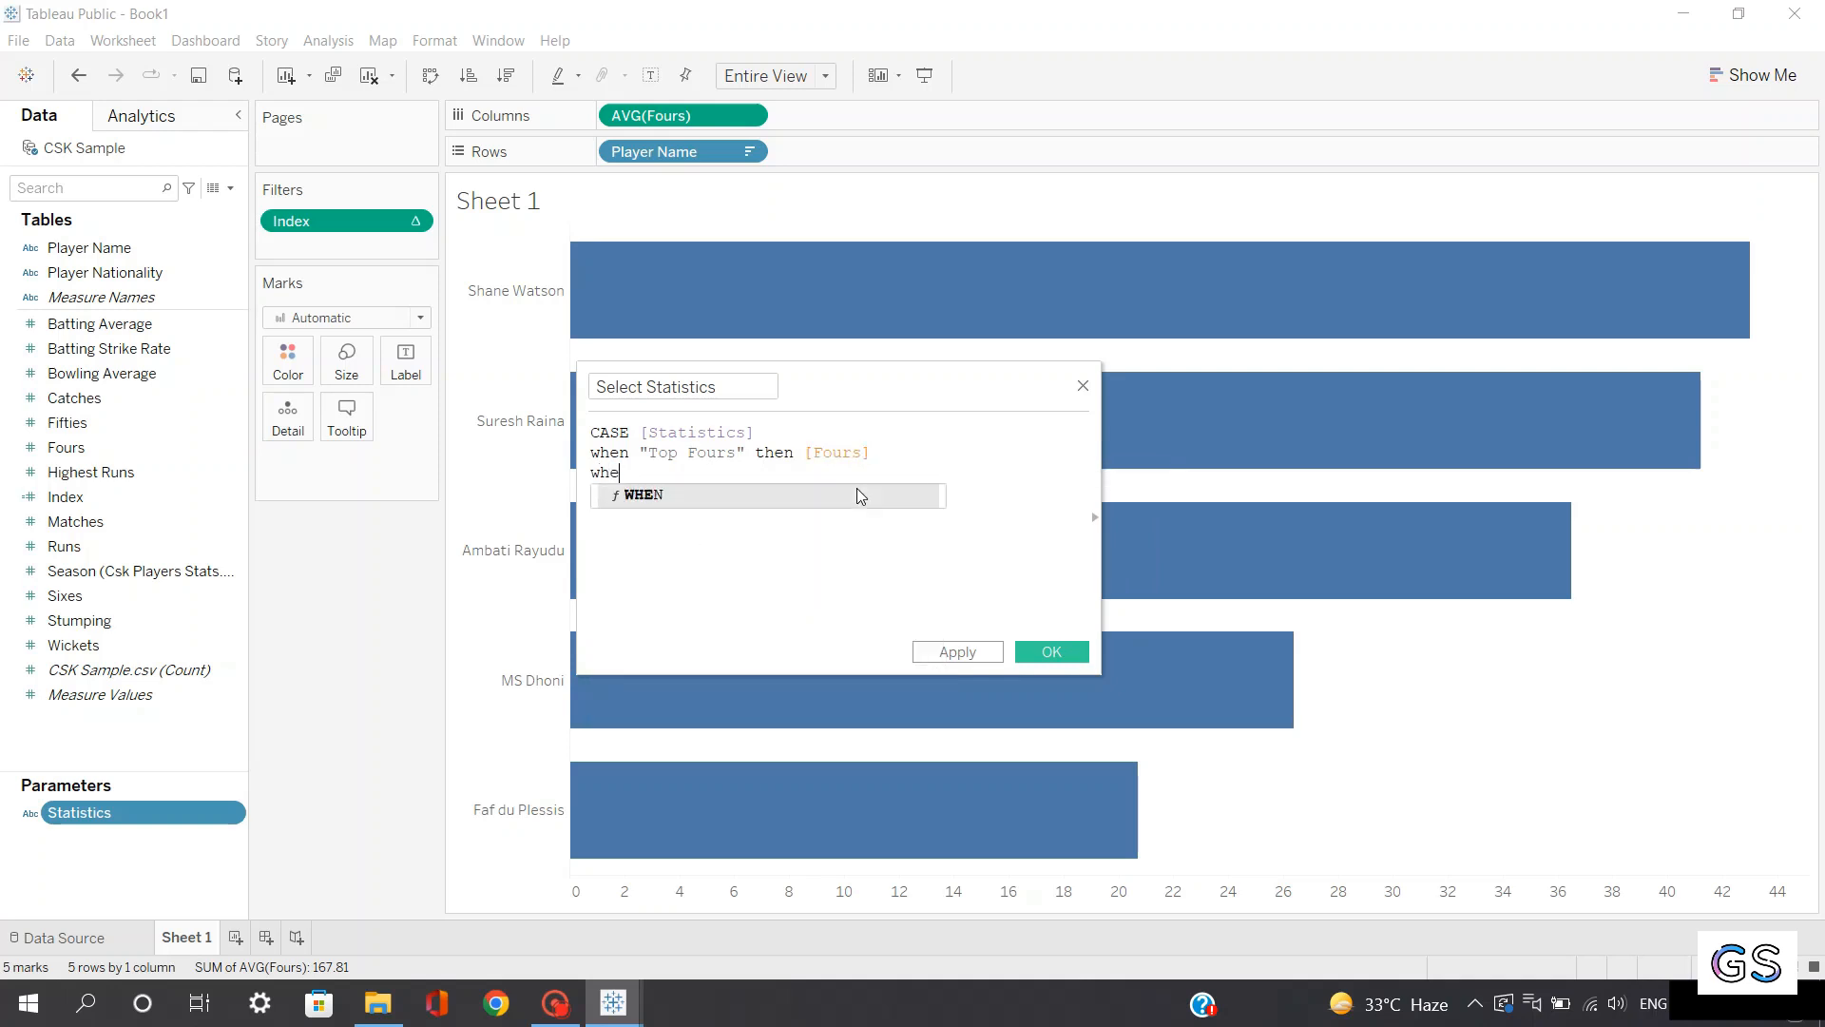
{"action": "type", "text": "n \"T"}
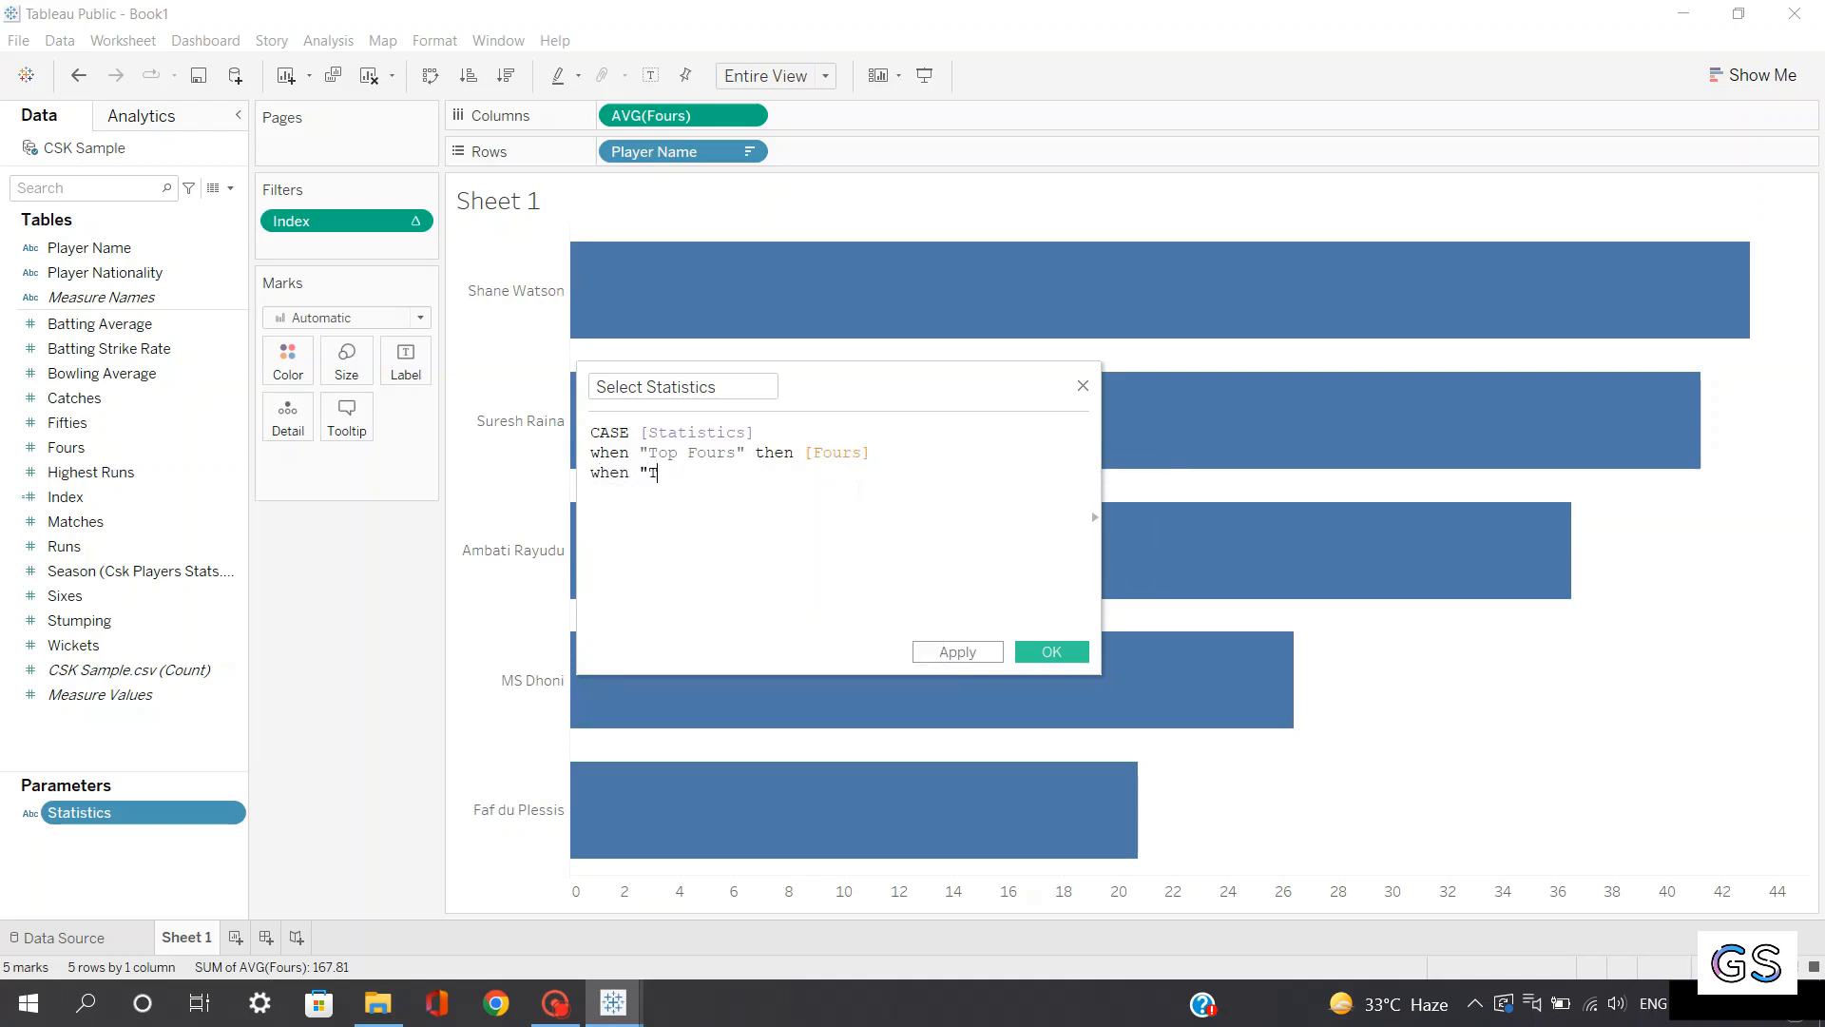
{"action": "type", "text": "op Sixes\" then s"}
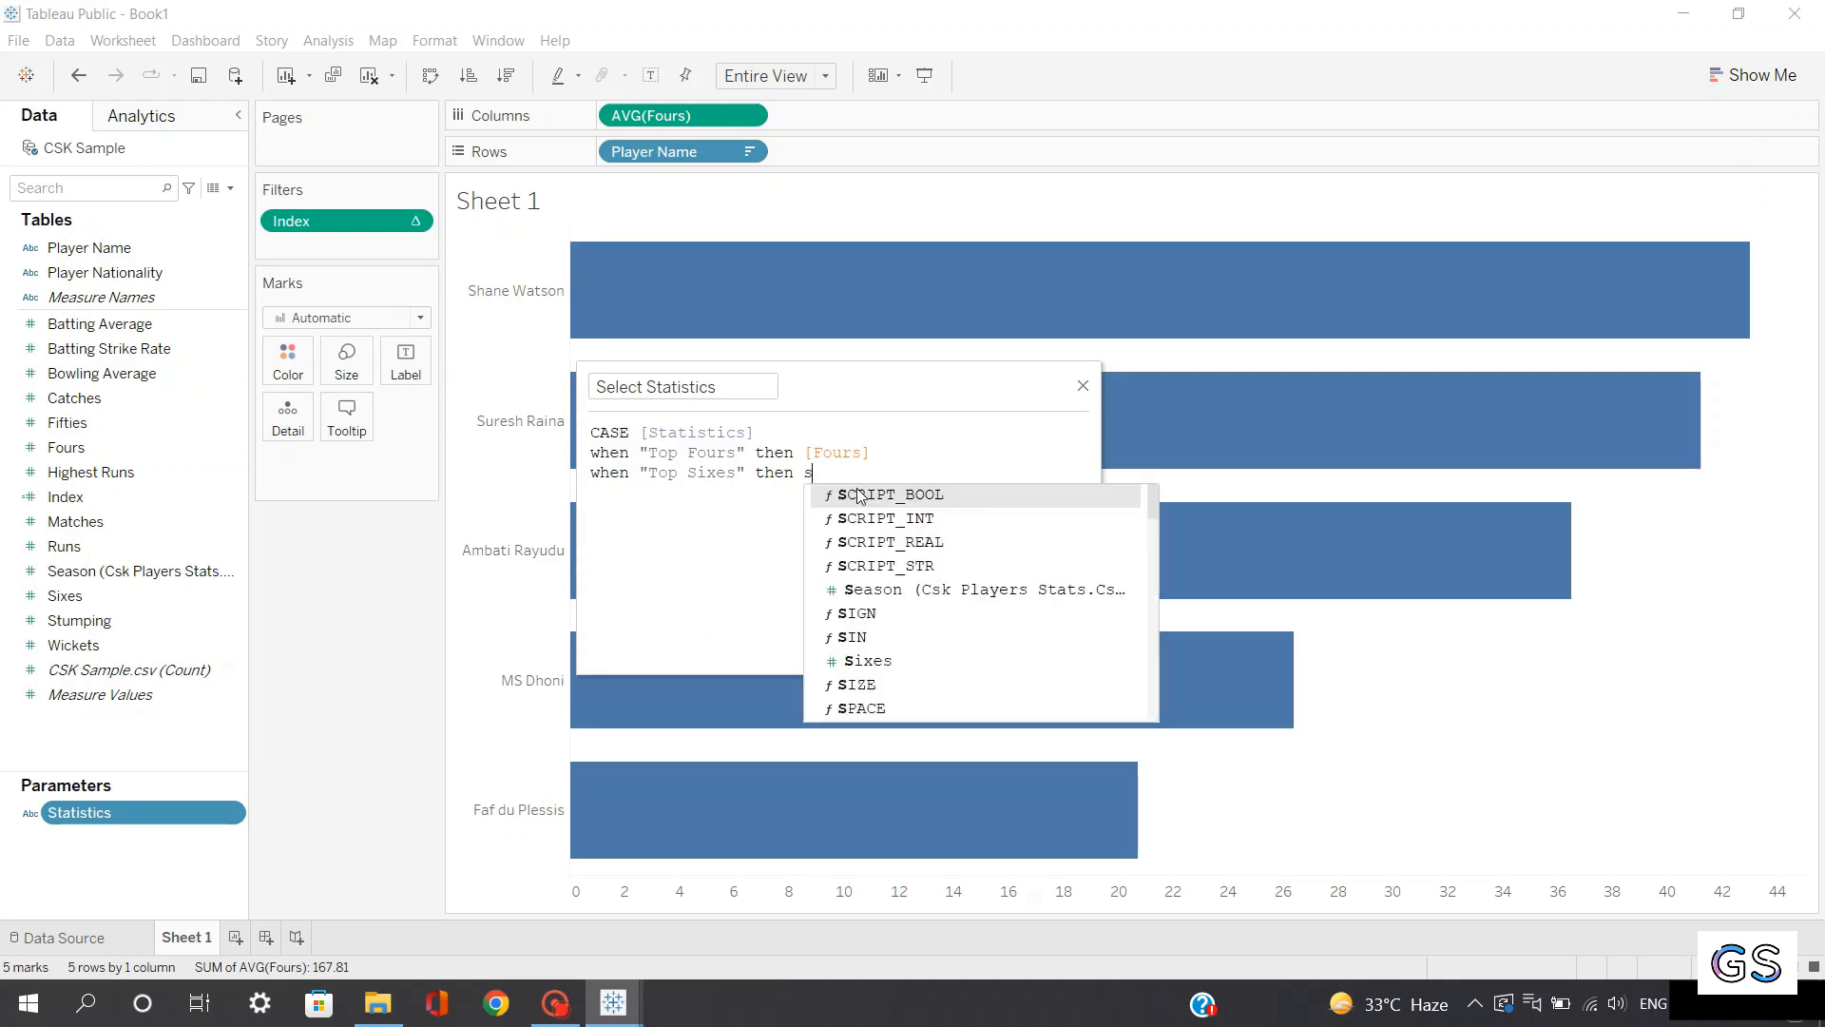
{"action": "type", "text": "ix"}
{"action": "left_click", "coordinate": [858, 494]}
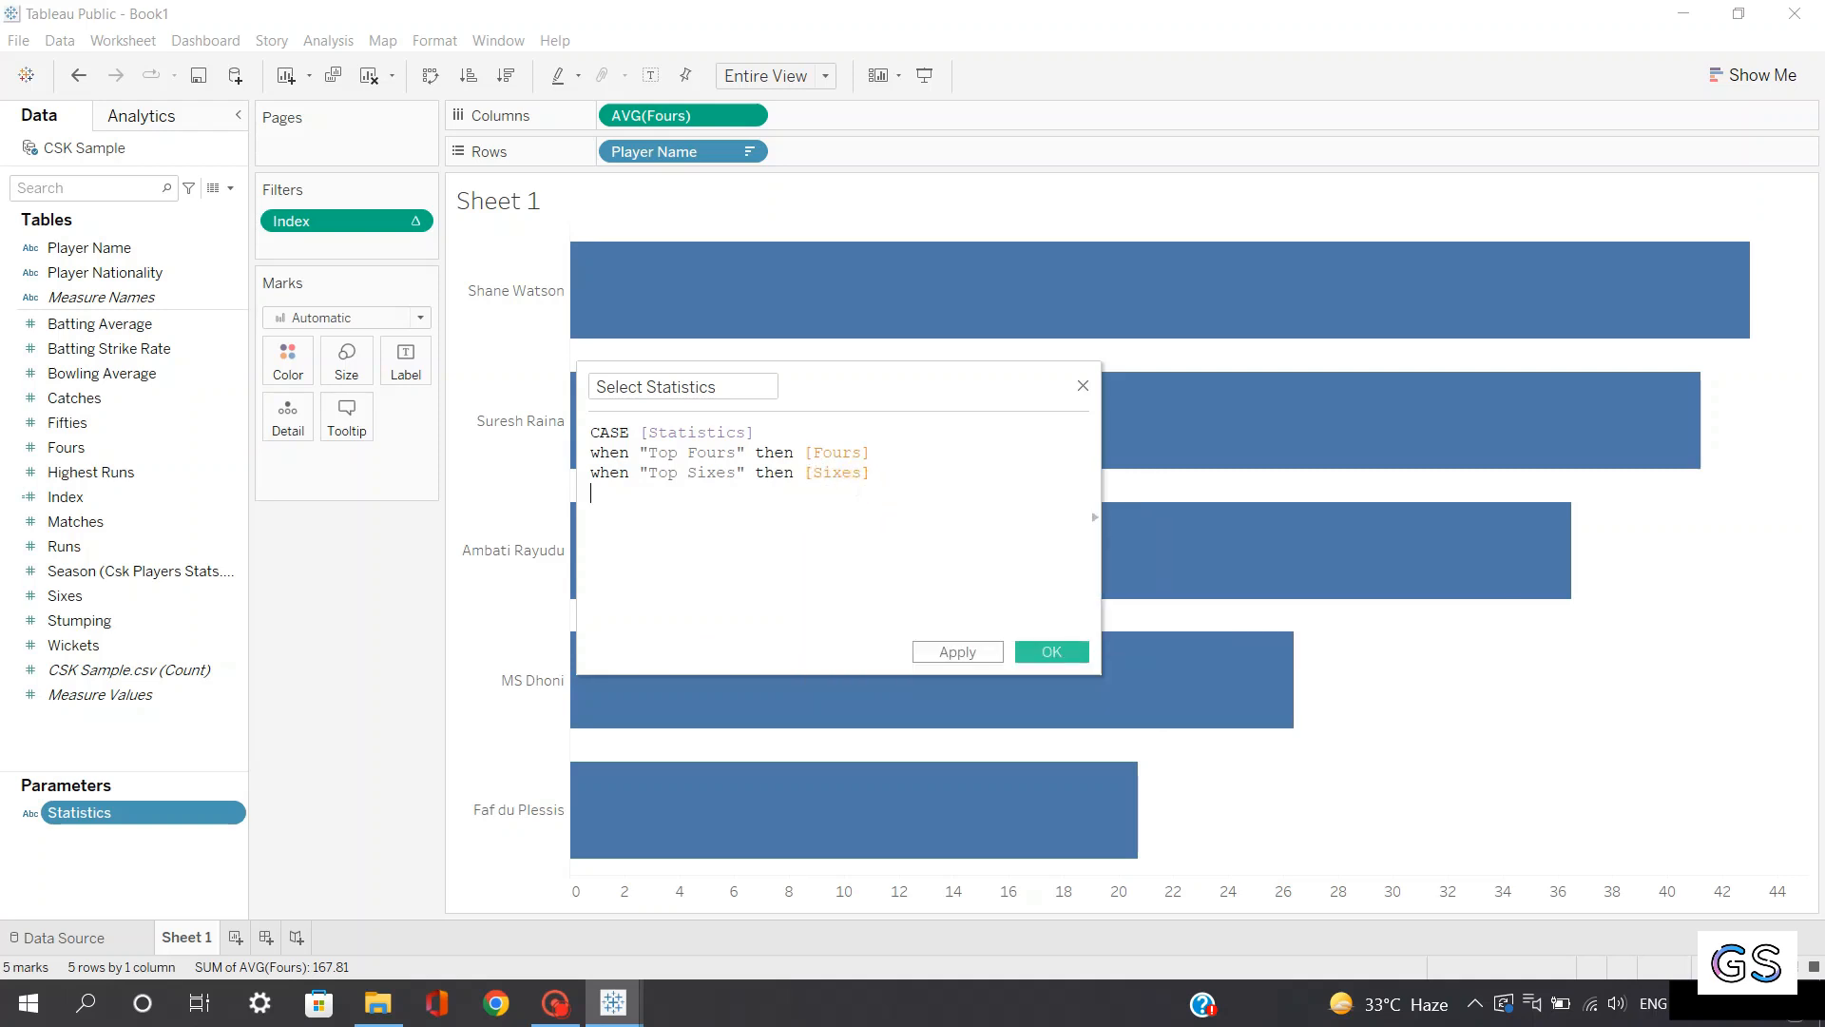
Add CASE branches to the formula returning [Wickets] for "Top Wickets" and [Runs] for "Top Runs"
{"action": "key", "text": "Return"}
{"action": "type", "text": "when \"Top Wickets\" then"}
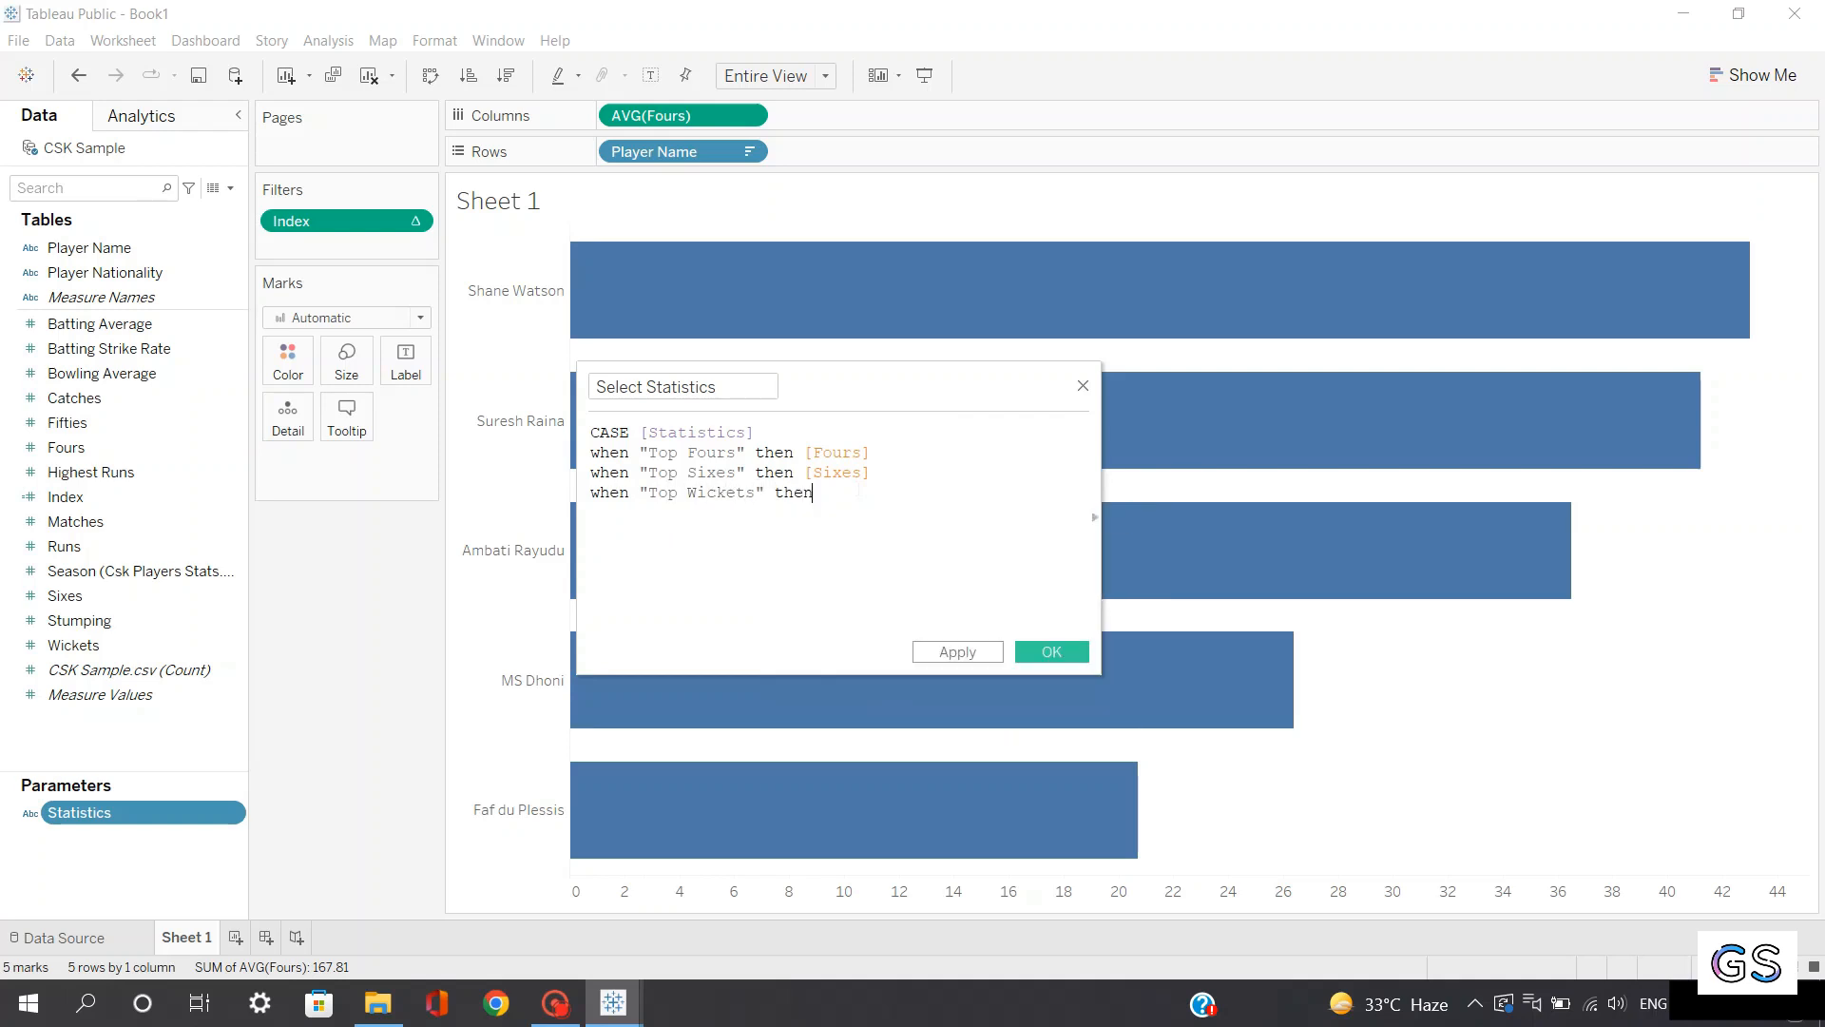
{"action": "type", "text": " wick"}
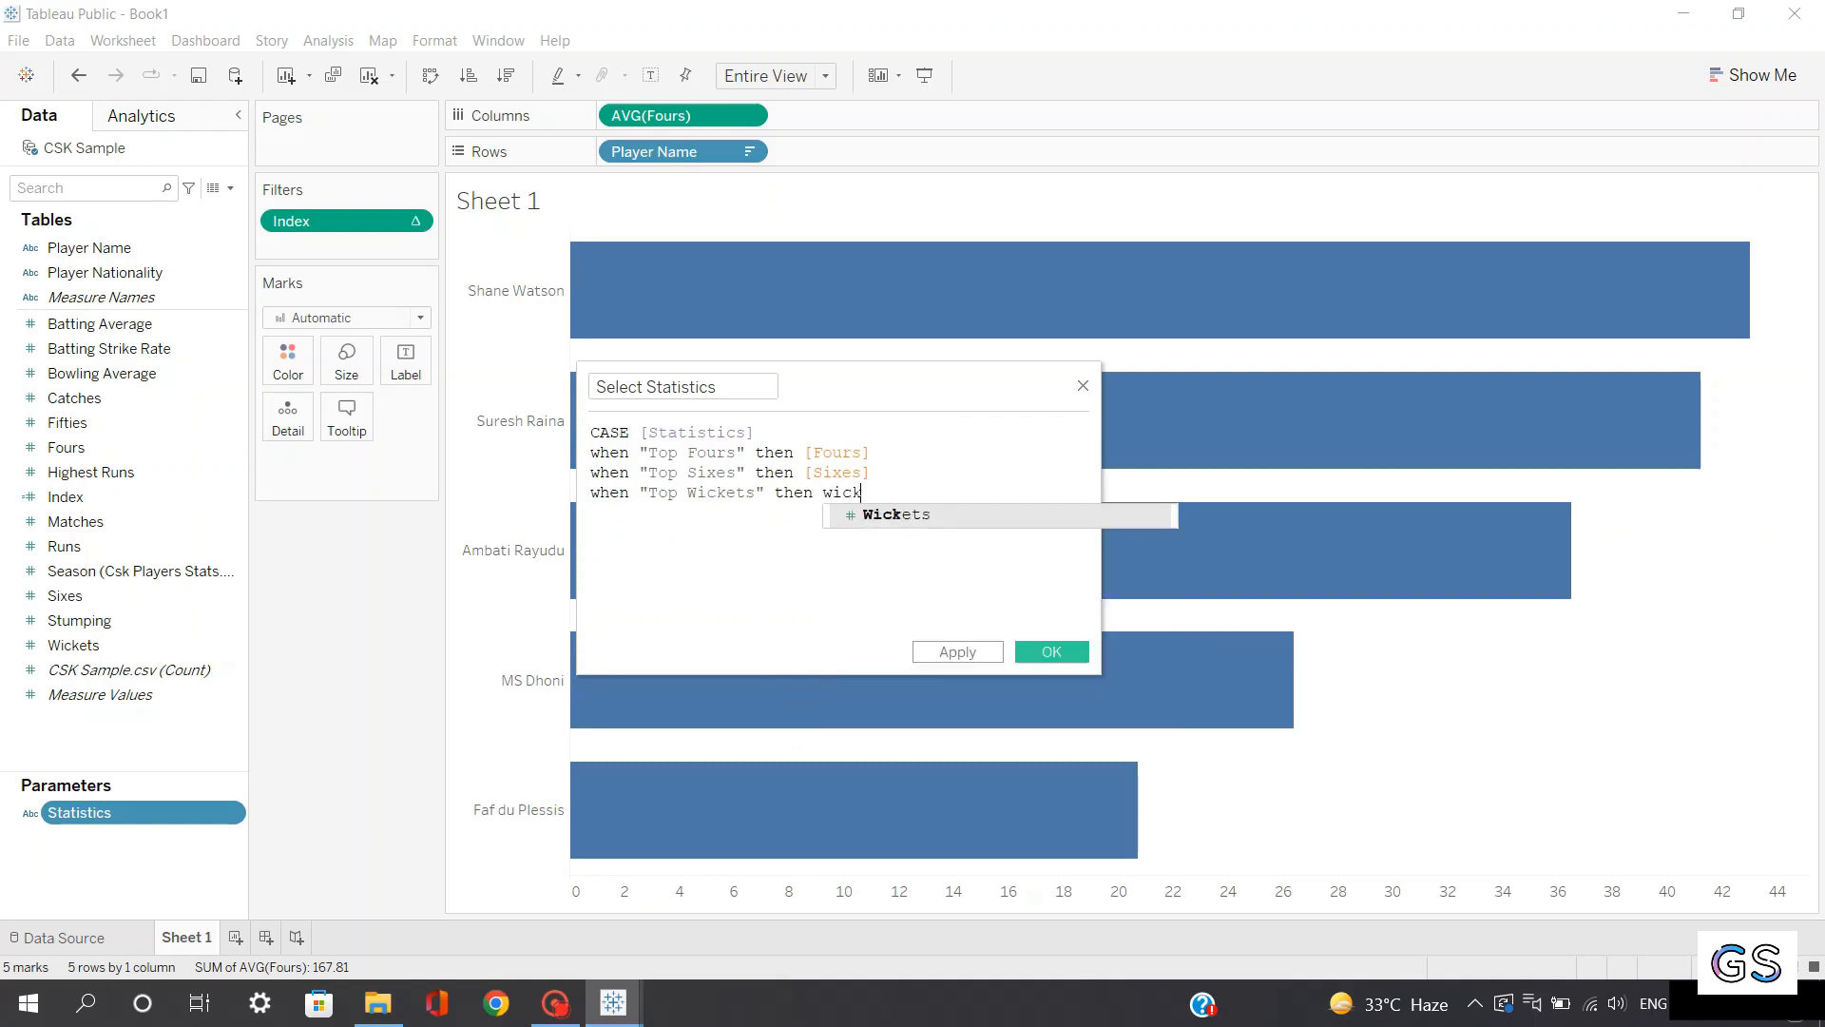
{"action": "left_click", "coordinate": [876, 522]}
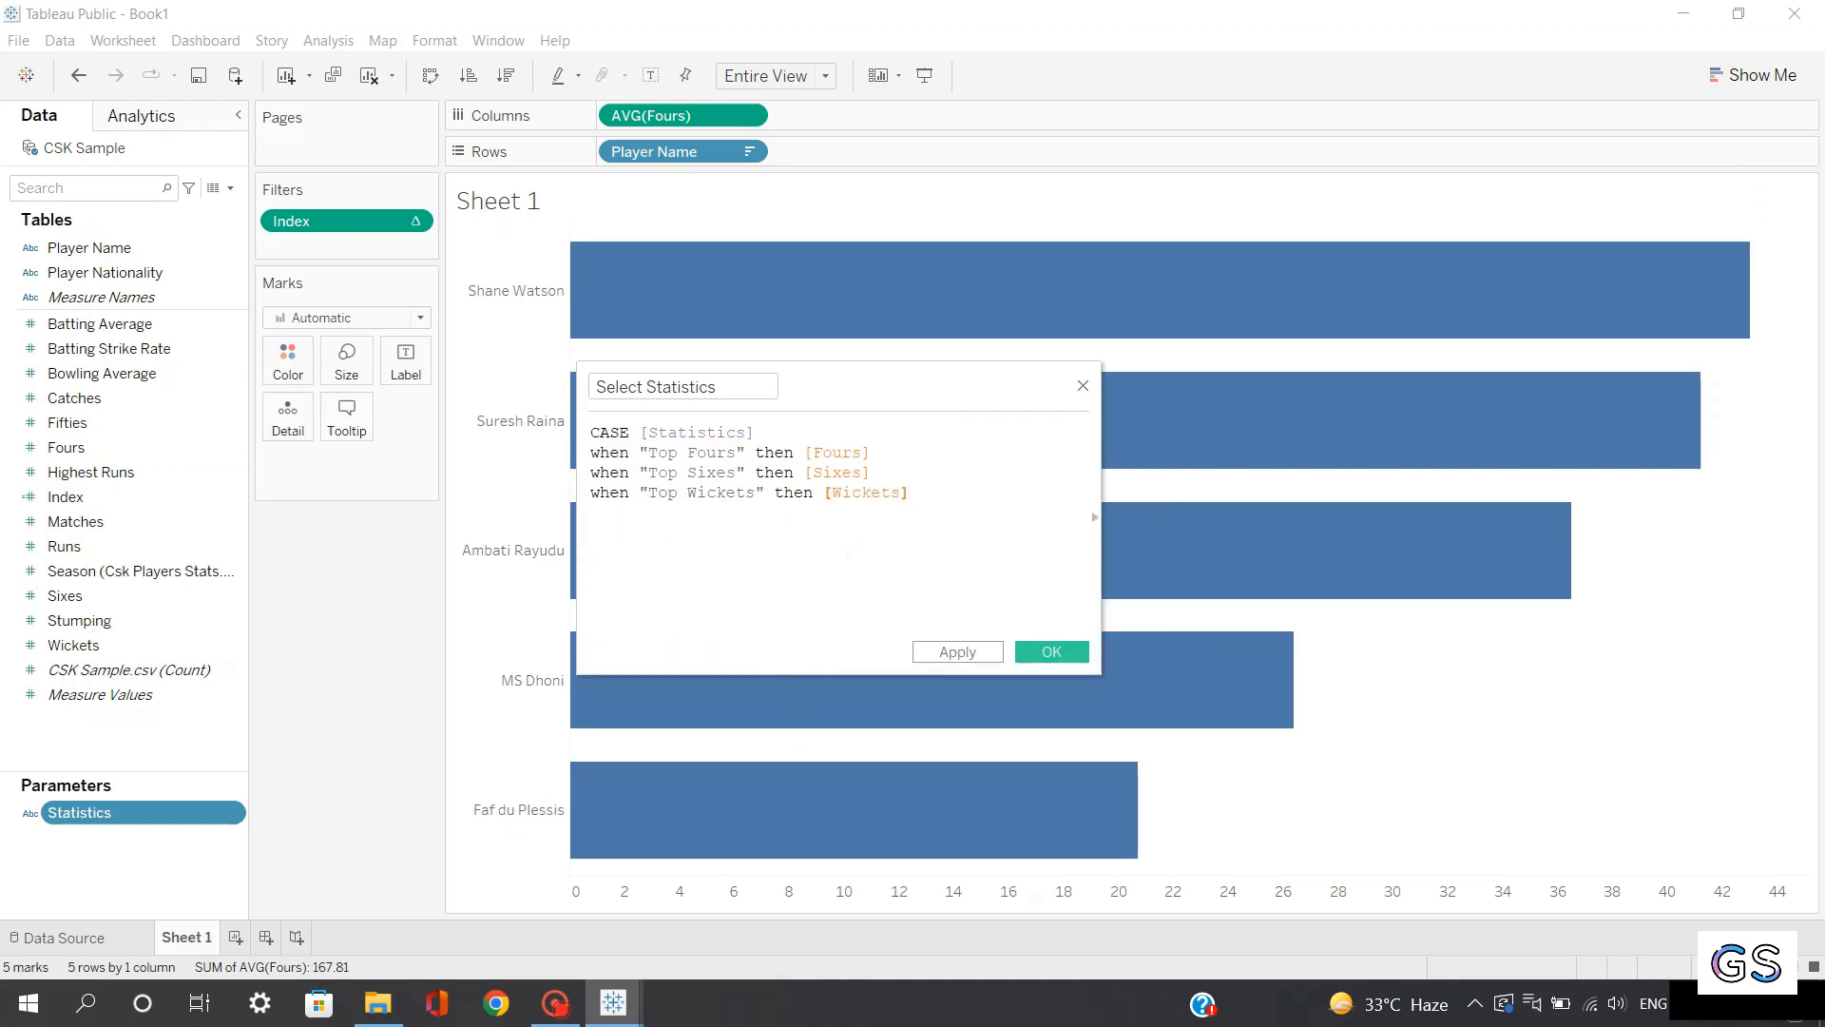
{"action": "key", "text": "Return"}
{"action": "type", "text": "when \"Top Runs\" the"}
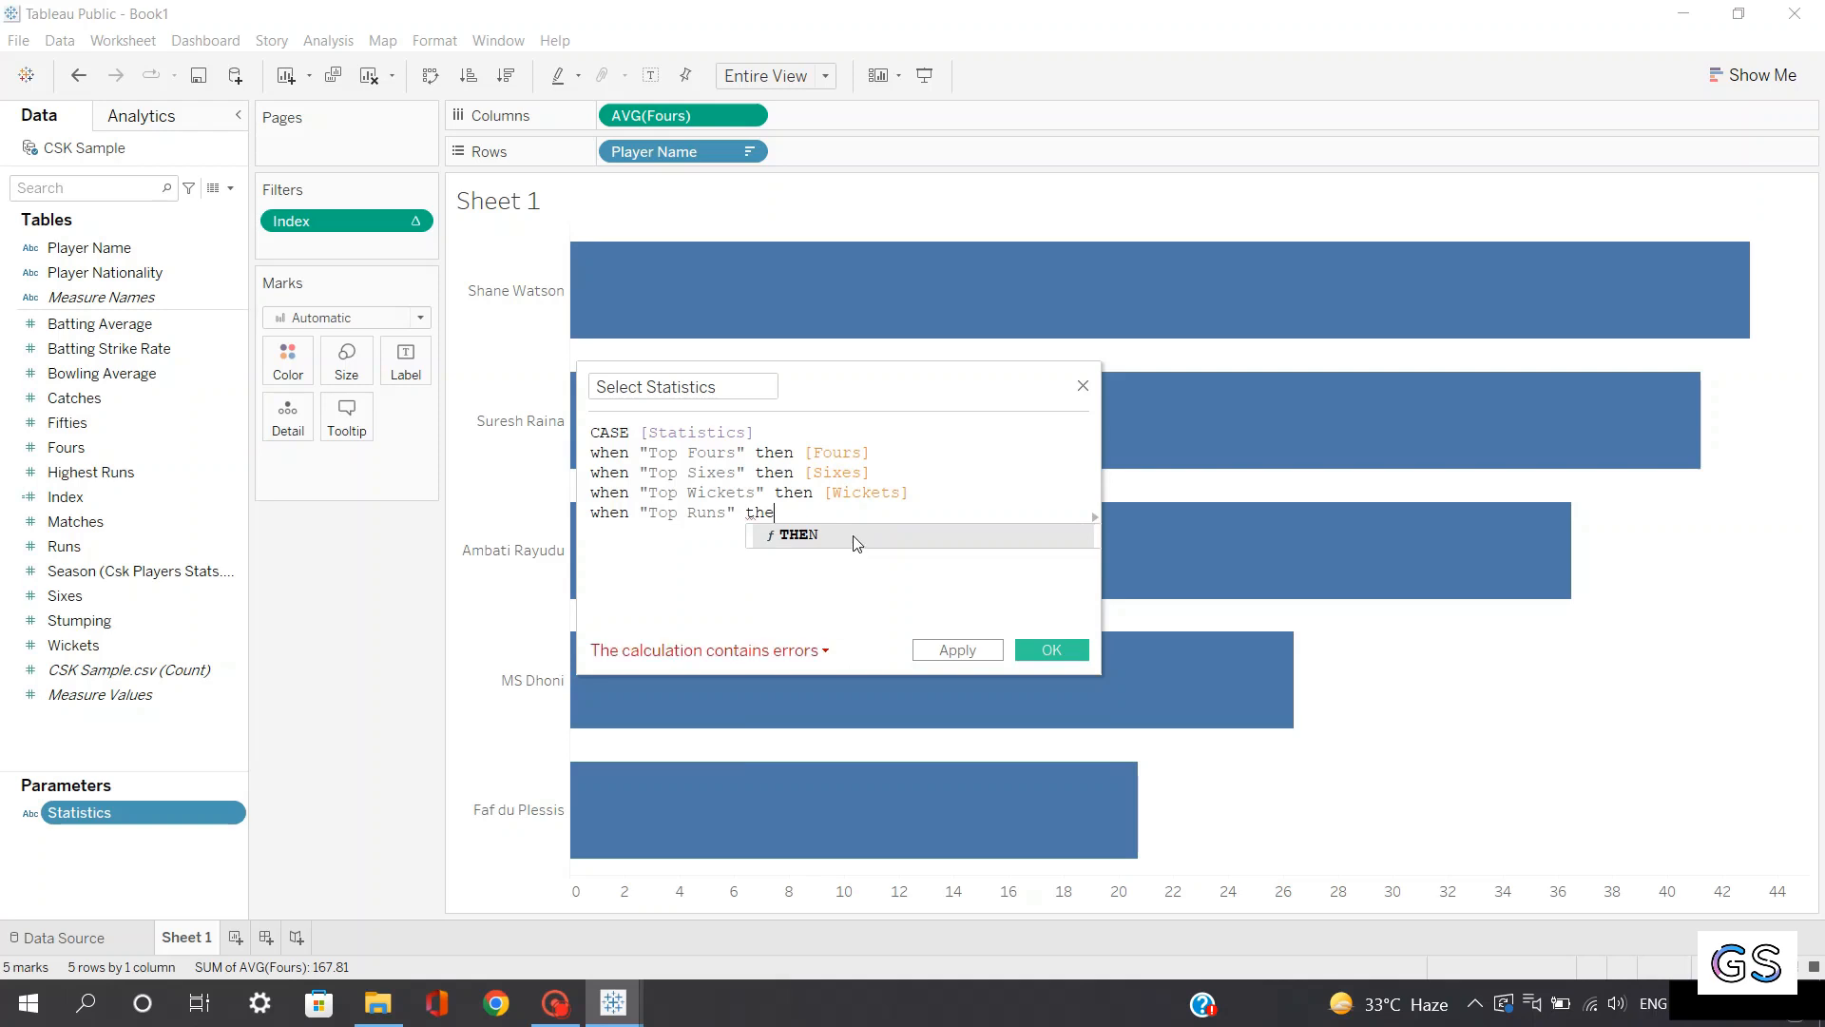
{"action": "type", "text": "n "}
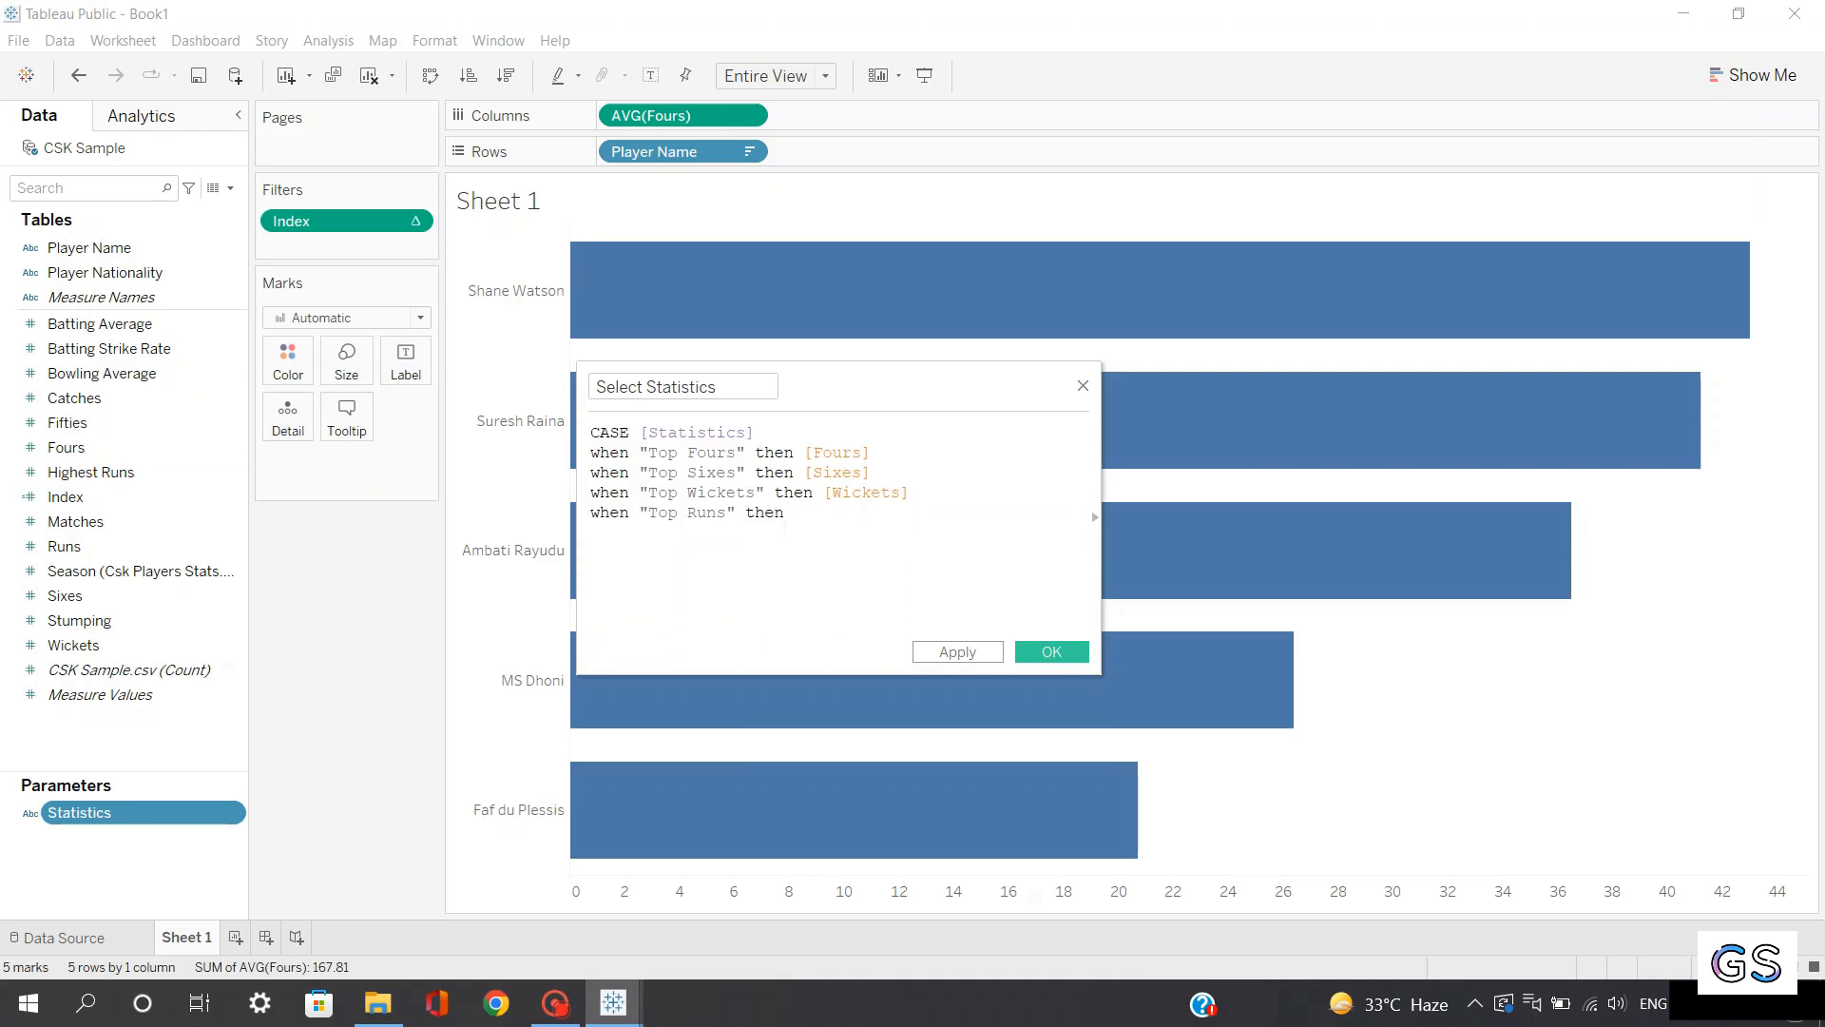
{"action": "type", "text": "ru"}
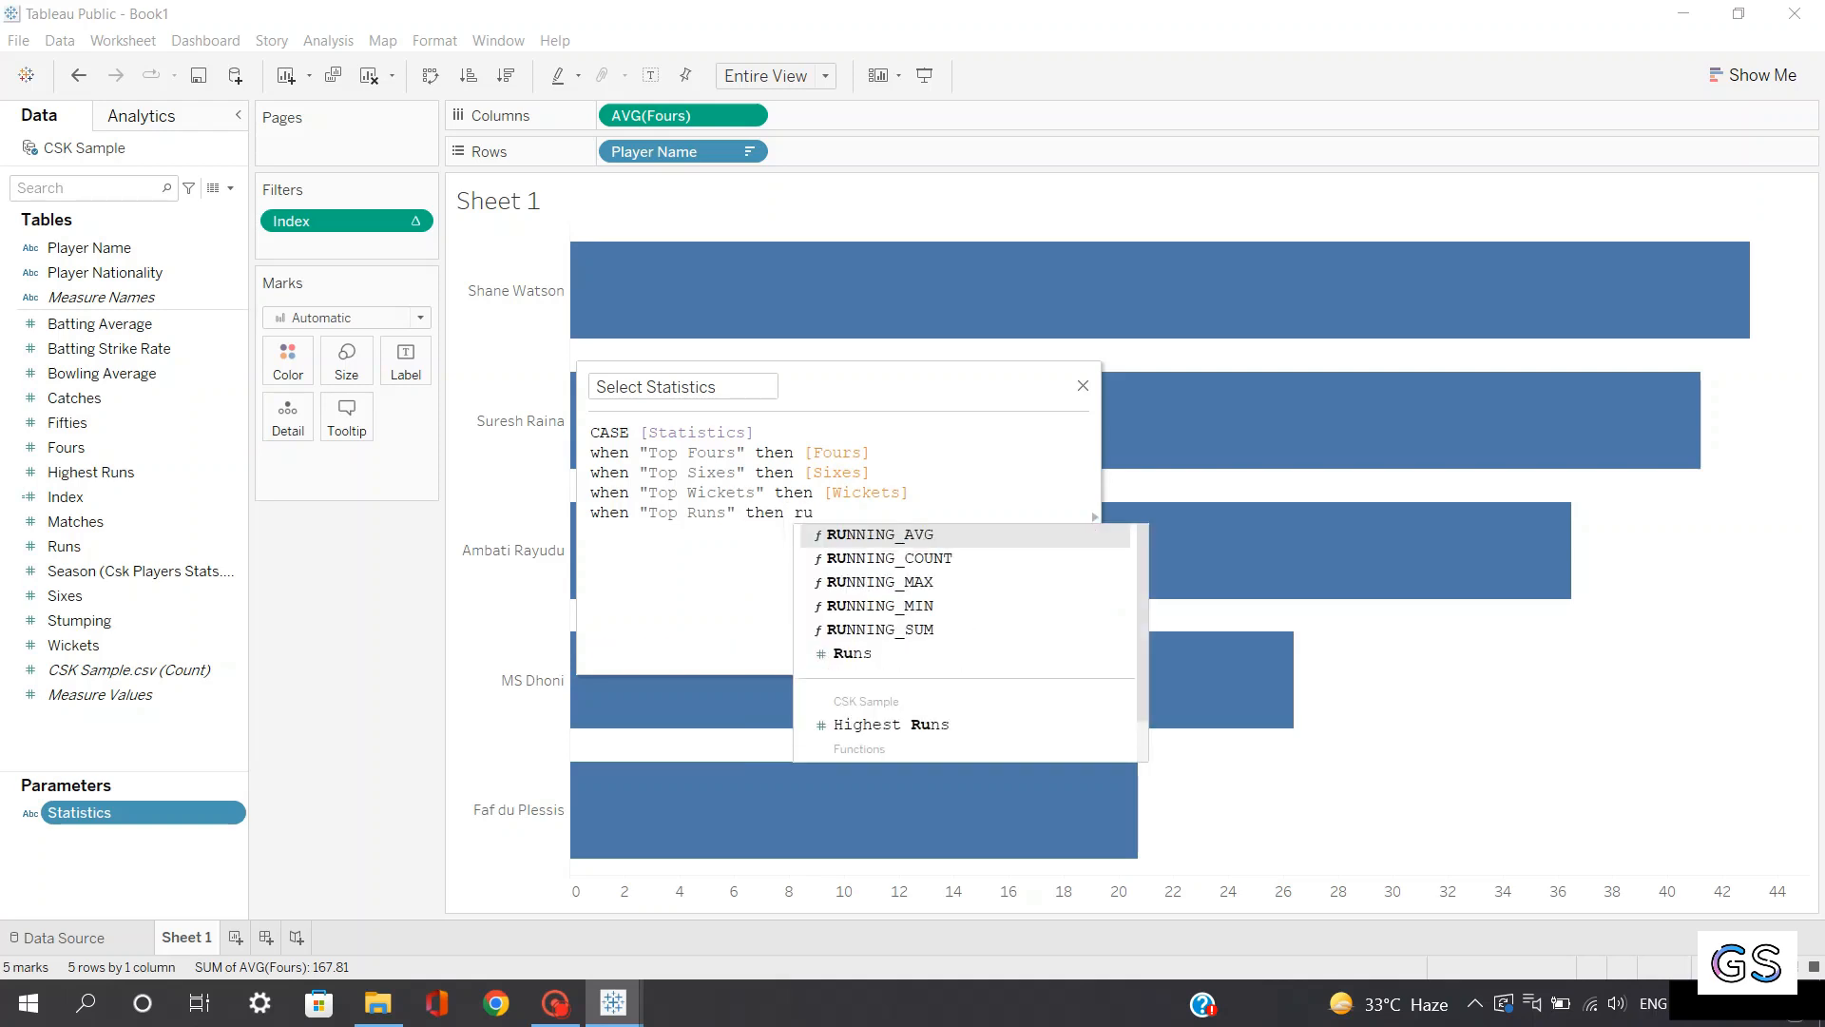
{"action": "left_click", "coordinate": [853, 653]}
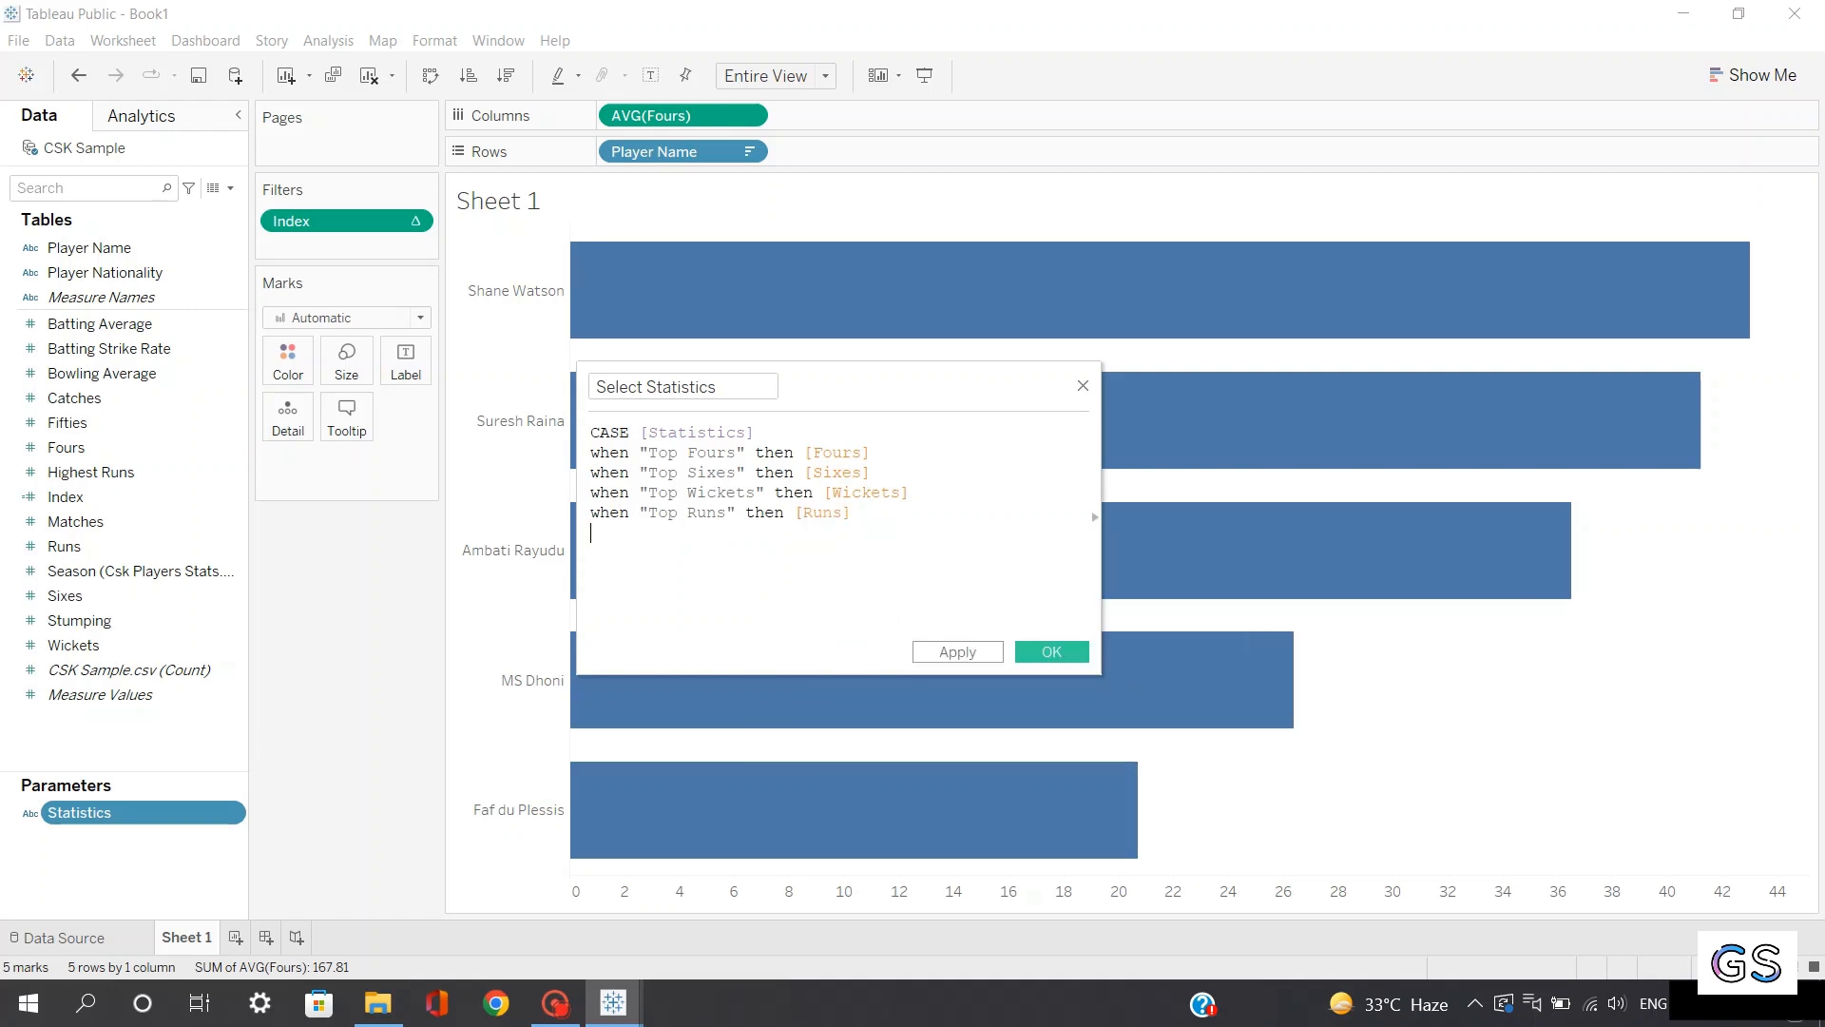
Close the CASE formula with END and accept the Select Statistics calculated field
{"action": "key", "text": "Return"}
{"action": "type", "text": "en"}
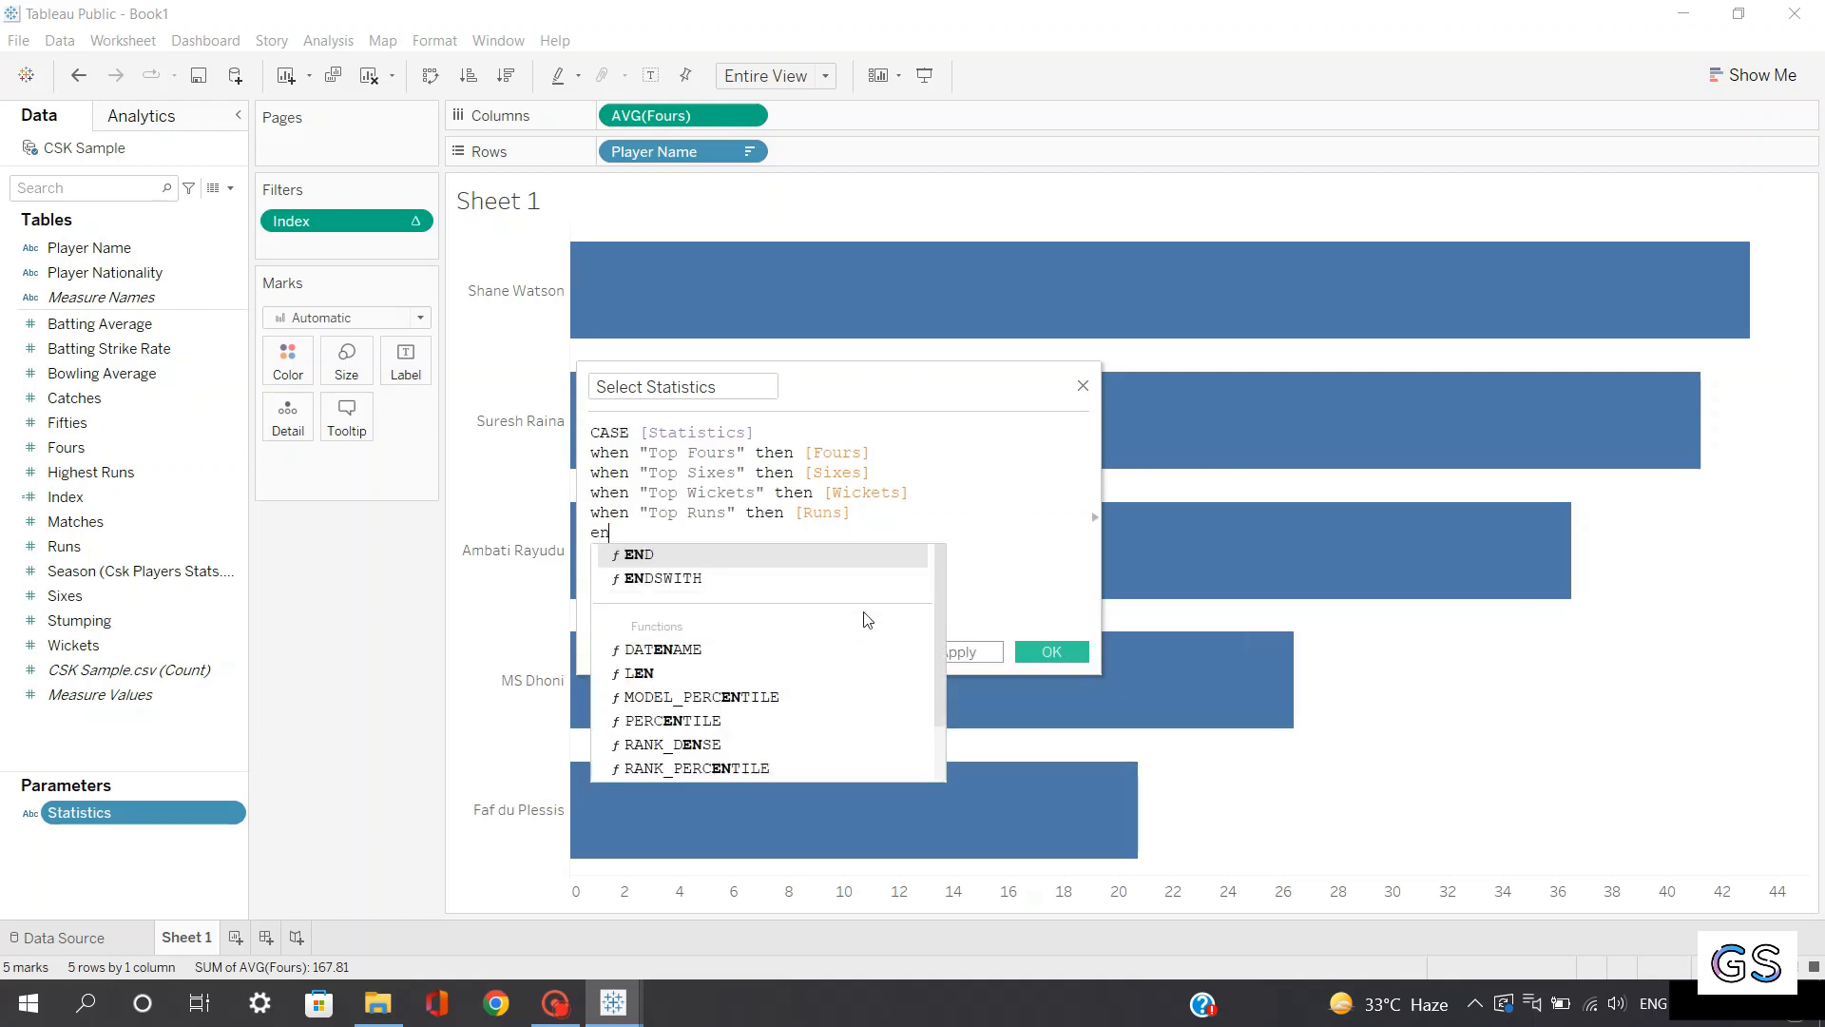
{"action": "left_click", "coordinate": [692, 554]}
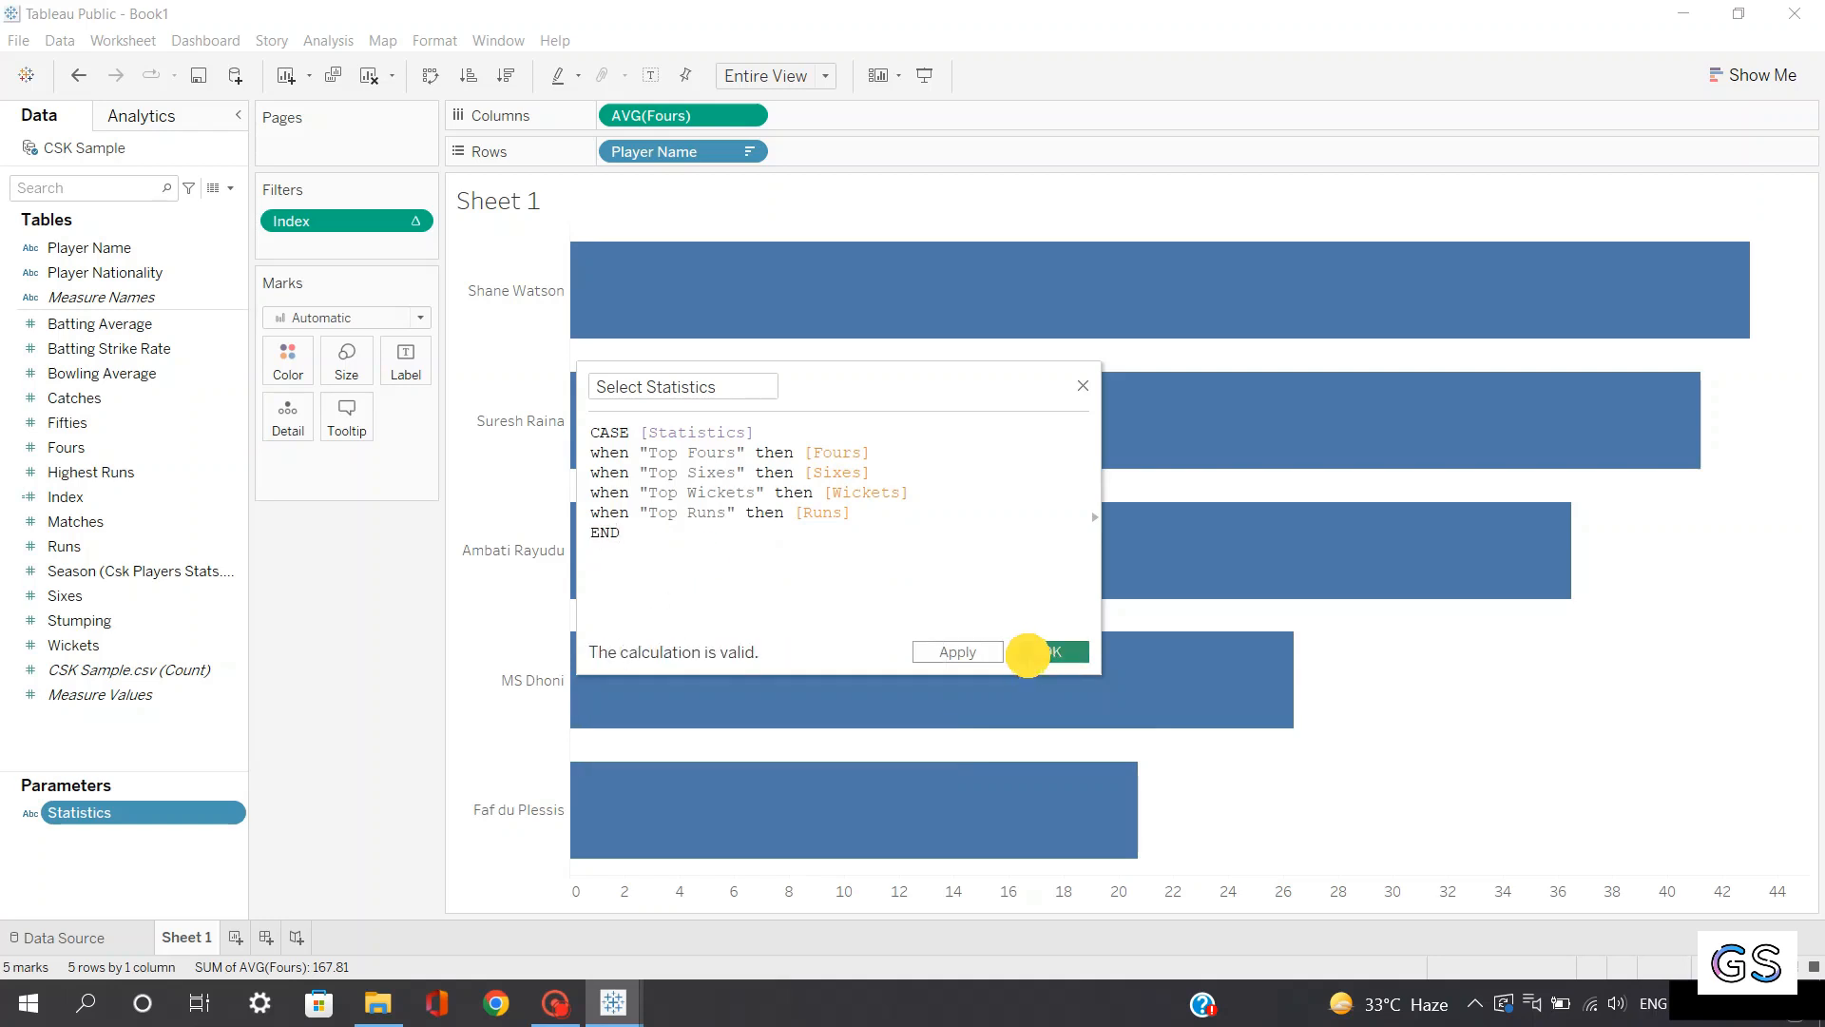
{"action": "left_click", "coordinate": [1031, 662]}
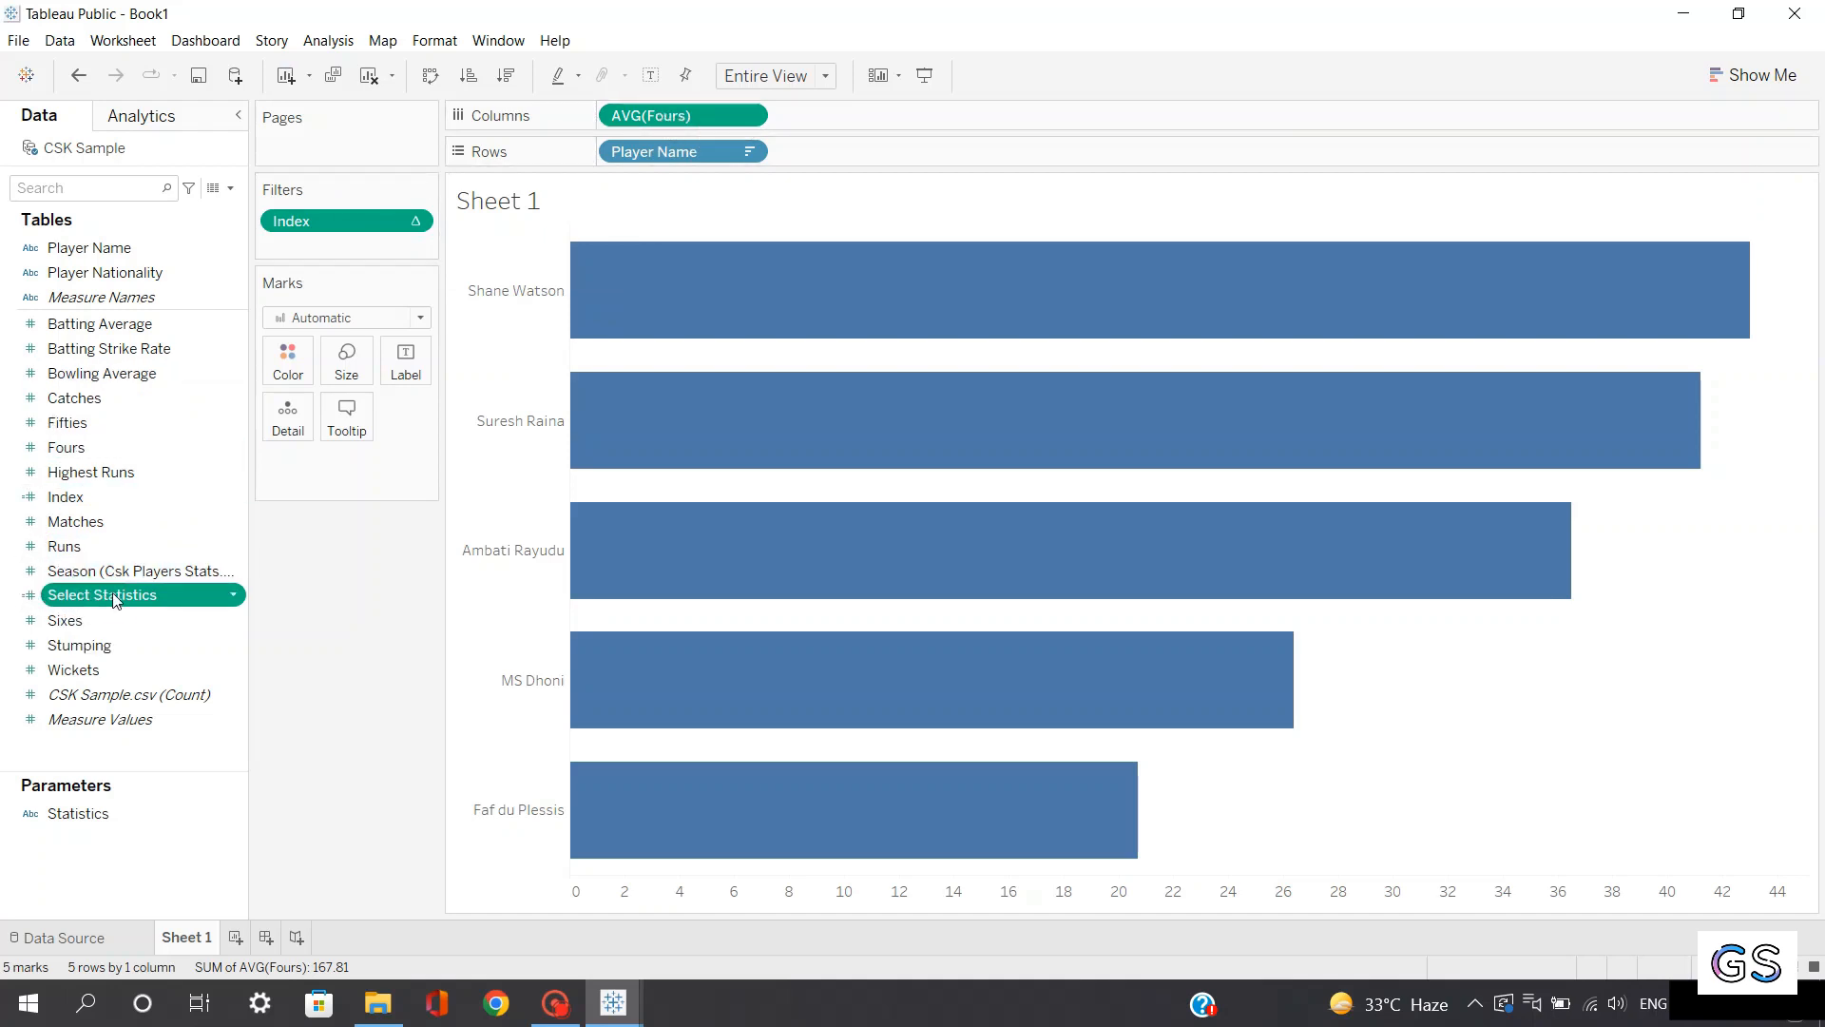
Replace AVG(Fours) on Columns with Select Statistics and sort Player Name by the average of Select Statistics
{"action": "left_click_drag", "start_coordinate": [115, 599], "coordinate": [676, 112]}
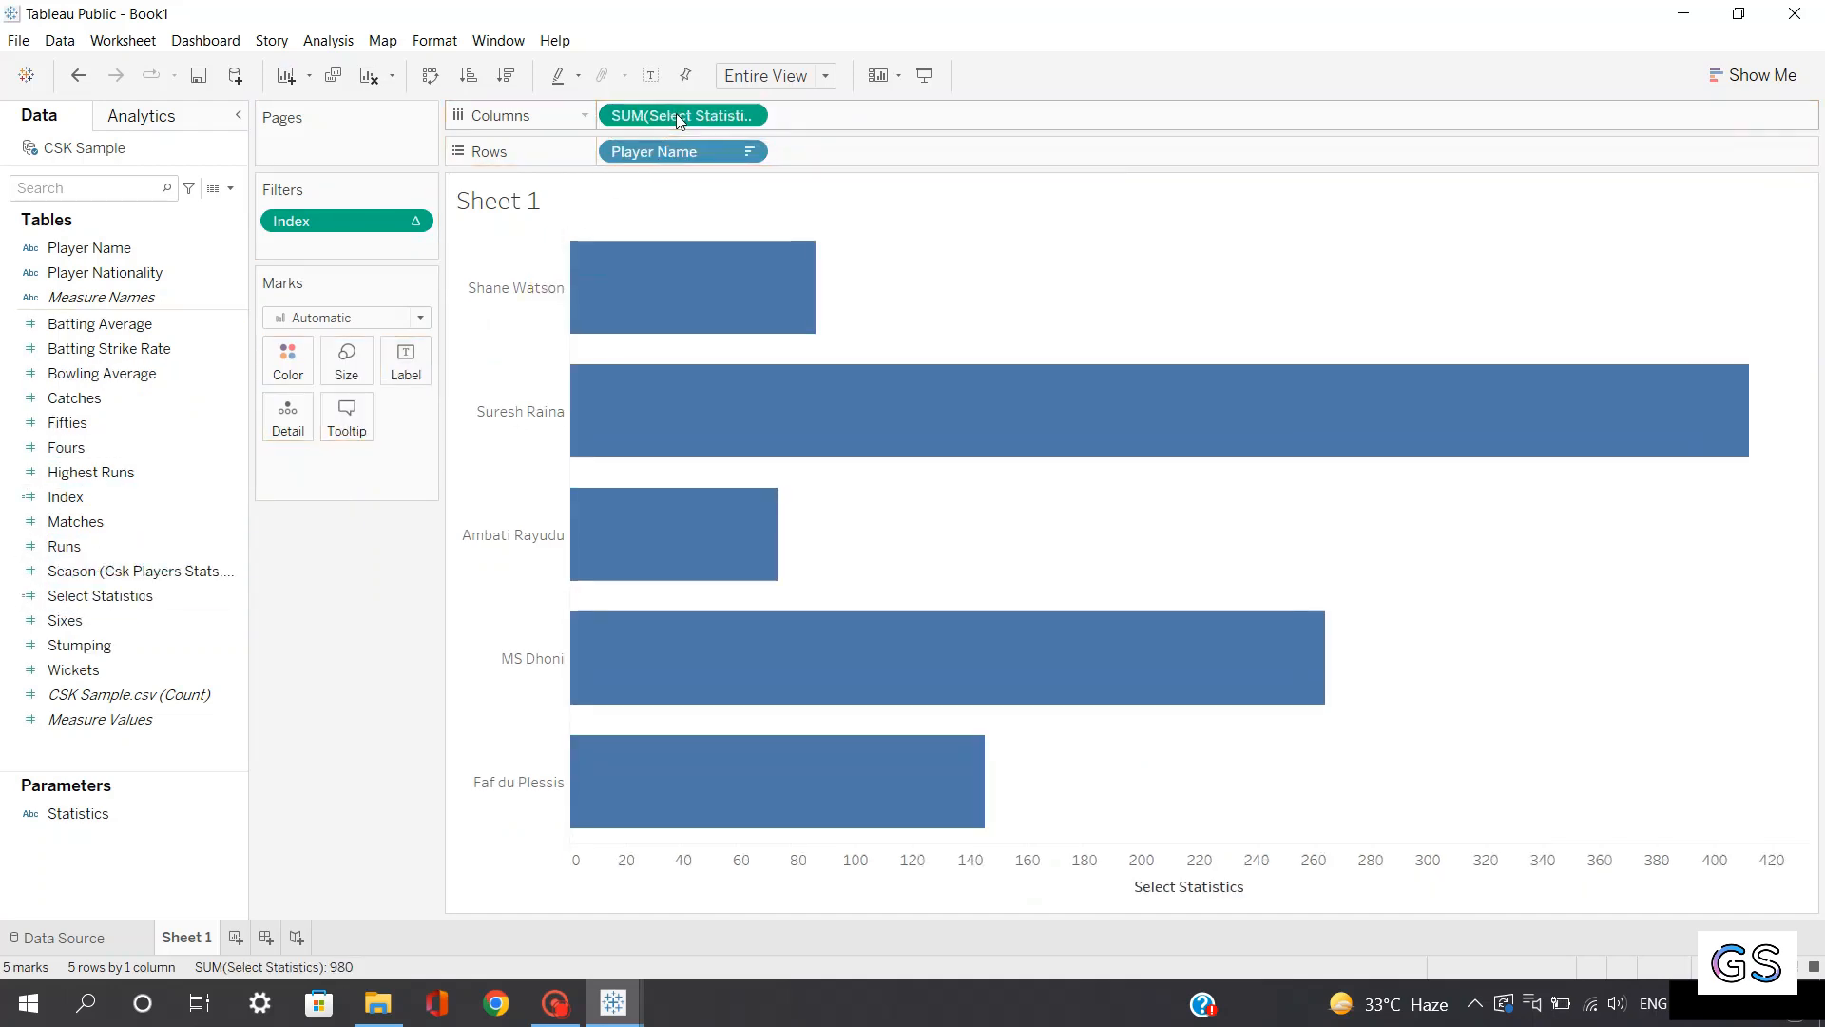
{"action": "left_click", "coordinate": [750, 152]}
{"action": "left_click", "coordinate": [734, 260]}
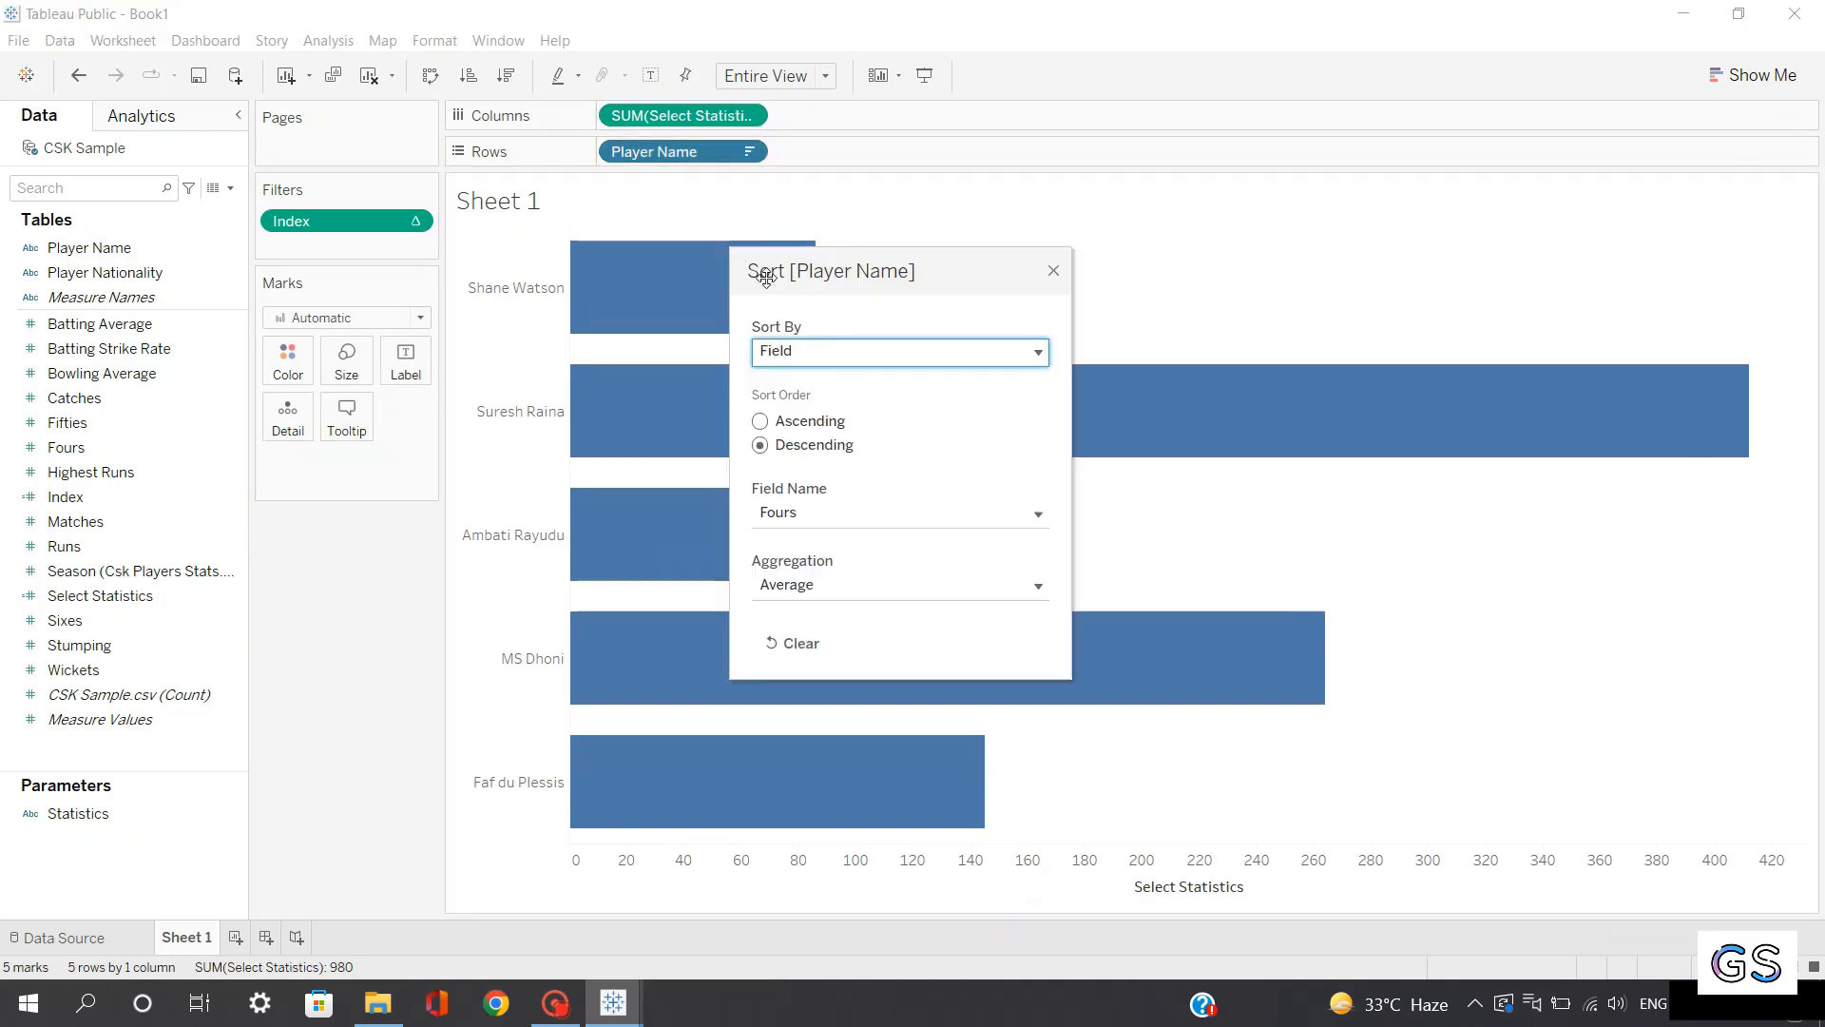
{"action": "left_click", "coordinate": [776, 513]}
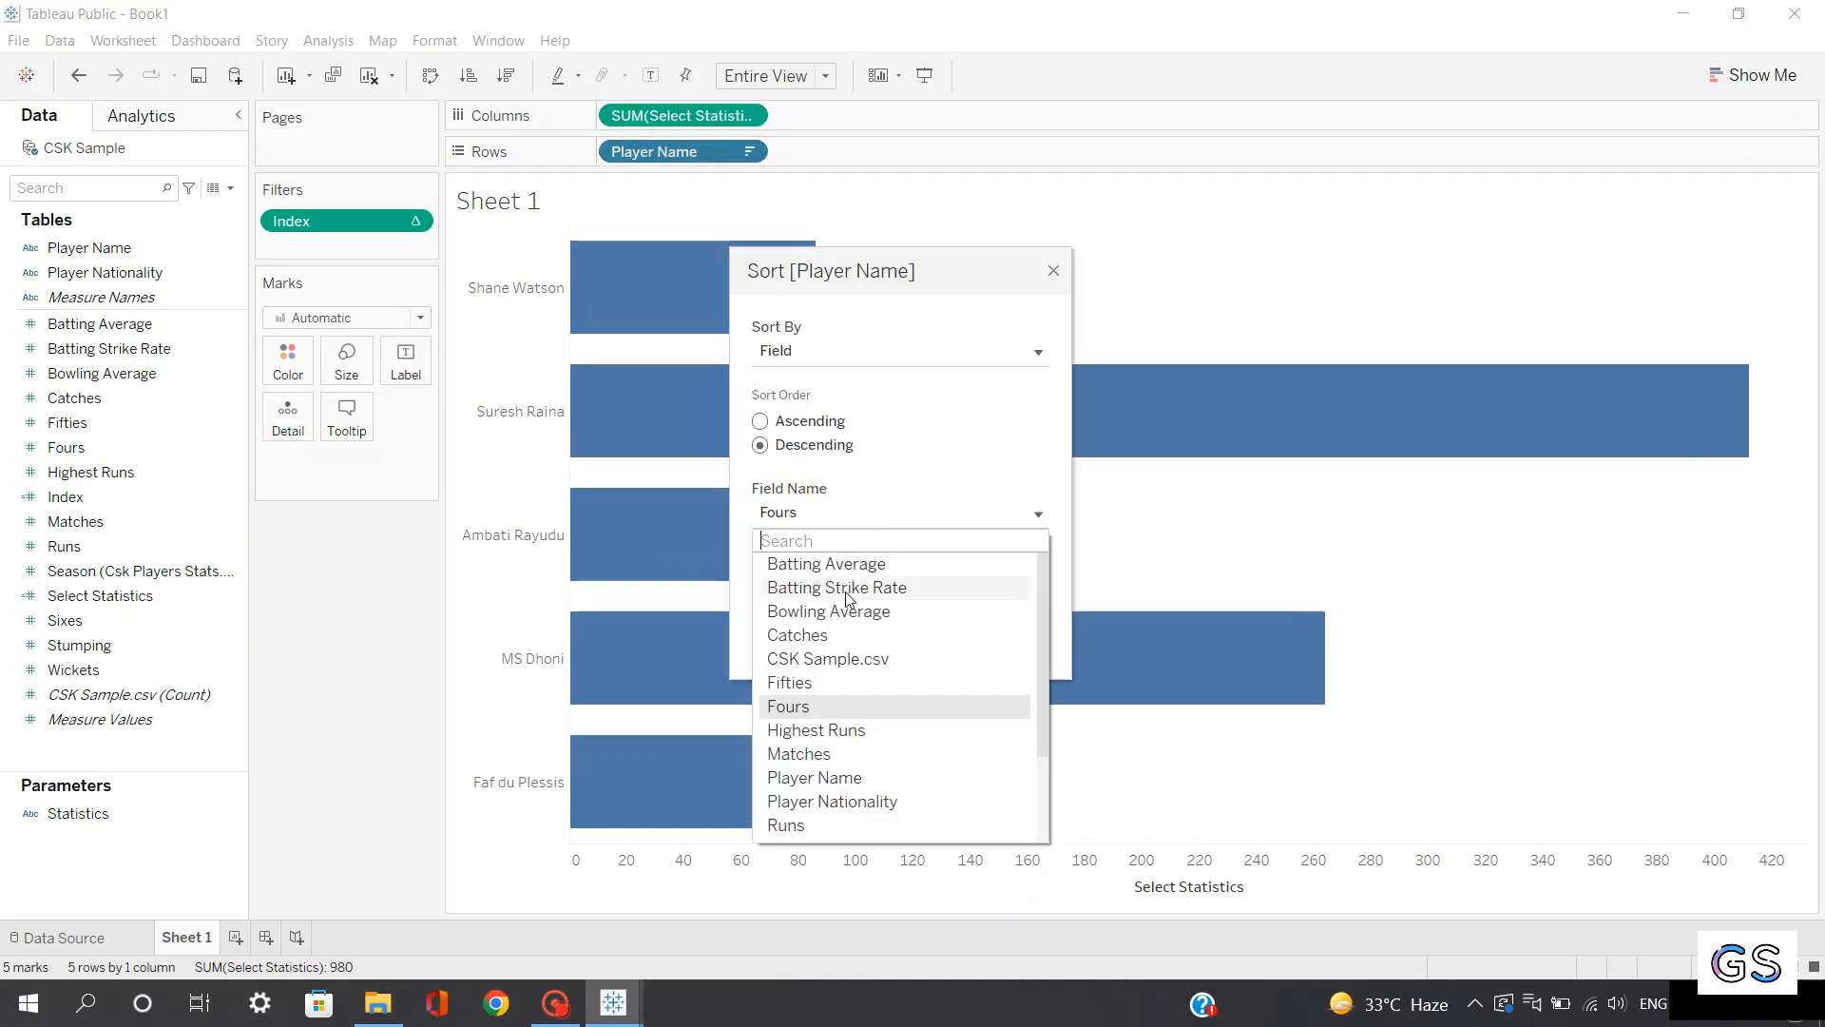
{"action": "left_click_drag", "start_coordinate": [1046, 700], "coordinate": [1039, 794]}
{"action": "left_click", "coordinate": [863, 751]}
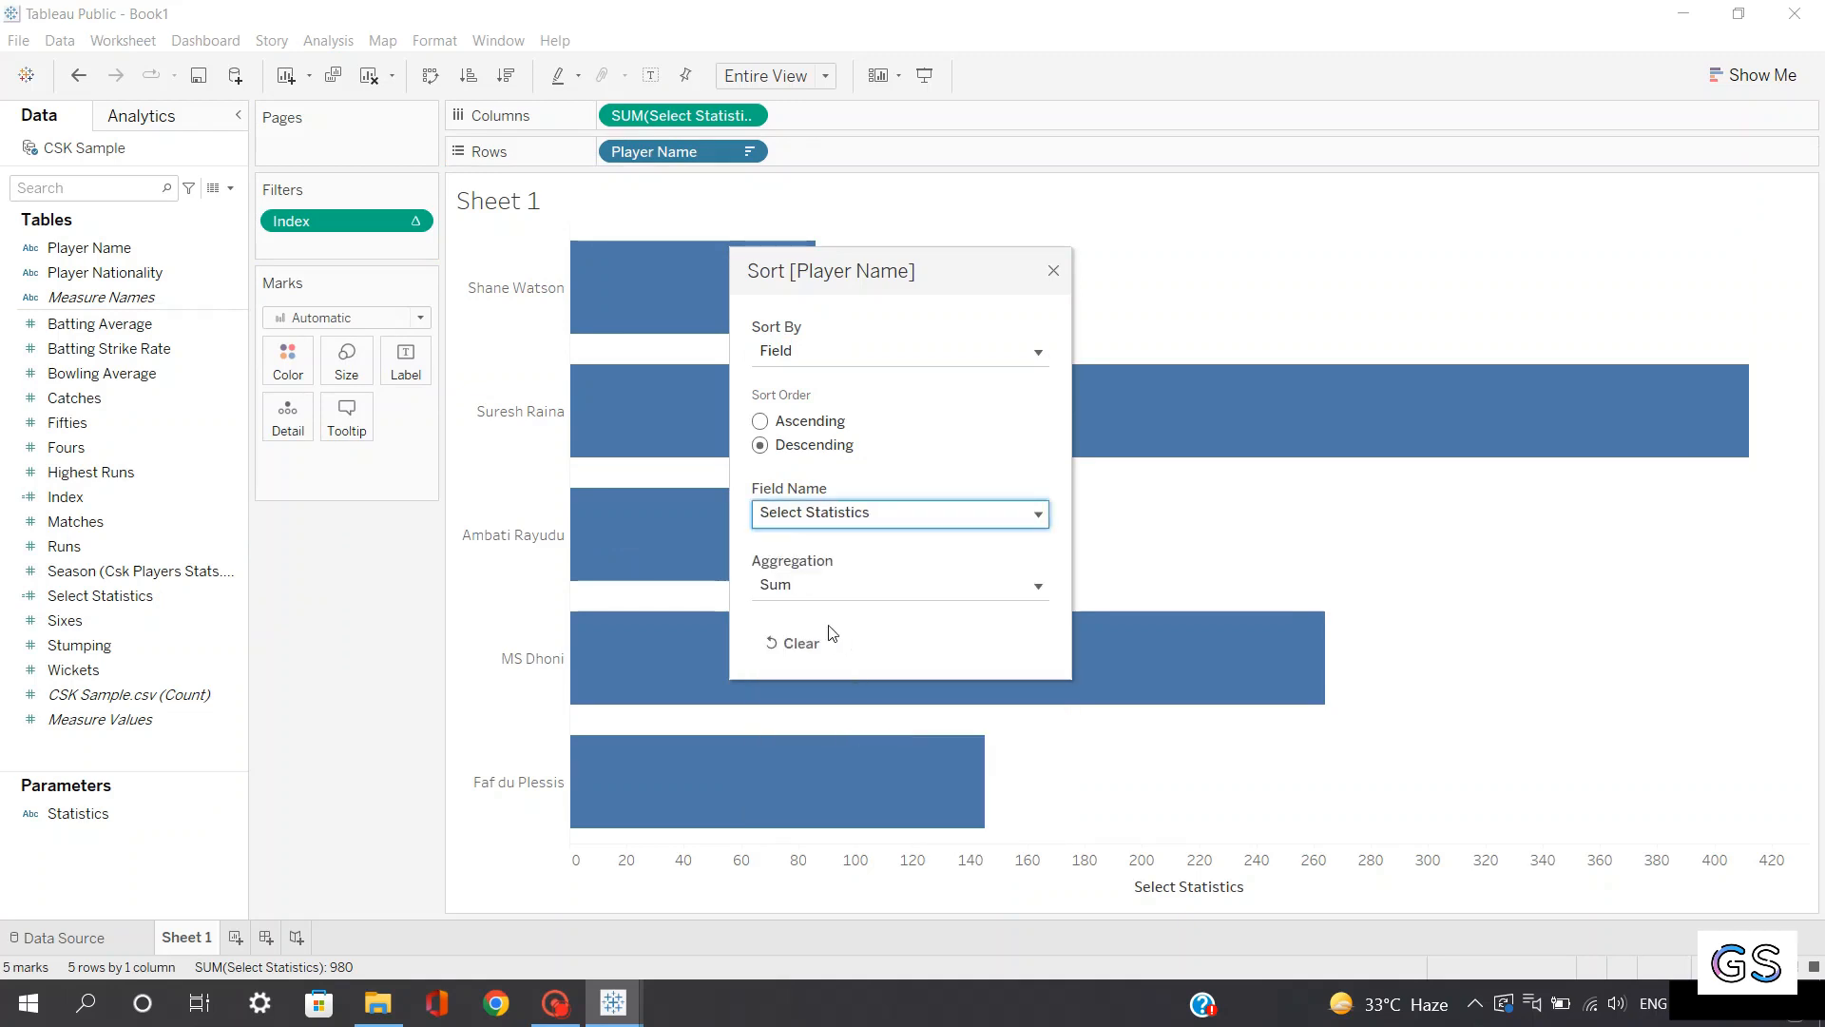
{"action": "left_click", "coordinate": [774, 584]}
{"action": "left_click", "coordinate": [808, 633]}
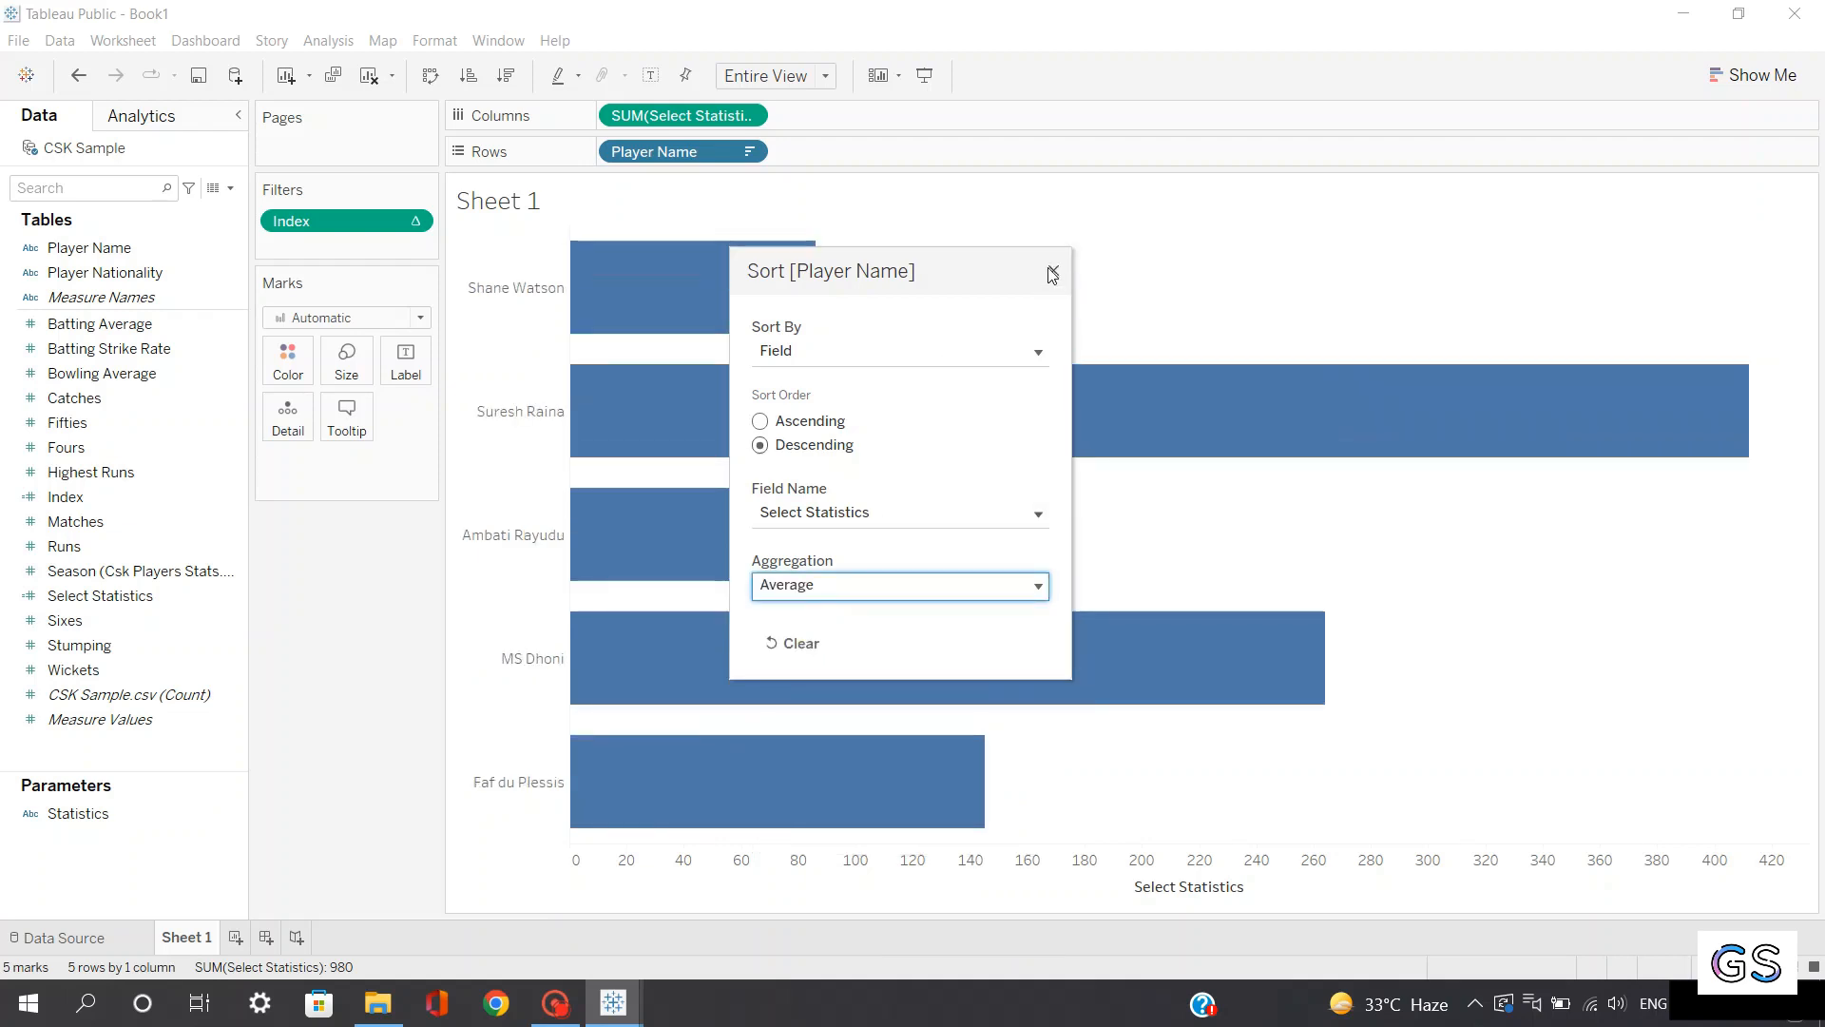
{"action": "left_click", "coordinate": [1052, 274]}
Change the aggregation of Select Statistics on Columns to Average
{"action": "left_click", "coordinate": [748, 116]}
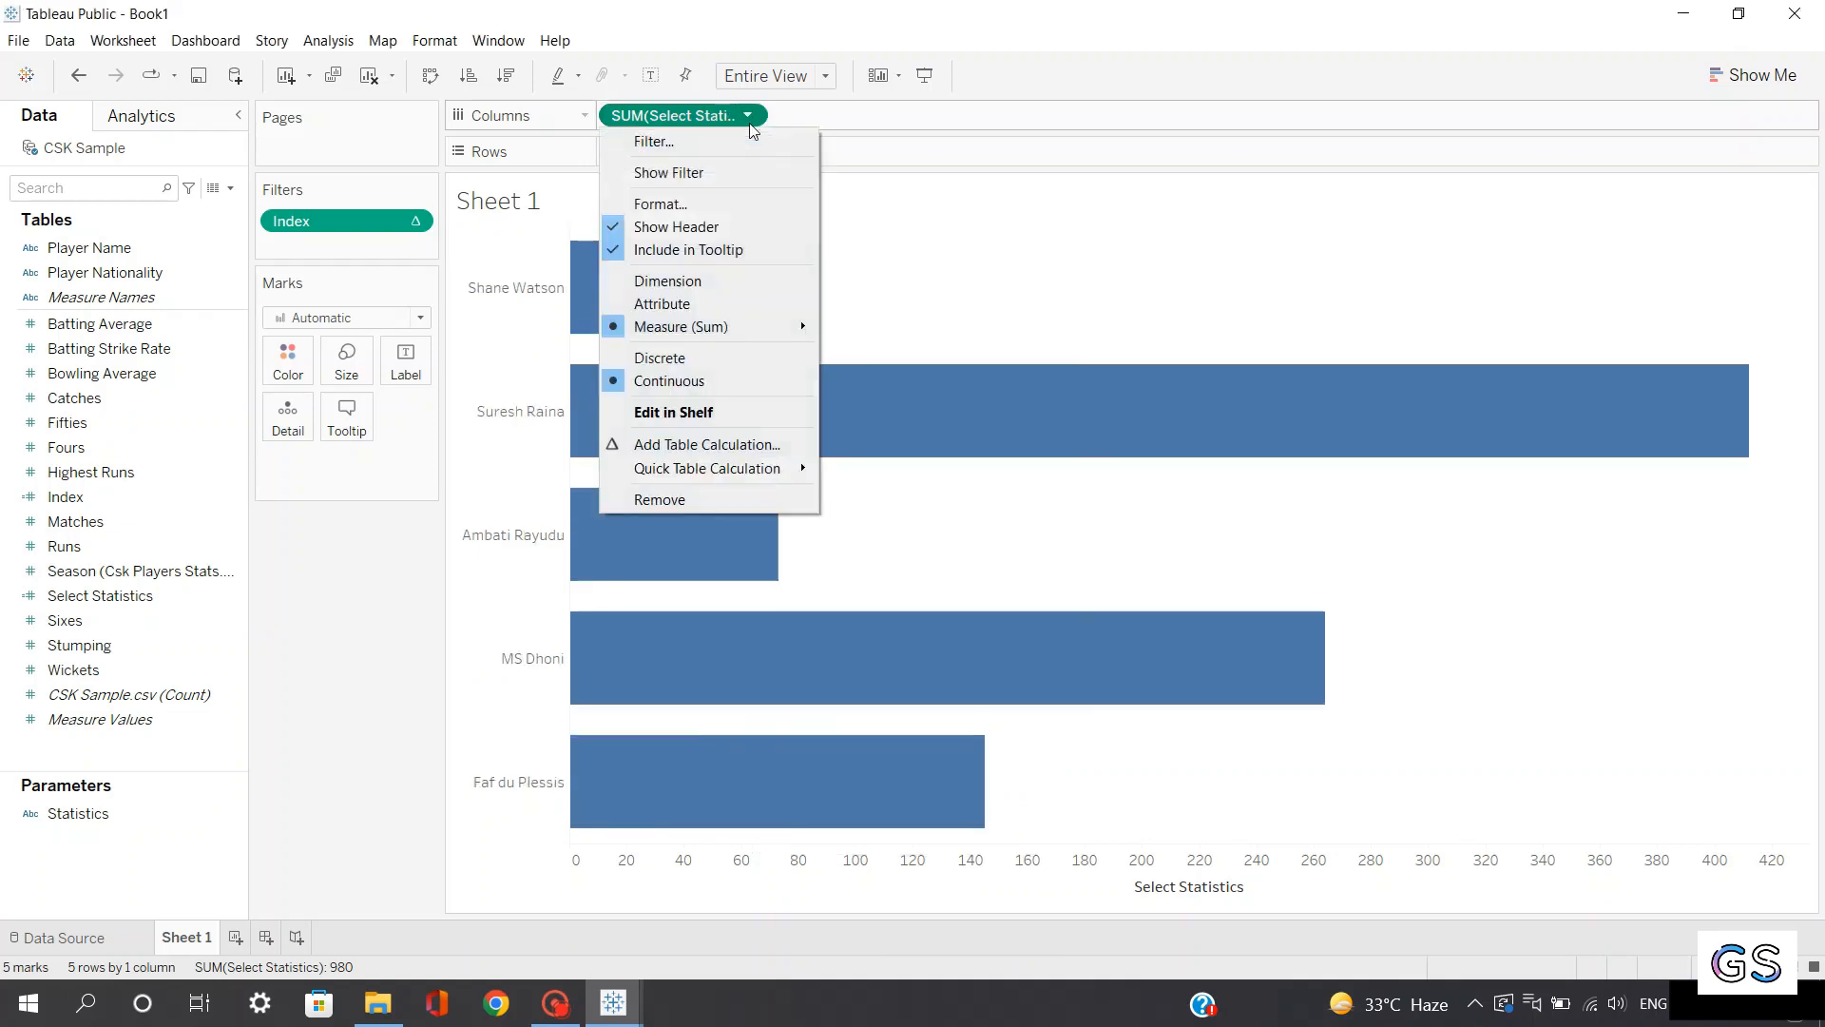
{"action": "mouse_move", "coordinate": [739, 328]}
{"action": "left_click", "coordinate": [854, 350]}
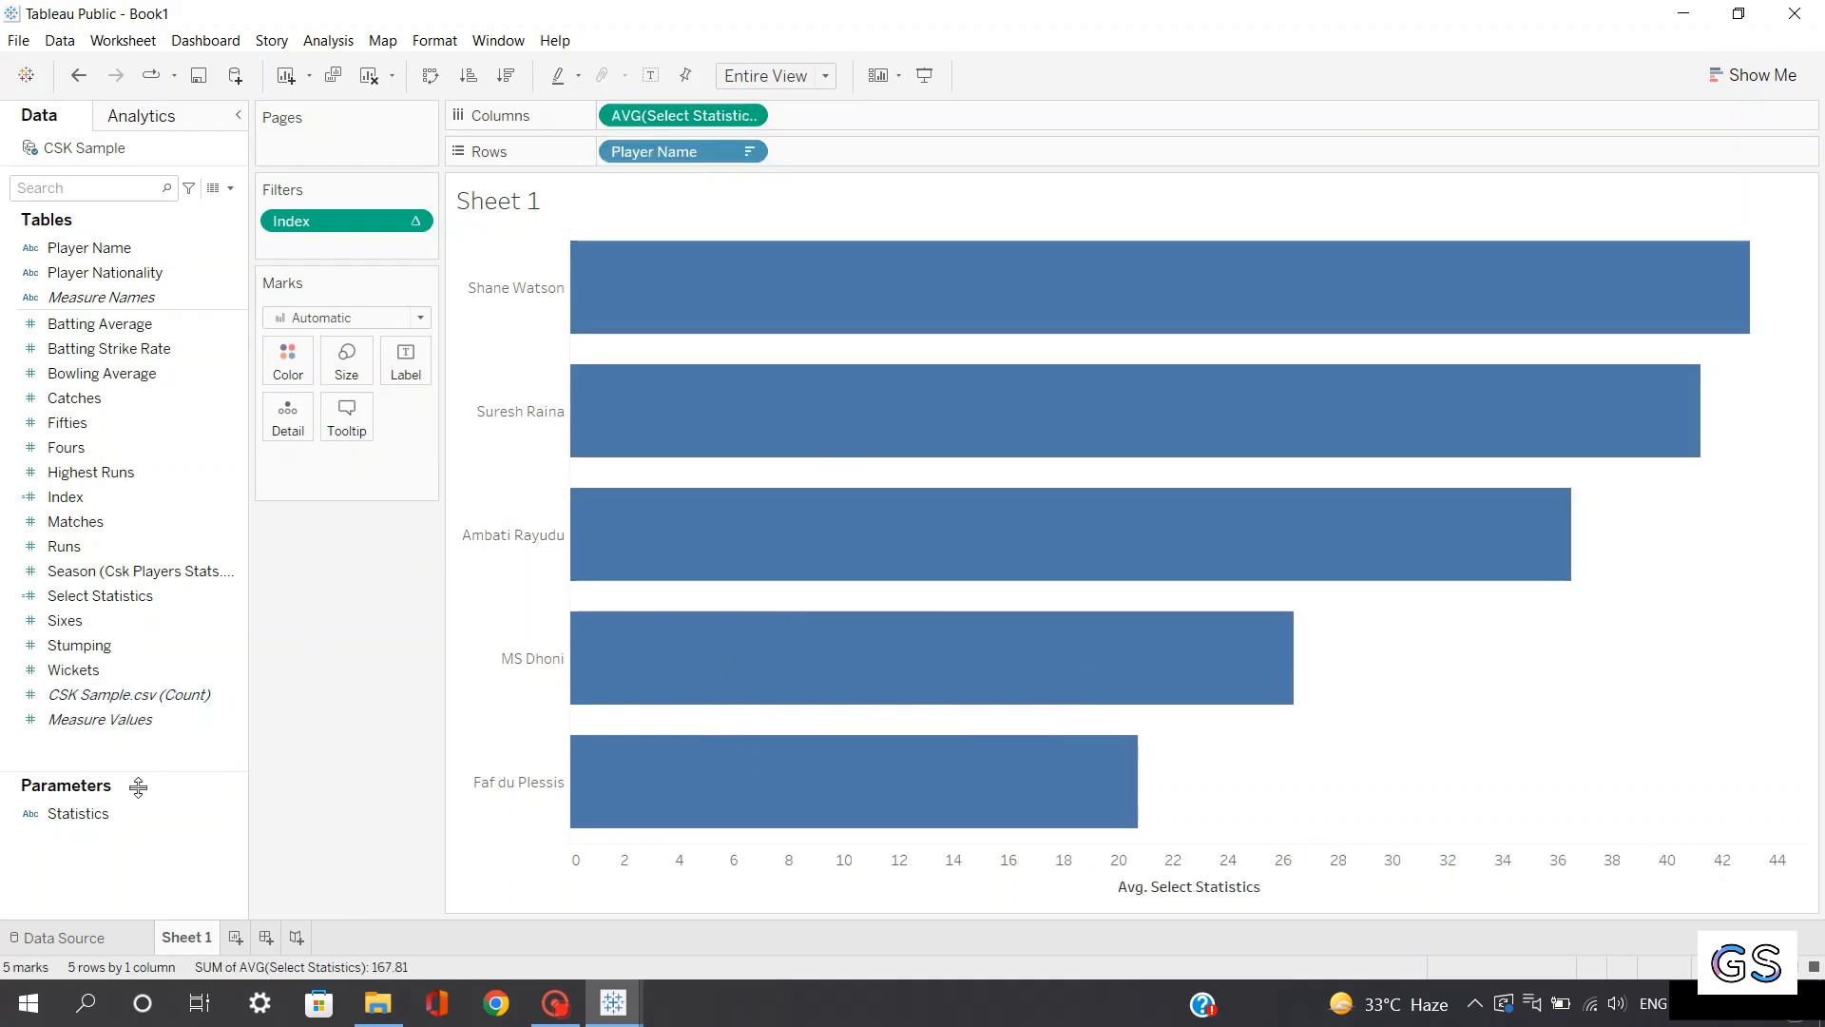
Show the Statistics parameter control on the worksheet
{"action": "left_click", "coordinate": [127, 818]}
{"action": "right_click", "coordinate": [123, 814]}
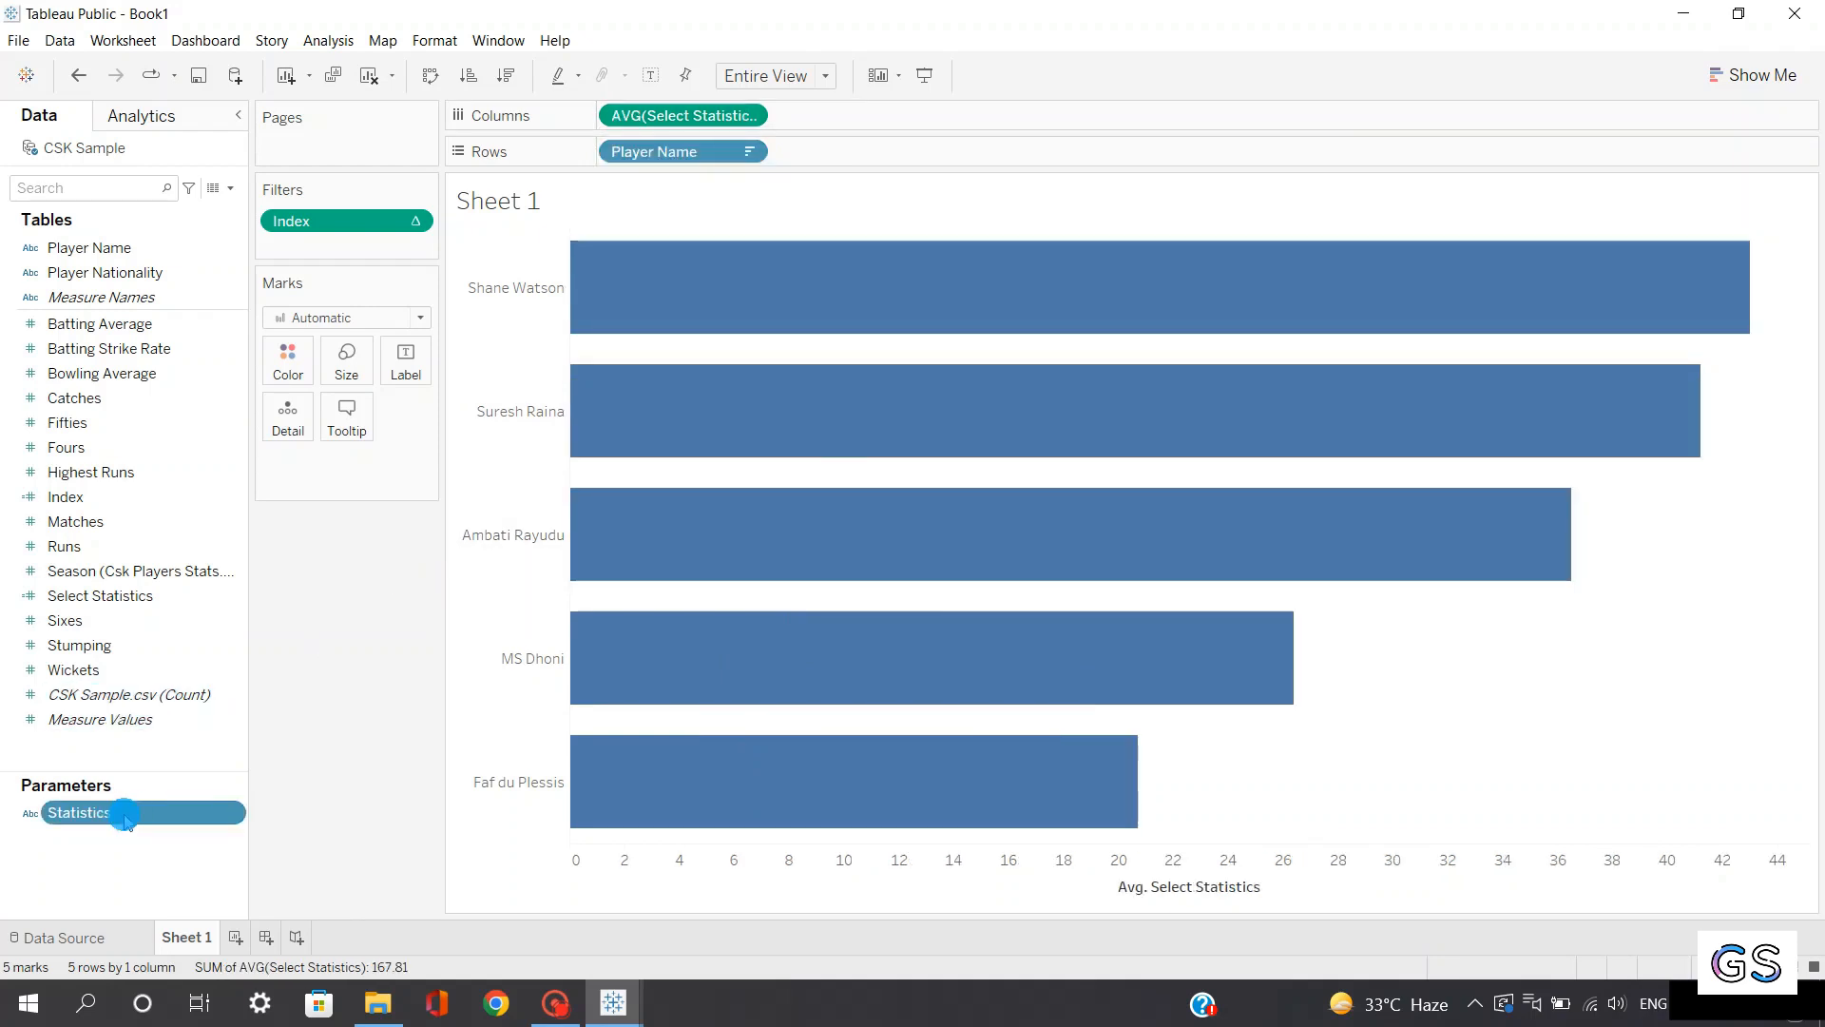
{"action": "left_click", "coordinate": [259, 477]}
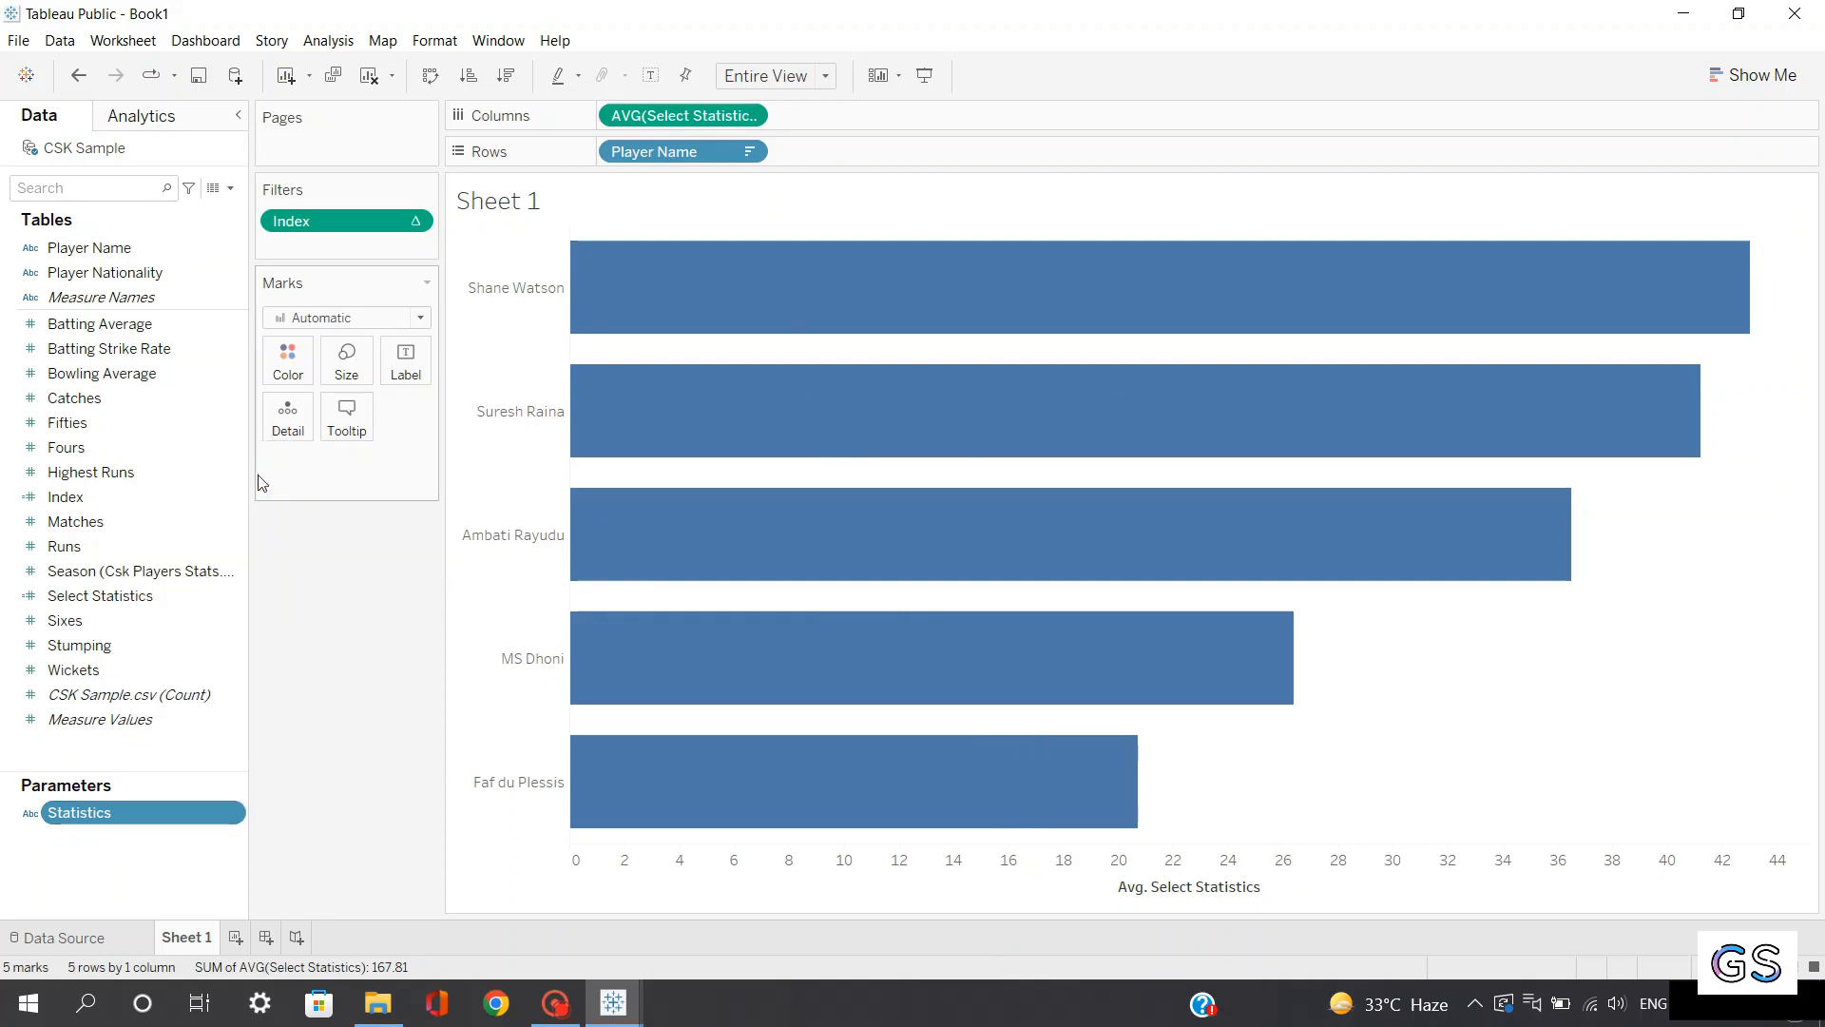
{"action": "mouse_move", "coordinate": [798, 297]}
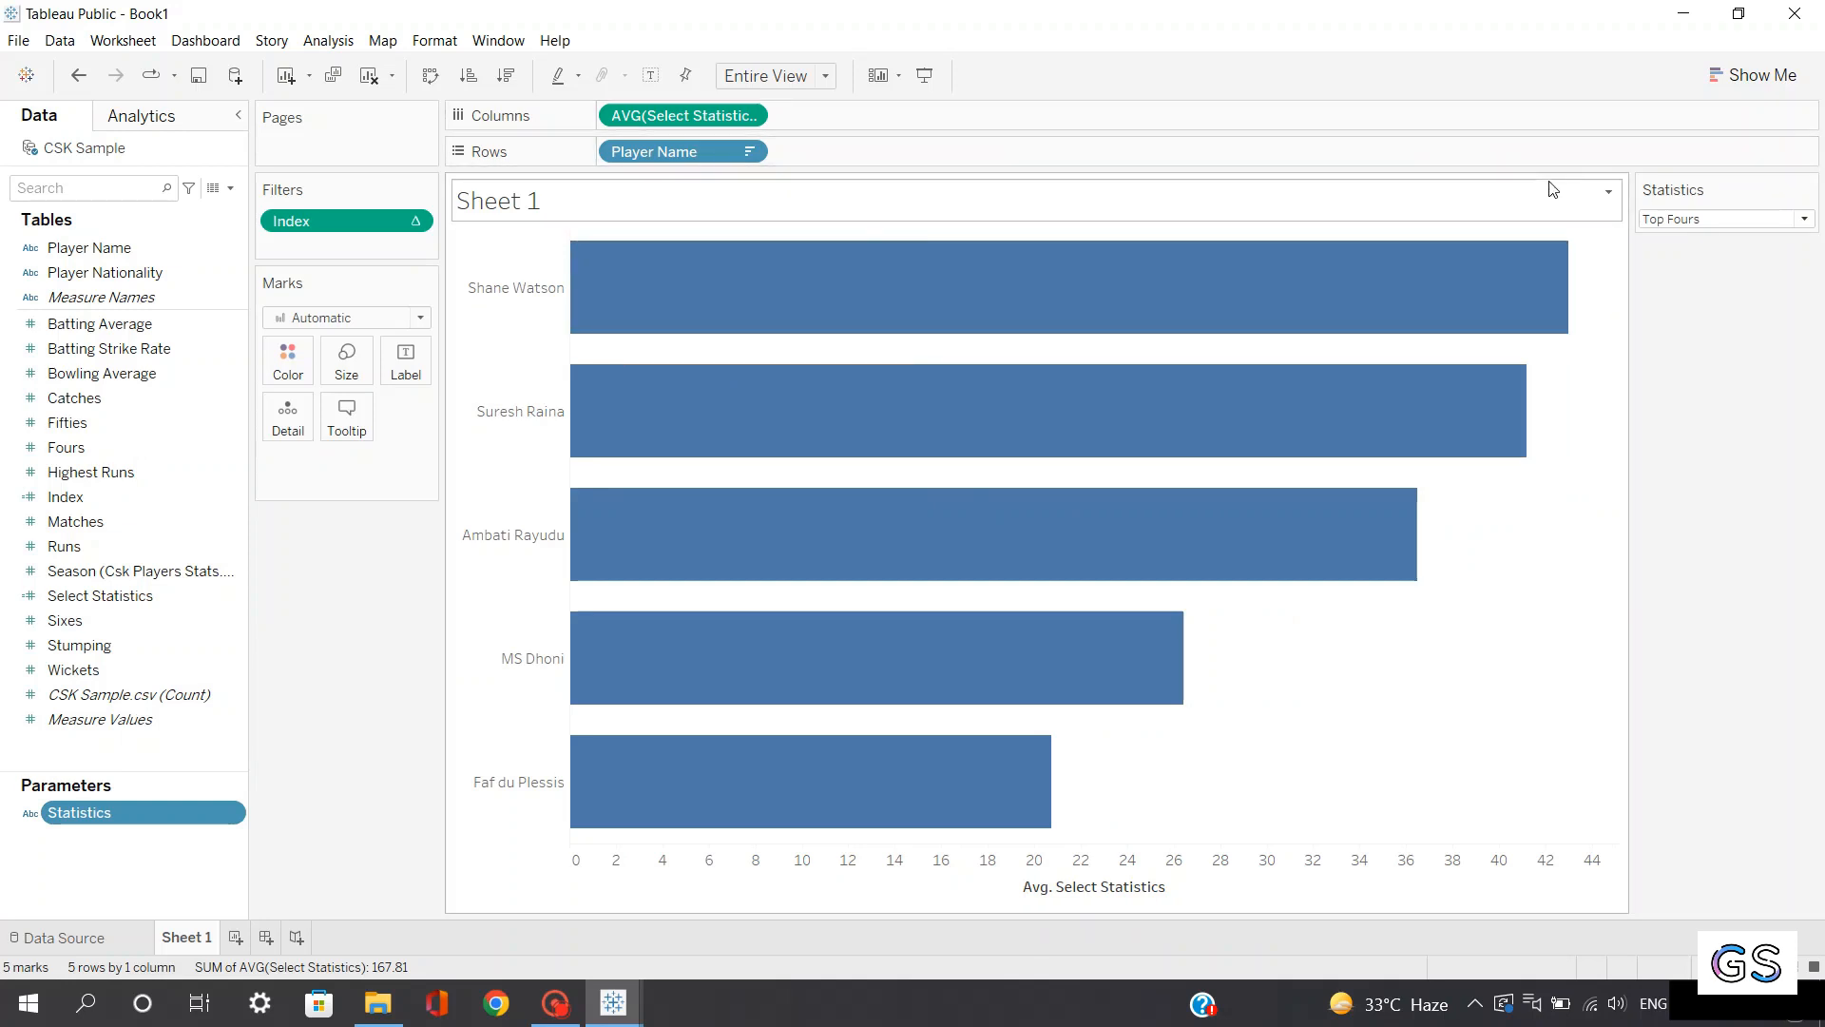
Switch the Statistics parameter to Top Wickets and inspect the tooltips of several player bars
{"action": "left_click", "coordinate": [1659, 218]}
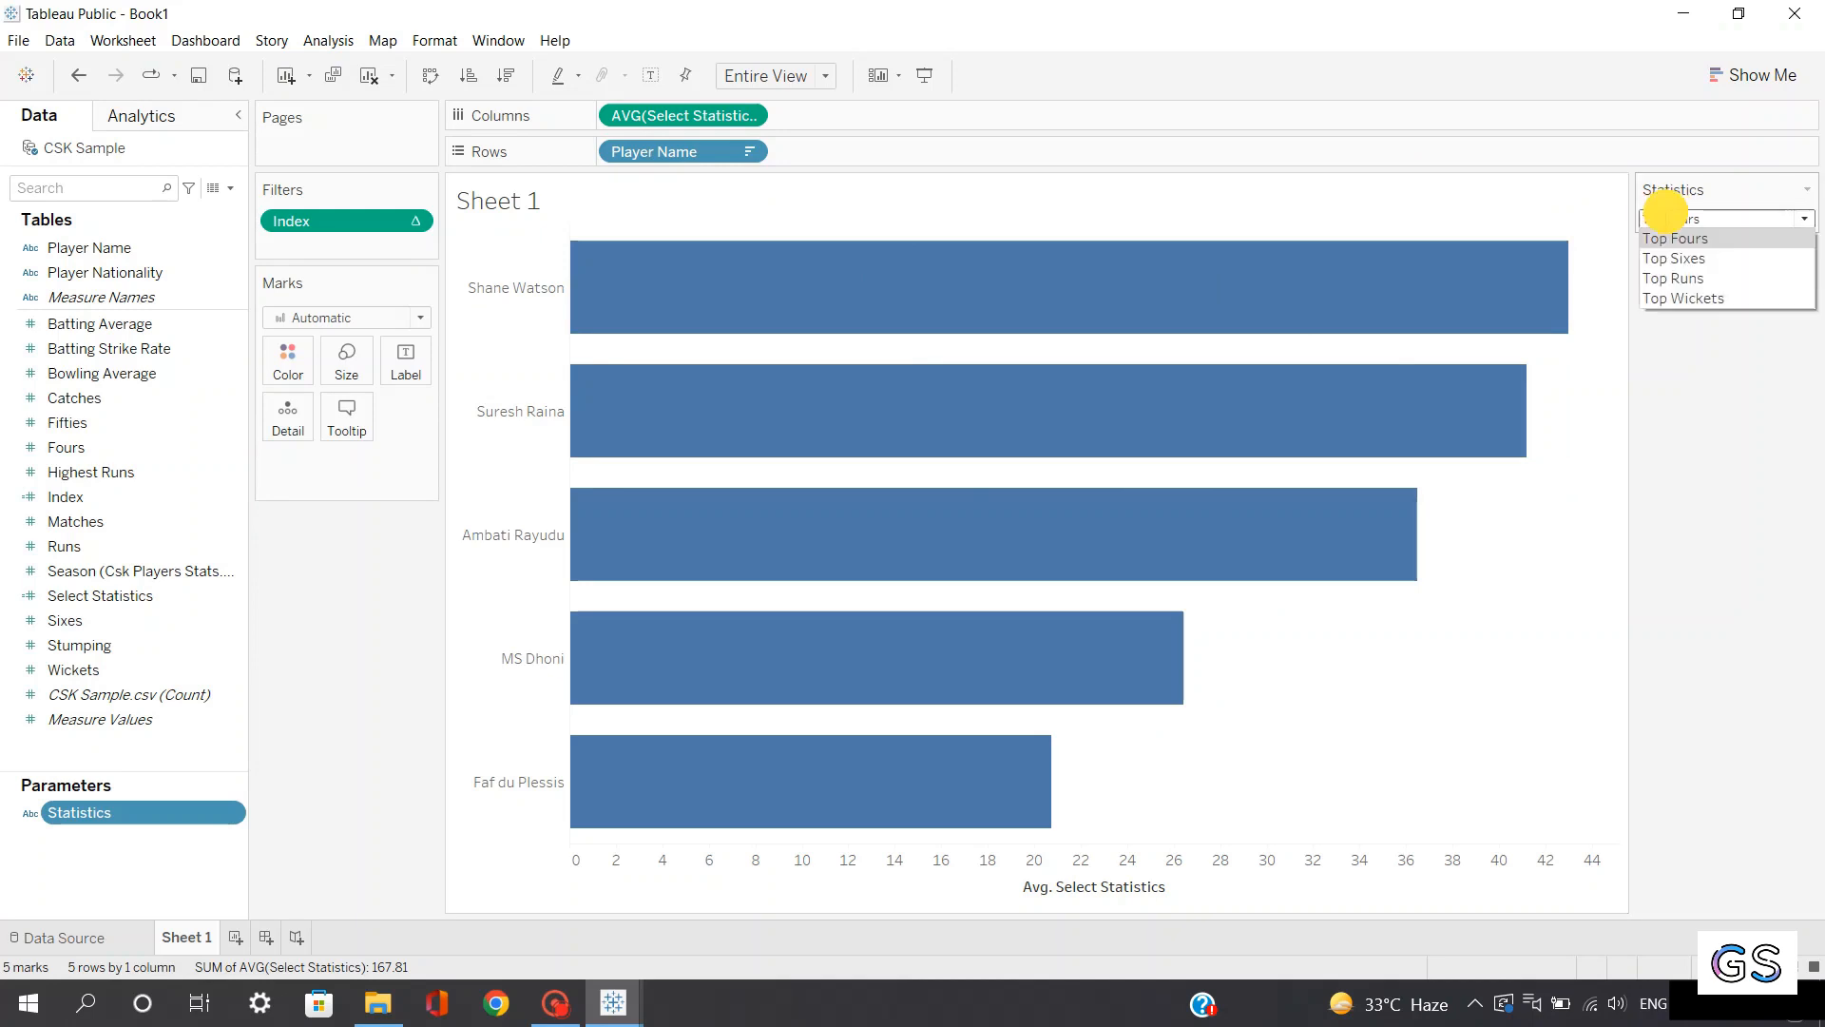
{"action": "left_click", "coordinate": [1697, 297]}
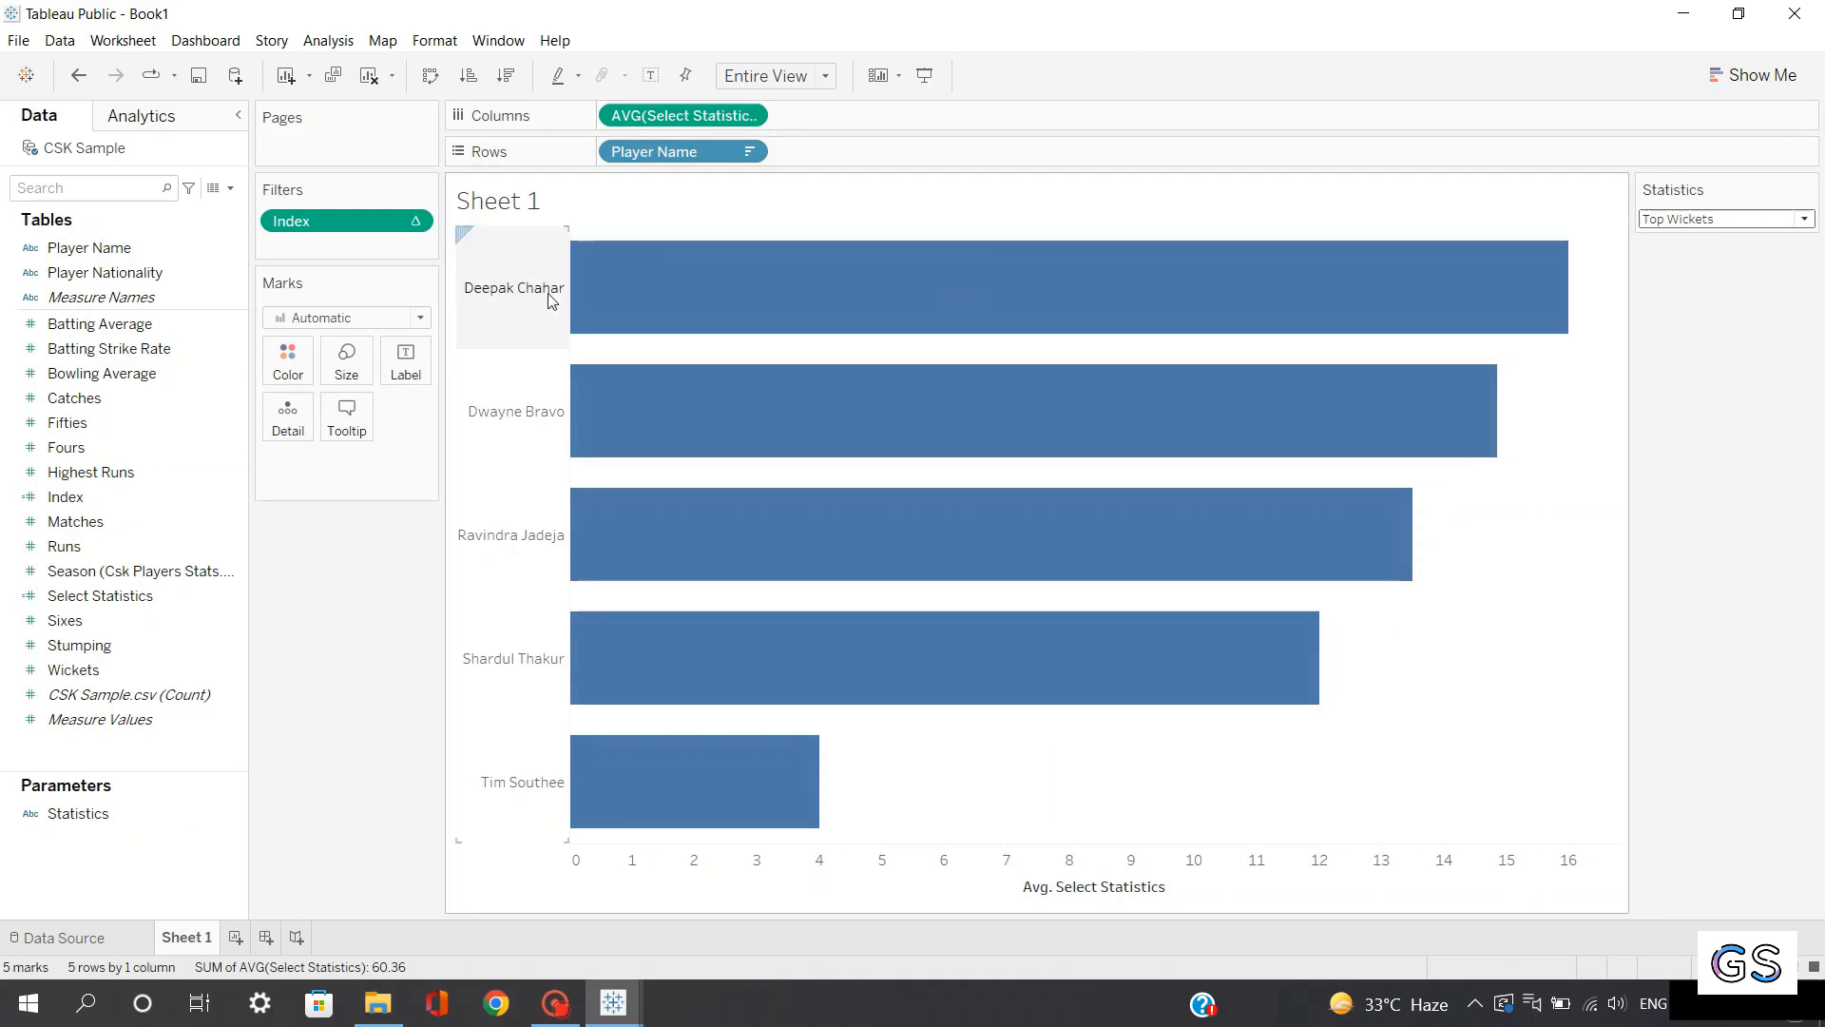
{"action": "mouse_move", "coordinate": [674, 300]}
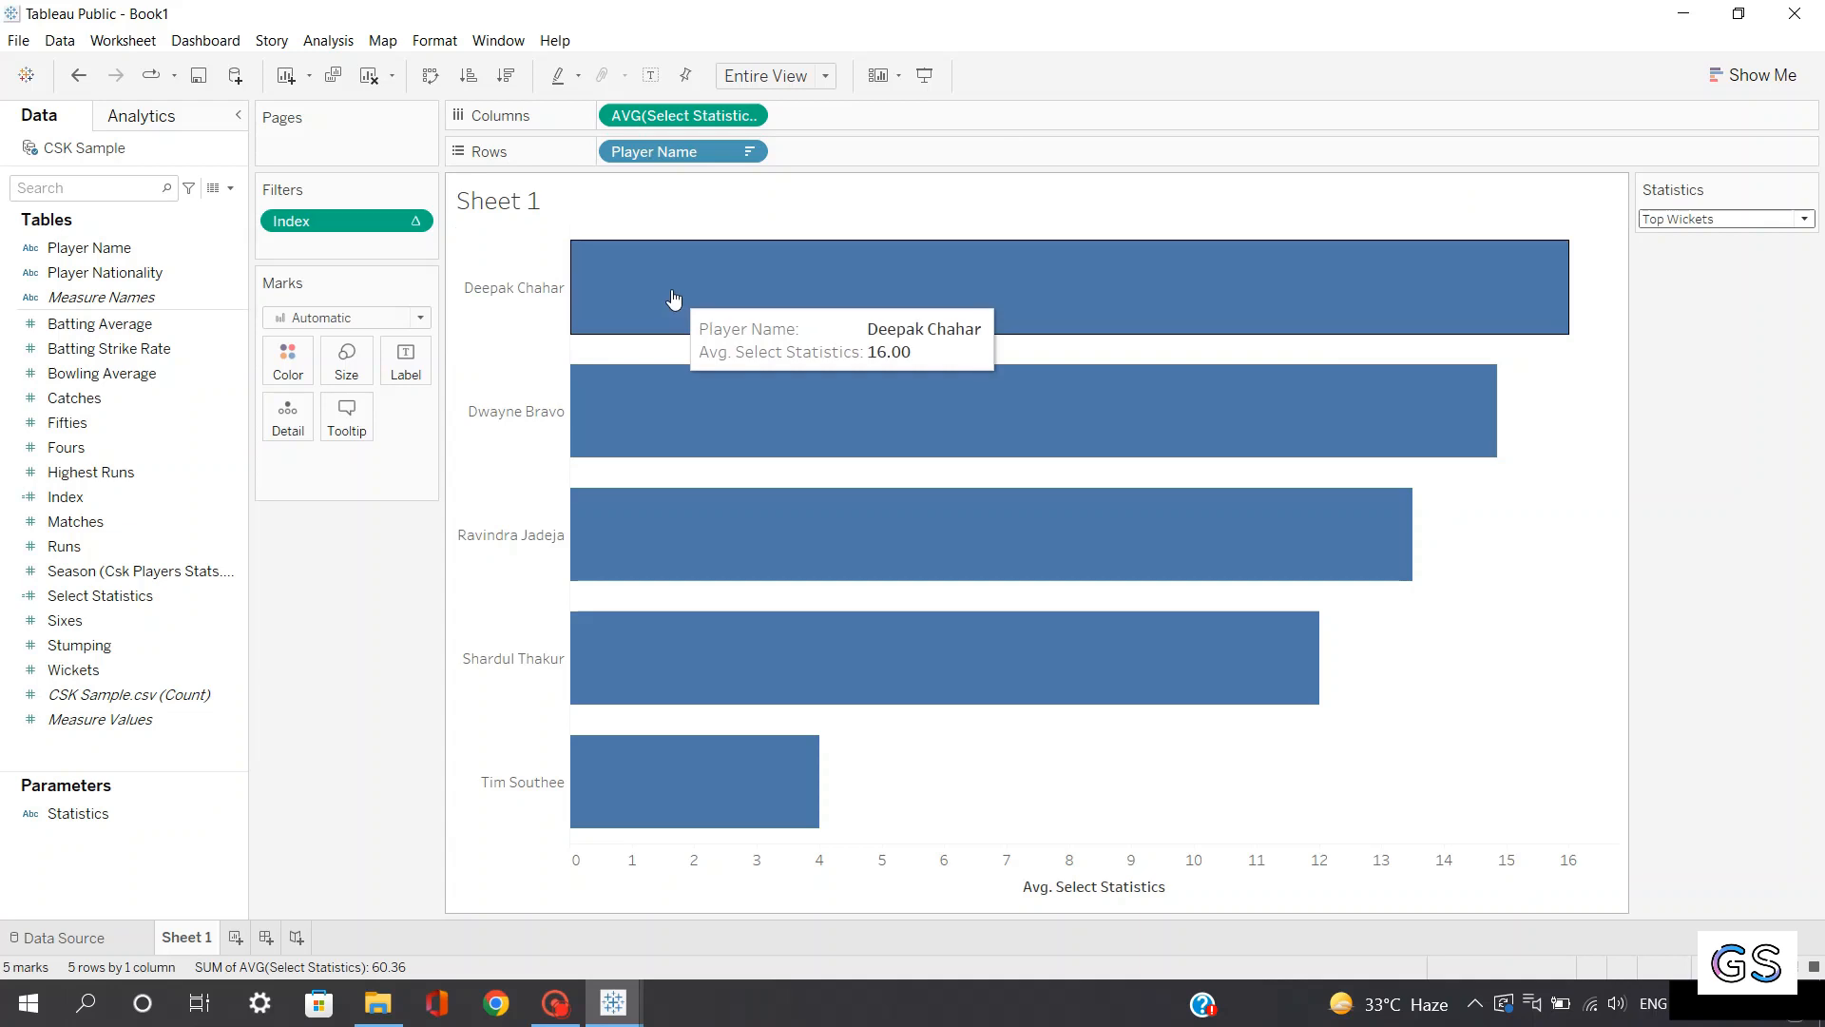
{"action": "mouse_move", "coordinate": [652, 514]}
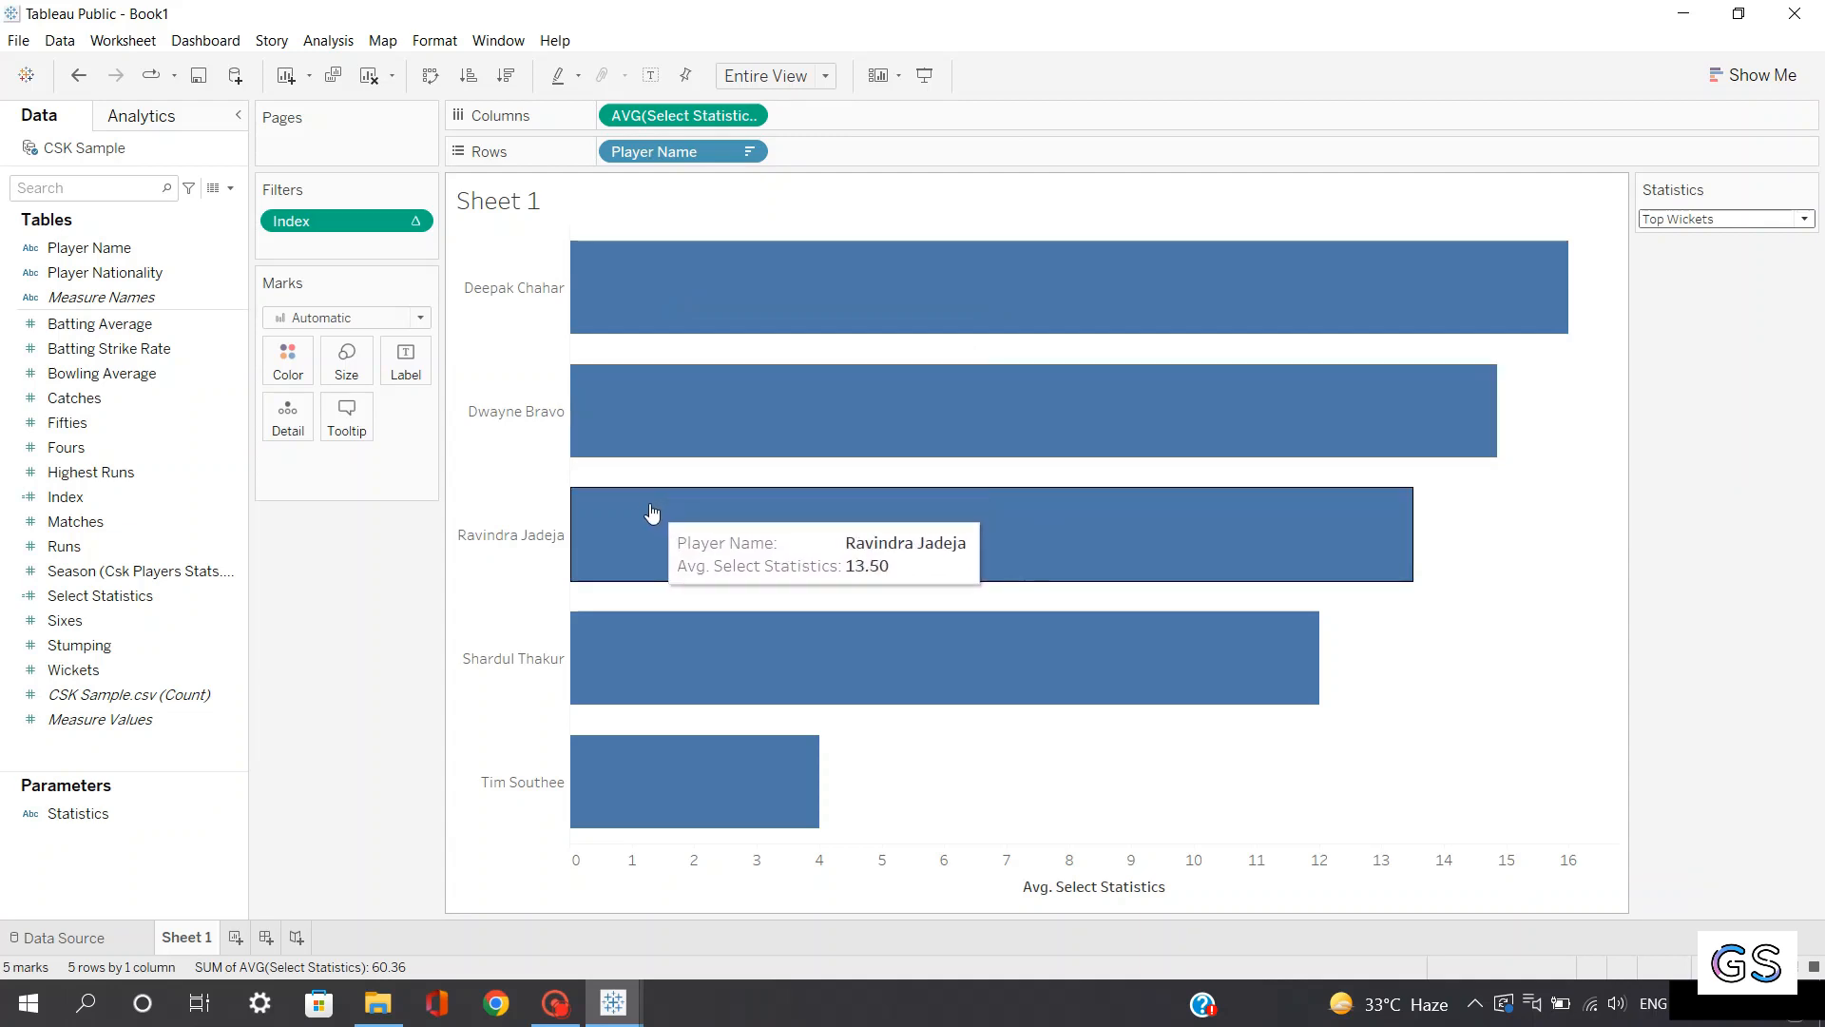
{"action": "mouse_move", "coordinate": [664, 810]}
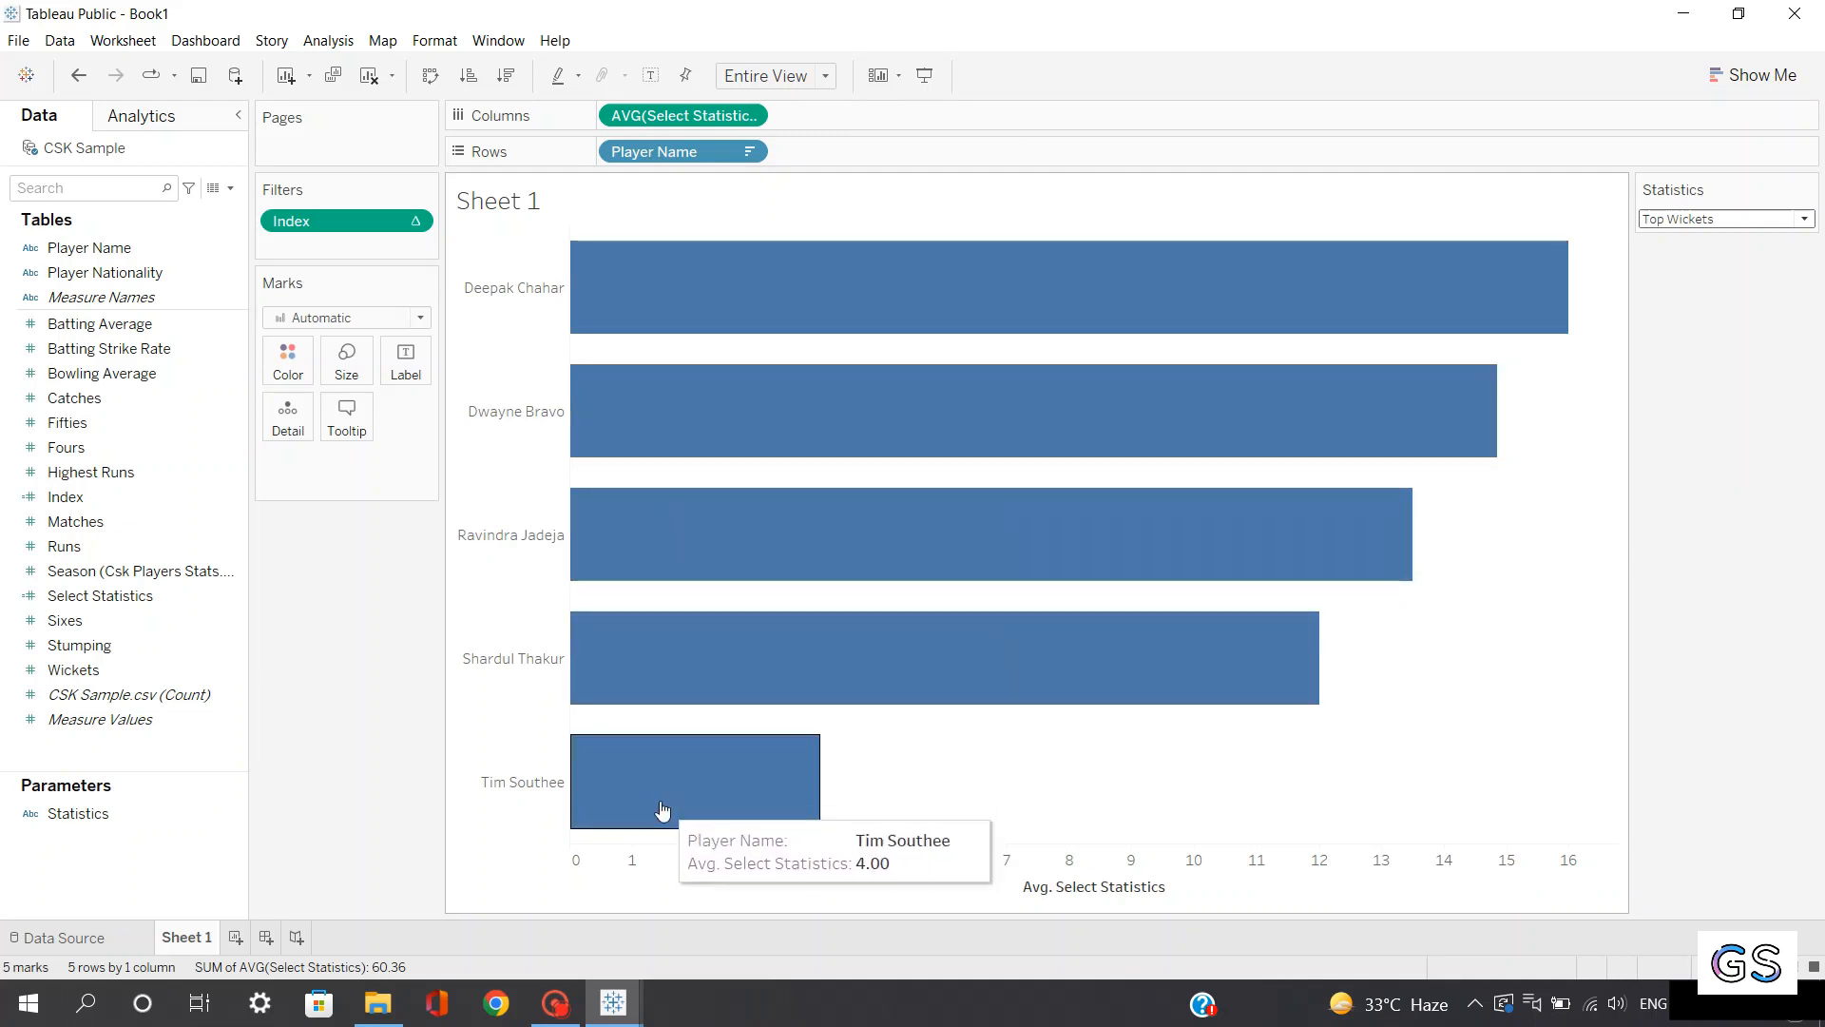
Set the Statistics parameter to Top Runs
{"action": "left_click", "coordinate": [1716, 219]}
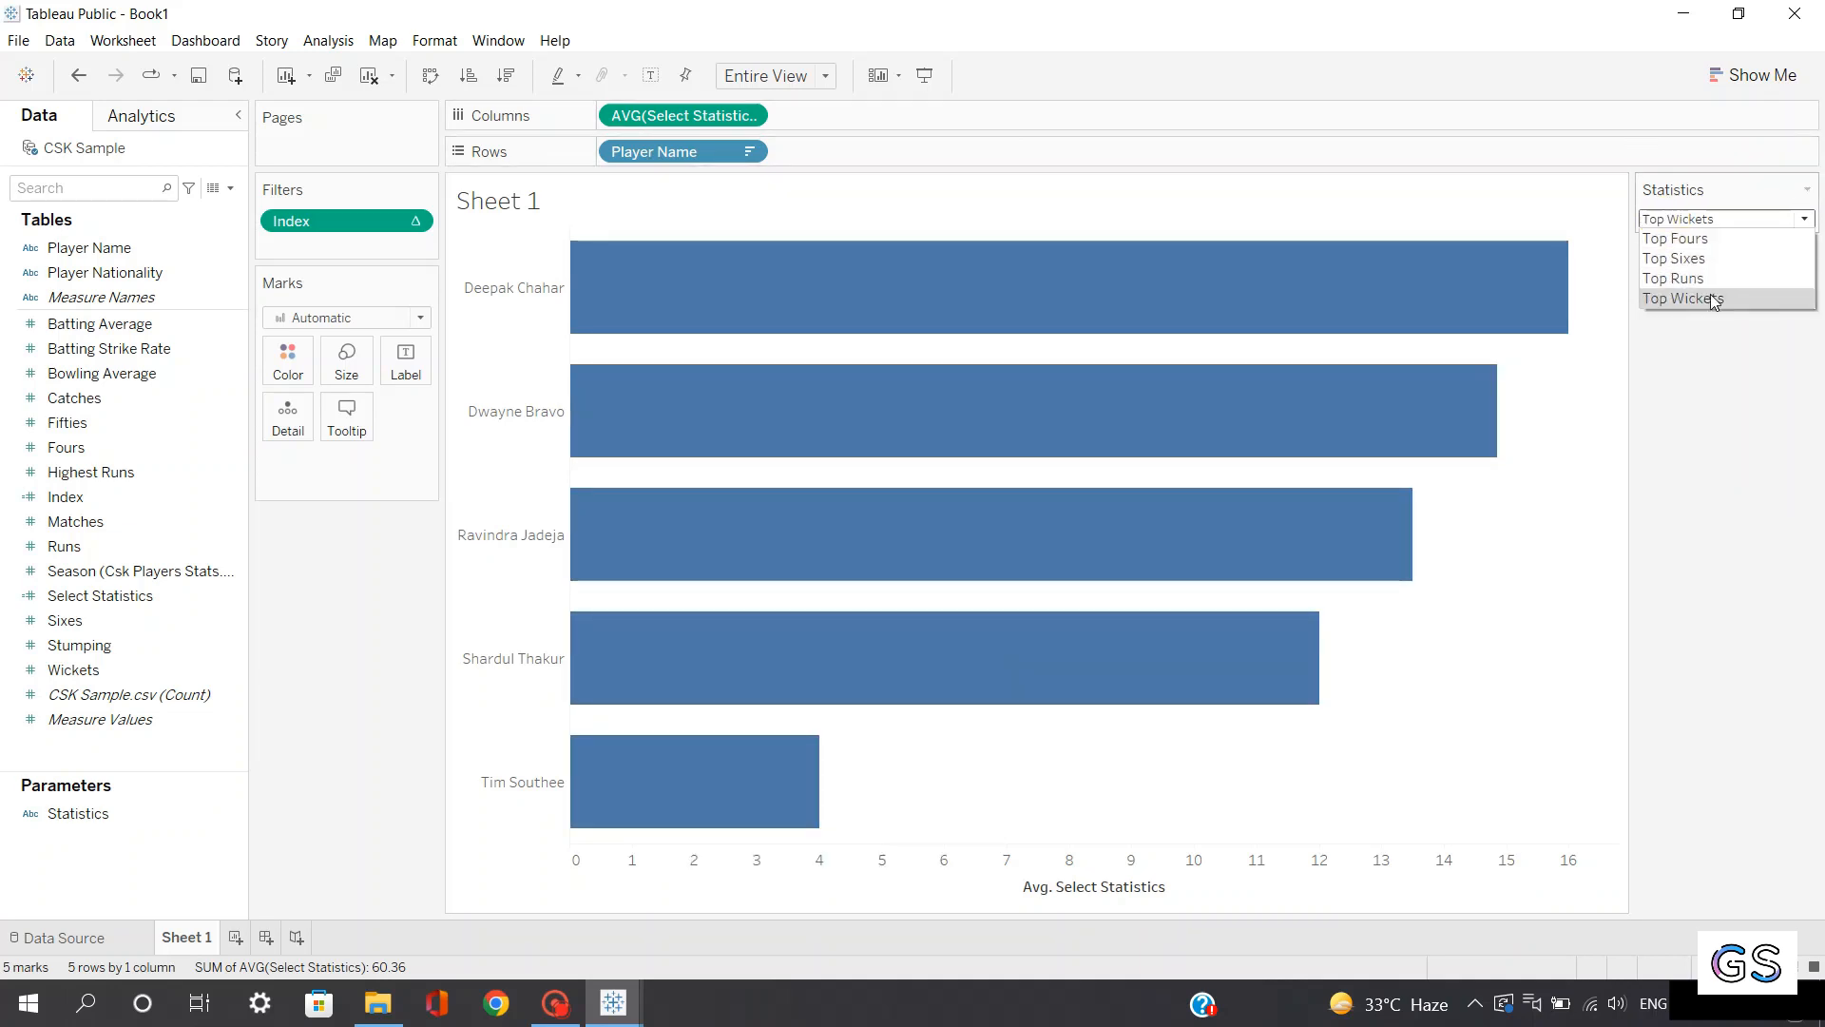
{"action": "left_click", "coordinate": [1701, 278]}
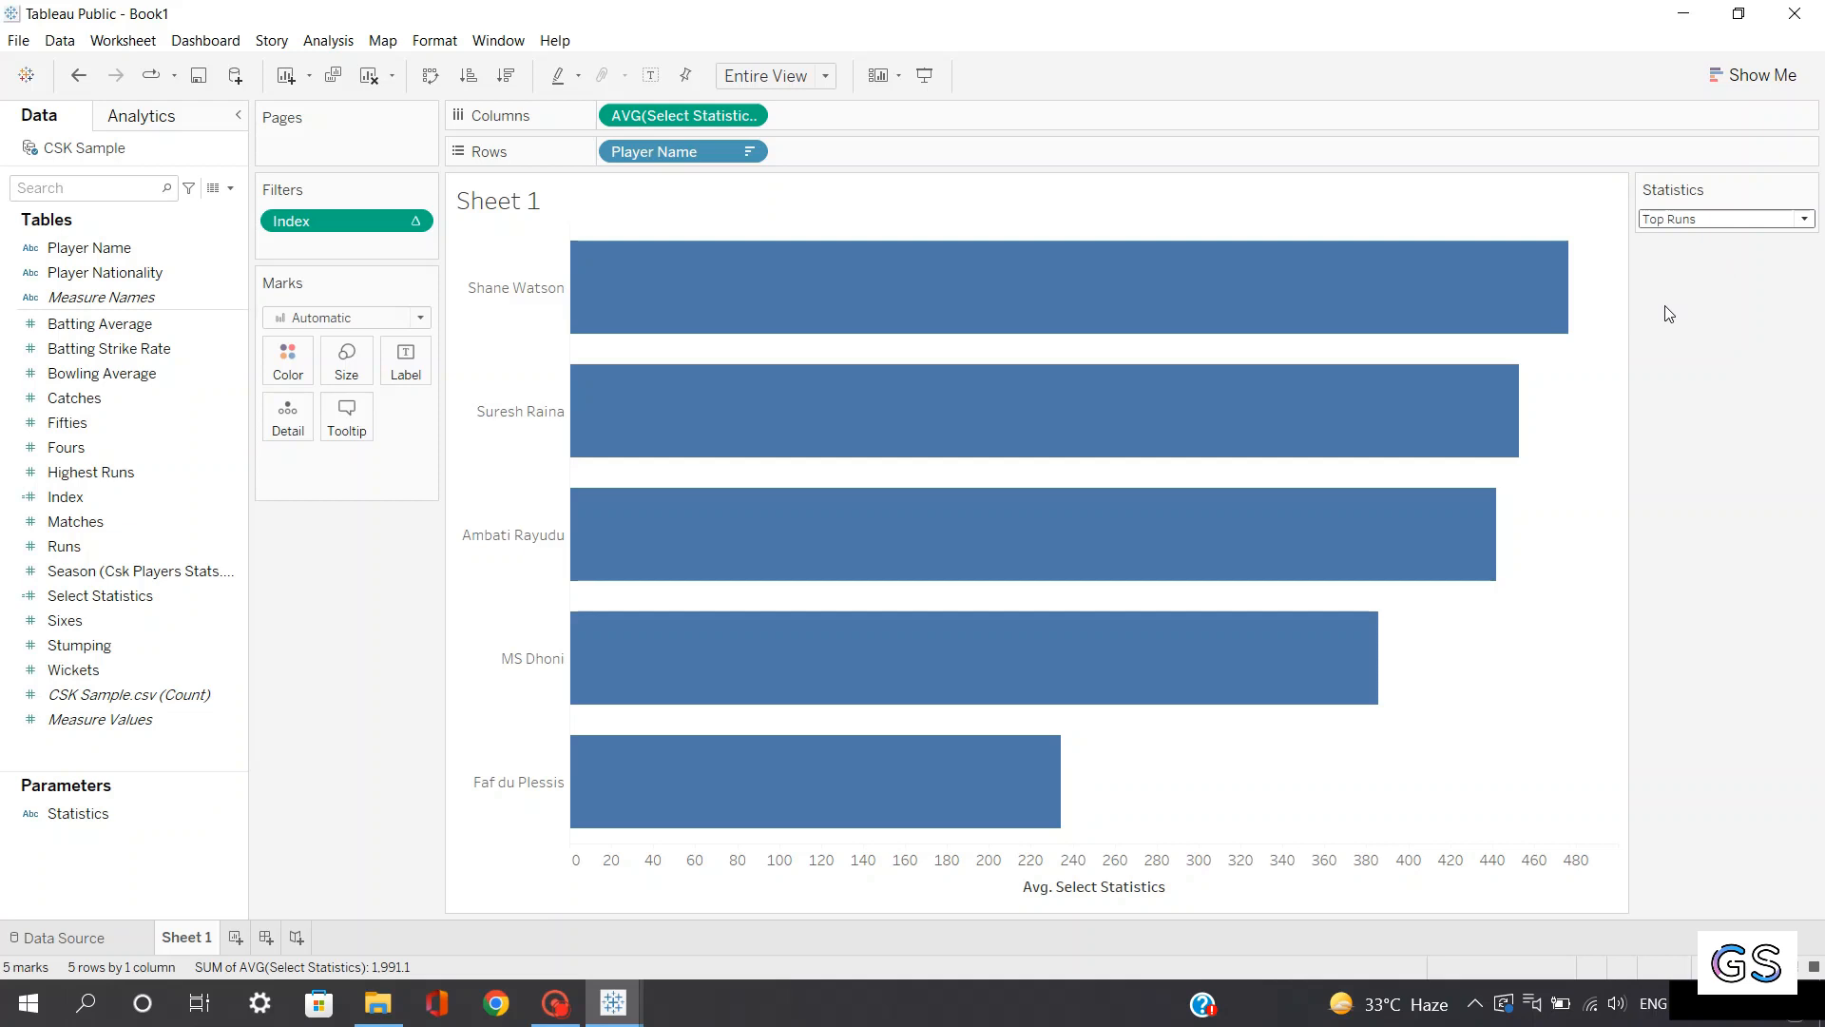
{"action": "key", "text": "ctrl+z"}
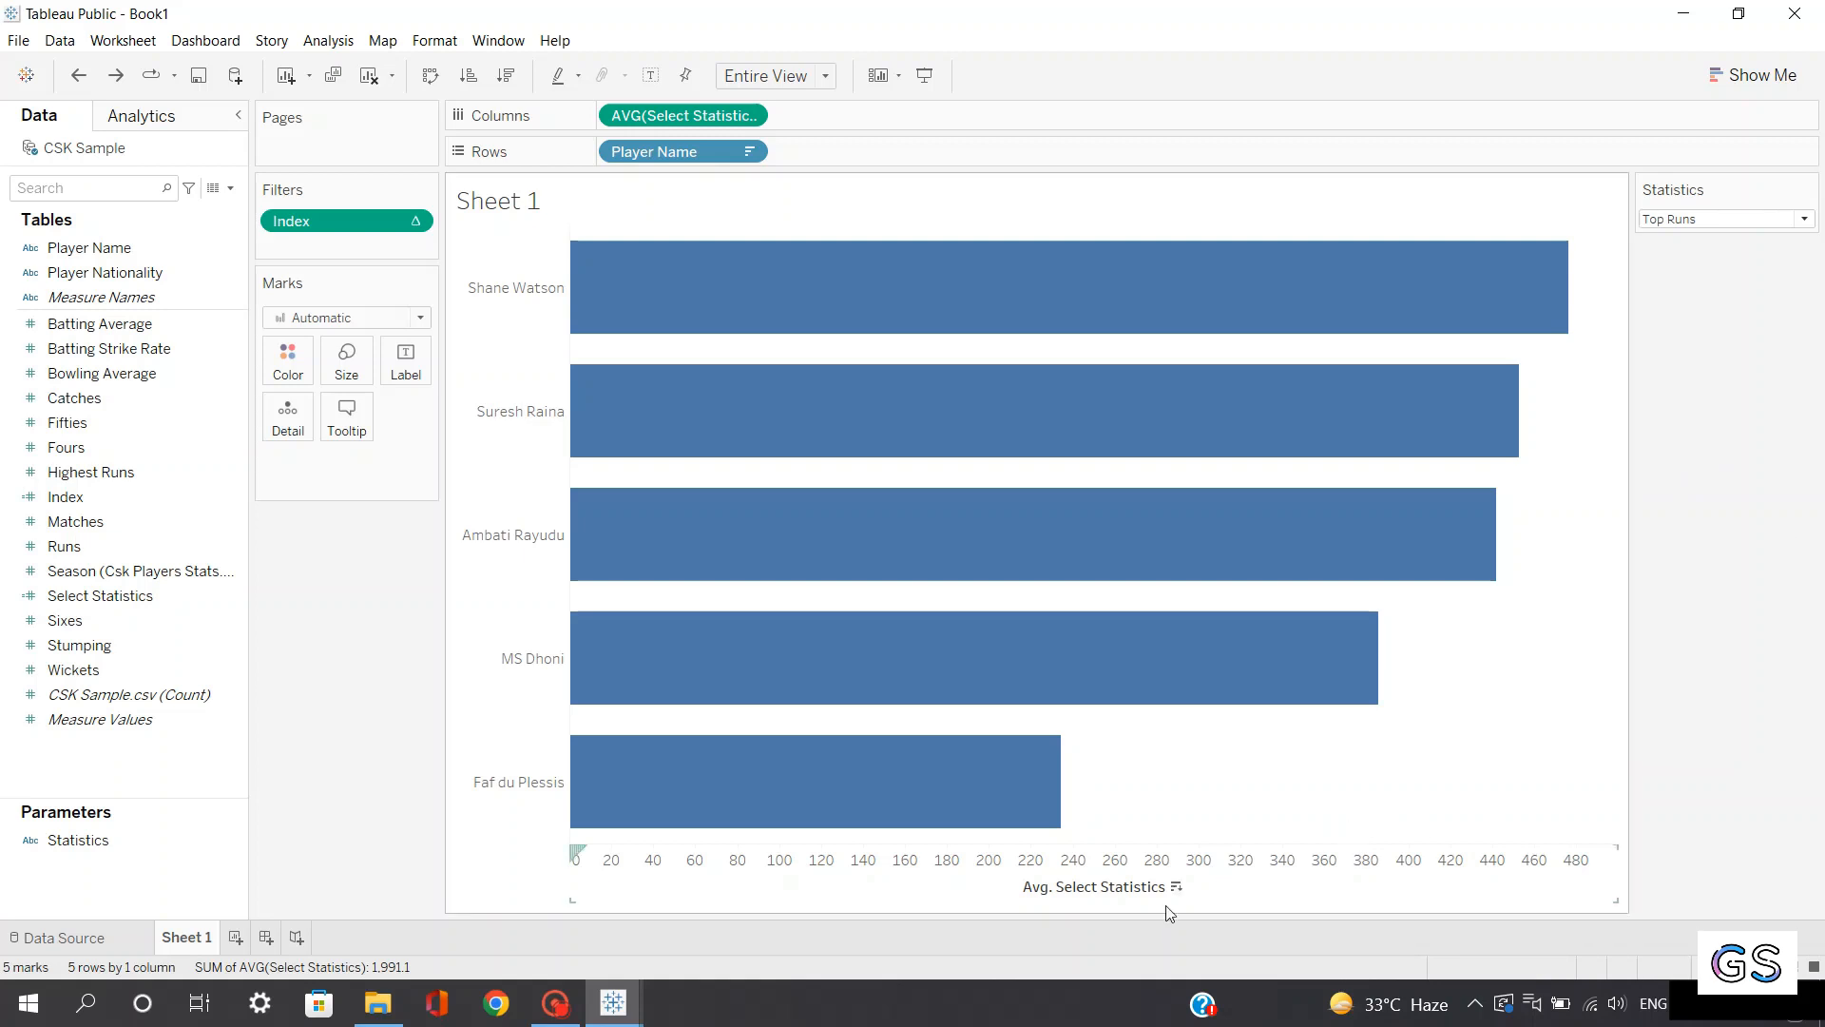
Remove the title of the Avg. Select Statistics axis
{"action": "double_click", "coordinate": [1090, 891]}
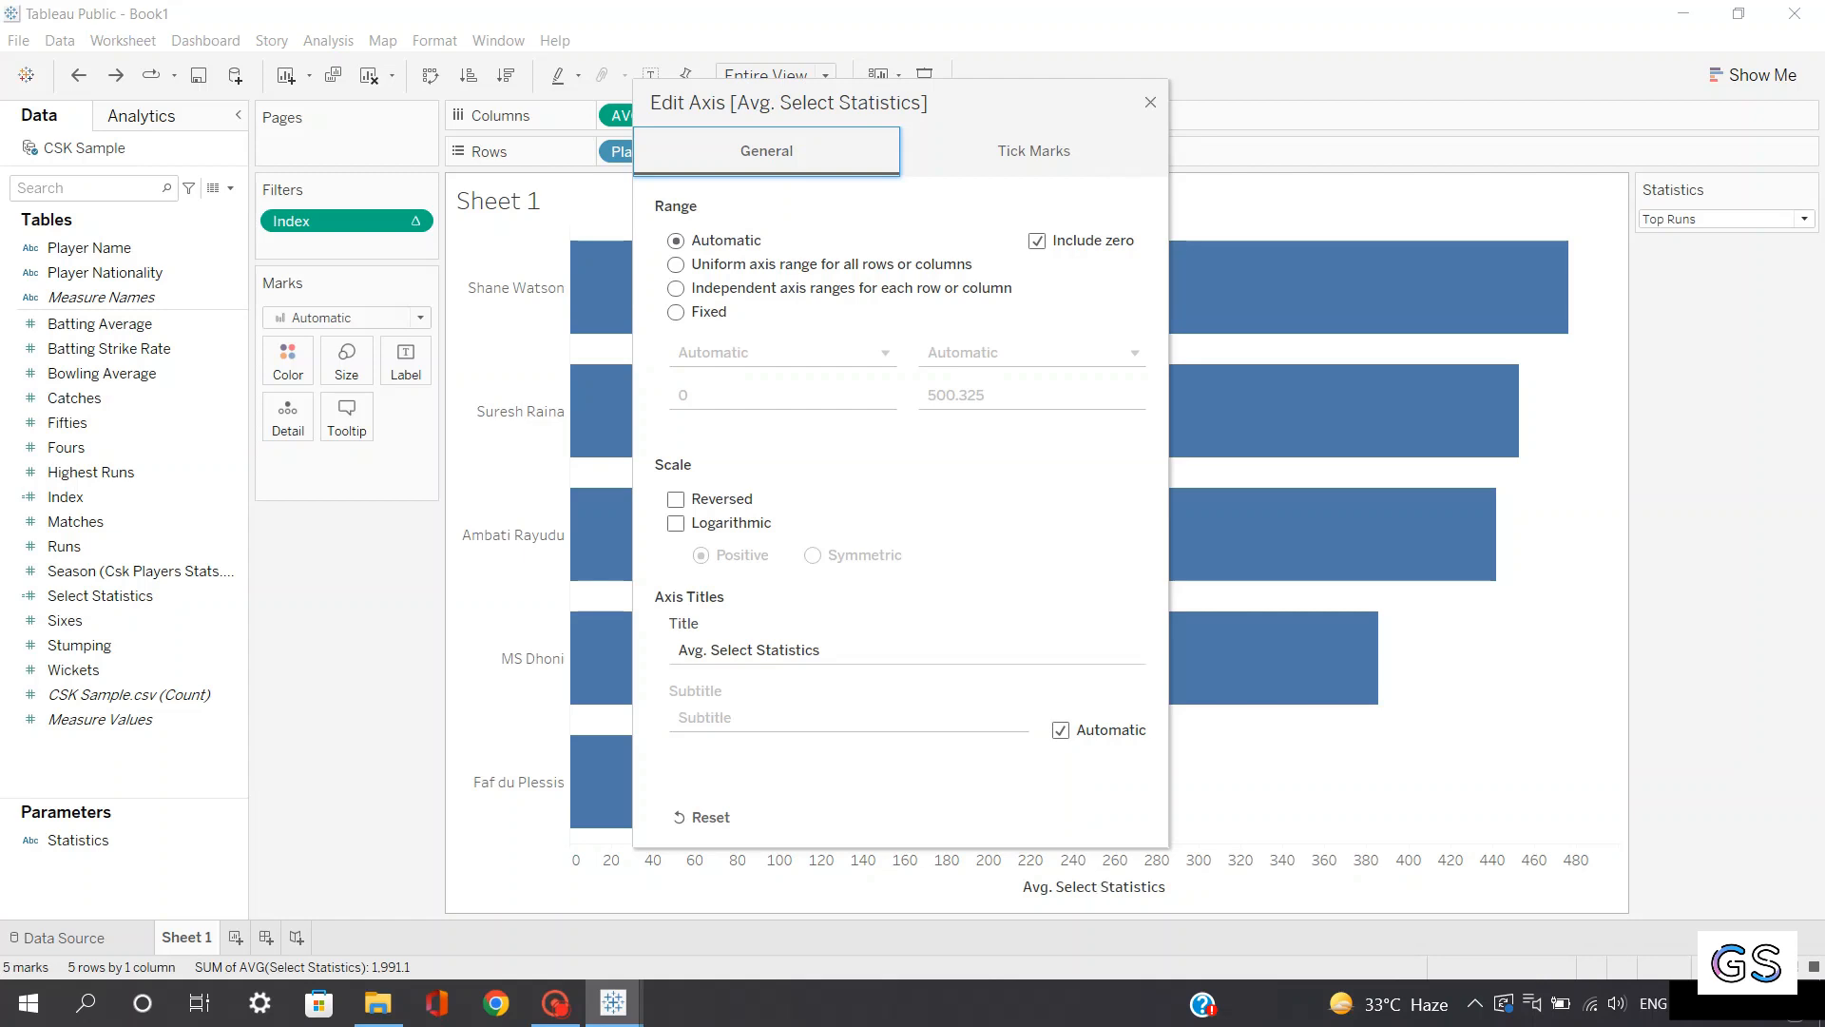
{"action": "triple_click", "coordinate": [868, 649]}
{"action": "key", "text": "BackSpace"}
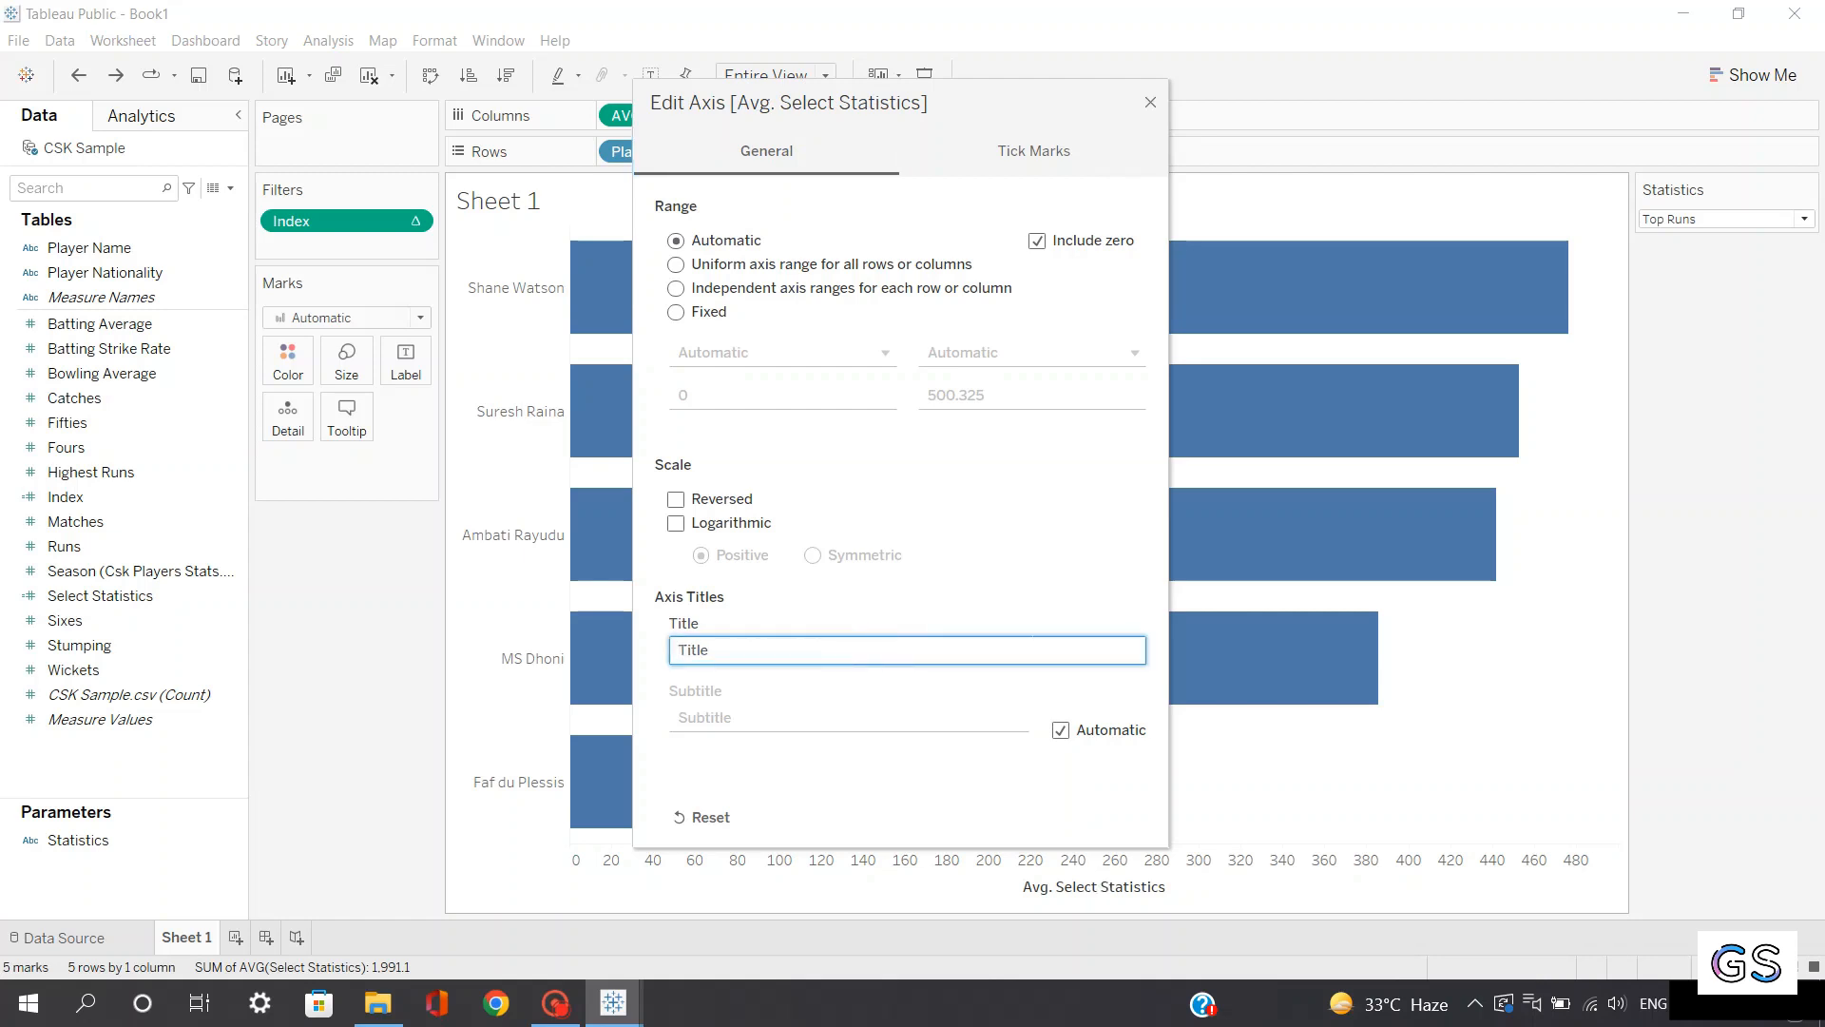
{"action": "left_click", "coordinate": [1150, 101]}
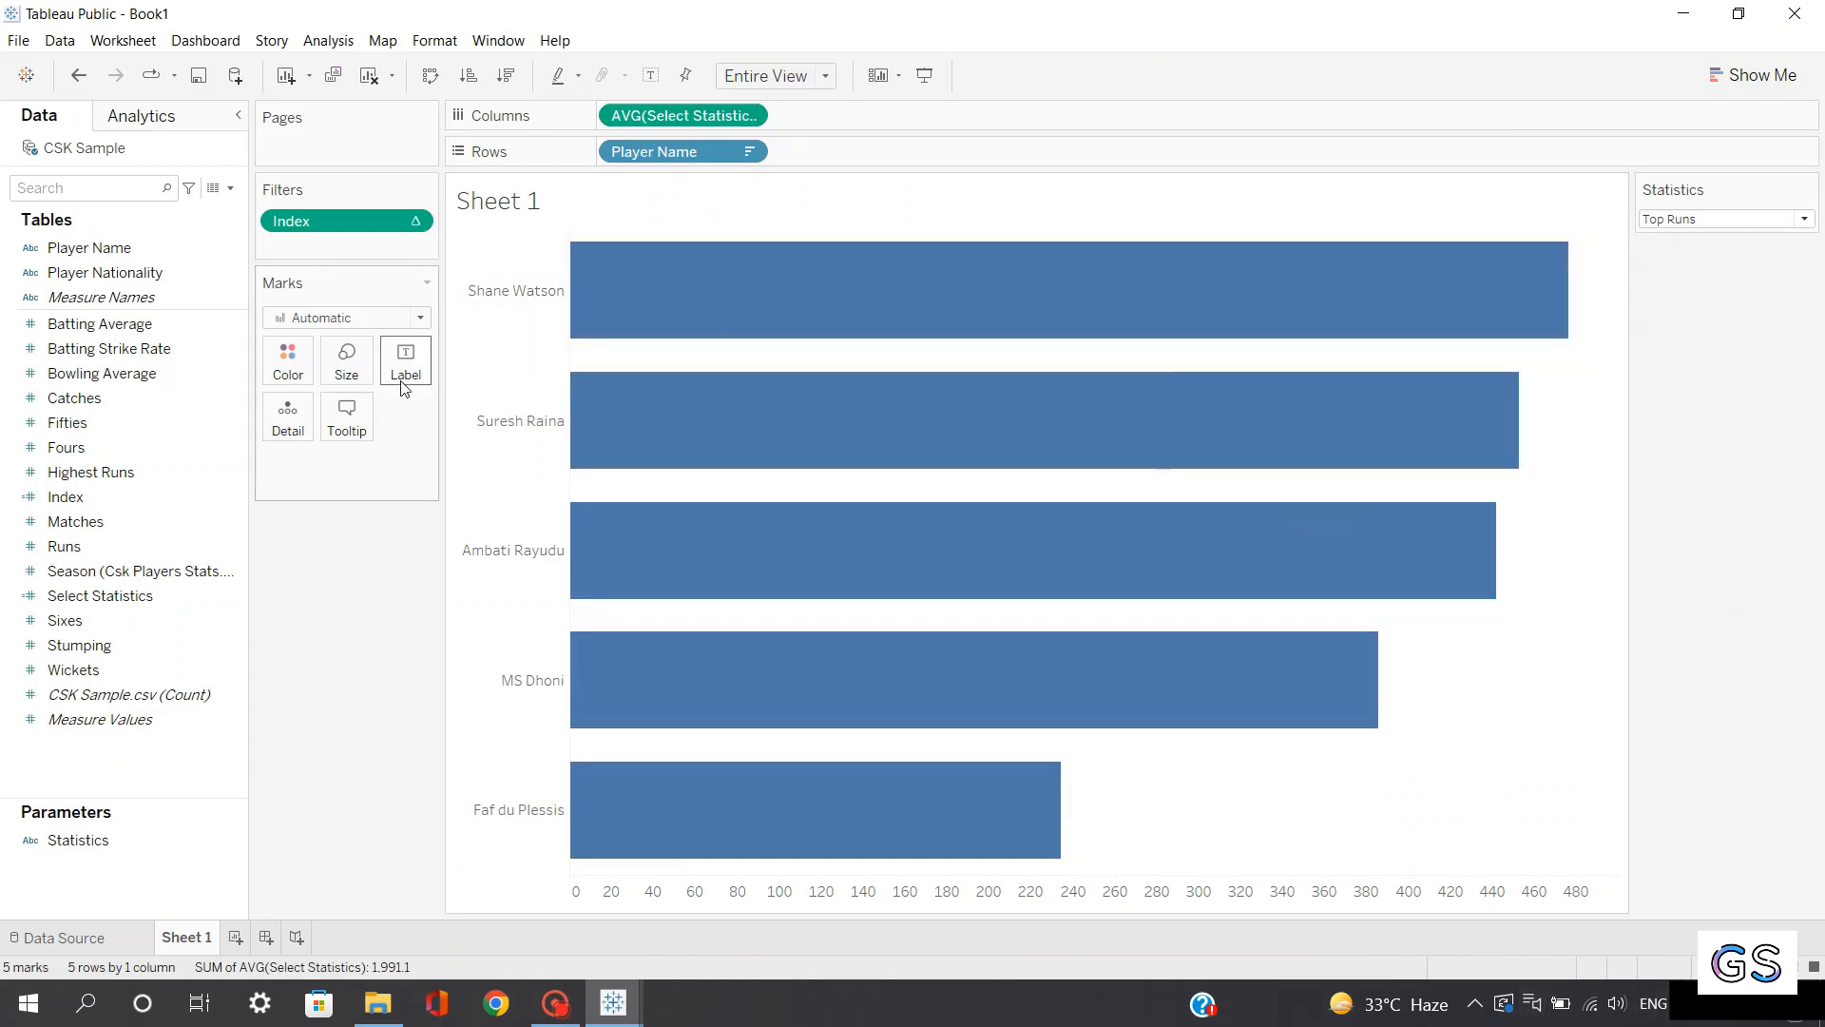
Show mark labels on the player bars
{"action": "left_click", "coordinate": [420, 363]}
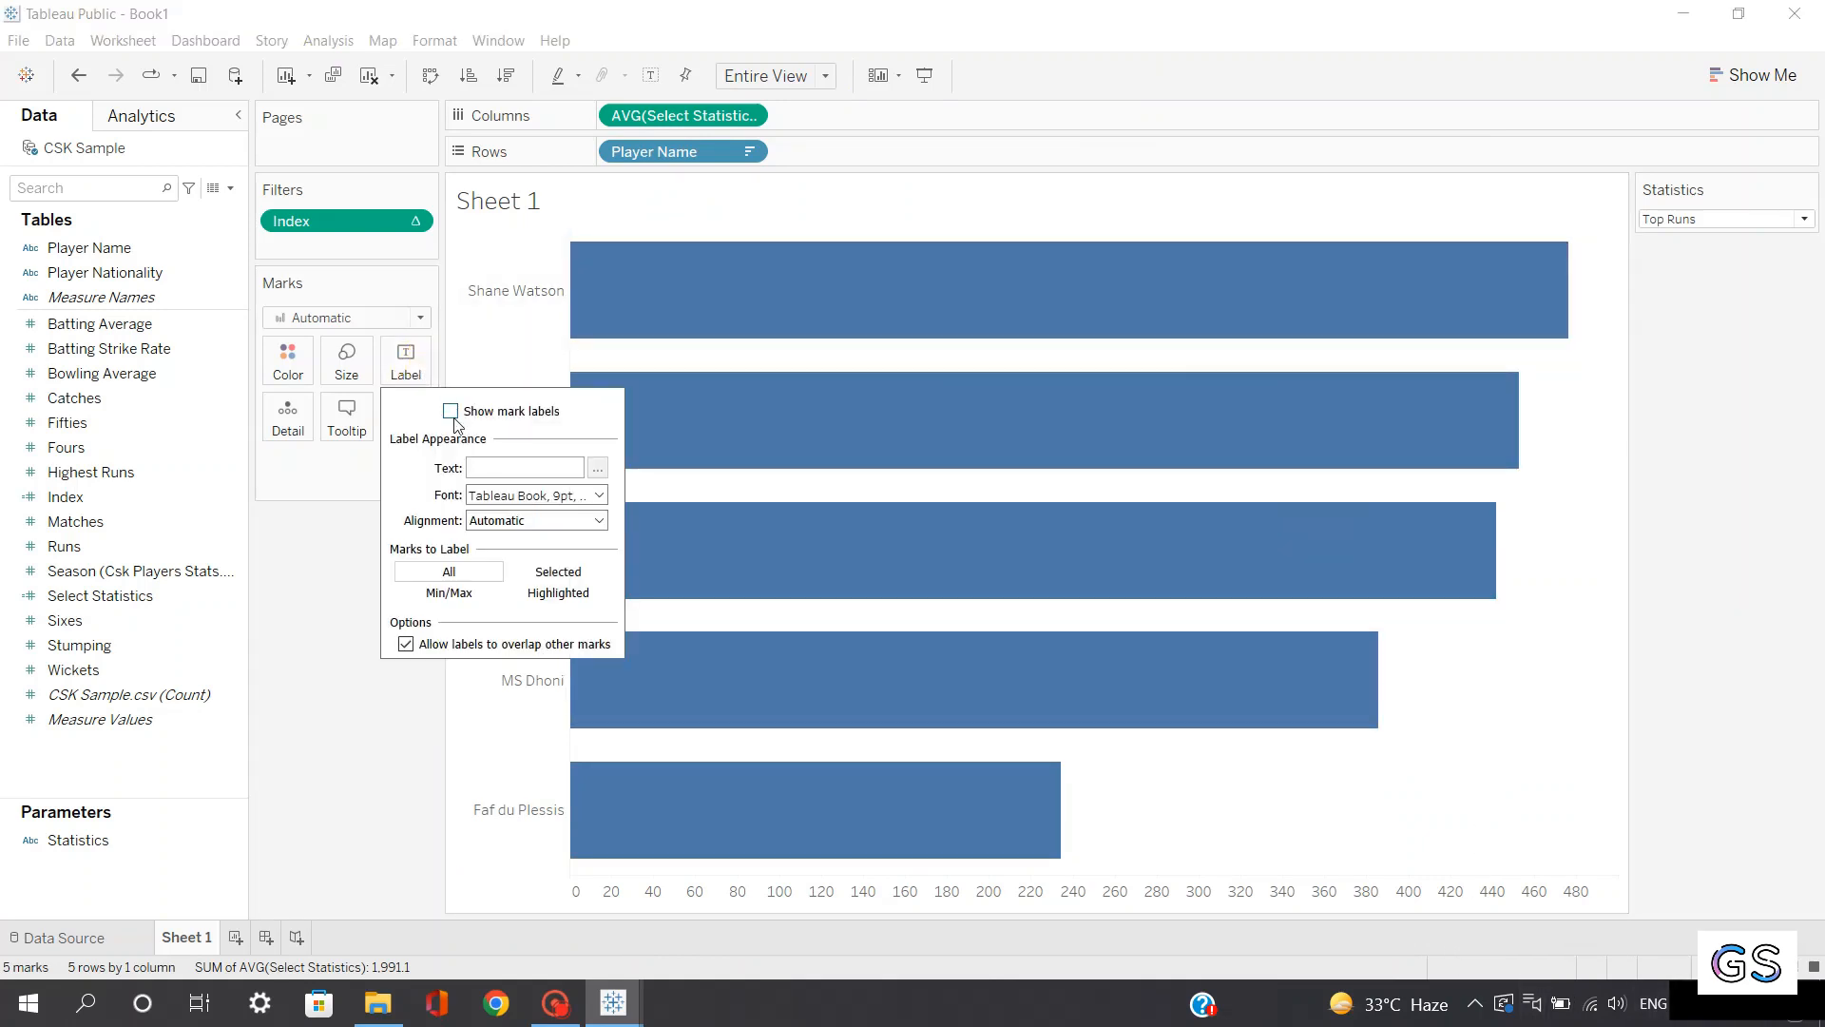
{"action": "left_click", "coordinate": [451, 411]}
{"action": "left_click", "coordinate": [326, 499]}
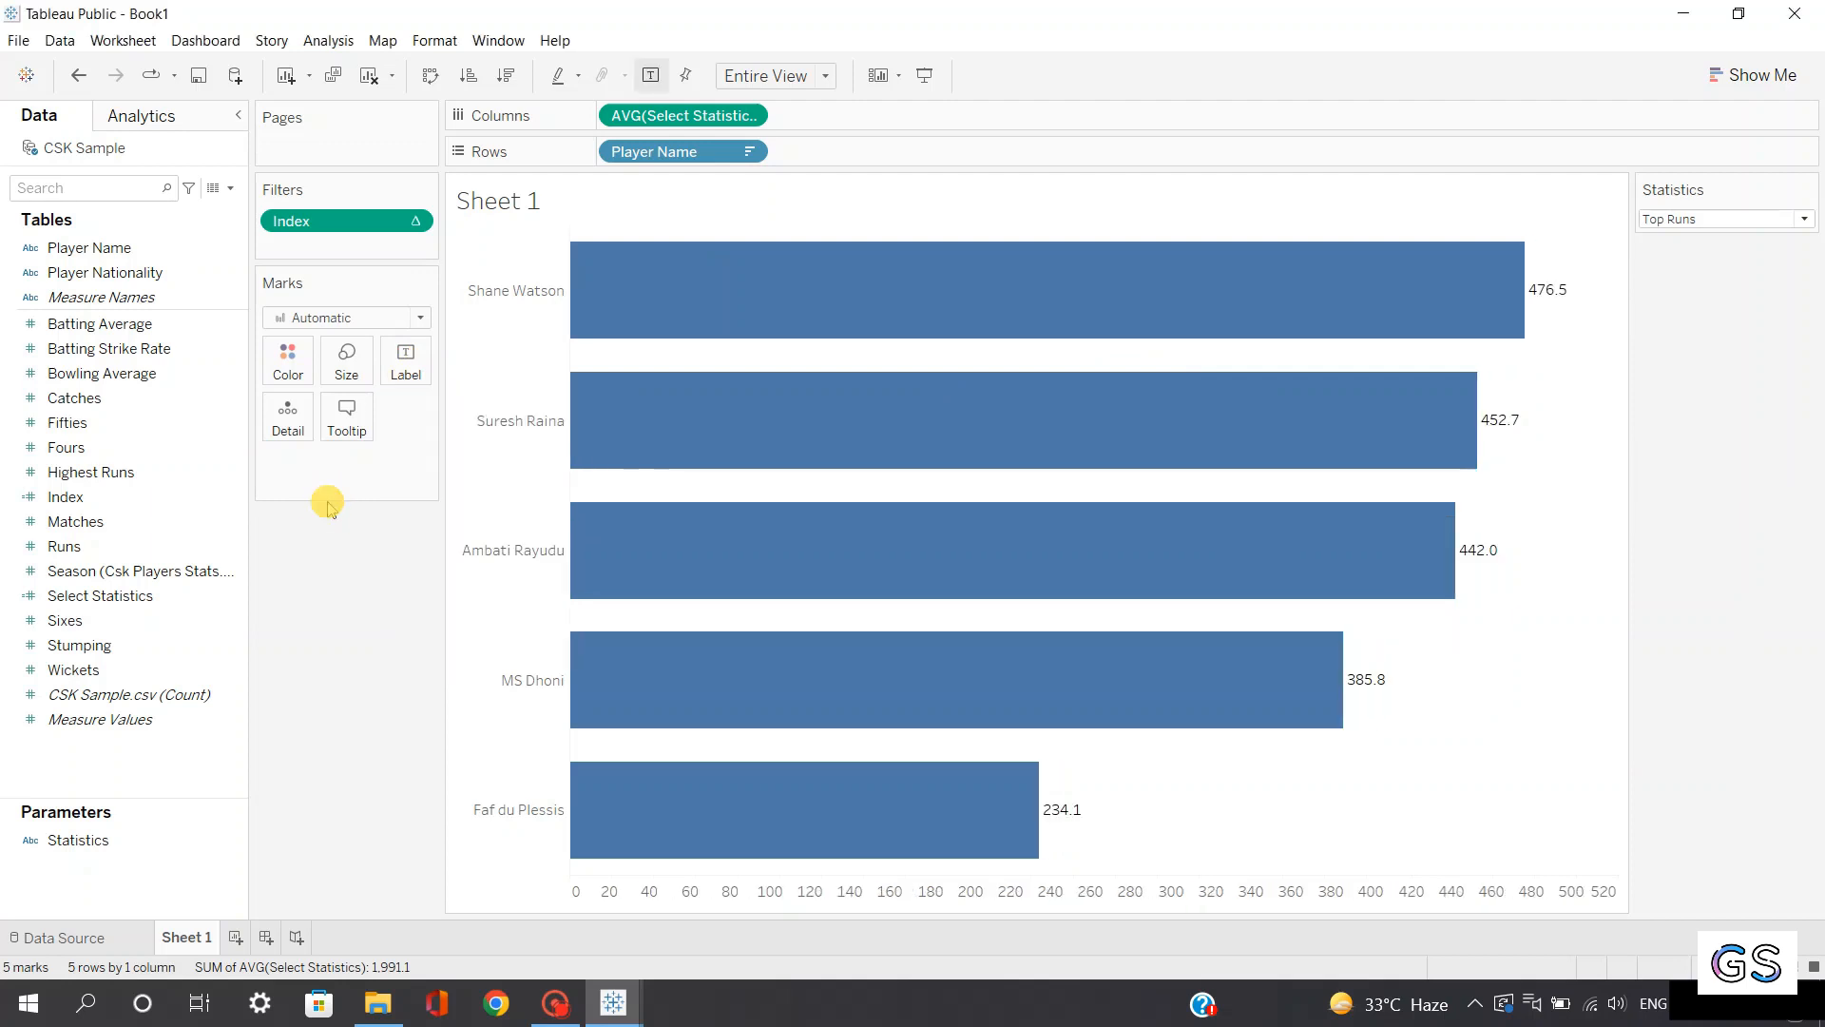
Add Select Statistics as the bar label and change its aggregation to Average
{"action": "mouse_move", "coordinate": [1561, 296]}
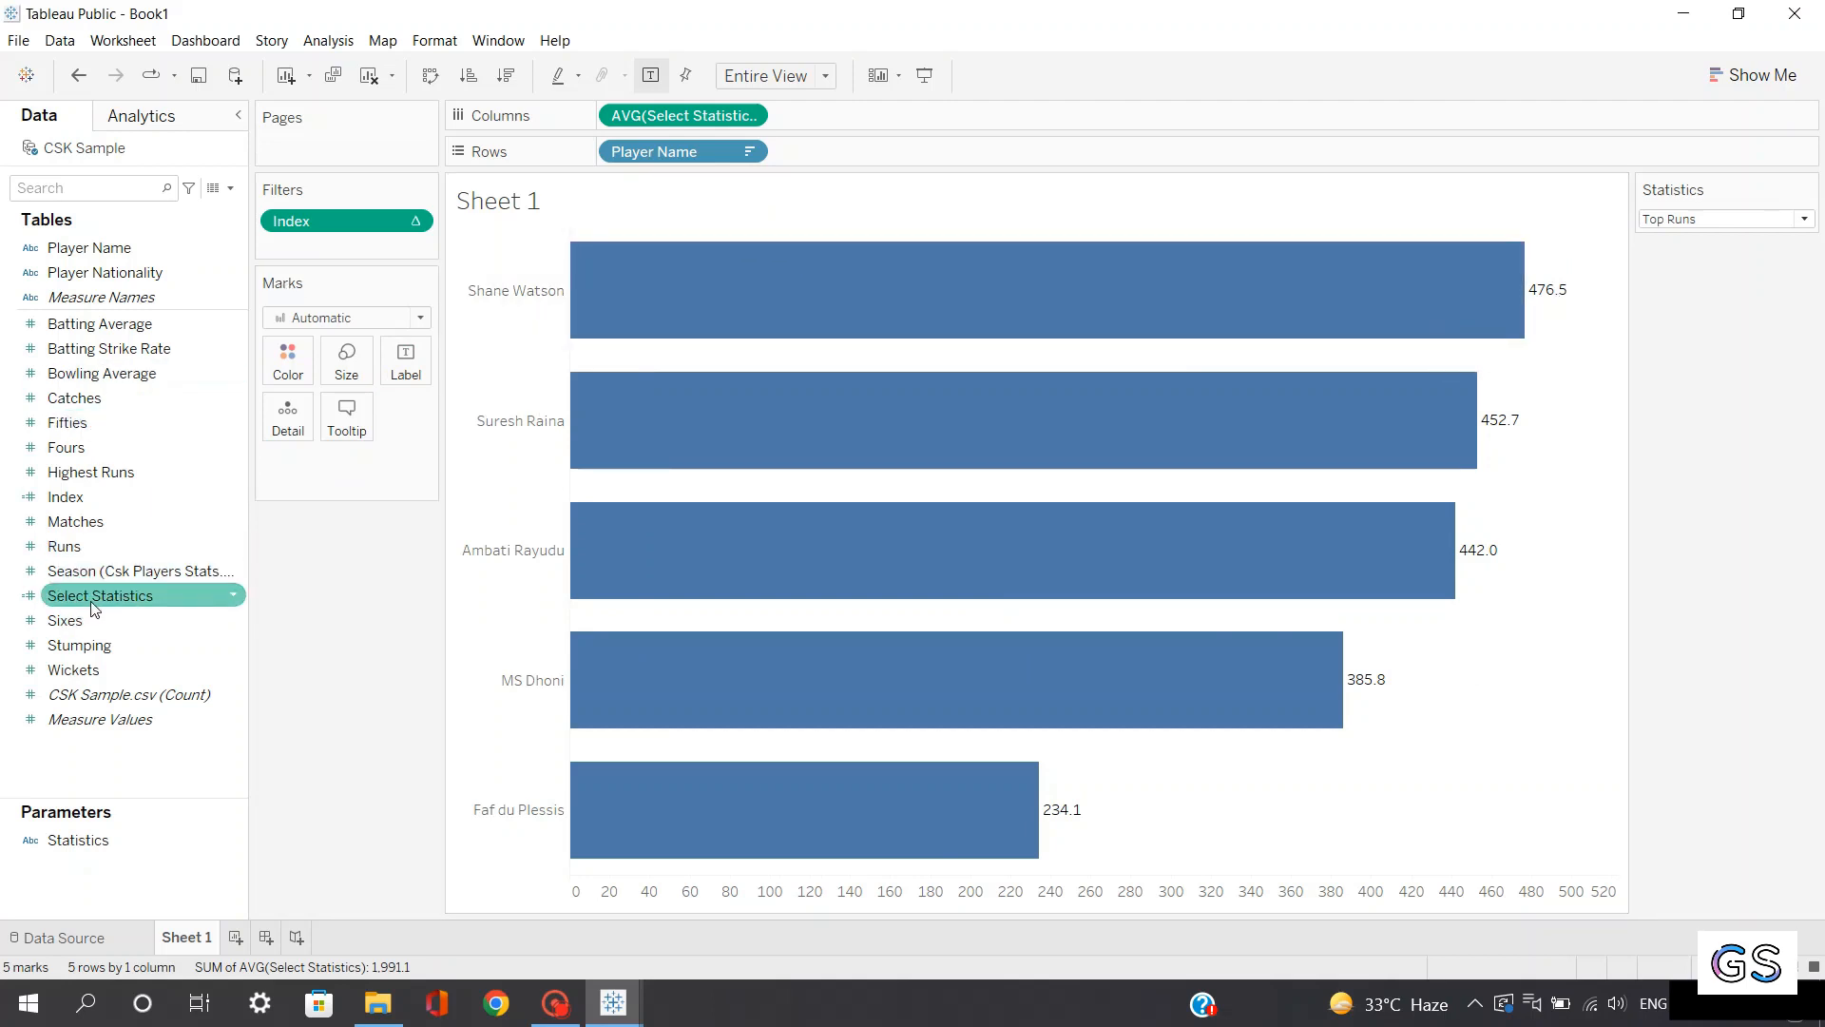
{"action": "left_click_drag", "start_coordinate": [78, 597], "coordinate": [385, 371]}
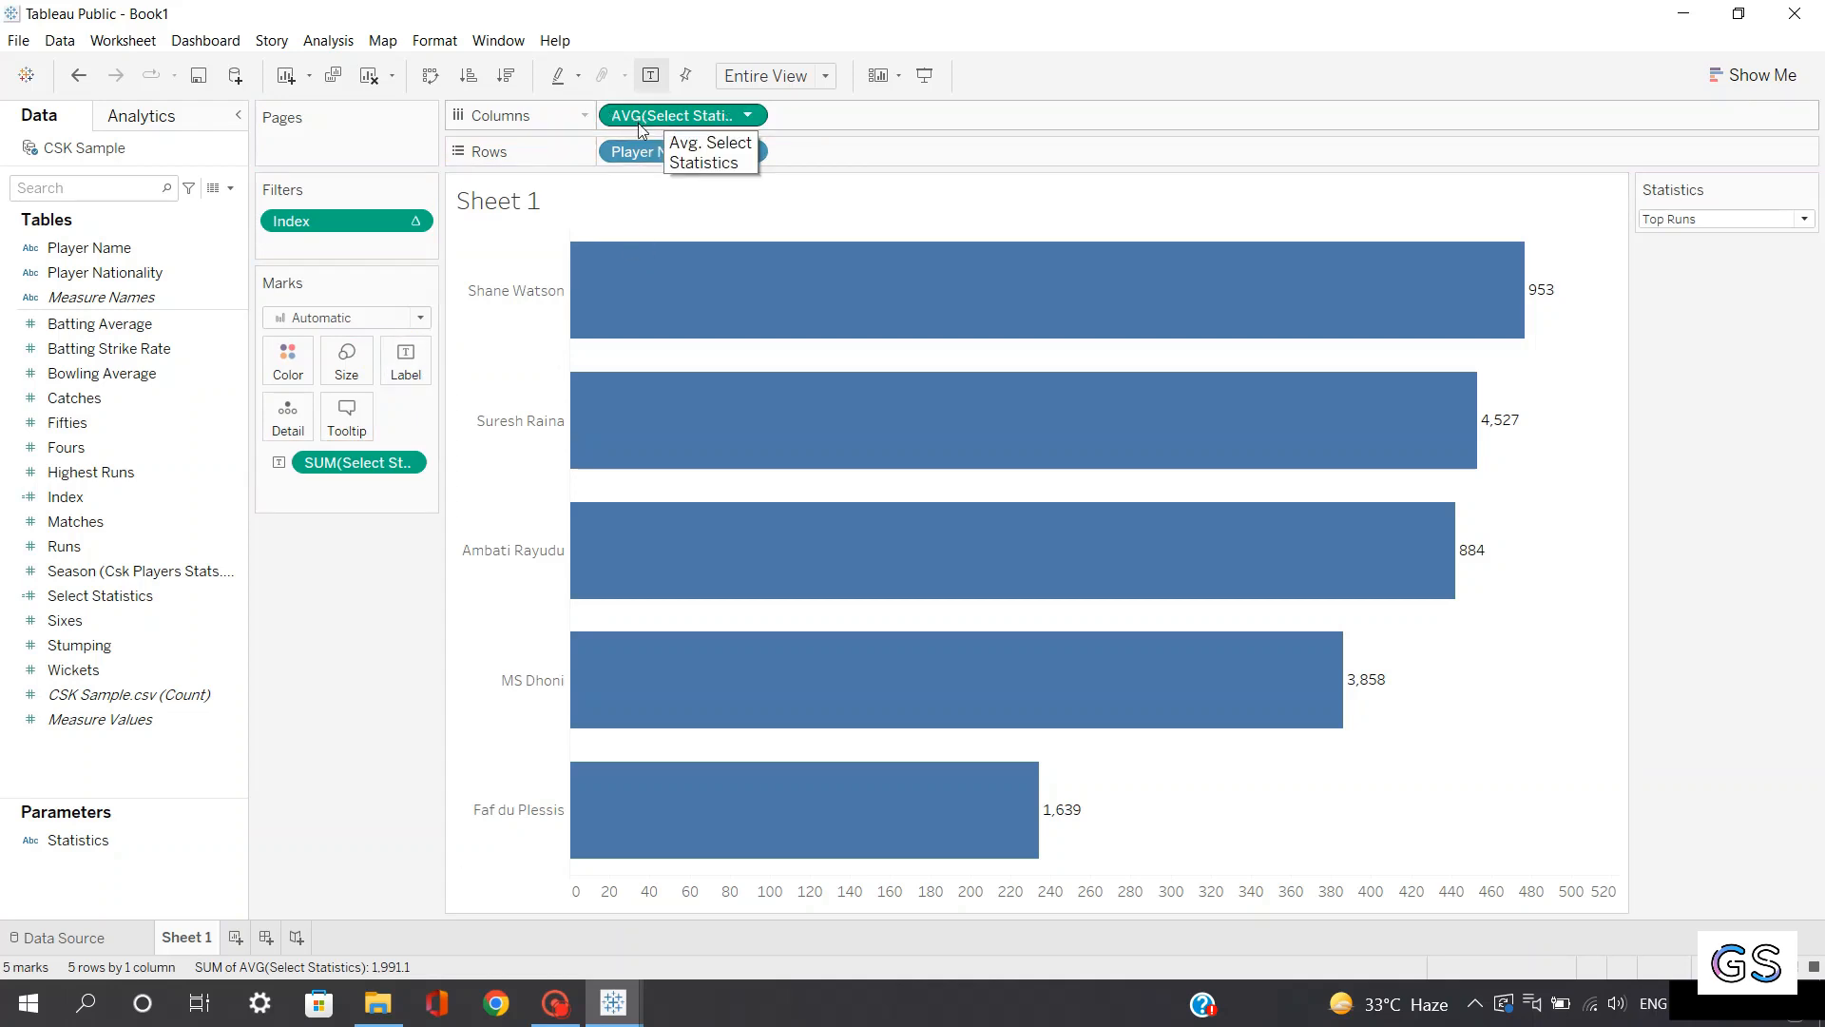
{"action": "left_click", "coordinate": [415, 463]}
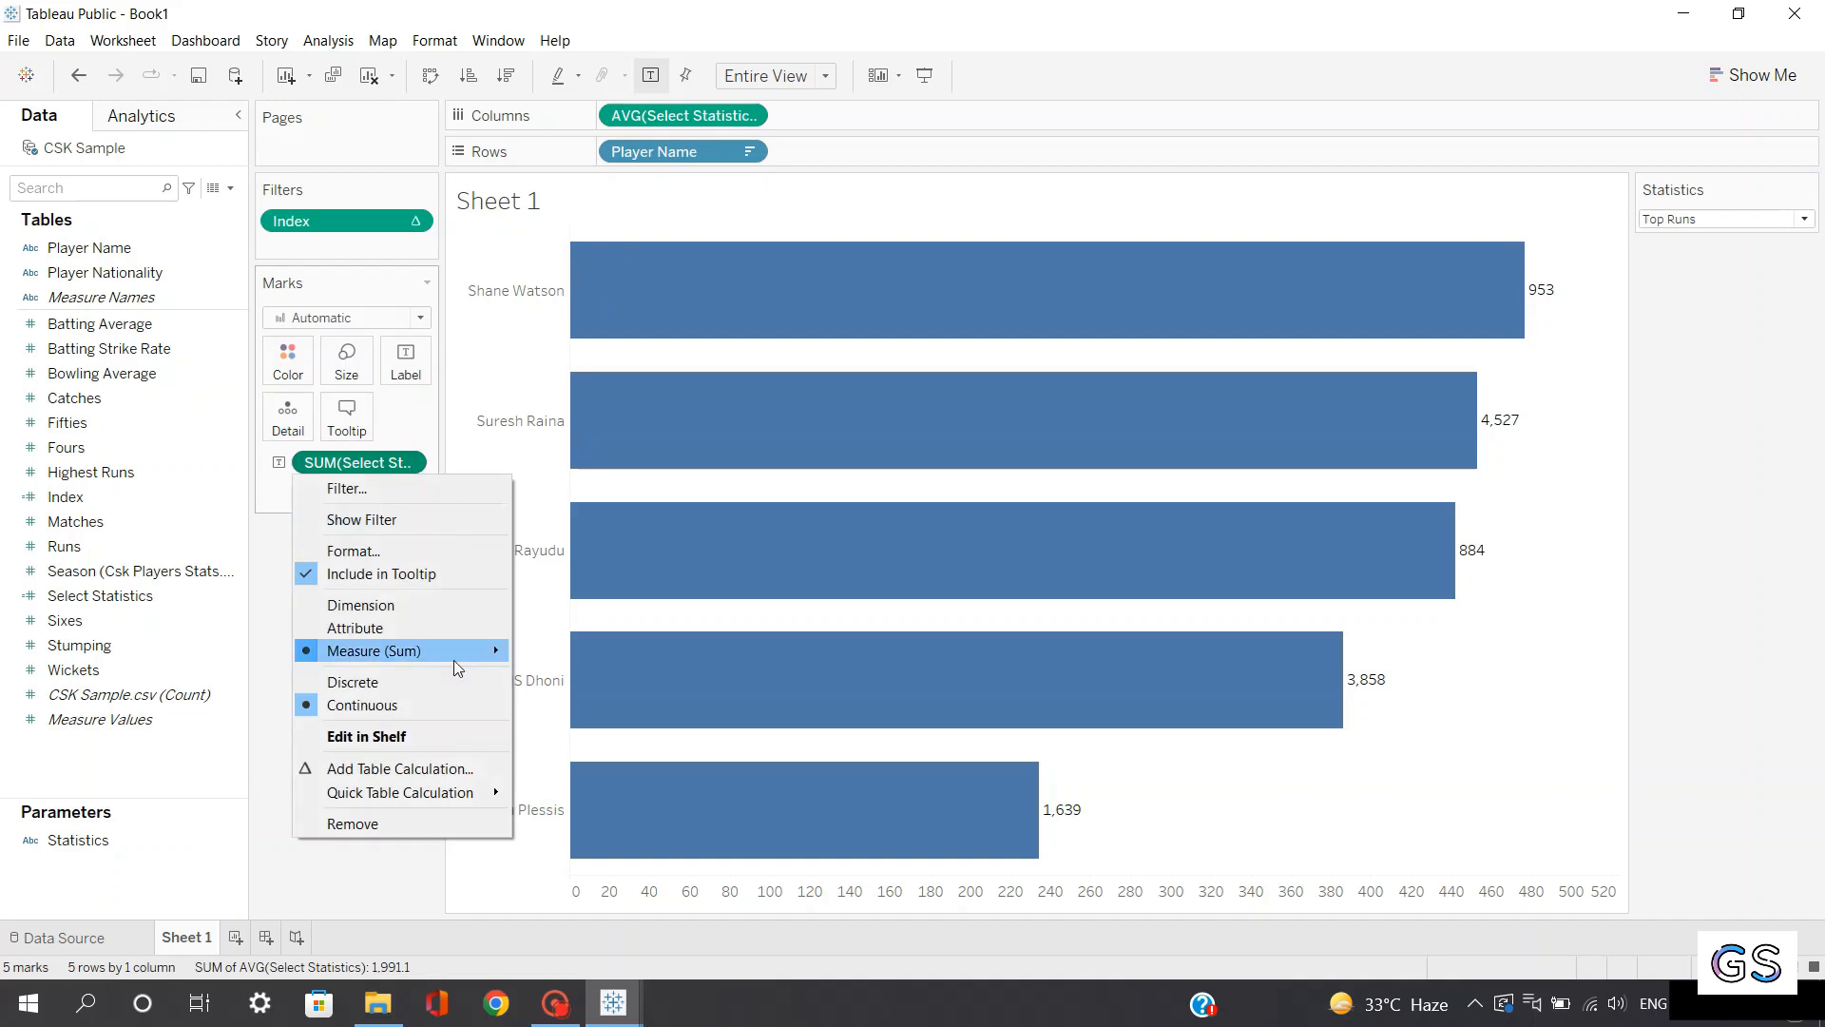
{"action": "mouse_move", "coordinate": [458, 668]}
{"action": "left_click", "coordinate": [559, 675]}
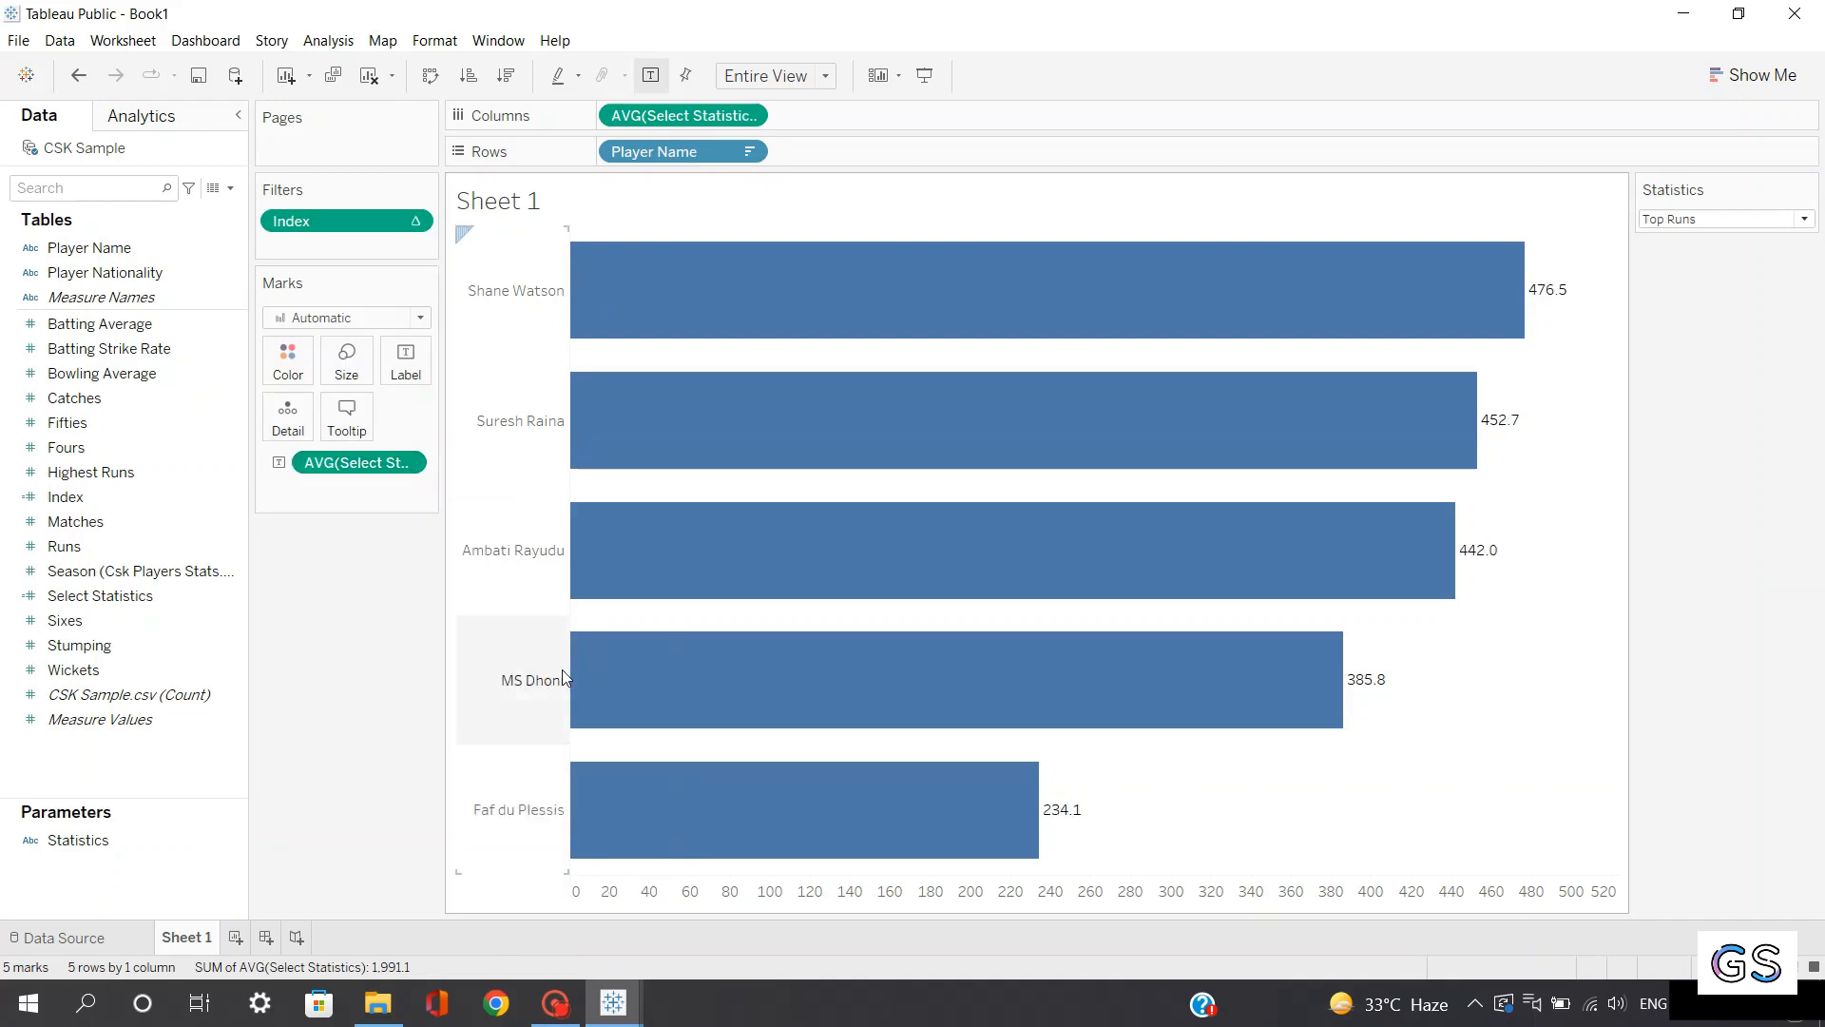
Format the numbers of the Select Statistics label as Number (Custom) with 0 decimal places
{"action": "left_click", "coordinate": [416, 464]}
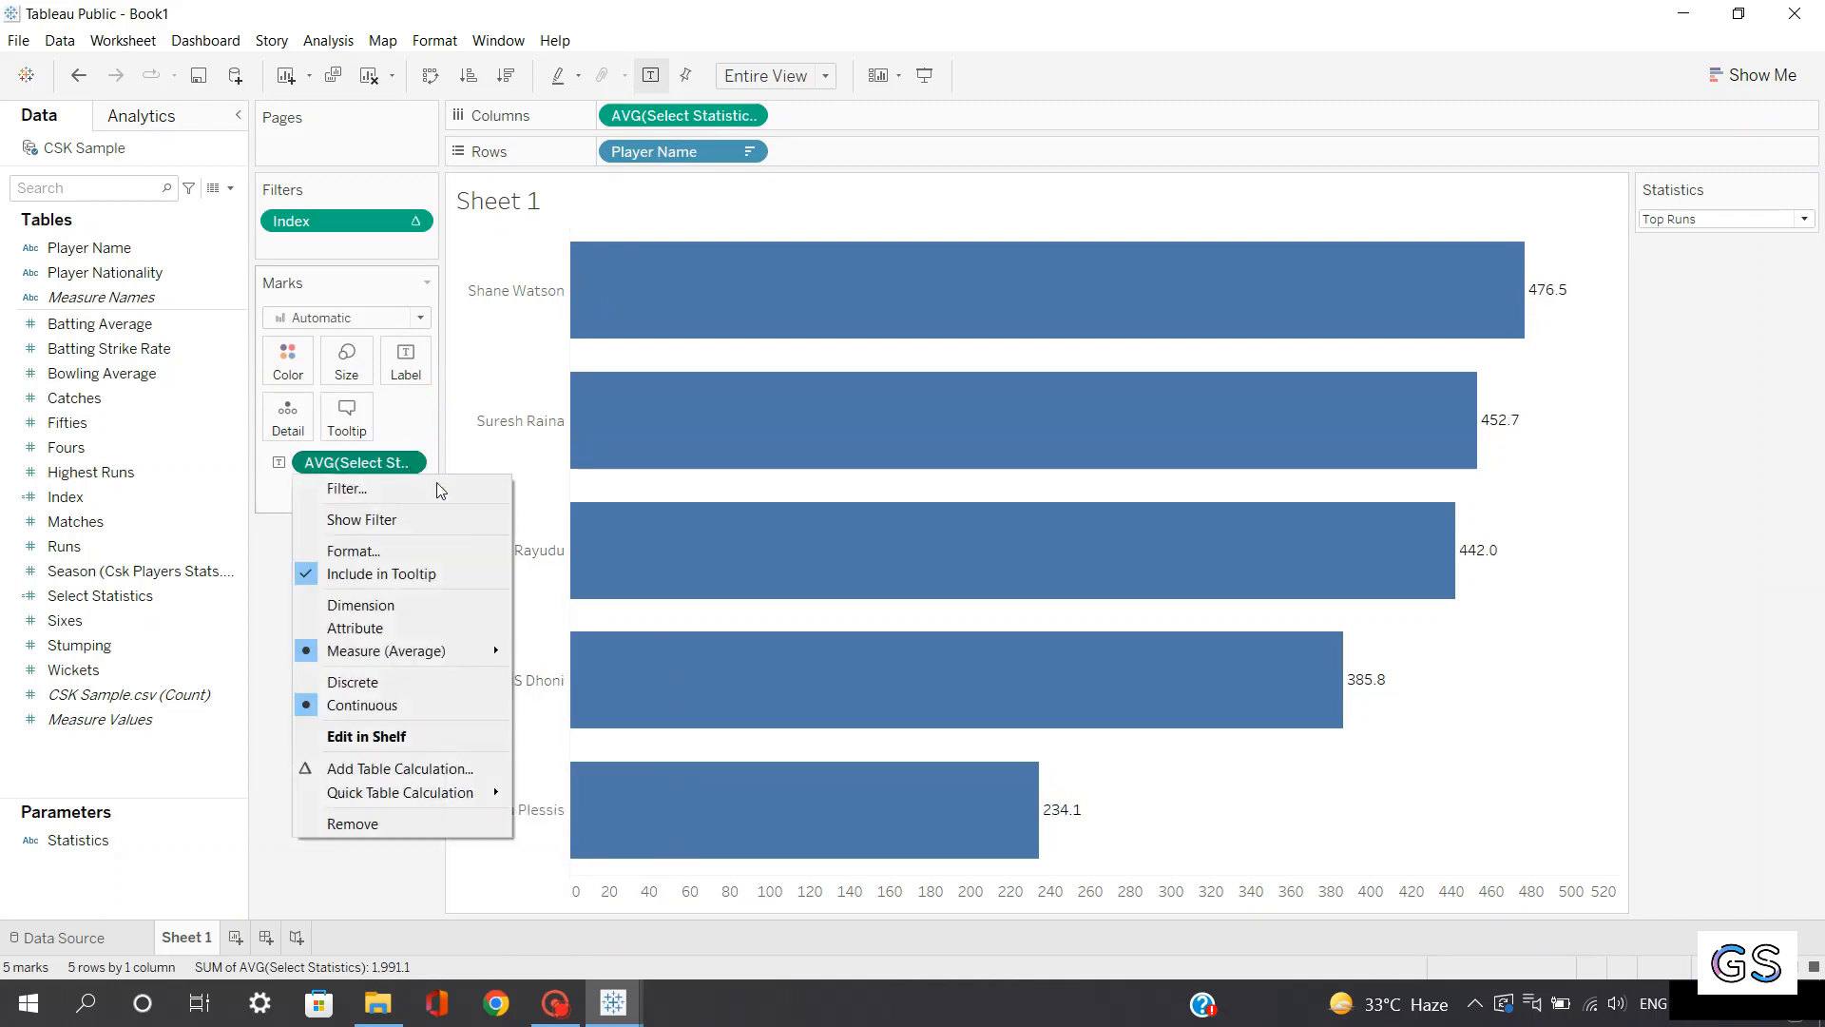
{"action": "left_click", "coordinate": [449, 553]}
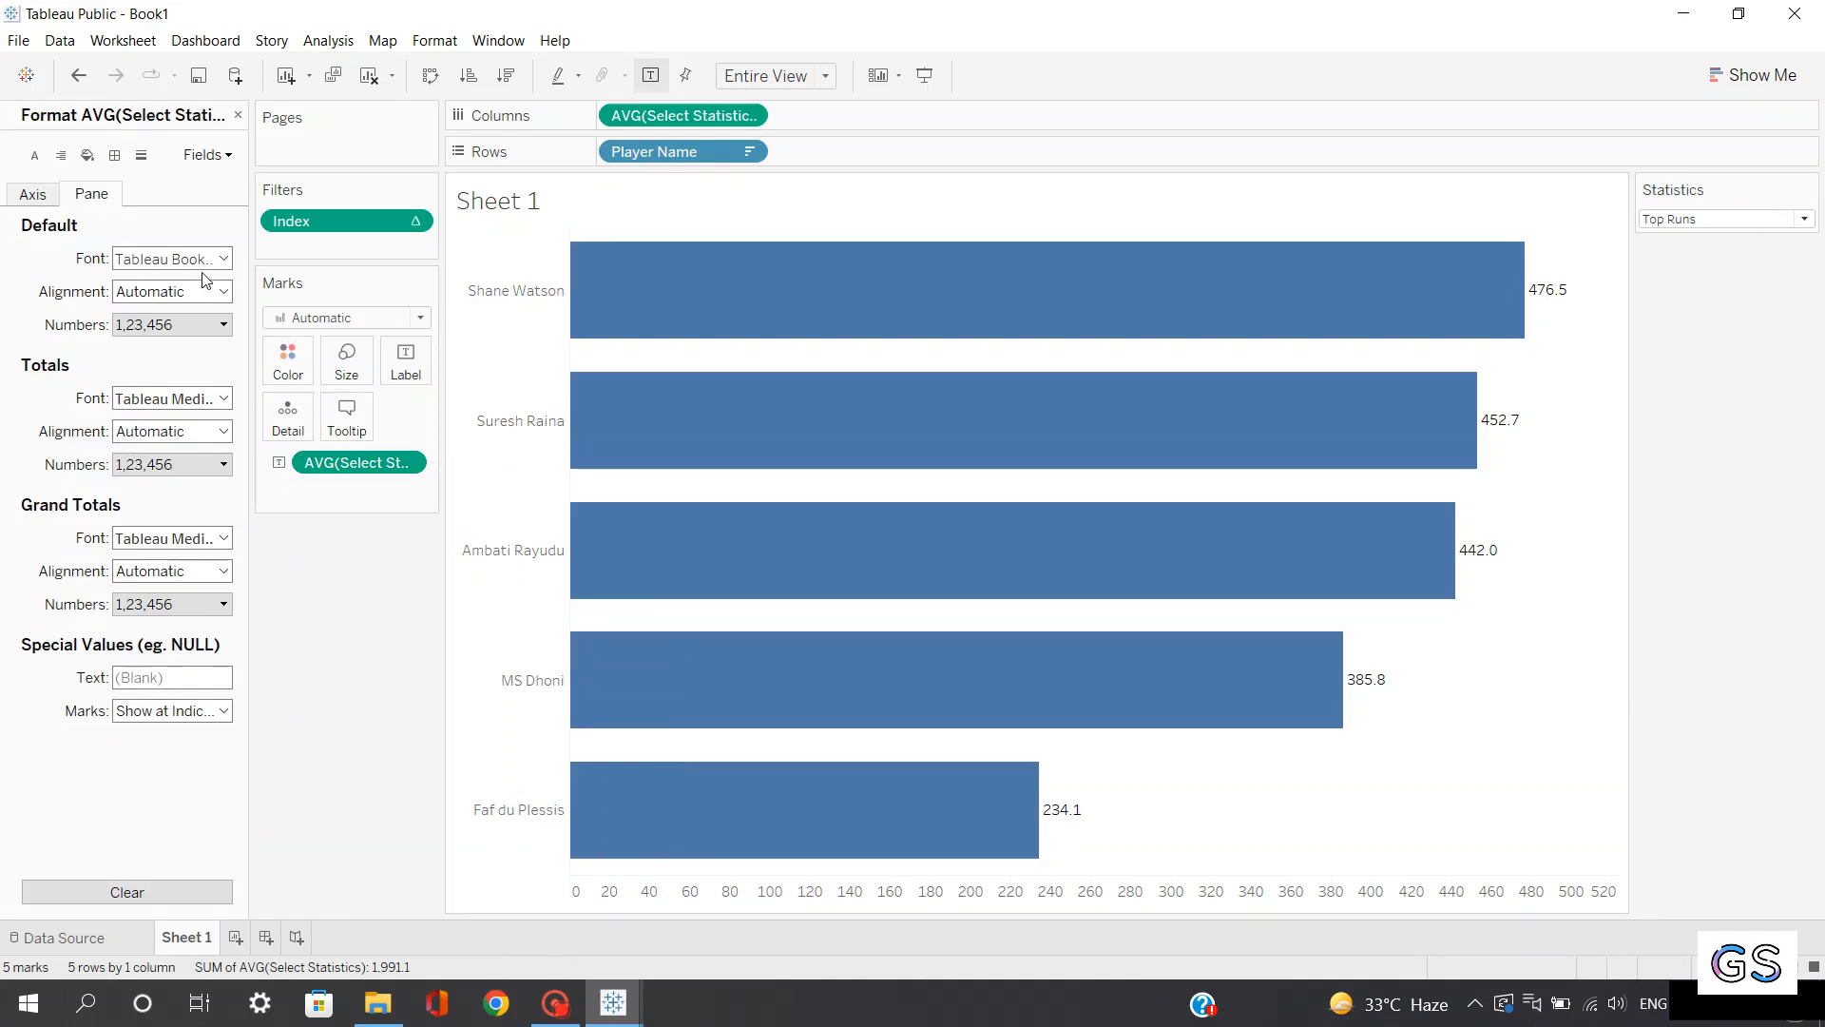
{"action": "left_click", "coordinate": [145, 326]}
{"action": "left_click", "coordinate": [174, 388]}
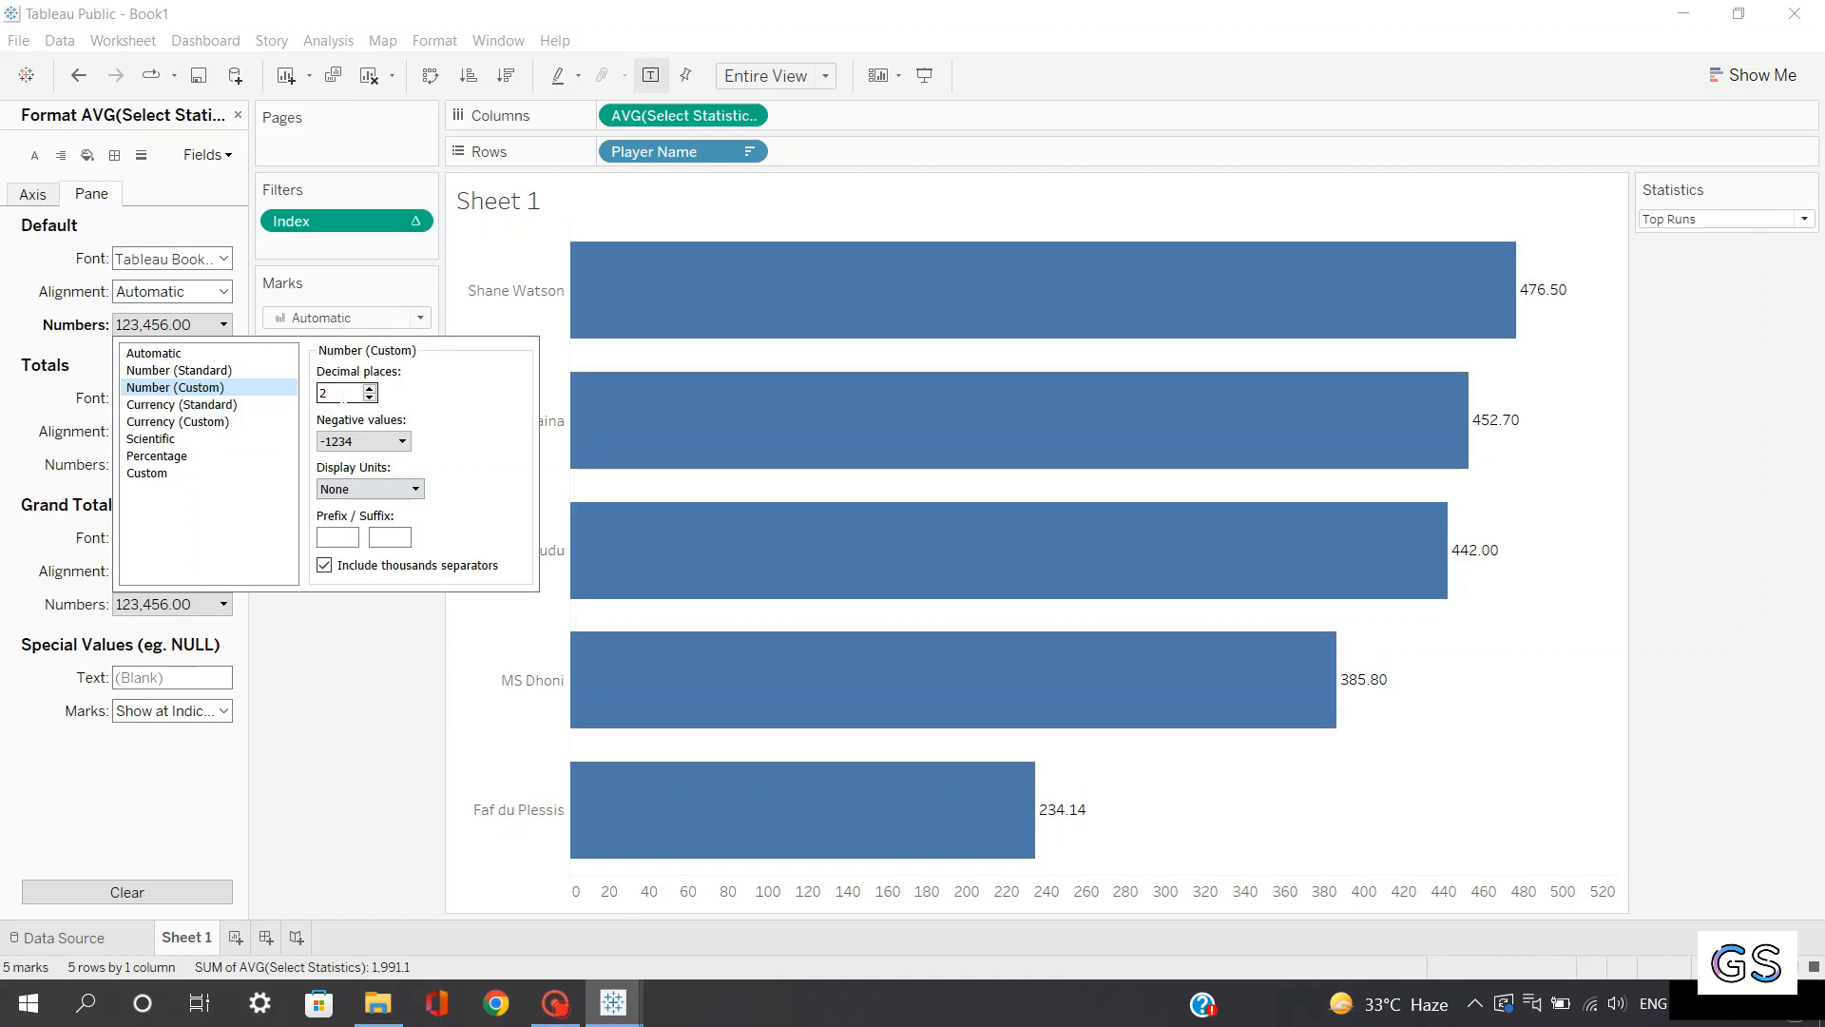
{"action": "key", "text": "BackSpace"}
{"action": "type", "text": "0"}
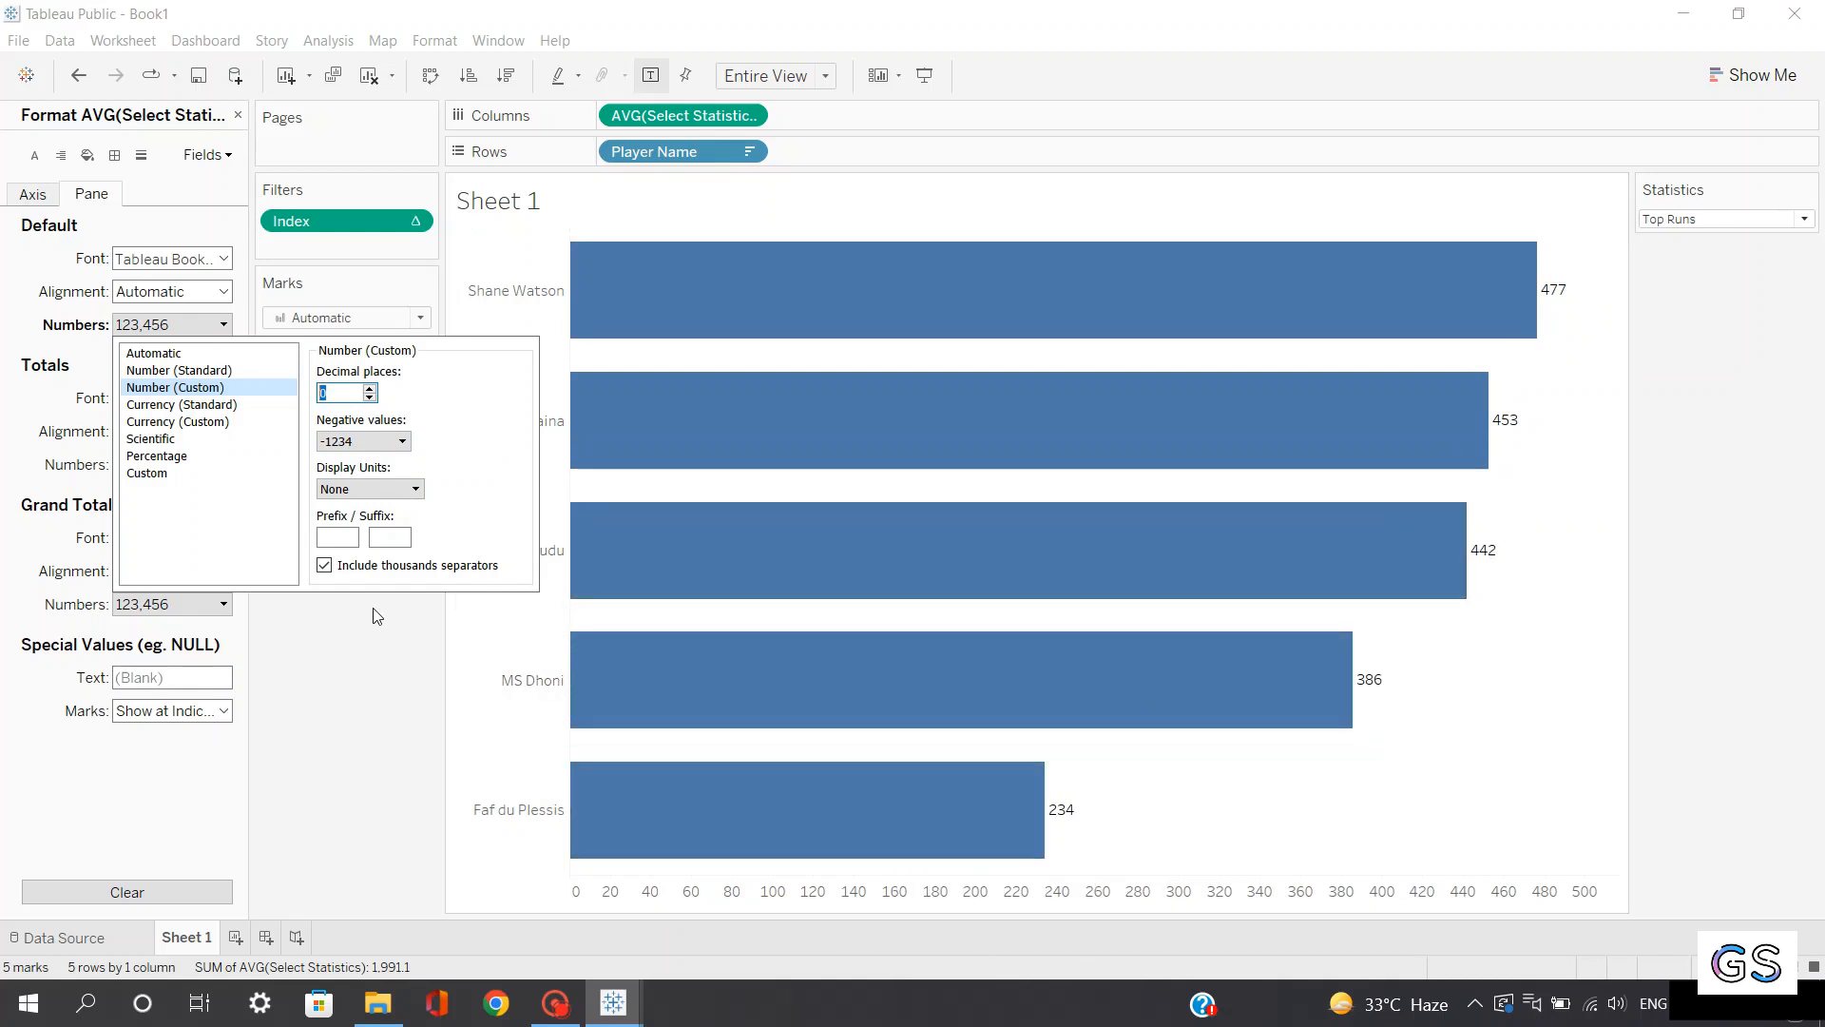
Try Thousands (K) as the display units of the label numbers and set them back to None
{"action": "left_click", "coordinate": [360, 489]}
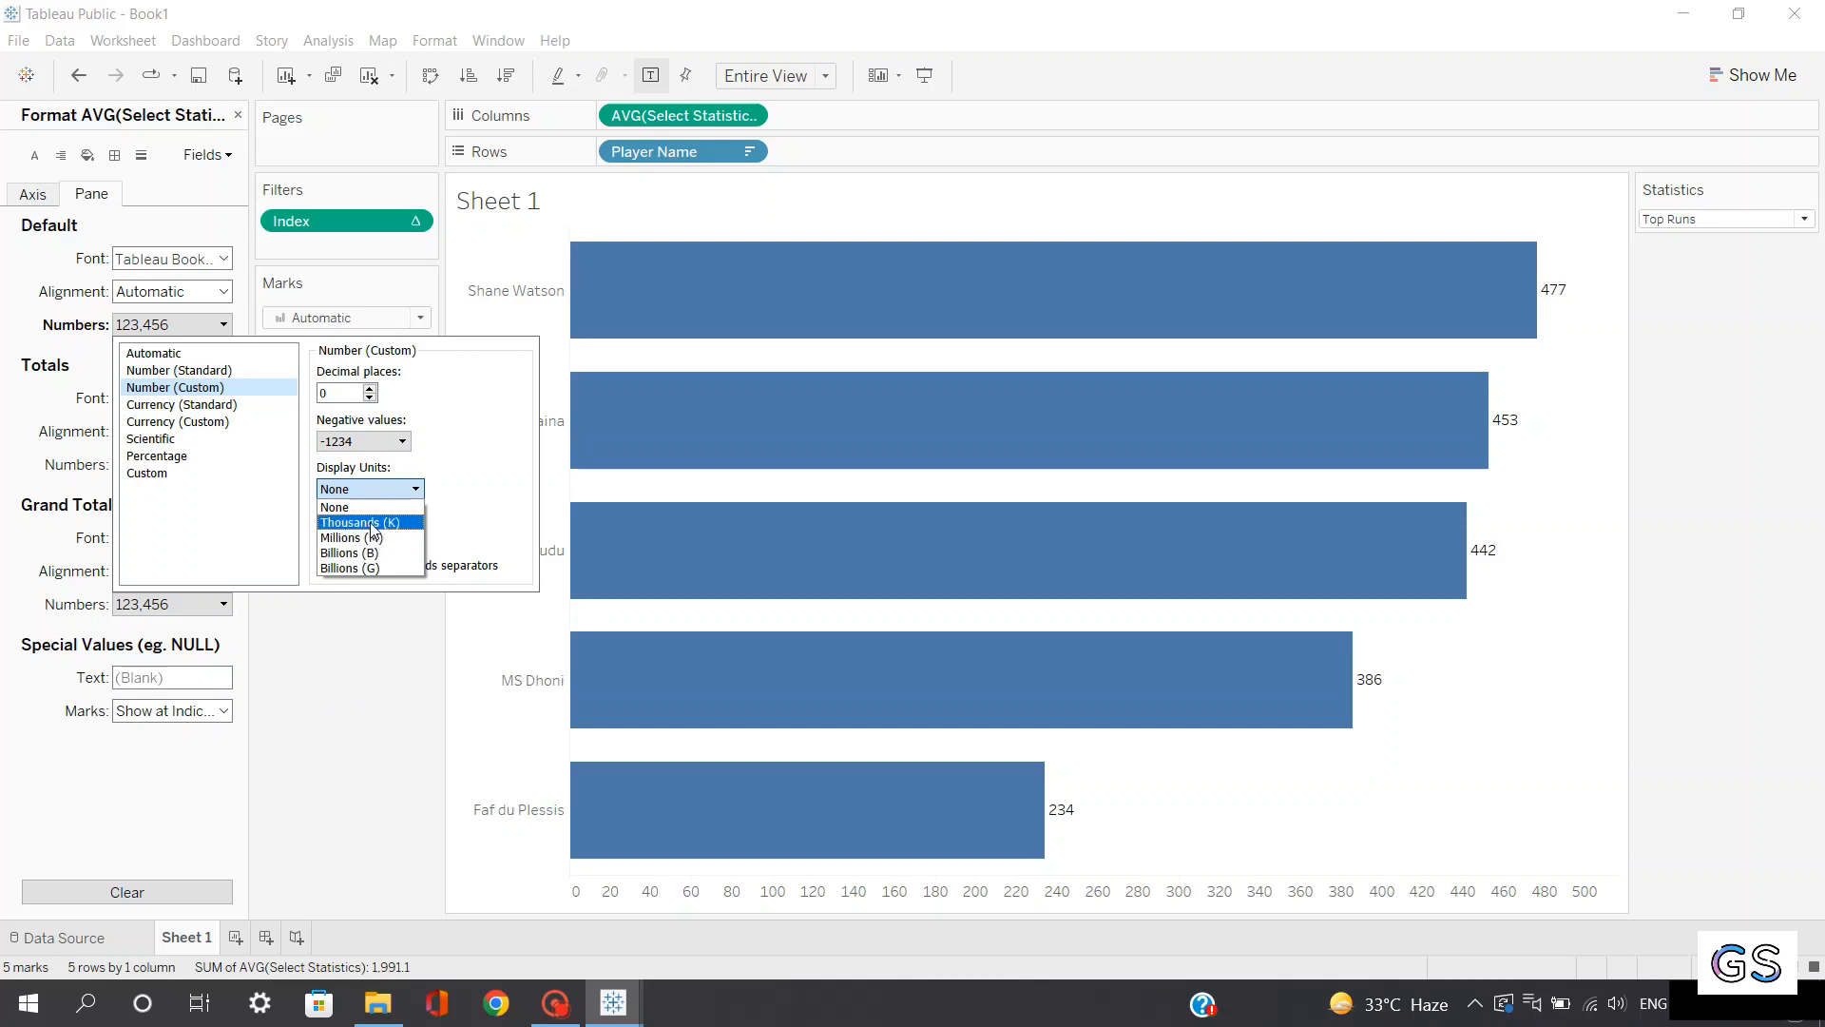
{"action": "left_click", "coordinate": [374, 524]}
{"action": "mouse_move", "coordinate": [1474, 270]}
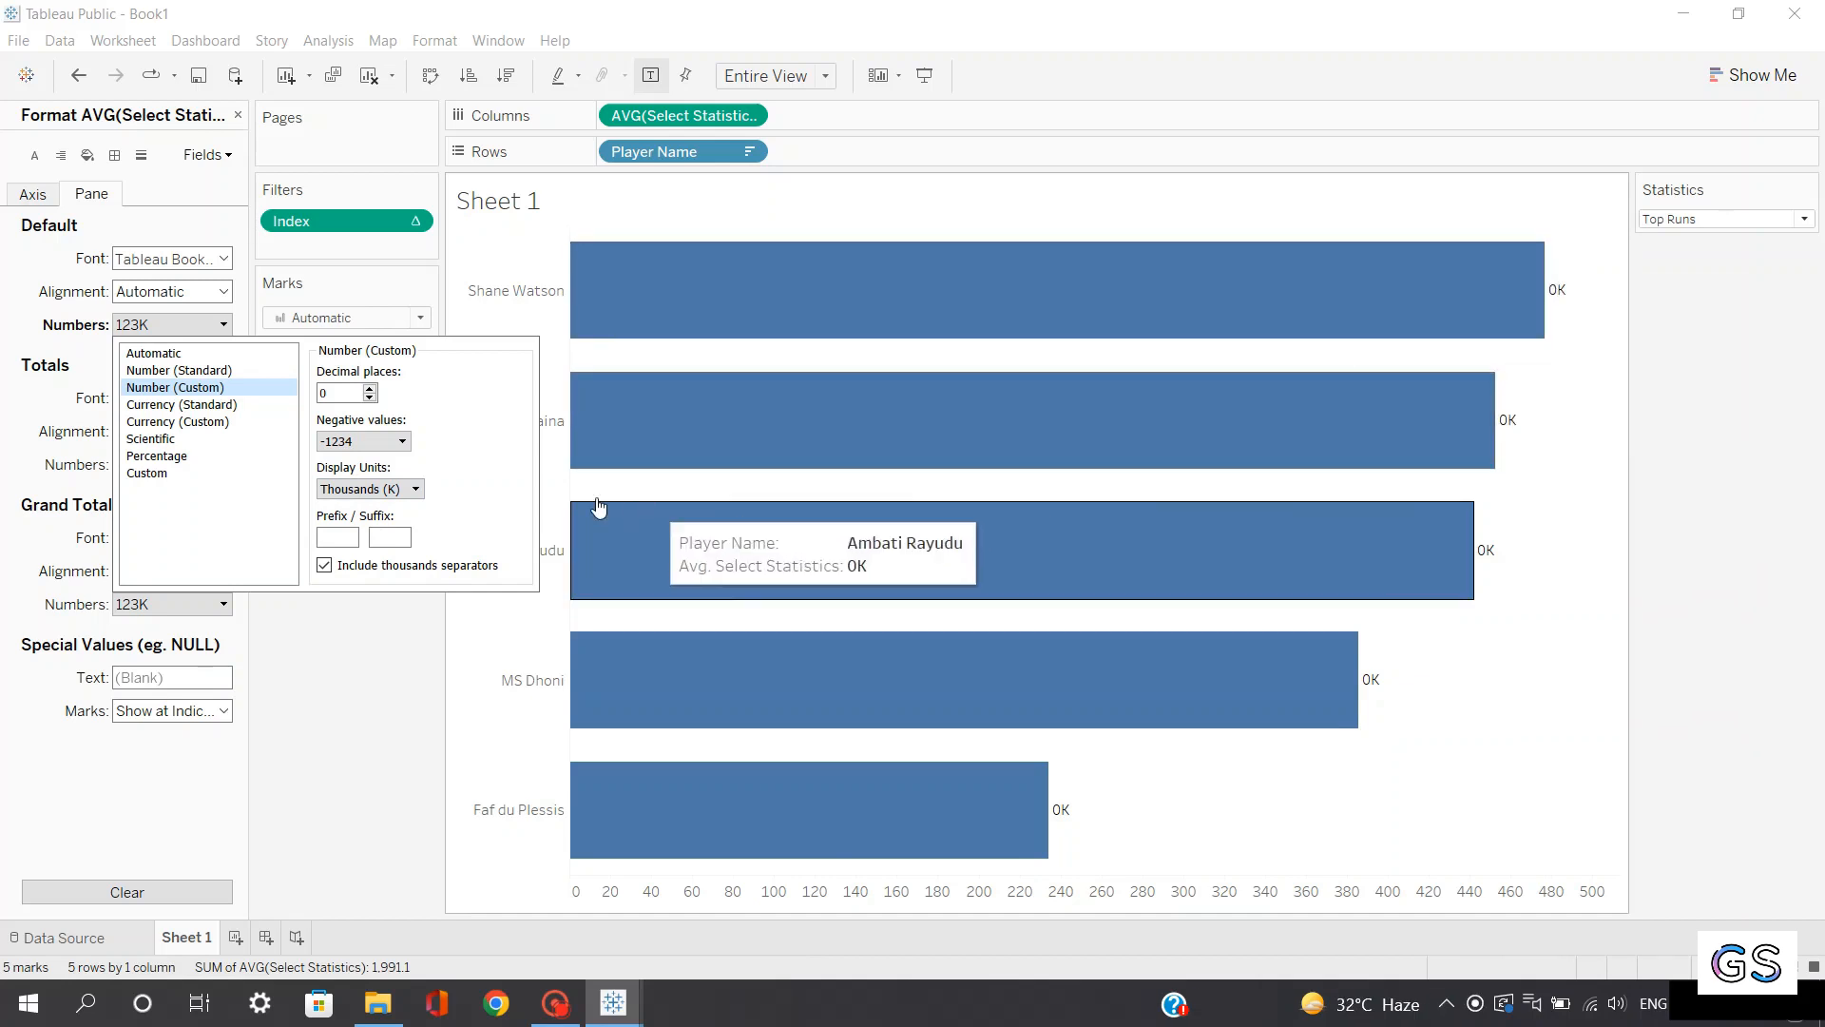
{"action": "left_click", "coordinate": [380, 490]}
{"action": "left_click", "coordinate": [385, 506]}
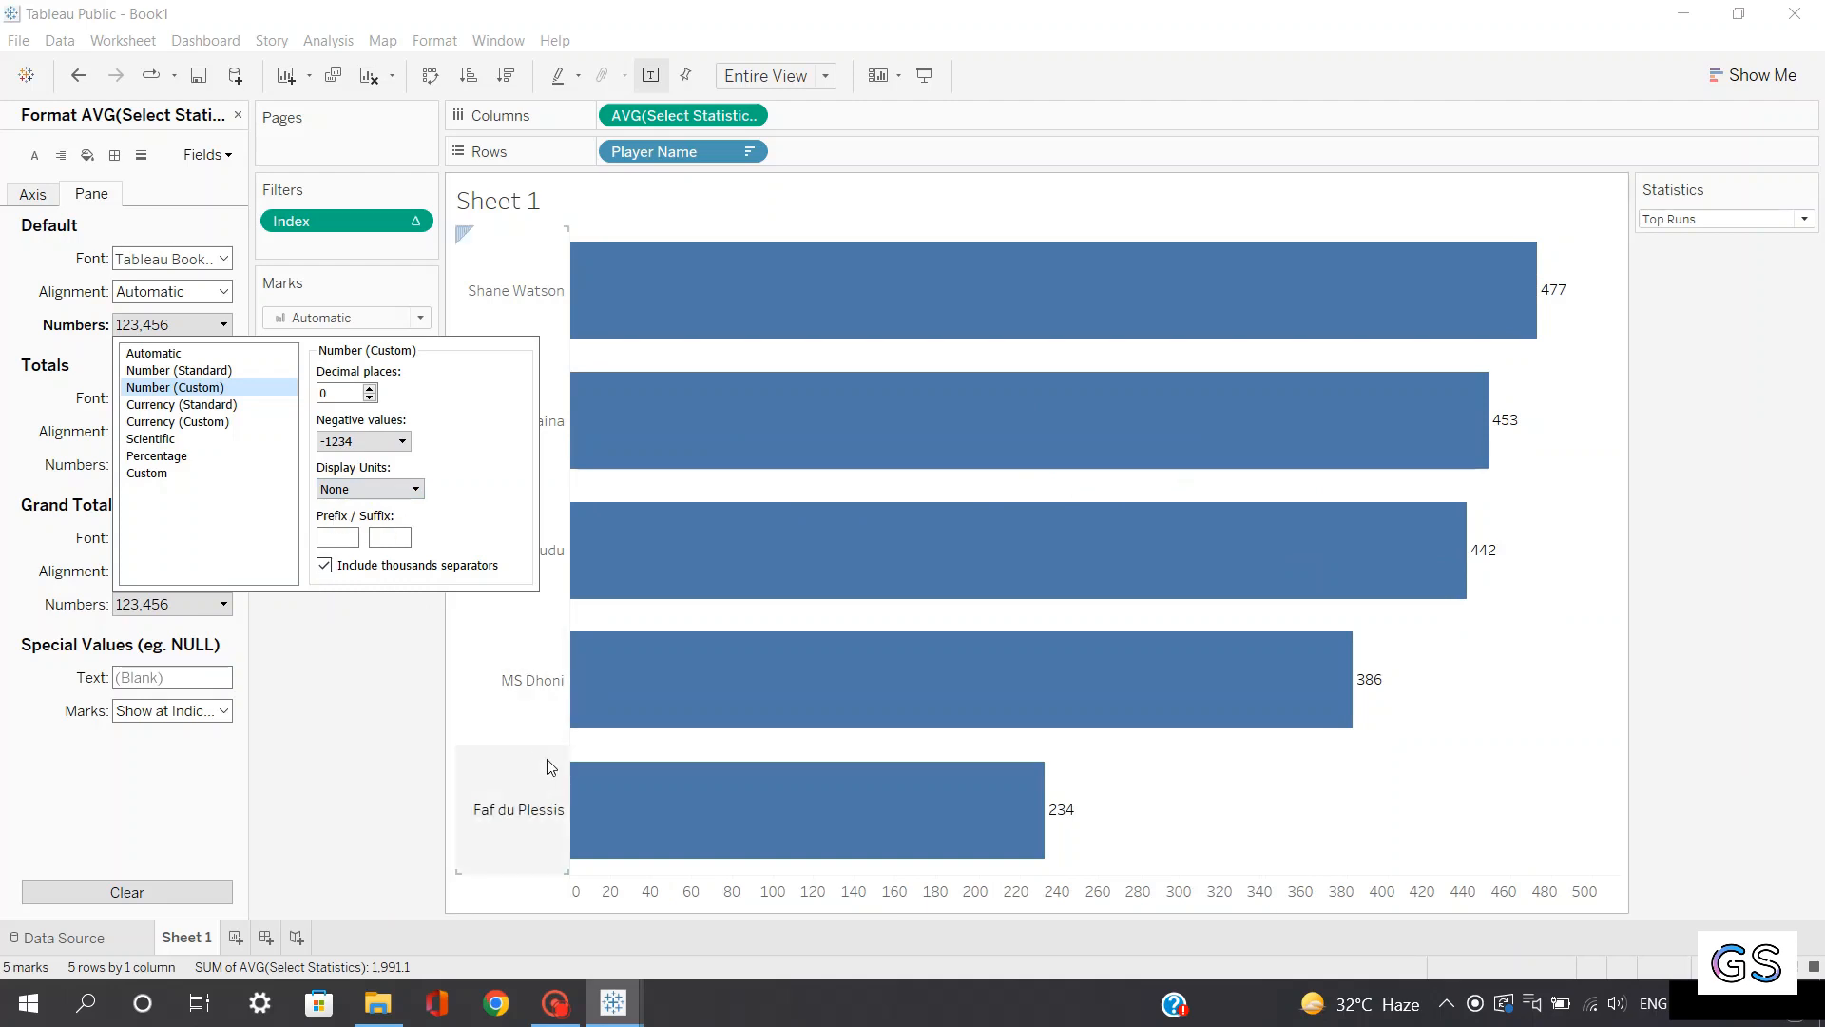
Try a $ prefix on the label numbers and clear it again
{"action": "left_click", "coordinate": [337, 537]}
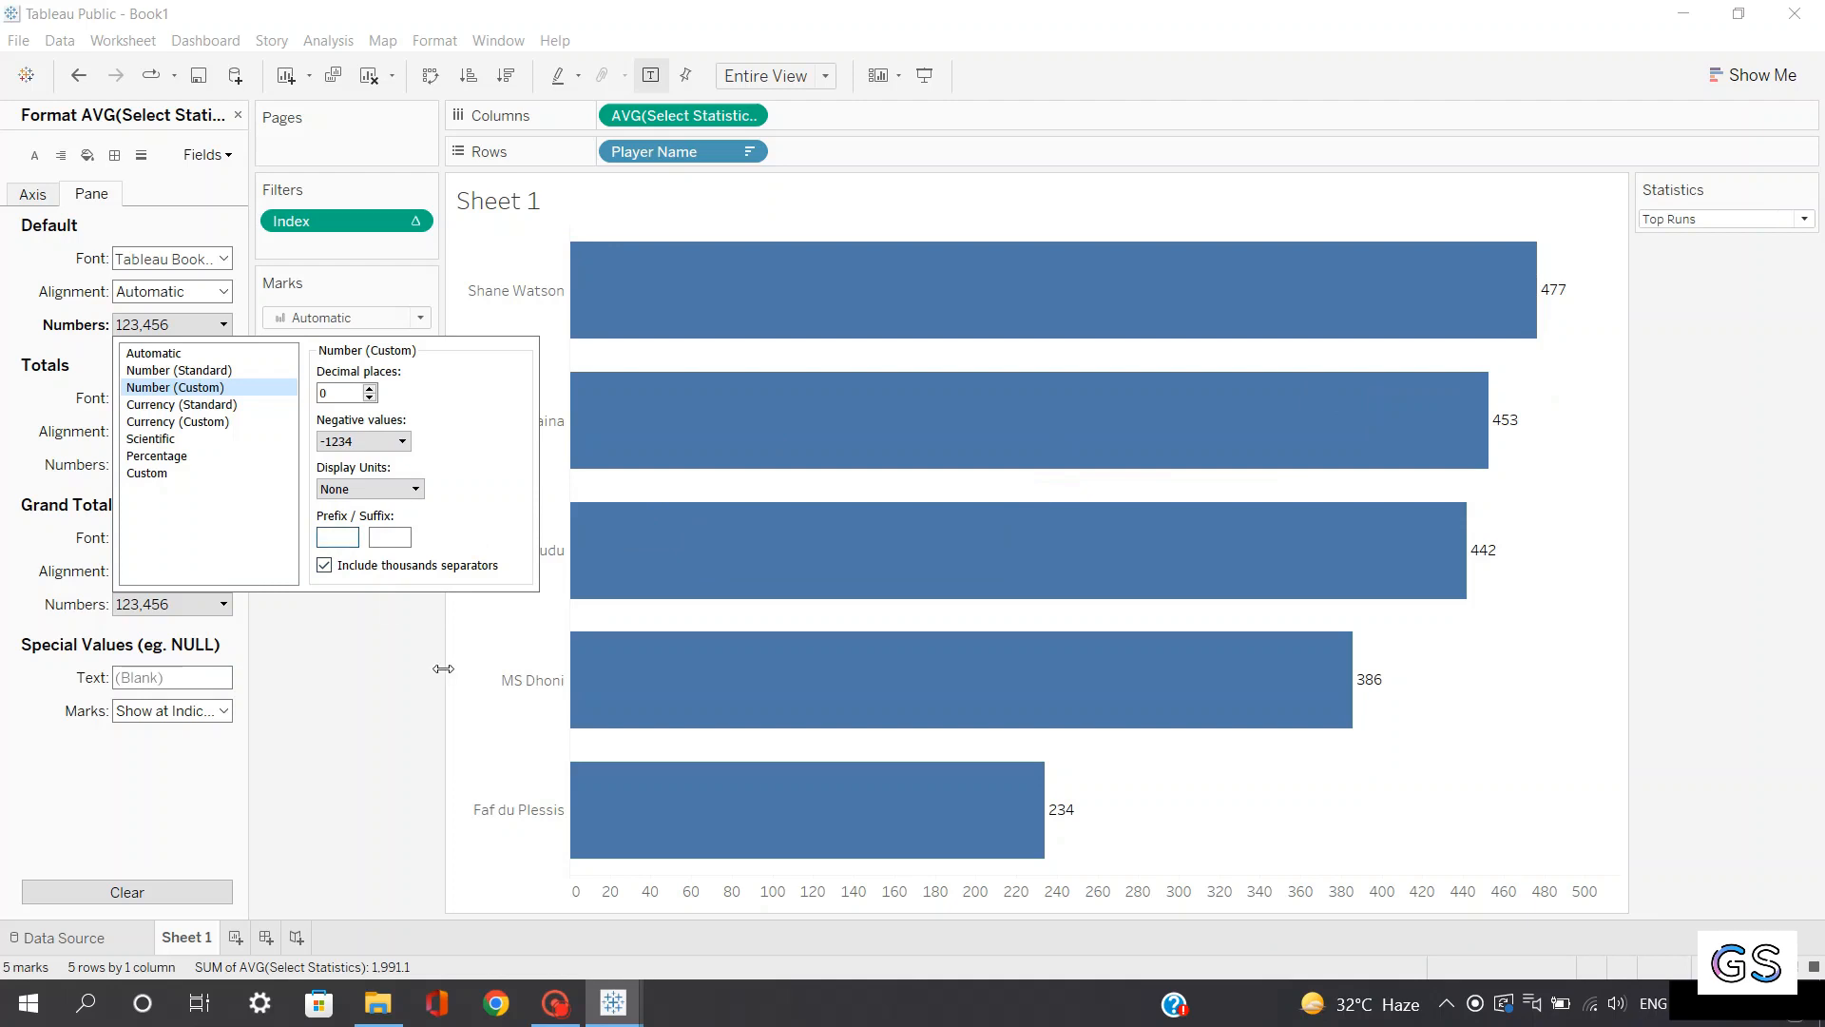
{"action": "type", "text": "$"}
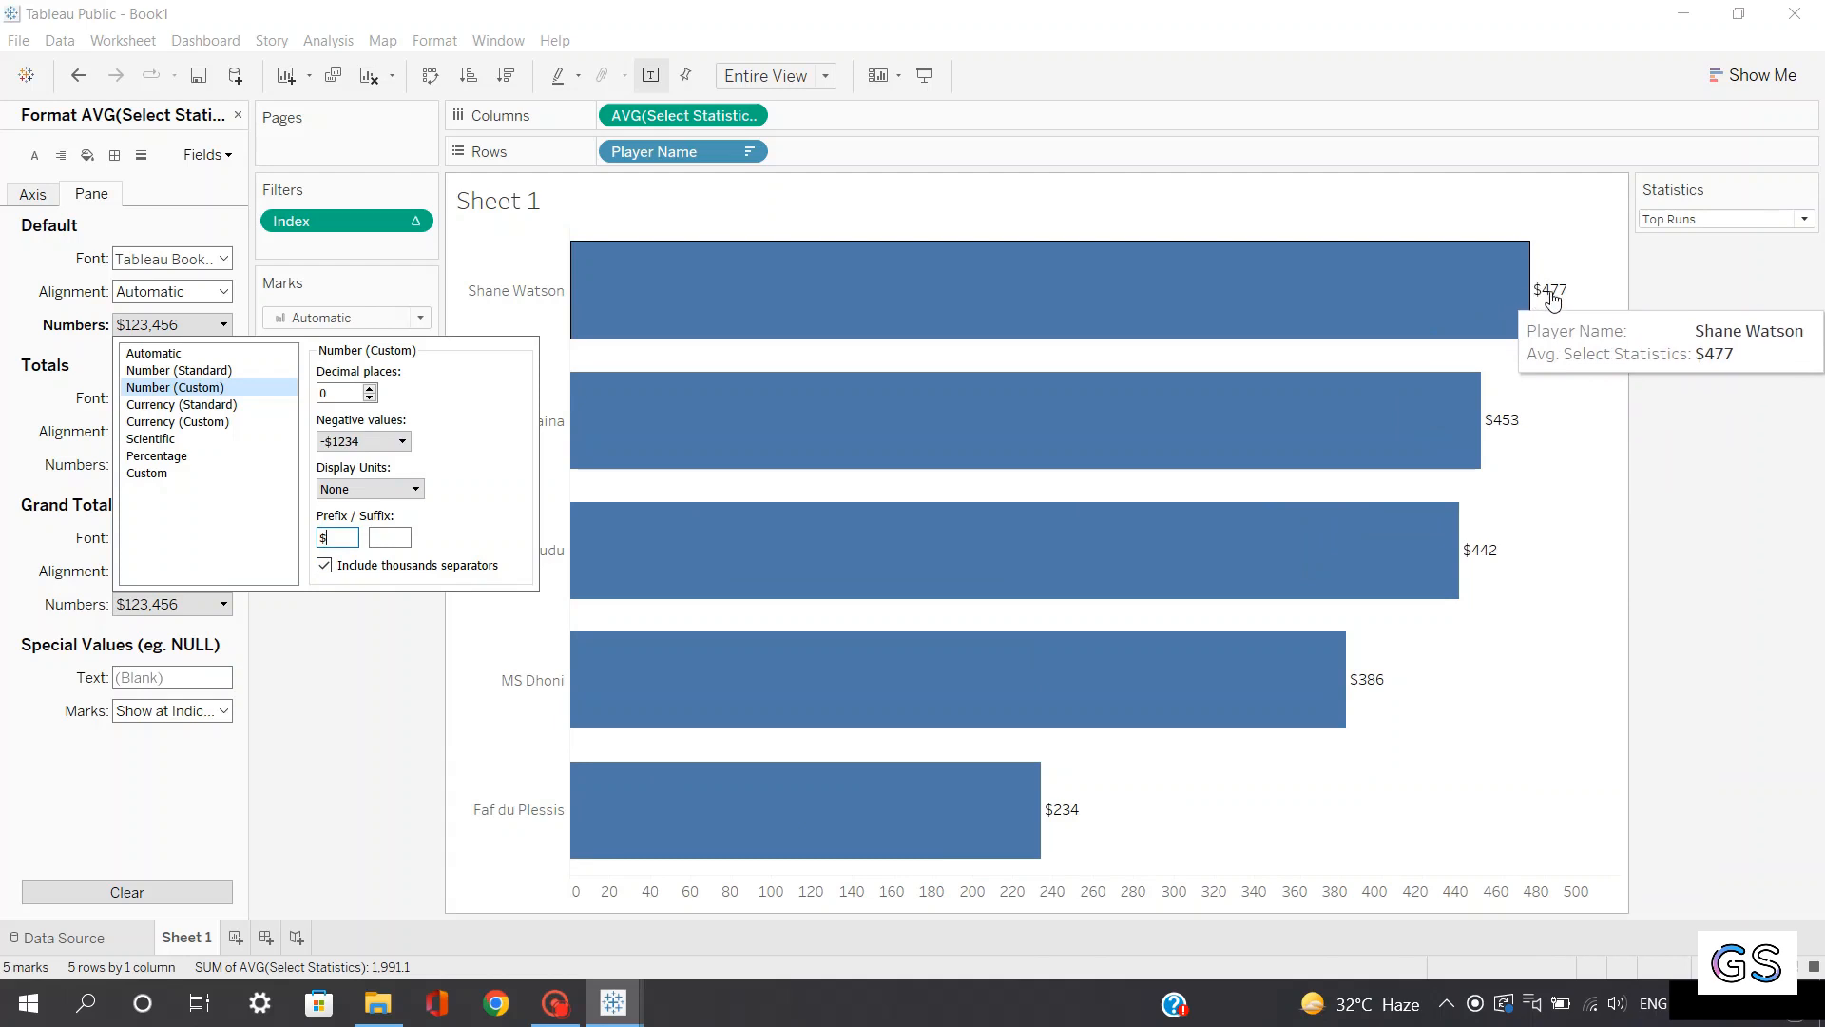
{"action": "double_click", "coordinate": [324, 537]}
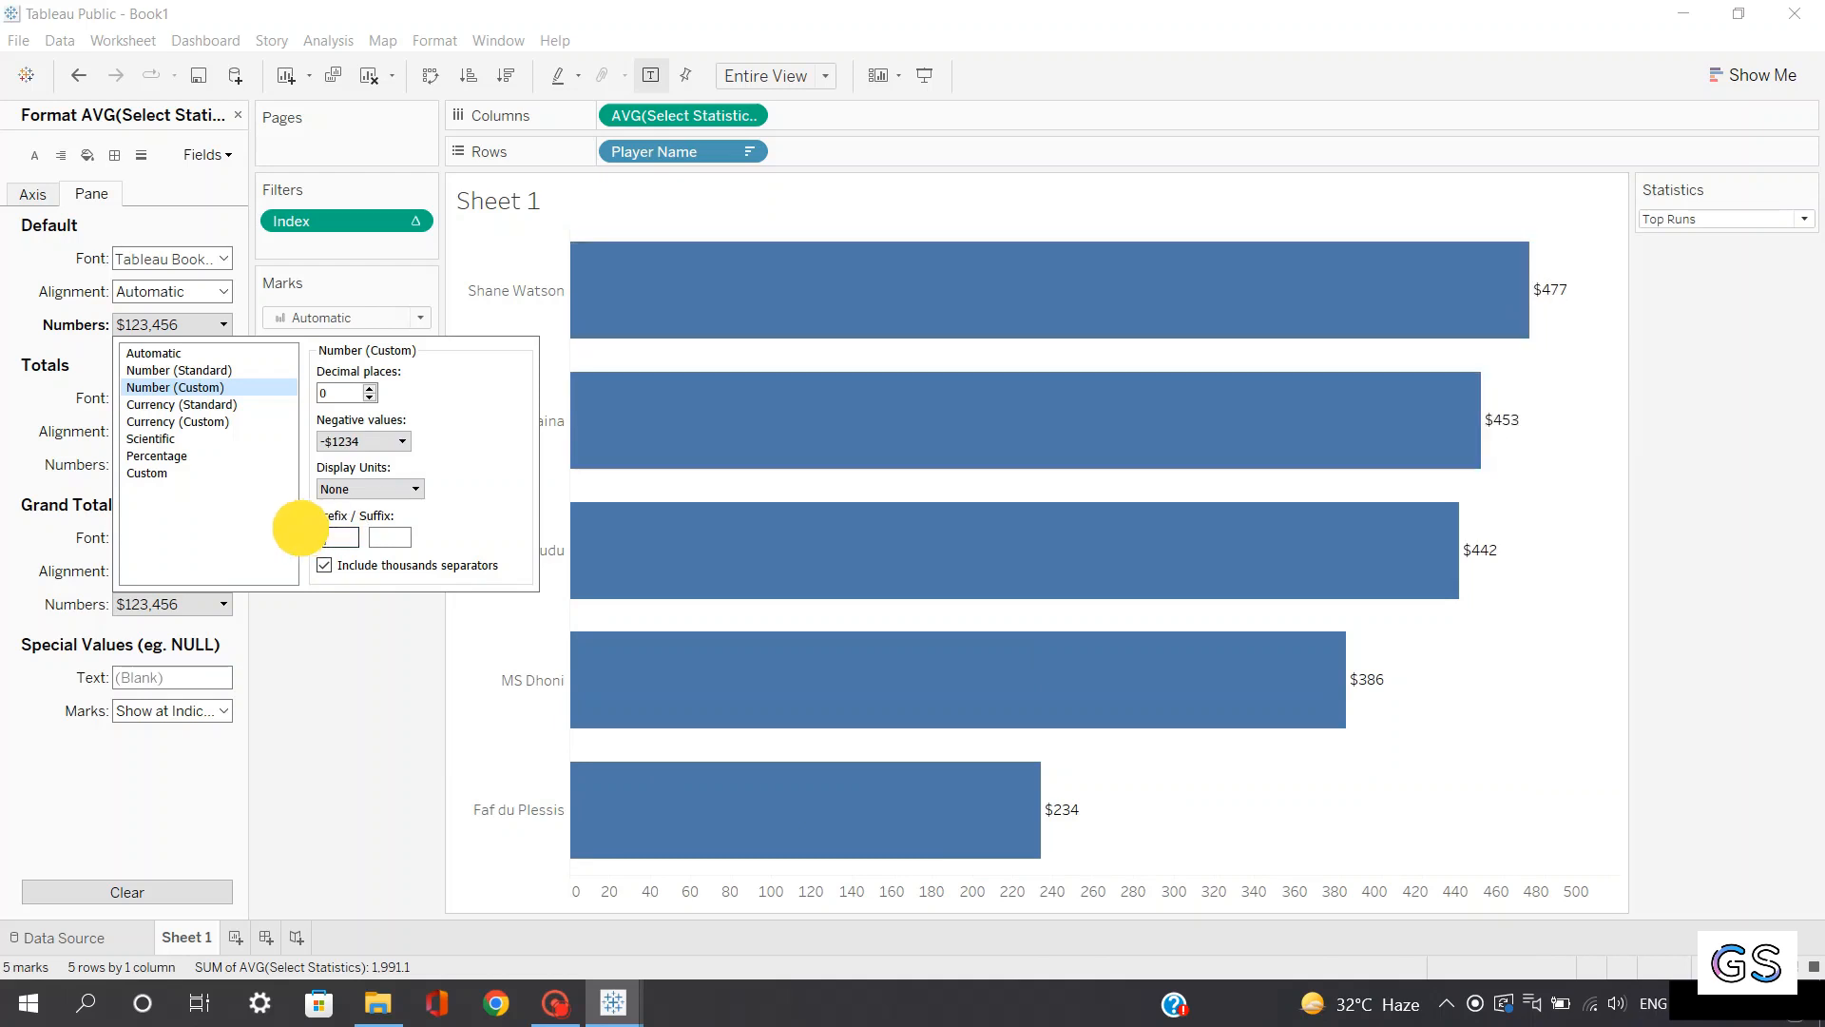
{"action": "key", "text": "BackSpace"}
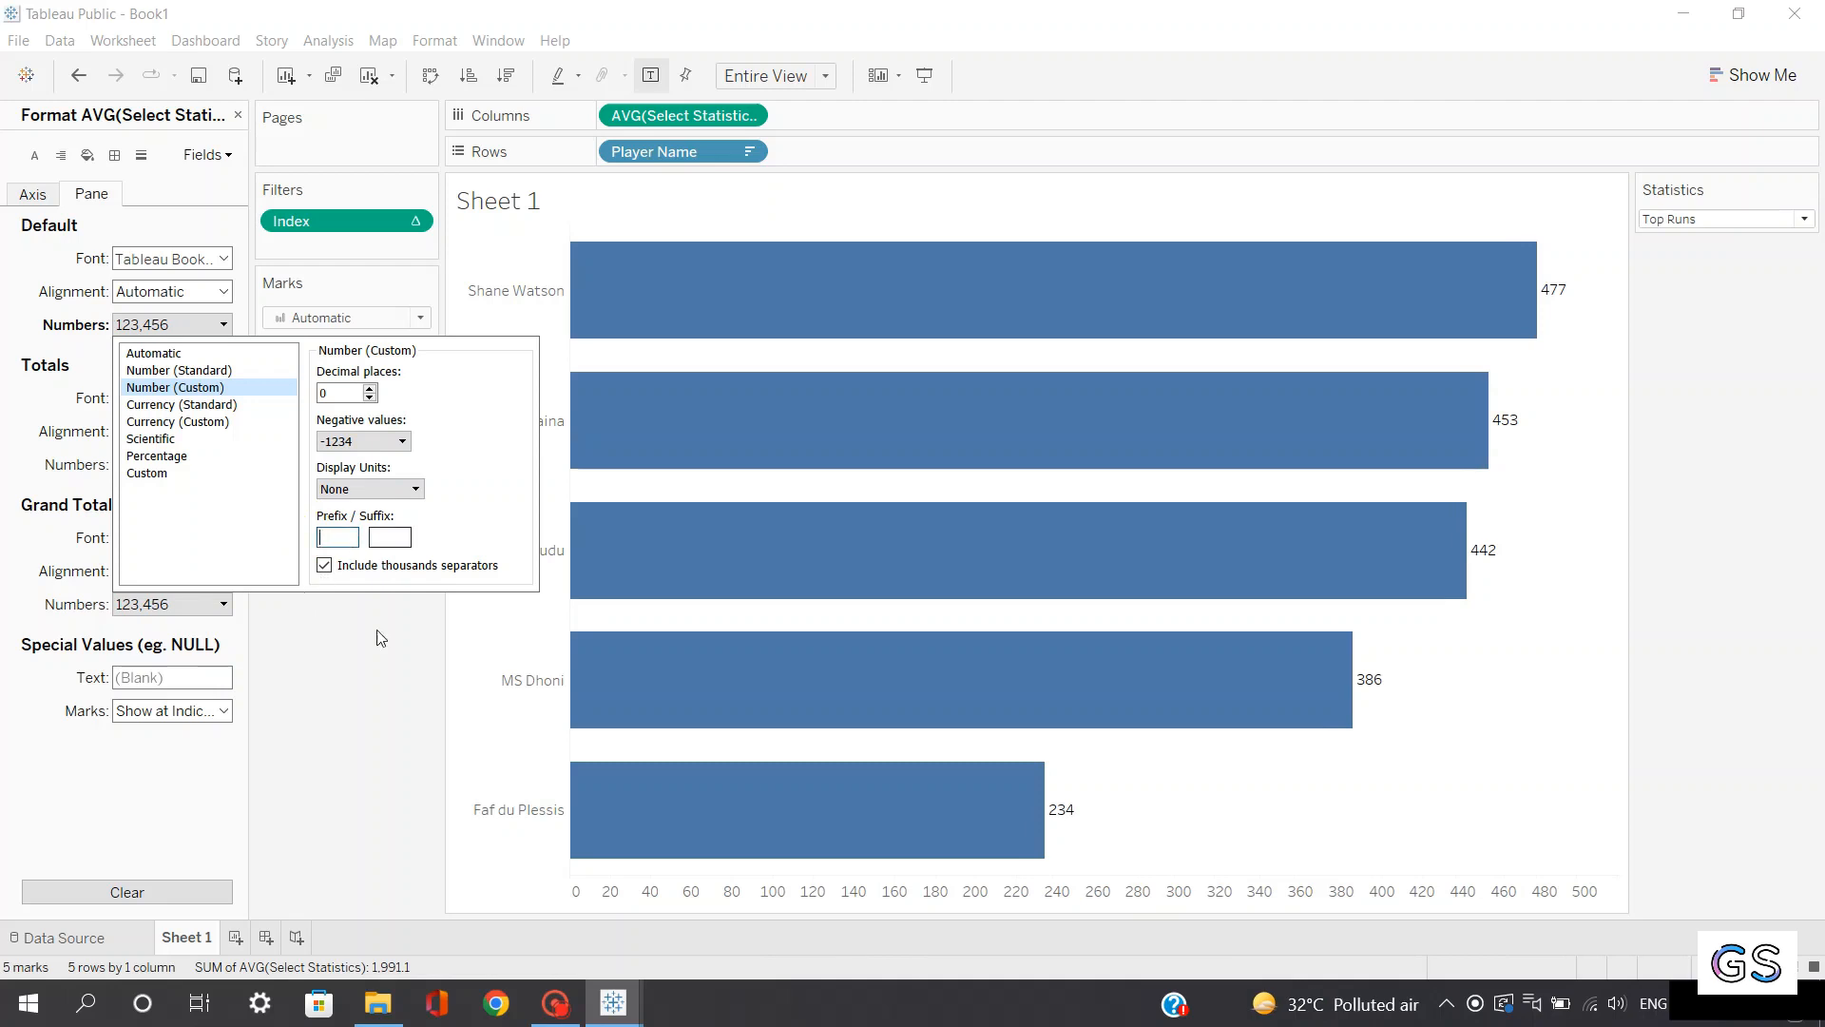
Close the label formatting and inspect the tooltips of the Ambati Rayudu and Suresh Raina bars
{"action": "left_click", "coordinate": [373, 676]}
{"action": "left_click", "coordinate": [237, 116]}
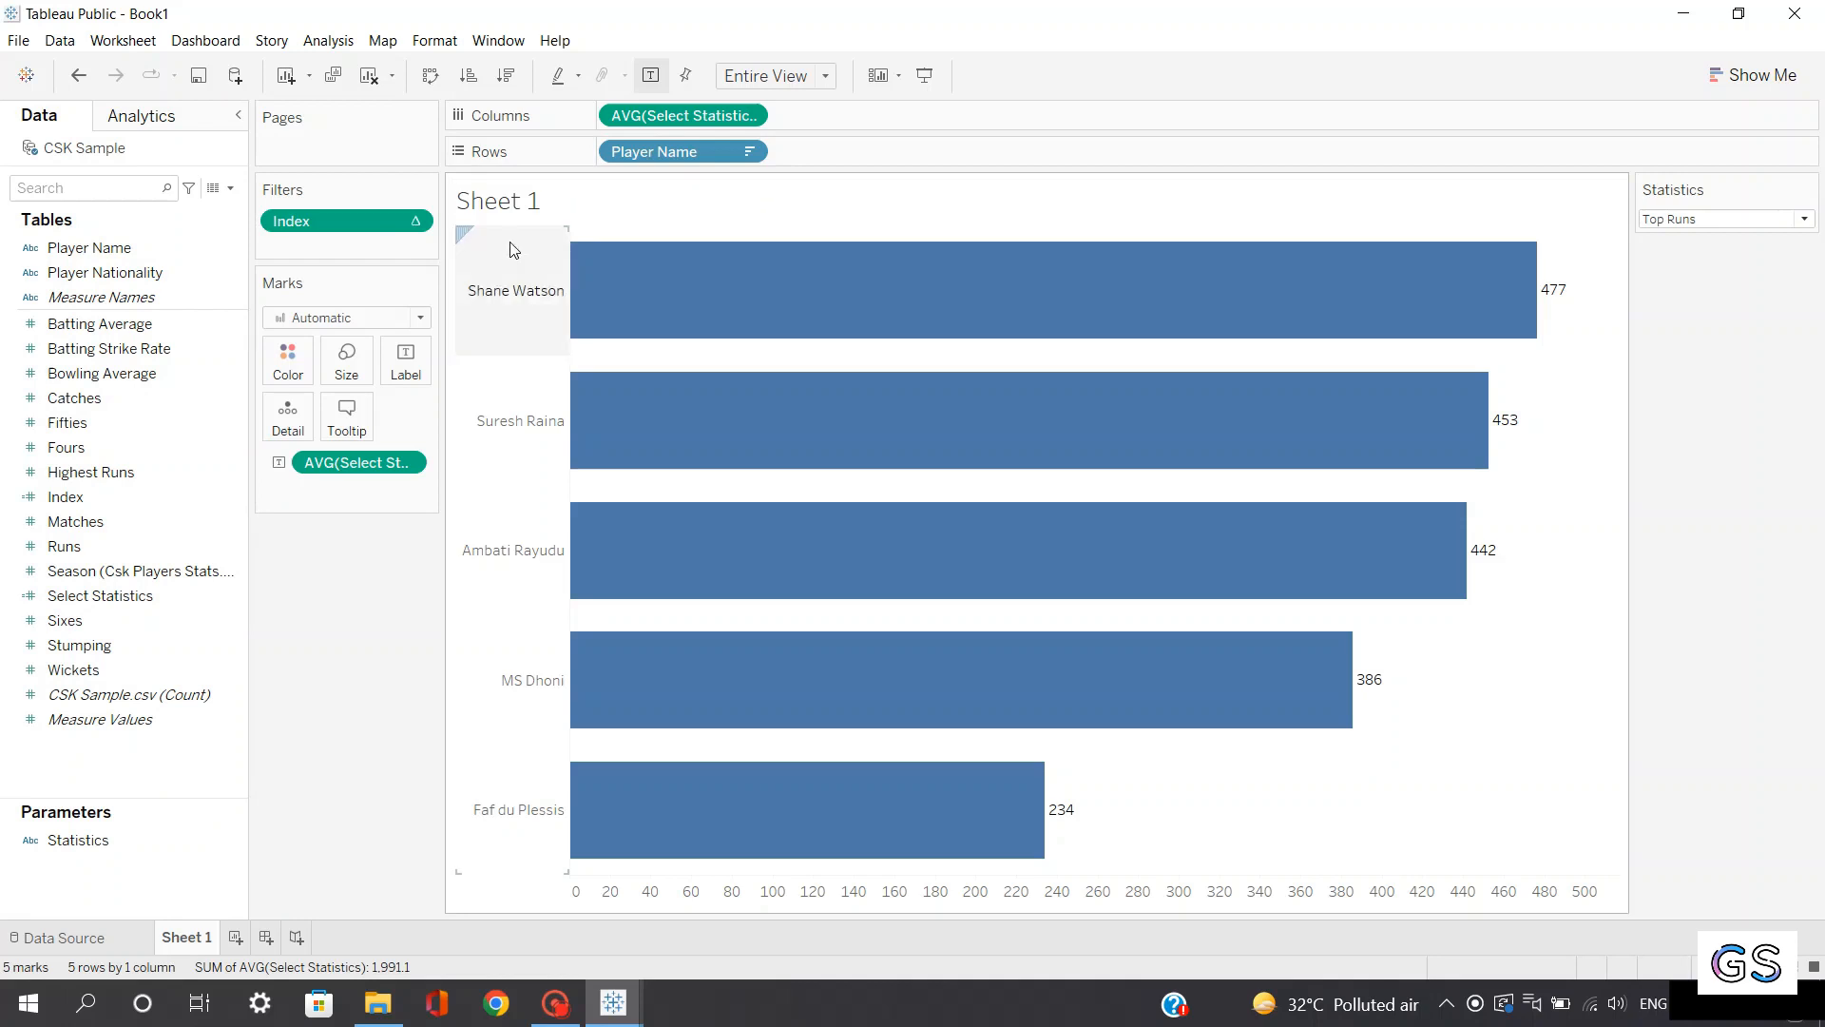
{"action": "mouse_move", "coordinate": [803, 519]}
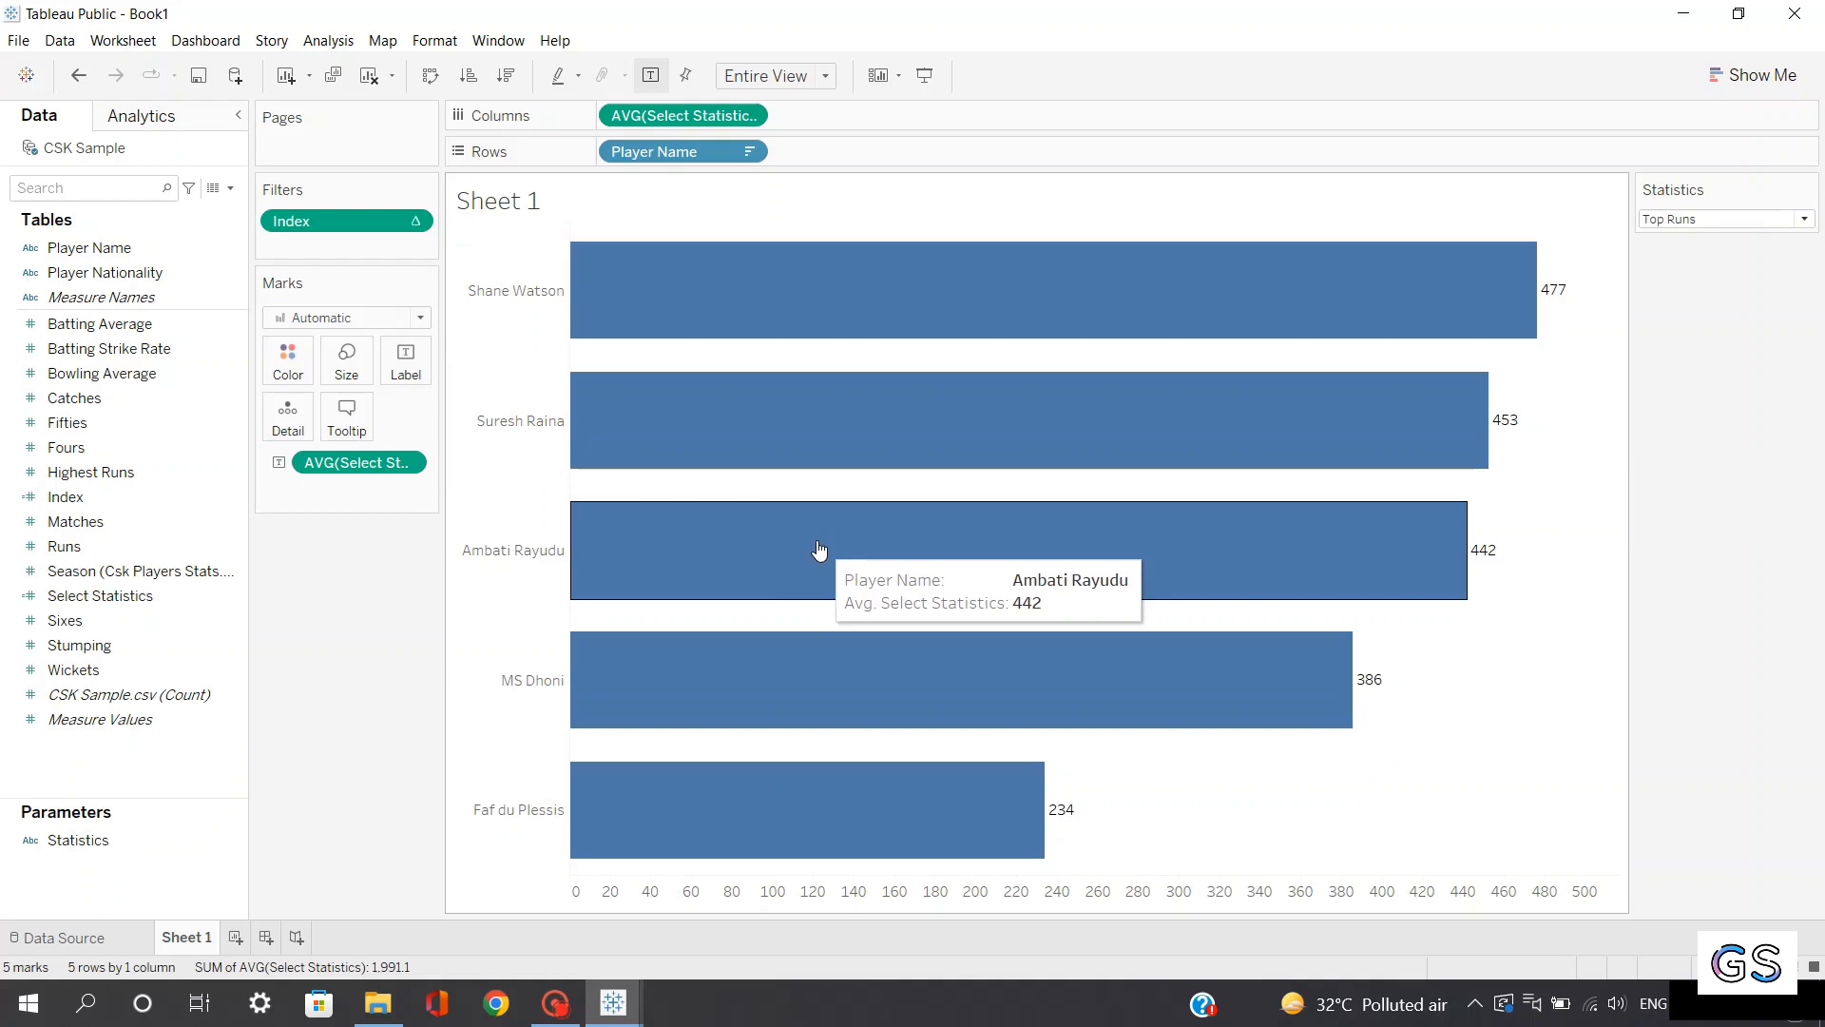
{"action": "mouse_move", "coordinate": [882, 464]}
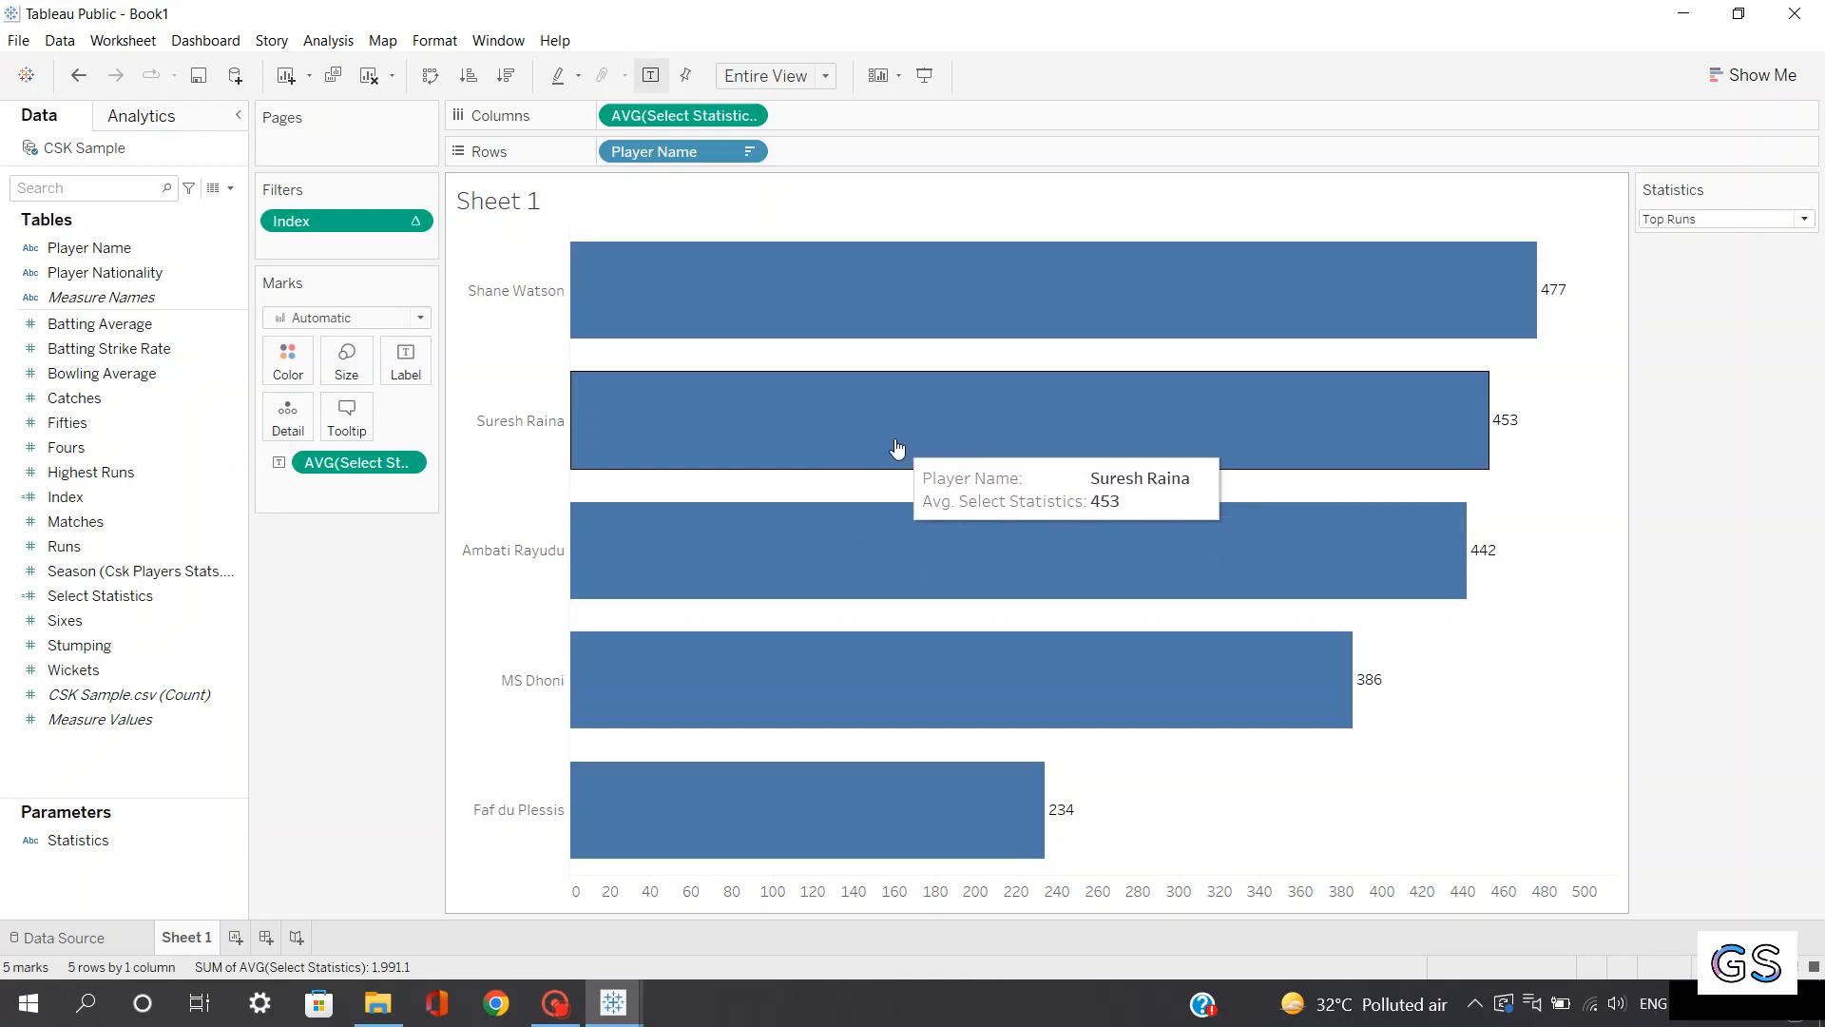
Replace the default tooltip content with the text "The Player" followed by the Player Name field
{"action": "left_click", "coordinate": [357, 422]}
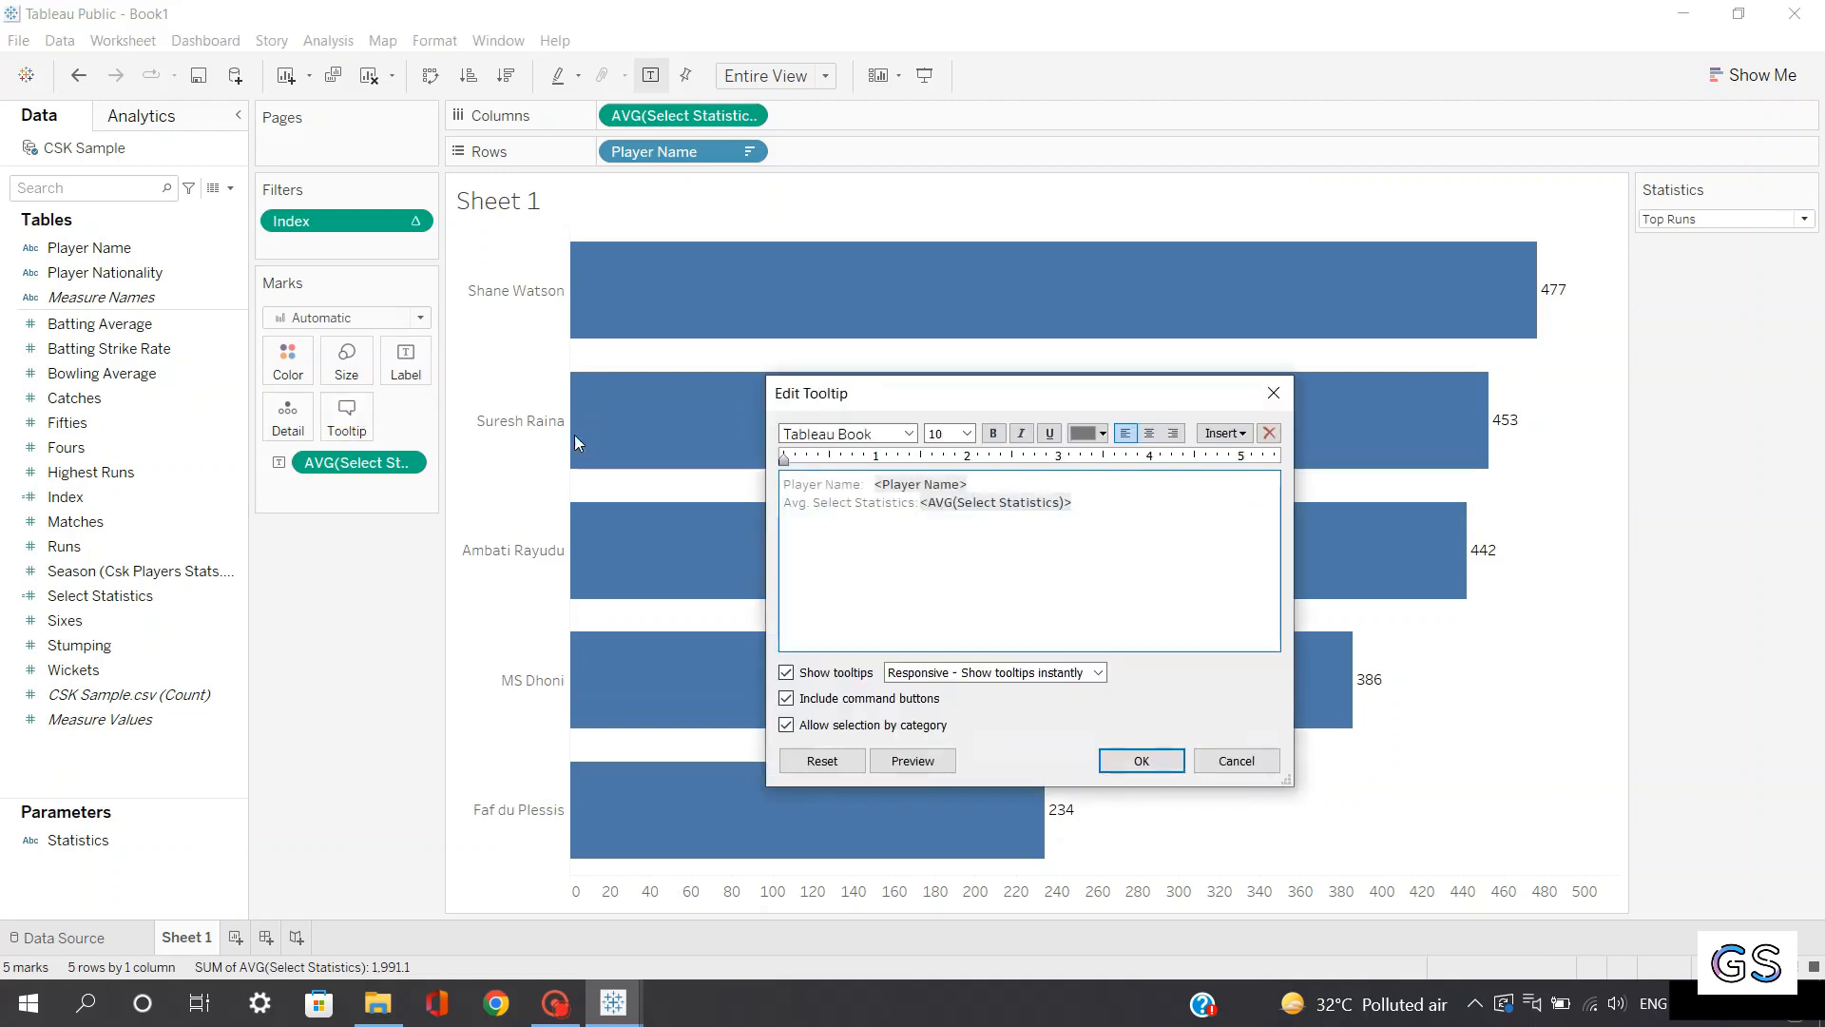
{"action": "left_click_drag", "start_coordinate": [785, 483], "coordinate": [1082, 506]}
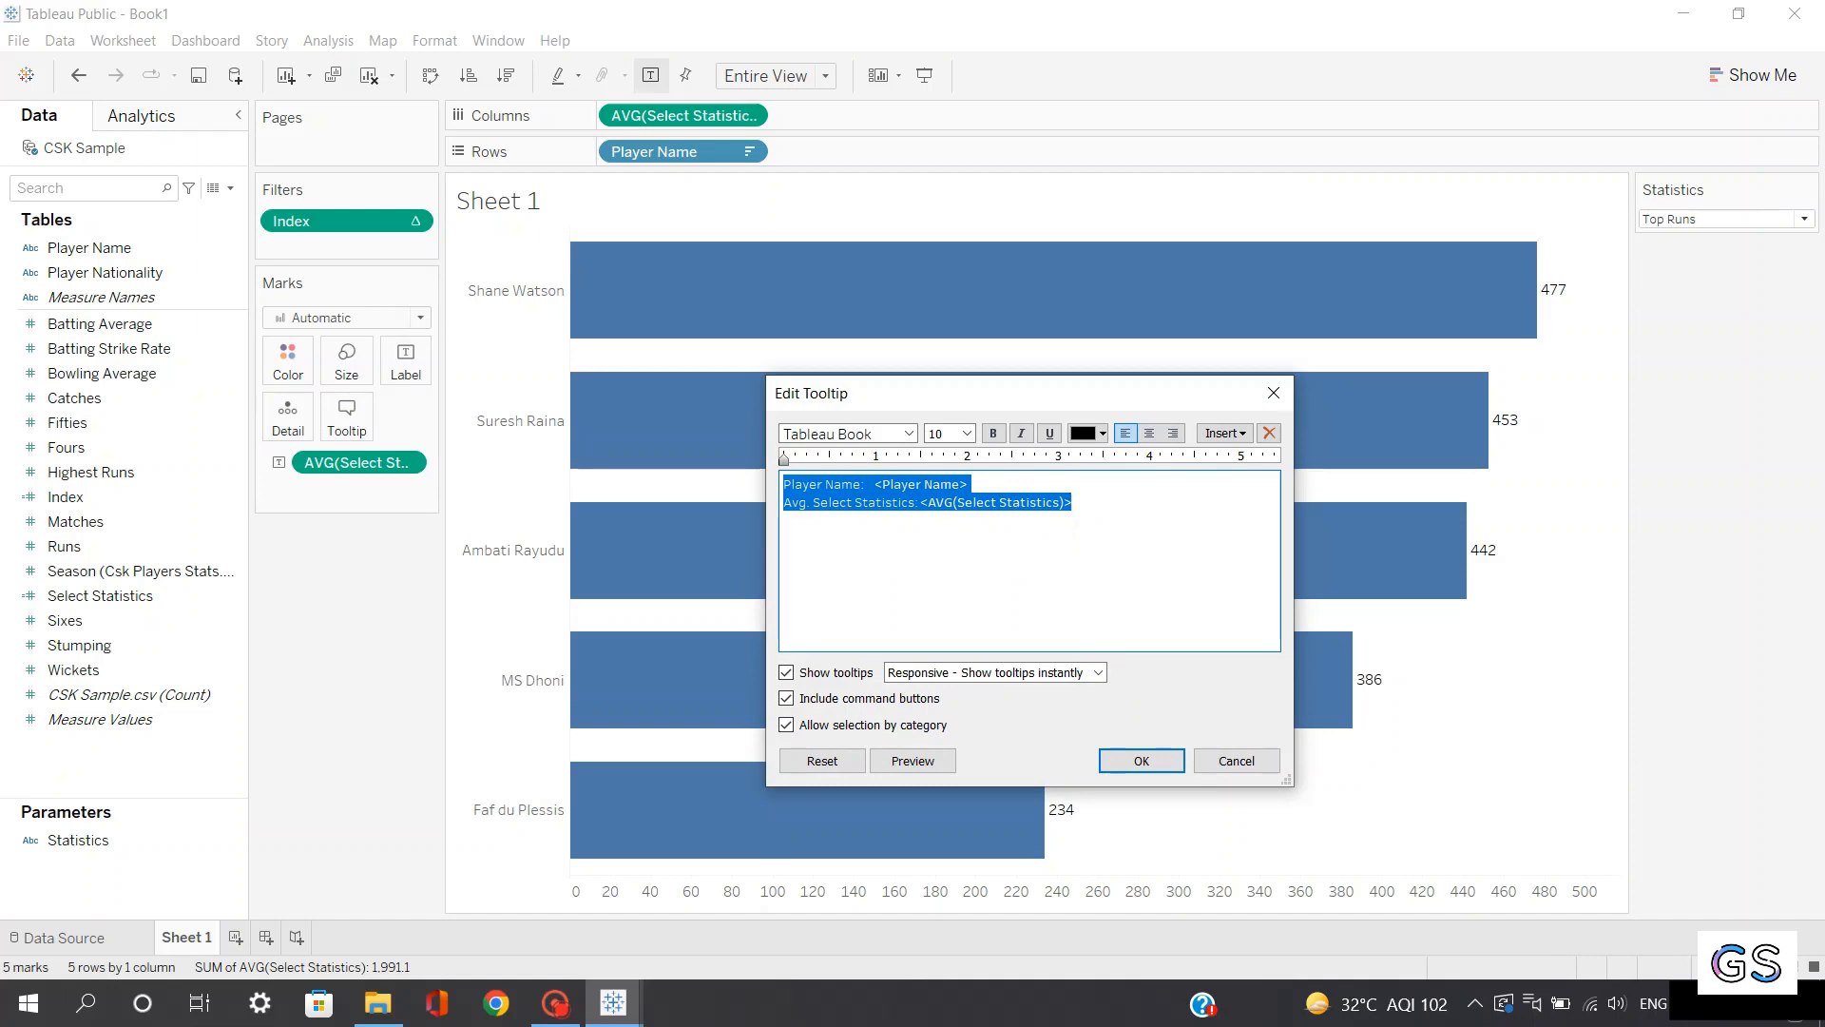
{"action": "key", "text": "BackSpace"}
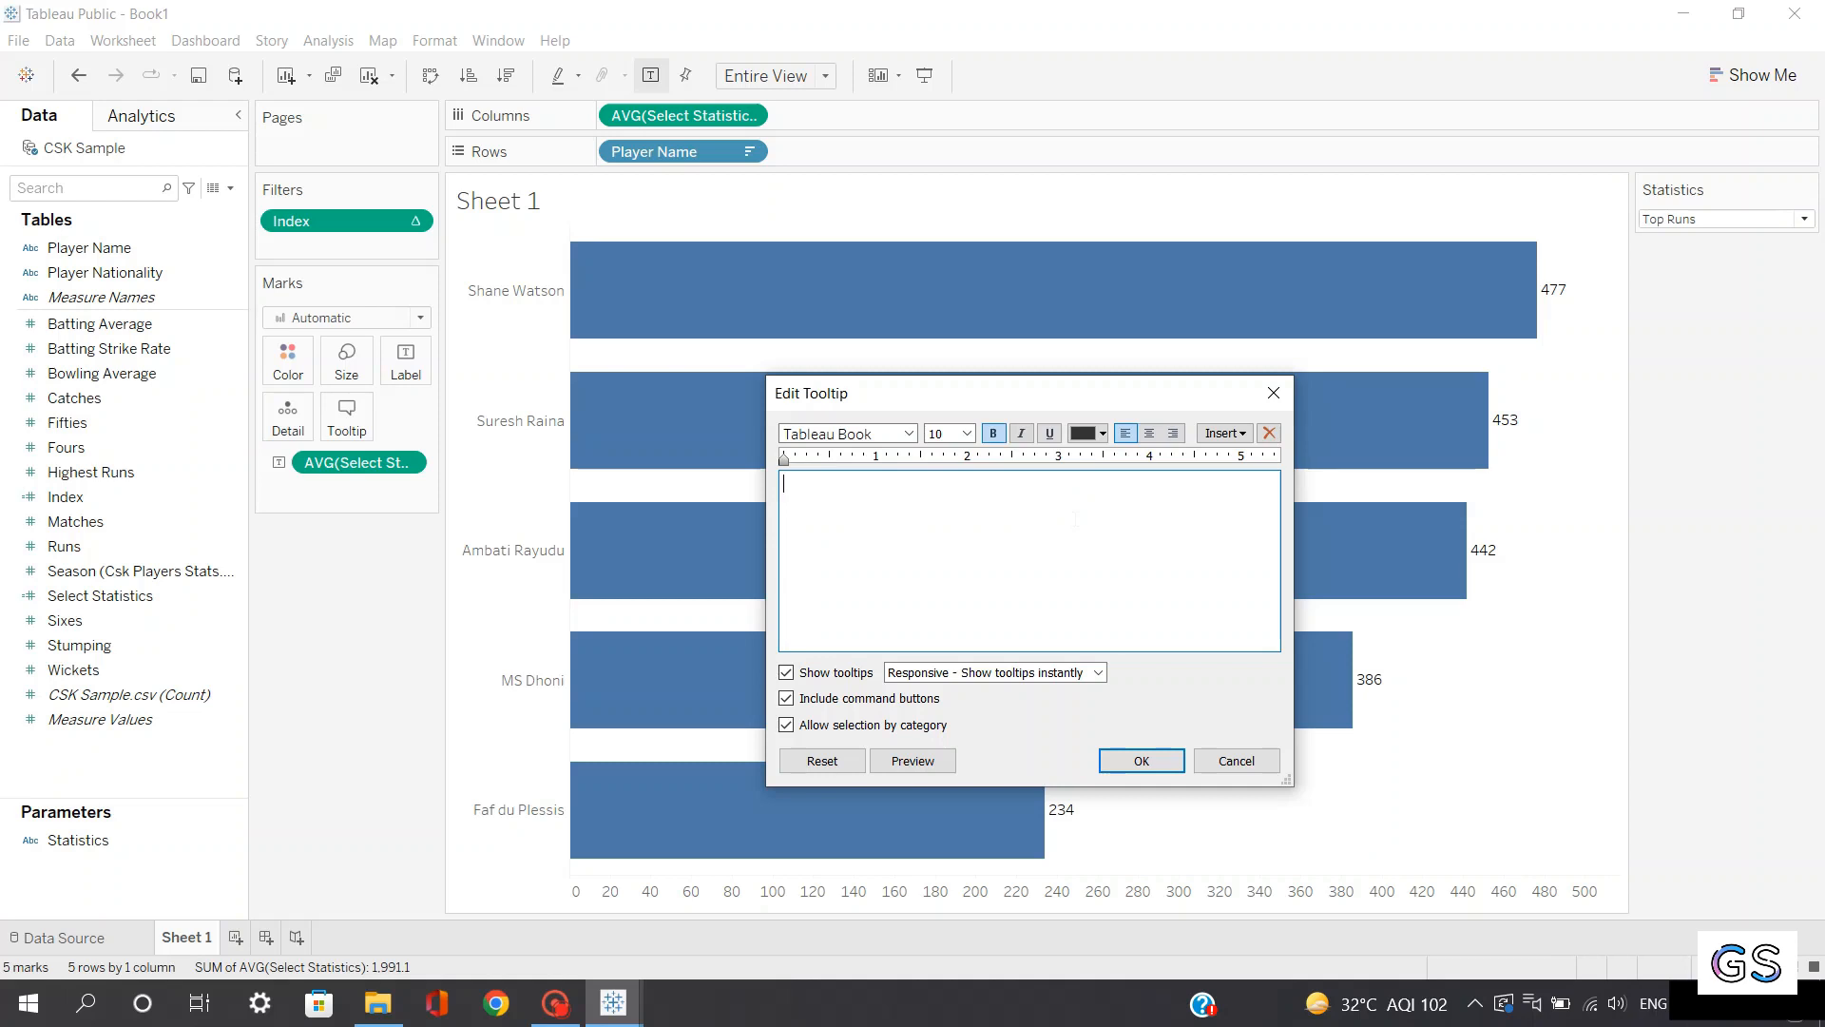
{"action": "type", "text": "The Player"}
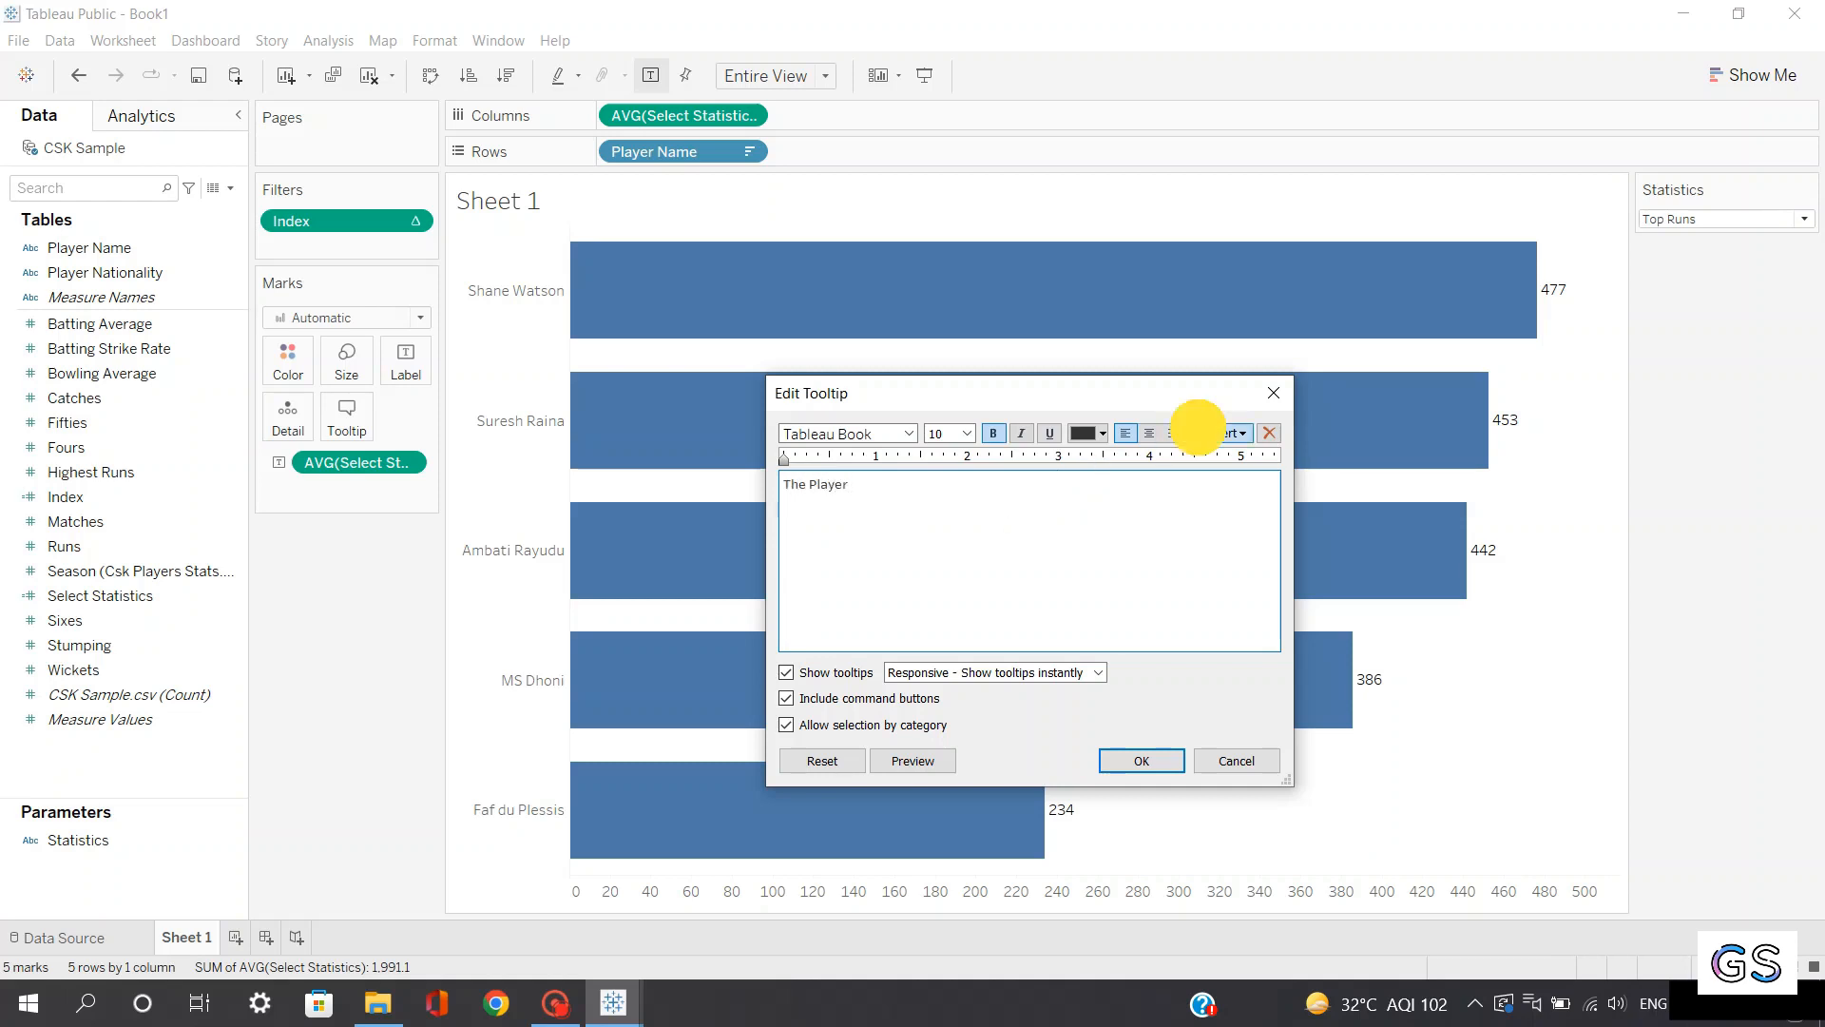
{"action": "left_click", "coordinate": [1221, 433]}
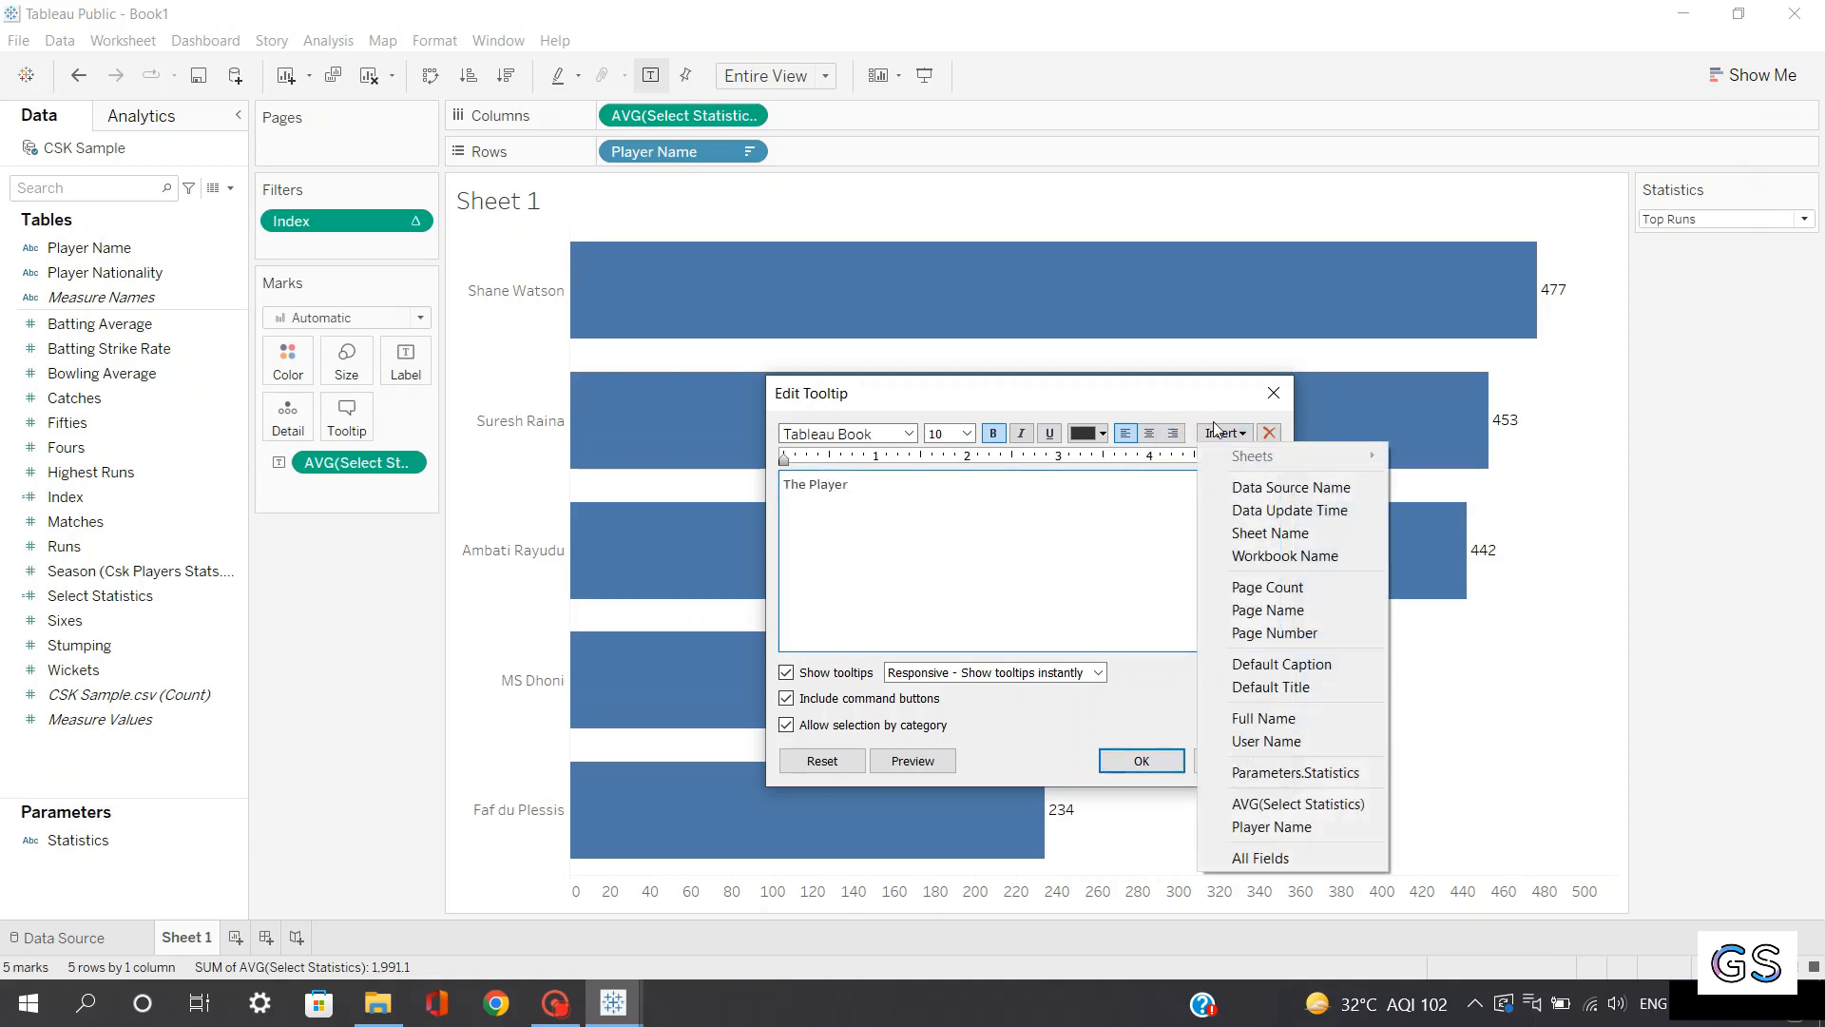
{"action": "left_click", "coordinate": [1263, 828]}
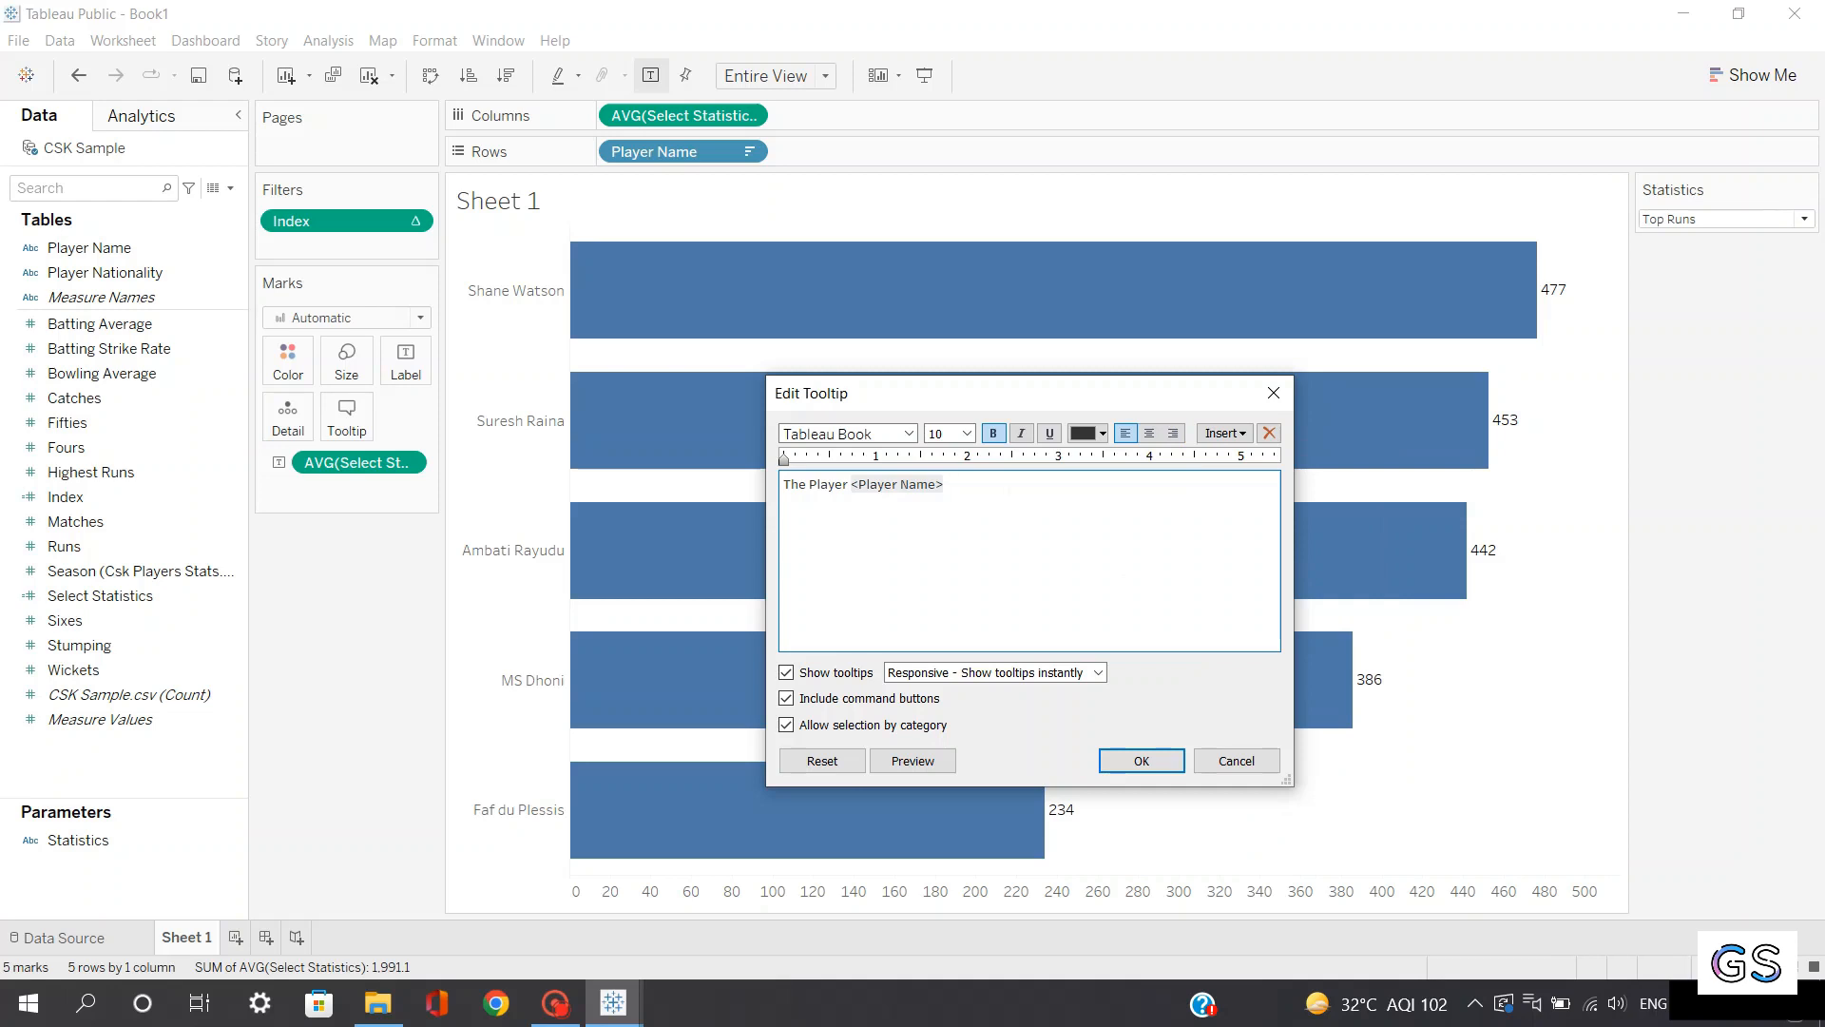
Extend the tooltip with "has scored", the AVG(Select Statistics) field and the Statistics parameter, apply it and check it on a bar
{"action": "type", "text": "has scored"}
{"action": "left_click", "coordinate": [1226, 433]}
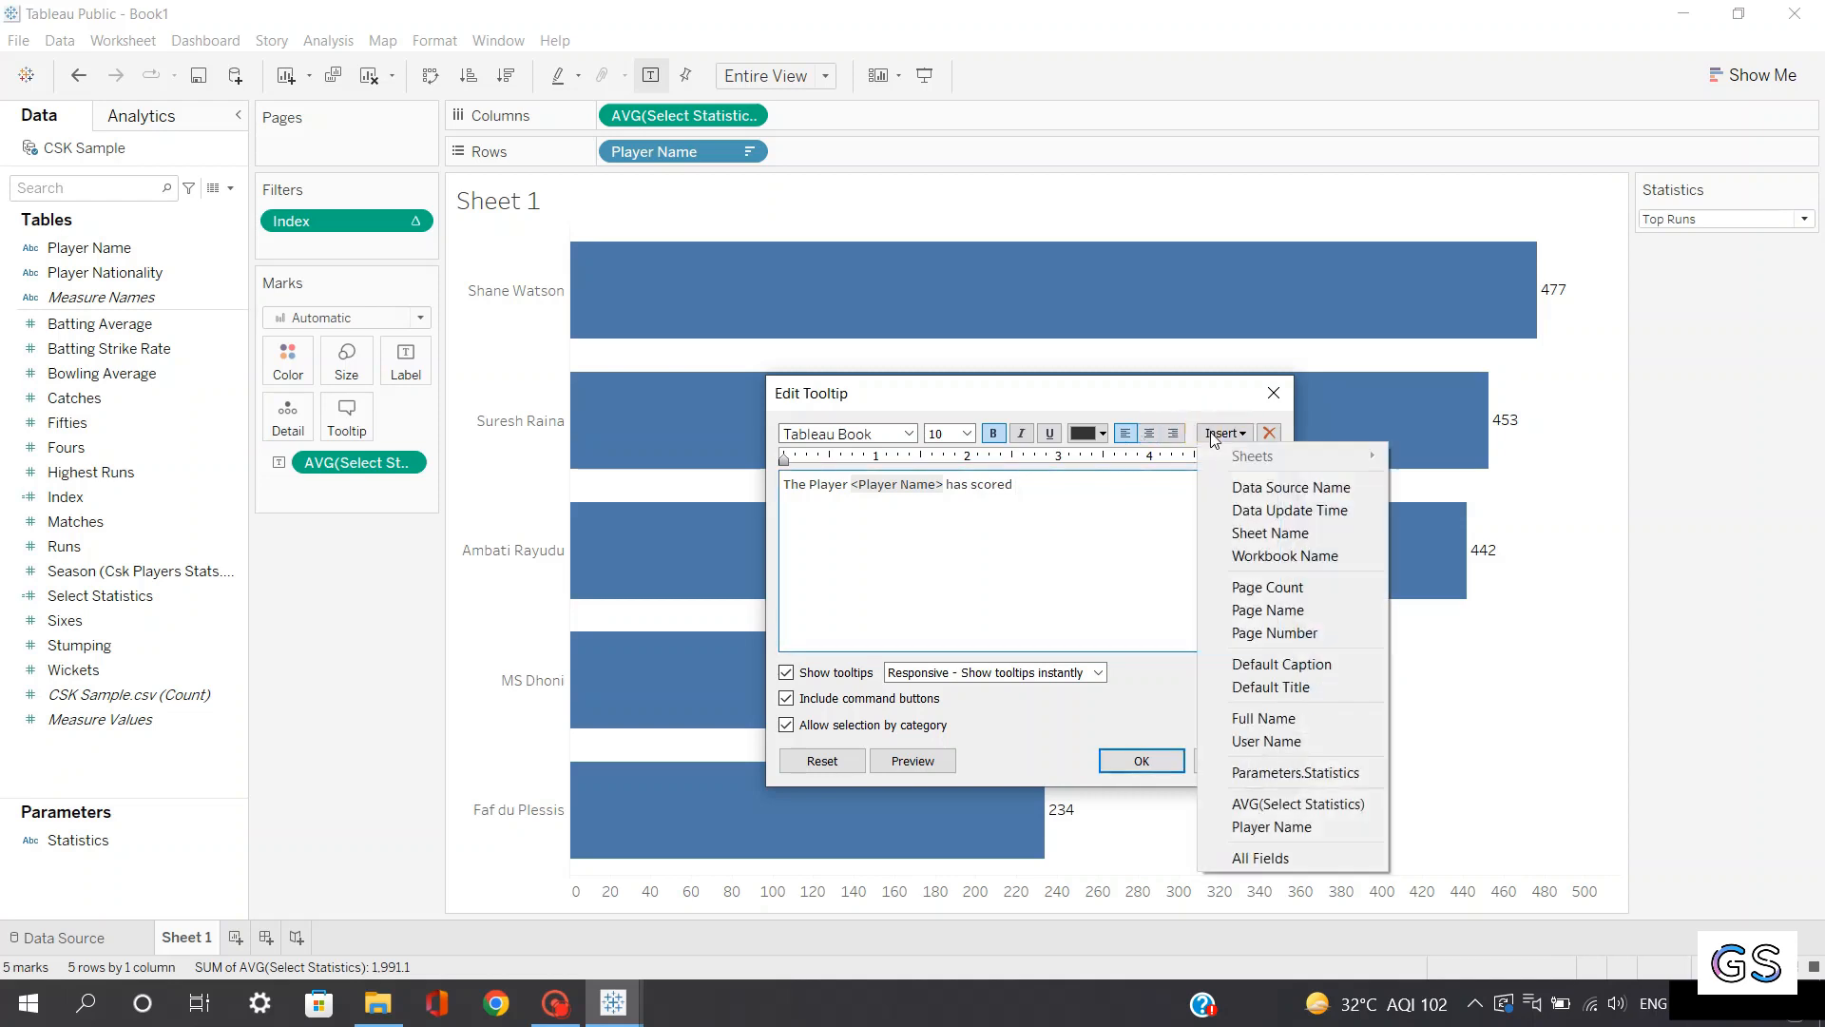
{"action": "left_click", "coordinate": [1308, 803]}
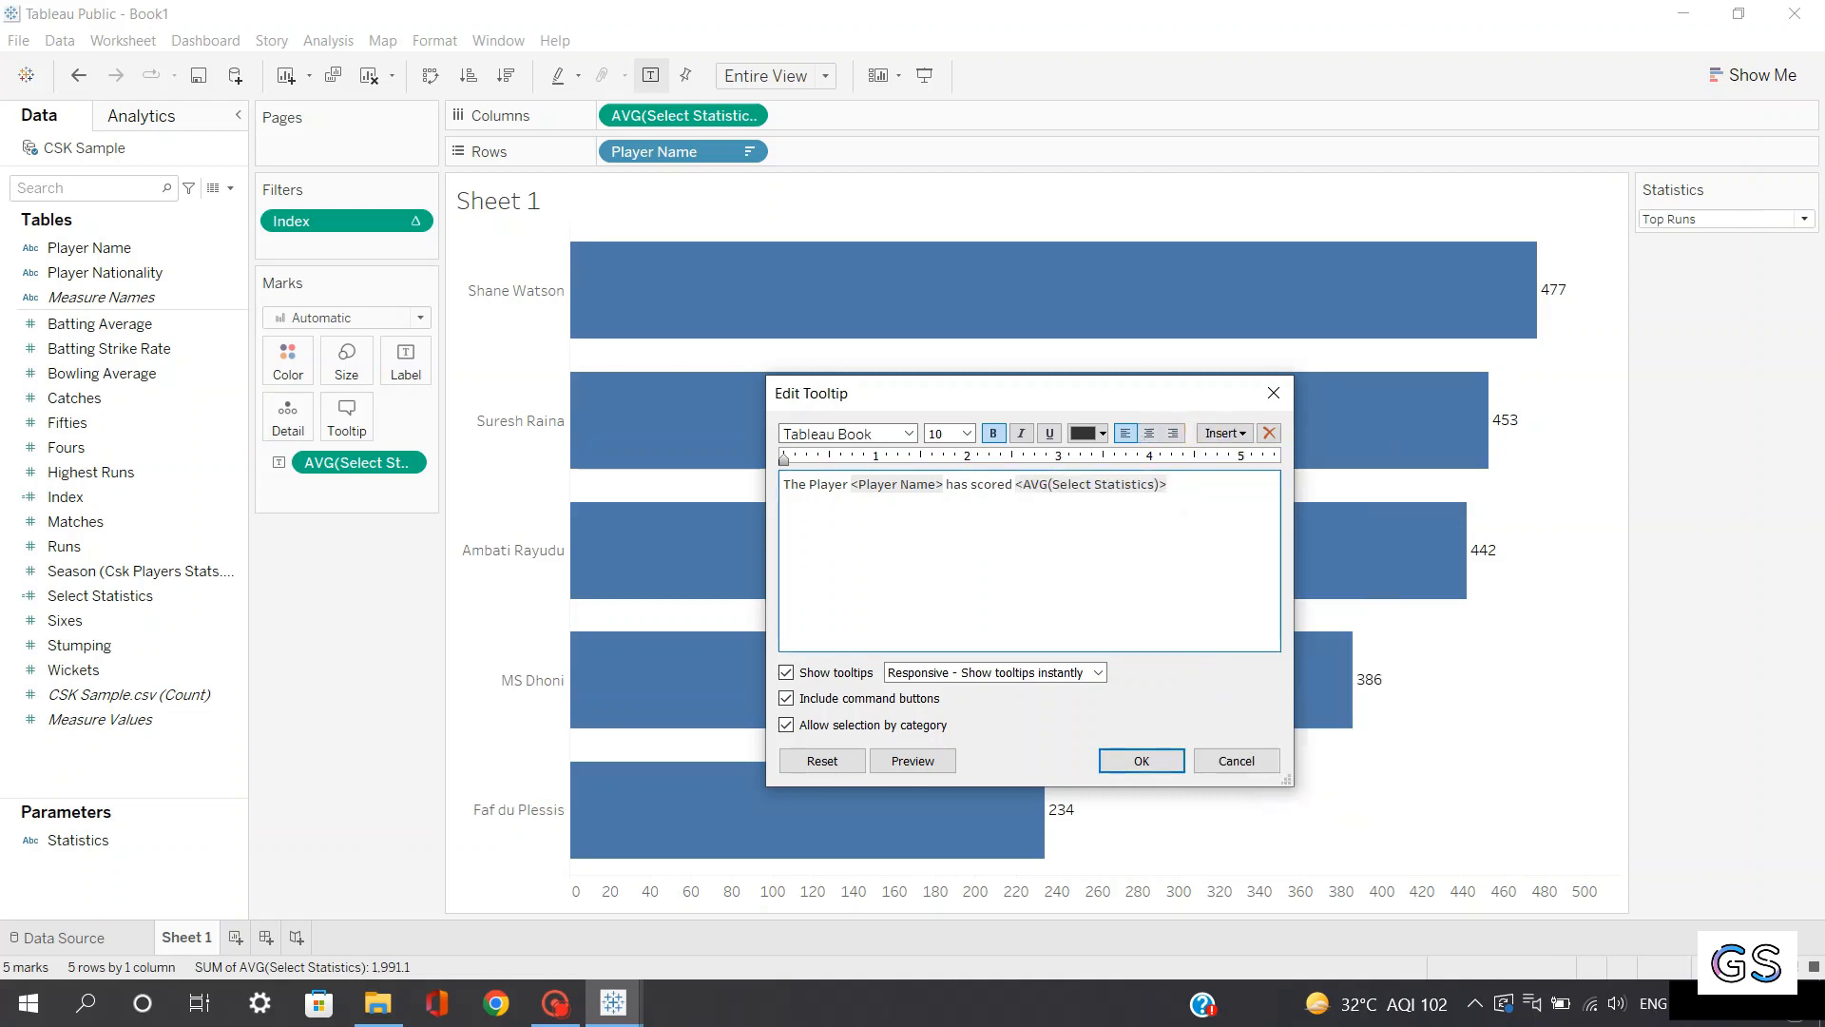
{"action": "left_click", "coordinate": [1217, 434]}
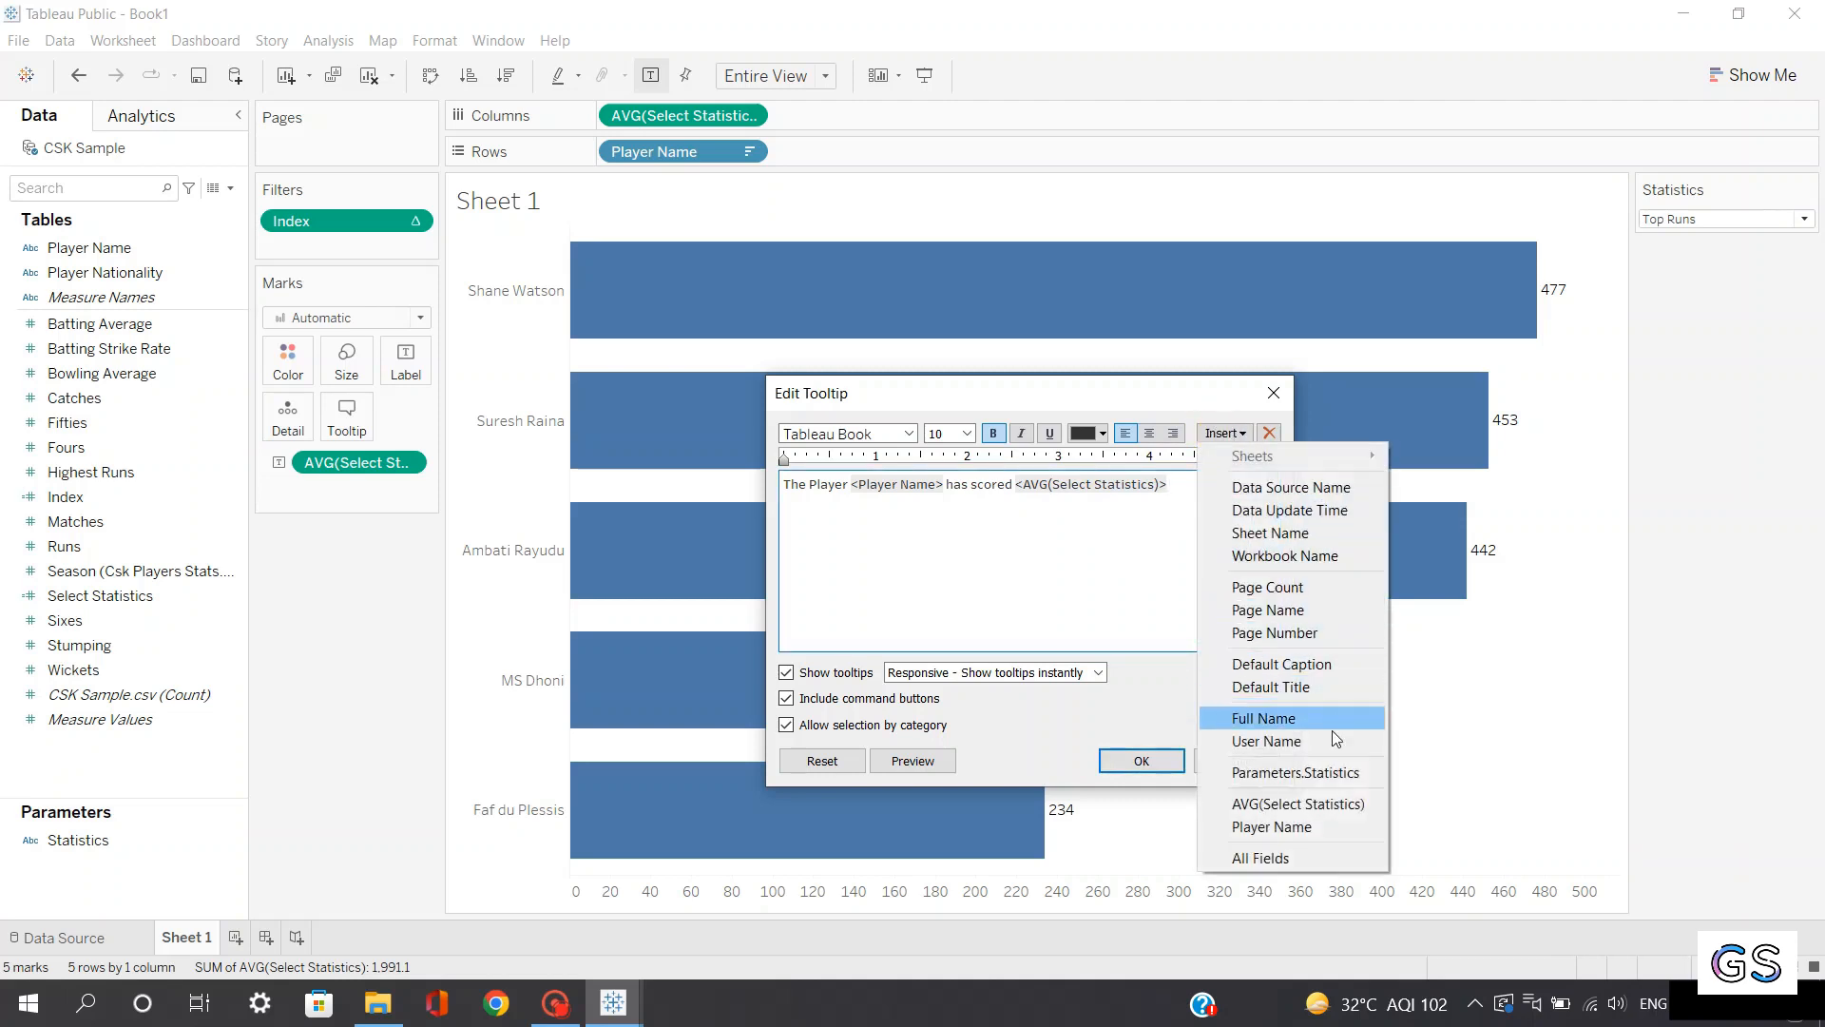
{"action": "left_click", "coordinate": [1303, 773]}
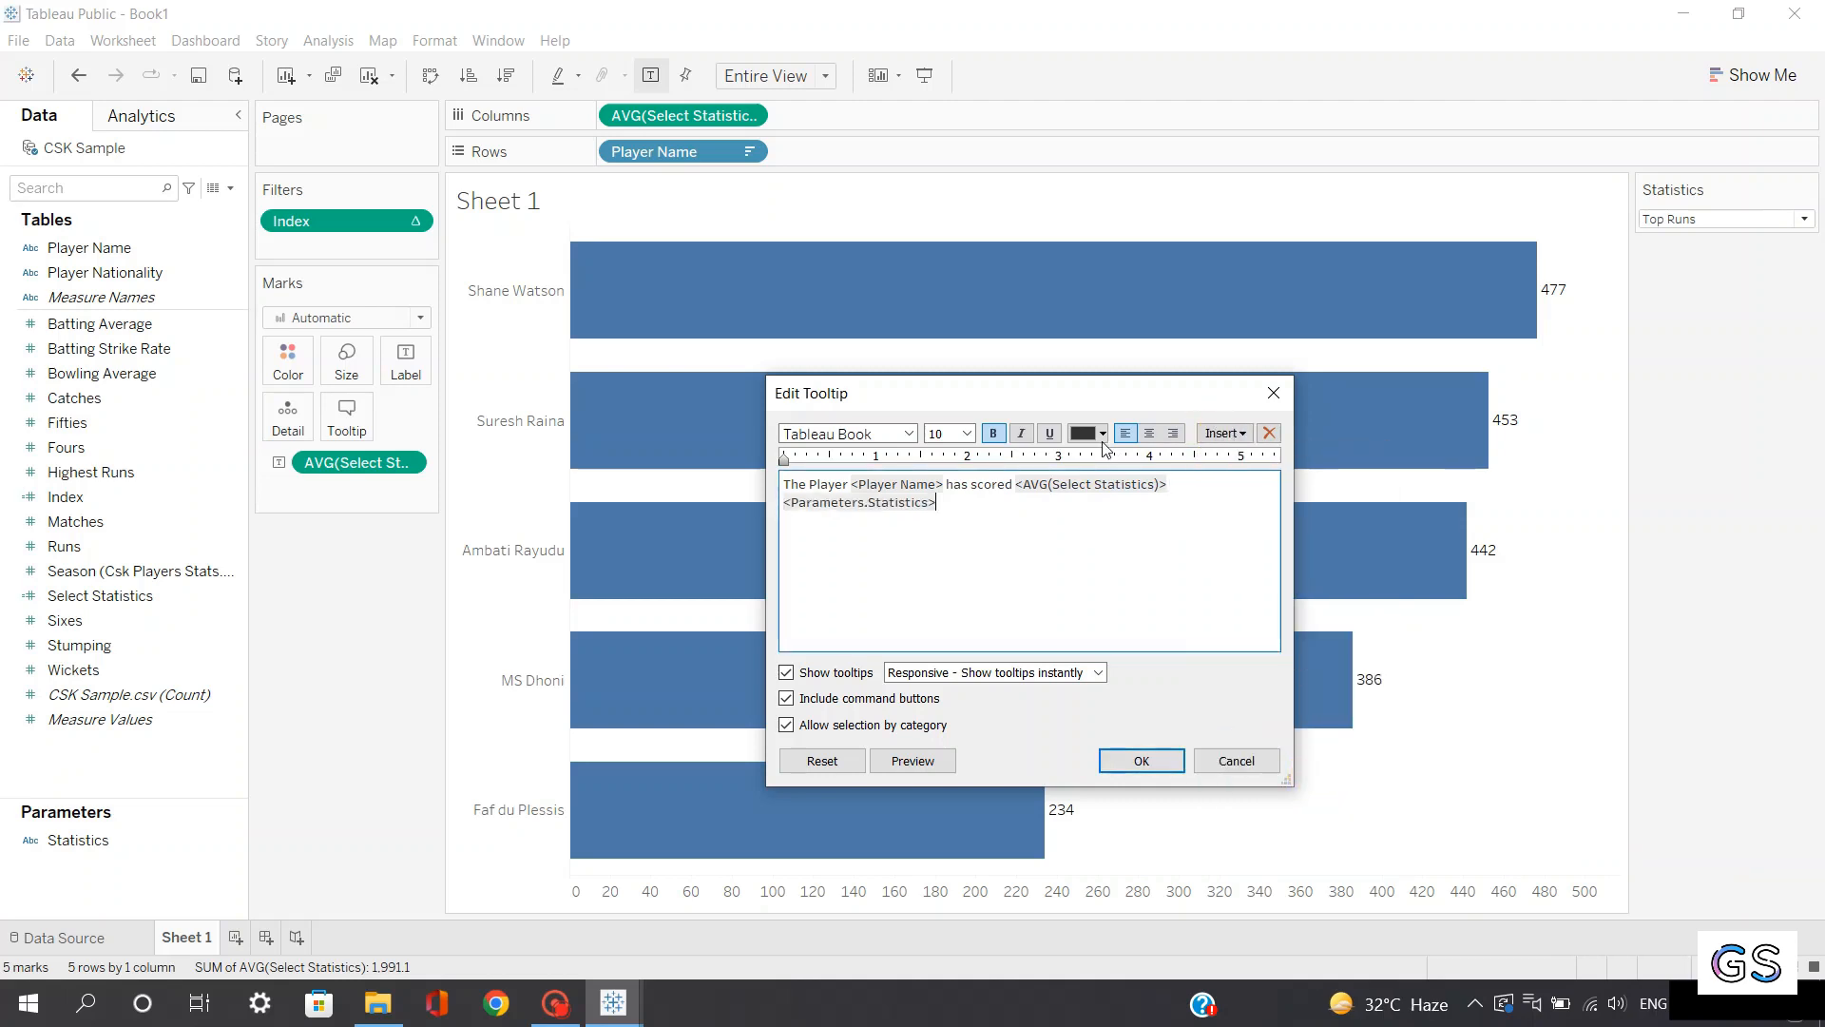
{"action": "left_click", "coordinate": [1134, 761]}
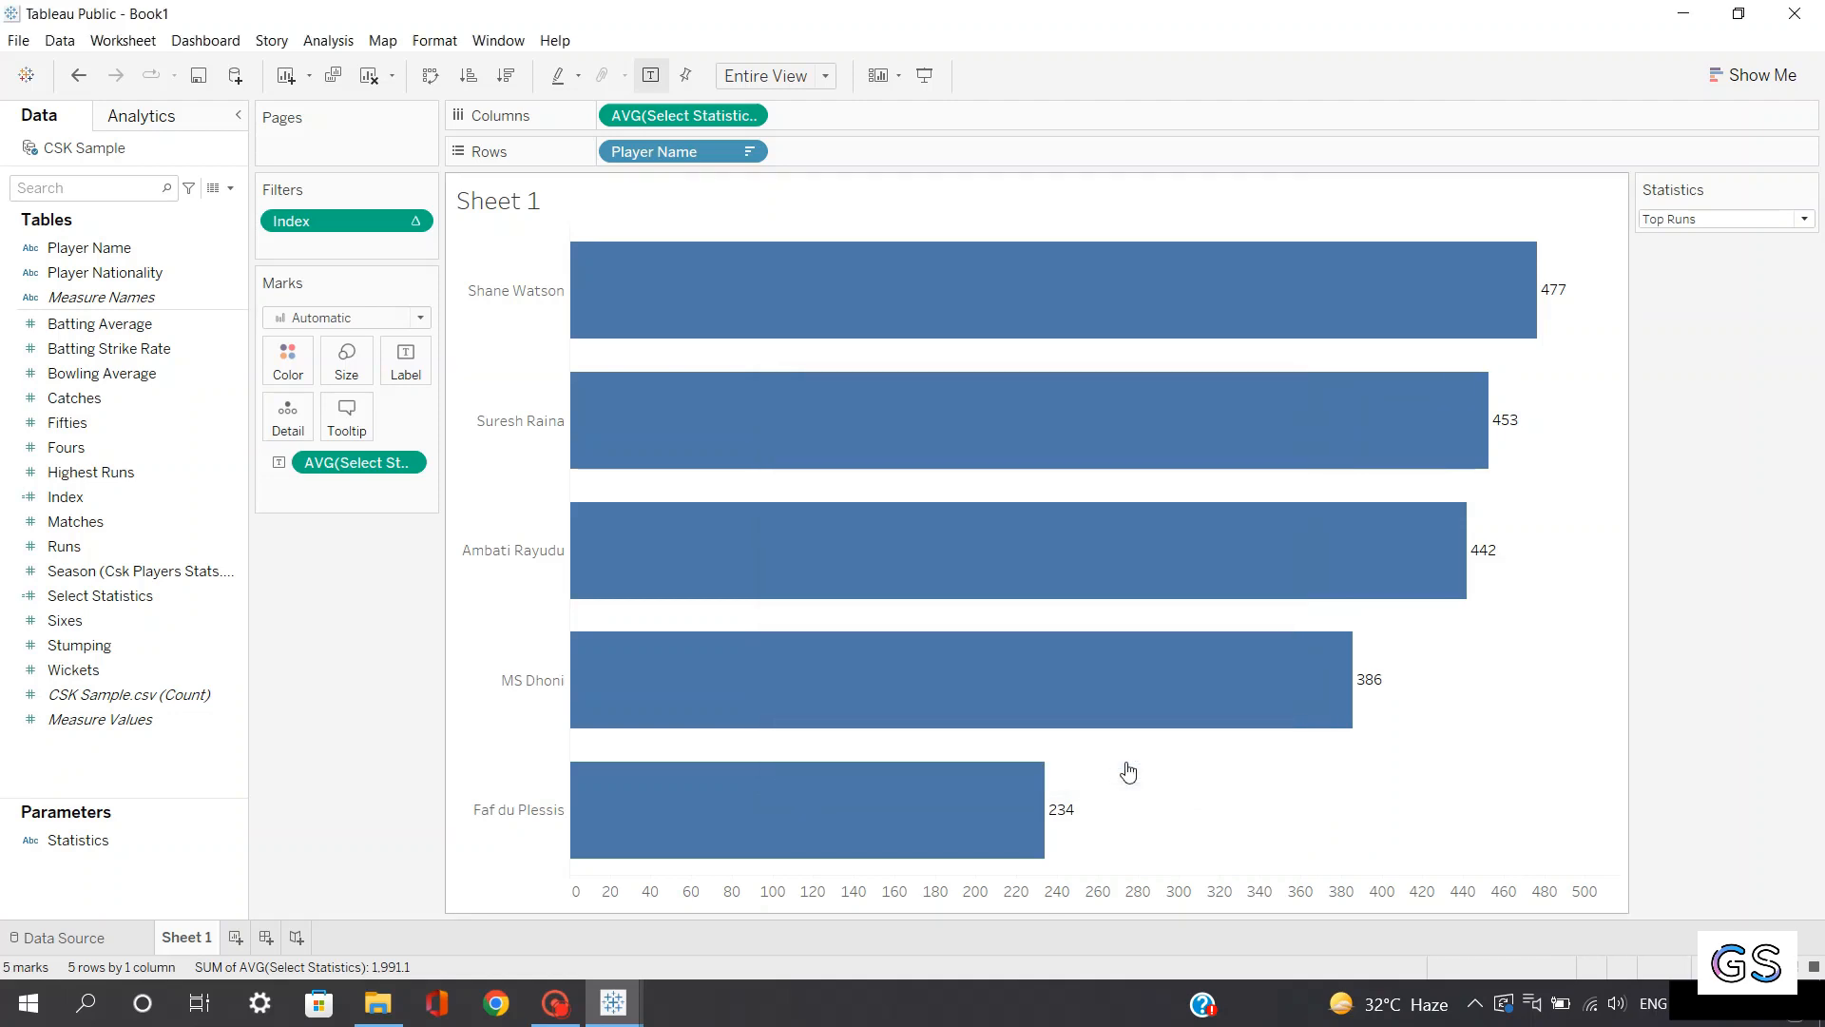
{"action": "mouse_move", "coordinate": [1405, 372]}
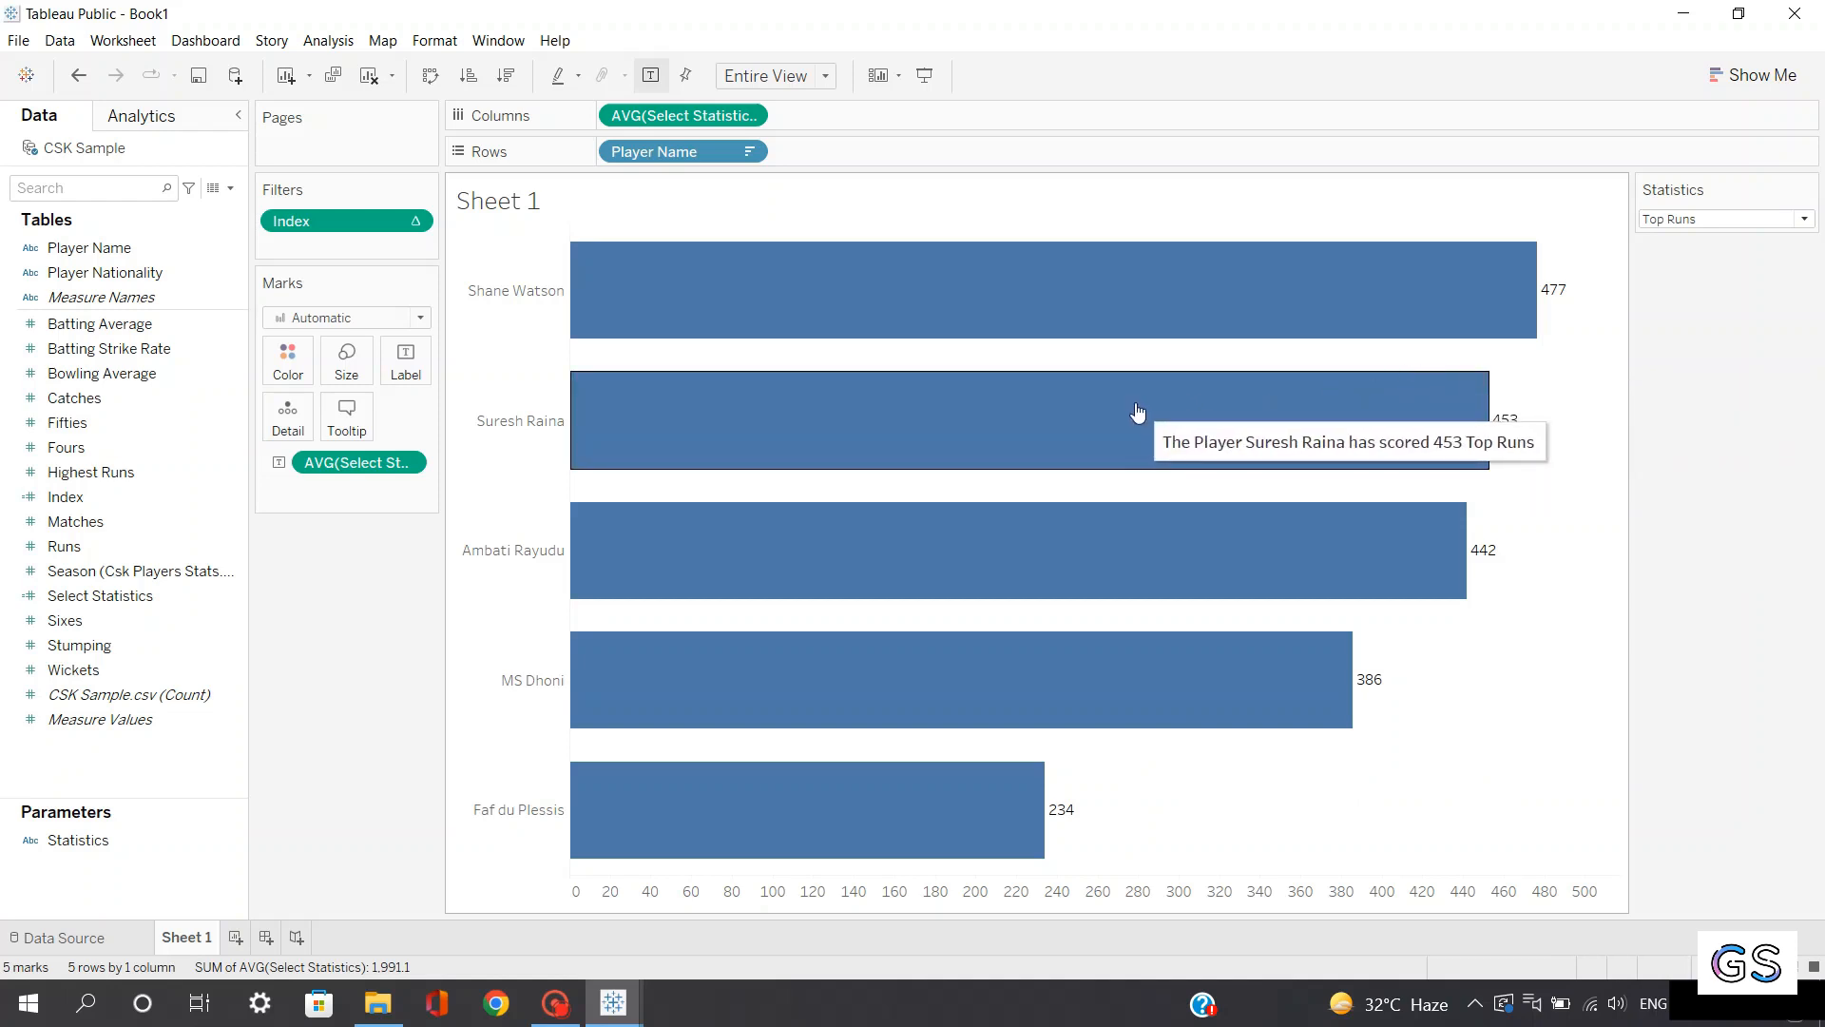
Switch the Statistics parameter to Top Fours and check the tooltip on the Shane Watson bar
{"action": "left_click", "coordinate": [1695, 219]}
{"action": "left_click", "coordinate": [1701, 238]}
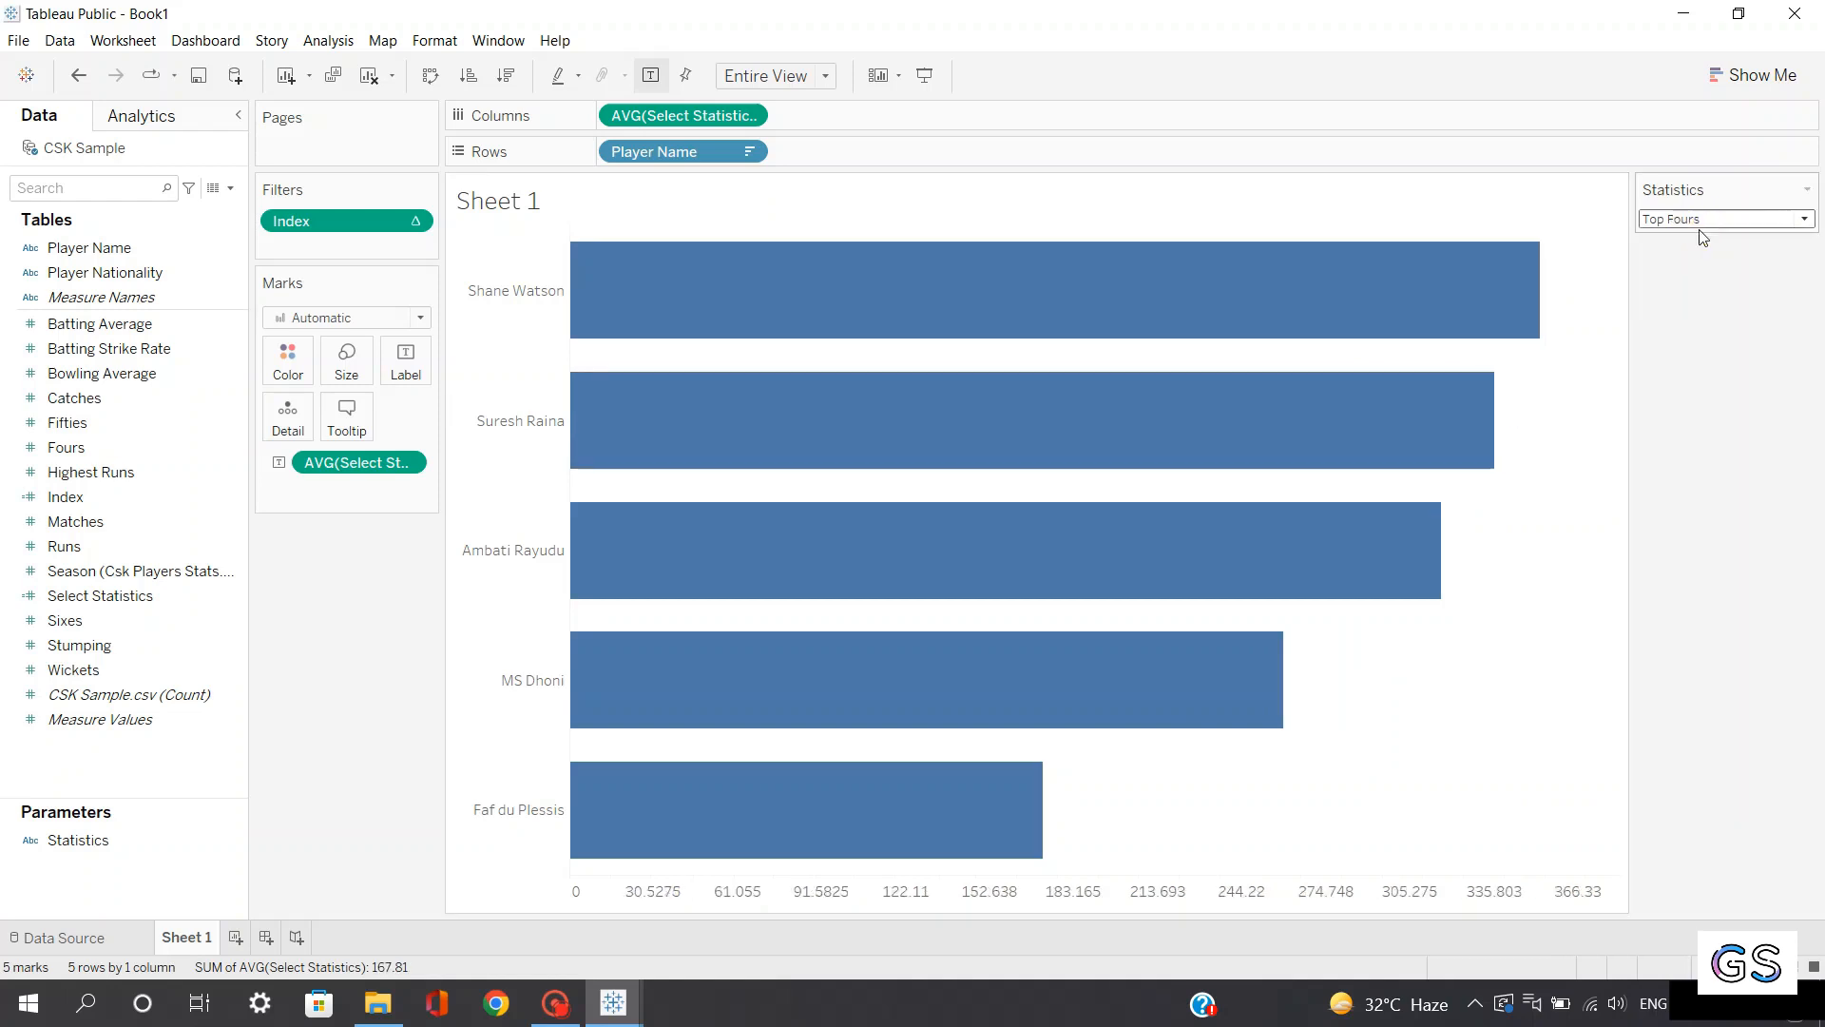
{"action": "mouse_move", "coordinate": [751, 290]}
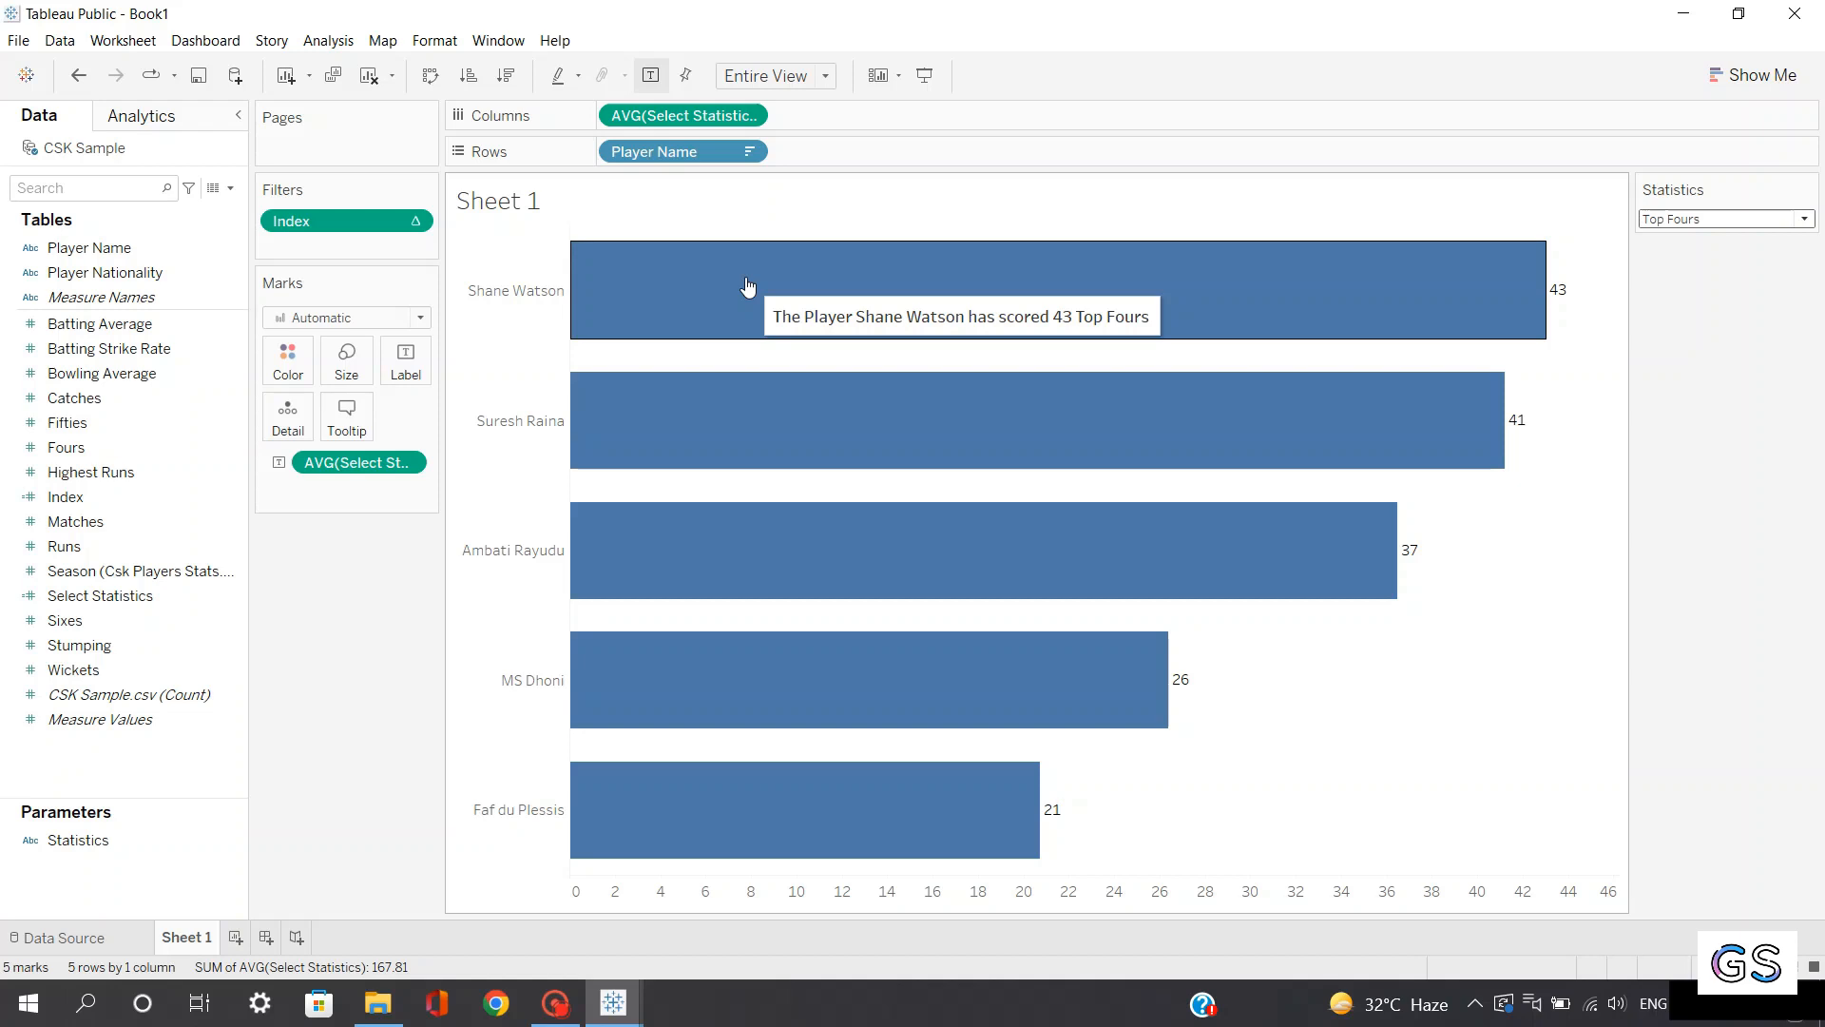
Color the Player Name, AVG(Select Statistics) and Statistics parameter fields yellow in the tooltip text and apply it
{"action": "left_click", "coordinate": [347, 415]}
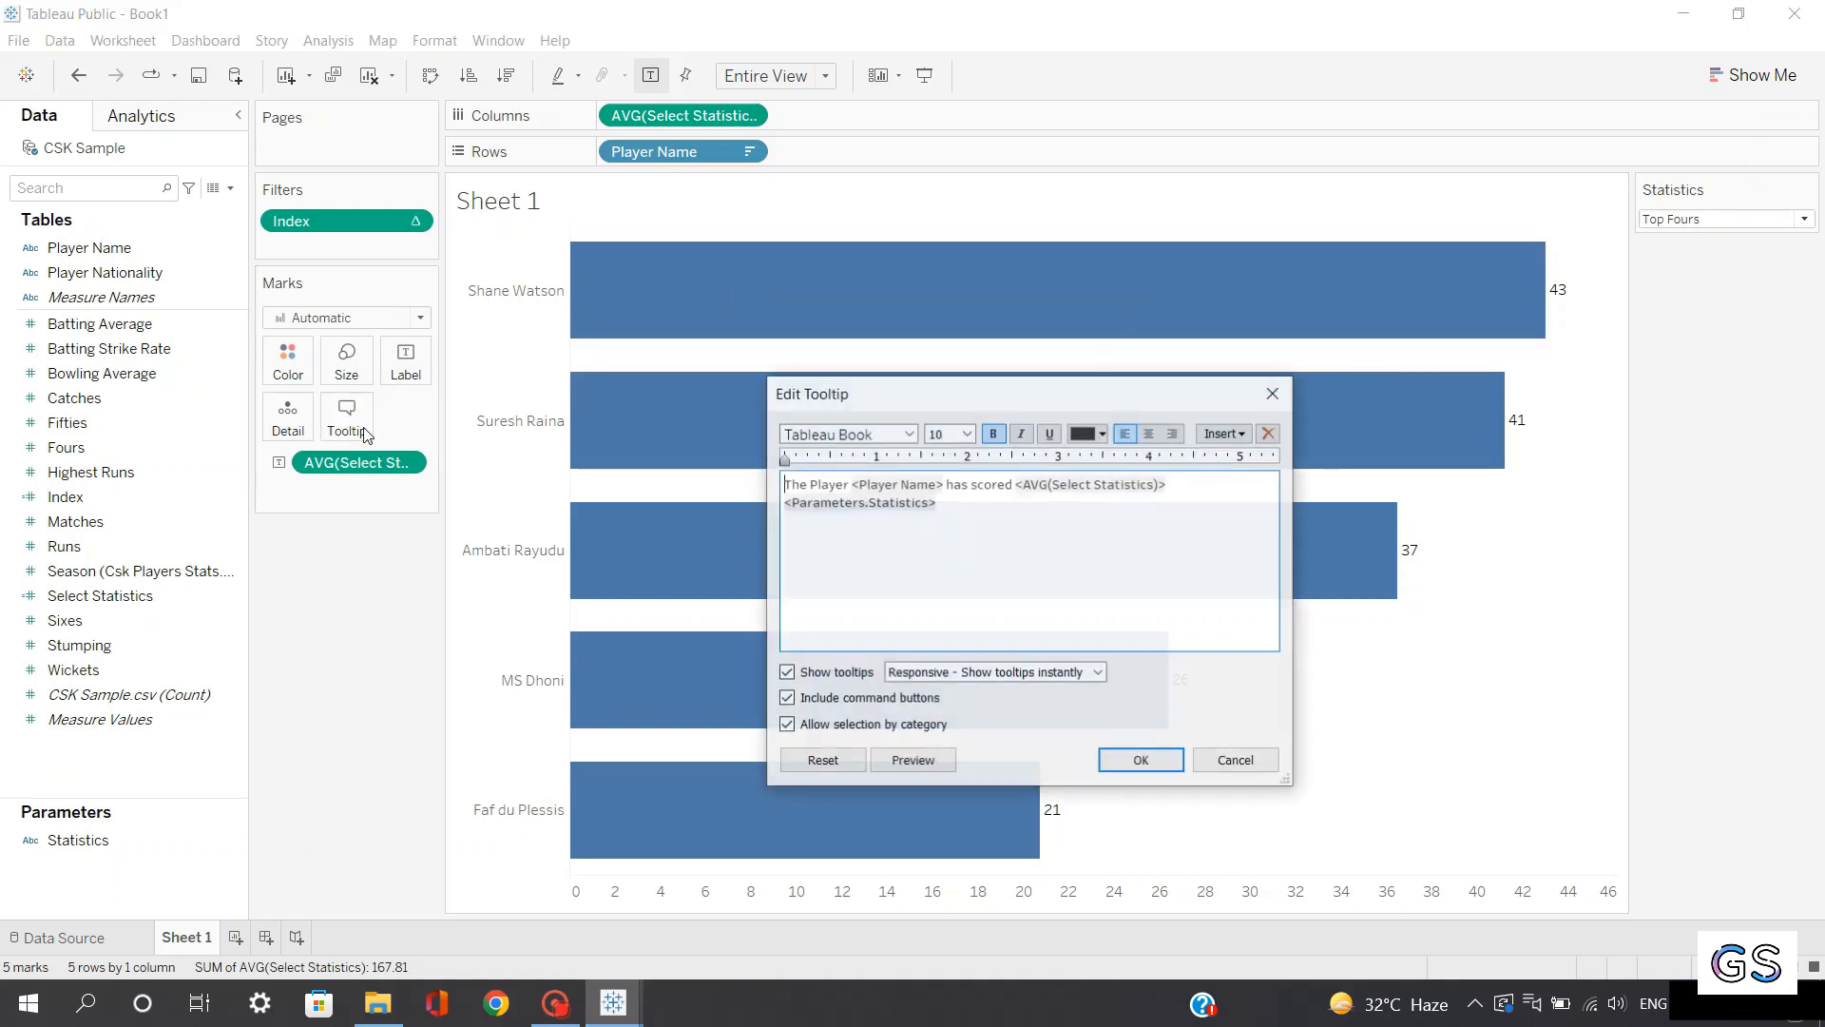
{"action": "double_click", "coordinate": [910, 485]}
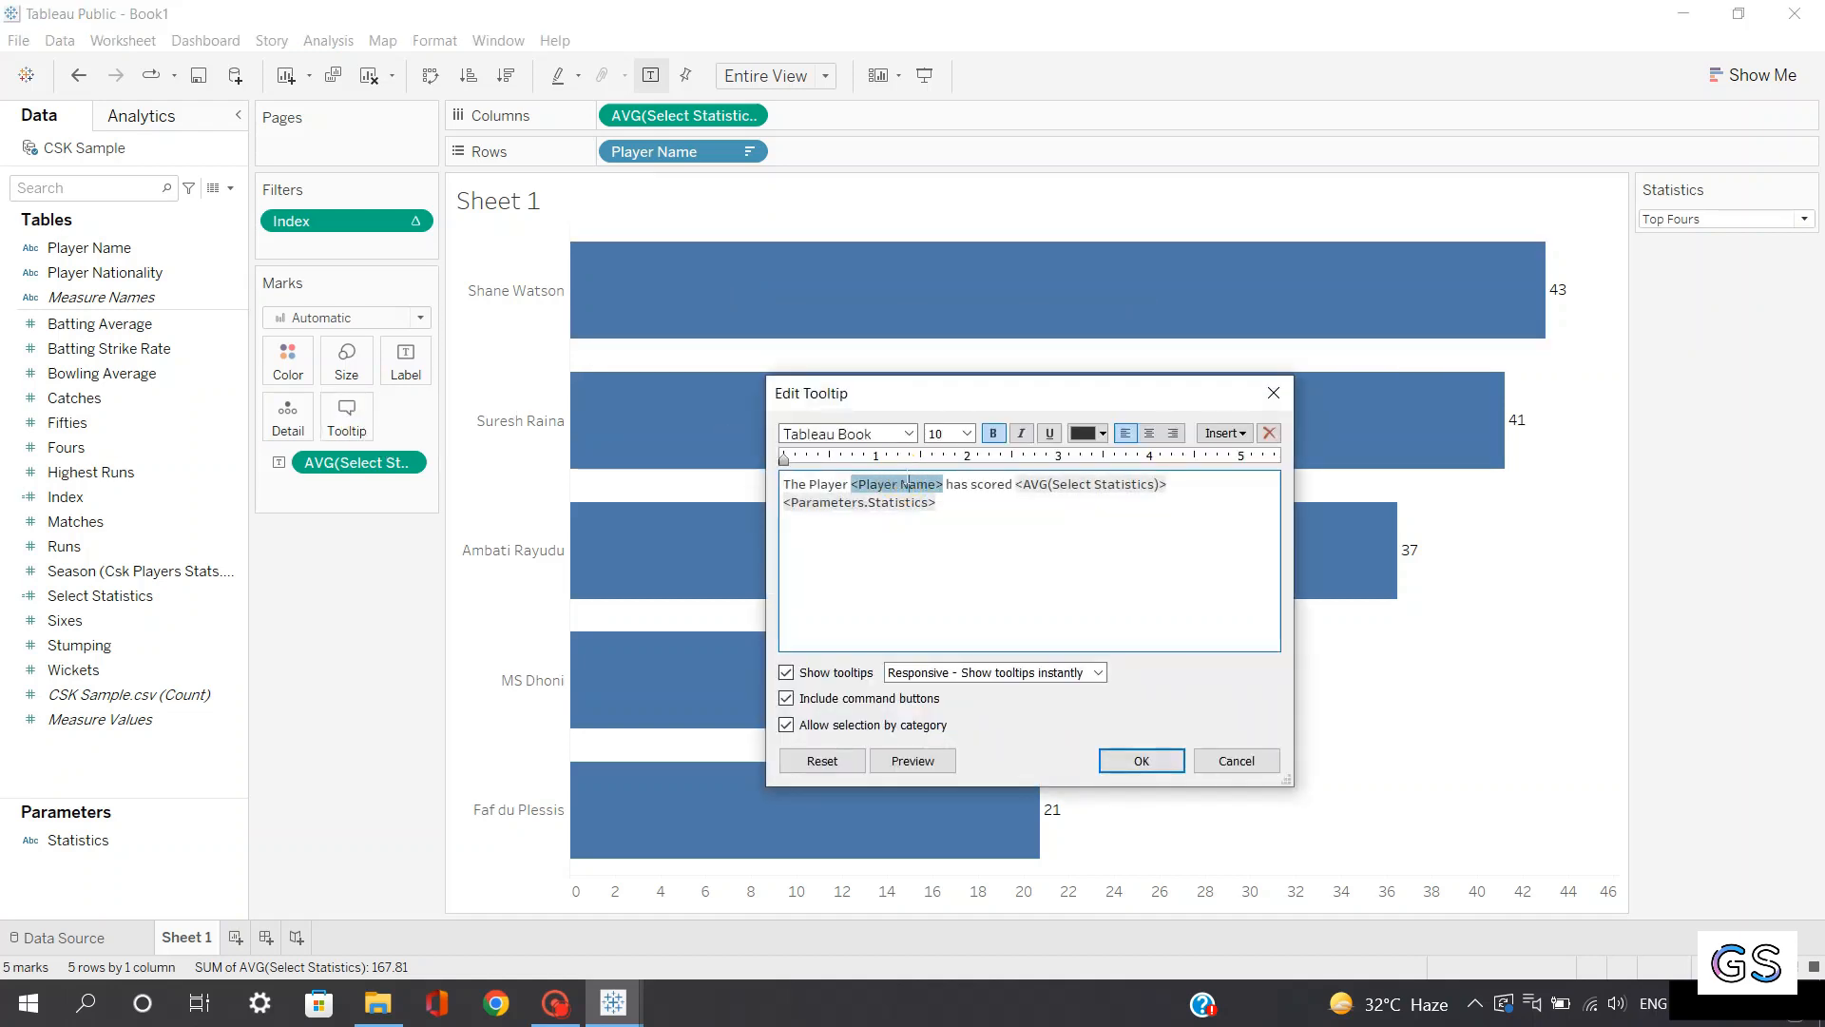
{"action": "left_click", "coordinate": [1102, 434]}
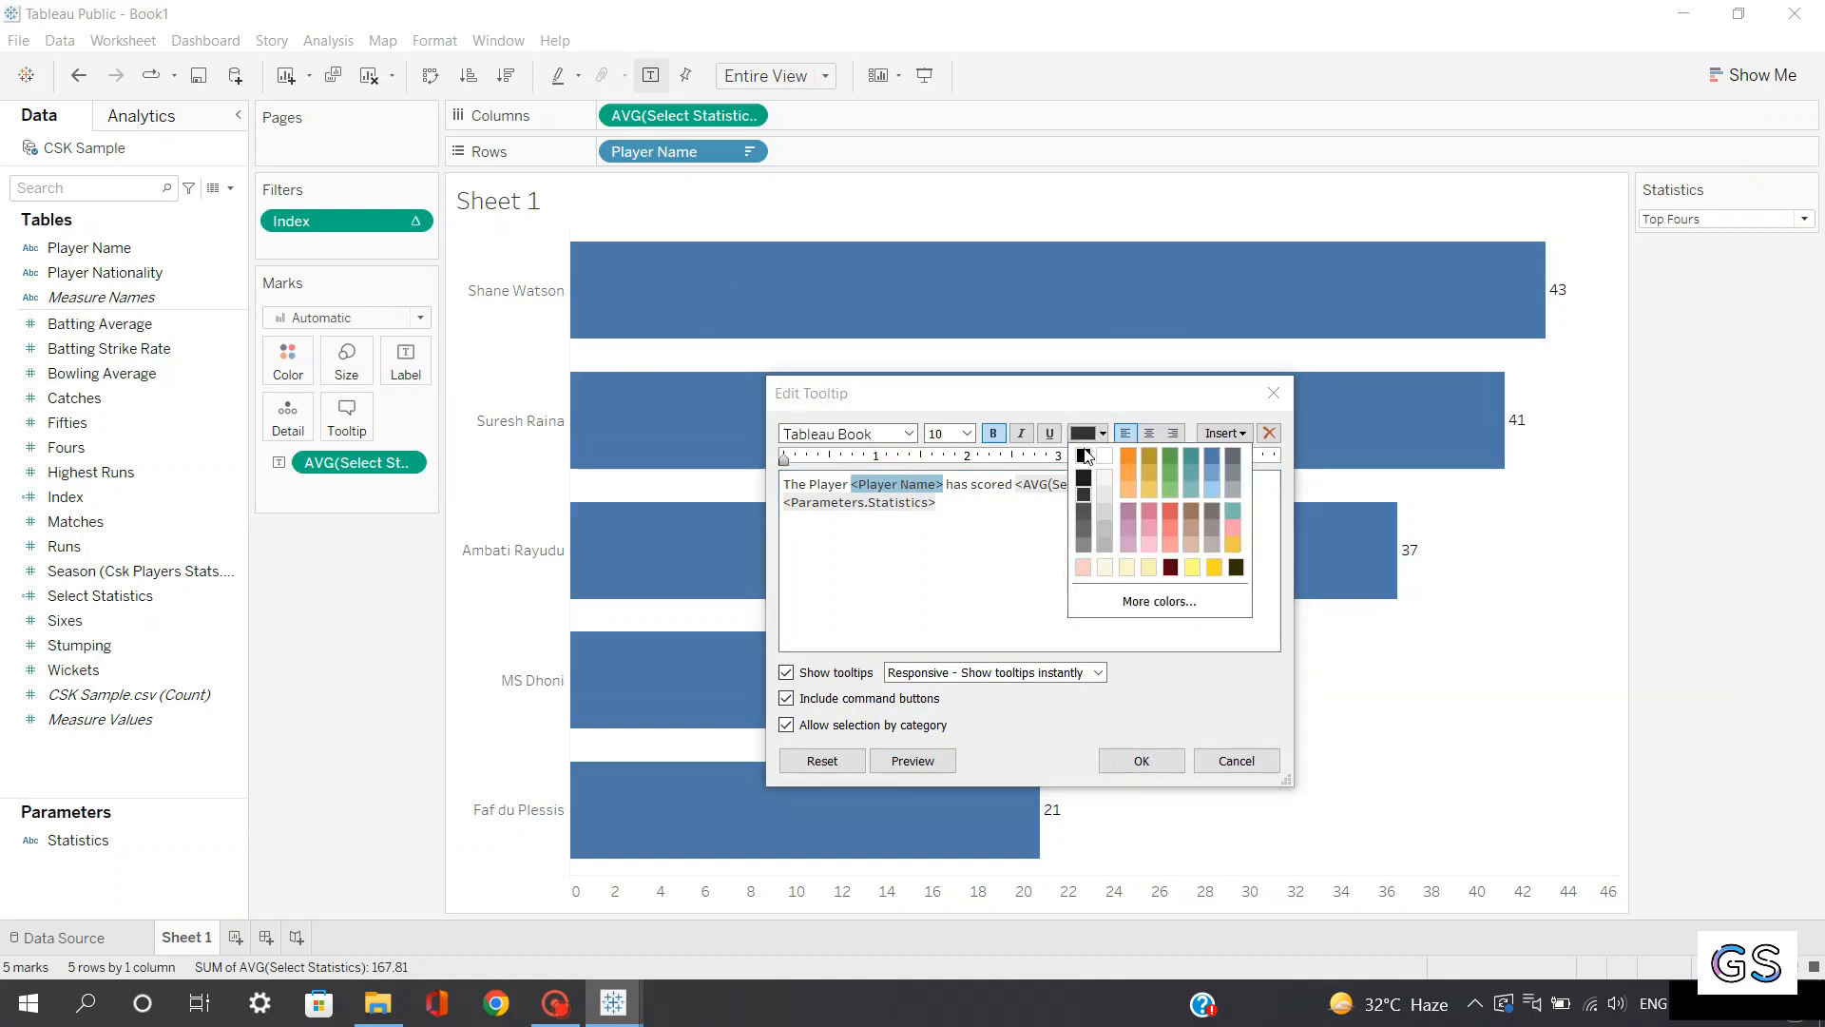
{"action": "left_click", "coordinate": [1216, 563]}
{"action": "double_click", "coordinate": [1090, 484]}
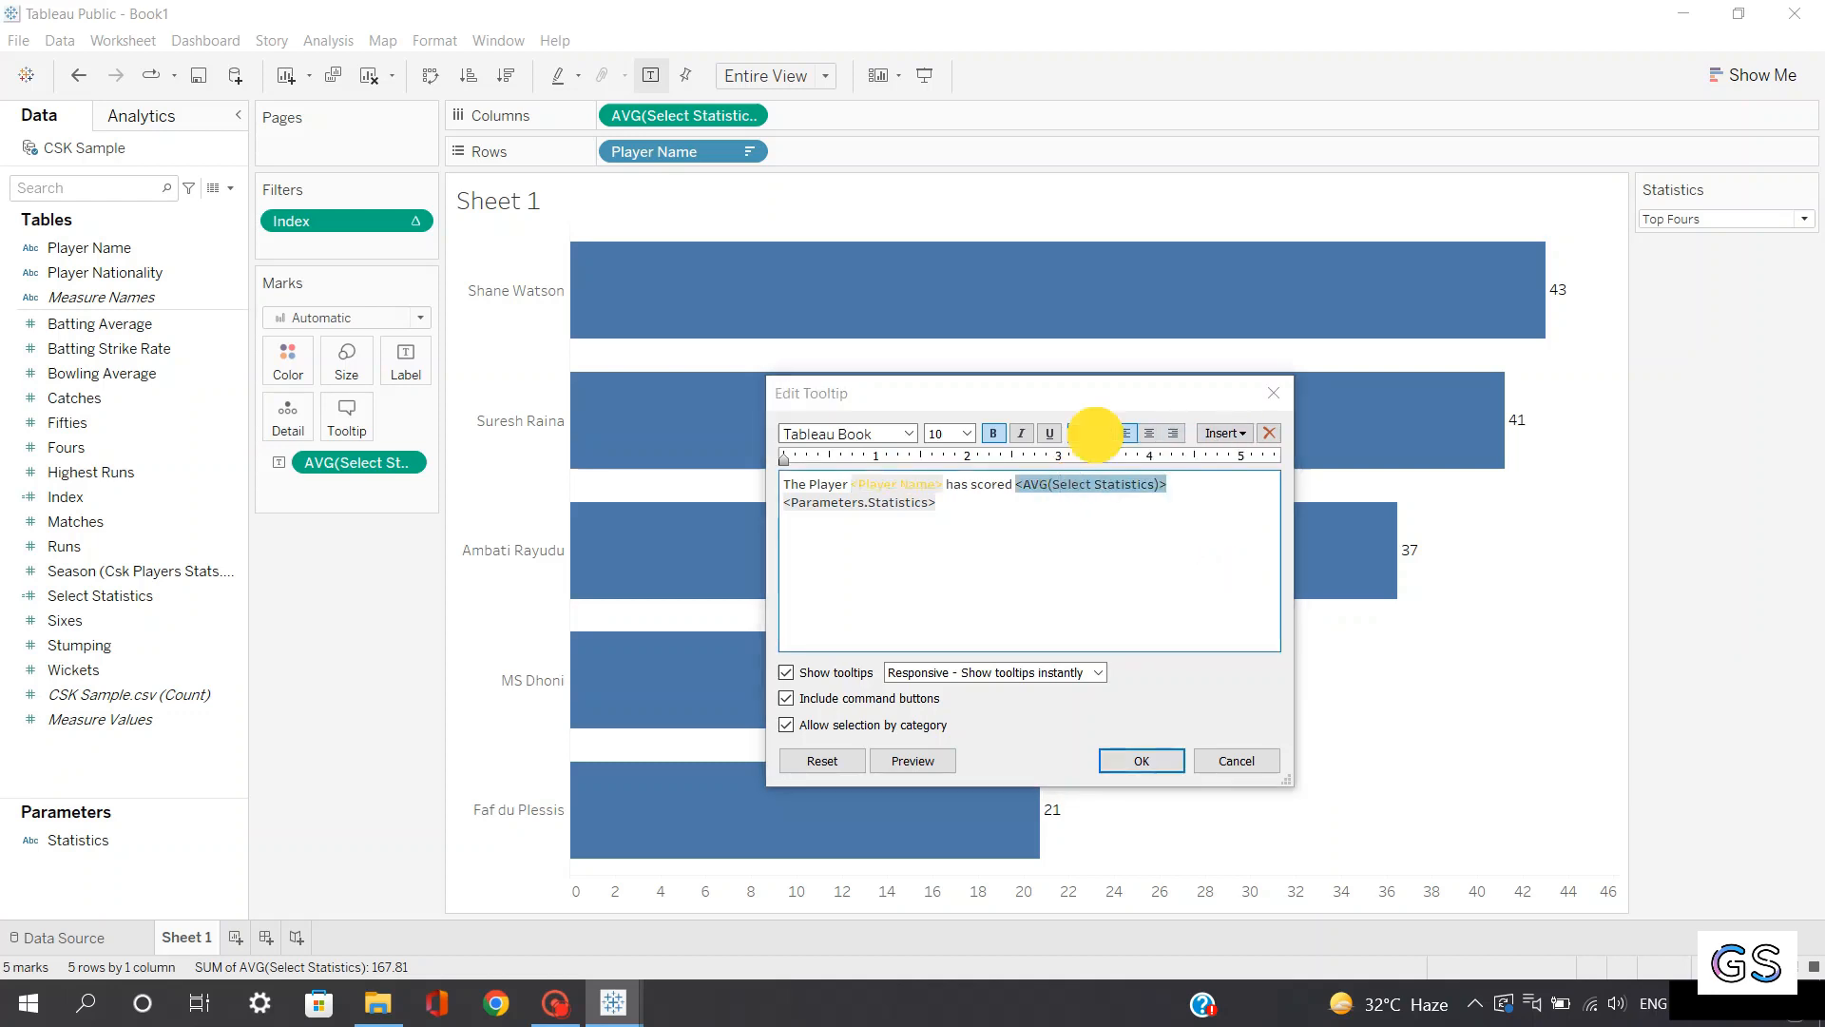
{"action": "left_click", "coordinate": [1095, 433]}
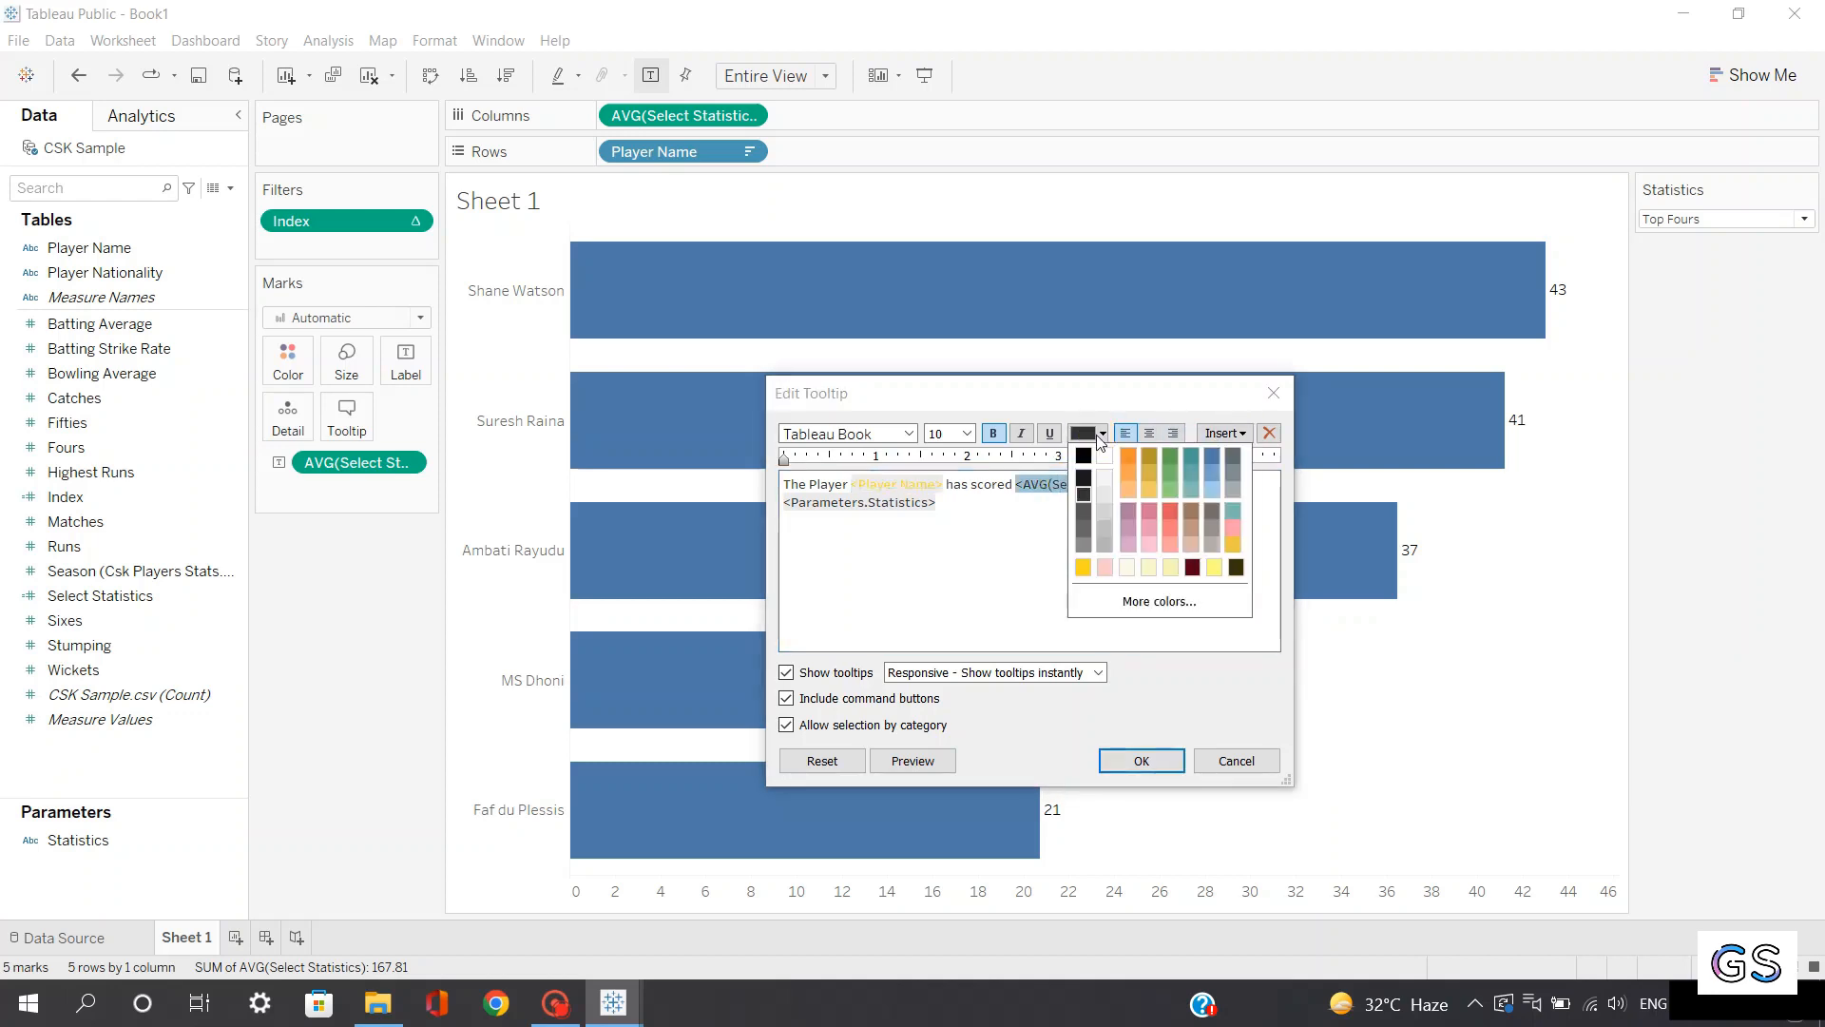
{"action": "left_click", "coordinate": [1083, 567]}
{"action": "double_click", "coordinate": [859, 502]}
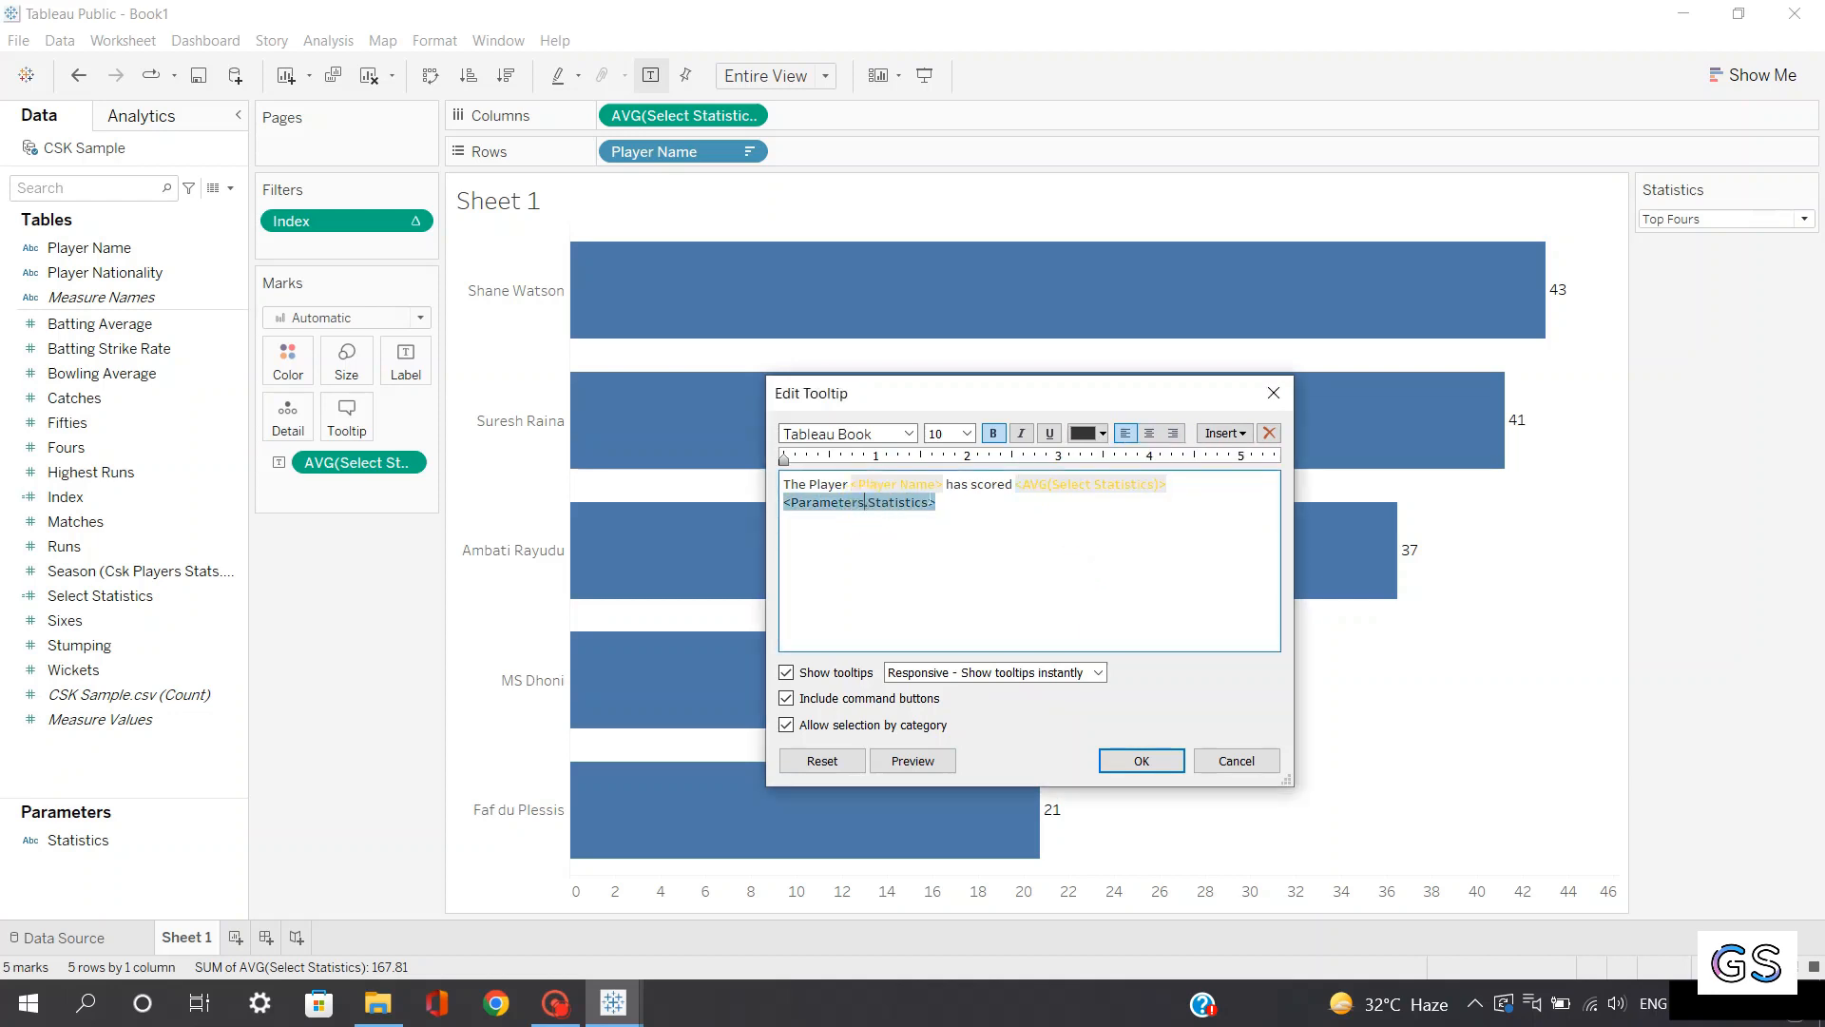
{"action": "left_click", "coordinate": [1096, 433]}
{"action": "left_click", "coordinate": [1081, 568]}
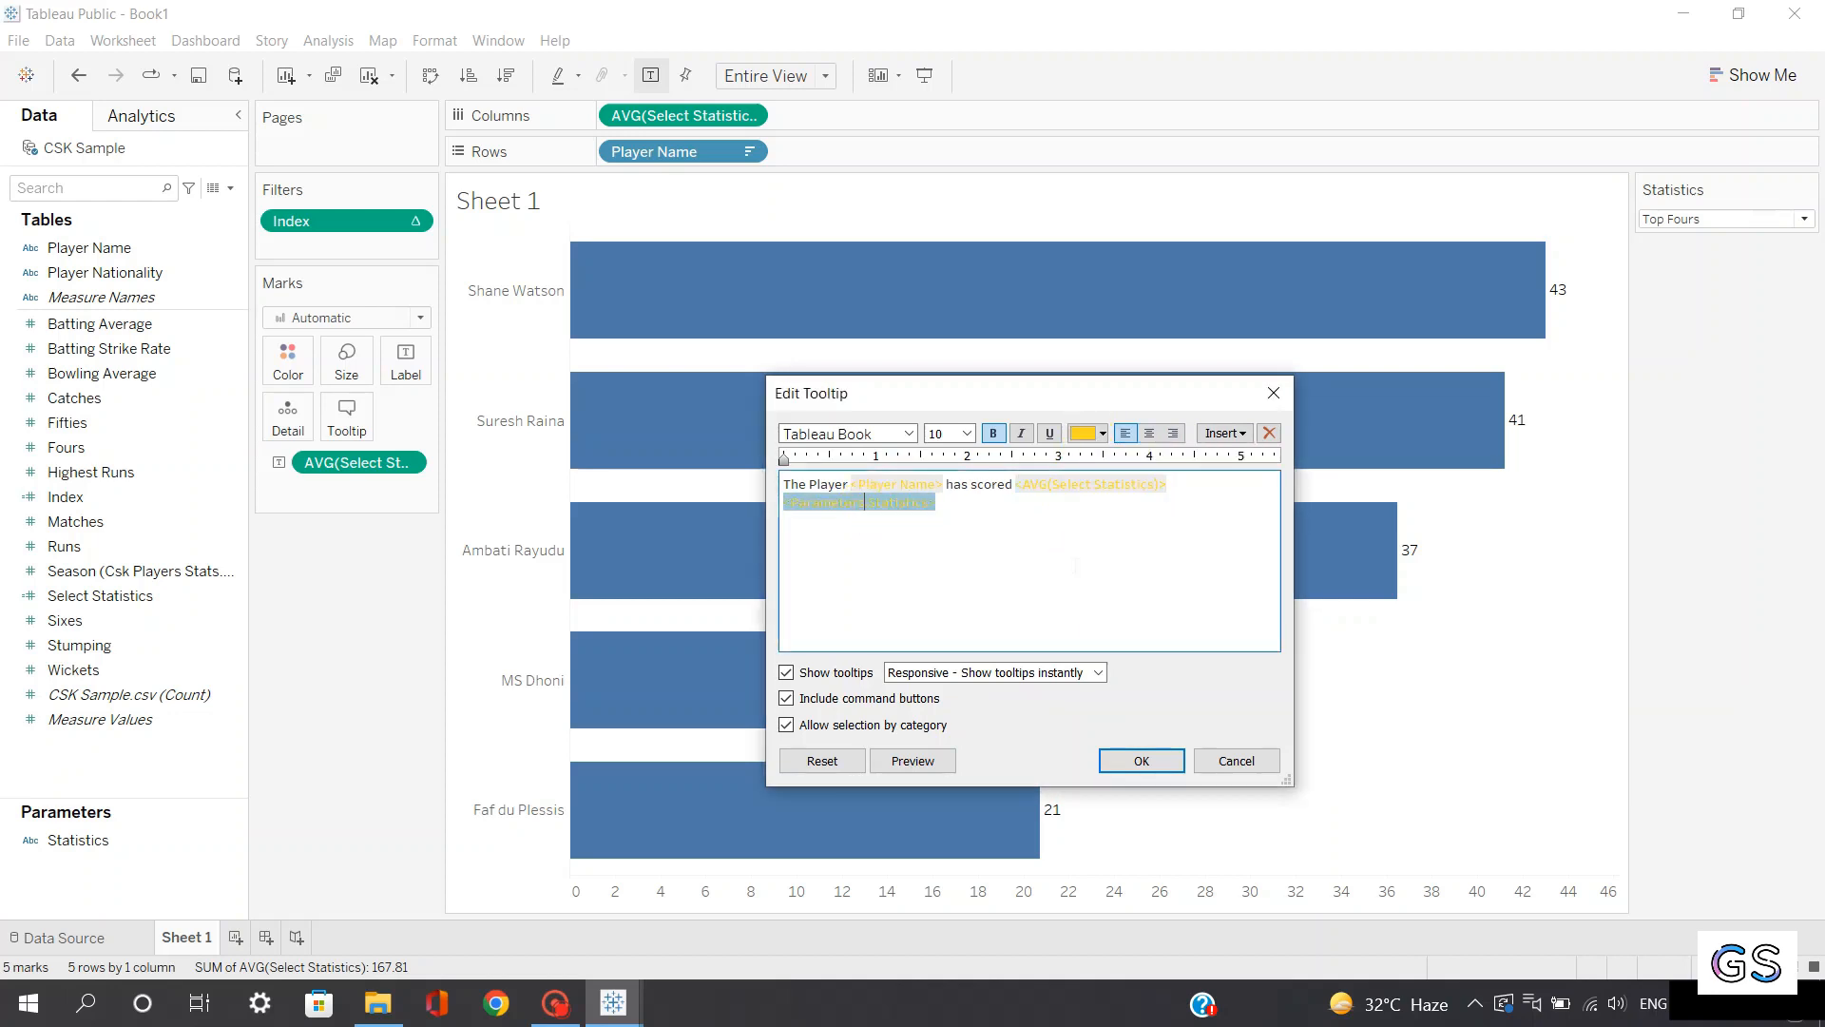
{"action": "left_click", "coordinate": [1110, 764]}
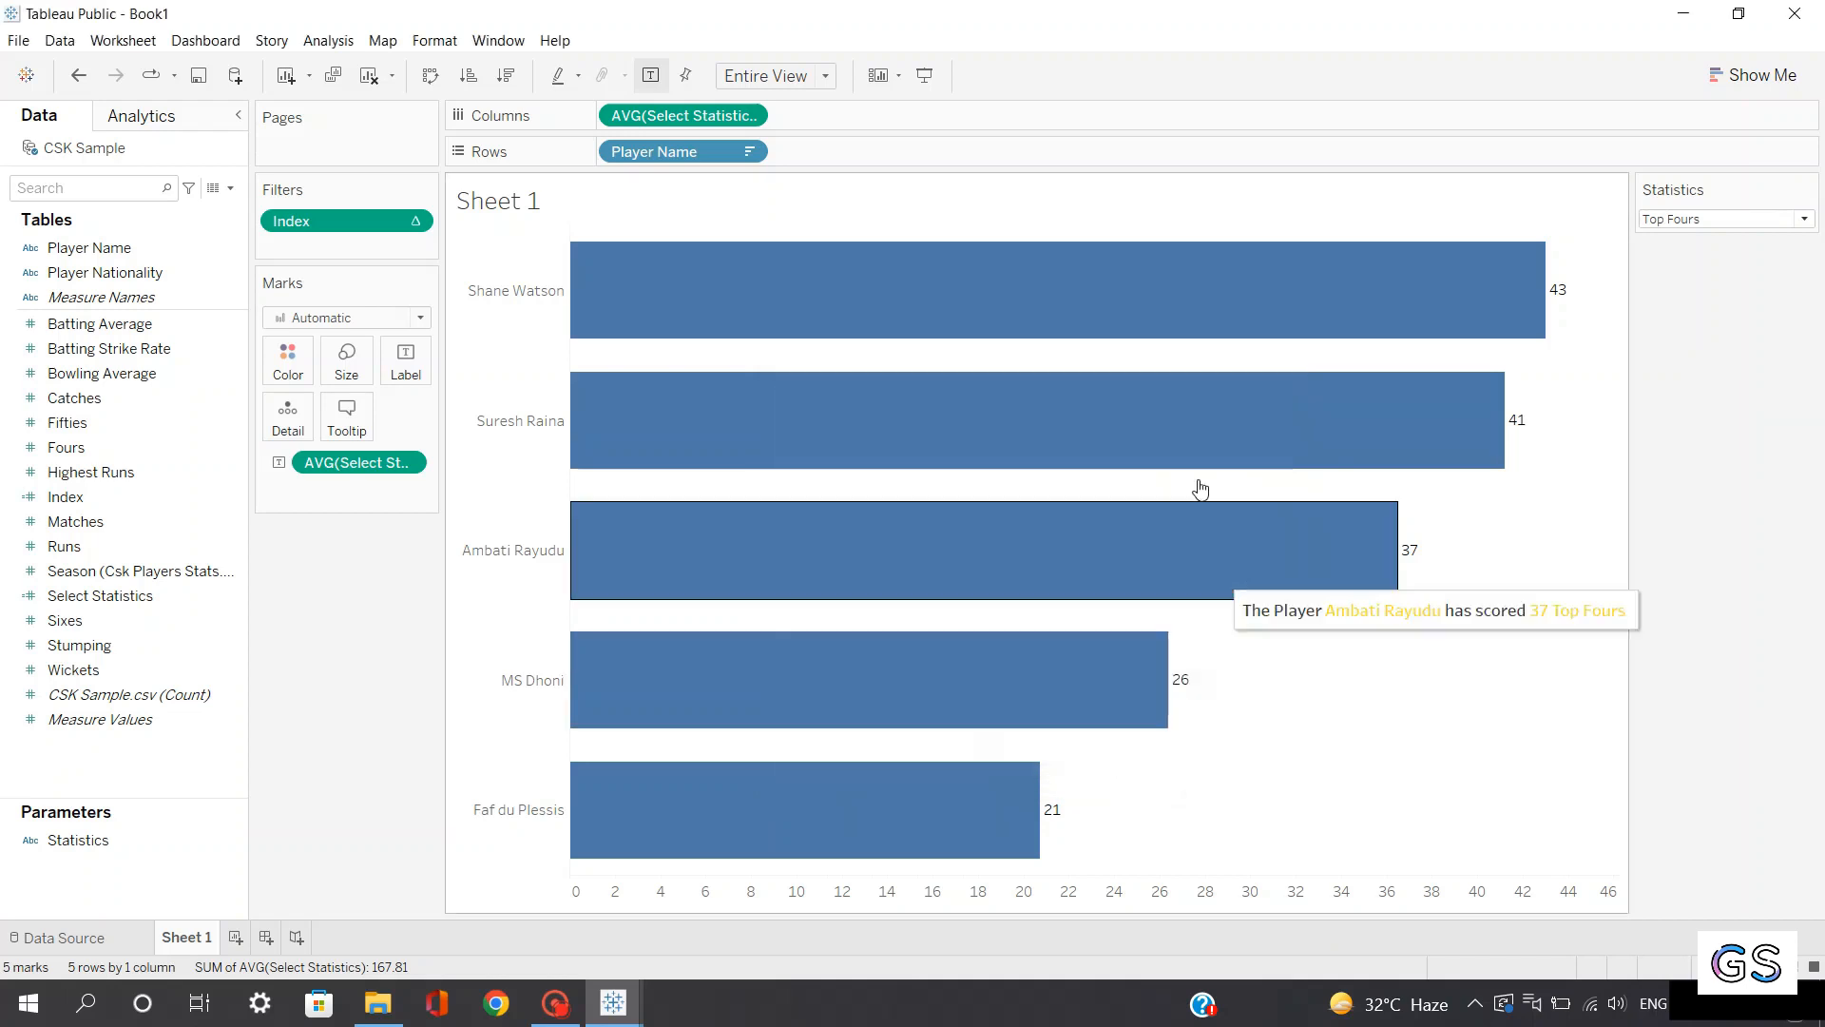
Inspect the recolored tooltip on several bars, including Shane Watson and Ambati Rayudu
{"action": "mouse_move", "coordinate": [1144, 297]}
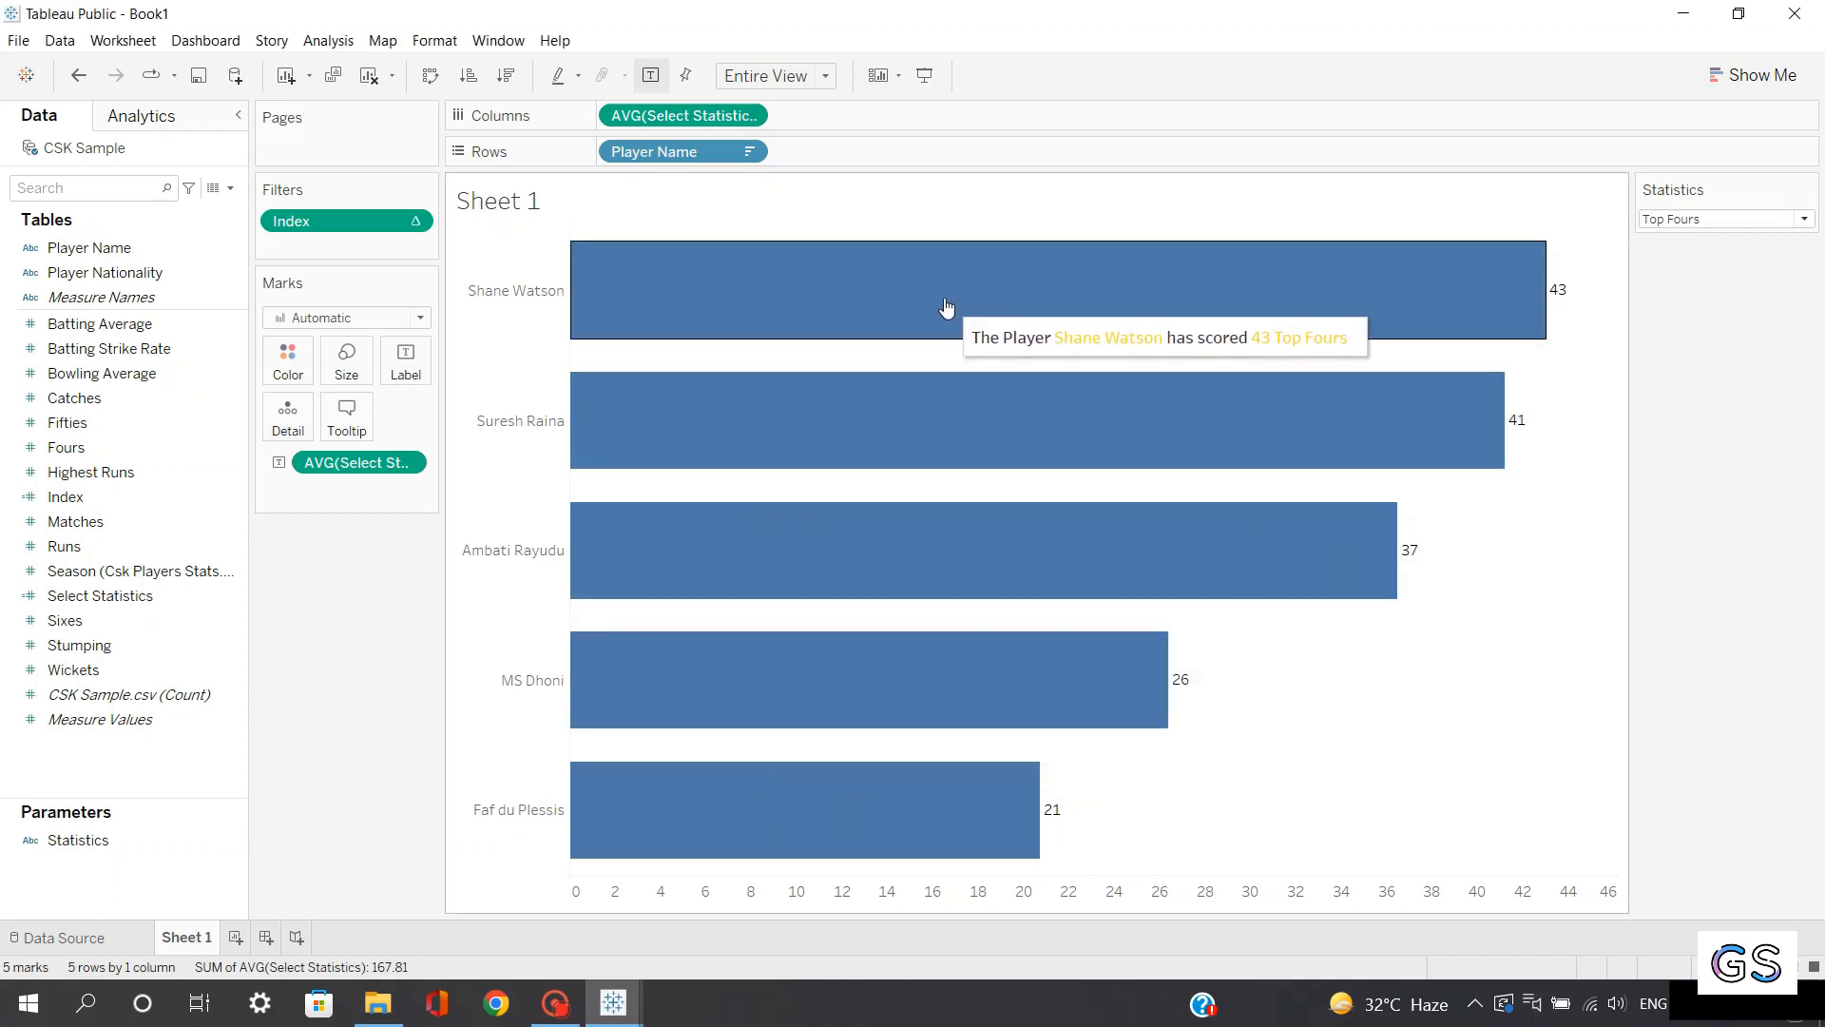
{"action": "left_click", "coordinate": [904, 548]}
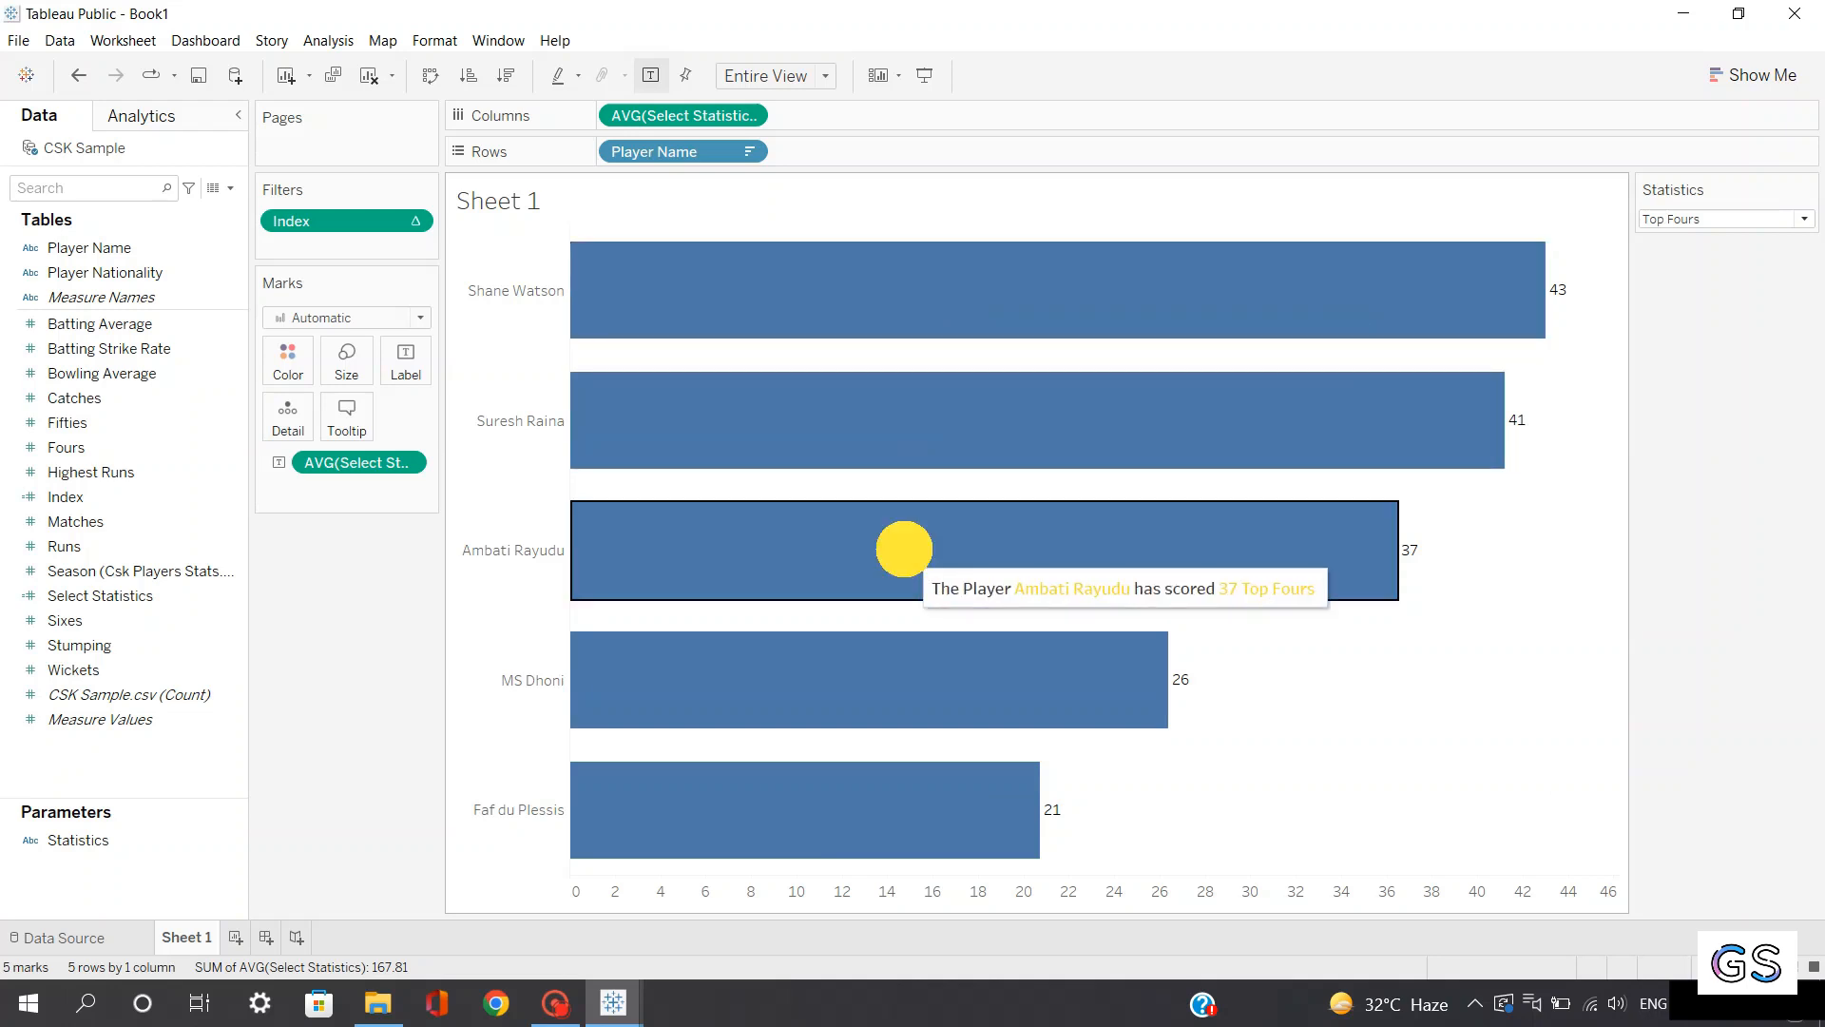
{"action": "left_click", "coordinate": [906, 556]}
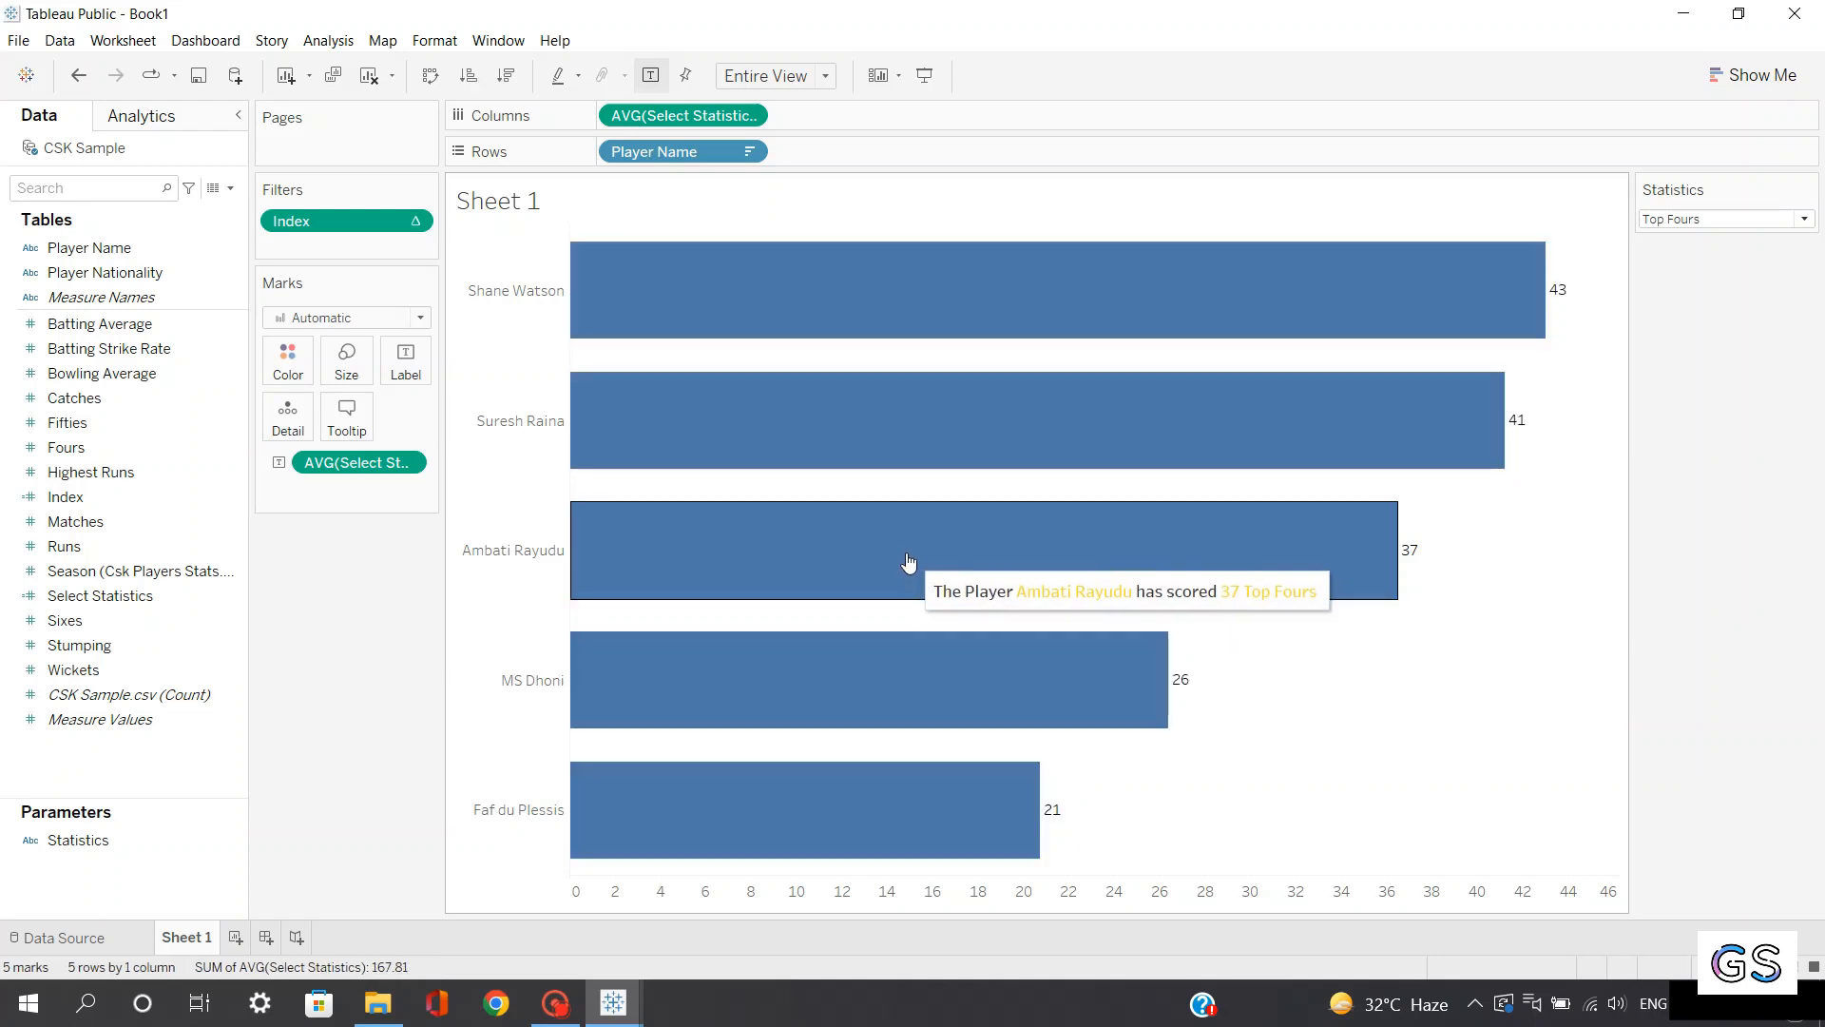
{"action": "mouse_move", "coordinate": [836, 723]}
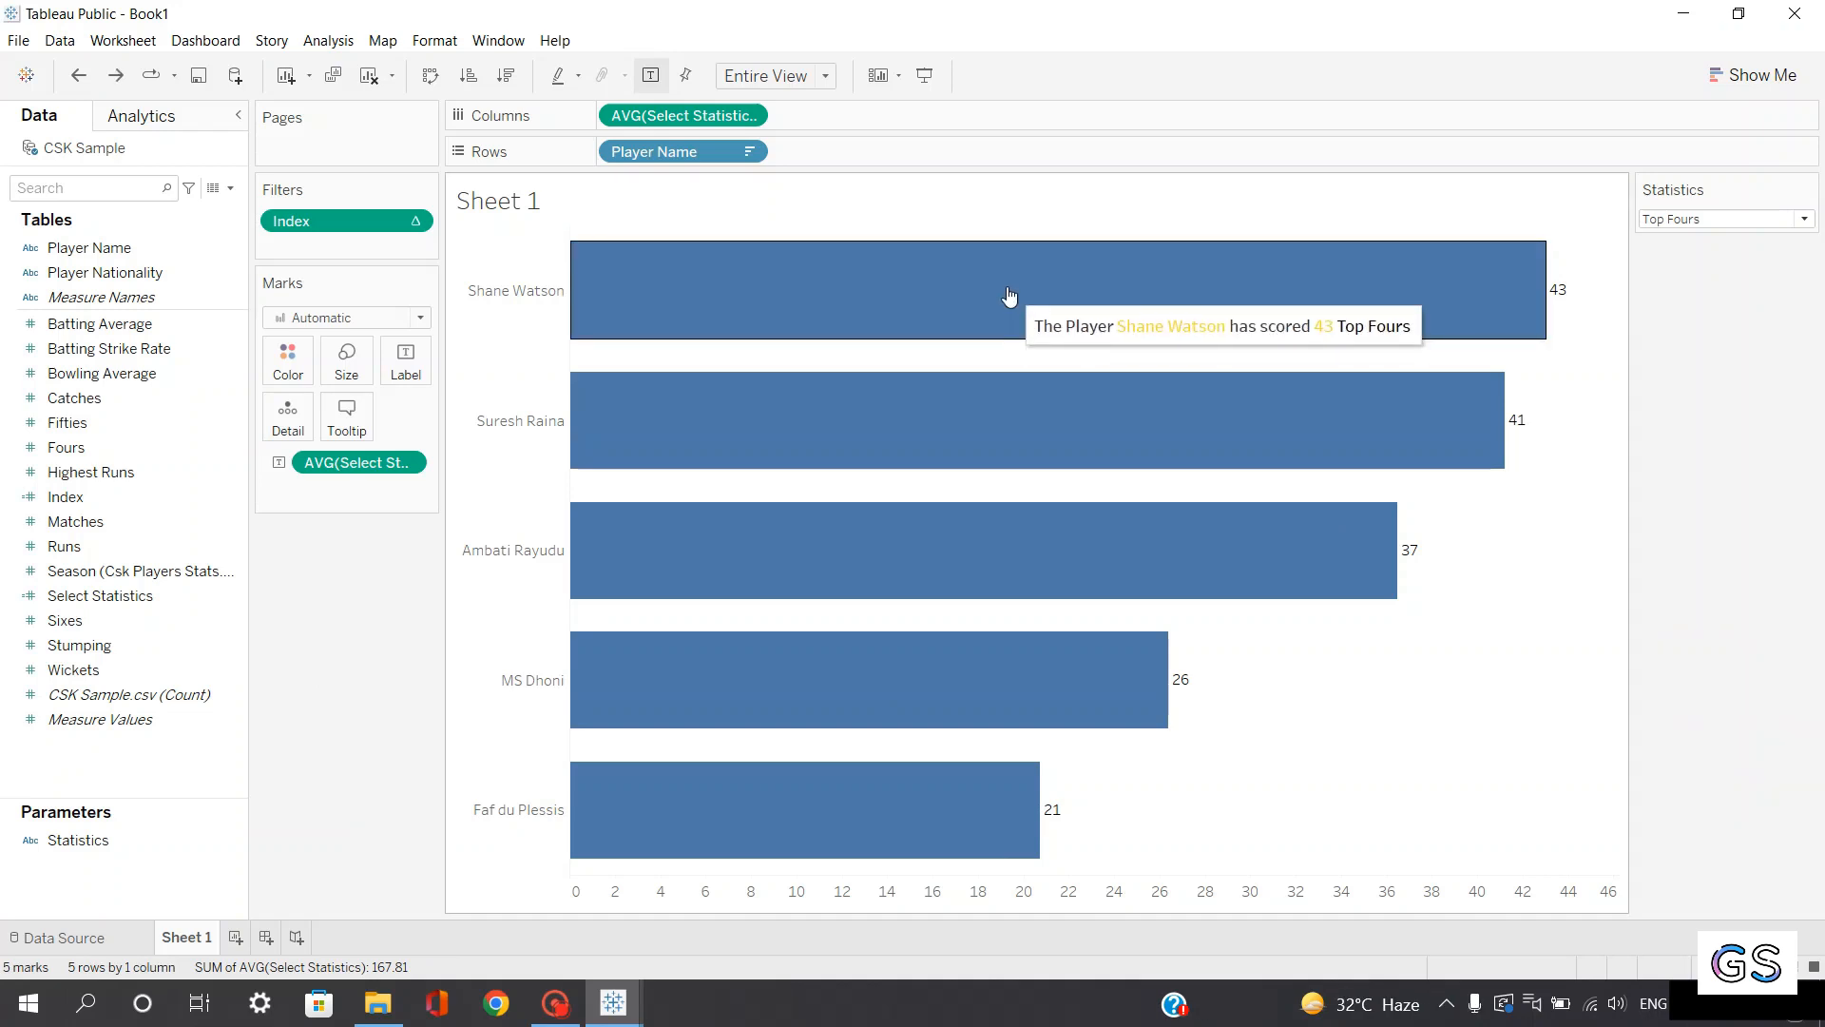
Rename Sheet 1 as "Player wise Statistics"
{"action": "double_click", "coordinate": [199, 939]}
{"action": "type", "text": "Play"}
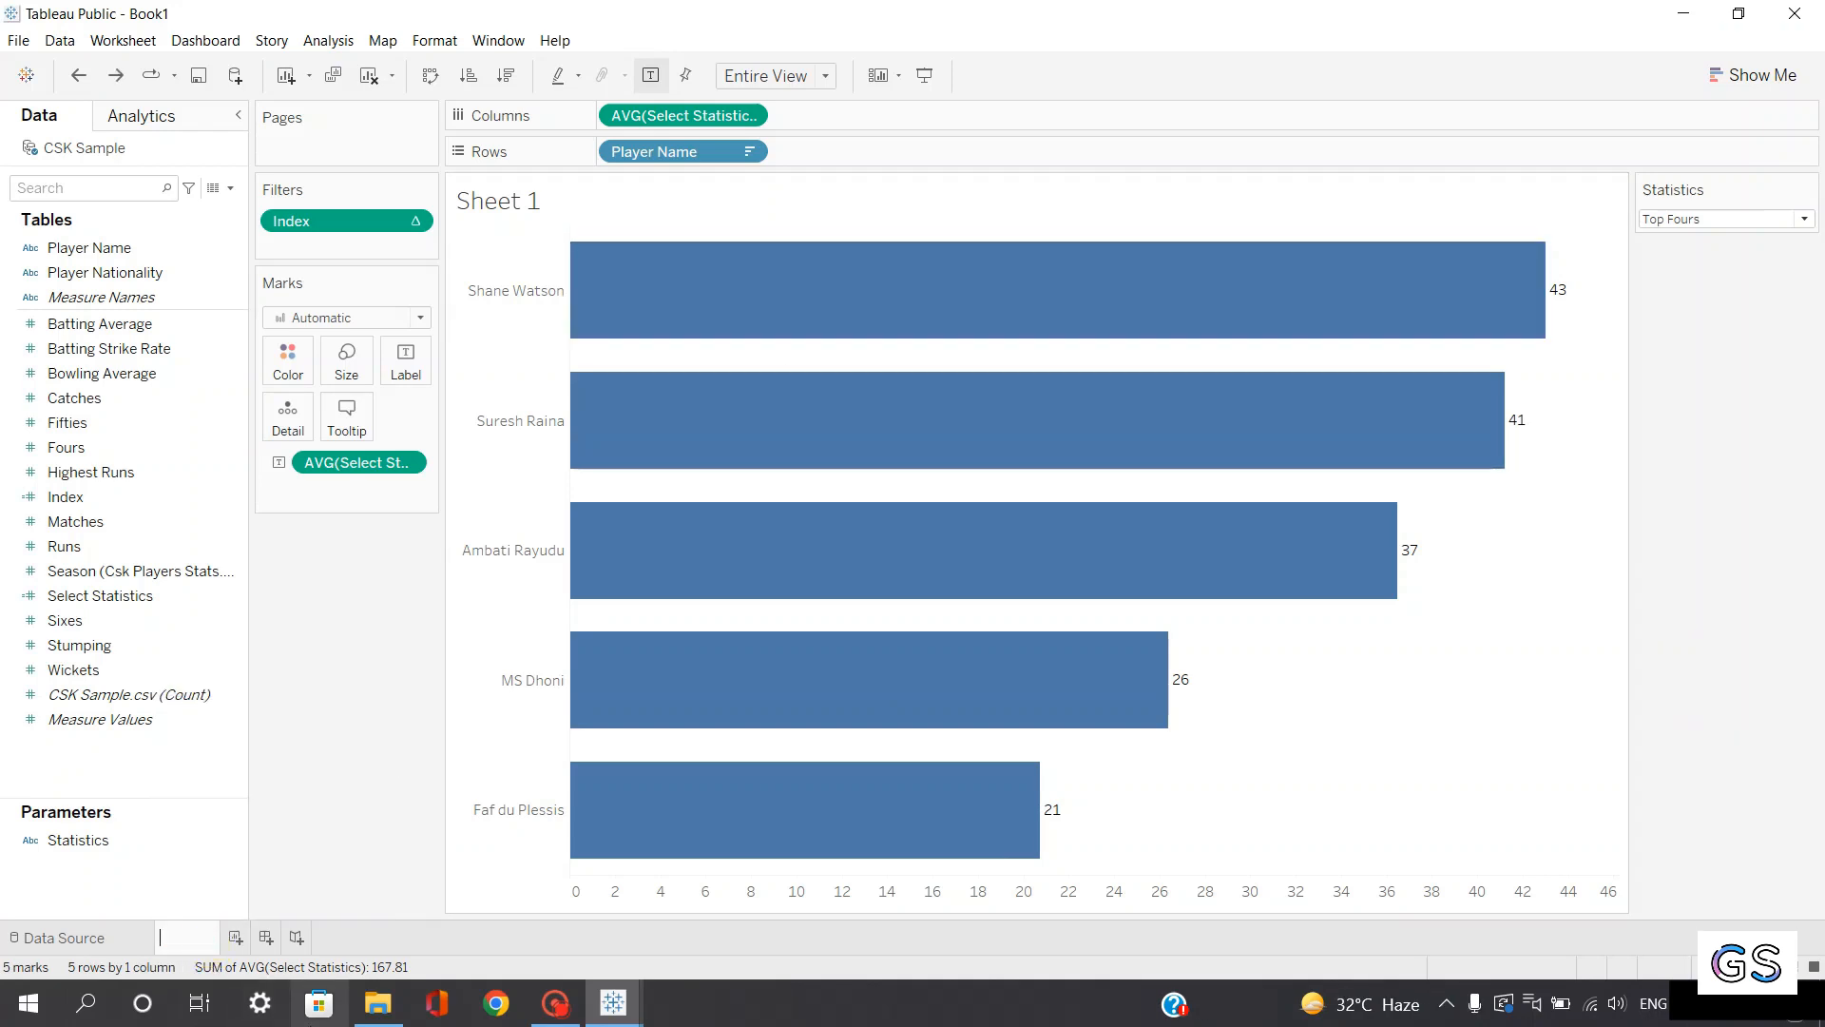
{"action": "type", "text": "er"}
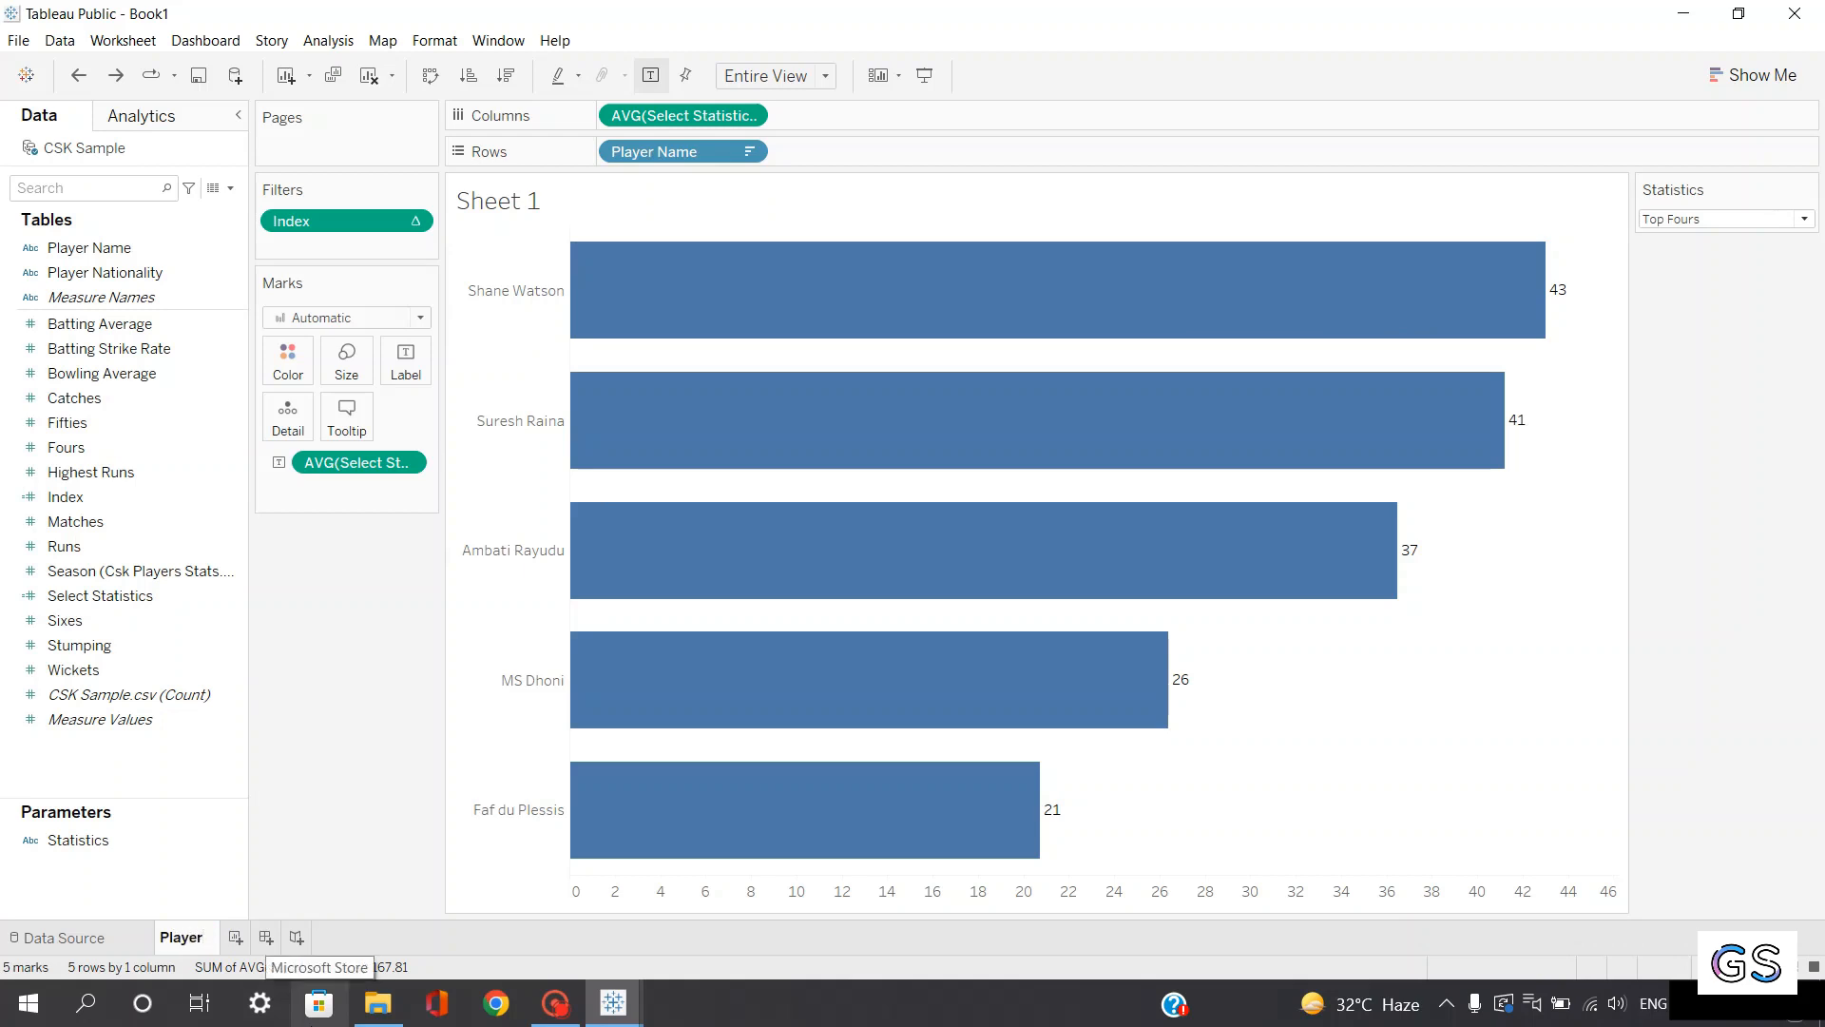
{"action": "type", "text": " wise Sta"}
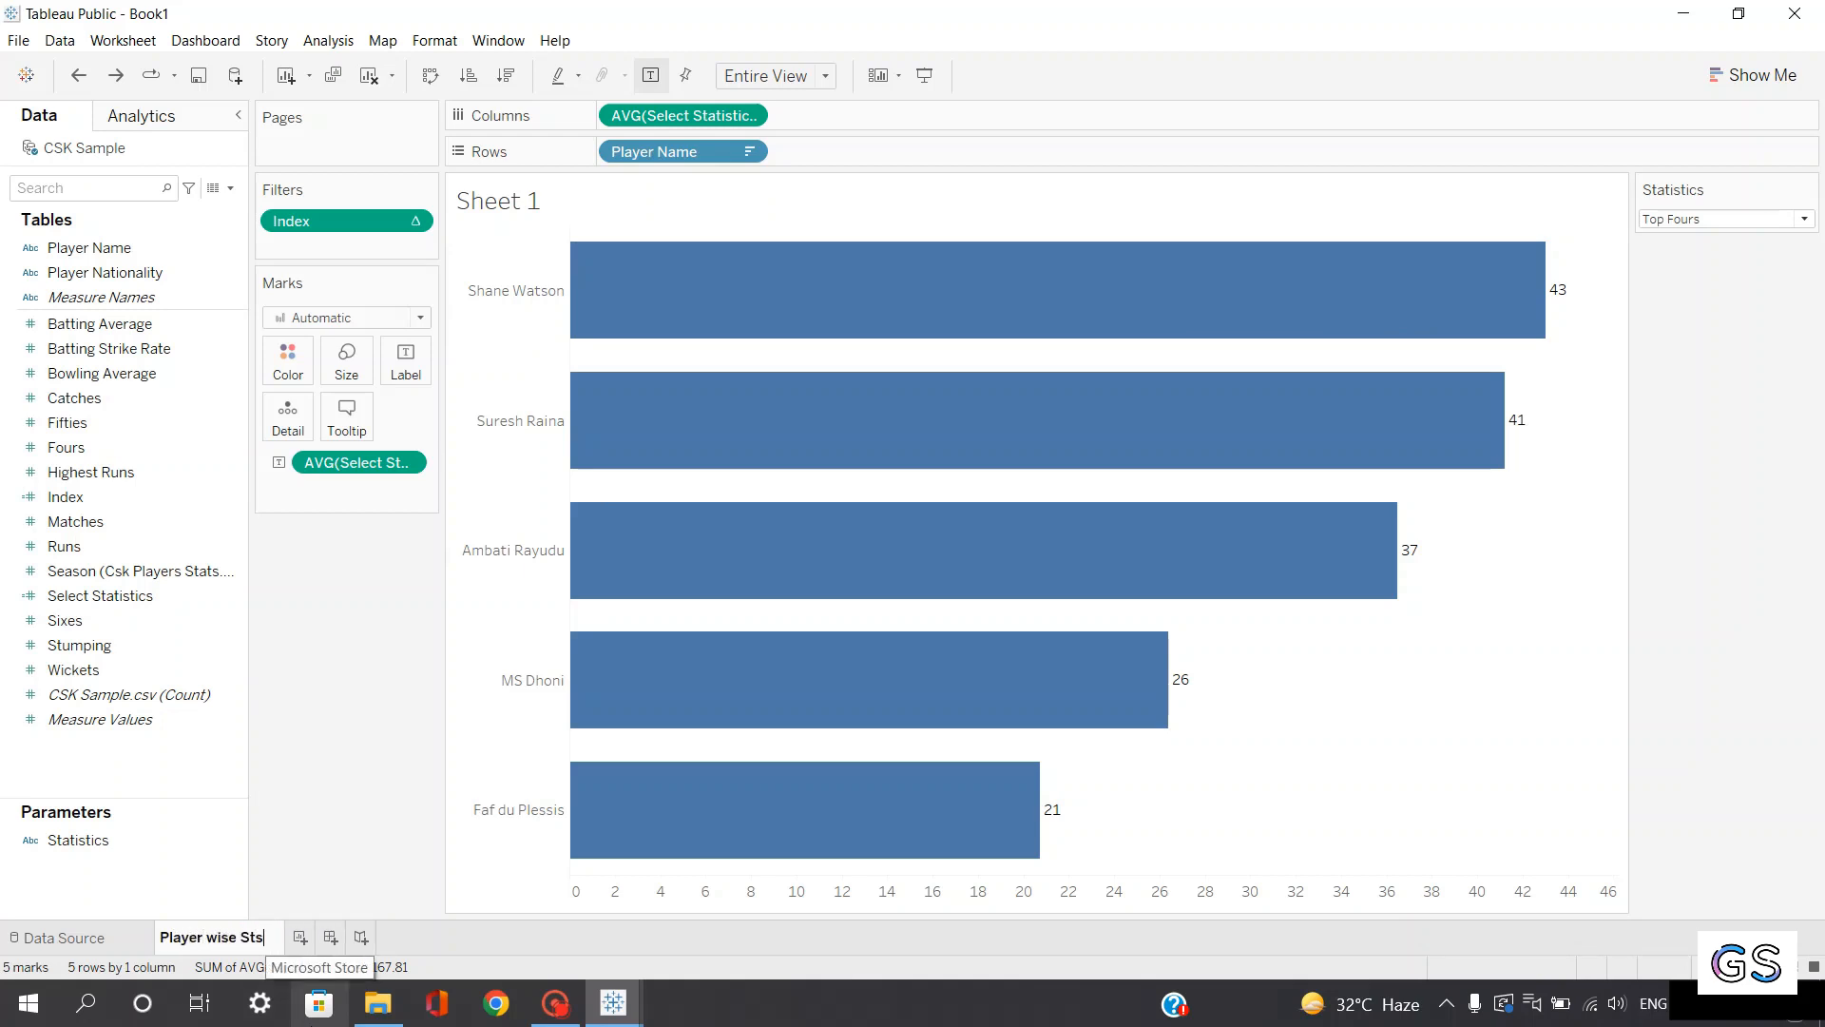
{"action": "type", "text": "tistics"}
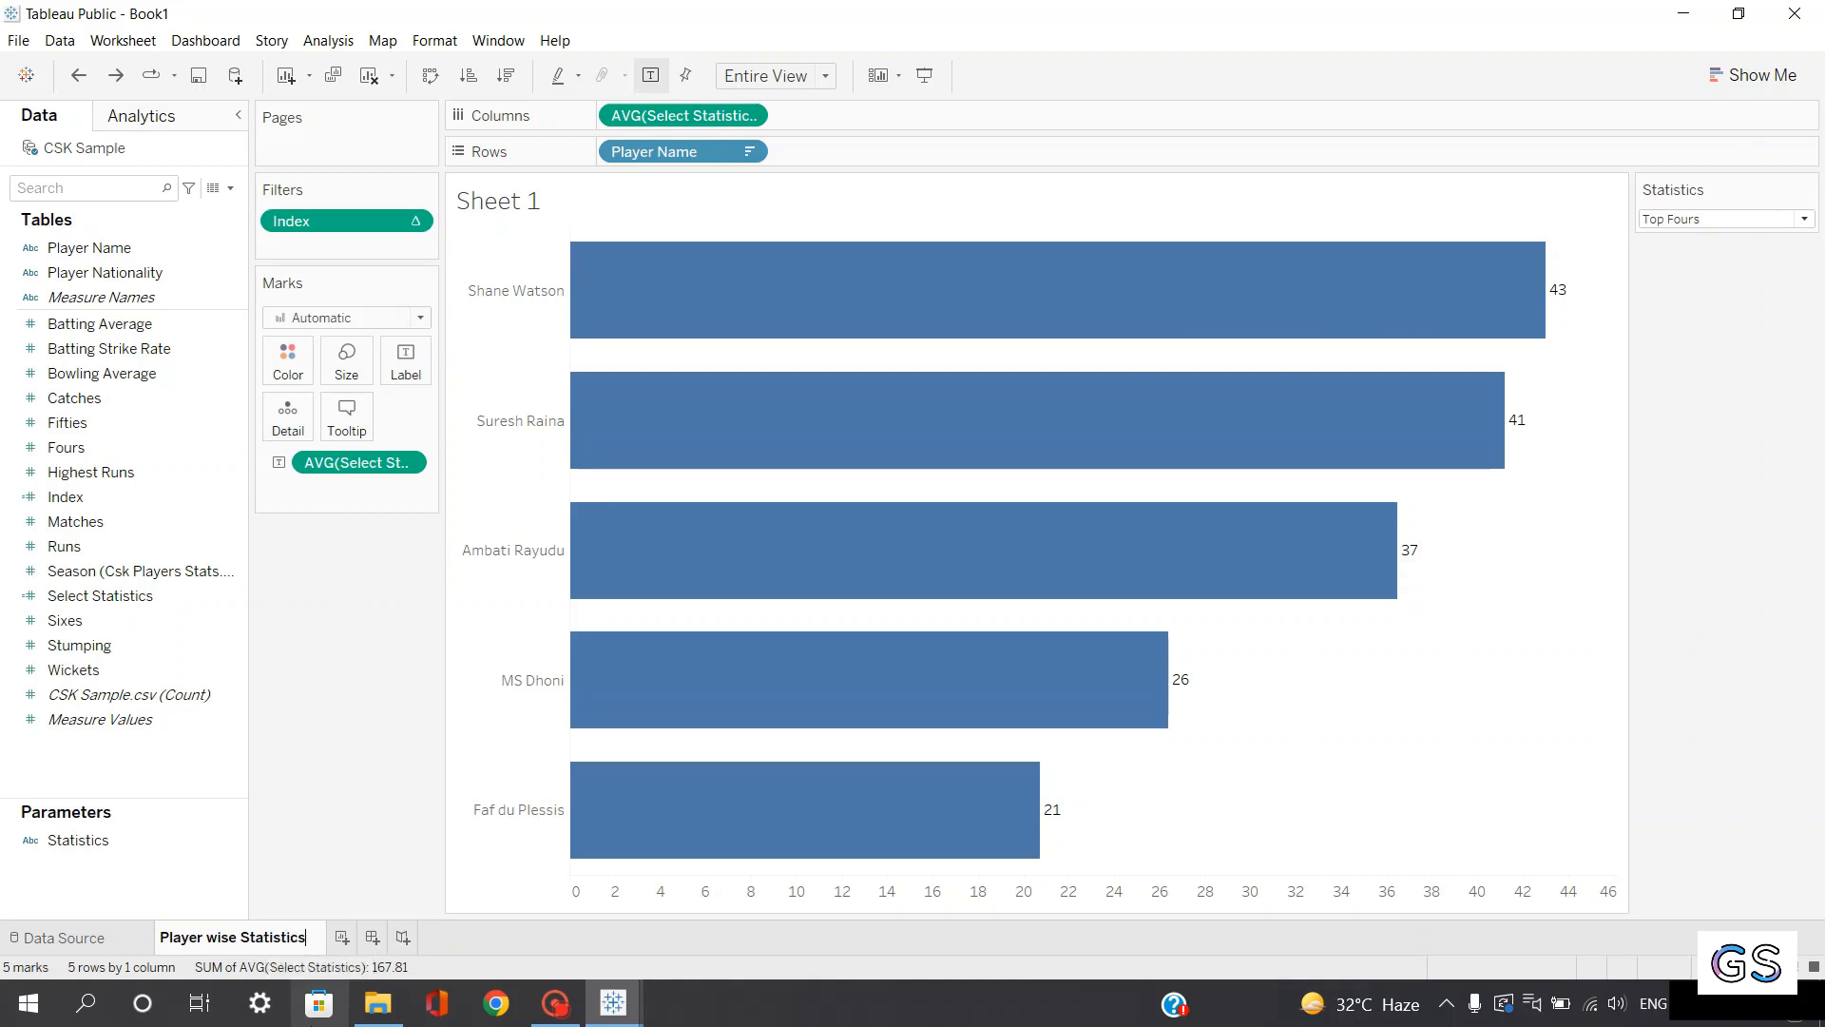
{"action": "key", "text": "Return"}
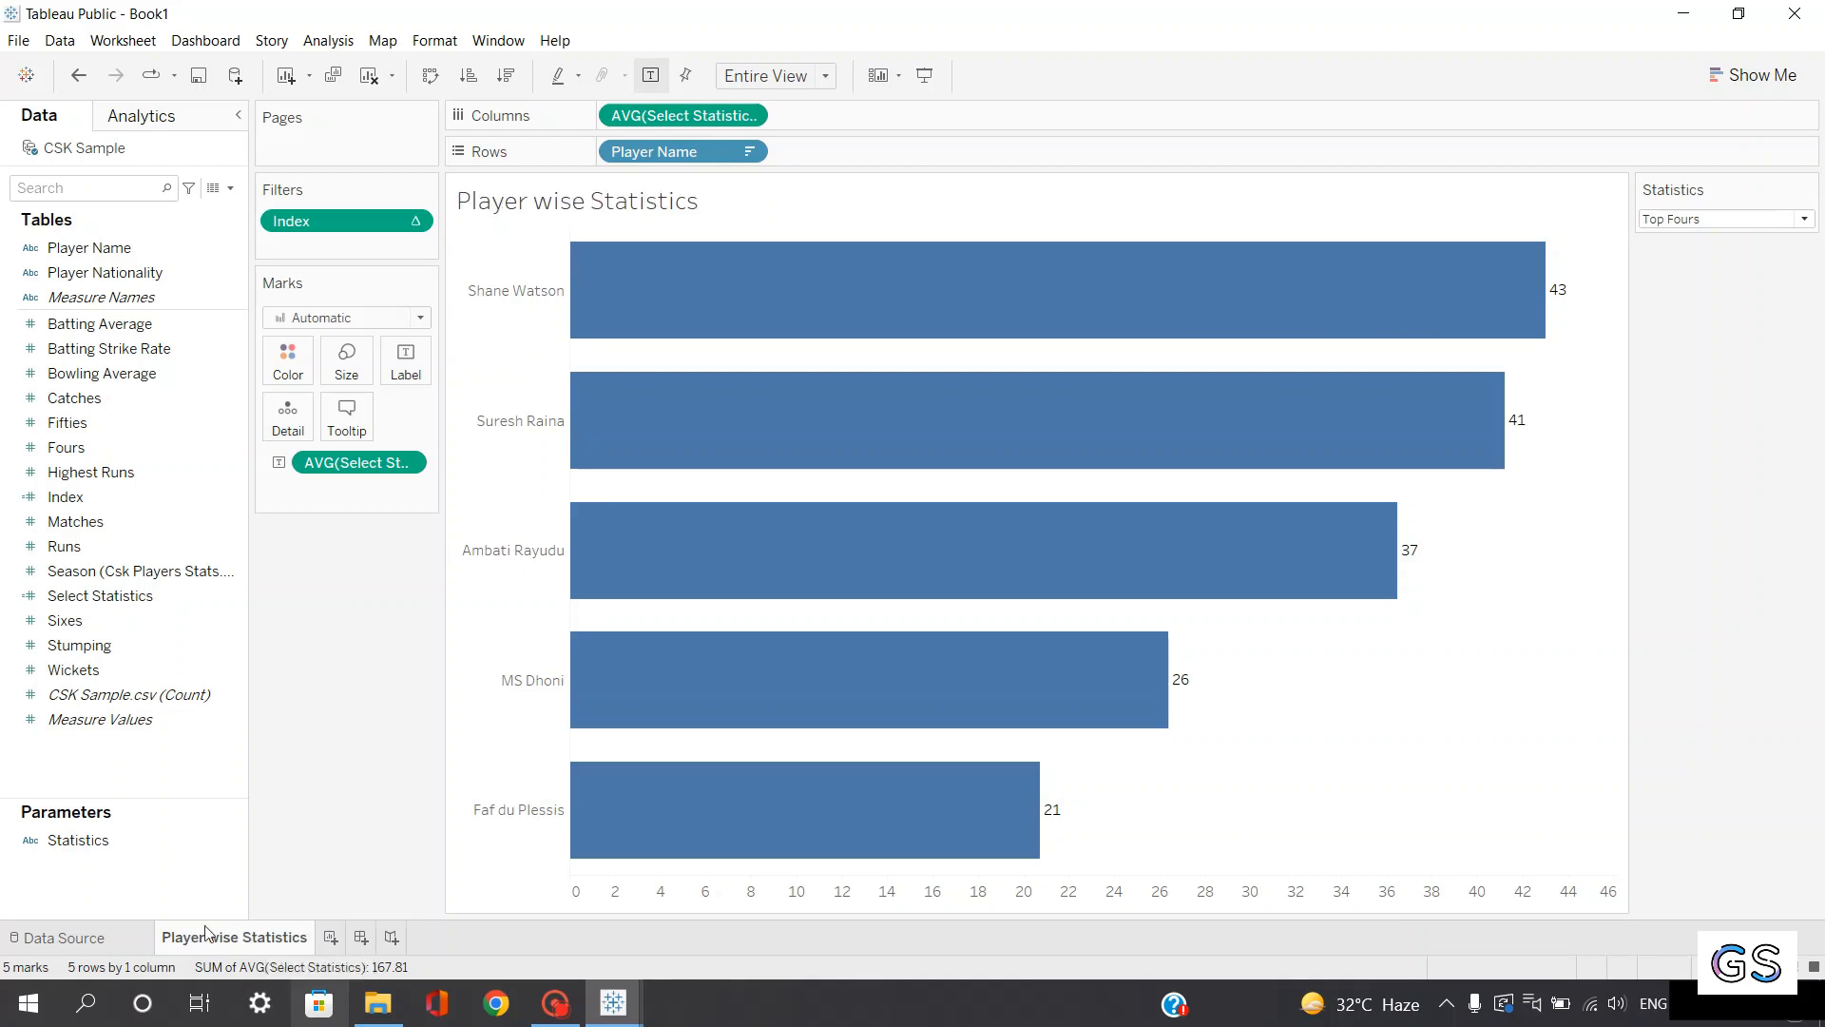
Center the title of the Player wise Statistics sheet
{"action": "double_click", "coordinate": [619, 206]}
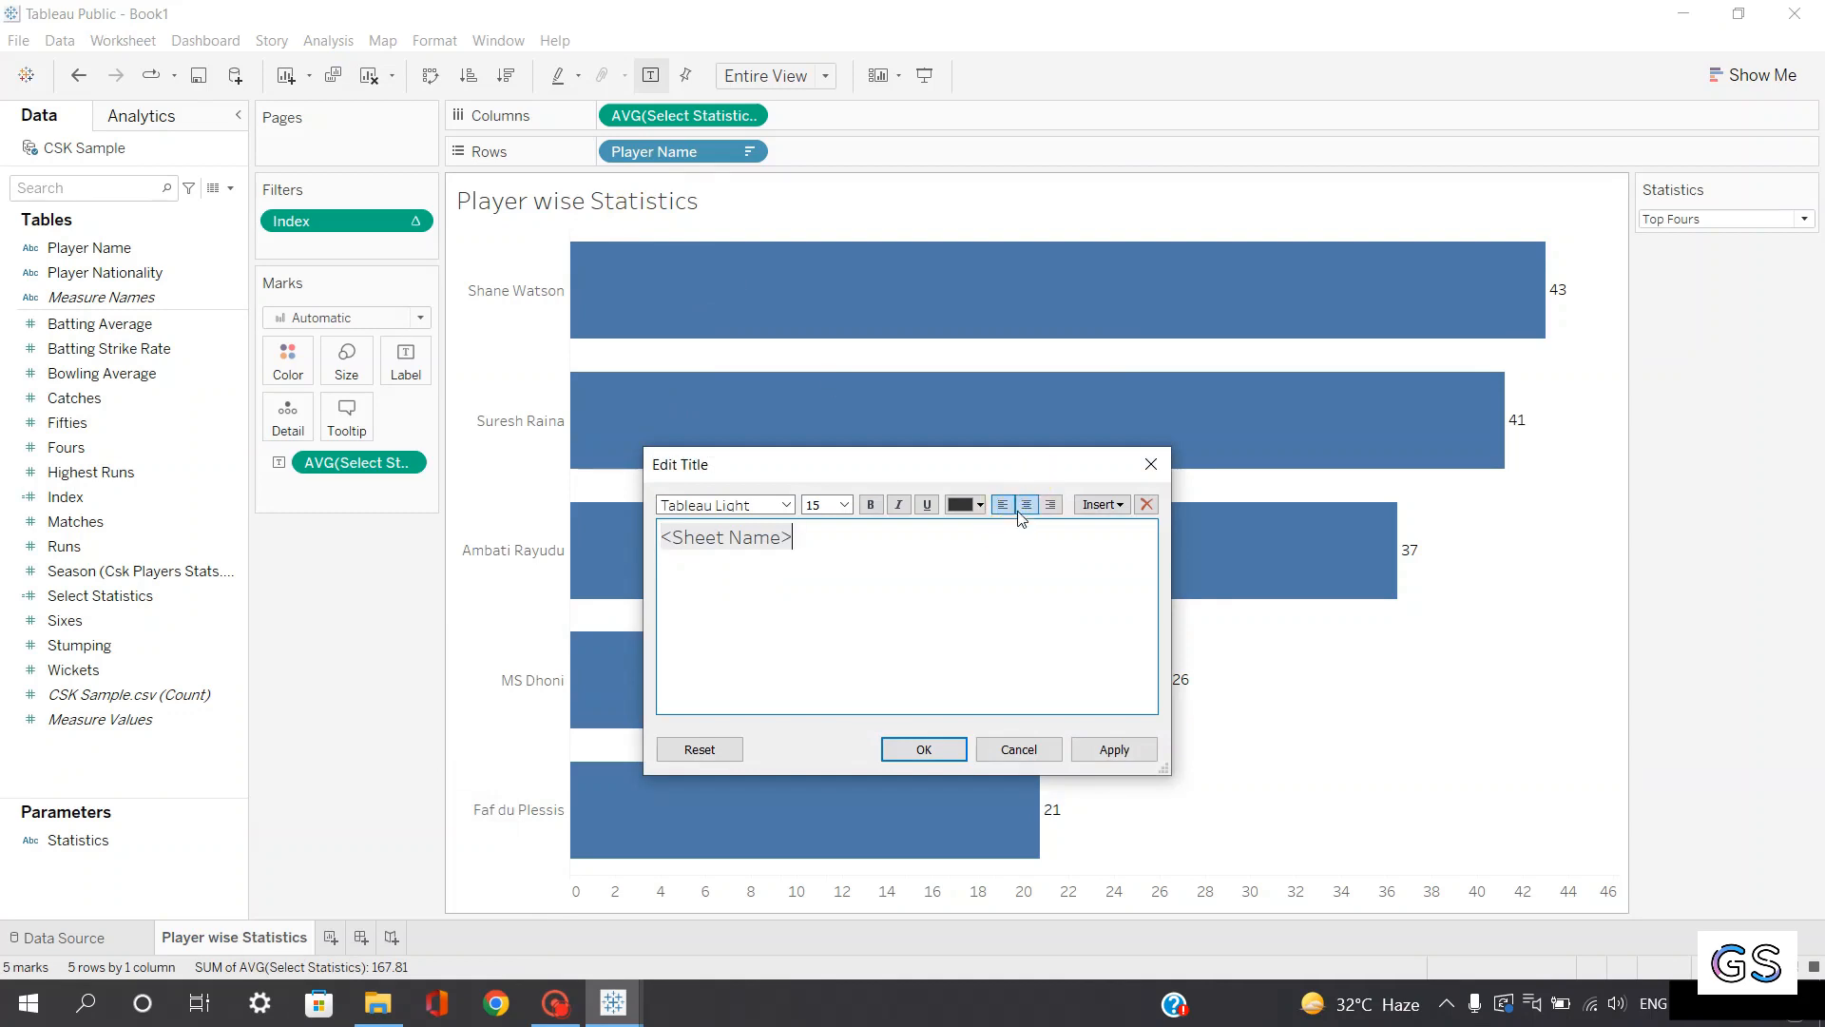
{"action": "left_click", "coordinate": [1026, 504]}
{"action": "left_click", "coordinate": [940, 754]}
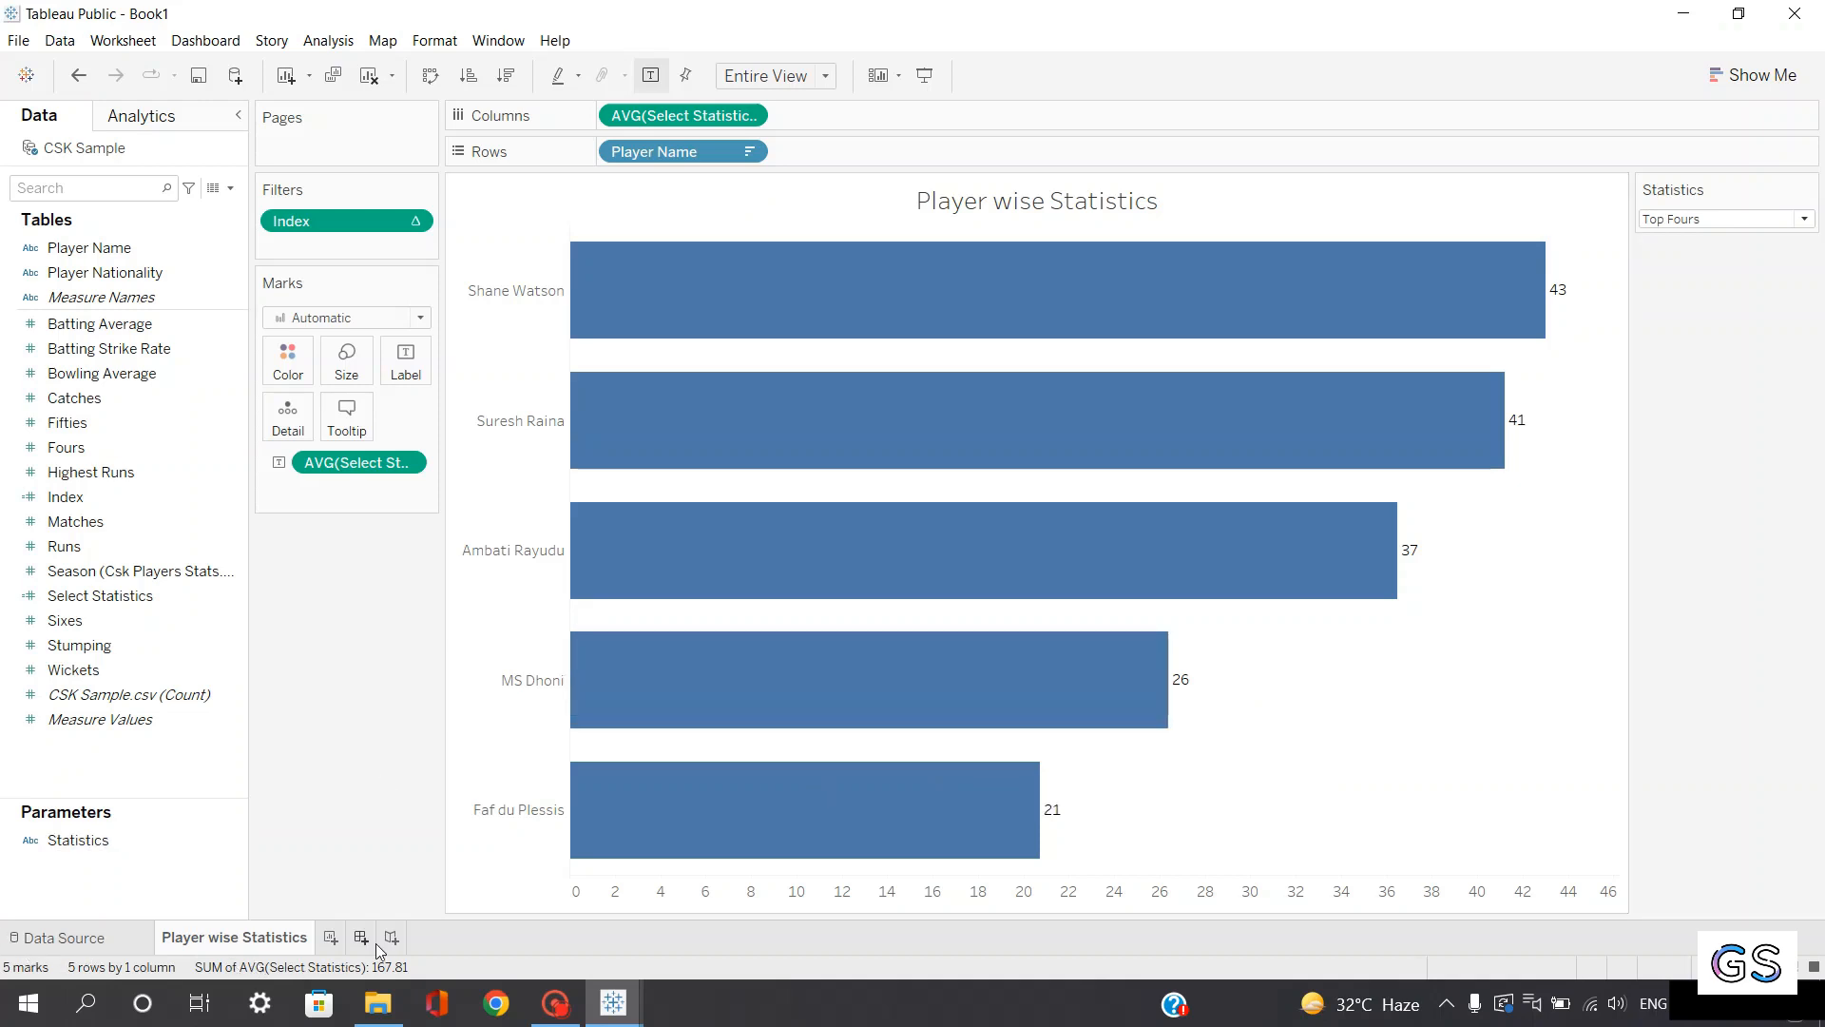
Add a new worksheet and change the data type of the Season (Csk Players Stats.Csv) field to Date
{"action": "left_click", "coordinate": [332, 937]}
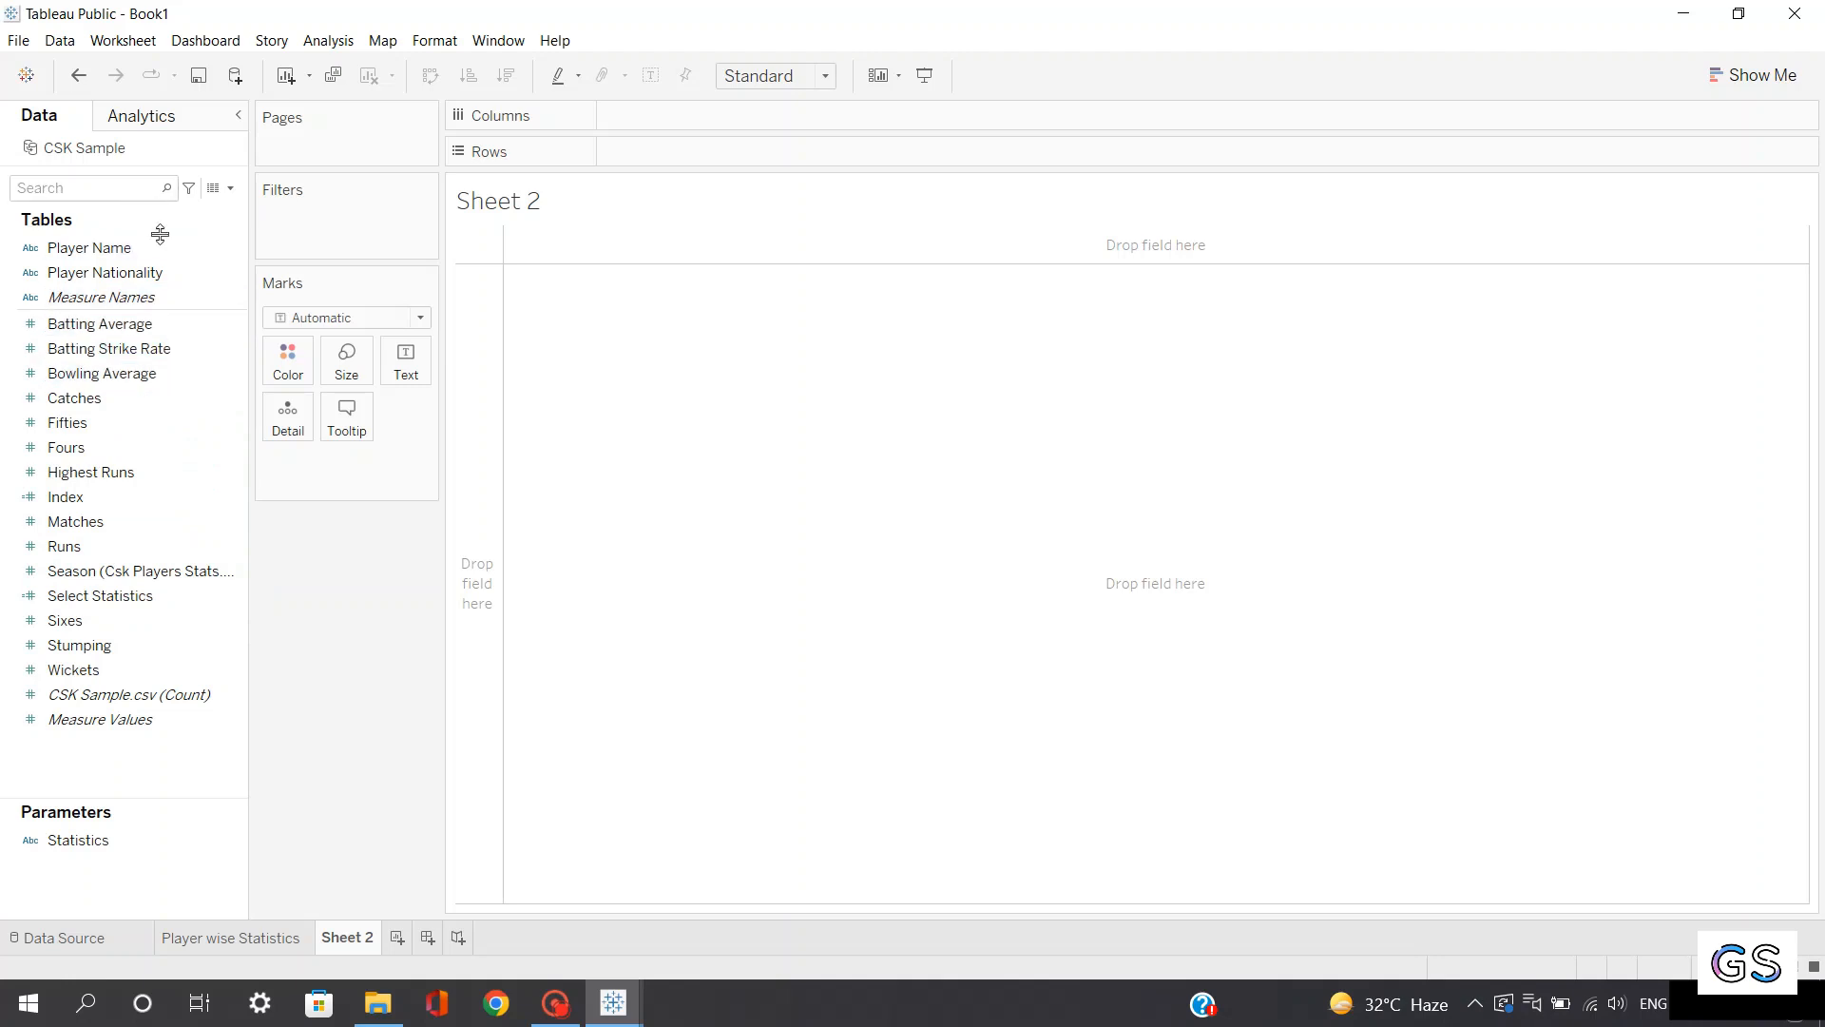
{"action": "left_click", "coordinate": [32, 574]}
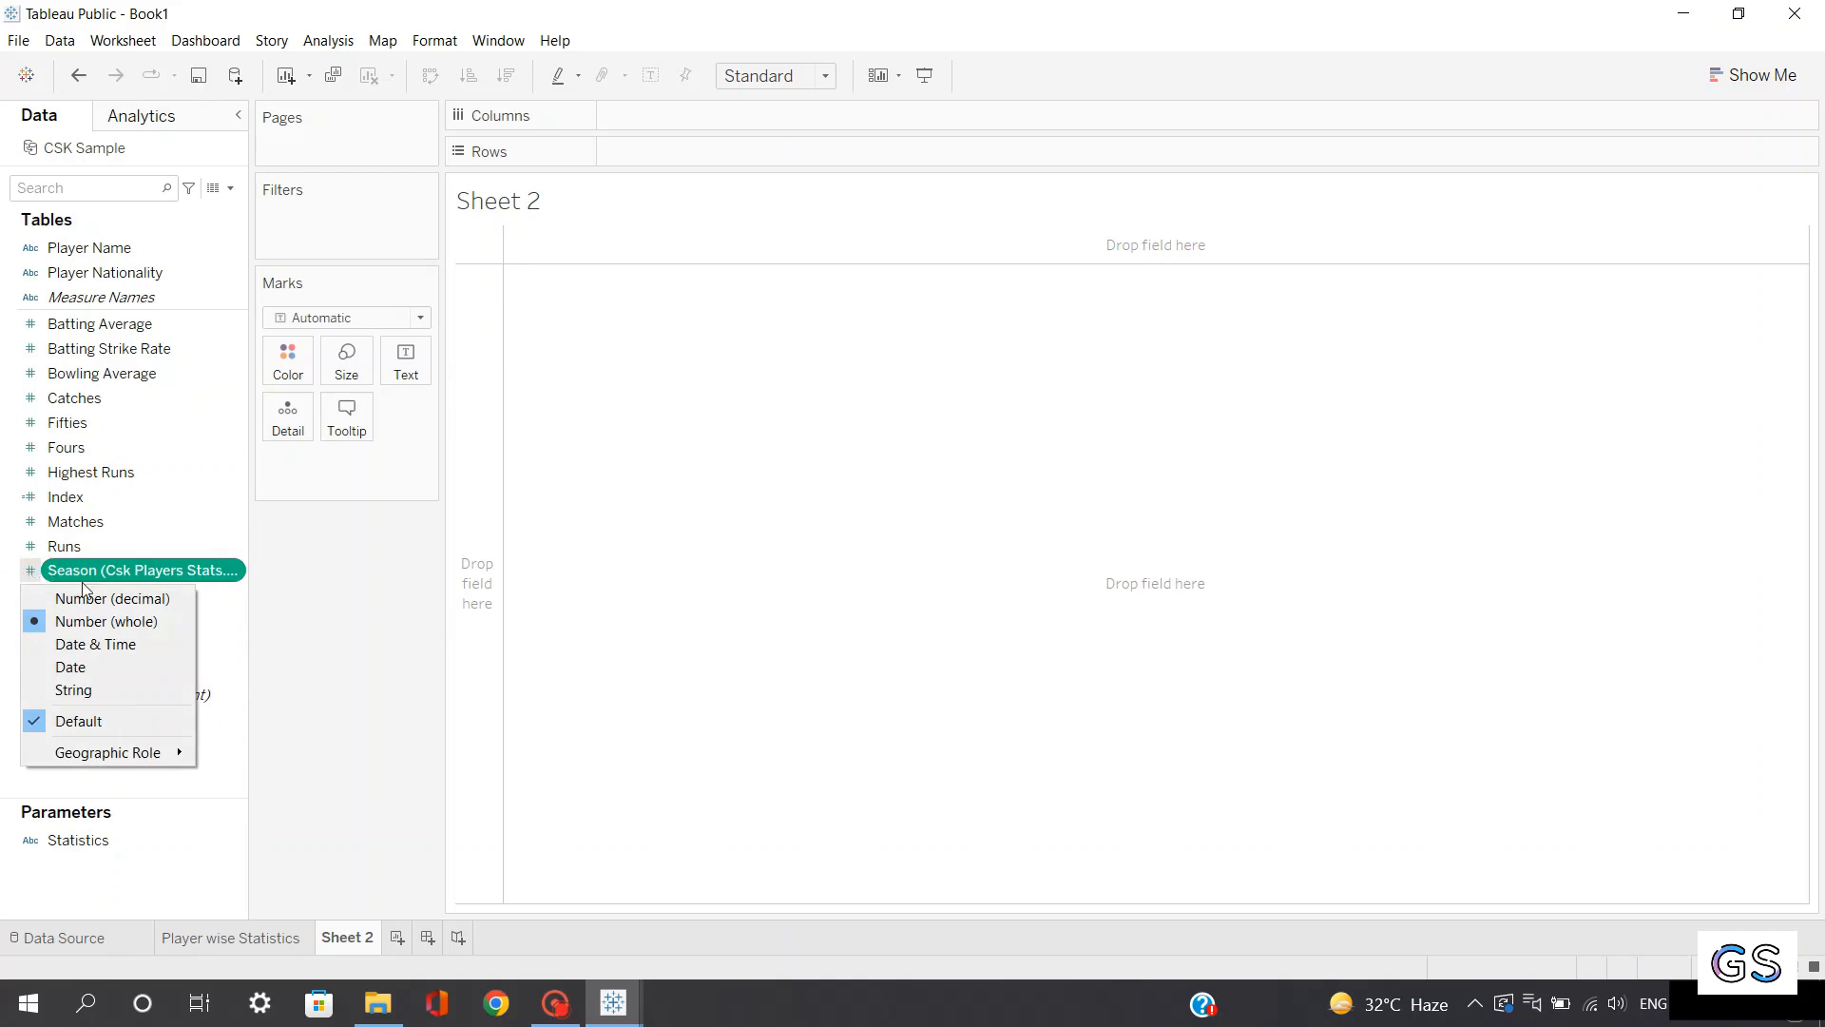
{"action": "left_click", "coordinate": [100, 666]}
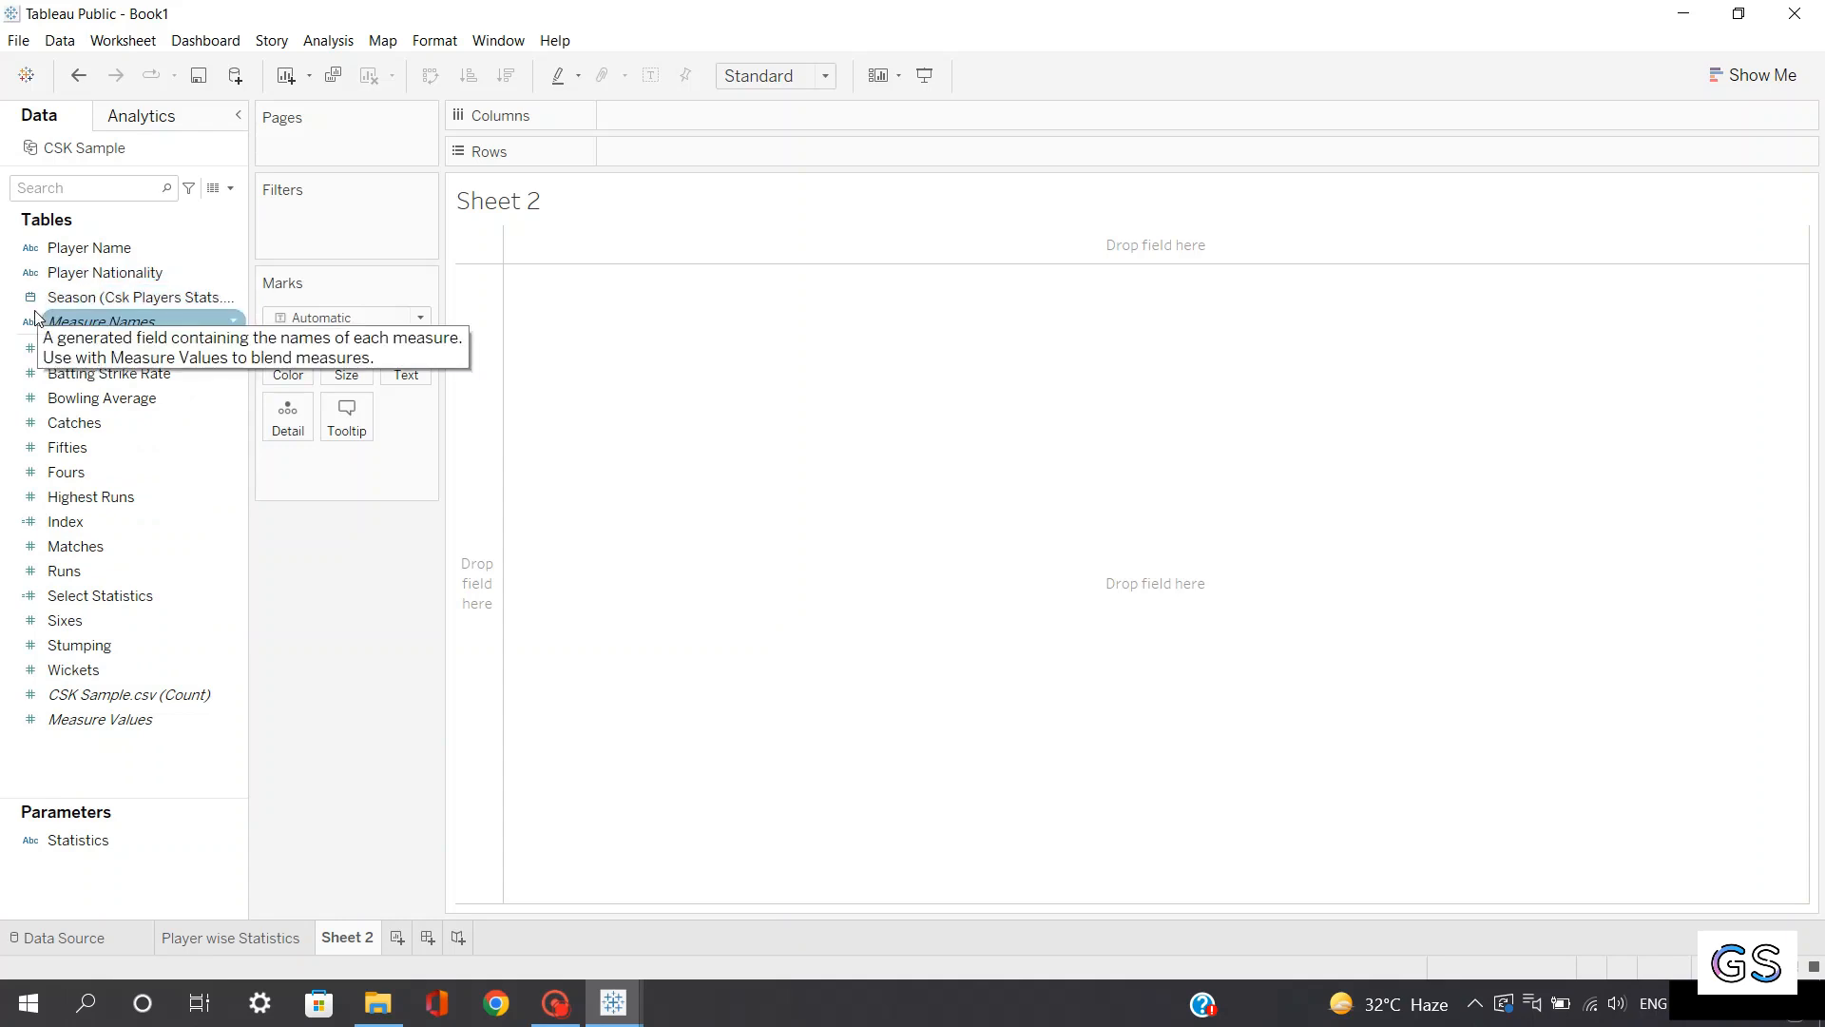
Shorten the name of the Season (Csk Players Stats.Csv) field to "Season"
{"action": "right_click", "coordinate": [92, 303]}
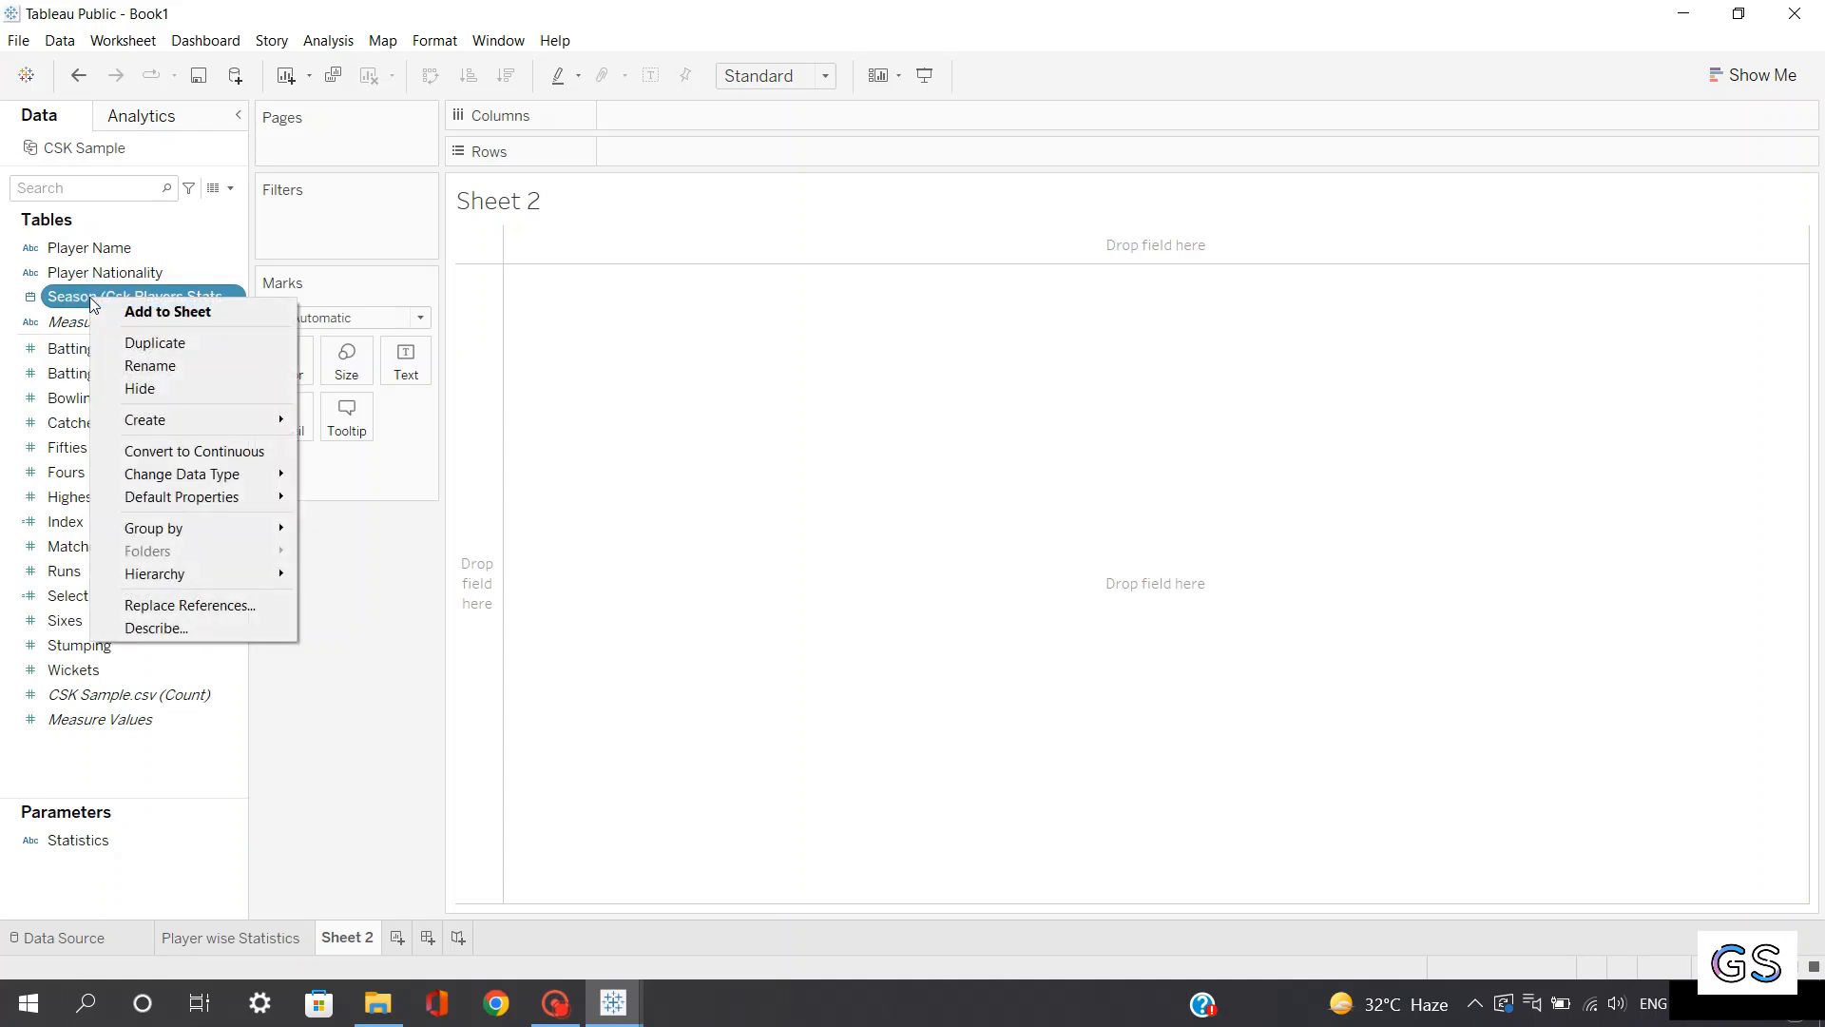
{"action": "left_click", "coordinate": [139, 367]}
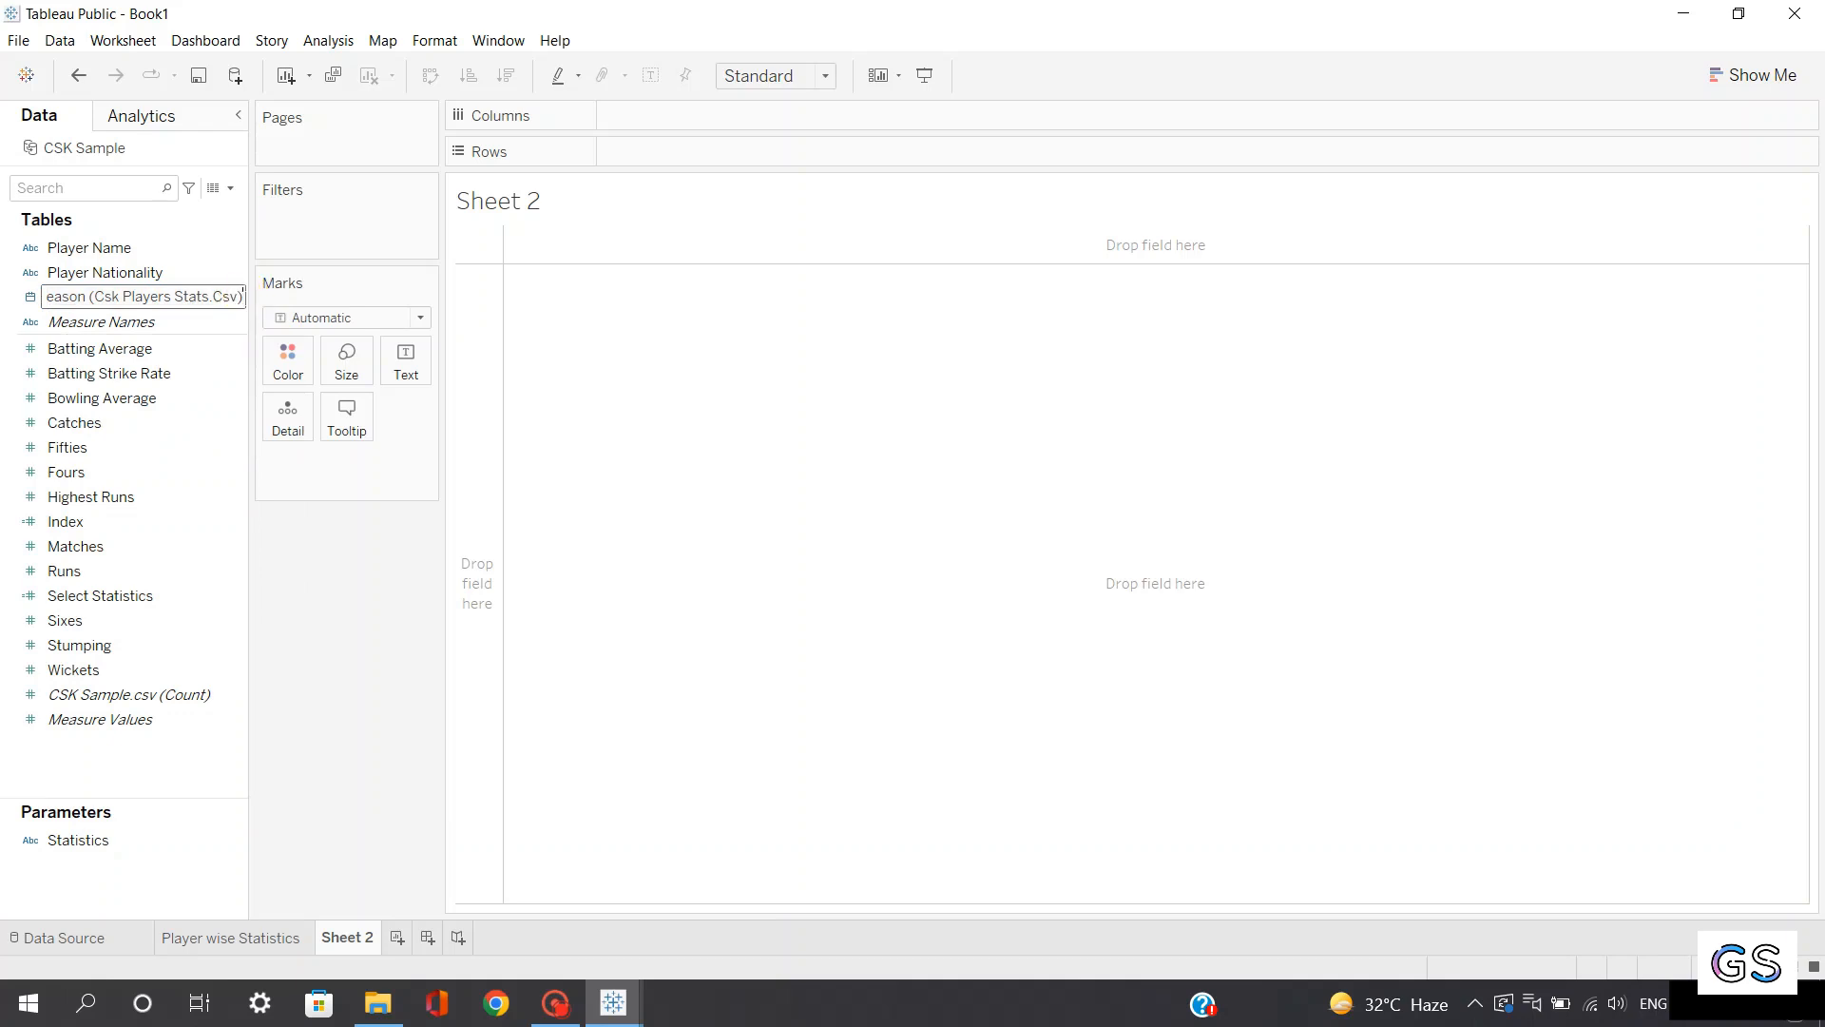
{"action": "key", "text": "BackSpace"}
{"action": "key", "text": "BackSpace"}
{"action": "key", "text": "BackSpace"}
{"action": "key", "text": "BackSpace"}
{"action": "key", "text": "BackSpace"}
{"action": "key", "text": "BackSpace"}
{"action": "key", "text": "BackSpace"}
{"action": "key", "text": "BackSpace"}
{"action": "key", "text": "BackSpace"}
{"action": "key", "text": "BackSpace"}
{"action": "key", "text": "BackSpace"}
{"action": "key", "text": "BackSpace"}
{"action": "key", "text": "BackSpace"}
{"action": "key", "text": "BackSpace"}
{"action": "key", "text": "BackSpace"}
{"action": "key", "text": "BackSpace"}
{"action": "key", "text": "BackSpace"}
{"action": "key", "text": "BackSpace"}
{"action": "key", "text": "Return"}
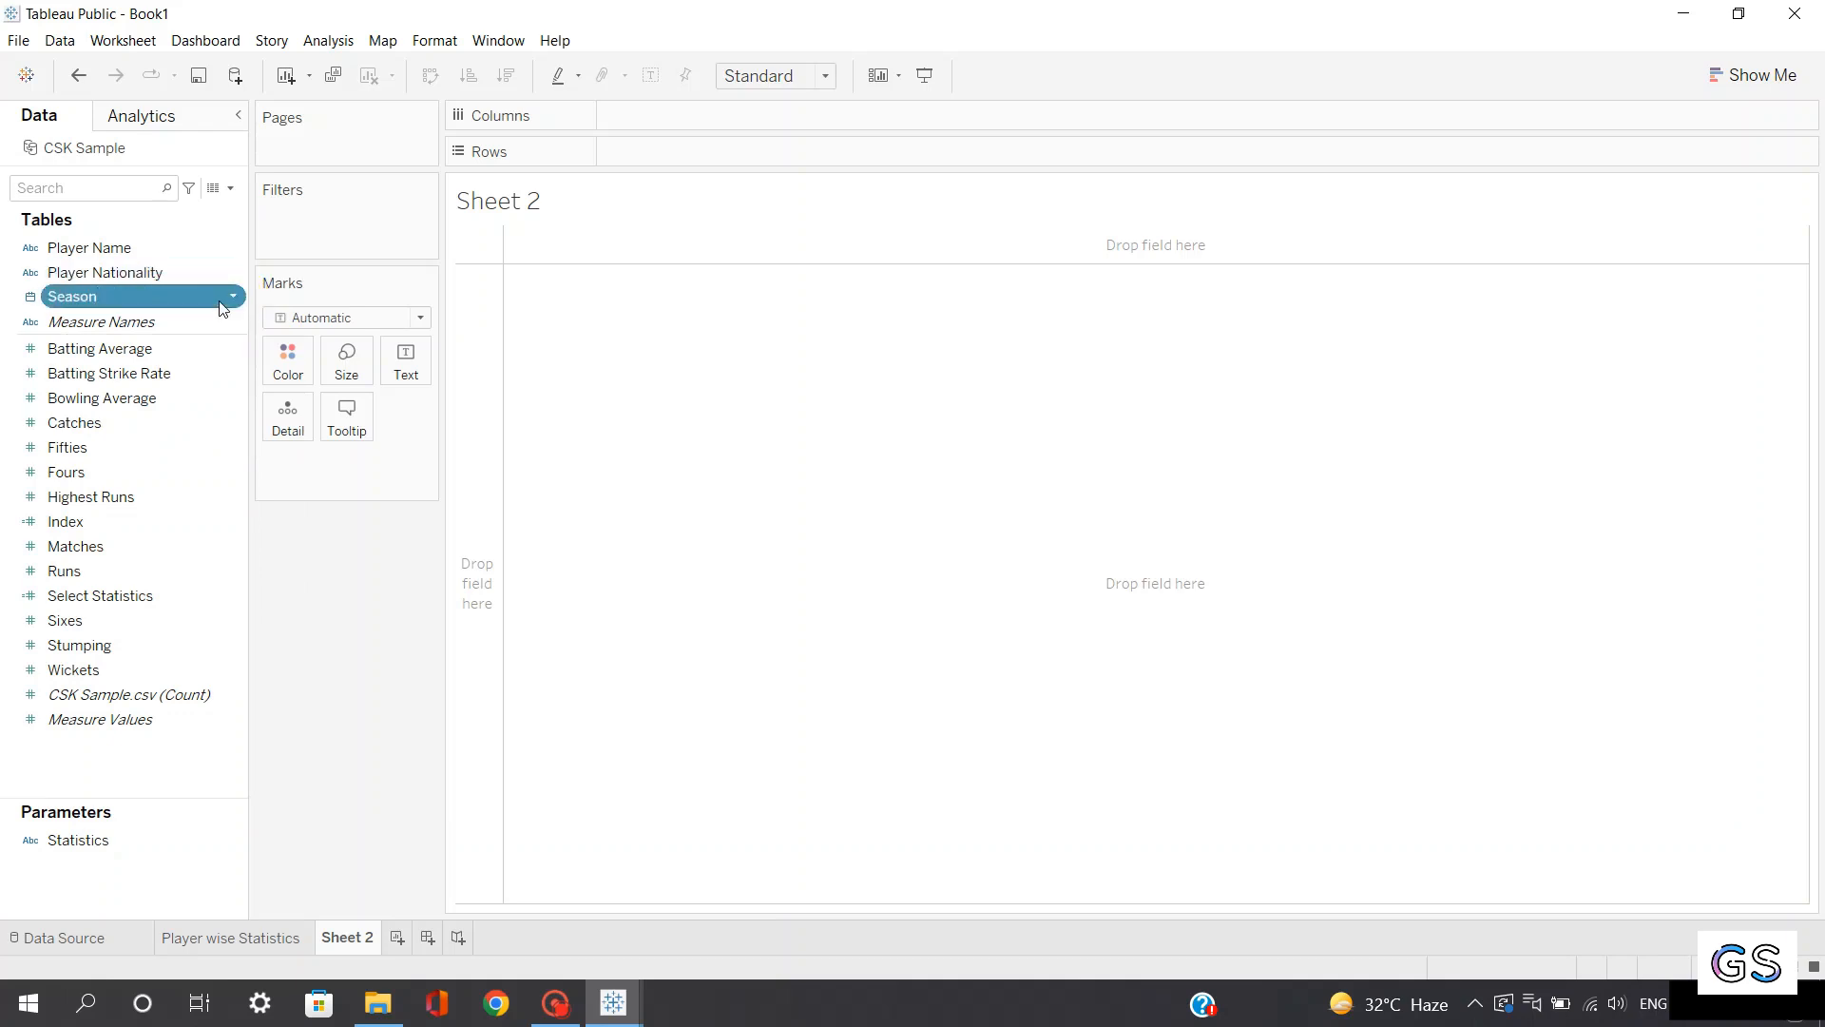
Plot Batting Average in rows against the Season year in columns, aggregating Batting Average as Average
{"action": "left_click_drag", "start_coordinate": [185, 296], "coordinate": [749, 112]}
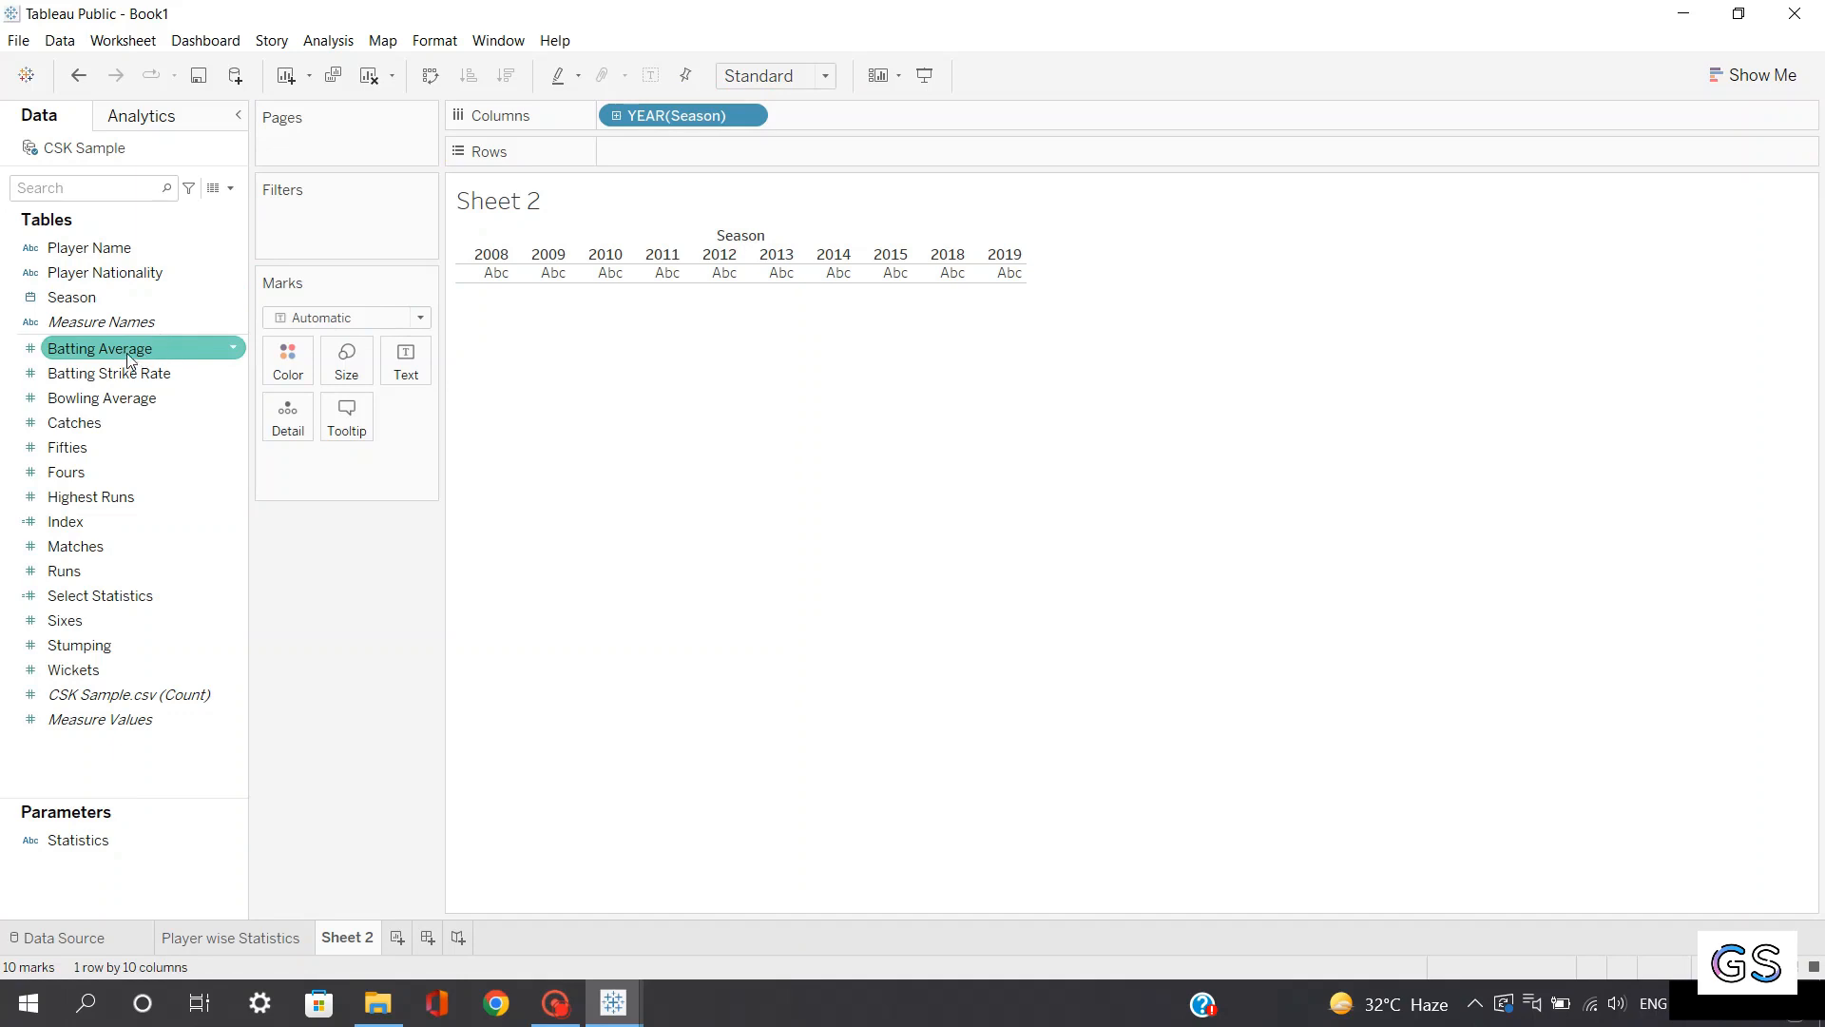
{"action": "left_click_drag", "start_coordinate": [127, 352], "coordinate": [694, 154]}
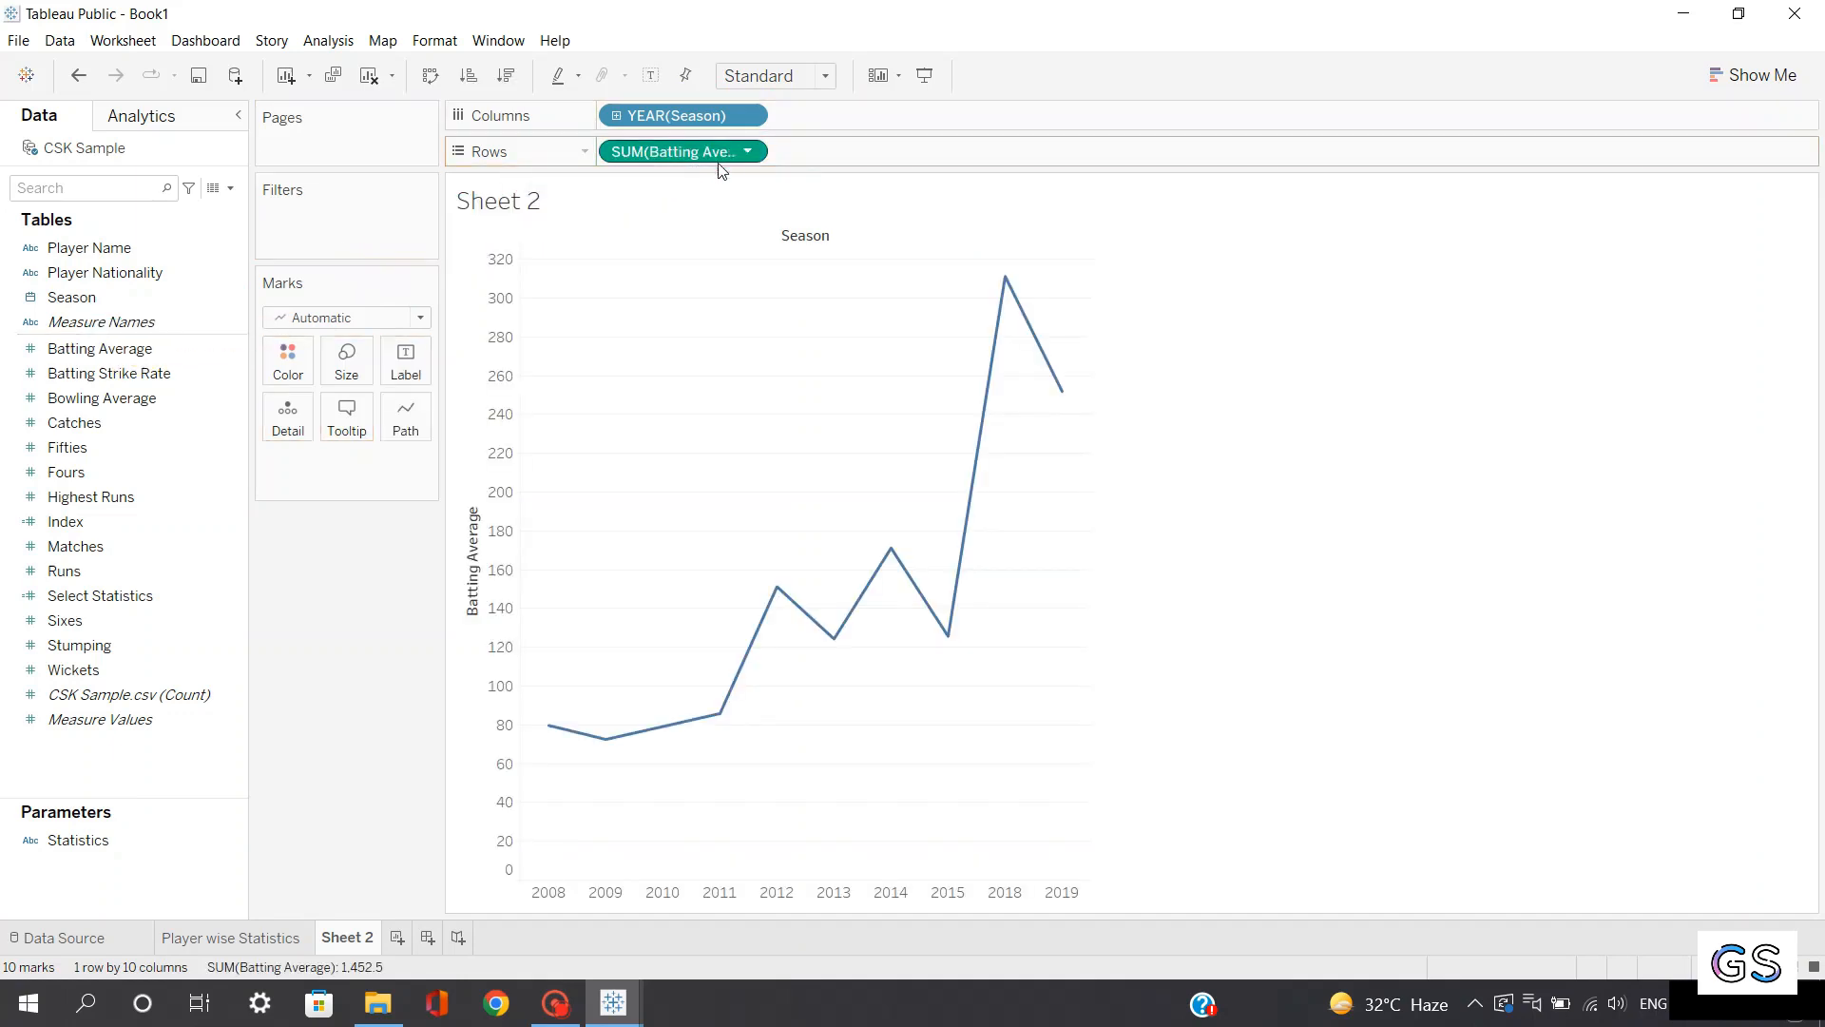
{"action": "left_click", "coordinate": [747, 152]}
{"action": "mouse_move", "coordinate": [747, 385]}
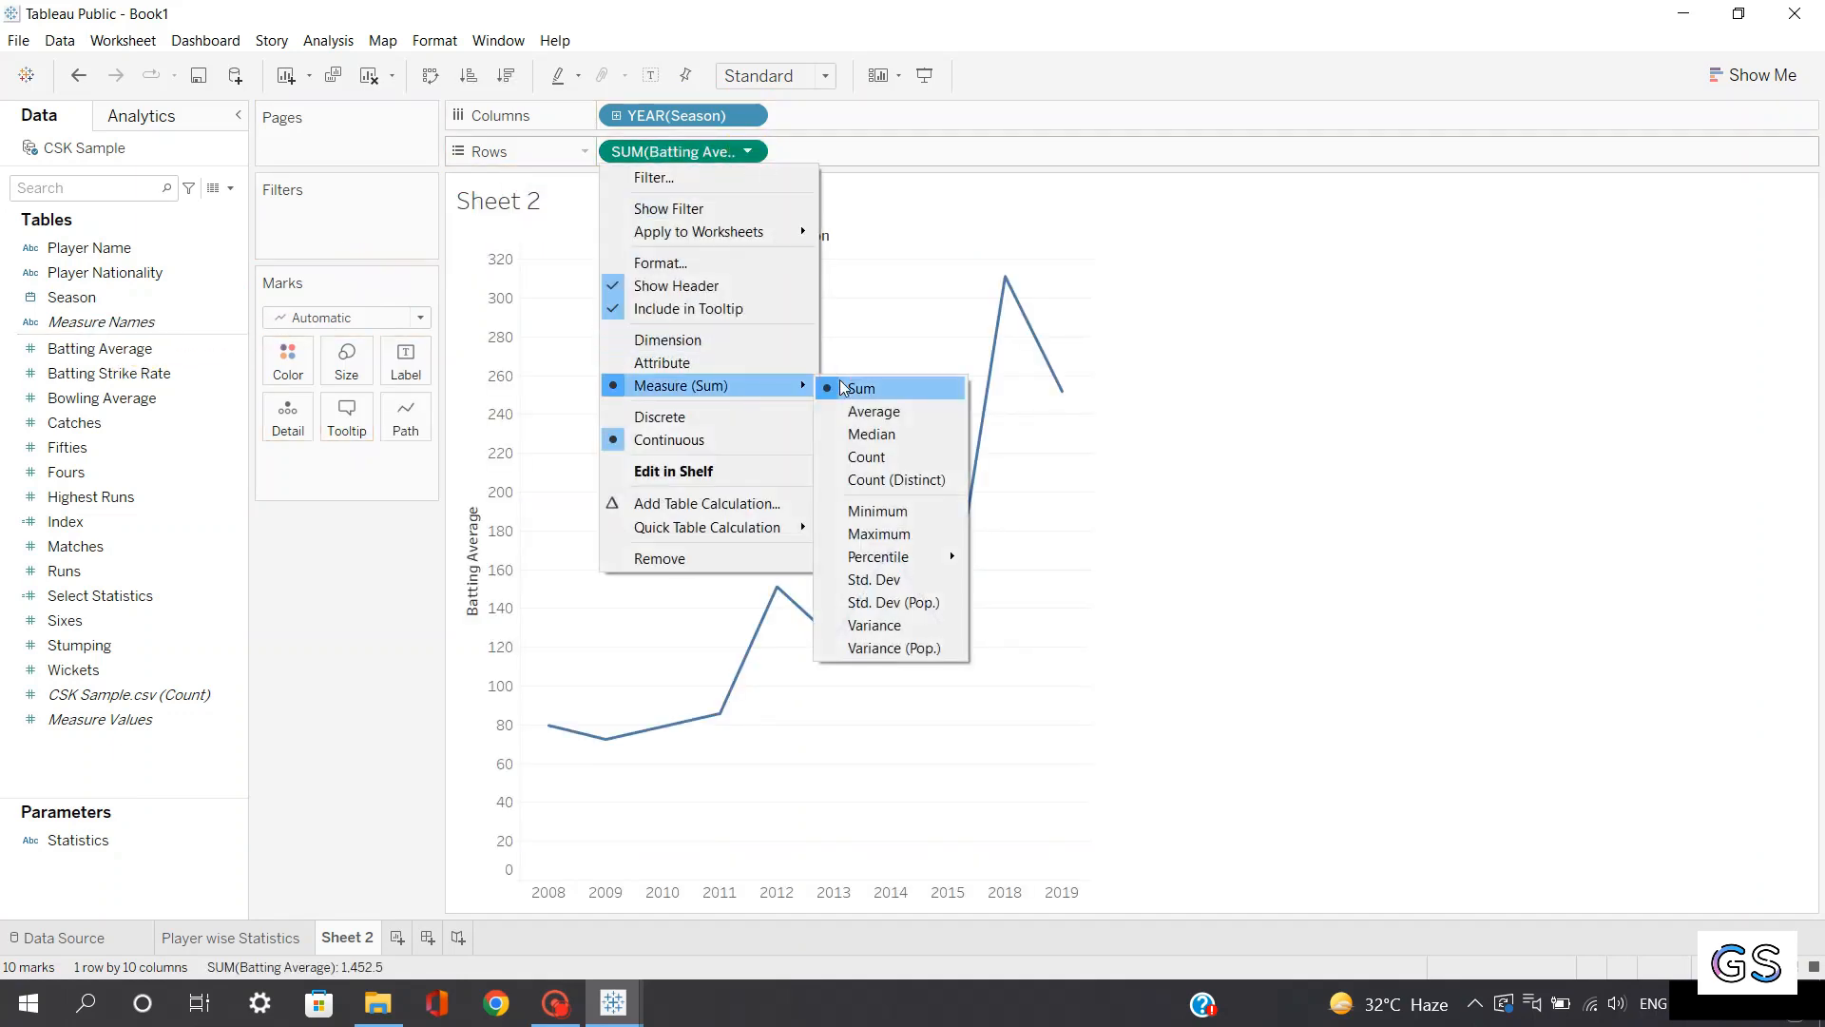
{"action": "left_click", "coordinate": [867, 411]}
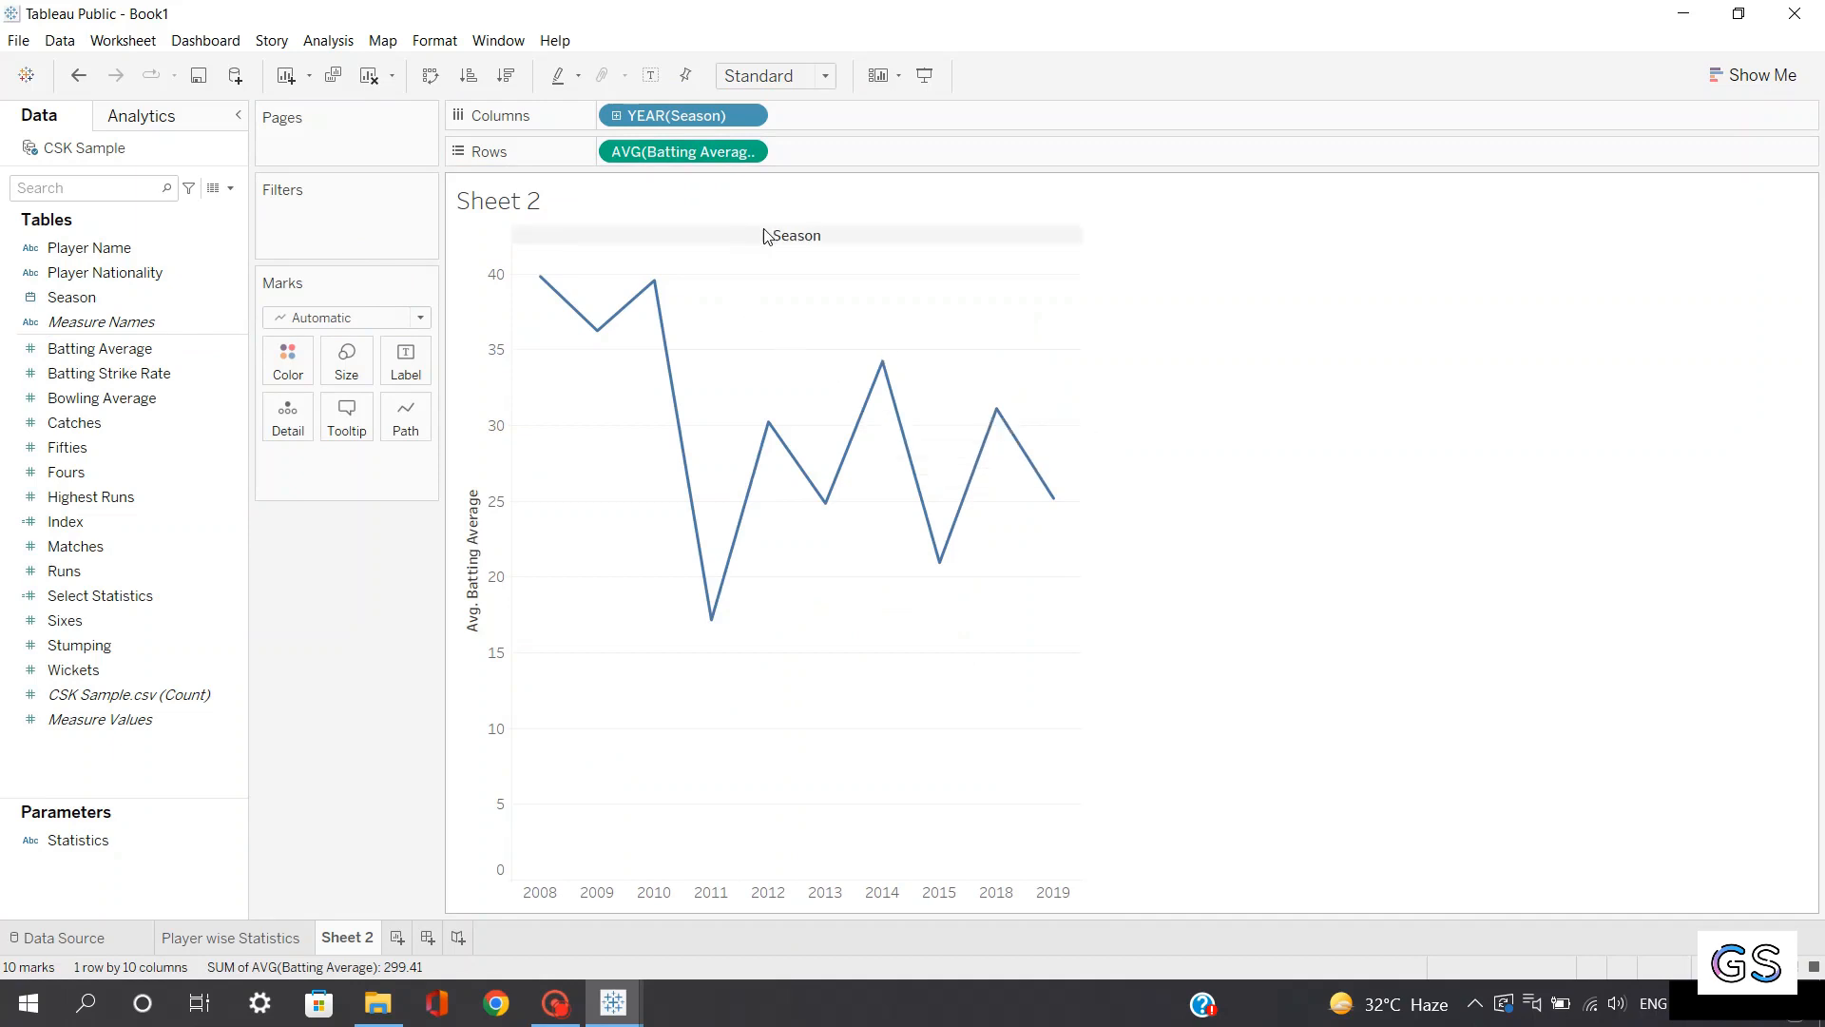
Hide the Season field label above the line chart and fit the chart to Entire View
{"action": "right_click", "coordinate": [782, 234]}
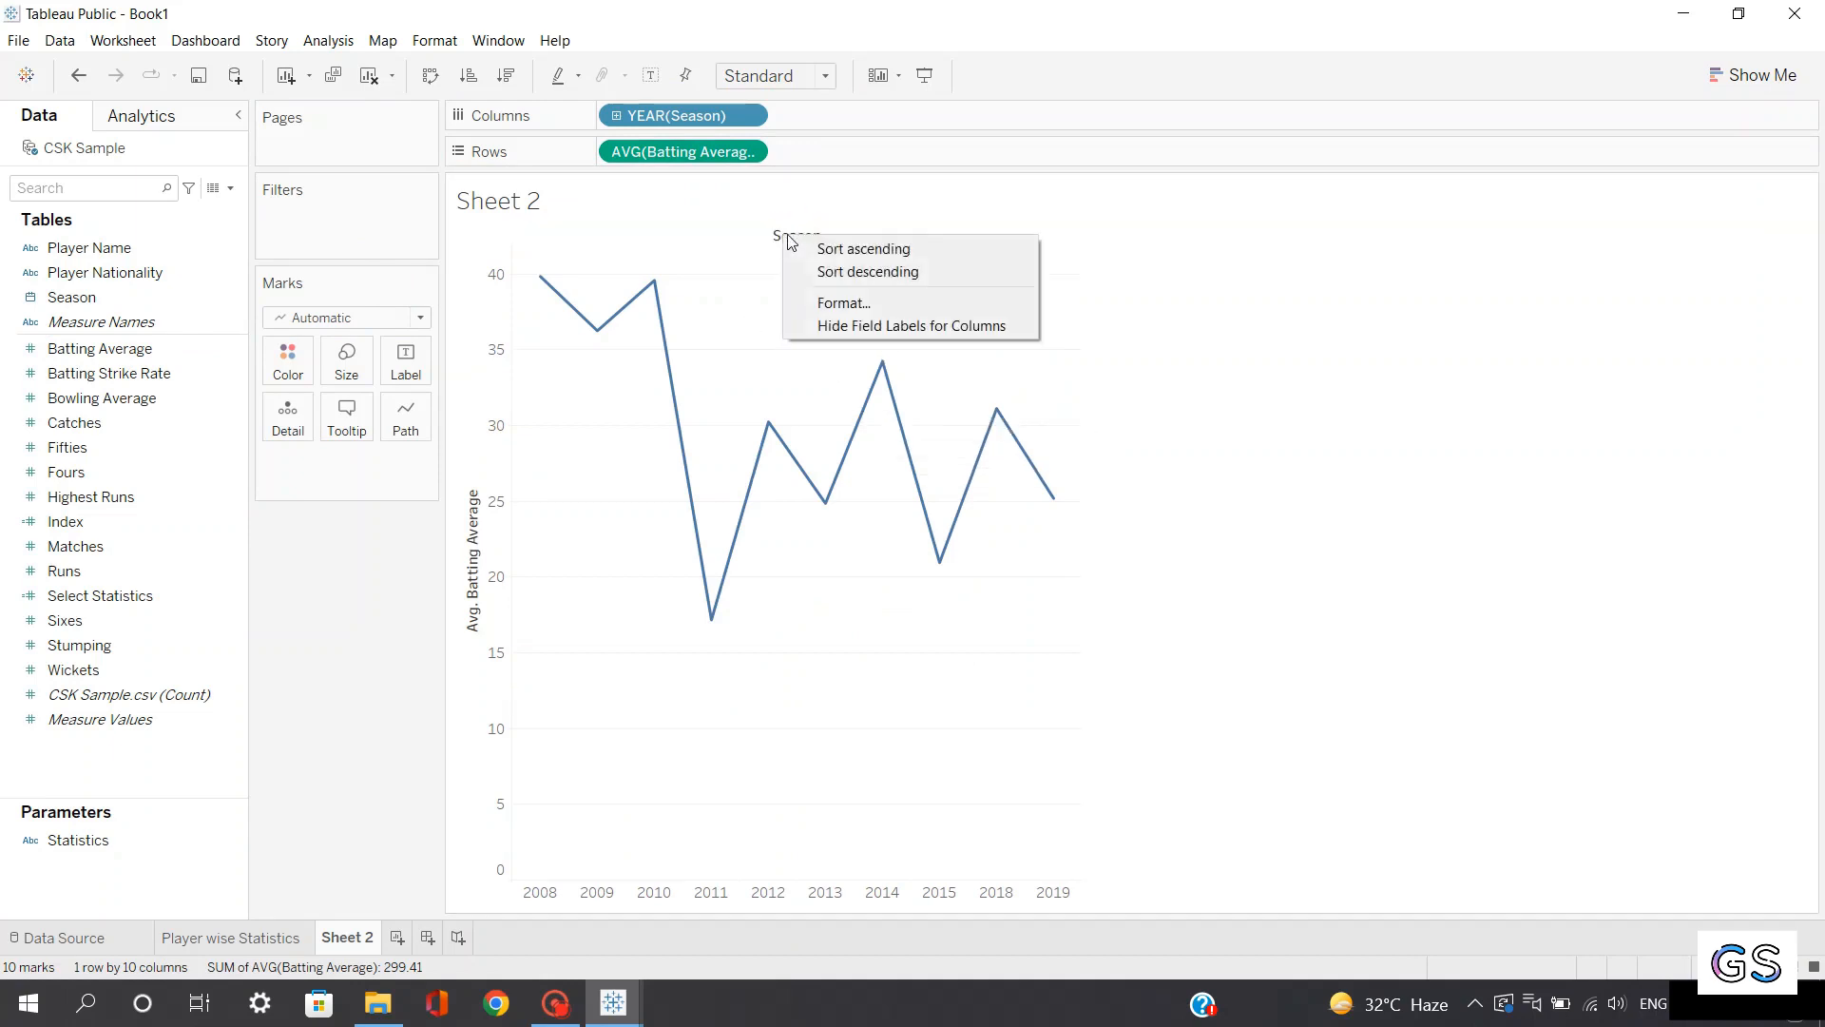
{"action": "left_click", "coordinate": [863, 328]}
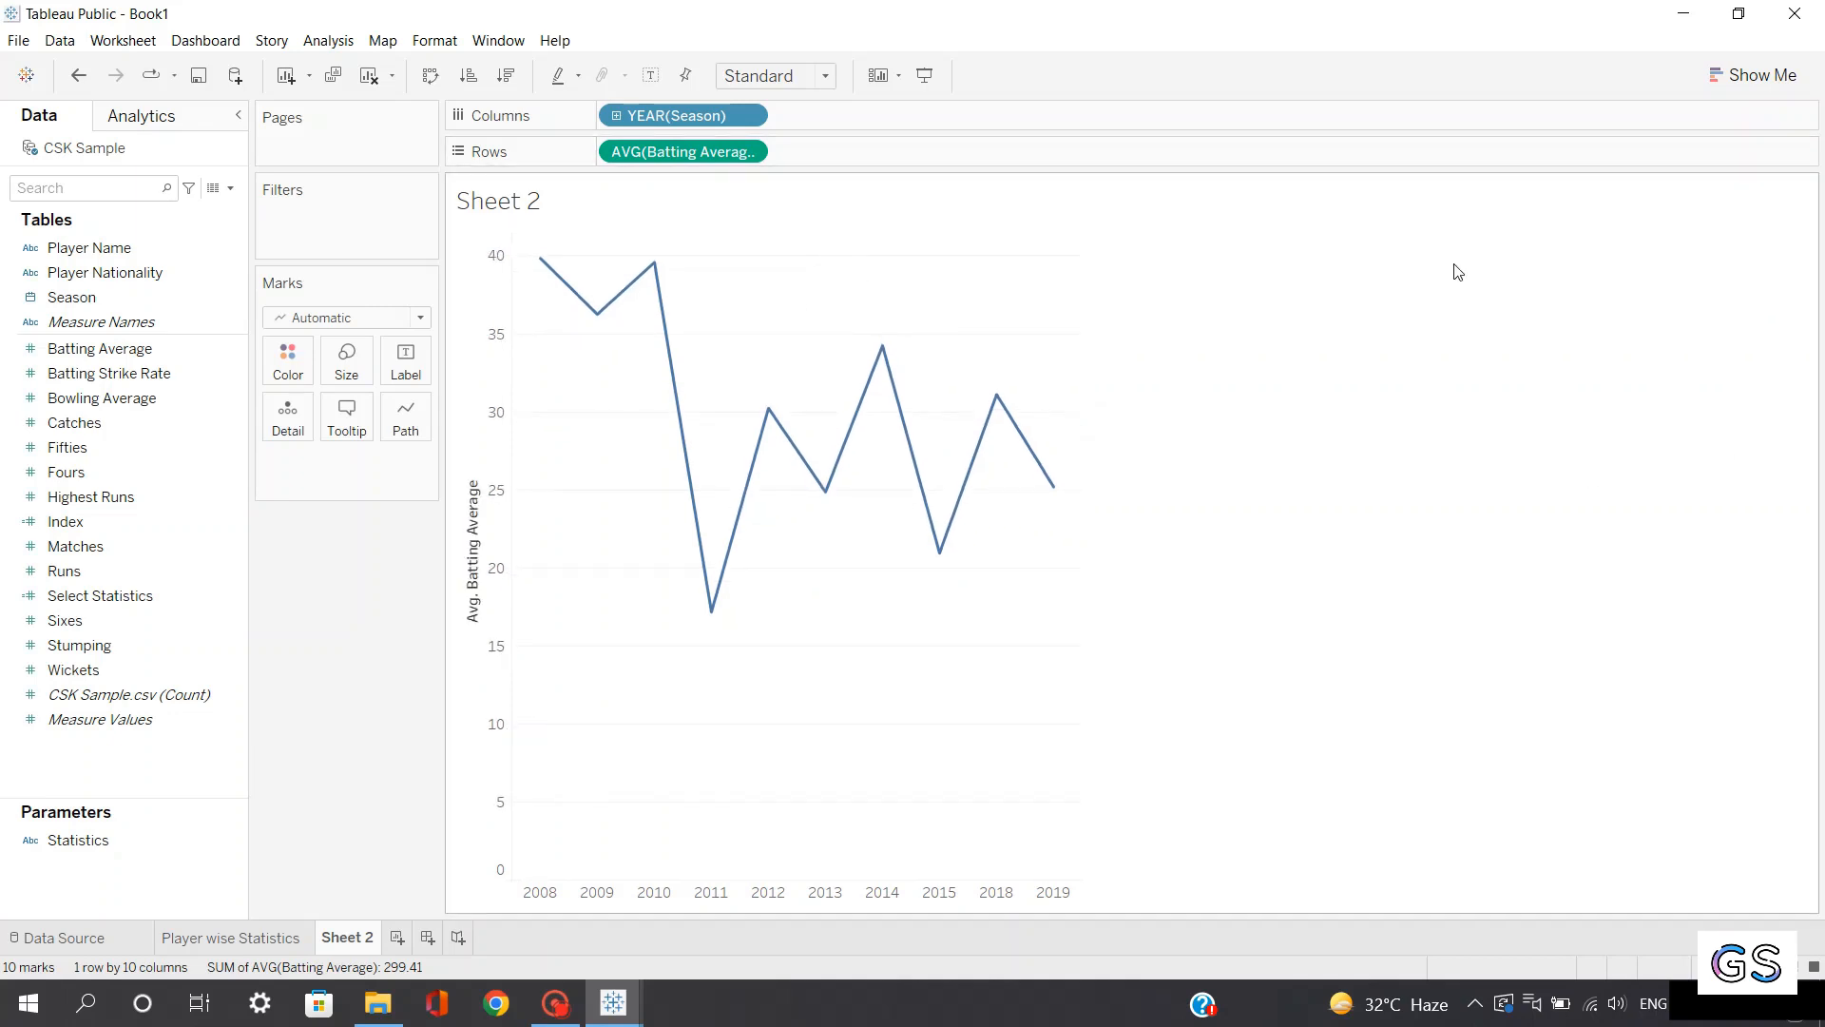
{"action": "left_click", "coordinate": [803, 76]}
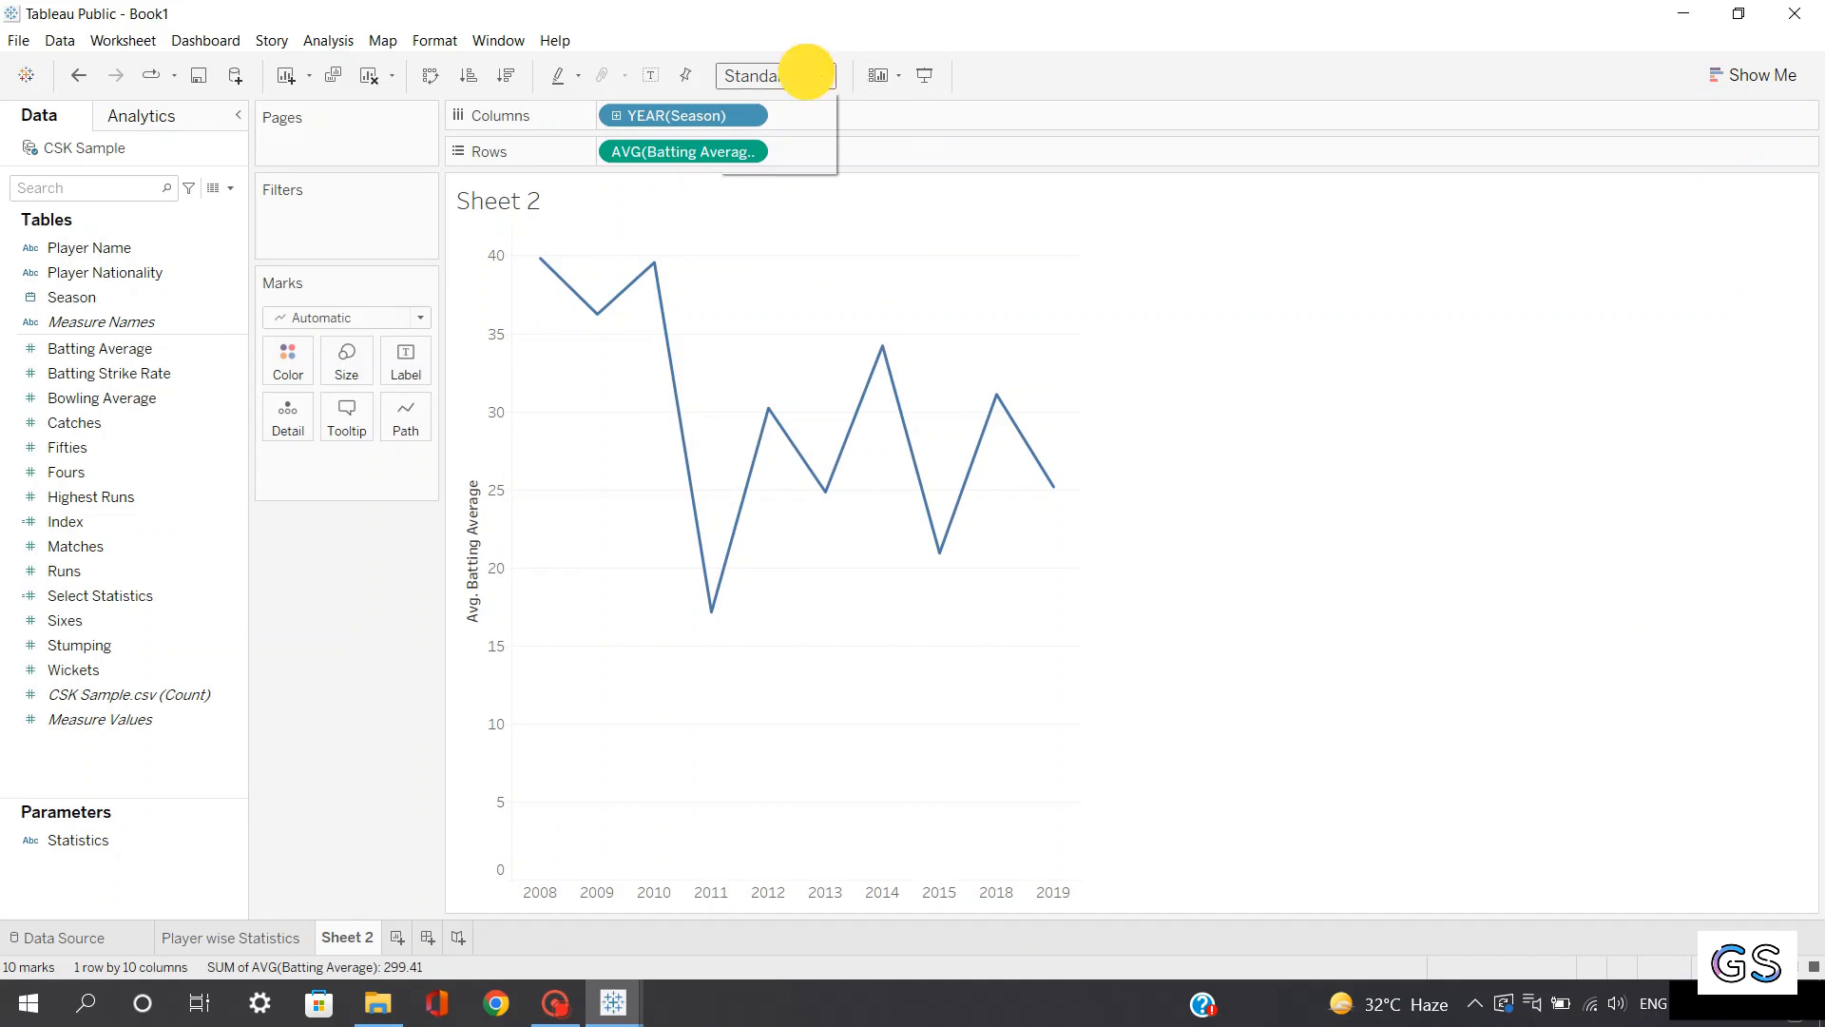
{"action": "left_click", "coordinate": [823, 164]}
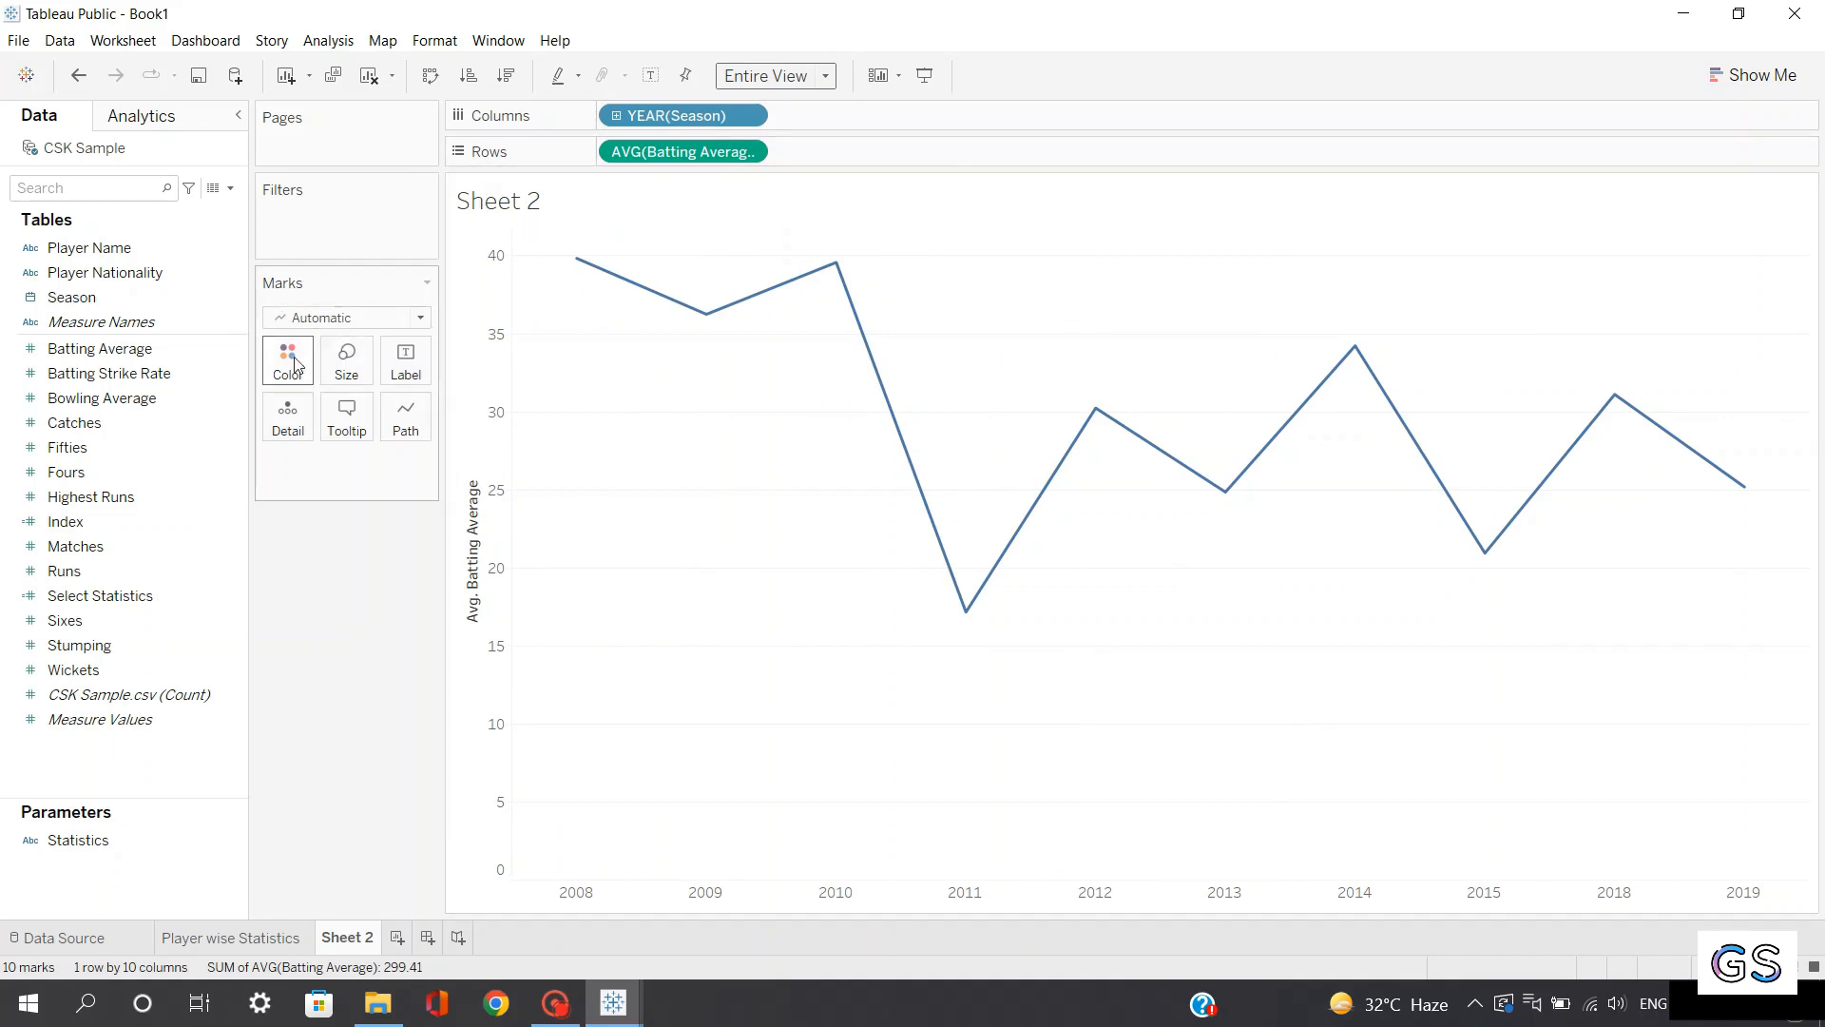
Add Bowling Average to the rows beside the batting average and aggregate it as Average
{"action": "left_click", "coordinate": [107, 398]}
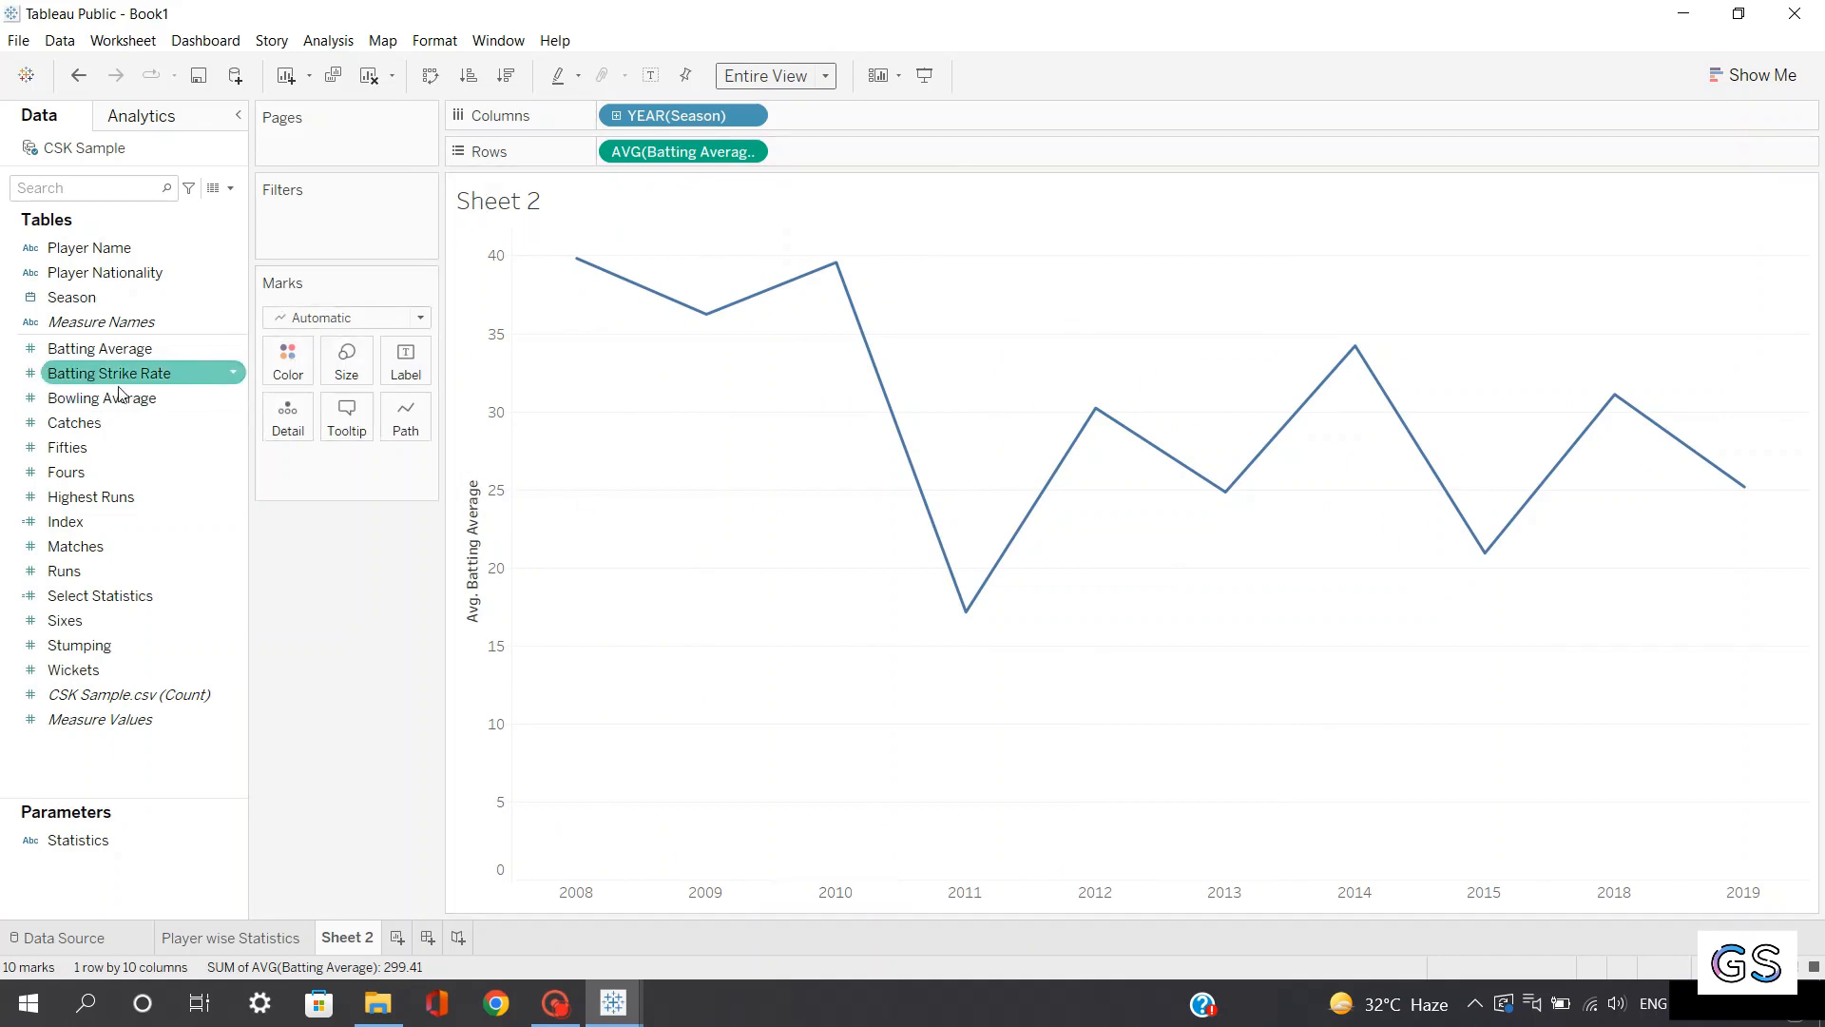
{"action": "left_click_drag", "start_coordinate": [106, 400], "coordinate": [827, 152]}
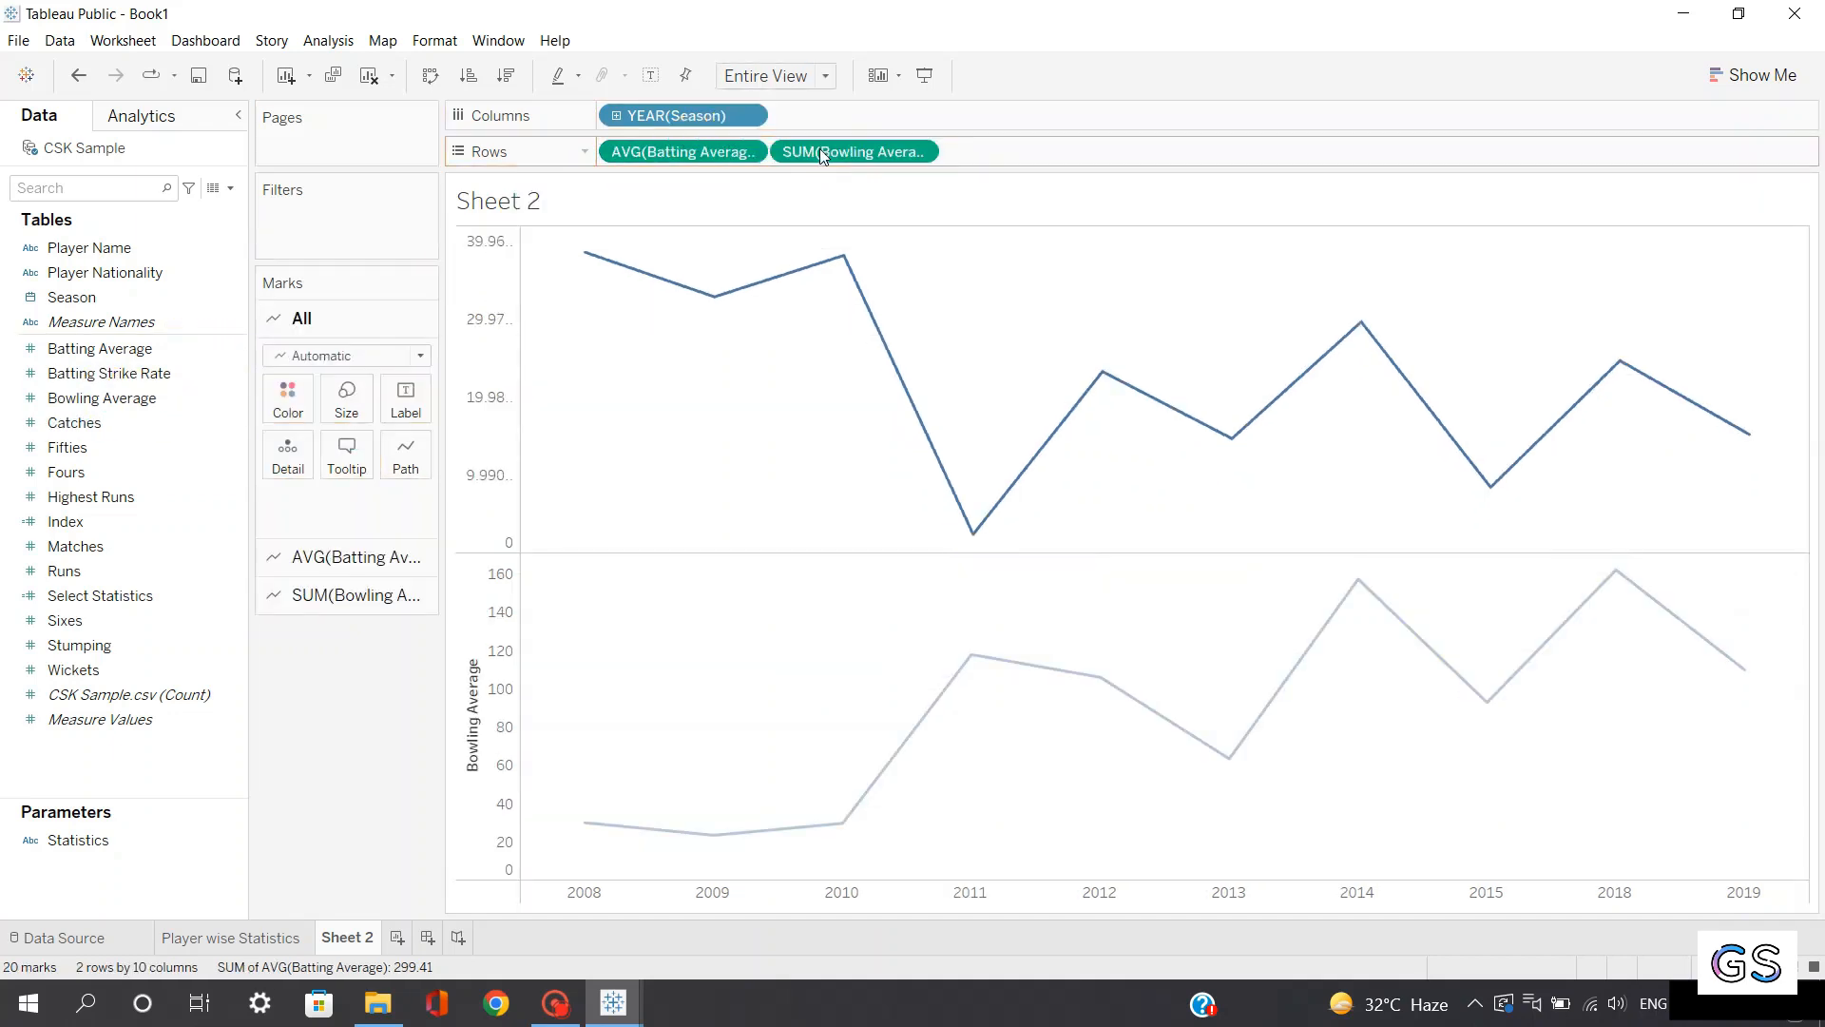
{"action": "left_click", "coordinate": [918, 153]}
{"action": "mouse_move", "coordinate": [904, 385]}
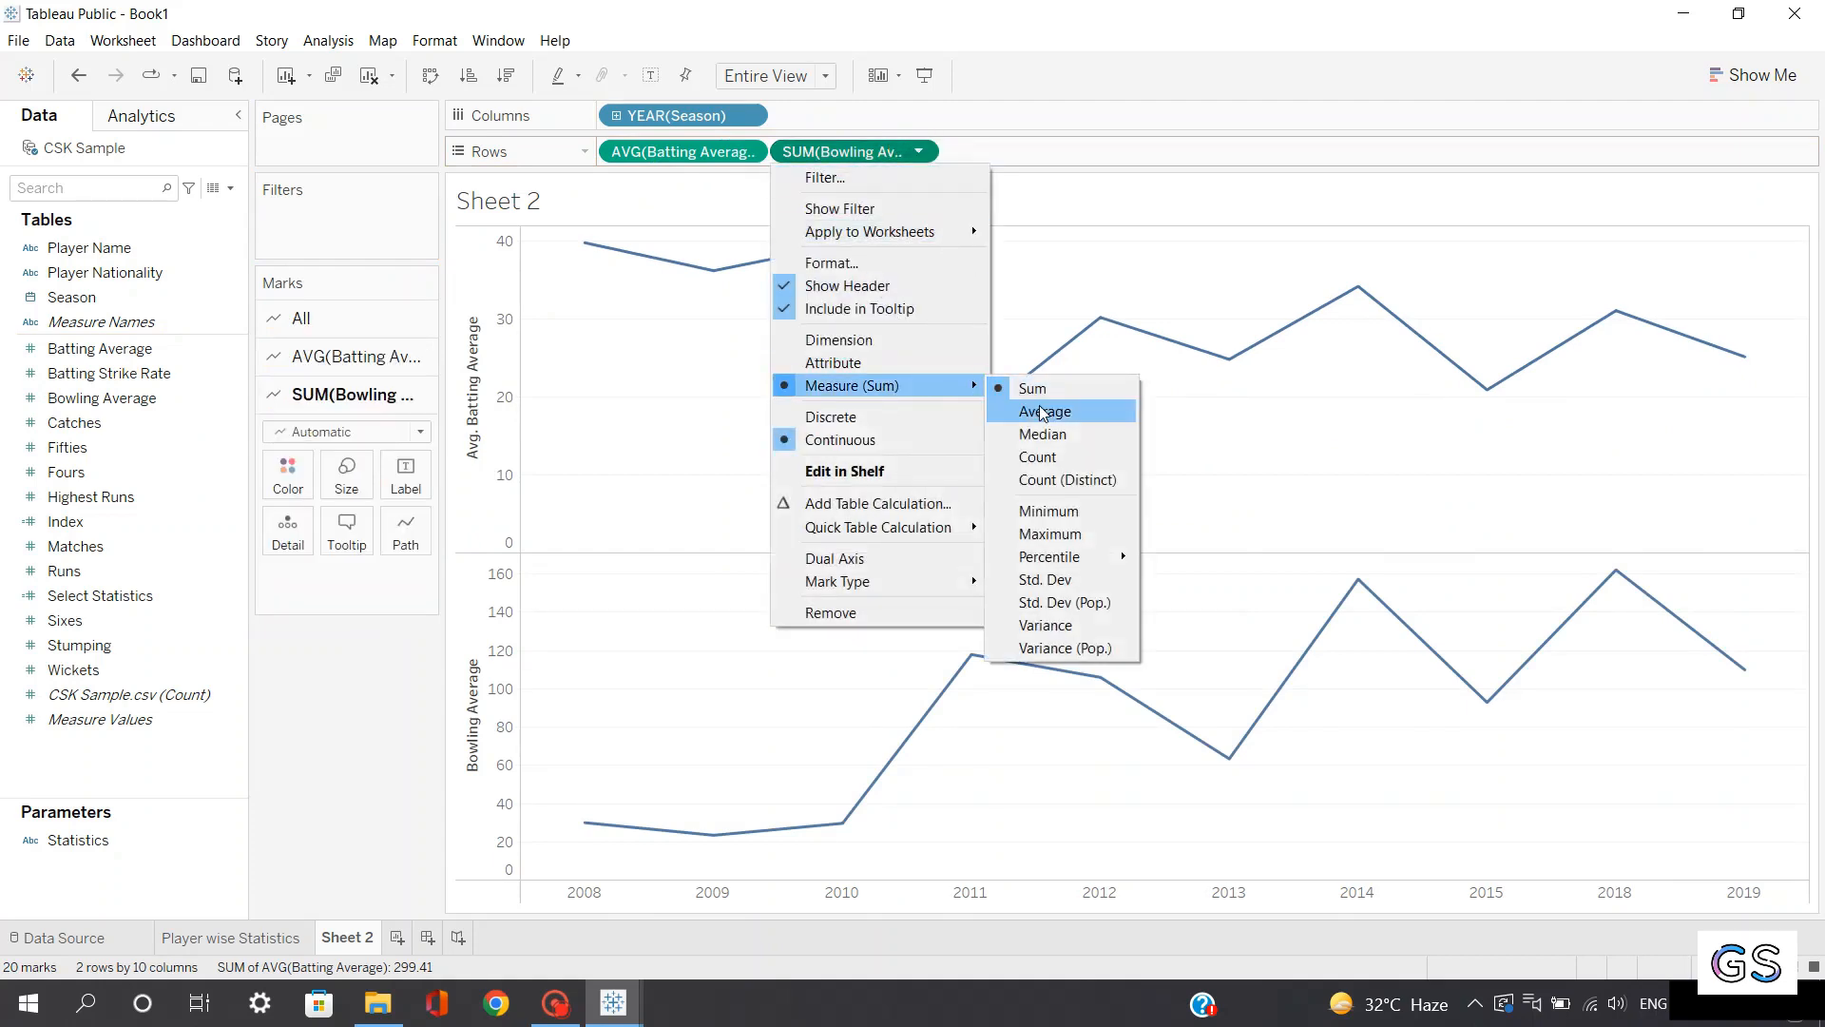
{"action": "left_click", "coordinate": [1043, 412]}
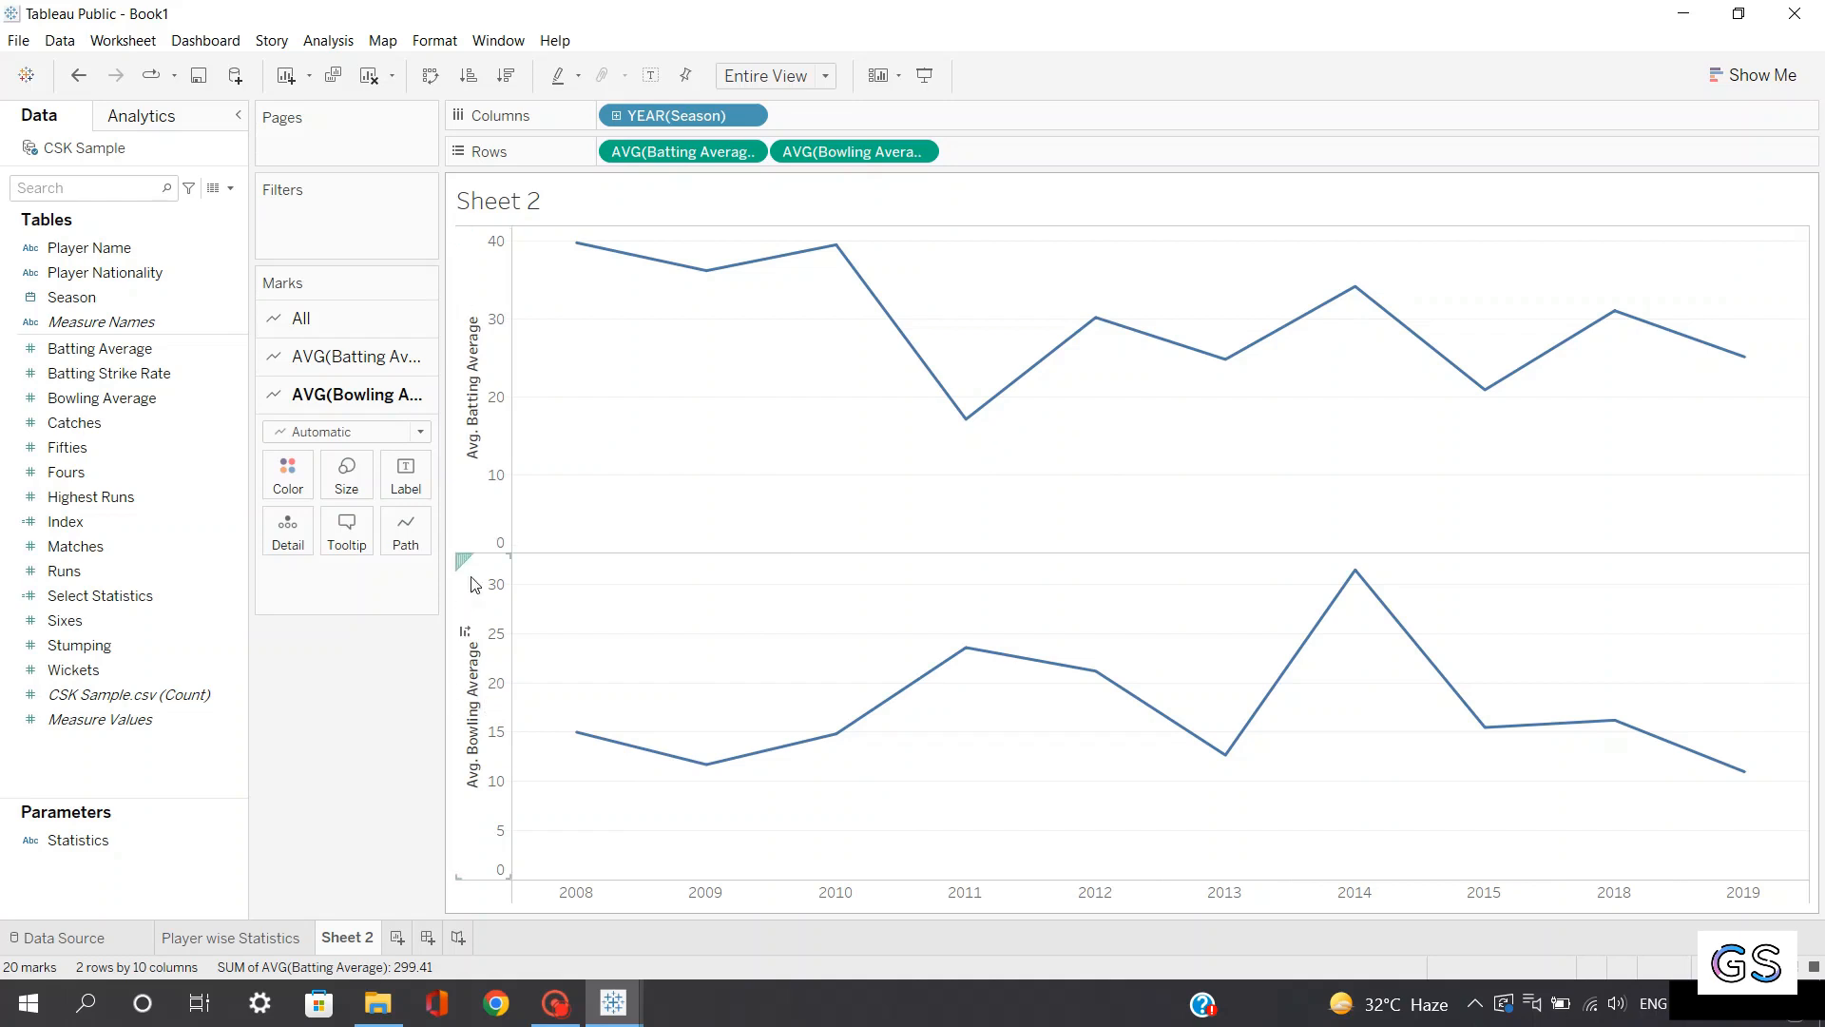
Combine the bowling and batting average charts on a dual axis and synchronize the two axes
{"action": "right_click", "coordinate": [494, 671]}
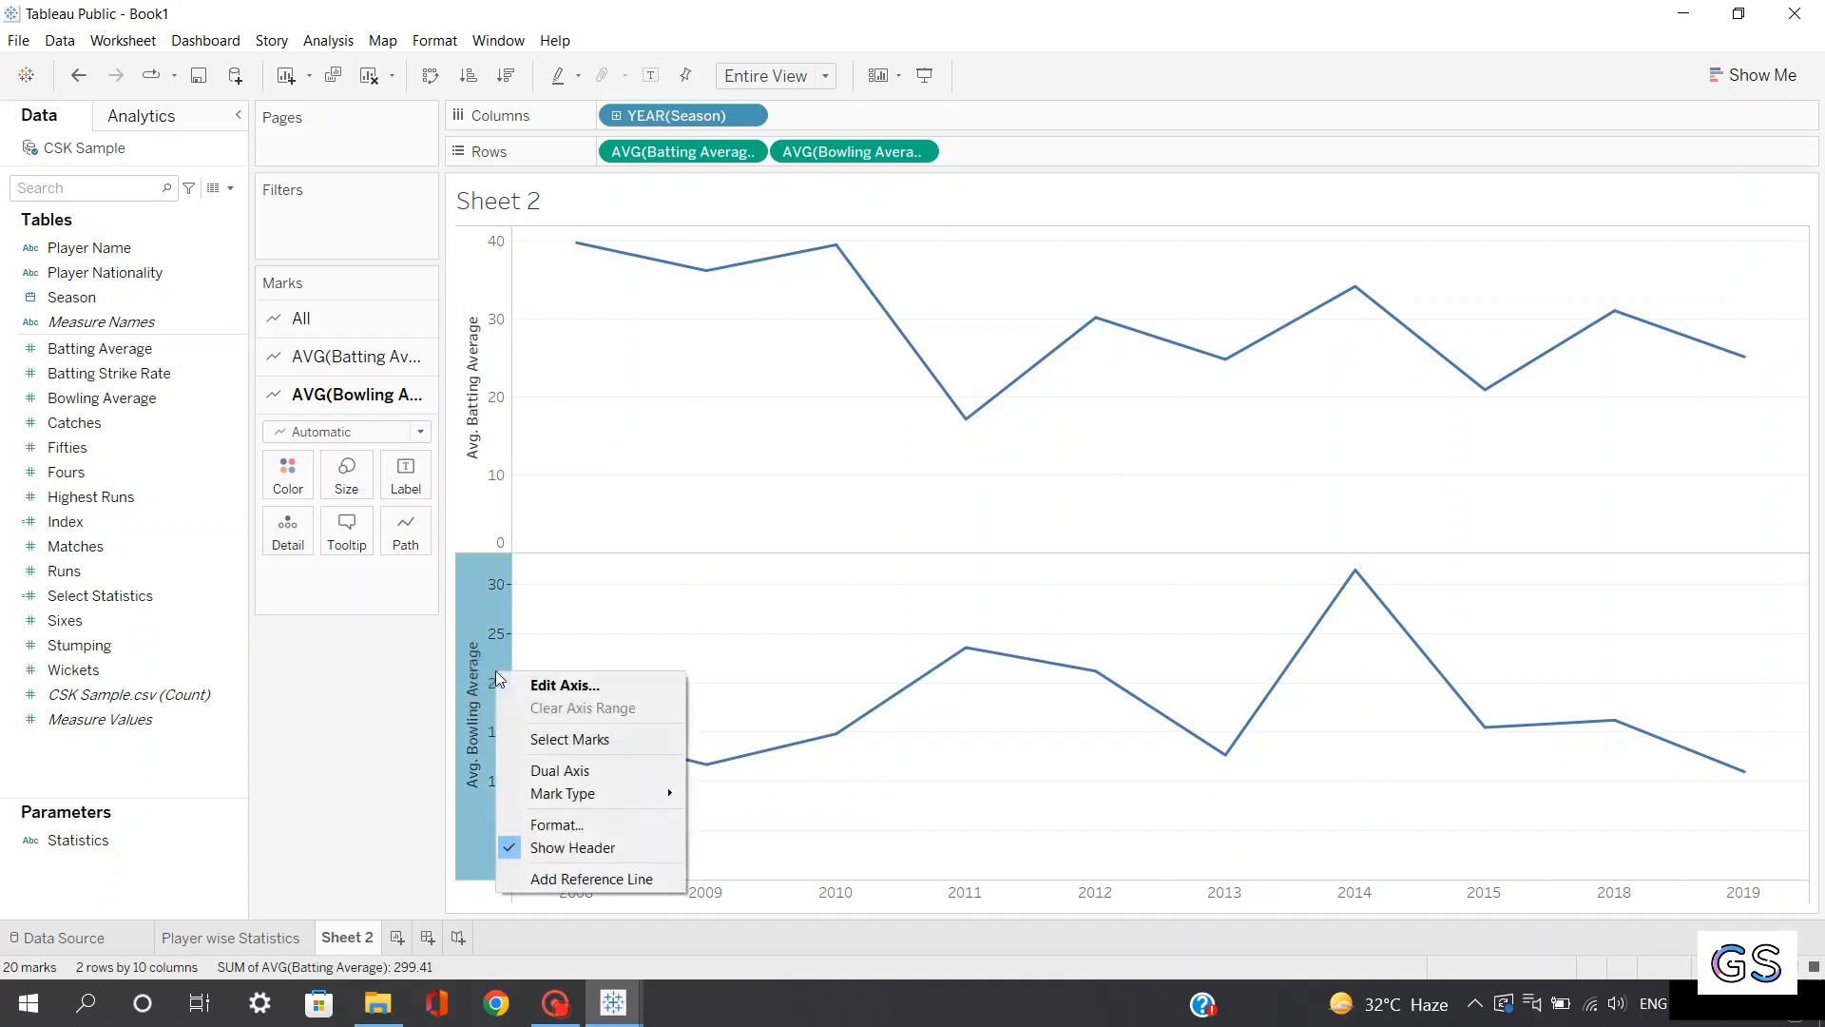
{"action": "left_click", "coordinate": [584, 771]}
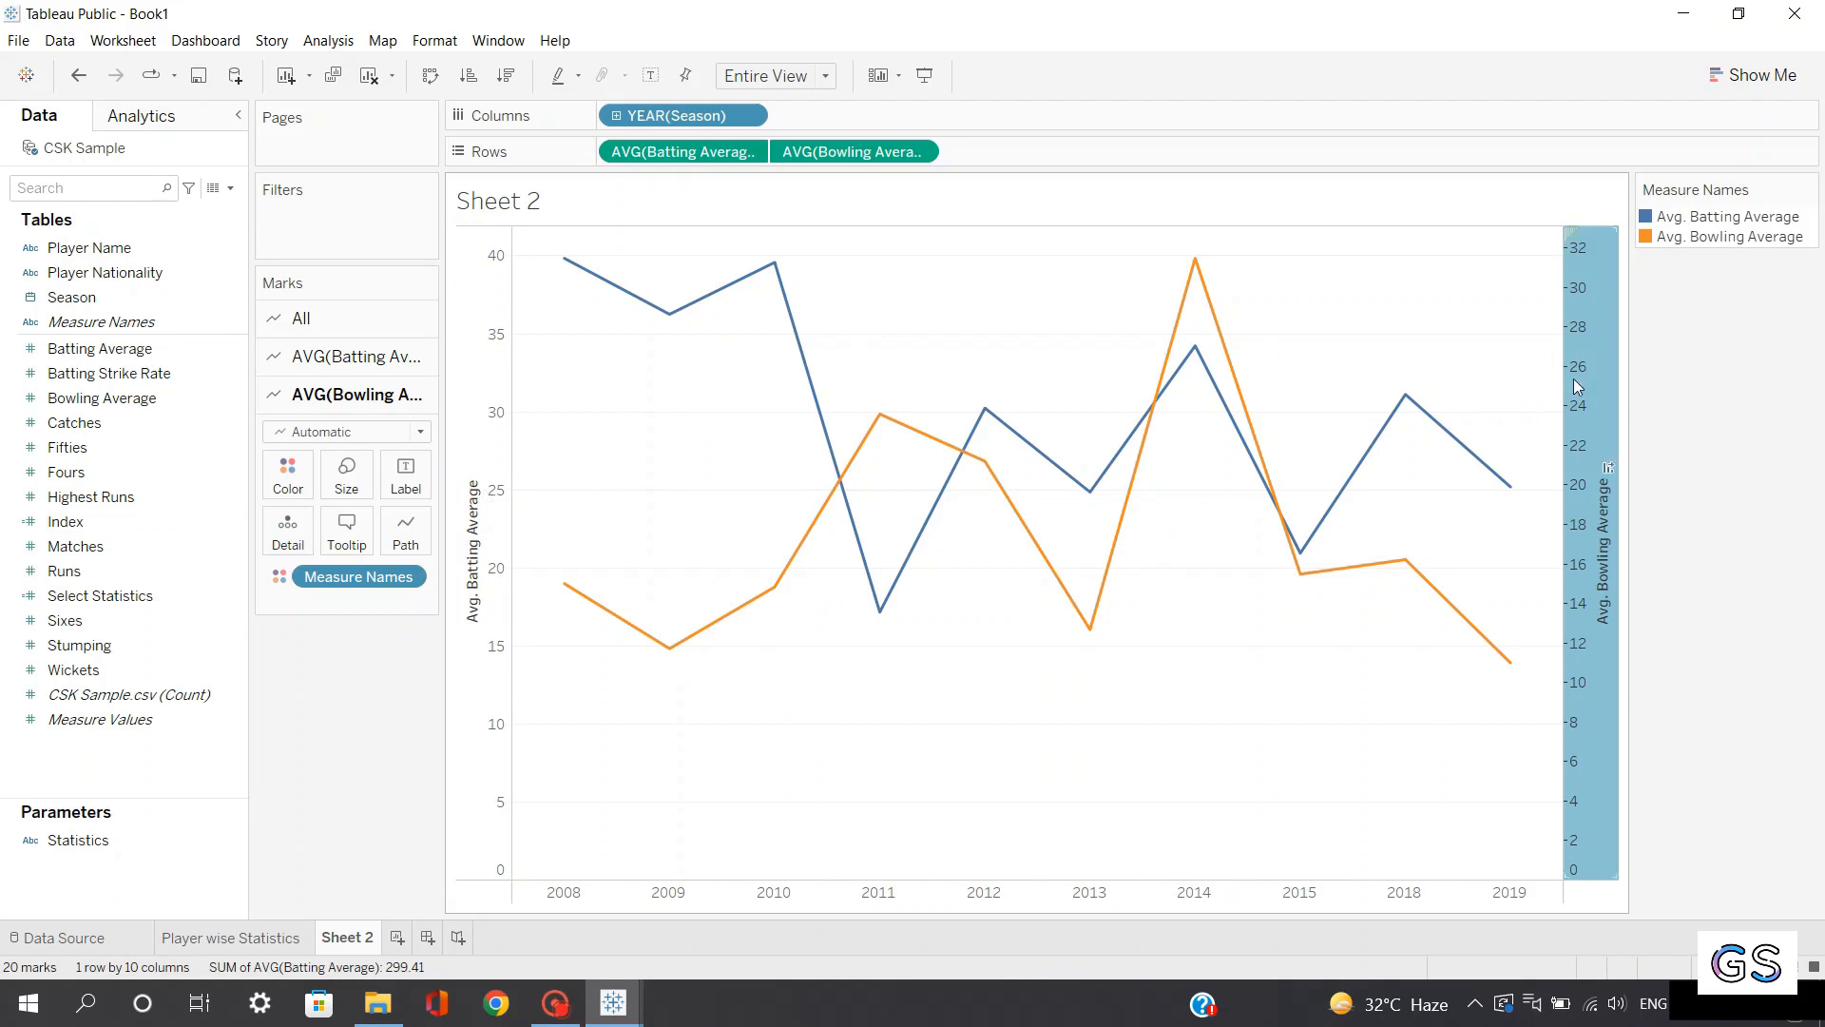
{"action": "mouse_move", "coordinate": [1583, 382]}
{"action": "right_click", "coordinate": [1588, 755]}
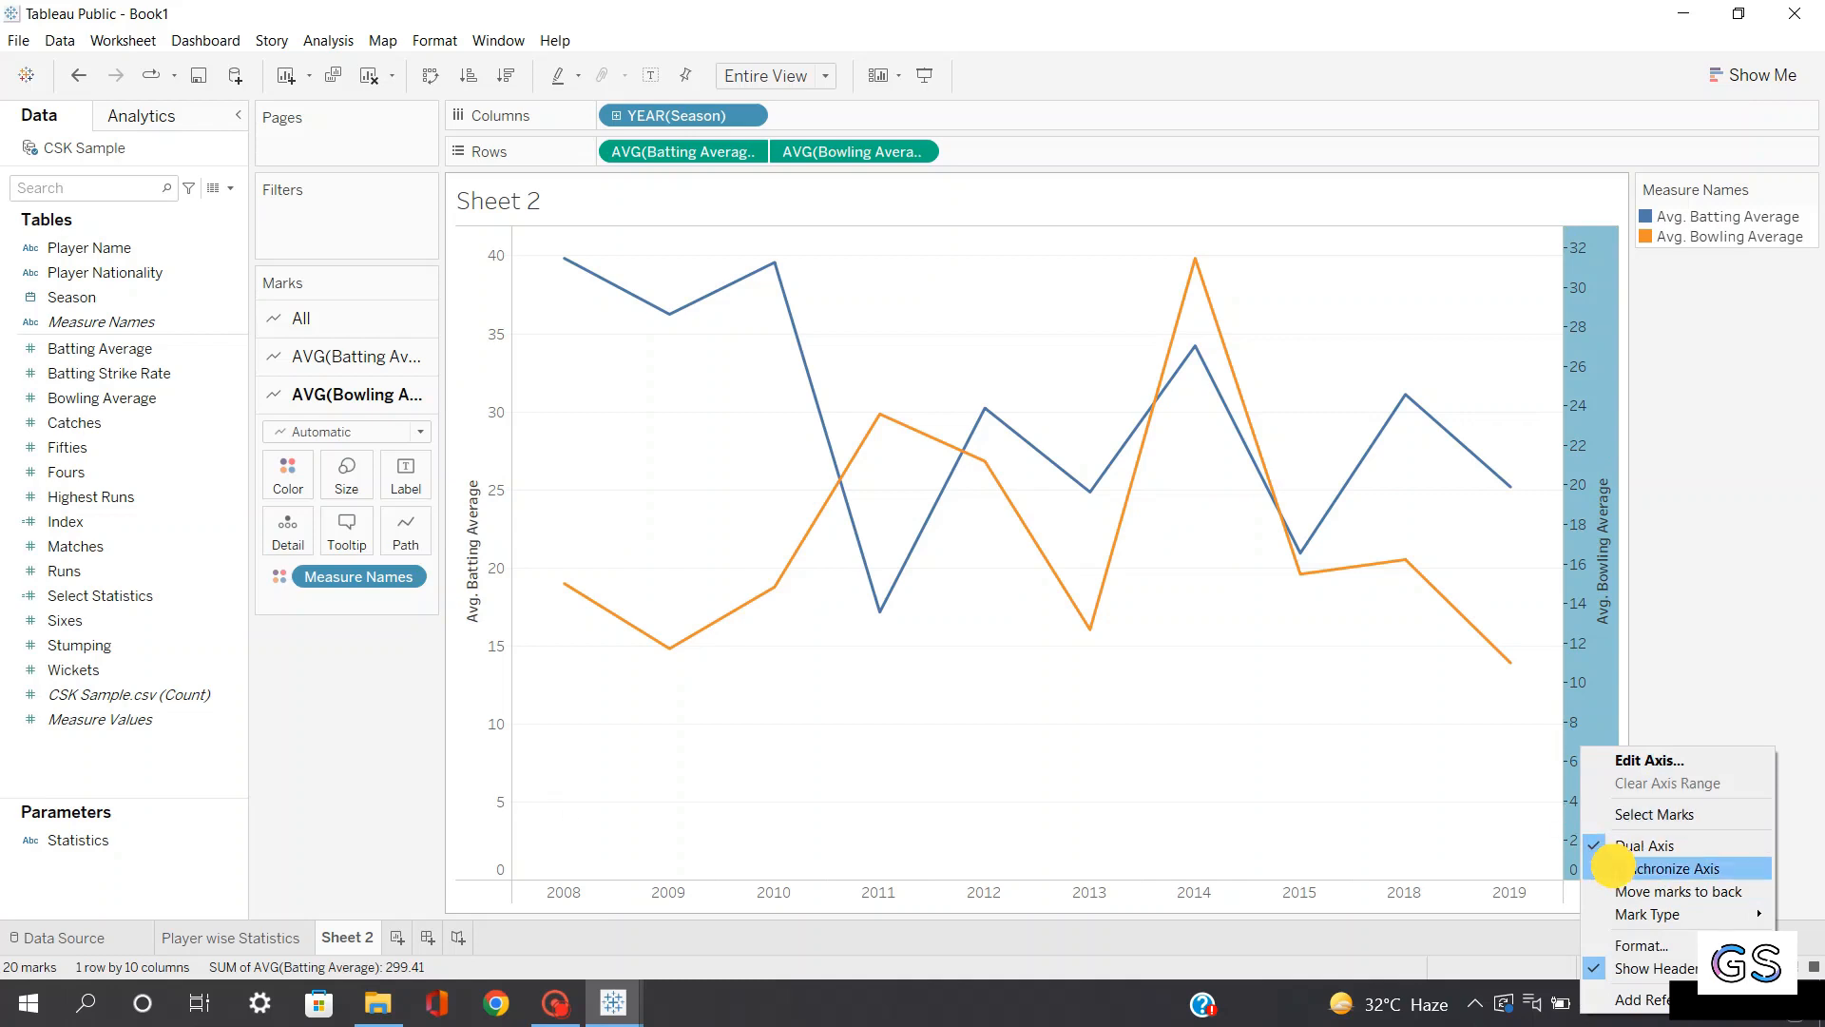
{"action": "left_click", "coordinate": [1621, 868]}
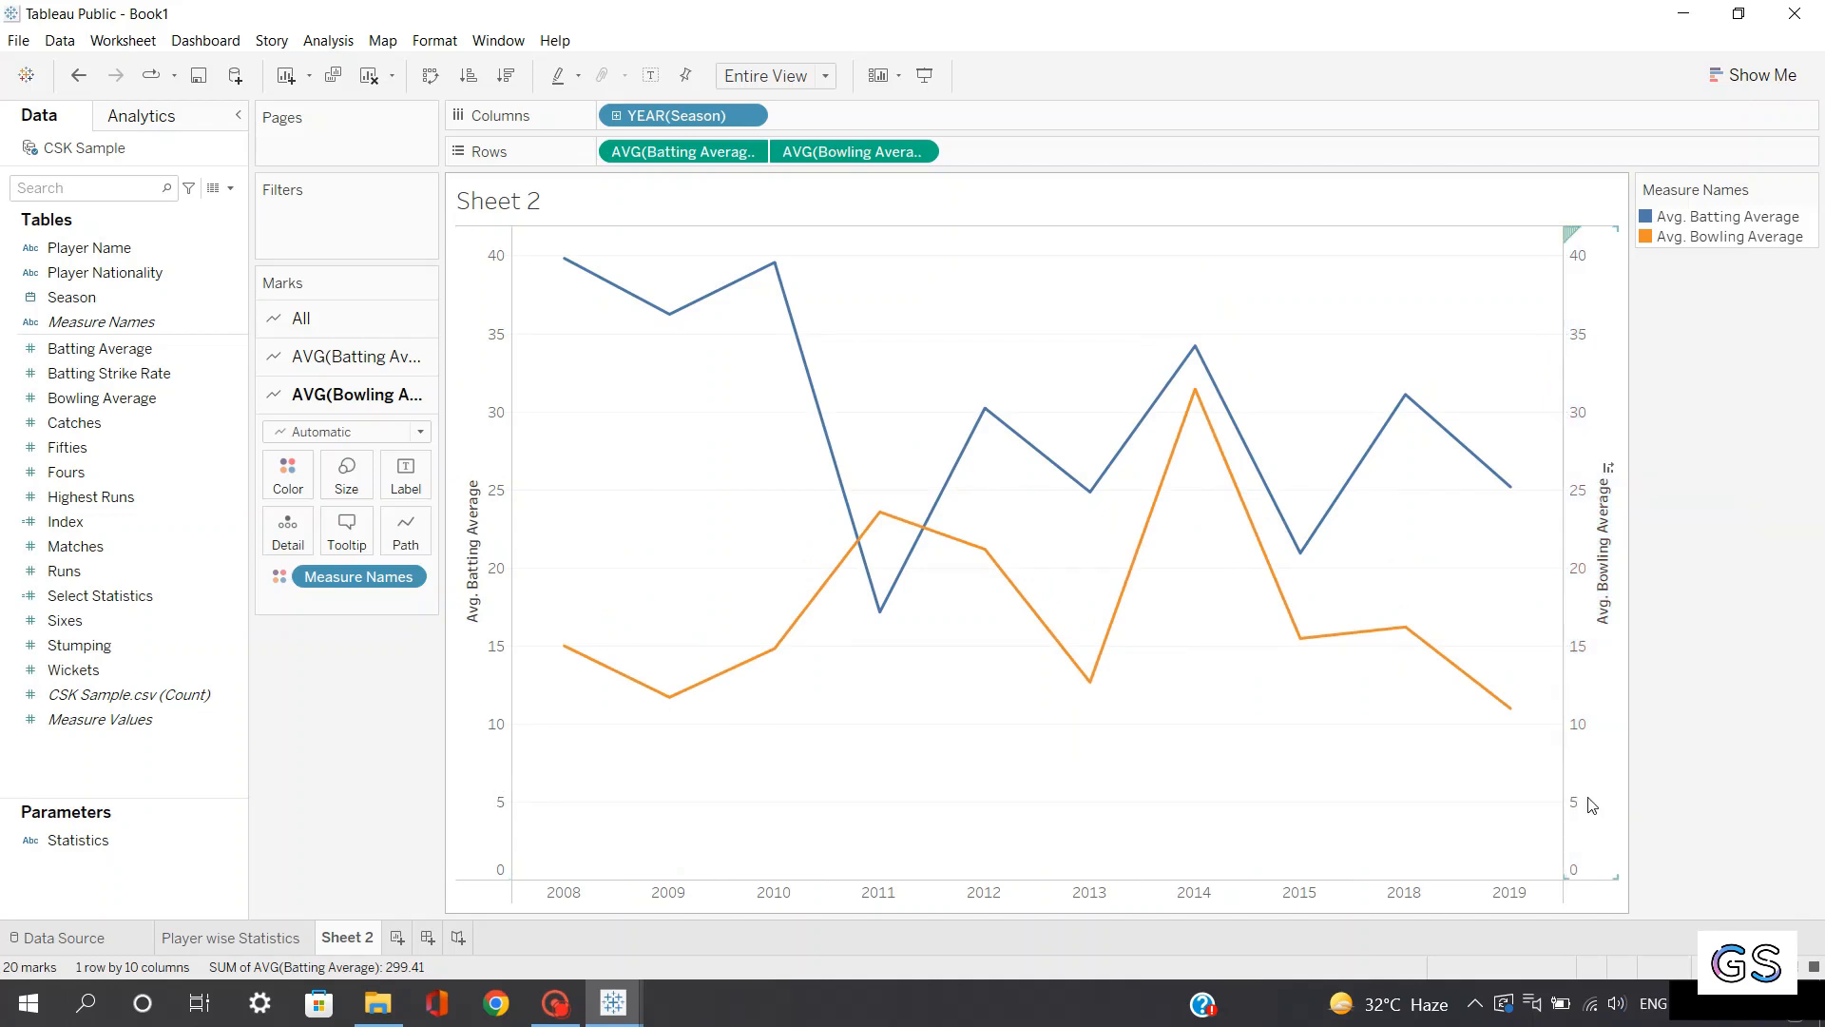
Hide the header of the secondary Avg. Bowling Average axis
{"action": "right_click", "coordinate": [1580, 577]}
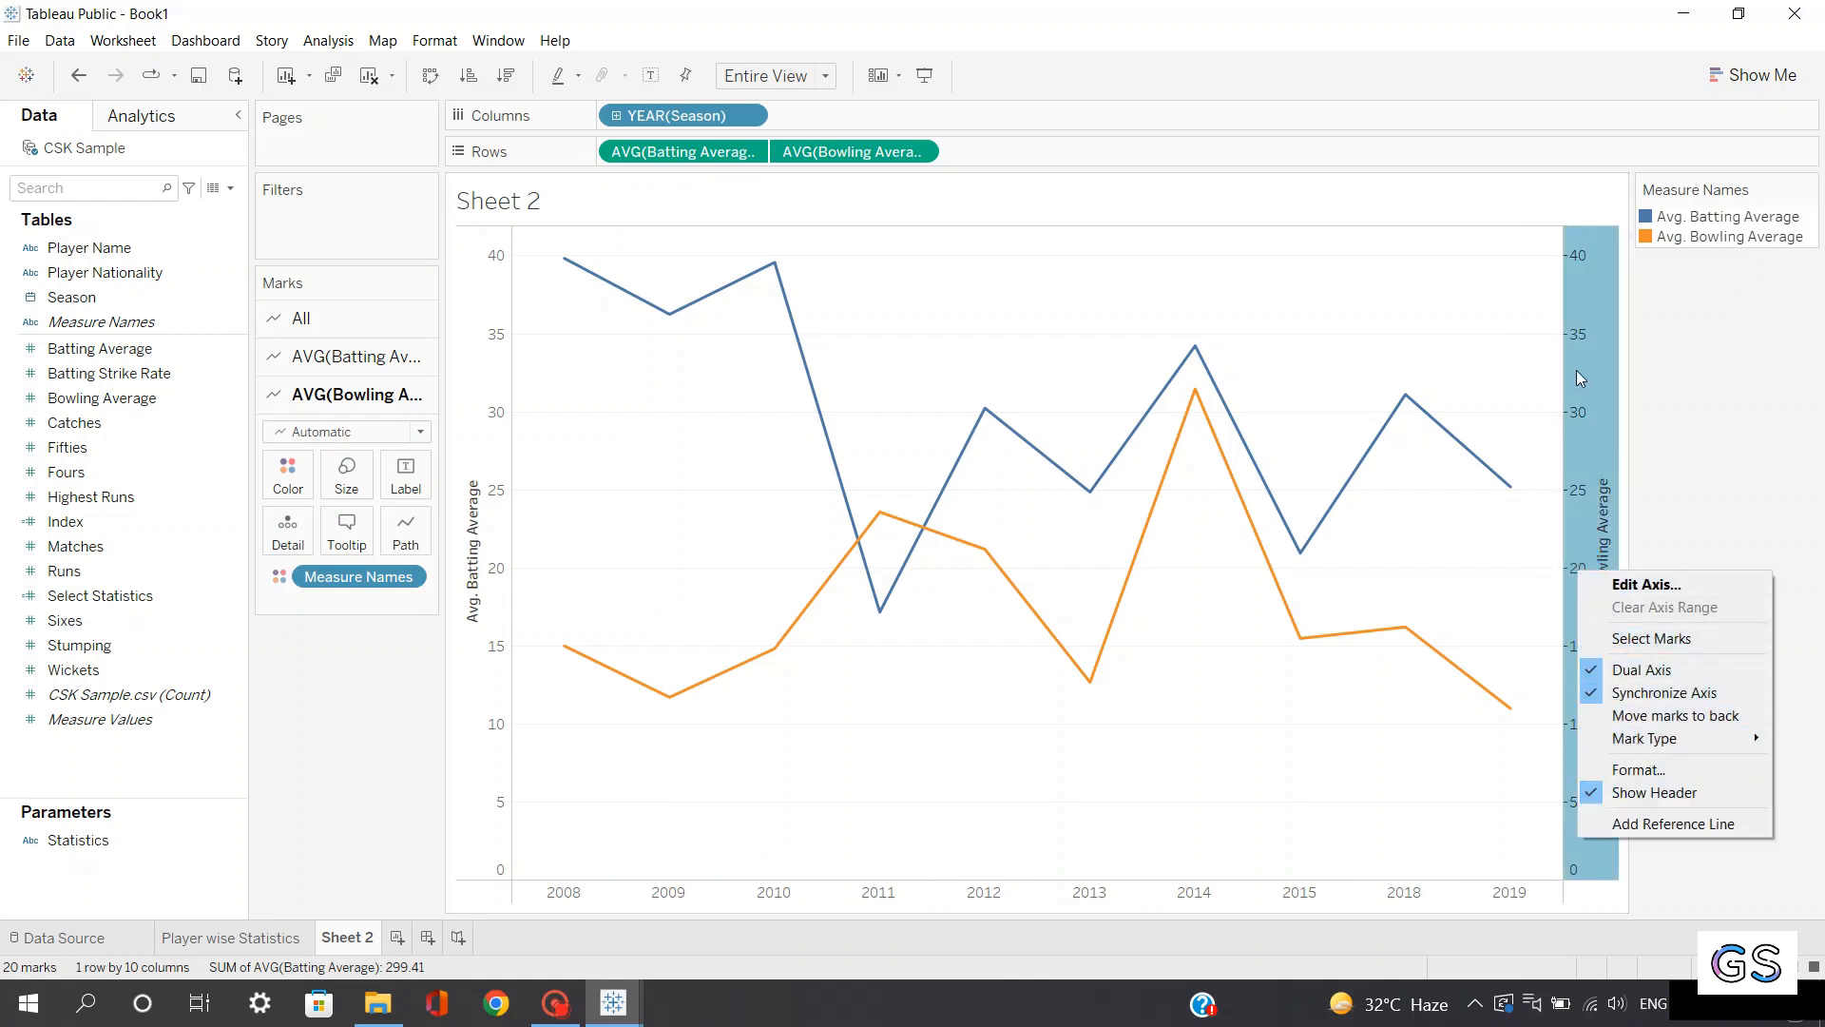
{"action": "left_click", "coordinate": [1659, 791]}
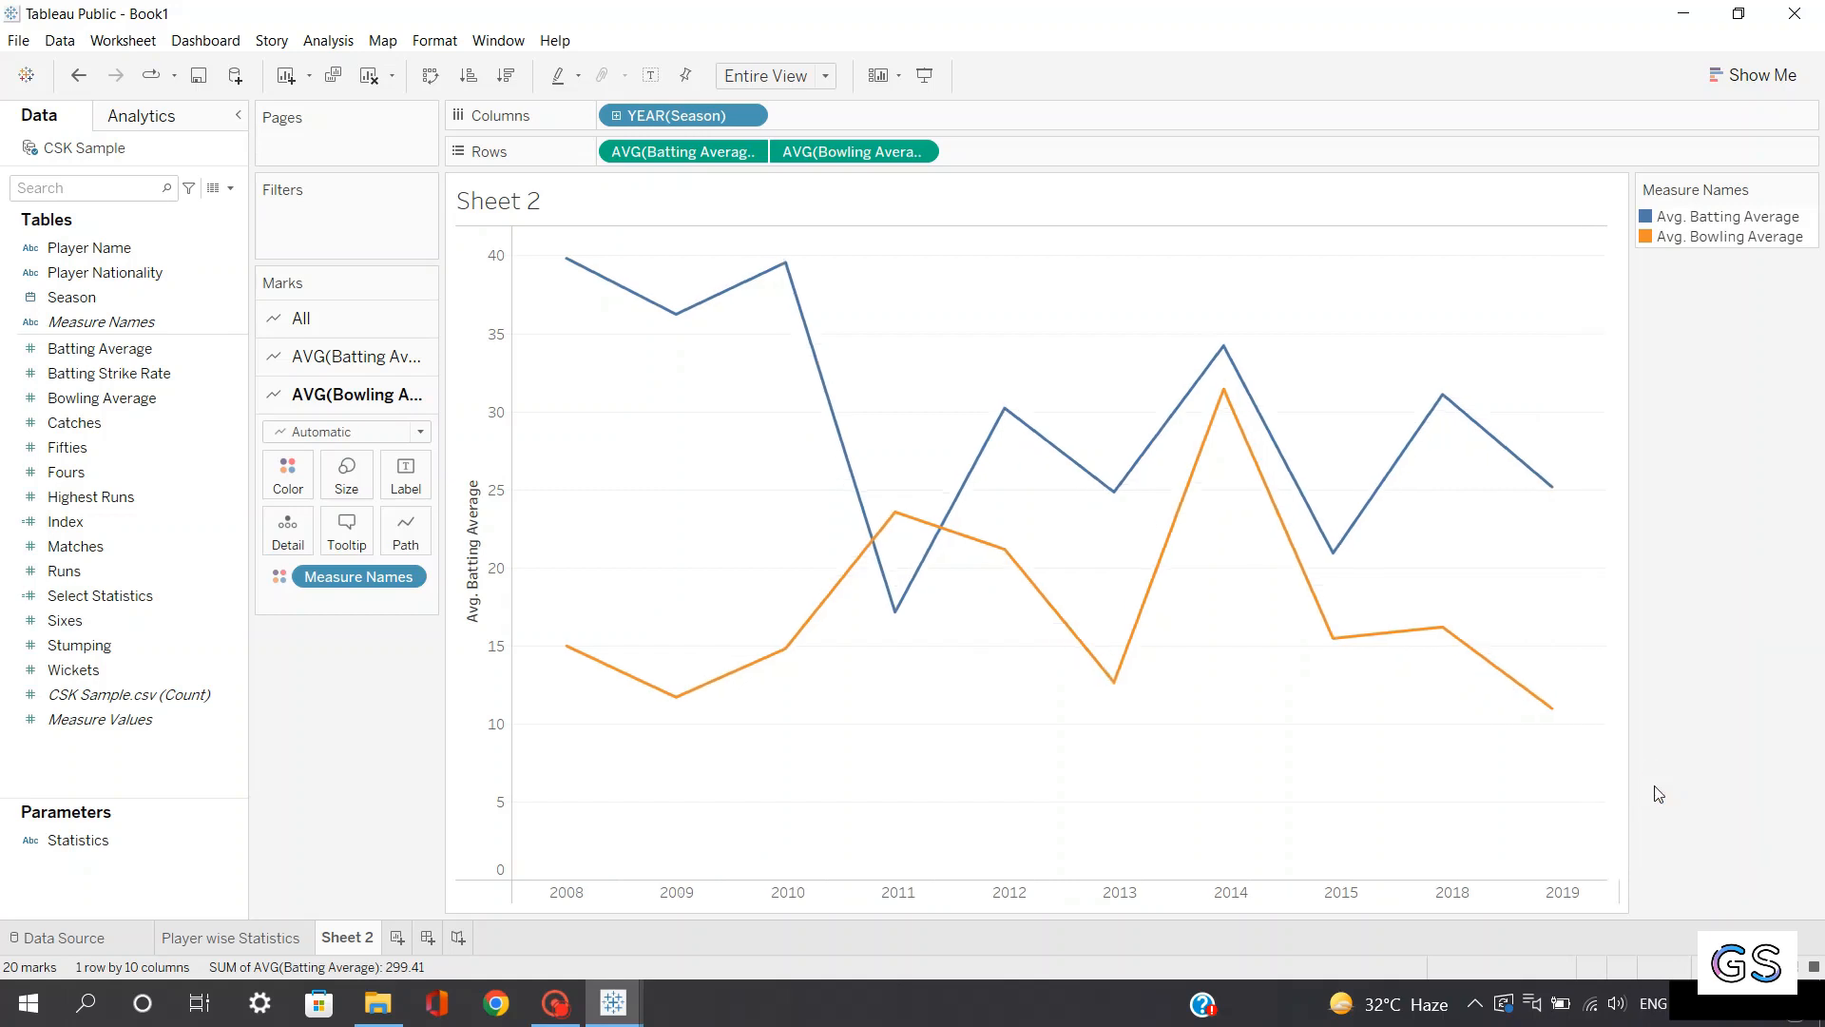
Remove the row grid lines from the dual-line chart by setting them to None
{"action": "right_click", "coordinate": [919, 671]}
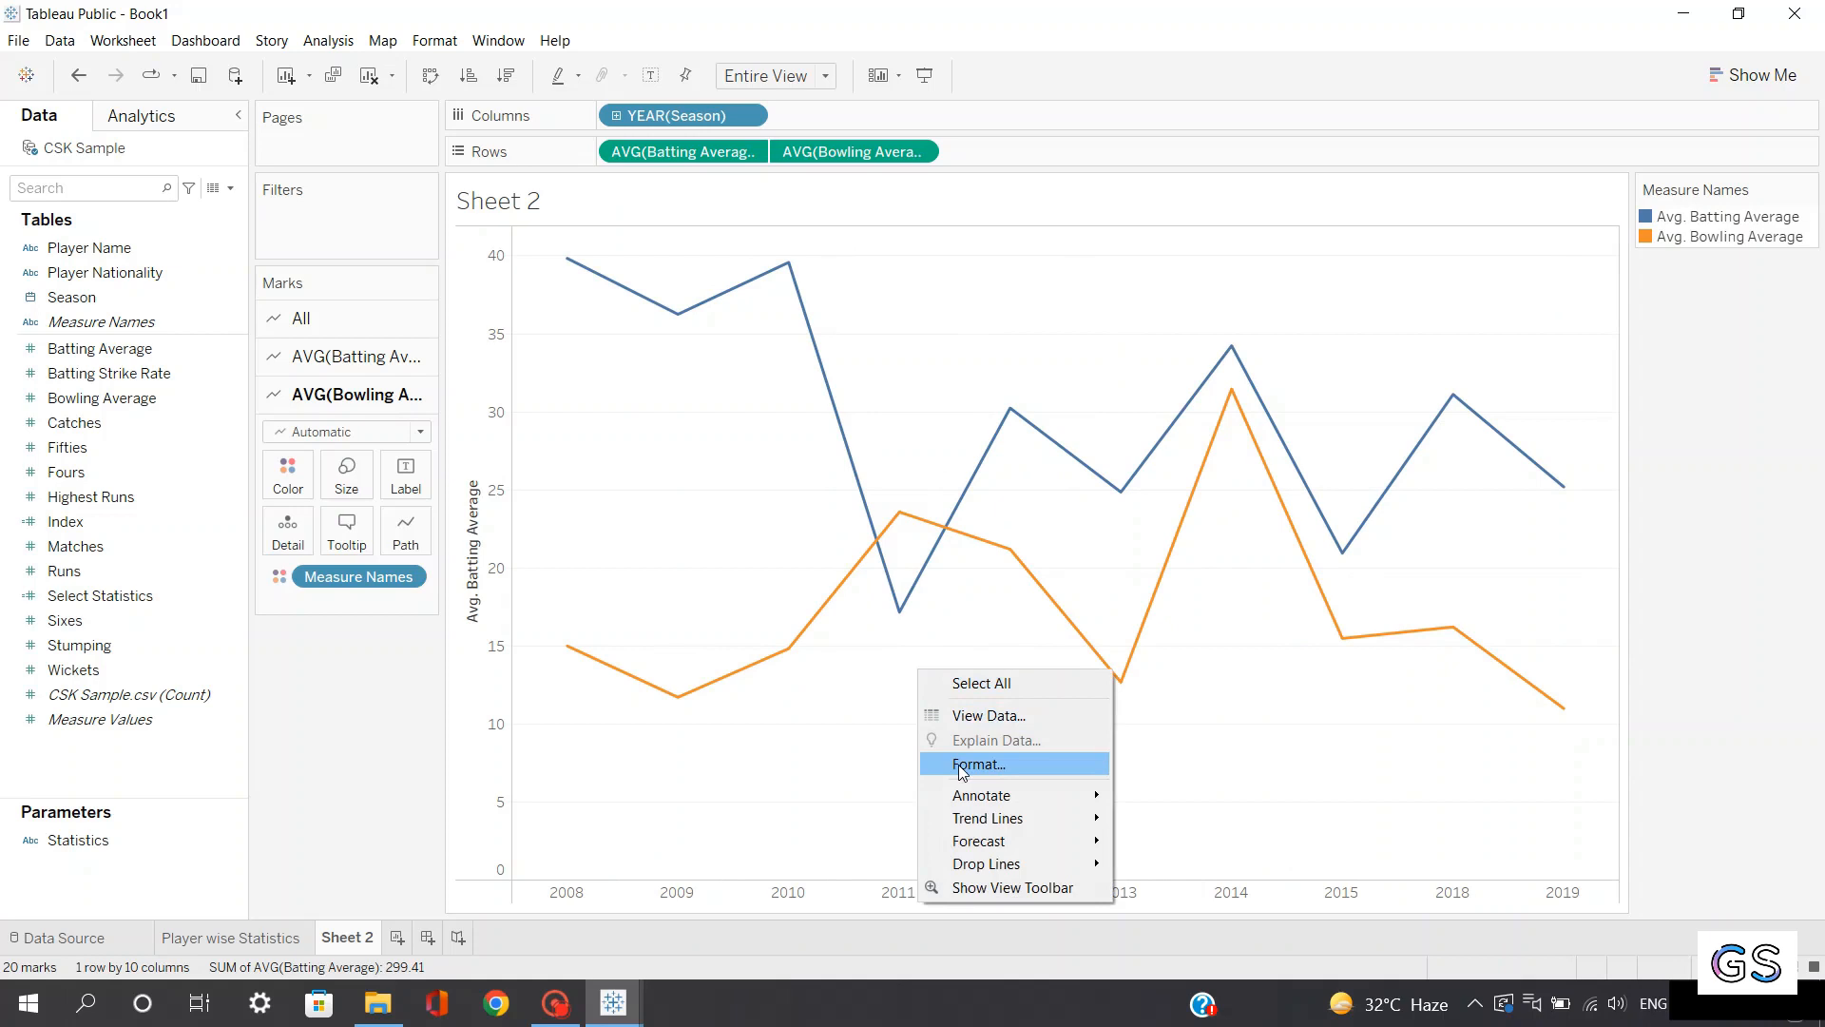
{"action": "left_click", "coordinate": [962, 765]}
{"action": "left_click", "coordinate": [109, 196]}
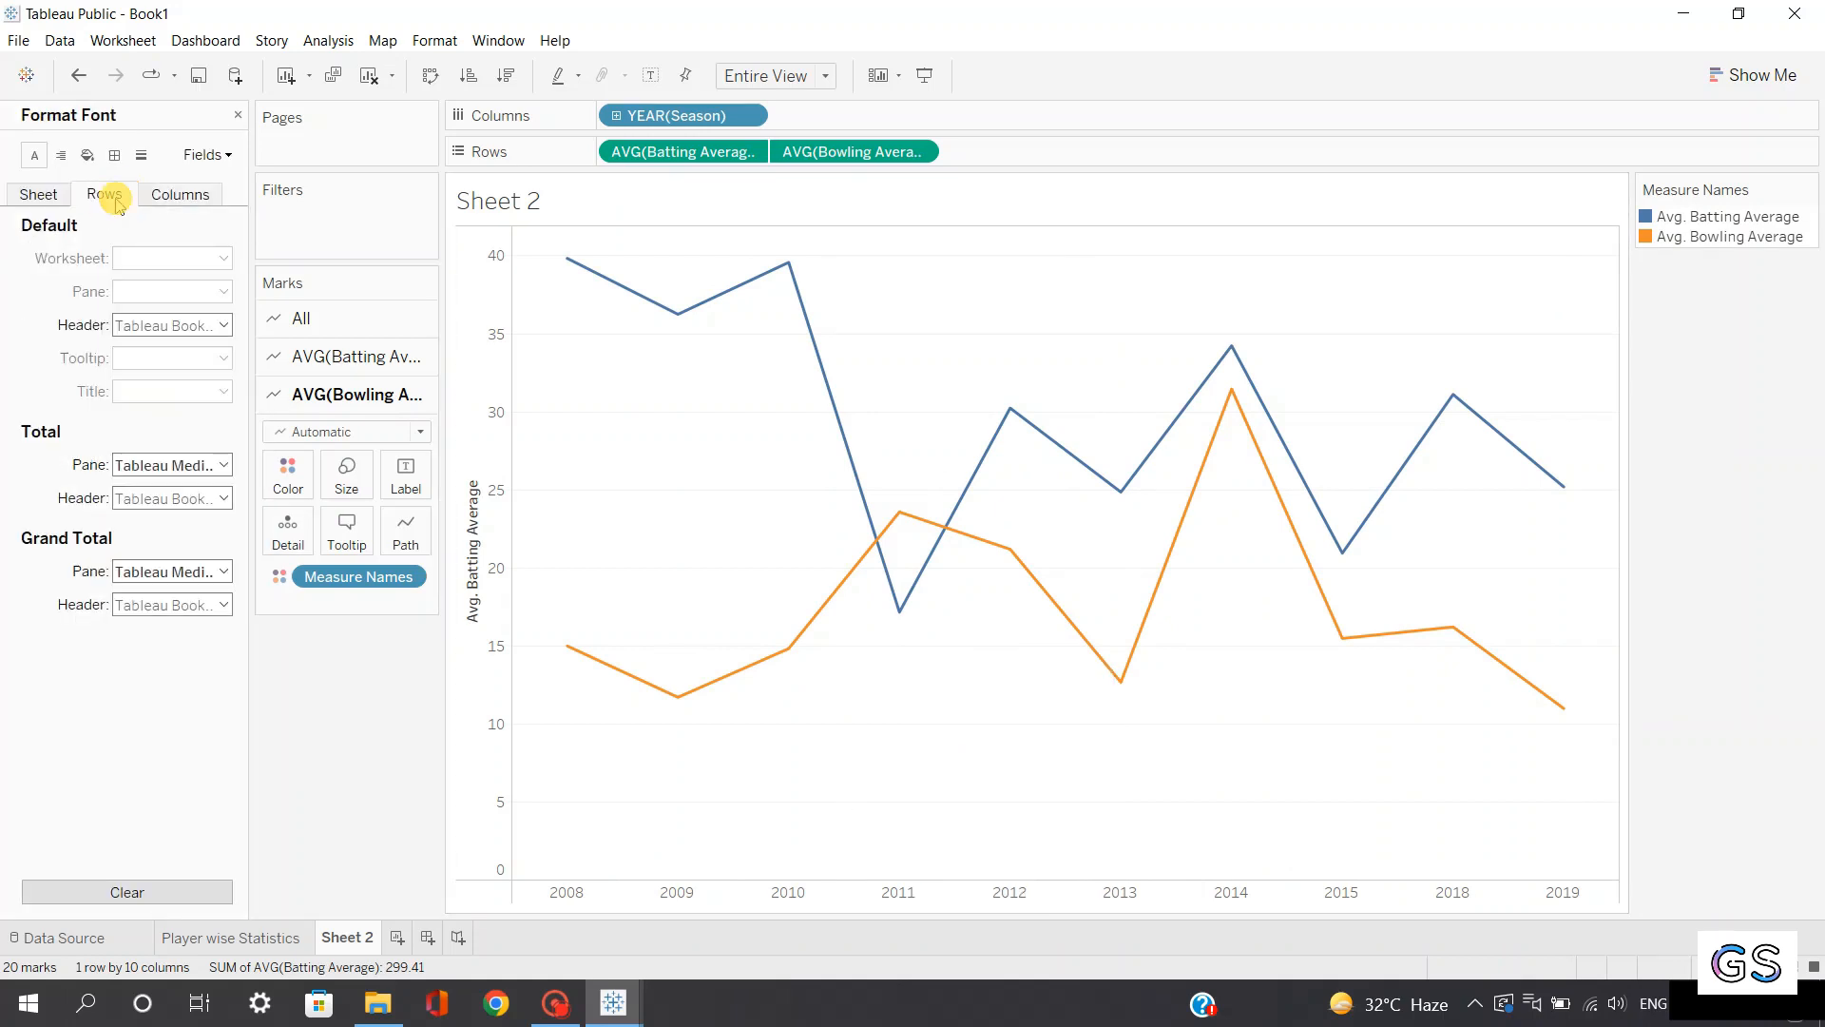
{"action": "left_click", "coordinate": [38, 193]}
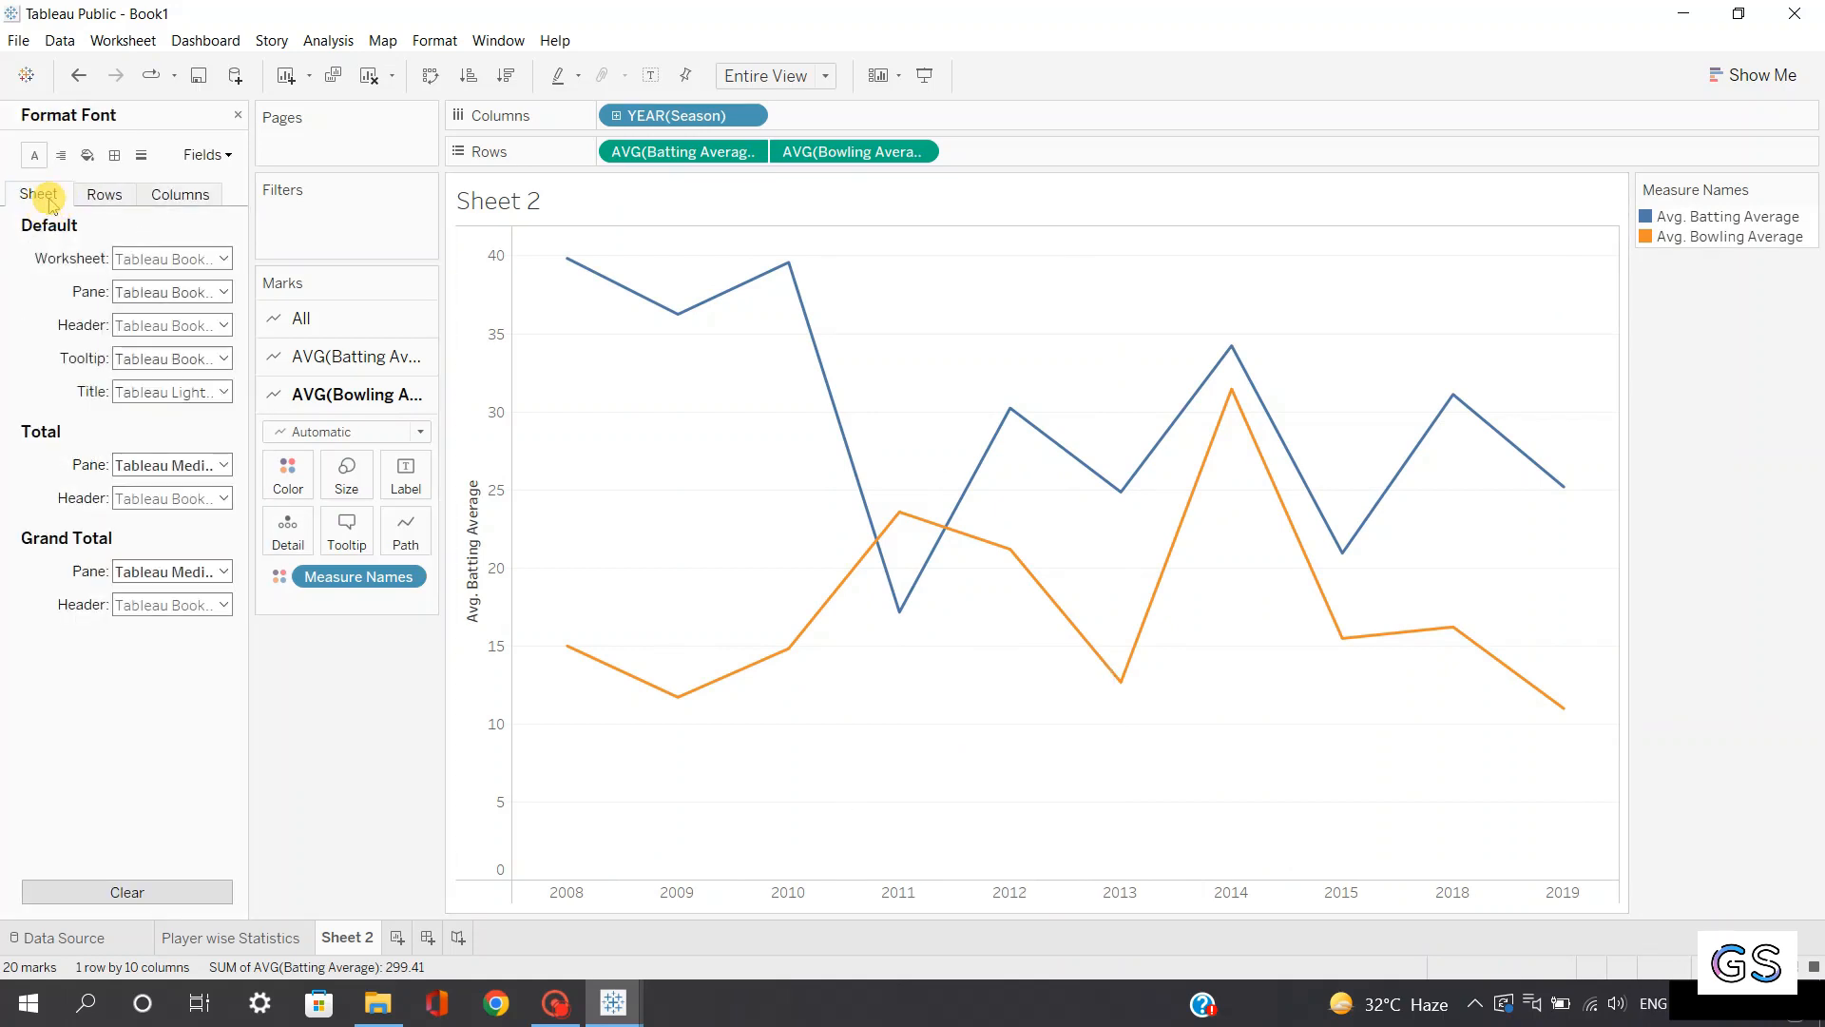
{"action": "left_click", "coordinate": [148, 155]}
{"action": "left_click", "coordinate": [131, 199]}
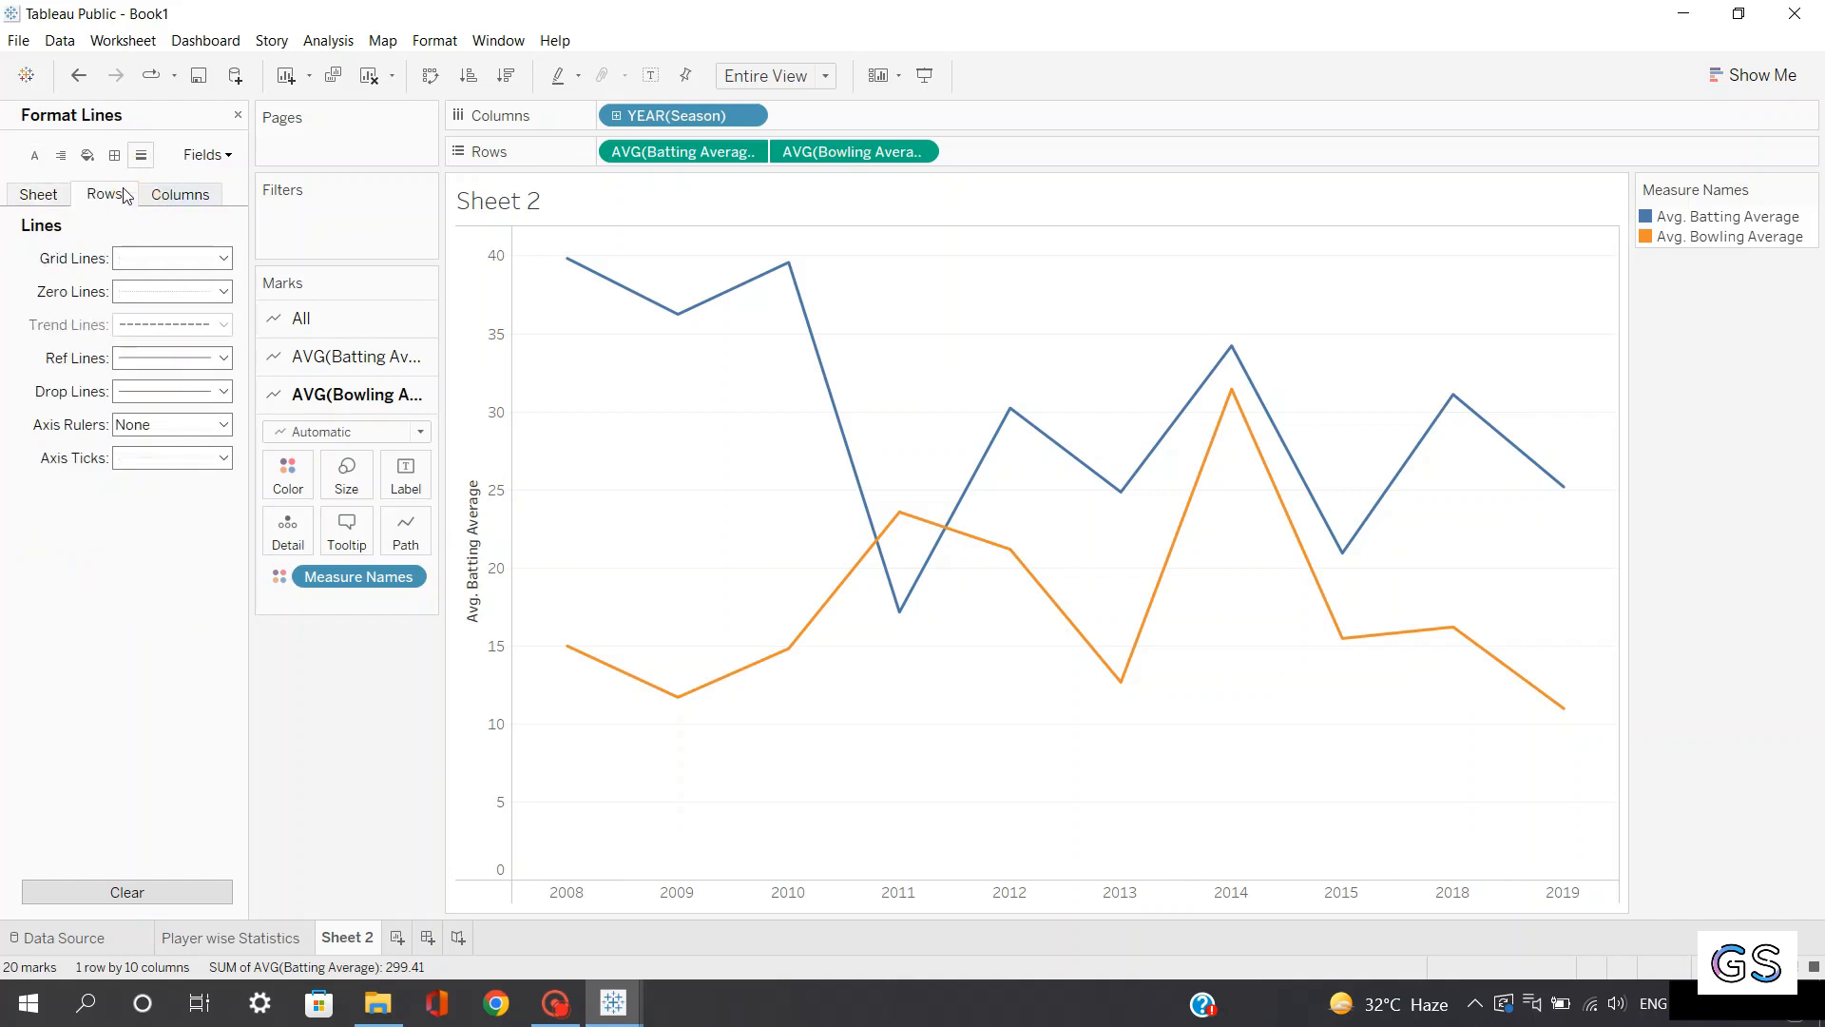
{"action": "left_click", "coordinate": [166, 258]}
{"action": "left_click", "coordinate": [204, 286]}
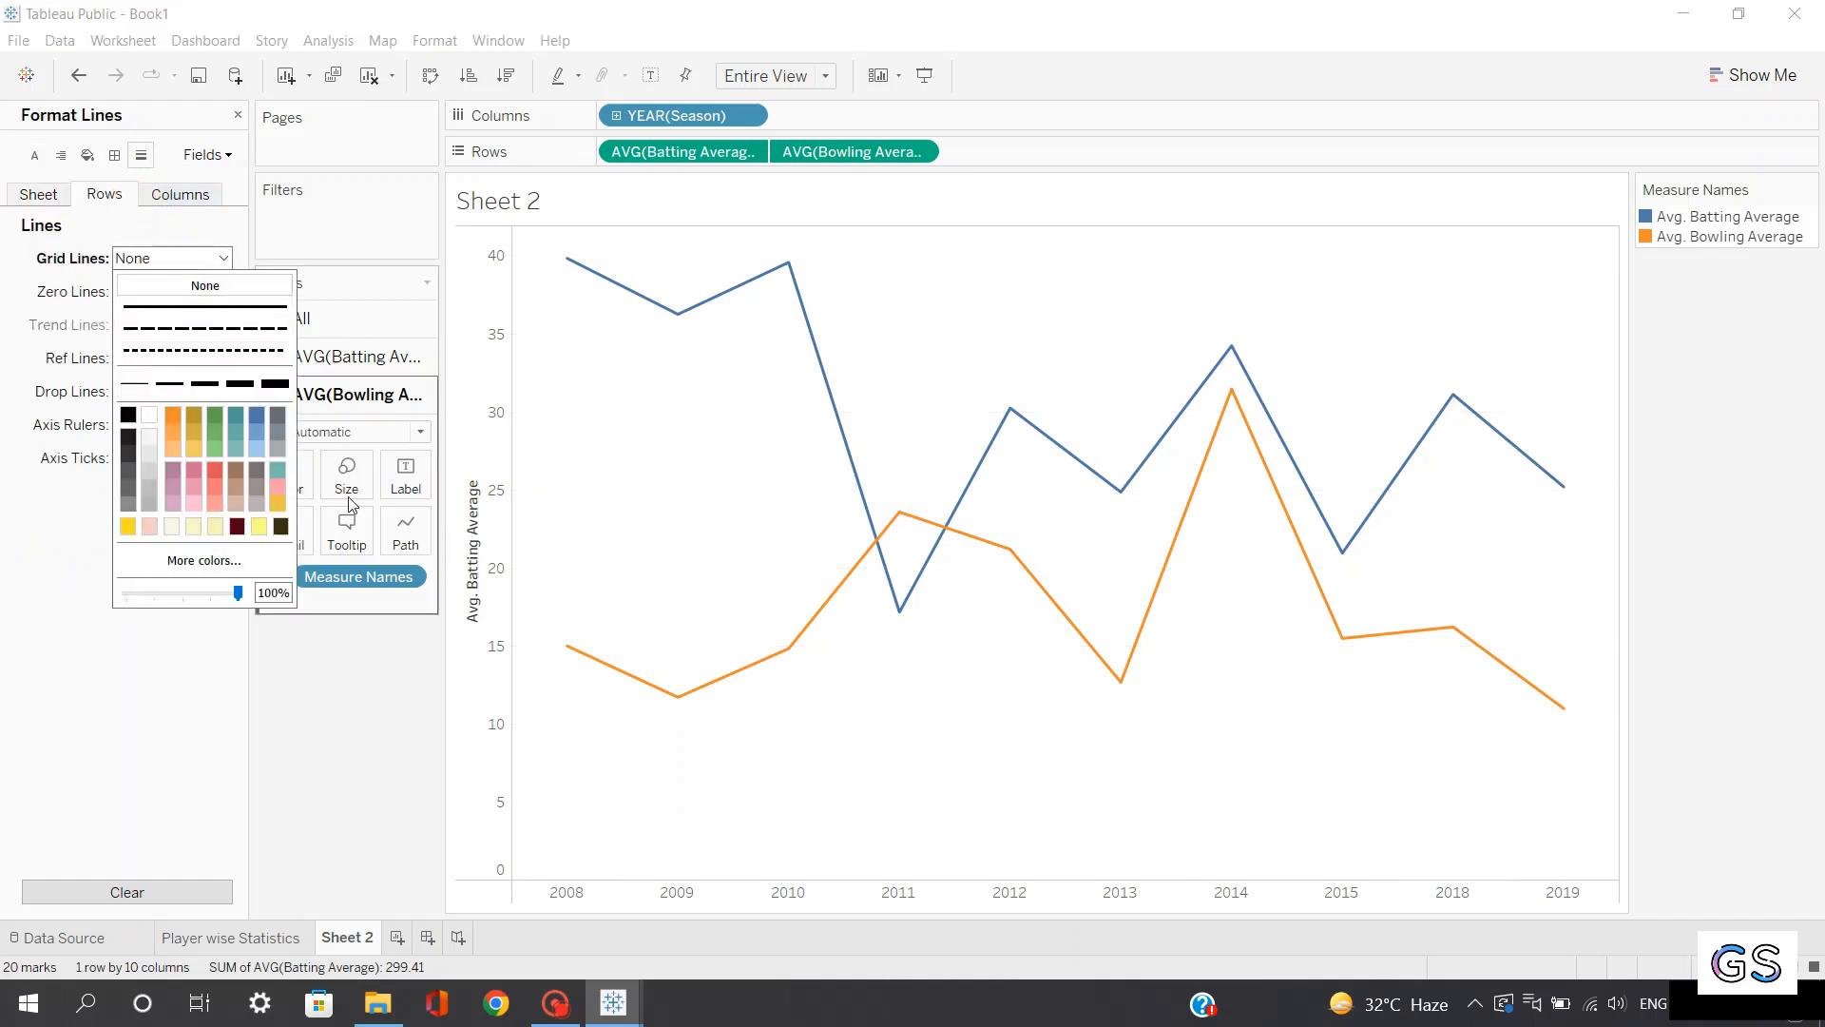
{"action": "left_click", "coordinate": [388, 695]}
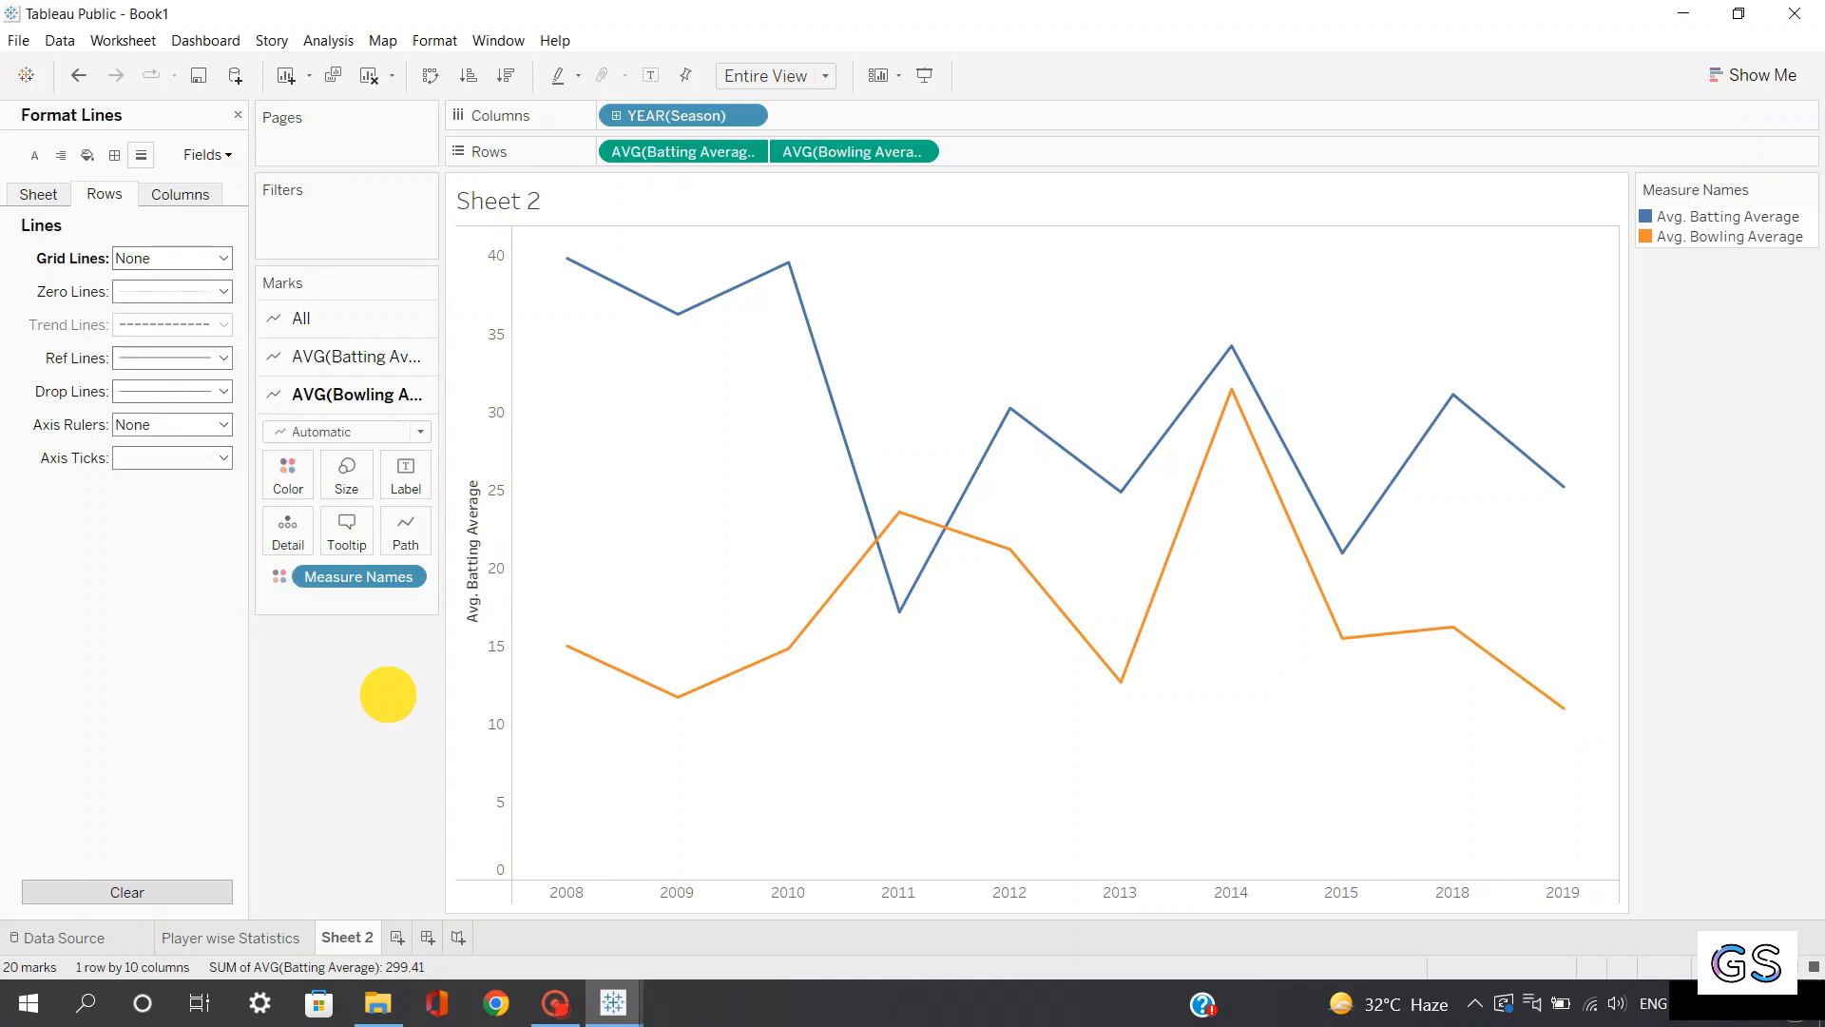
Clear the title of the Avg. Batting Average axis
{"action": "double_click", "coordinate": [472, 528]}
{"action": "left_click", "coordinate": [867, 649]}
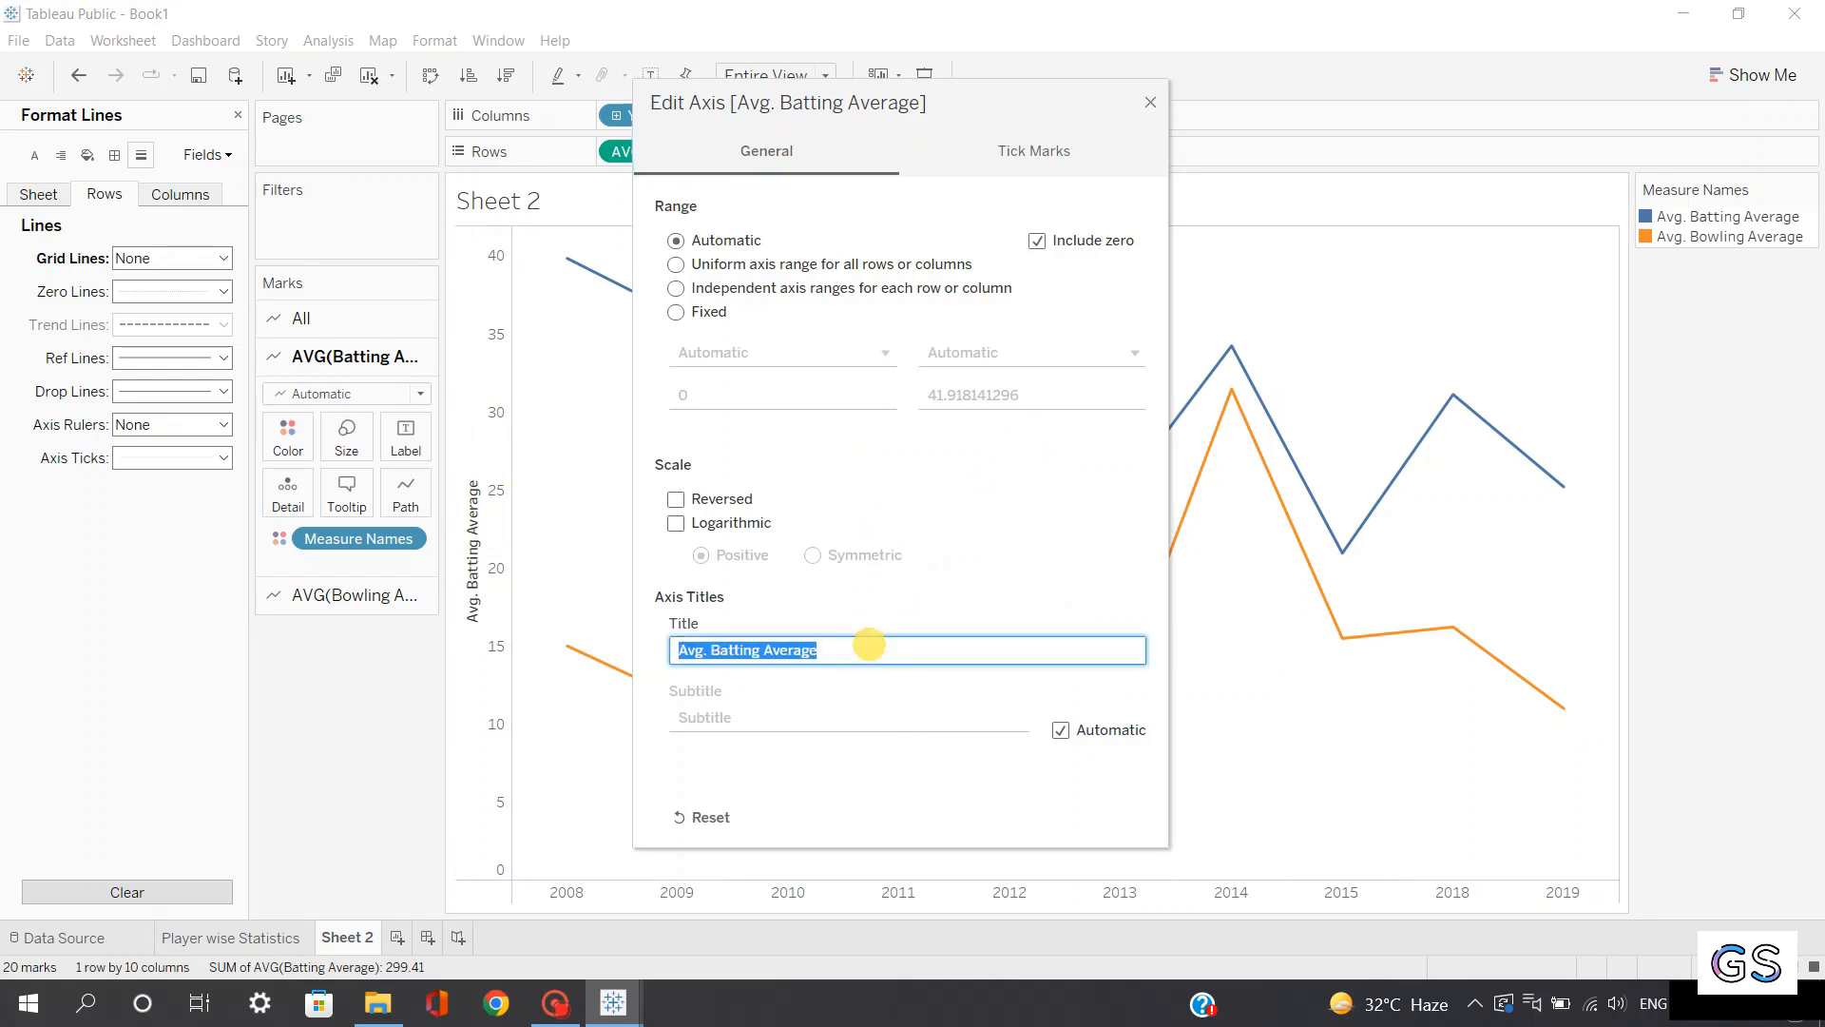
{"action": "key", "text": "BackSpace"}
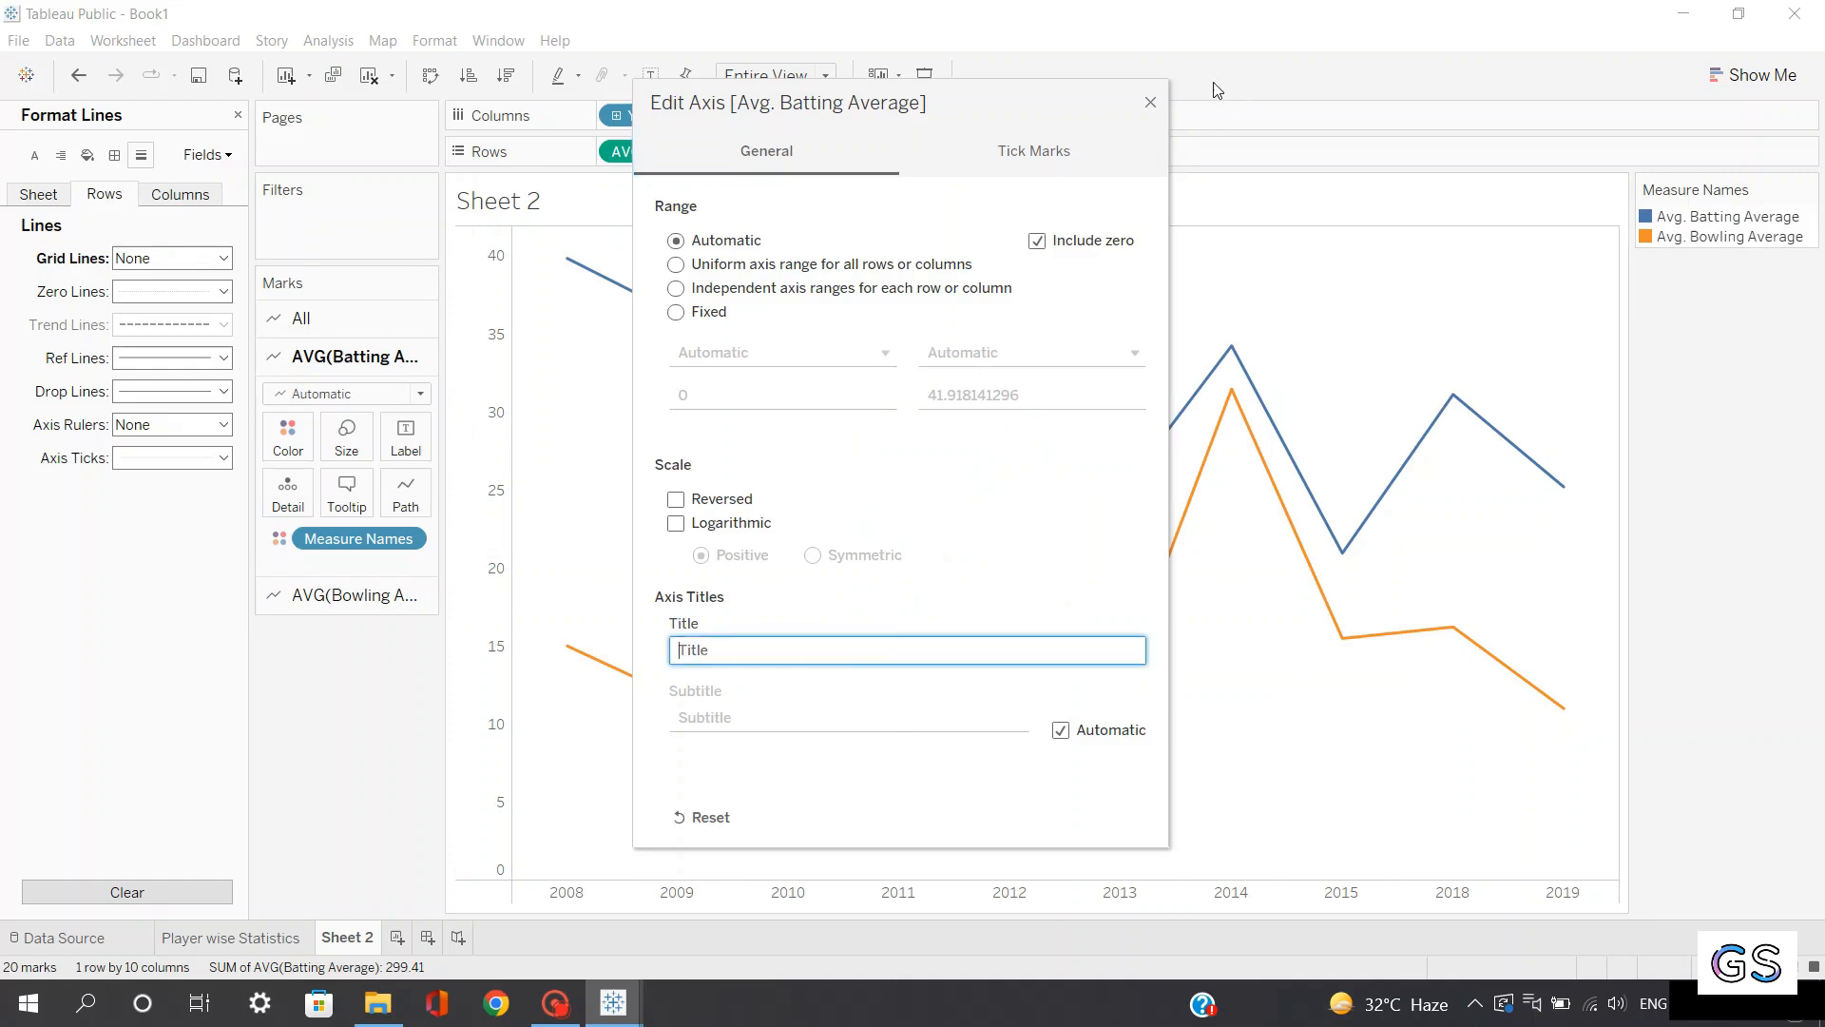
{"action": "left_click", "coordinate": [1156, 99]}
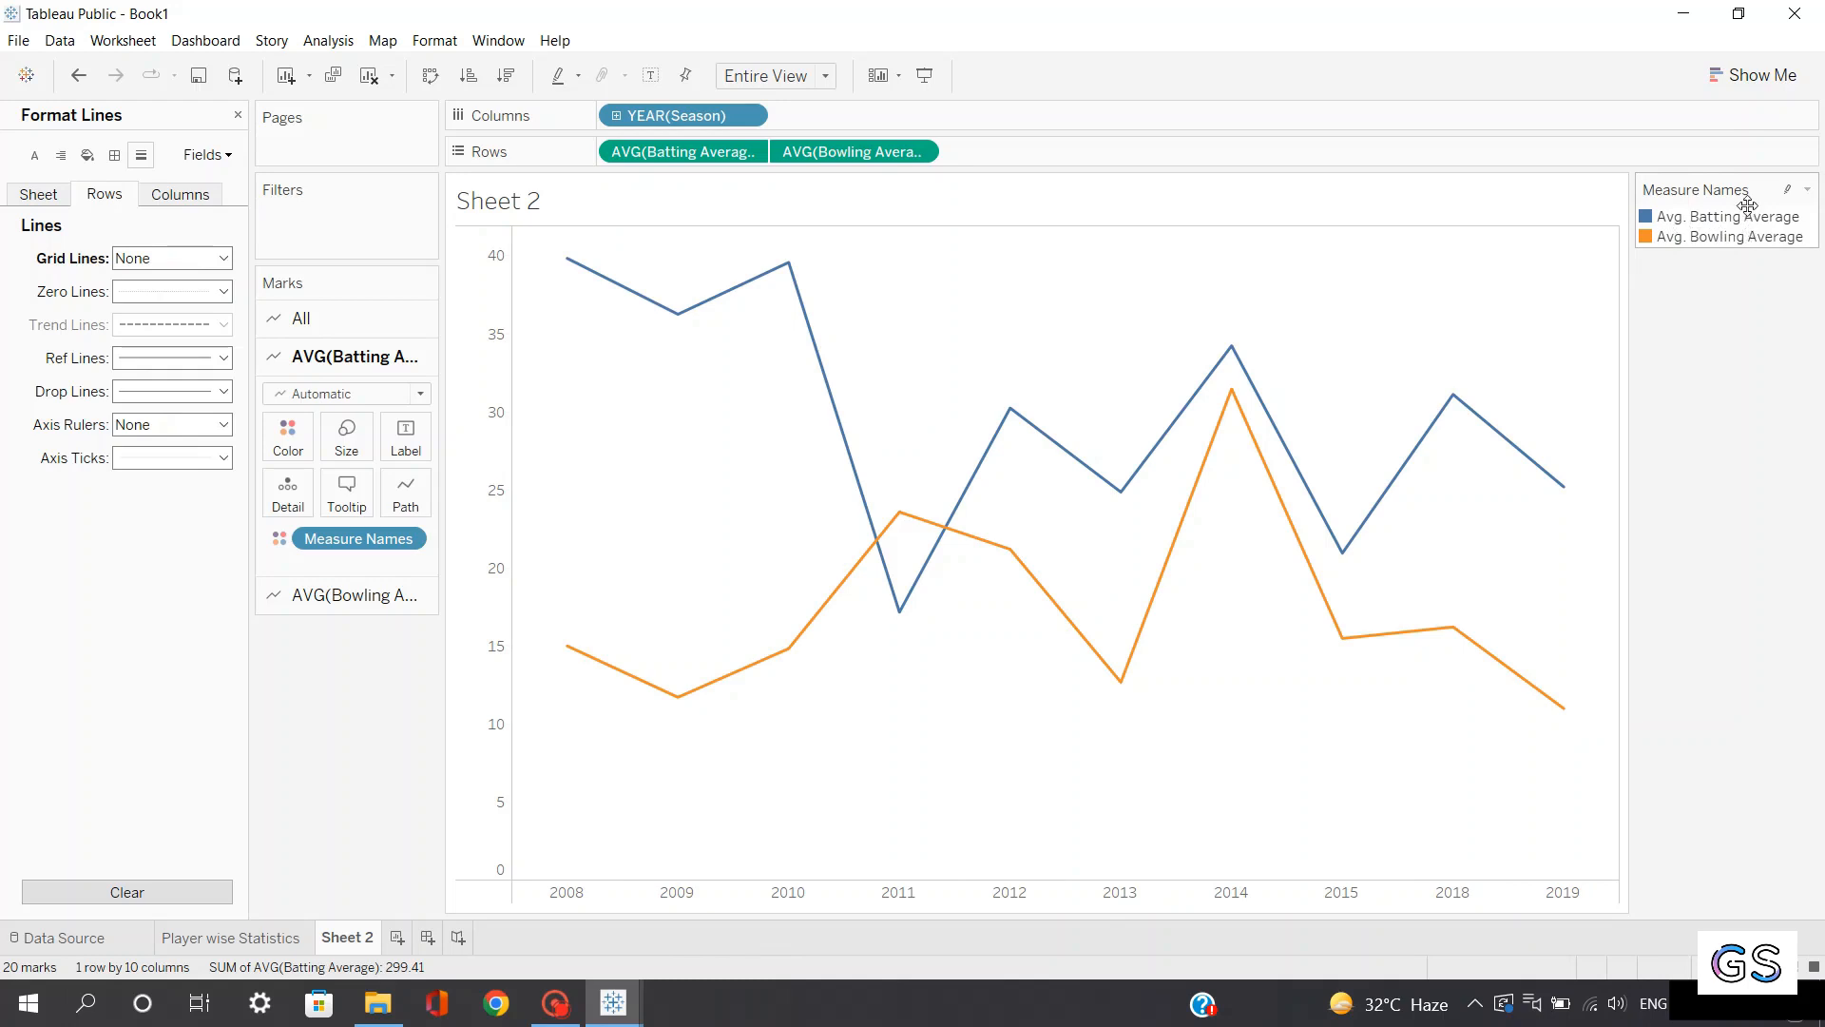
Change the alias of the Avg. Batting Average legend entry to "Batting Average"
{"action": "right_click", "coordinate": [1689, 221]}
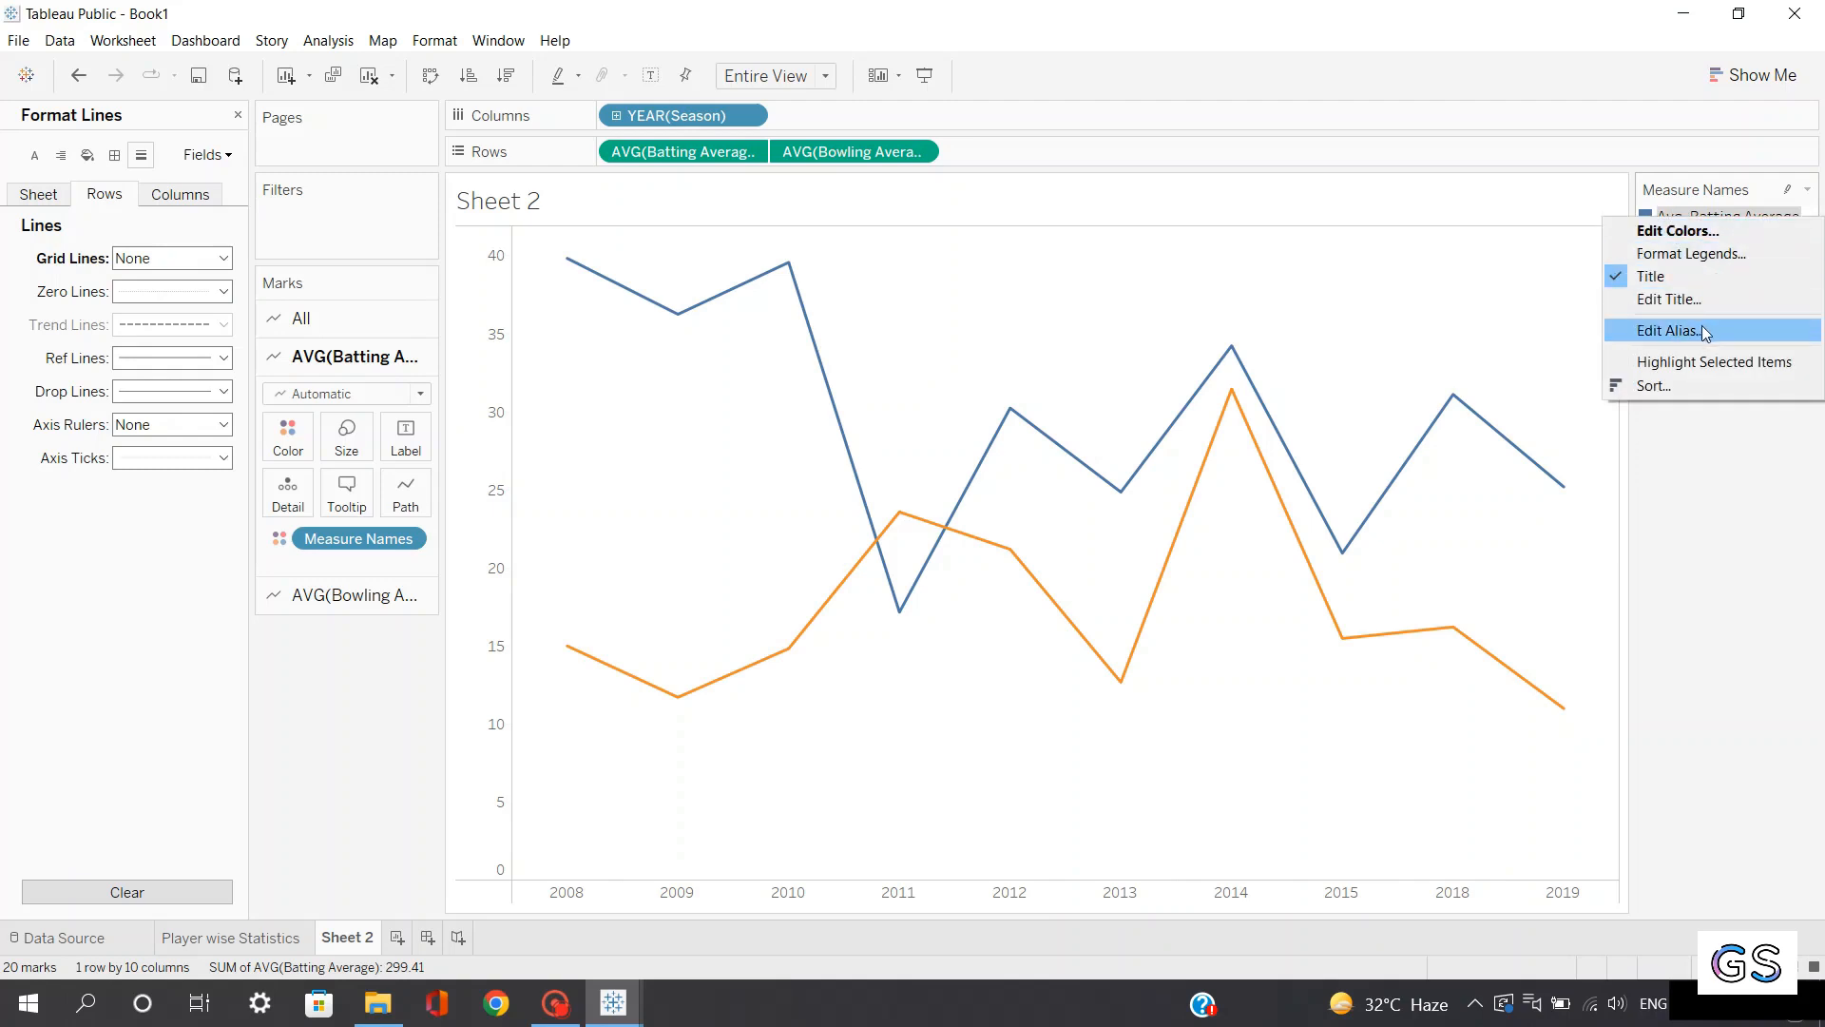
{"action": "left_click", "coordinate": [1702, 331]}
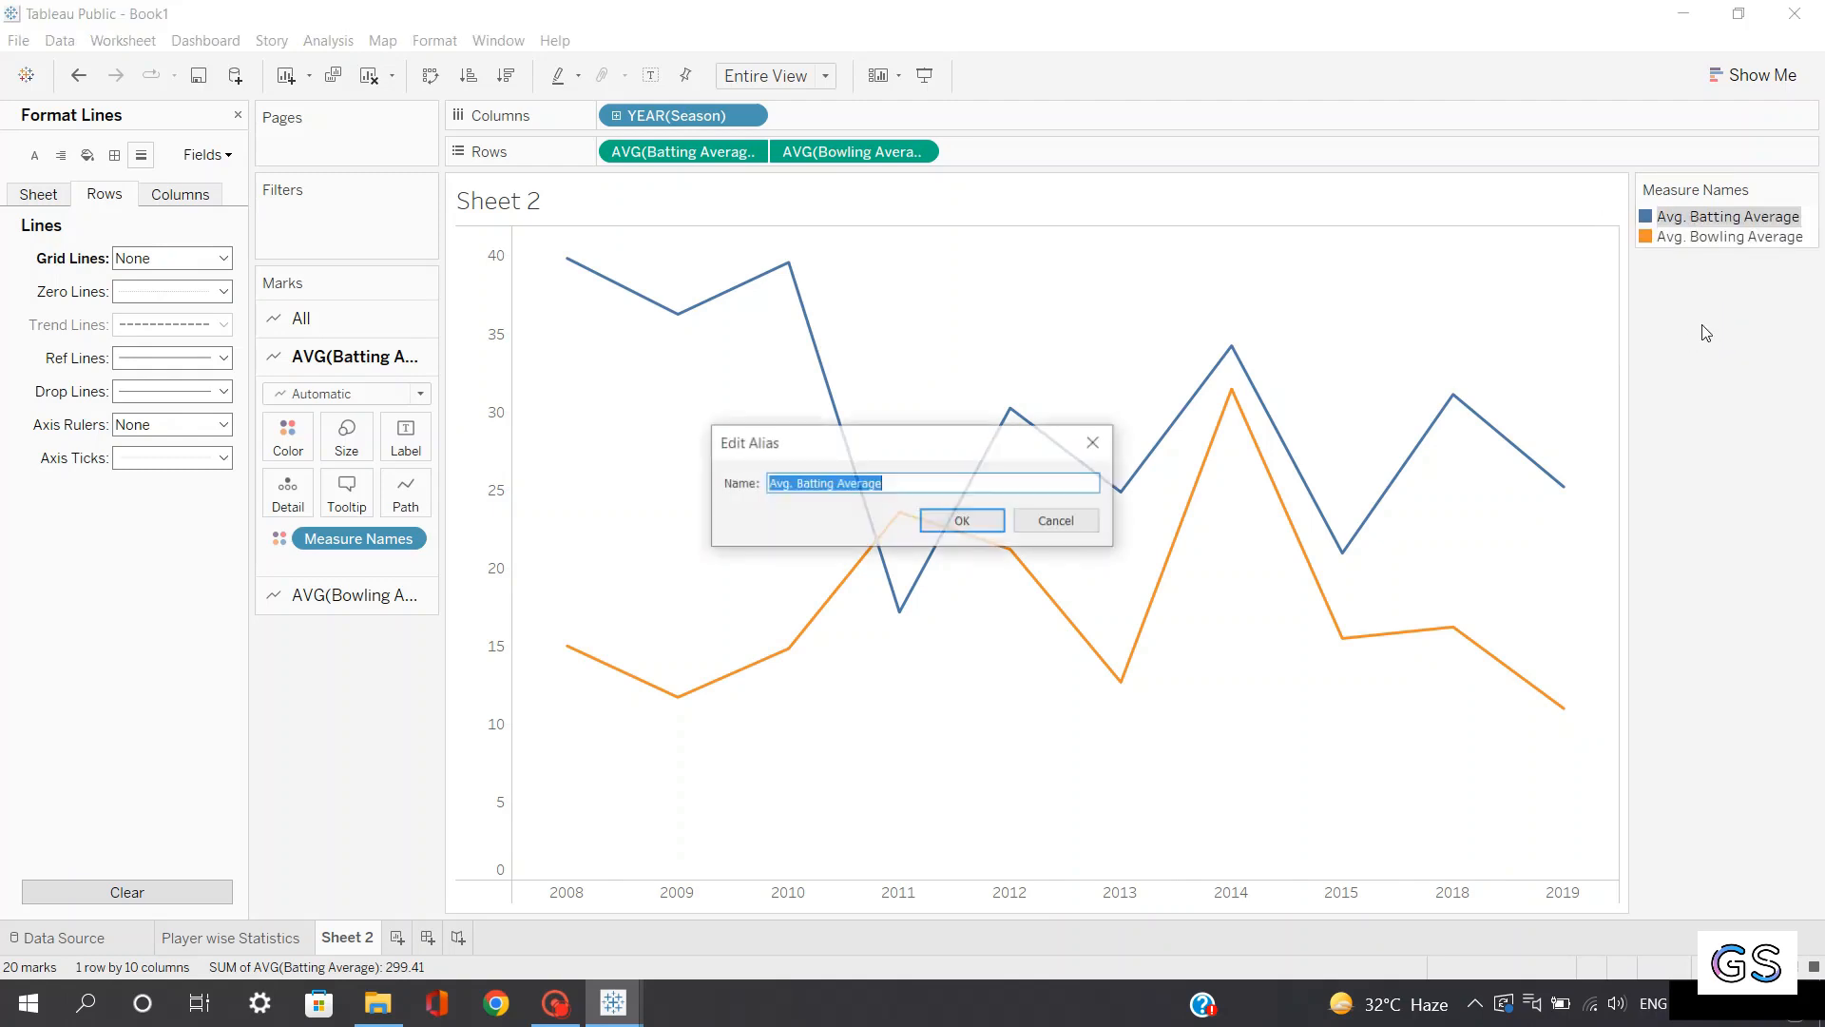
{"action": "left_click", "coordinate": [796, 482]}
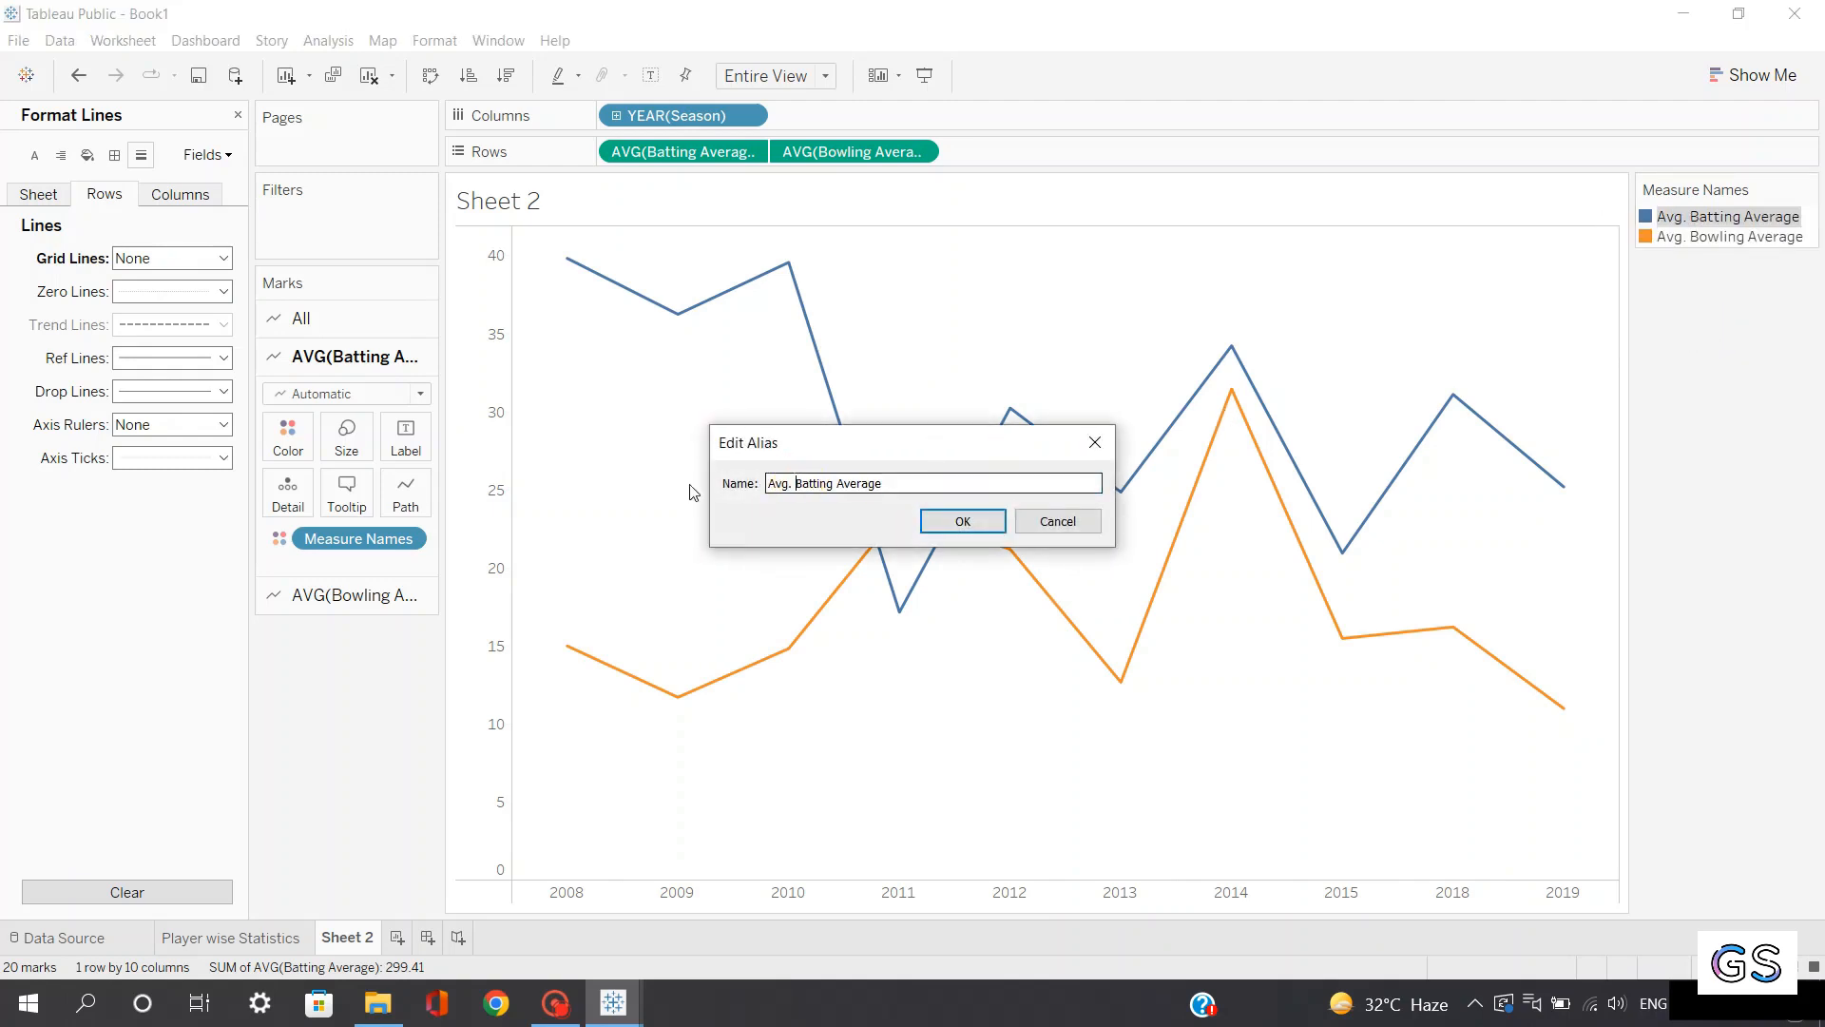
{"action": "key", "text": "BackSpace"}
{"action": "key", "text": "BackSpace"}
{"action": "key", "text": "BackSpace"}
{"action": "key", "text": "BackSpace"}
{"action": "key", "text": "BackSpace"}
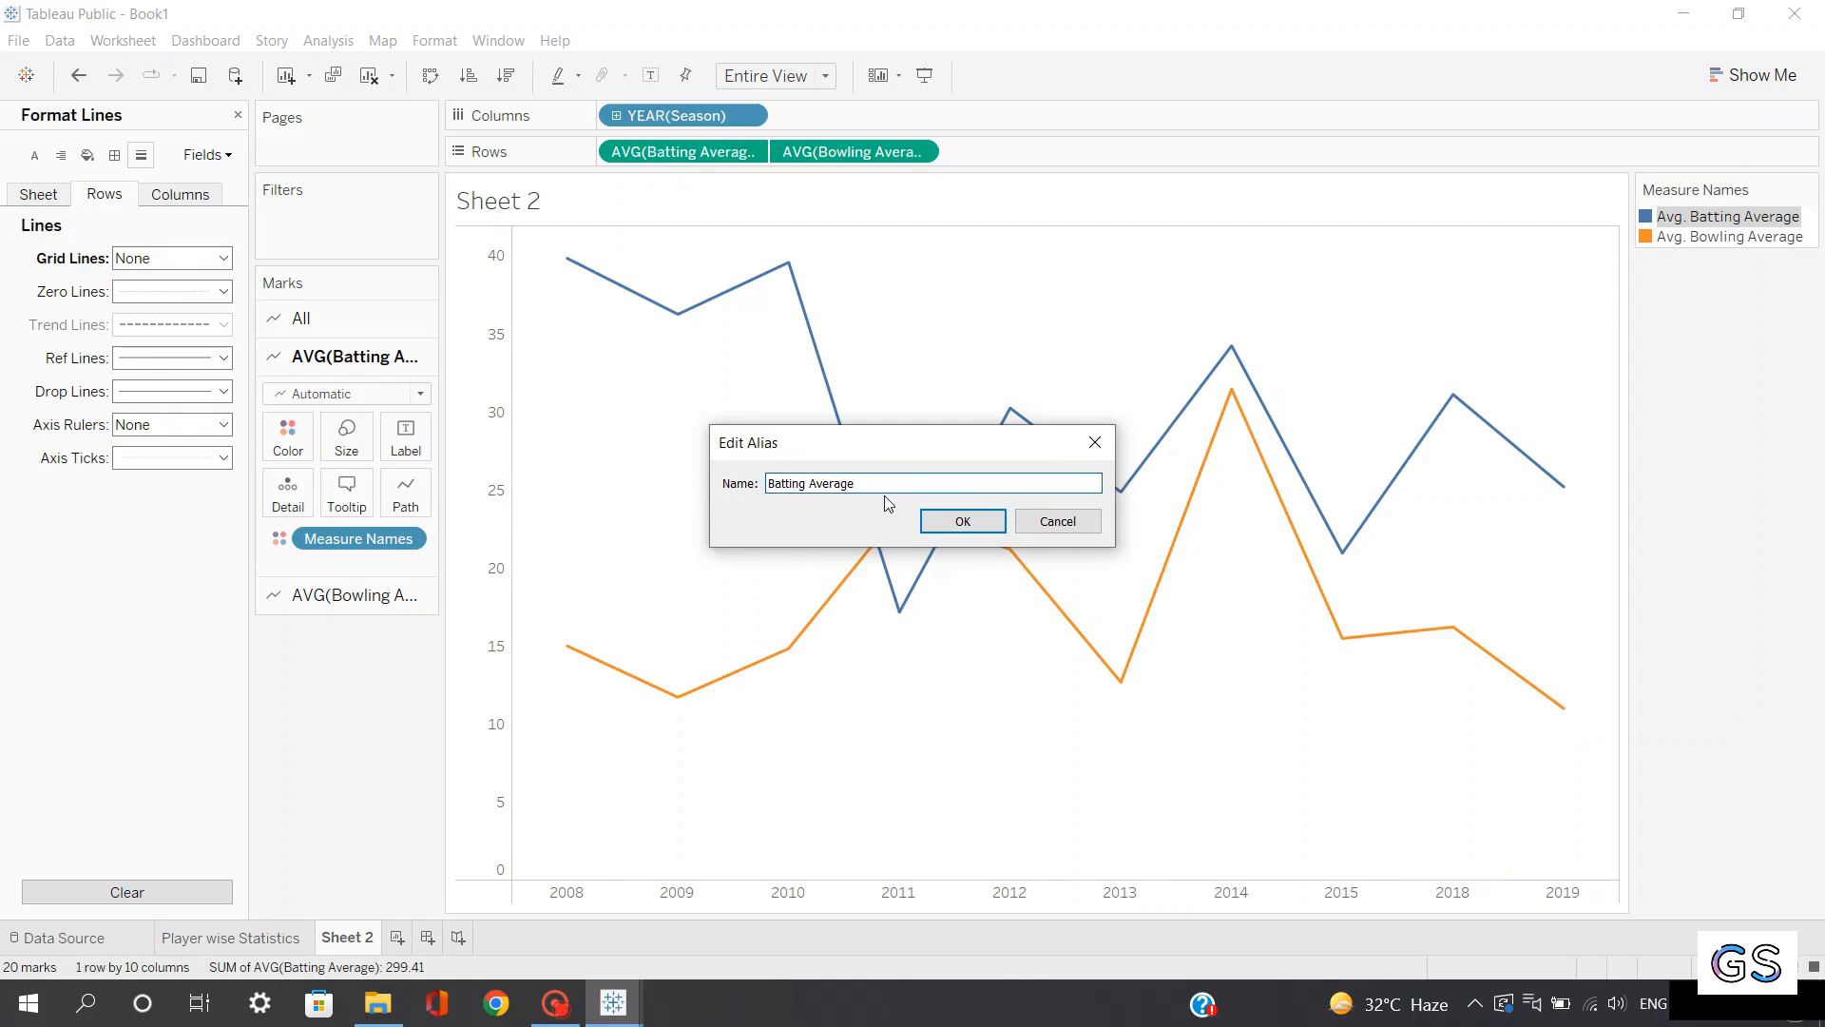
{"action": "left_click", "coordinate": [962, 521]}
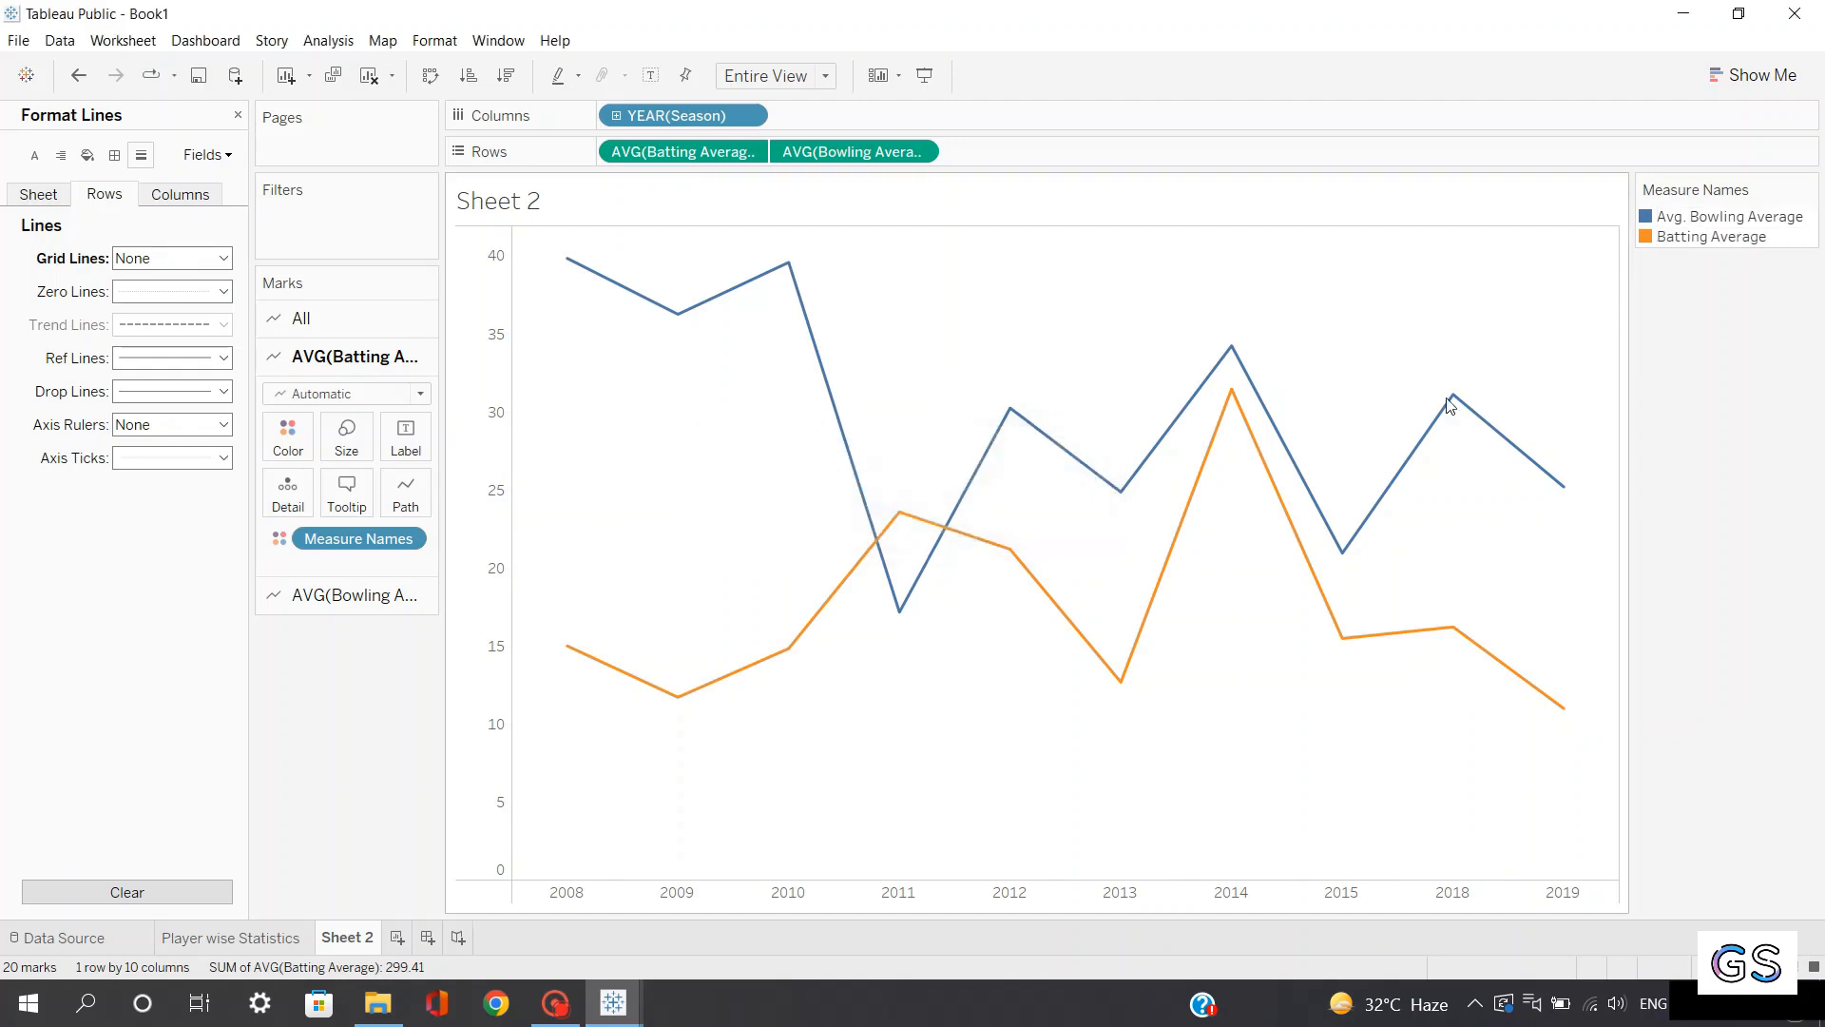
Change the alias of the Avg. Bowling Average legend entry to "Bowling Average"
{"action": "right_click", "coordinate": [1717, 224]}
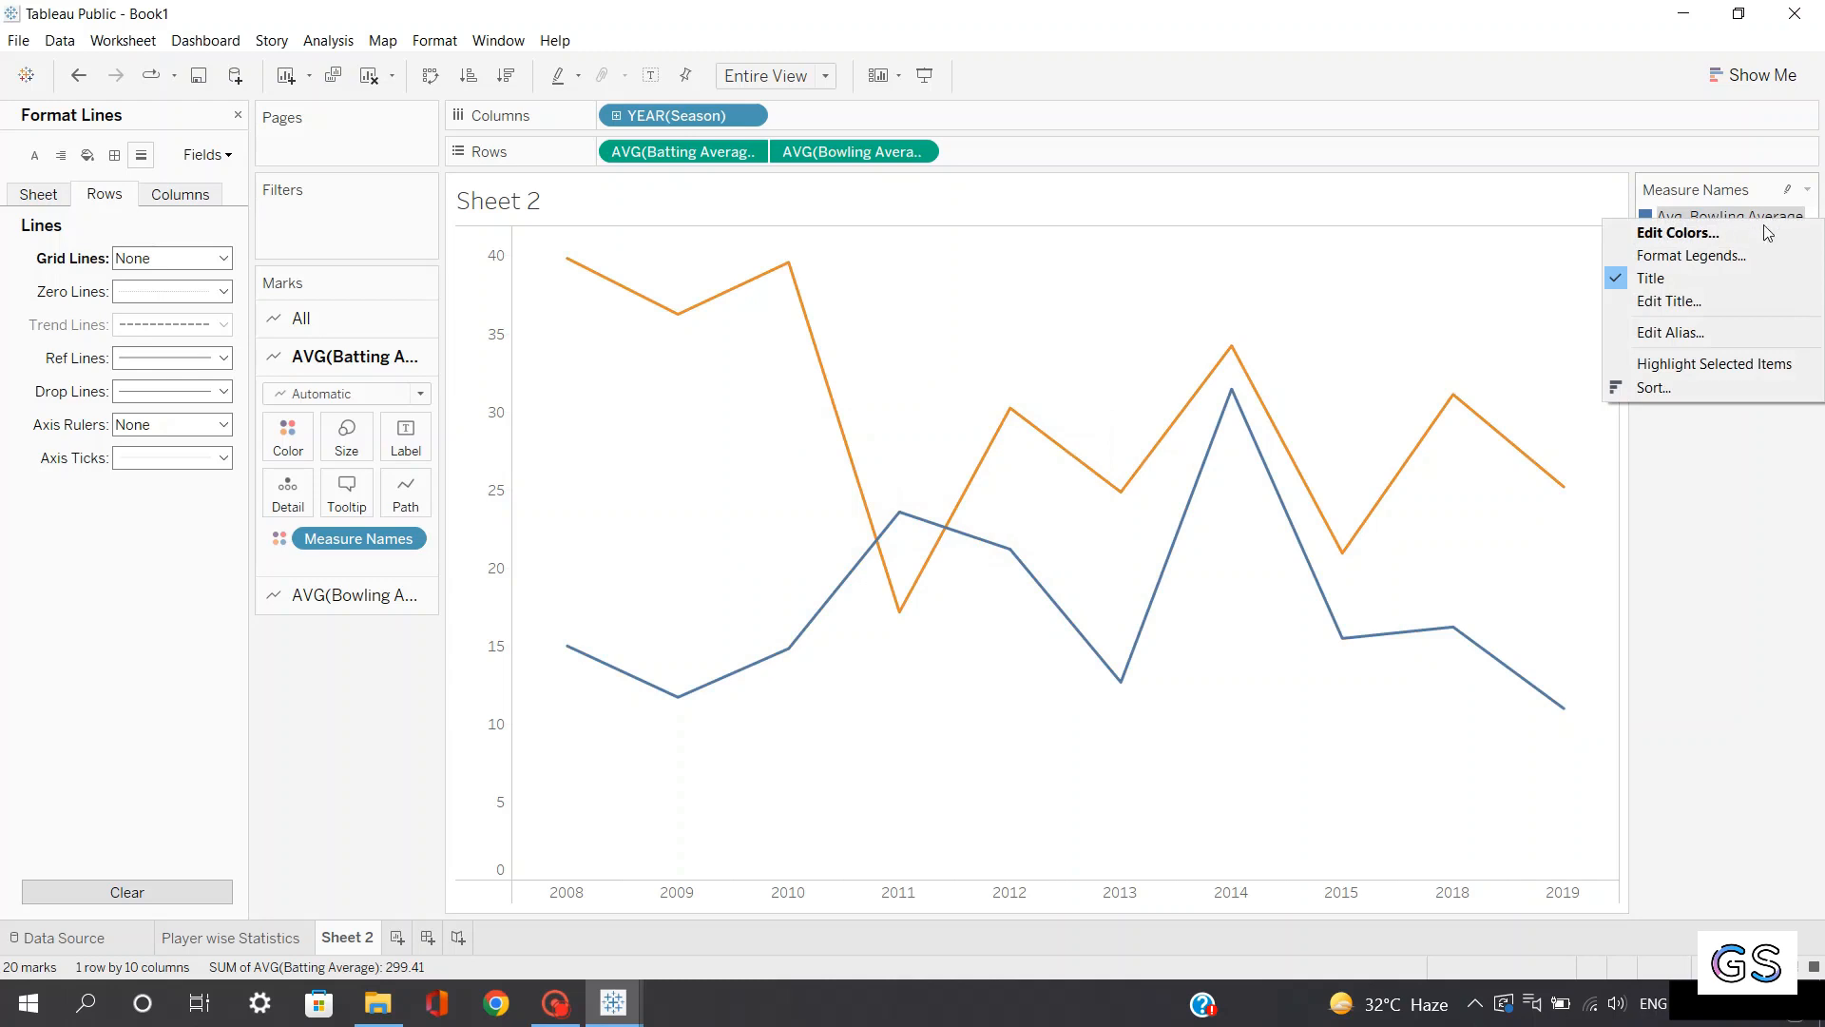
{"action": "left_click", "coordinate": [1691, 334]}
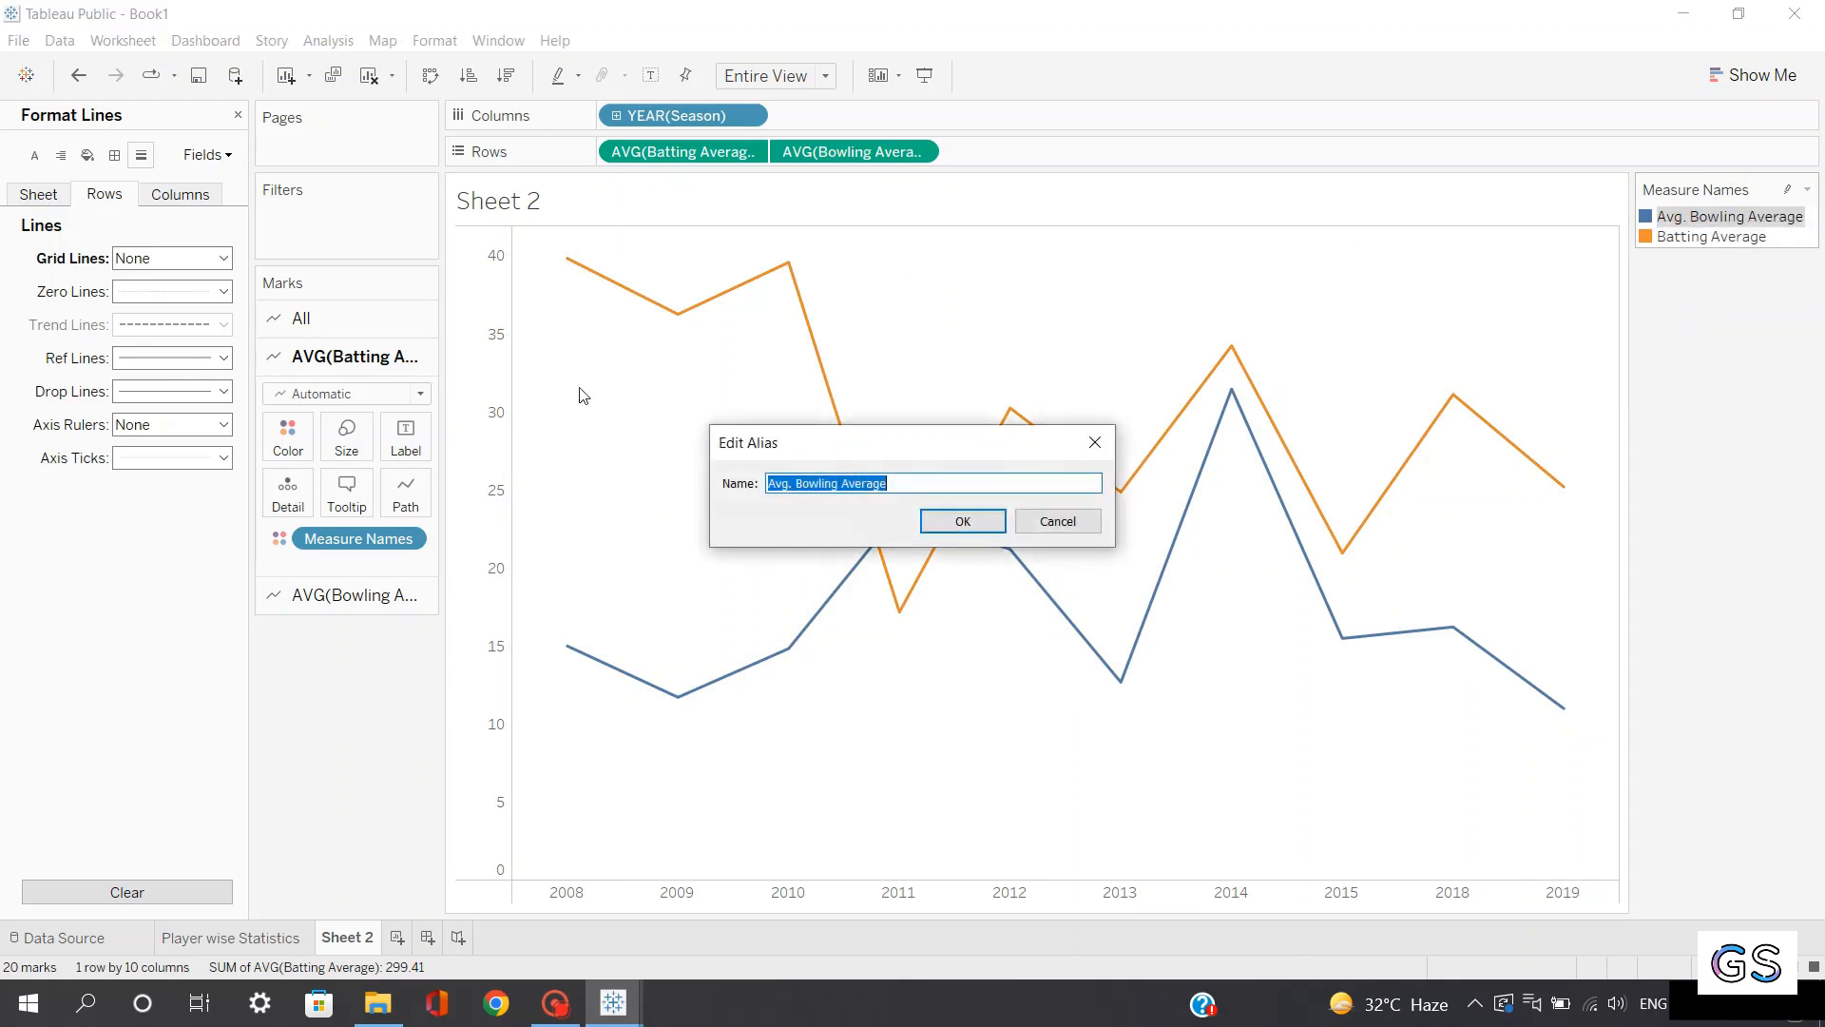
{"action": "left_click", "coordinate": [795, 483]}
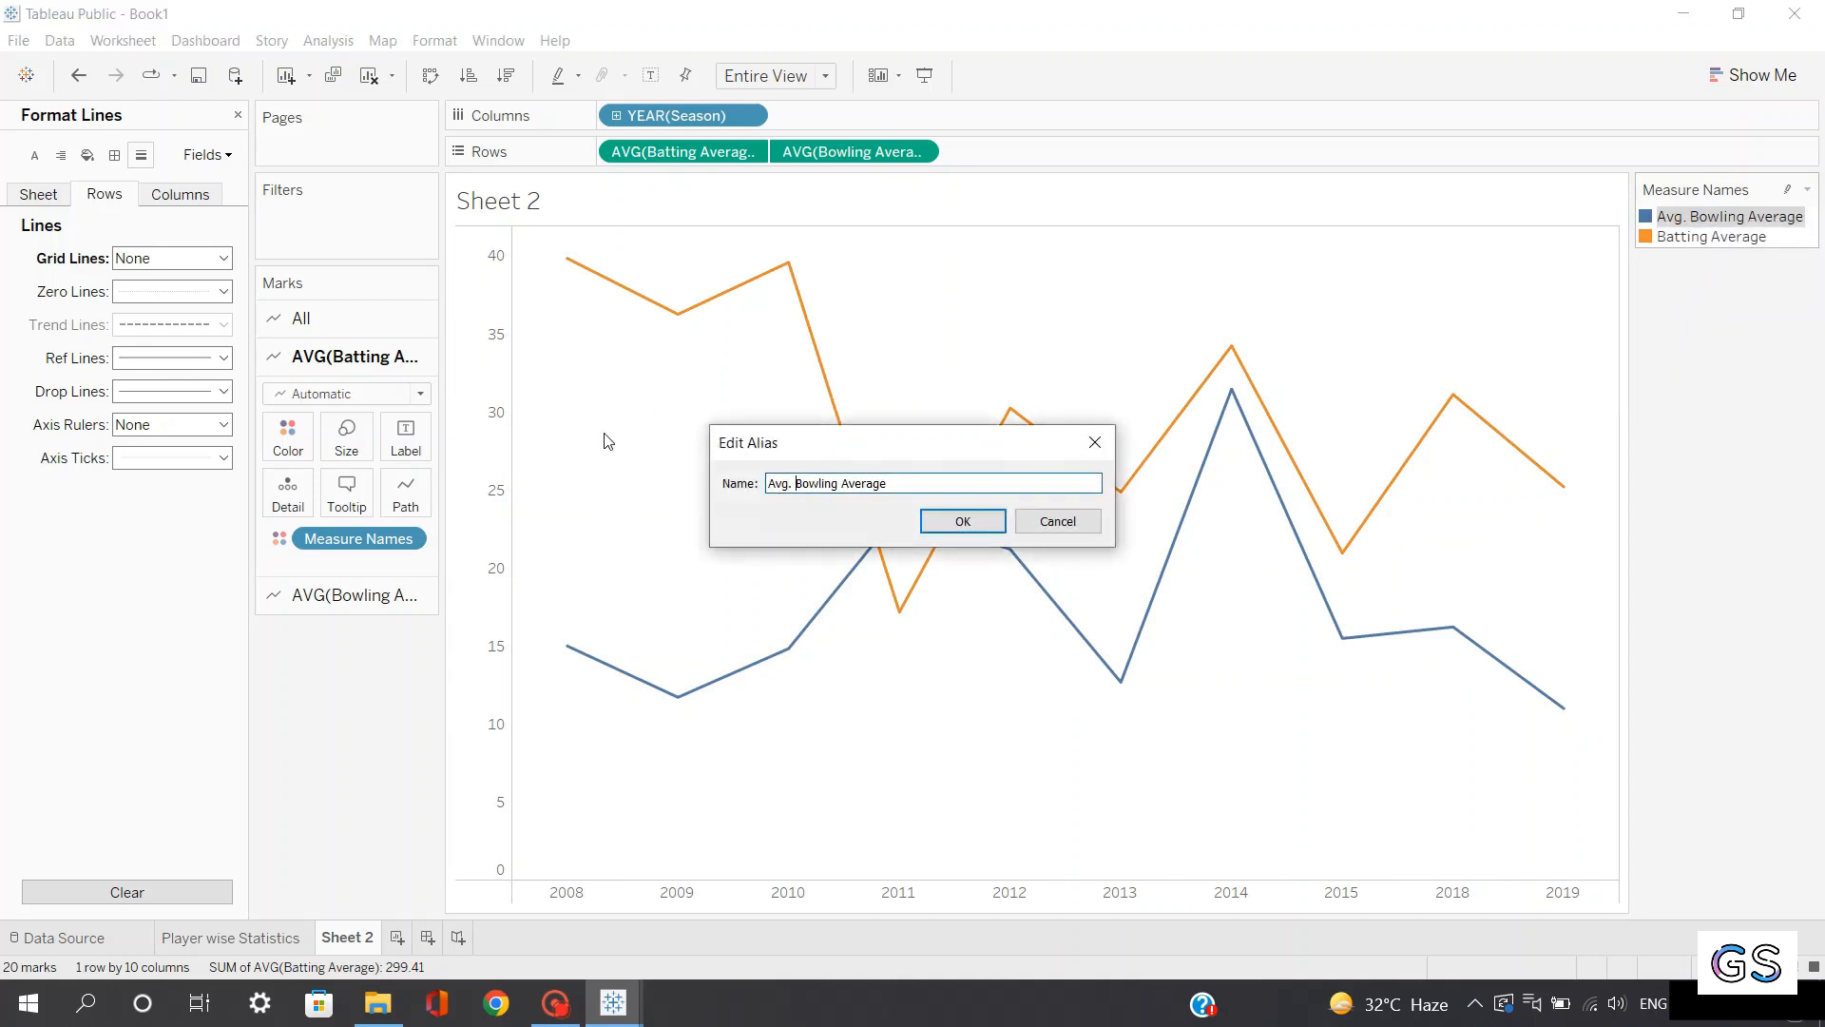
{"action": "key", "text": "BackSpace"}
{"action": "key", "text": "BackSpace"}
{"action": "key", "text": "BackSpace"}
{"action": "key", "text": "BackSpace"}
{"action": "key", "text": "BackSpace"}
{"action": "left_click", "coordinate": [963, 521]}
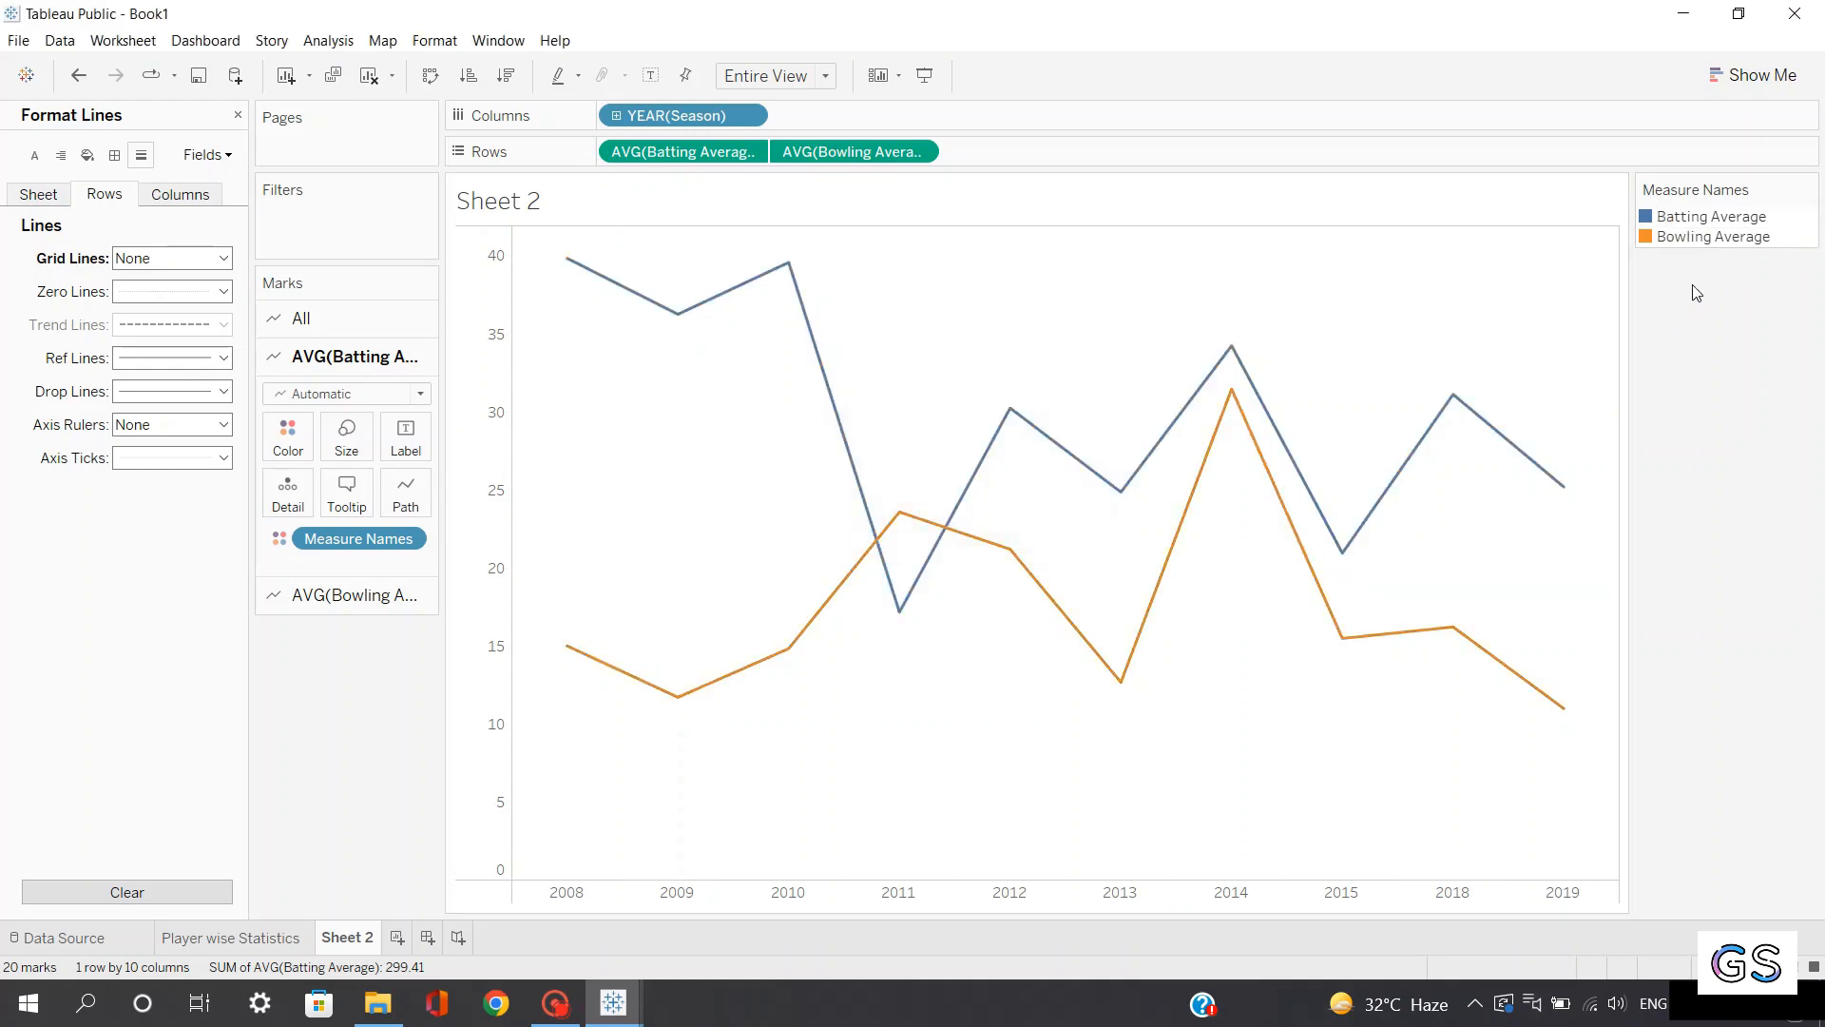
Close the line formatting pane and add a Player Name filter to the sheet that uses all values
{"action": "left_click", "coordinate": [237, 116]}
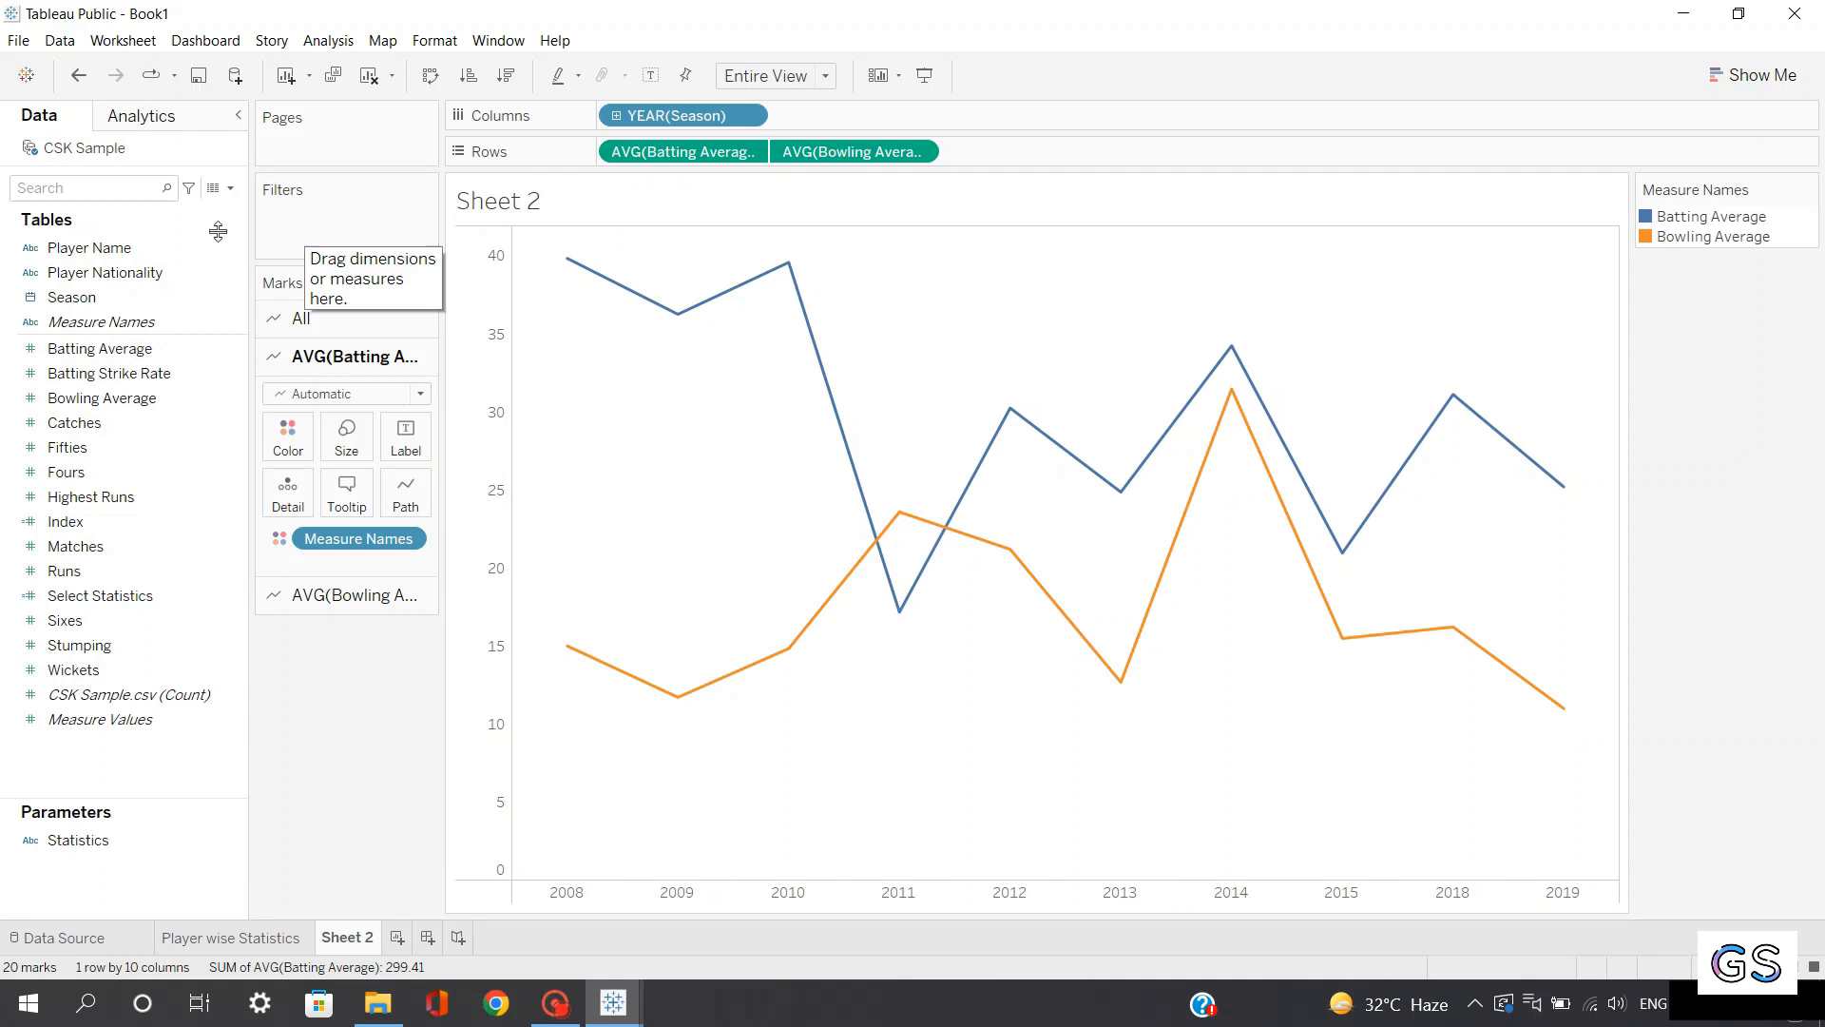
{"action": "left_click", "coordinate": [138, 249]}
{"action": "left_click_drag", "start_coordinate": [127, 259], "coordinate": [326, 232]}
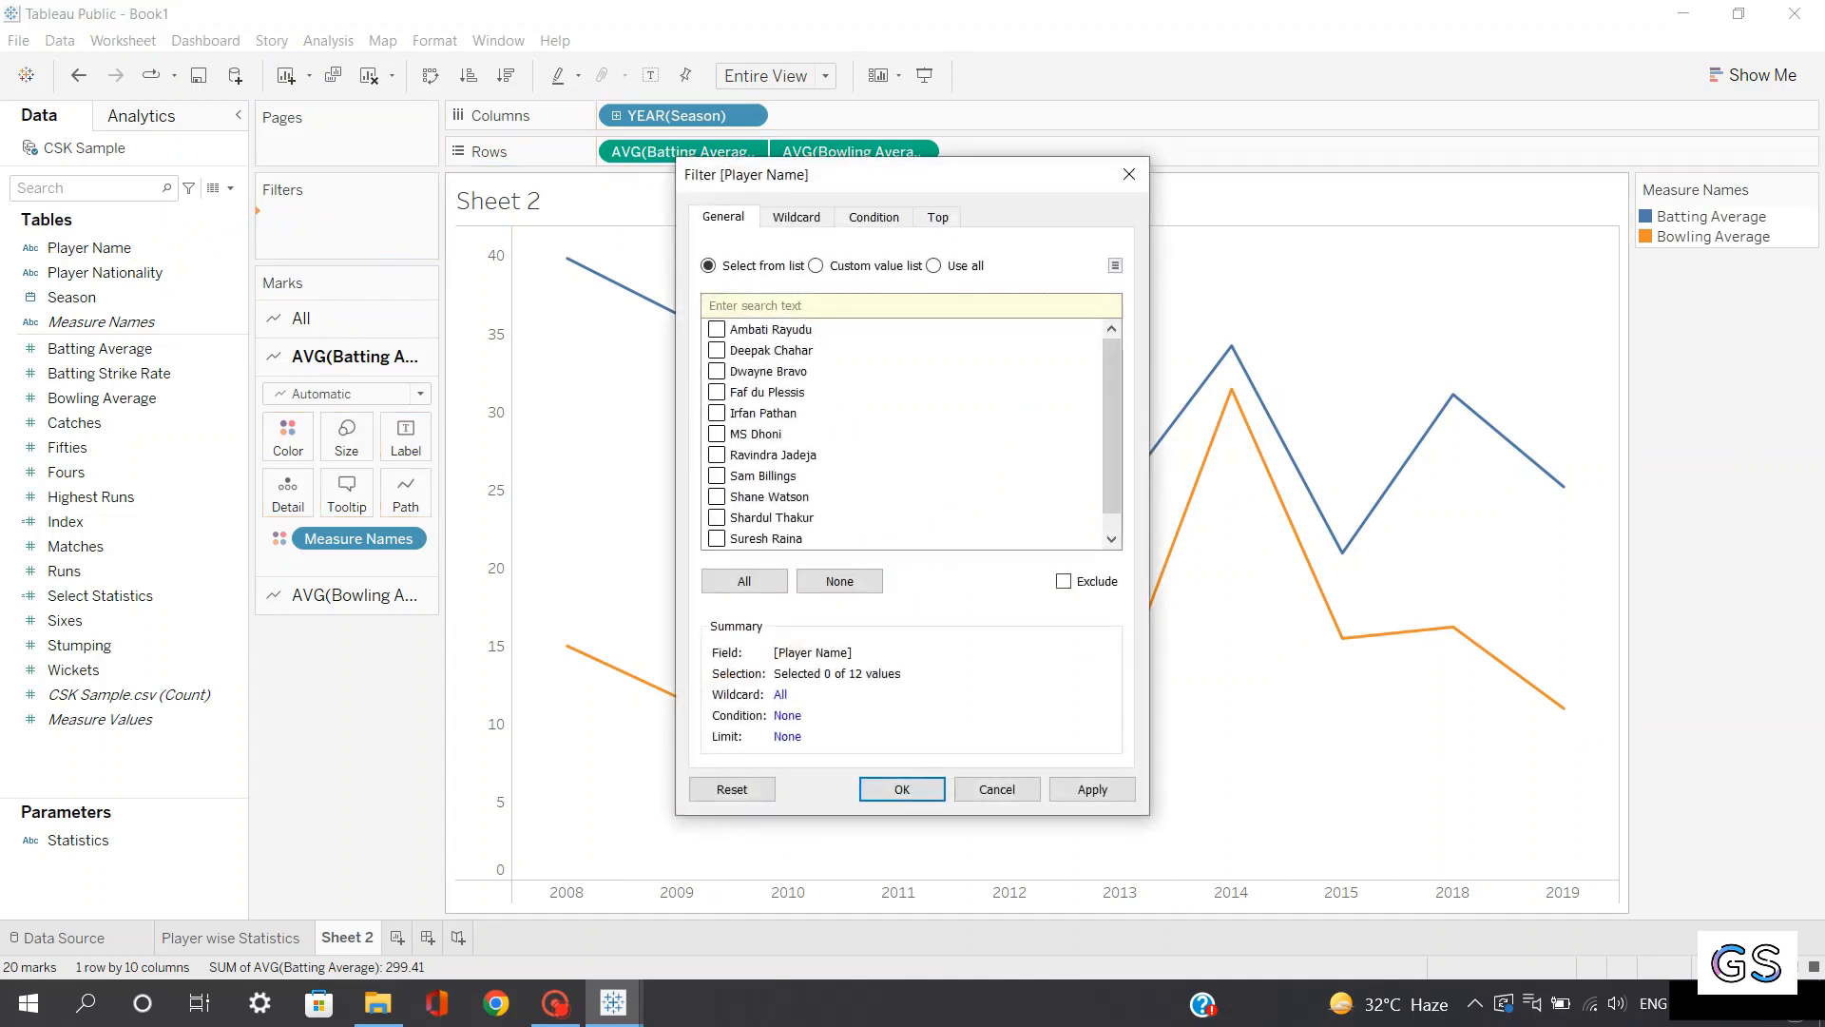
{"action": "left_click_drag", "start_coordinate": [1109, 422], "coordinate": [1104, 331]}
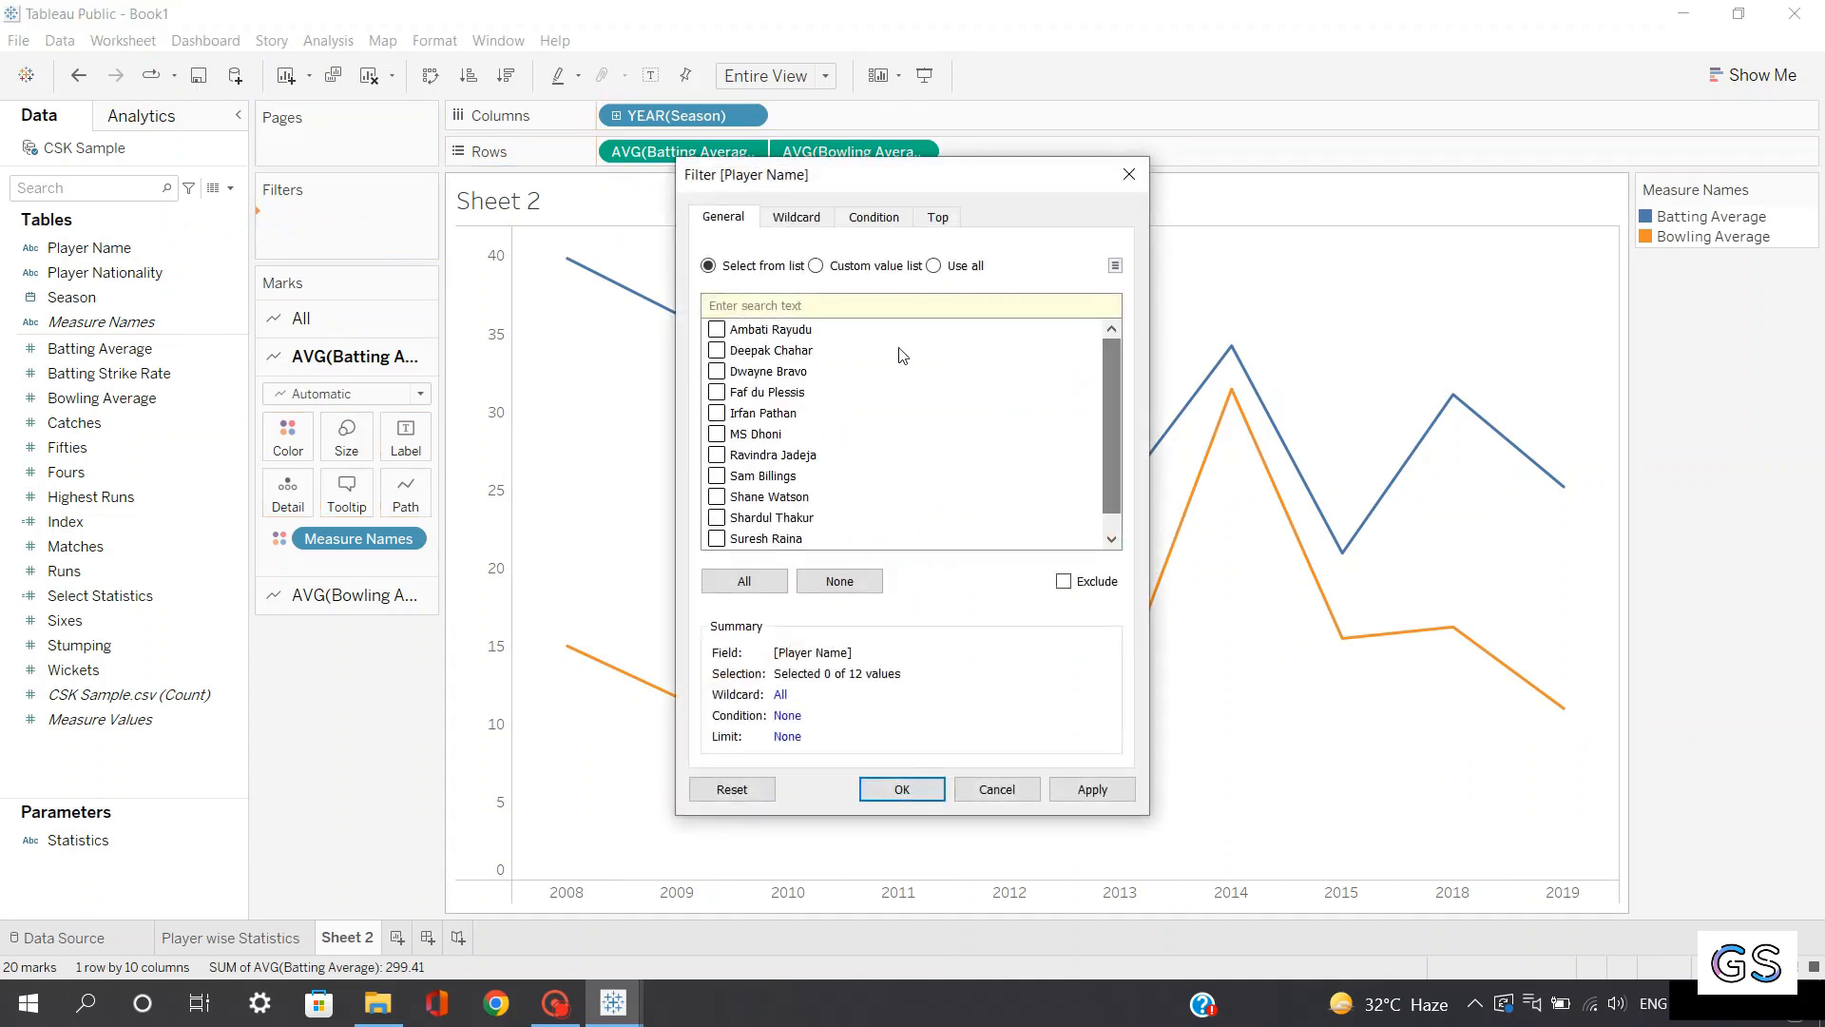
{"action": "left_click", "coordinate": [1100, 400]}
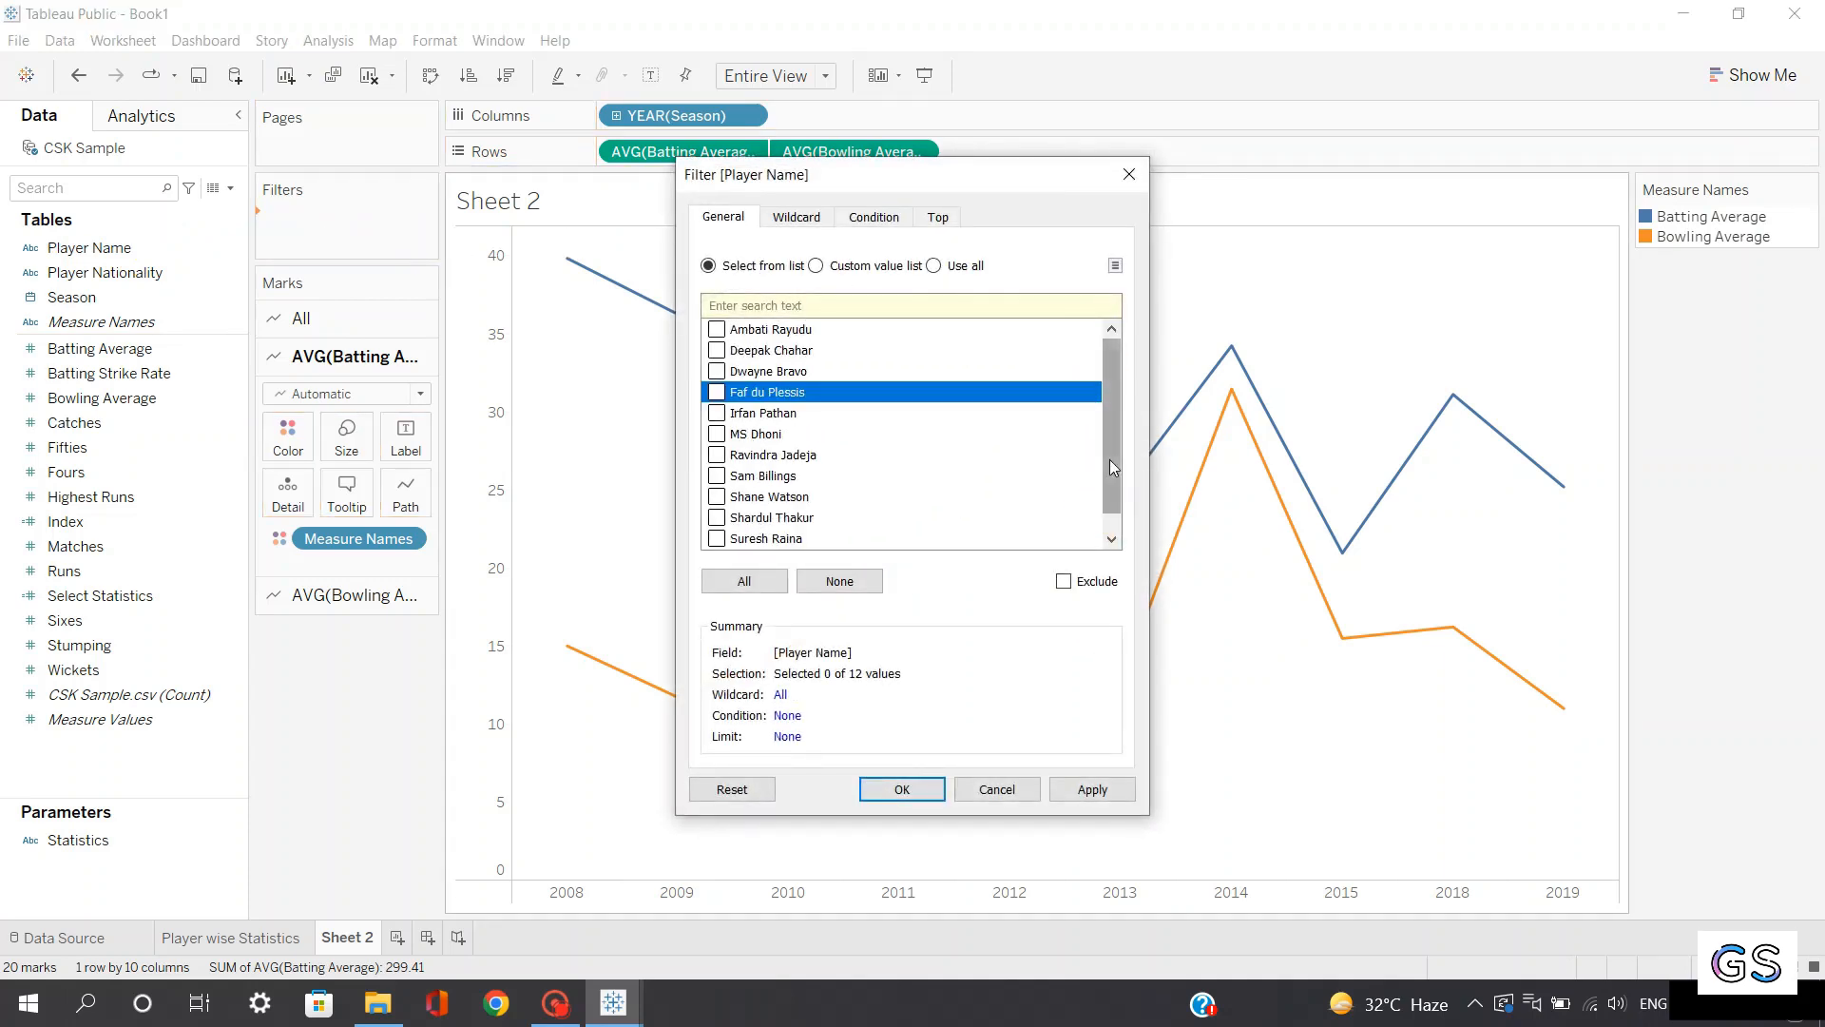
{"action": "left_click_drag", "start_coordinate": [1109, 453], "coordinate": [1053, 367]}
{"action": "left_click", "coordinate": [940, 270]}
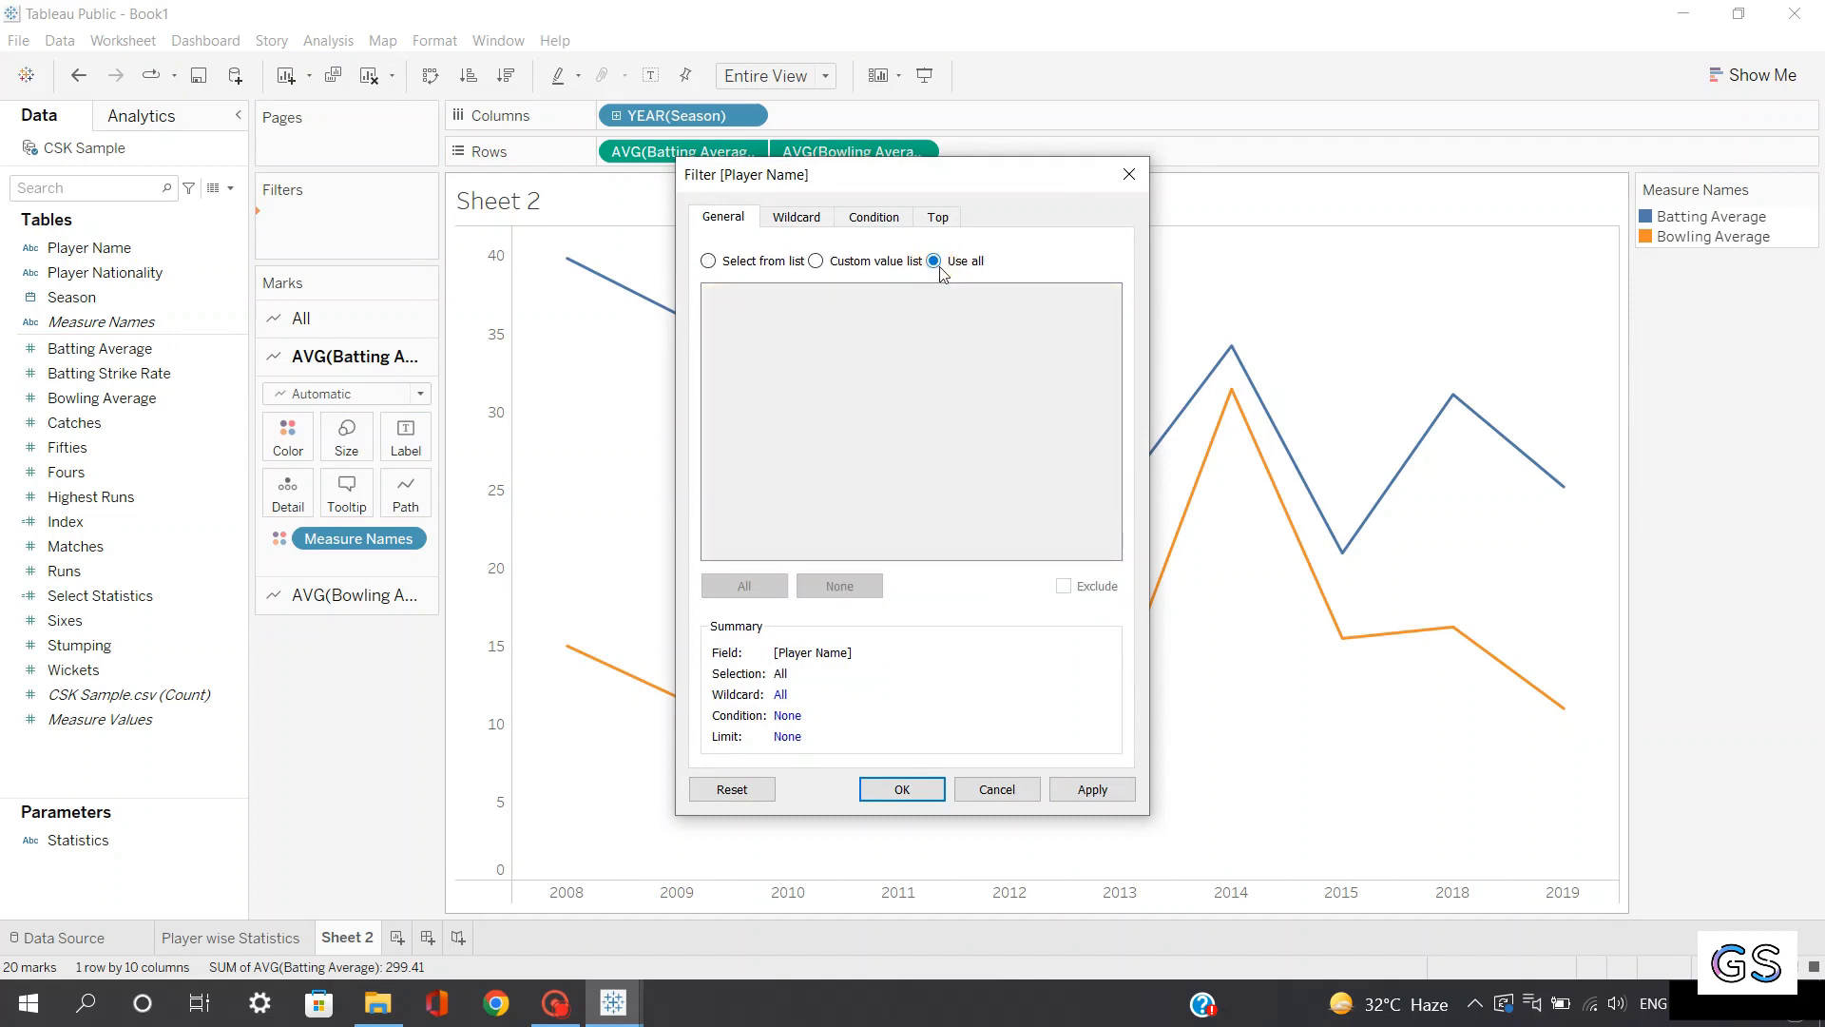
{"action": "left_click", "coordinate": [1093, 789]}
{"action": "left_click", "coordinate": [903, 789]}
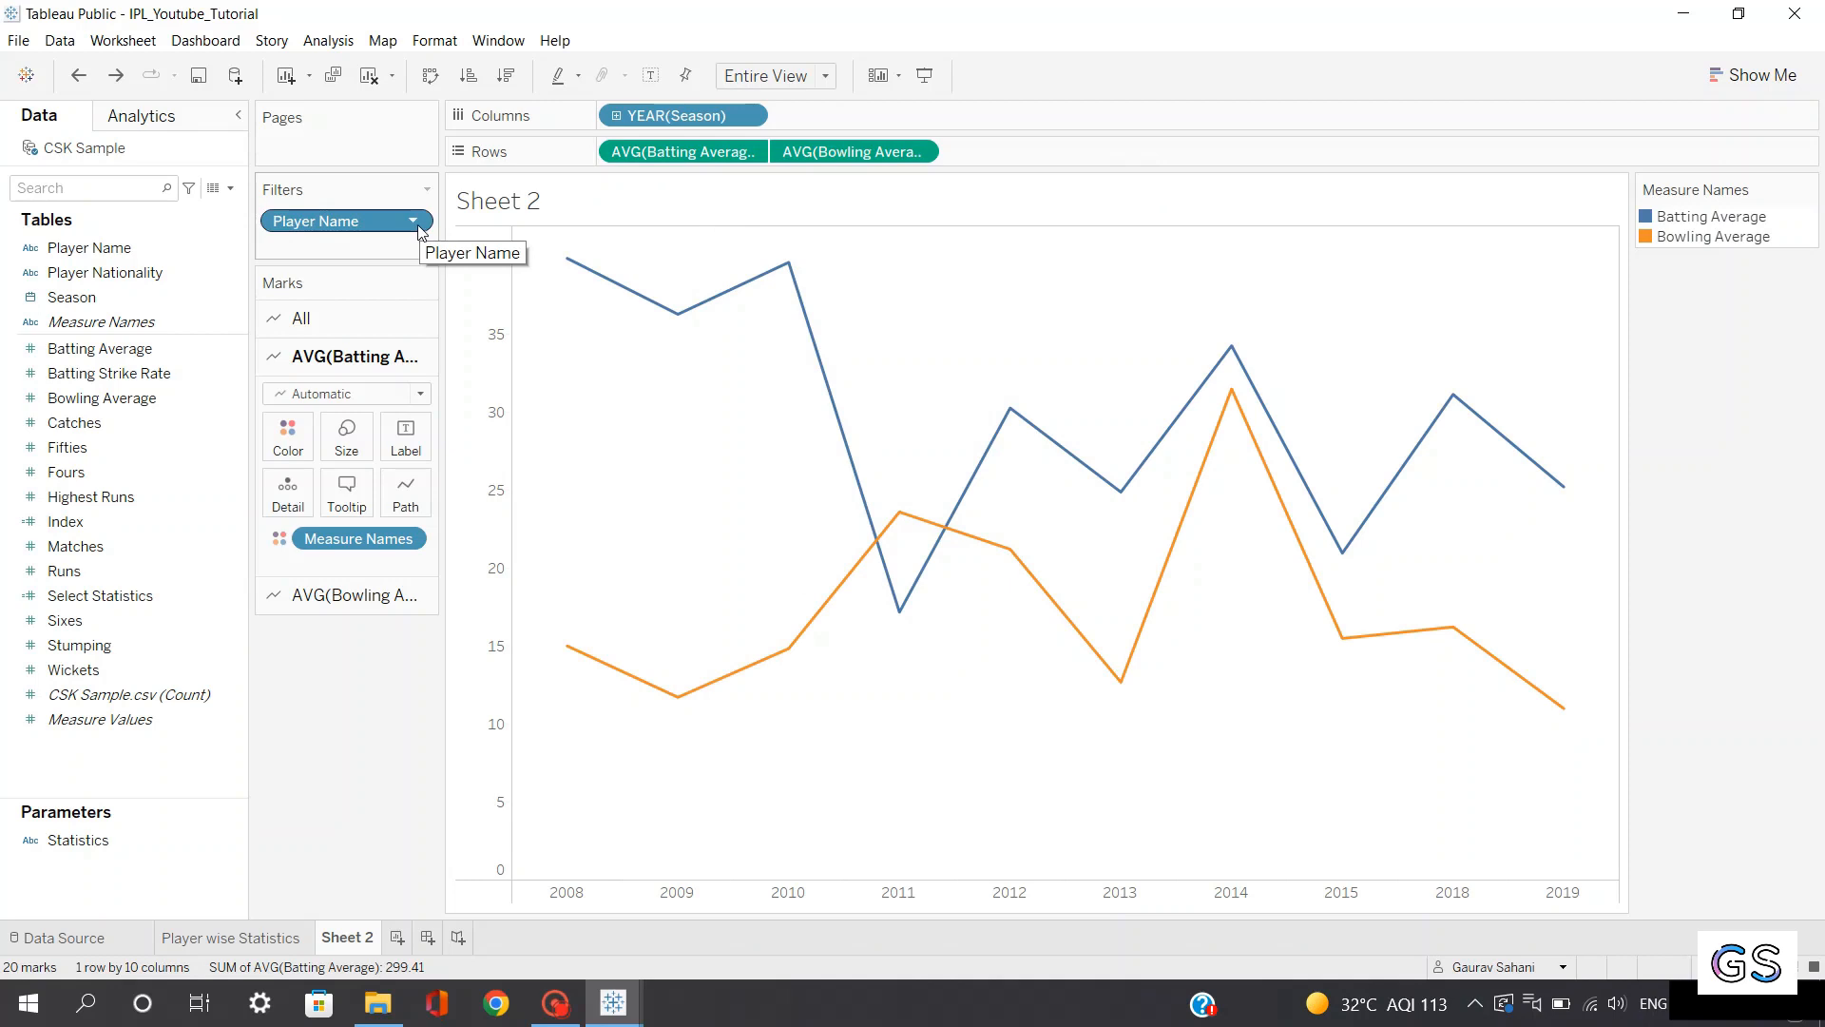
Show the Player Name filter card beside the chart and display it as Single Value (dropdown)
{"action": "left_click", "coordinate": [415, 222]}
{"action": "left_click", "coordinate": [404, 274]}
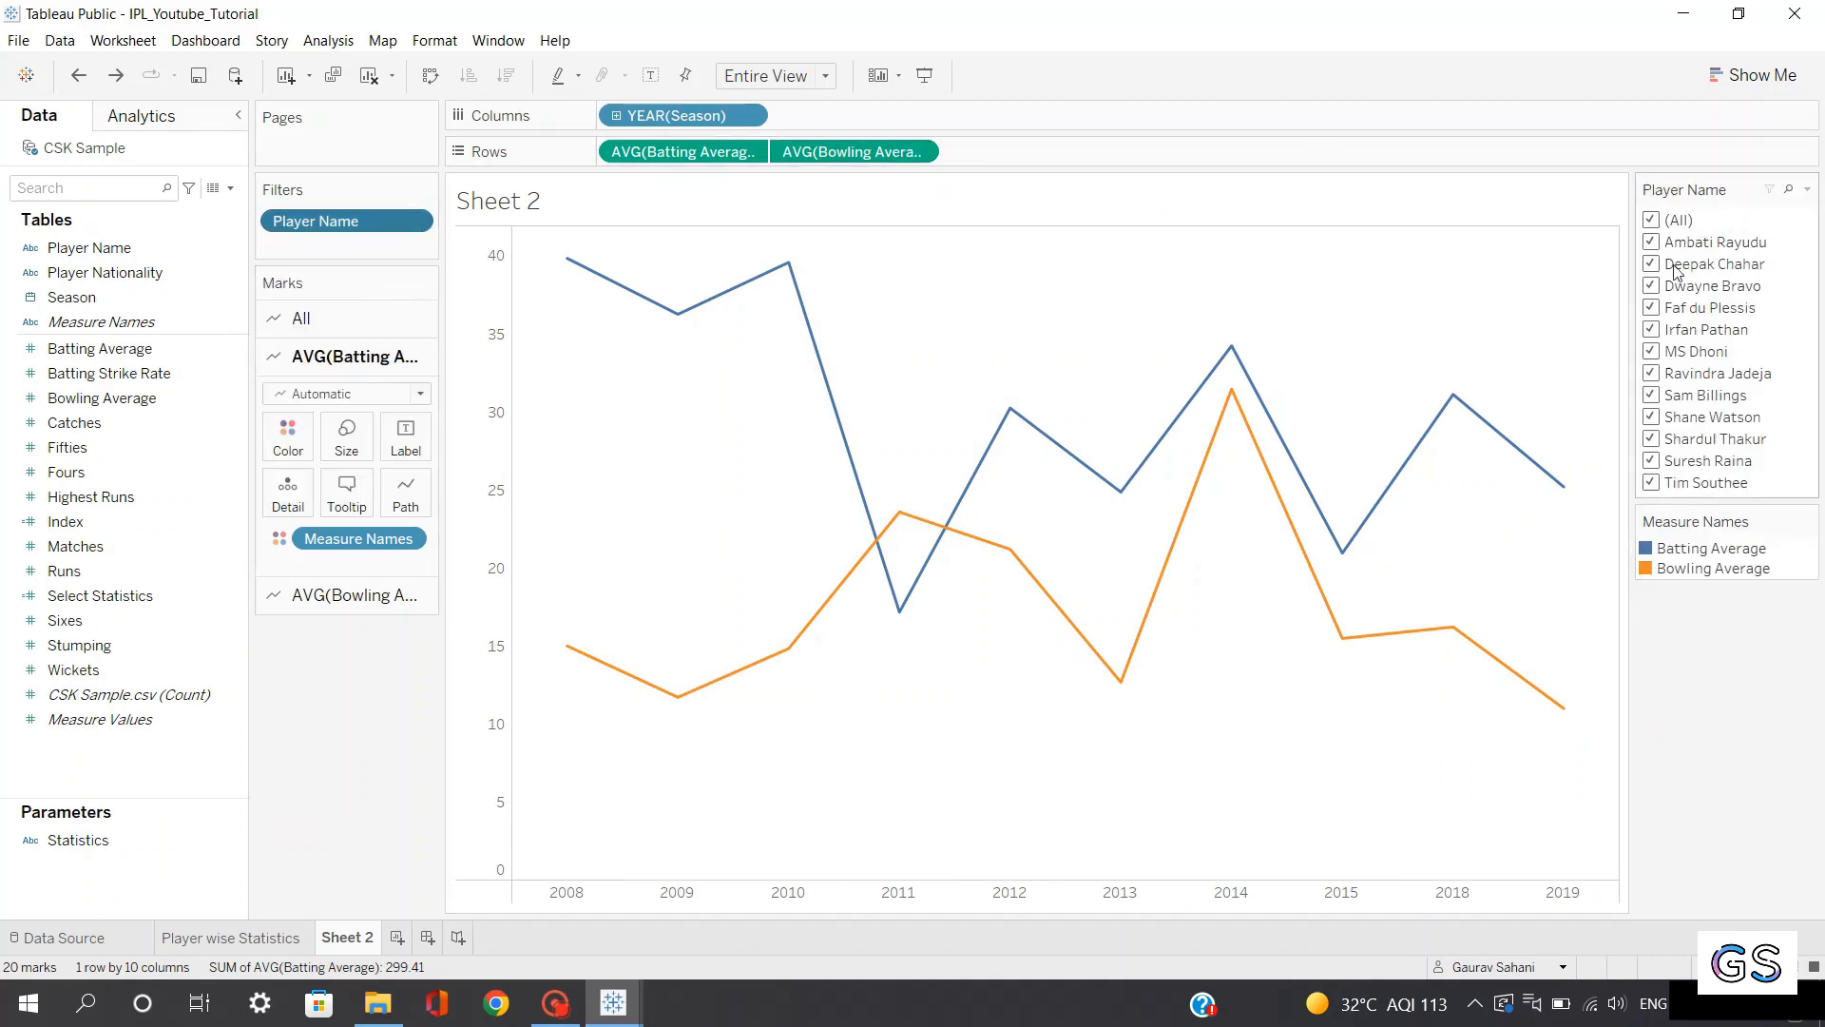
{"action": "left_click", "coordinate": [1808, 189]}
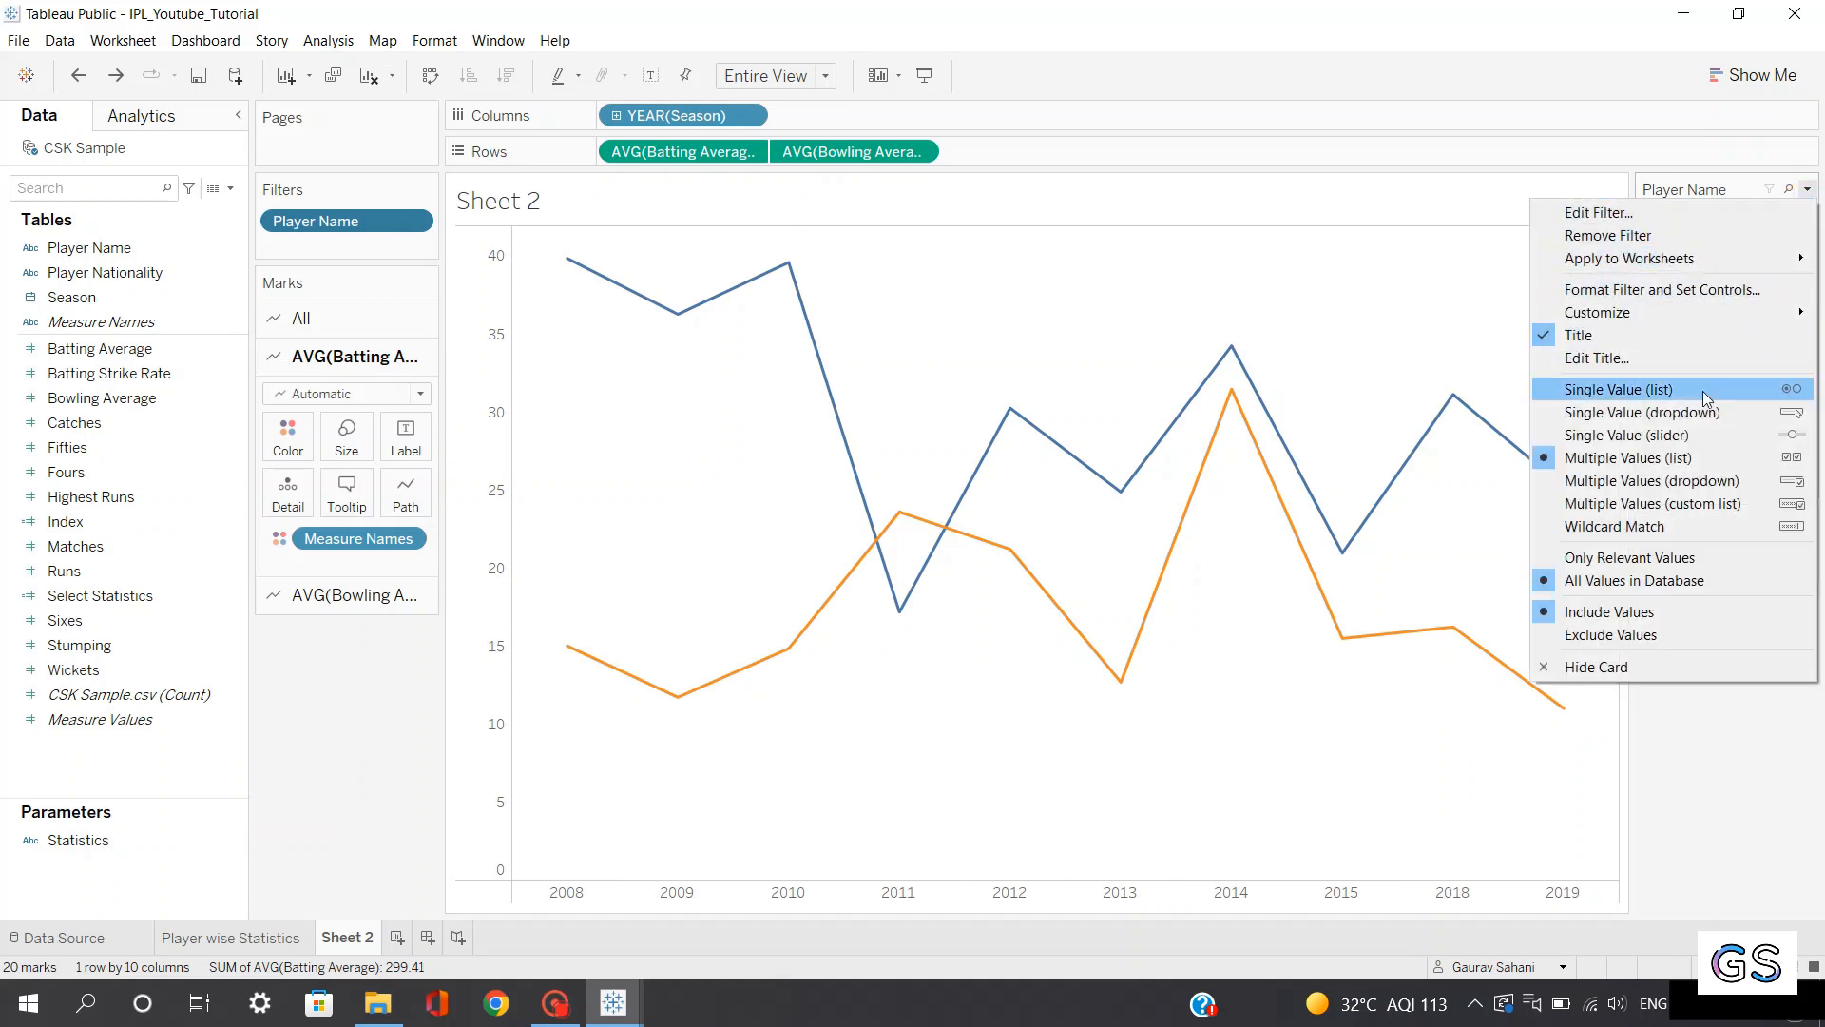
{"action": "left_click", "coordinate": [1655, 414]}
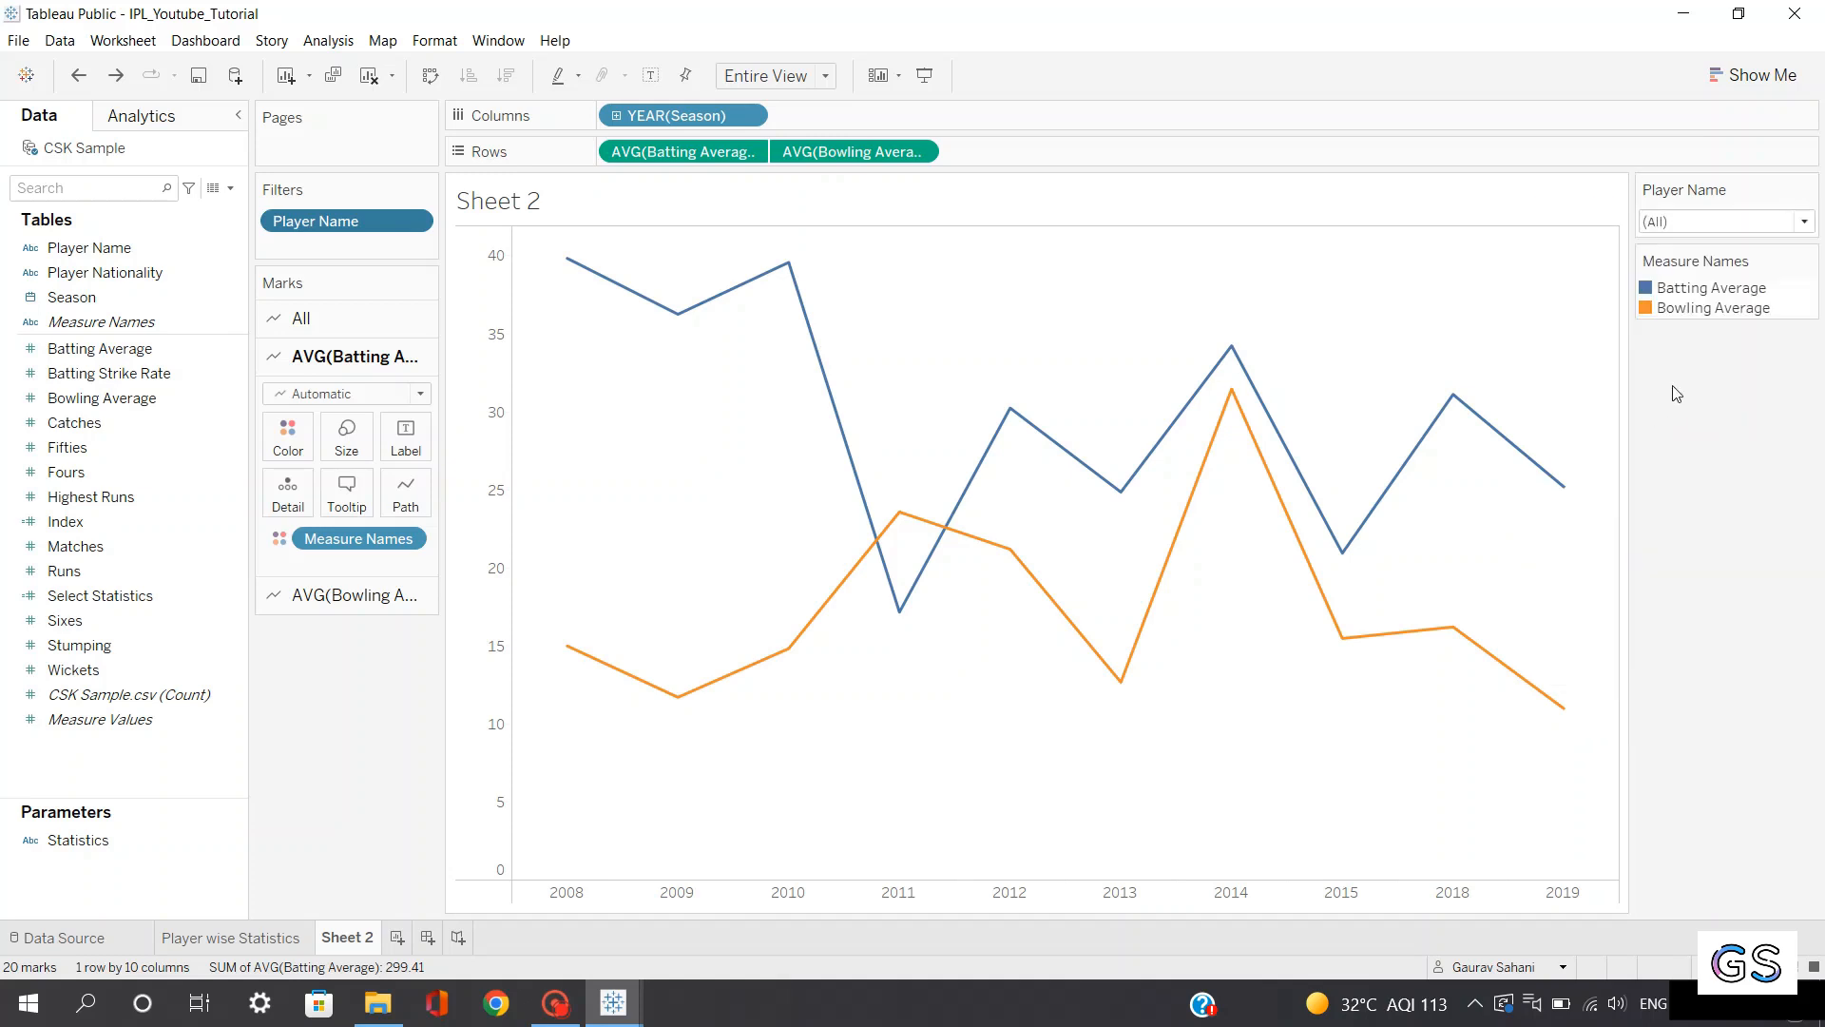
Filter the line chart to show only MS Dhoni
{"action": "left_click", "coordinate": [1725, 228]}
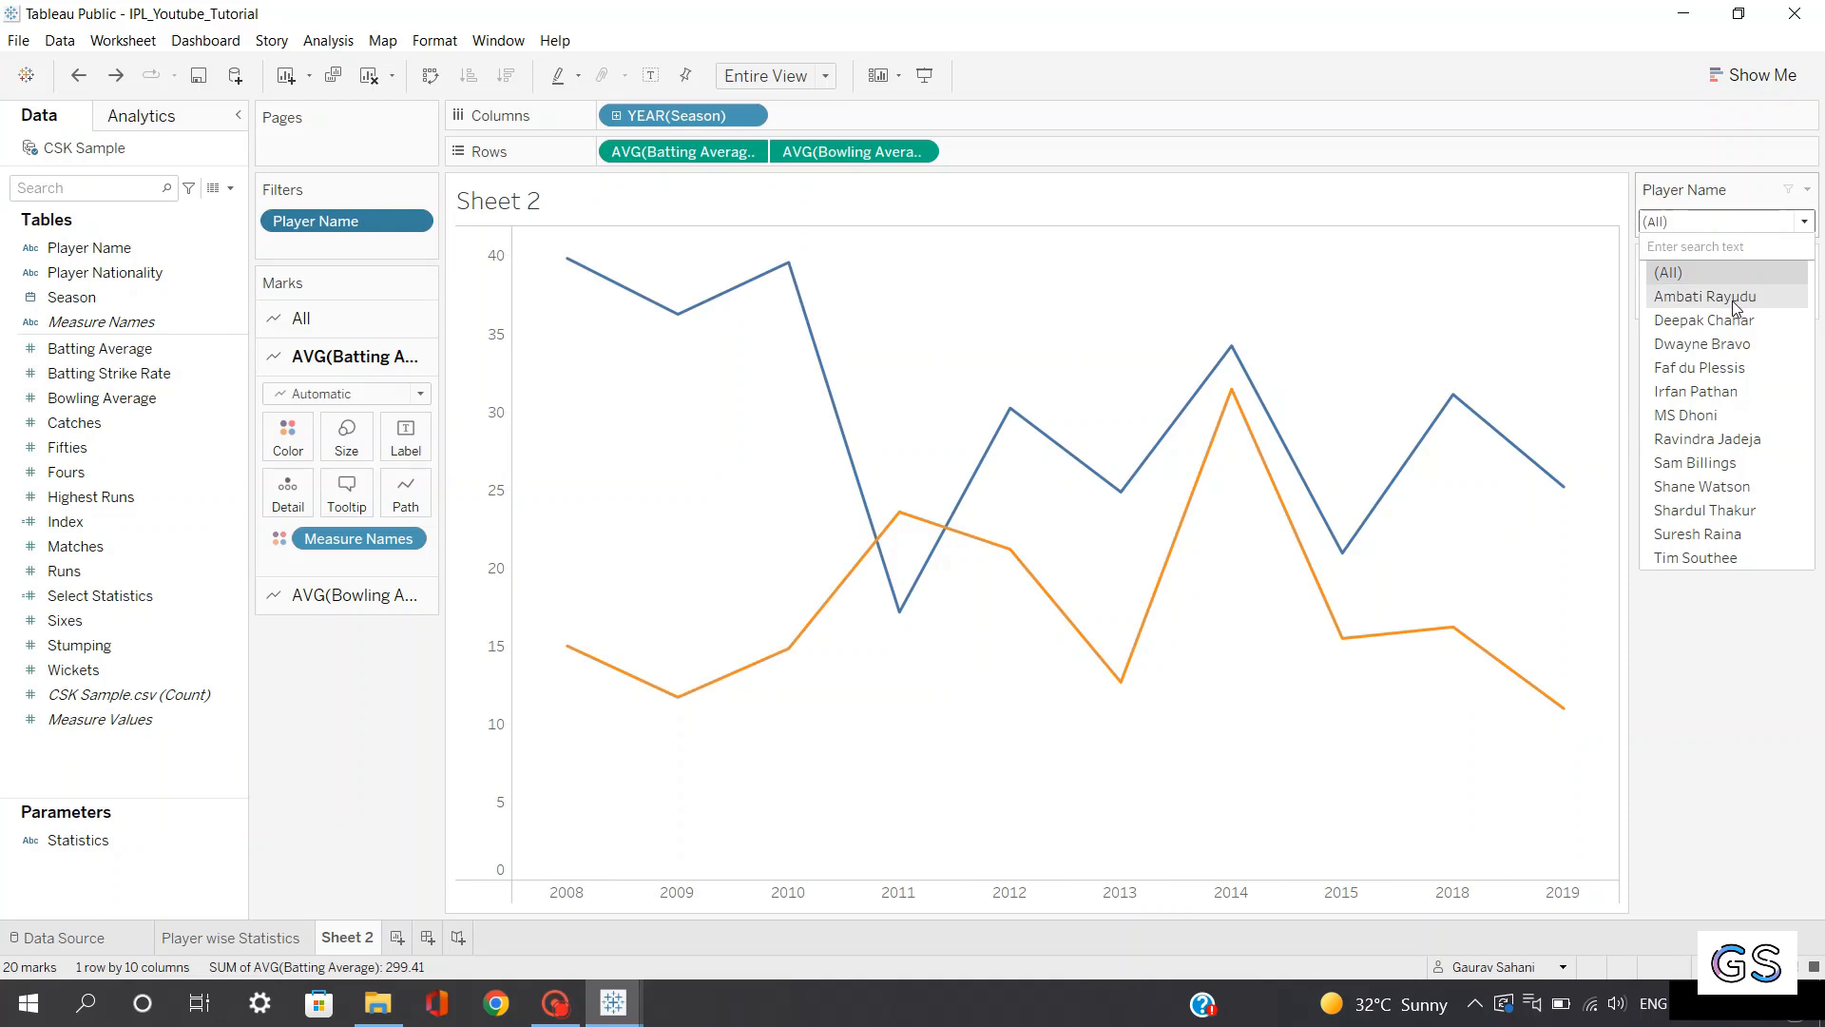
{"action": "left_click", "coordinate": [1682, 415]}
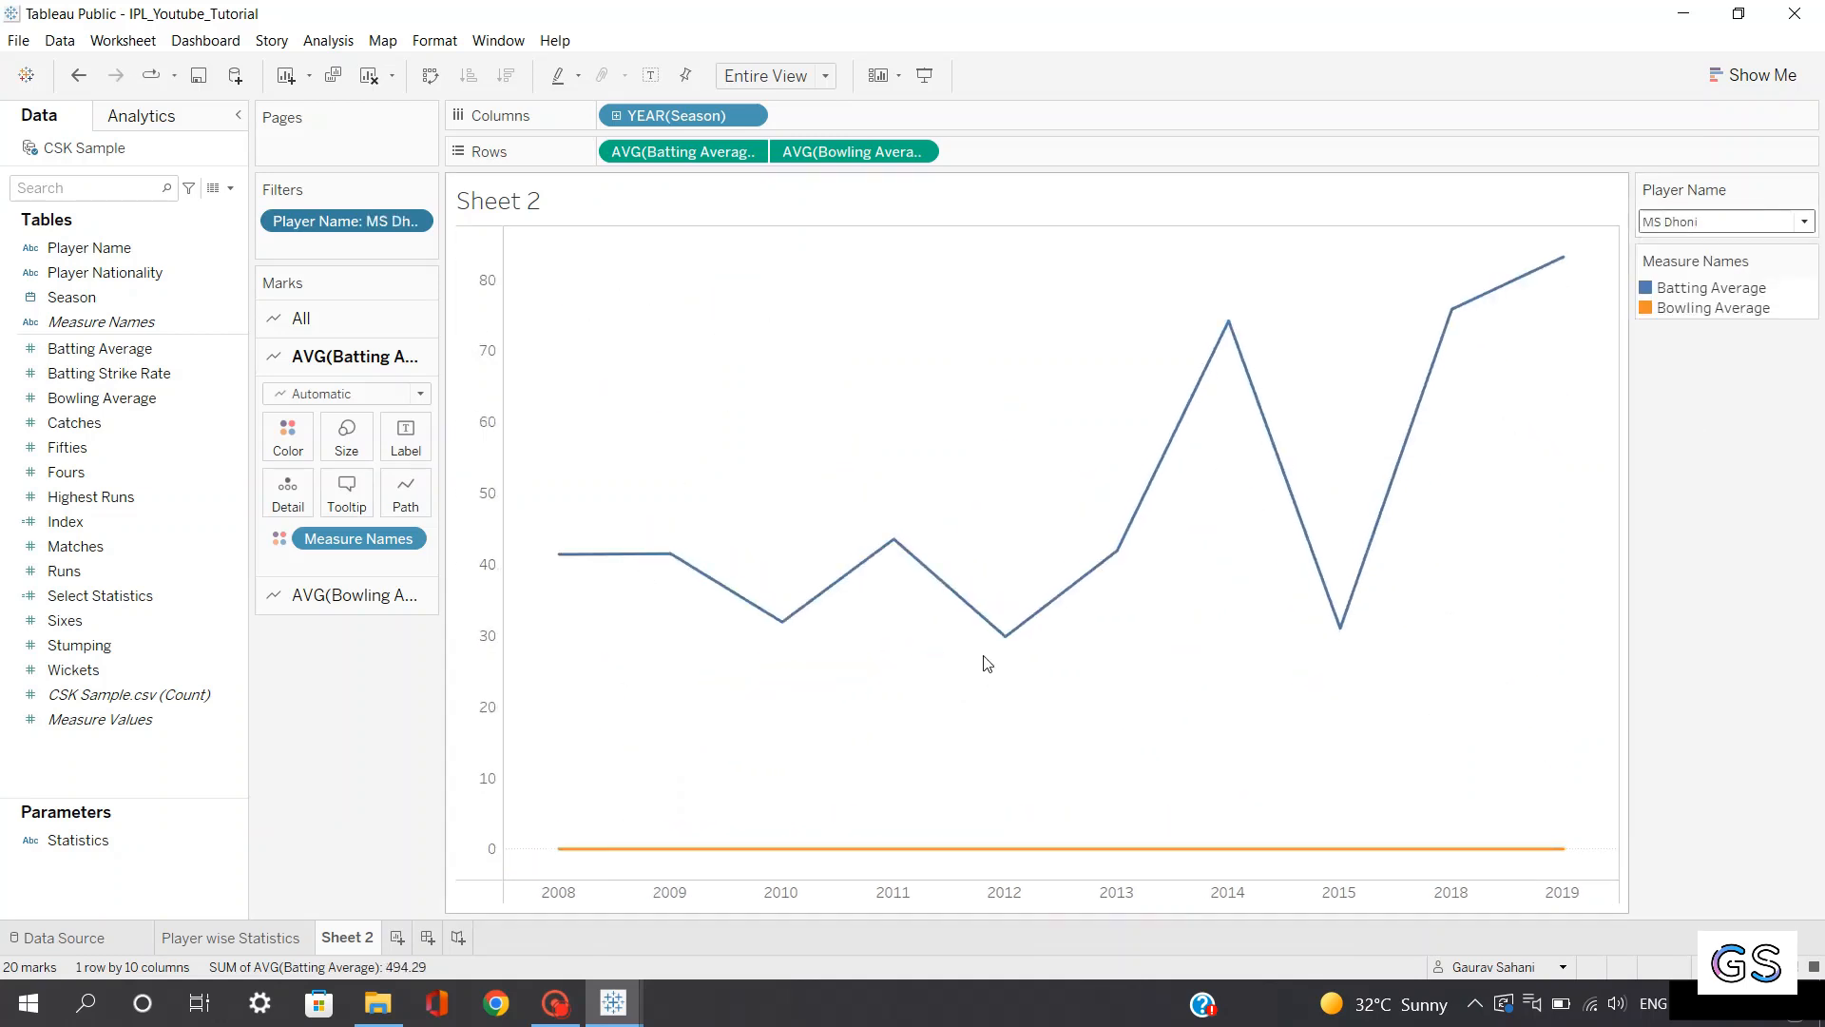
Switch the Player Name filter to Multiple Values (dropdown) and include Ravindra Jadeja and Faf du Plessis alongside MS Dhoni
{"action": "left_click", "coordinate": [1806, 189]}
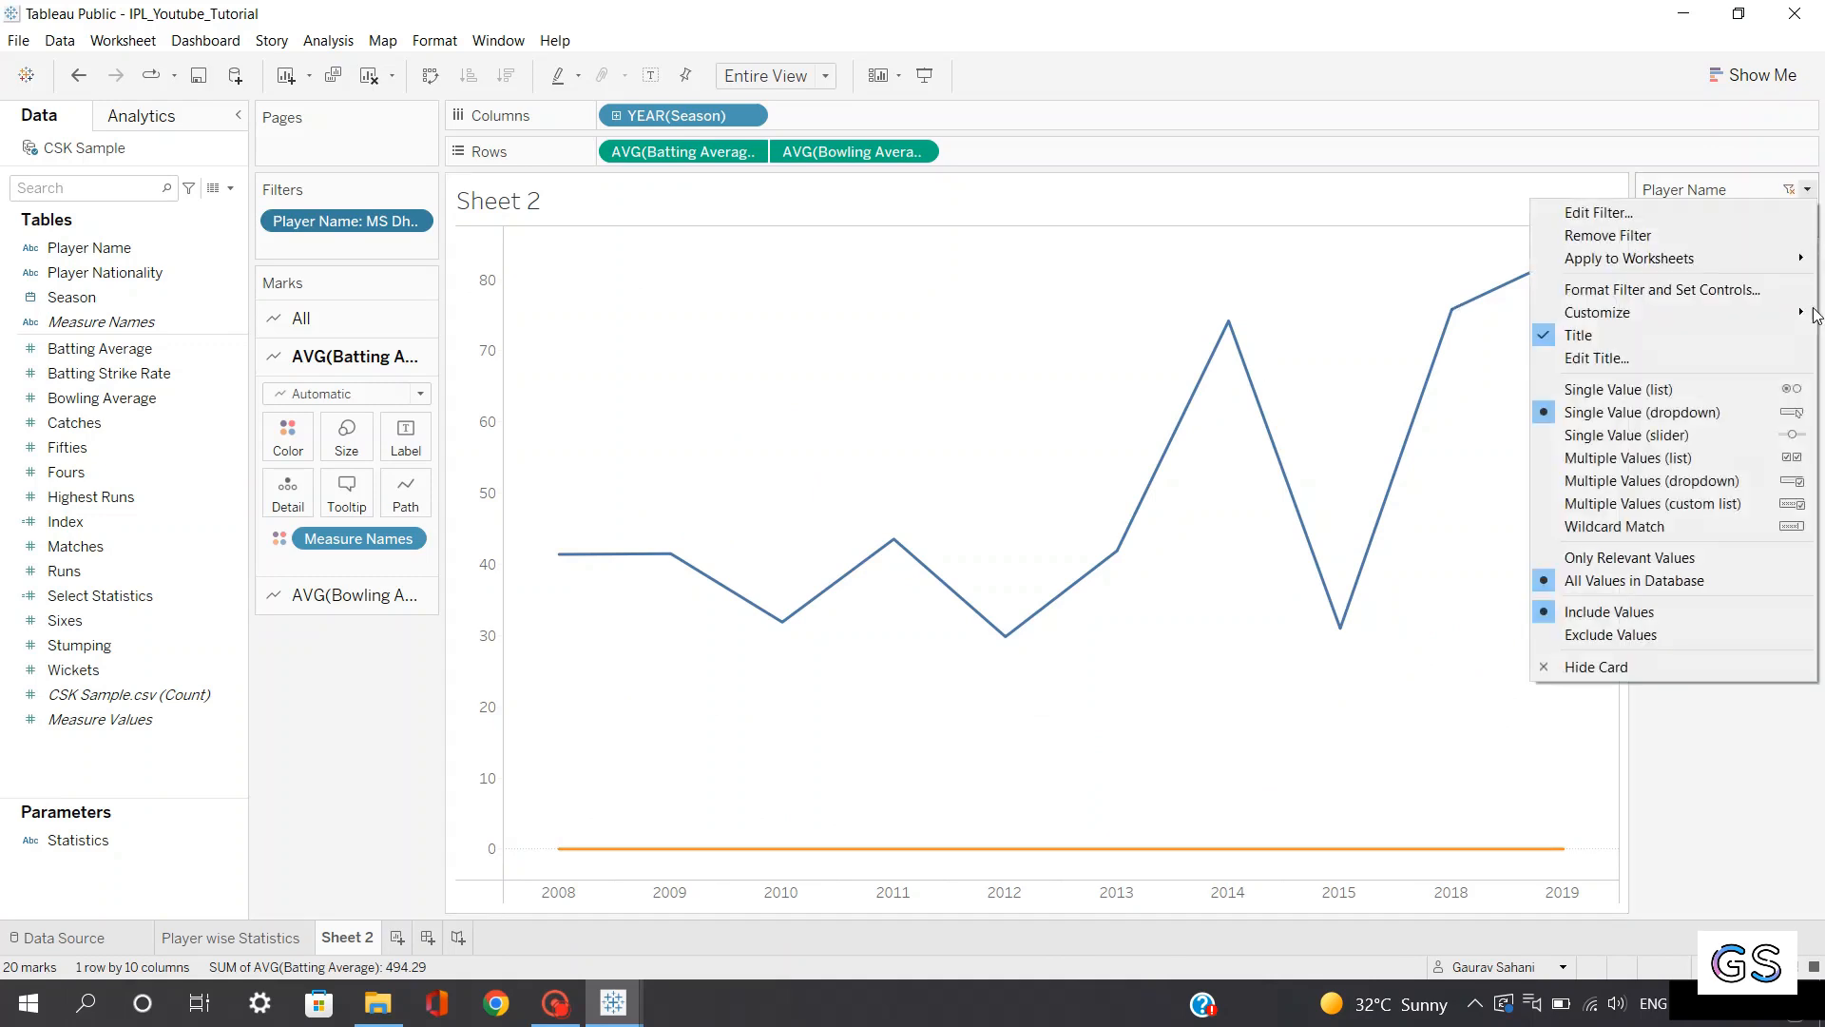
{"action": "left_click", "coordinate": [1663, 480]}
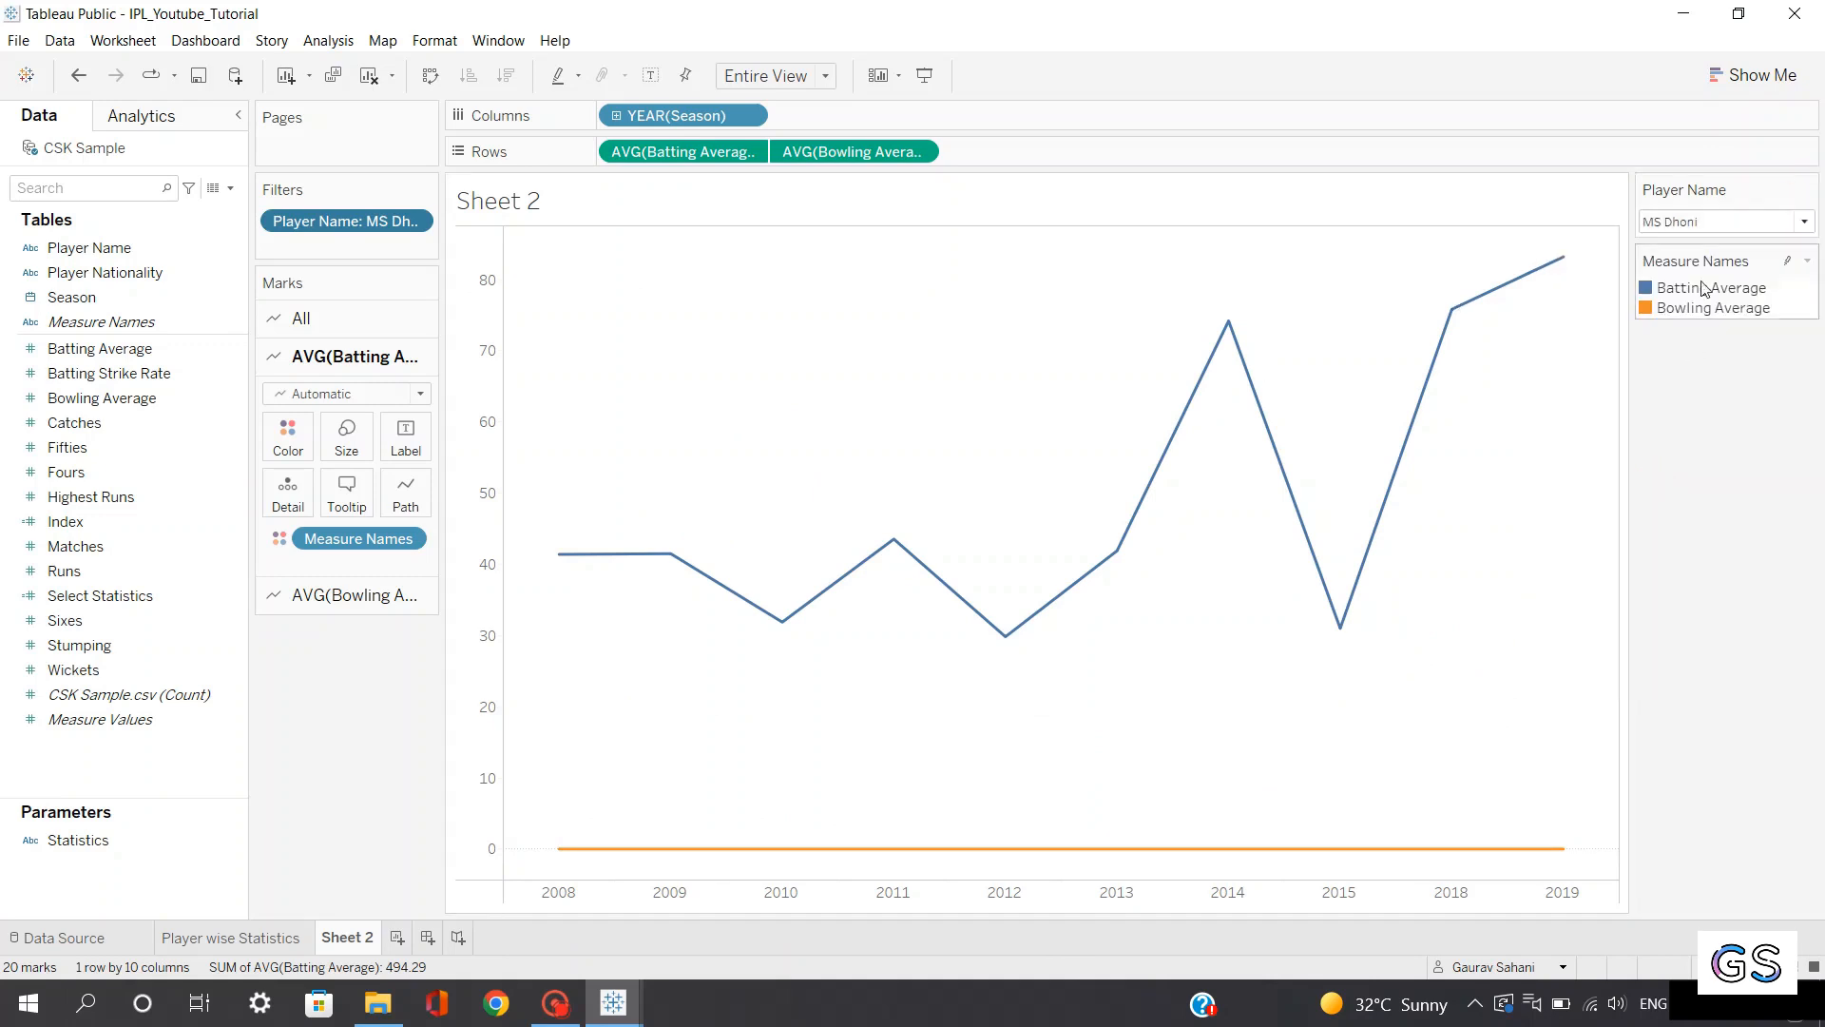
{"action": "left_click", "coordinate": [1698, 224]}
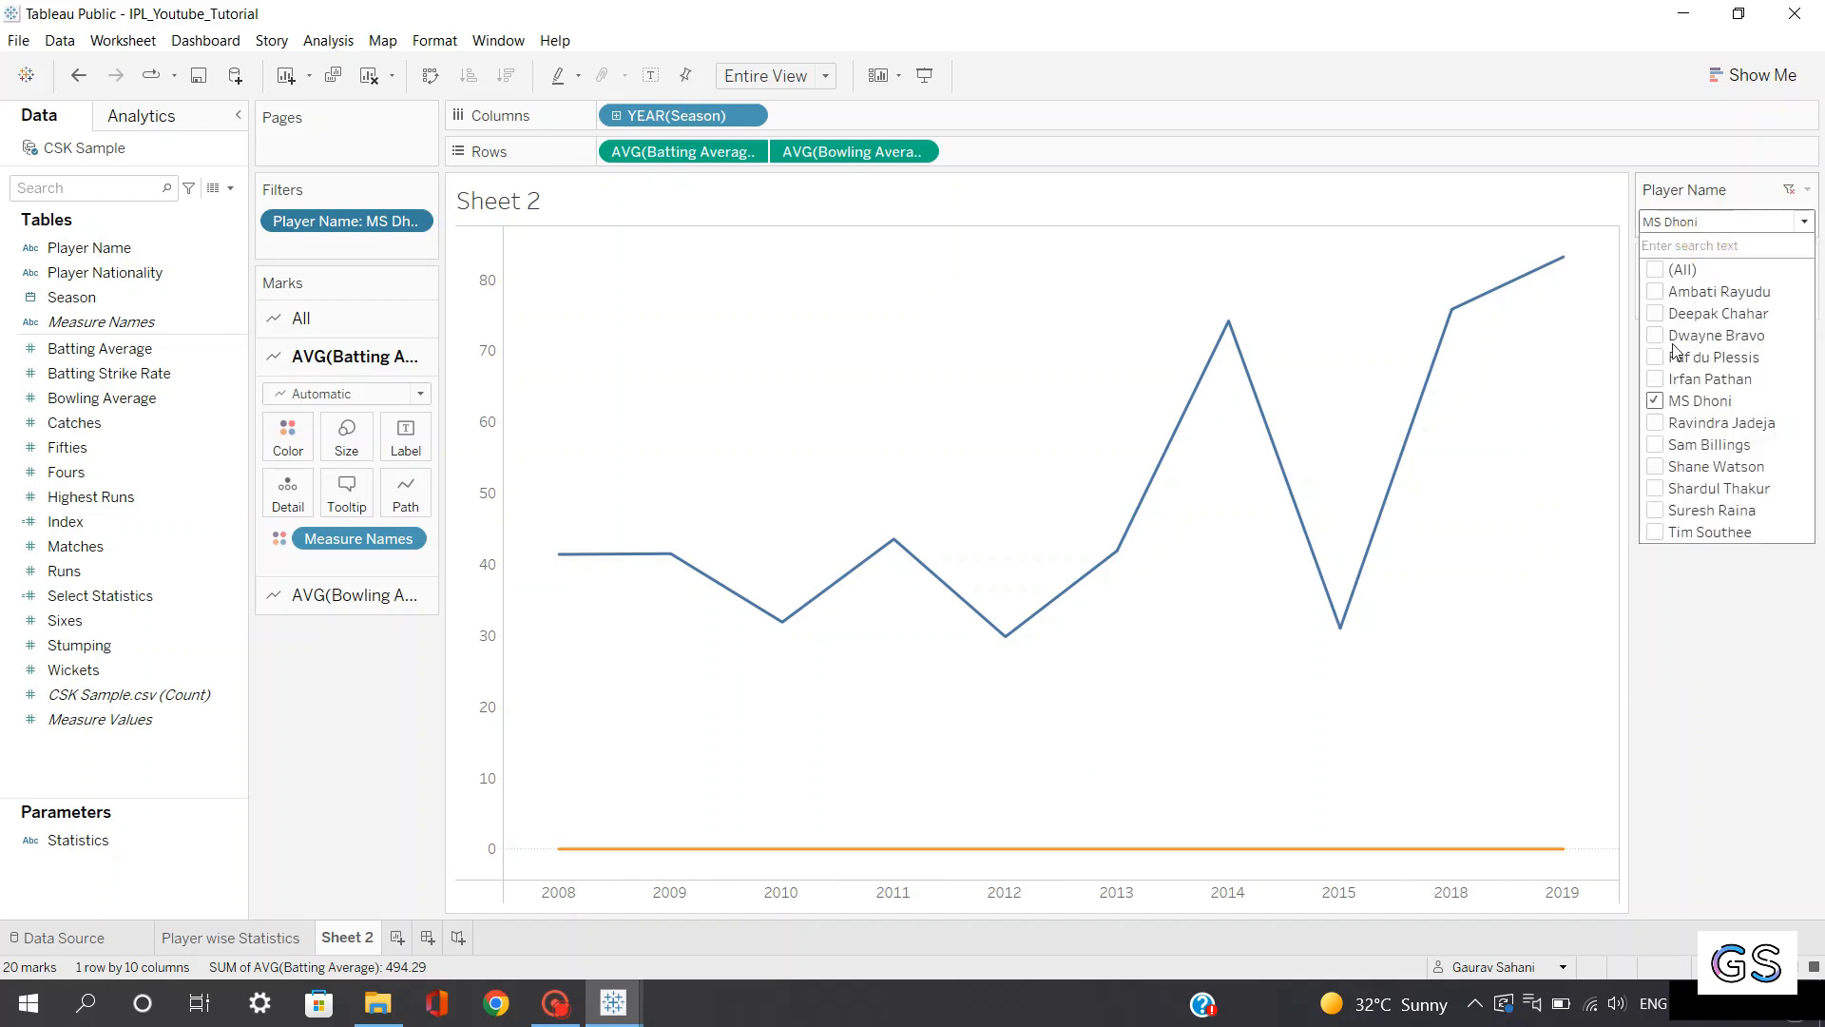
{"action": "left_click", "coordinate": [1655, 400]}
{"action": "left_click", "coordinate": [1657, 424]}
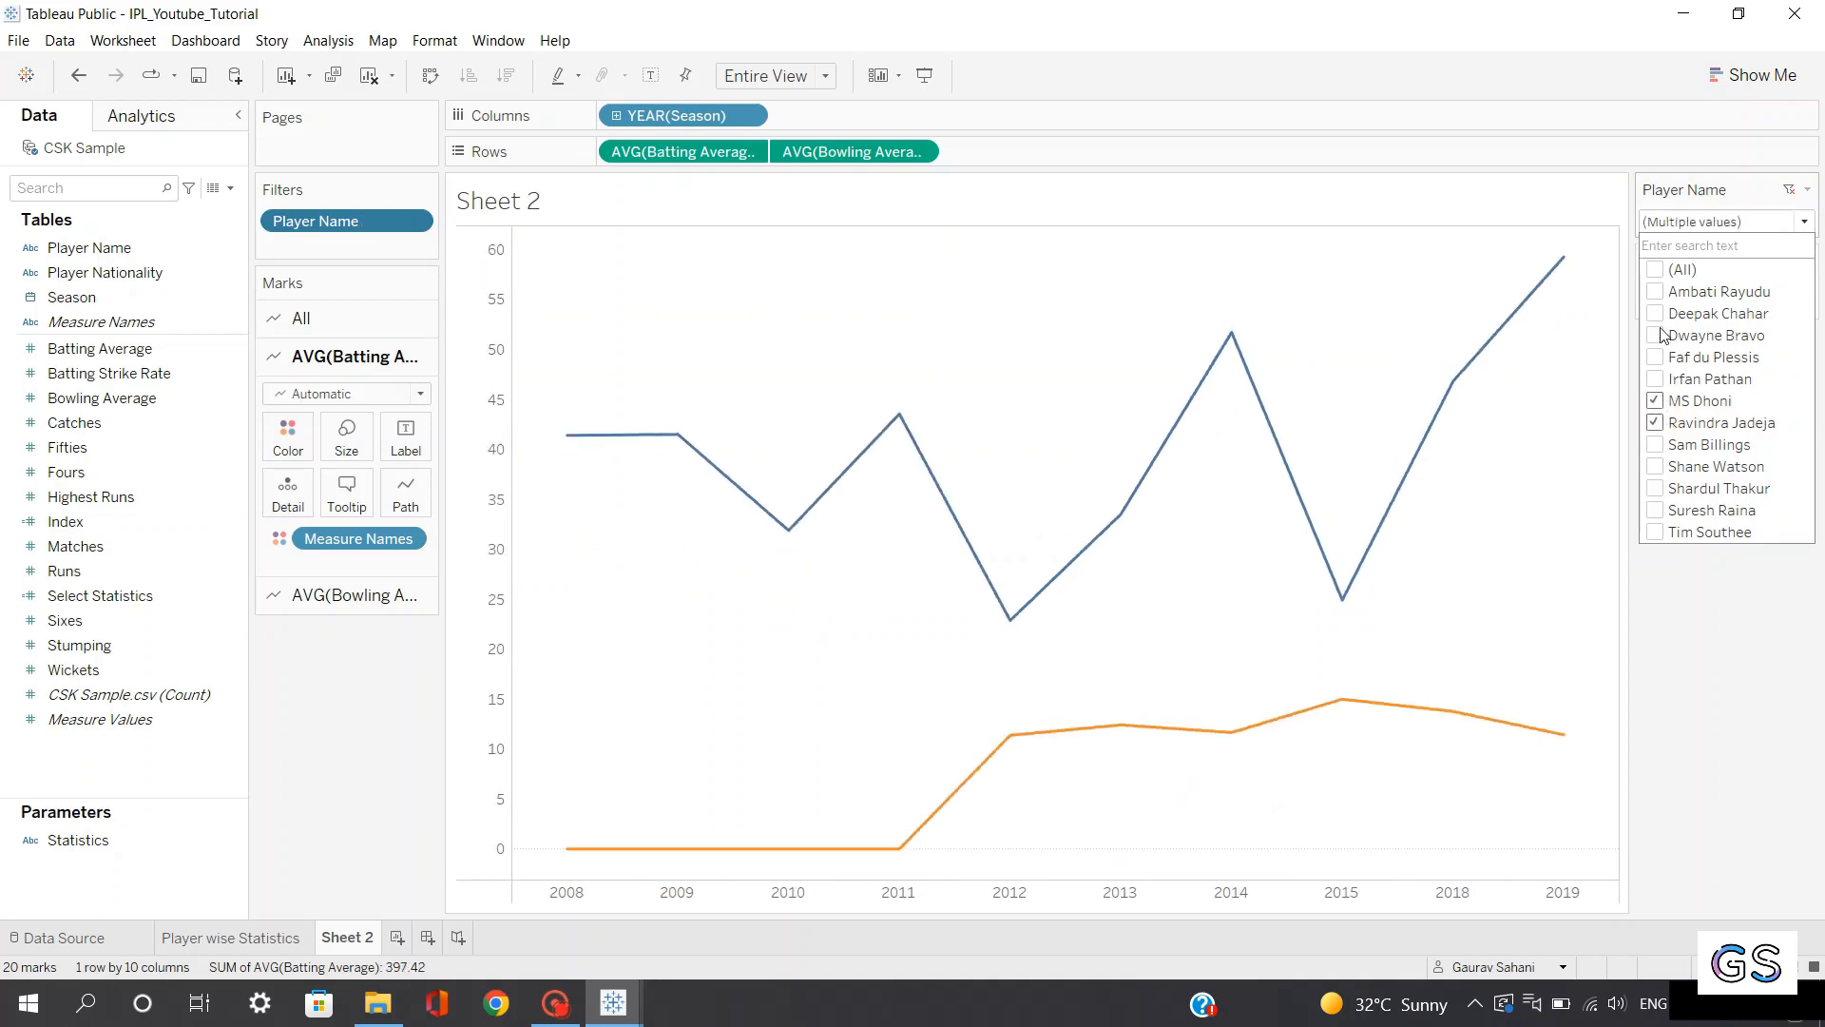
{"action": "left_click", "coordinate": [1655, 358]}
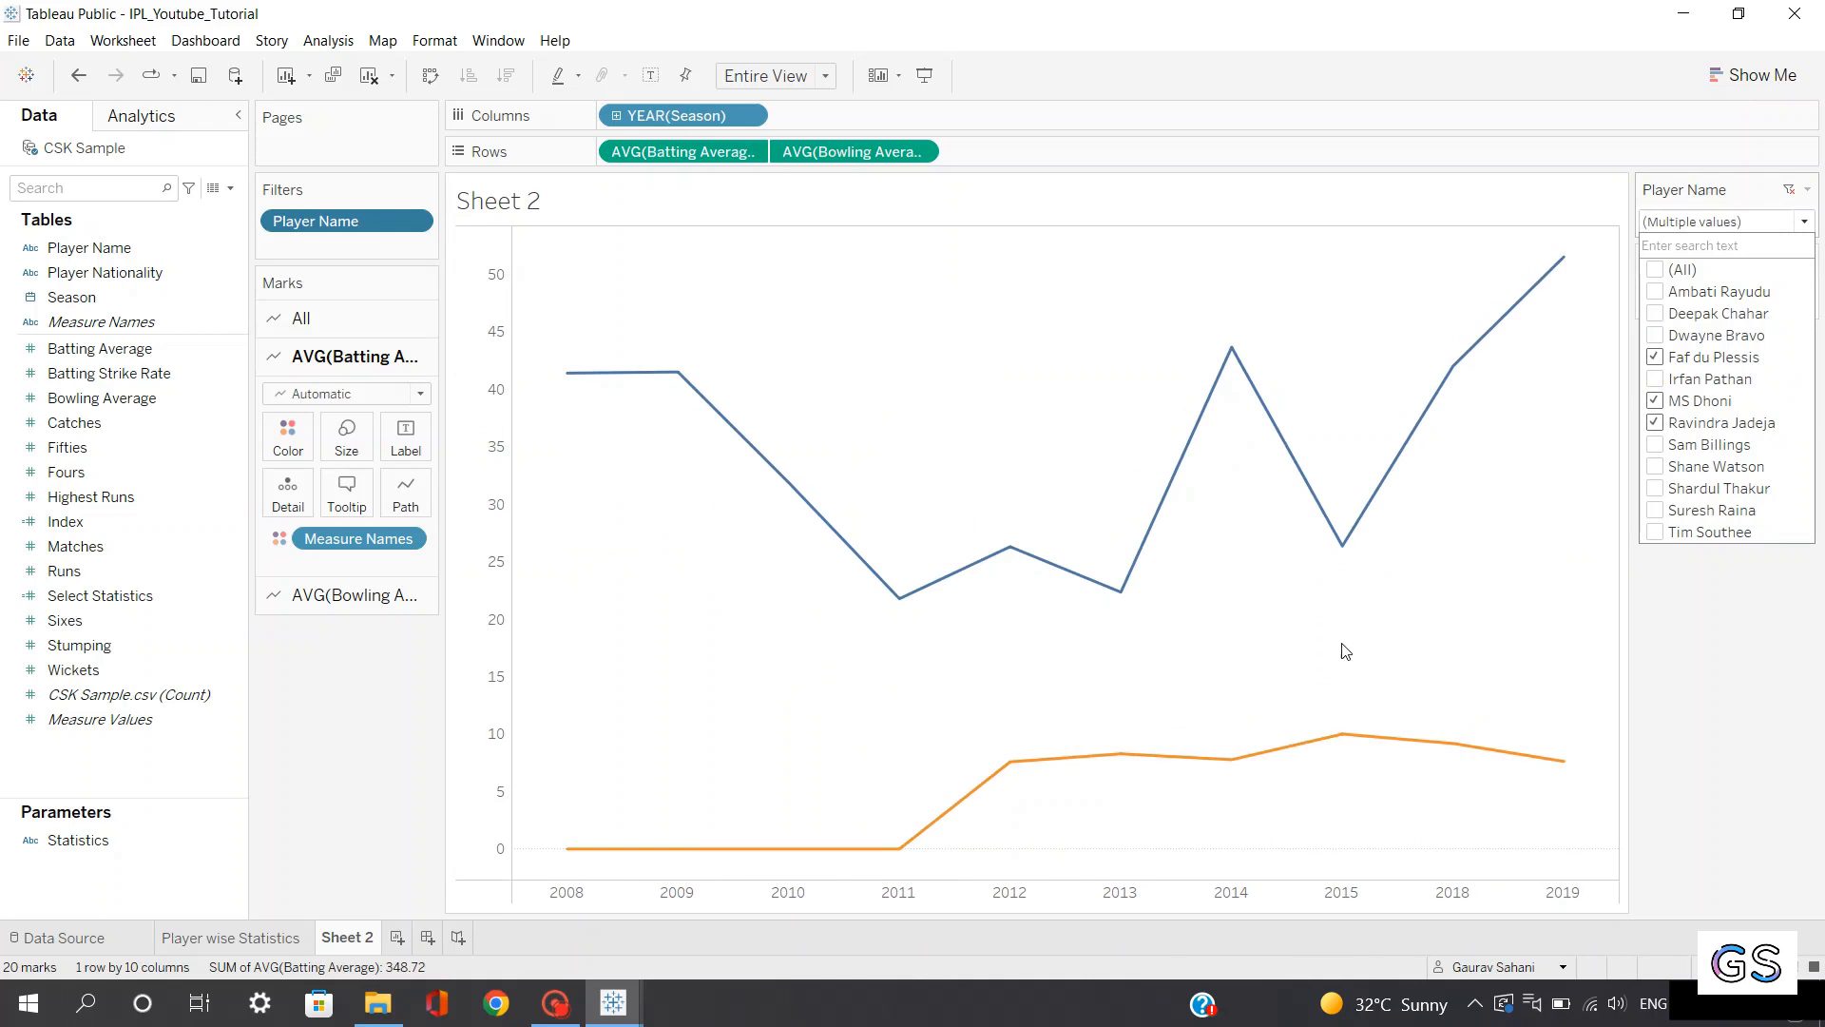
Reset the Player Name filter to all players and return it to Single Value (dropdown)
{"action": "left_click", "coordinate": [1656, 272]}
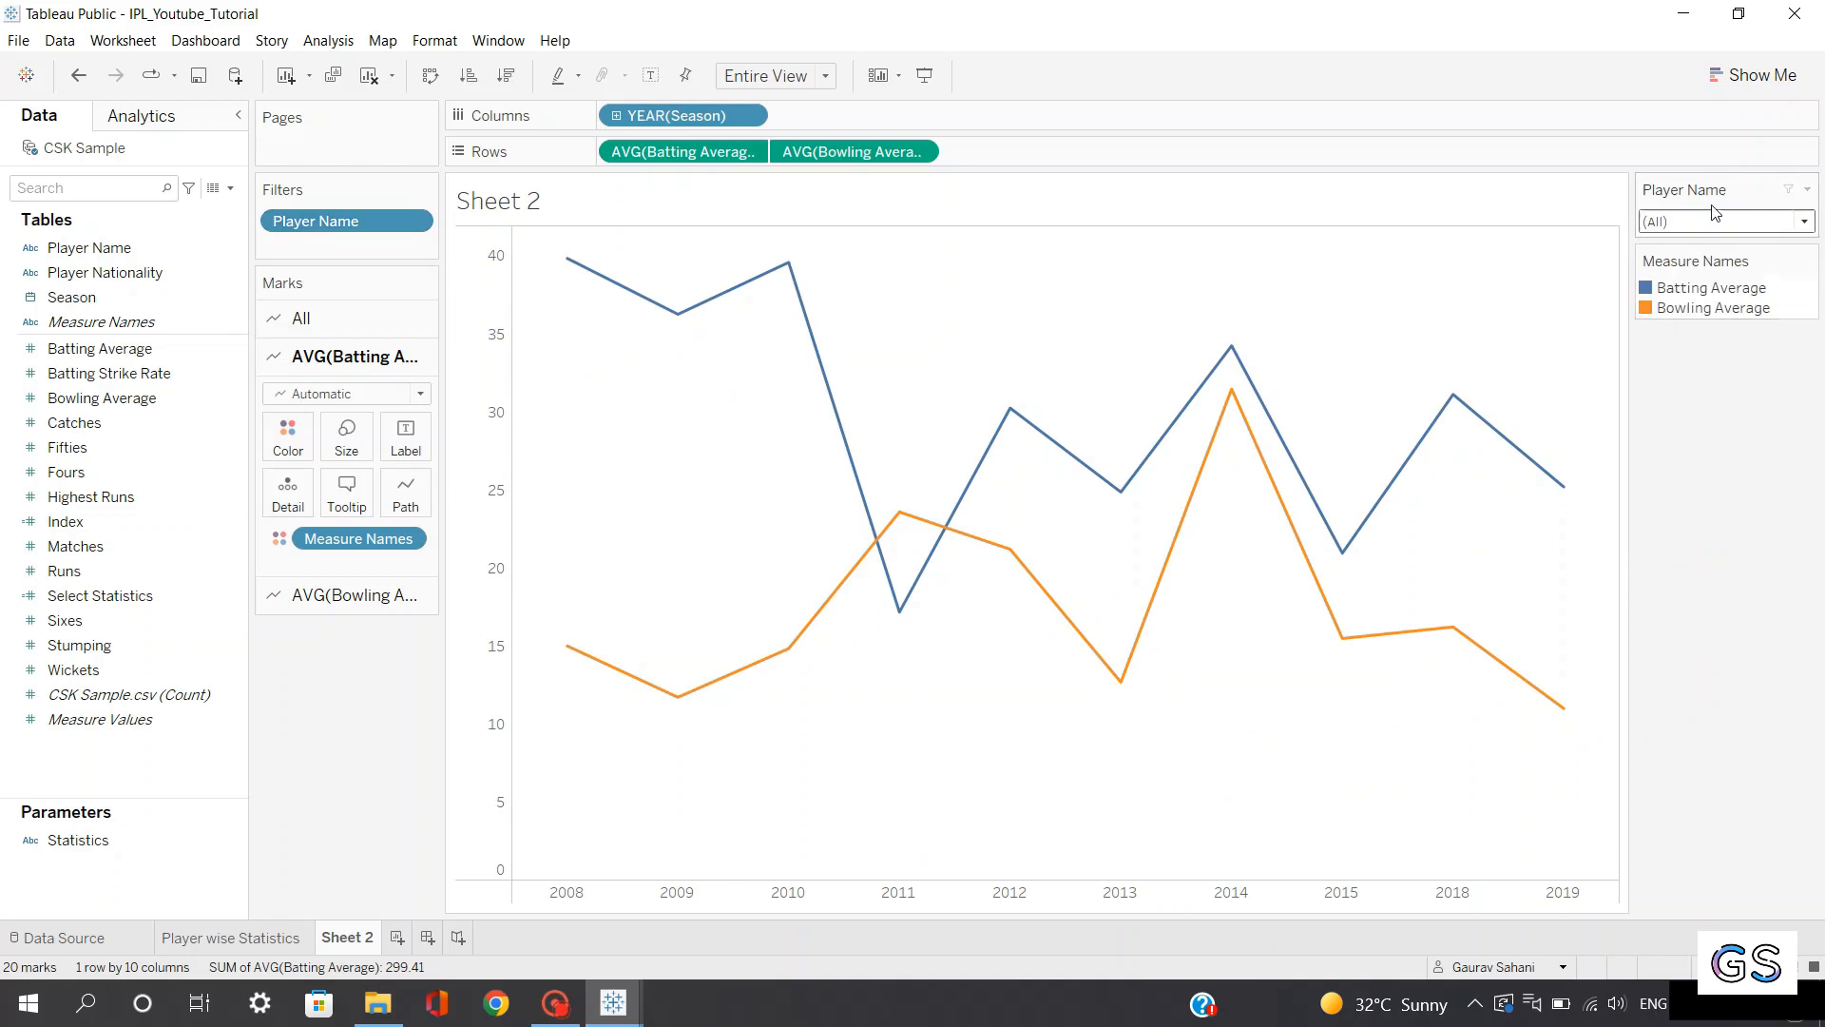
{"action": "left_click", "coordinate": [1808, 189]}
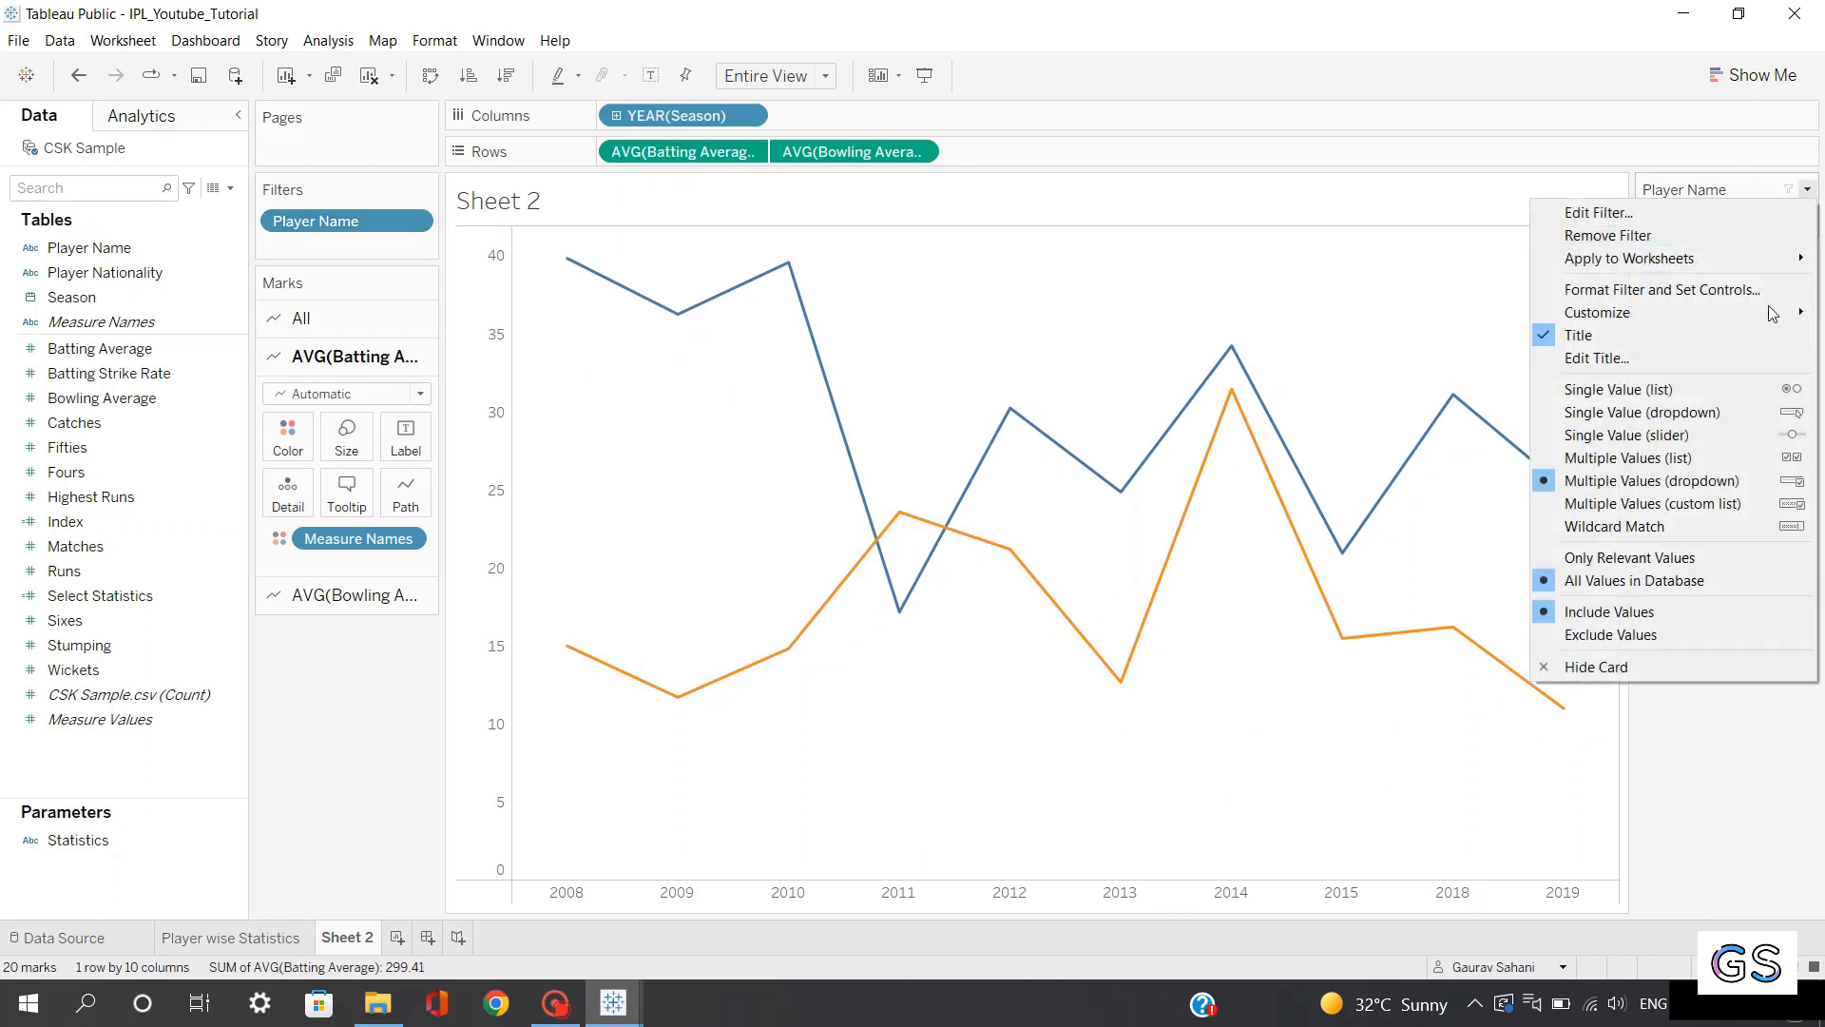
{"action": "left_click", "coordinate": [1689, 411]}
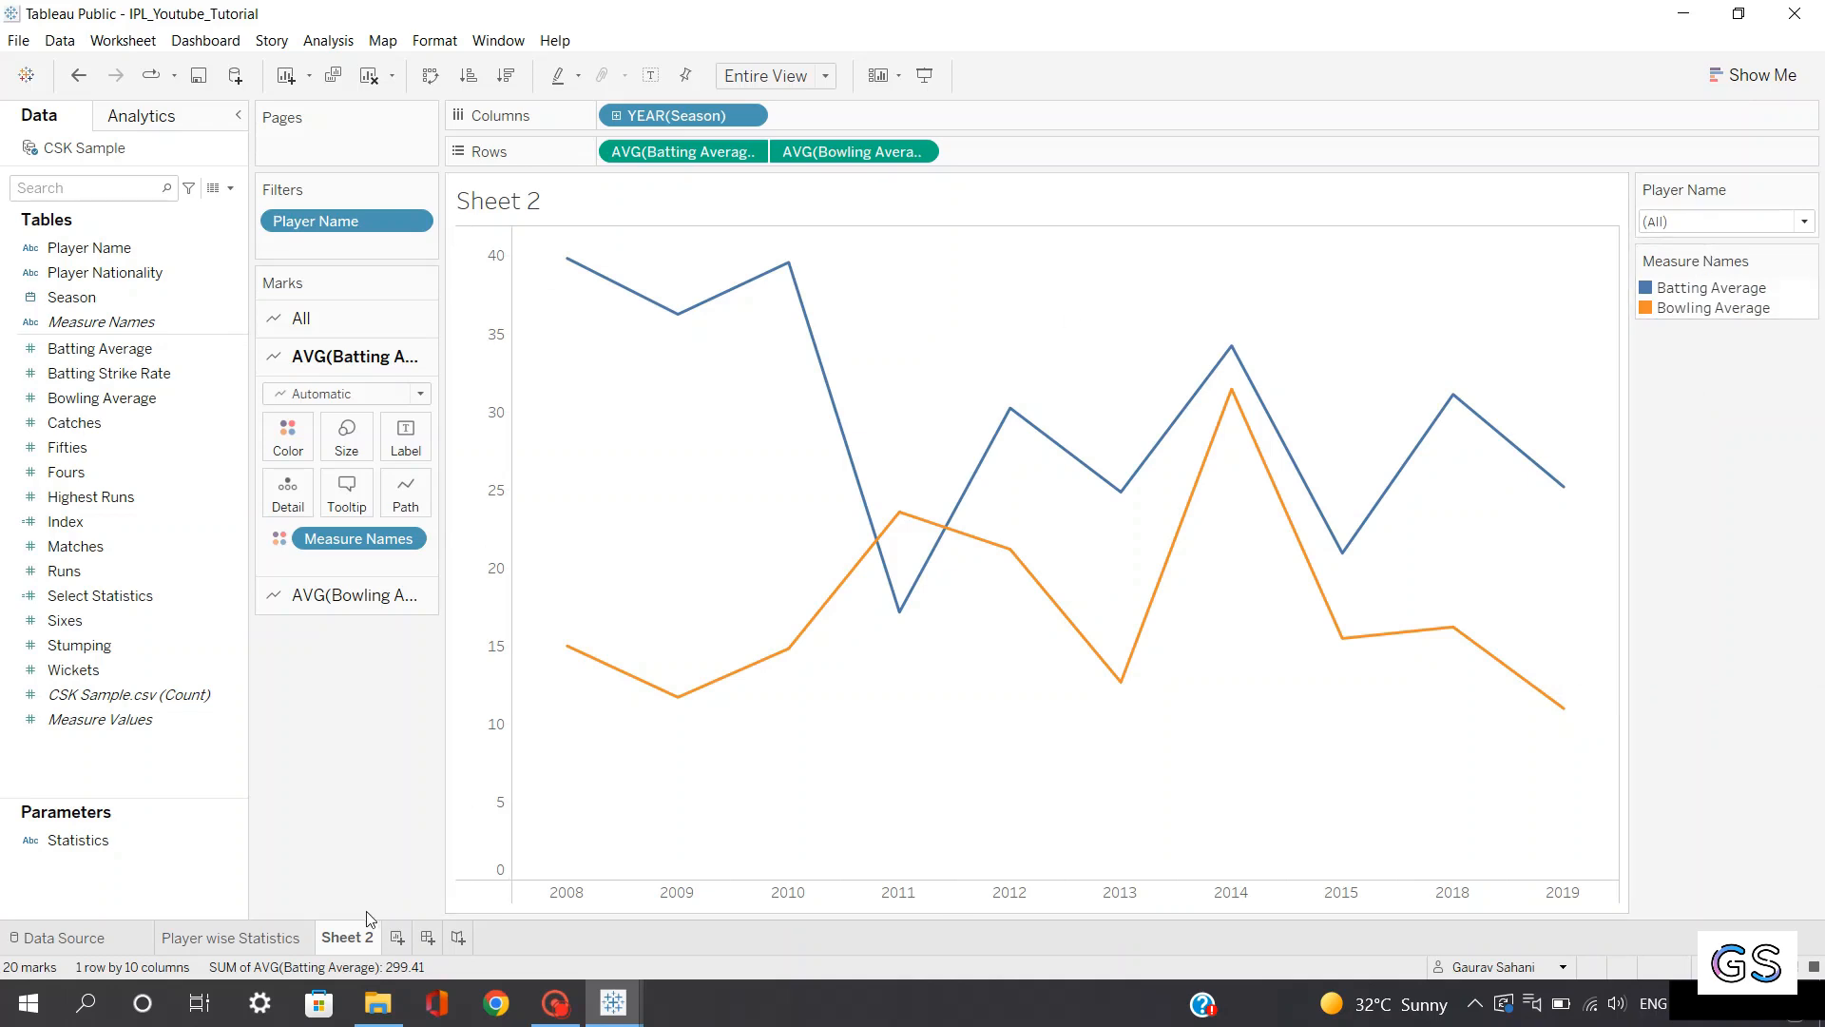
Rename Sheet 2 as "Batting & Bowling Average"
{"action": "double_click", "coordinate": [358, 936]}
{"action": "key", "text": "BackSpace"}
{"action": "type", "text": "Bat"}
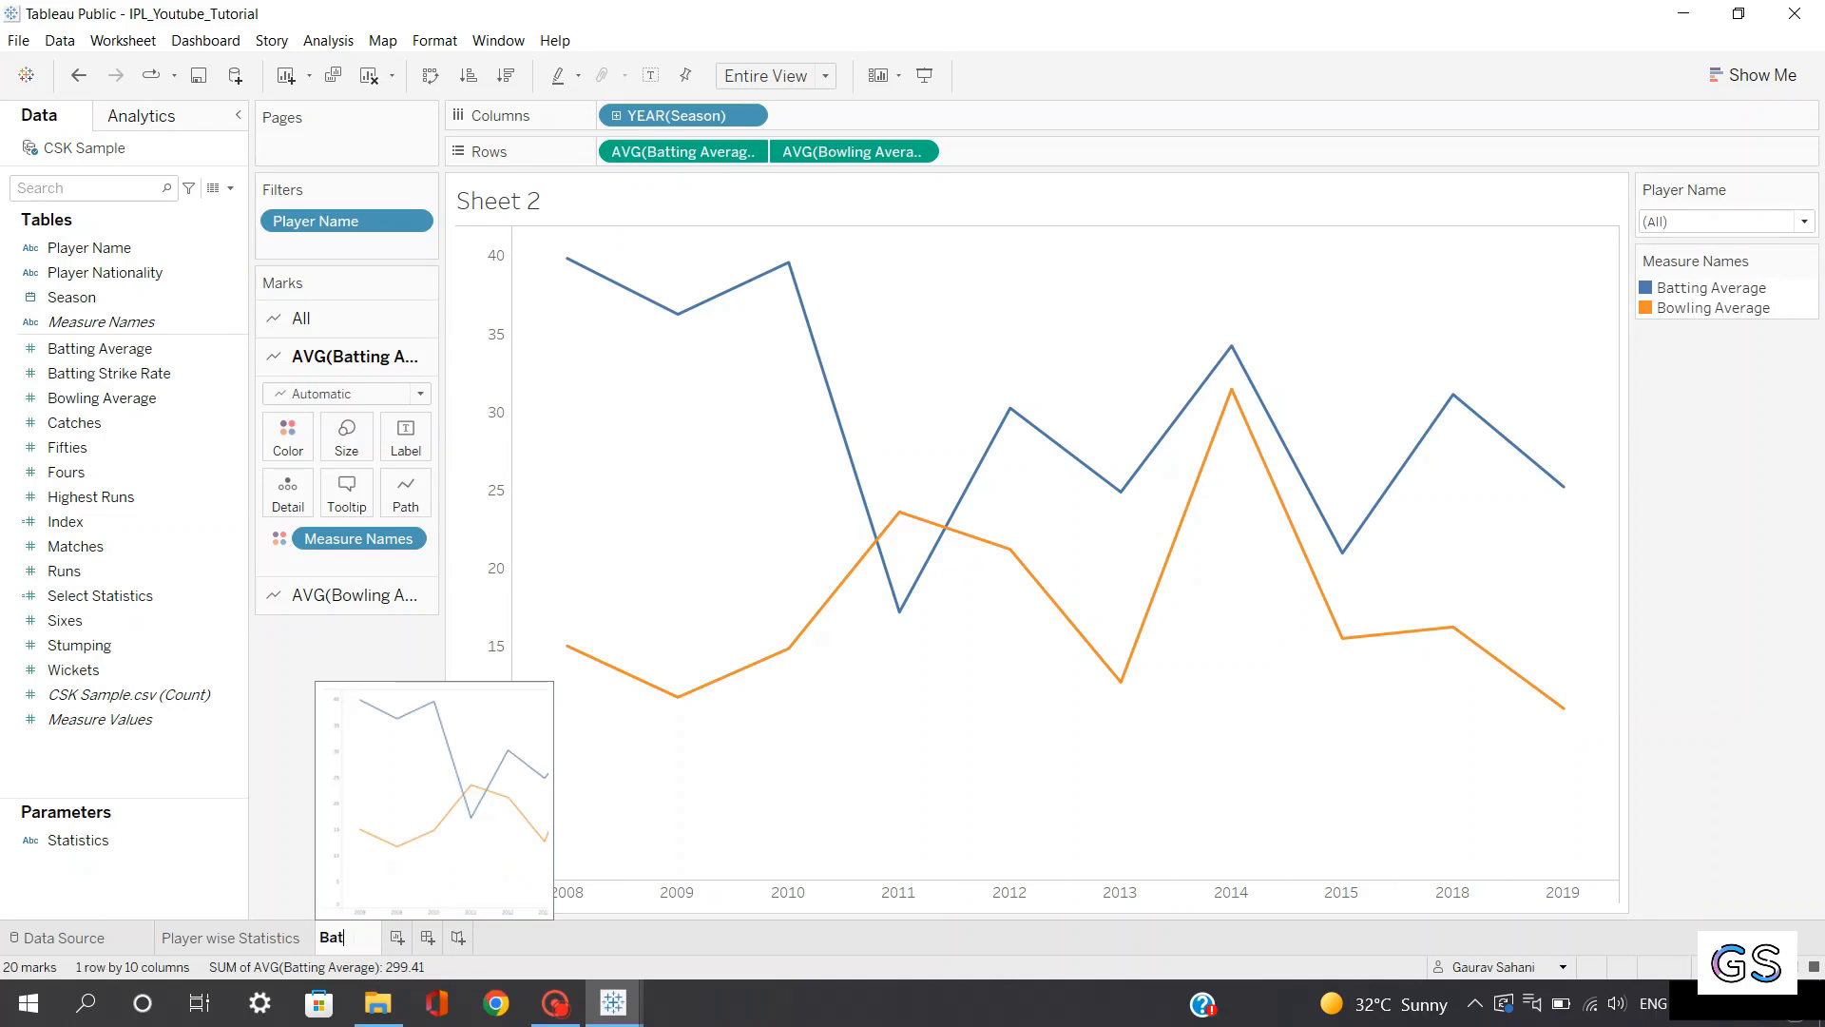
{"action": "type", "text": "ting &"}
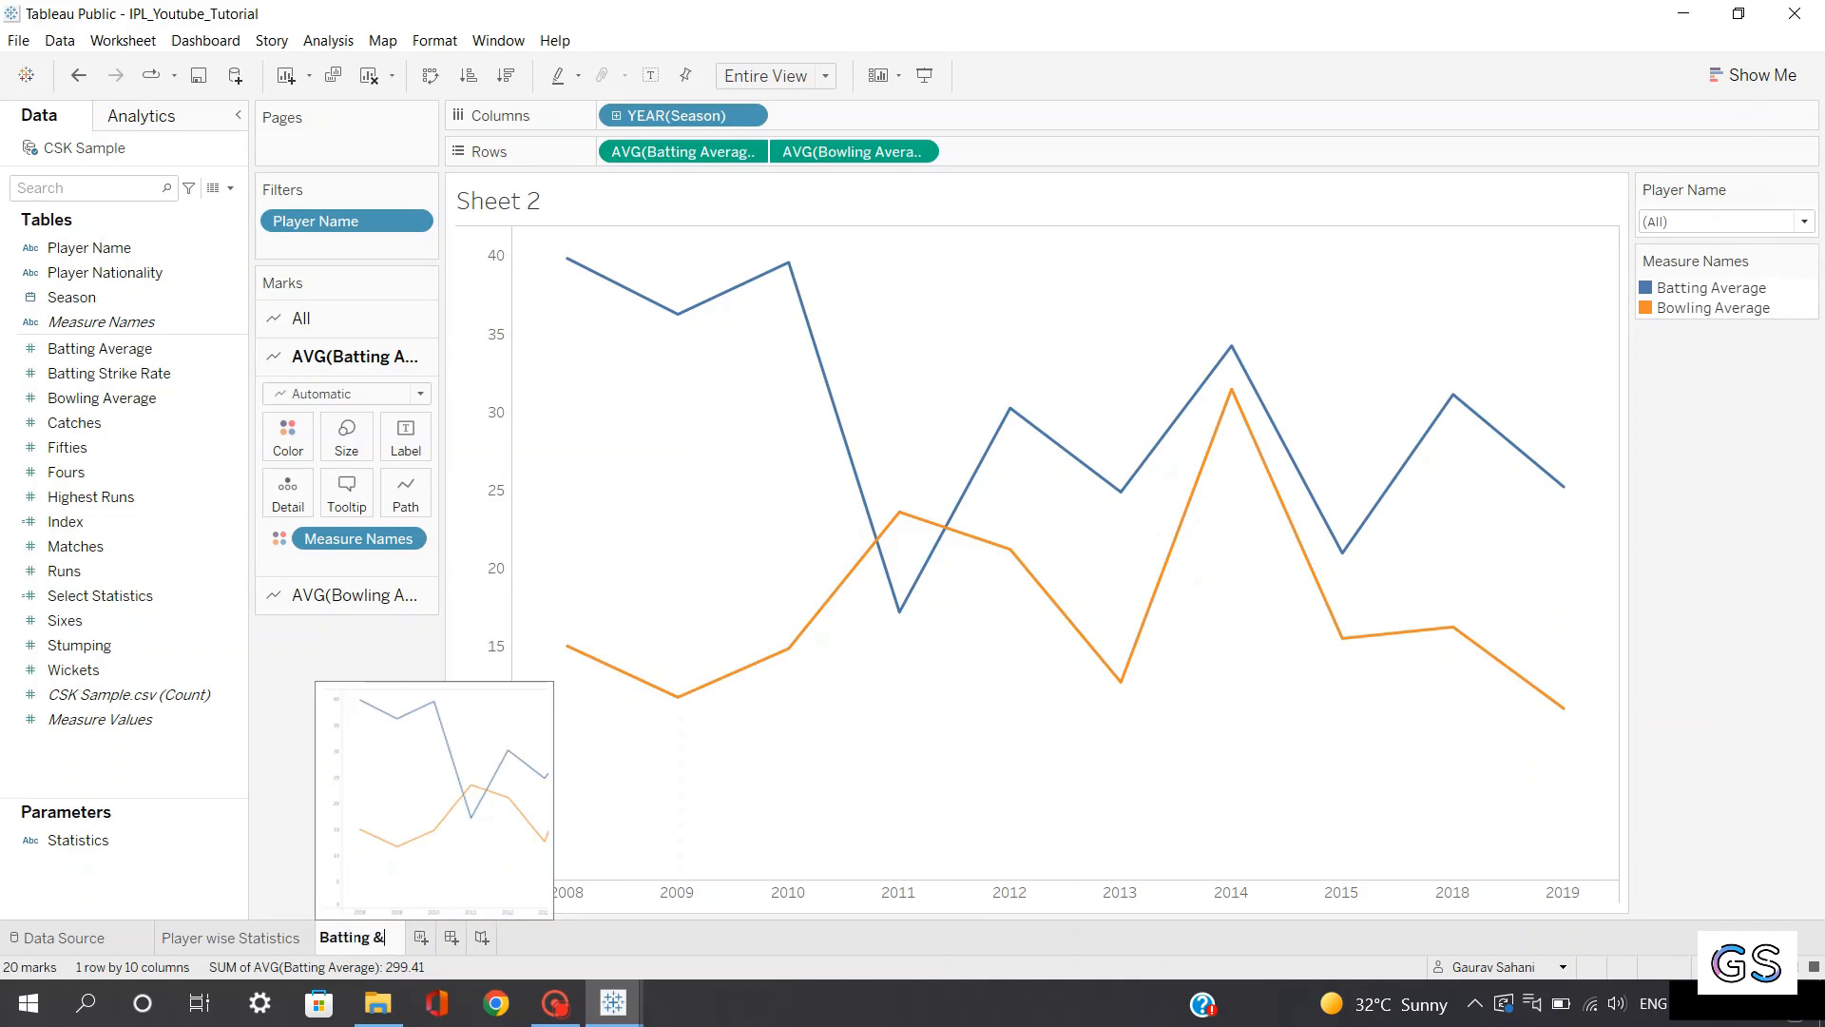
{"action": "type", "text": " Bowlin"}
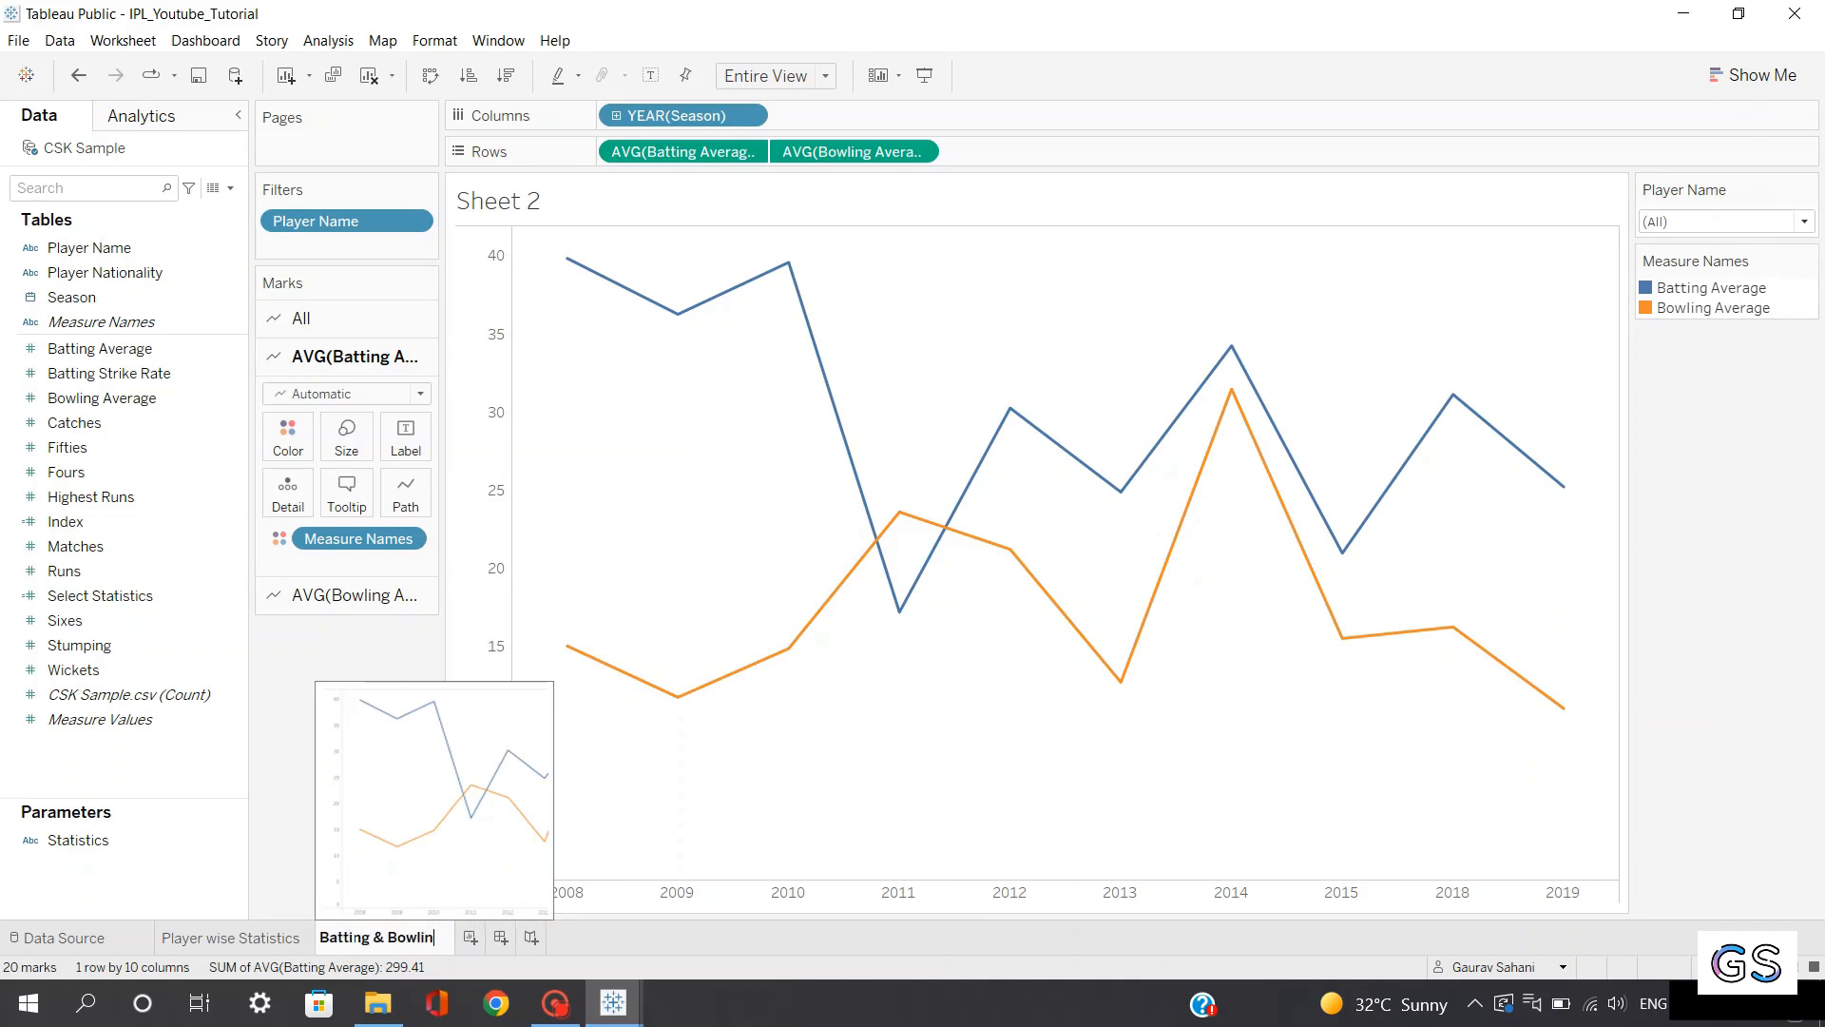
{"action": "type", "text": "g Average"}
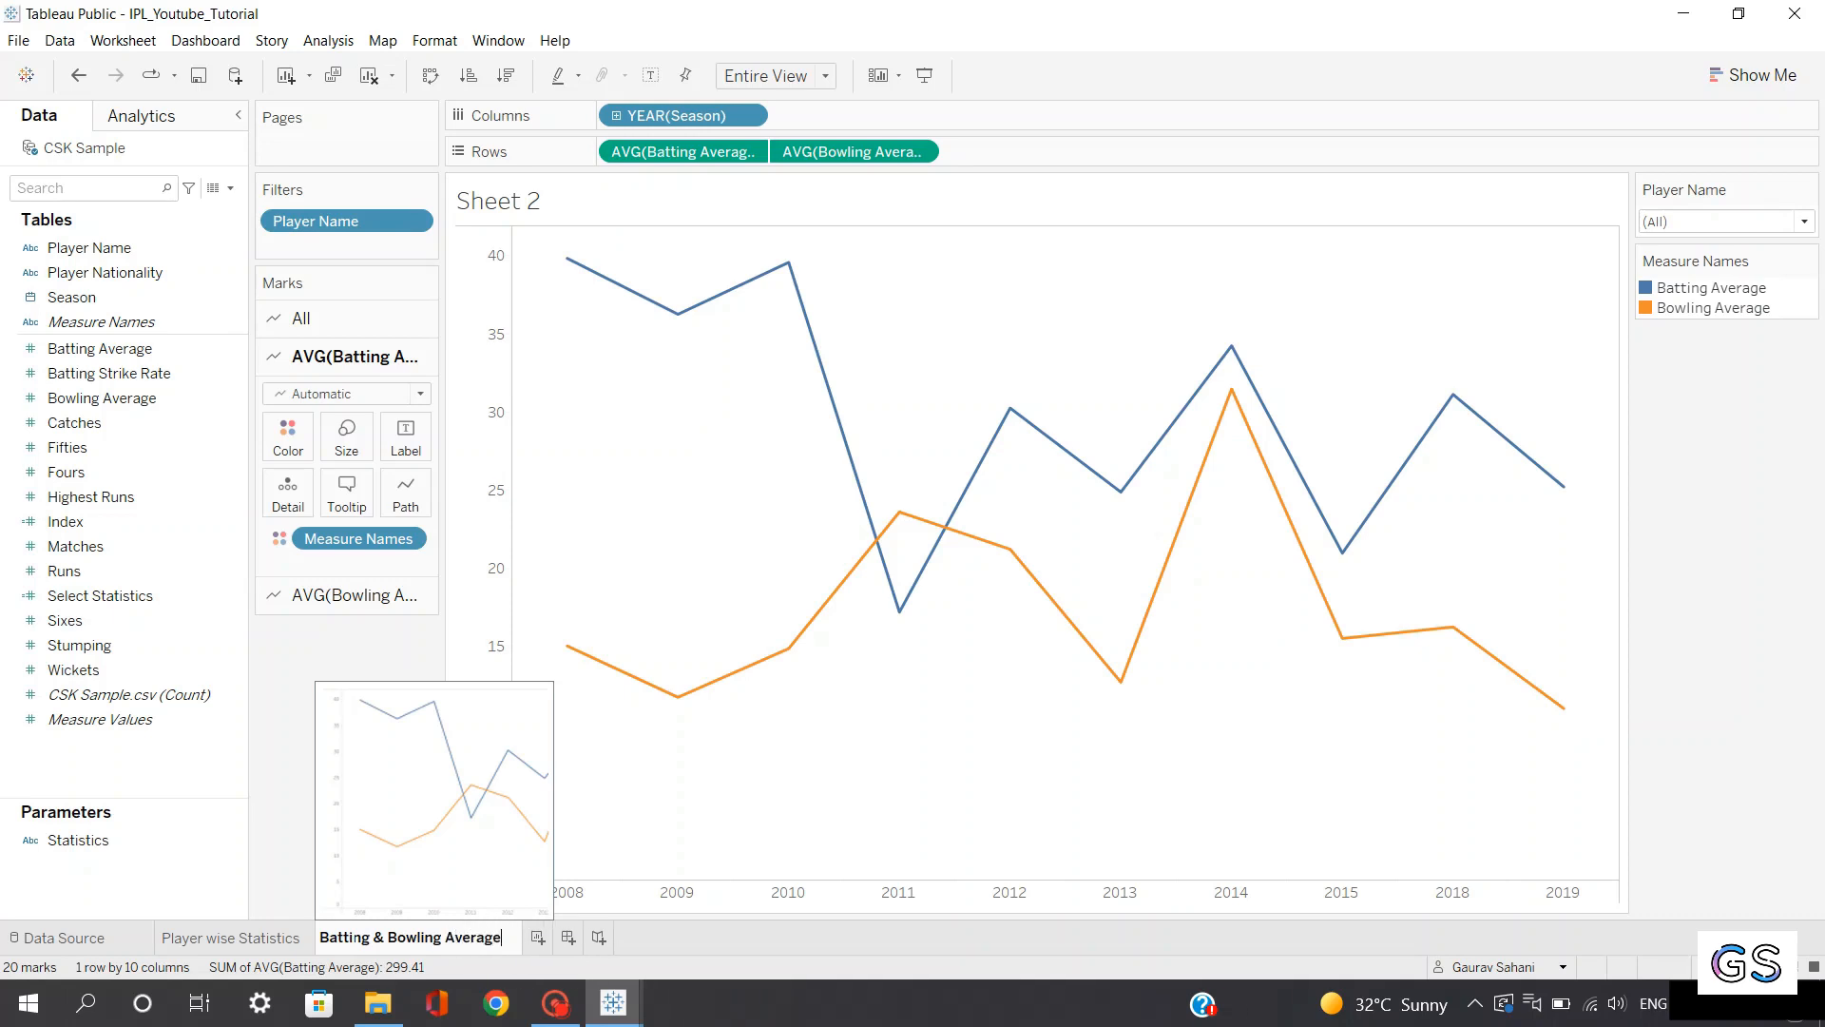
{"action": "key", "text": "Return"}
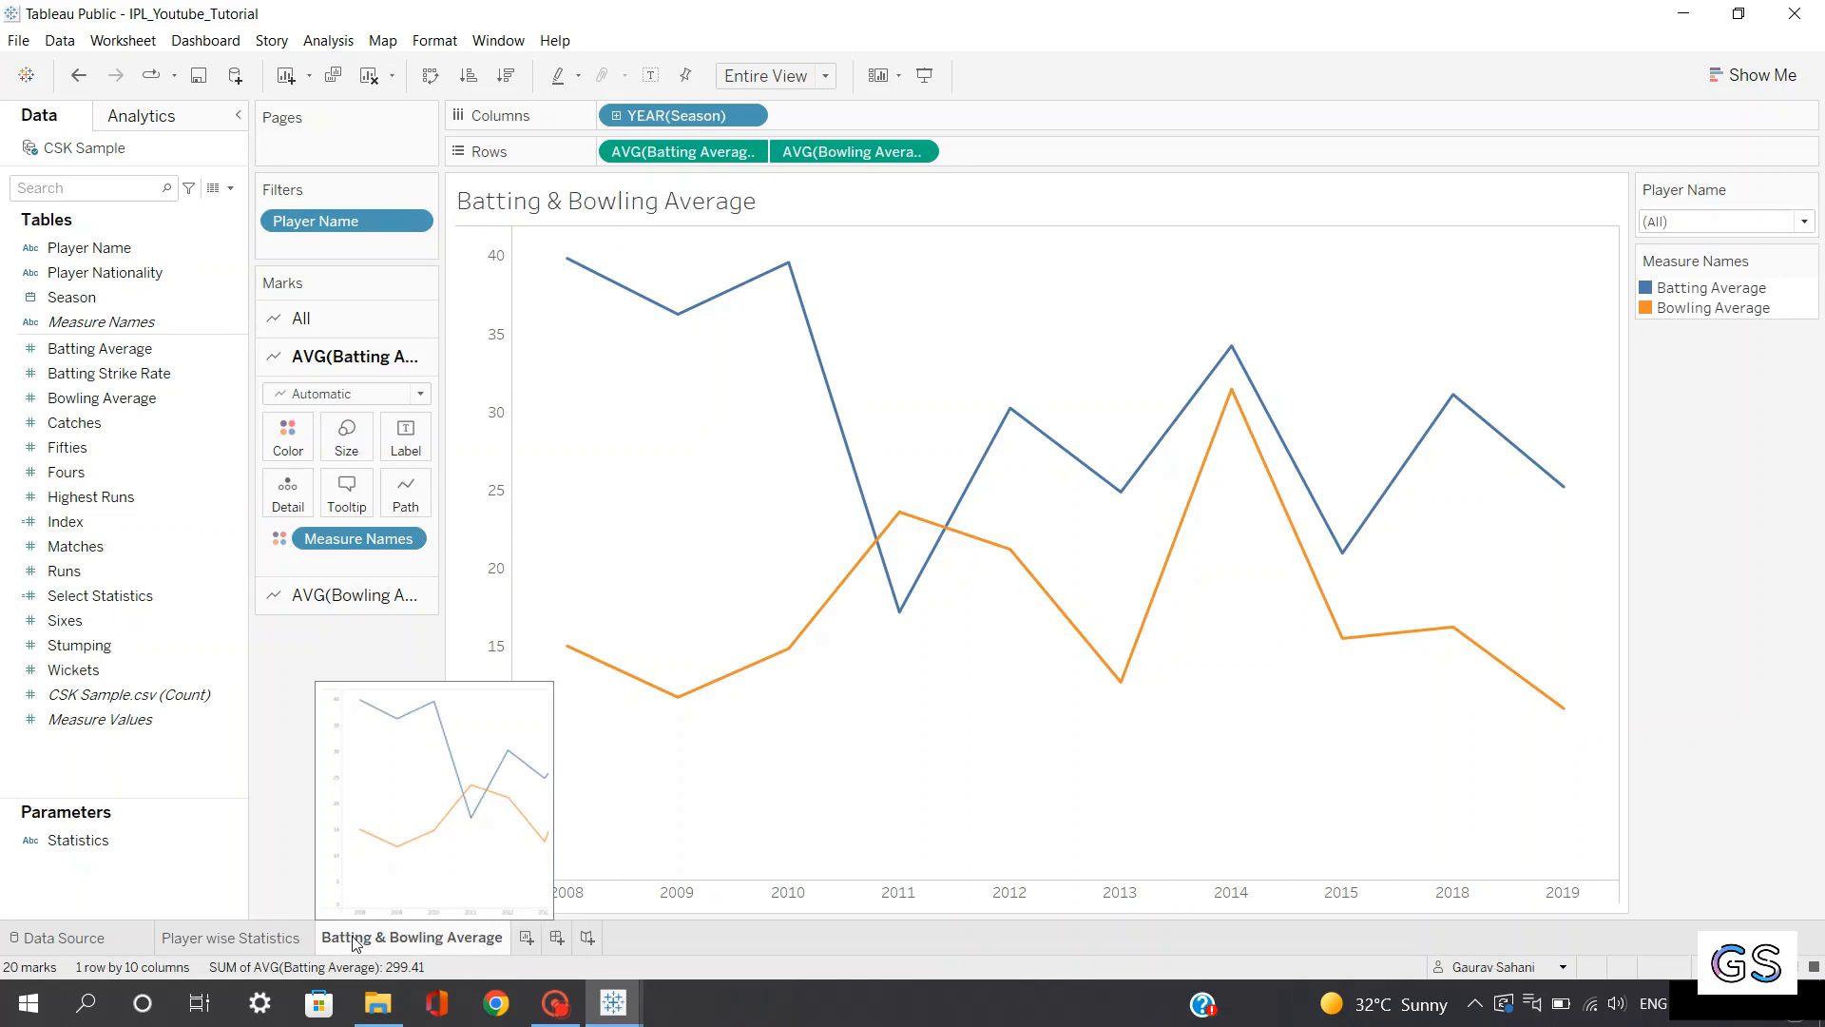
Center-align the worksheet title above the line chart
{"action": "left_click", "coordinate": [574, 218]}
{"action": "double_click", "coordinate": [573, 218]}
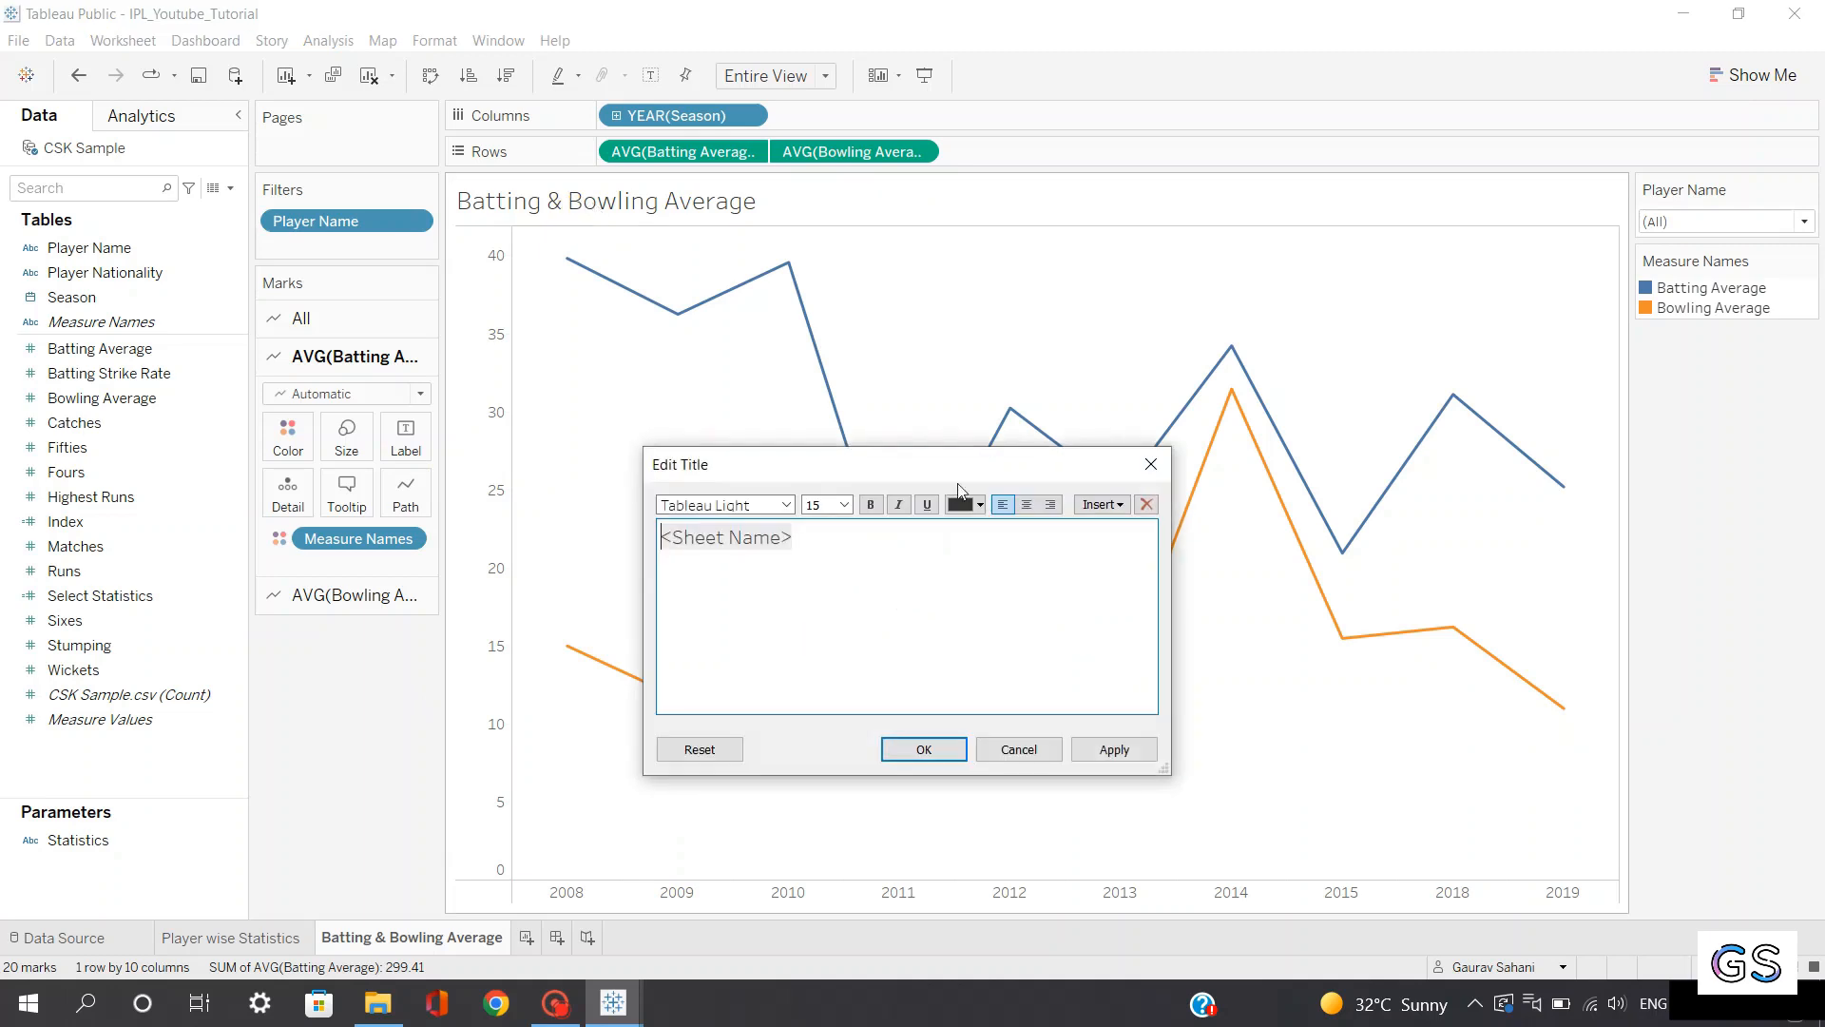
{"action": "left_click", "coordinate": [1039, 505]}
{"action": "left_click", "coordinate": [920, 746]}
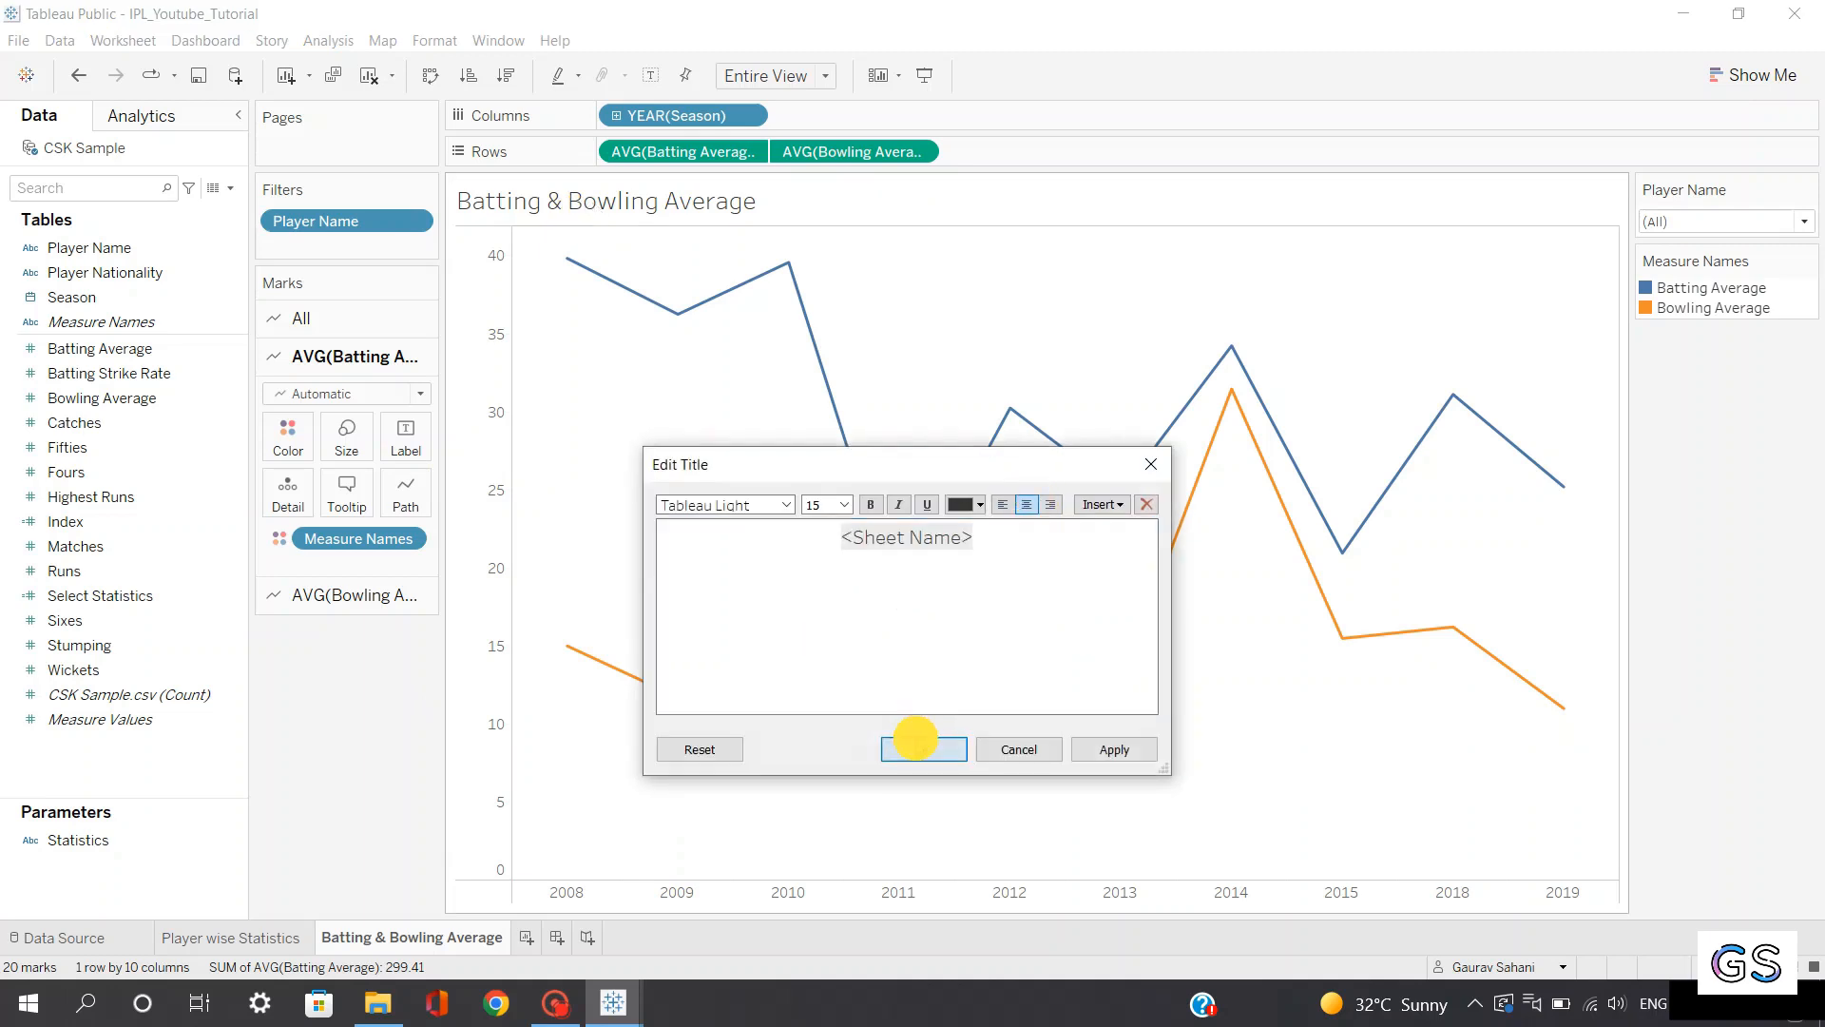
Rename the worksheet as "Batting & Bowling Average - Season Wise"
{"action": "double_click", "coordinate": [498, 938]}
{"action": "left_click", "coordinate": [502, 938]}
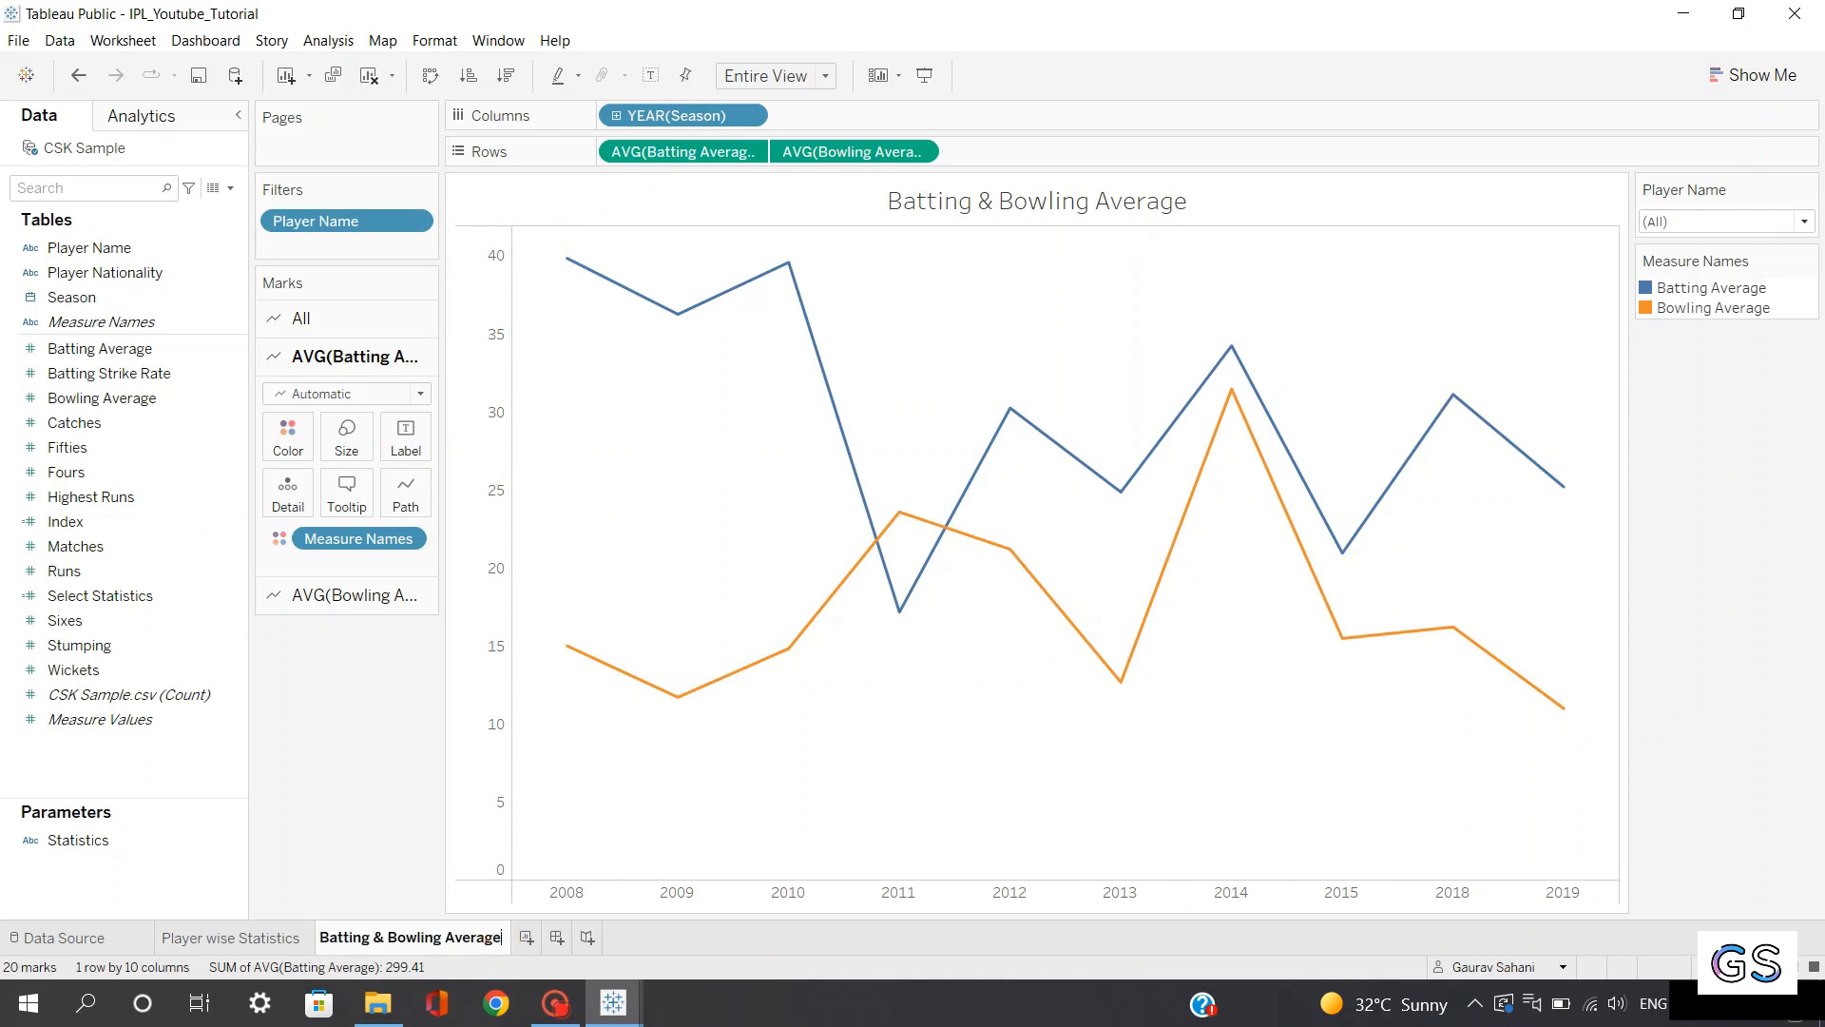
{"action": "type", "text": "- Ye"}
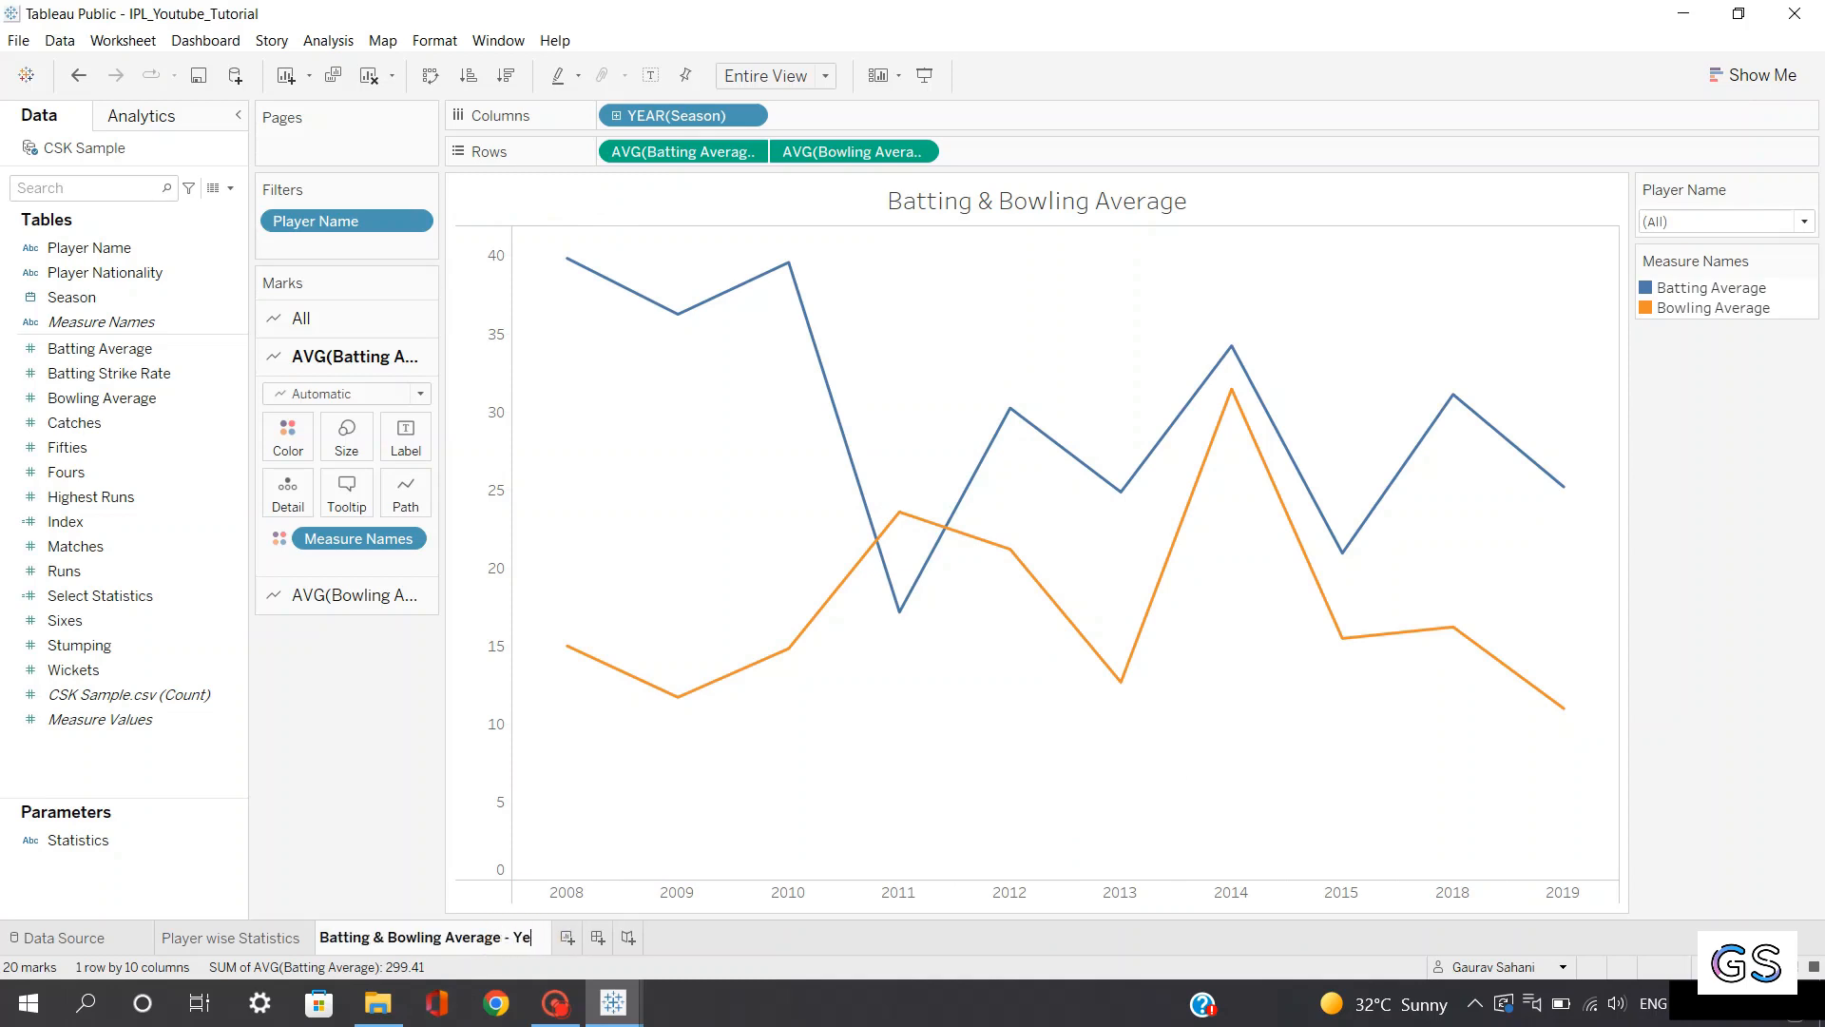
{"action": "type", "text": "ar Wise"}
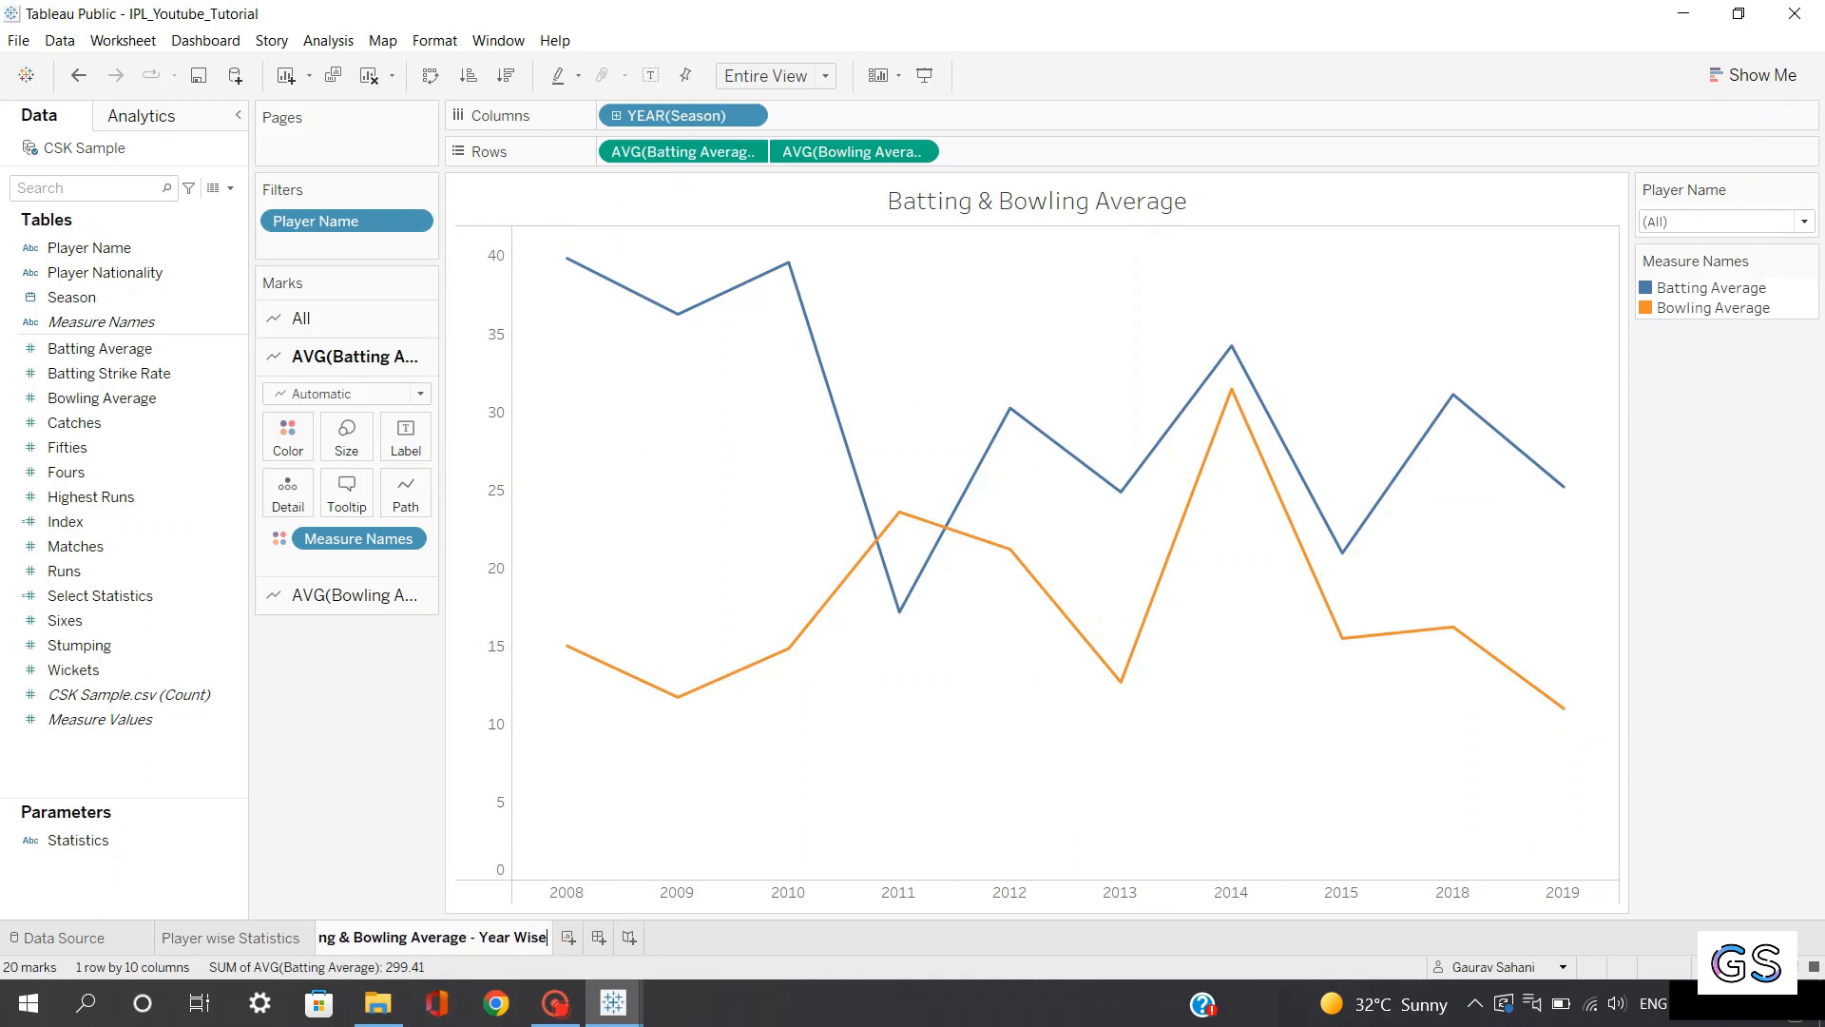
{"action": "key", "text": "BackSpace"}
{"action": "key", "text": "BackSpace"}
{"action": "key", "text": "BackSpace"}
{"action": "key", "text": "BackSpace"}
{"action": "key", "text": "BackSpace"}
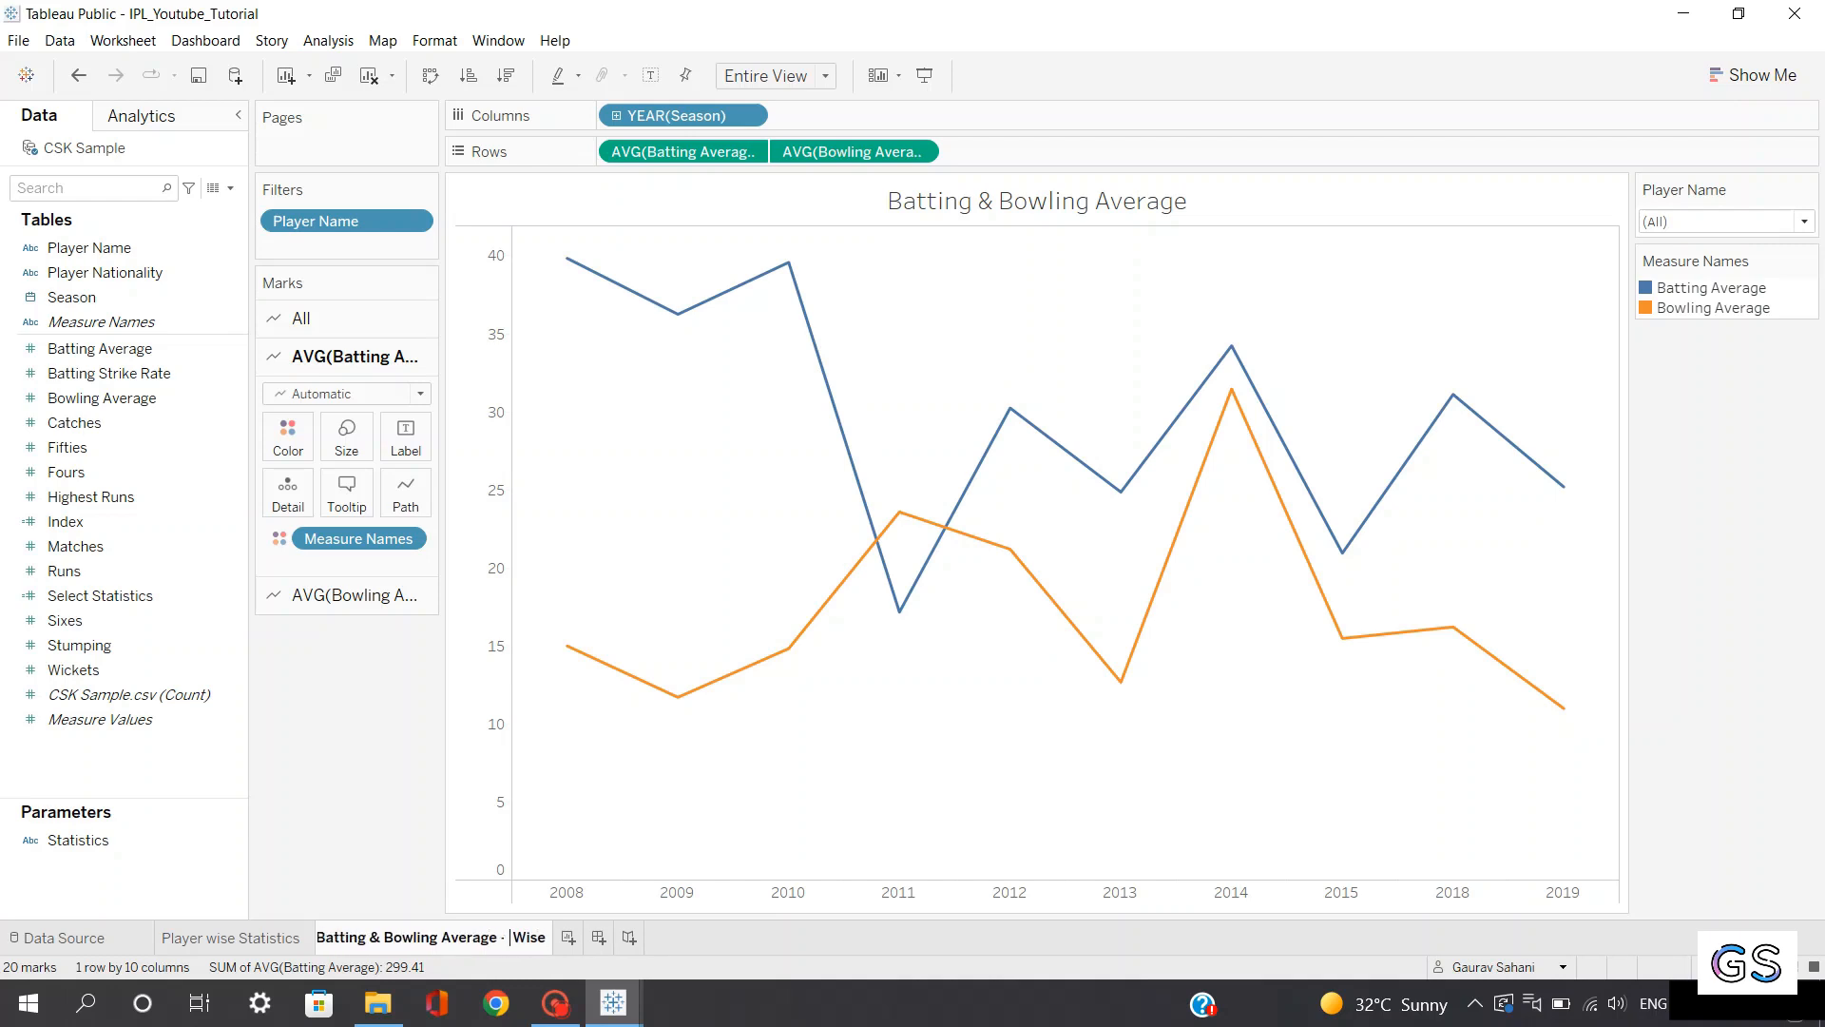
{"action": "type", "text": "Season"}
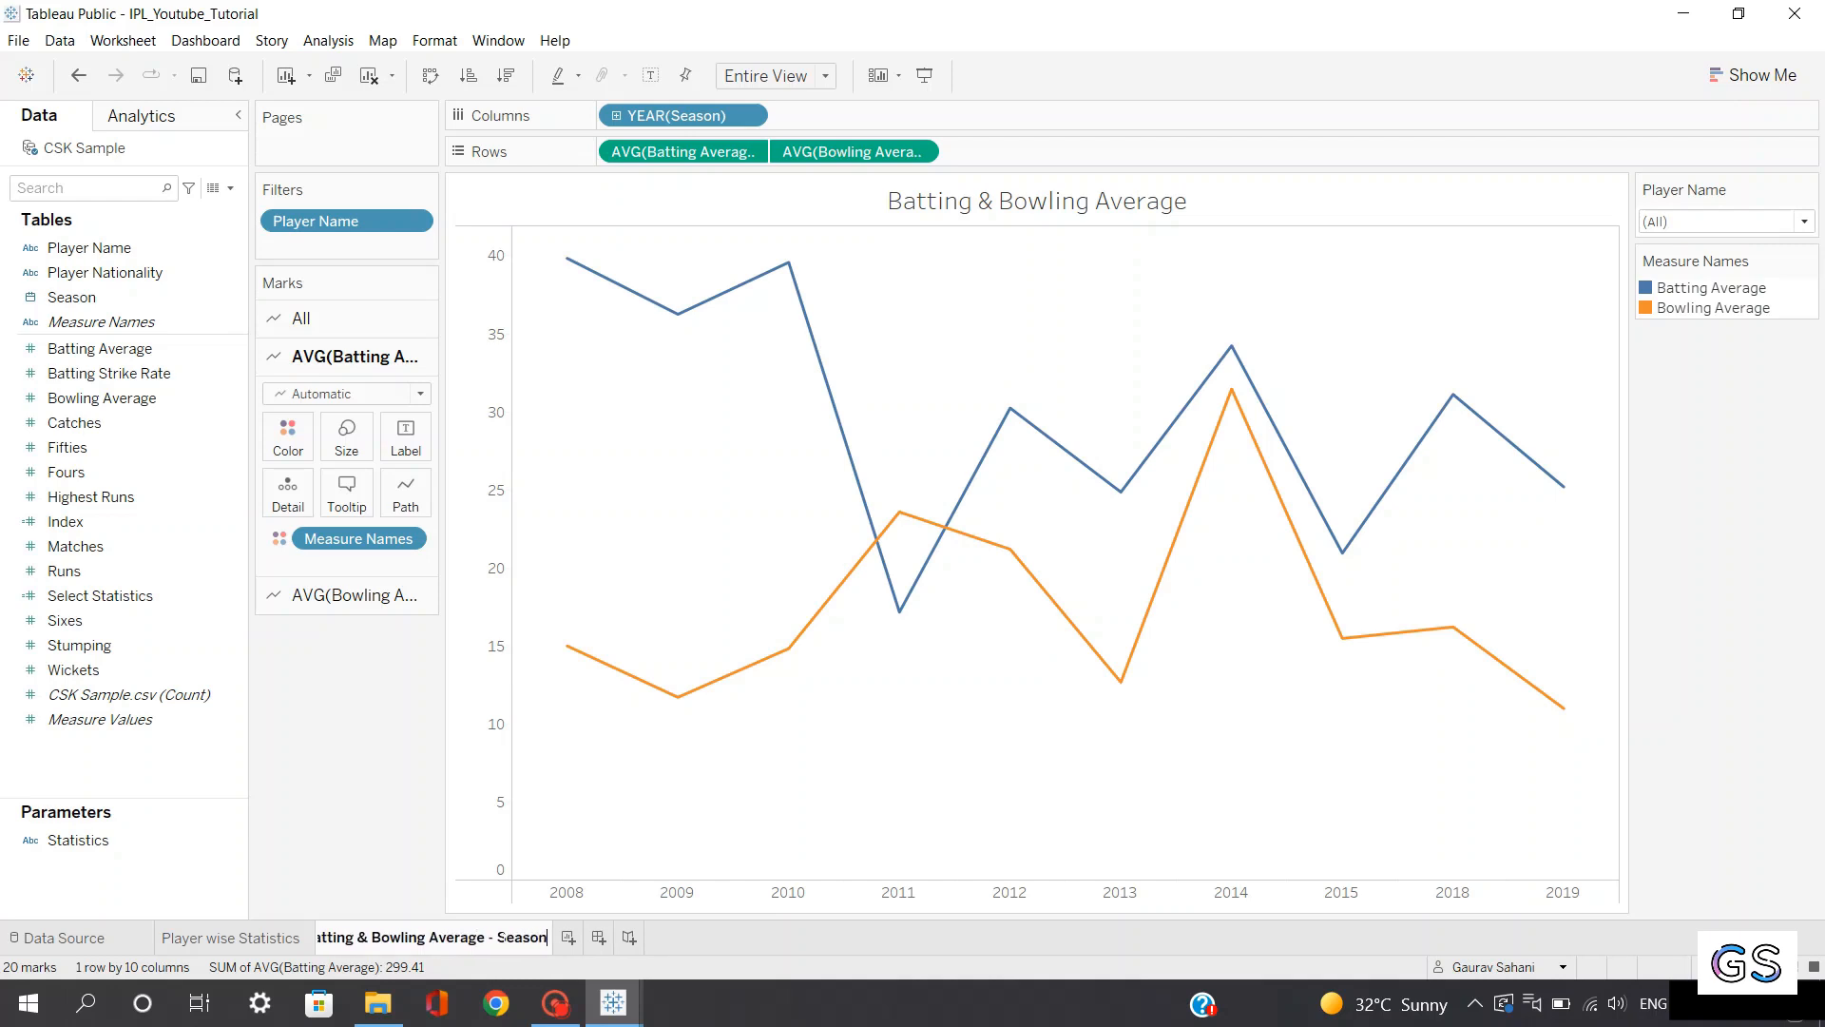
{"action": "key", "text": "Return"}
Replace the tooltip text for all marks with "In Year <YEAR(Season)> the Batting Average was"
{"action": "mouse_move", "coordinate": [693, 319]}
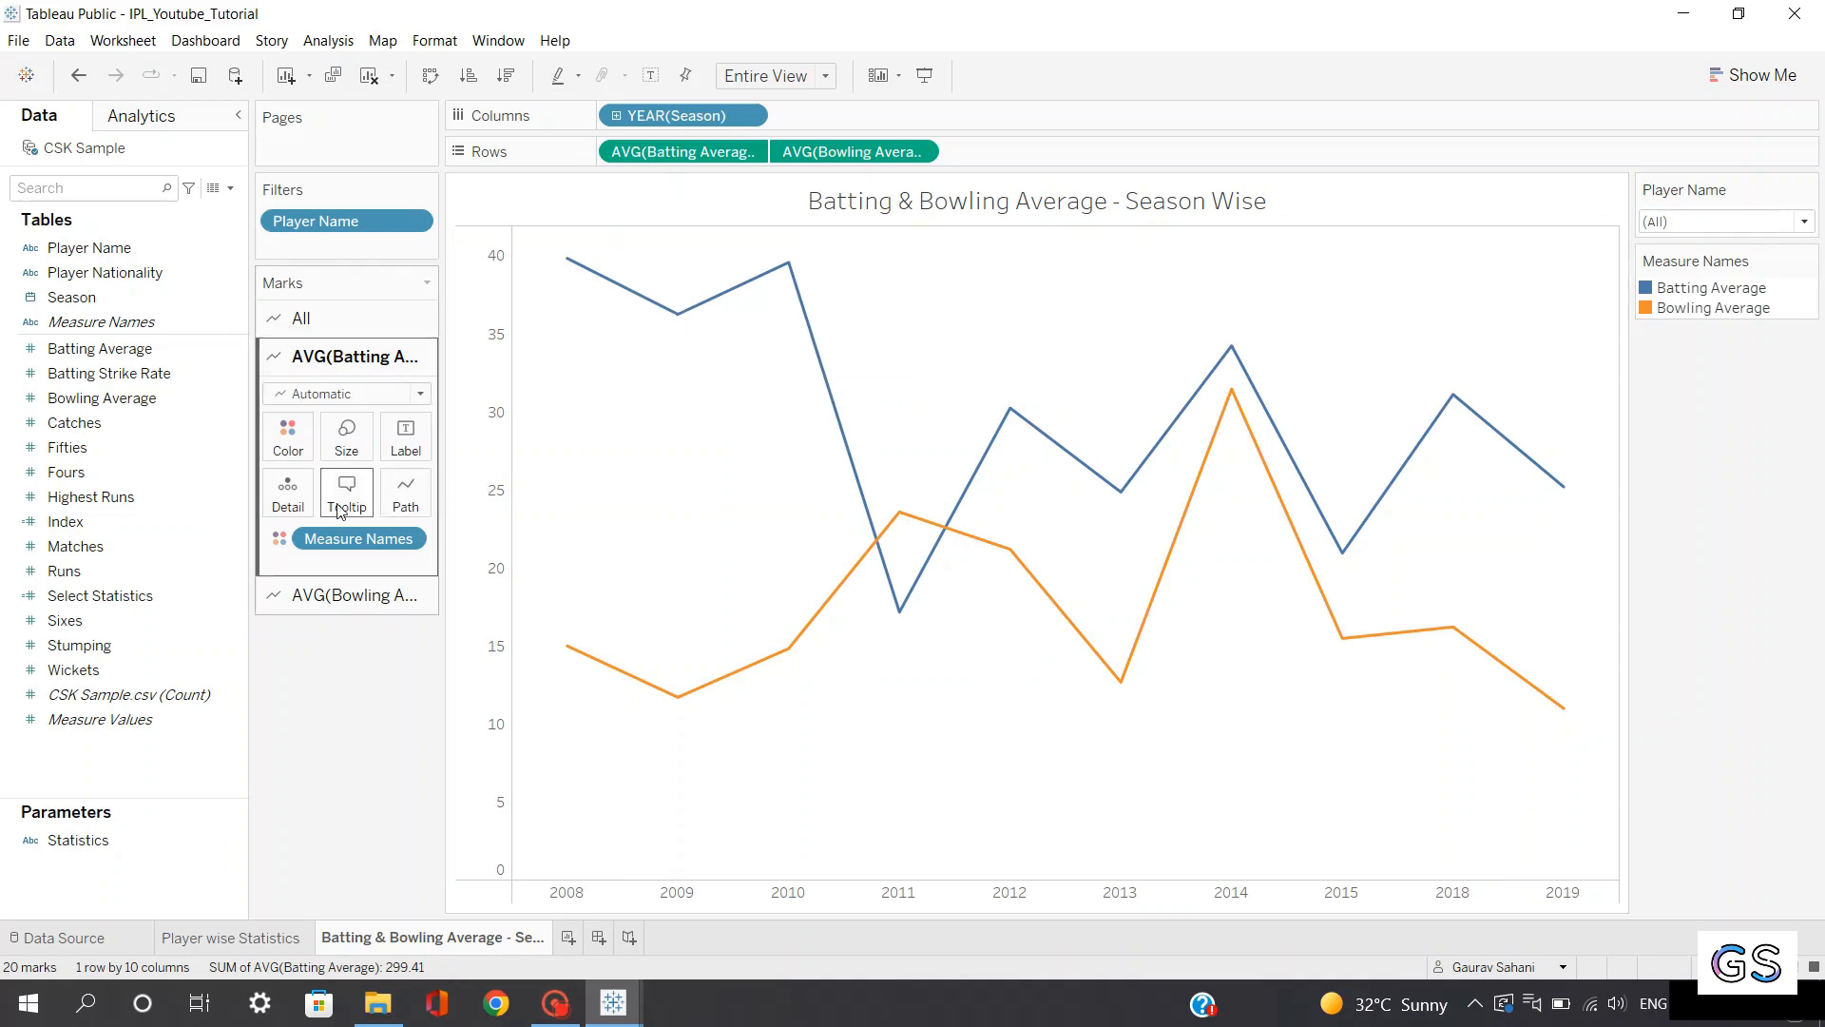
{"action": "left_click", "coordinate": [338, 316]}
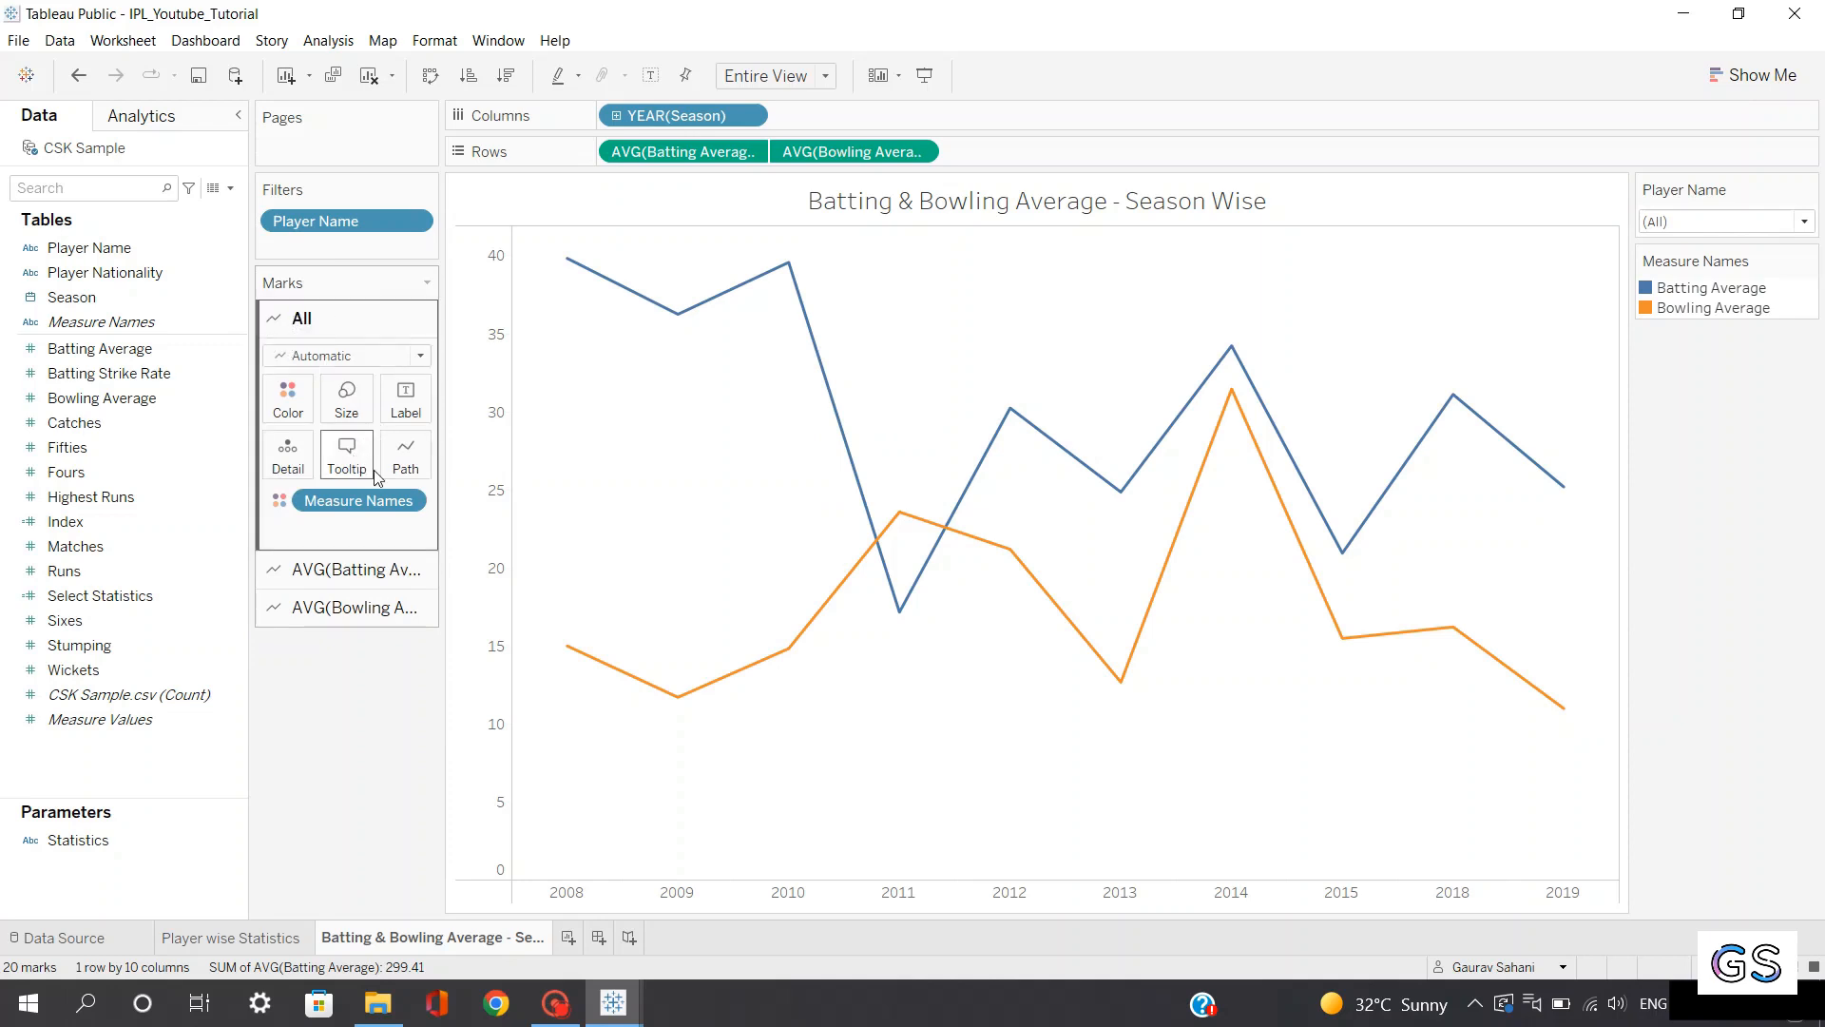
{"action": "left_click", "coordinate": [361, 570]}
{"action": "left_click", "coordinate": [348, 608]}
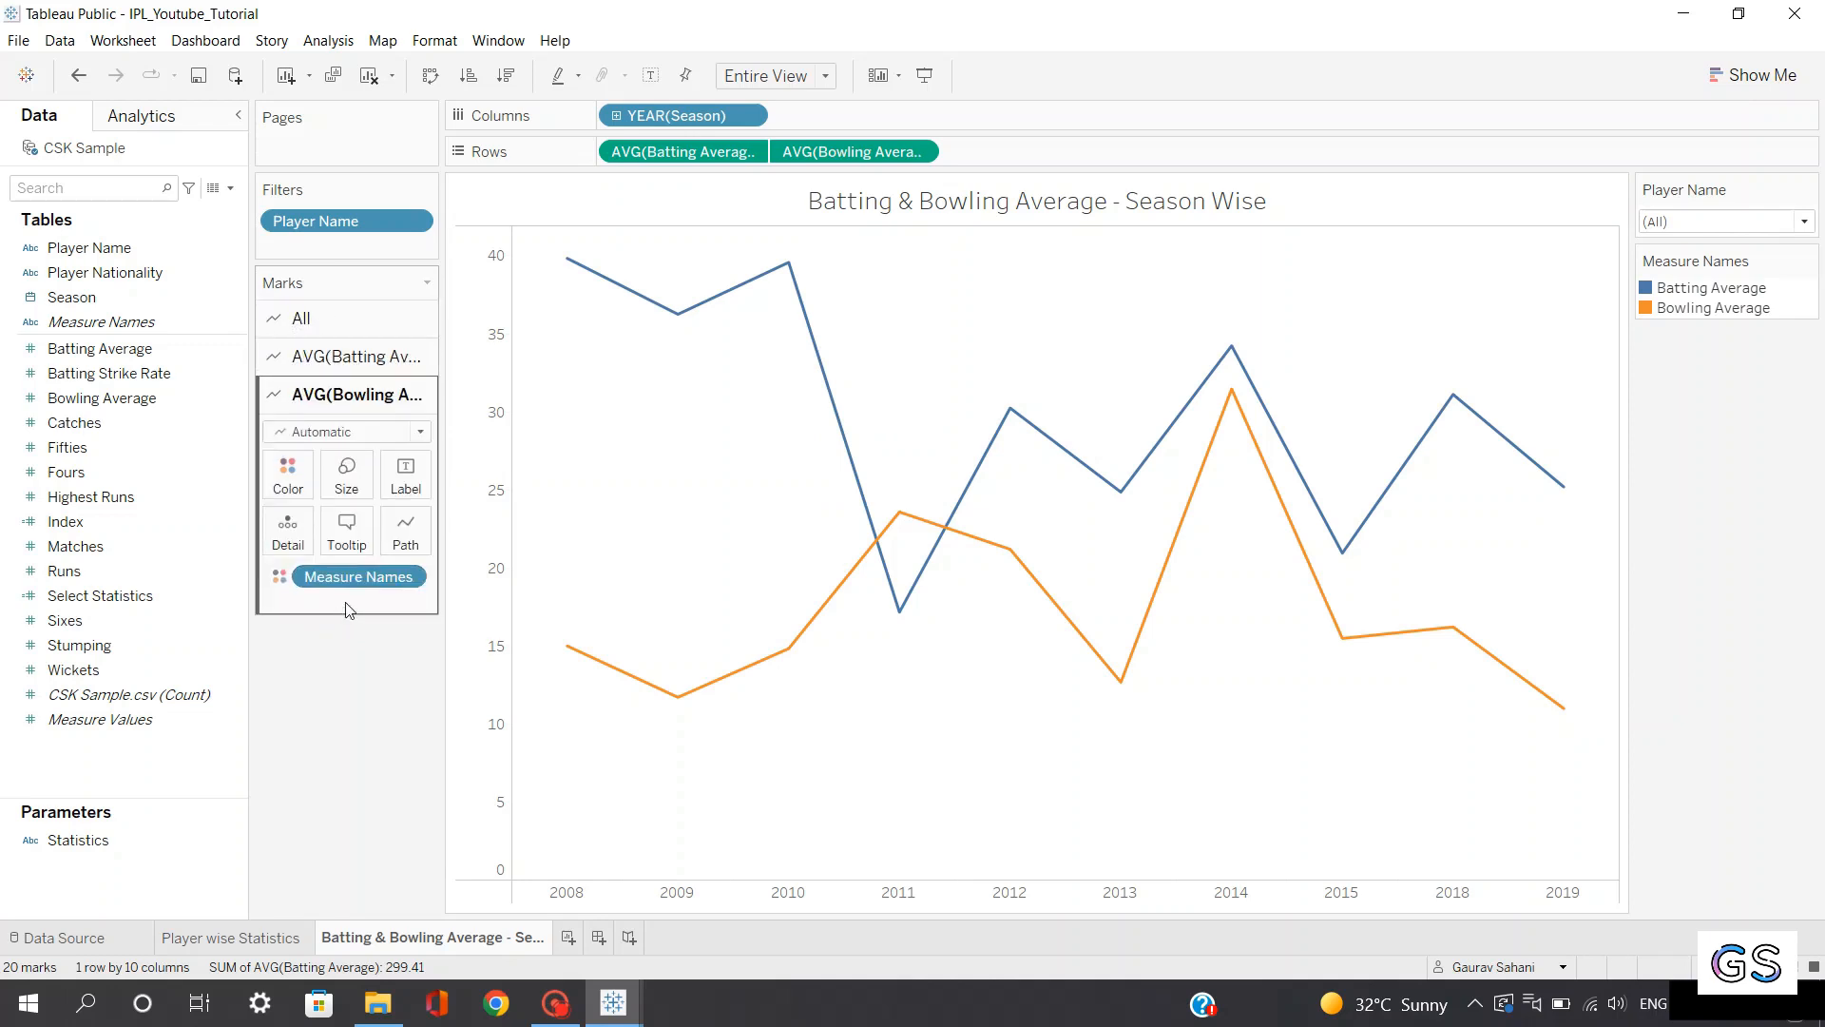
{"action": "left_click", "coordinate": [297, 319]}
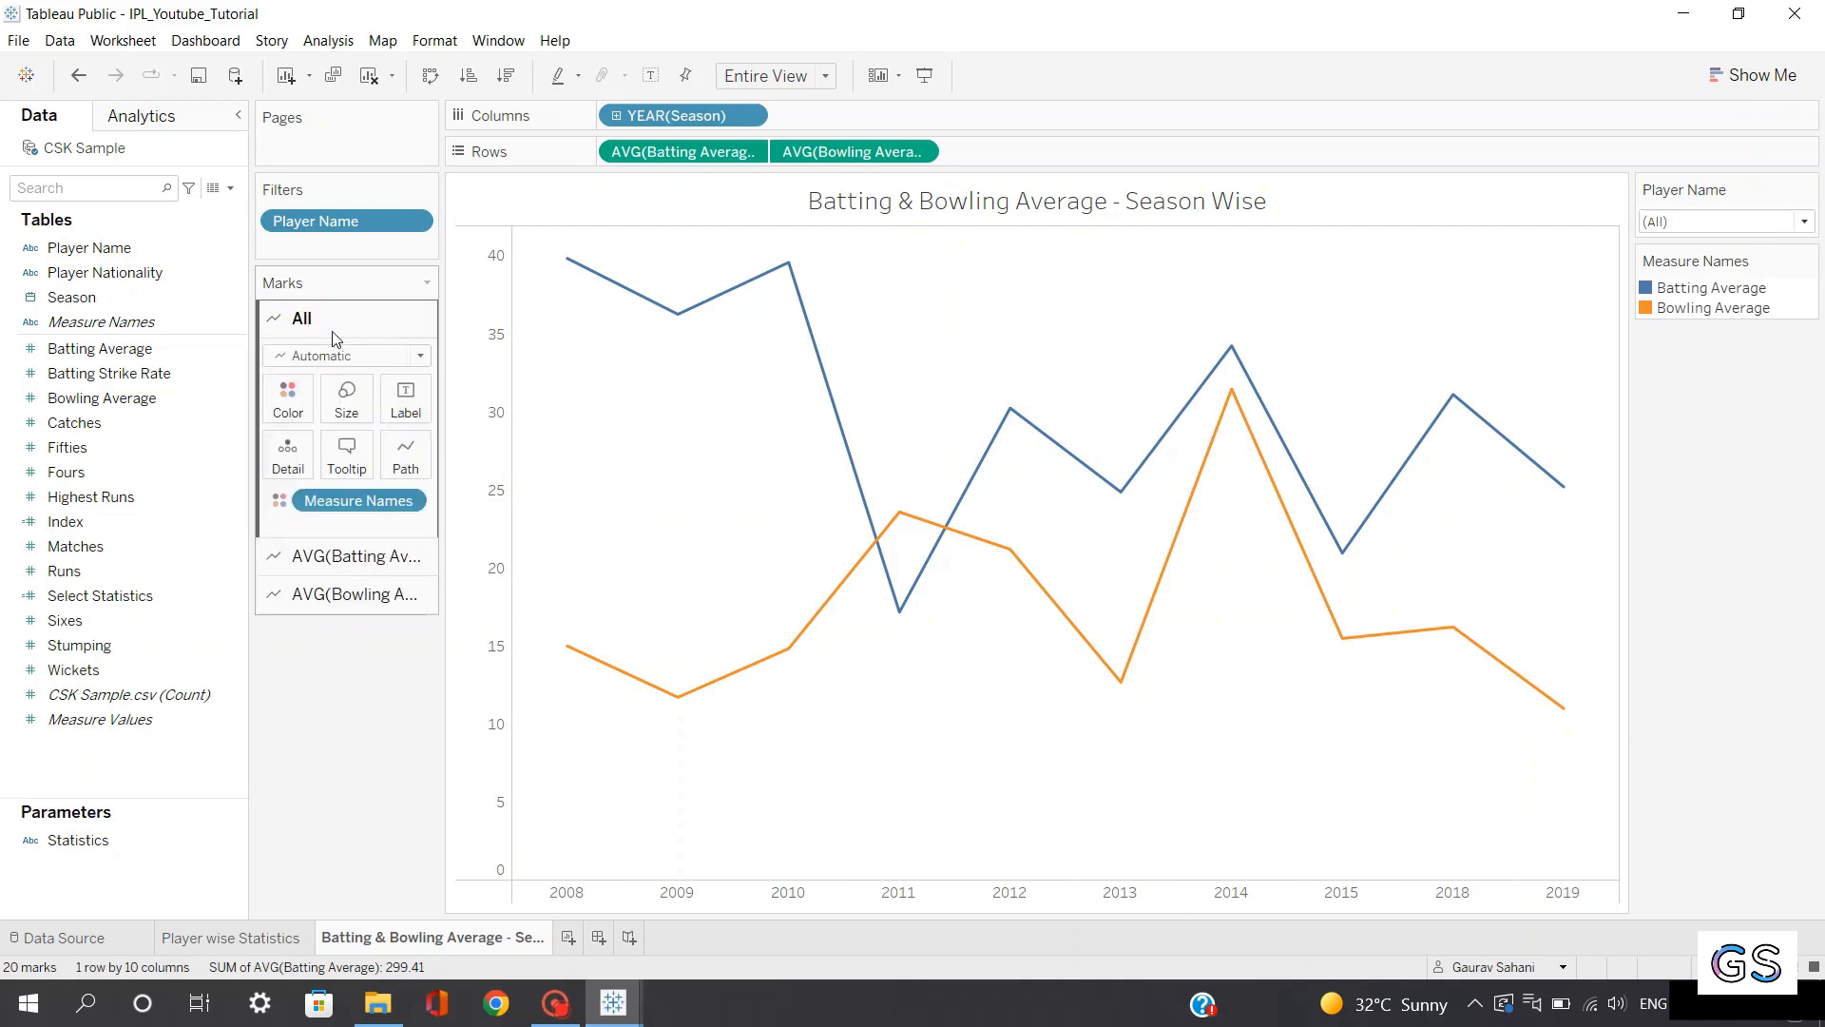
{"action": "left_click", "coordinate": [359, 475]}
{"action": "left_click_drag", "start_coordinate": [1073, 521], "coordinate": [733, 481]}
{"action": "key", "text": "Delete"}
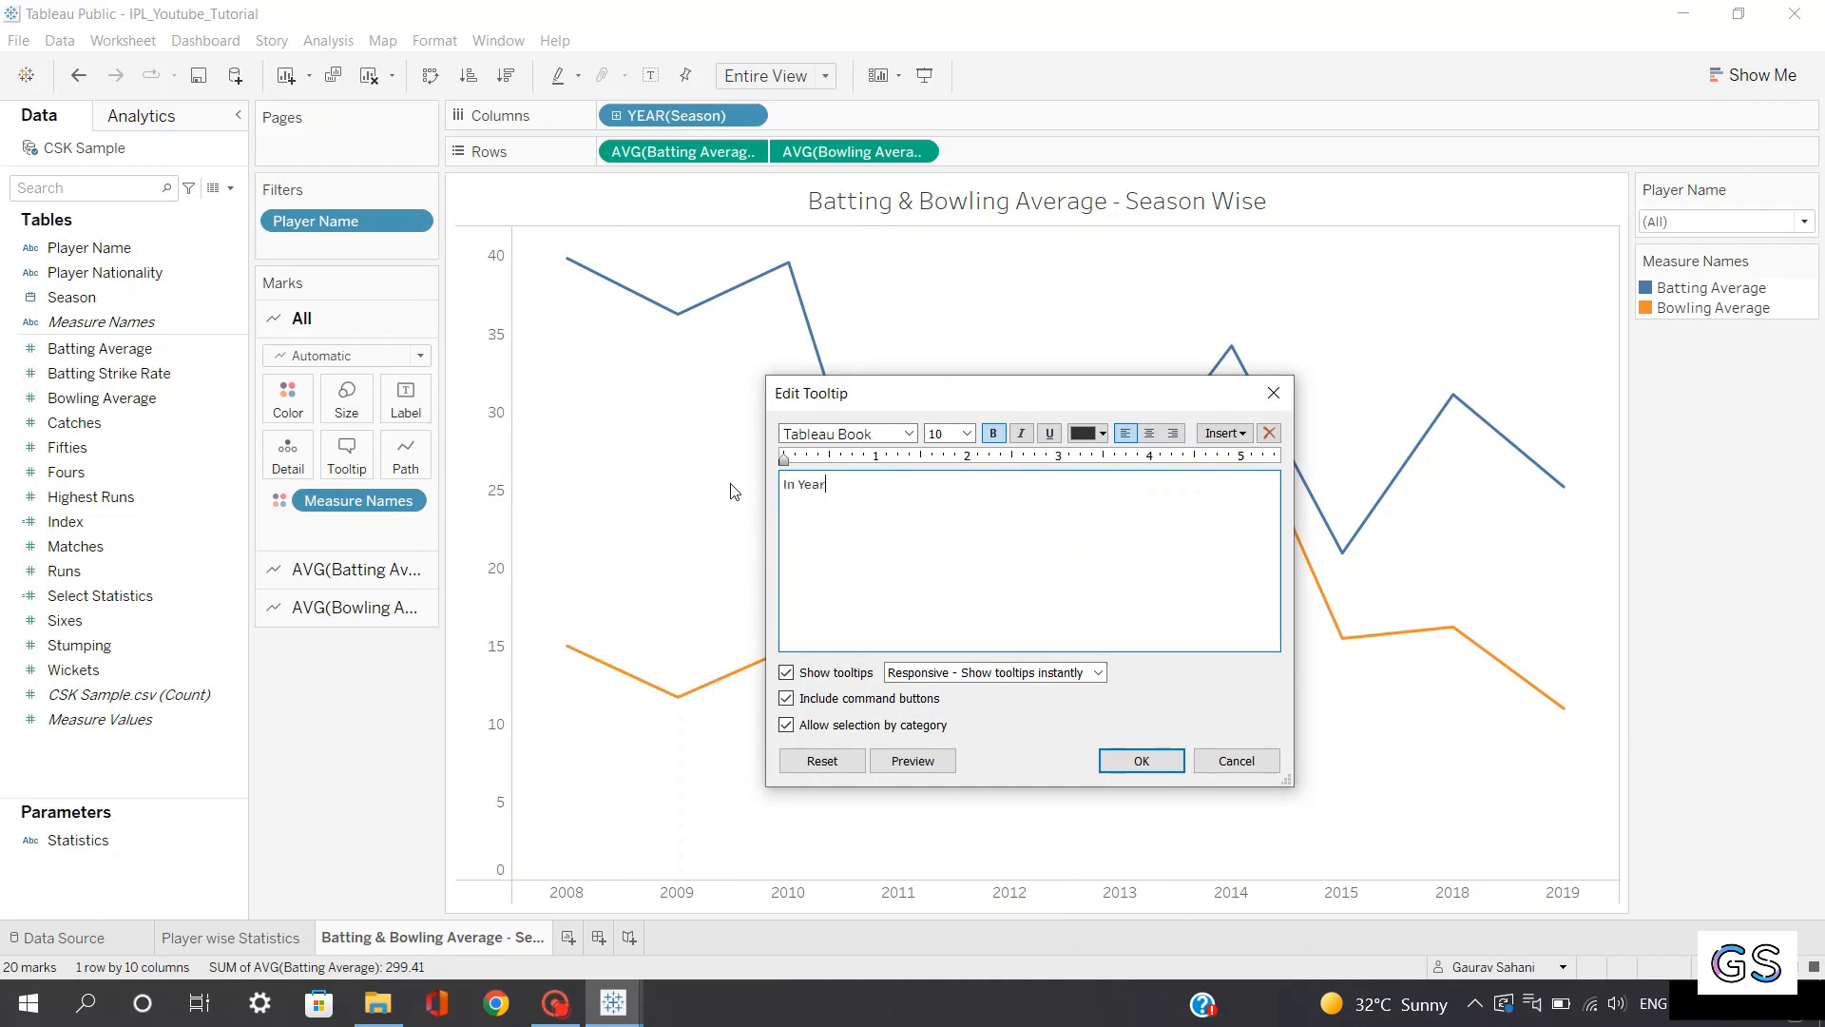
{"action": "left_click", "coordinate": [1225, 432]}
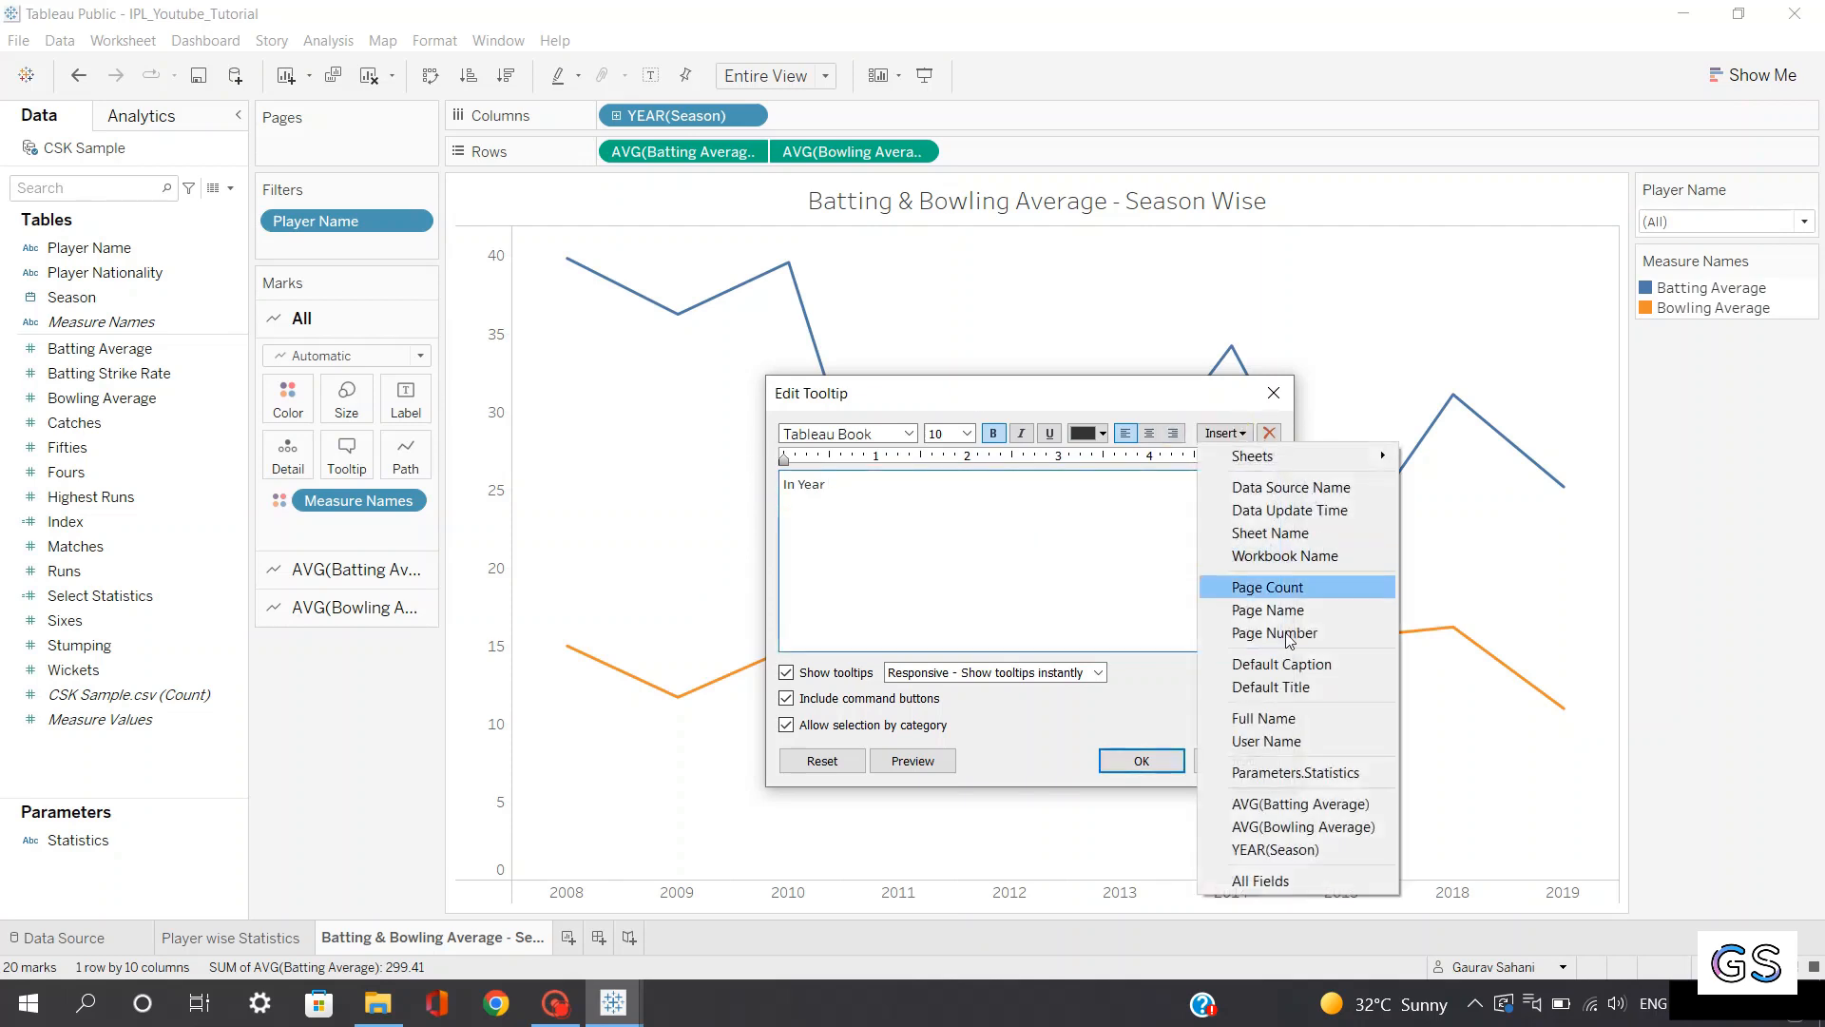
{"action": "left_click", "coordinate": [1278, 849]}
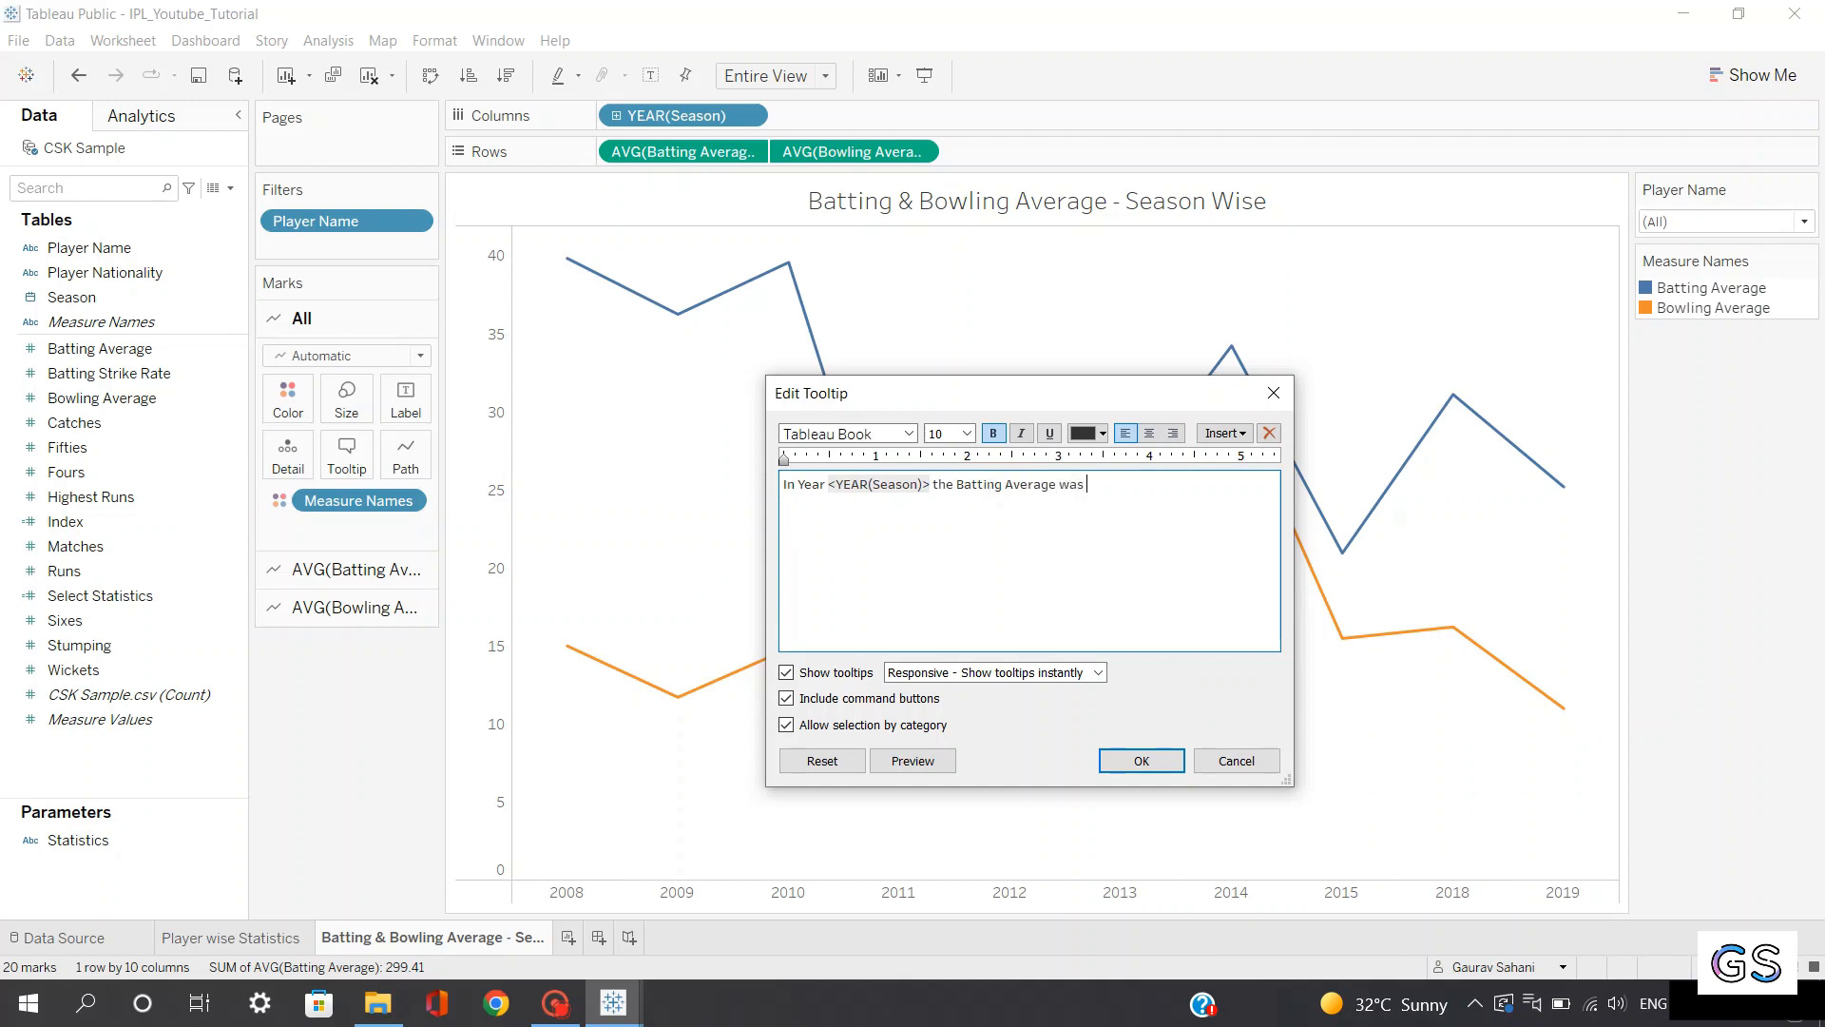
Complete the tooltip sentence with "<AVG(Batting Average)> & Bowling Average was <AVG(Bowling Average)>"
{"action": "left_click", "coordinate": [1224, 433]}
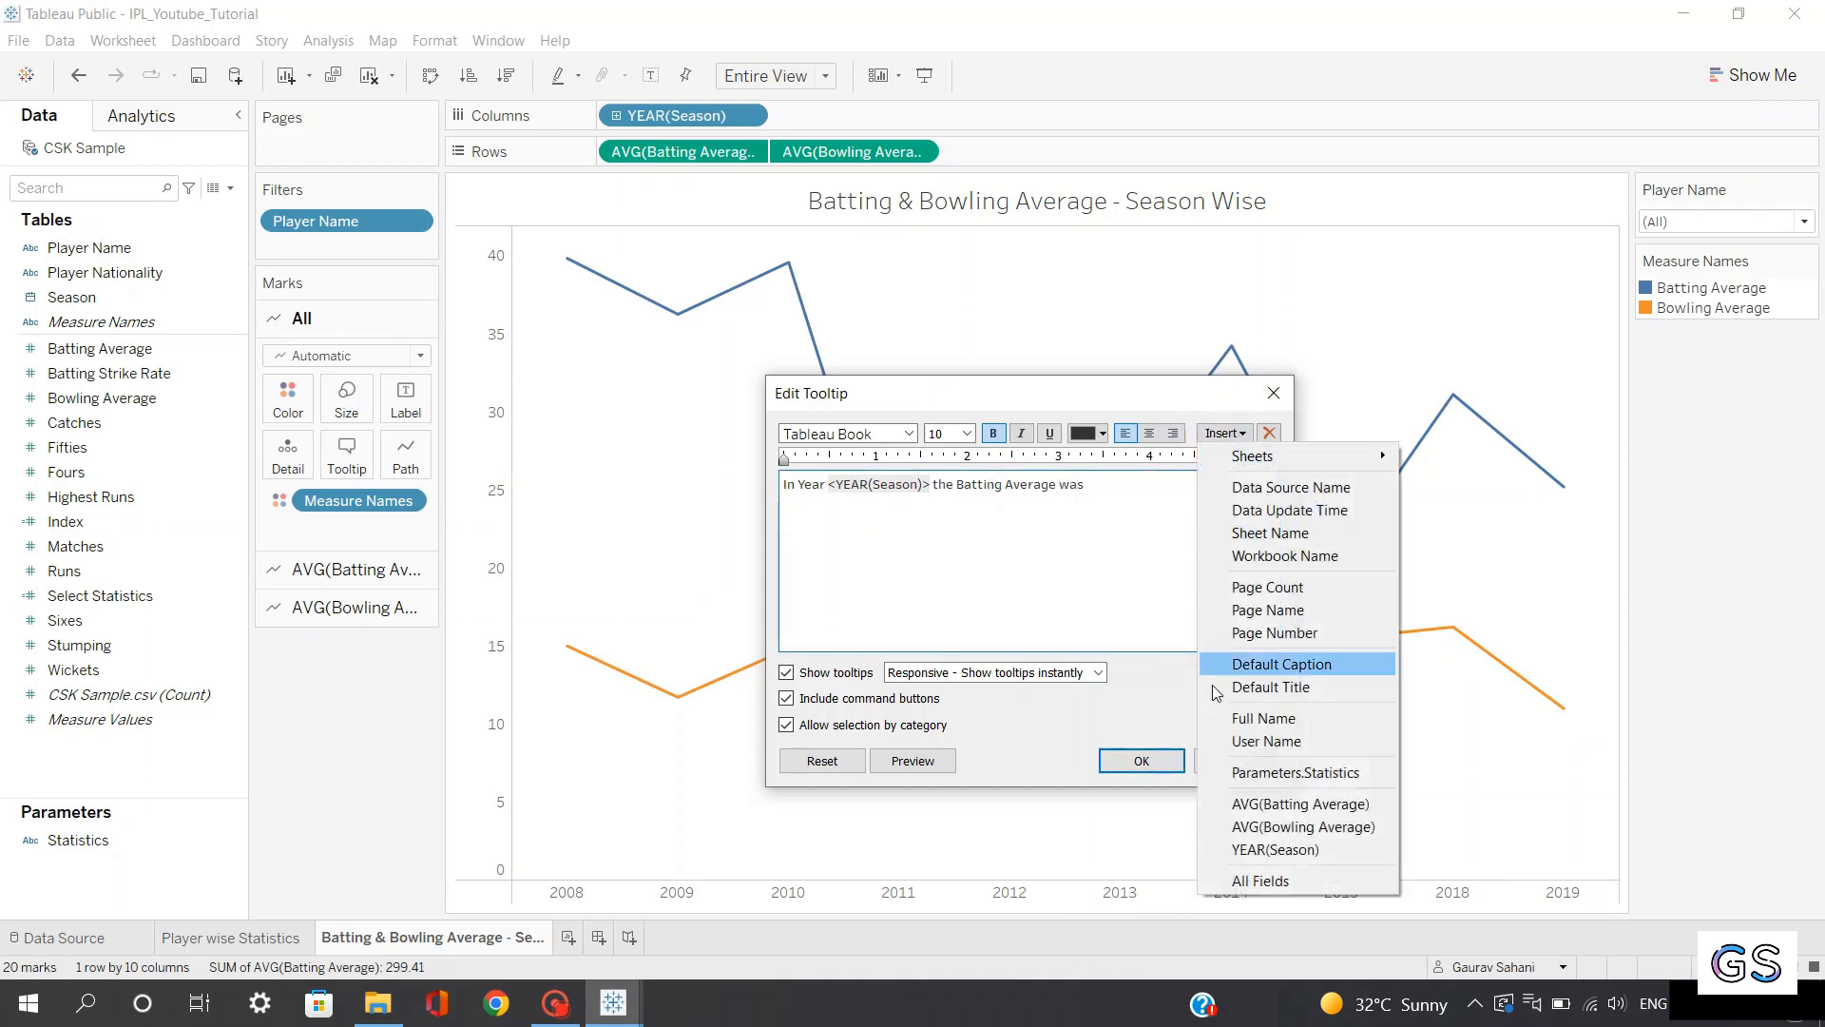
{"action": "left_click", "coordinate": [1293, 804]}
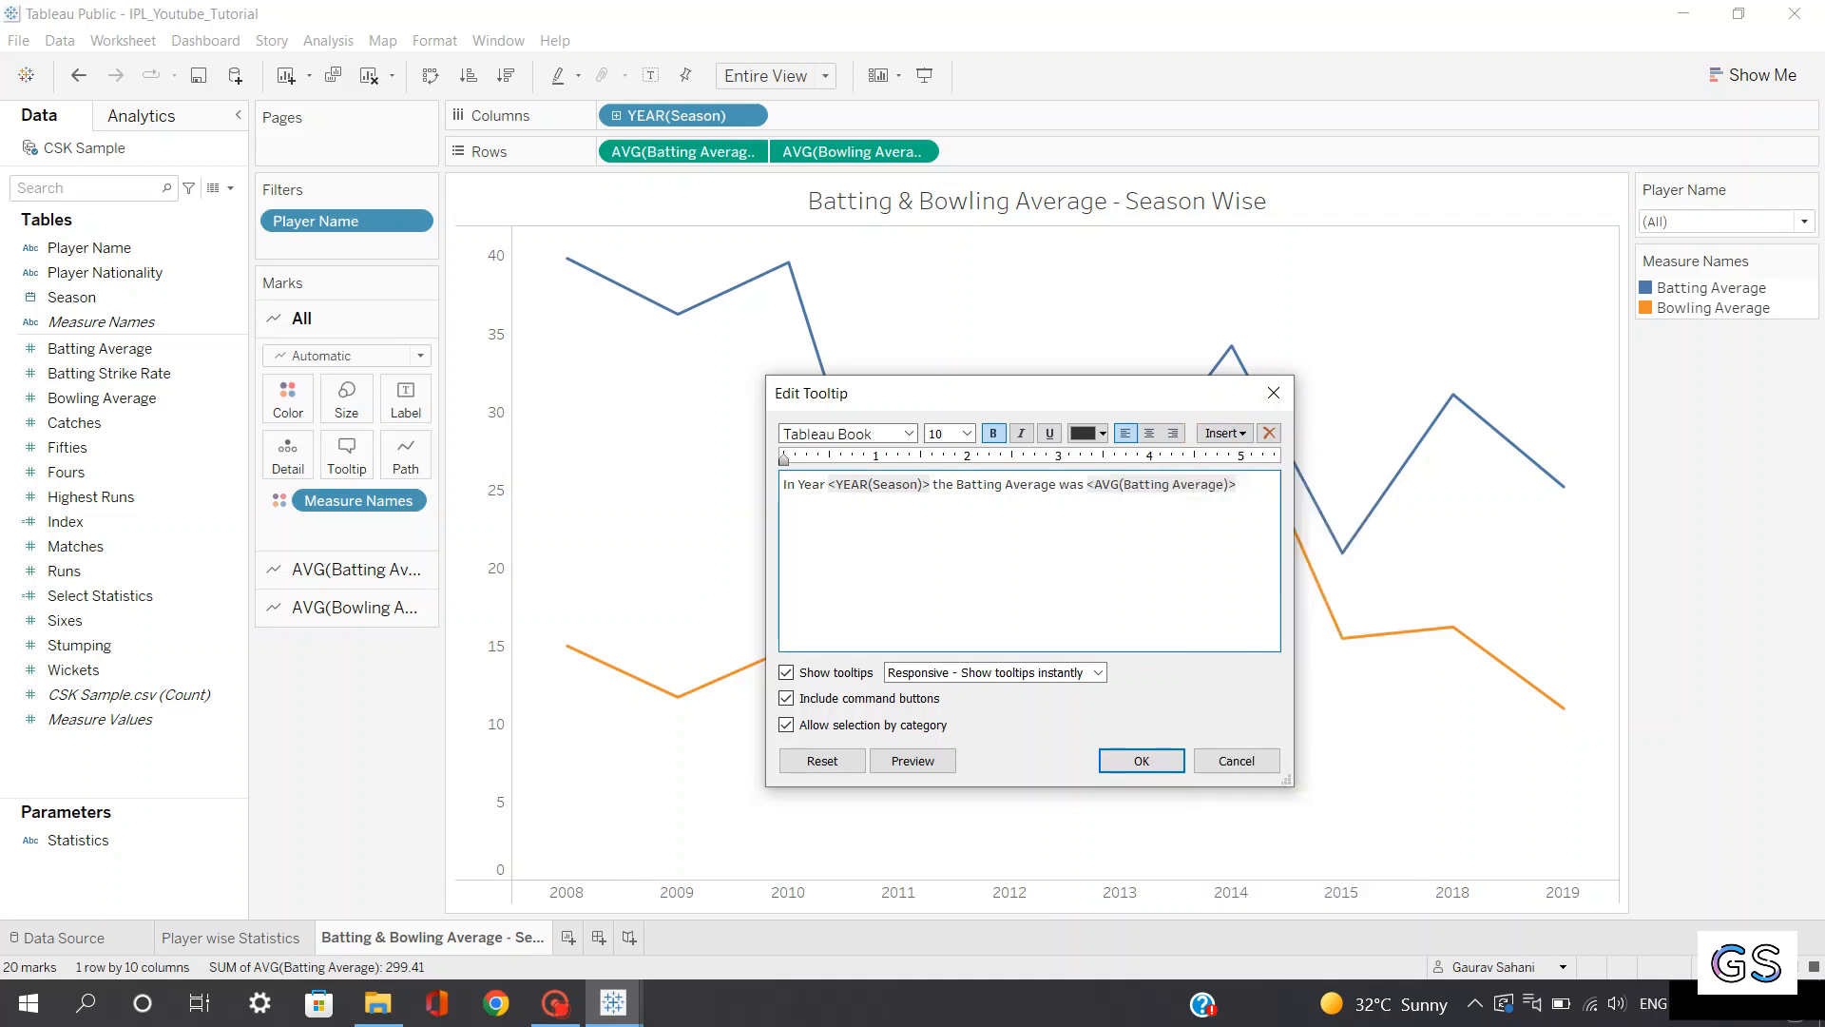
{"action": "type", "text": "& Bowling Average was"}
{"action": "left_click", "coordinate": [1226, 432]}
{"action": "left_click", "coordinate": [1313, 820]}
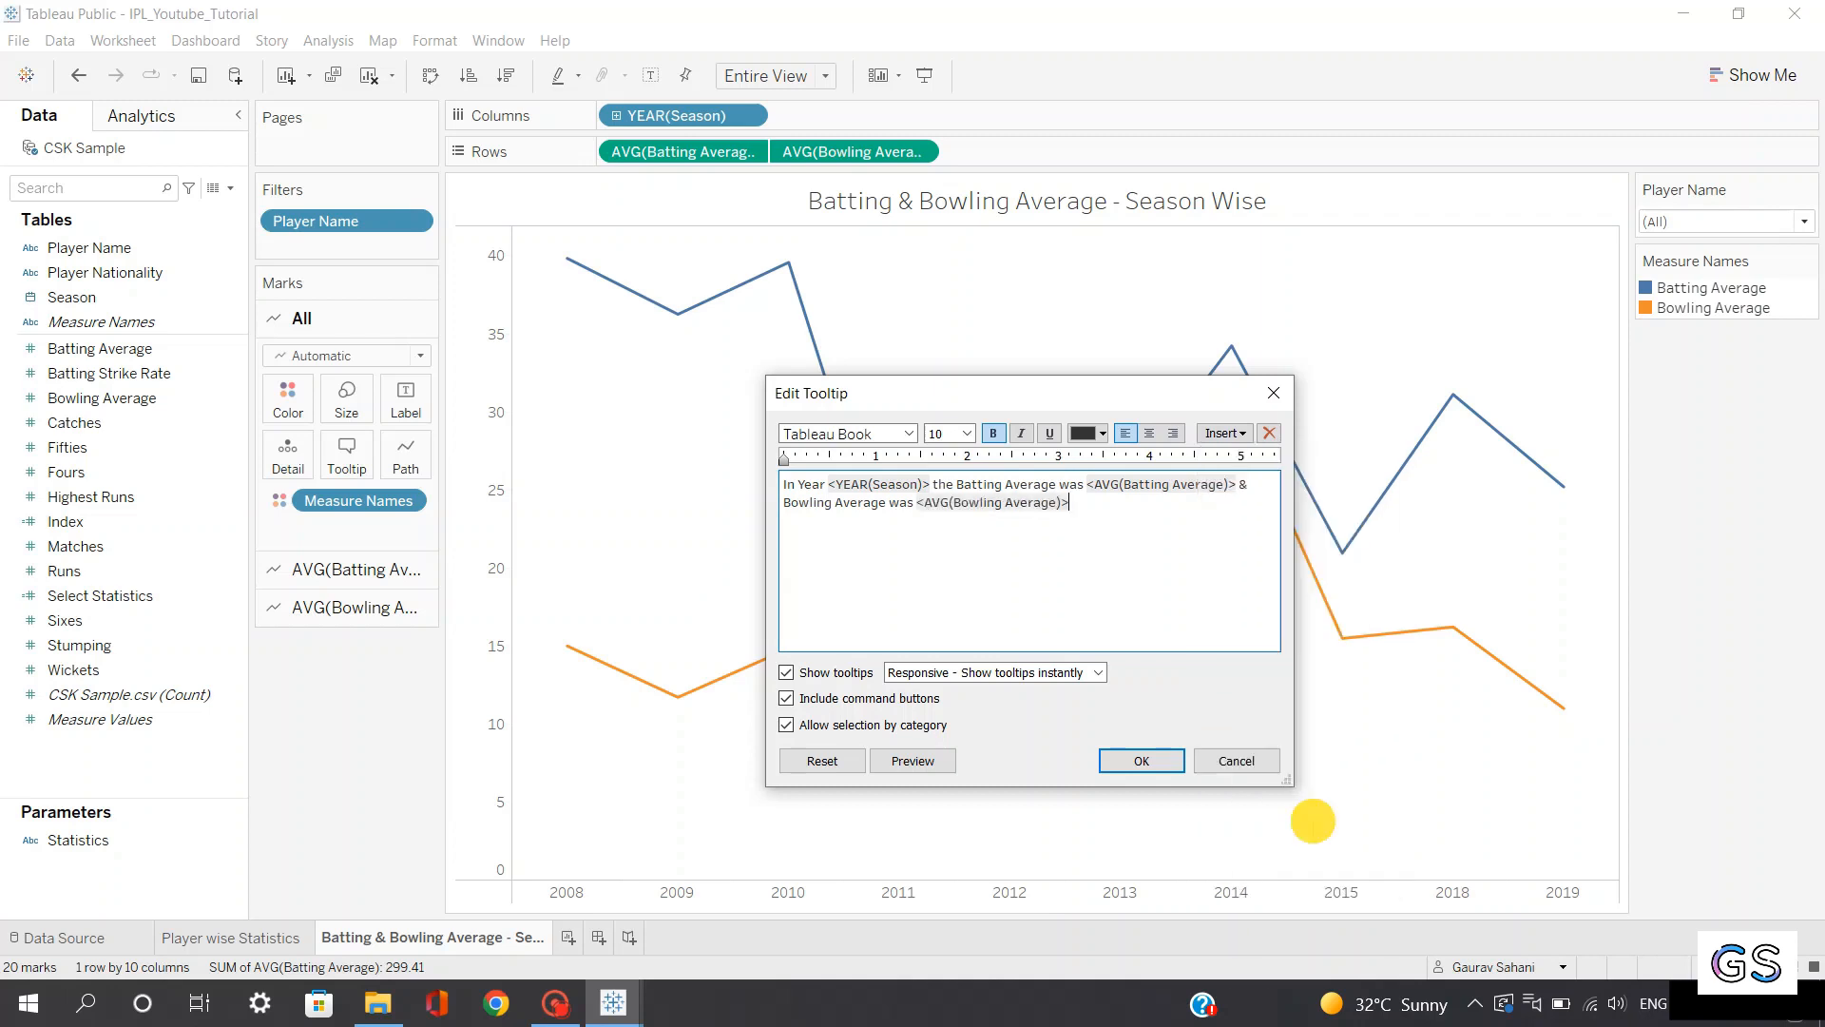
Colour the season, batting average and bowling average fields in the tooltip yellow and apply the tooltip
{"action": "double_click", "coordinate": [875, 483]}
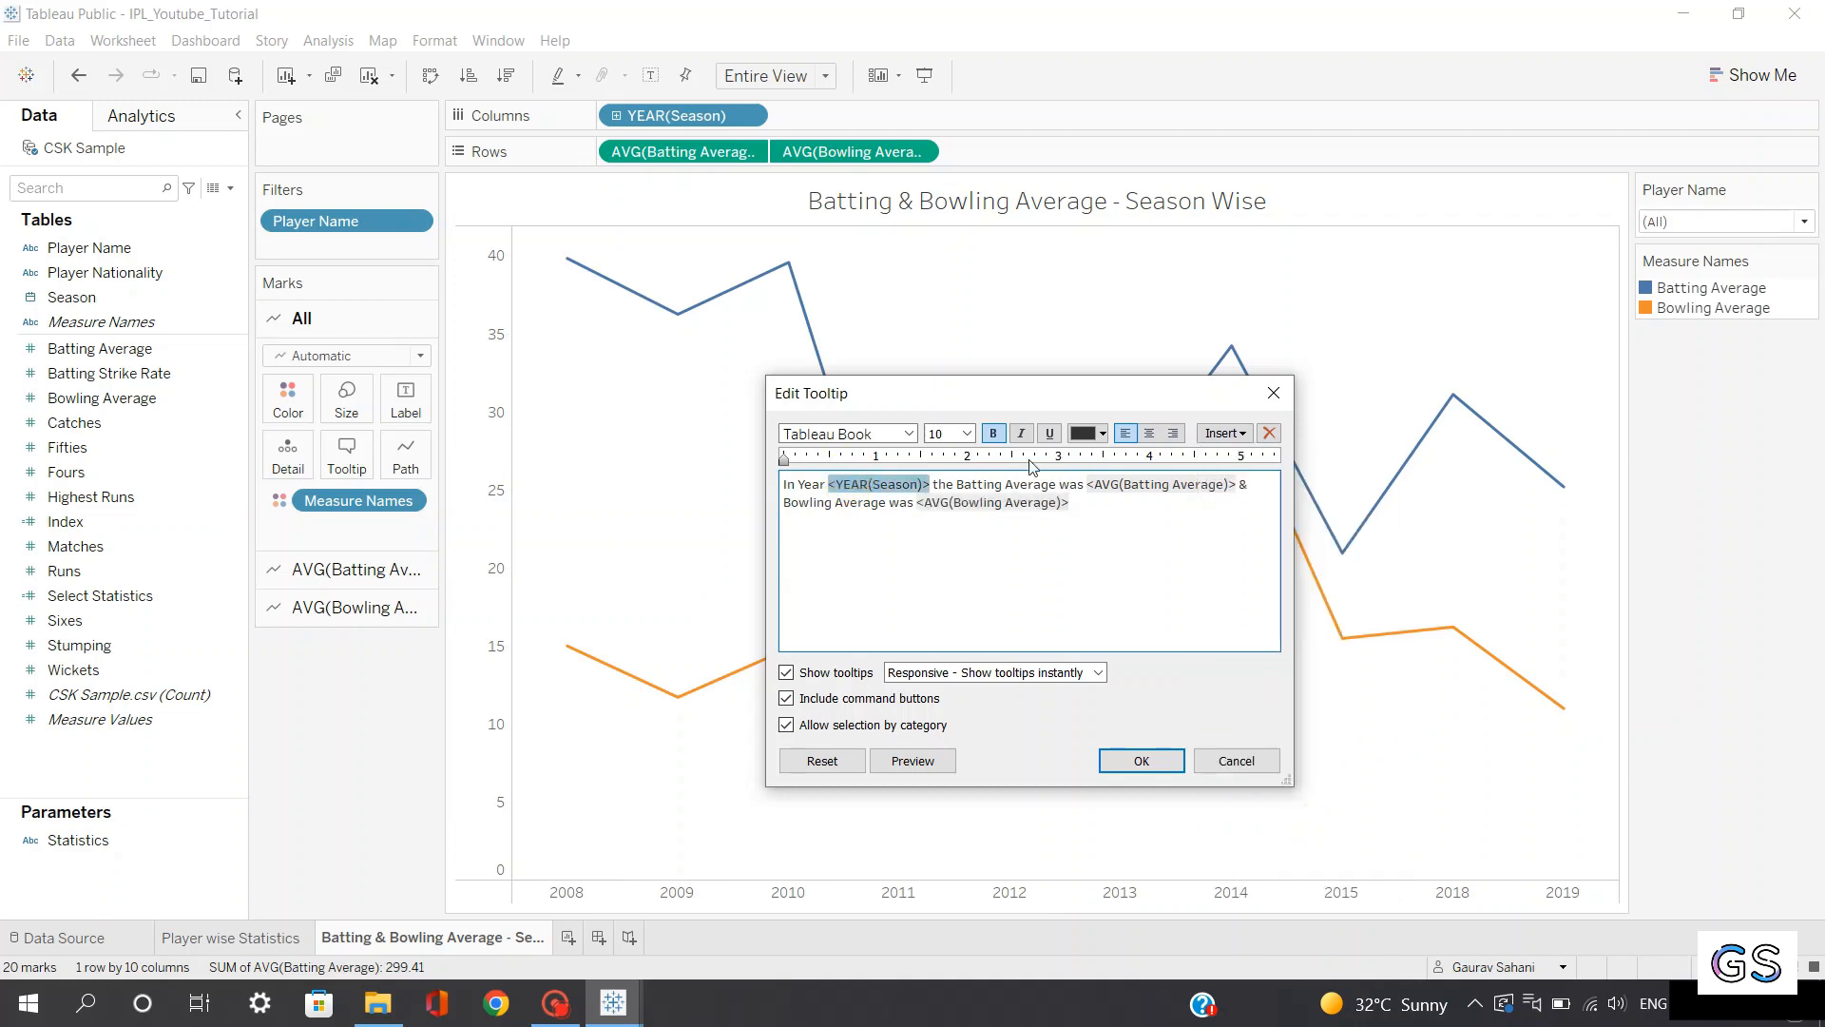
{"action": "left_click", "coordinate": [1093, 433]}
{"action": "left_click", "coordinate": [1081, 570]}
{"action": "double_click", "coordinate": [1160, 484]}
{"action": "left_click", "coordinate": [1093, 433]}
{"action": "left_click", "coordinate": [1081, 567]}
{"action": "double_click", "coordinate": [1005, 502]}
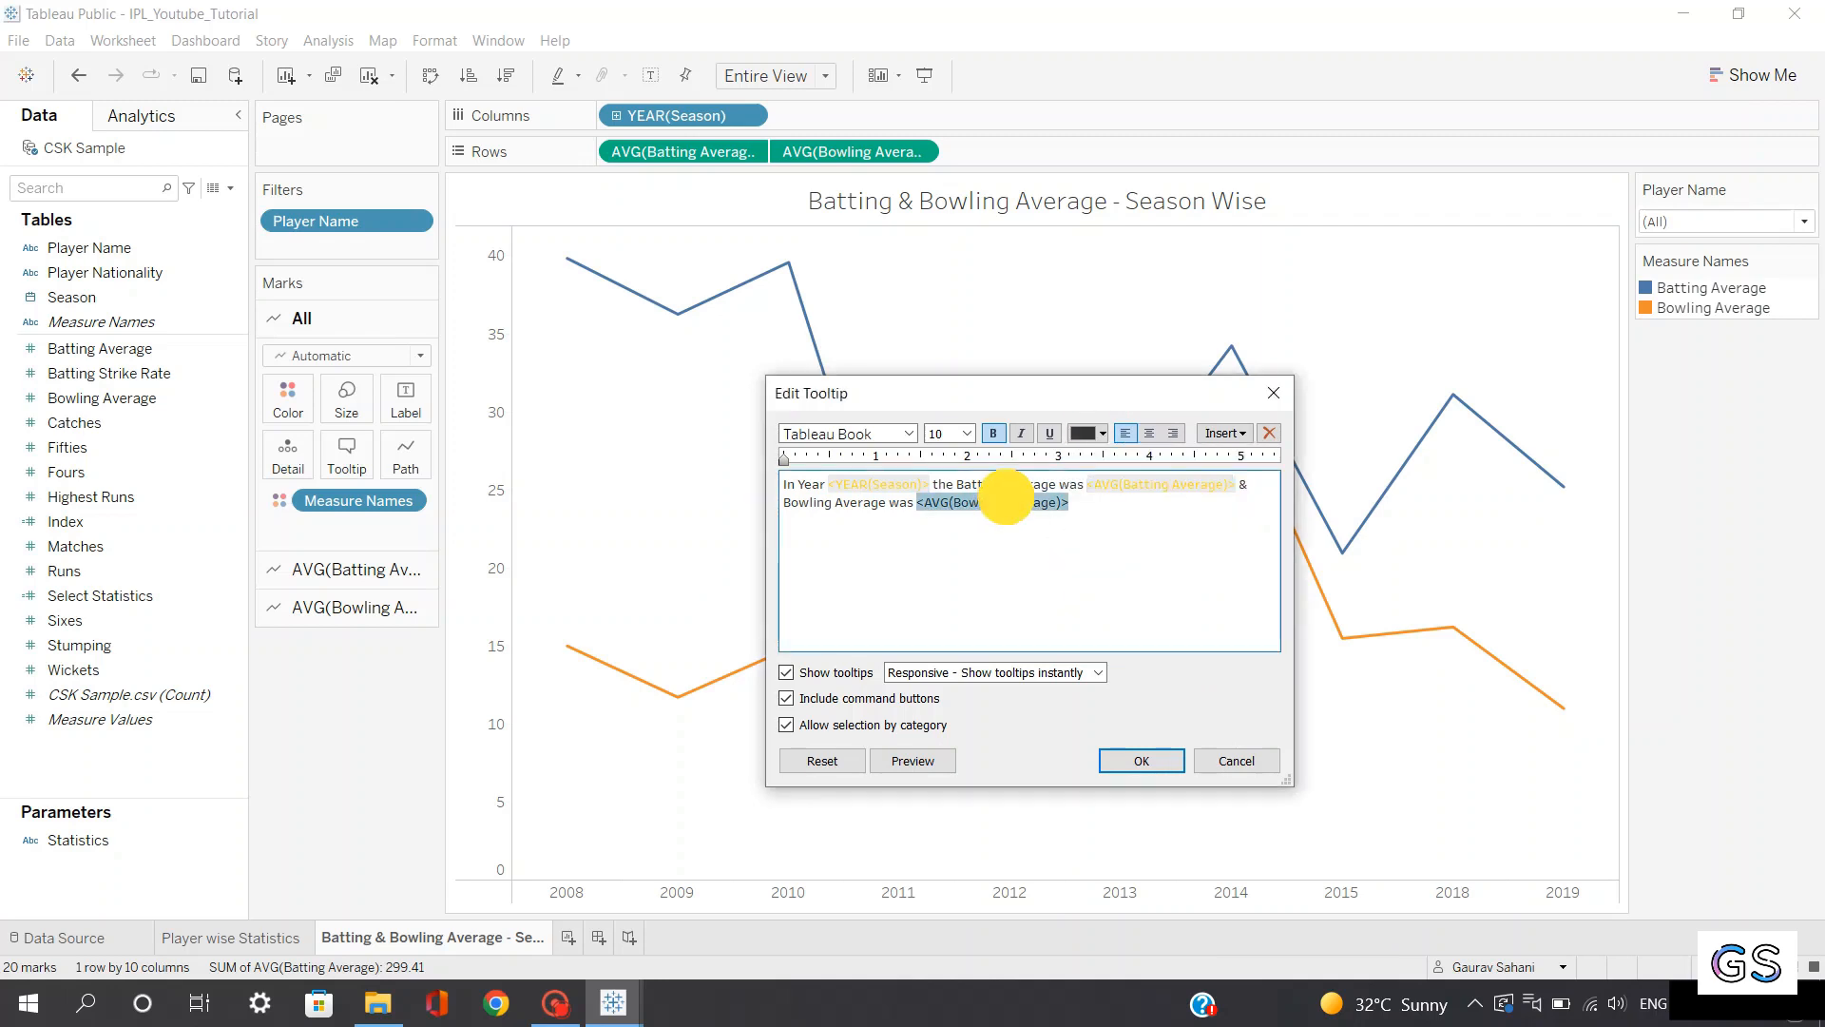
{"action": "left_click", "coordinate": [1095, 435]}
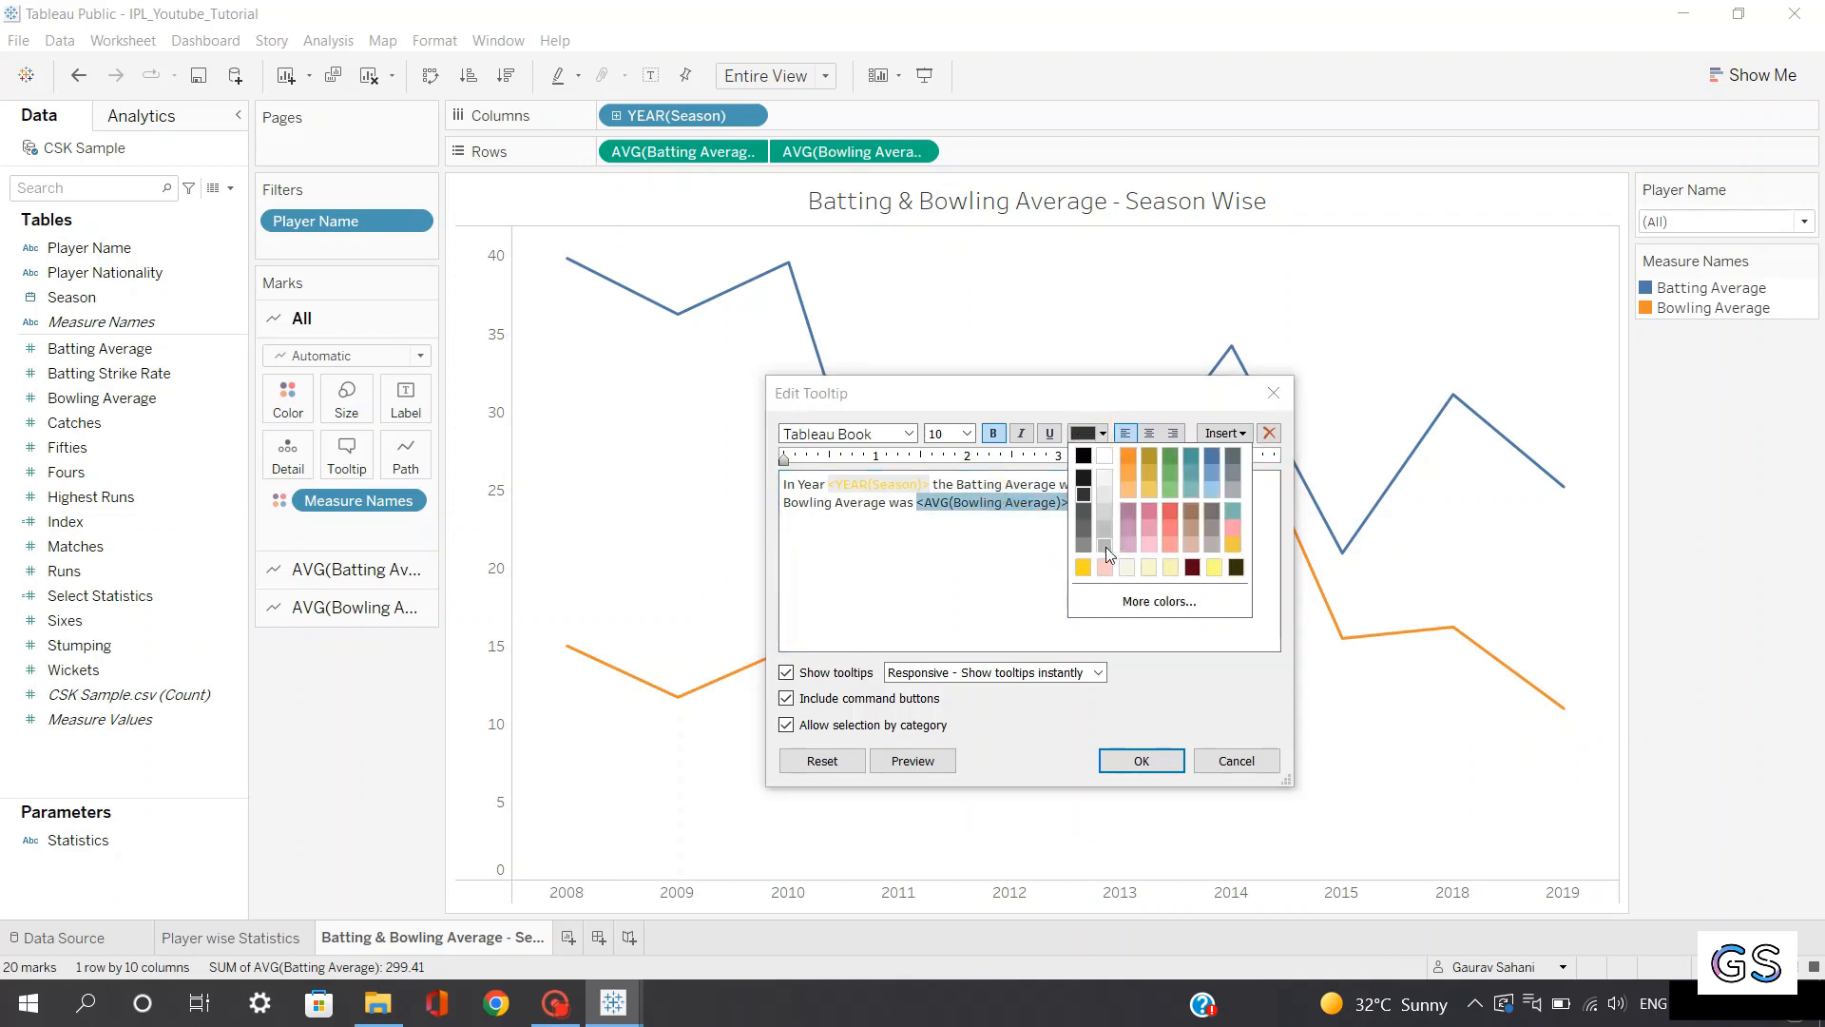
{"action": "left_click", "coordinate": [1084, 571]}
{"action": "left_click", "coordinate": [1136, 761]}
Show mark labels on both the Bowling Average and the Batting Average lines
{"action": "left_click", "coordinate": [376, 609]}
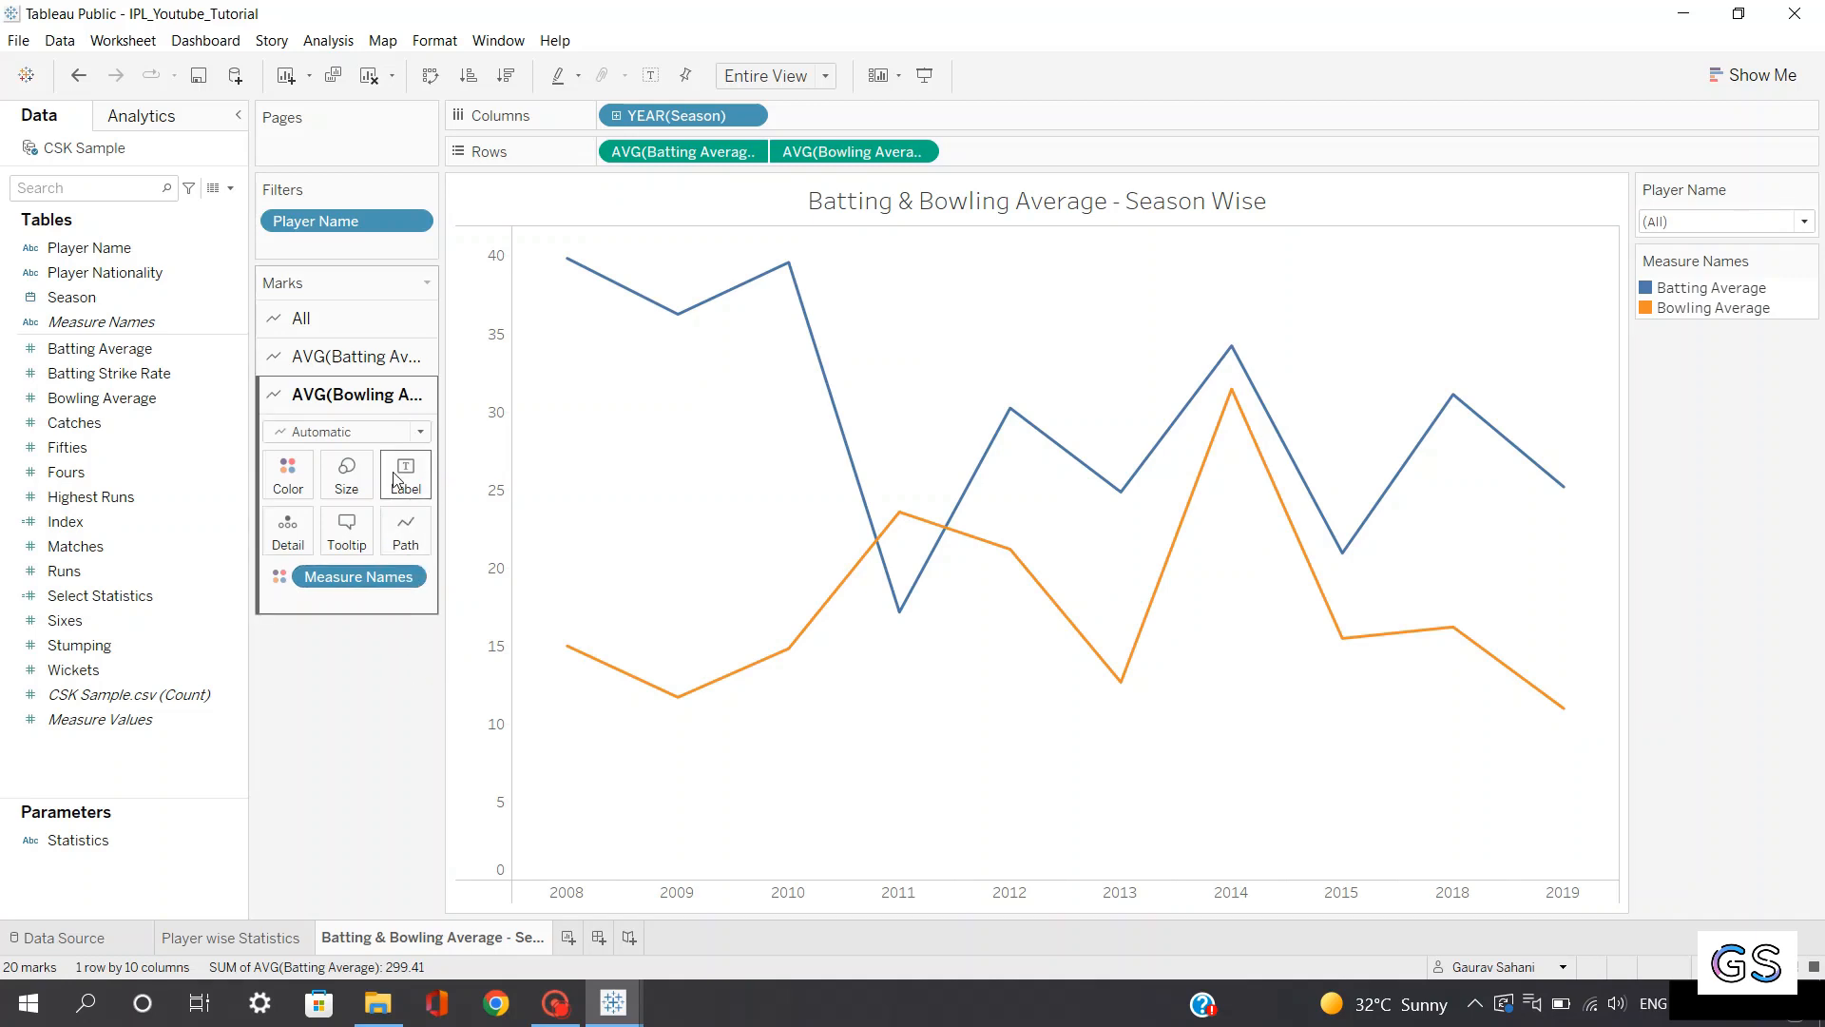
{"action": "left_click", "coordinate": [385, 357]}
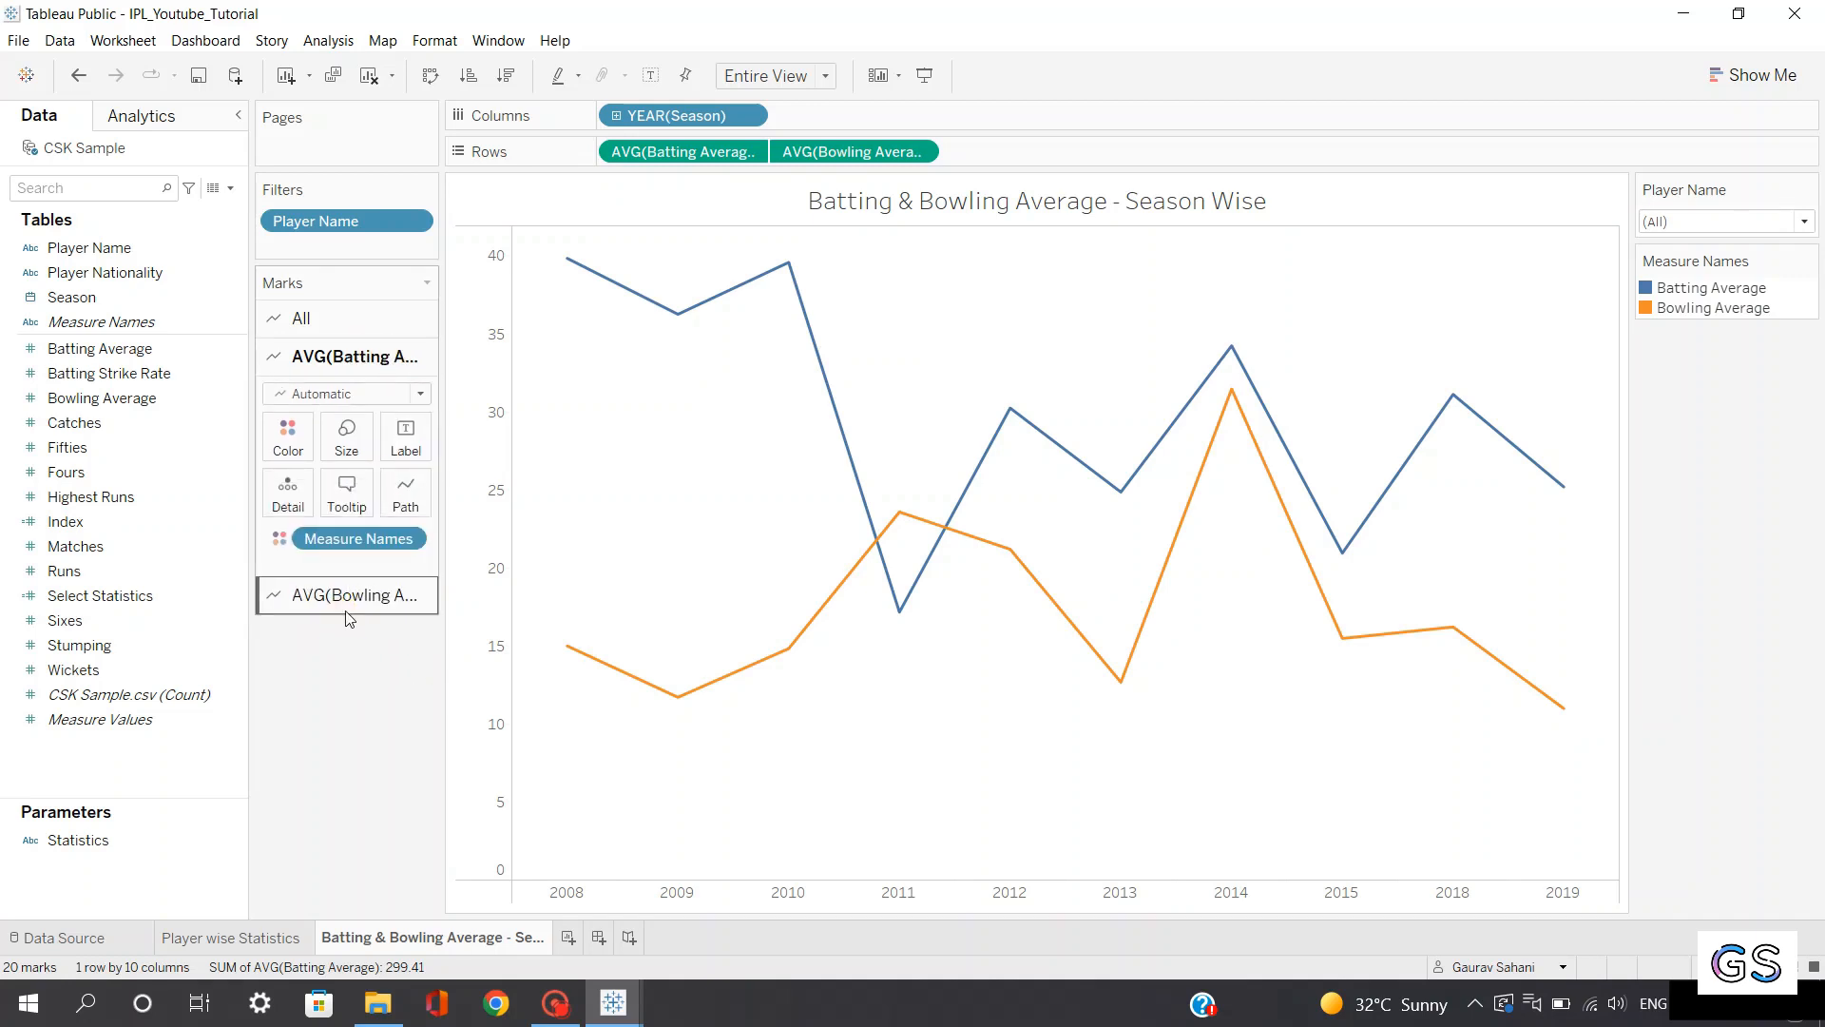
{"action": "left_click", "coordinate": [350, 618]}
{"action": "left_click", "coordinate": [406, 474]}
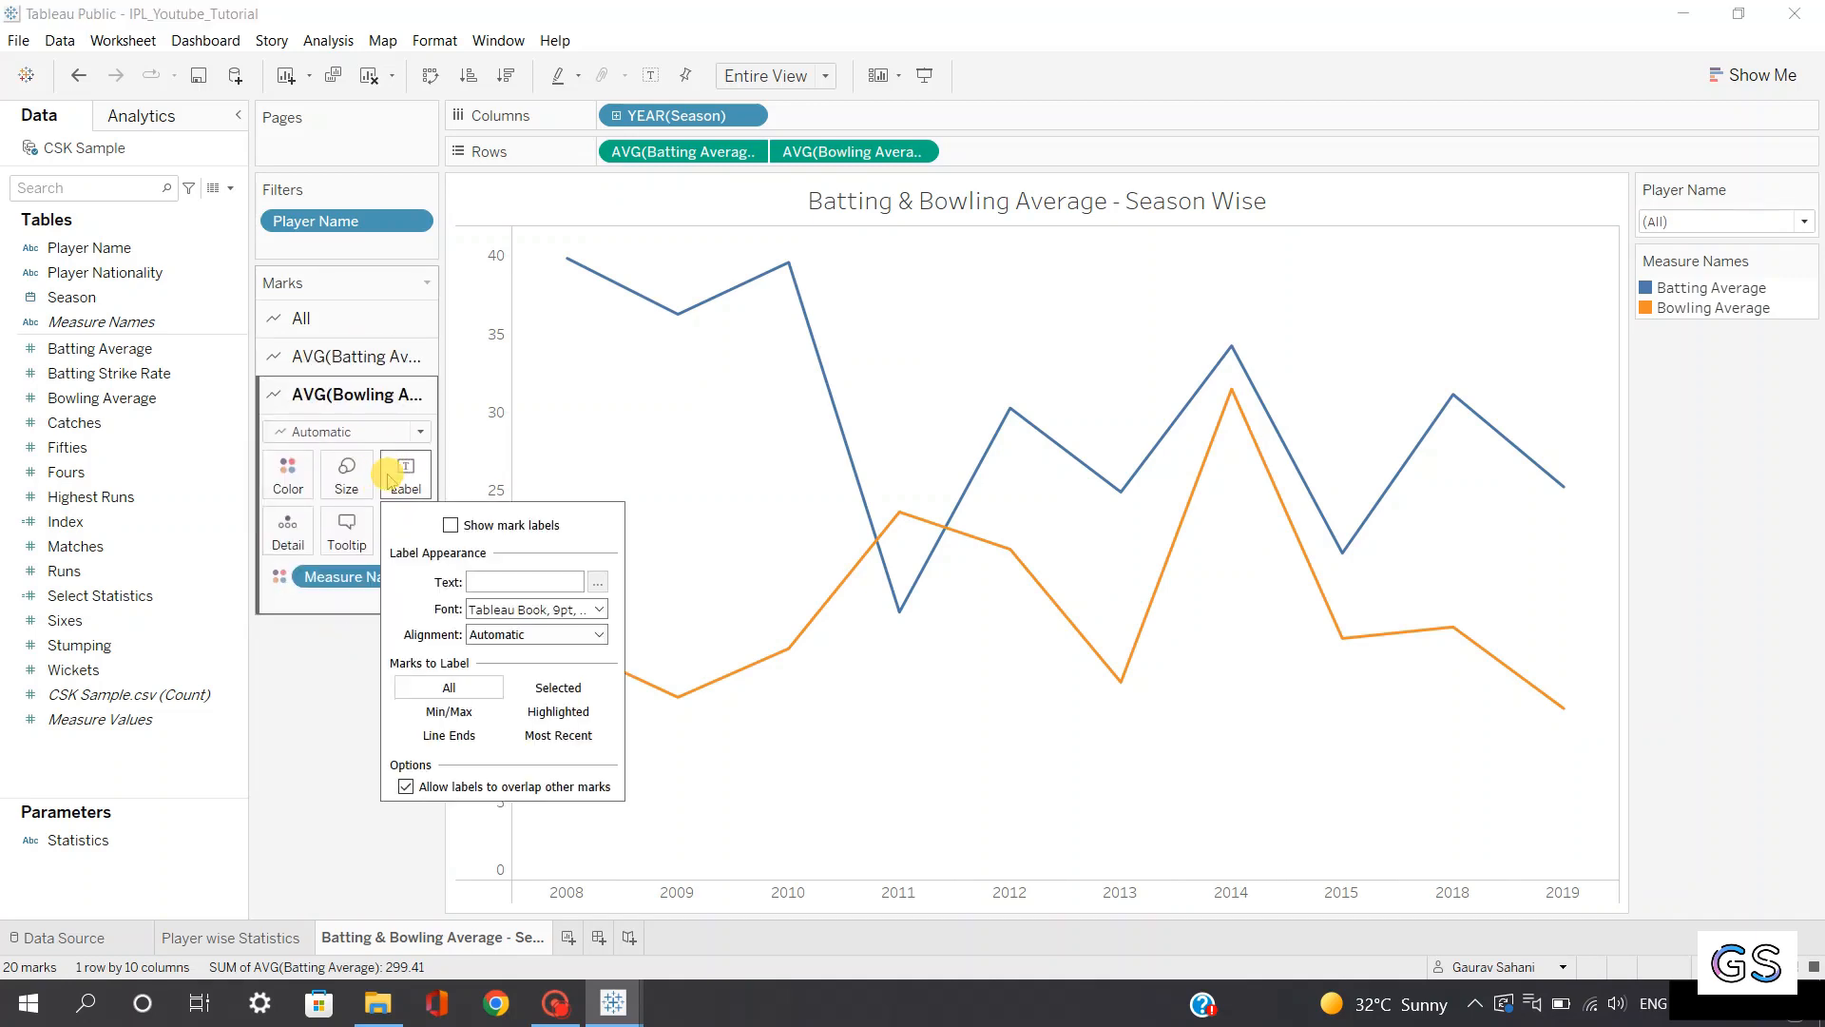
{"action": "left_click", "coordinate": [452, 526]}
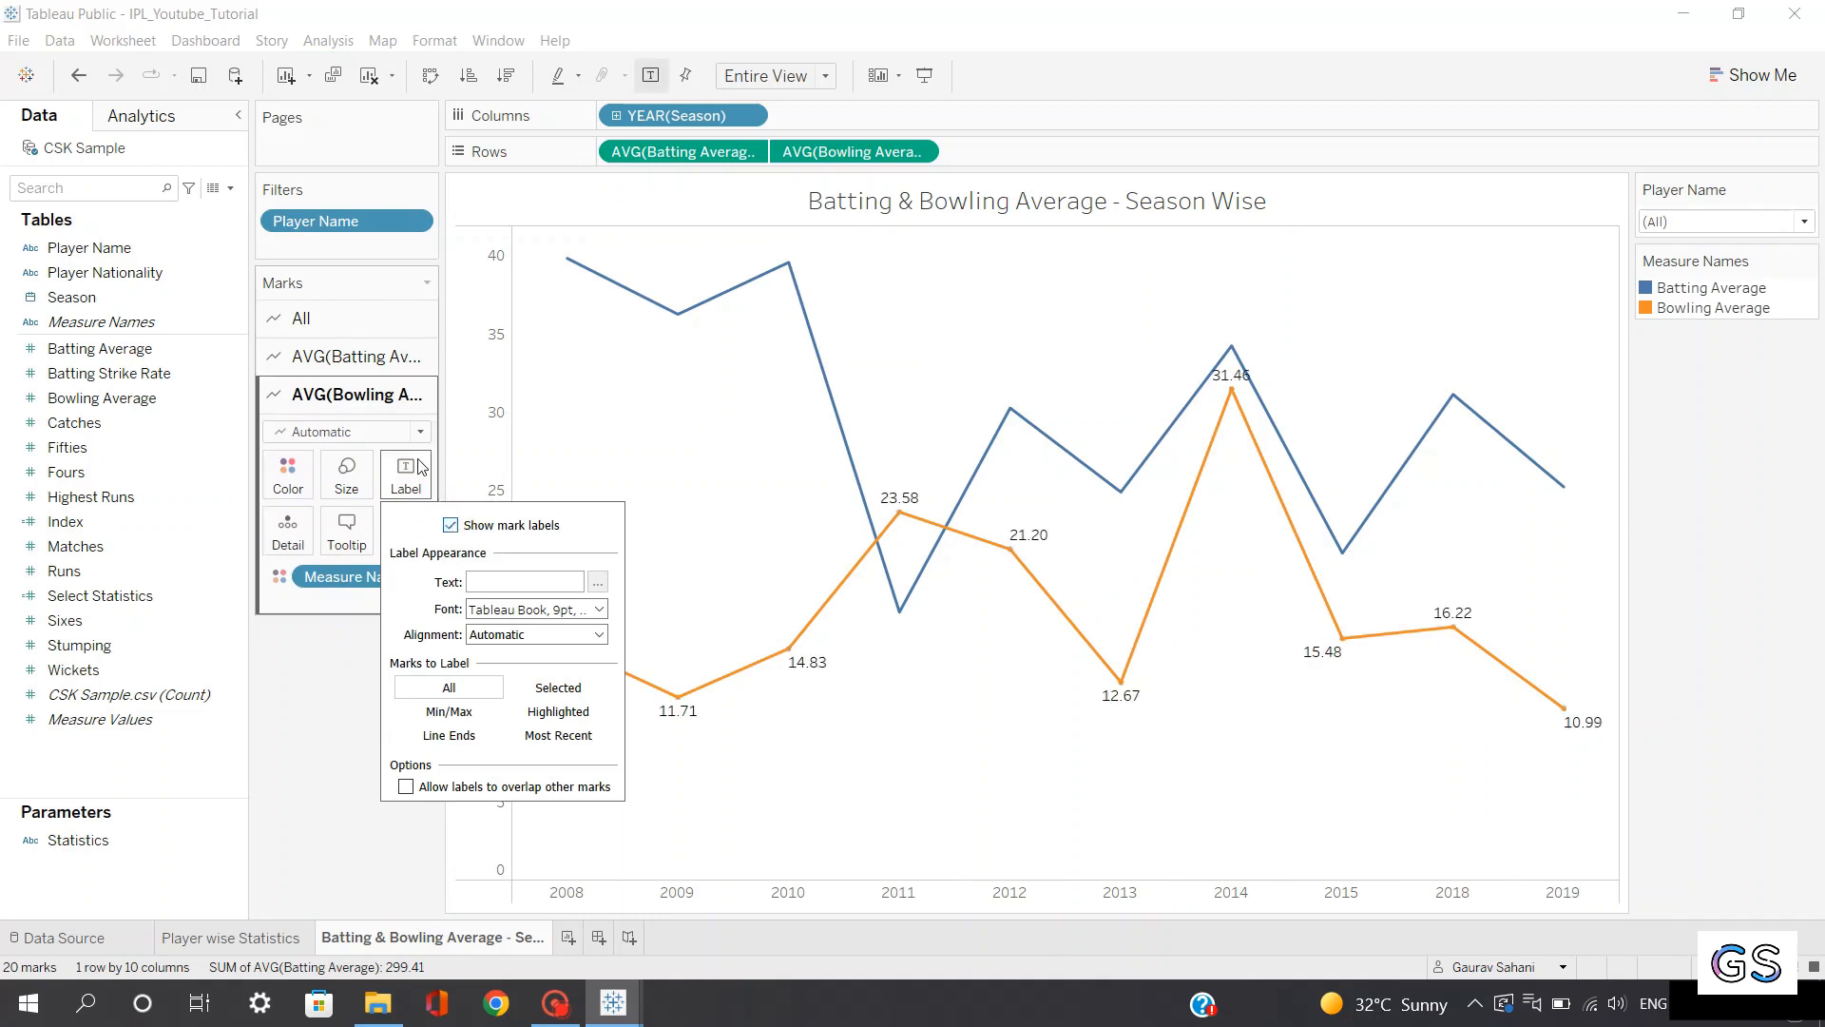
{"action": "left_click", "coordinate": [374, 357]}
{"action": "left_click", "coordinate": [406, 439]}
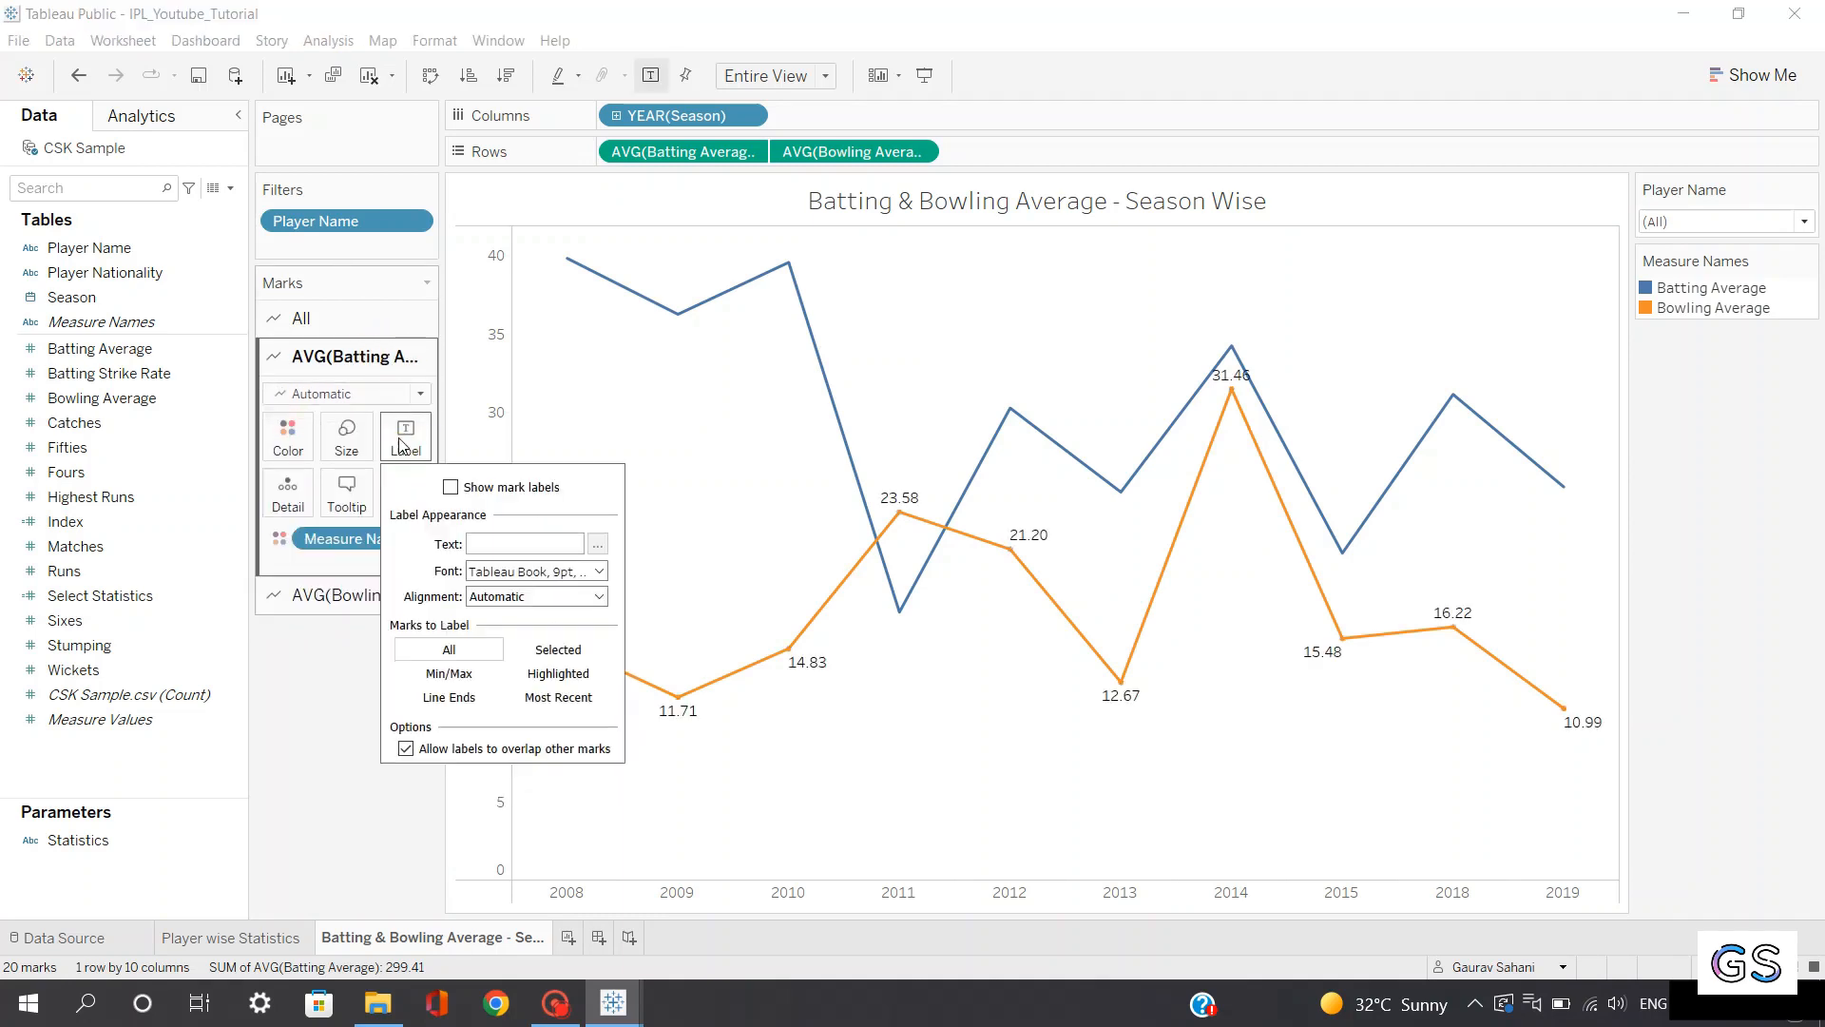
{"action": "left_click", "coordinate": [450, 488]}
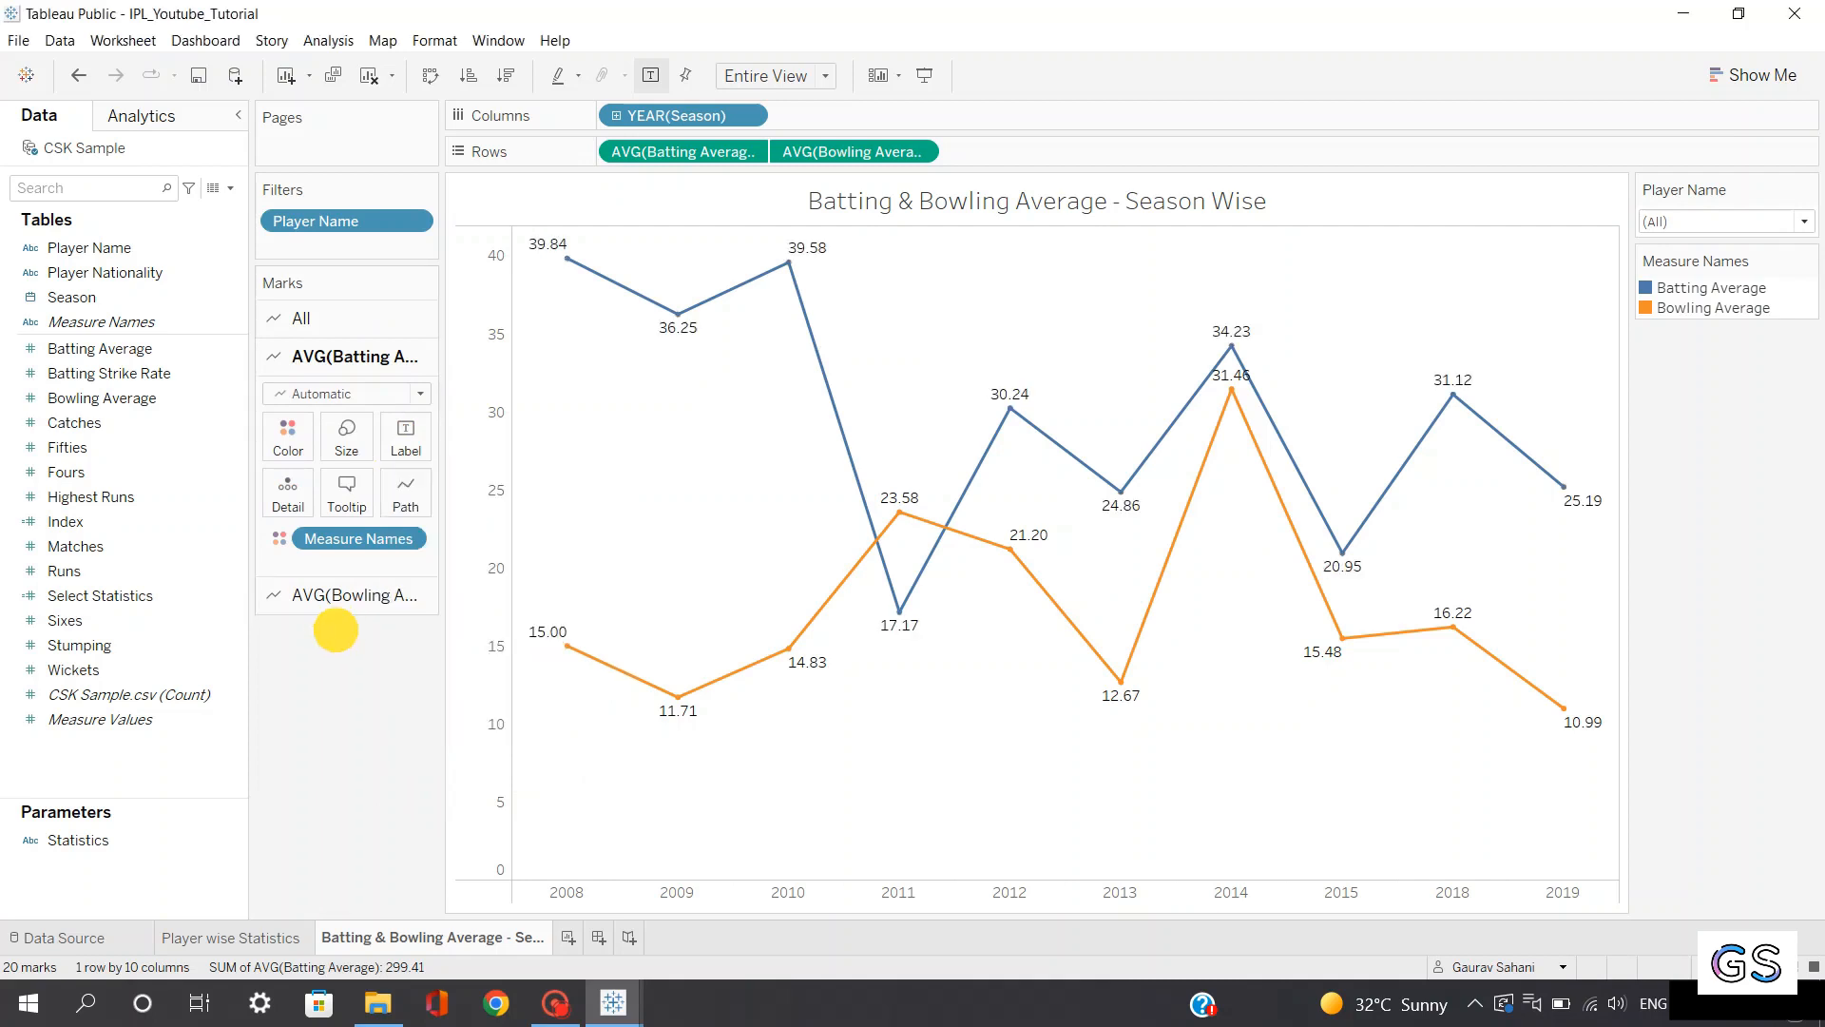
Label the batting line with the Batting Average field, aggregated as Average
{"action": "mouse_move", "coordinate": [681, 326]}
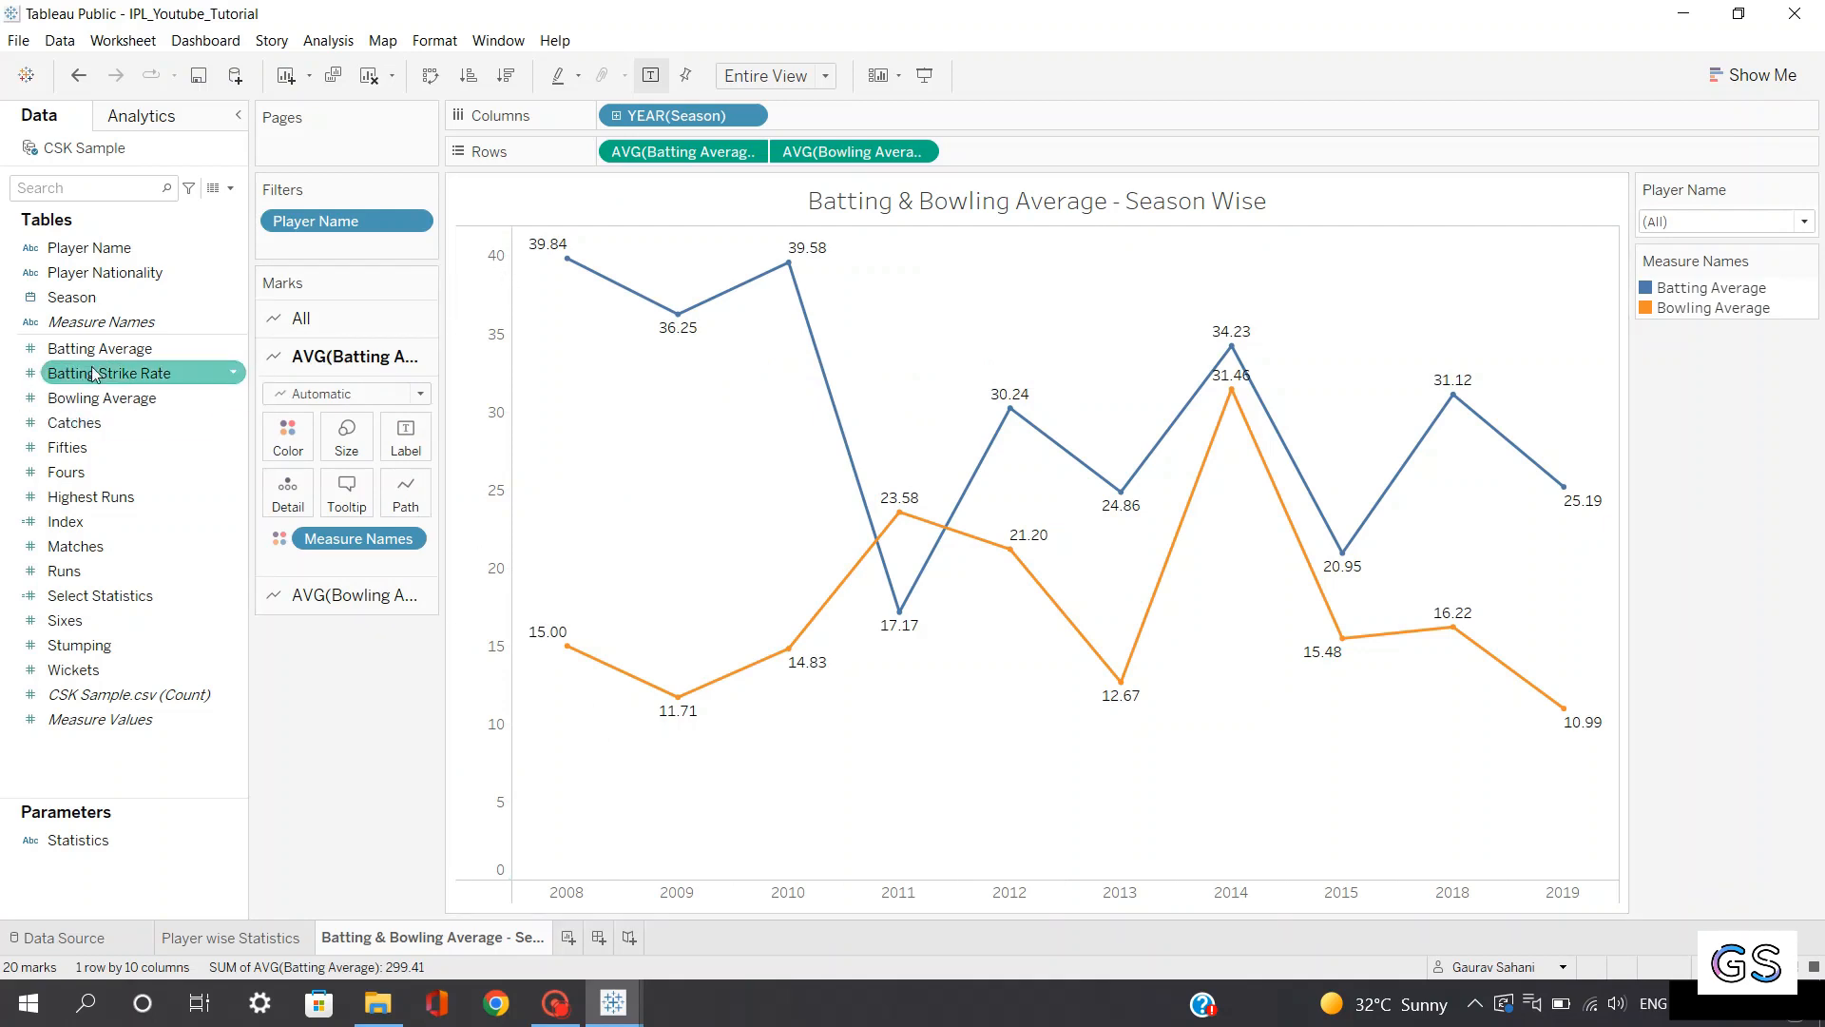
{"action": "left_click_drag", "start_coordinate": [95, 347], "coordinate": [405, 440]}
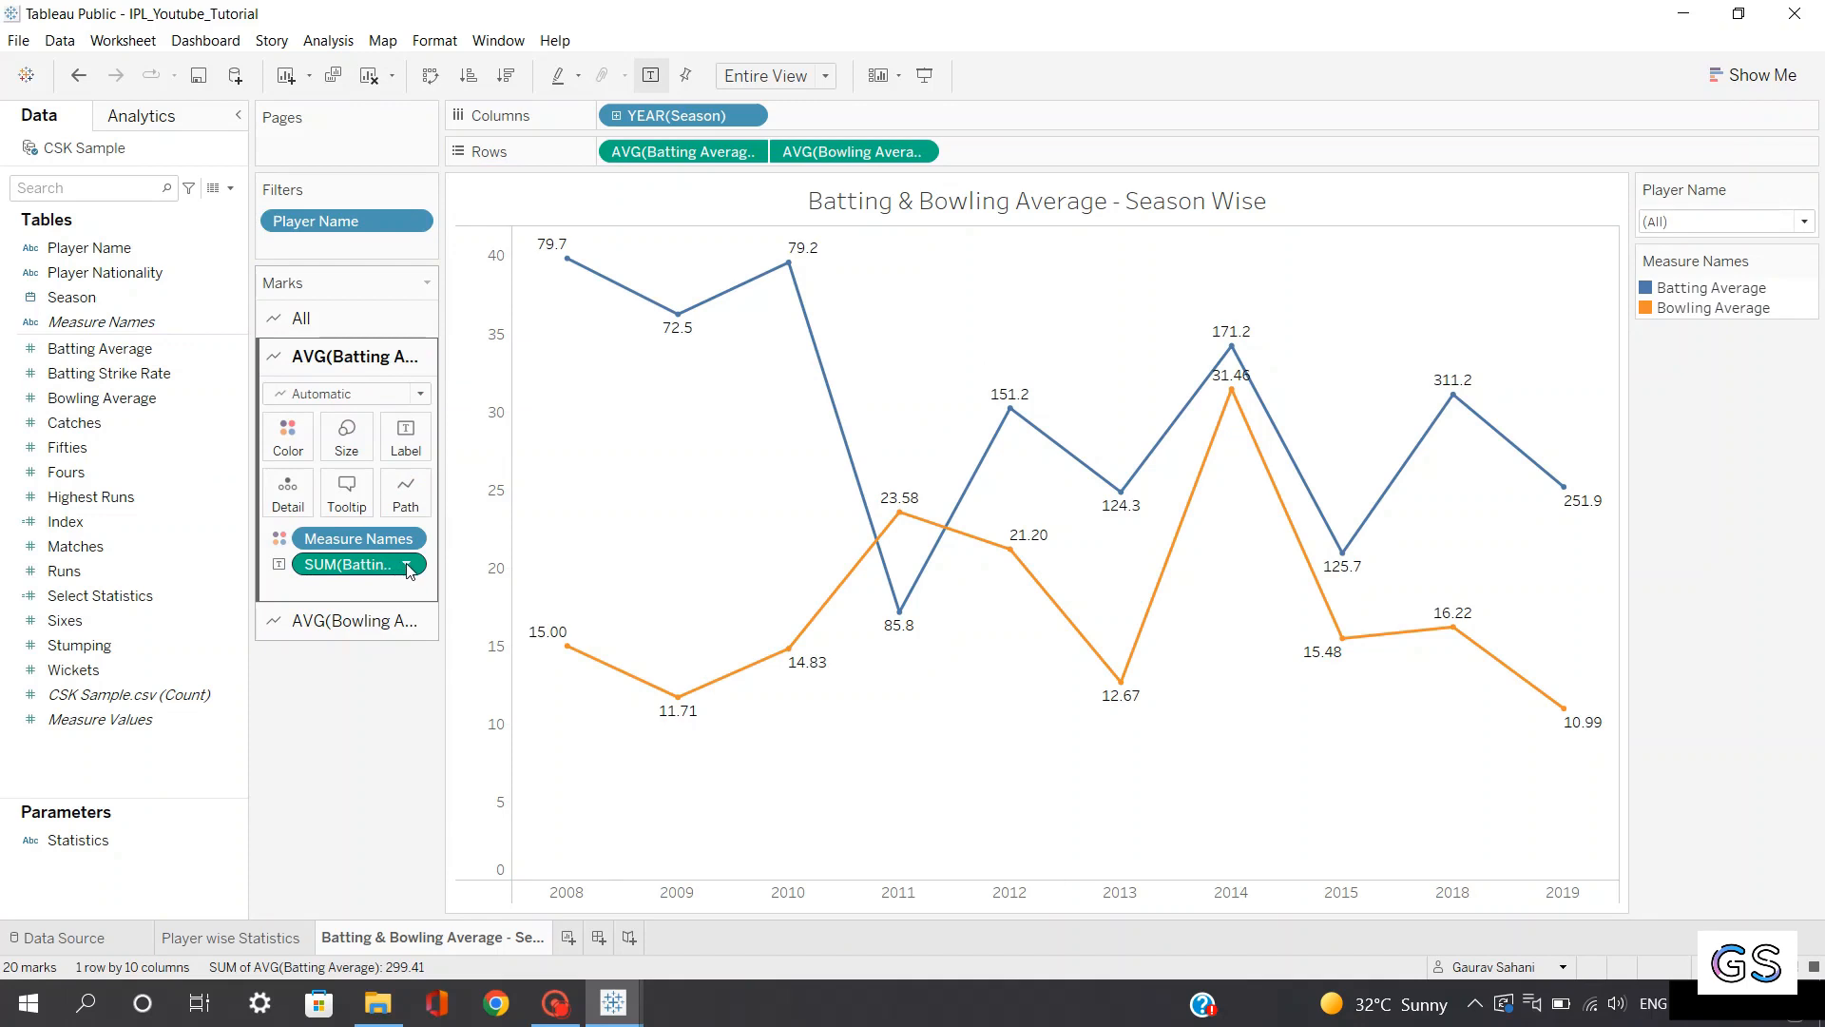
{"action": "left_click", "coordinate": [409, 569]}
{"action": "mouse_move", "coordinate": [390, 753]}
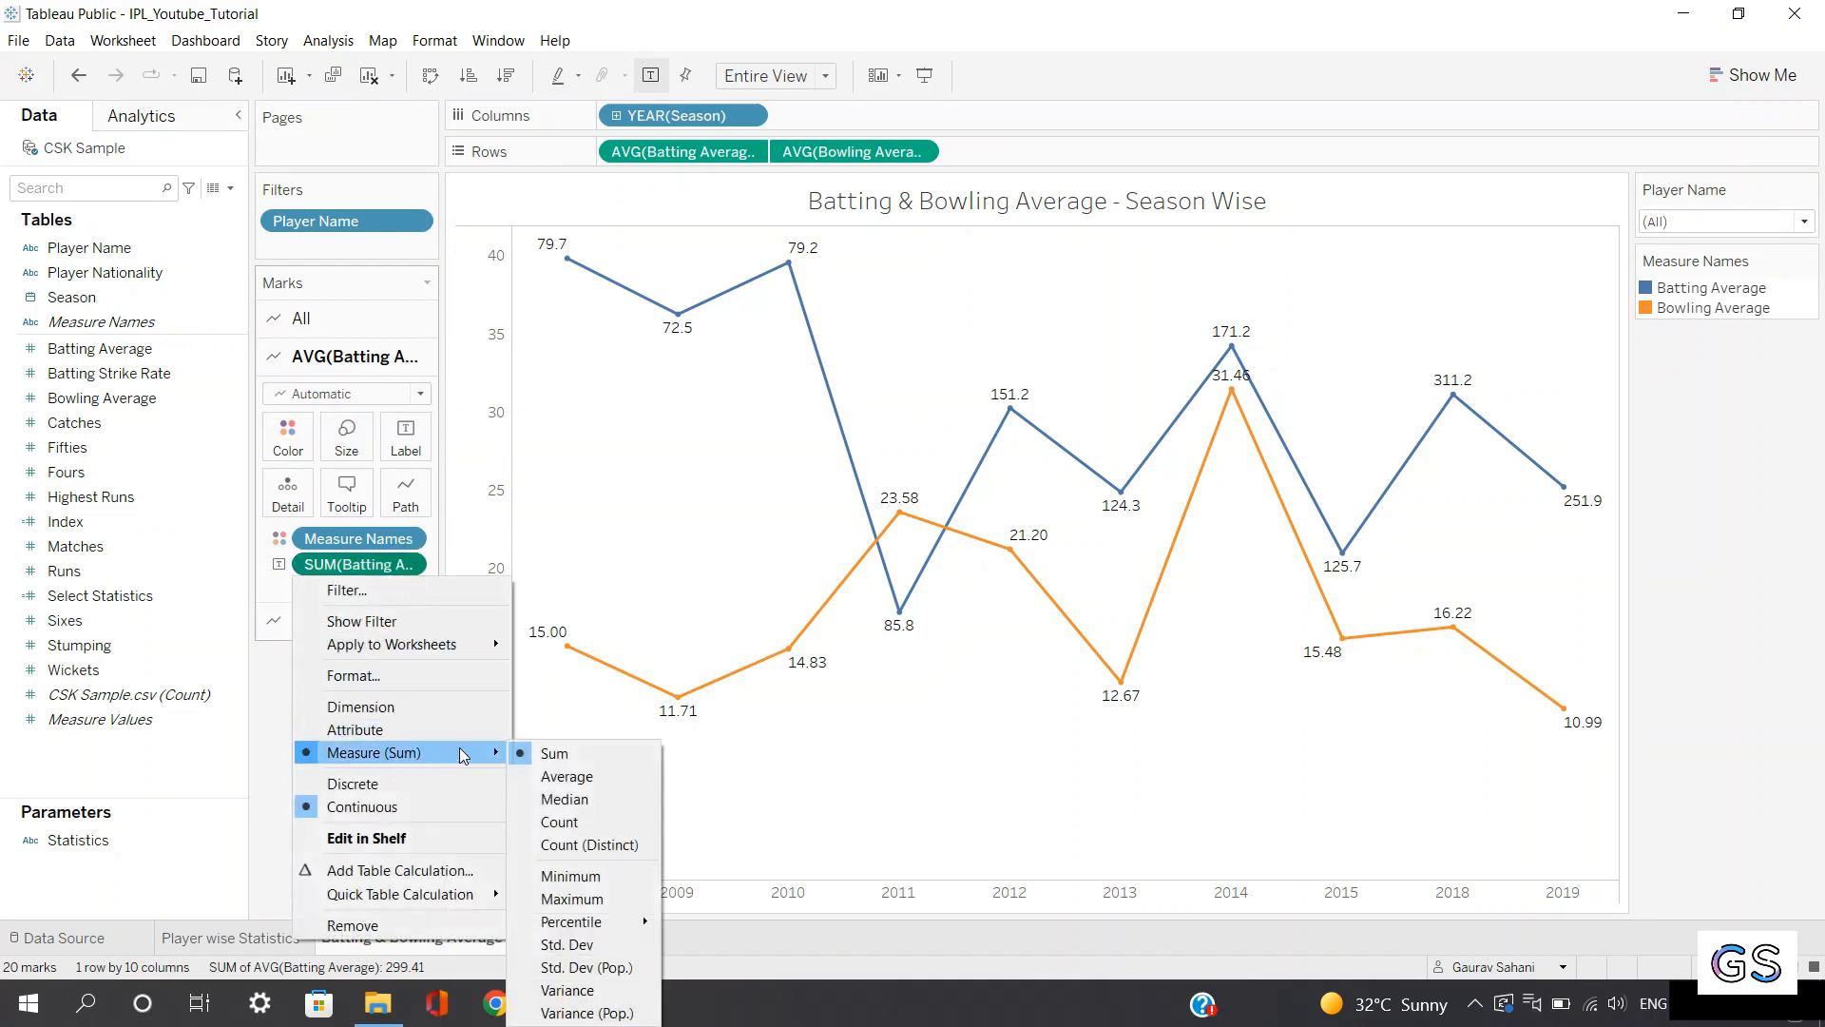
{"action": "left_click", "coordinate": [569, 776]}
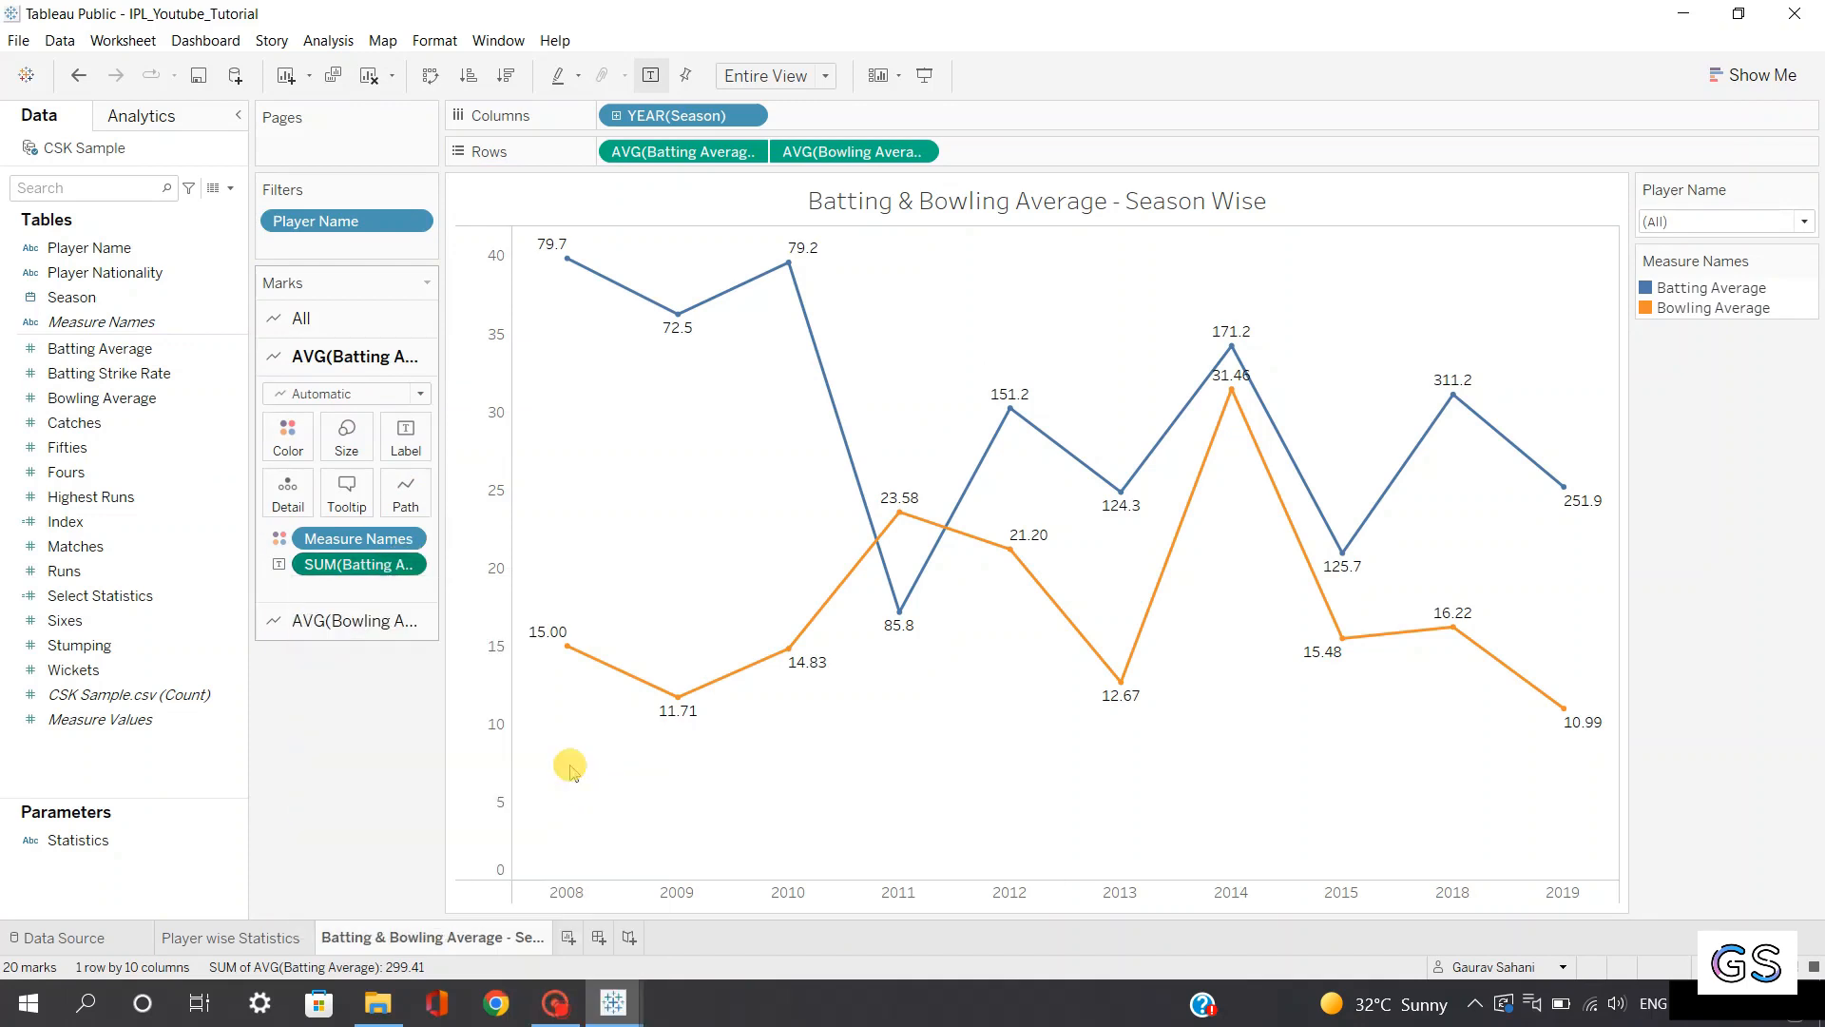
Format the batting average labels as Number (Custom) with 1 decimal place
{"action": "left_click", "coordinate": [411, 571]}
{"action": "left_click", "coordinate": [392, 673]}
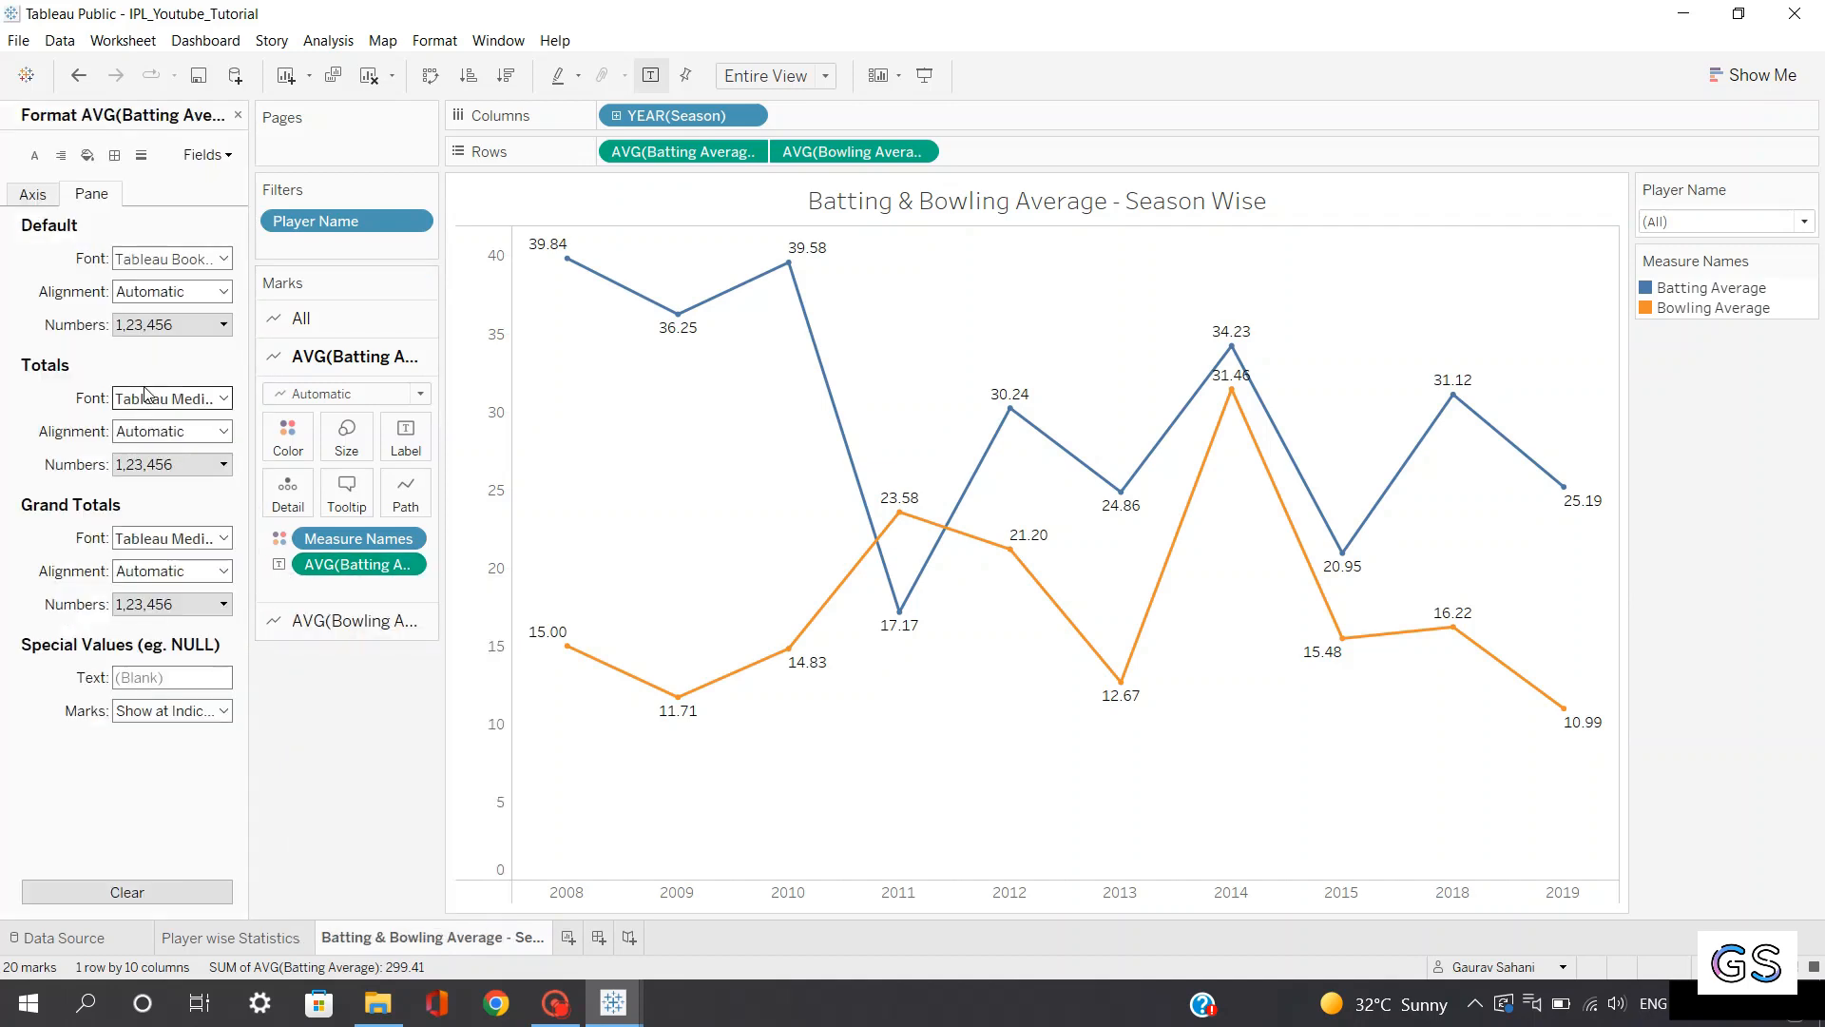
{"action": "left_click", "coordinate": [169, 324]}
{"action": "left_click", "coordinate": [175, 387]}
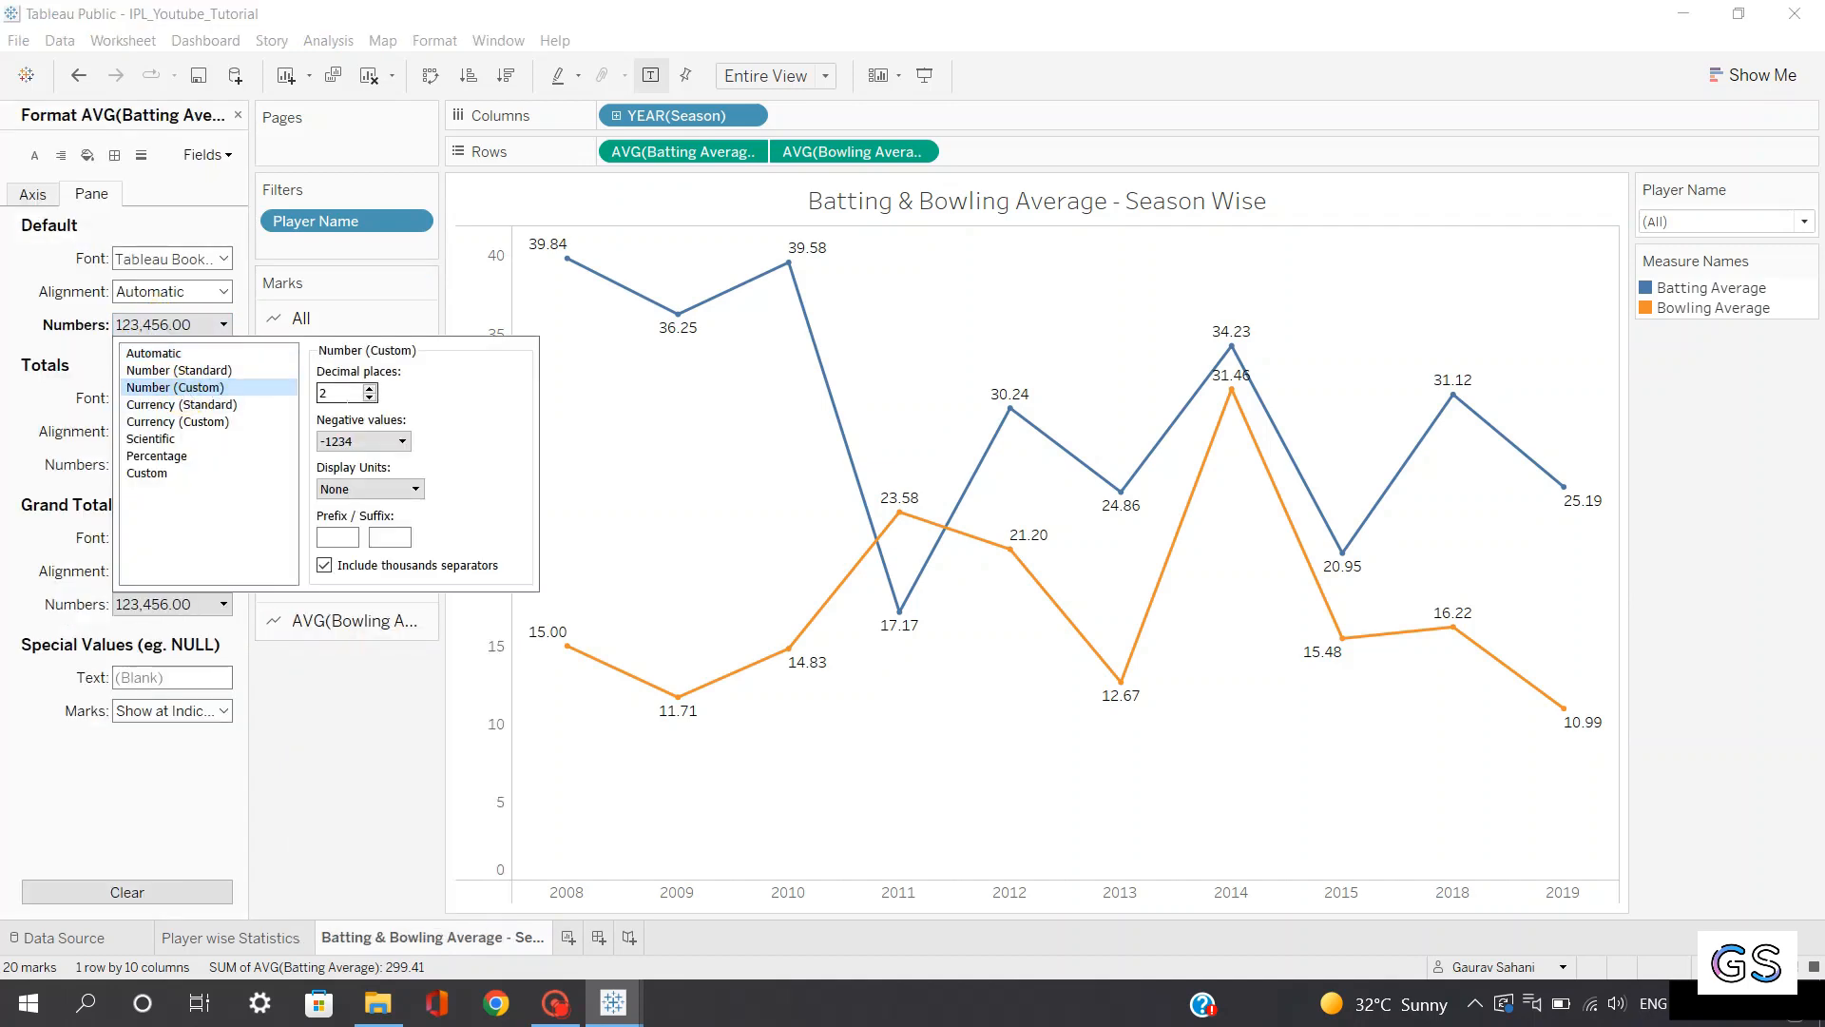
{"action": "left_click", "coordinate": [370, 398]}
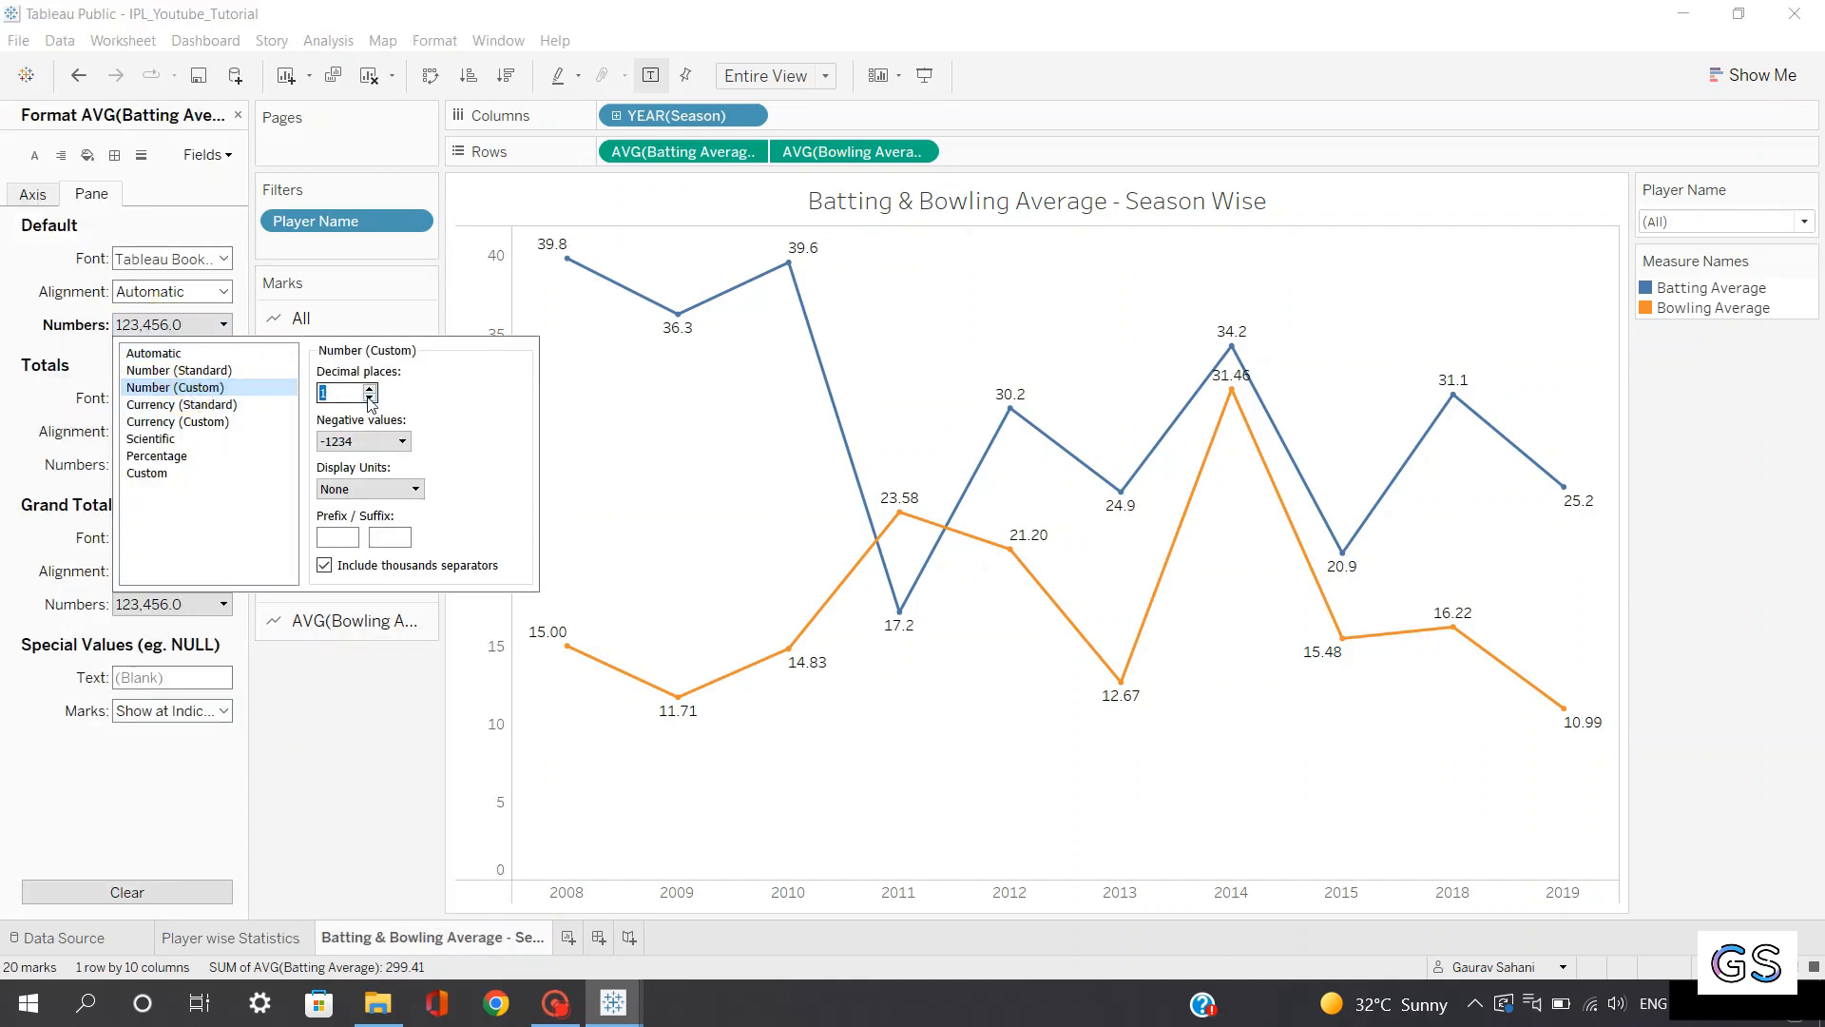
Set the batting average labels' font size to 8, then close the formatting and switch to the Bowling Average marks
{"action": "left_click", "coordinate": [171, 259]}
{"action": "left_click", "coordinate": [171, 259]}
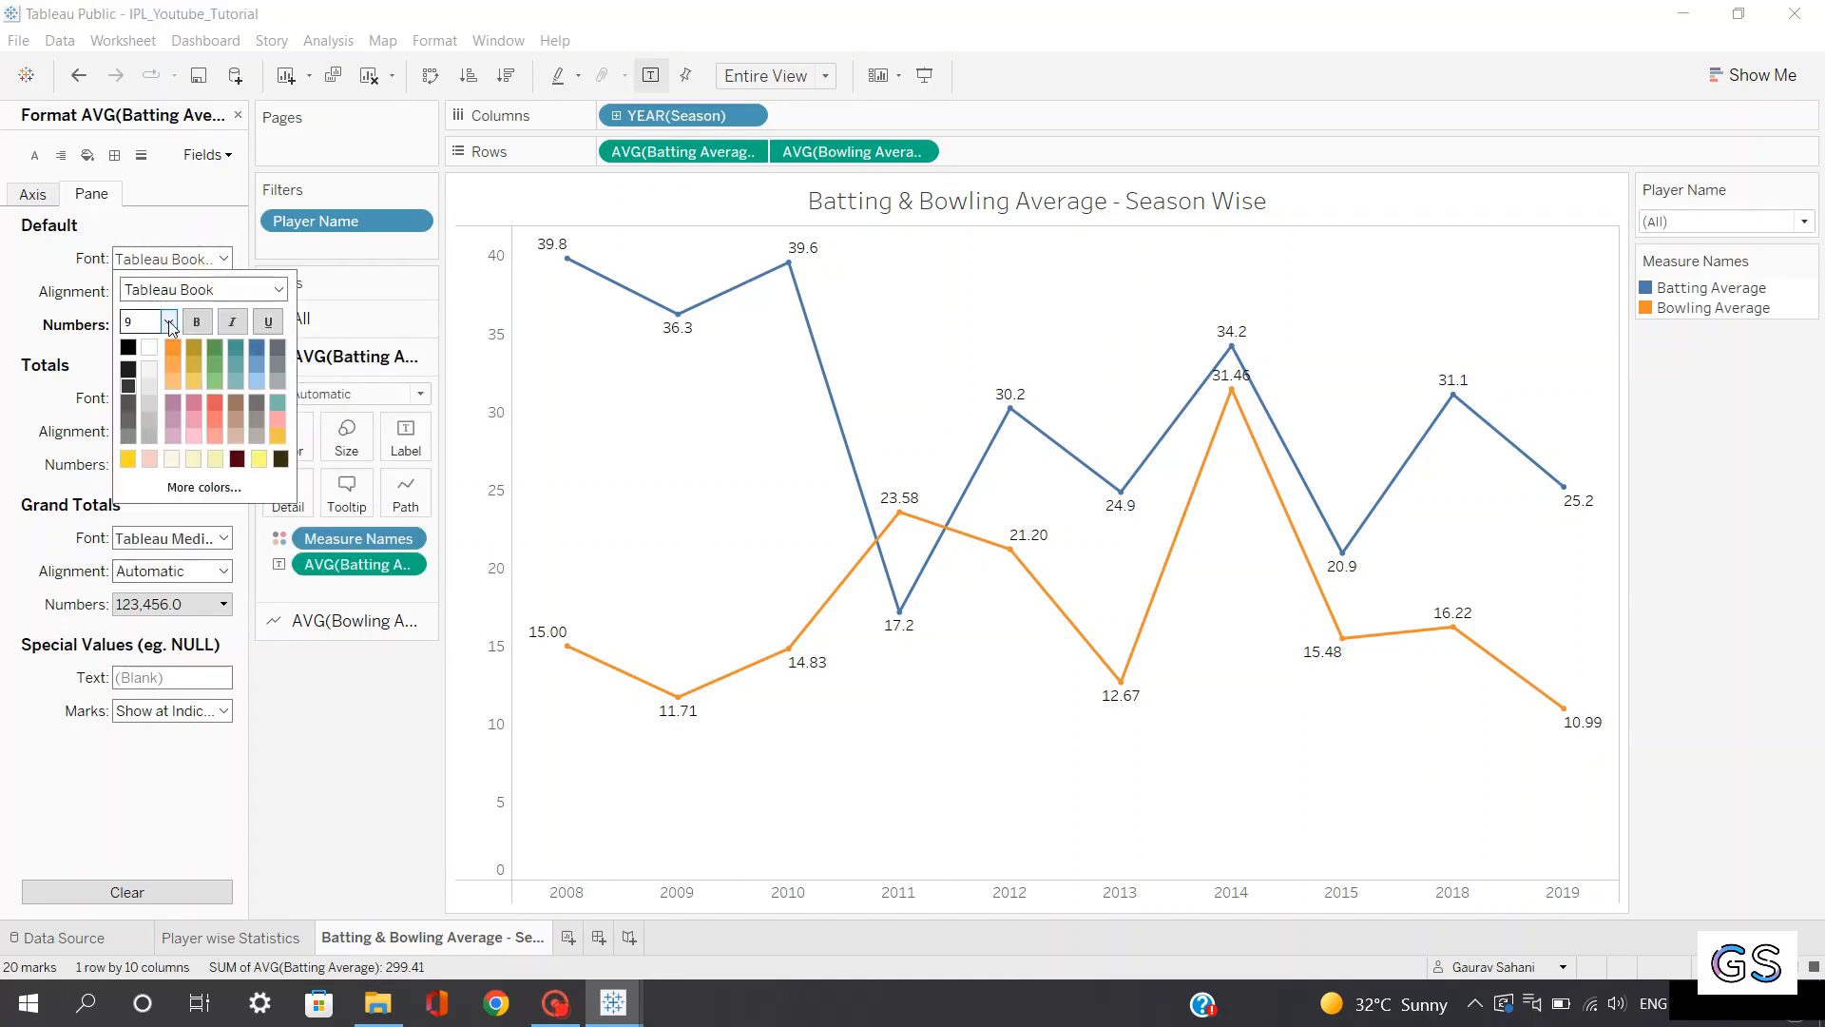
{"action": "left_click", "coordinate": [172, 324]}
{"action": "left_click", "coordinate": [165, 349]}
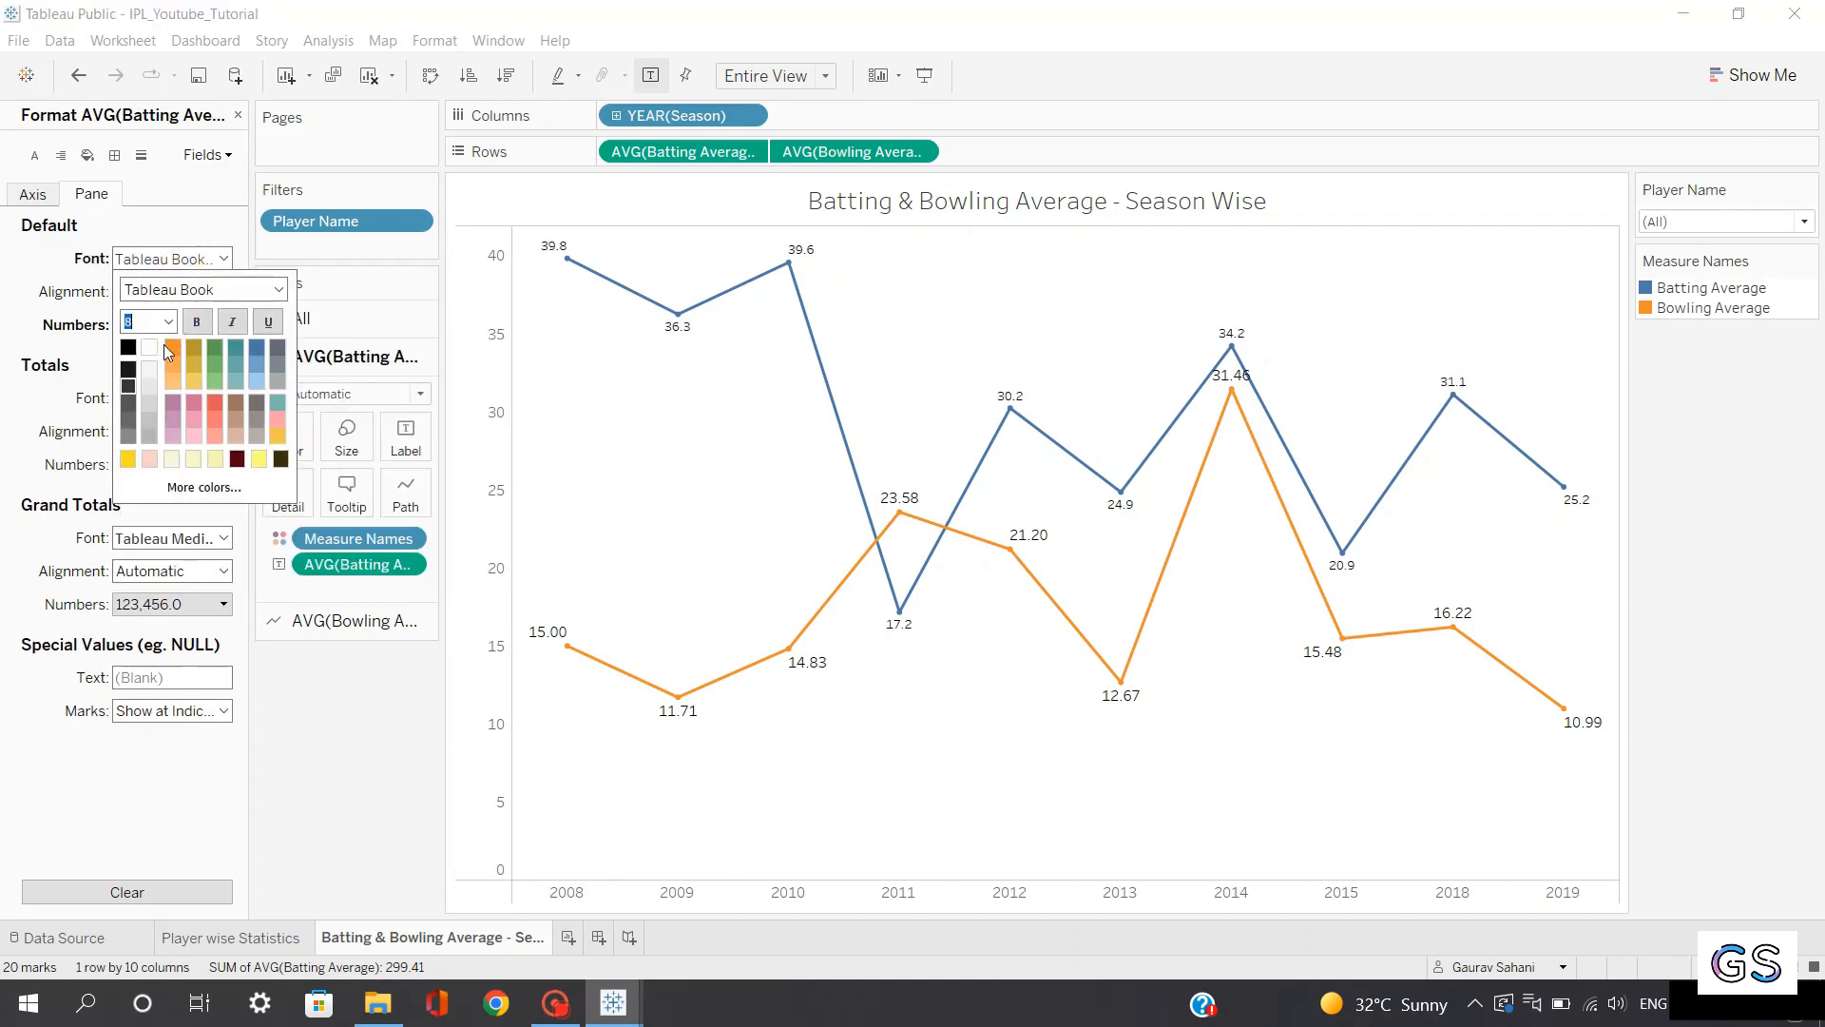
{"action": "left_click", "coordinate": [355, 620]}
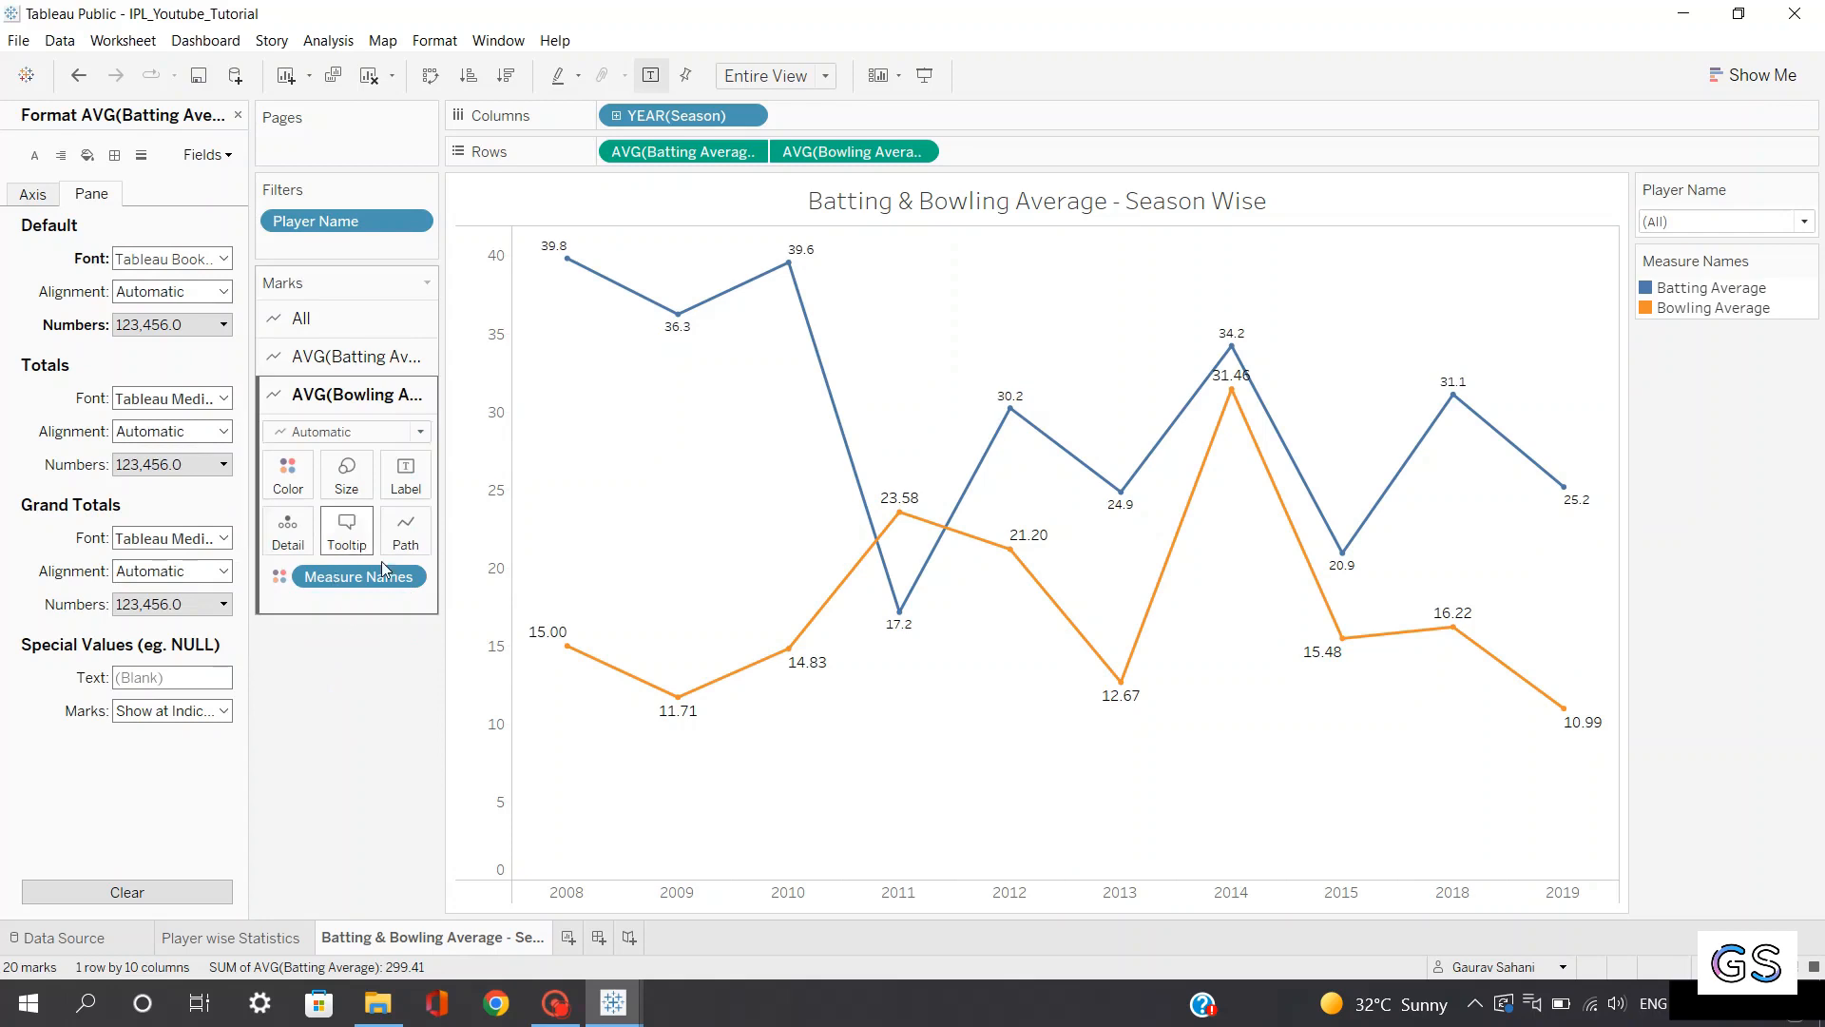
{"action": "left_click", "coordinate": [237, 114]}
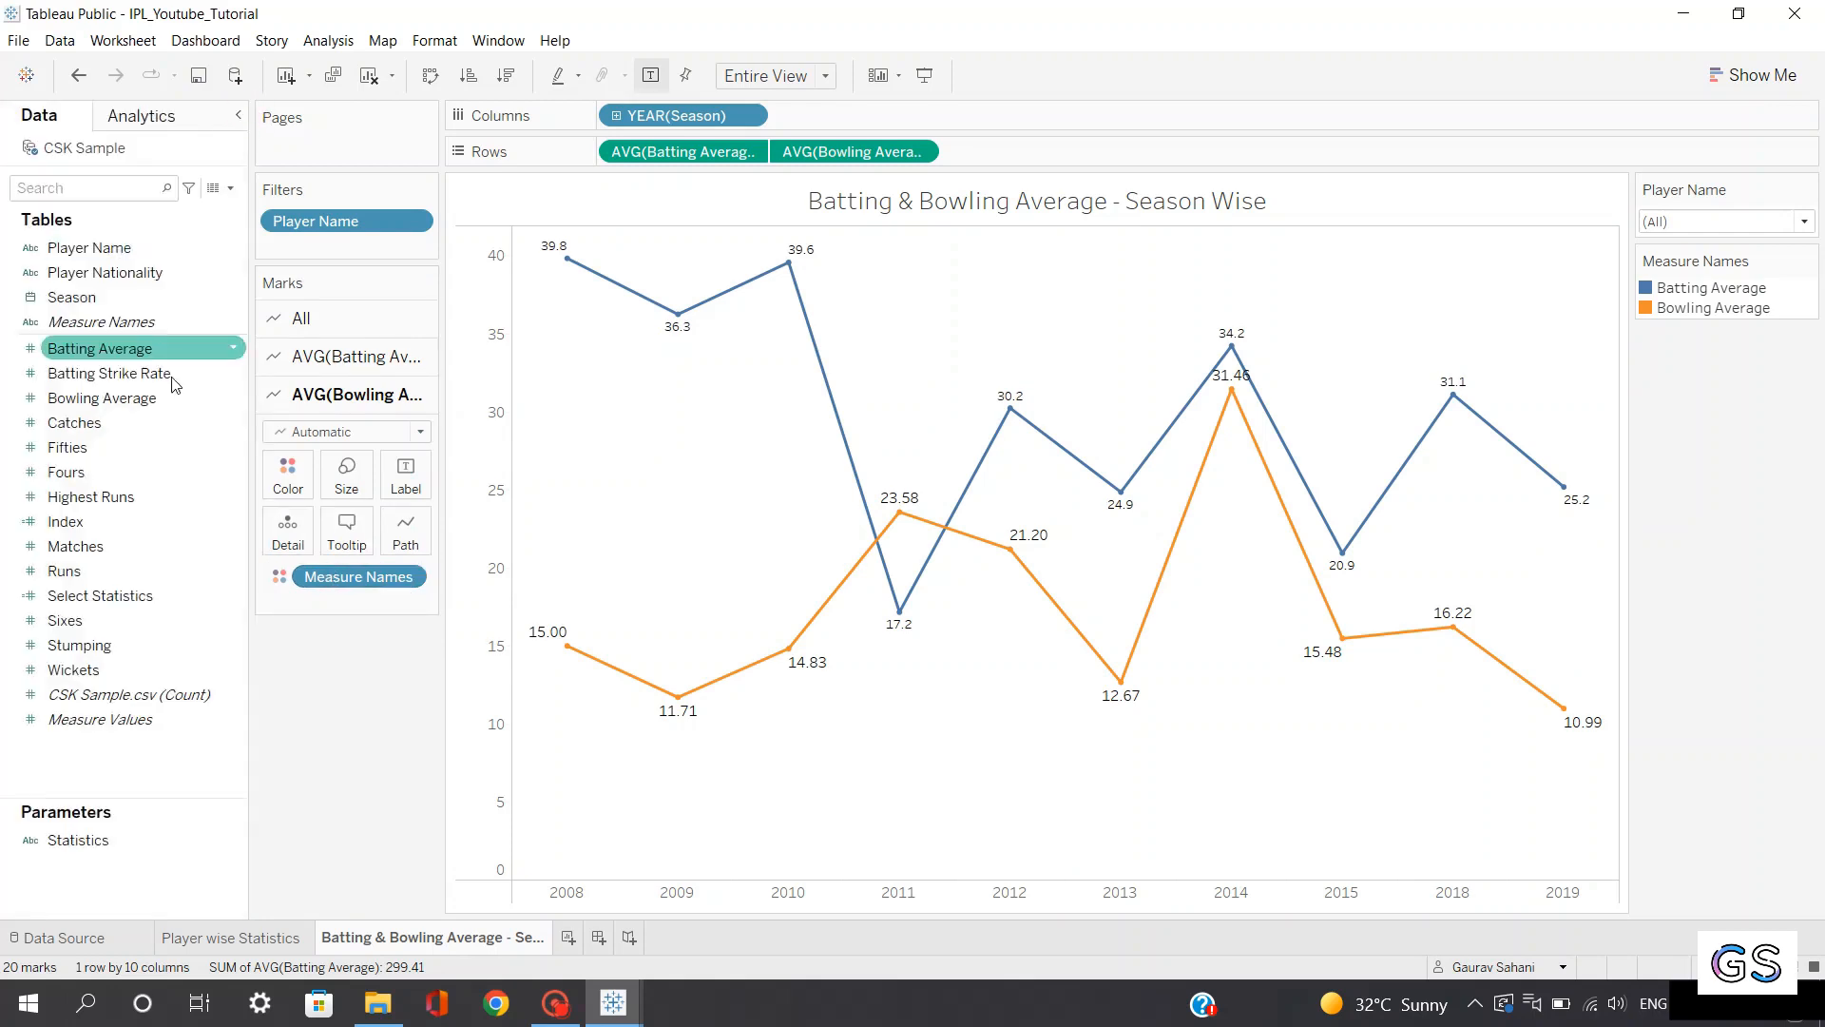
Label the bowling line with the Bowling Average field, aggregated as Average
{"action": "left_click_drag", "start_coordinate": [171, 396], "coordinate": [404, 475]}
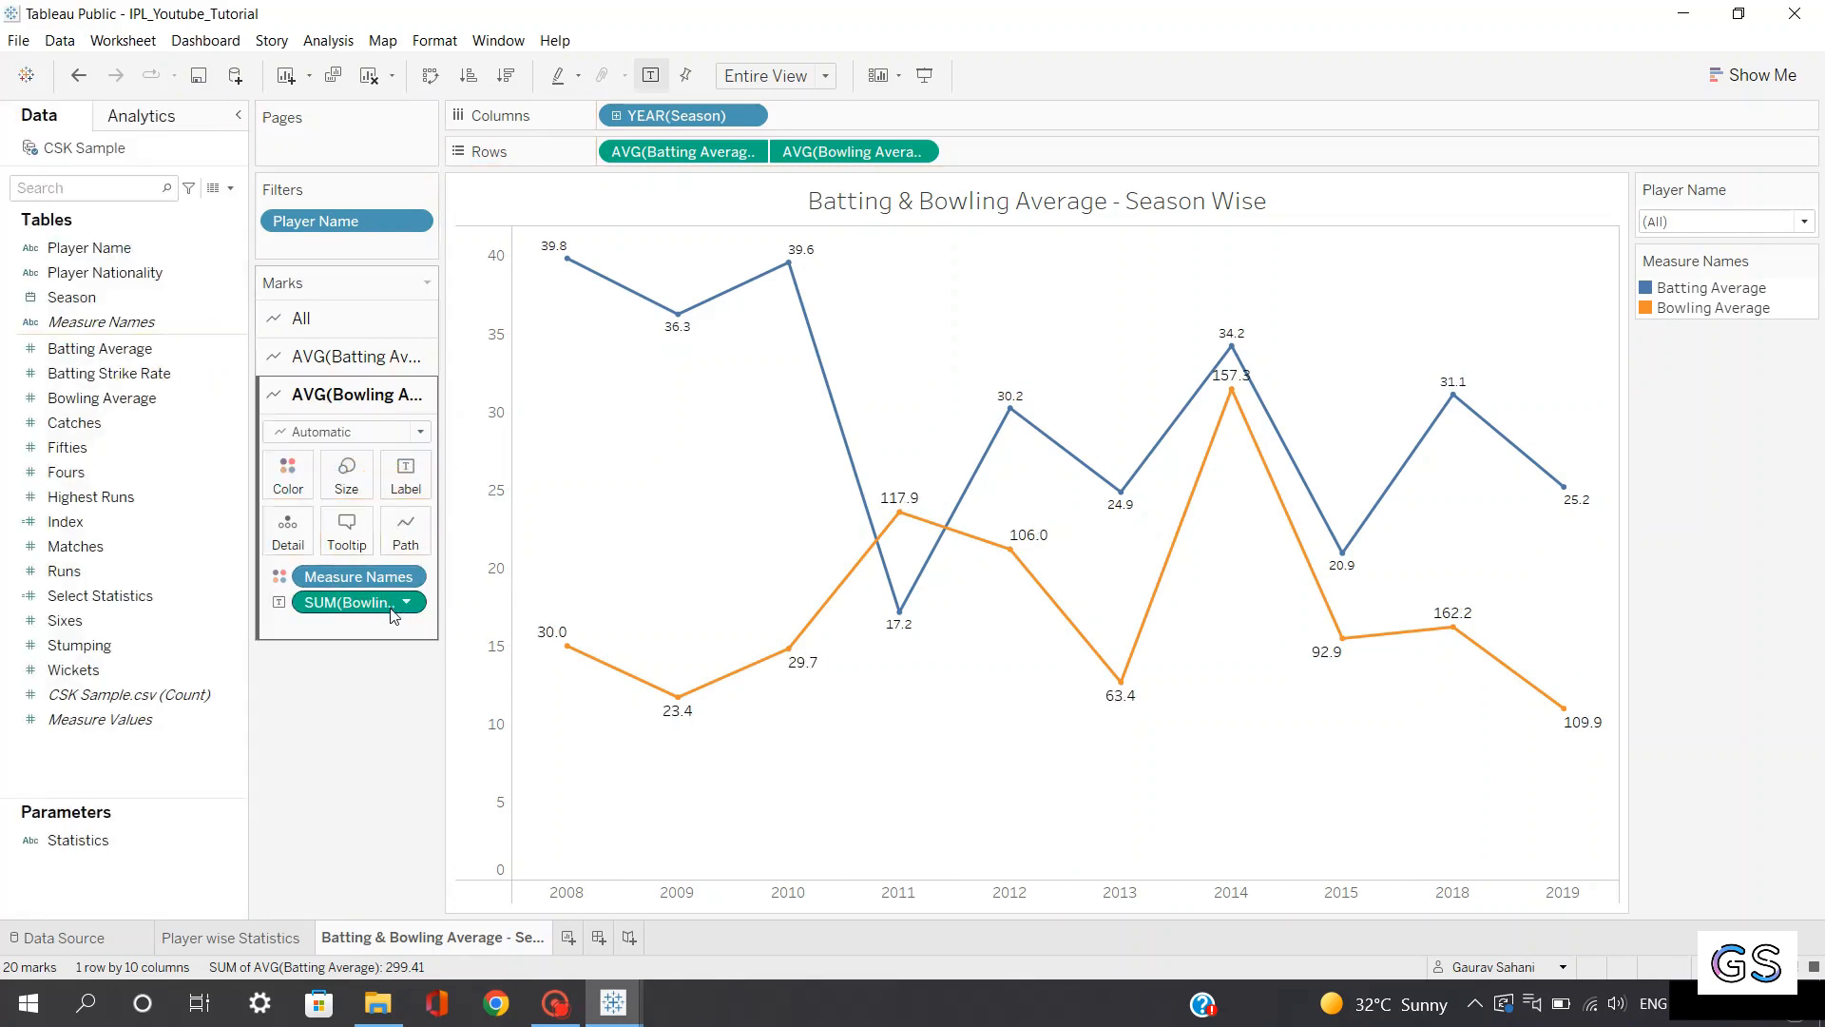
{"action": "left_click", "coordinate": [407, 603]}
{"action": "mouse_move", "coordinate": [446, 790]}
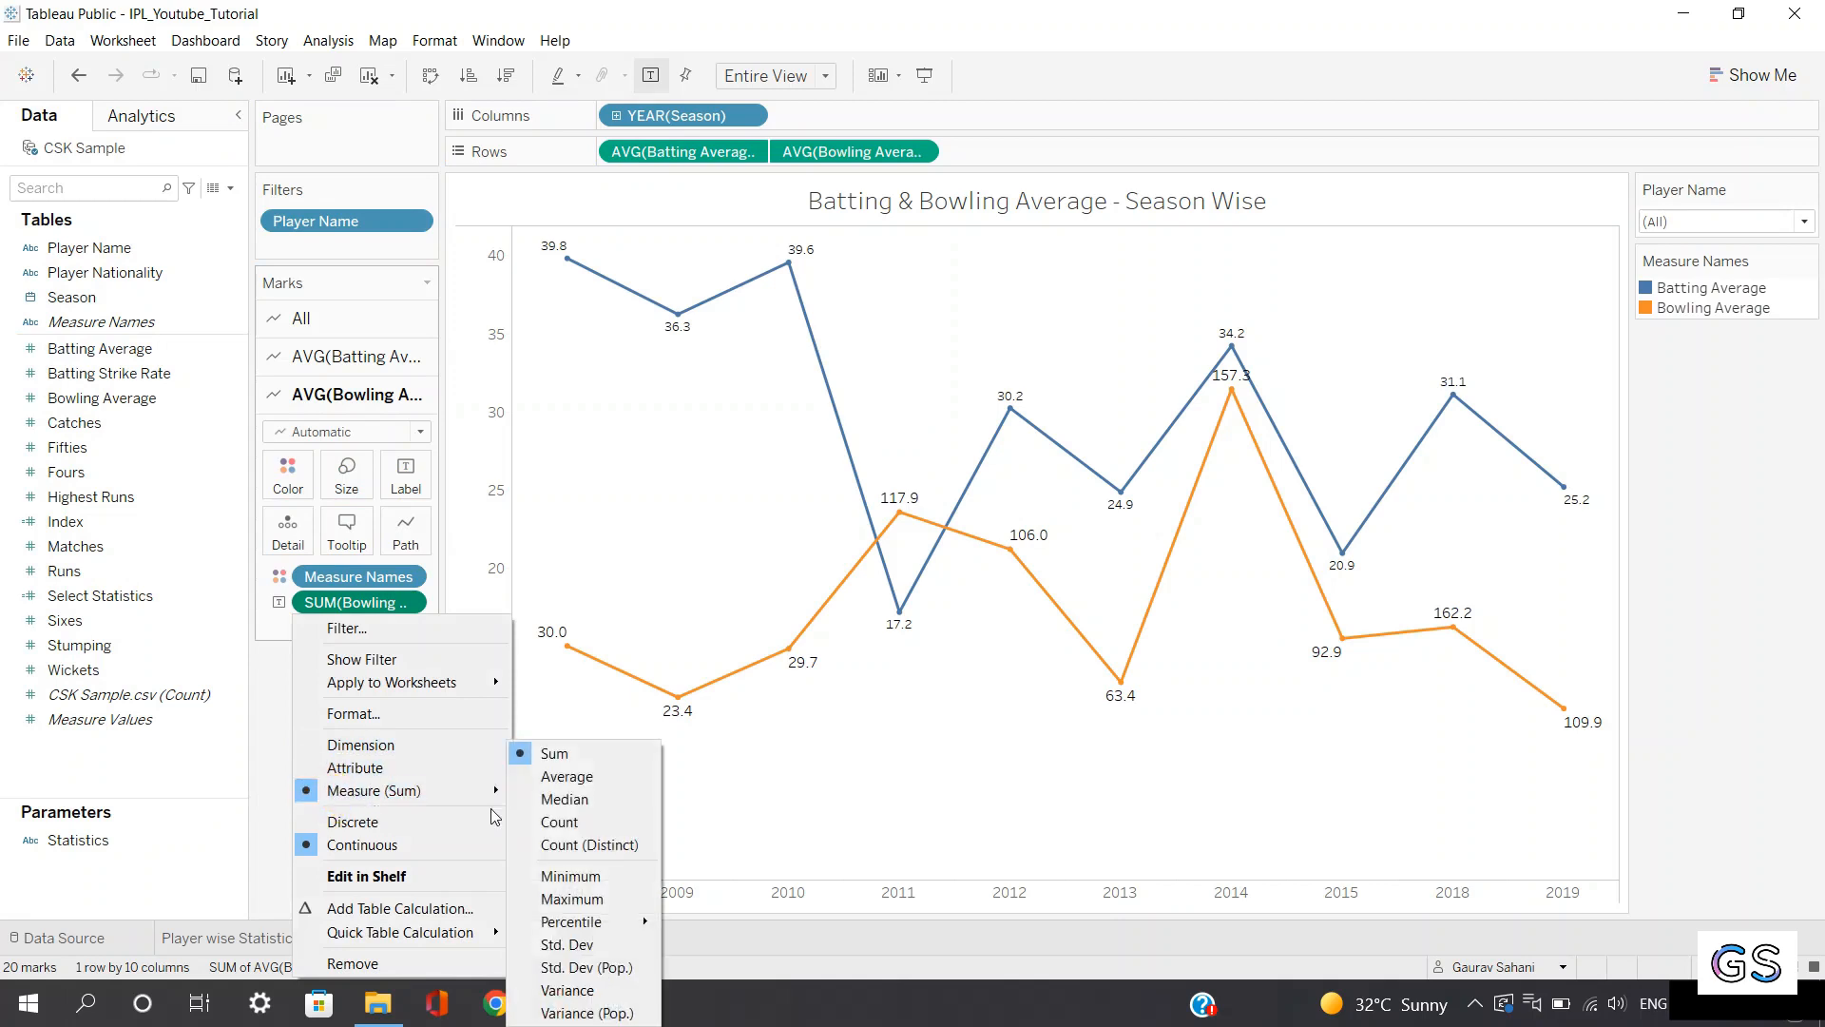
{"action": "left_click", "coordinate": [570, 776]}
Format the bowling average labels as Number (Custom) with 1 decimal place
{"action": "right_click", "coordinate": [409, 599]}
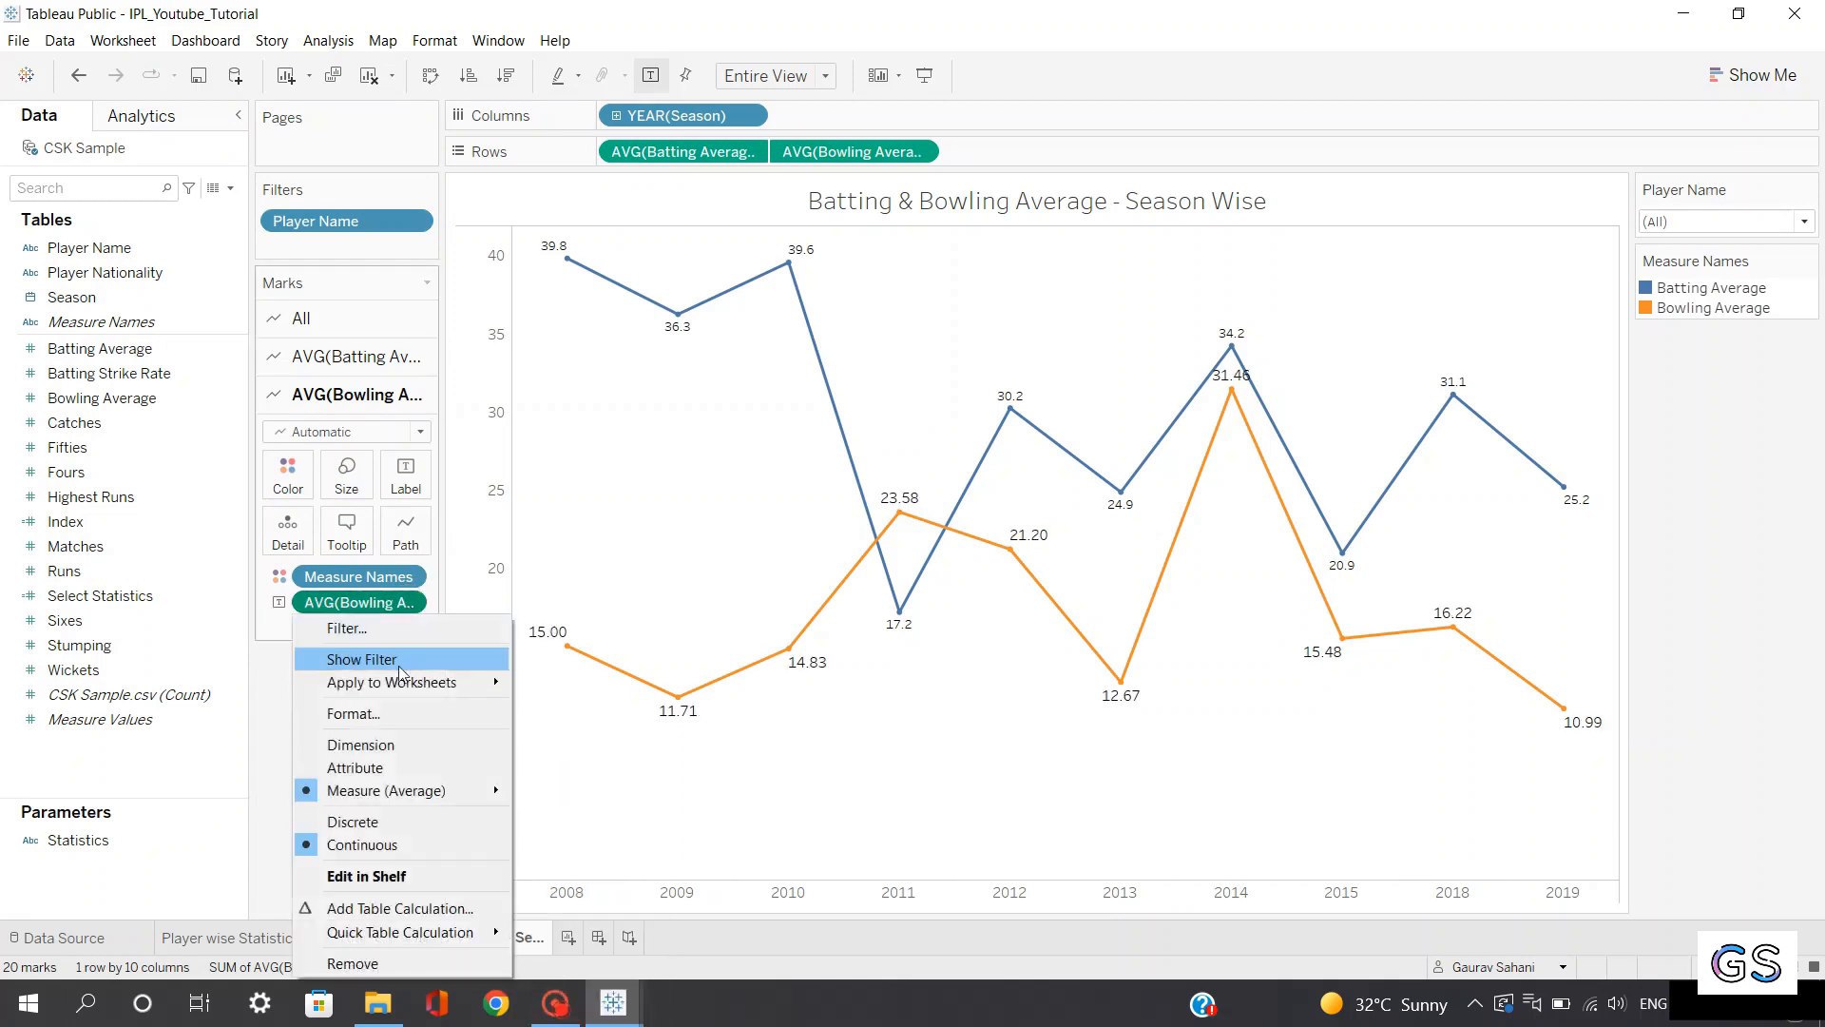
{"action": "left_click", "coordinate": [361, 716]}
{"action": "left_click", "coordinate": [152, 324]}
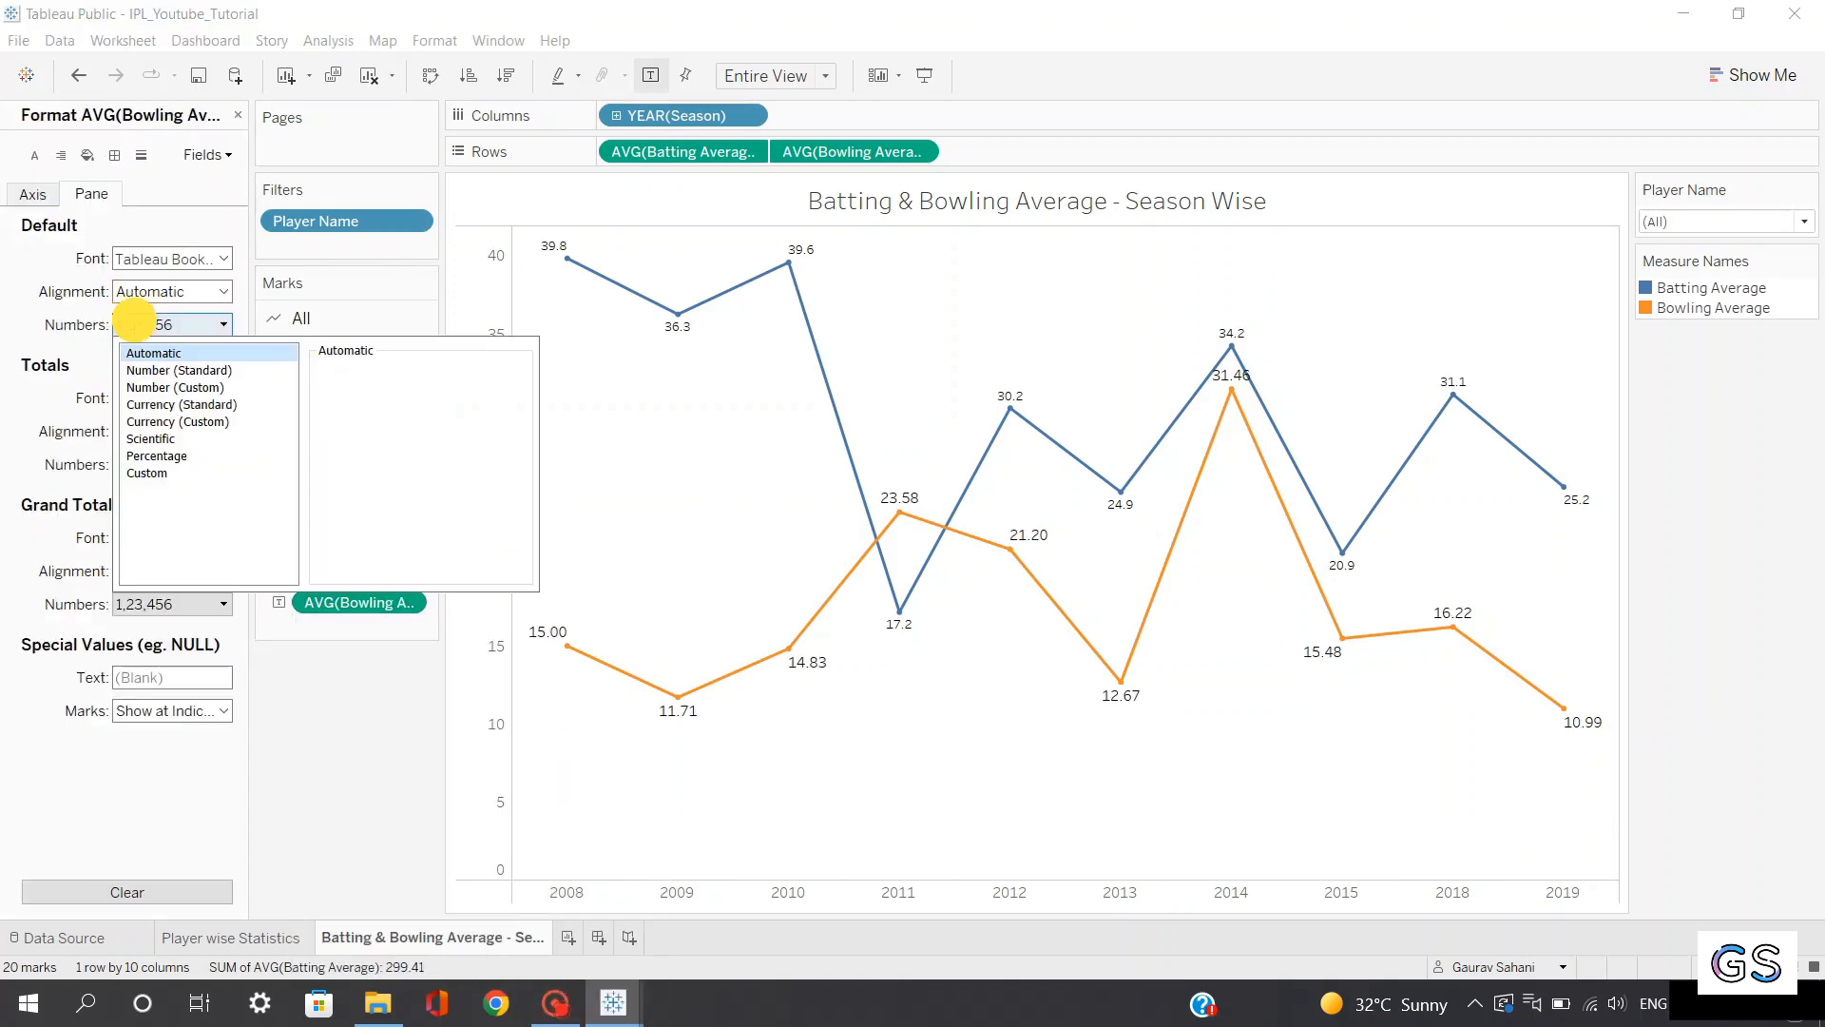
{"action": "left_click", "coordinate": [185, 386]}
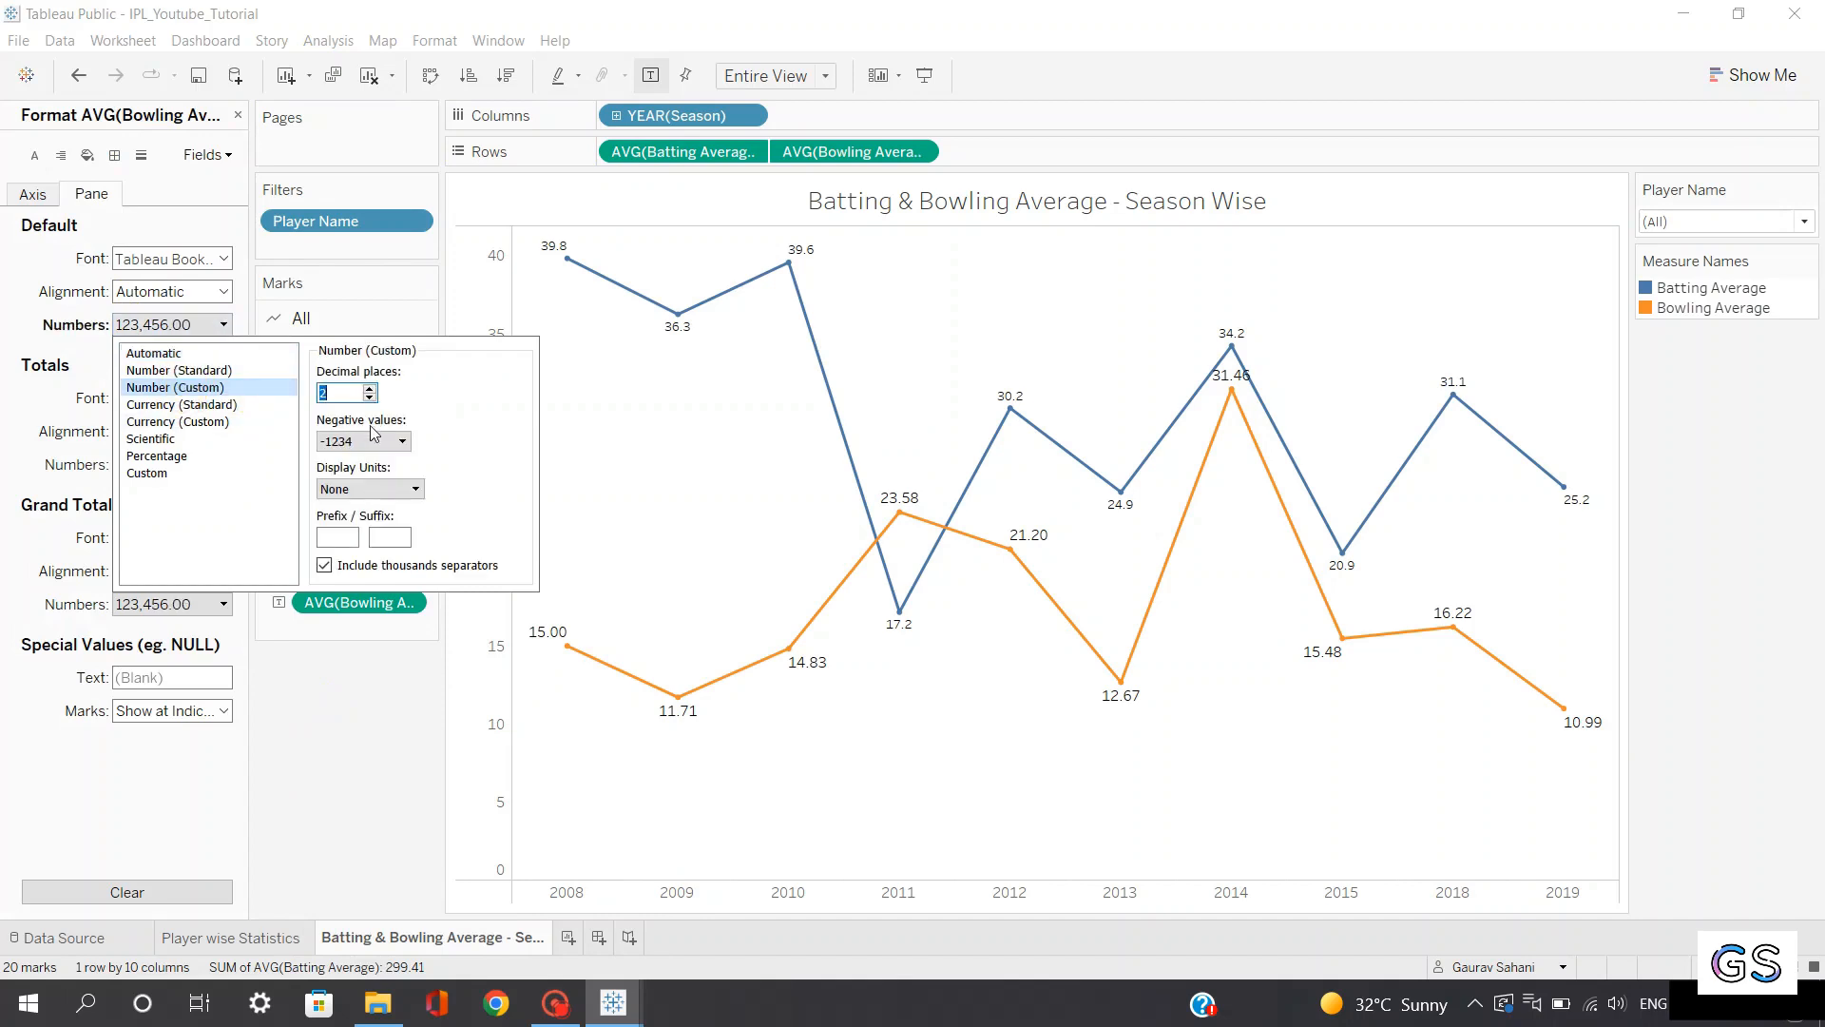
{"action": "left_click", "coordinate": [372, 400]}
Set the bowling average labels' font size to 8 and close the formatting
{"action": "left_click", "coordinate": [150, 252]}
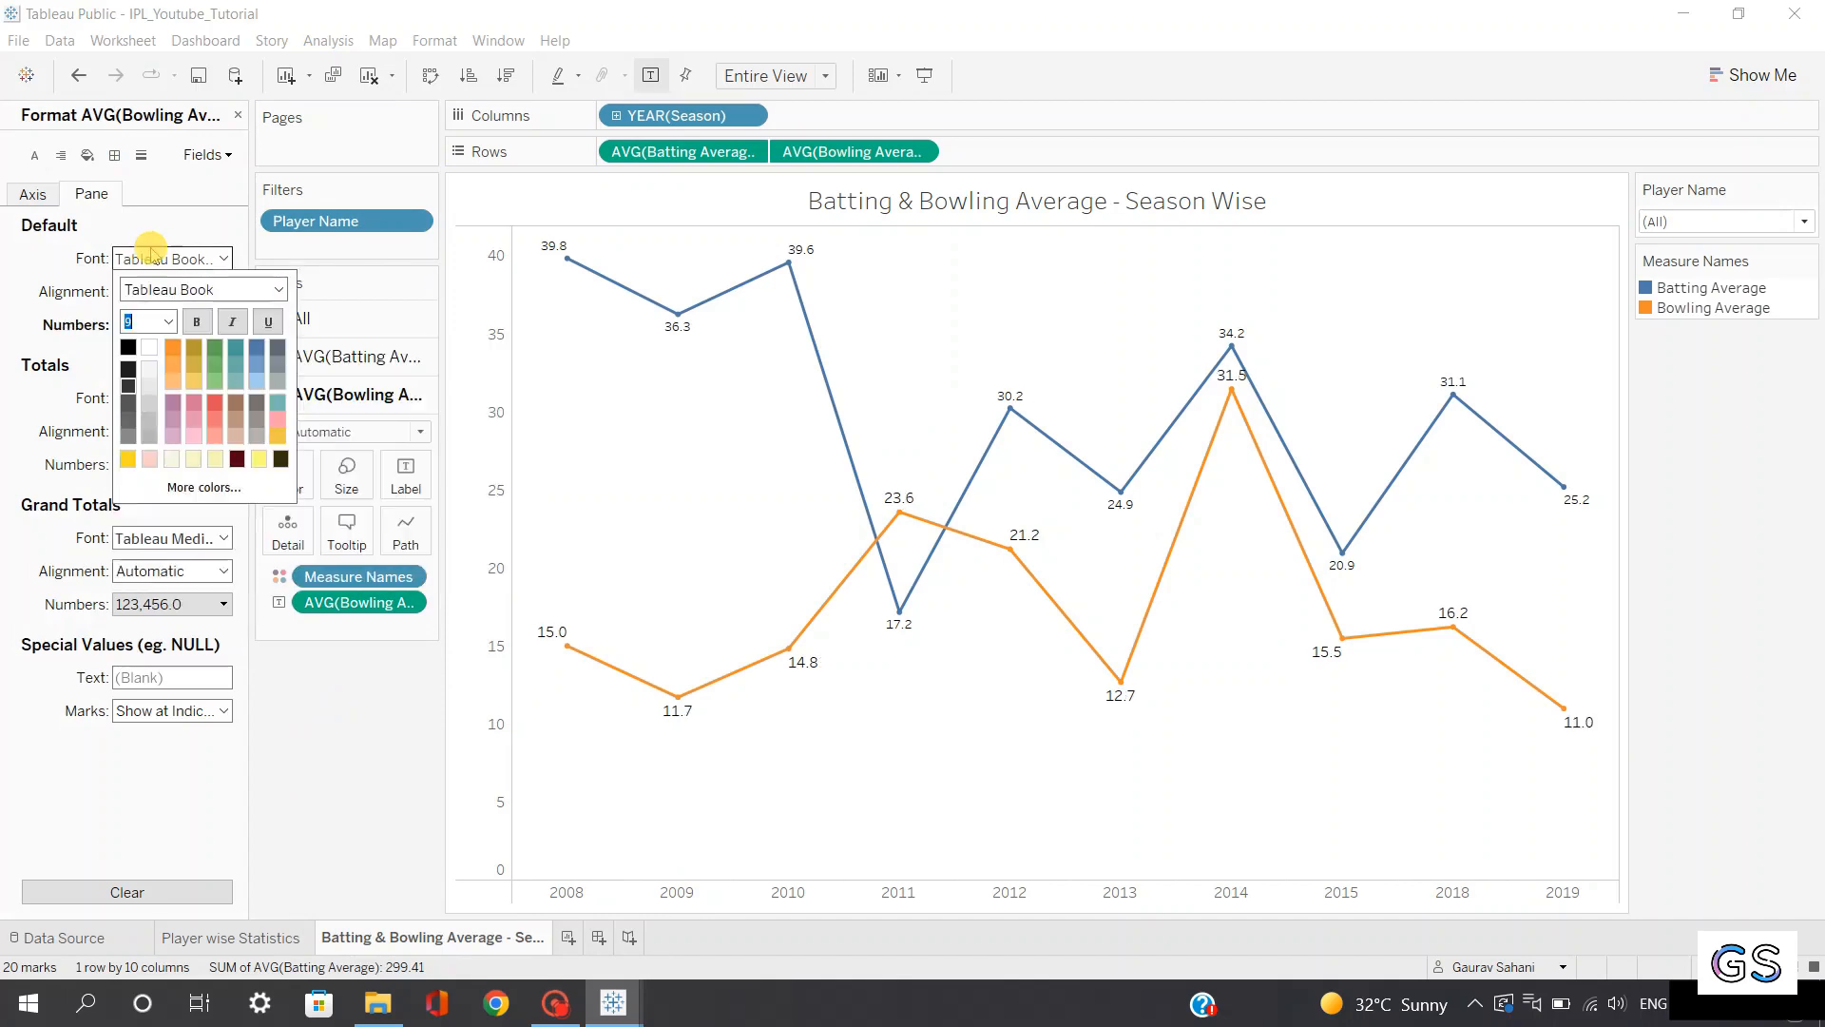
{"action": "left_click", "coordinate": [169, 322]}
{"action": "left_click", "coordinate": [158, 345]}
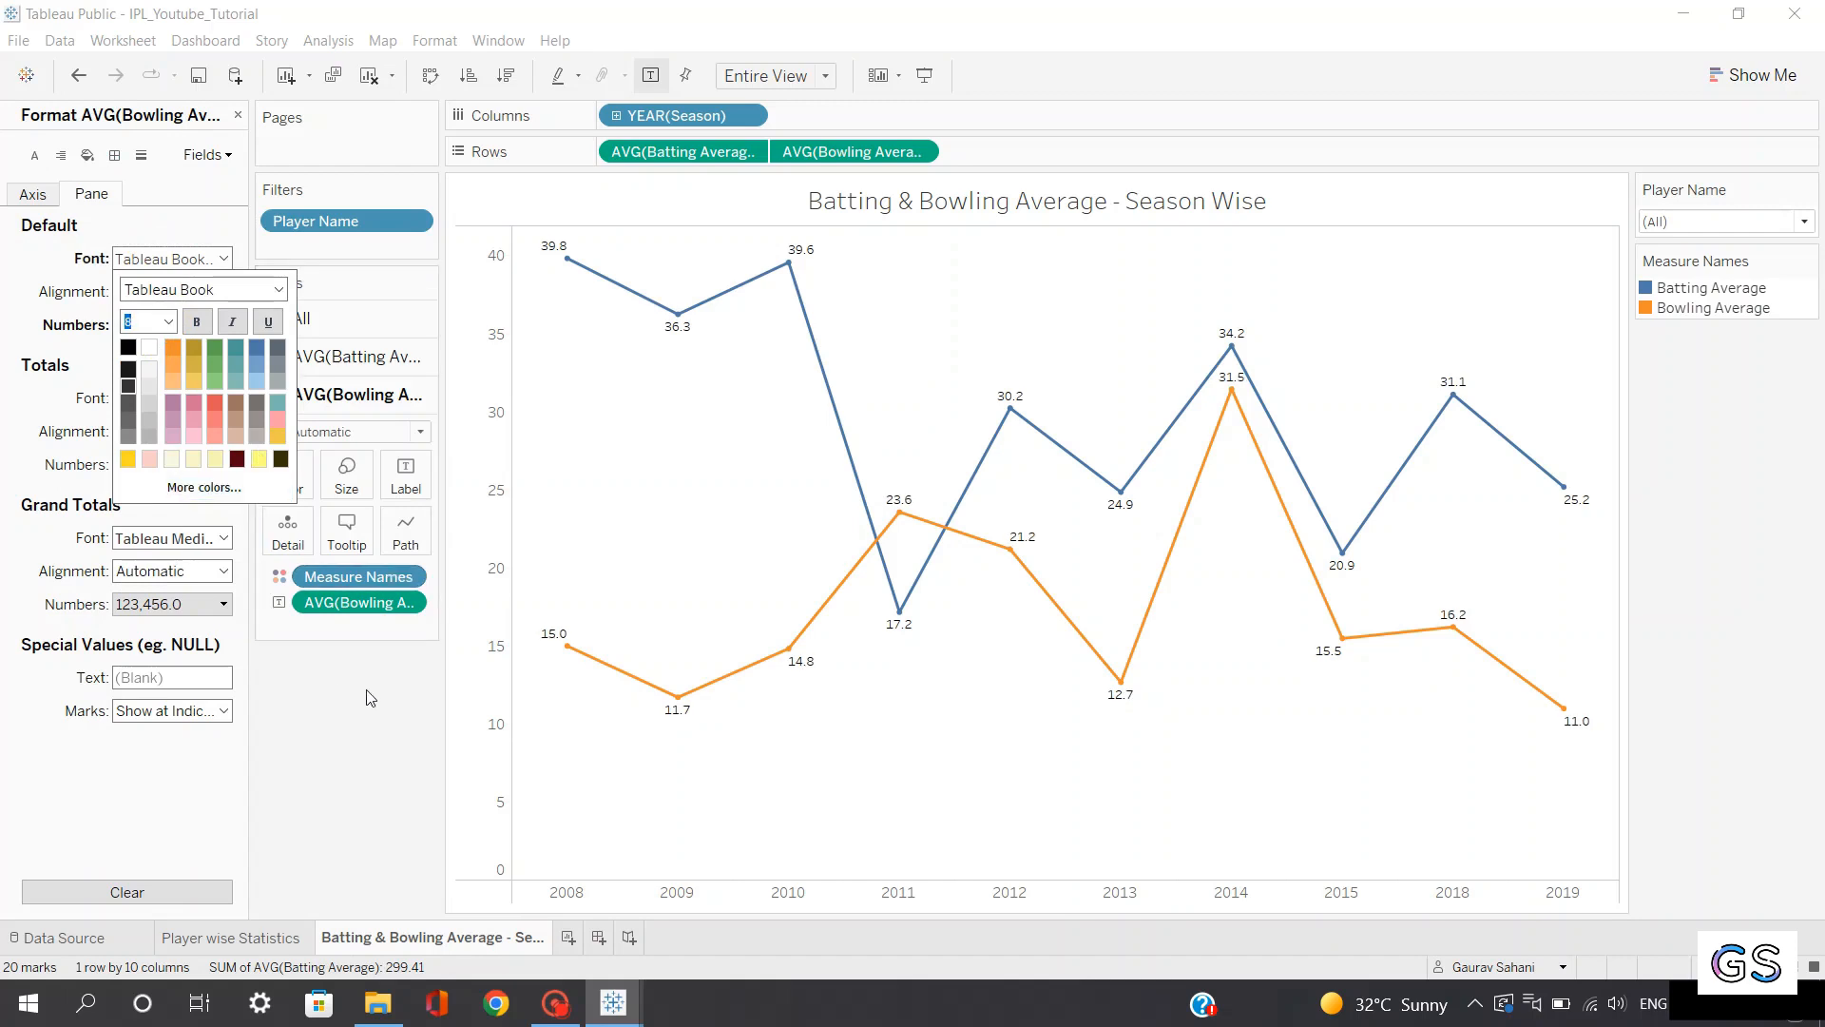
{"action": "left_click", "coordinate": [338, 672]}
{"action": "left_click", "coordinate": [238, 114]}
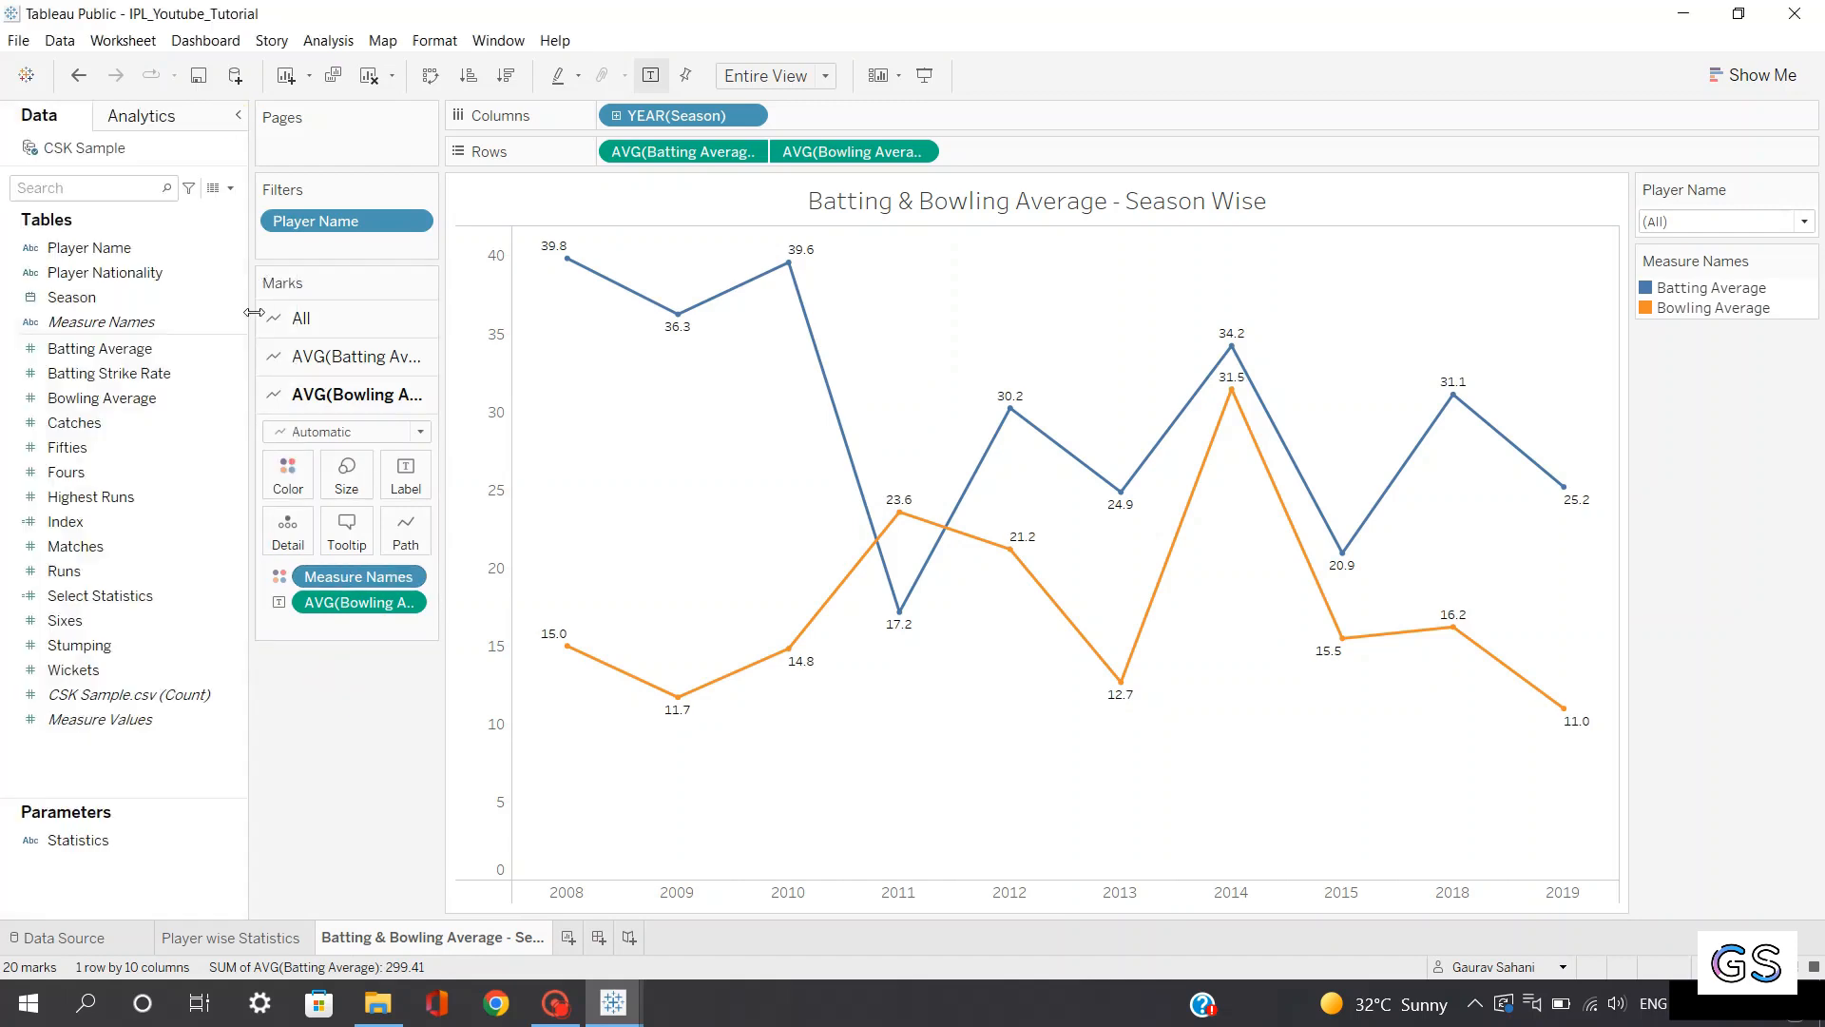
On the Player wise Statistics sheet, make the bars thinner by reducing the mark size to the middle of its range
{"action": "left_click", "coordinate": [298, 941]}
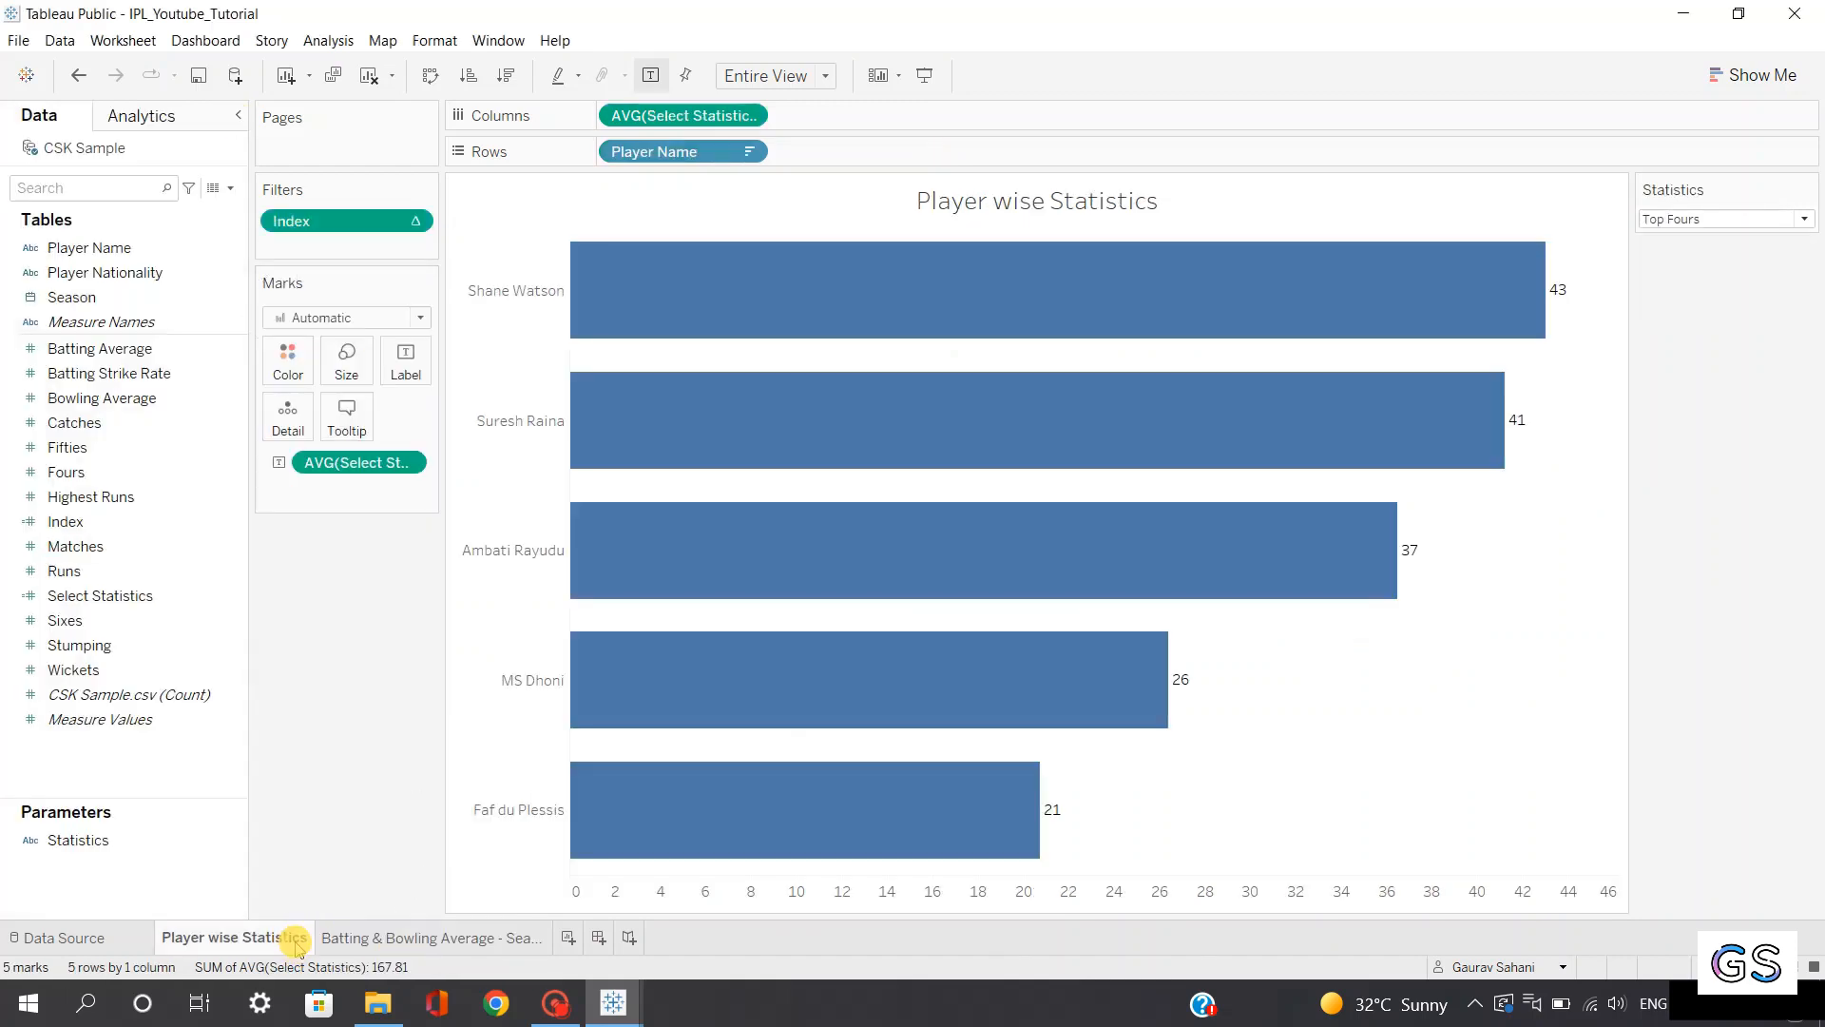
{"action": "left_click", "coordinate": [367, 942]}
{"action": "left_click", "coordinate": [265, 941]}
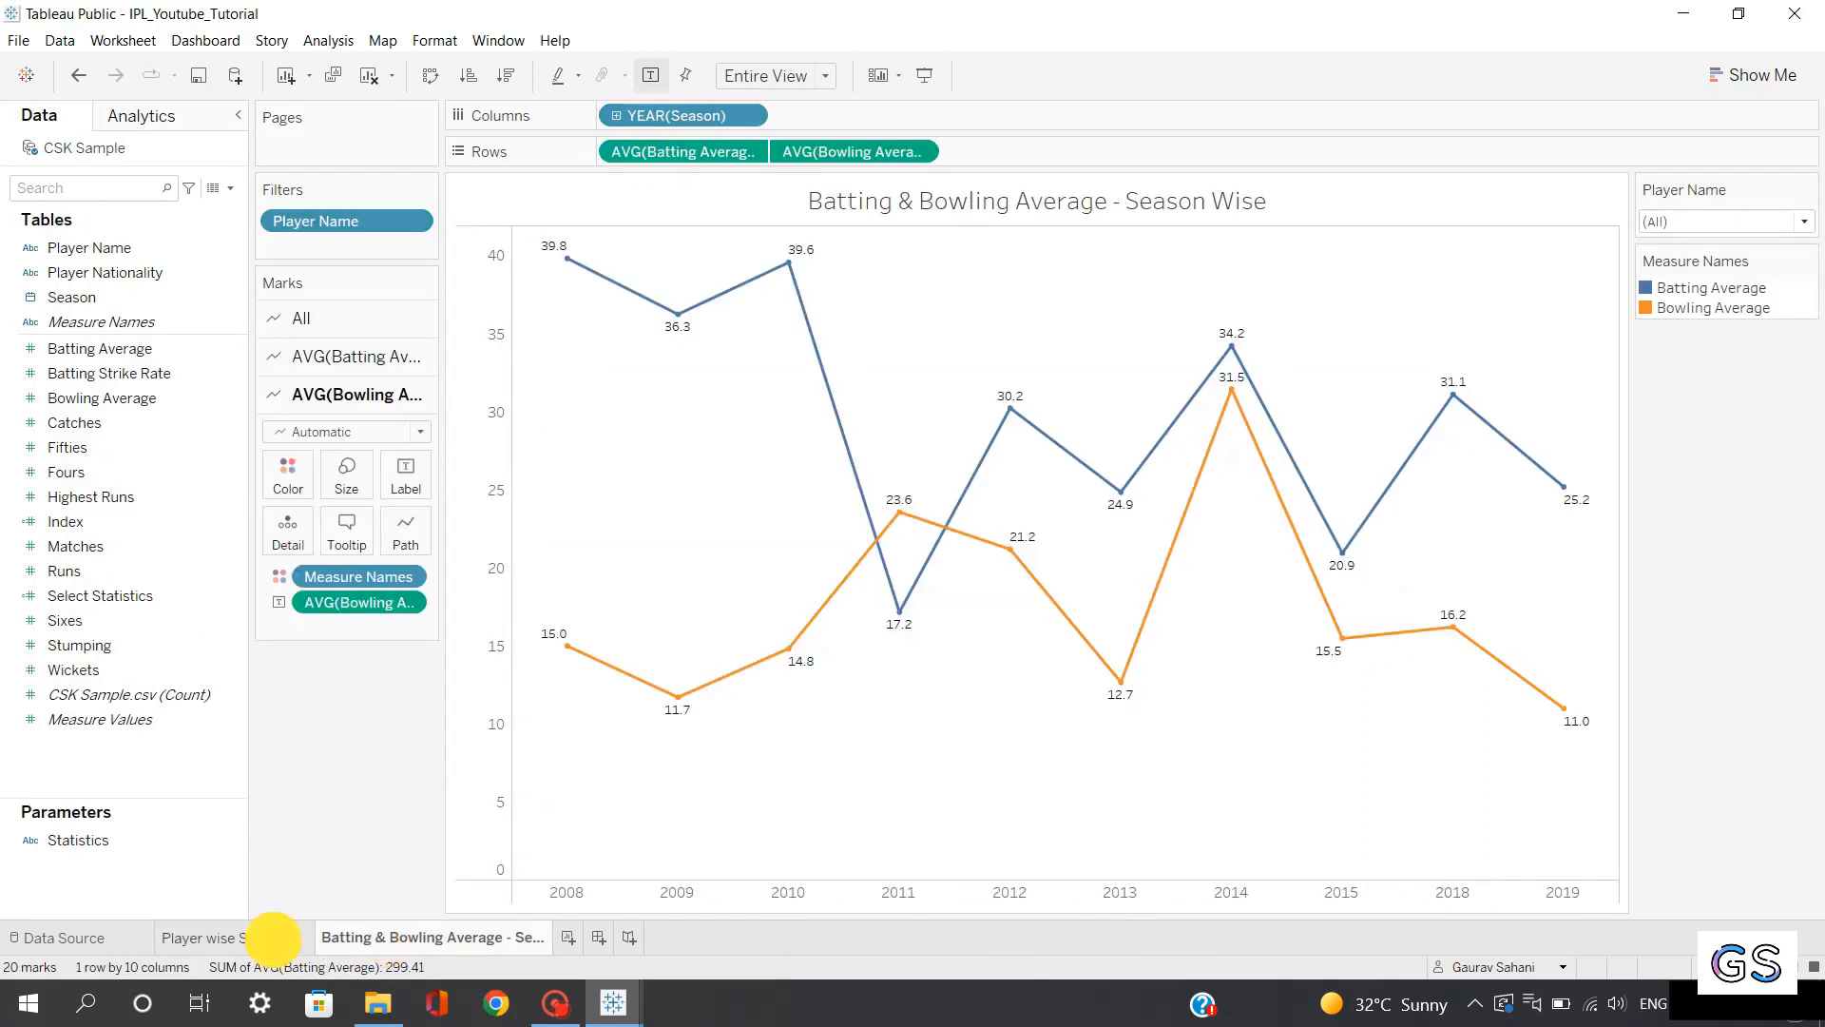
{"action": "left_click", "coordinate": [346, 380]}
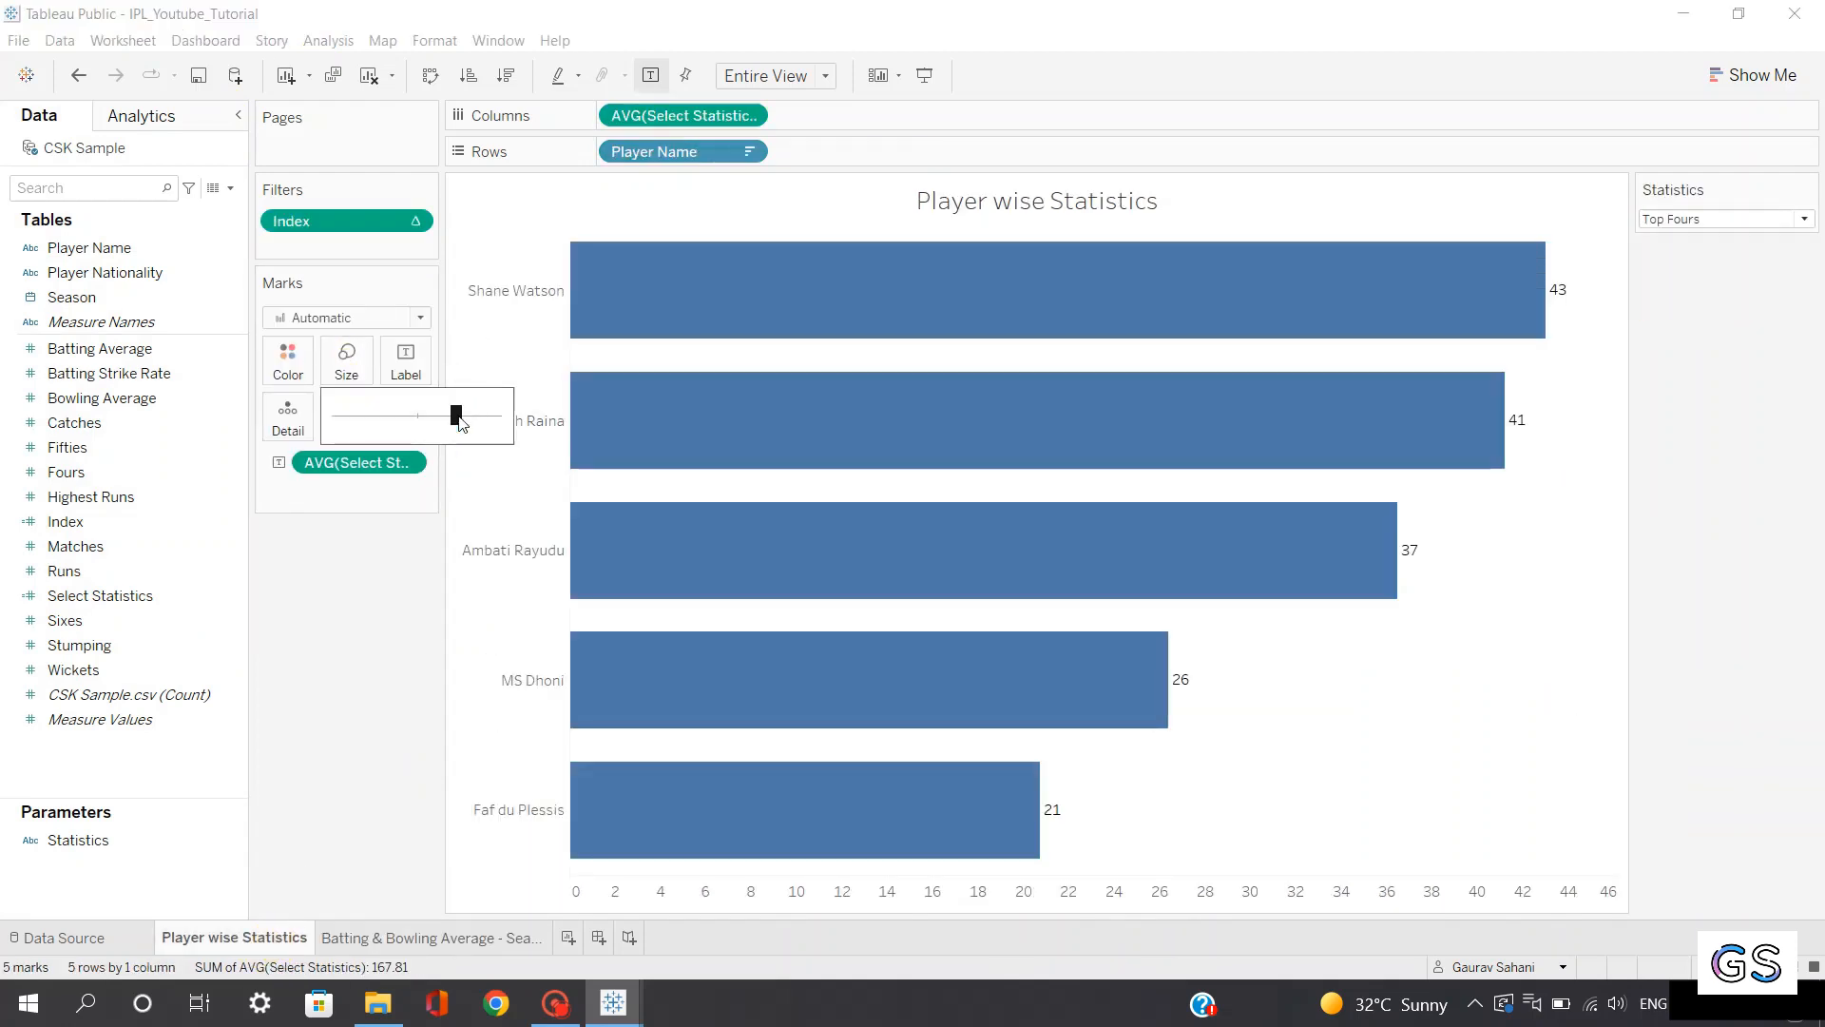
{"action": "left_click_drag", "start_coordinate": [454, 409], "coordinate": [419, 412]}
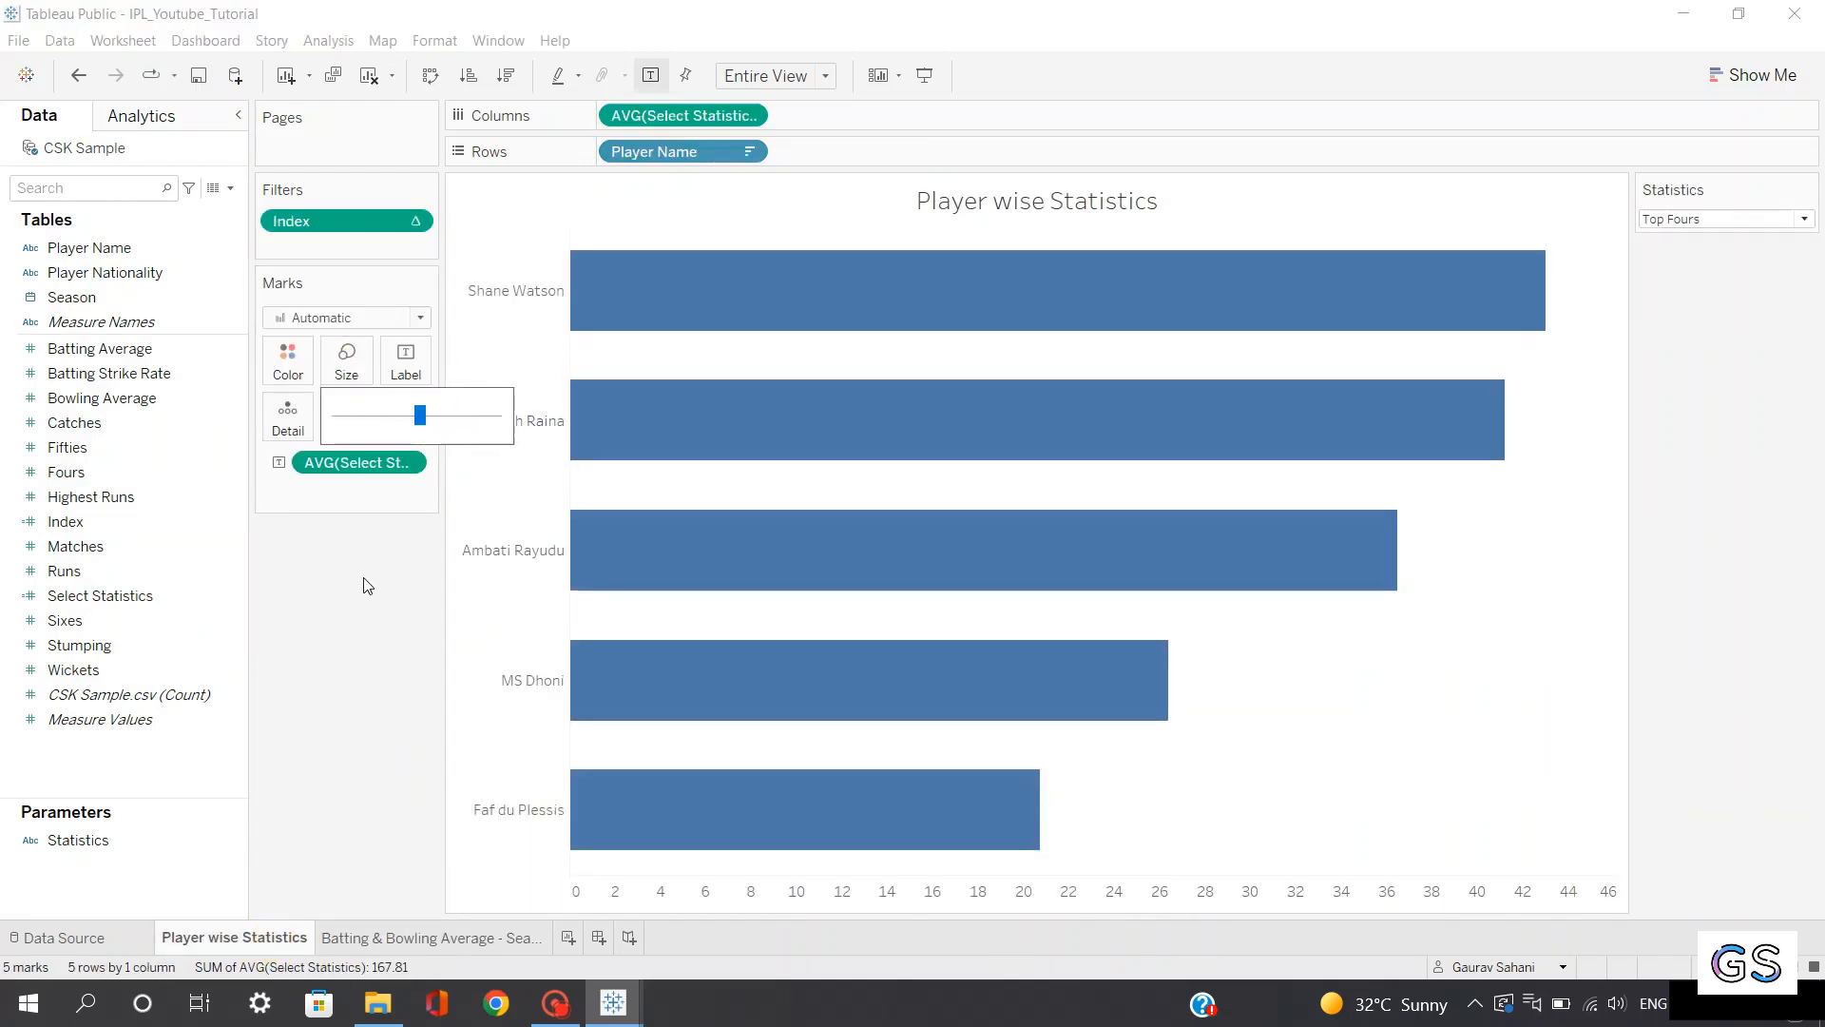
{"action": "left_click", "coordinate": [355, 567]}
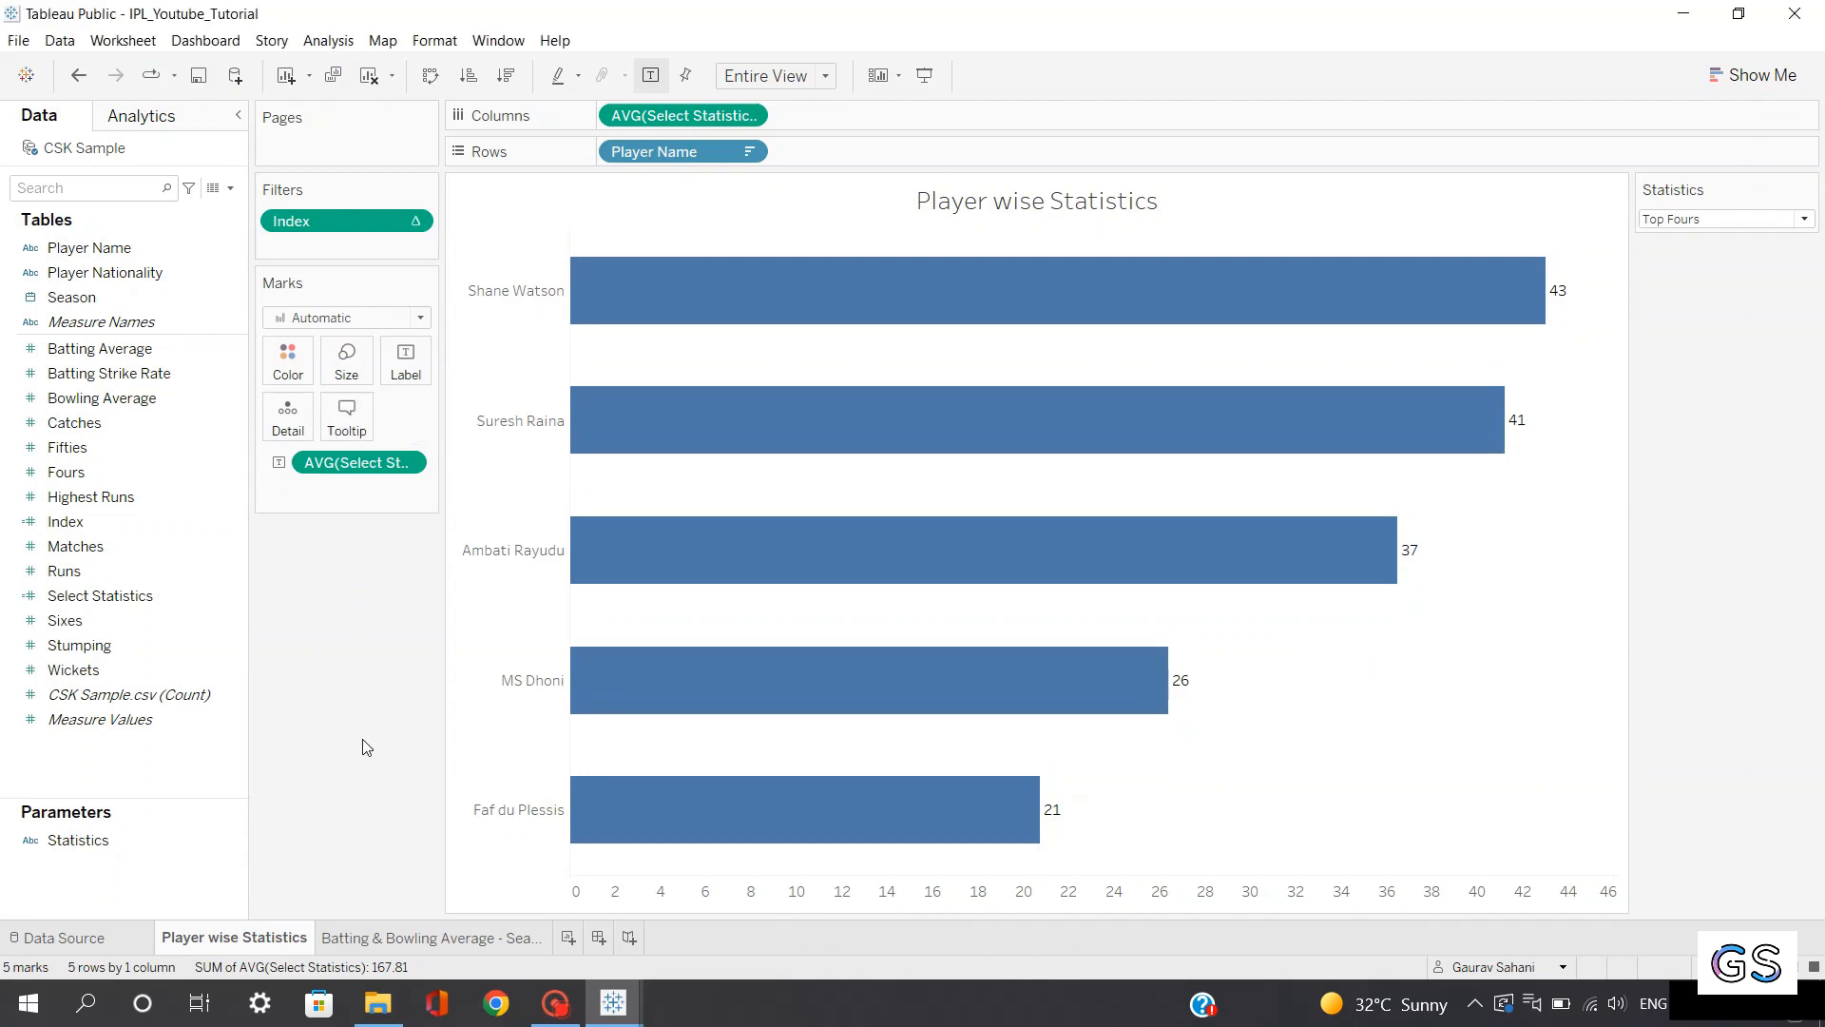
Return to the Batting & Bowling Average sheet and add a new blank worksheet after it
{"action": "left_click", "coordinate": [366, 939]}
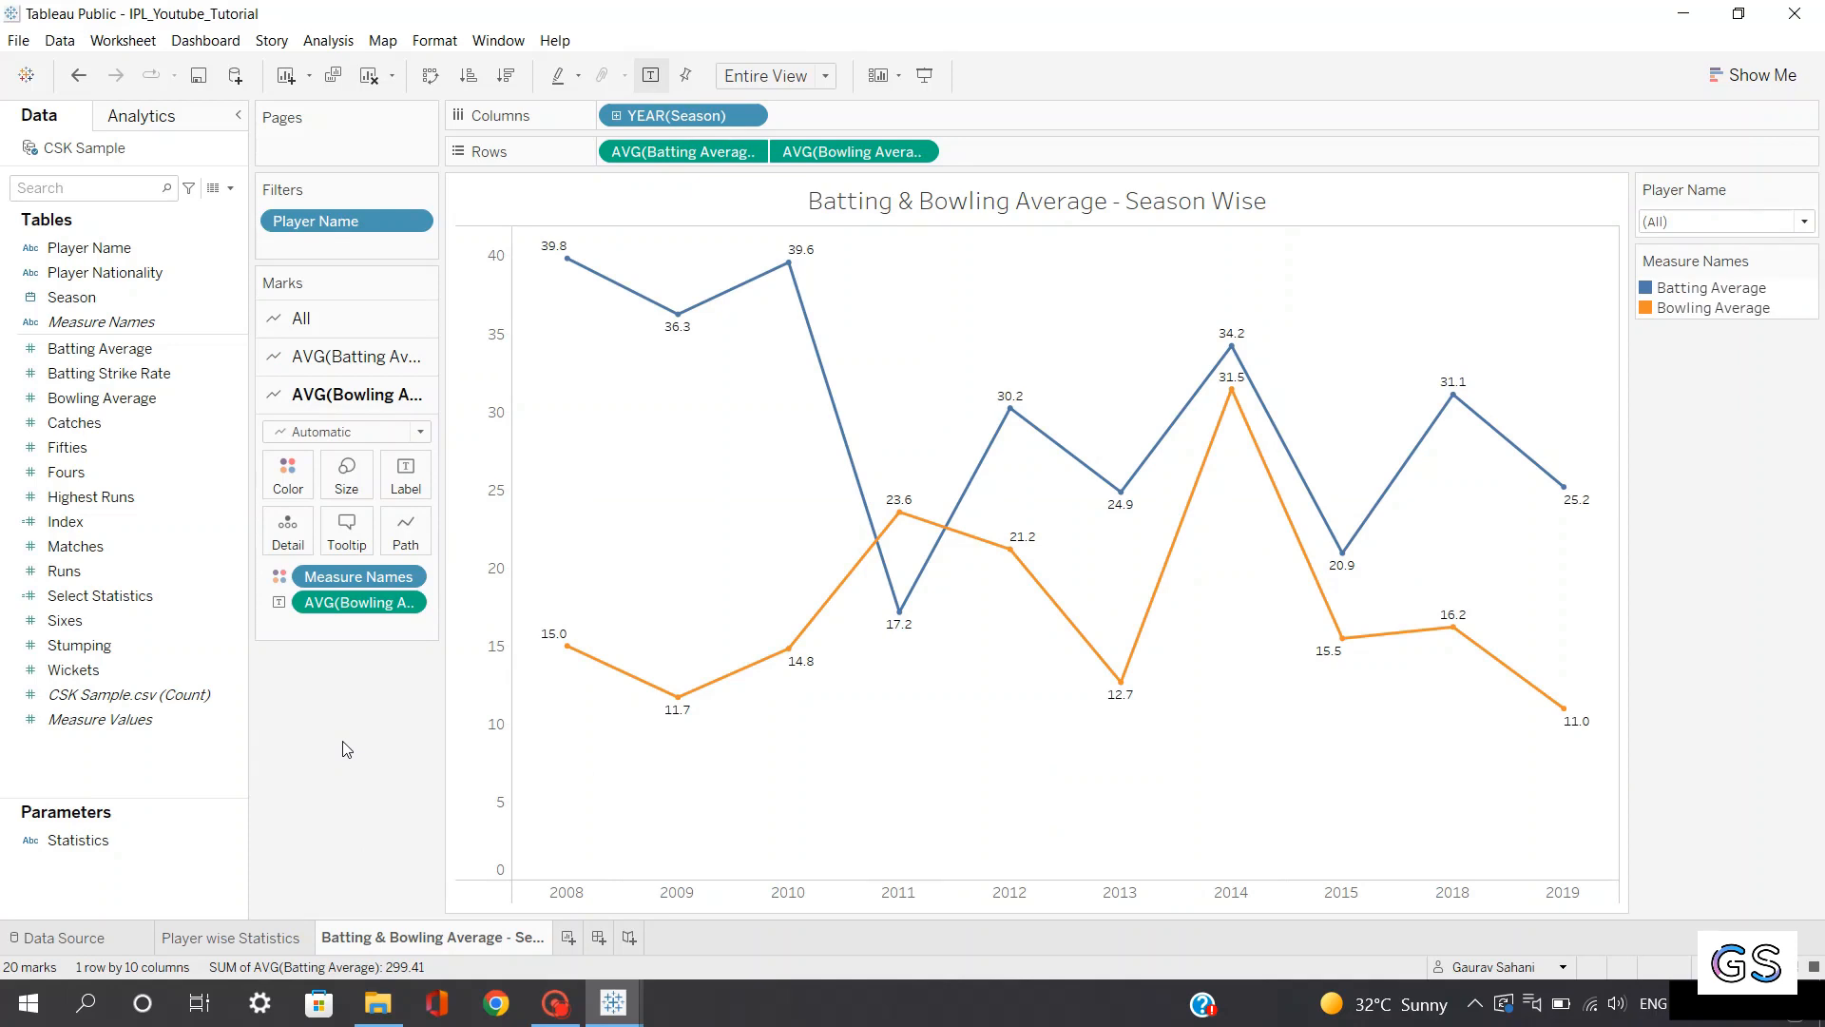
{"action": "left_click", "coordinate": [568, 937]}
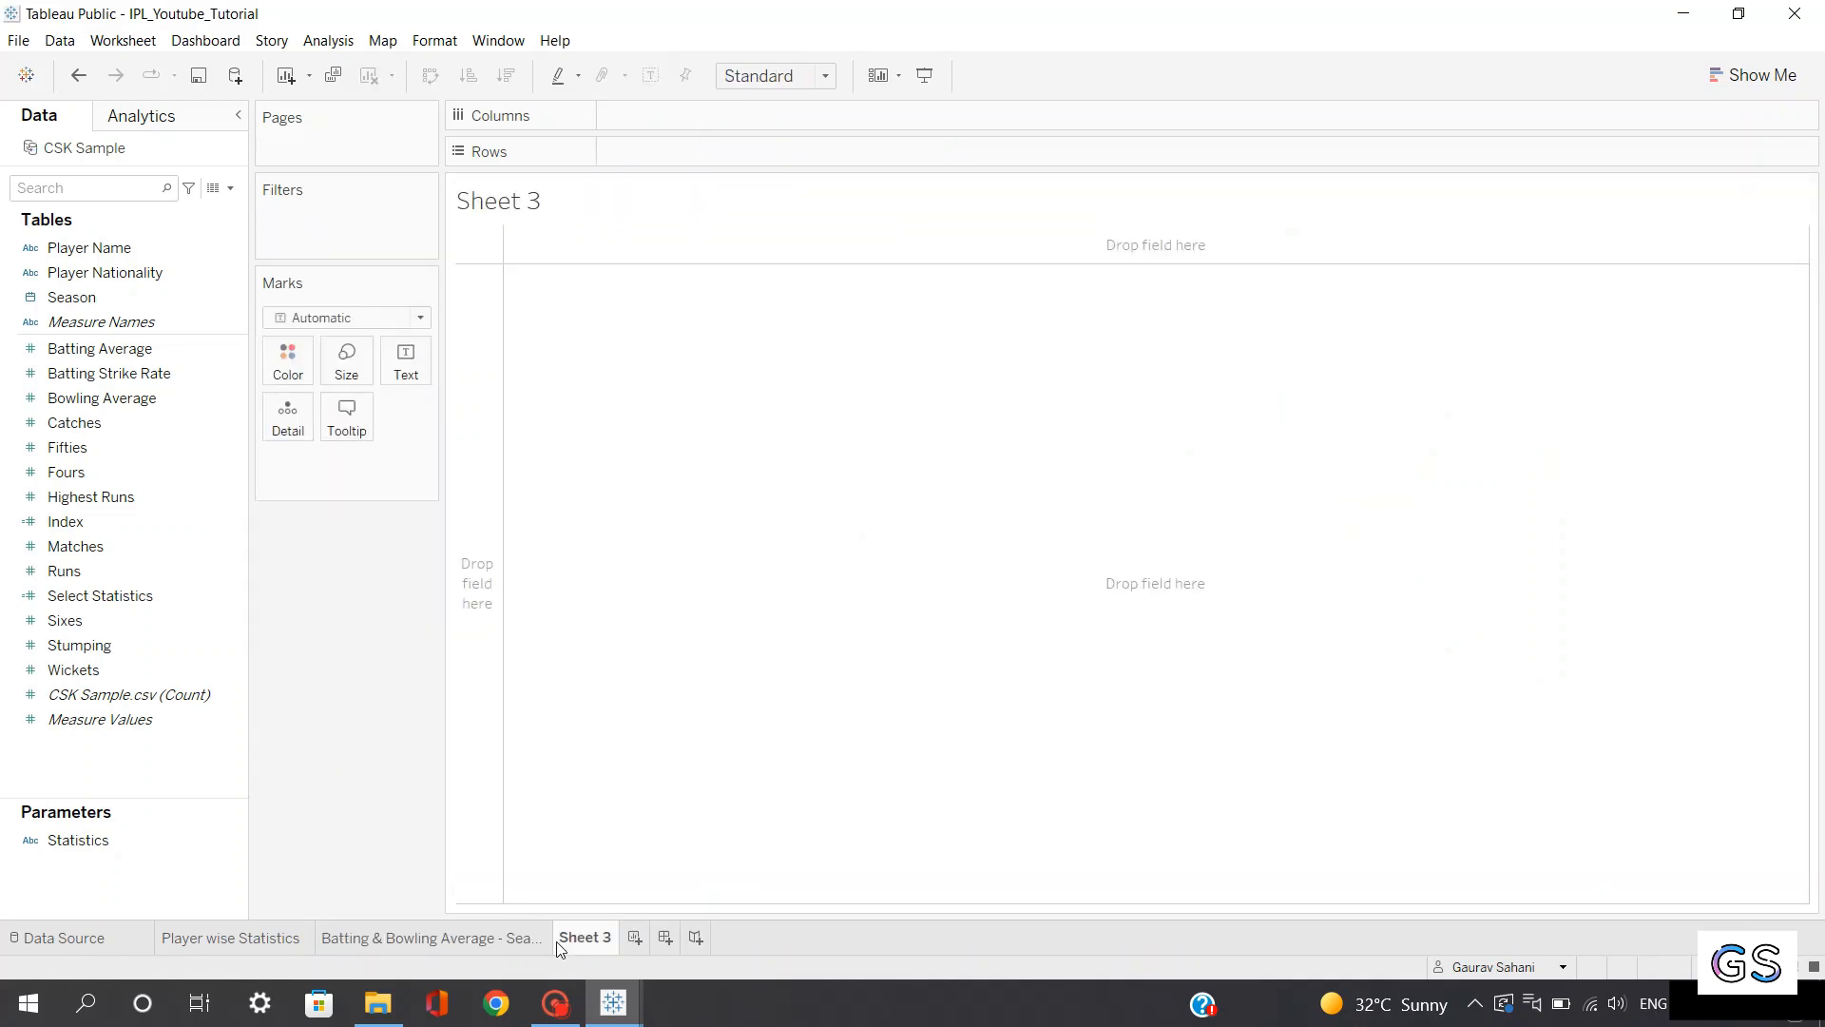
{"action": "mouse_move", "coordinate": [520, 939]}
Duplicate the Batting & Bowling Average - Season Wise worksheet
{"action": "left_click", "coordinate": [460, 939]}
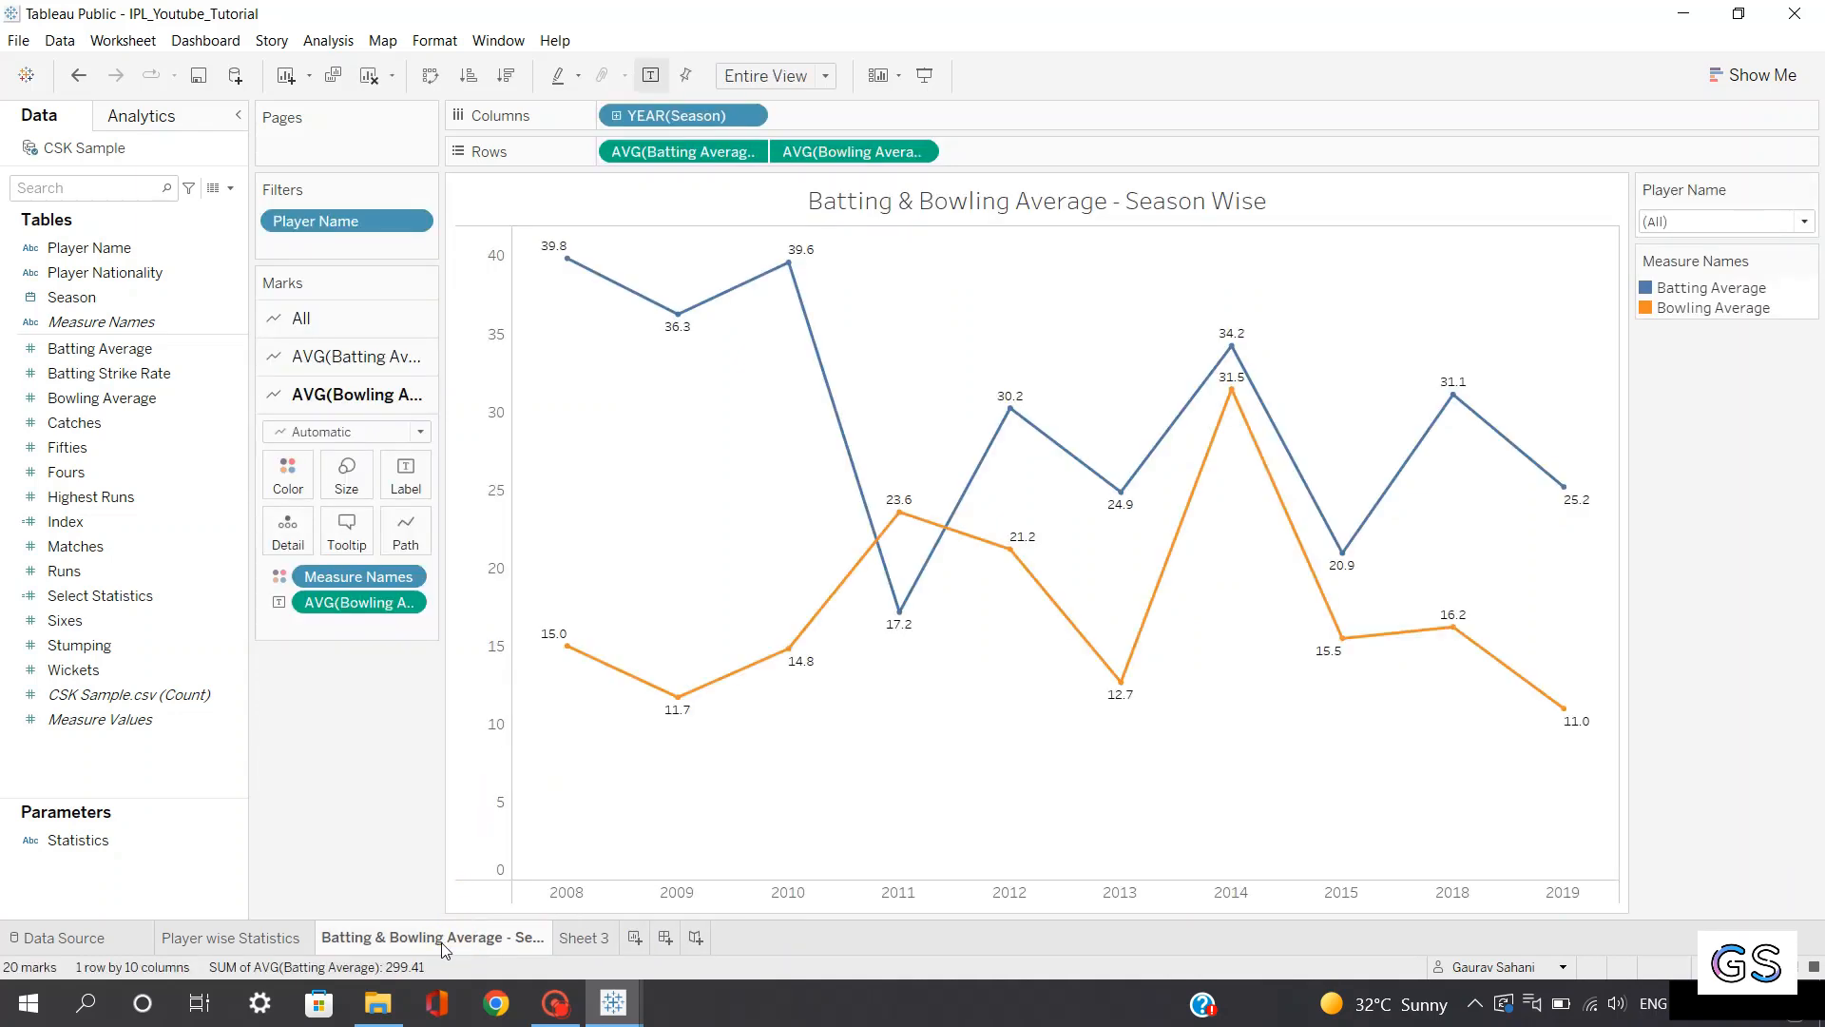
{"action": "mouse_move", "coordinate": [409, 944]}
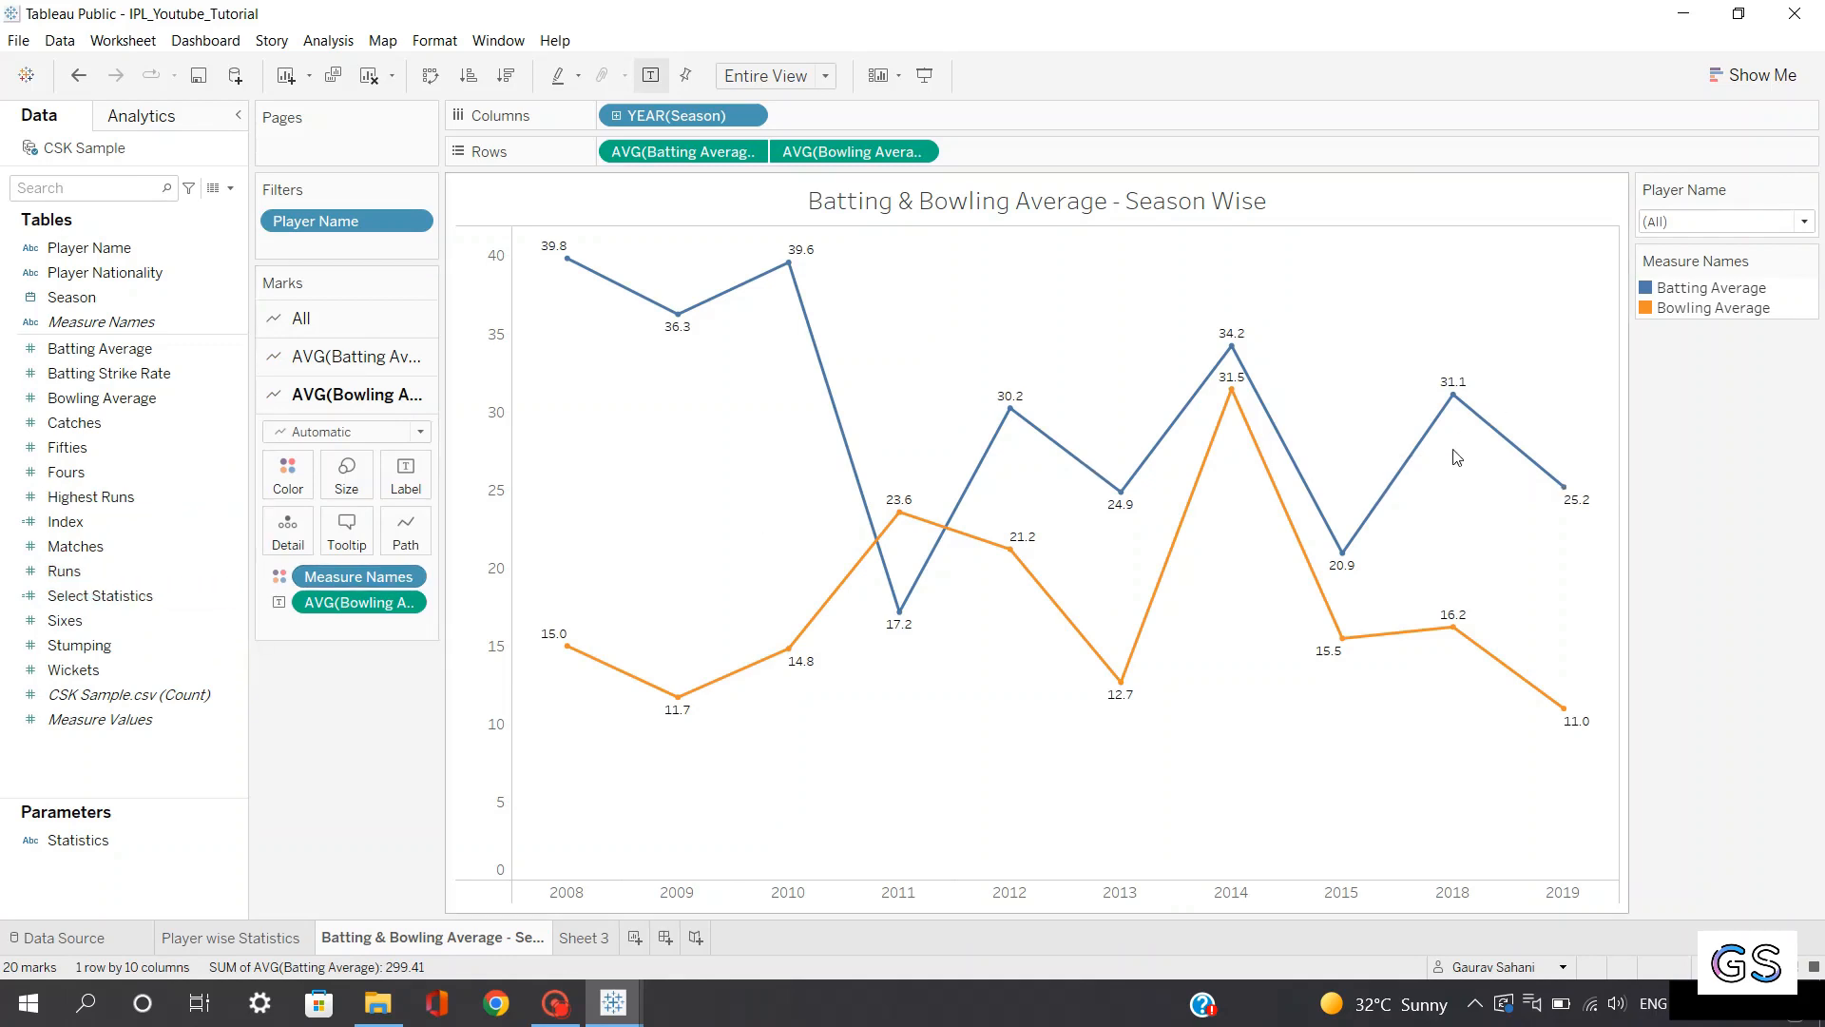
{"action": "right_click", "coordinate": [461, 941]}
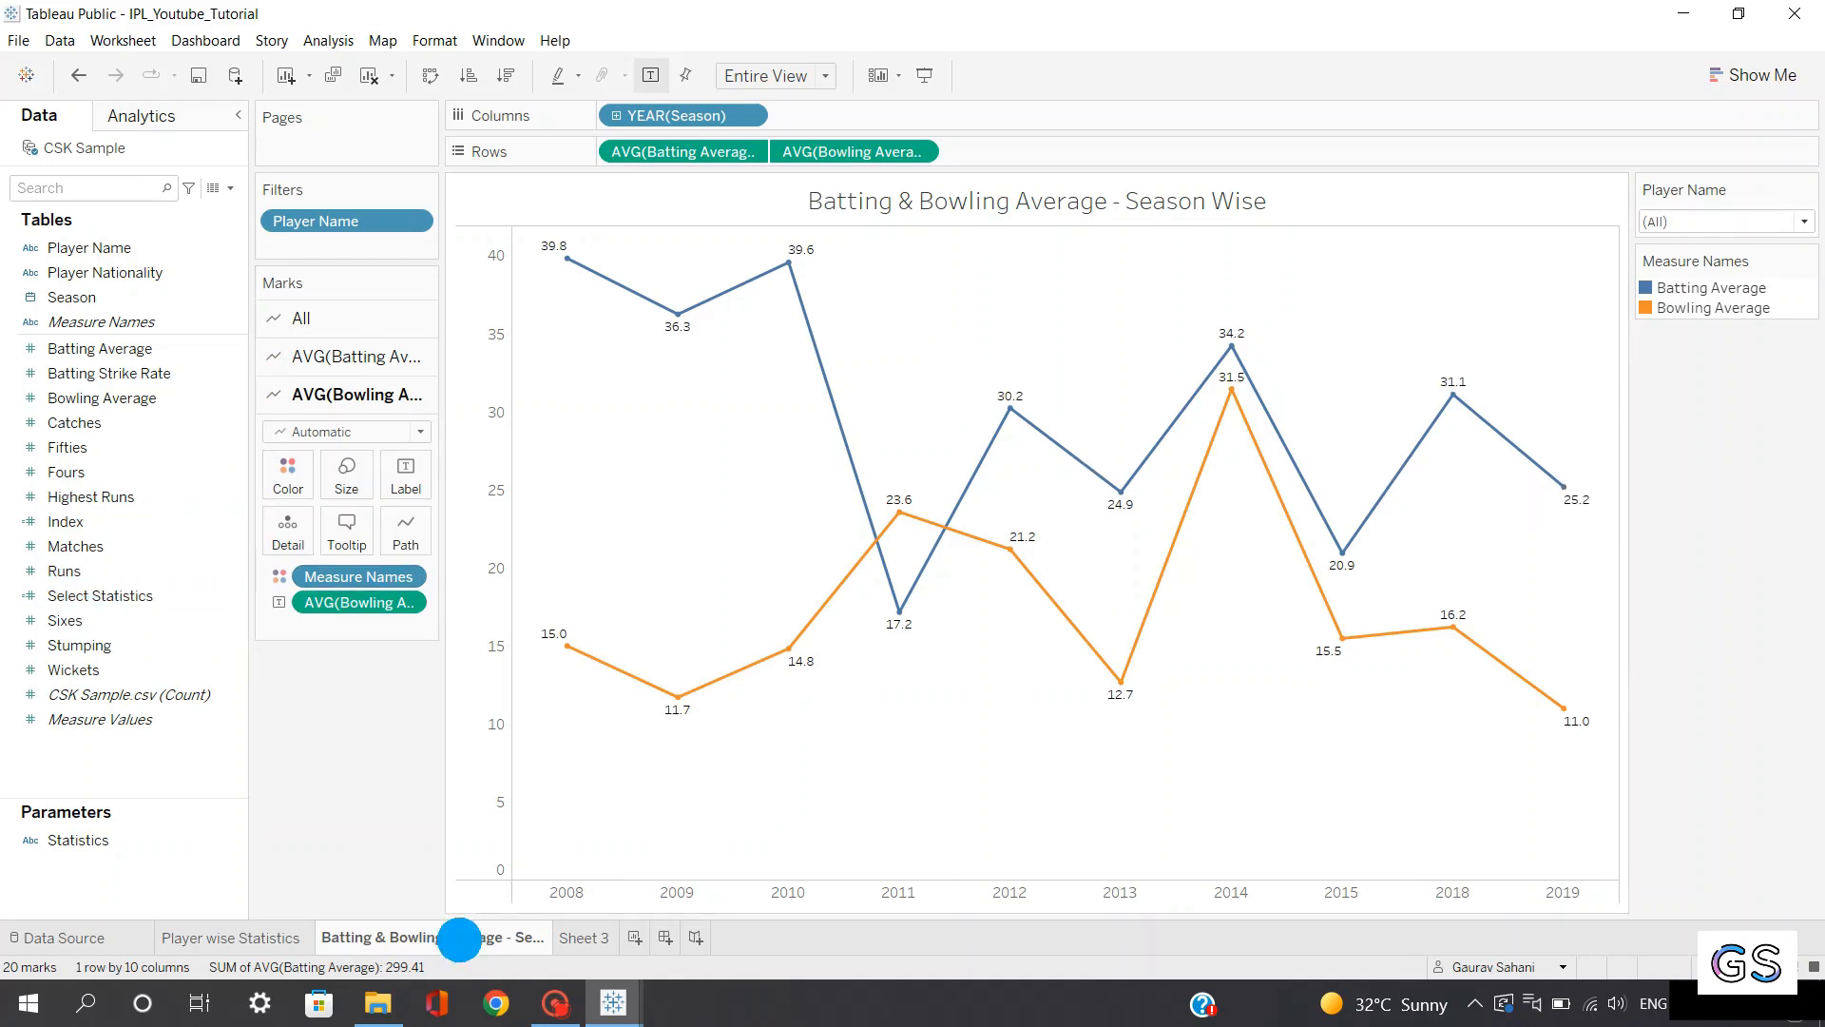
{"action": "left_click", "coordinate": [540, 760]}
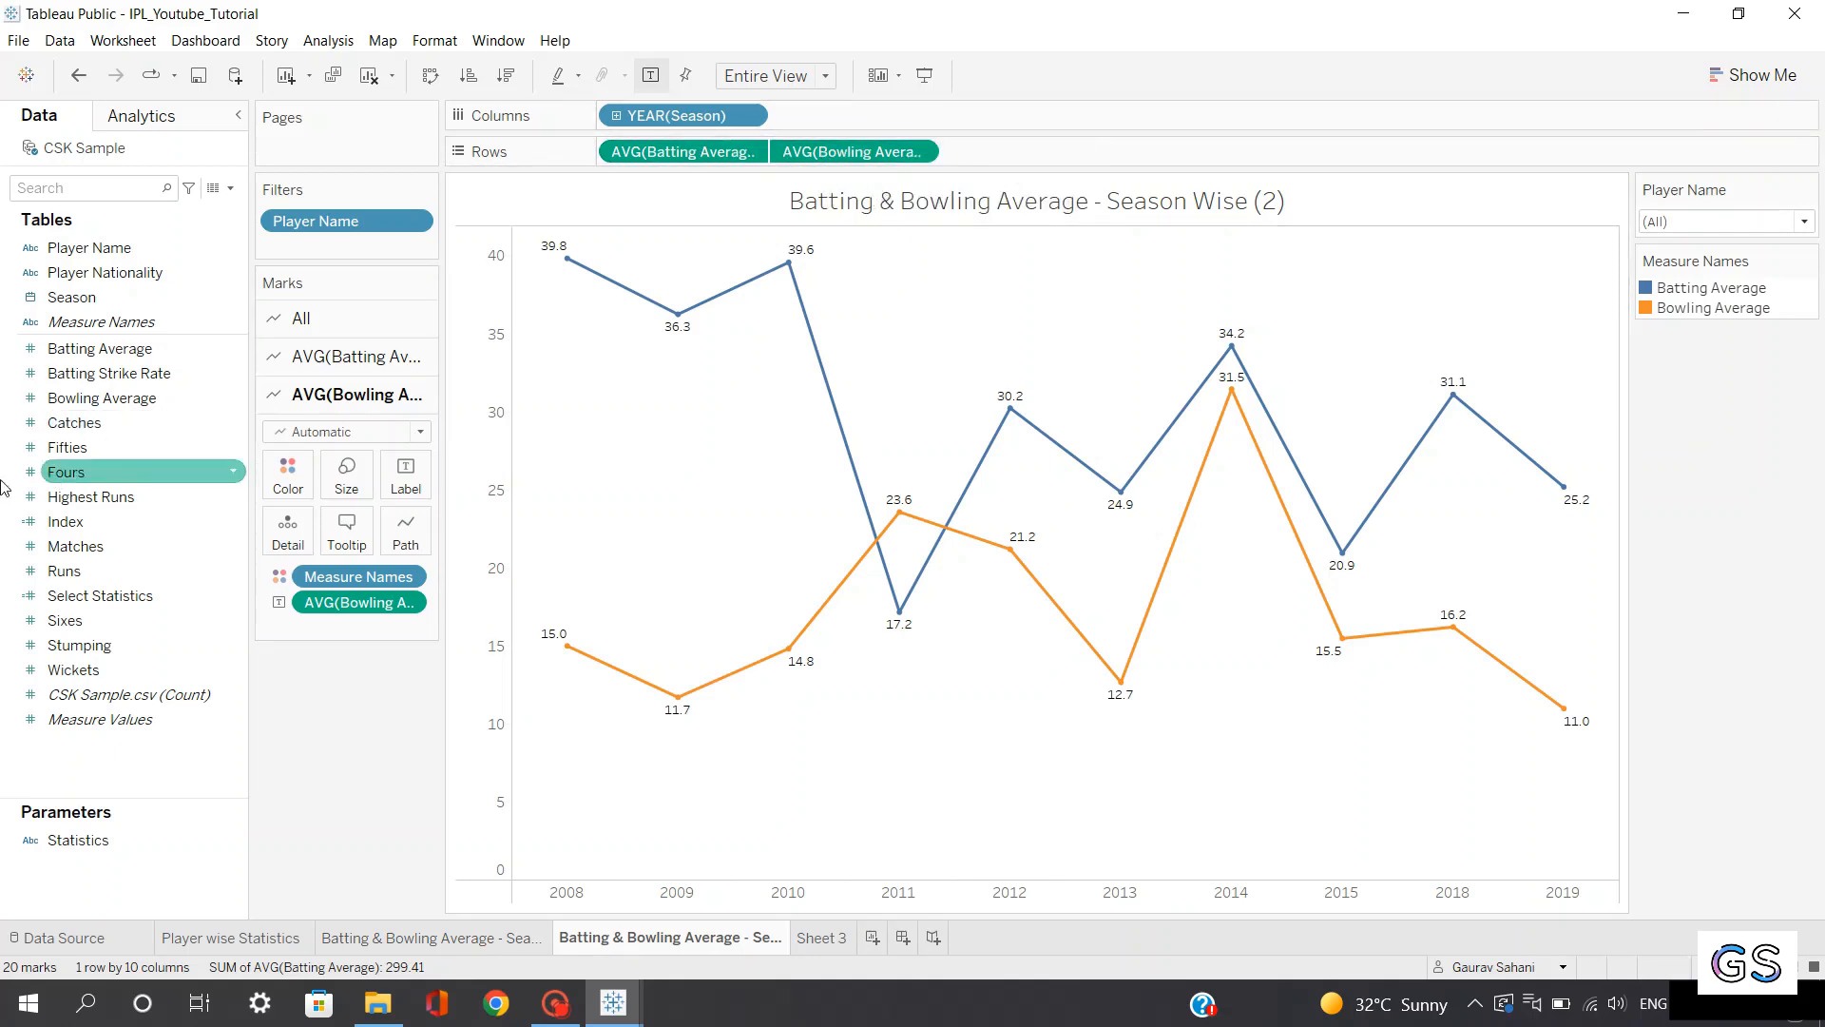
In the duplicated sheet, replace Batting Average in the rows with Fours, aggregated as Average
{"action": "left_click_drag", "start_coordinate": [80, 485], "coordinate": [647, 161]}
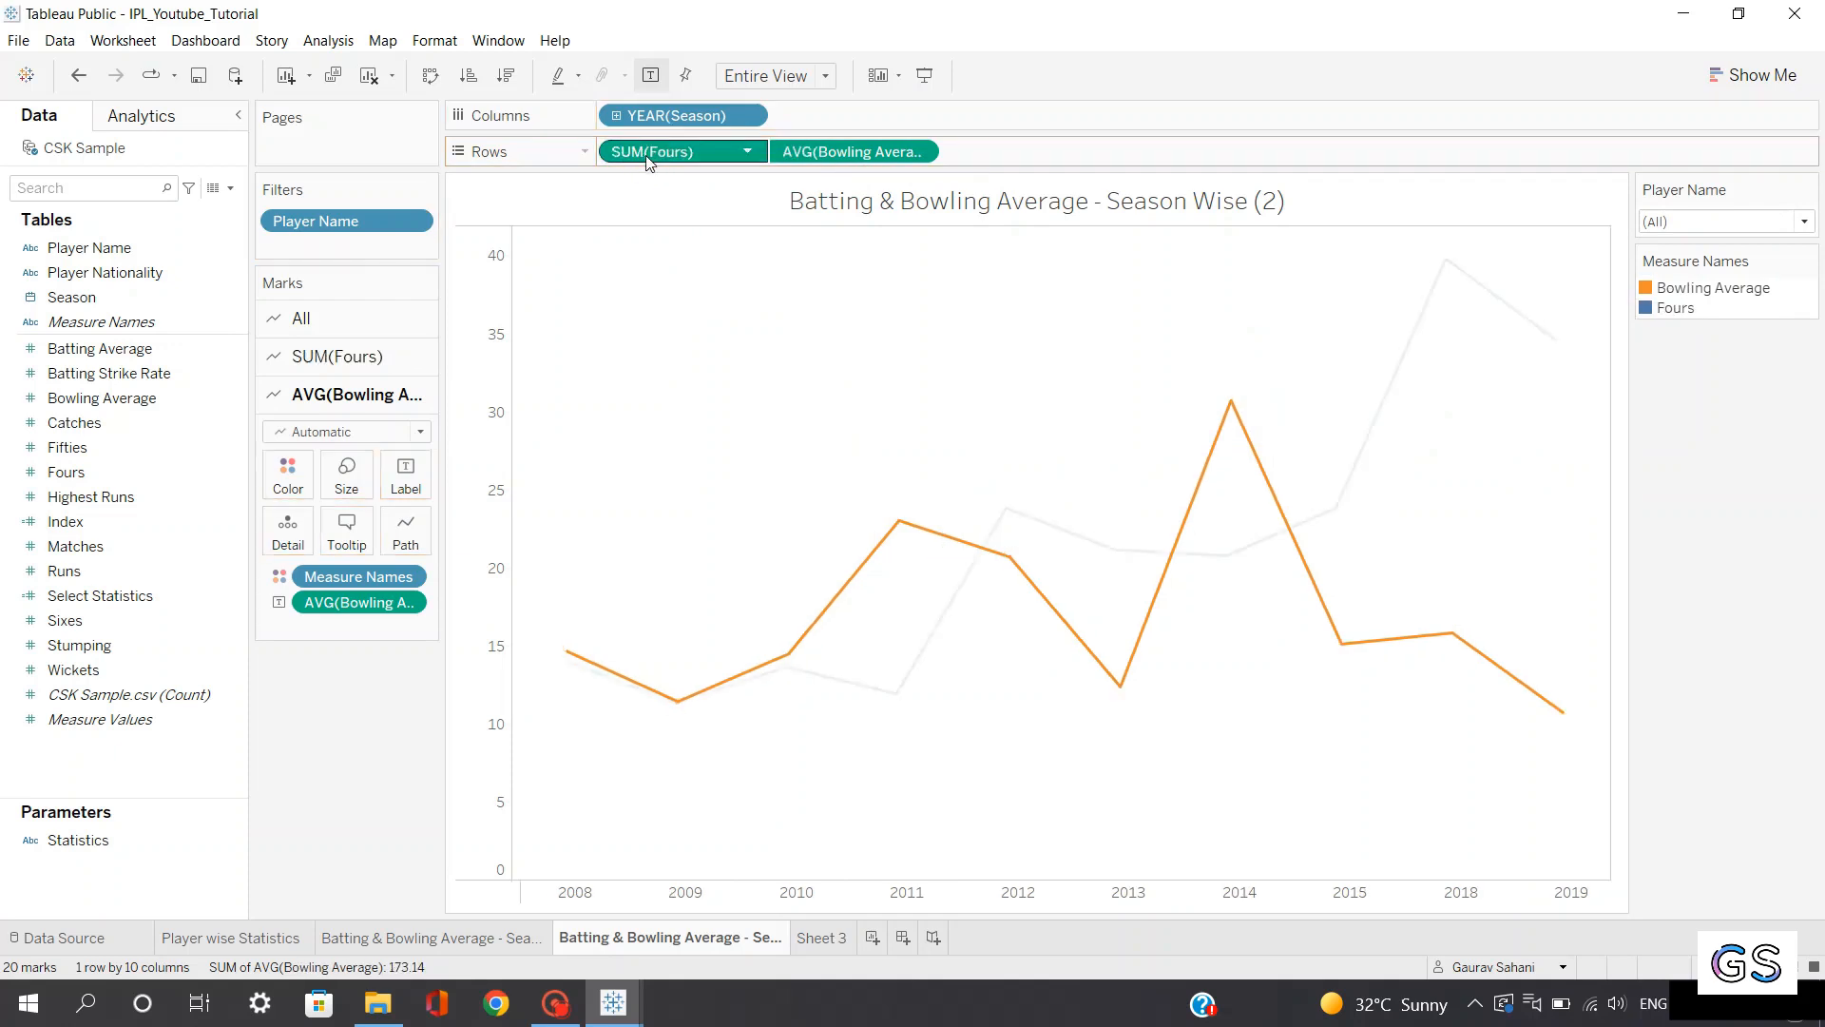
{"action": "left_click", "coordinate": [749, 152]}
{"action": "mouse_move", "coordinate": [761, 363]}
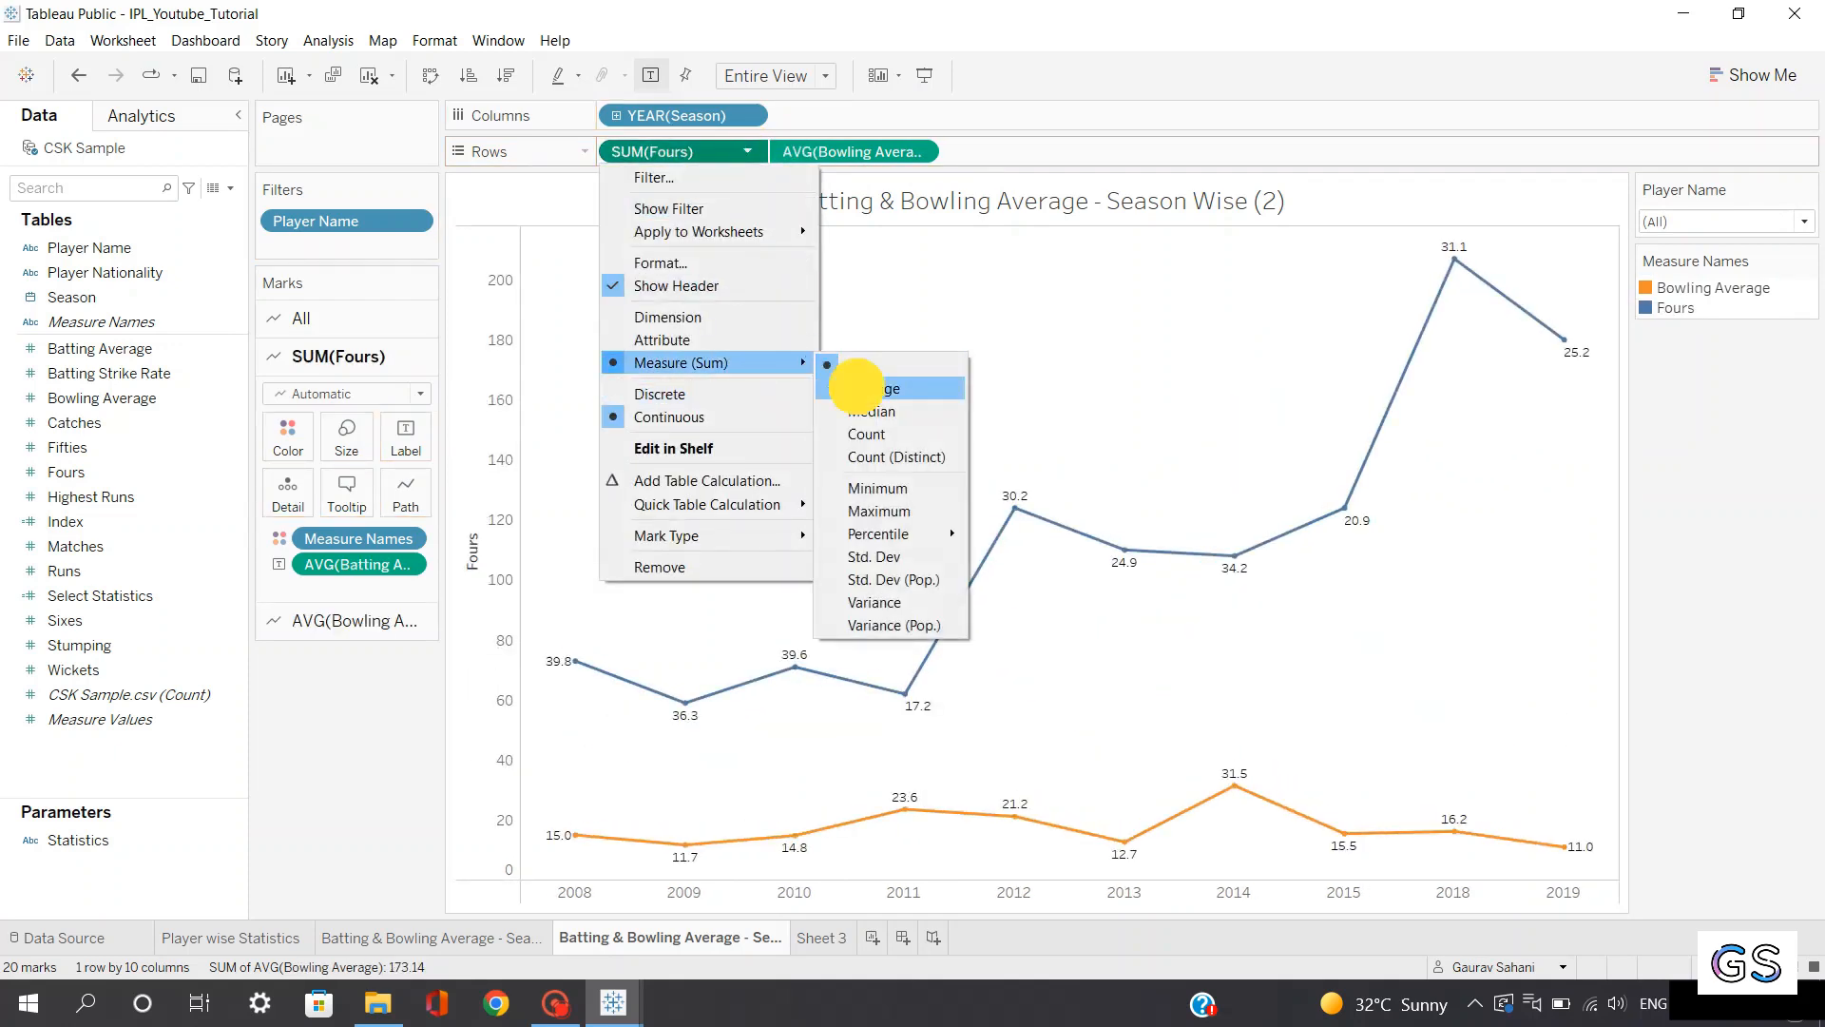
{"action": "left_click", "coordinate": [856, 387]}
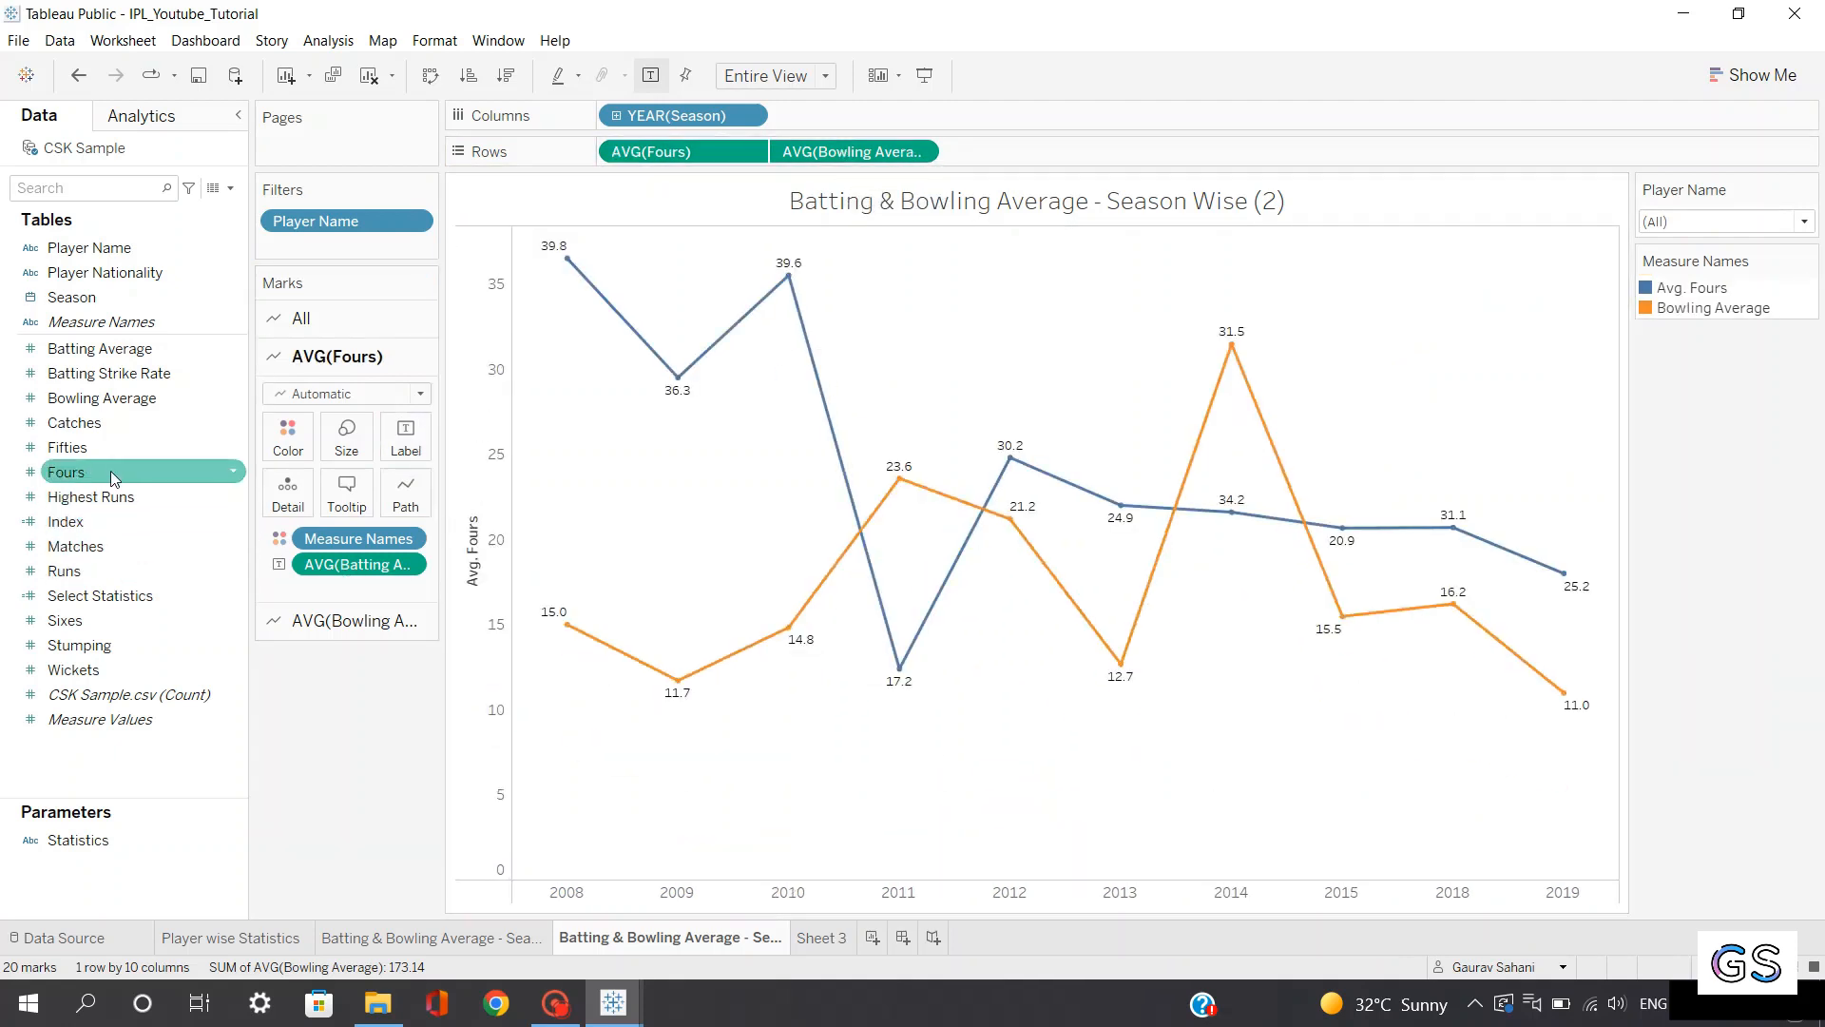
Replace Bowling Average in the rows with Sixes, aggregated as Average
{"action": "left_click_drag", "start_coordinate": [99, 613], "coordinate": [820, 157]}
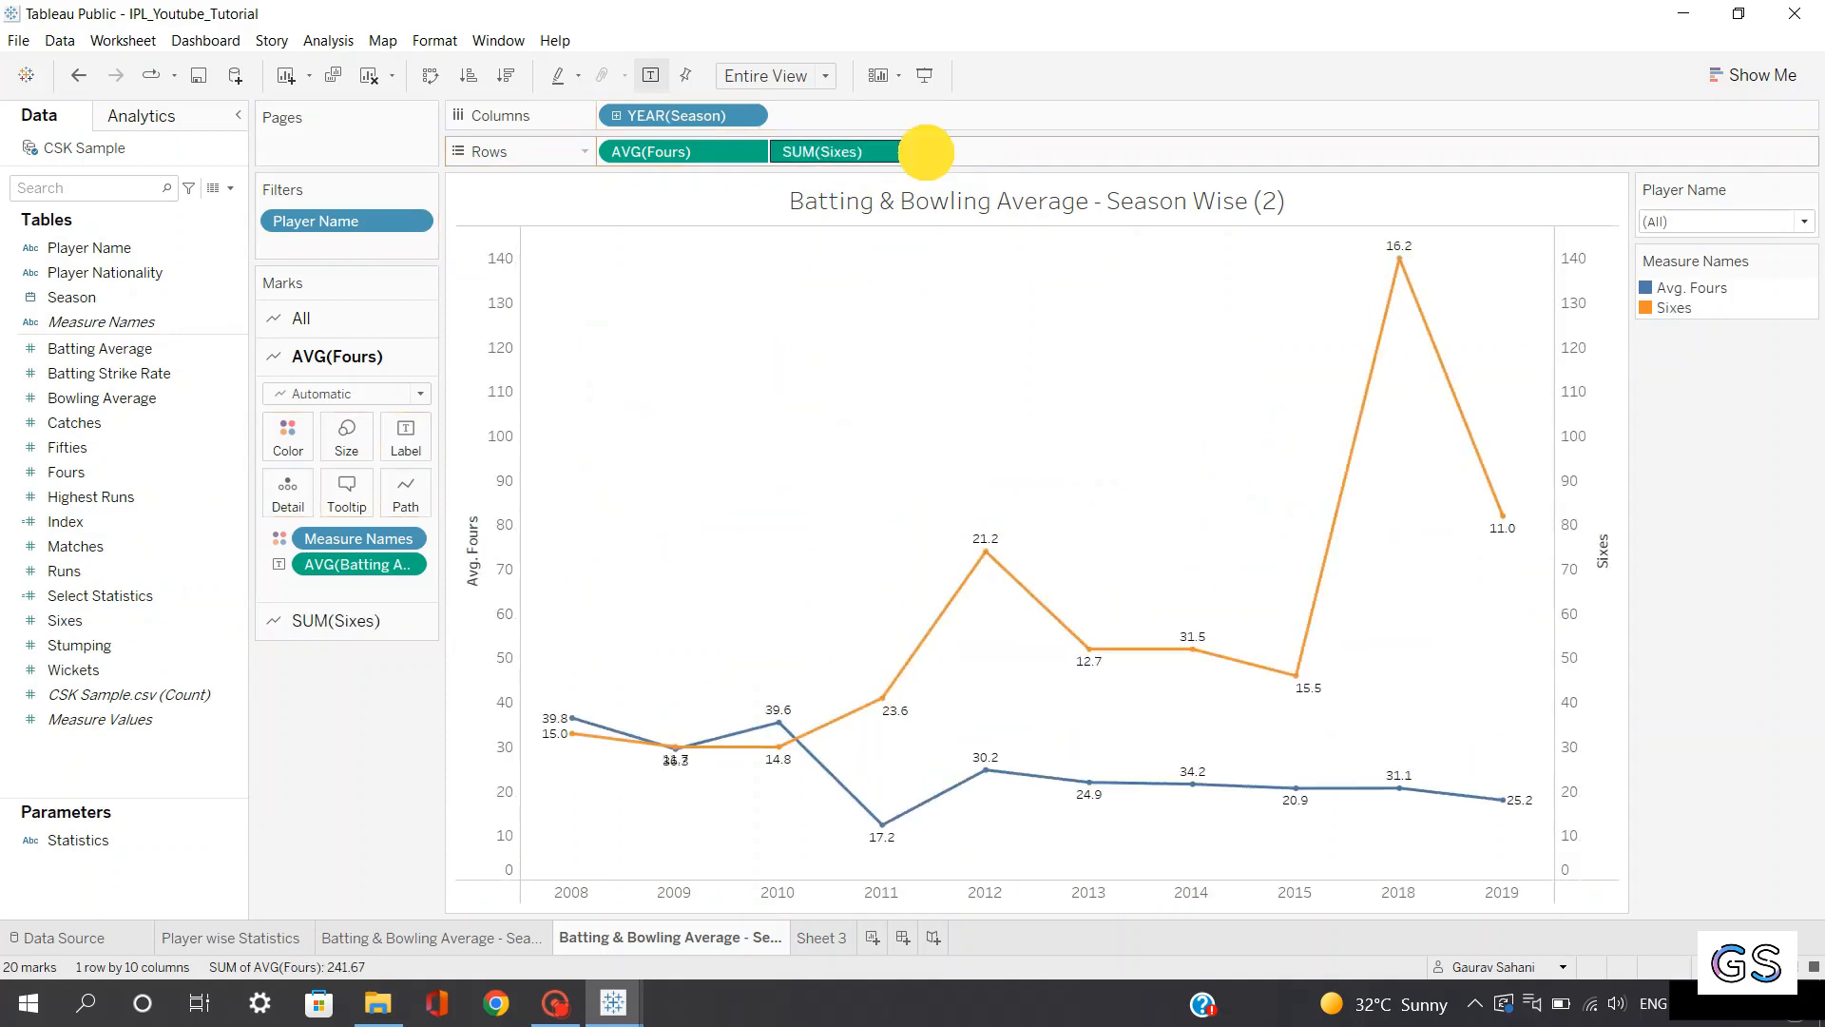
{"action": "left_click", "coordinate": [918, 152]}
{"action": "mouse_move", "coordinate": [860, 368]}
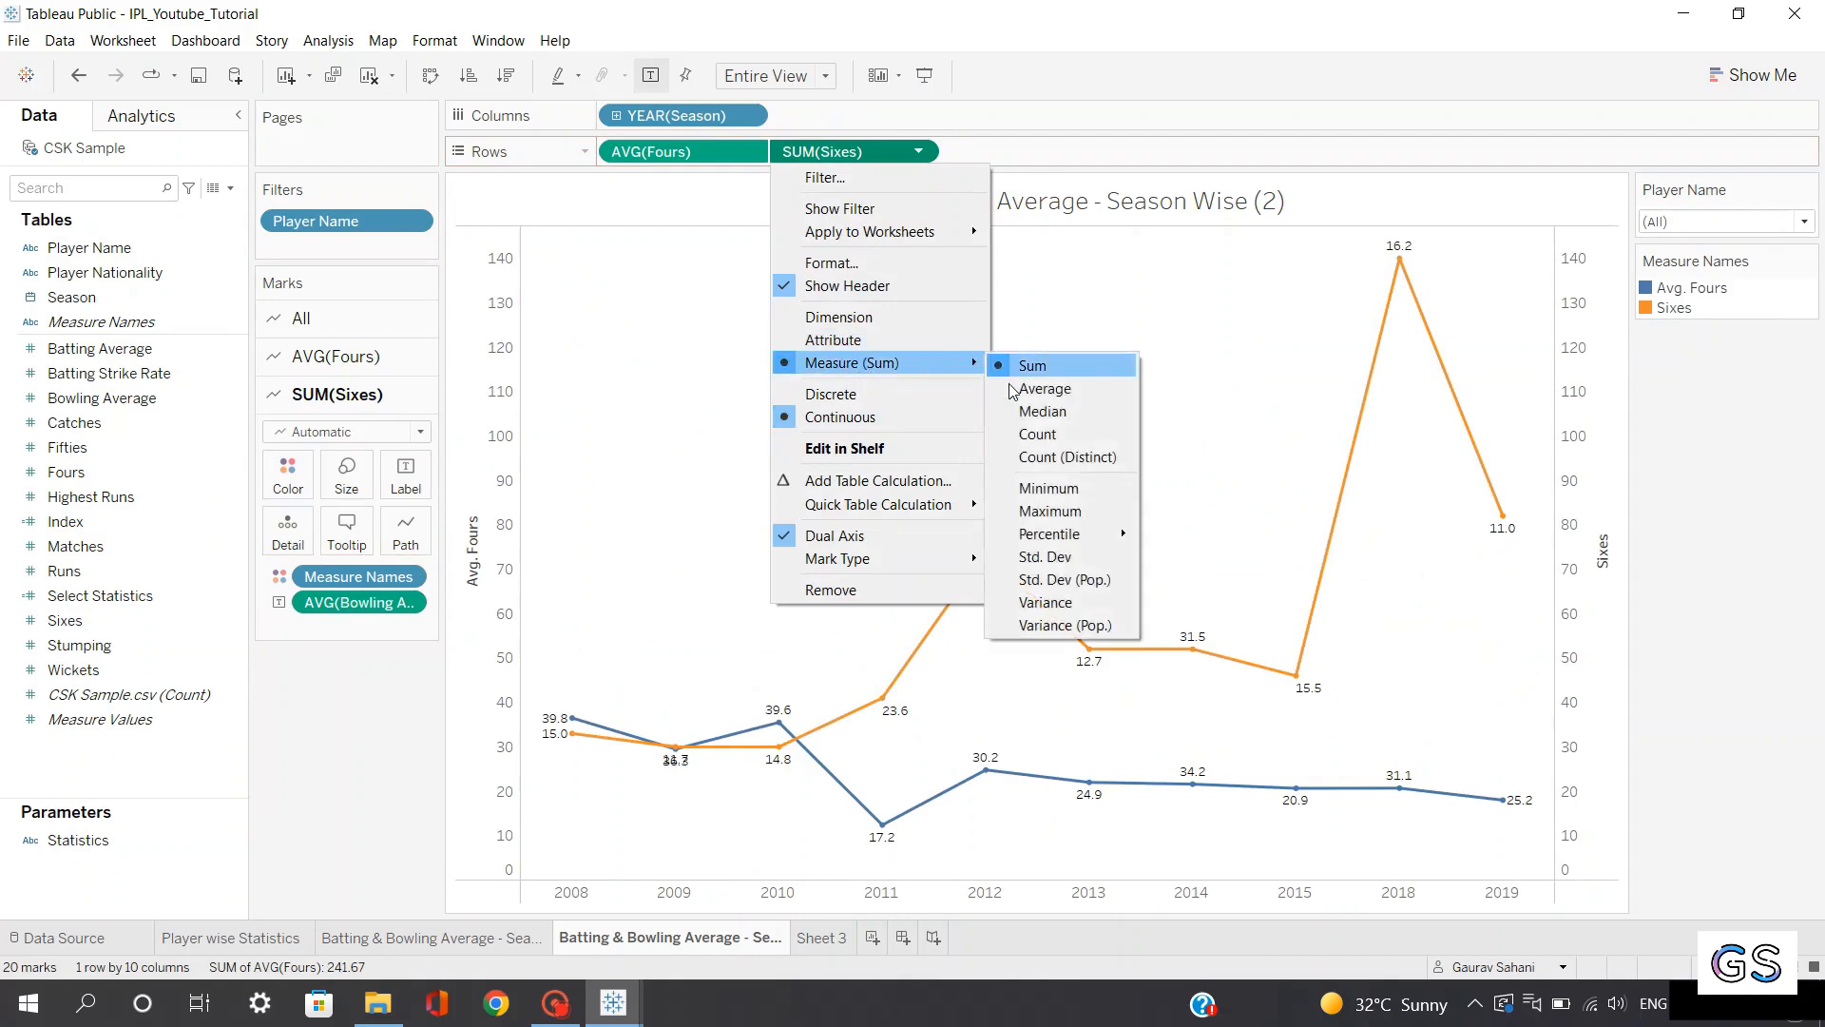
{"action": "left_click", "coordinate": [1053, 392]}
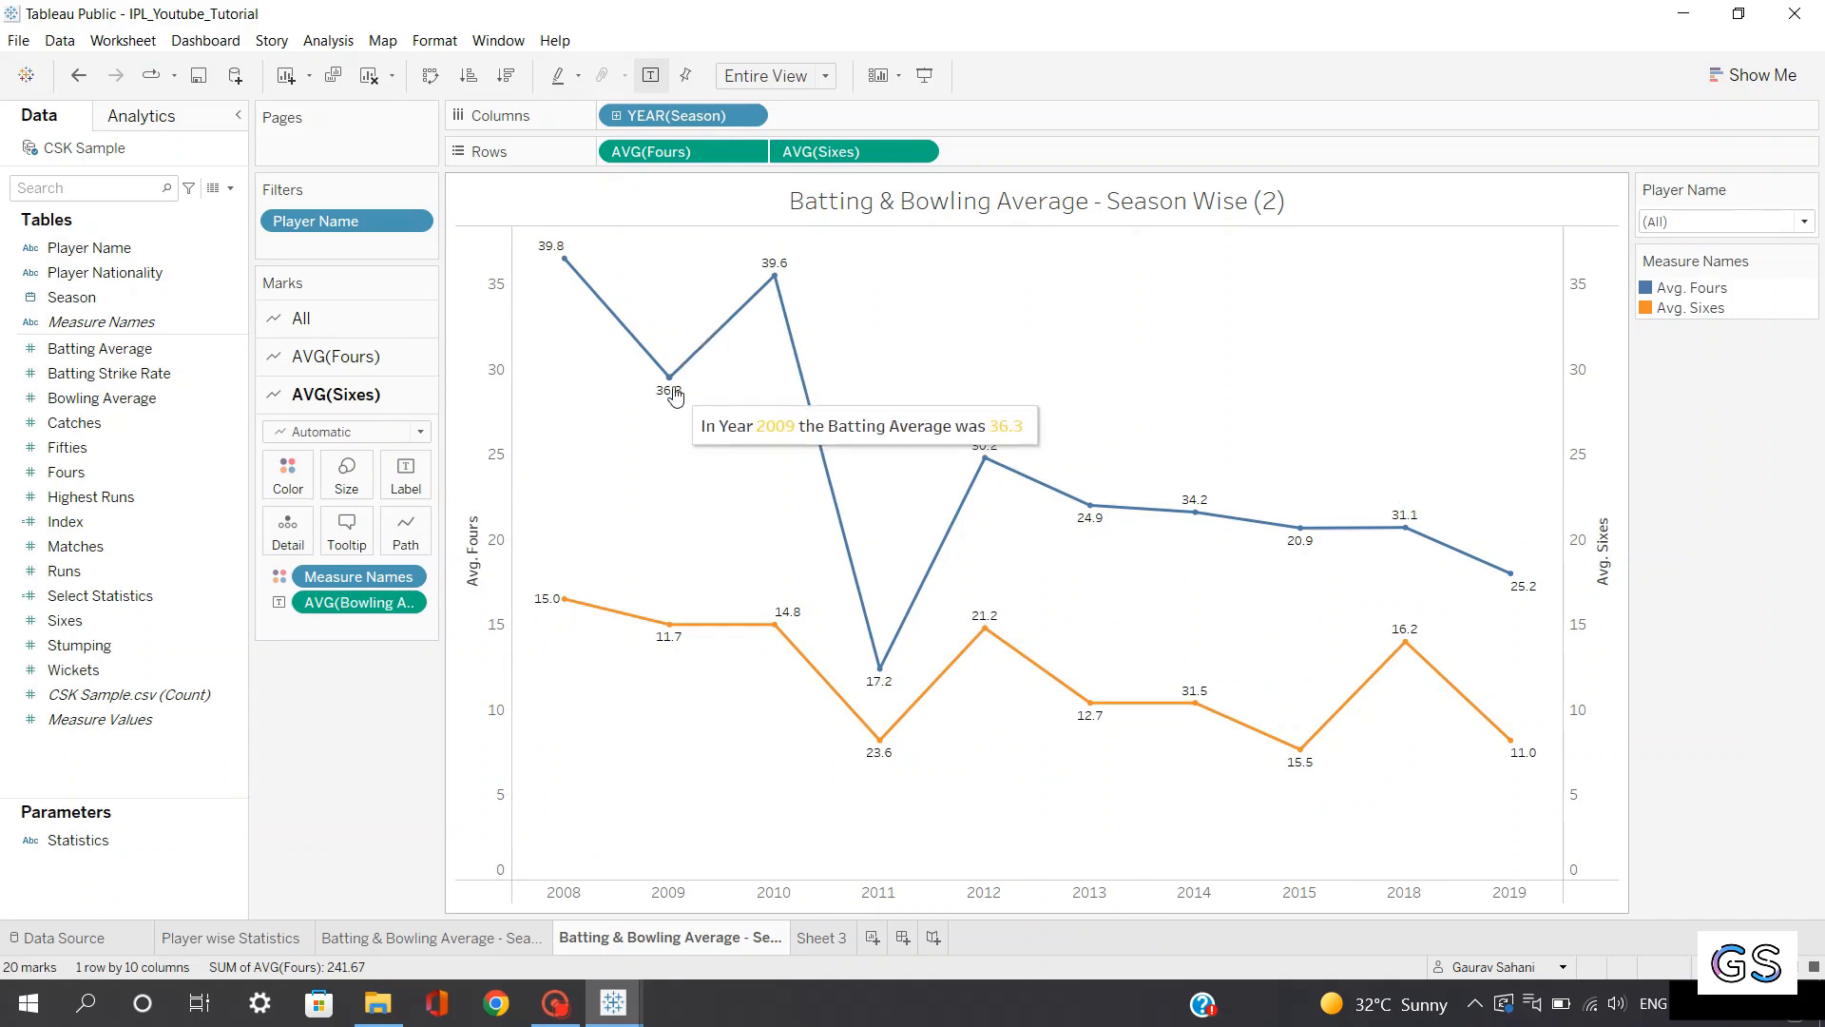
Replace the batting average label on the fours line with the Fours field, aggregated as Average
{"action": "left_click", "coordinate": [342, 357]}
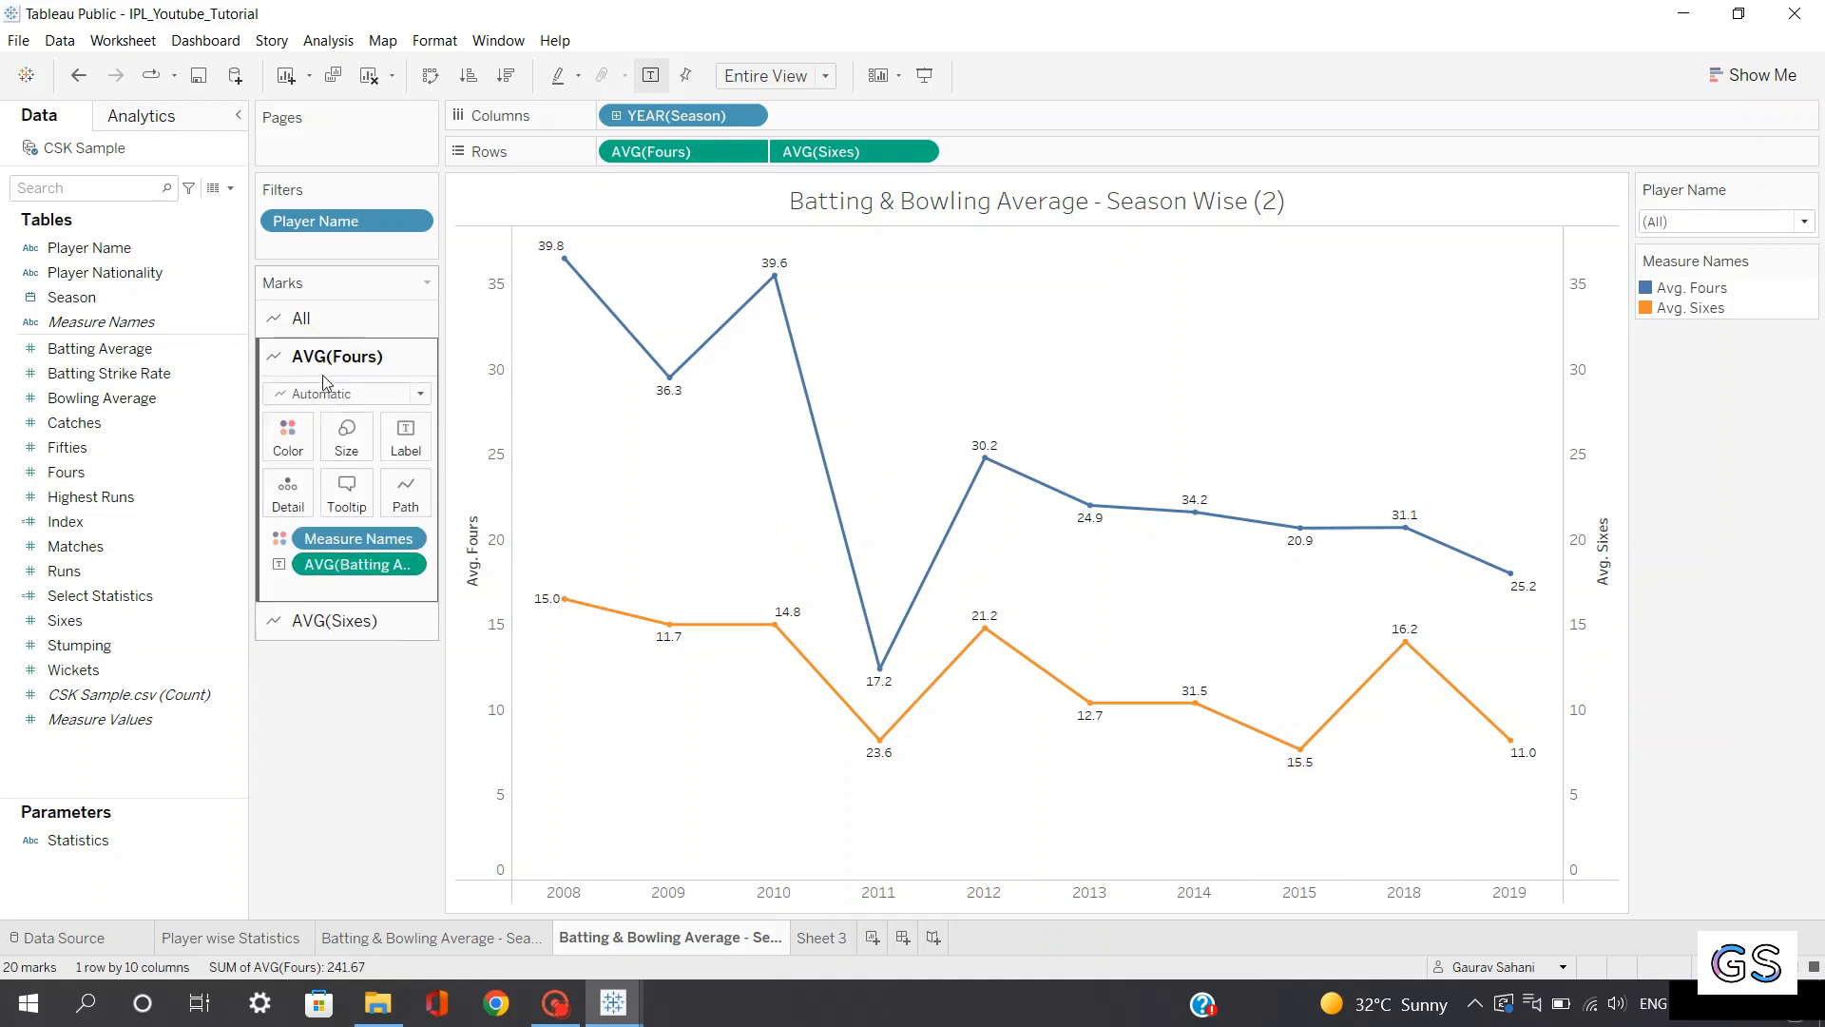
{"action": "left_click", "coordinate": [99, 349]}
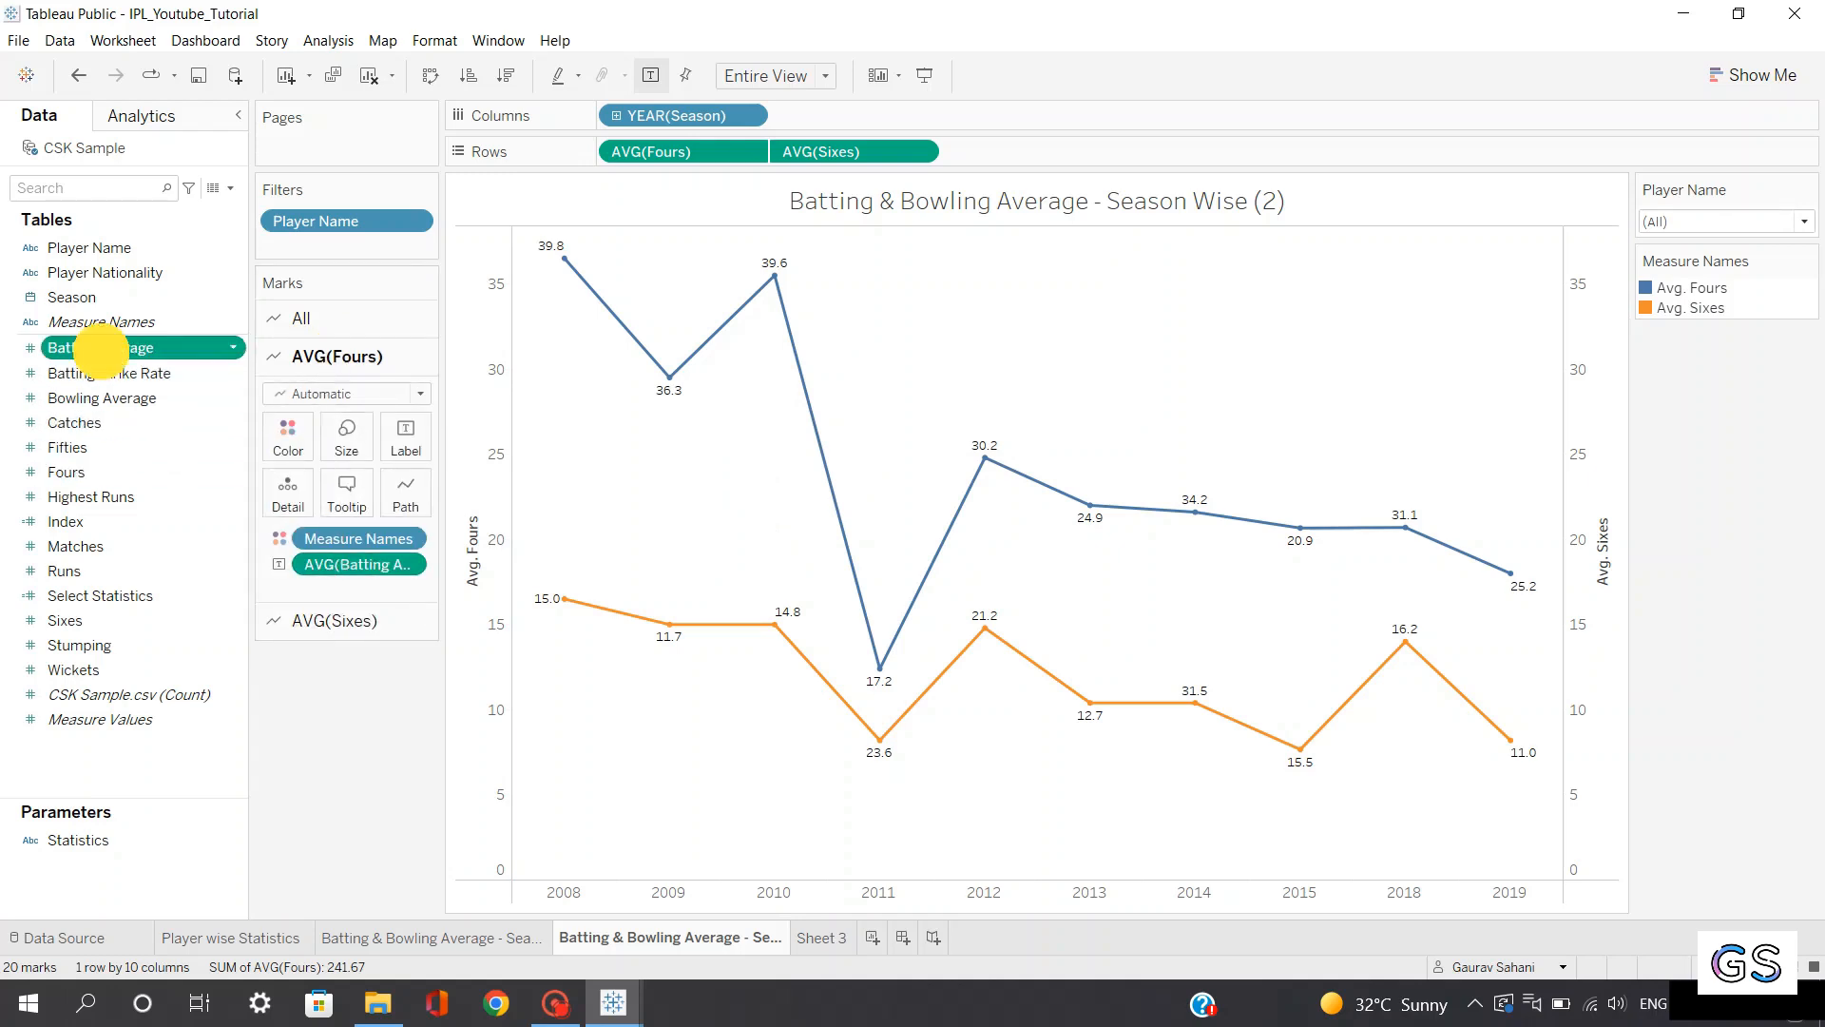
{"action": "left_click_drag", "start_coordinate": [100, 349], "coordinate": [316, 567]}
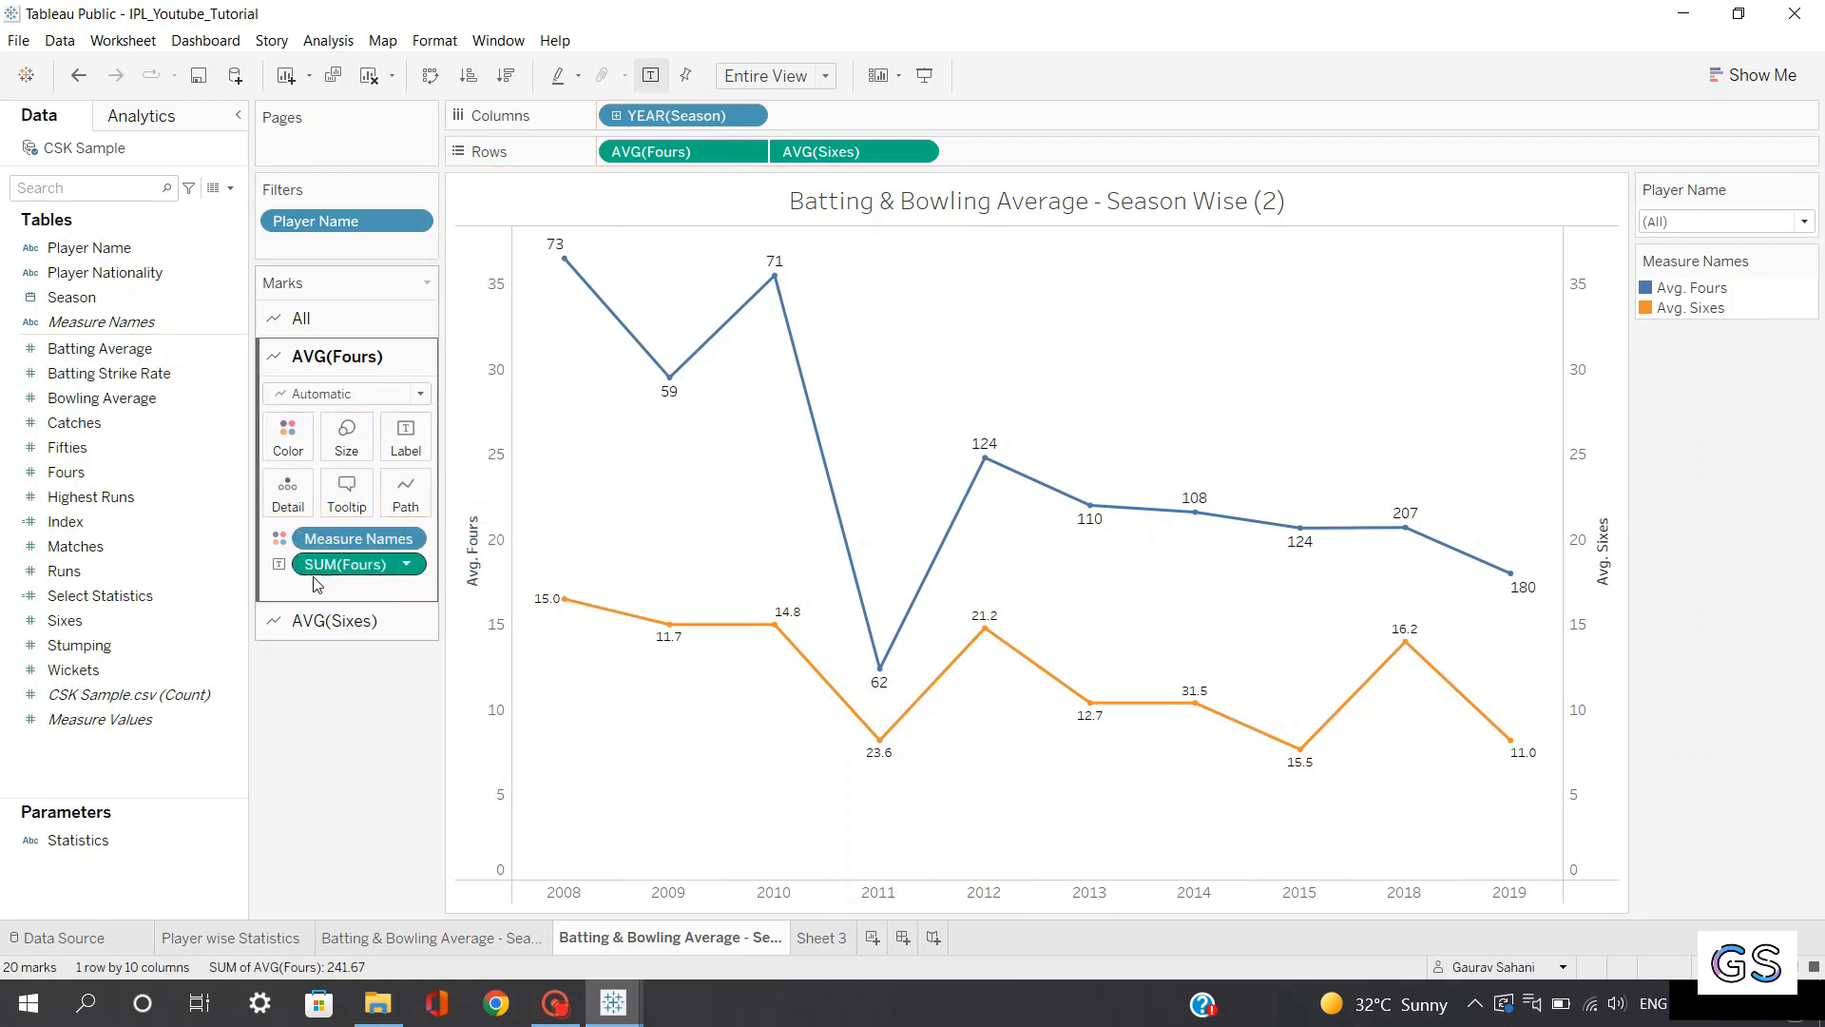
{"action": "left_click", "coordinate": [406, 564]}
{"action": "mouse_move", "coordinate": [409, 752]}
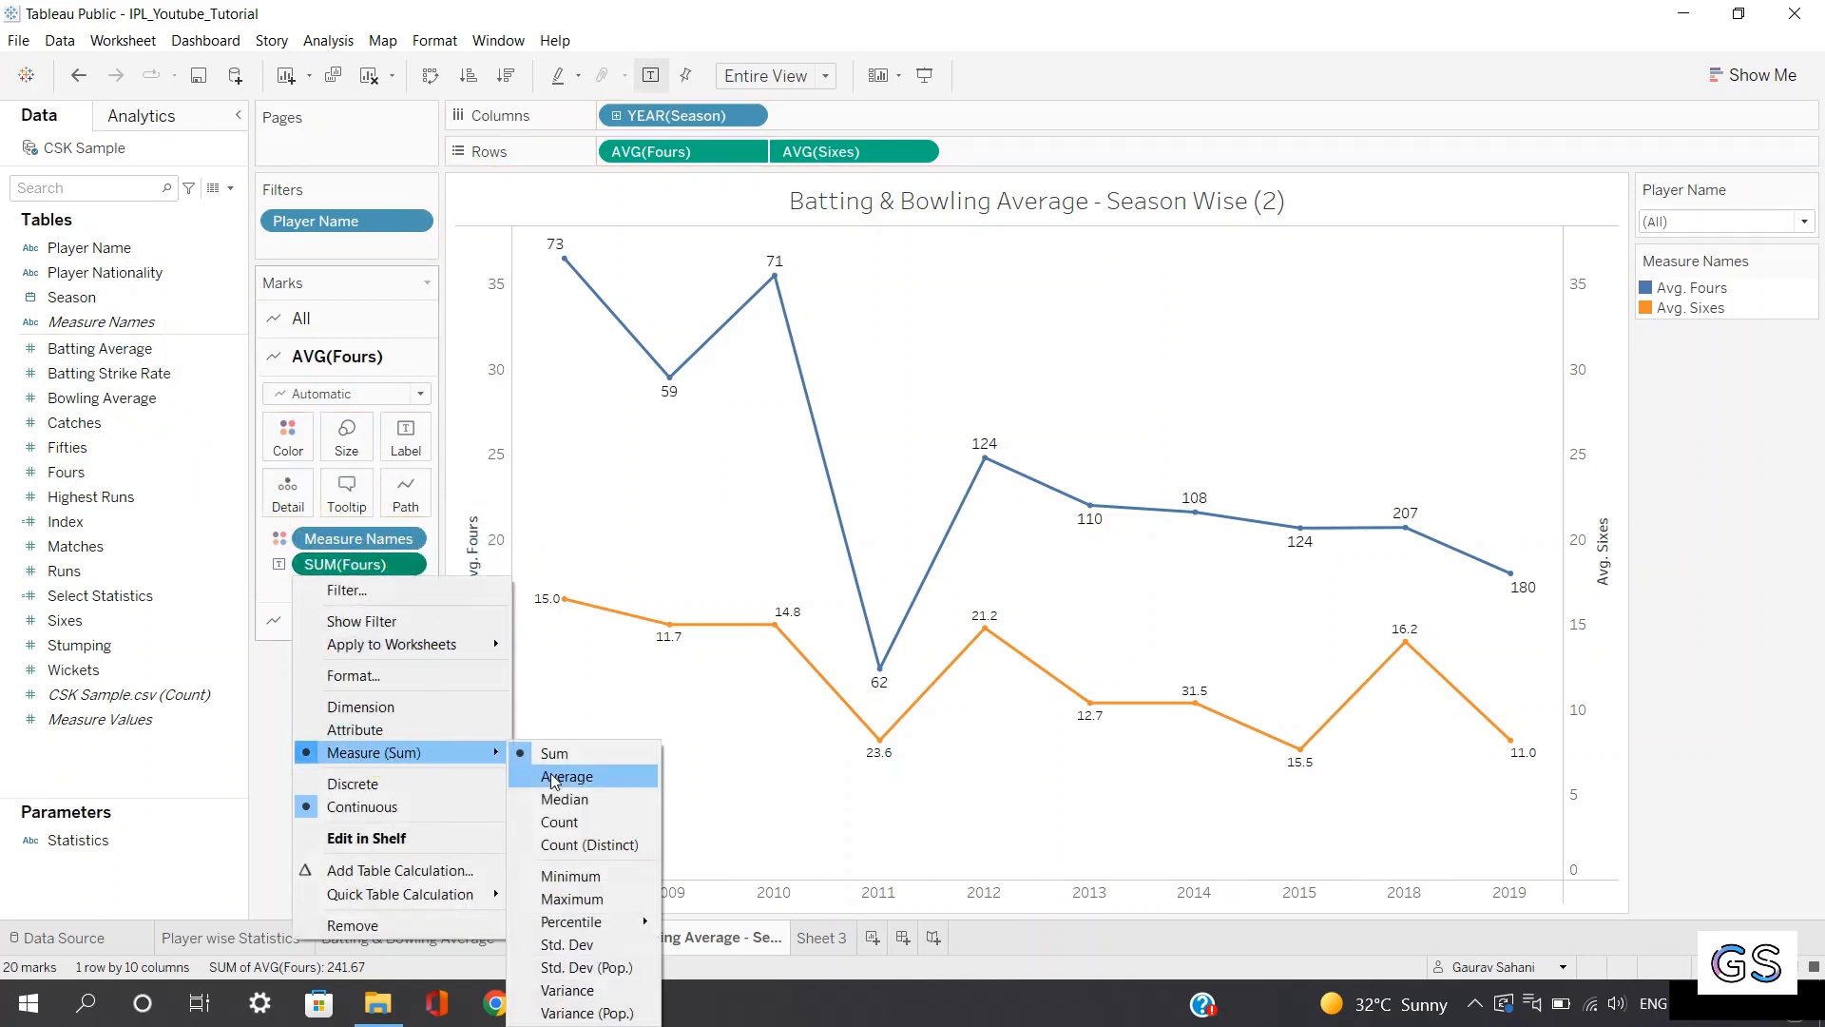
{"action": "left_click", "coordinate": [554, 777]}
Replace the bowling average label on the sixes line with the Sixes field, aggregated as Average
{"action": "left_click", "coordinate": [338, 619]}
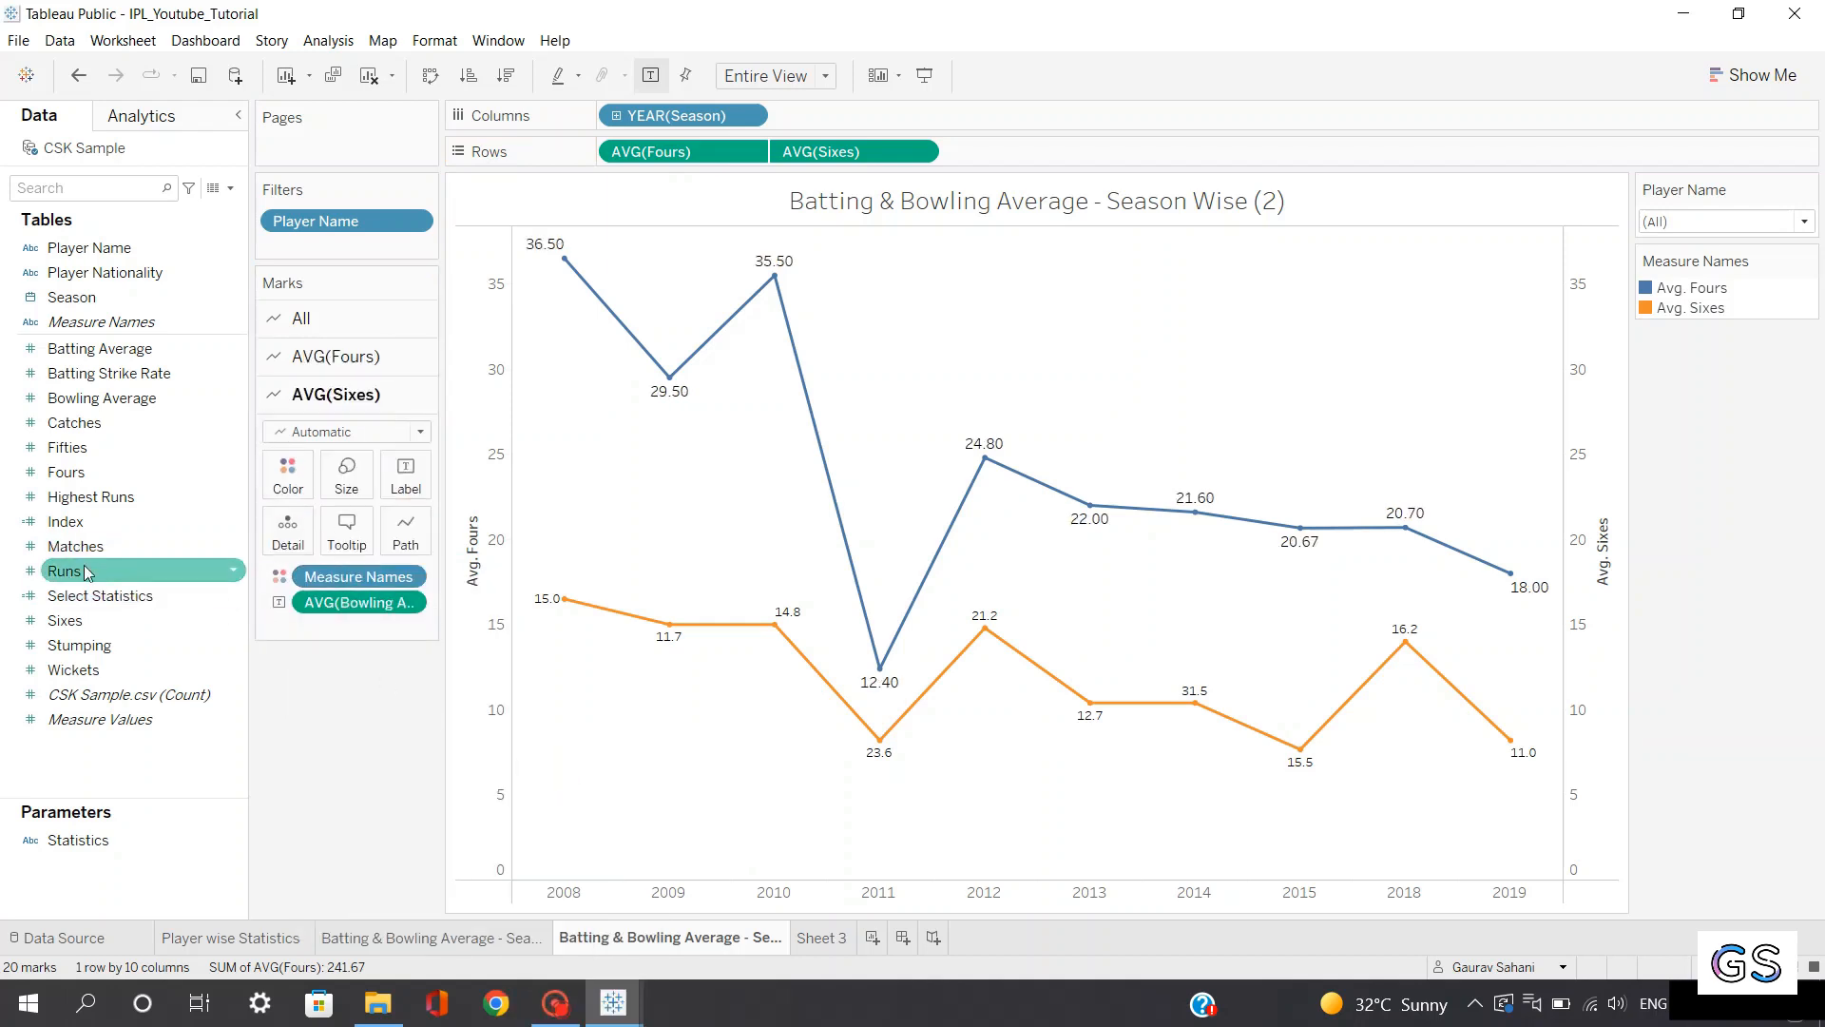
{"action": "left_click_drag", "start_coordinate": [65, 619], "coordinate": [346, 604]}
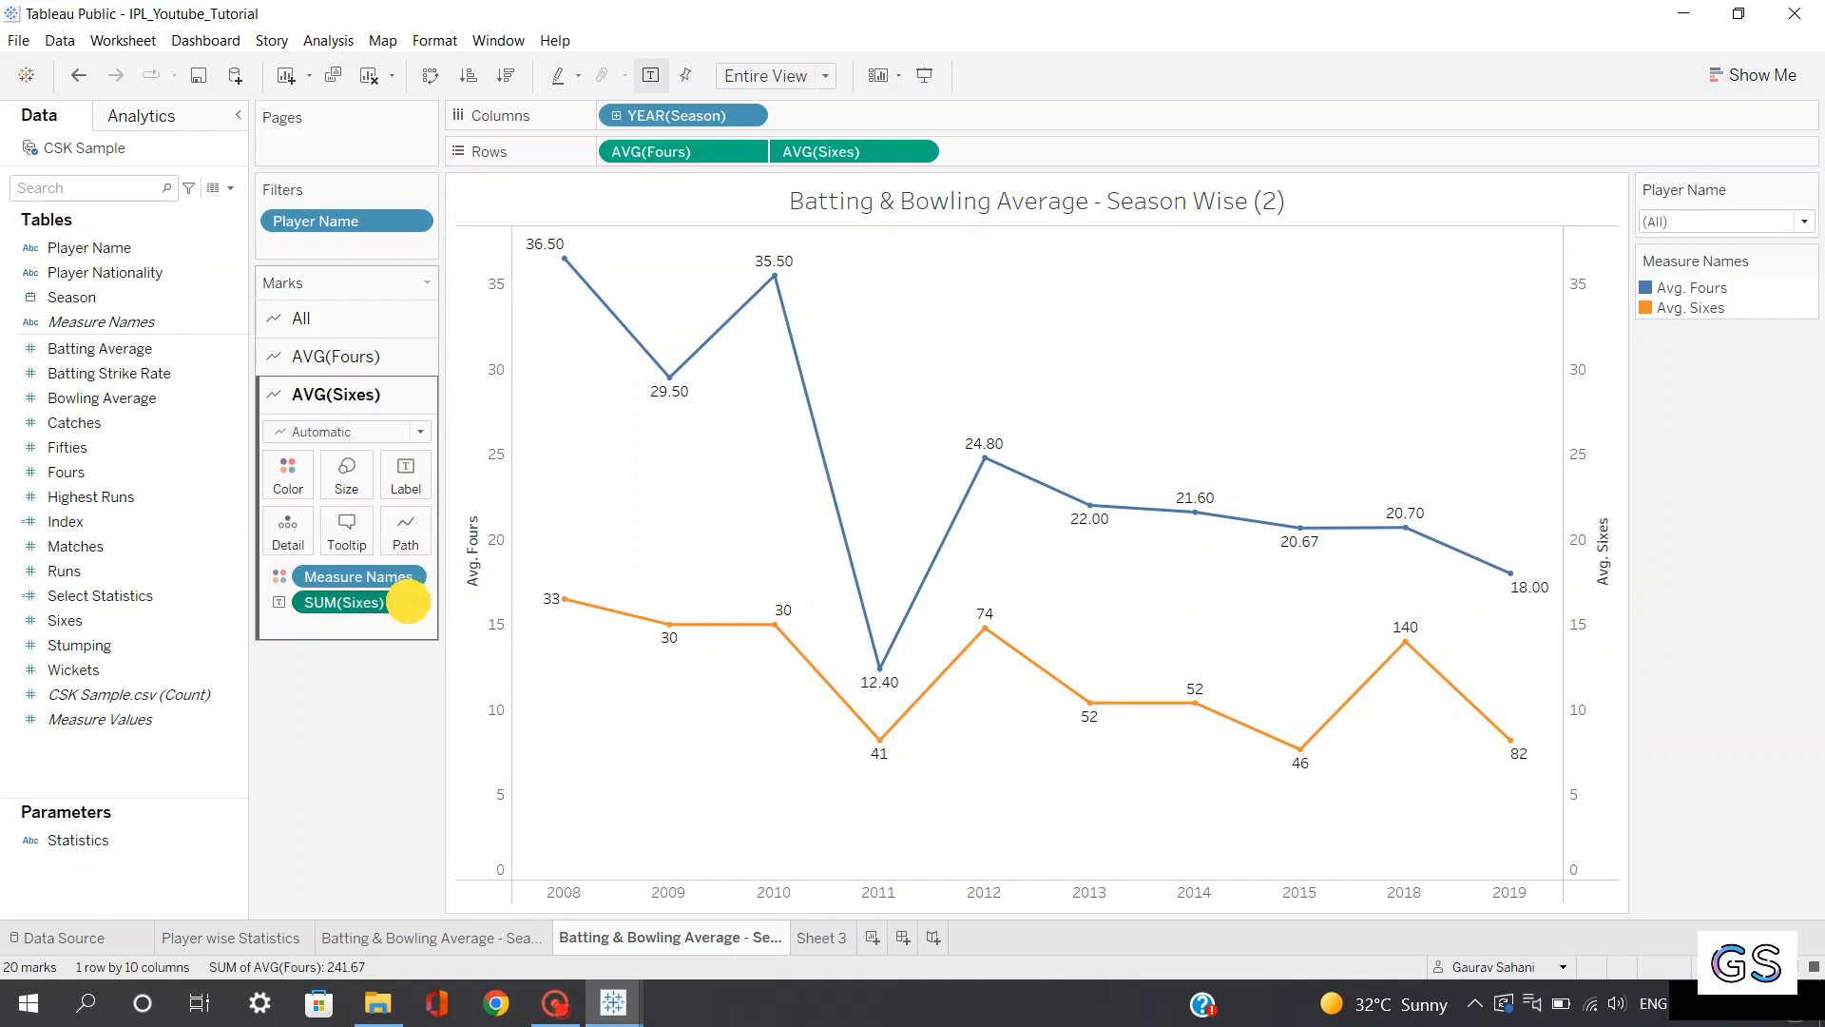
{"action": "right_click", "coordinate": [408, 602]}
{"action": "mouse_move", "coordinate": [501, 790]}
{"action": "left_click", "coordinate": [598, 779]}
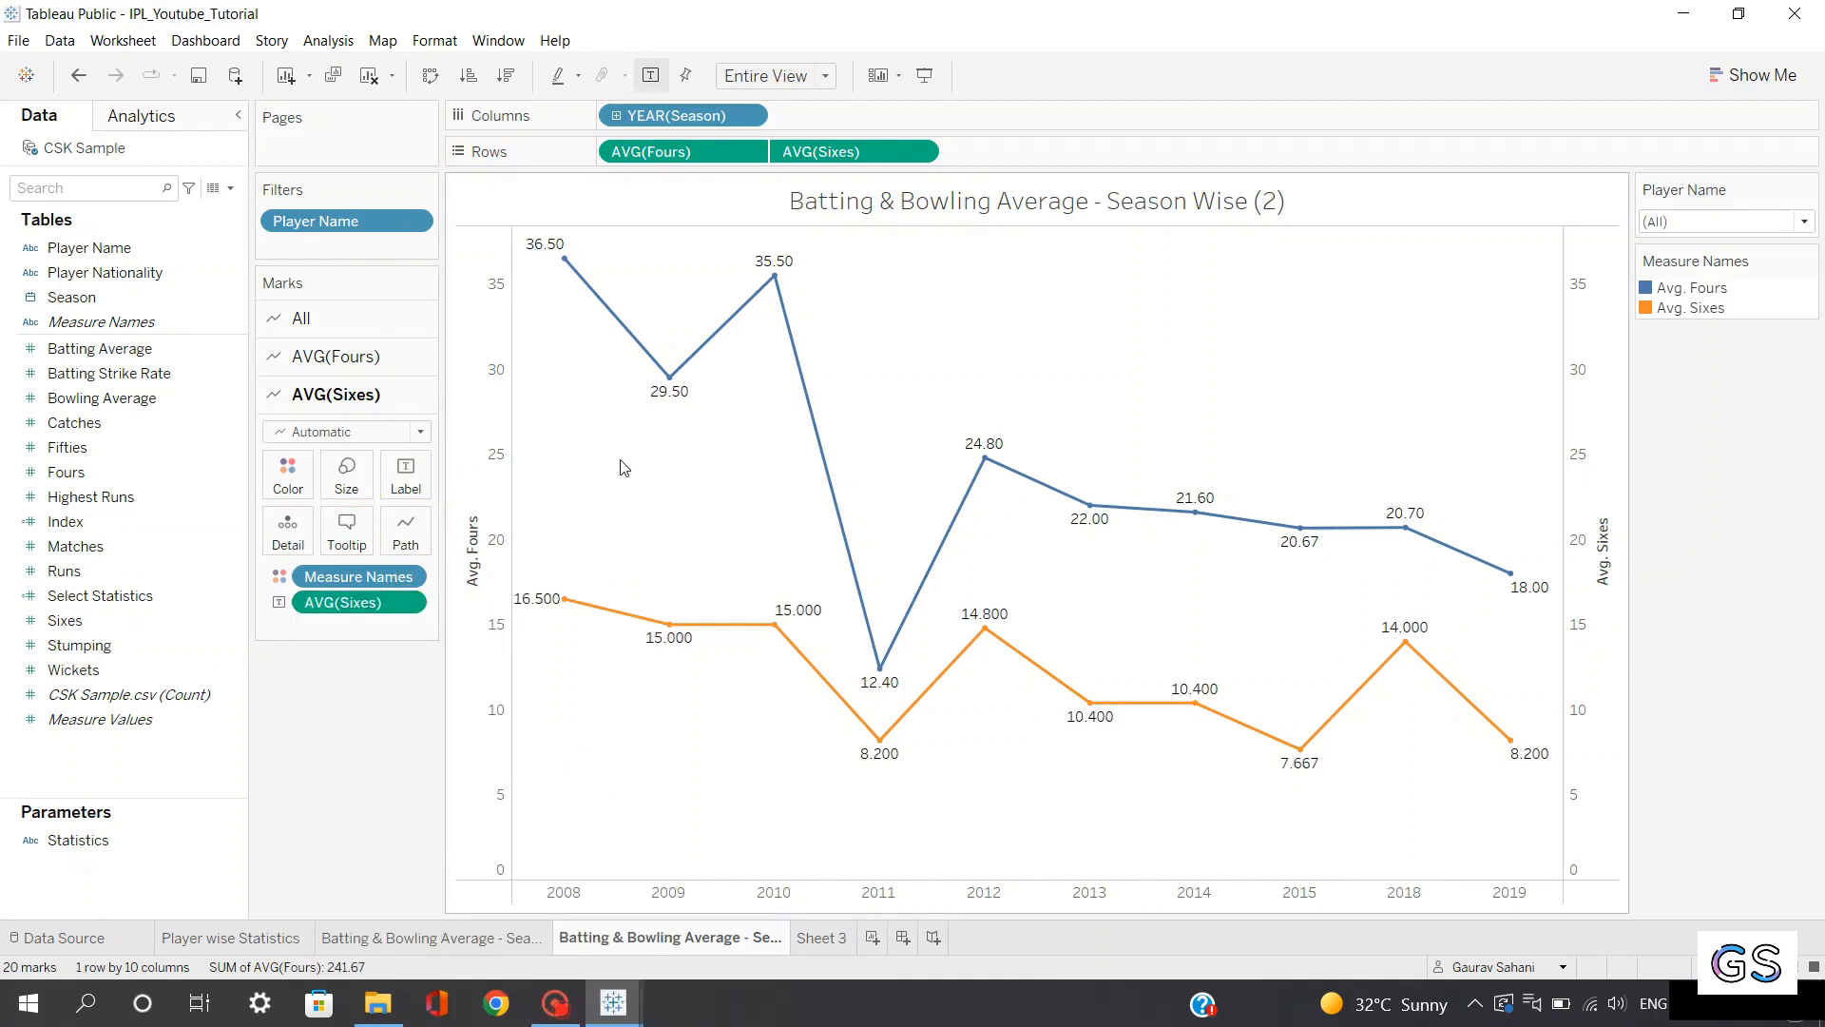
Format the average sixes labels as custom numbers with one decimal place and font size 8
{"action": "right_click", "coordinate": [413, 606]}
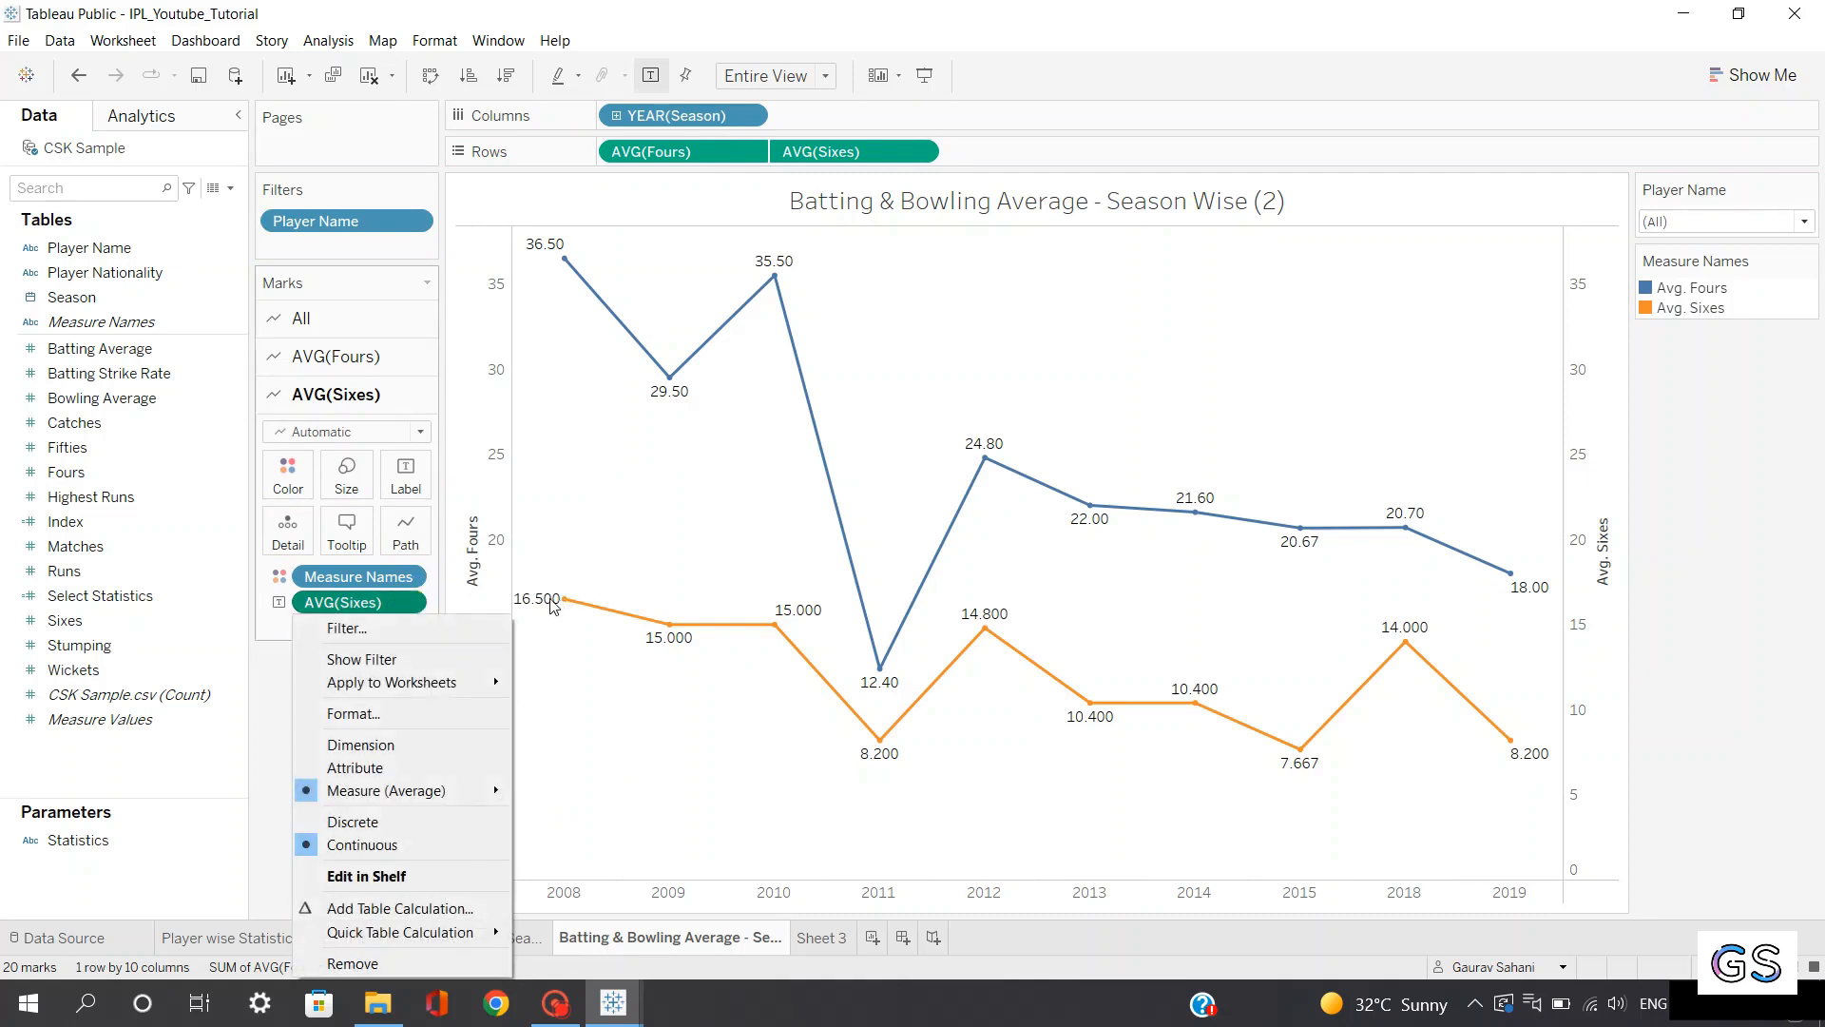
{"action": "left_click", "coordinate": [353, 713]}
{"action": "left_click", "coordinate": [197, 324]}
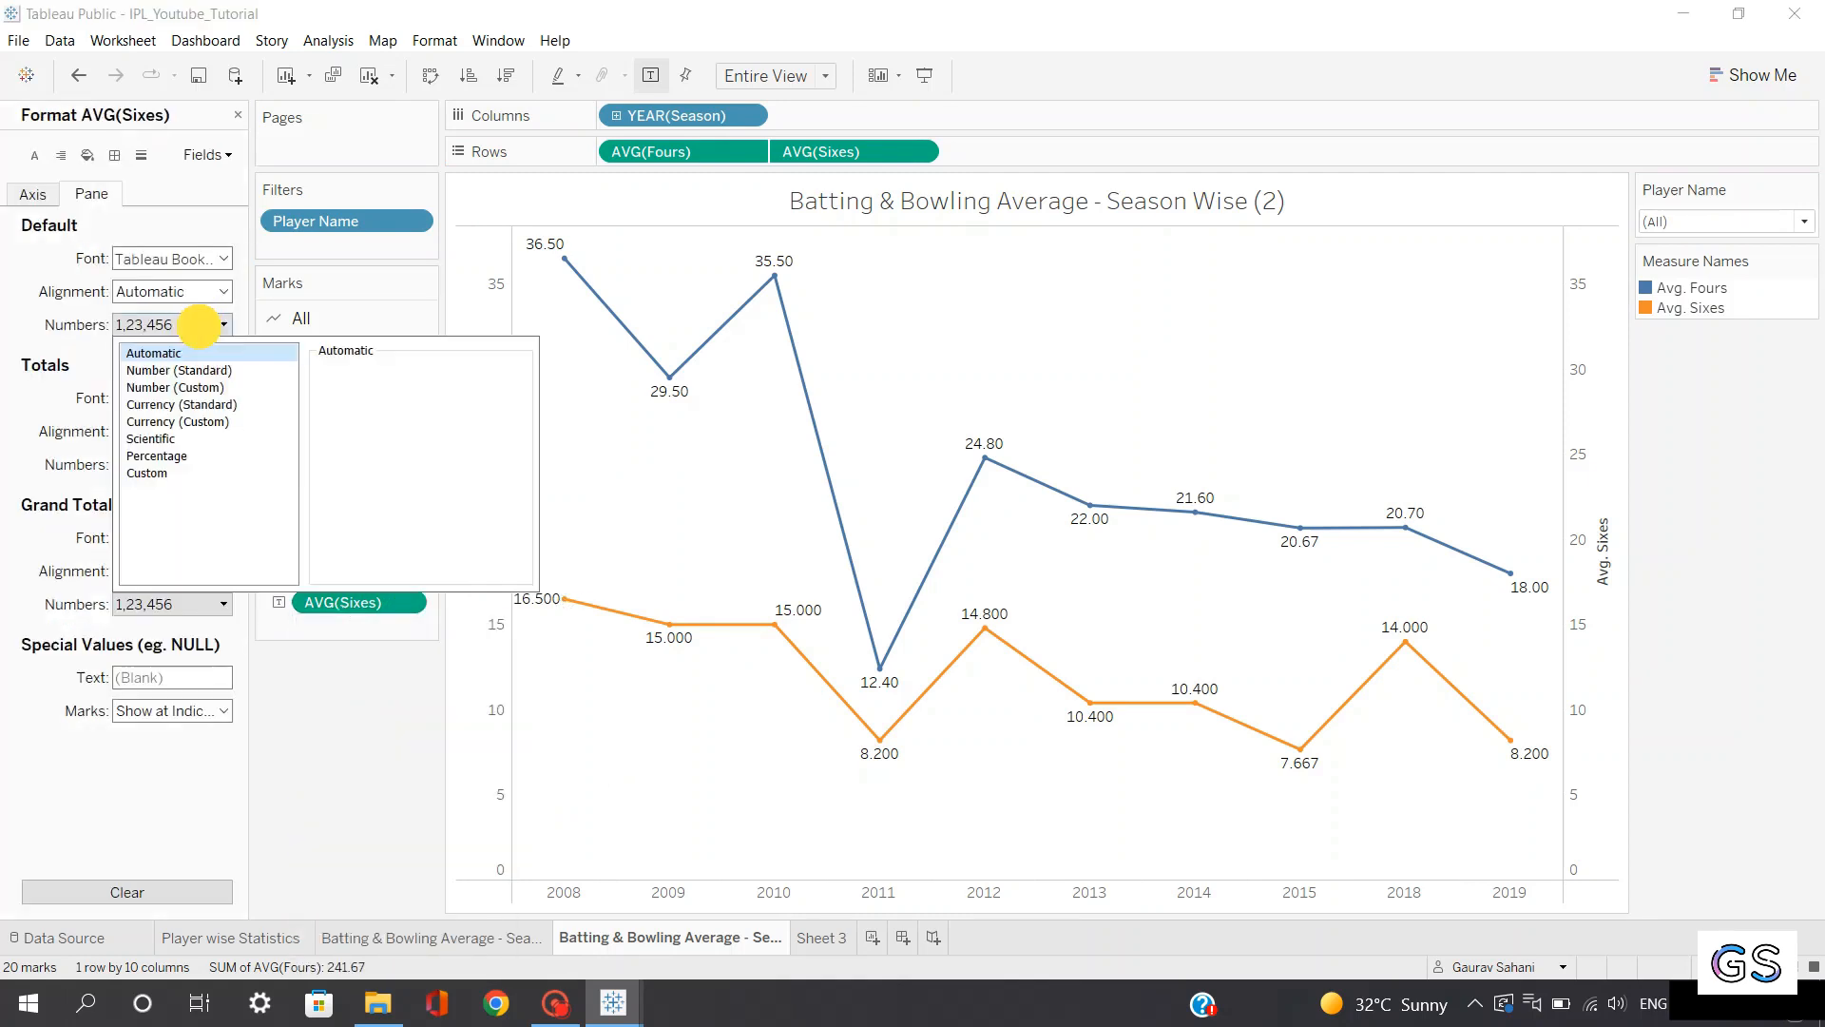
{"action": "left_click", "coordinate": [175, 387]}
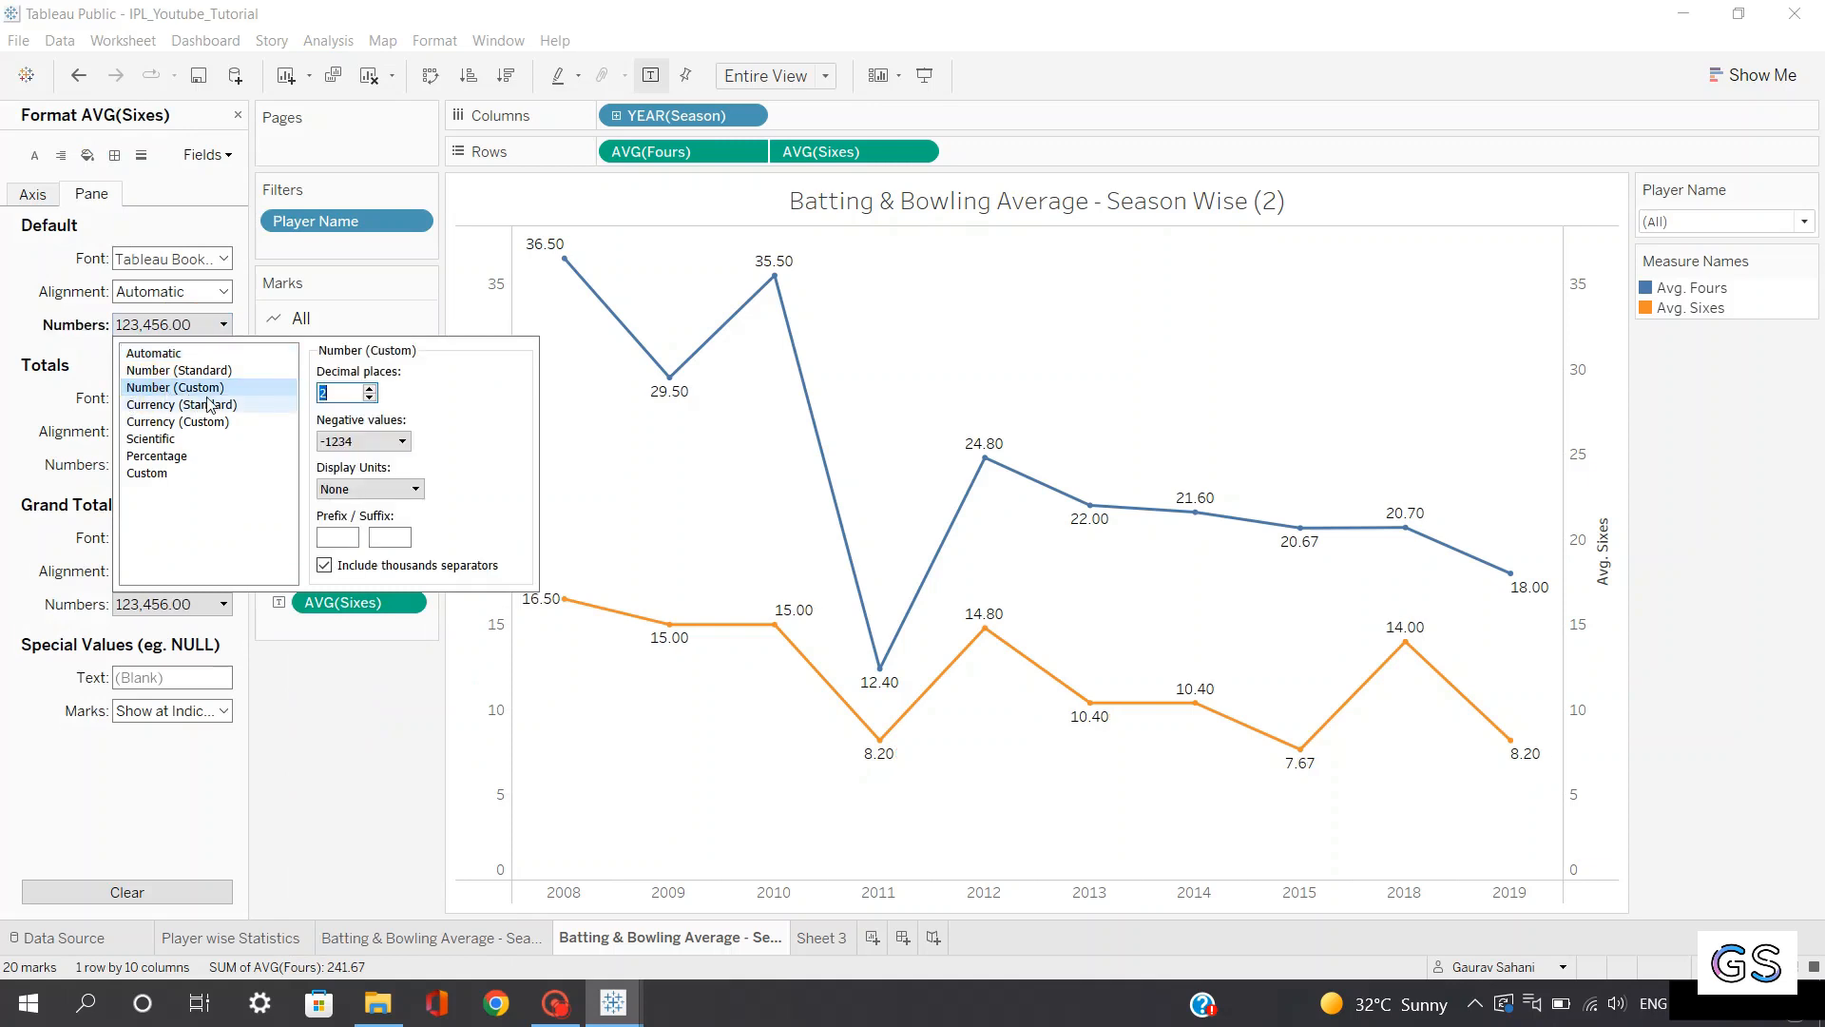
{"action": "left_click", "coordinate": [370, 398]}
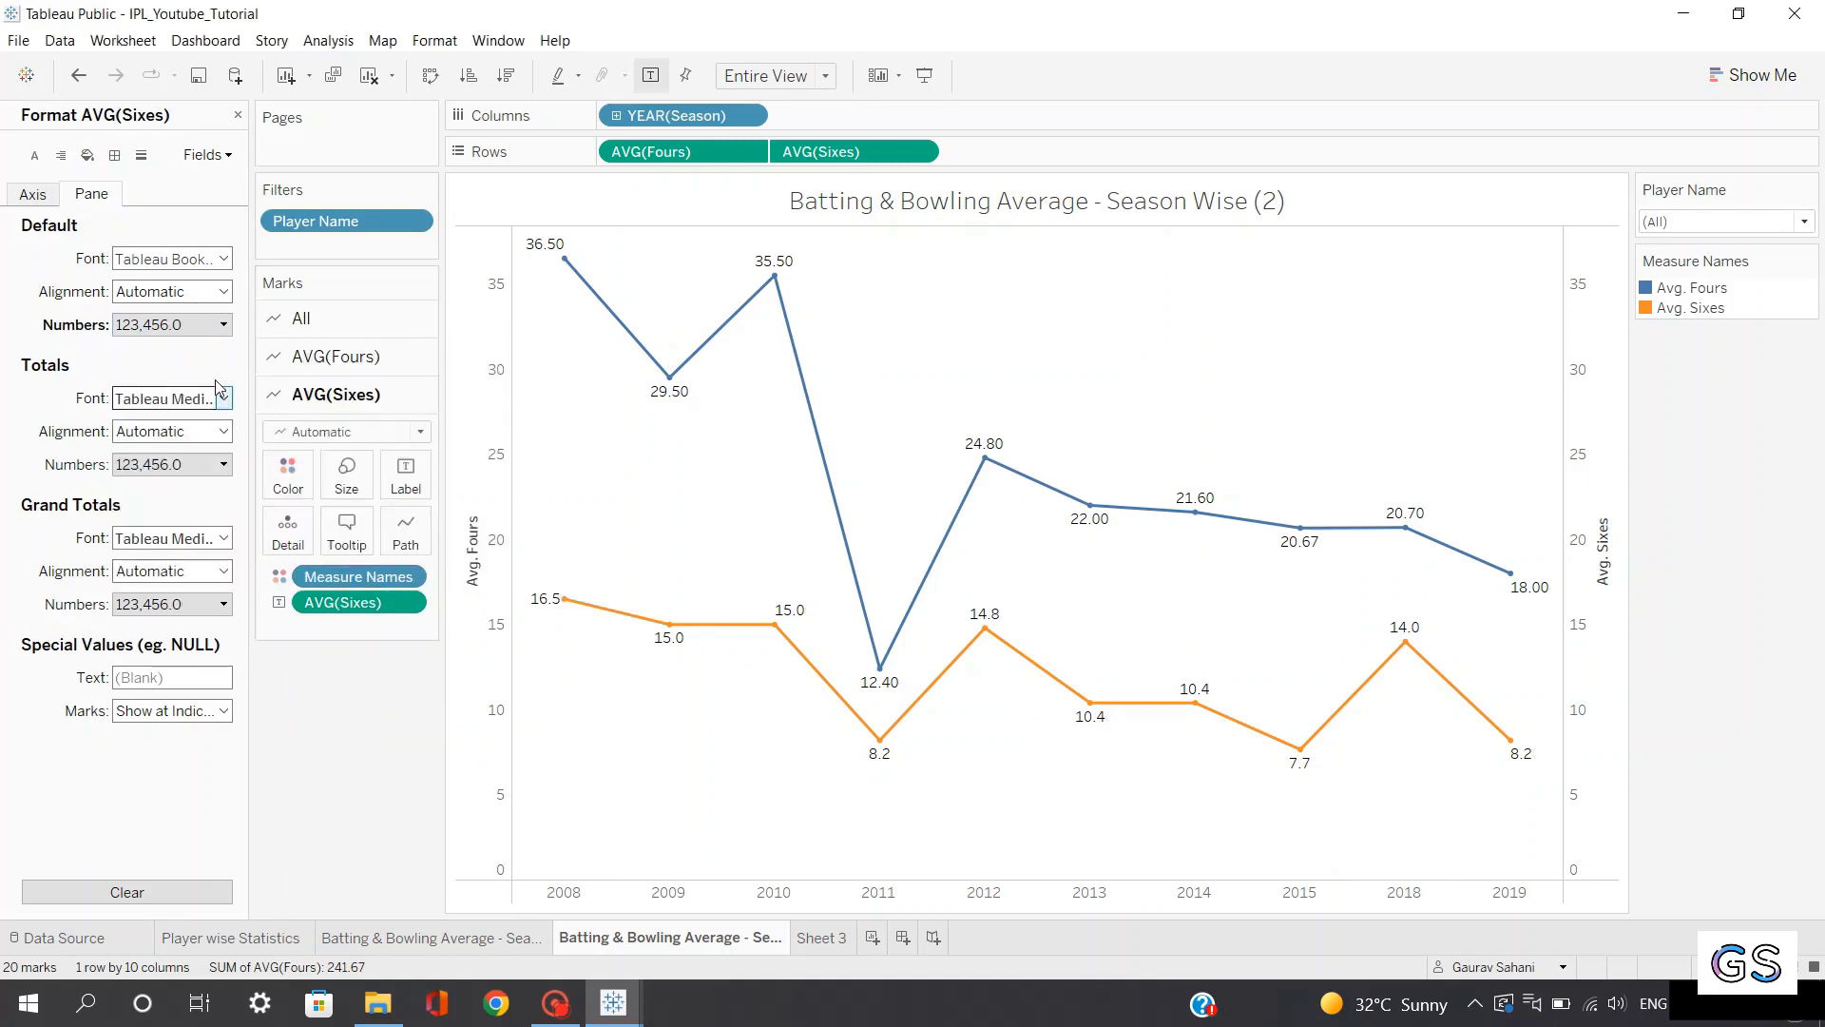
{"action": "left_click", "coordinate": [209, 324]}
{"action": "left_click", "coordinate": [223, 258]}
{"action": "left_click", "coordinate": [169, 322]}
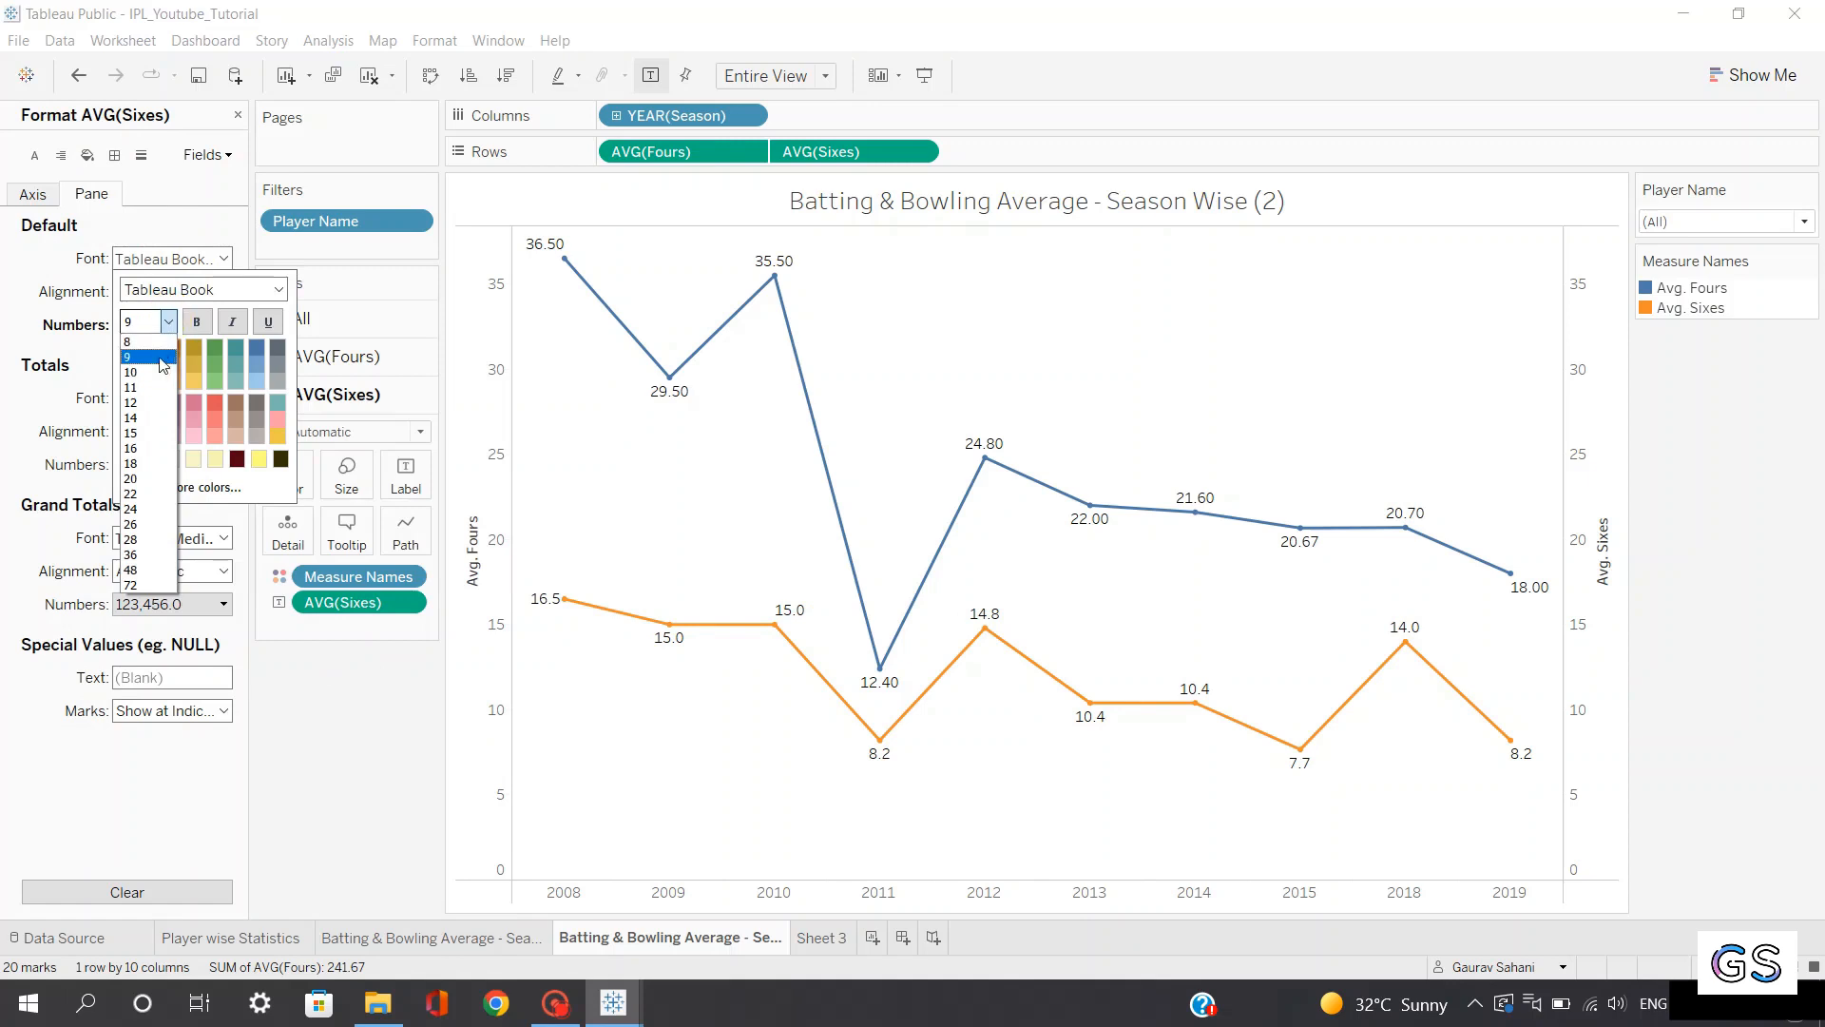
{"action": "left_click", "coordinate": [157, 341]}
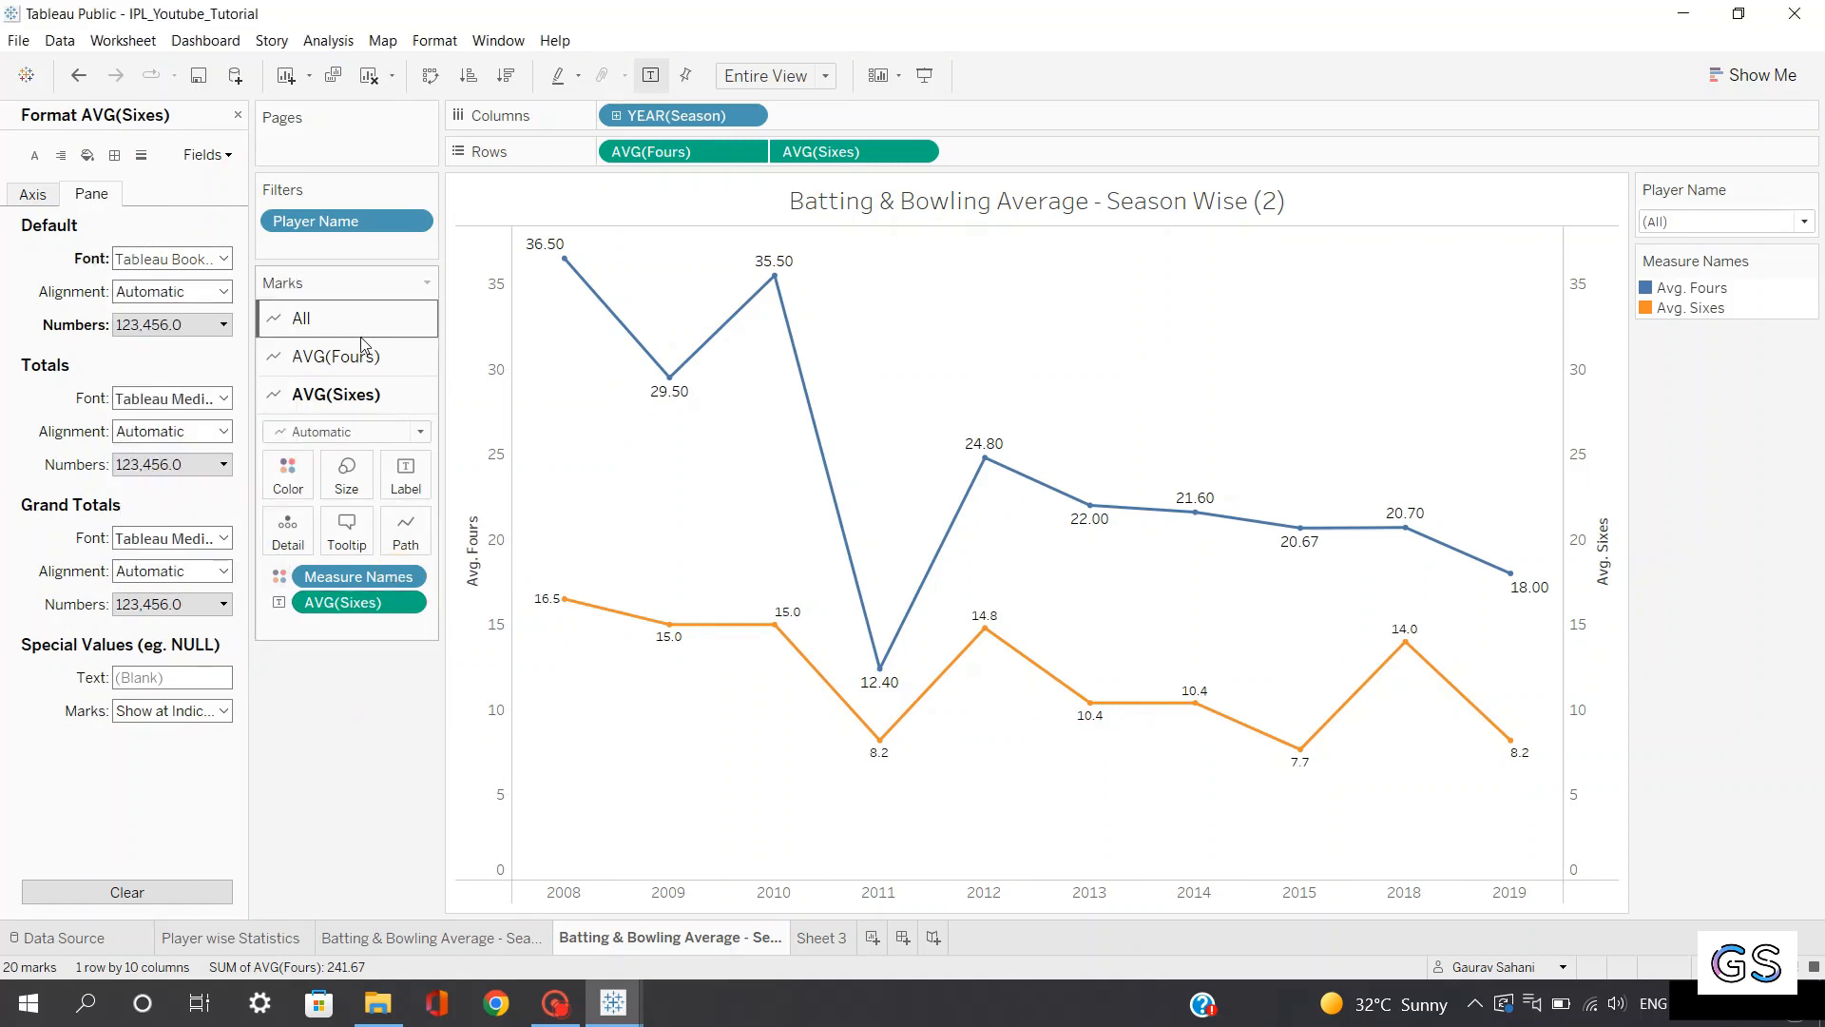
Format the average fours labels as custom numbers with one decimal place and font size 8
{"action": "left_click", "coordinate": [385, 355]}
{"action": "right_click", "coordinate": [323, 566]}
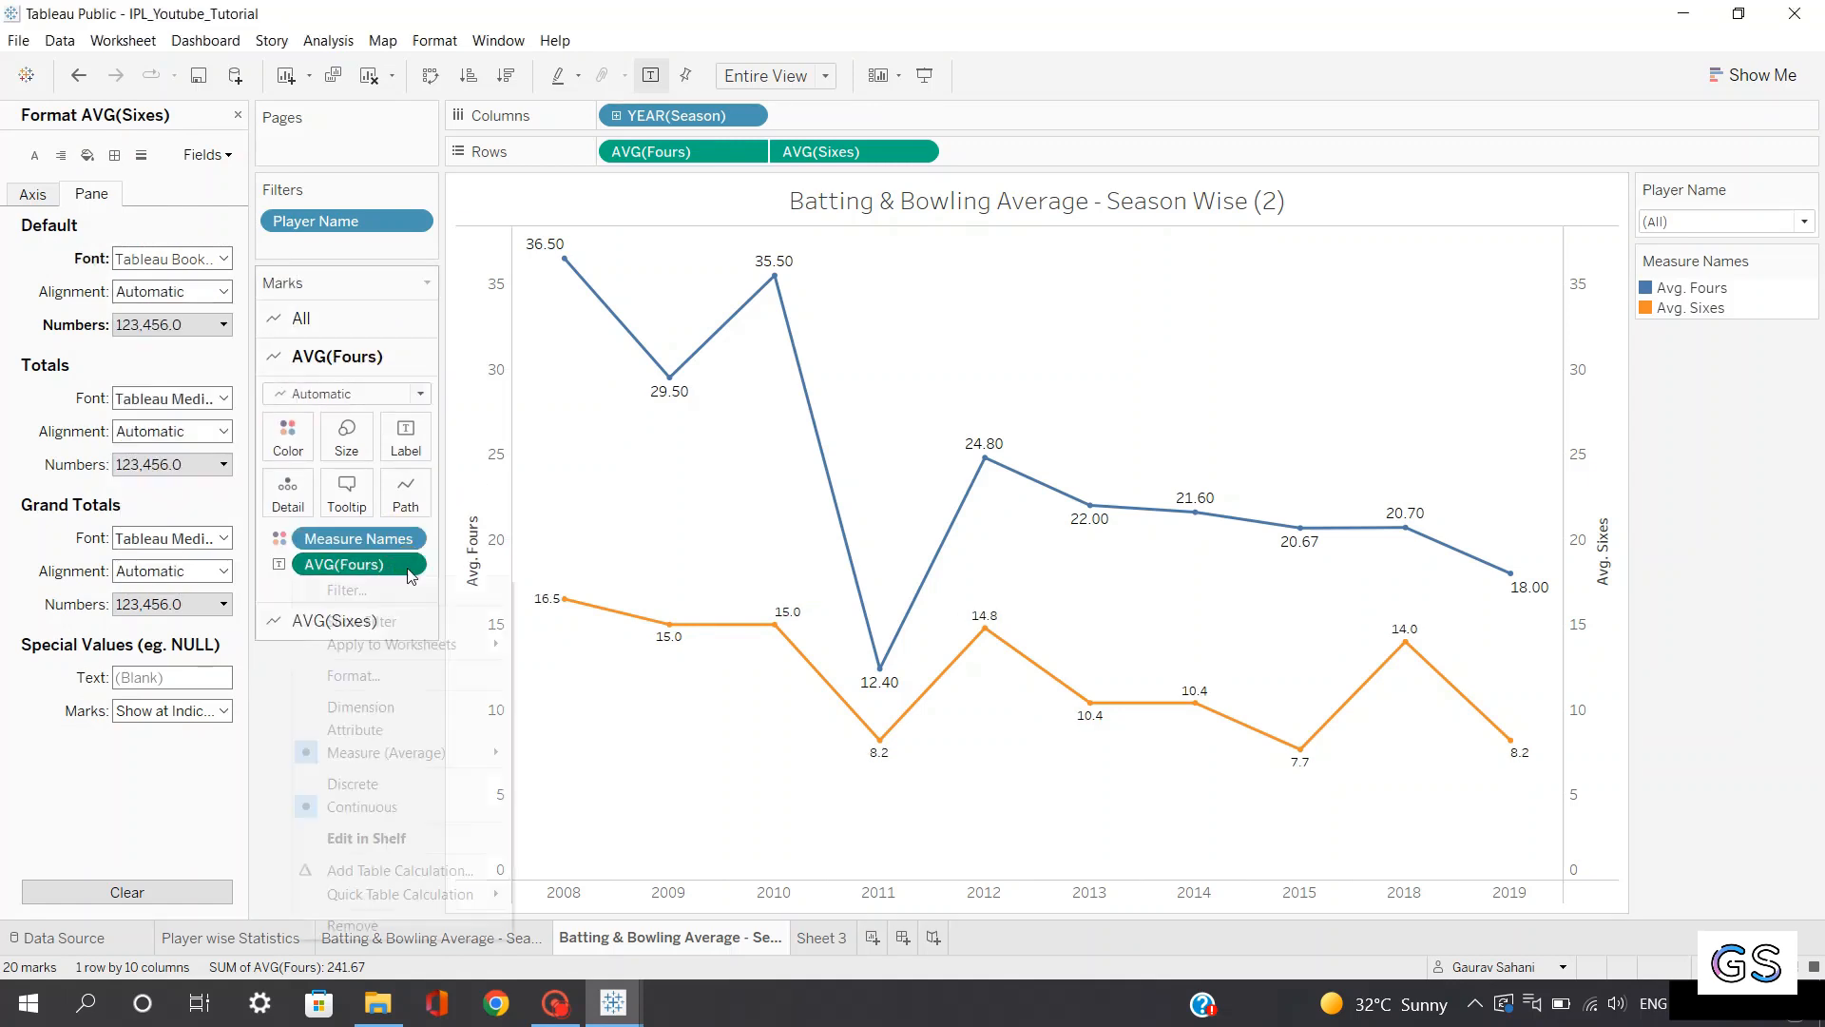
{"action": "left_click", "coordinate": [354, 675]}
{"action": "left_click", "coordinate": [190, 324]}
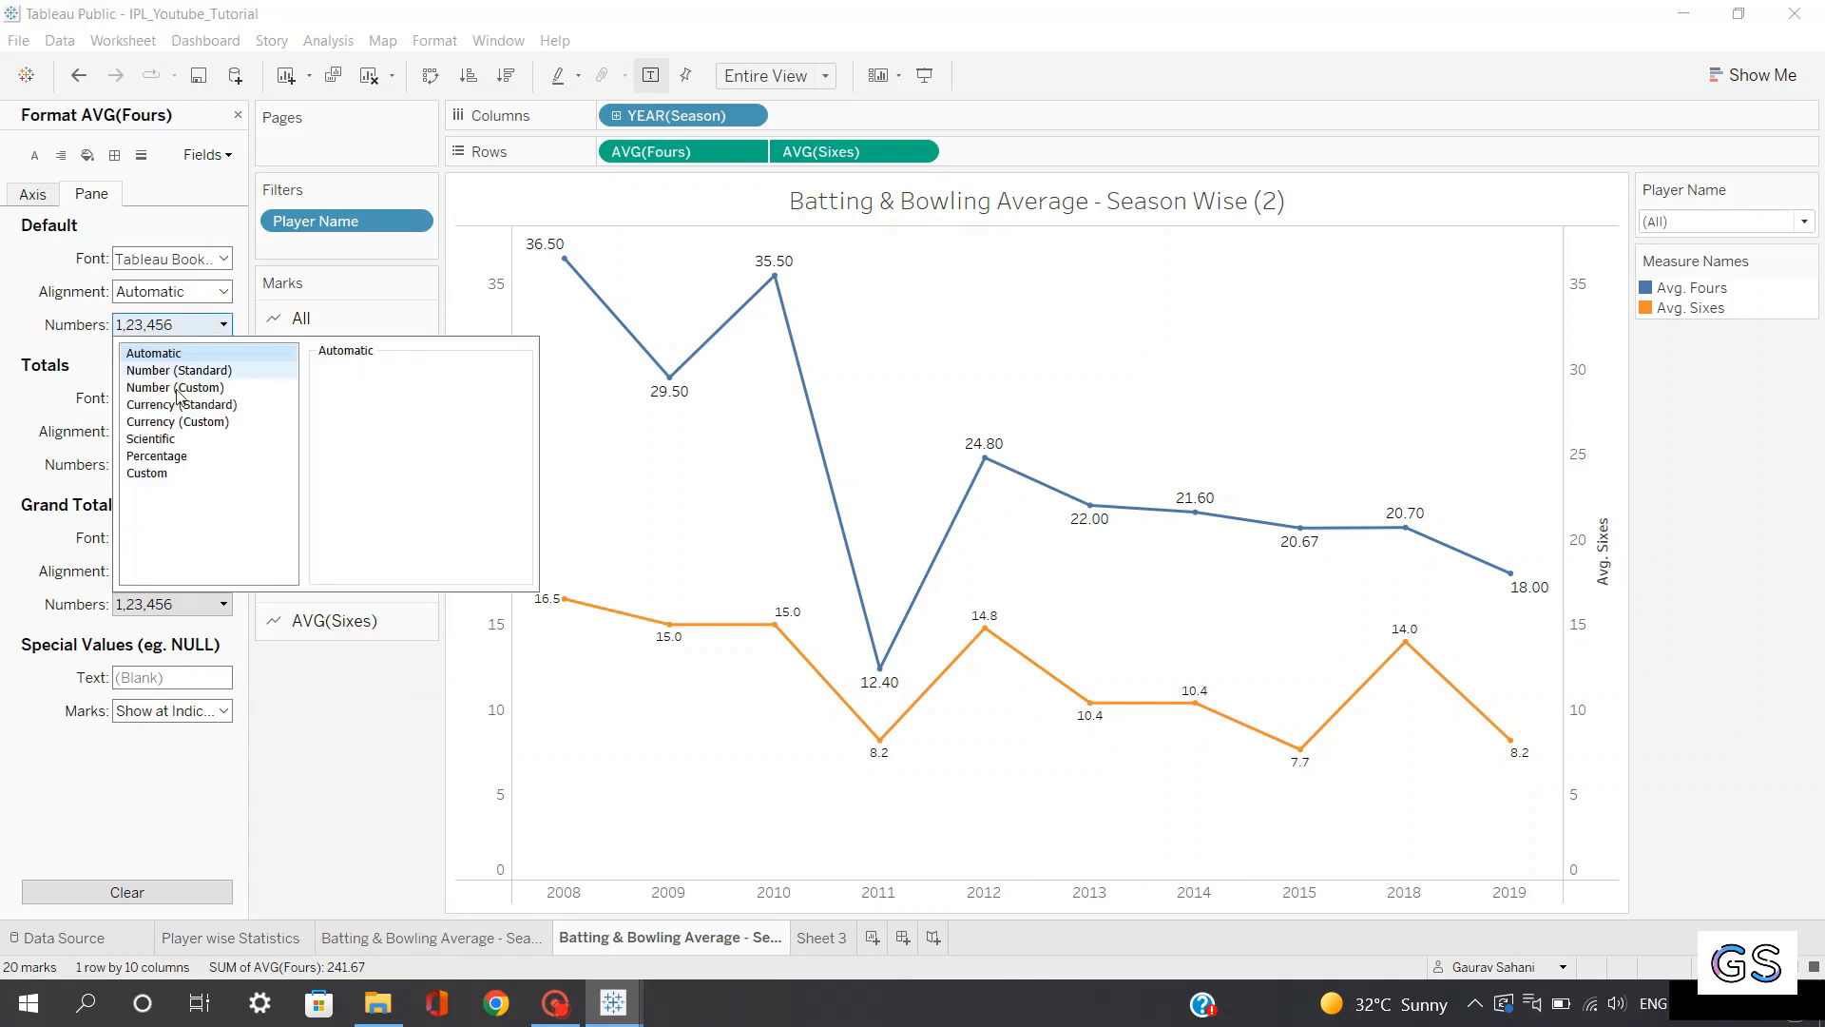
{"action": "left_click", "coordinate": [182, 383]}
{"action": "left_click", "coordinate": [368, 397]}
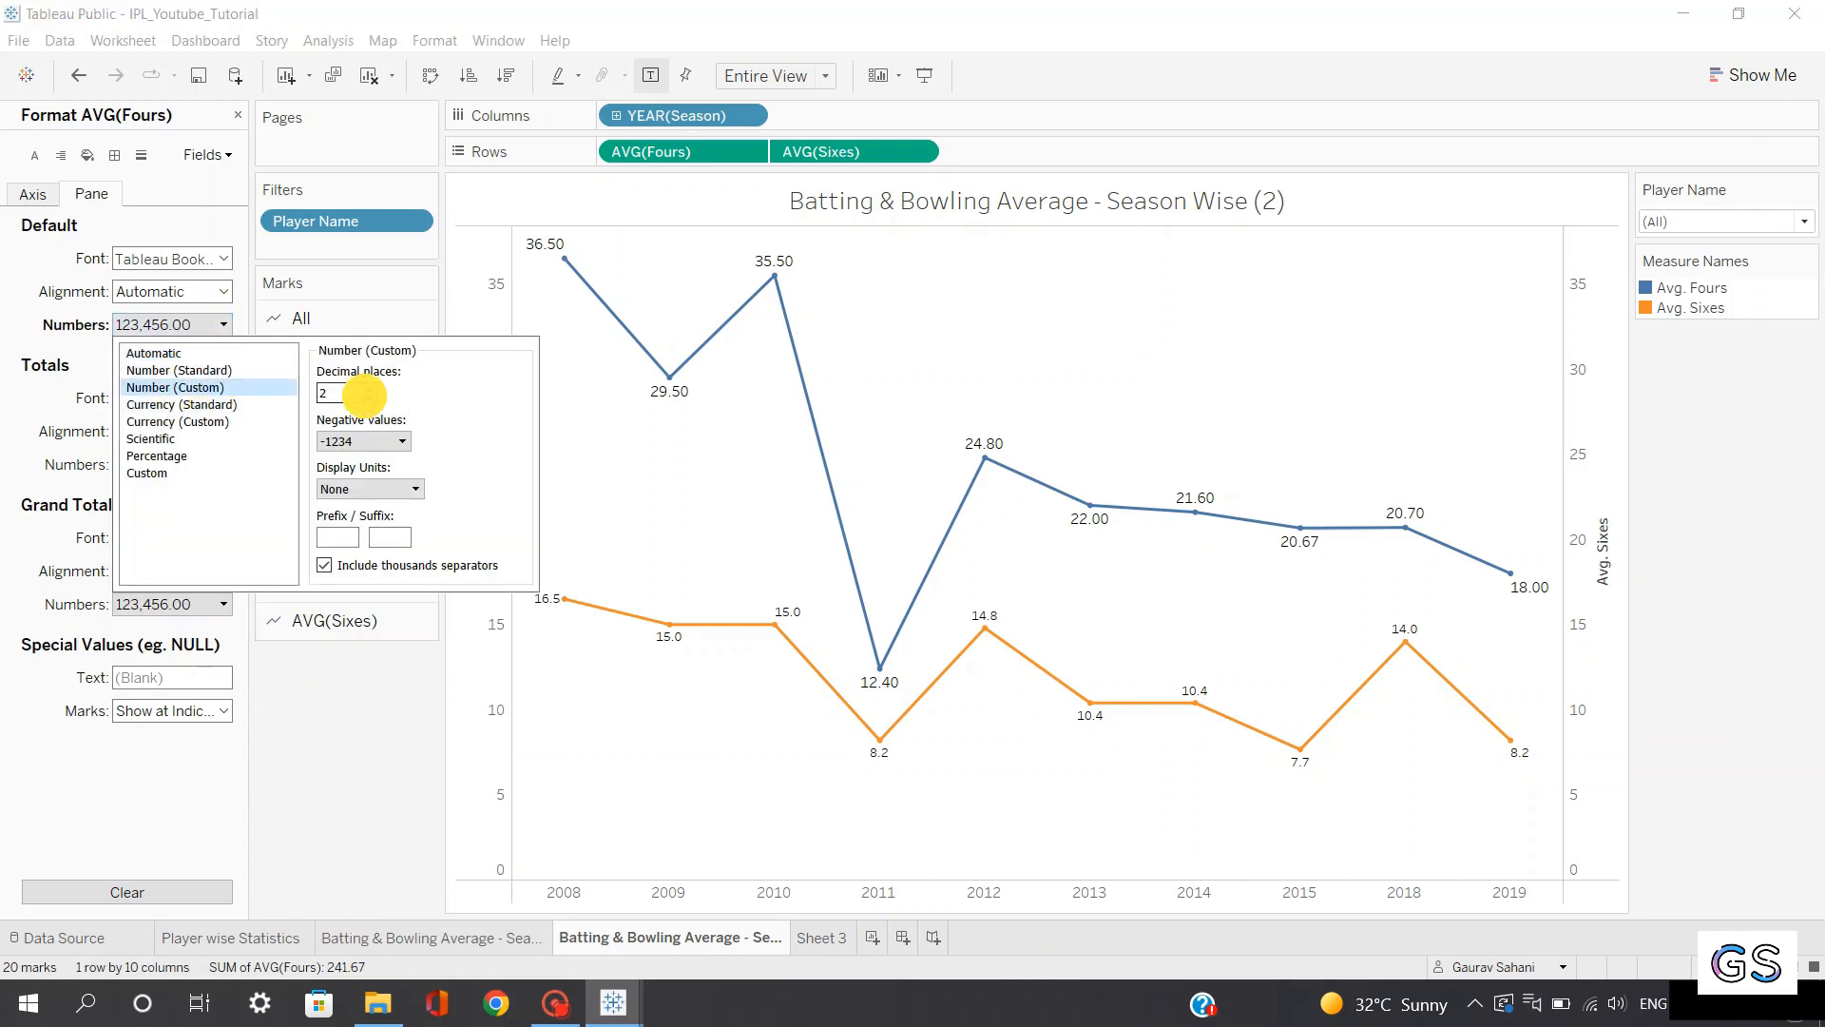
{"action": "left_click", "coordinate": [158, 259]}
{"action": "left_click", "coordinate": [168, 321]}
{"action": "left_click", "coordinate": [143, 363]}
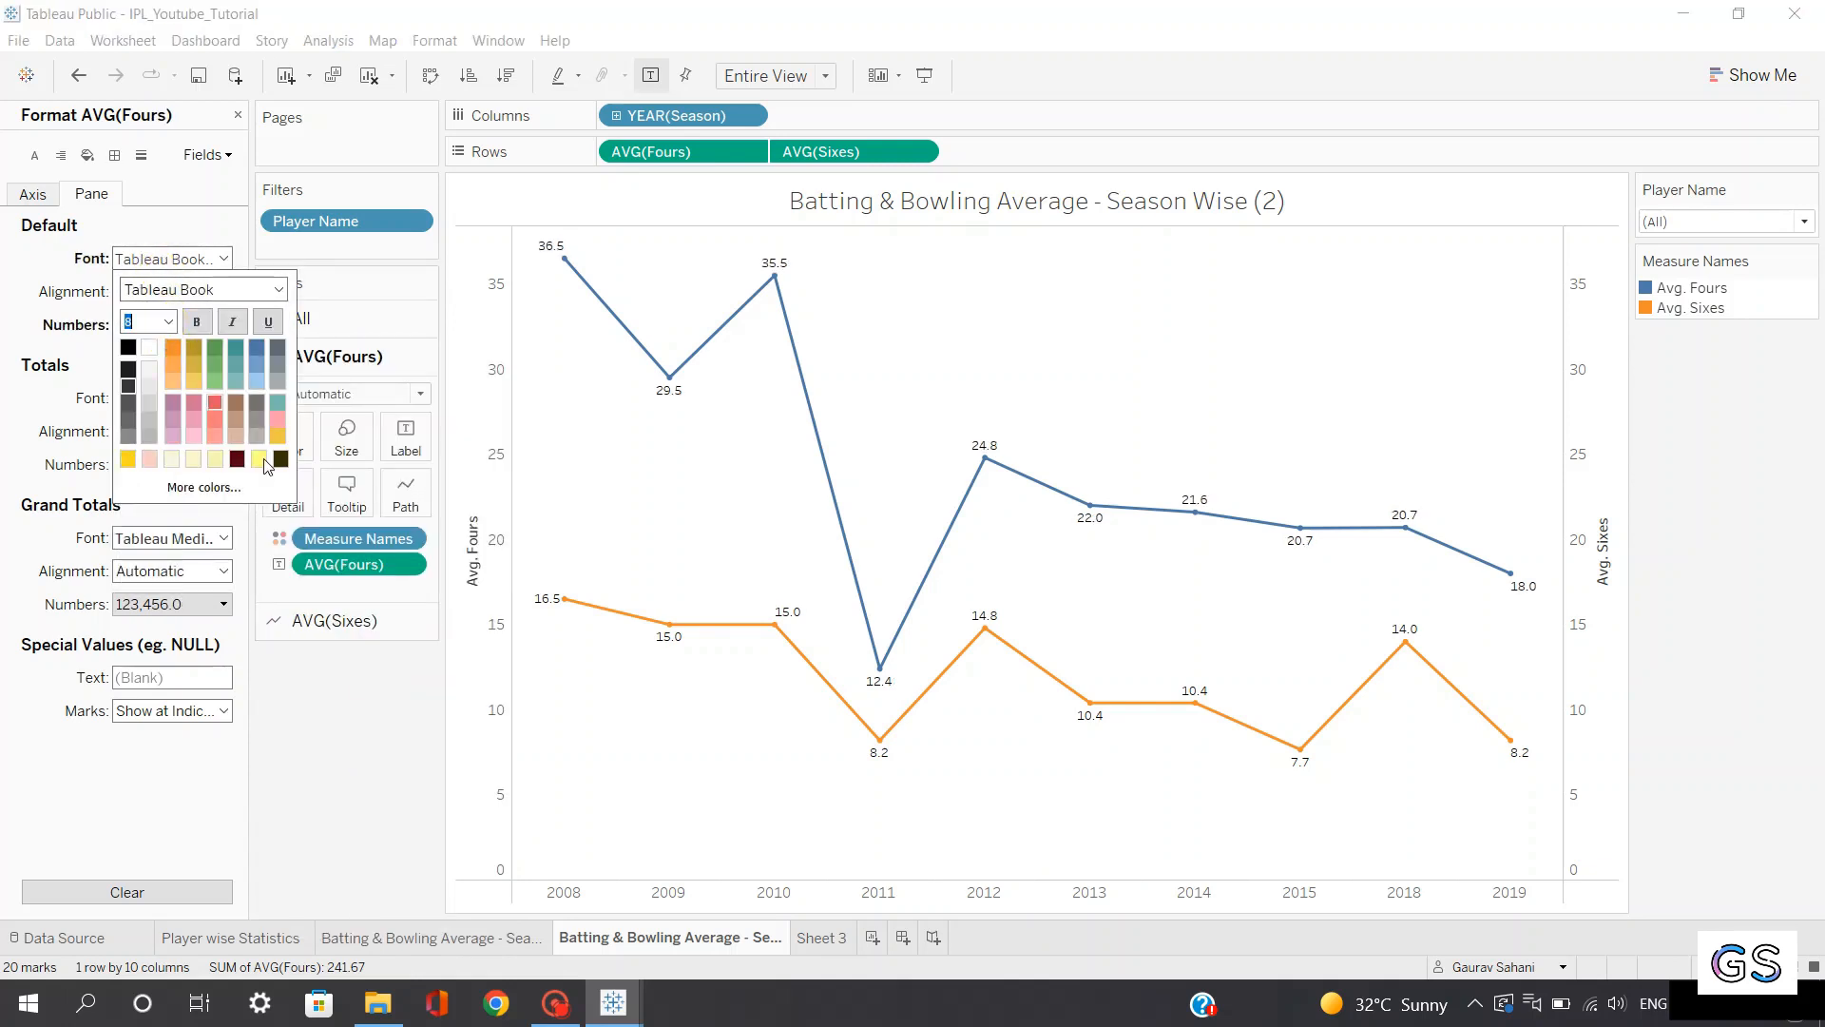
{"action": "left_click", "coordinate": [367, 726]}
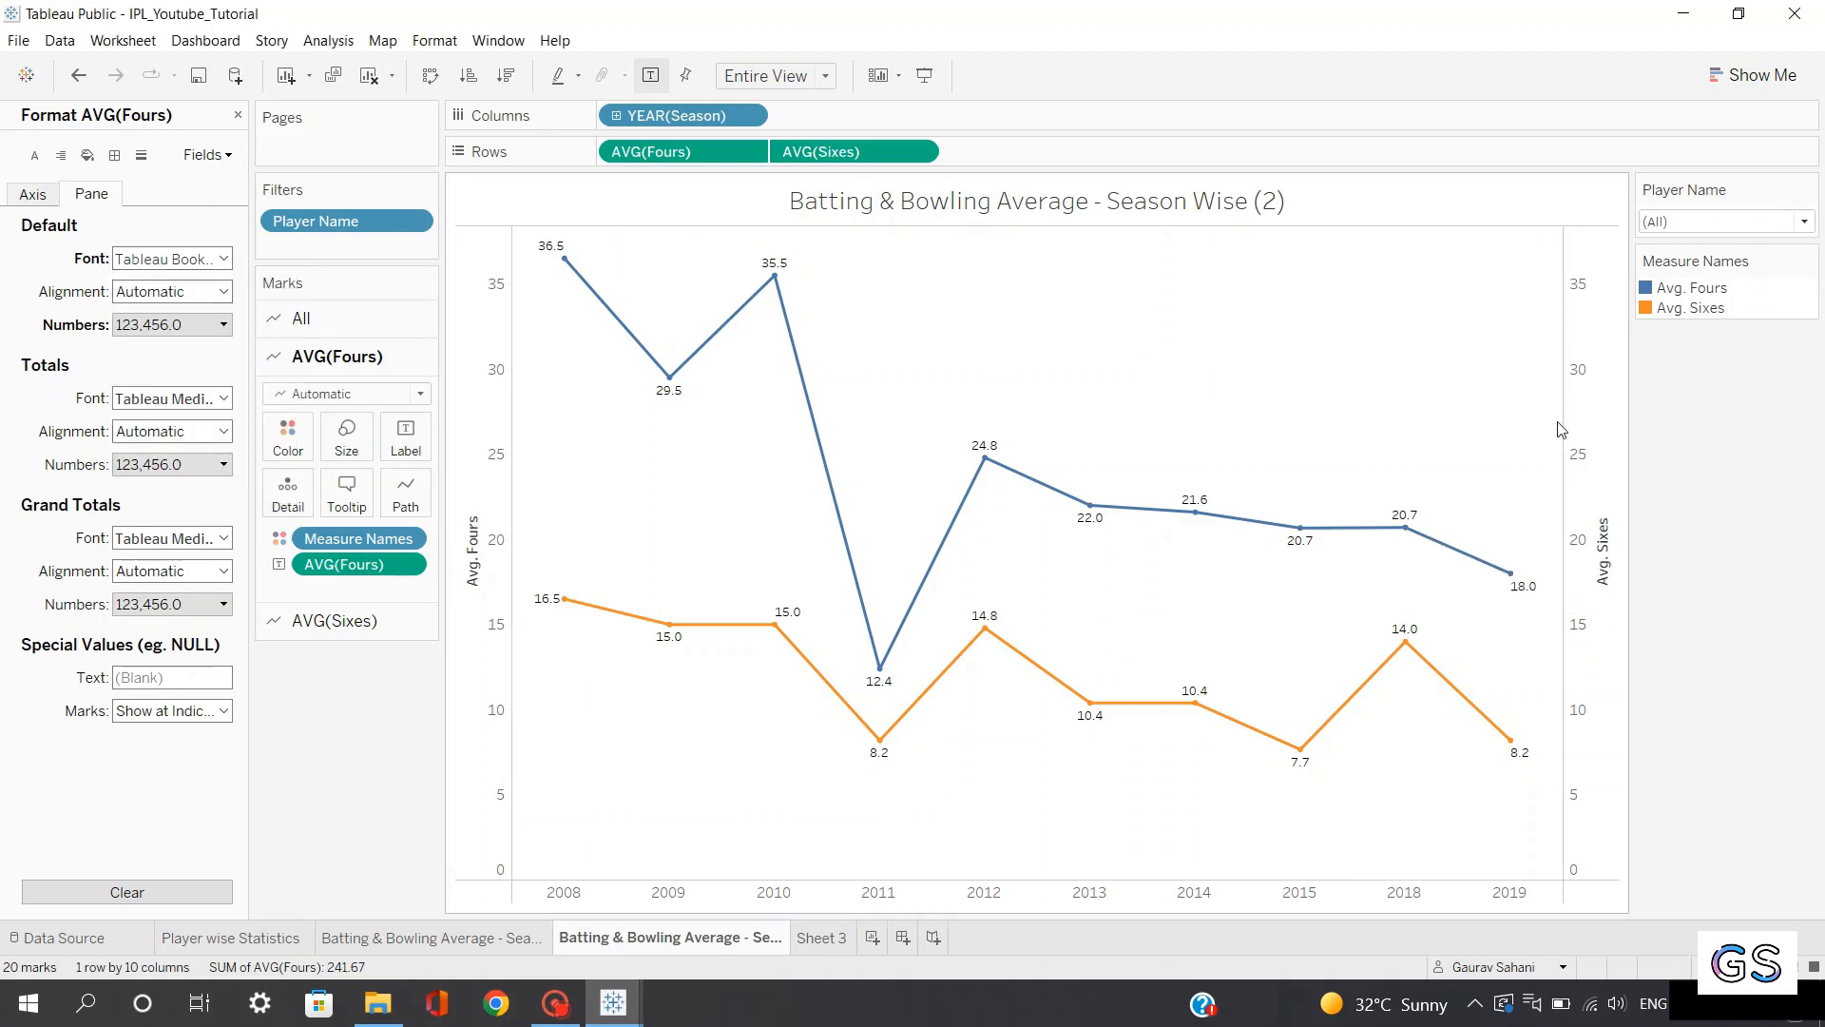
Hide the Avg. Sixes axis header and clear the title of the Avg. Fours axis
{"action": "right_click", "coordinate": [1603, 544]}
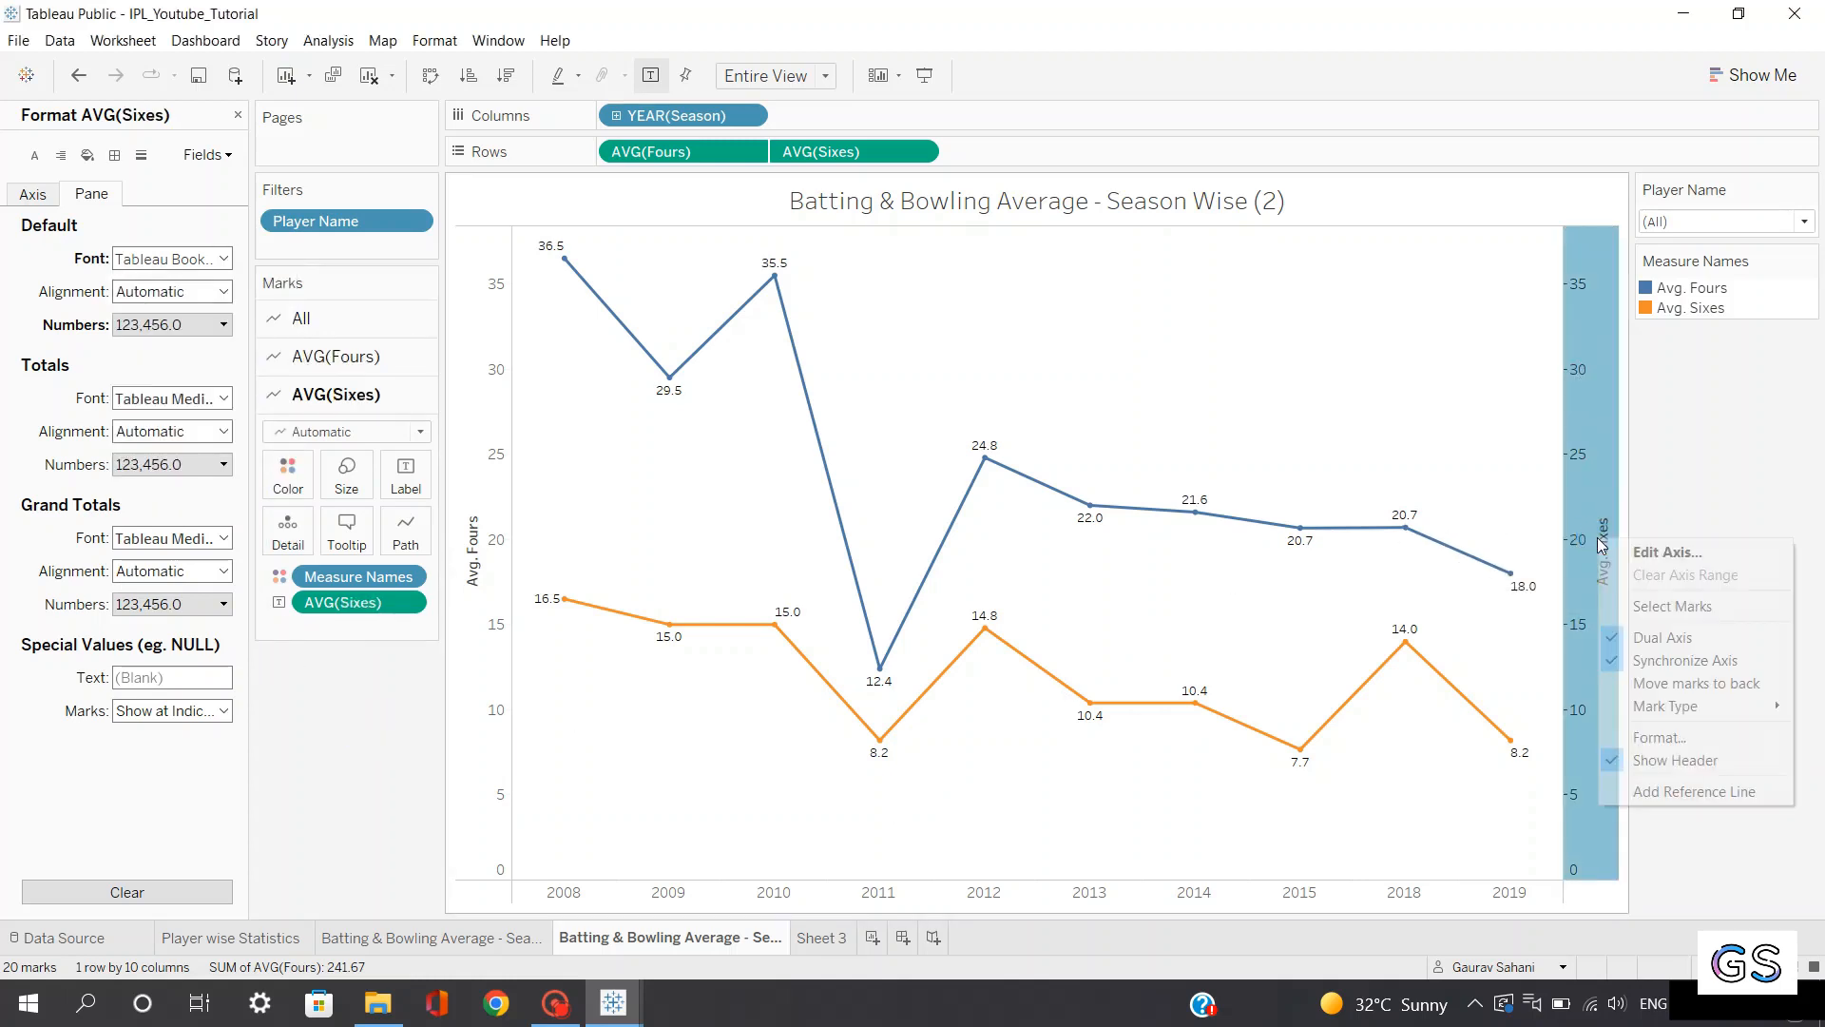
{"action": "left_click", "coordinate": [1632, 760]}
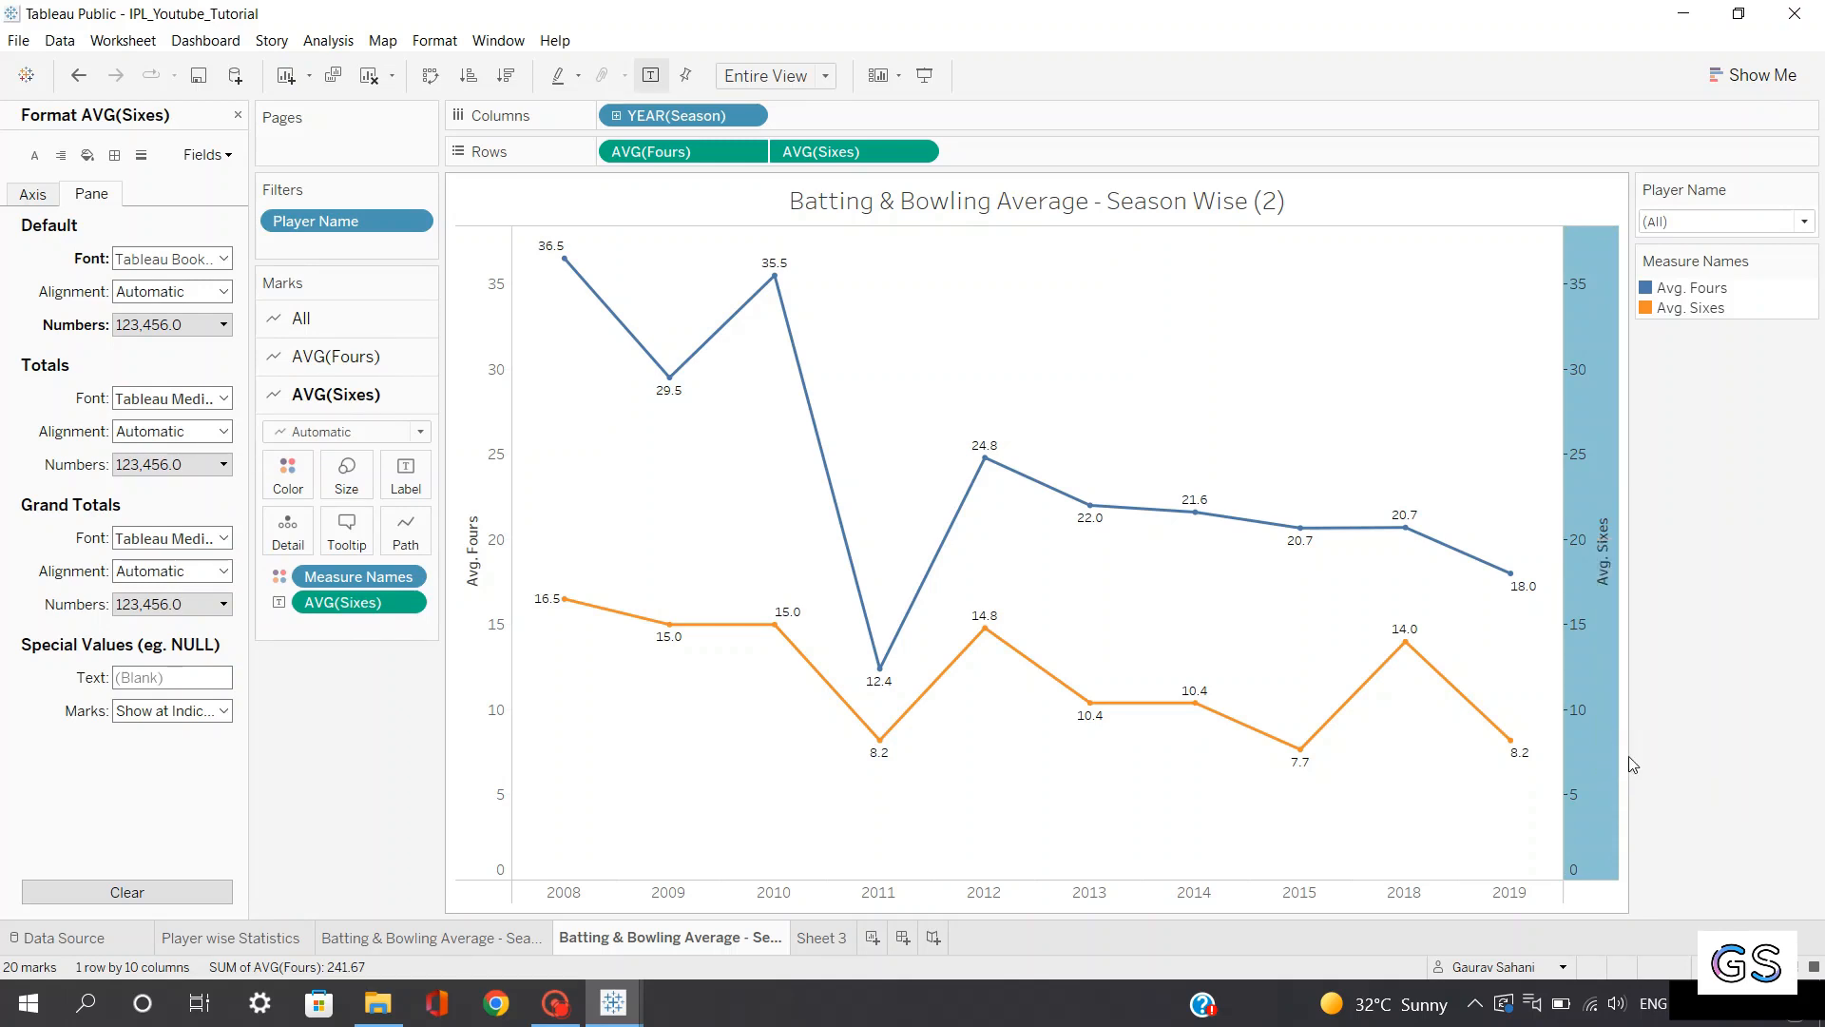
{"action": "double_click", "coordinate": [484, 556]}
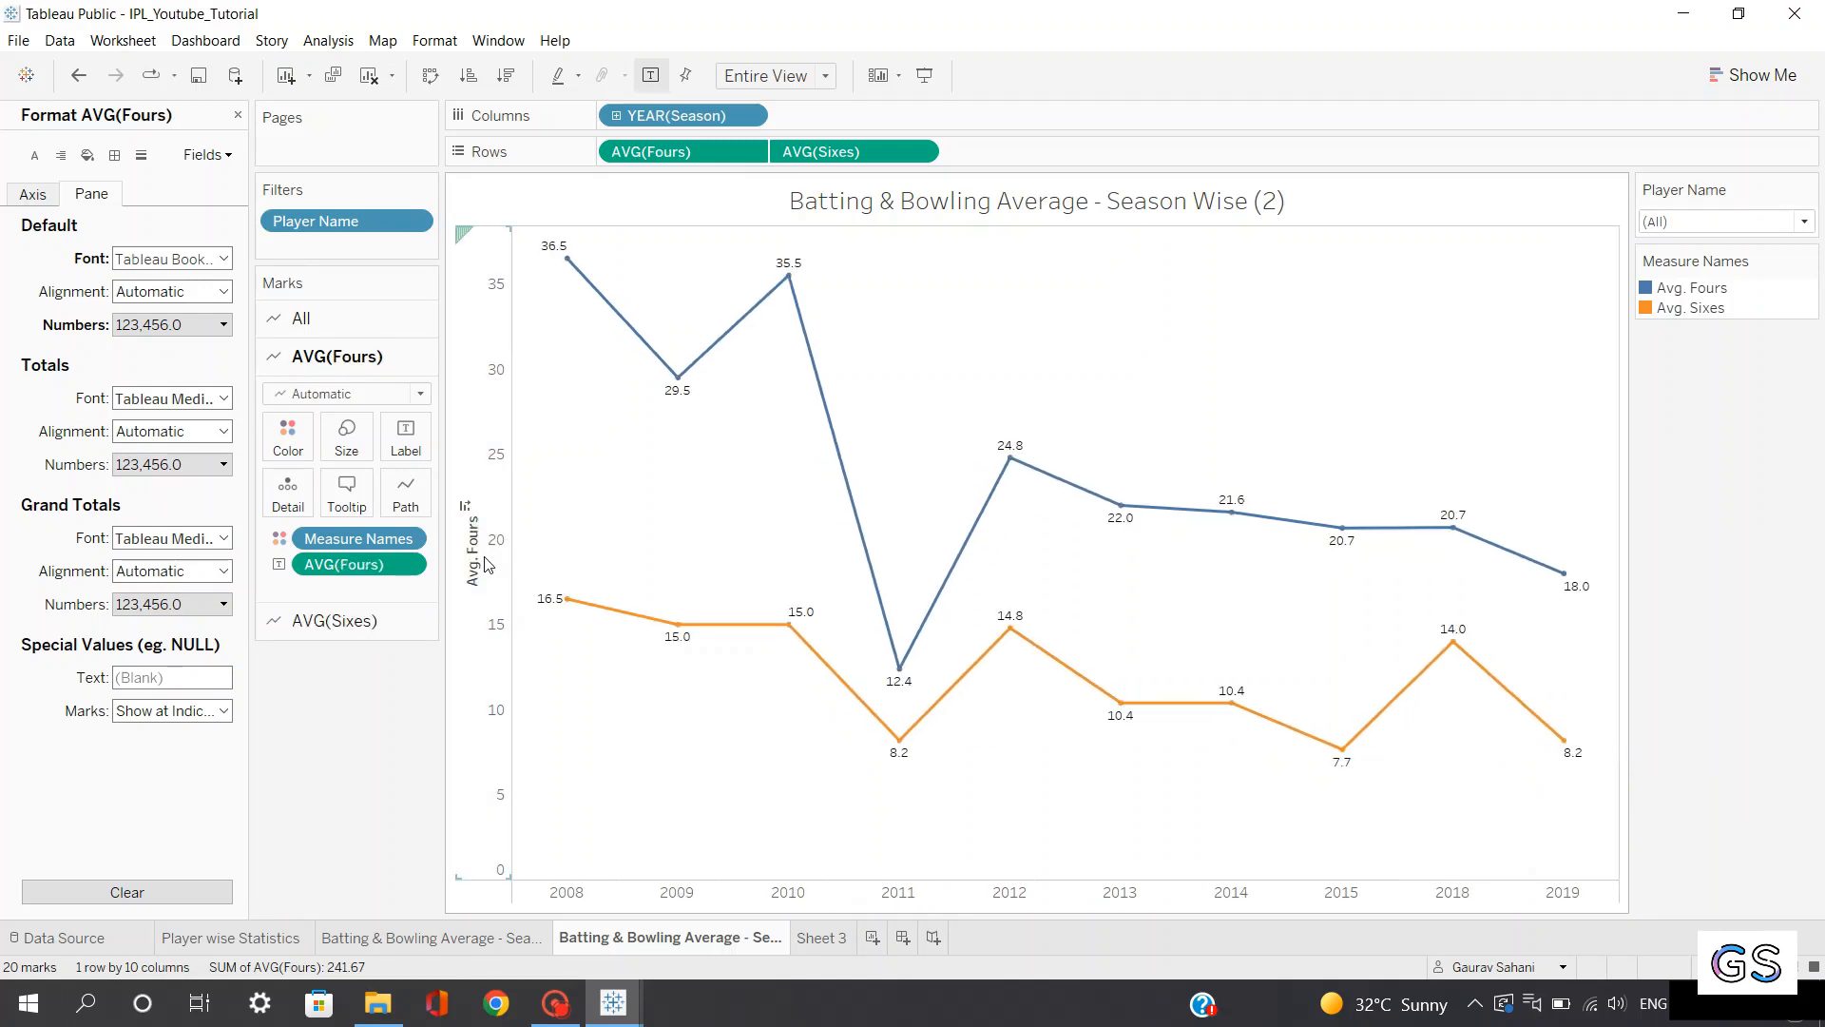
{"action": "key", "text": "BackSpace"}
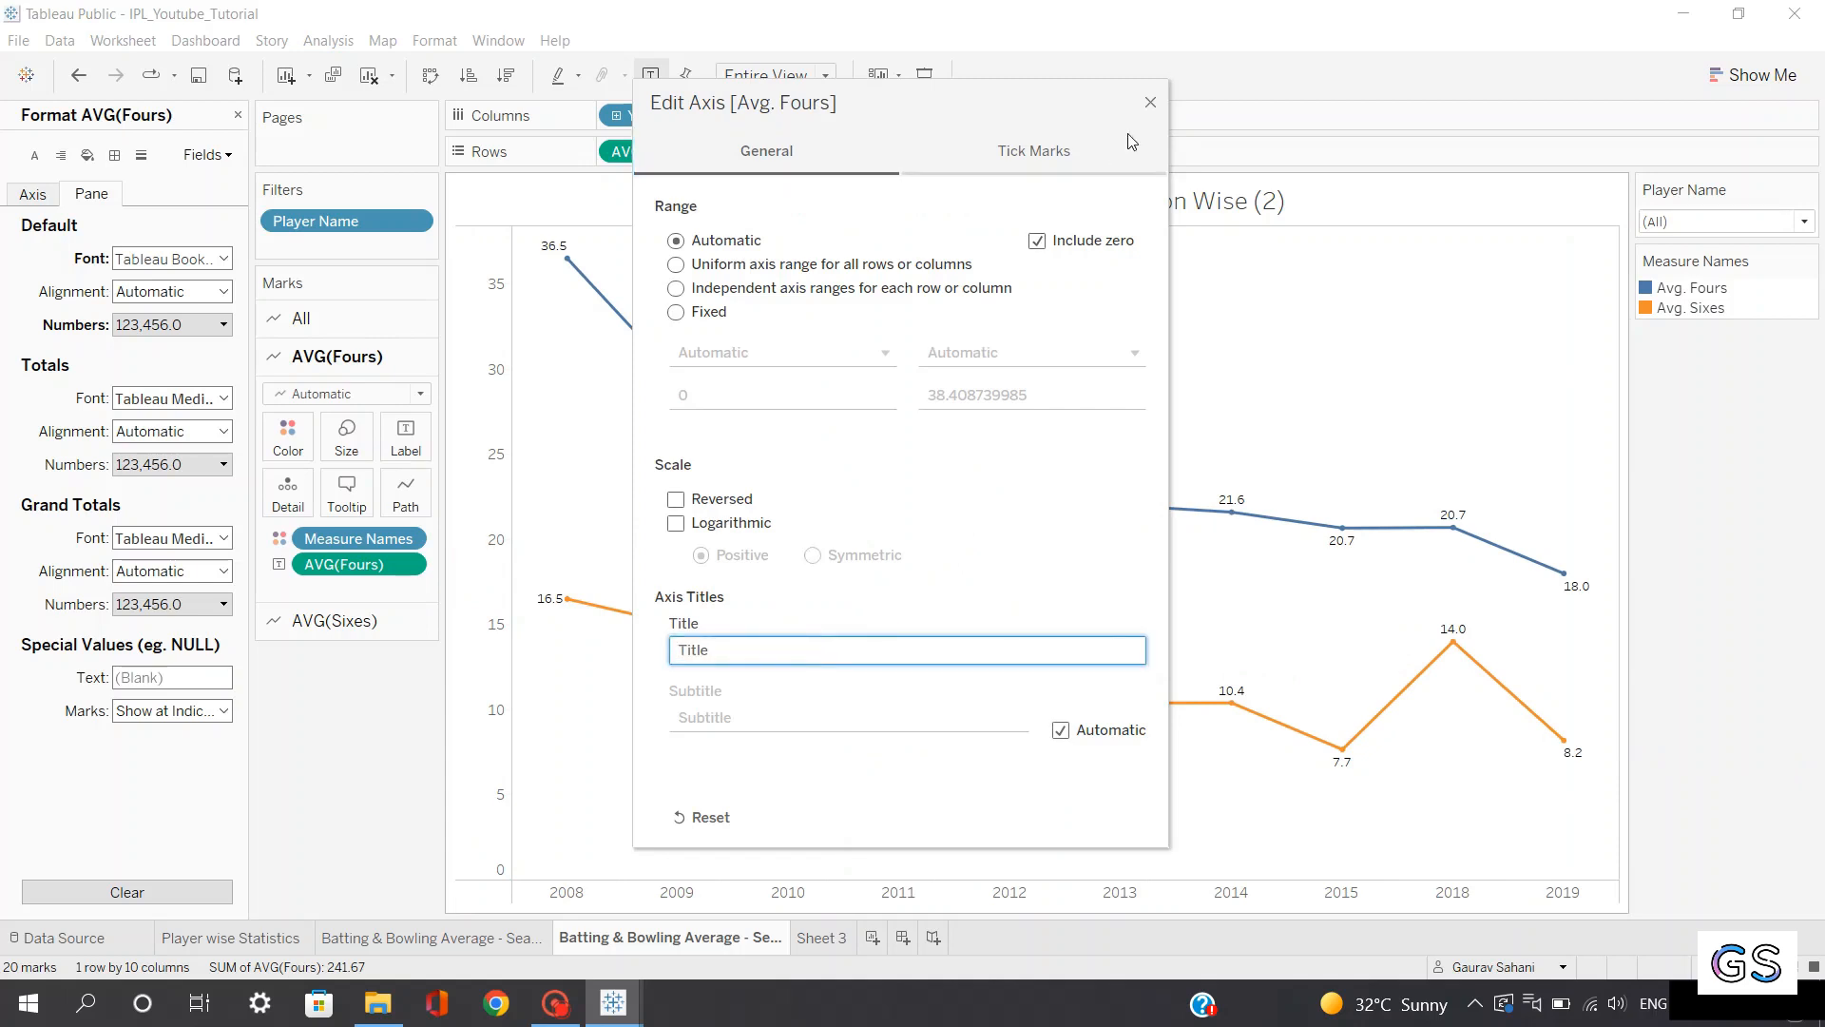
{"action": "left_click", "coordinate": [1150, 101]}
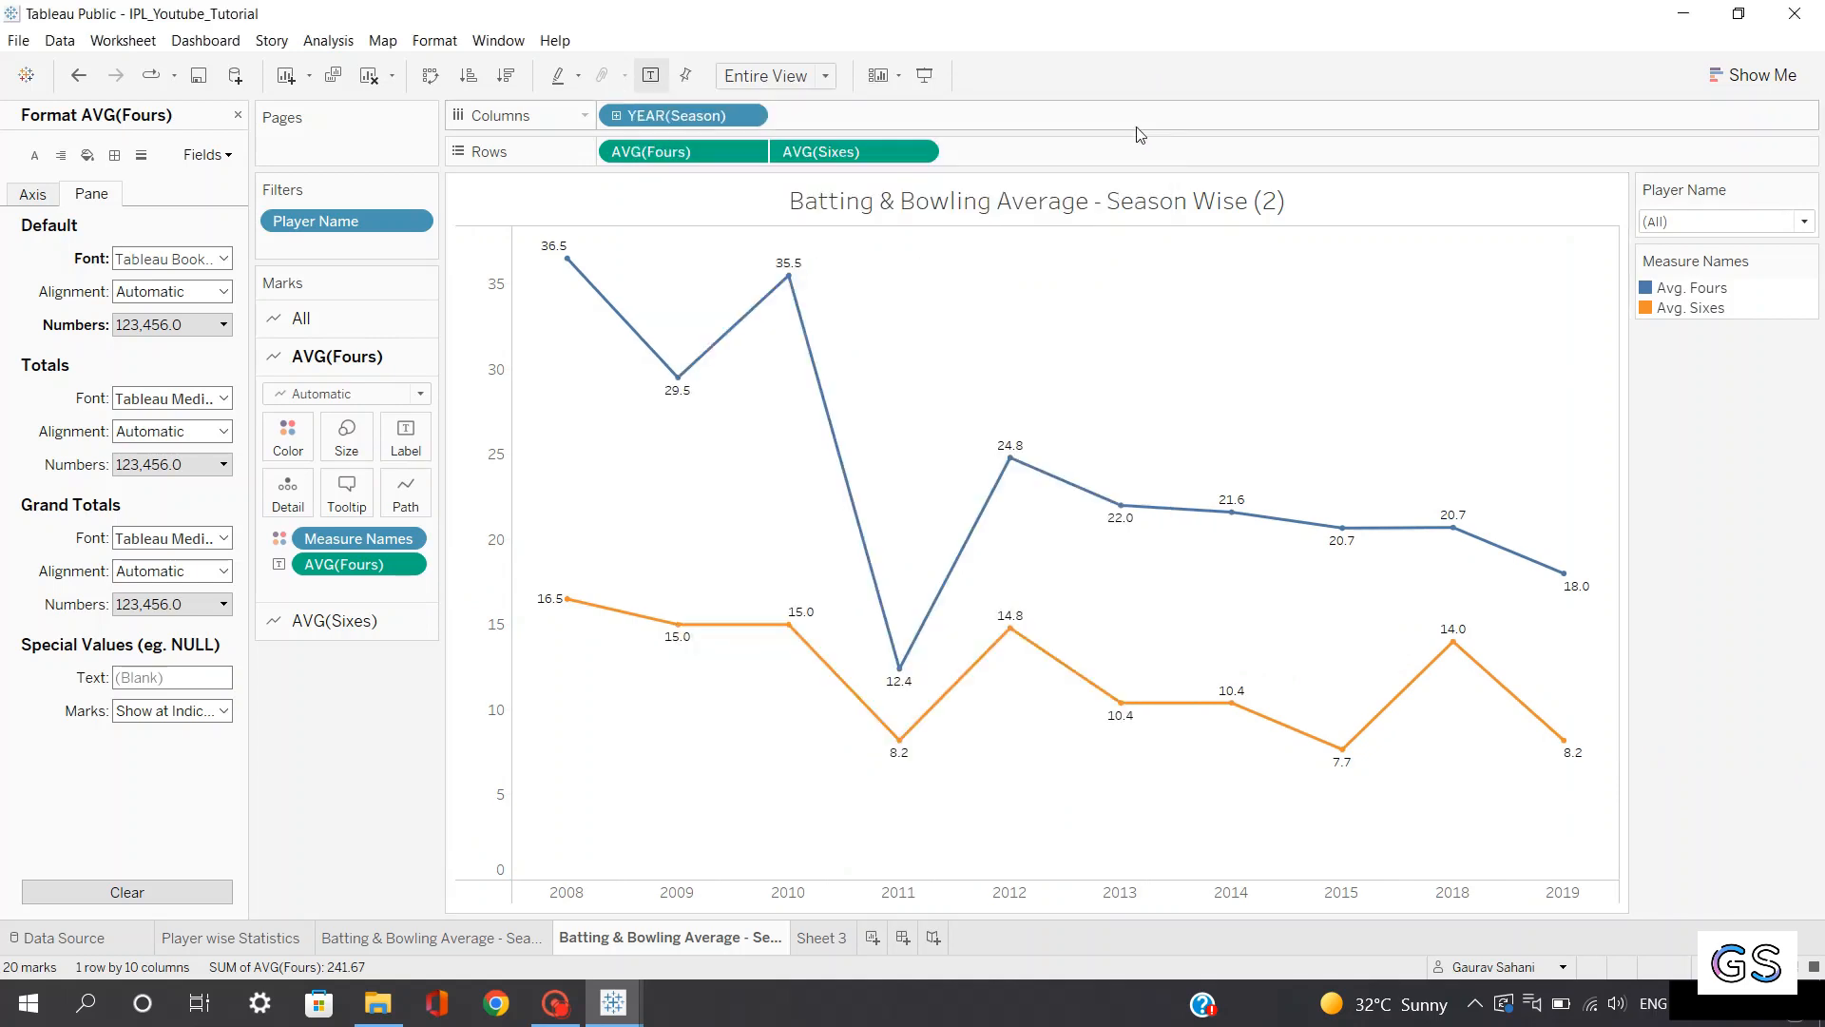
{"action": "left_click", "coordinate": [238, 114]}
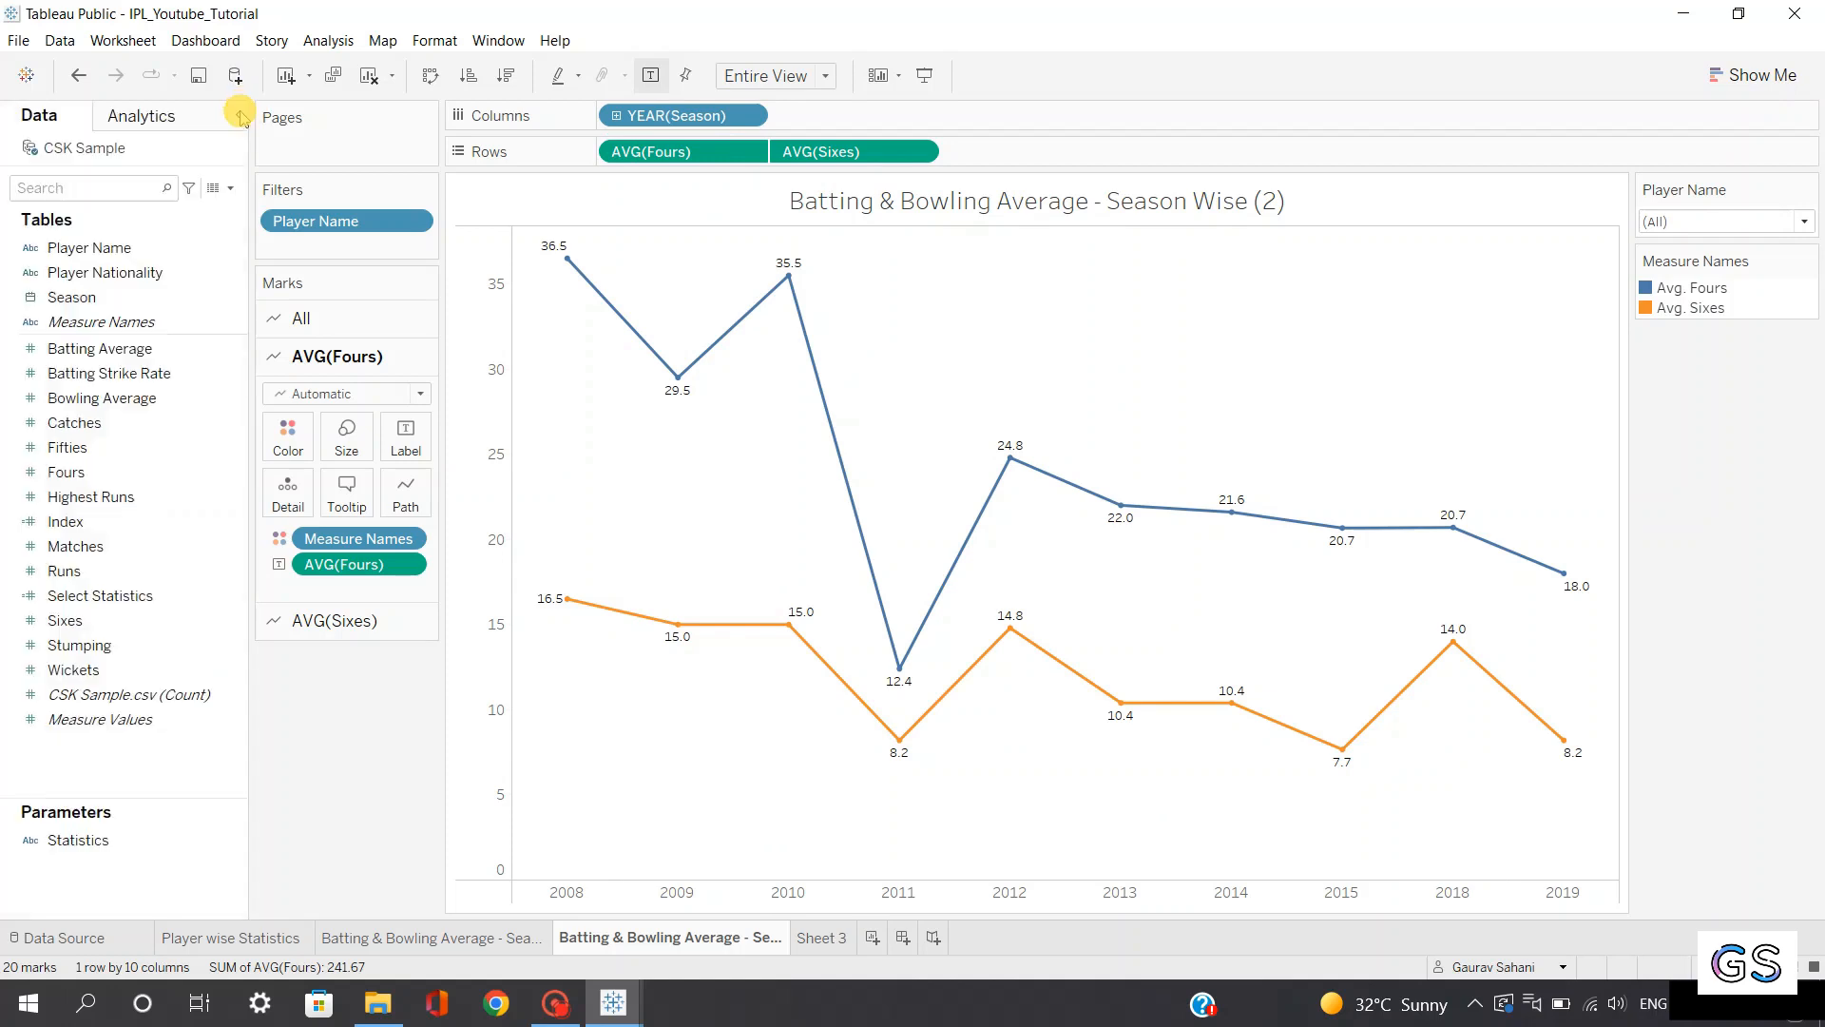
Rename the duplicated season-wise sheet as "Fours & Sixes - Season Wise"
{"action": "double_click", "coordinate": [1134, 204]}
{"action": "left_click", "coordinate": [1010, 745]}
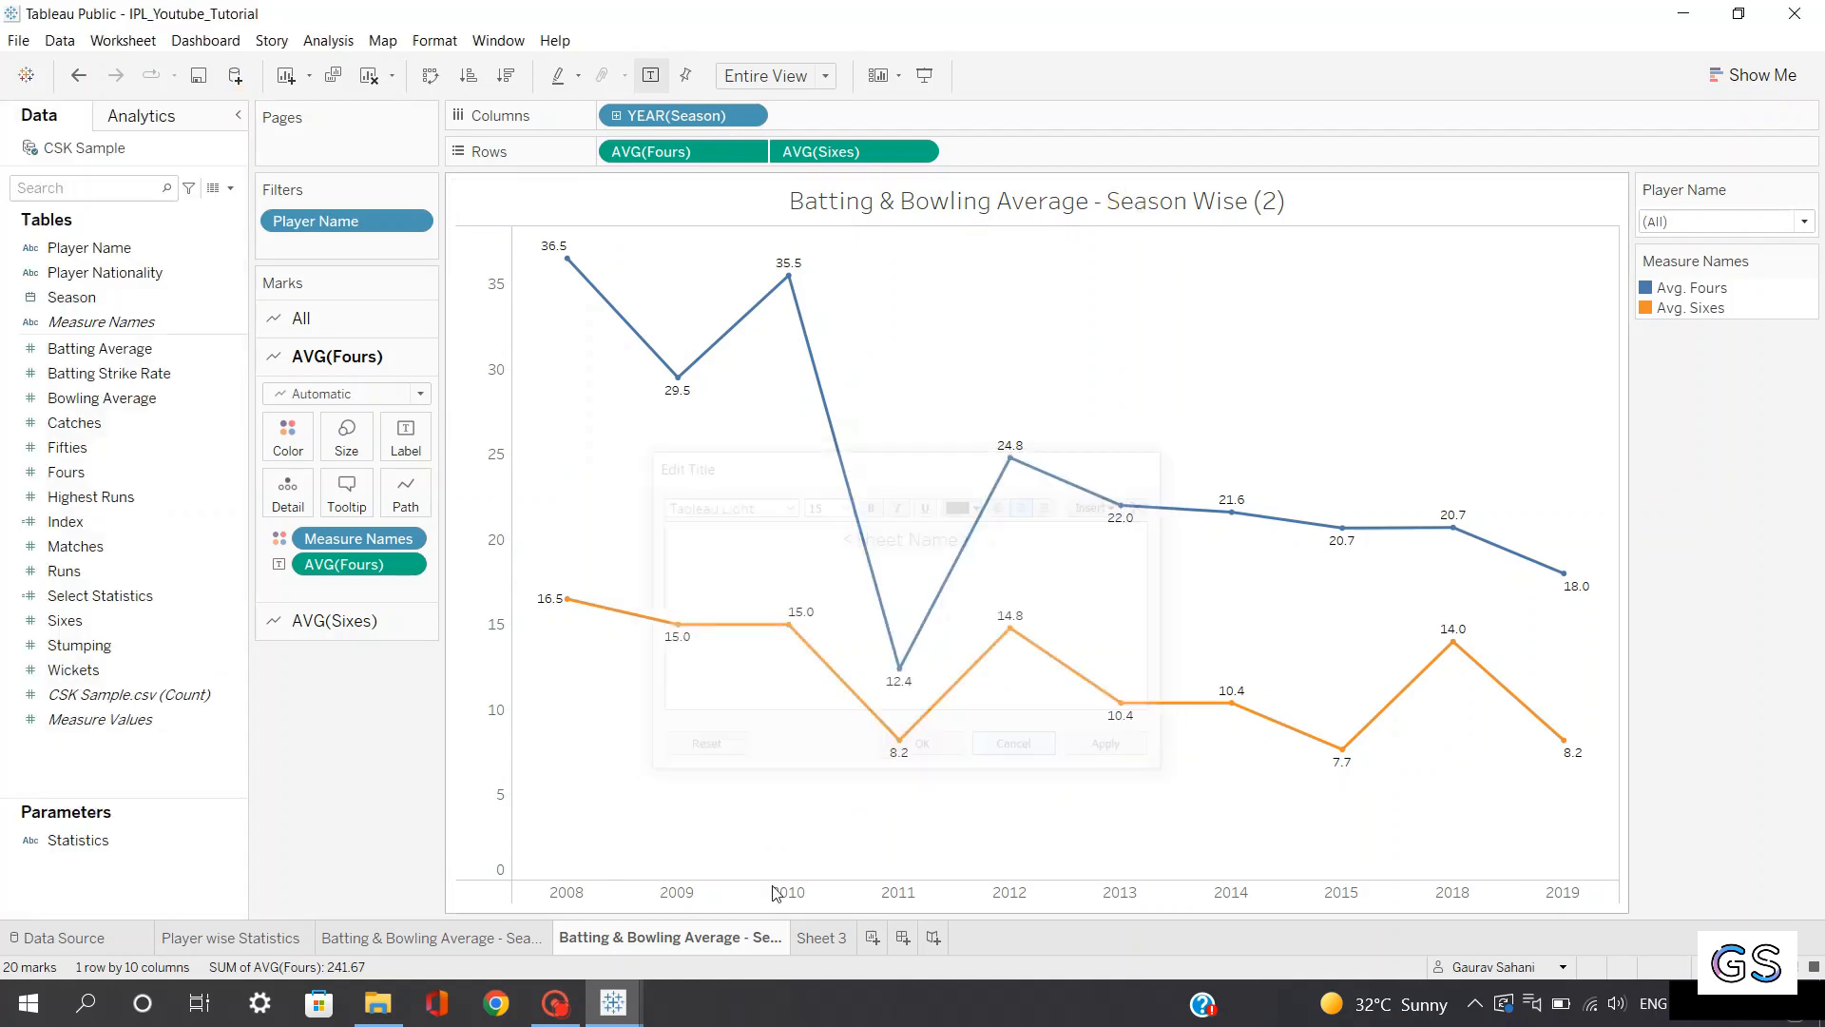
{"action": "double_click", "coordinate": [703, 937]}
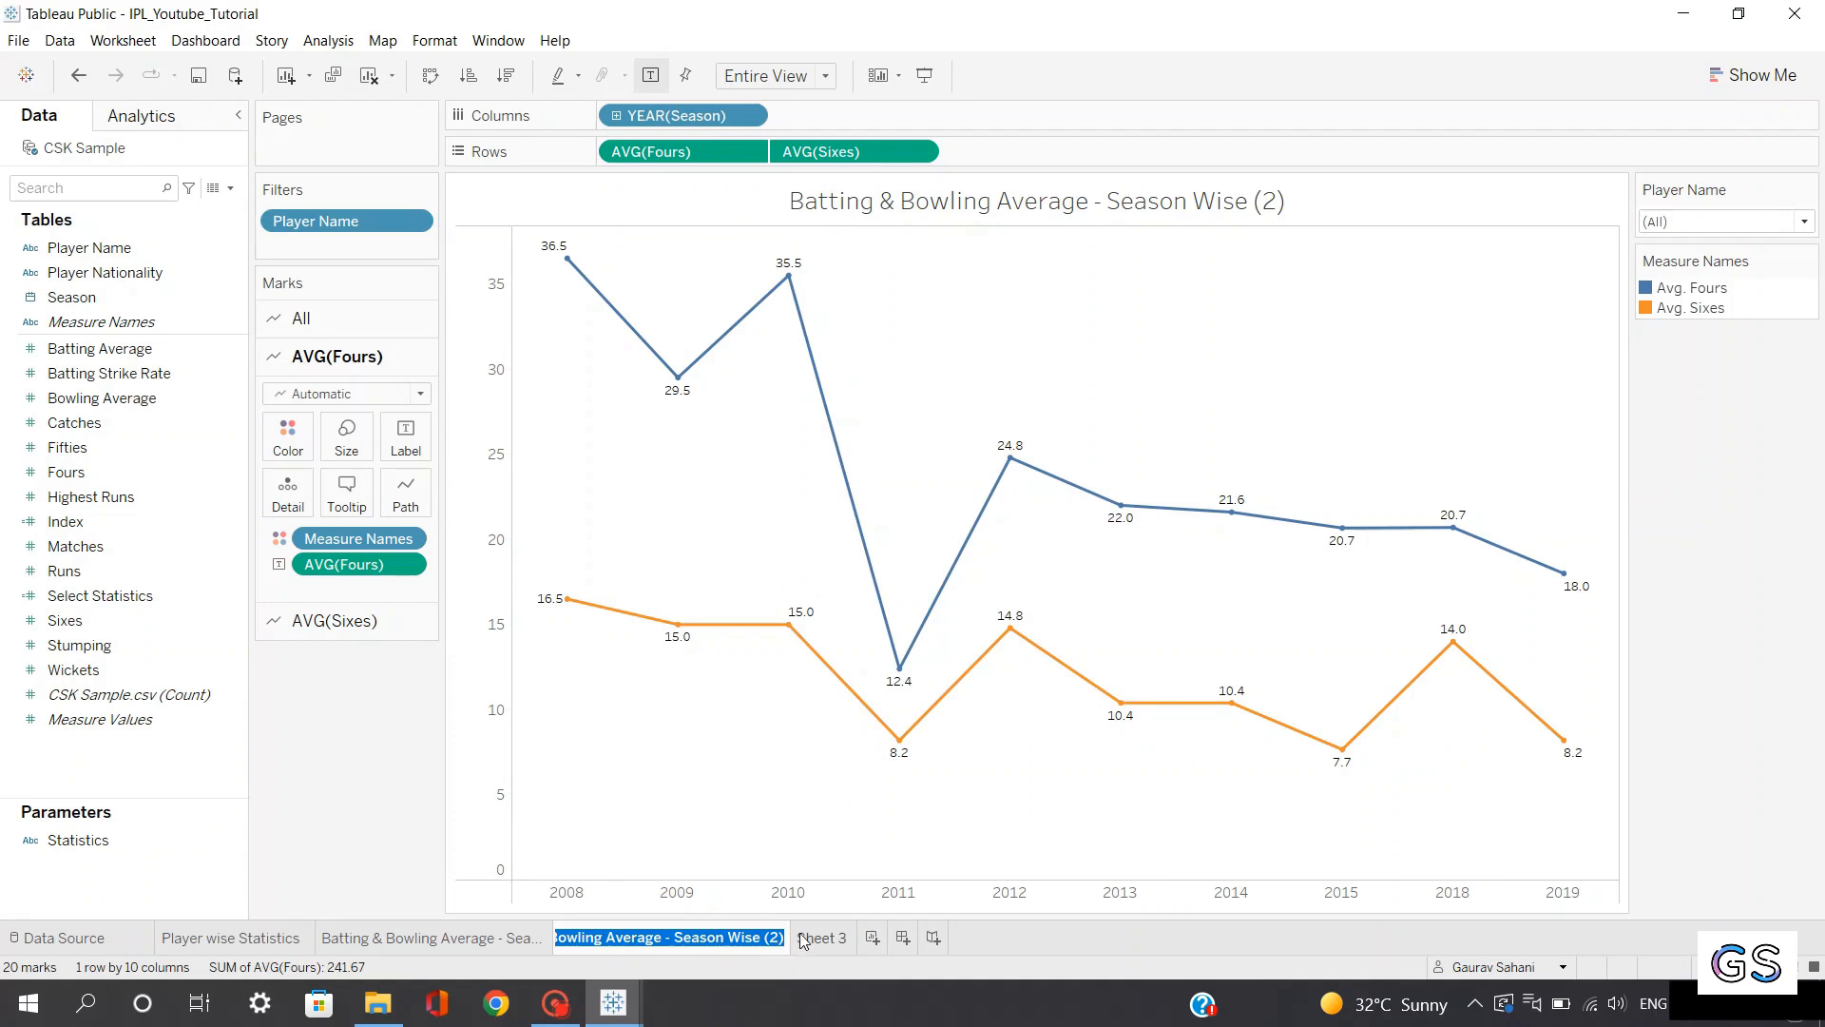
{"action": "left_click", "coordinate": [789, 937]}
{"action": "key", "text": "BackSpace"}
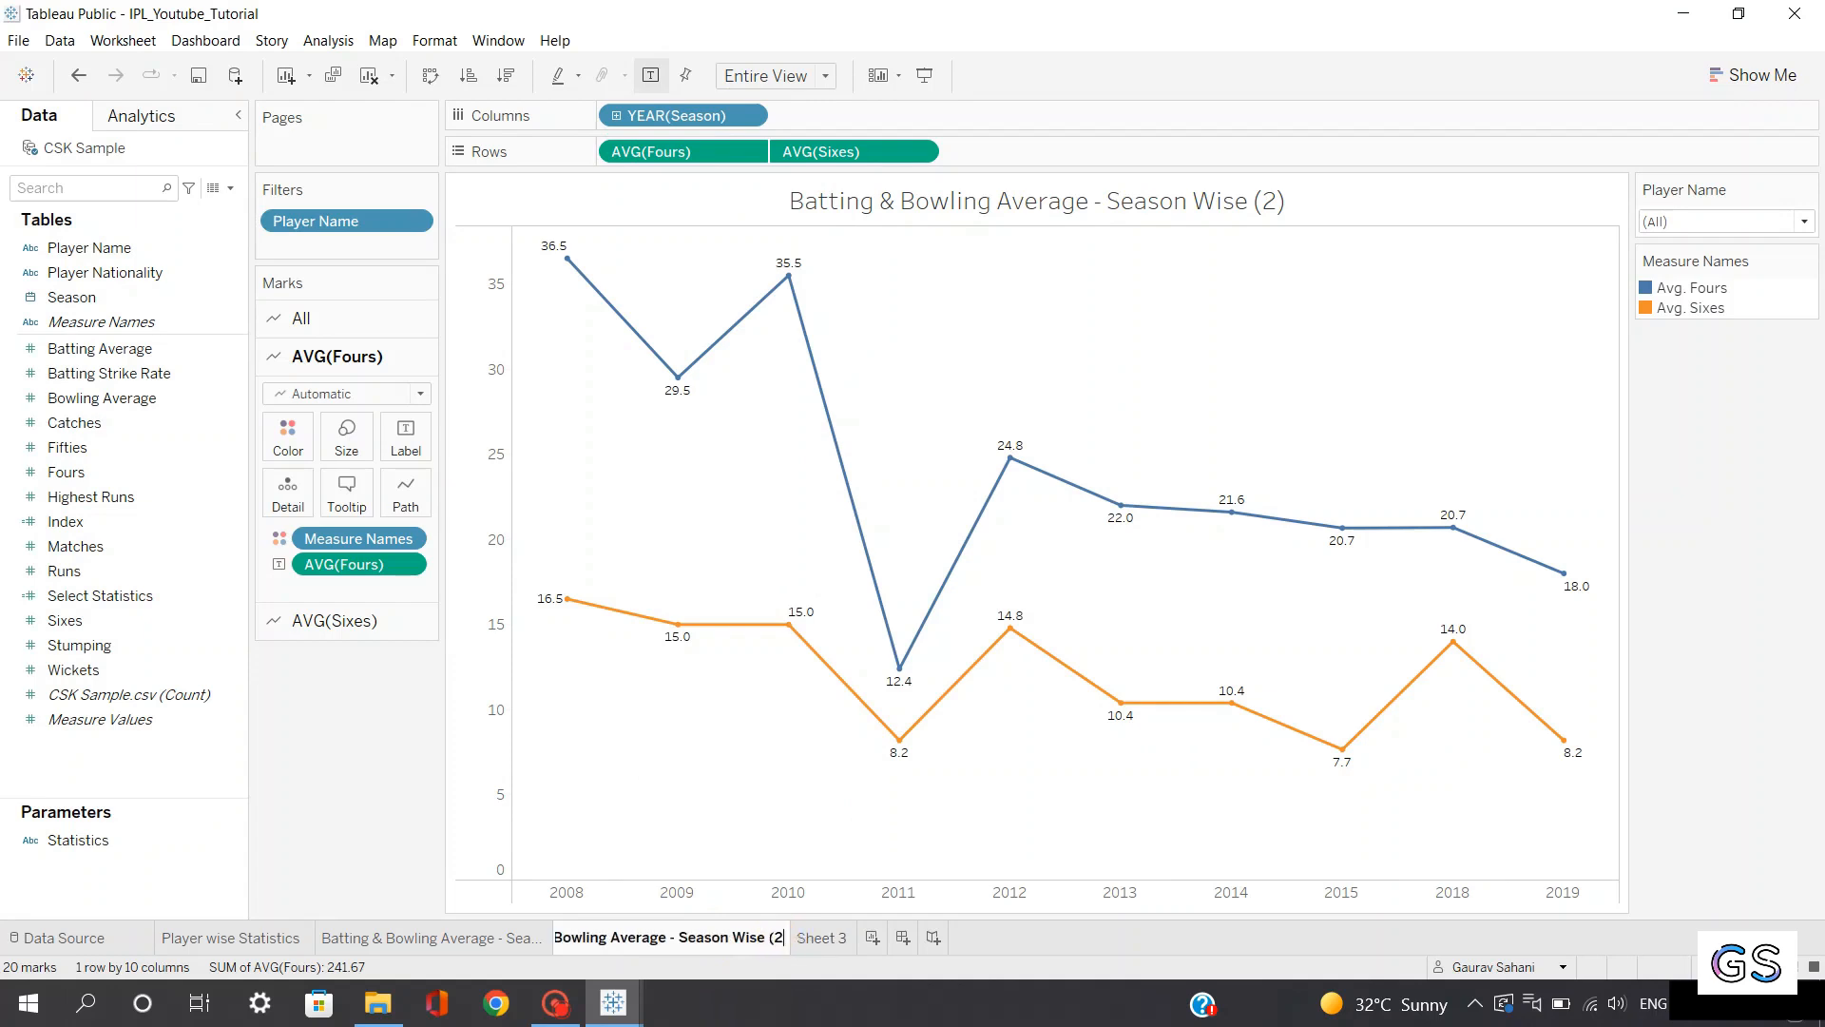
{"action": "key", "text": "BackSpace"}
{"action": "key", "text": "BackSpace"}
{"action": "key", "text": "BackSpace"}
{"action": "key", "text": "BackSpace"}
{"action": "key", "text": "BackSpace"}
{"action": "key", "text": "BackSpace"}
{"action": "key", "text": "BackSpace"}
{"action": "key", "text": "BackSpace"}
{"action": "type", "text": "Wise"}
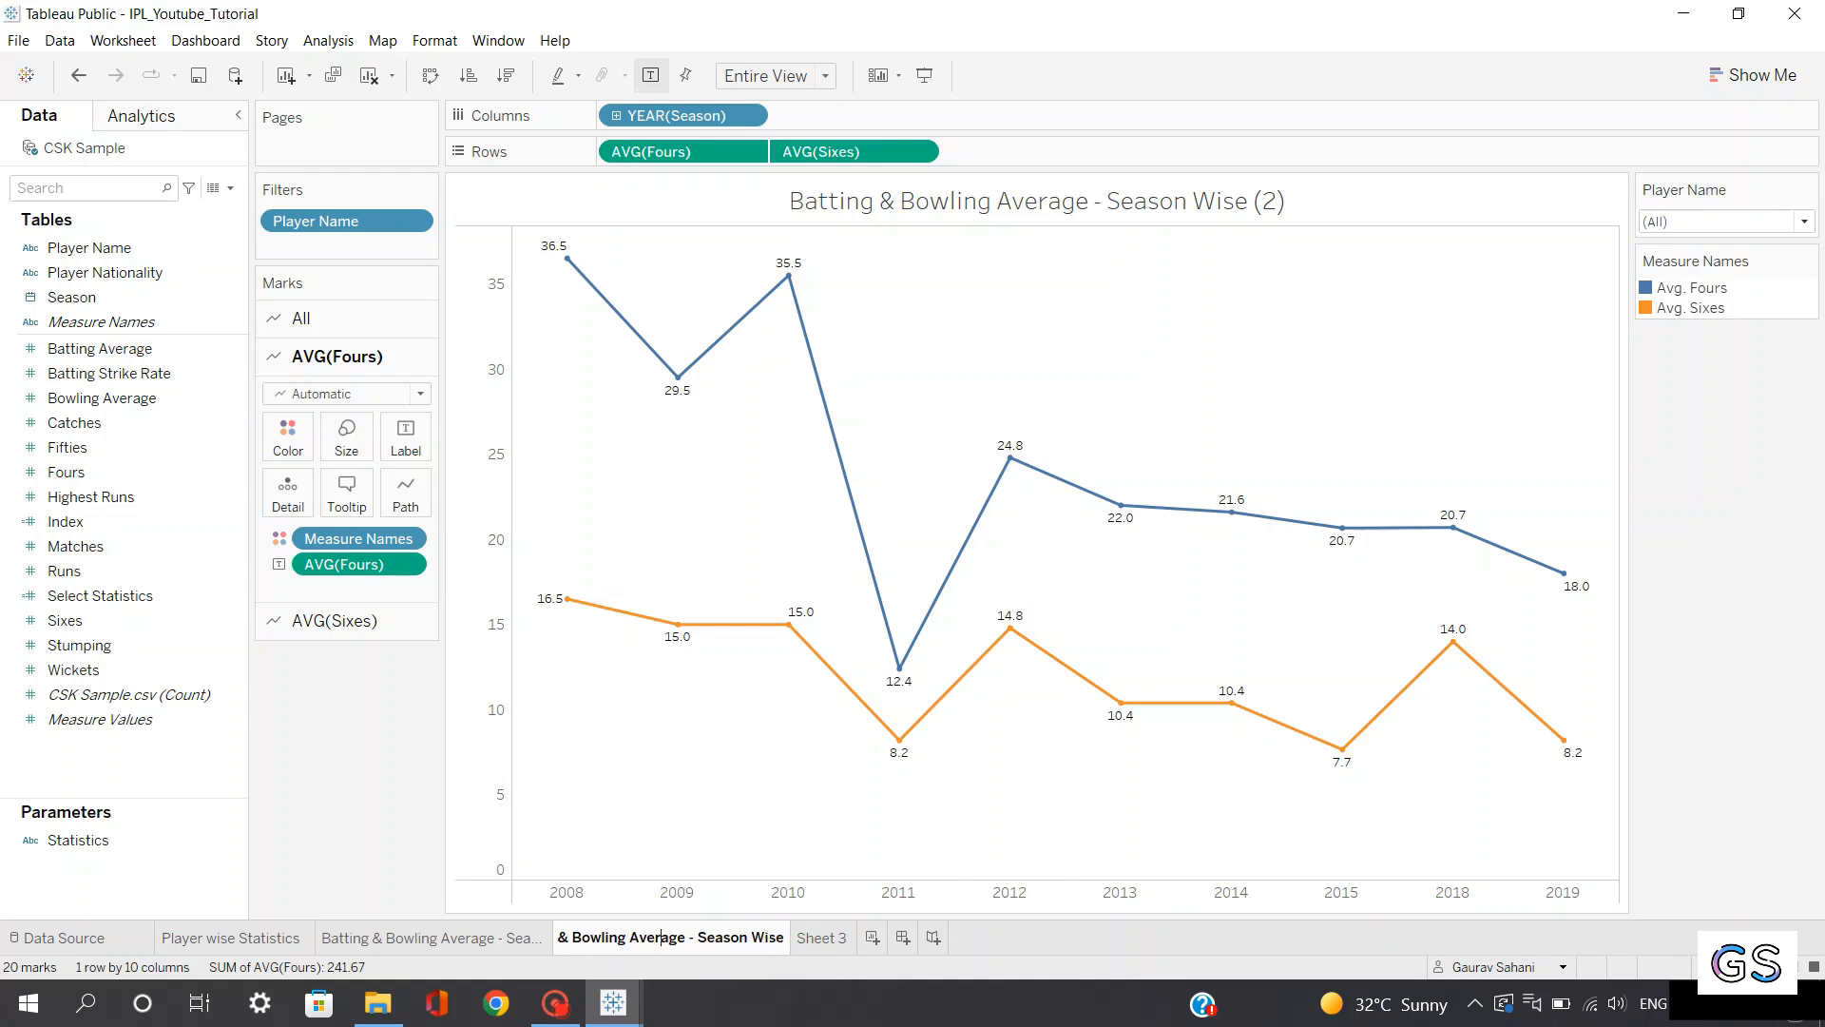
{"action": "key", "text": "BackSpace"}
{"action": "key", "text": "BackSpace"}
{"action": "key", "text": "BackSpace"}
{"action": "key", "text": "BackSpace"}
{"action": "key", "text": "BackSpace"}
{"action": "key", "text": "BackSpace"}
{"action": "key", "text": "BackSpace"}
{"action": "key", "text": "BackSpace"}
{"action": "key", "text": "BackSpace"}
{"action": "key", "text": "BackSpace"}
{"action": "key", "text": "BackSpace"}
{"action": "key", "text": "BackSpace"}
{"action": "key", "text": "BackSpace"}
{"action": "key", "text": "BackSpace"}
{"action": "key", "text": "BackSpace"}
{"action": "key", "text": "BackSpace"}
{"action": "key", "text": "BackSpace"}
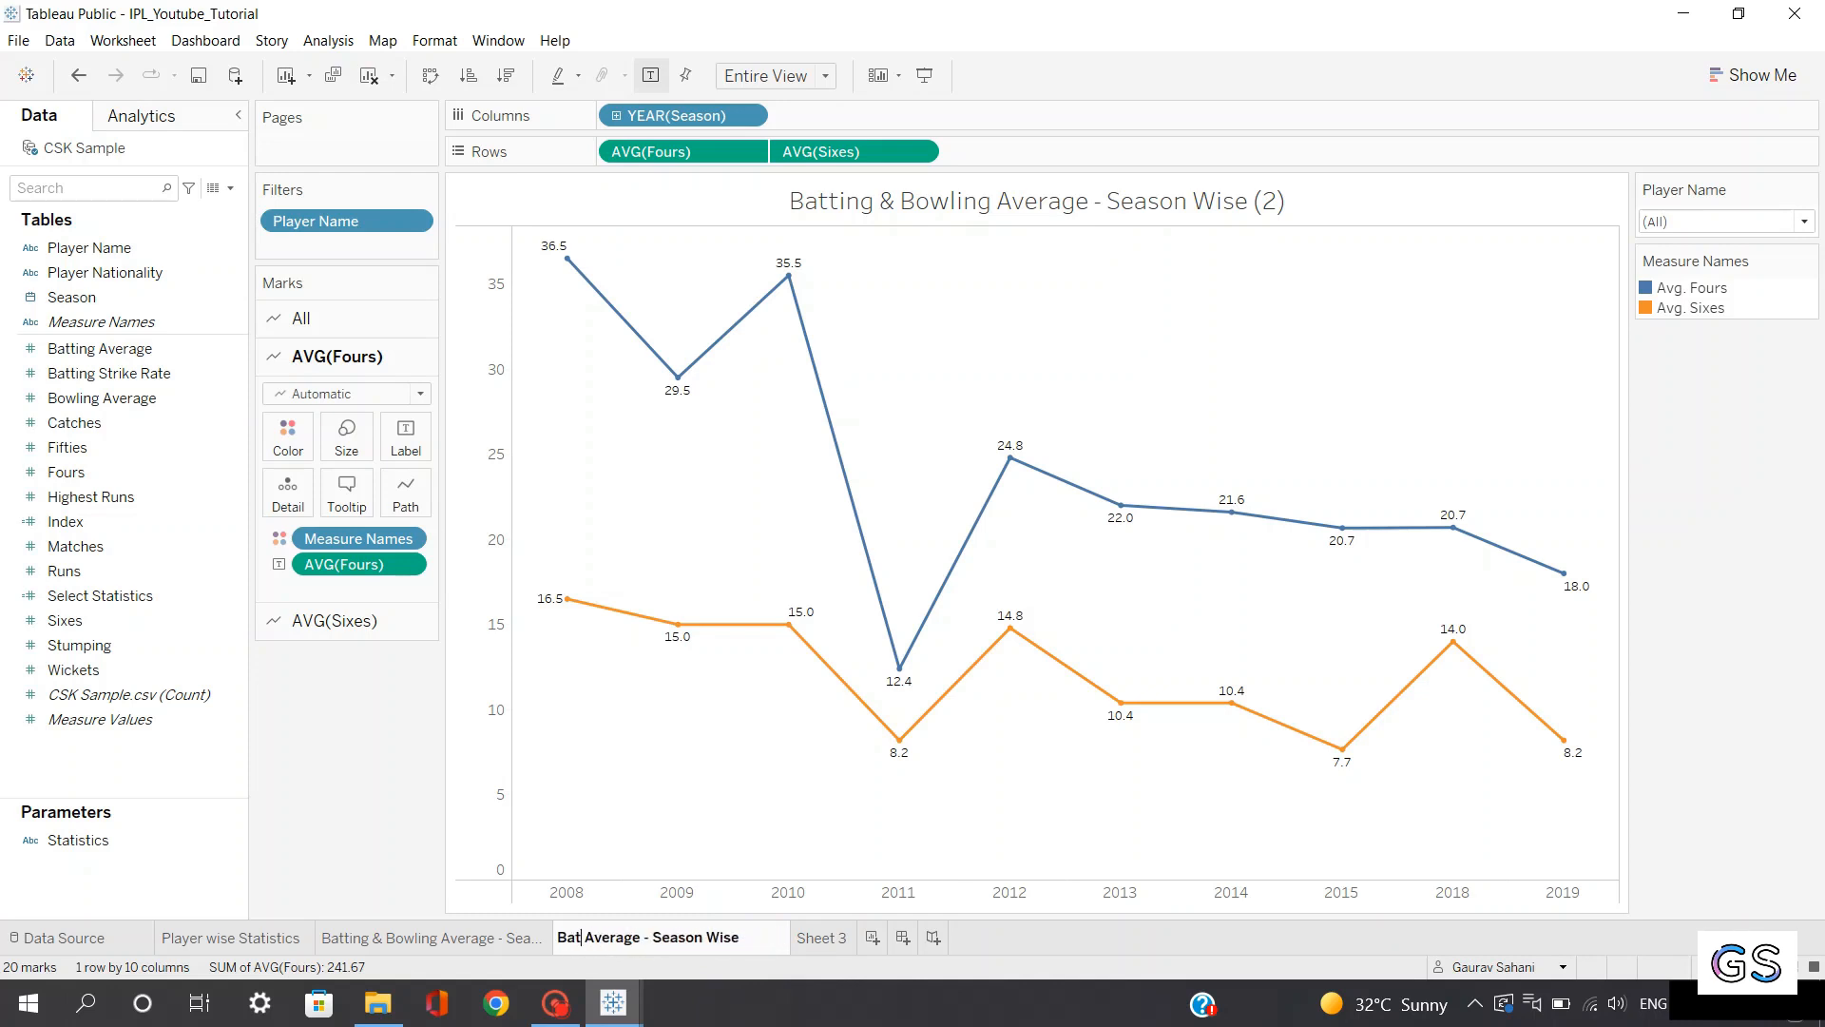
{"action": "type", "text": "Fo"}
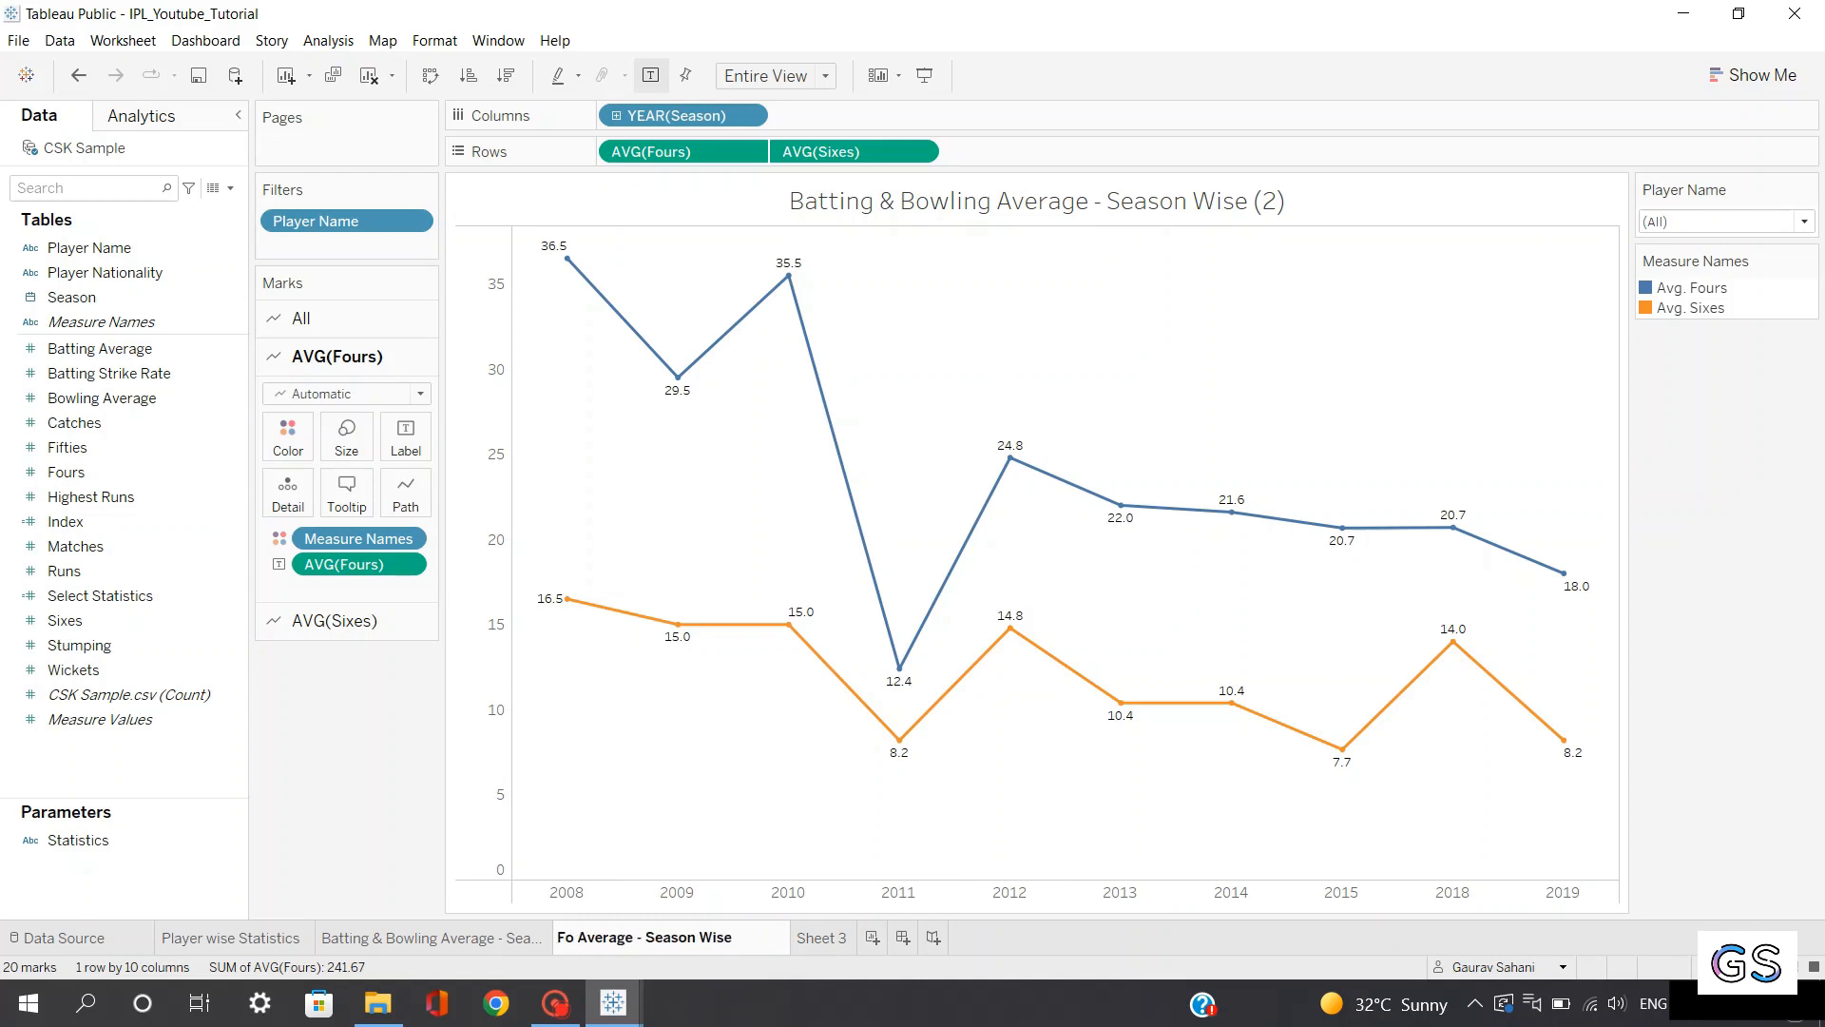
{"action": "type", "text": "urs &"}
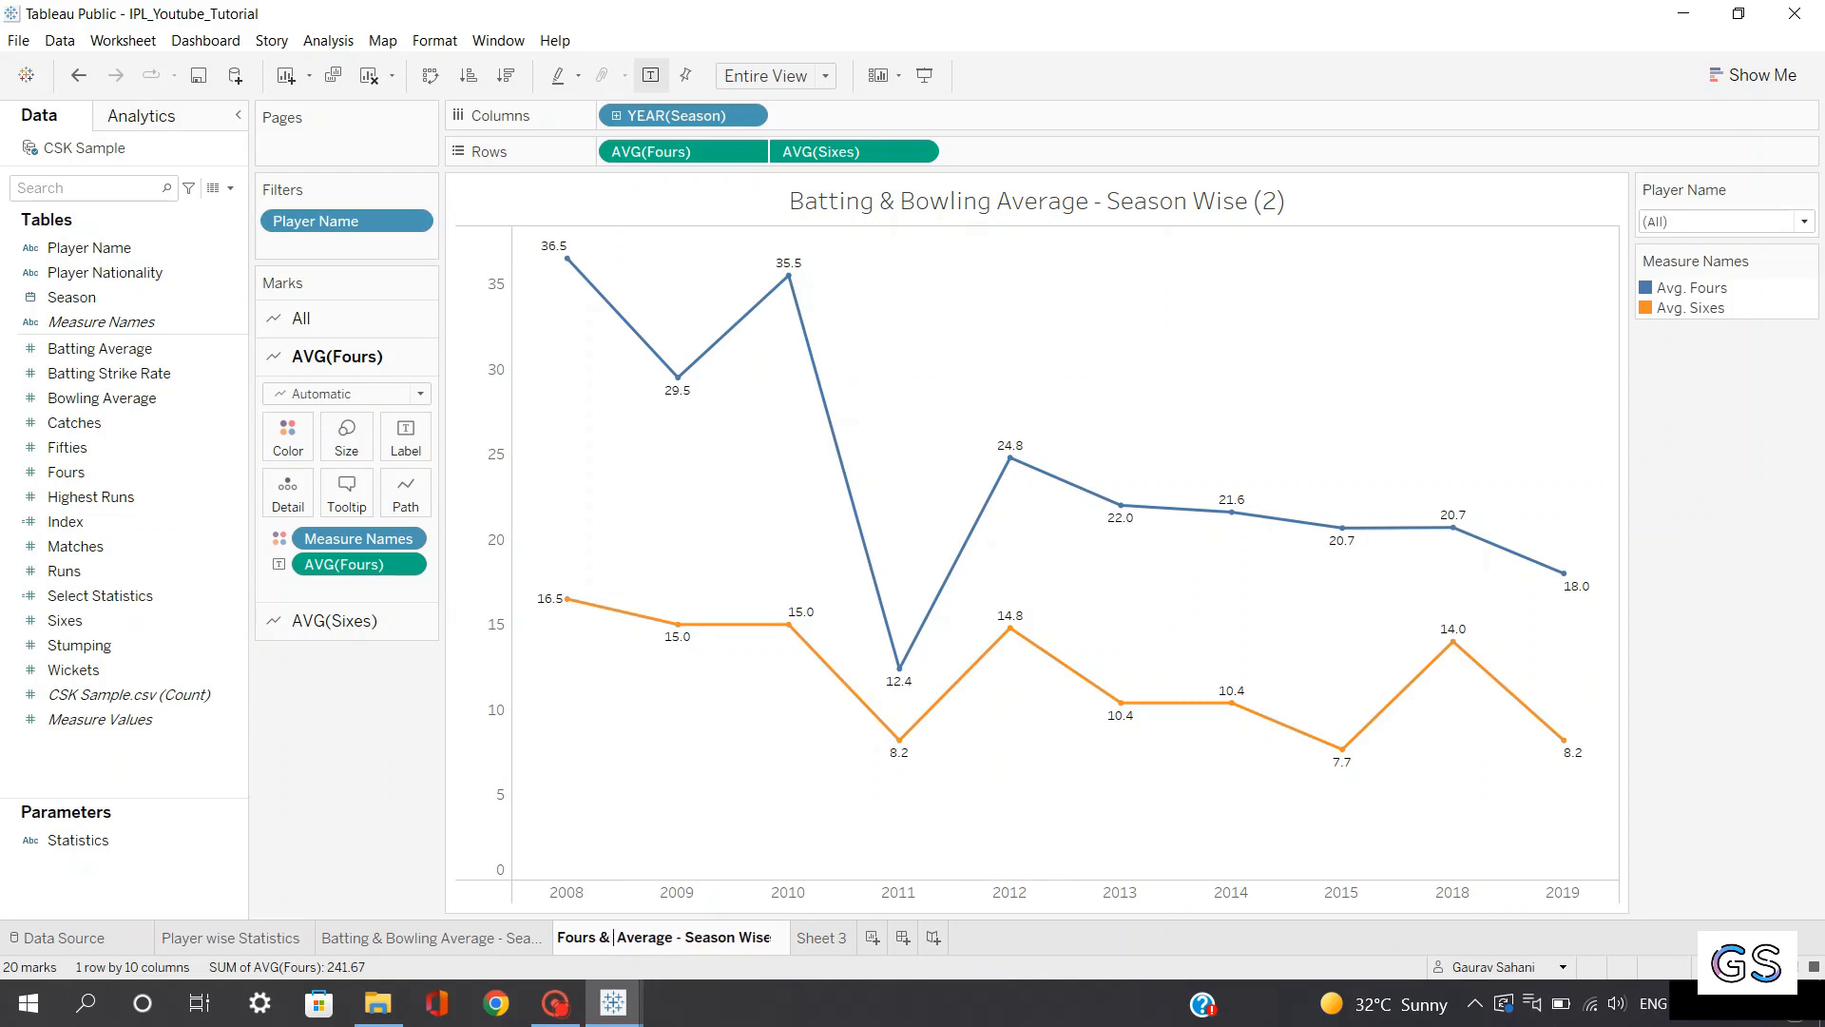
{"action": "type", "text": " Sixes"}
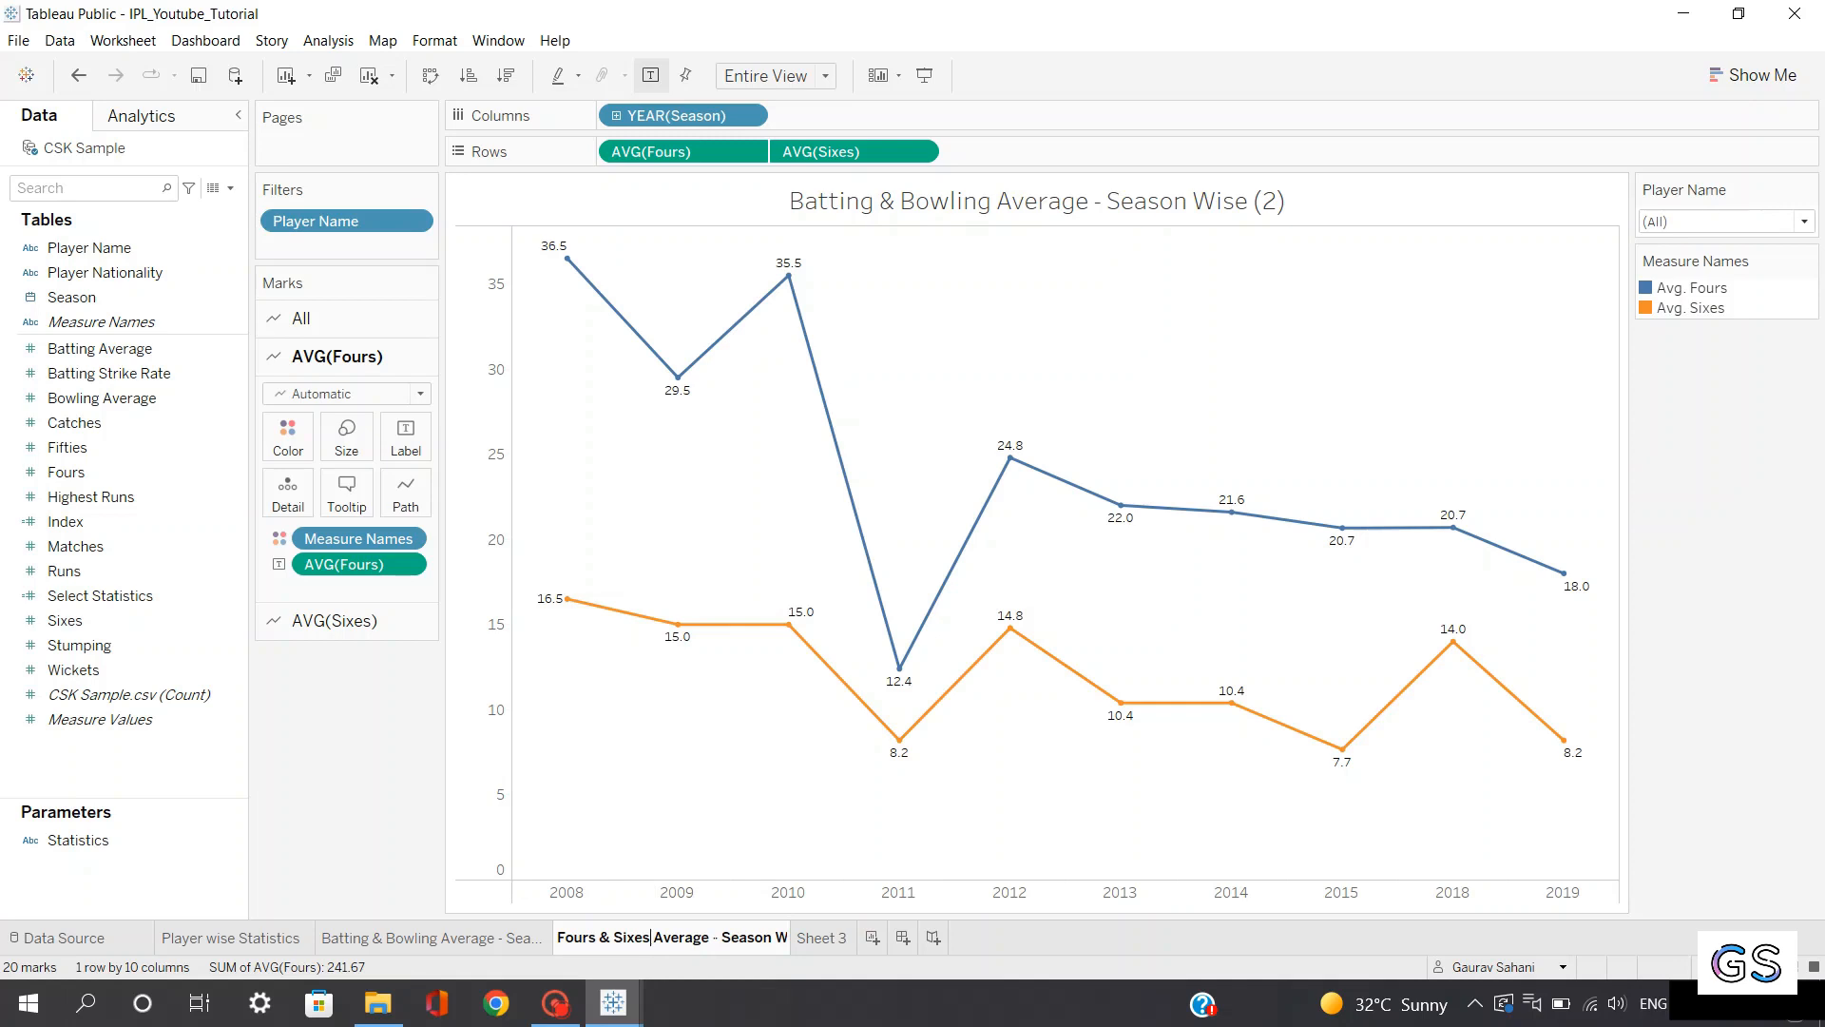
{"action": "left_click", "coordinate": [711, 936]}
{"action": "key", "text": "BackSpace"}
{"action": "key", "text": "BackSpace"}
{"action": "key", "text": "BackSpace"}
{"action": "key", "text": "BackSpace"}
{"action": "key", "text": "BackSpace"}
{"action": "key", "text": "BackSpace"}
{"action": "key", "text": "BackSpace"}
{"action": "key", "text": "BackSpace"}
{"action": "key", "text": "BackSpace"}
{"action": "key", "text": "Return"}
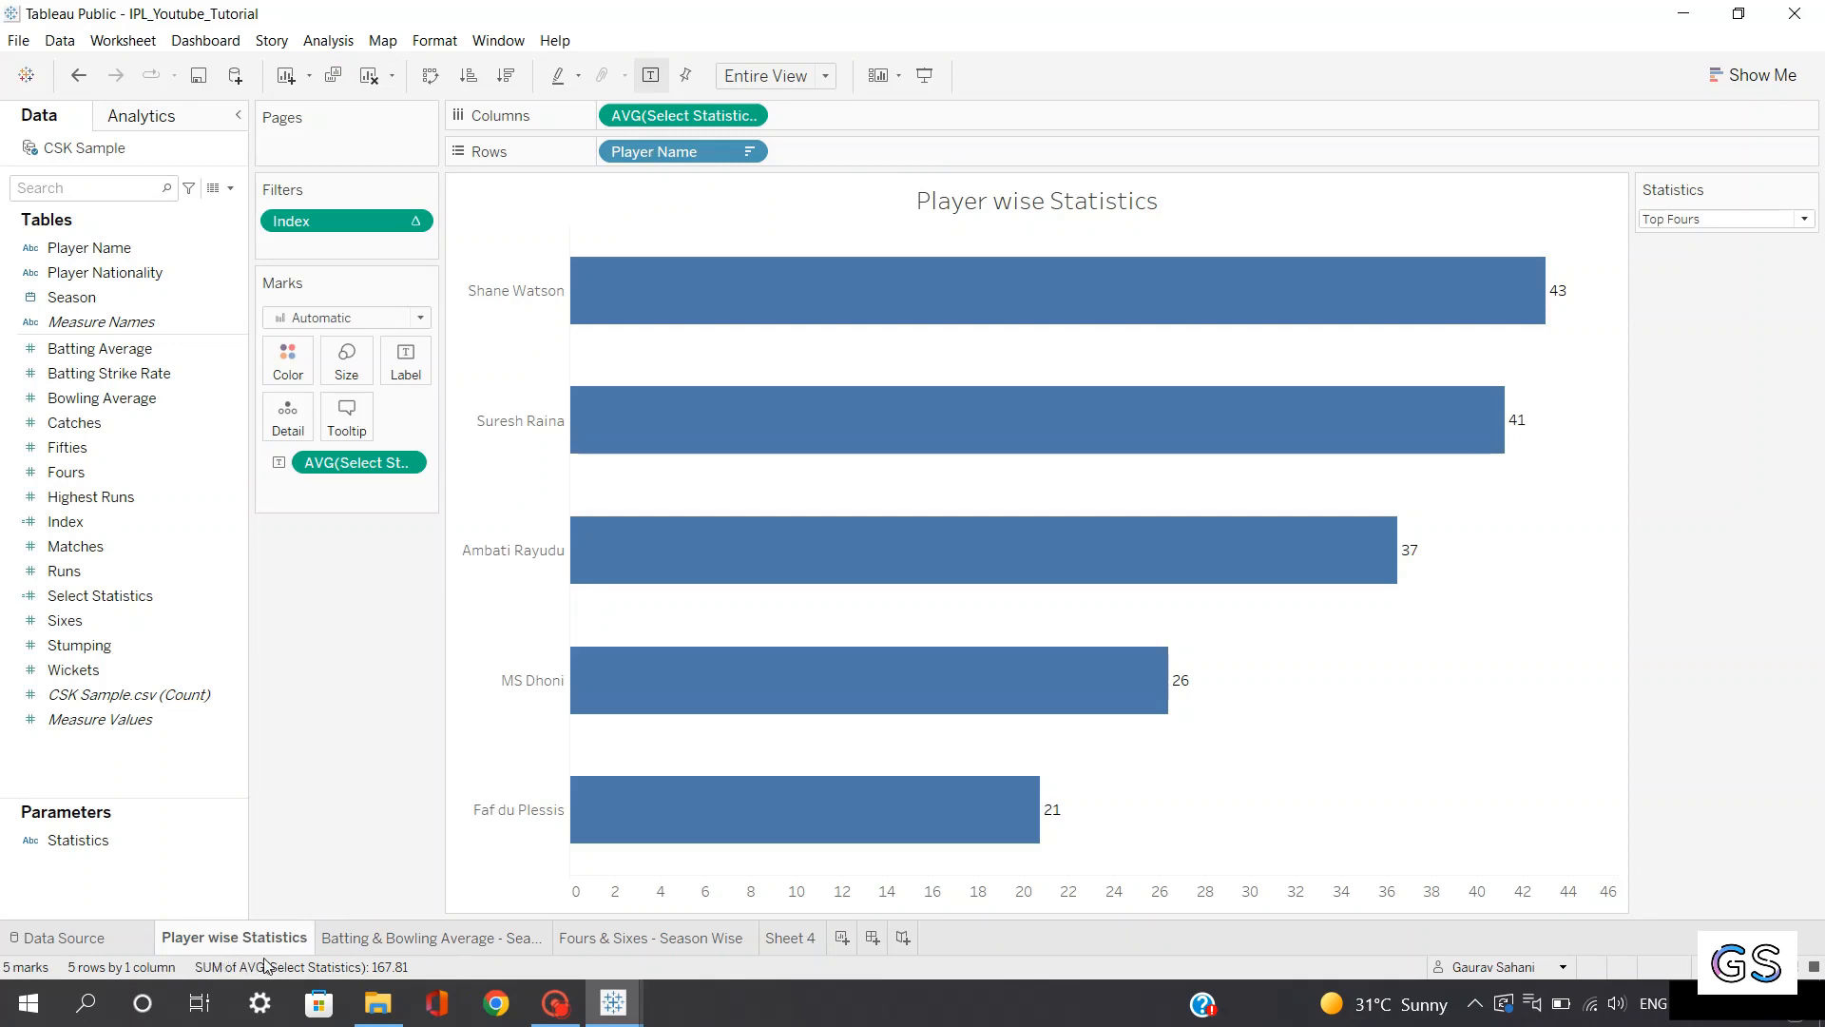
Review the Batting & Bowling Average and the Fours & Sixes season-wise charts, comparing their titles and lines
{"action": "left_click", "coordinate": [371, 939]}
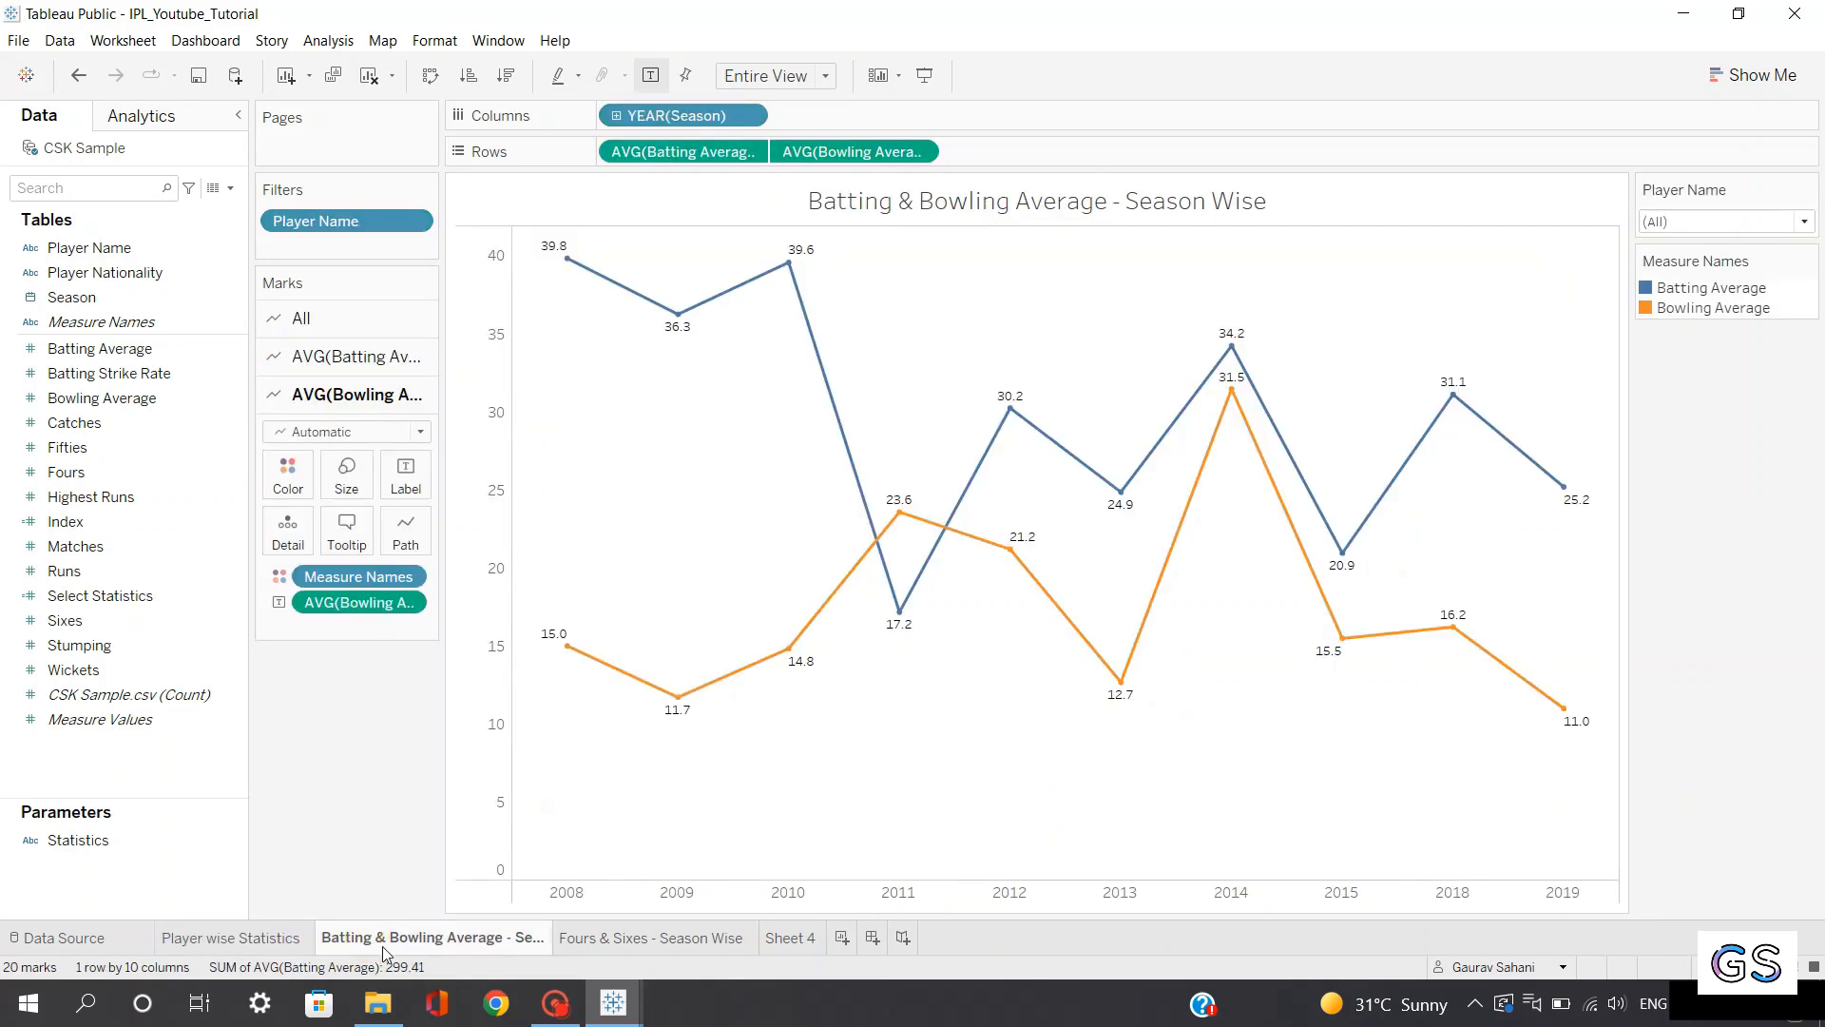
{"action": "left_click", "coordinate": [620, 941]}
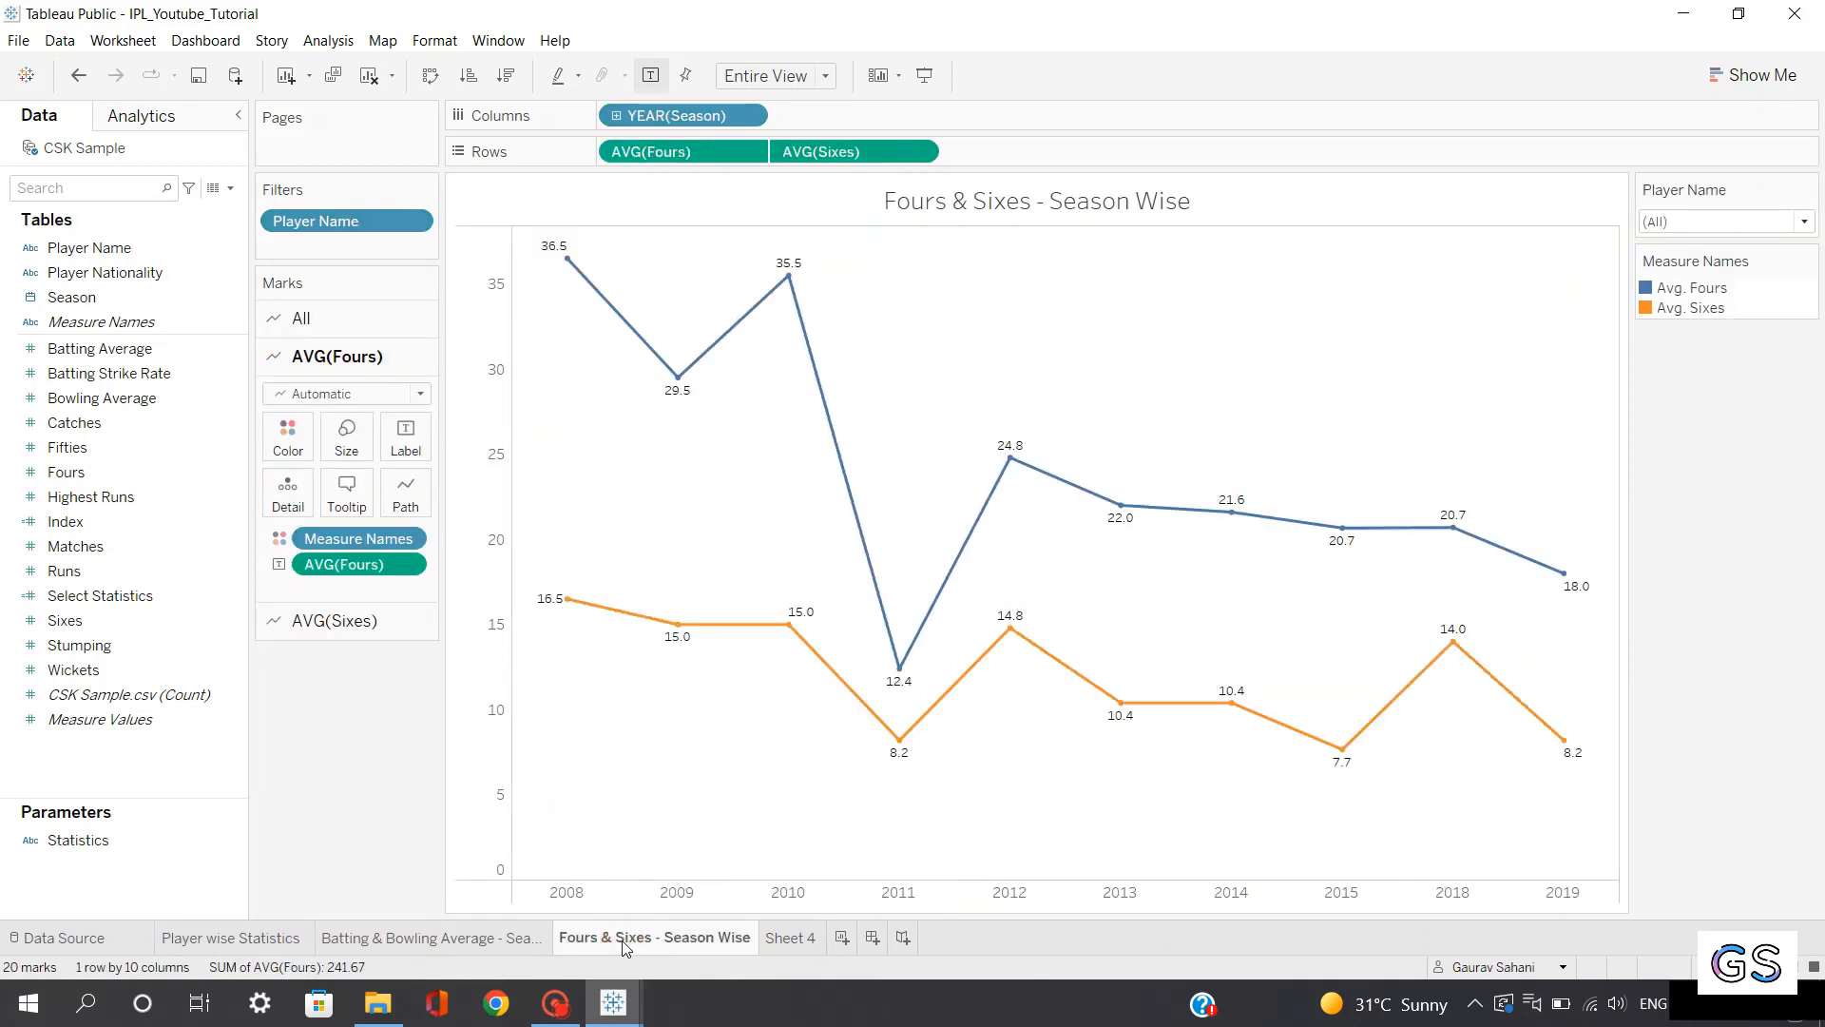
{"action": "left_click", "coordinate": [488, 935]}
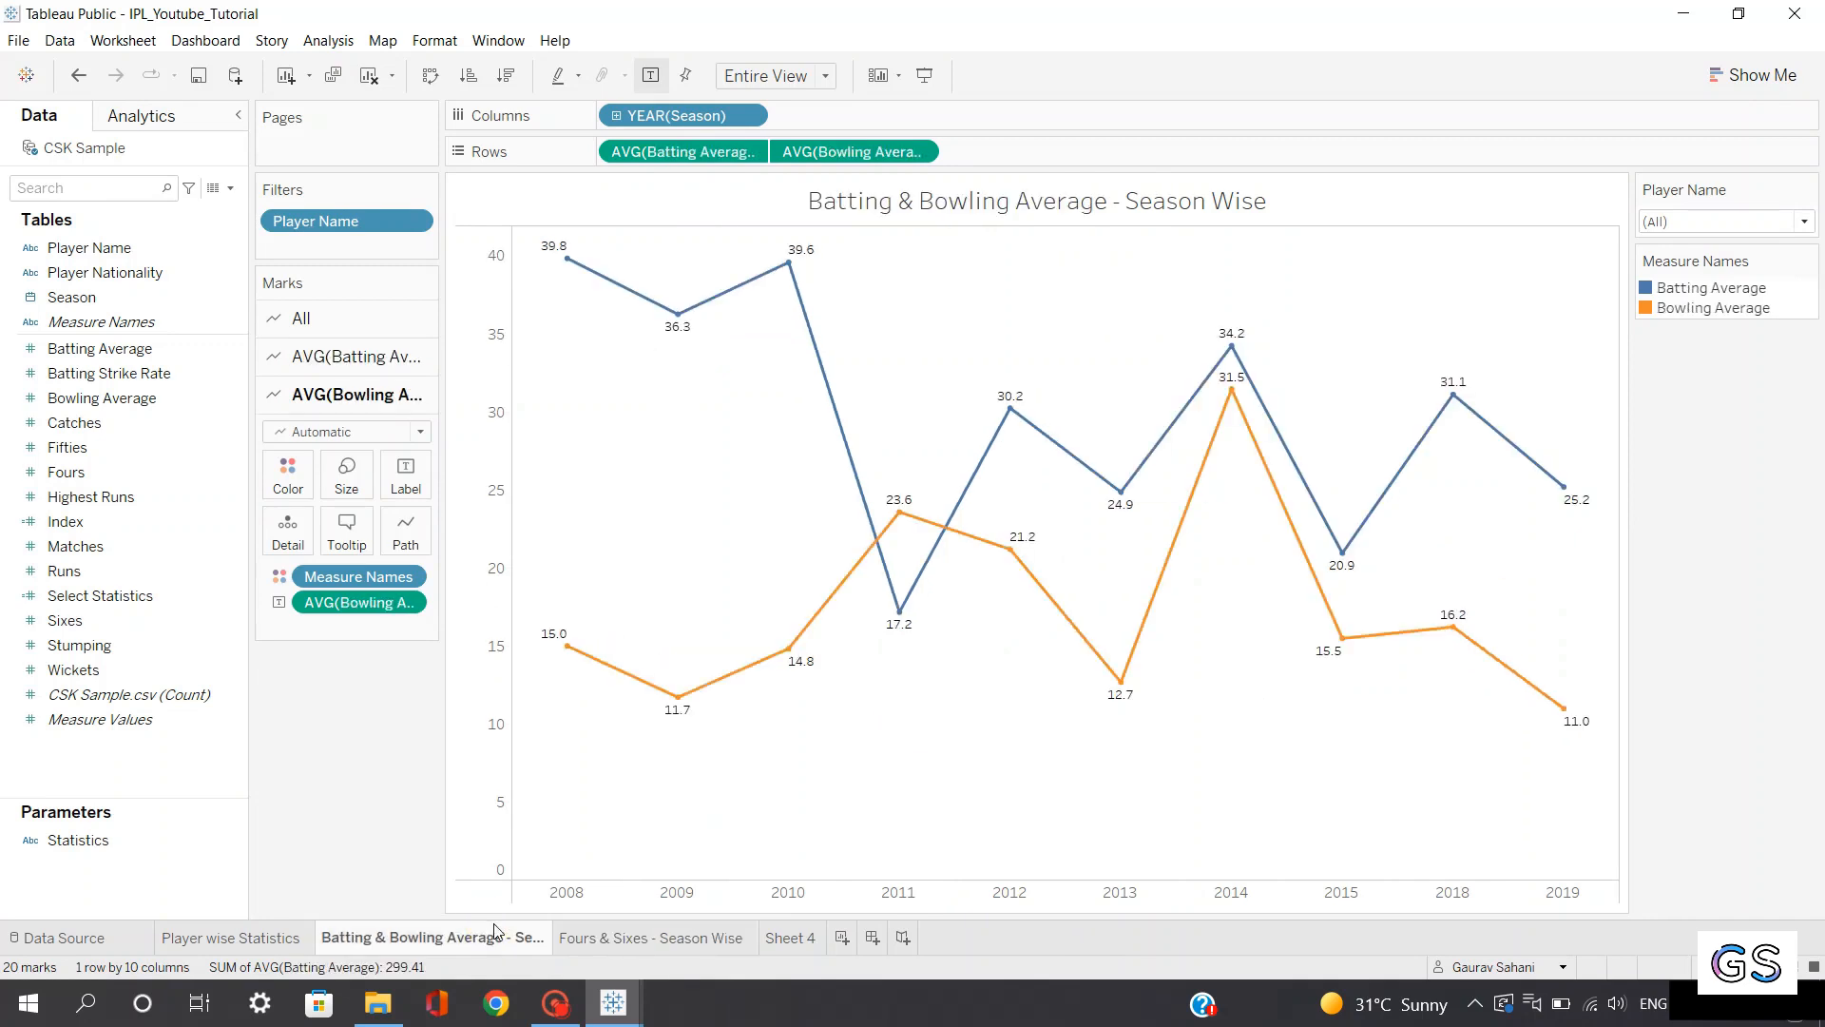
{"action": "mouse_move", "coordinate": [596, 944]}
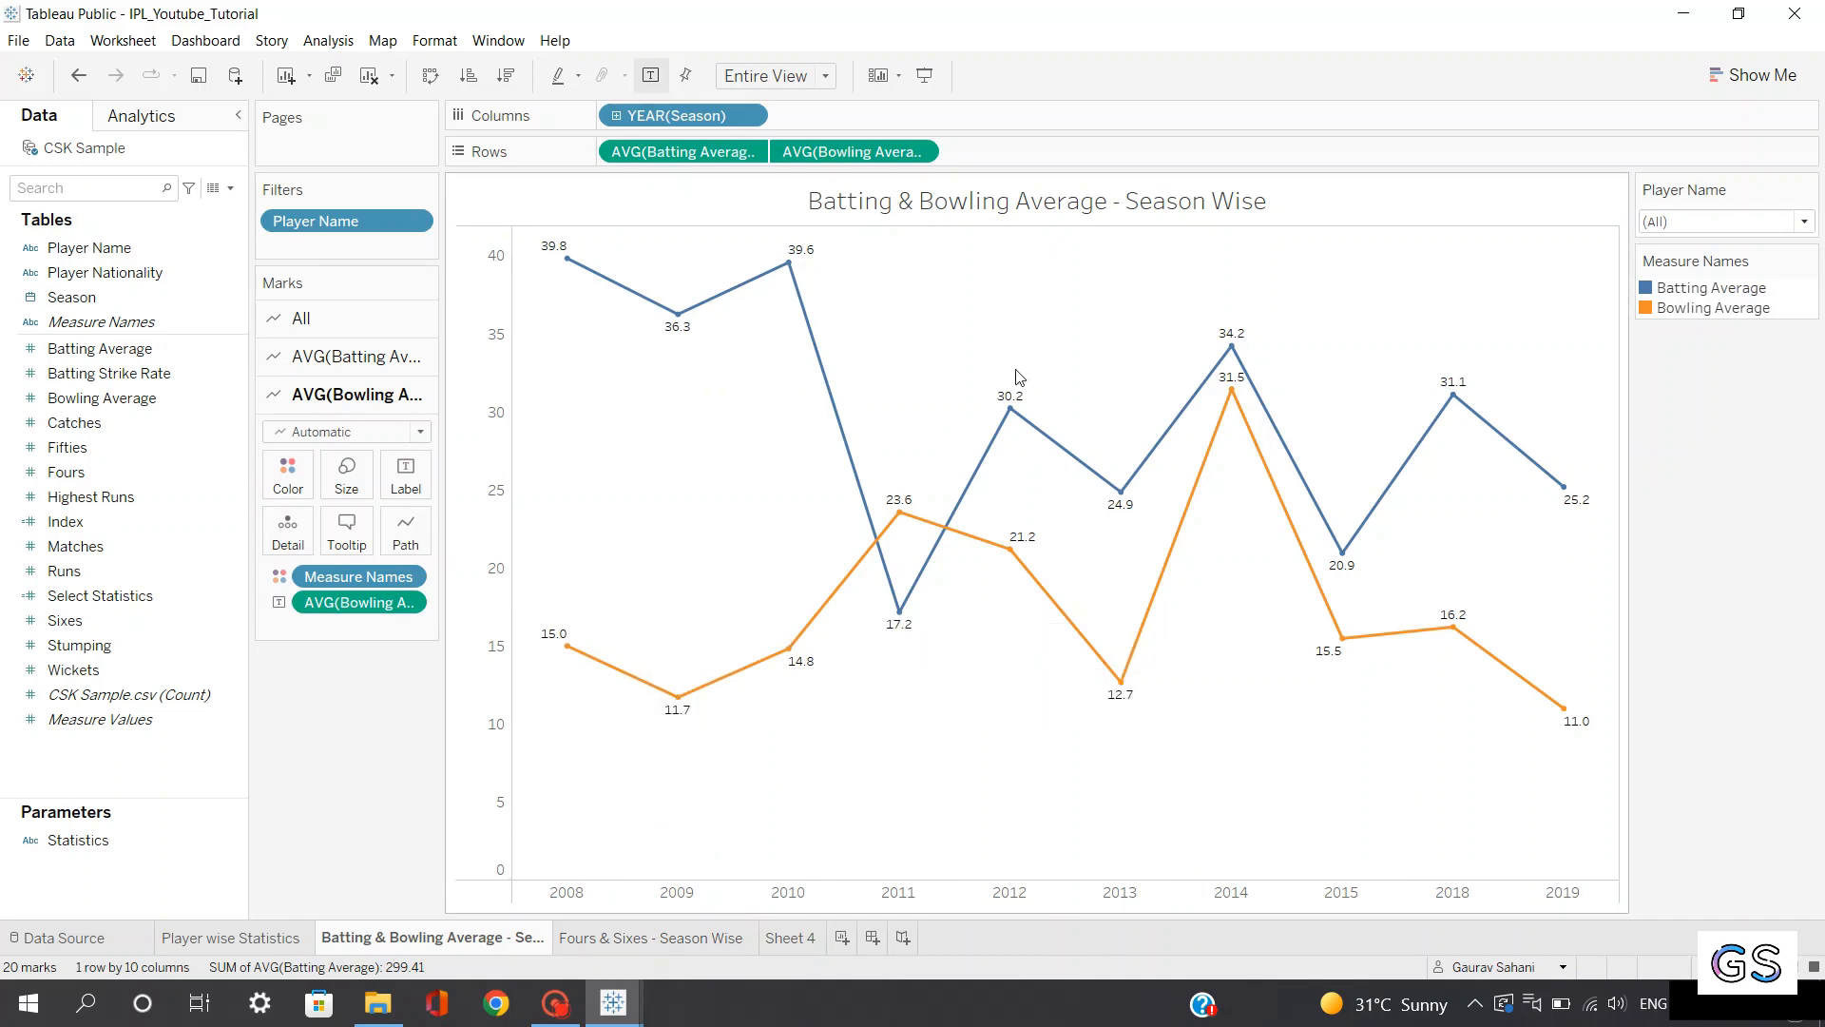
{"action": "left_click", "coordinate": [803, 193]}
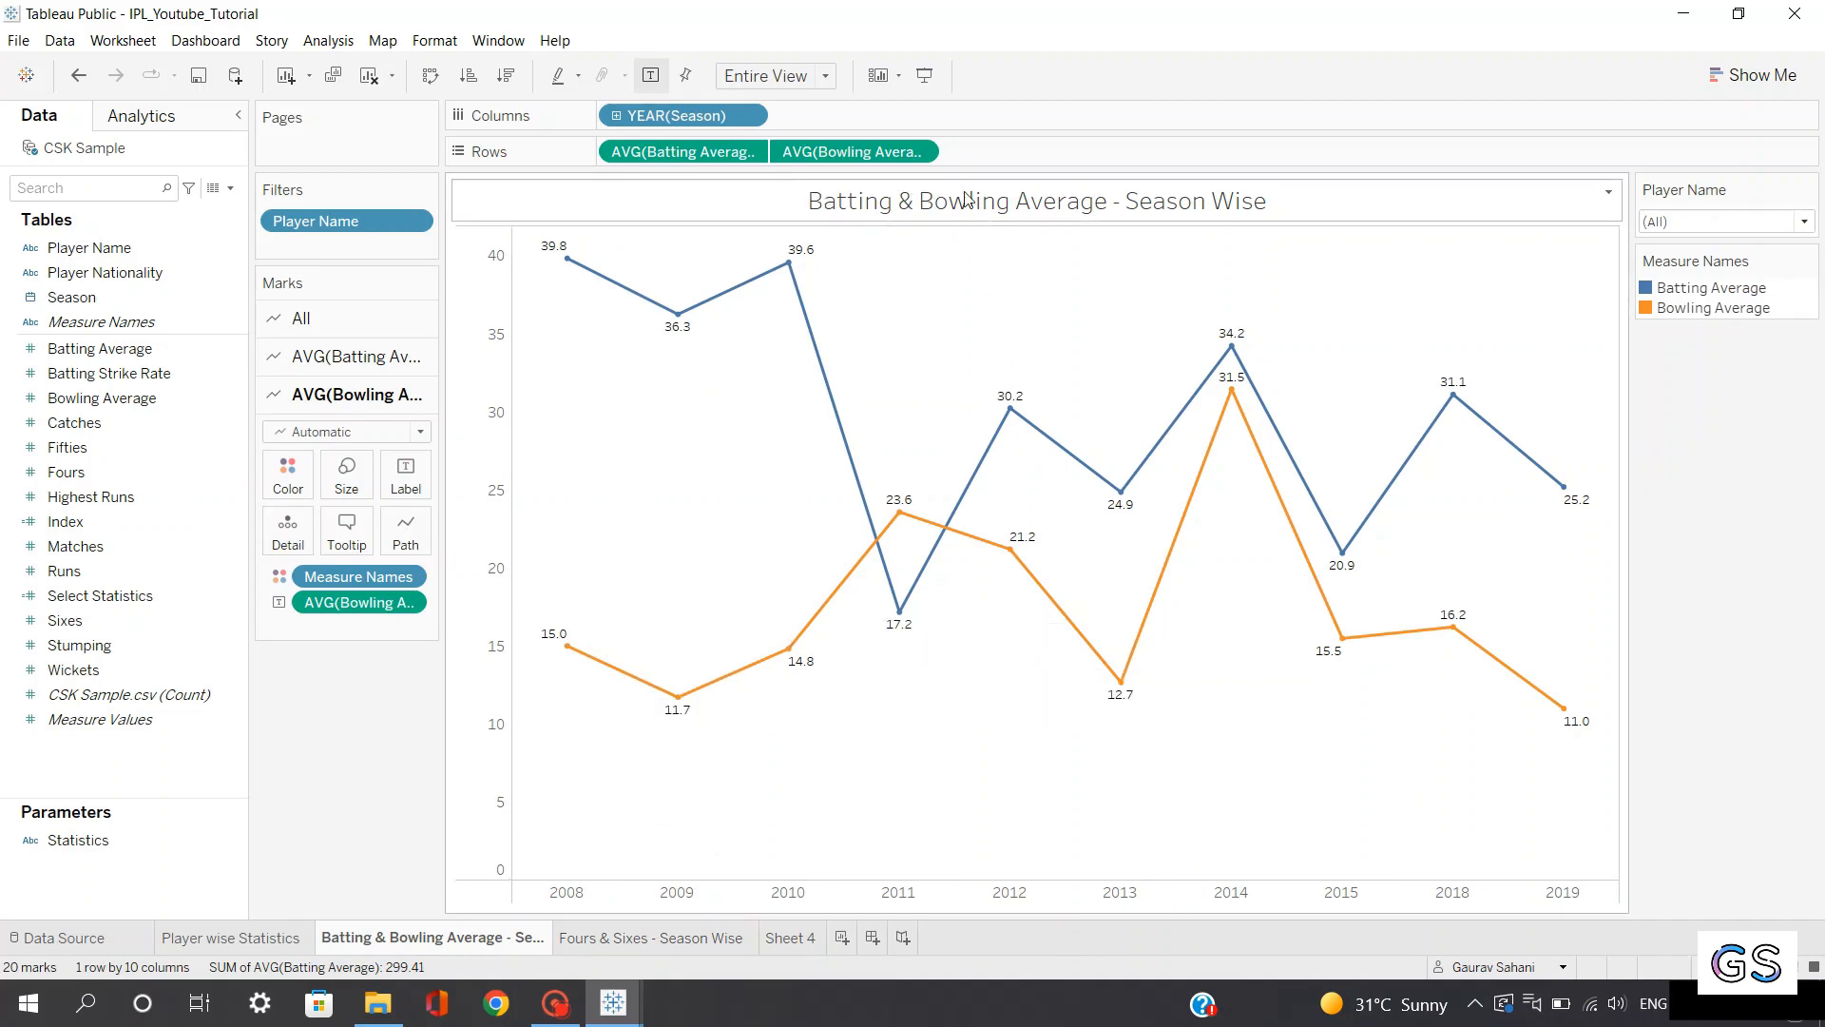
{"action": "left_click", "coordinate": [601, 938]}
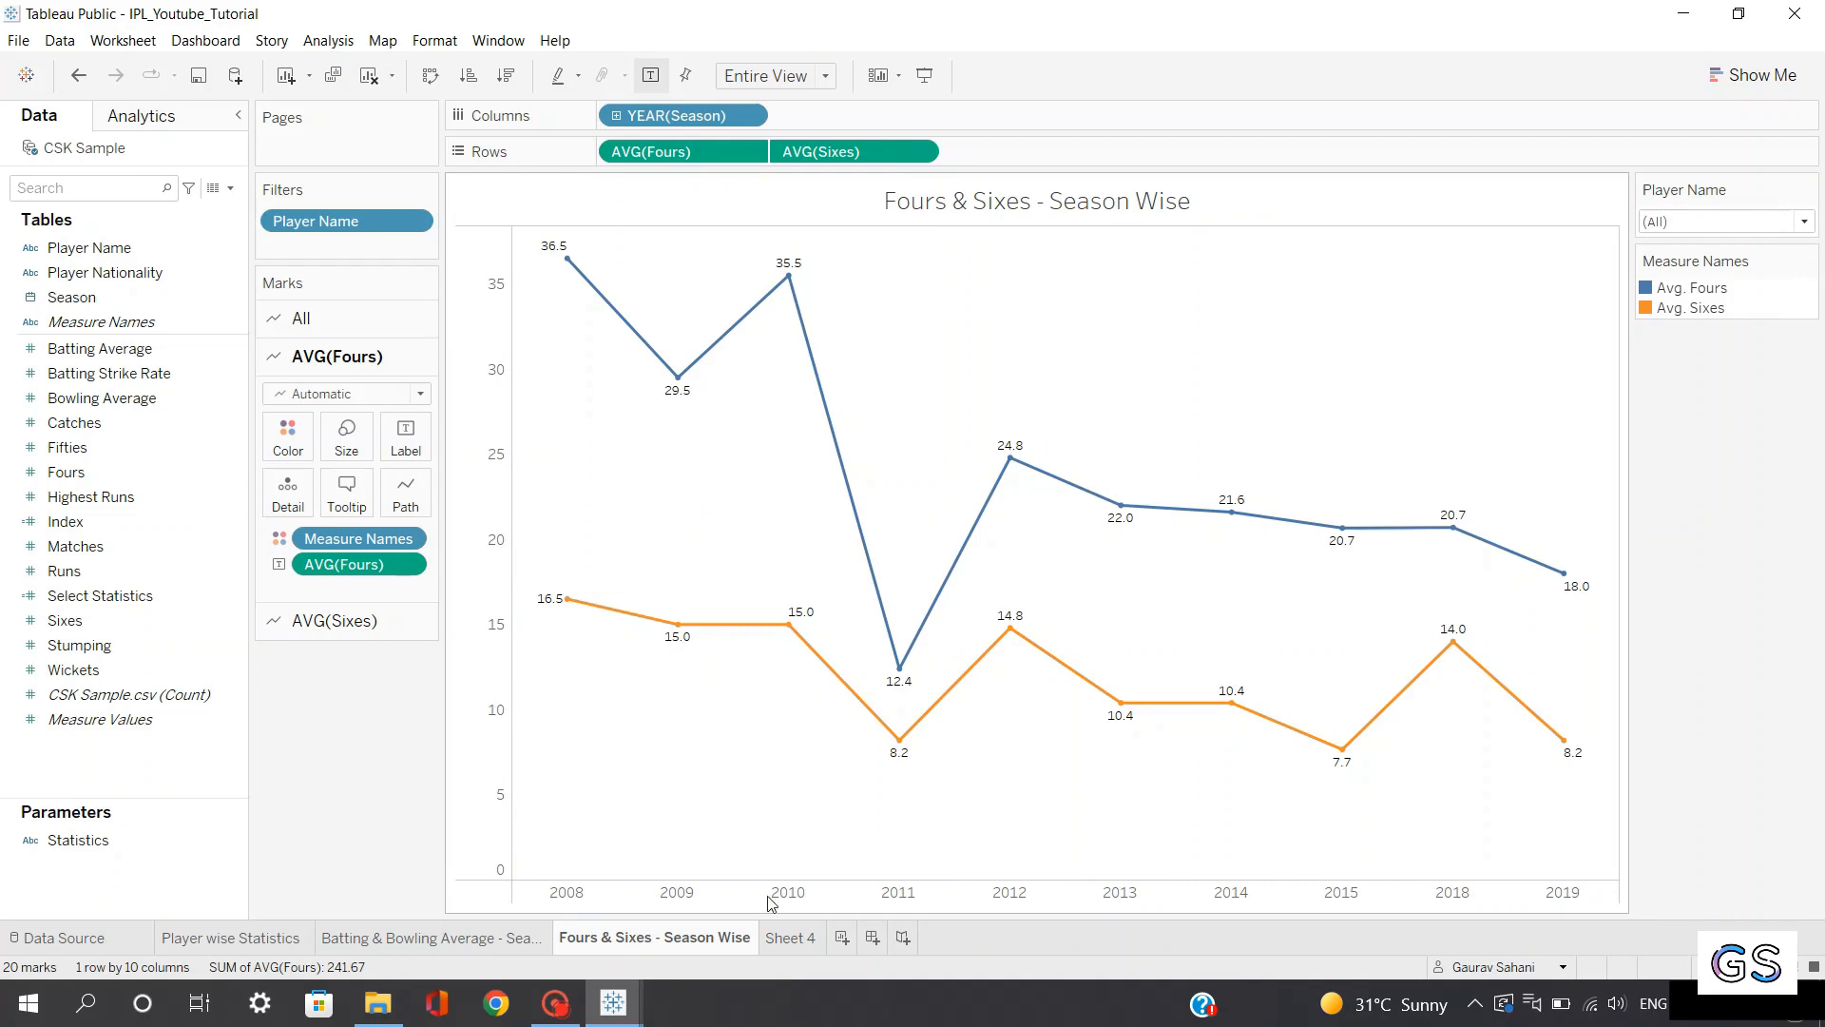
In Sheet 4, place Player Name in the rows and fit the table to Entire View
{"action": "left_click", "coordinate": [790, 938]}
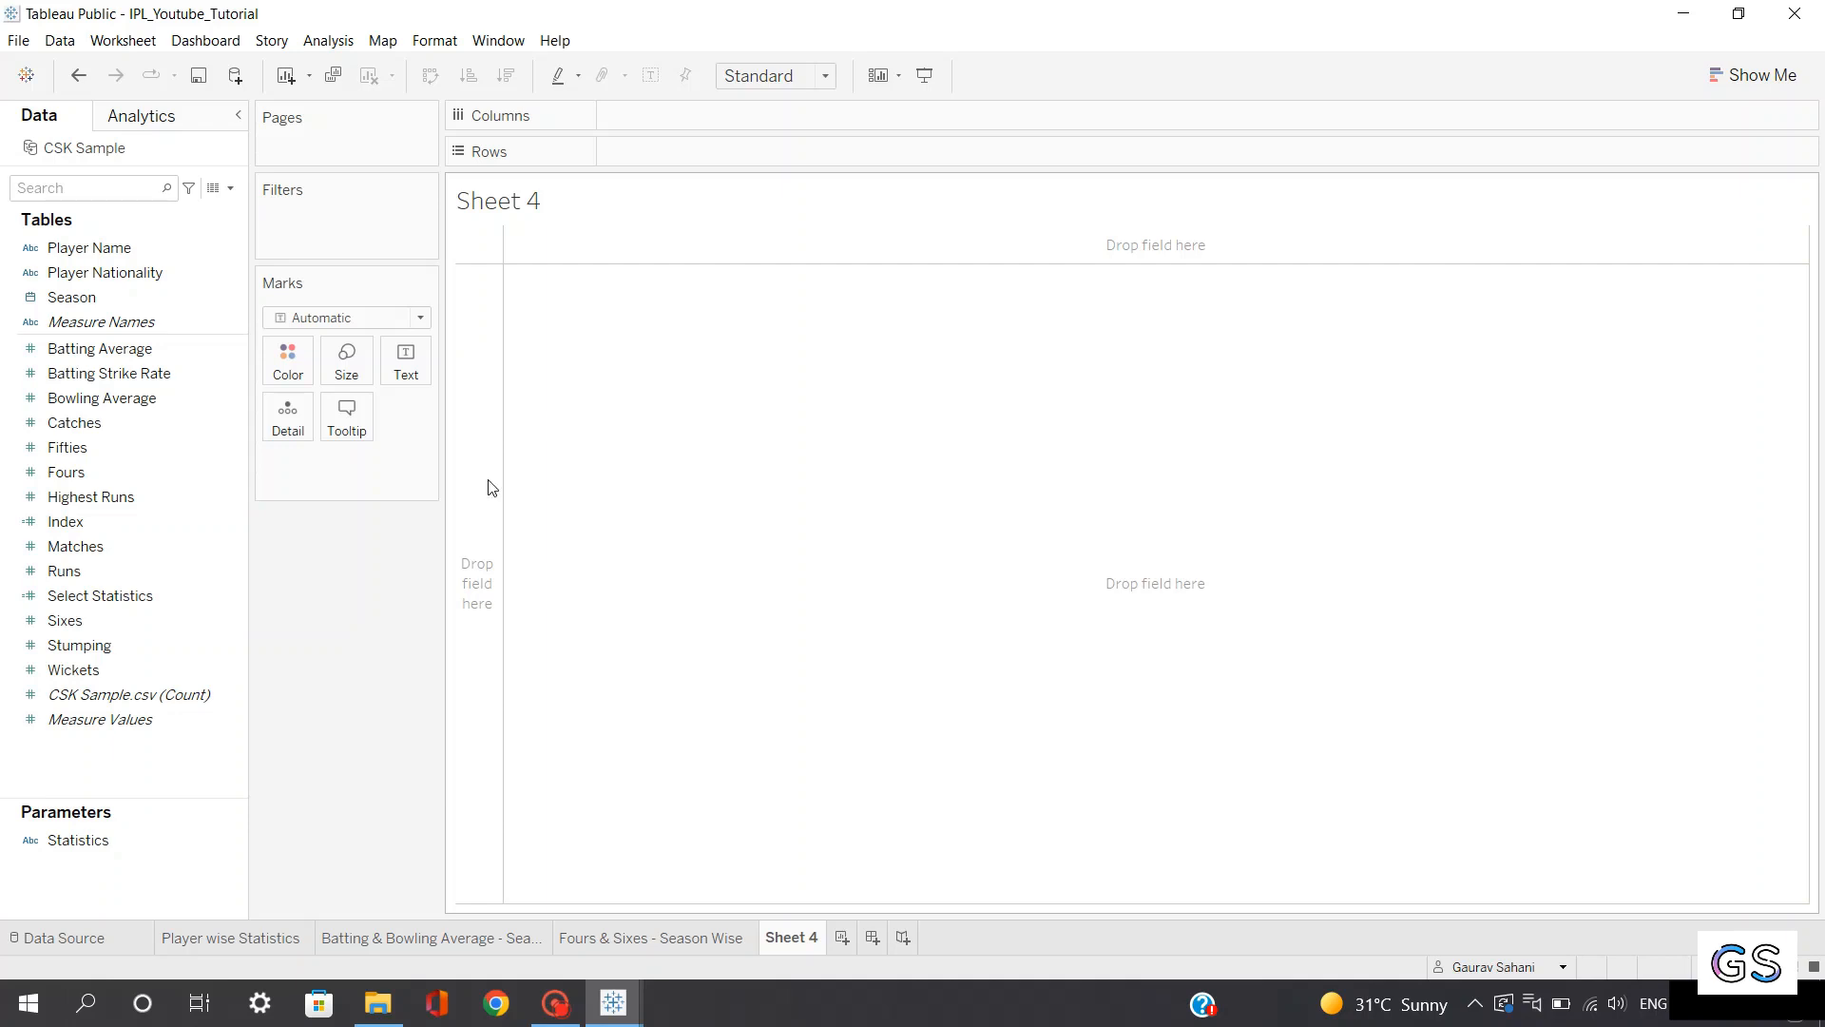
{"action": "left_click_drag", "start_coordinate": [72, 248], "coordinate": [920, 514]}
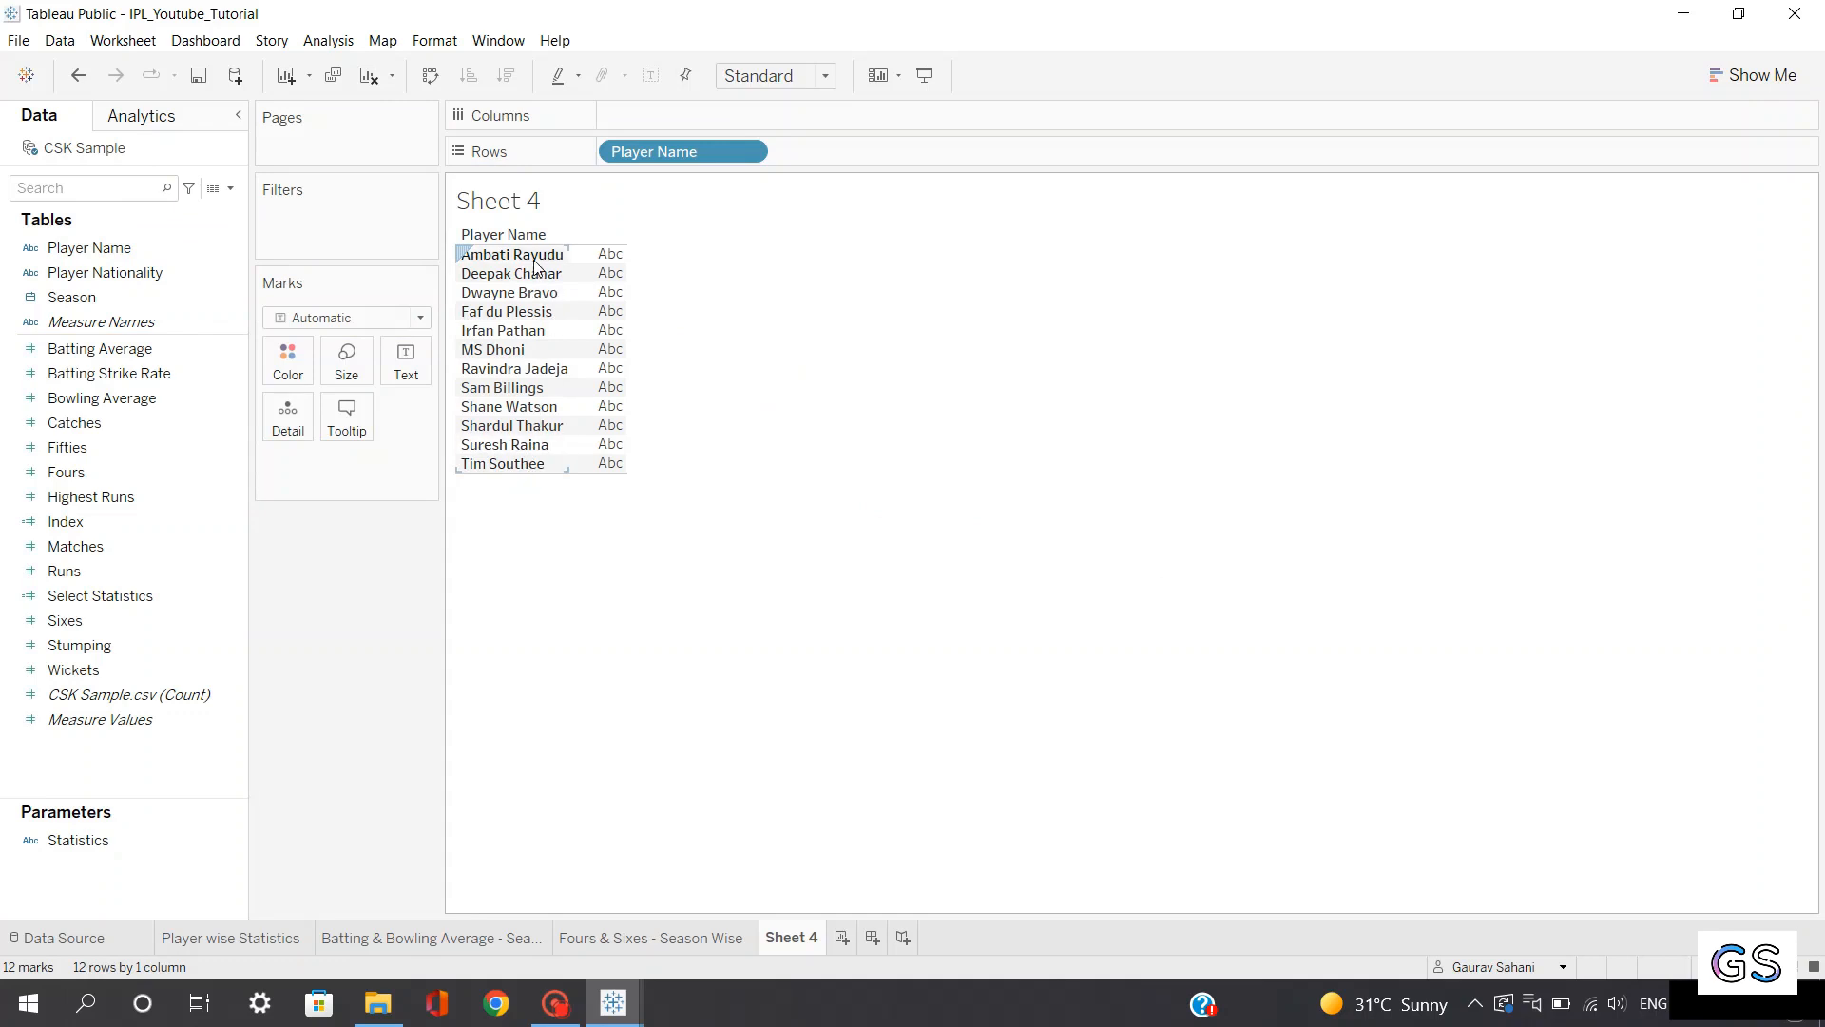
{"action": "left_click", "coordinate": [816, 84]}
{"action": "left_click", "coordinate": [801, 161]}
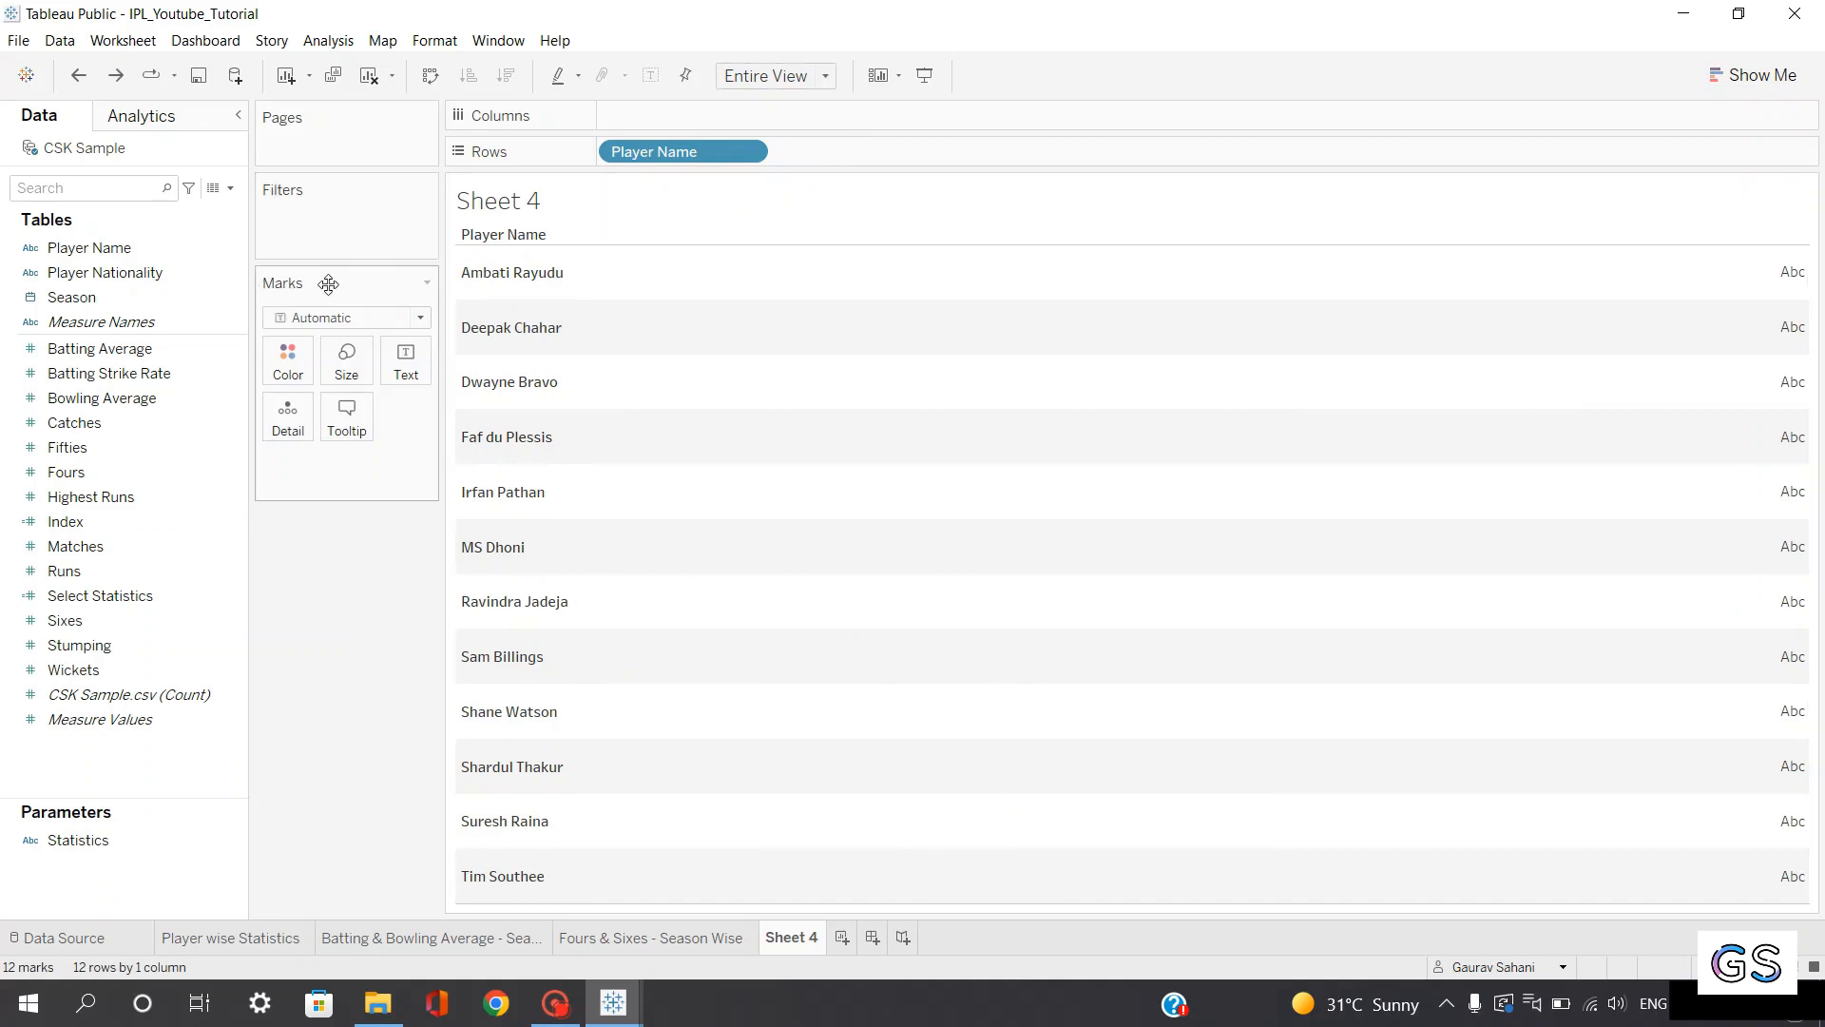
Set the mark type to Shape and encode Player Name as the shape so each player gets a distinct one
{"action": "left_click", "coordinate": [320, 317]}
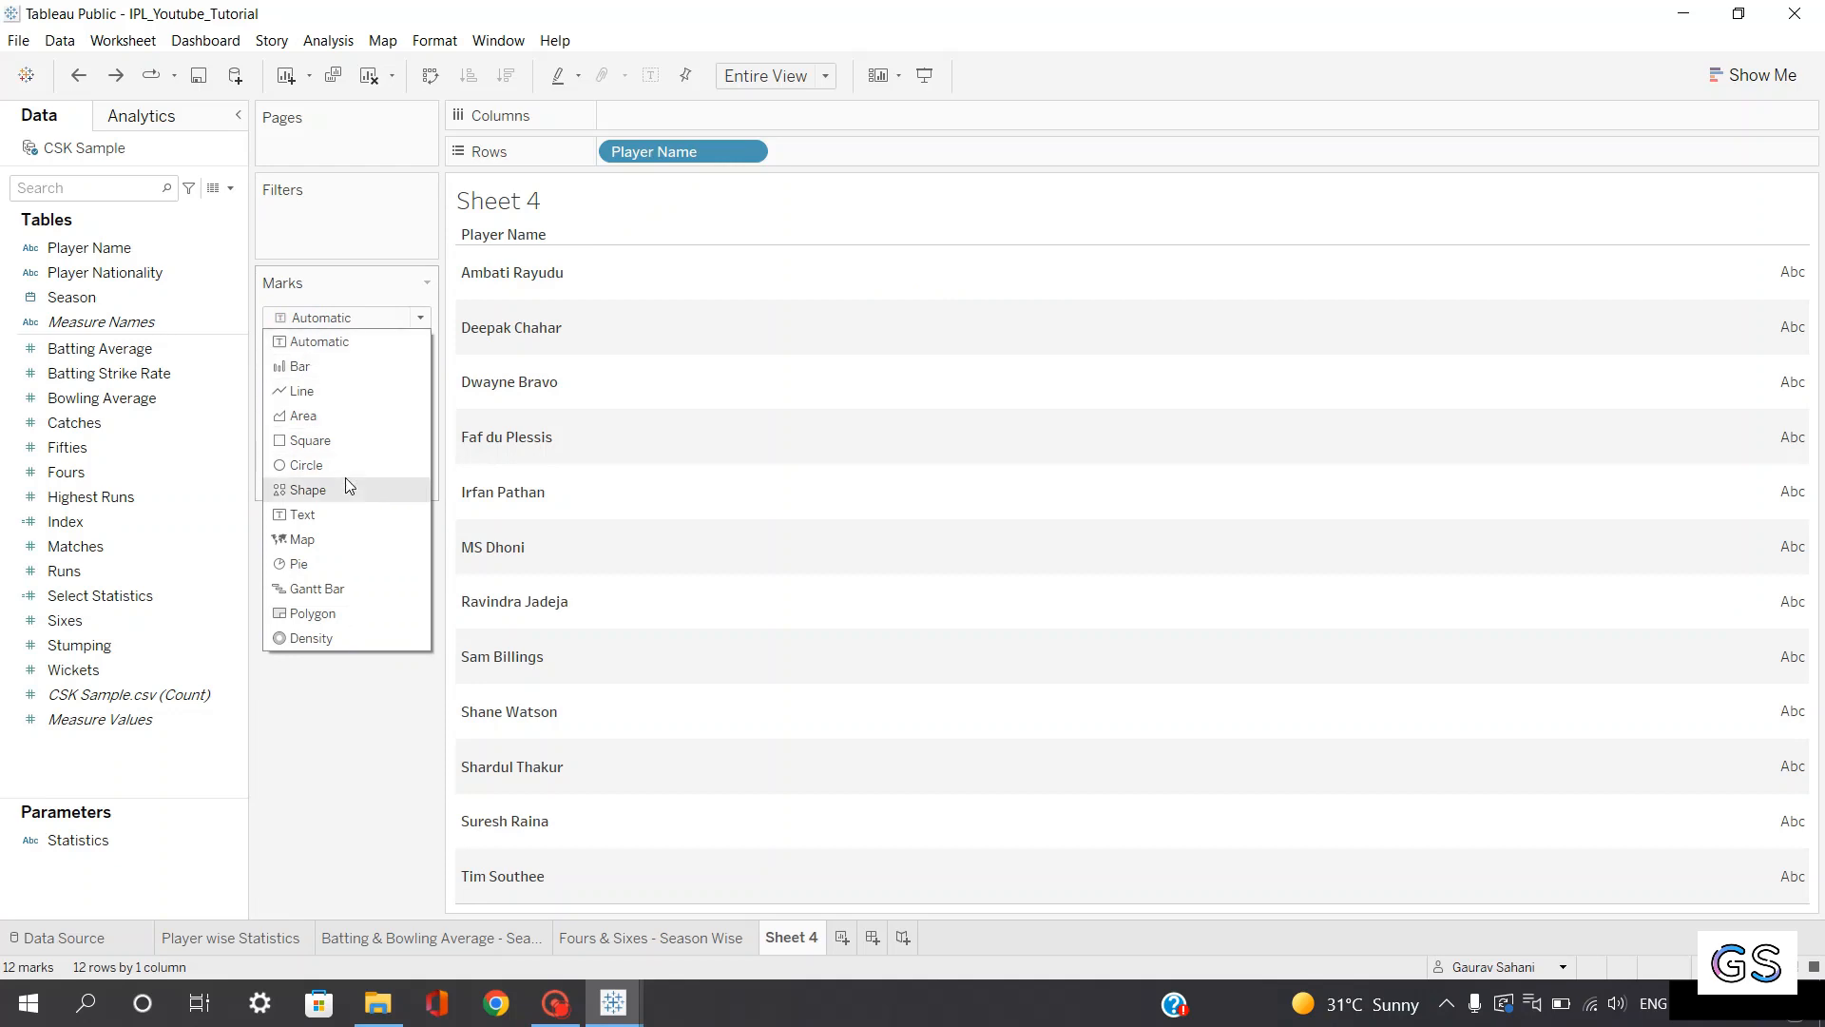
{"action": "left_click", "coordinate": [375, 328]}
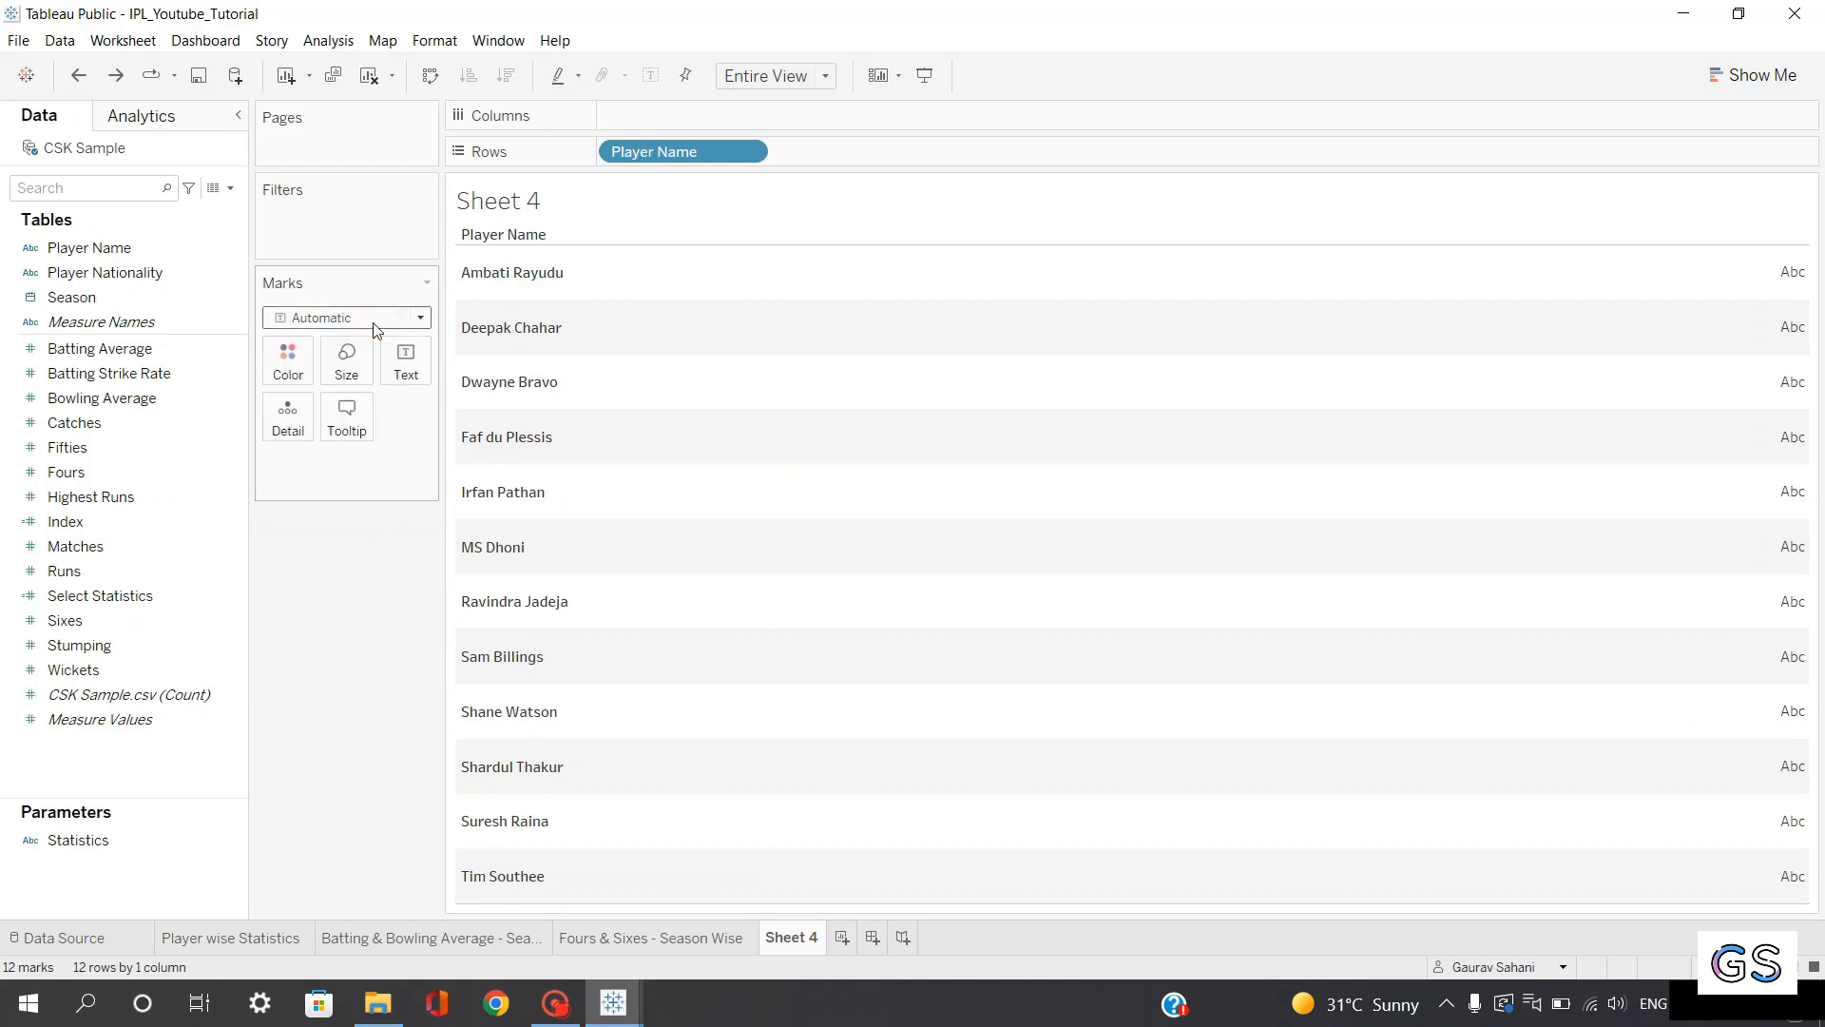
{"action": "left_click", "coordinate": [372, 324]}
{"action": "left_click", "coordinate": [323, 490]}
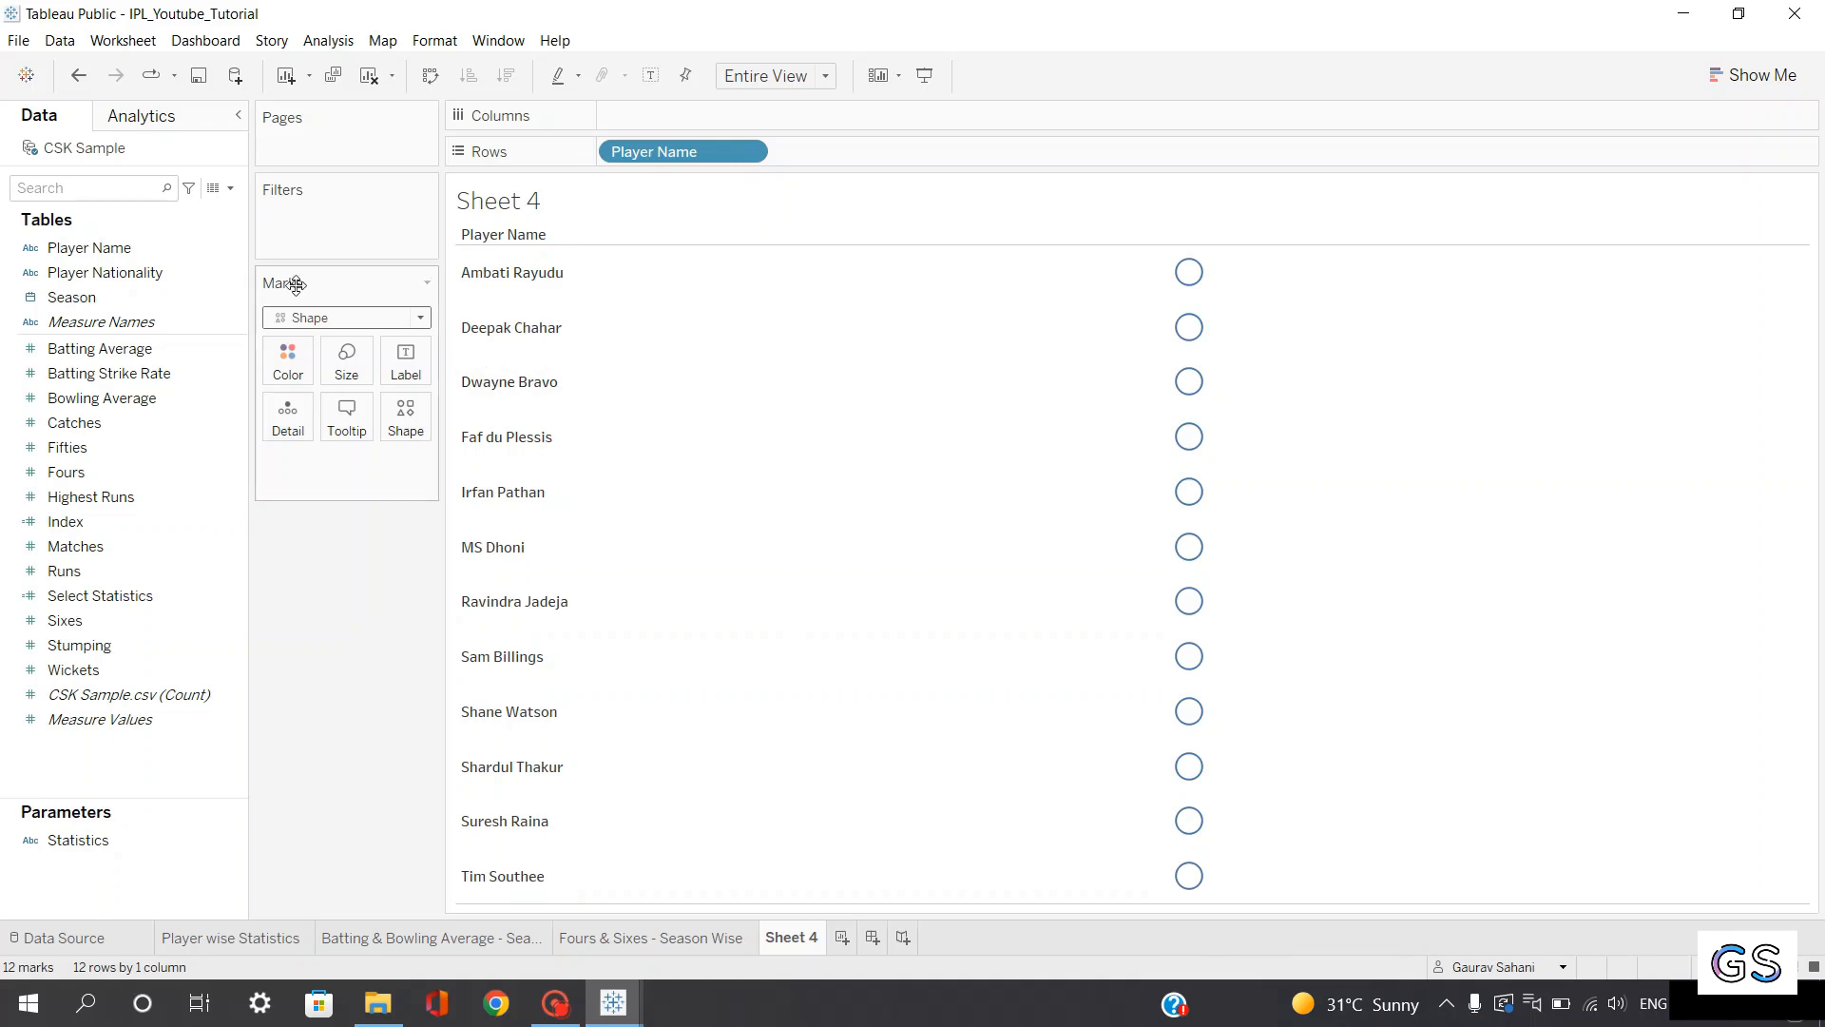
{"action": "left_click_drag", "start_coordinate": [108, 255], "coordinate": [399, 430]}
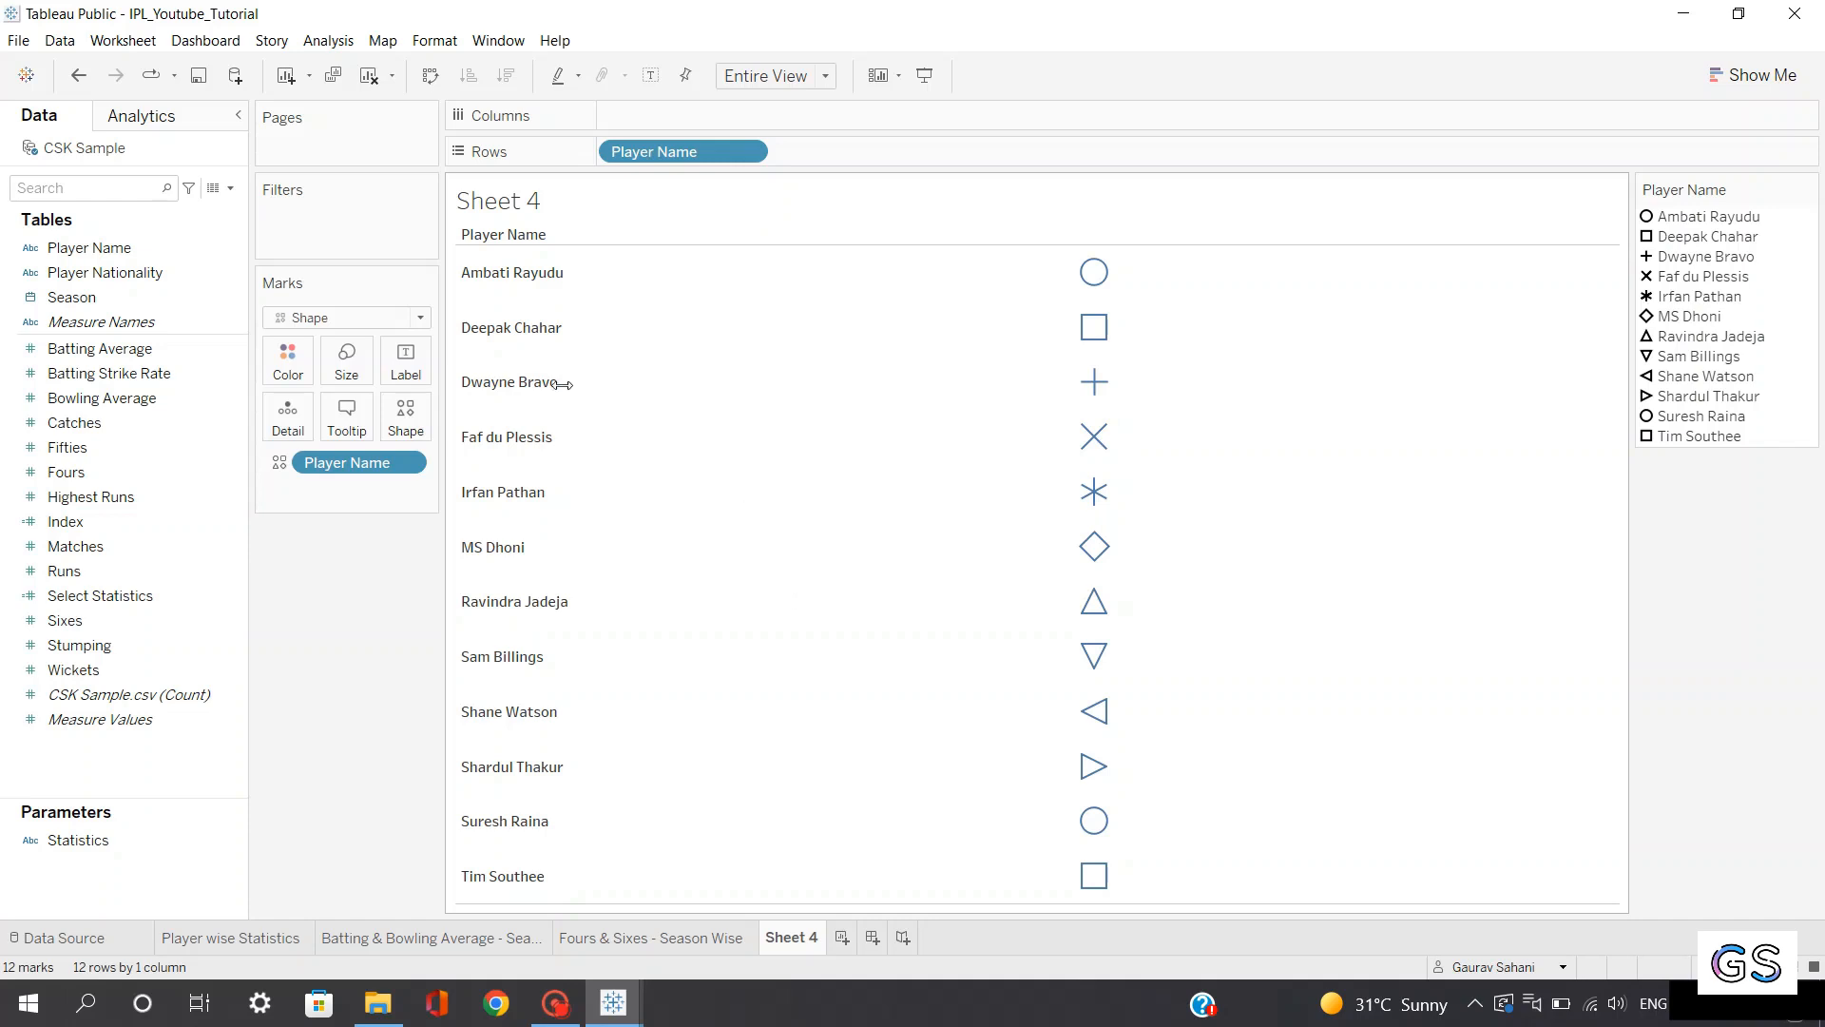
From the Arrows palette, assign the black circled down arrow to Ambati Rayudu and the black circled up-right arrow to Deepak Chahar
{"action": "left_click", "coordinate": [412, 424]}
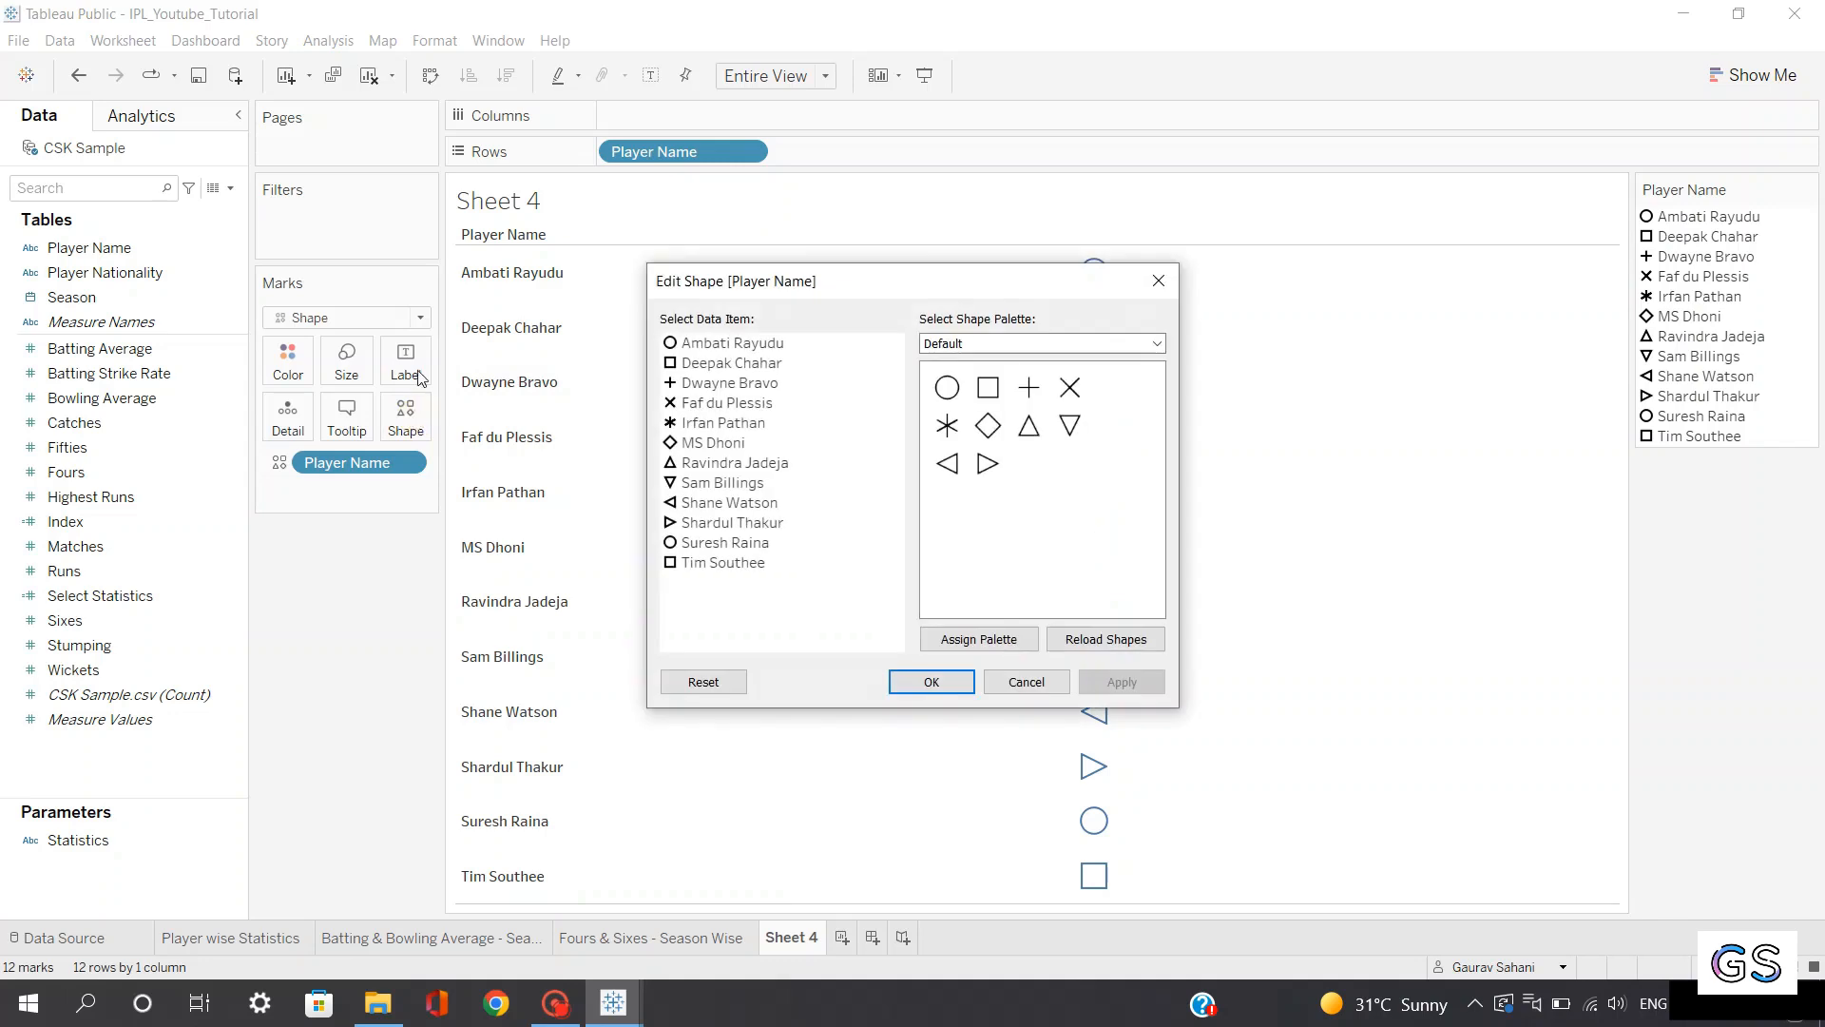
{"action": "left_click", "coordinate": [1002, 343]}
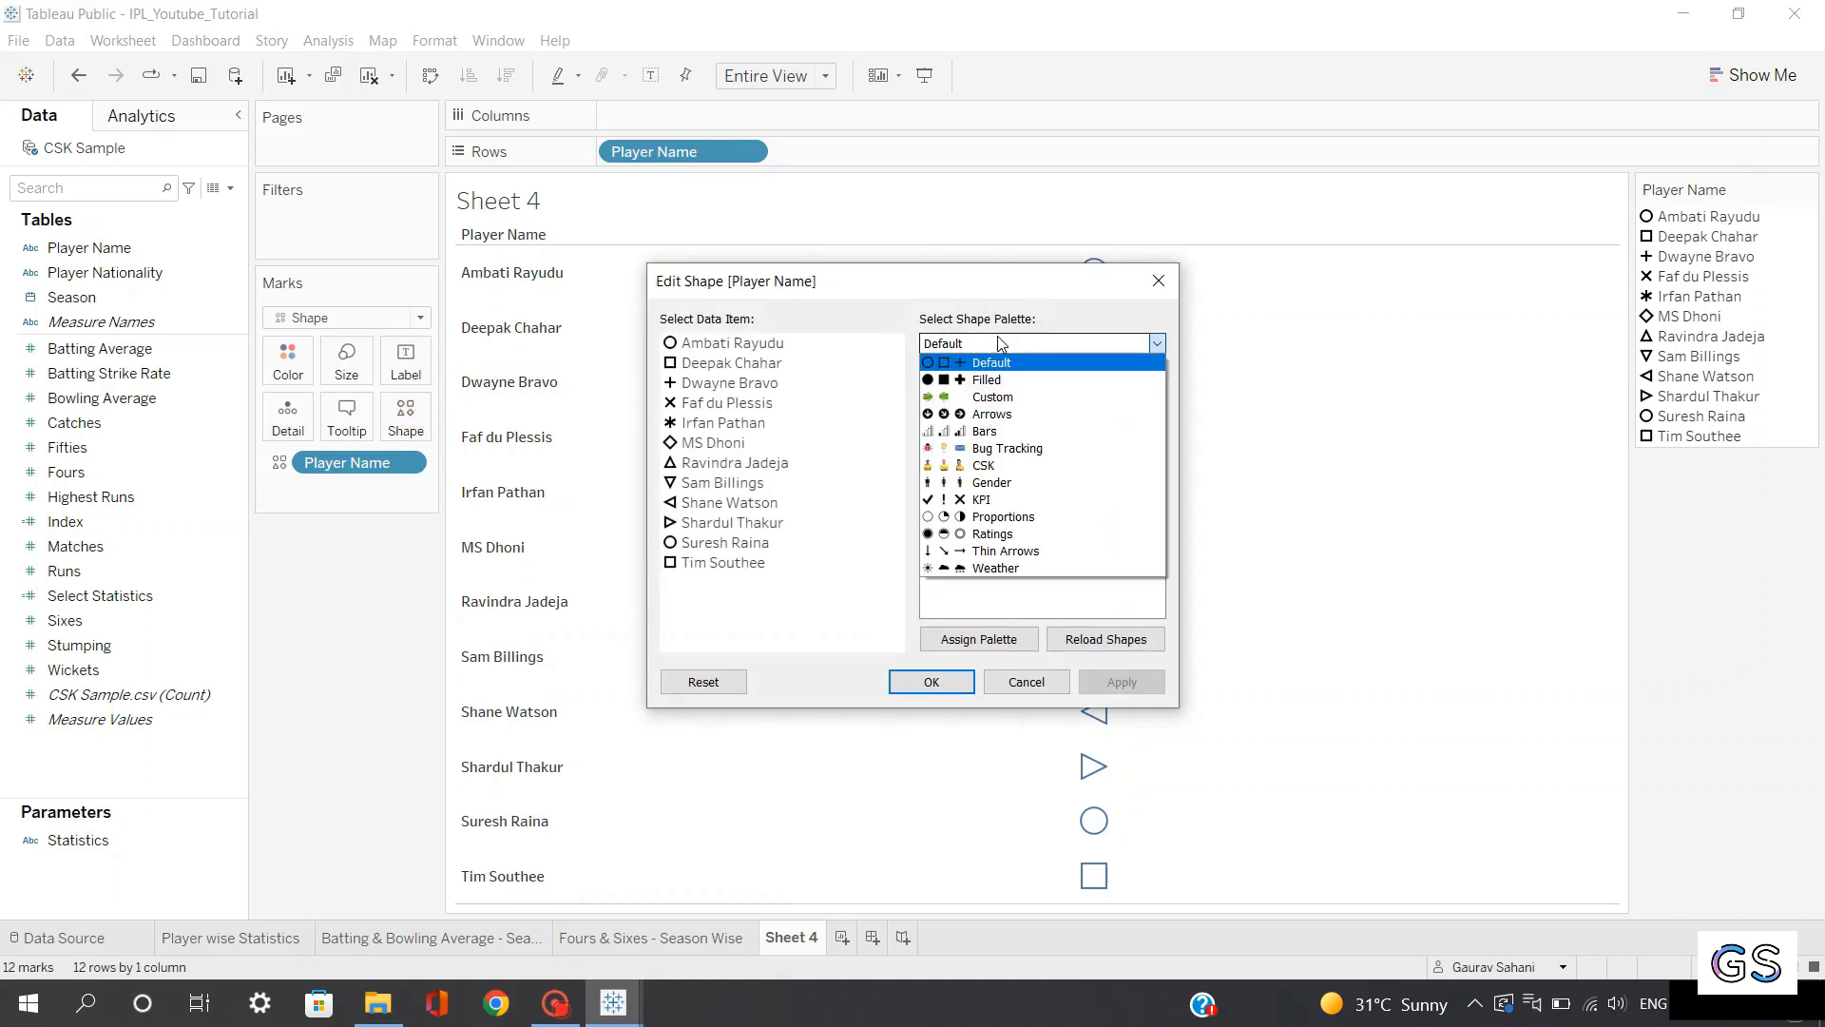
{"action": "left_click", "coordinate": [989, 415]}
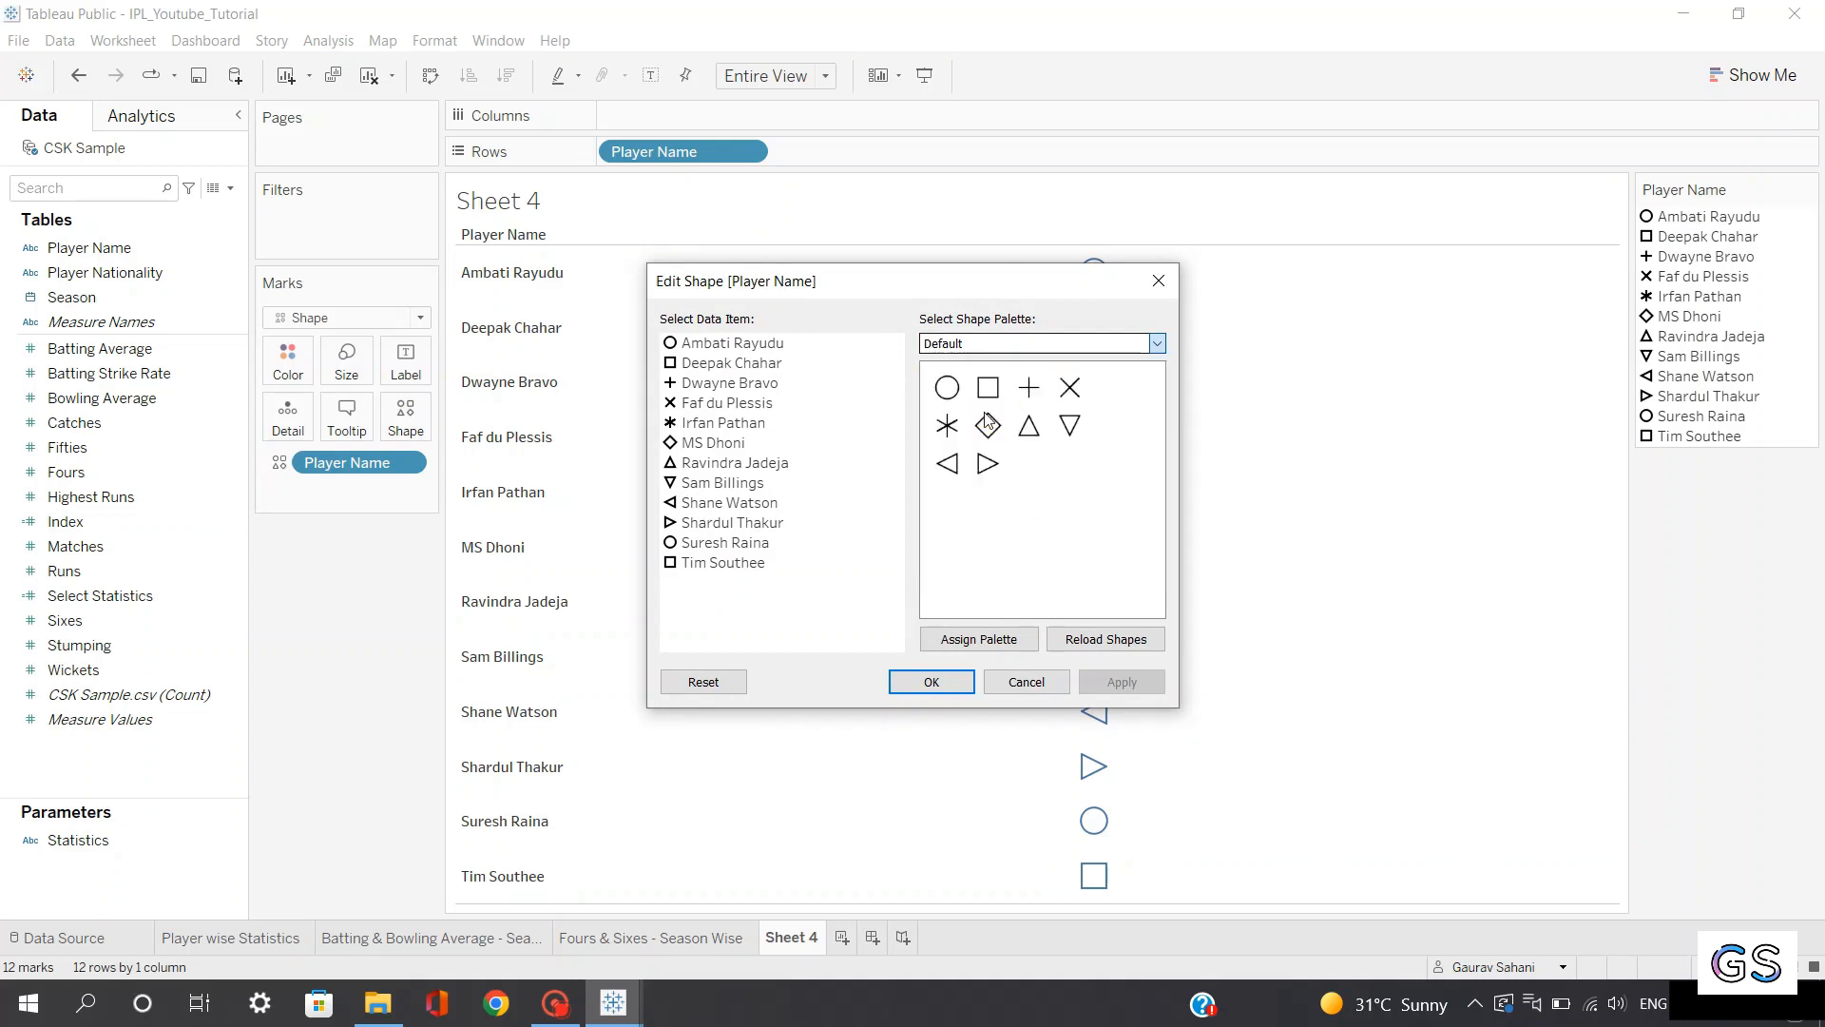
{"action": "left_click", "coordinate": [753, 344]}
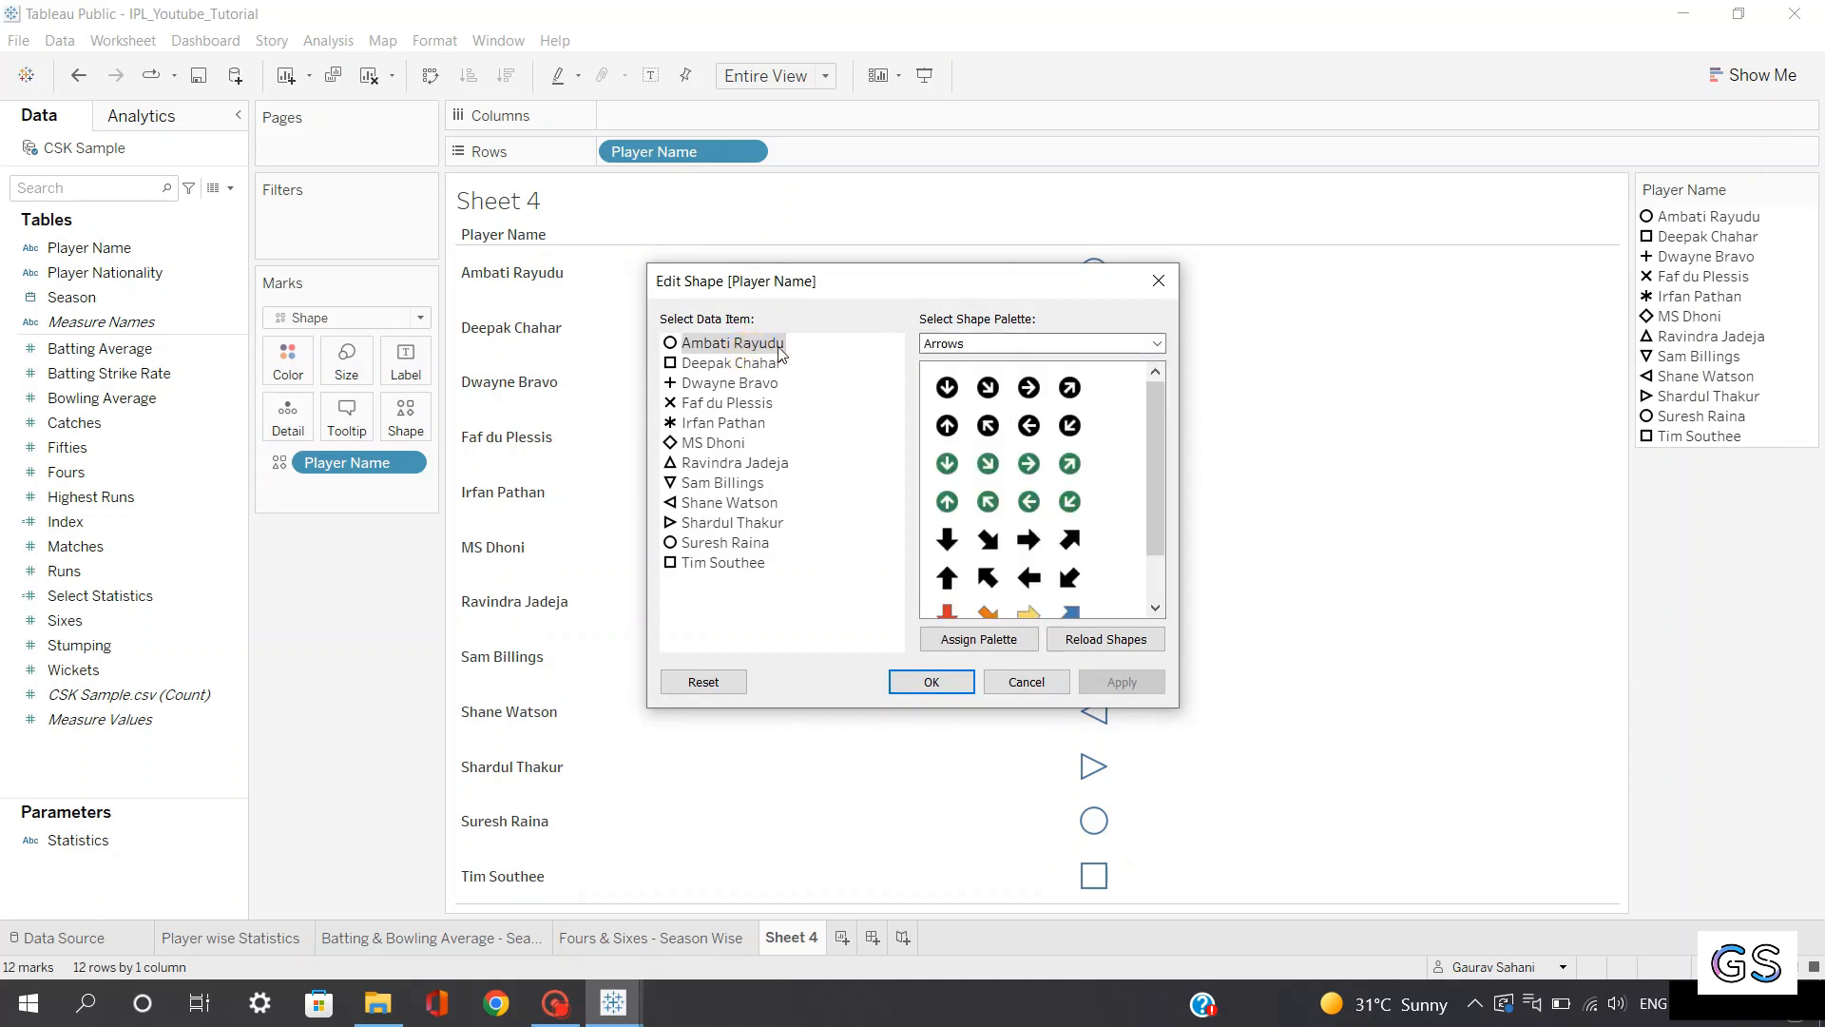
{"action": "left_click", "coordinate": [947, 388]}
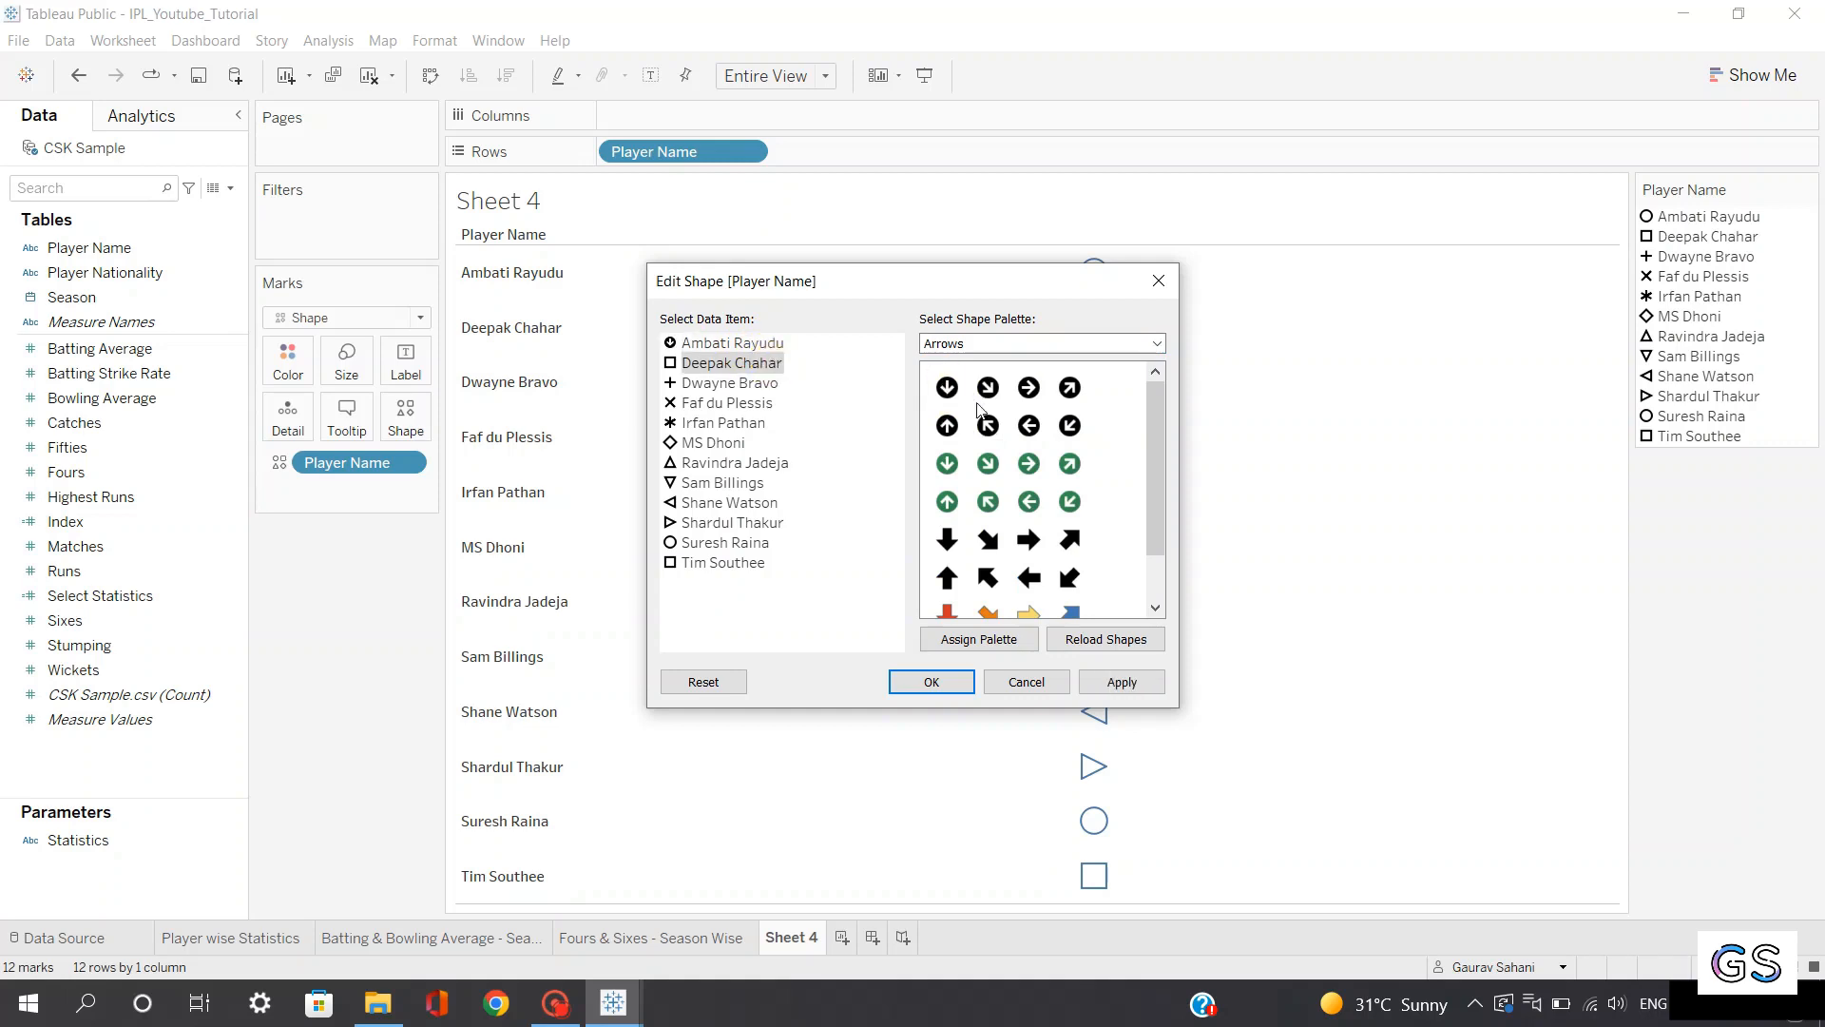
{"action": "left_click", "coordinate": [1085, 399]}
{"action": "left_click", "coordinate": [1094, 682]}
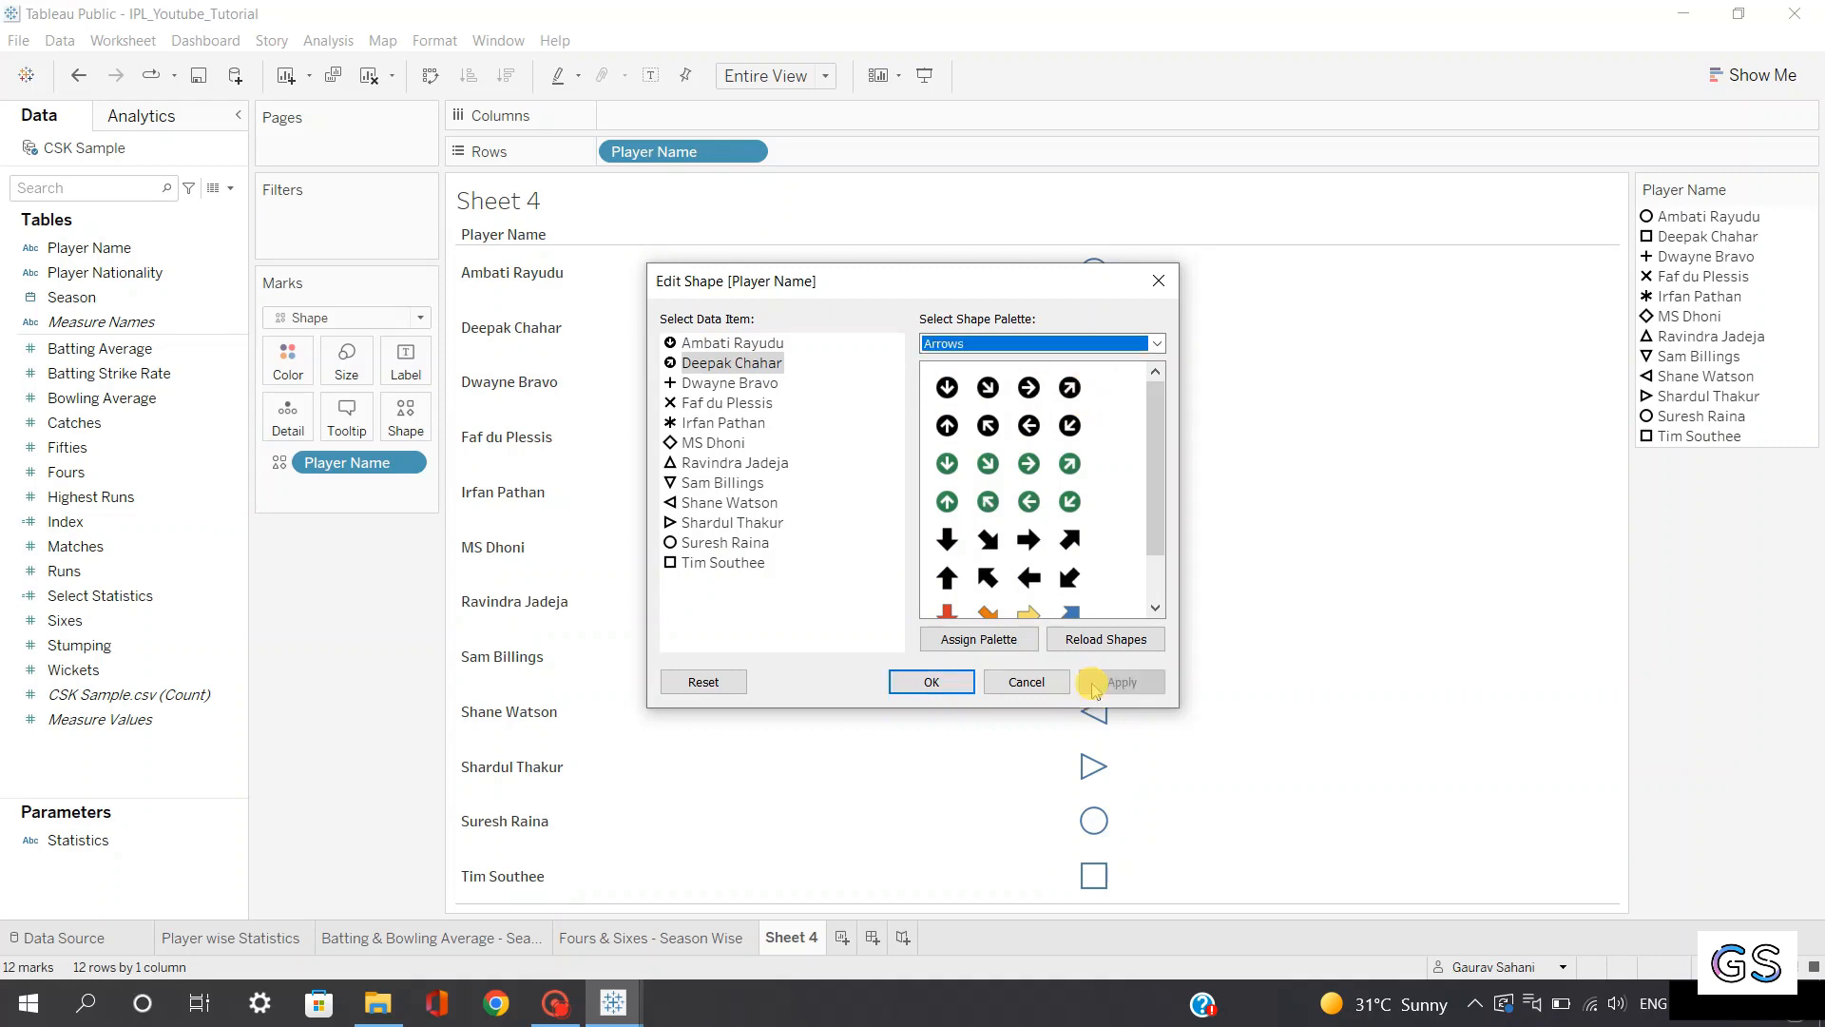
{"action": "left_click", "coordinate": [929, 680]}
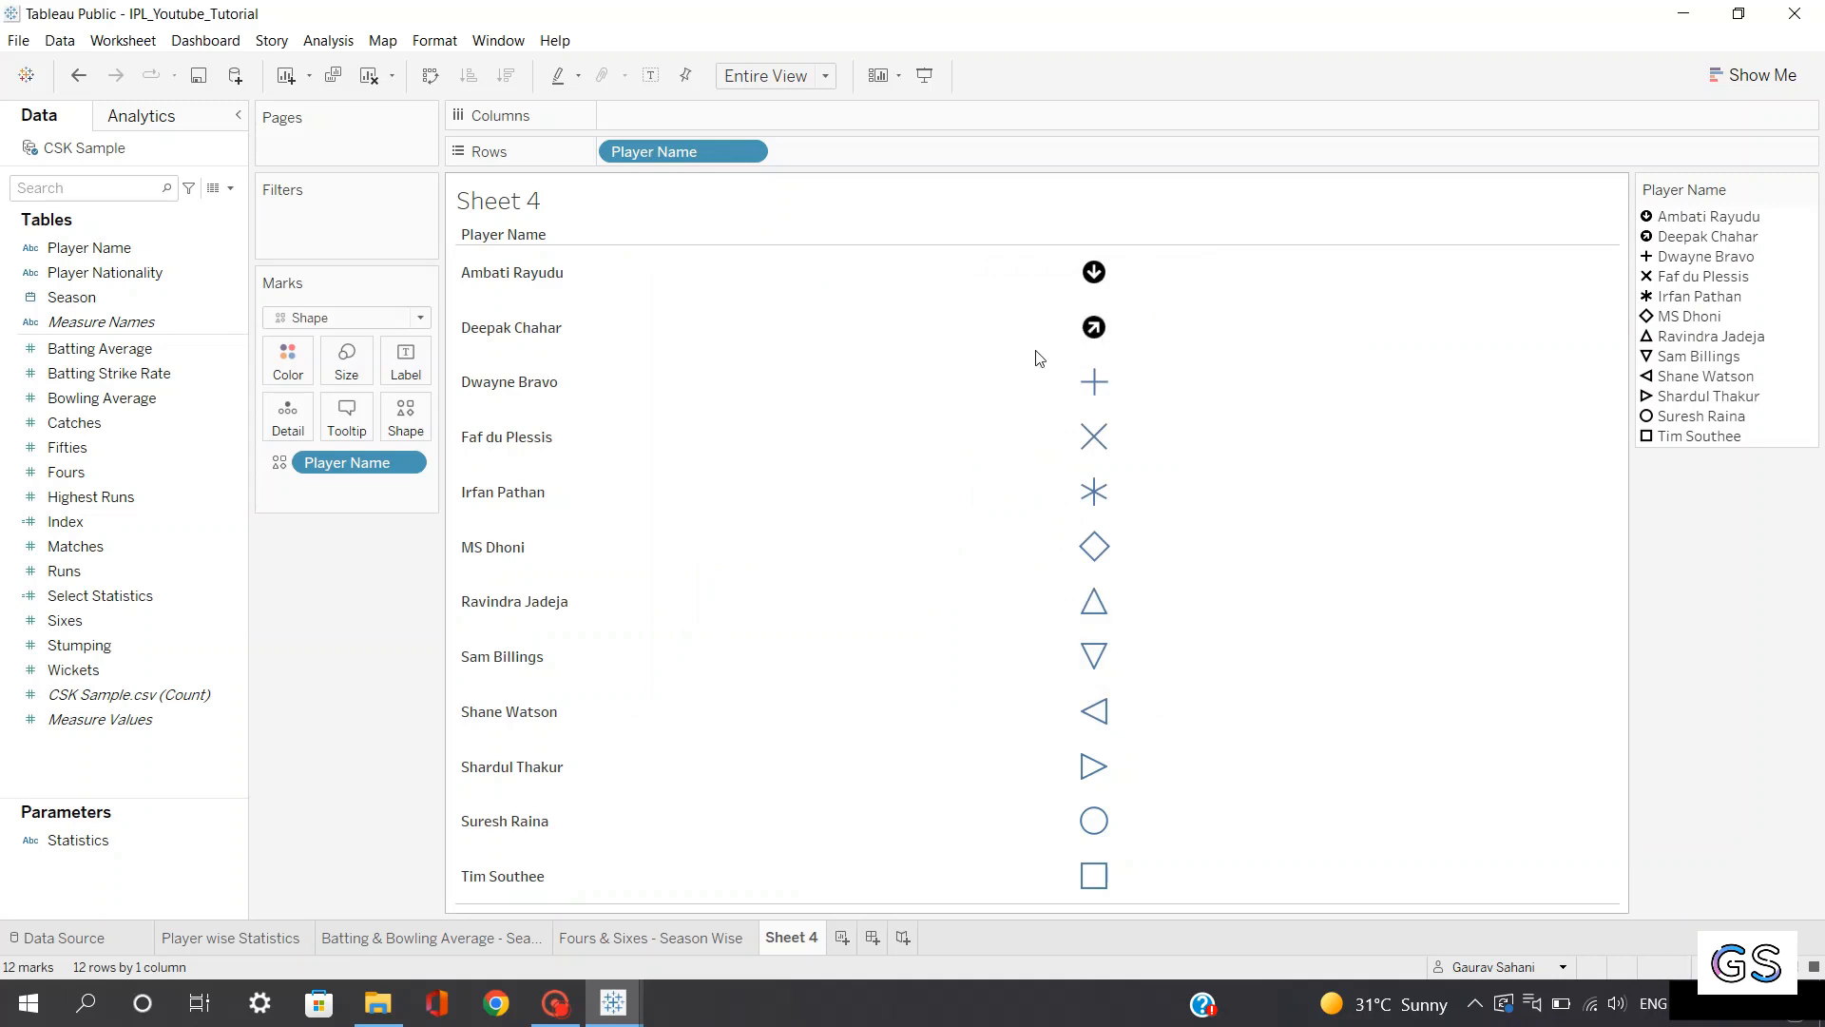
Reopen the shape editor for Player Name and choose the CSK shape palette
{"action": "left_click", "coordinate": [405, 426]}
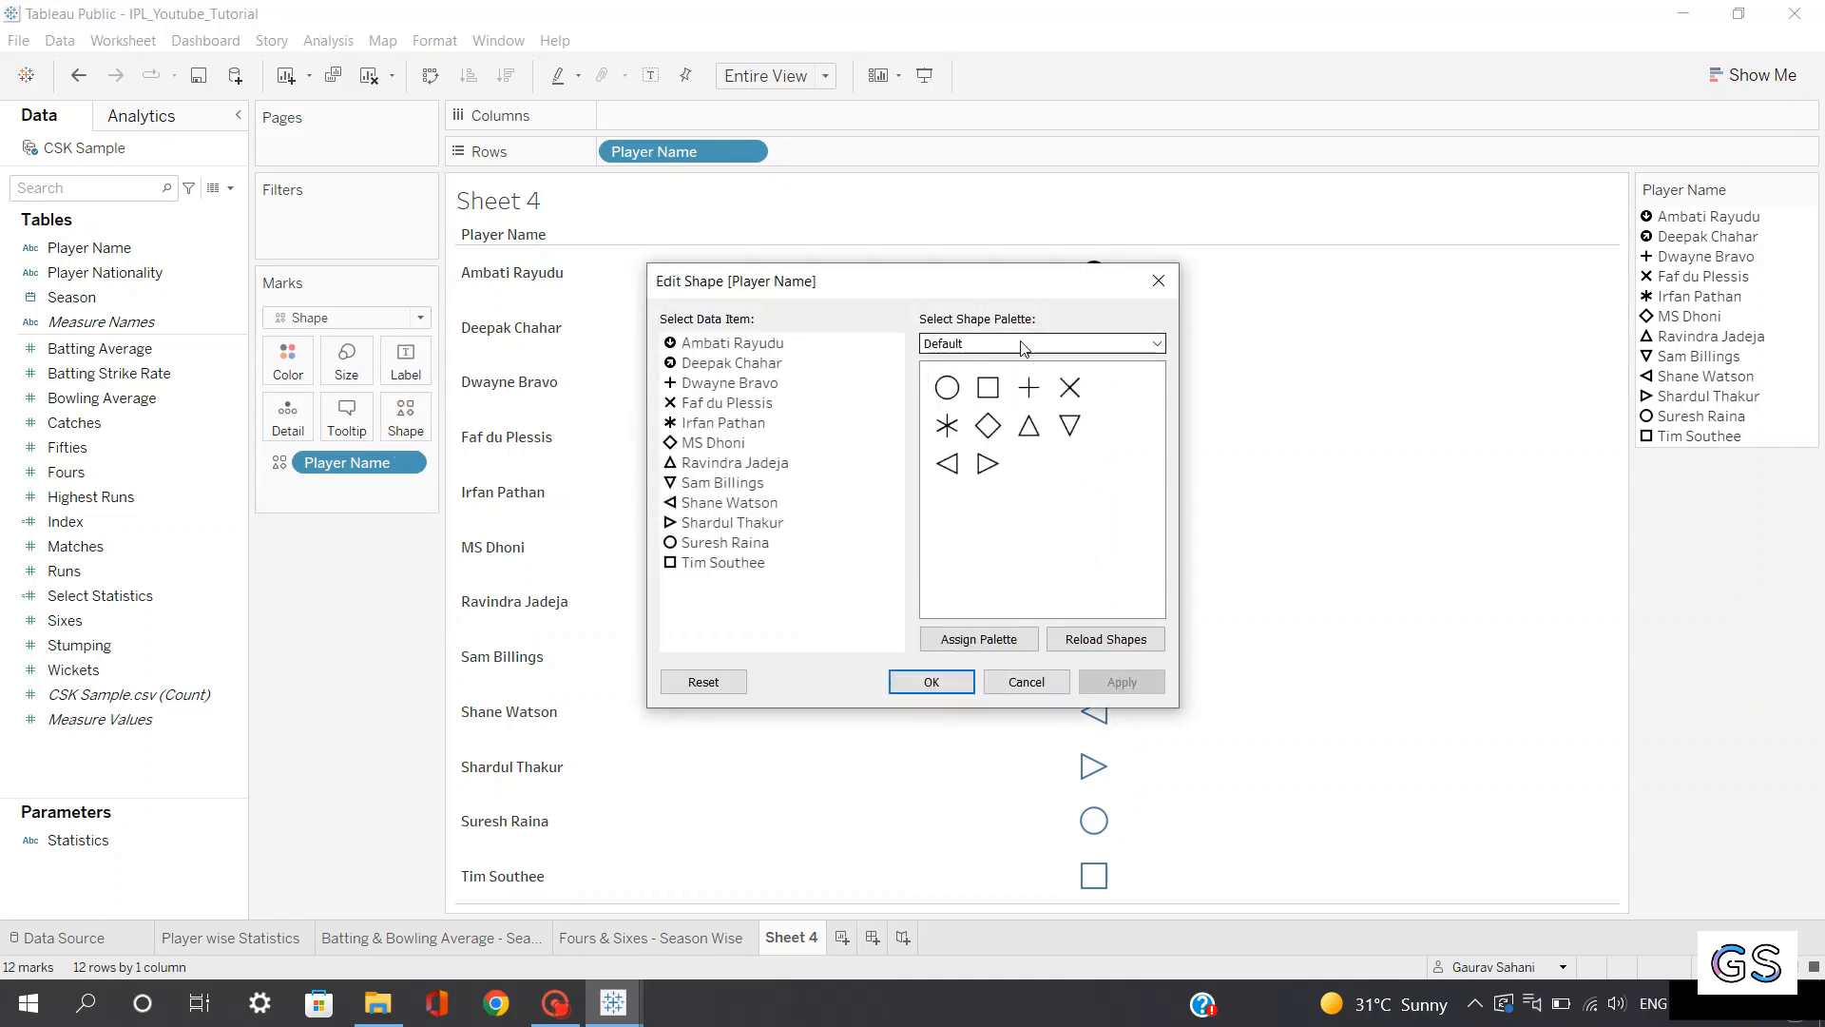
{"action": "left_click", "coordinate": [1026, 344]}
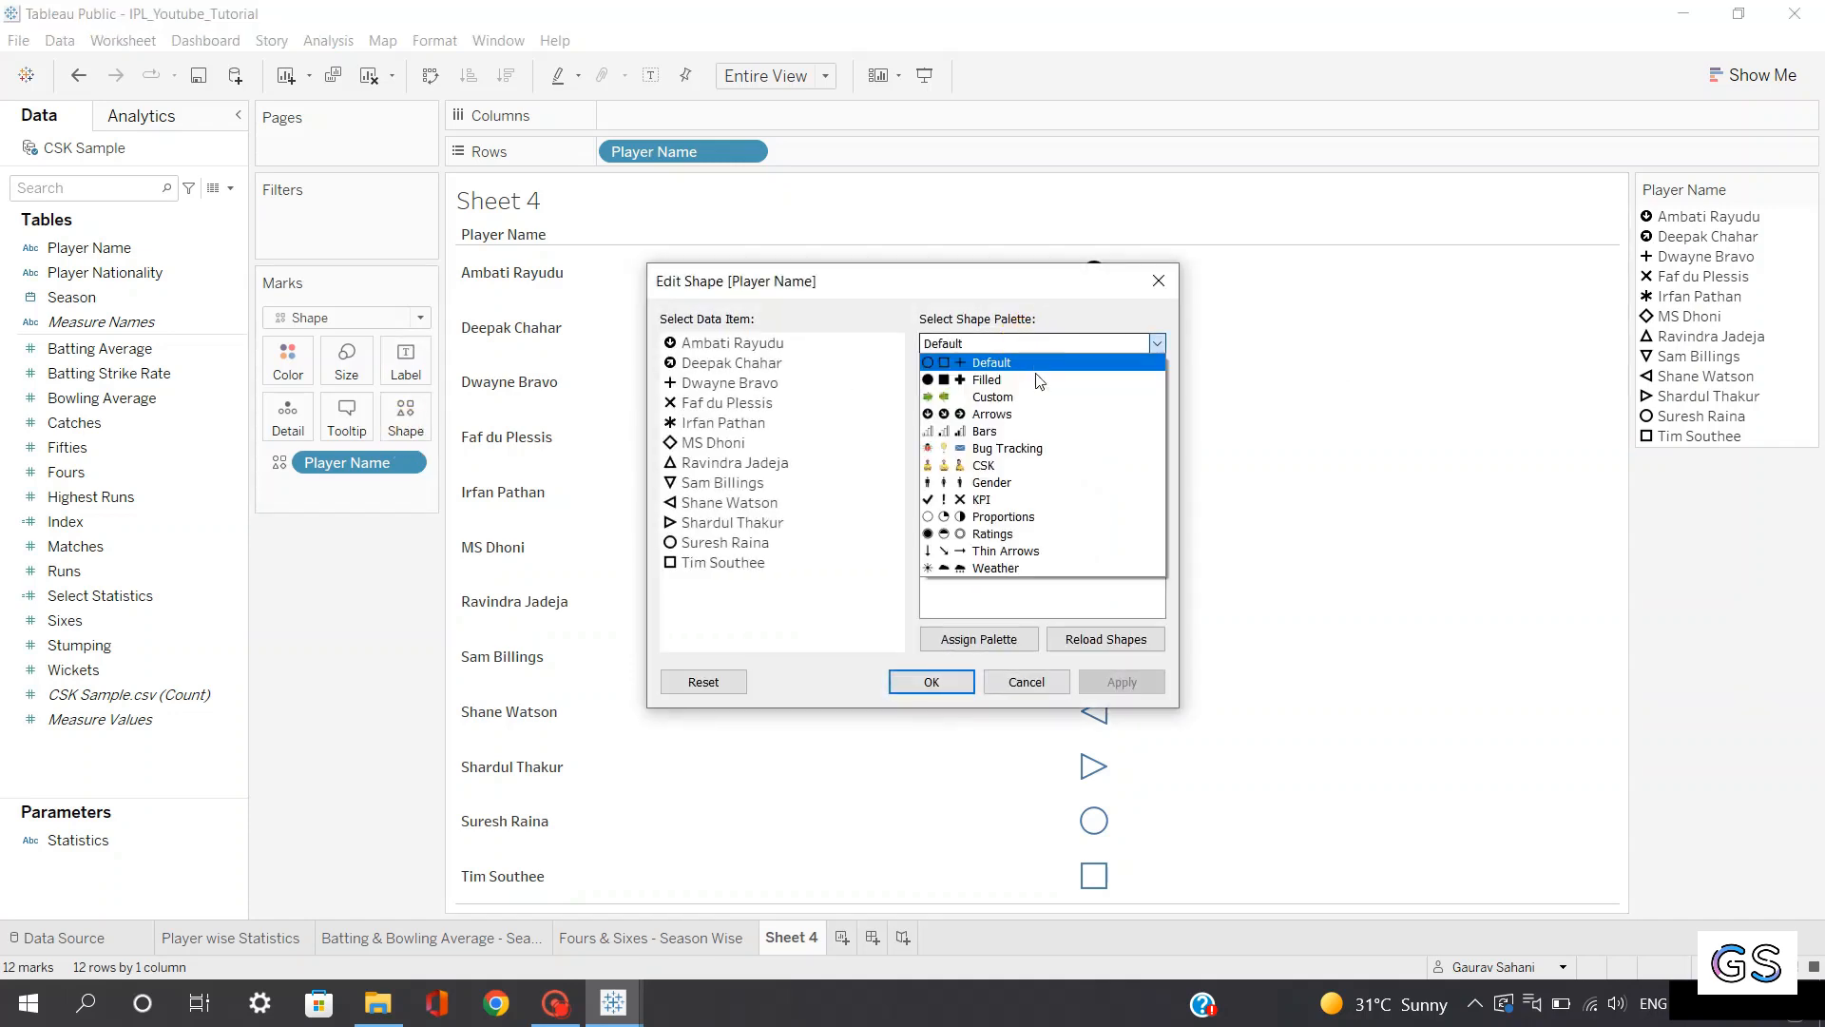
{"action": "left_click", "coordinate": [1007, 468]}
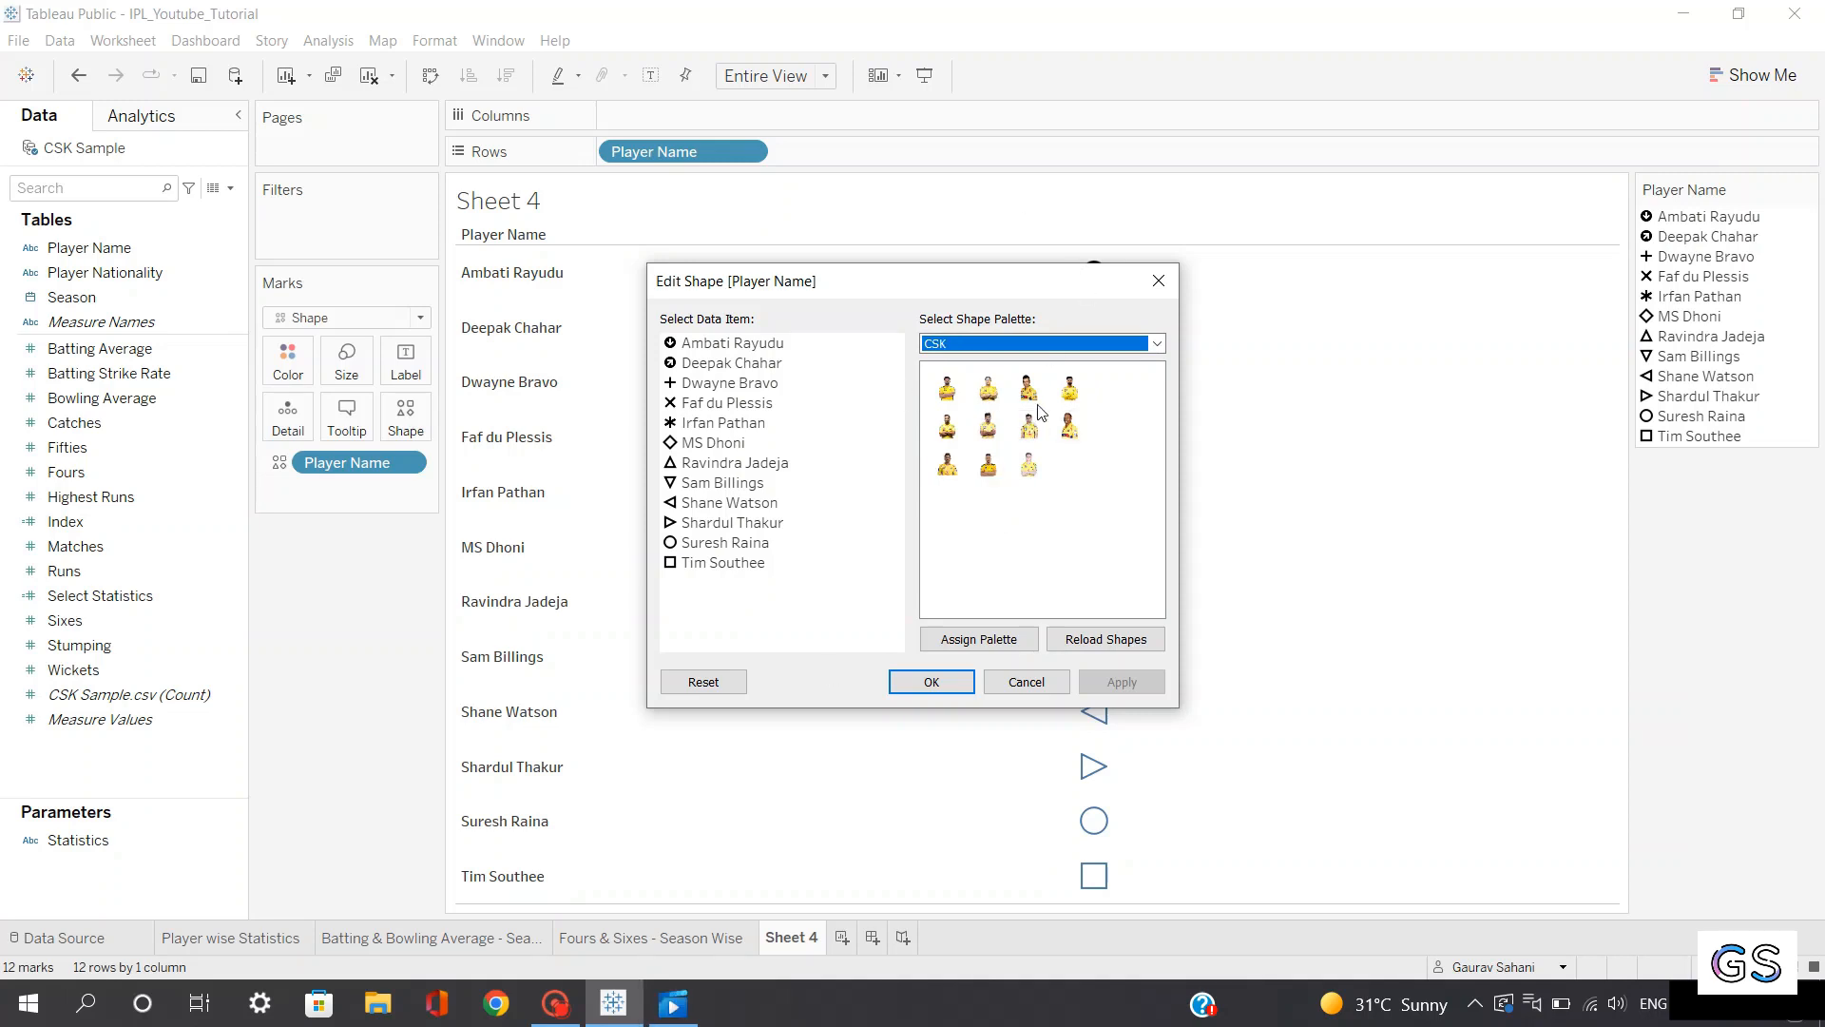
Search Windows for the My Tableau Repository folder and open its Shapes subfolder
{"action": "left_click", "coordinate": [86, 1003]}
{"action": "type", "text": "my"}
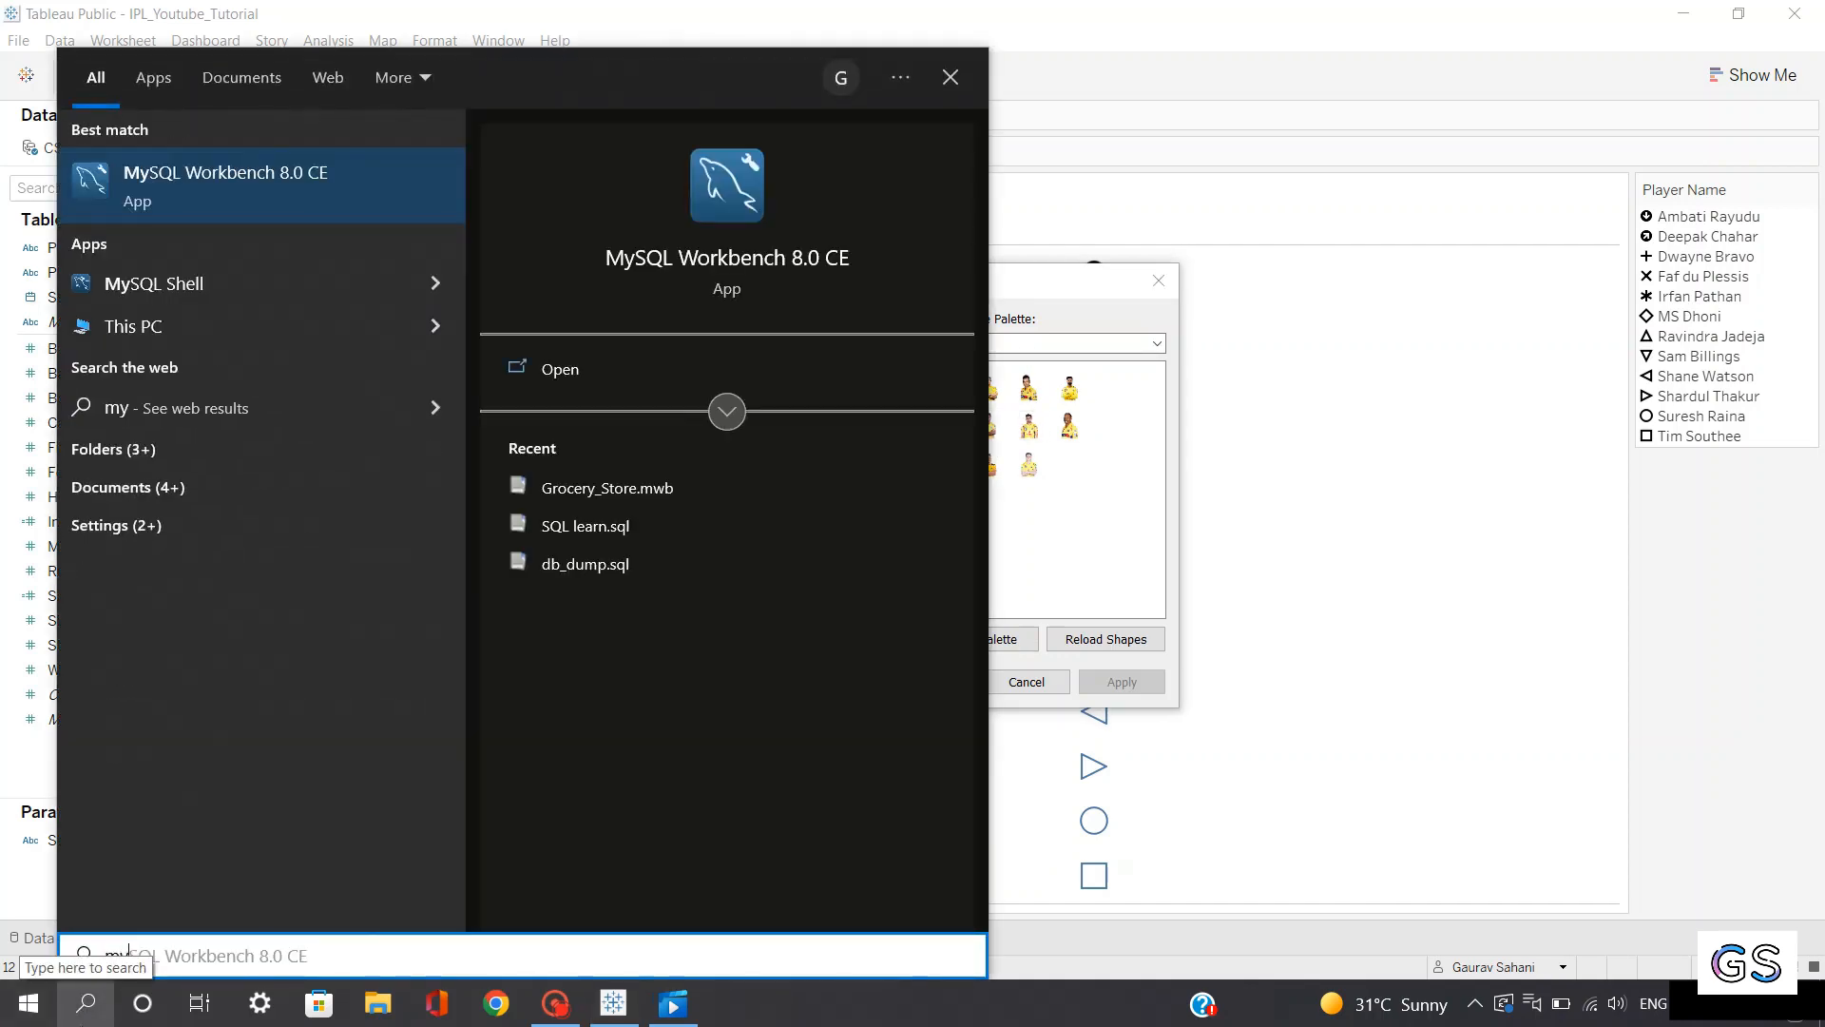
{"action": "type", "text": " tableau"}
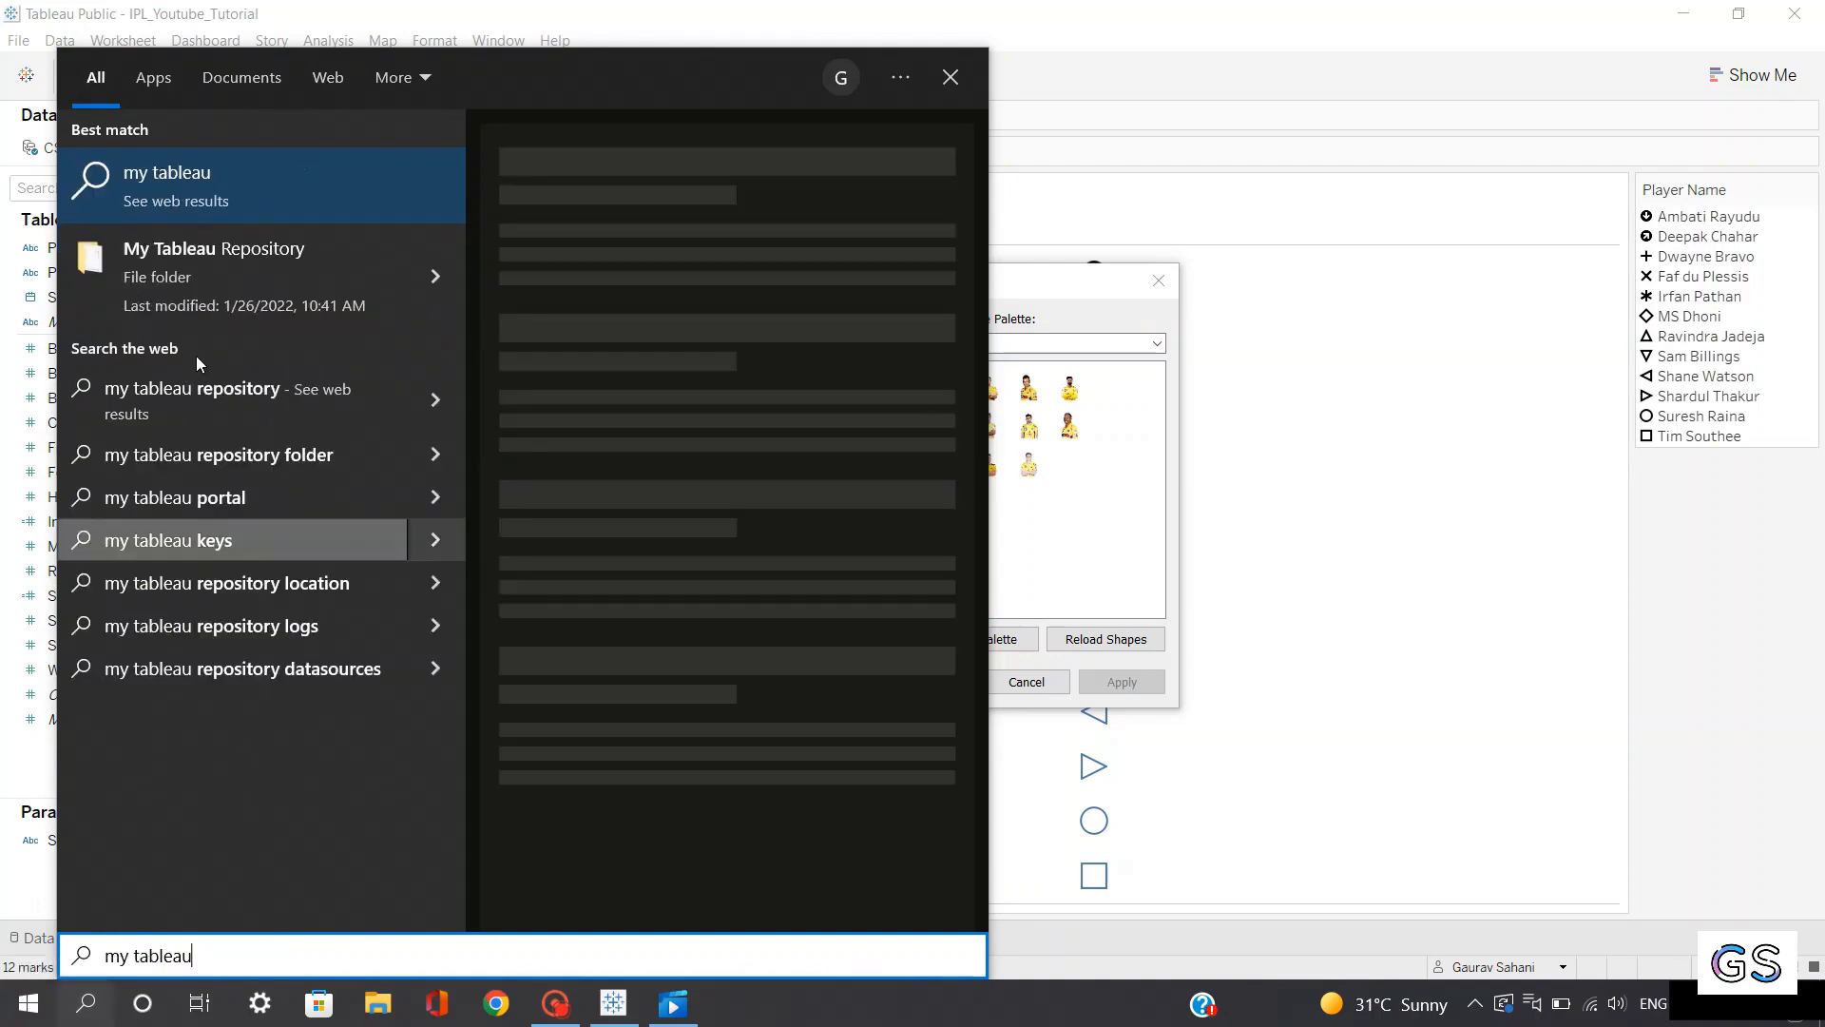
{"action": "left_click", "coordinate": [197, 255]}
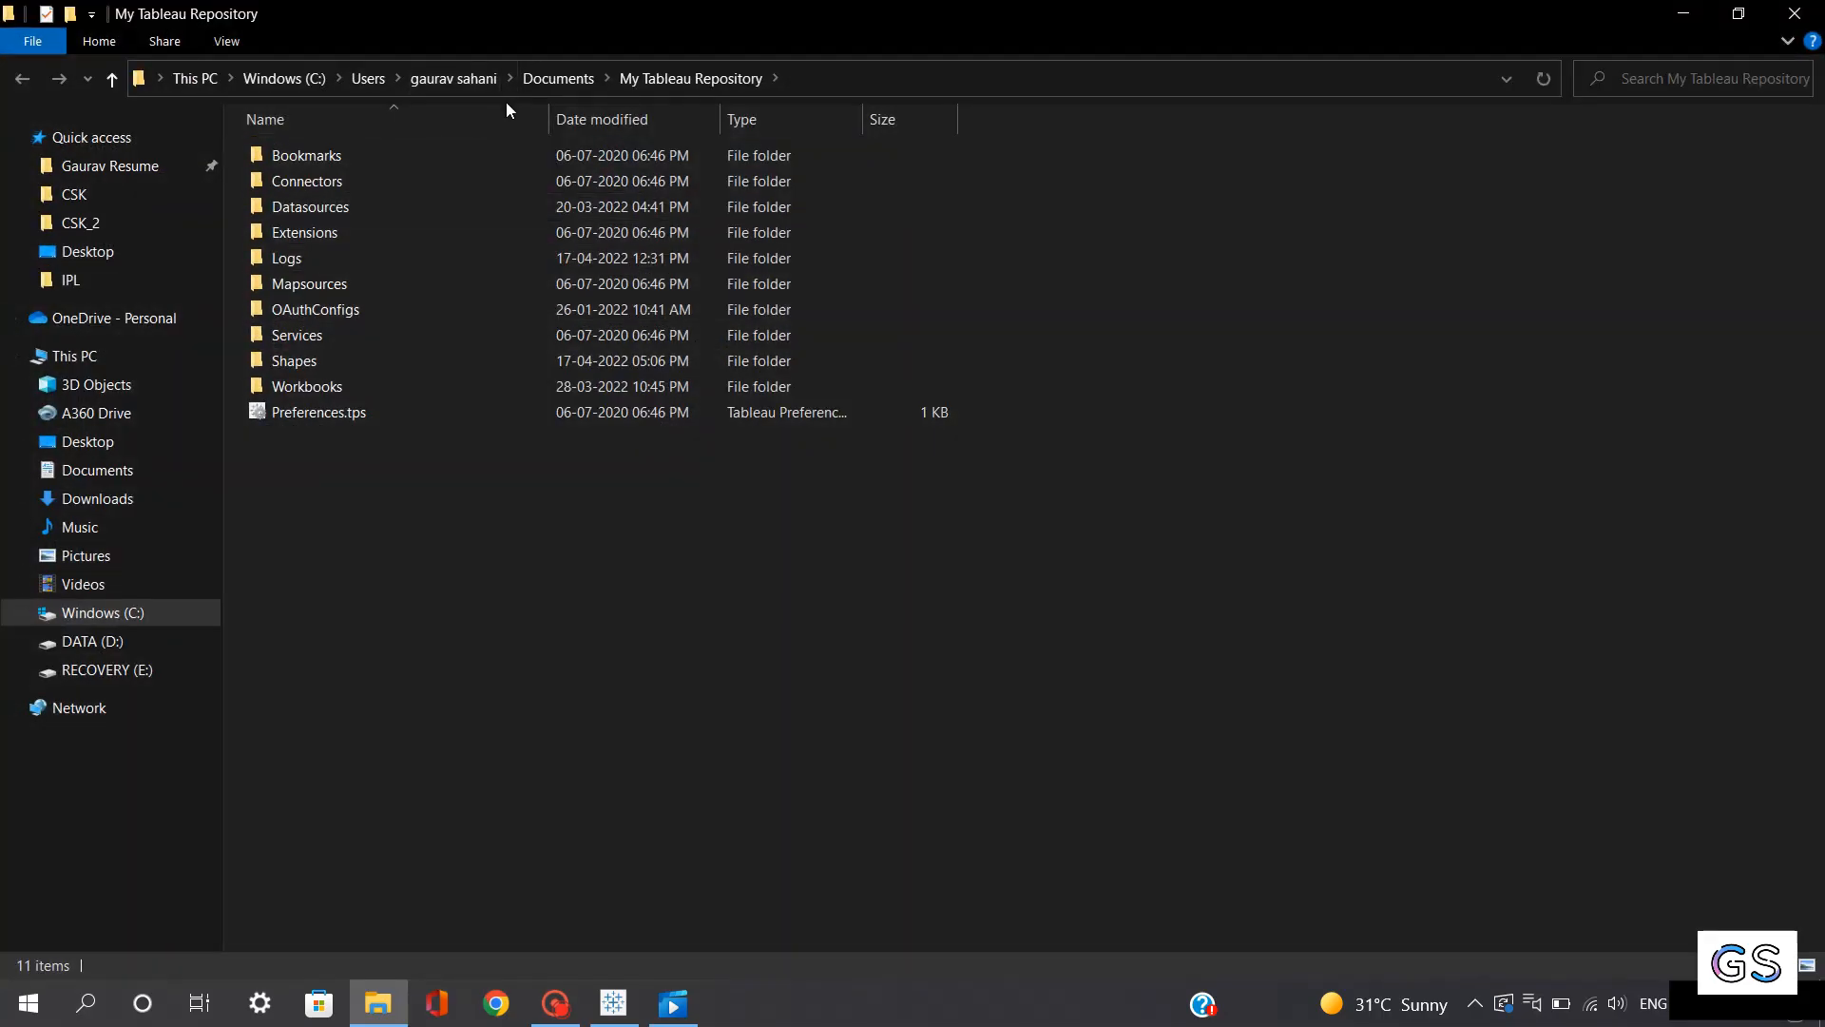
{"action": "double_click", "coordinate": [301, 367]}
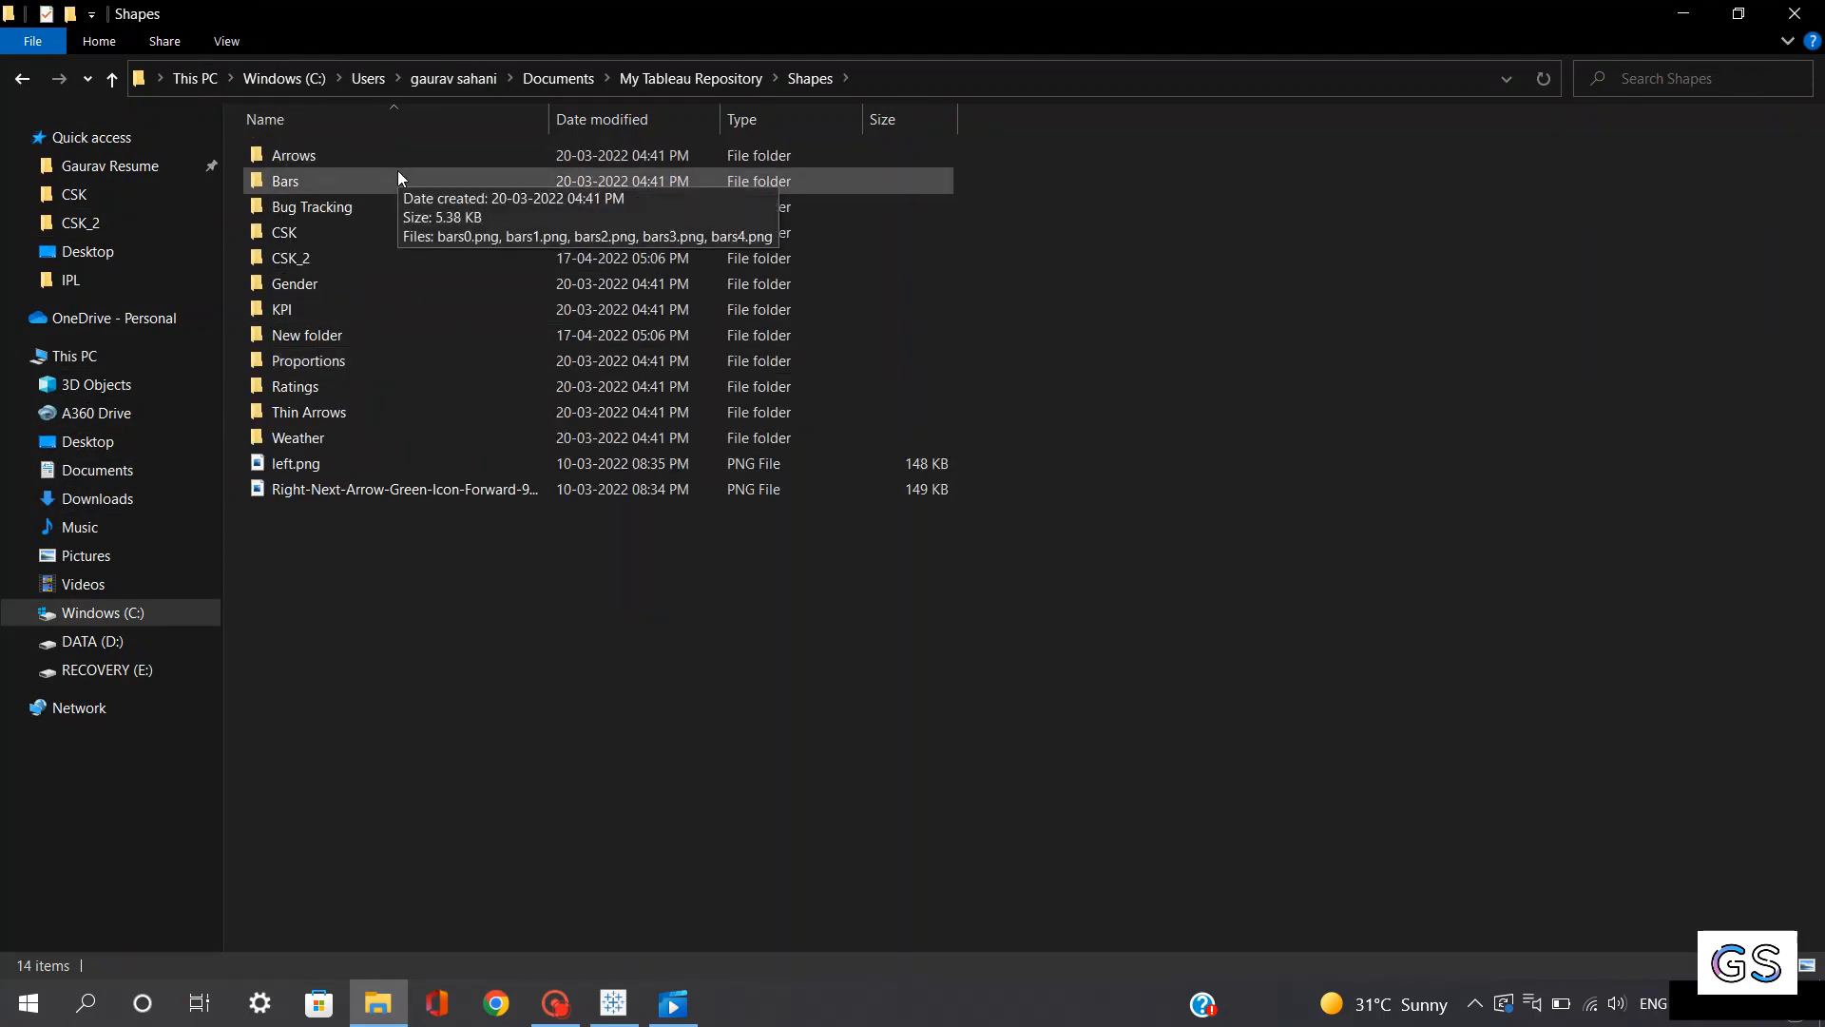
Create a new folder inside Shapes alongside the existing palette folders, keeping the default name
{"action": "left_click", "coordinate": [326, 153]}
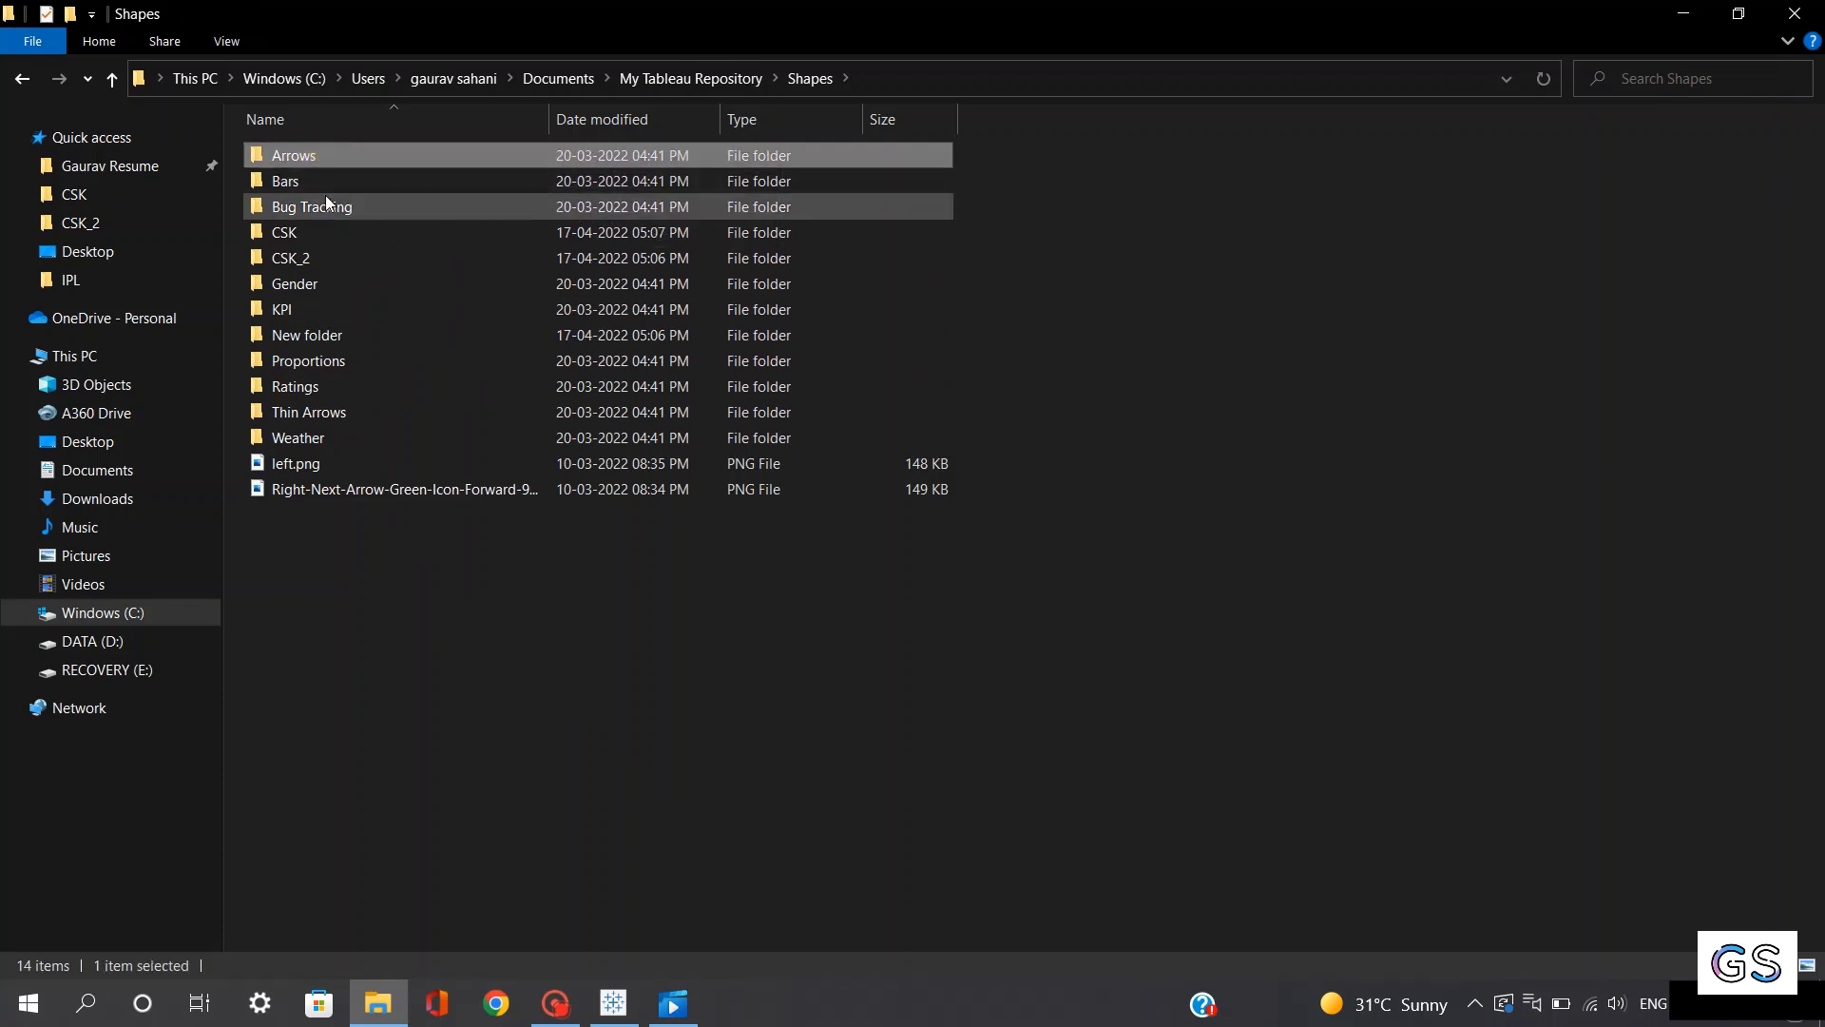
{"action": "left_click", "coordinate": [332, 183]}
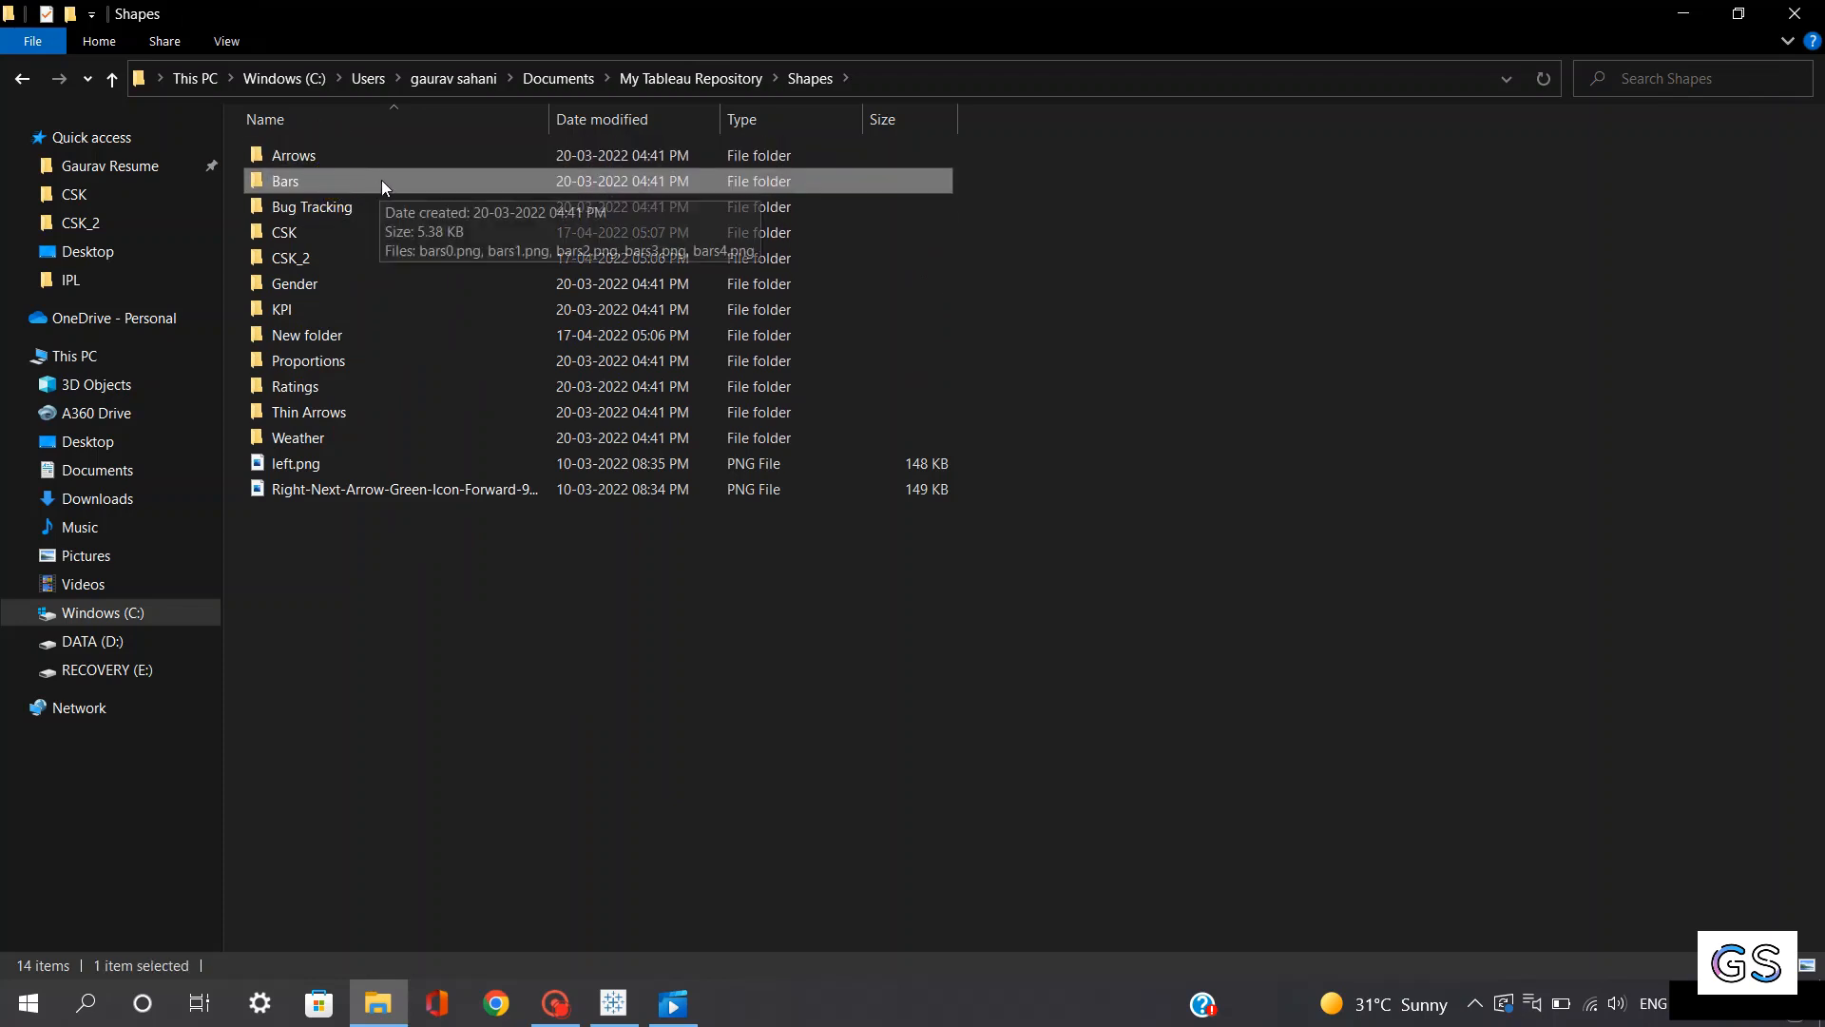
{"action": "left_click", "coordinate": [411, 513]}
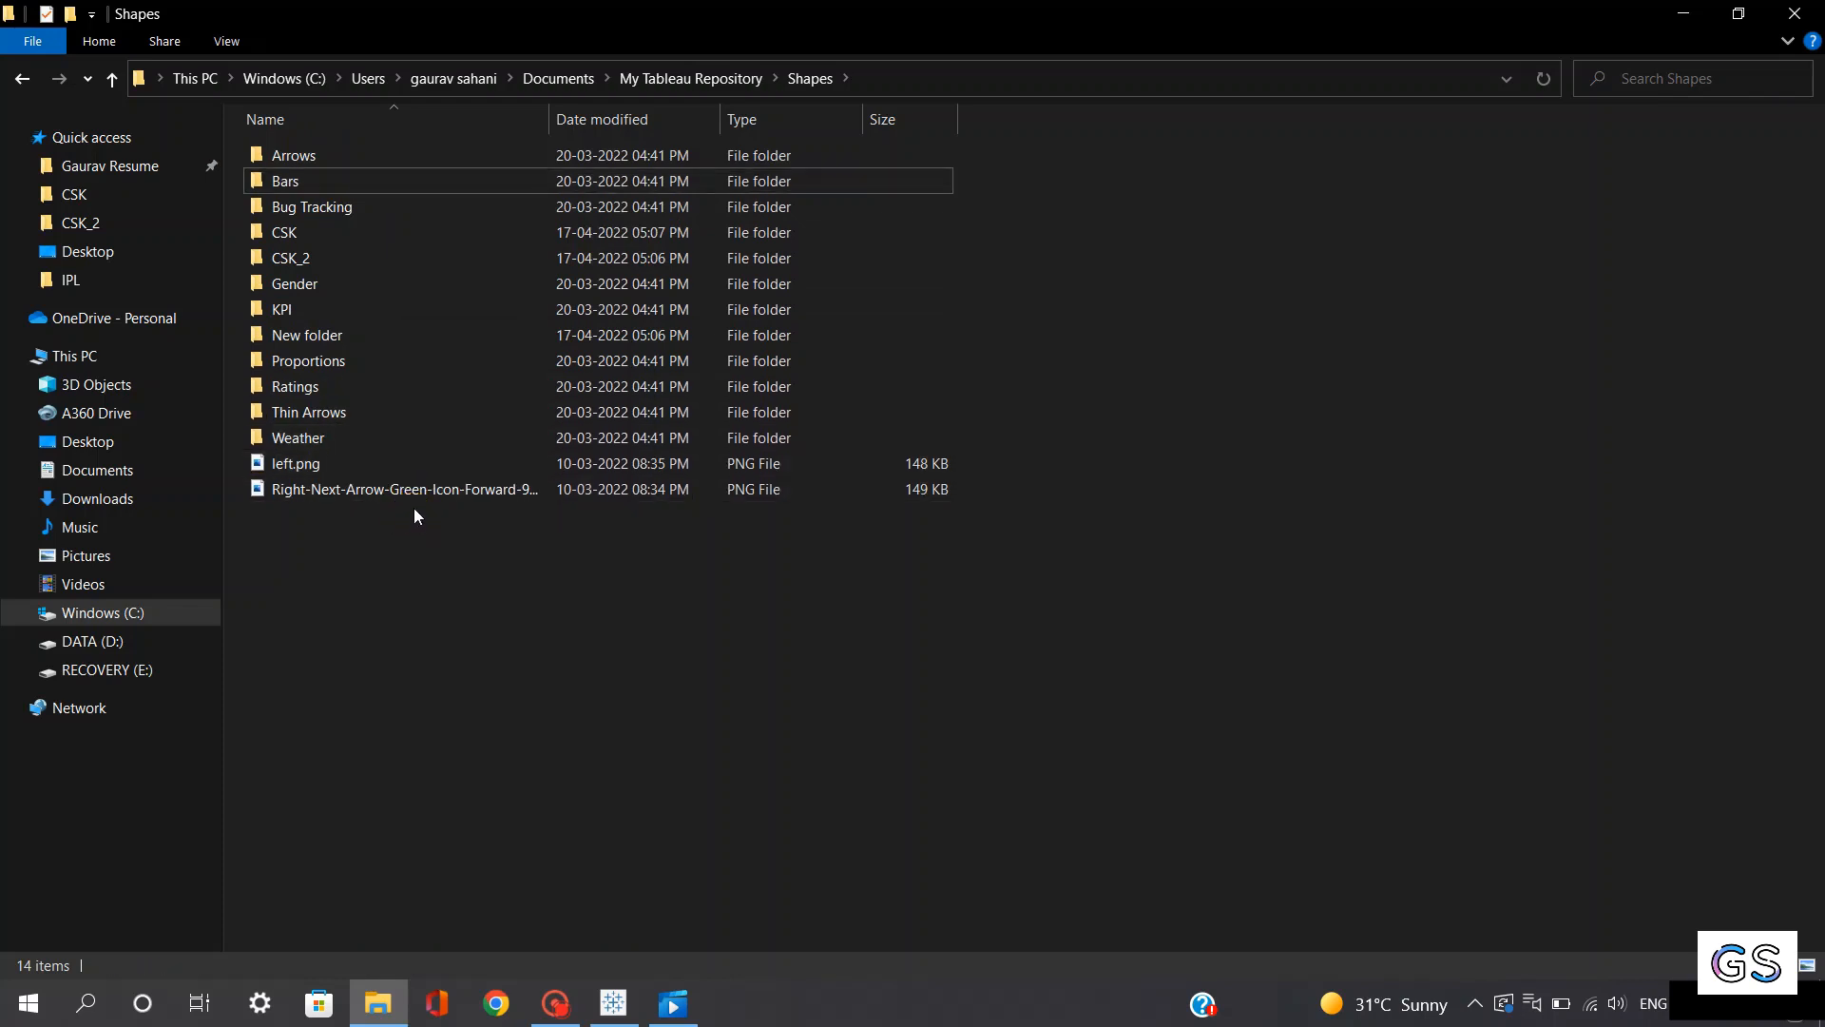
{"action": "right_click", "coordinate": [402, 533]}
{"action": "mouse_move", "coordinate": [590, 835]}
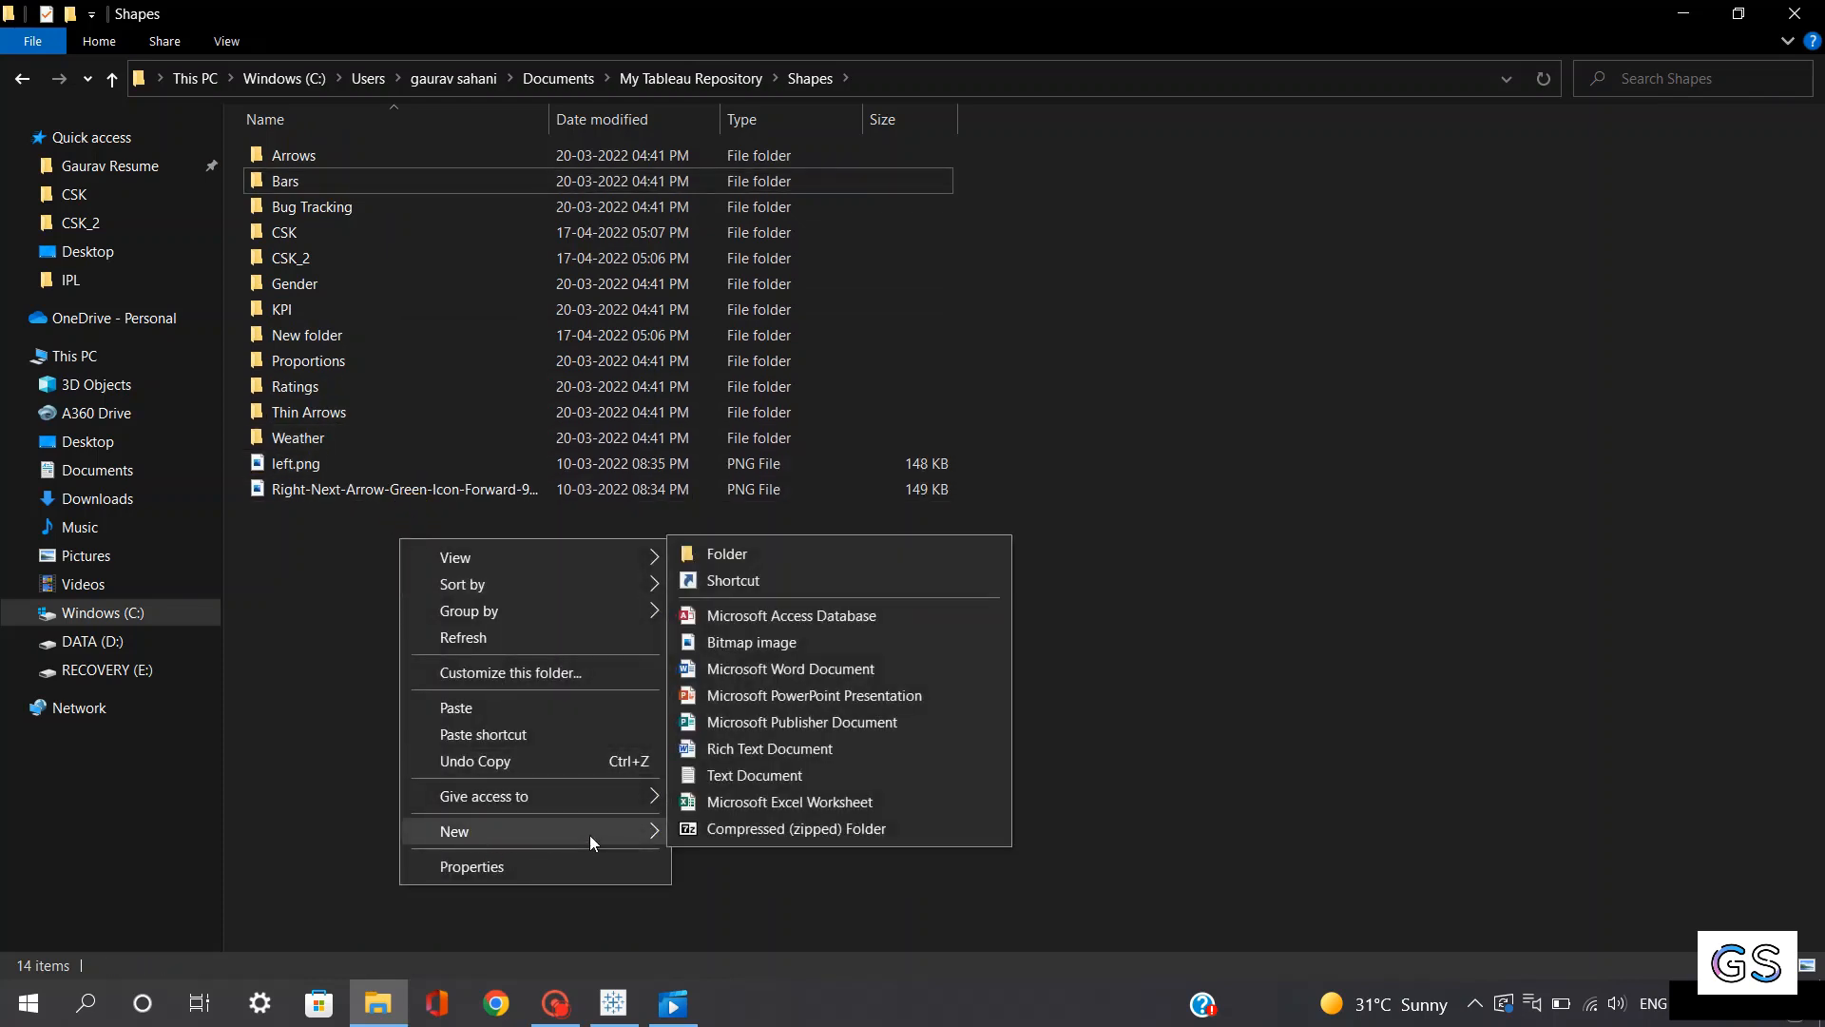
{"action": "left_click", "coordinate": [837, 555]}
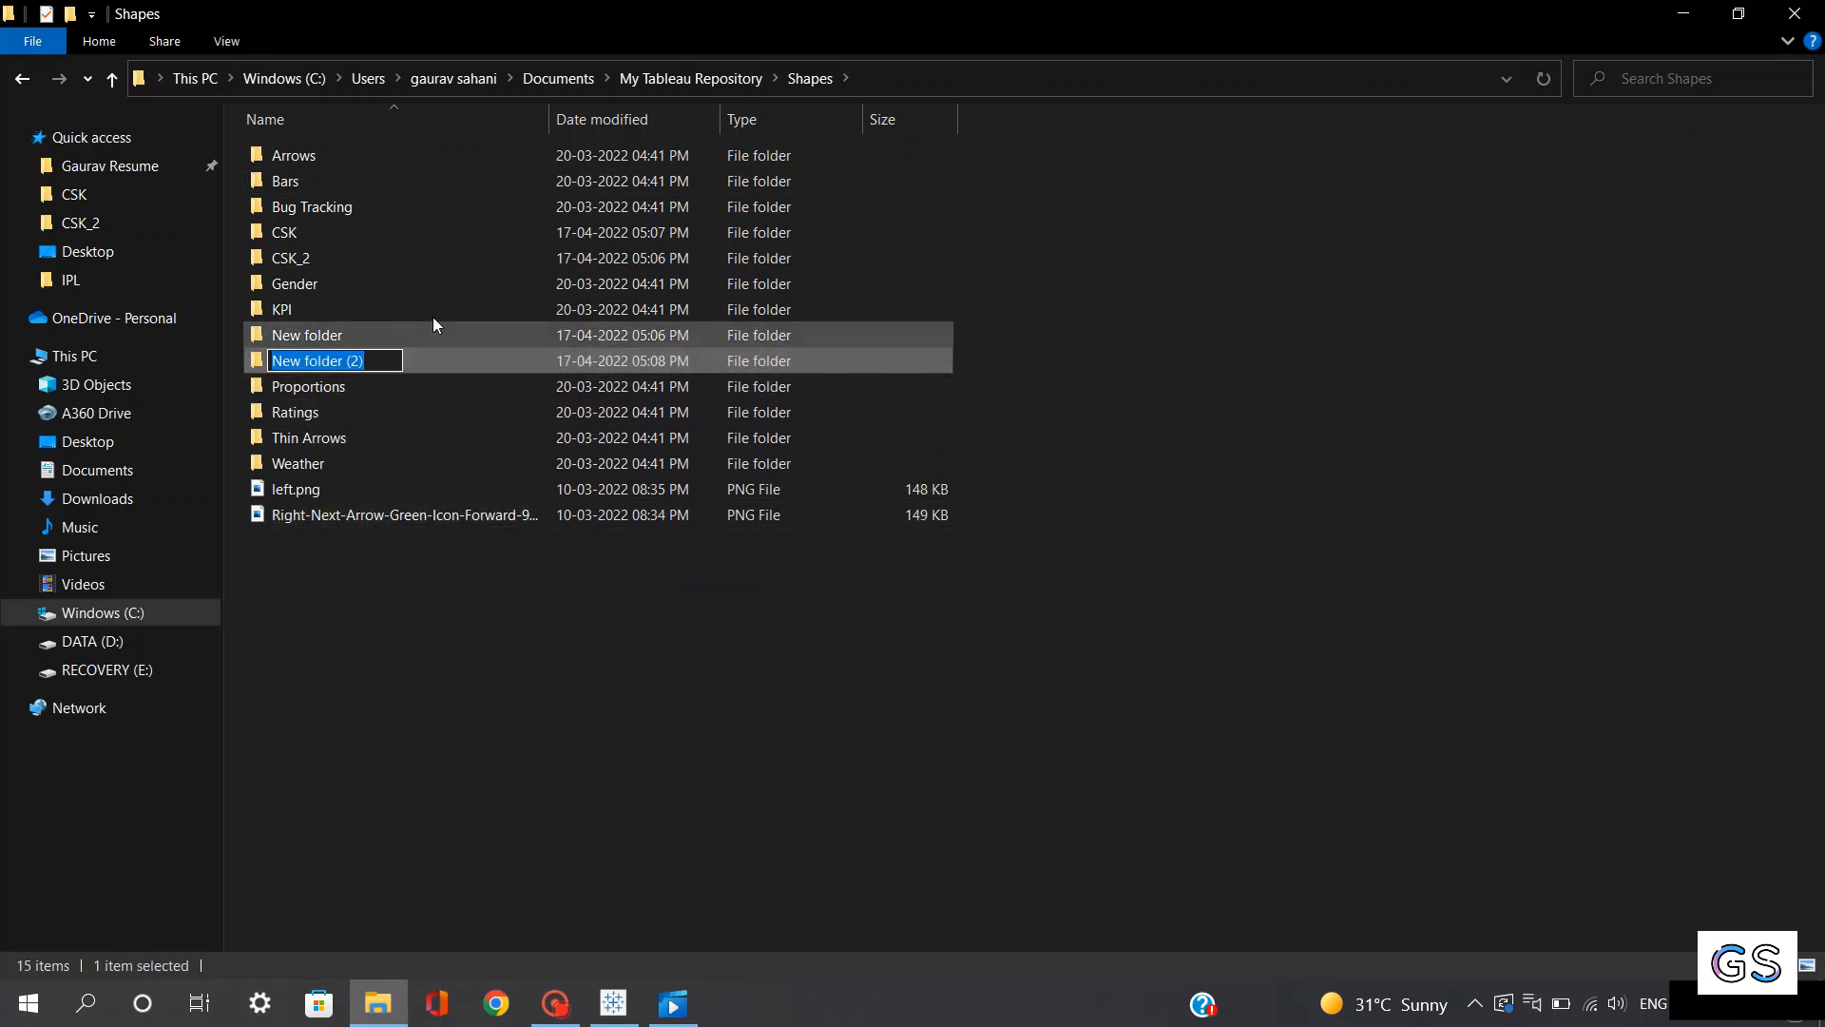
{"action": "left_click", "coordinate": [379, 561]}
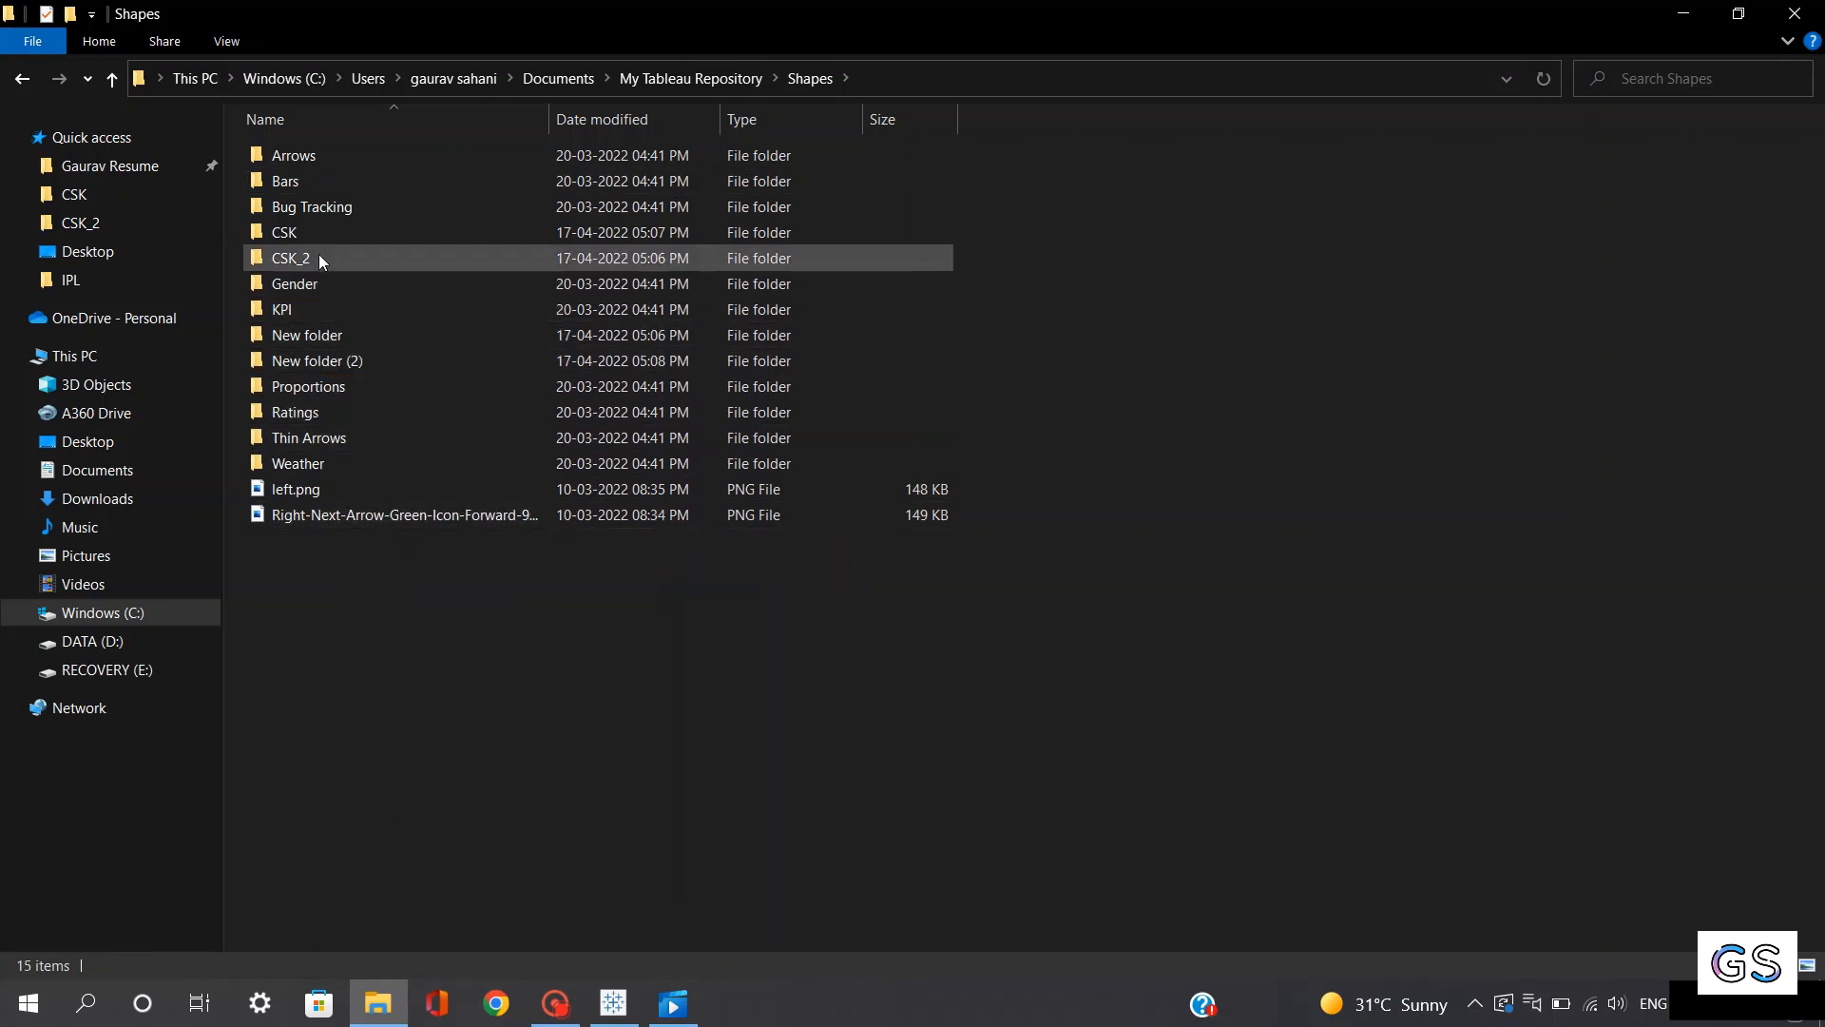
Open the CSK_2 folder and examine the player images stored in it
{"action": "double_click", "coordinate": [319, 258]}
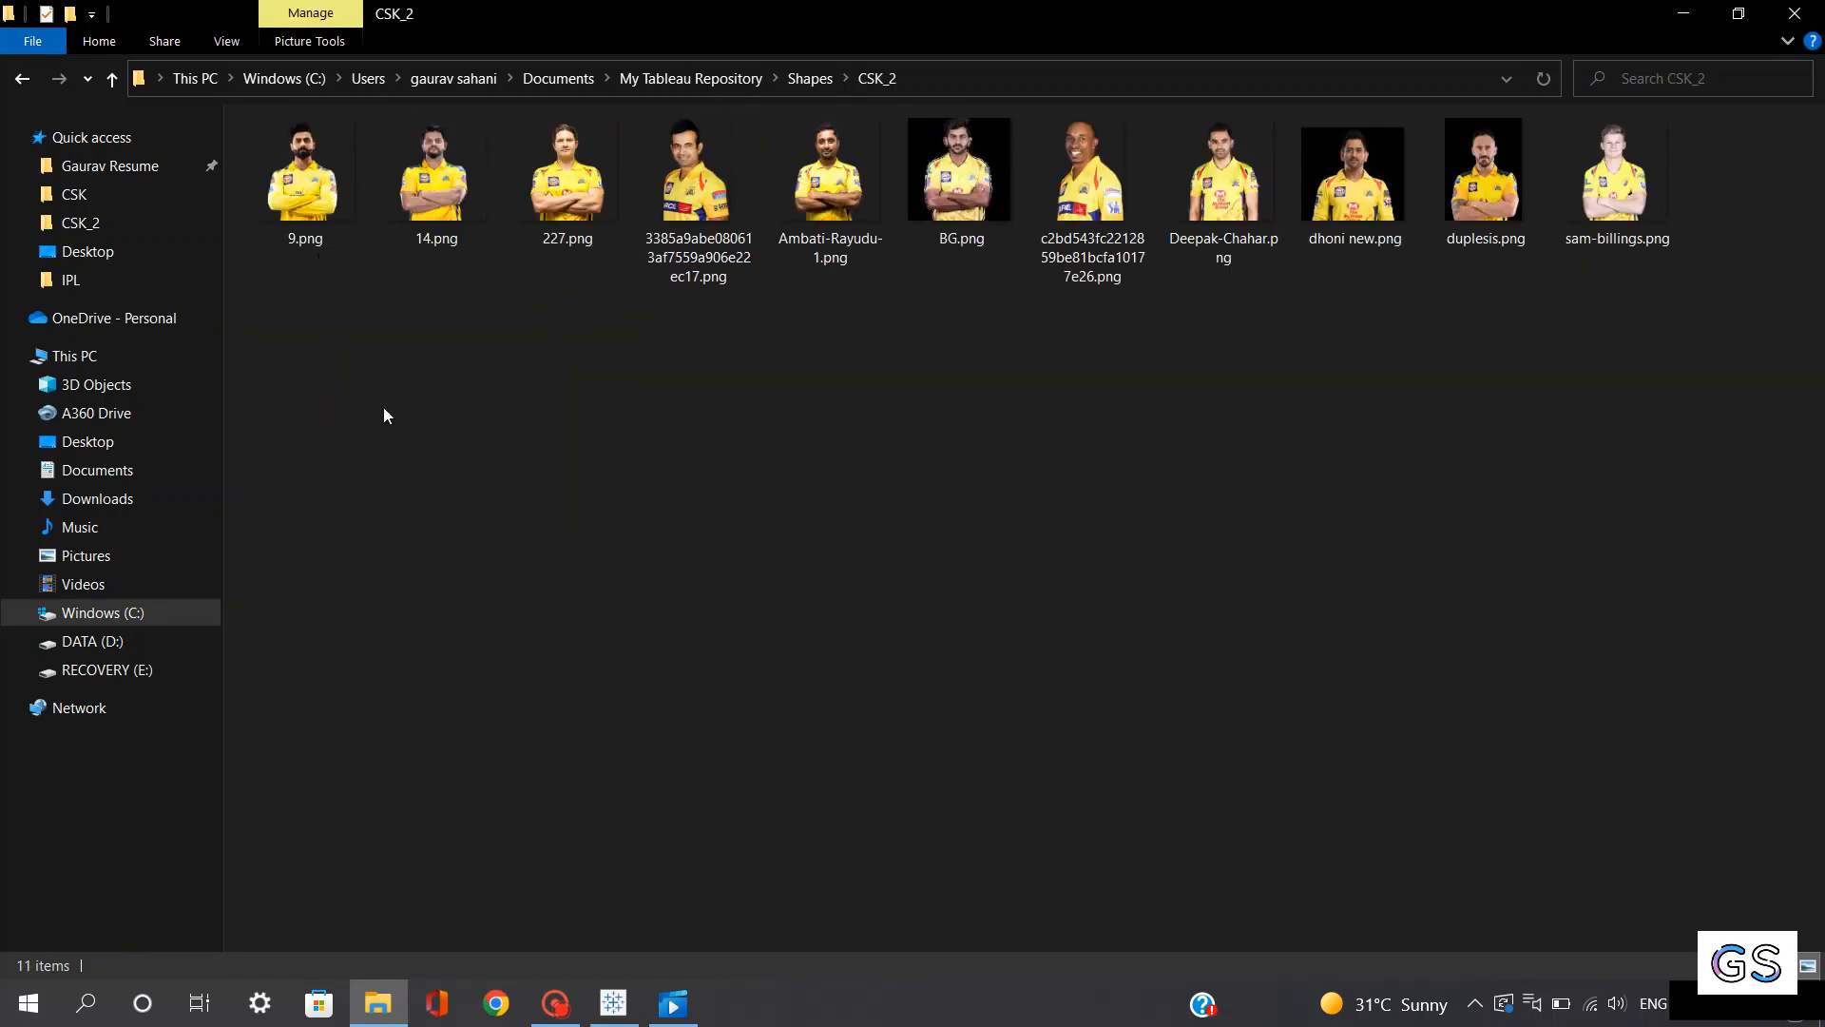
{"action": "left_click_drag", "start_coordinate": [298, 366], "coordinate": [1697, 226]}
{"action": "left_click", "coordinate": [1451, 385]}
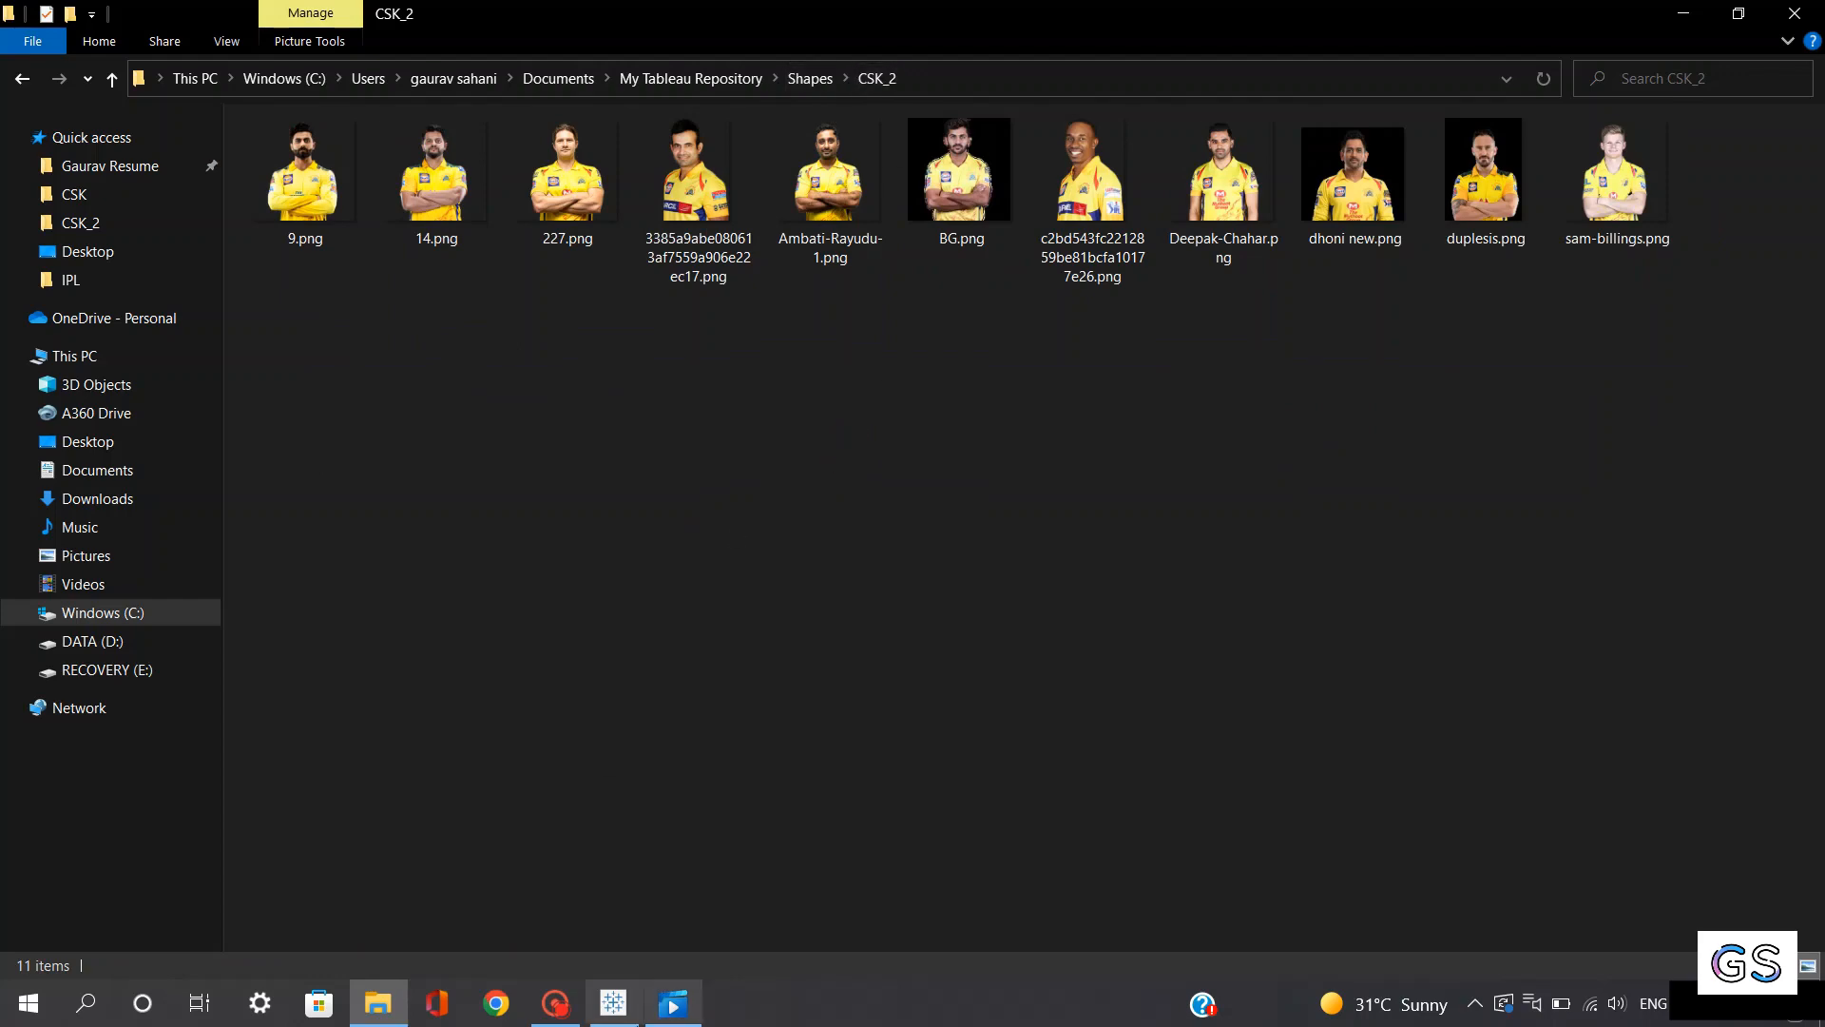
Switch back to Tableau, reload the shapes and choose the CSK_2 shape palette
{"action": "left_click", "coordinate": [627, 1015]}
{"action": "left_click", "coordinate": [984, 345]}
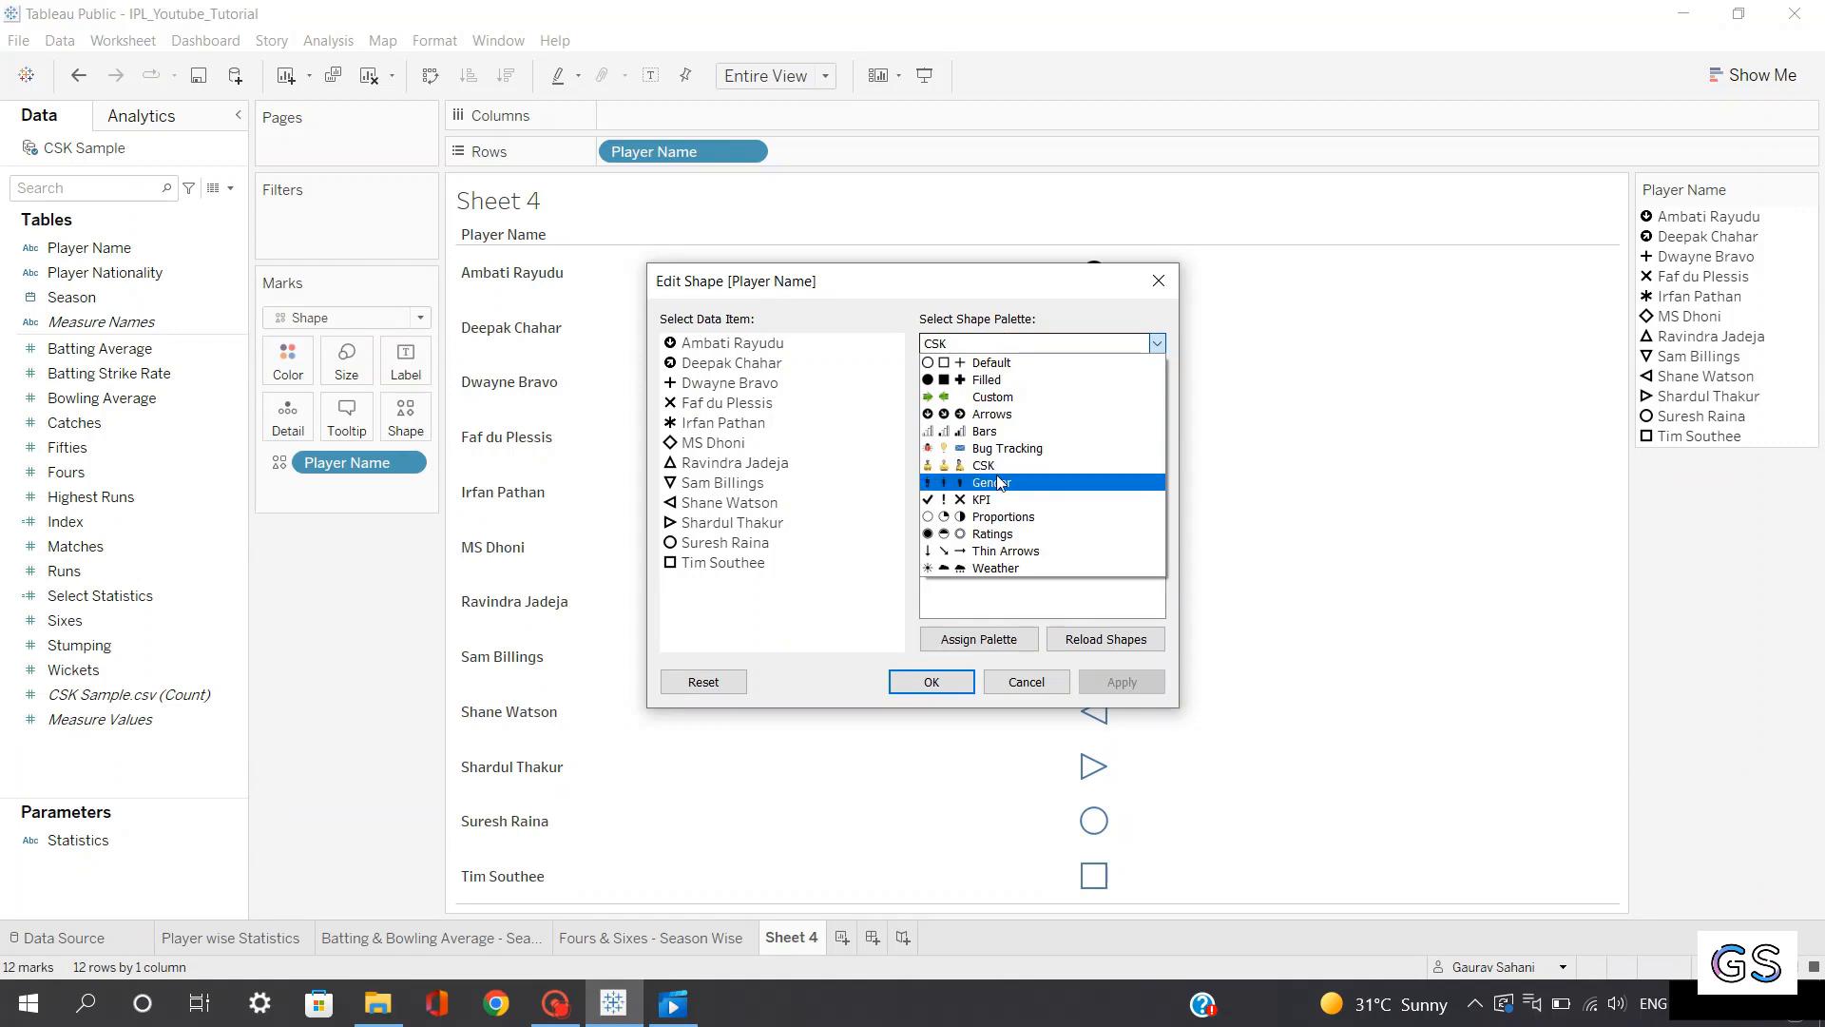
{"action": "left_click", "coordinate": [847, 599]}
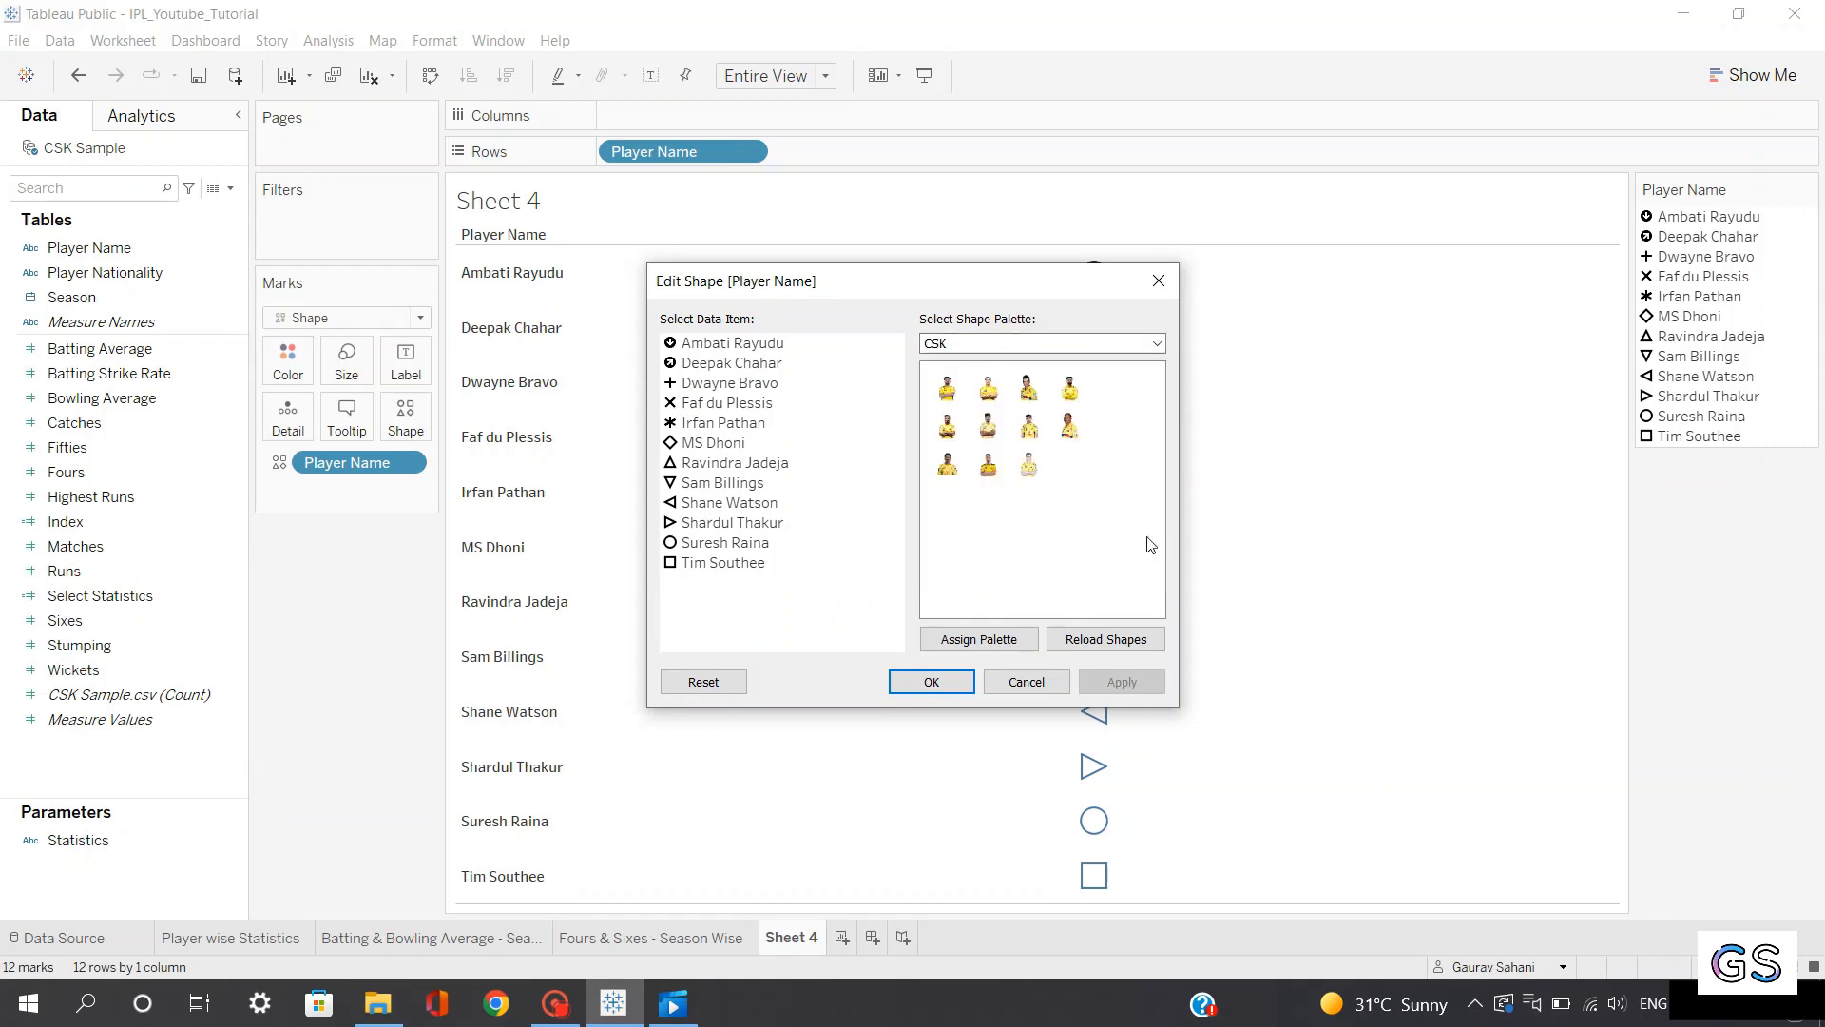
{"action": "left_click", "coordinate": [1110, 642]}
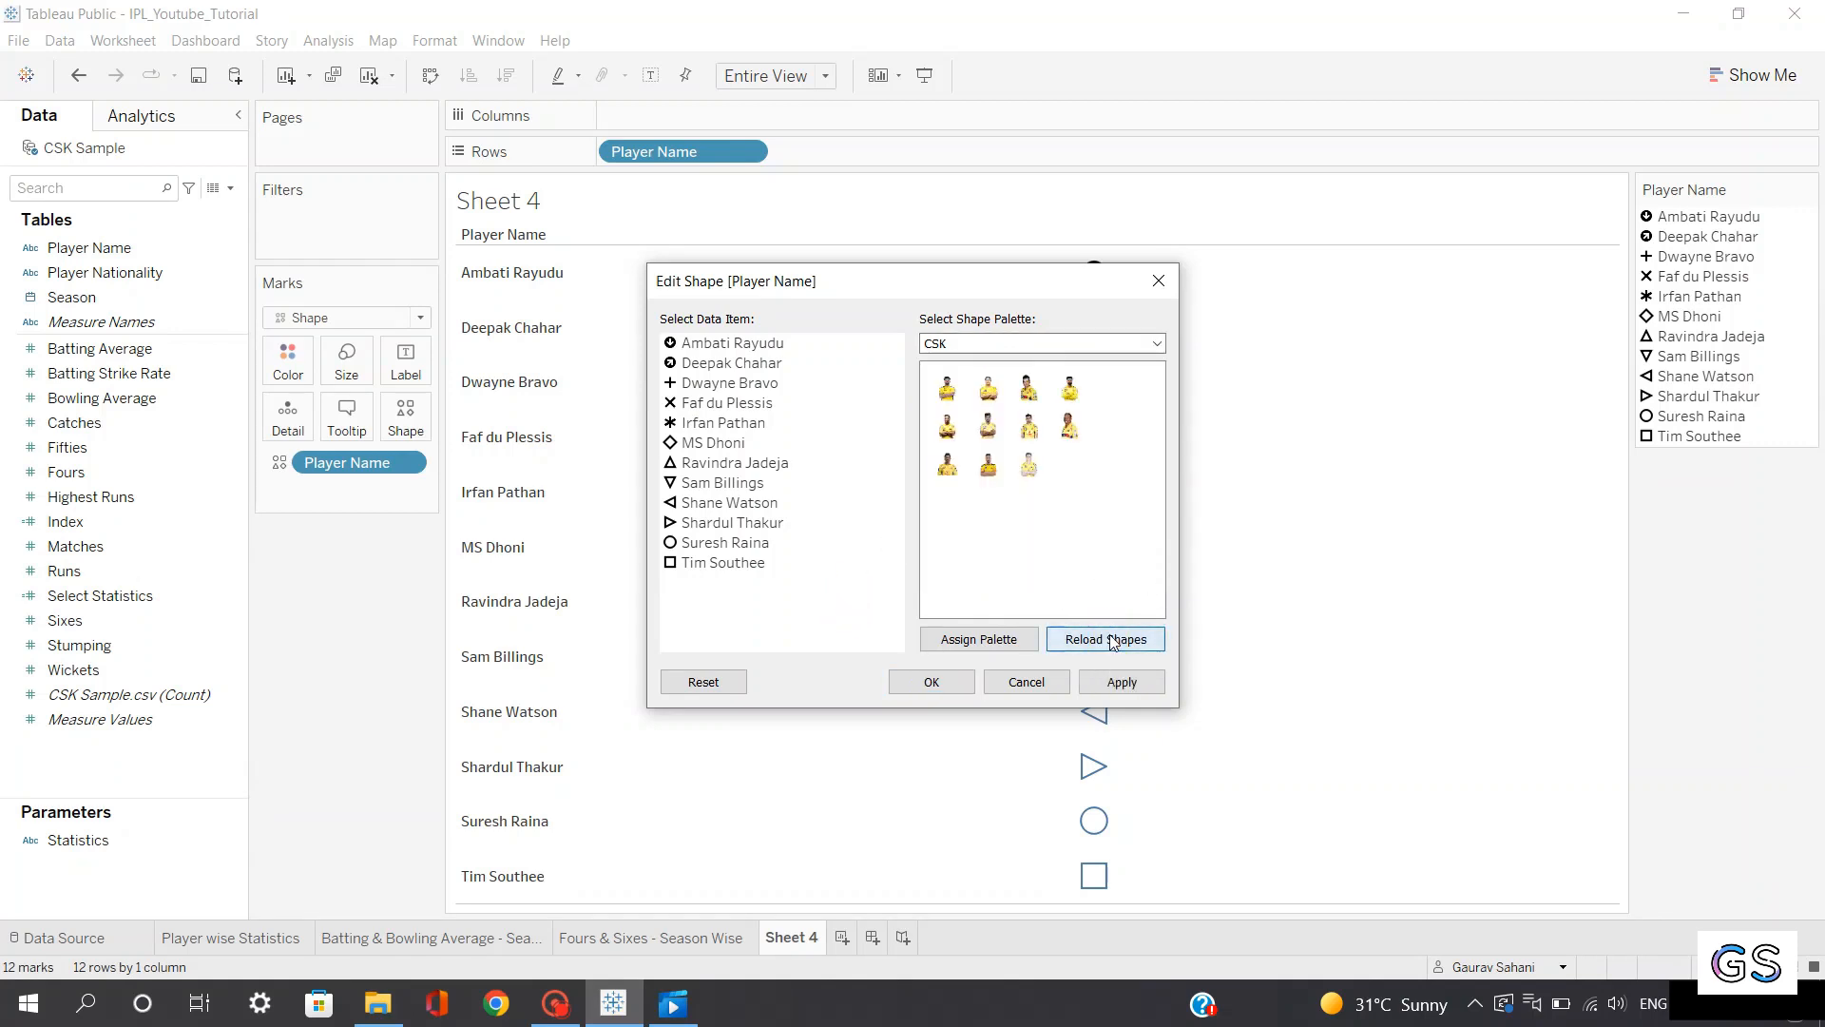
{"action": "left_click", "coordinate": [1028, 348]}
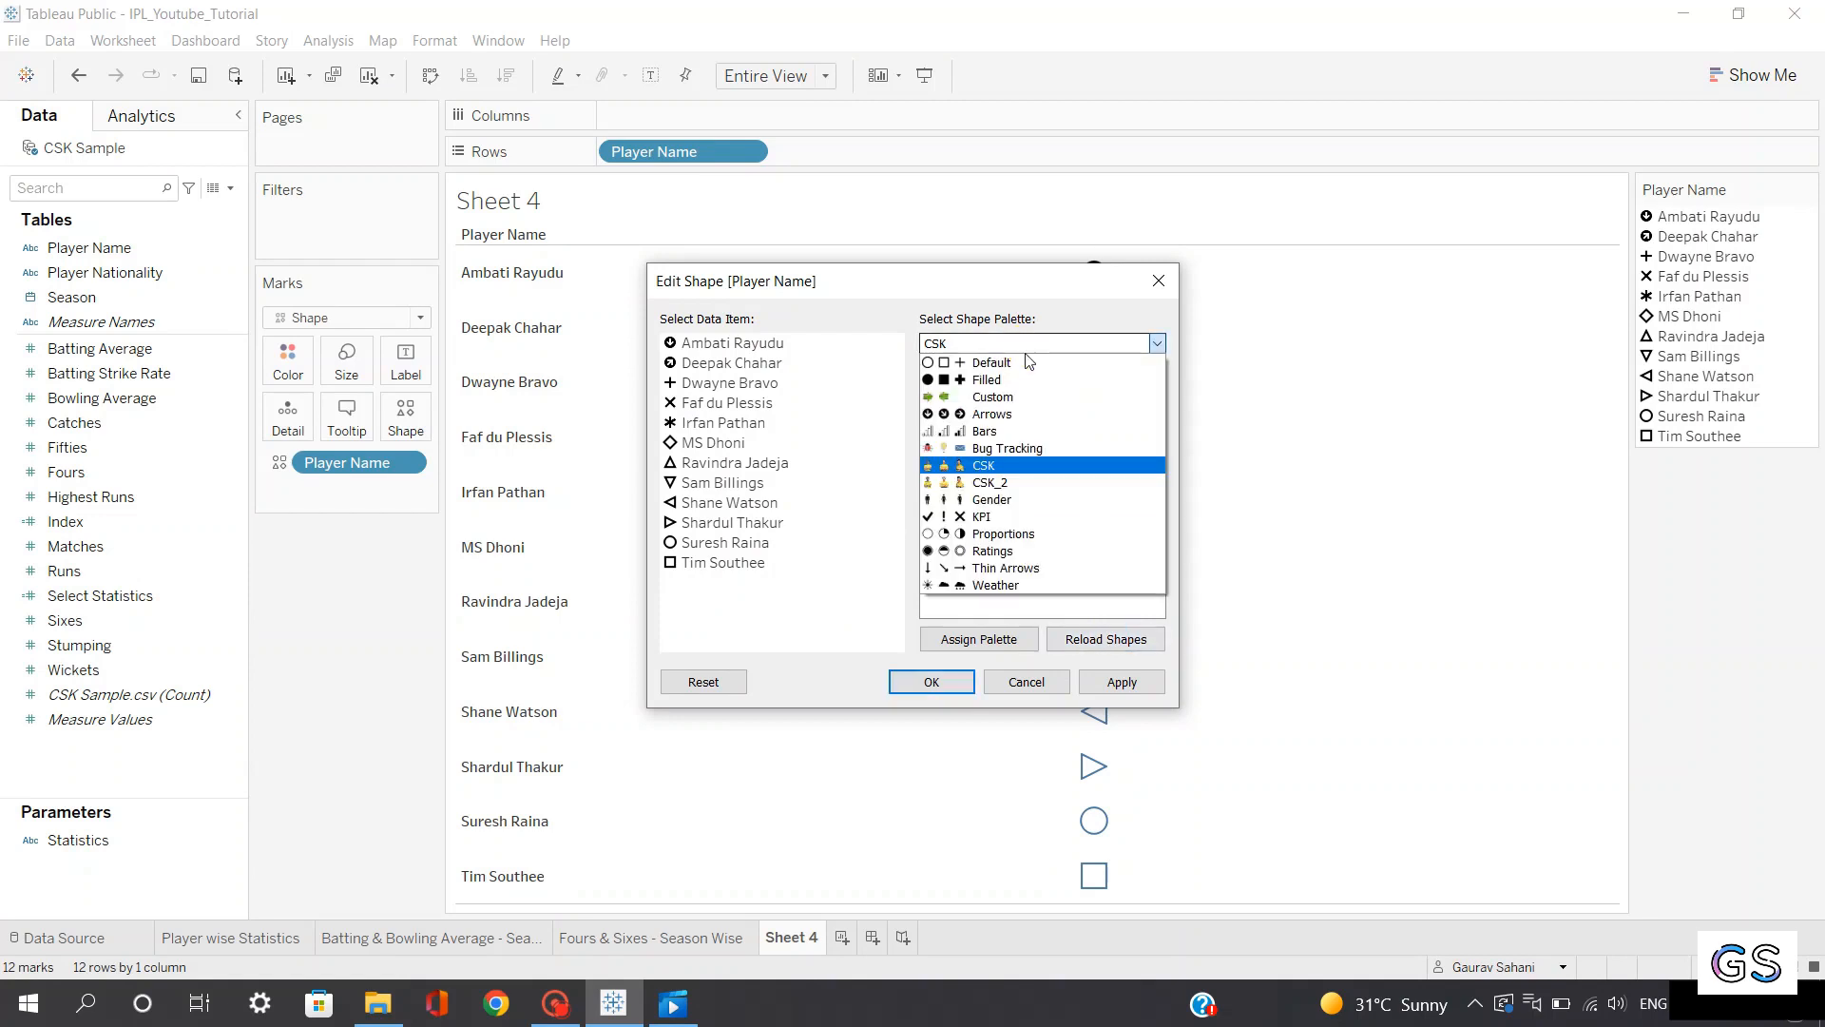
{"action": "left_click", "coordinate": [1023, 482]}
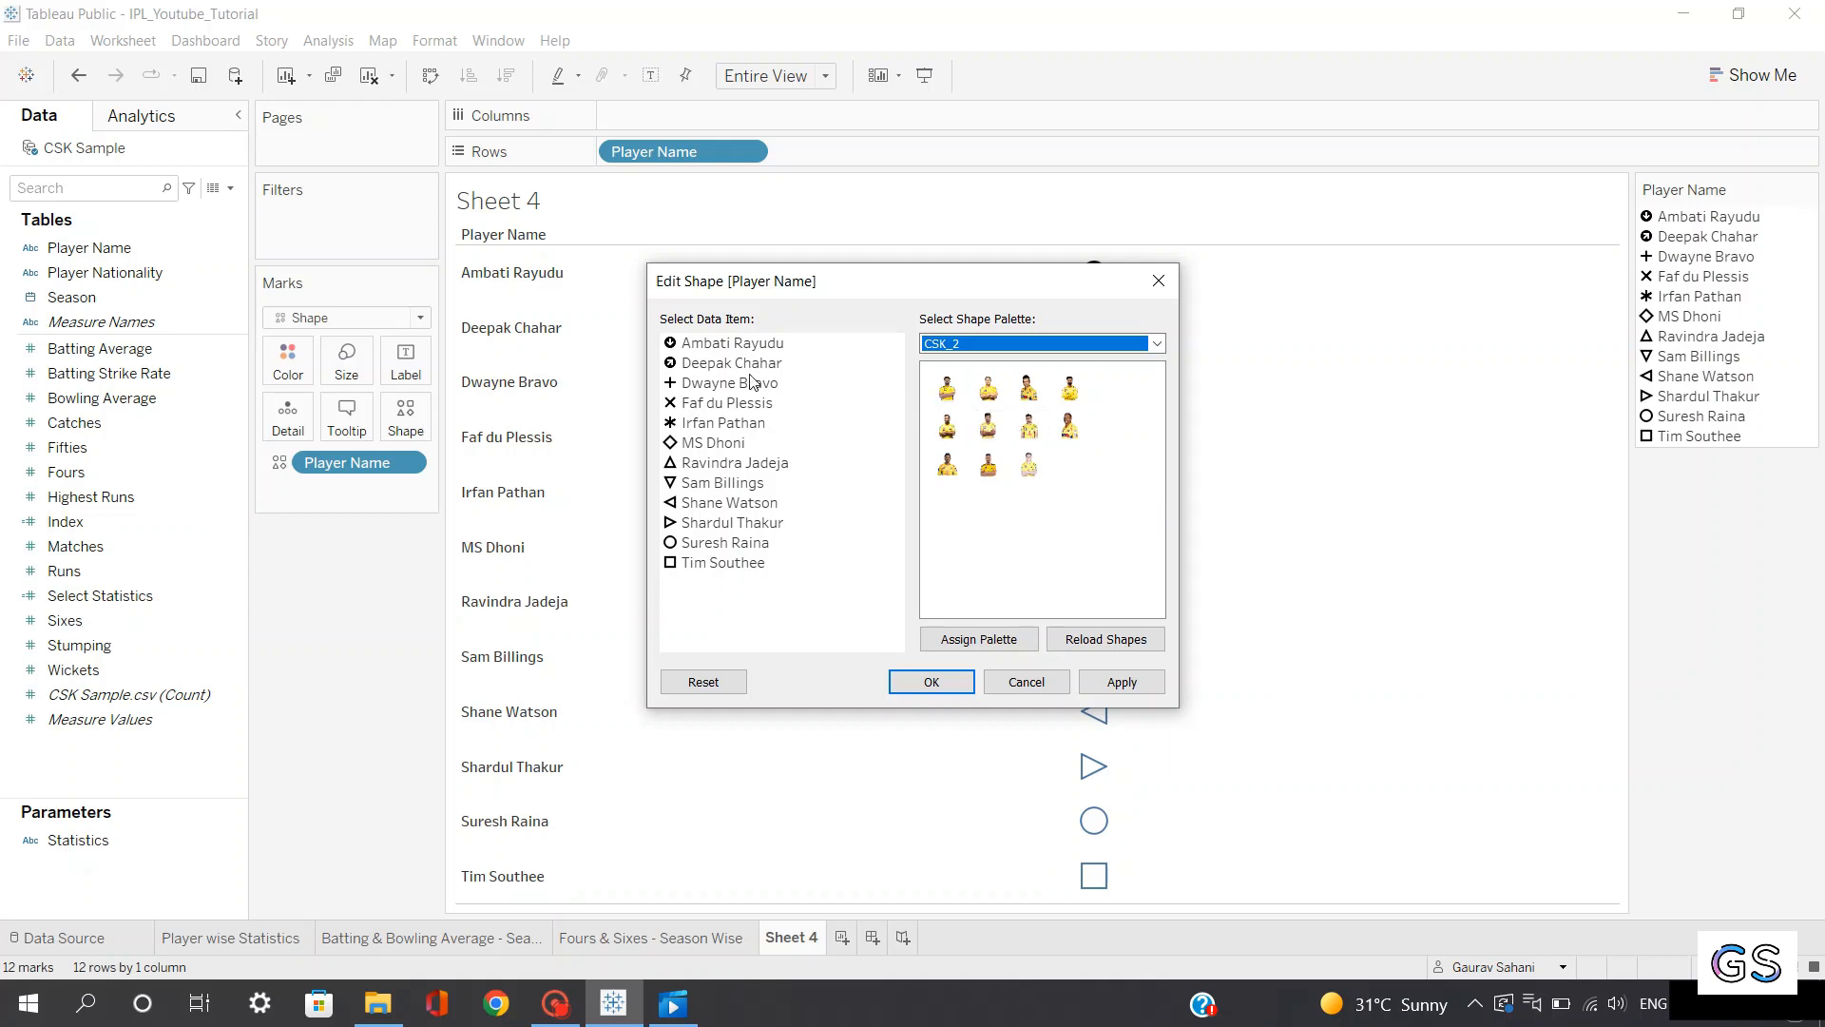
Assign the matching CSK_2 player images to Ambati Rayudu and Dwayne Bravo and apply the shapes
{"action": "left_click", "coordinate": [729, 344]}
{"action": "left_click", "coordinate": [947, 426]}
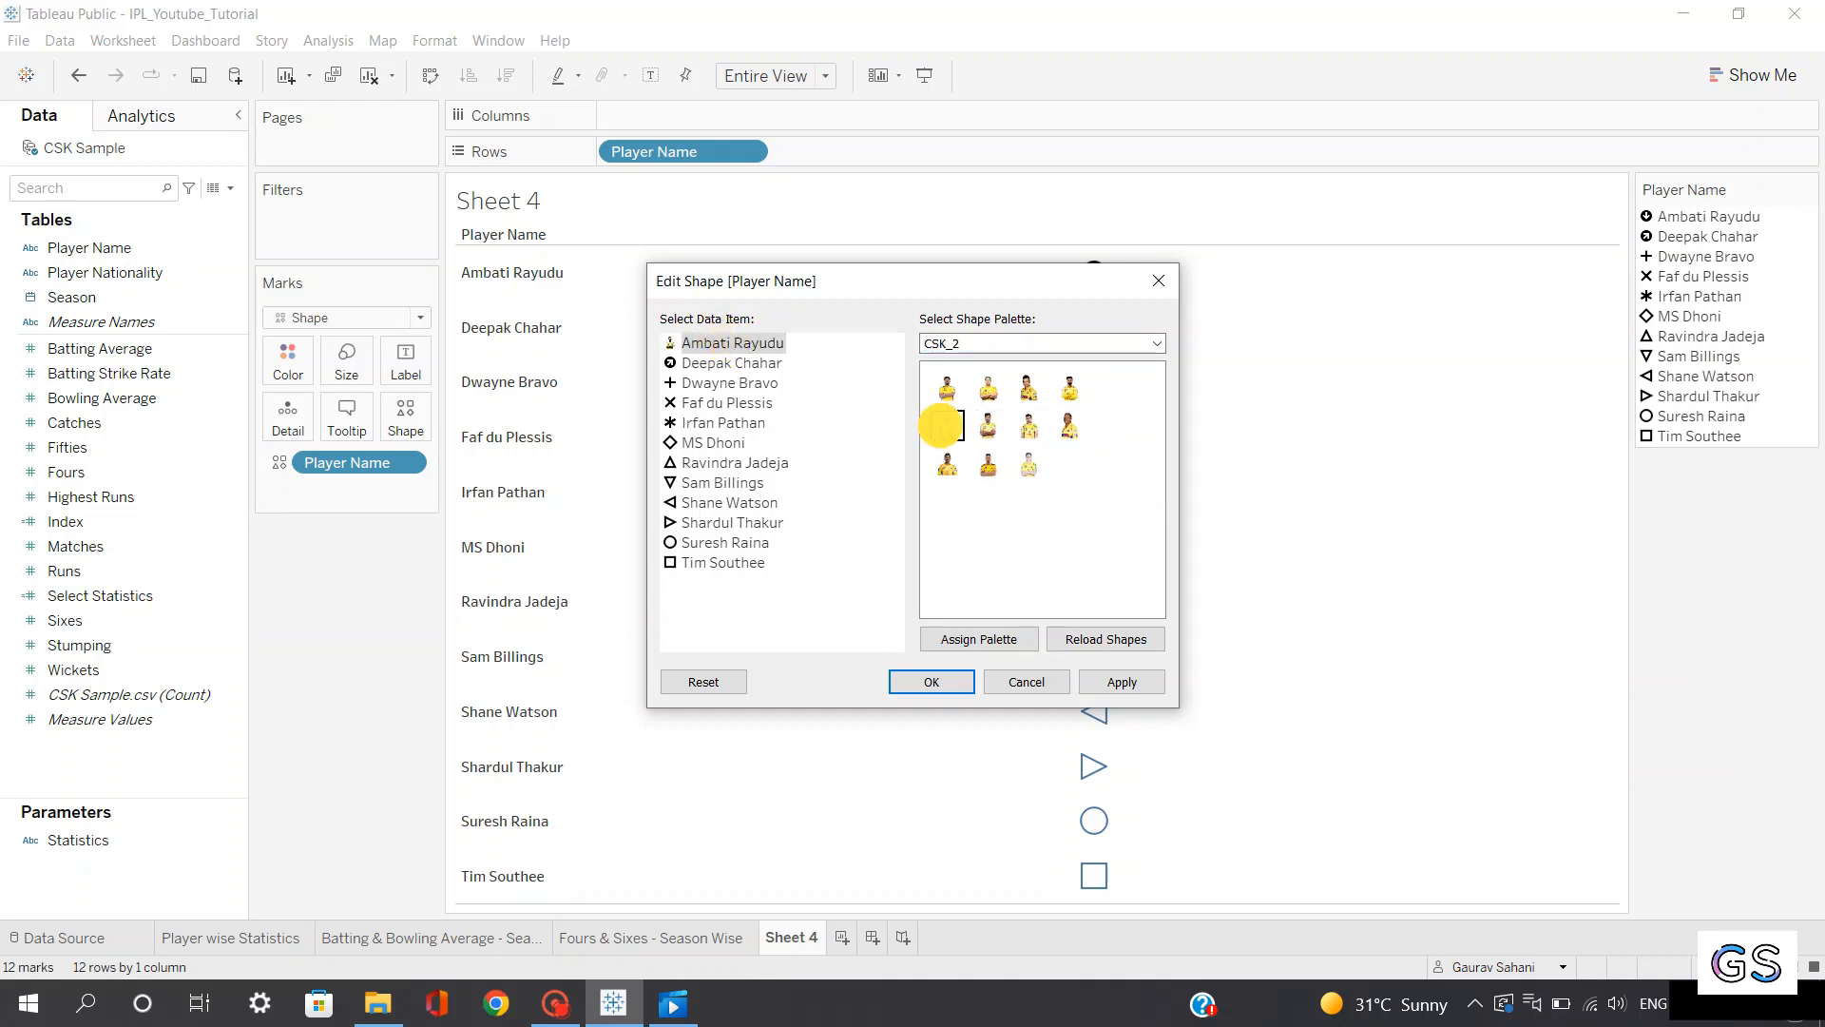
{"action": "left_click", "coordinate": [745, 364]}
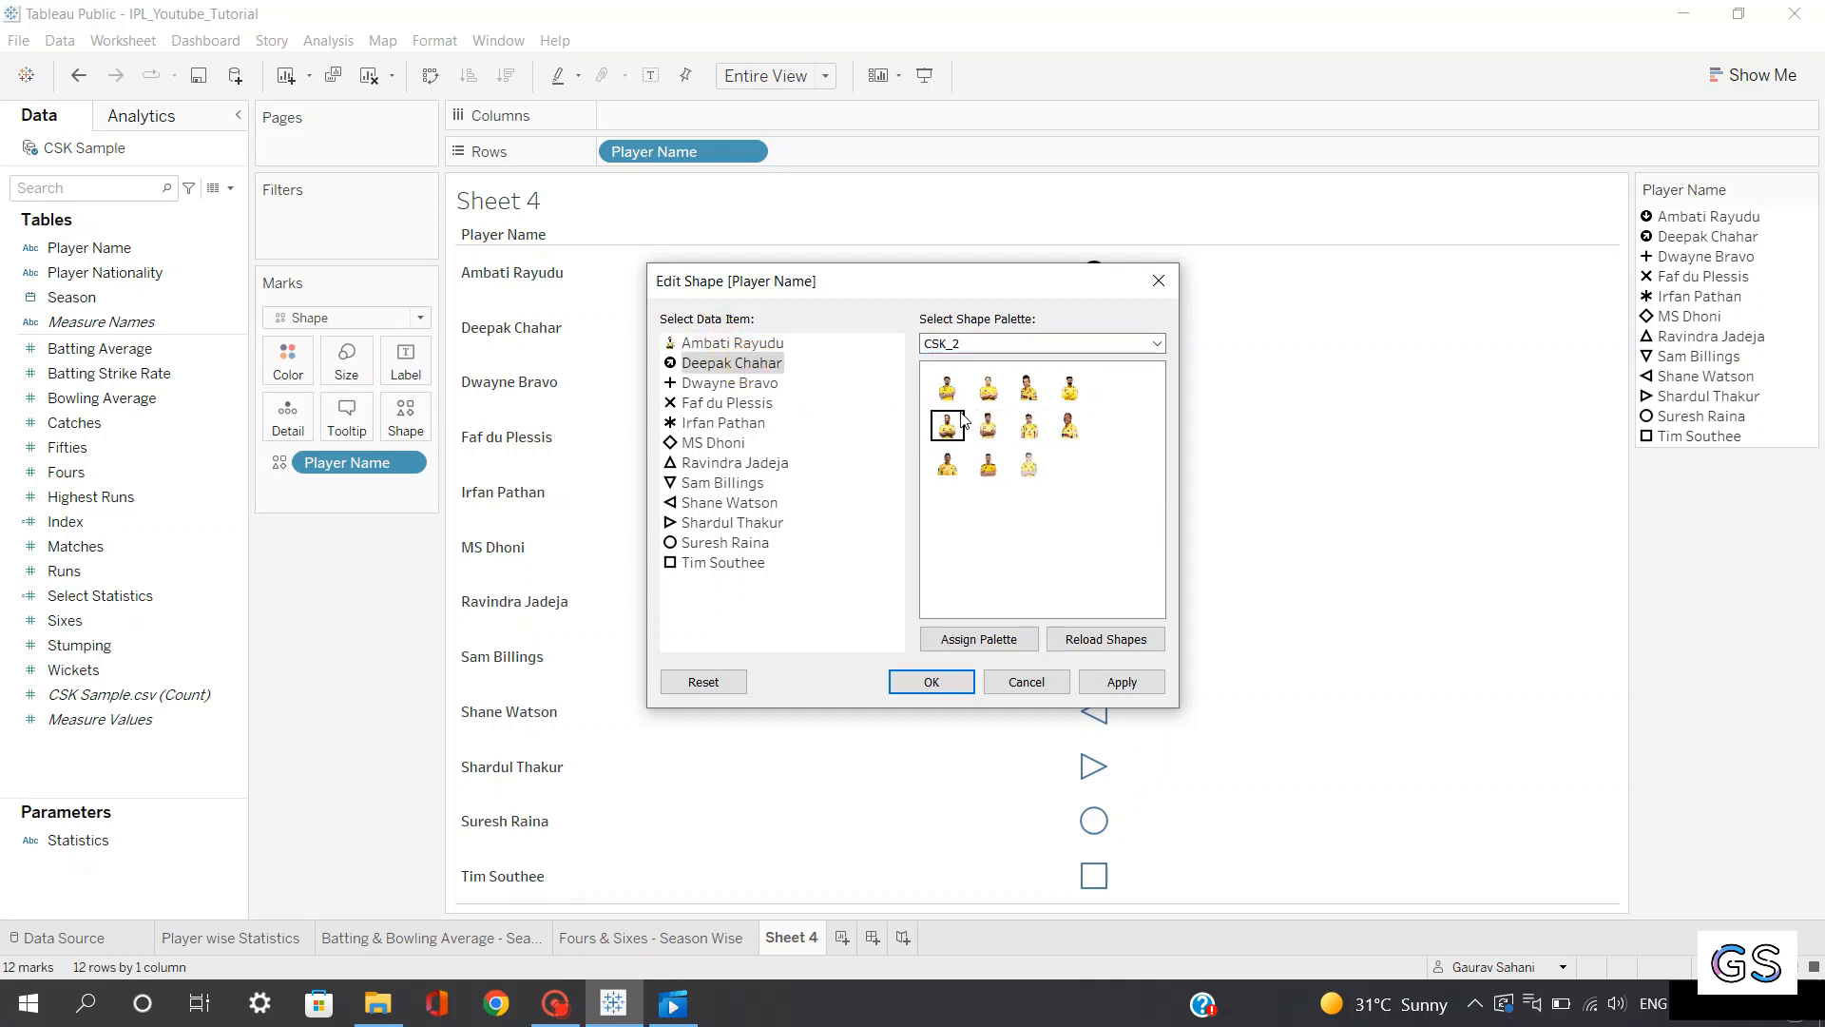
{"action": "left_click", "coordinate": [732, 385]}
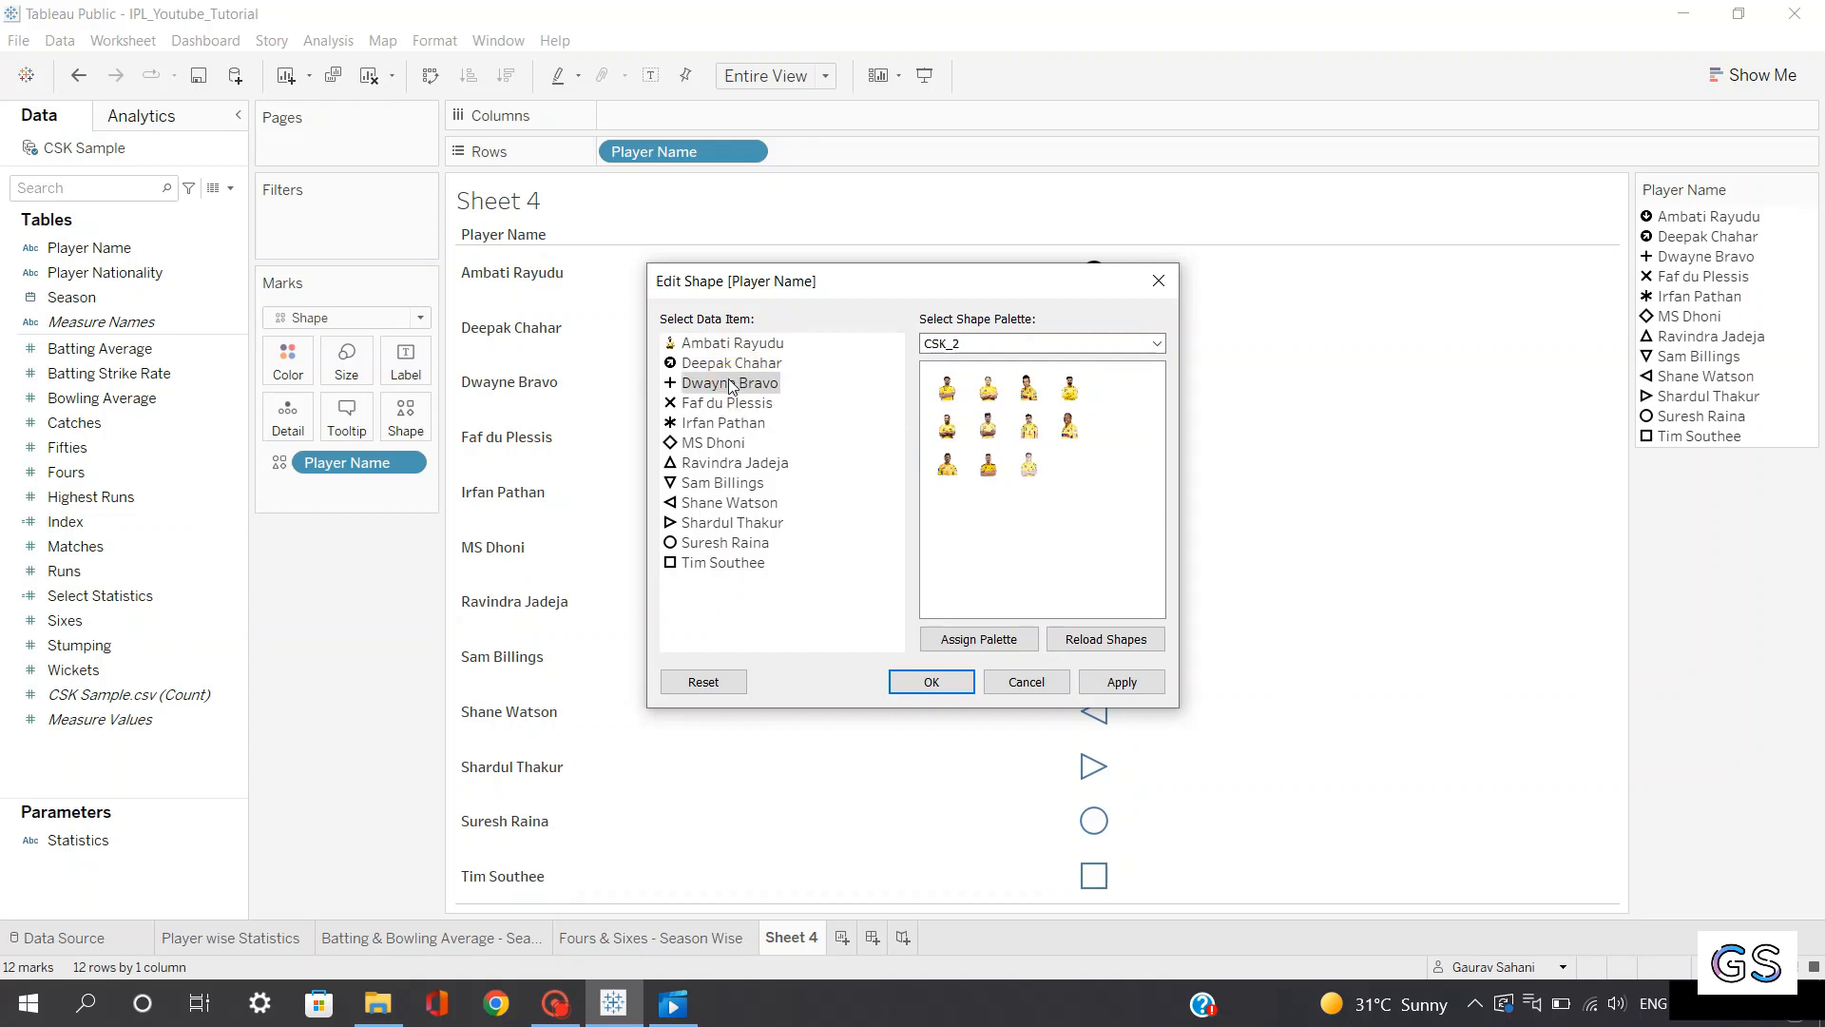
{"action": "left_click", "coordinate": [1070, 426]}
{"action": "left_click", "coordinate": [1135, 695]}
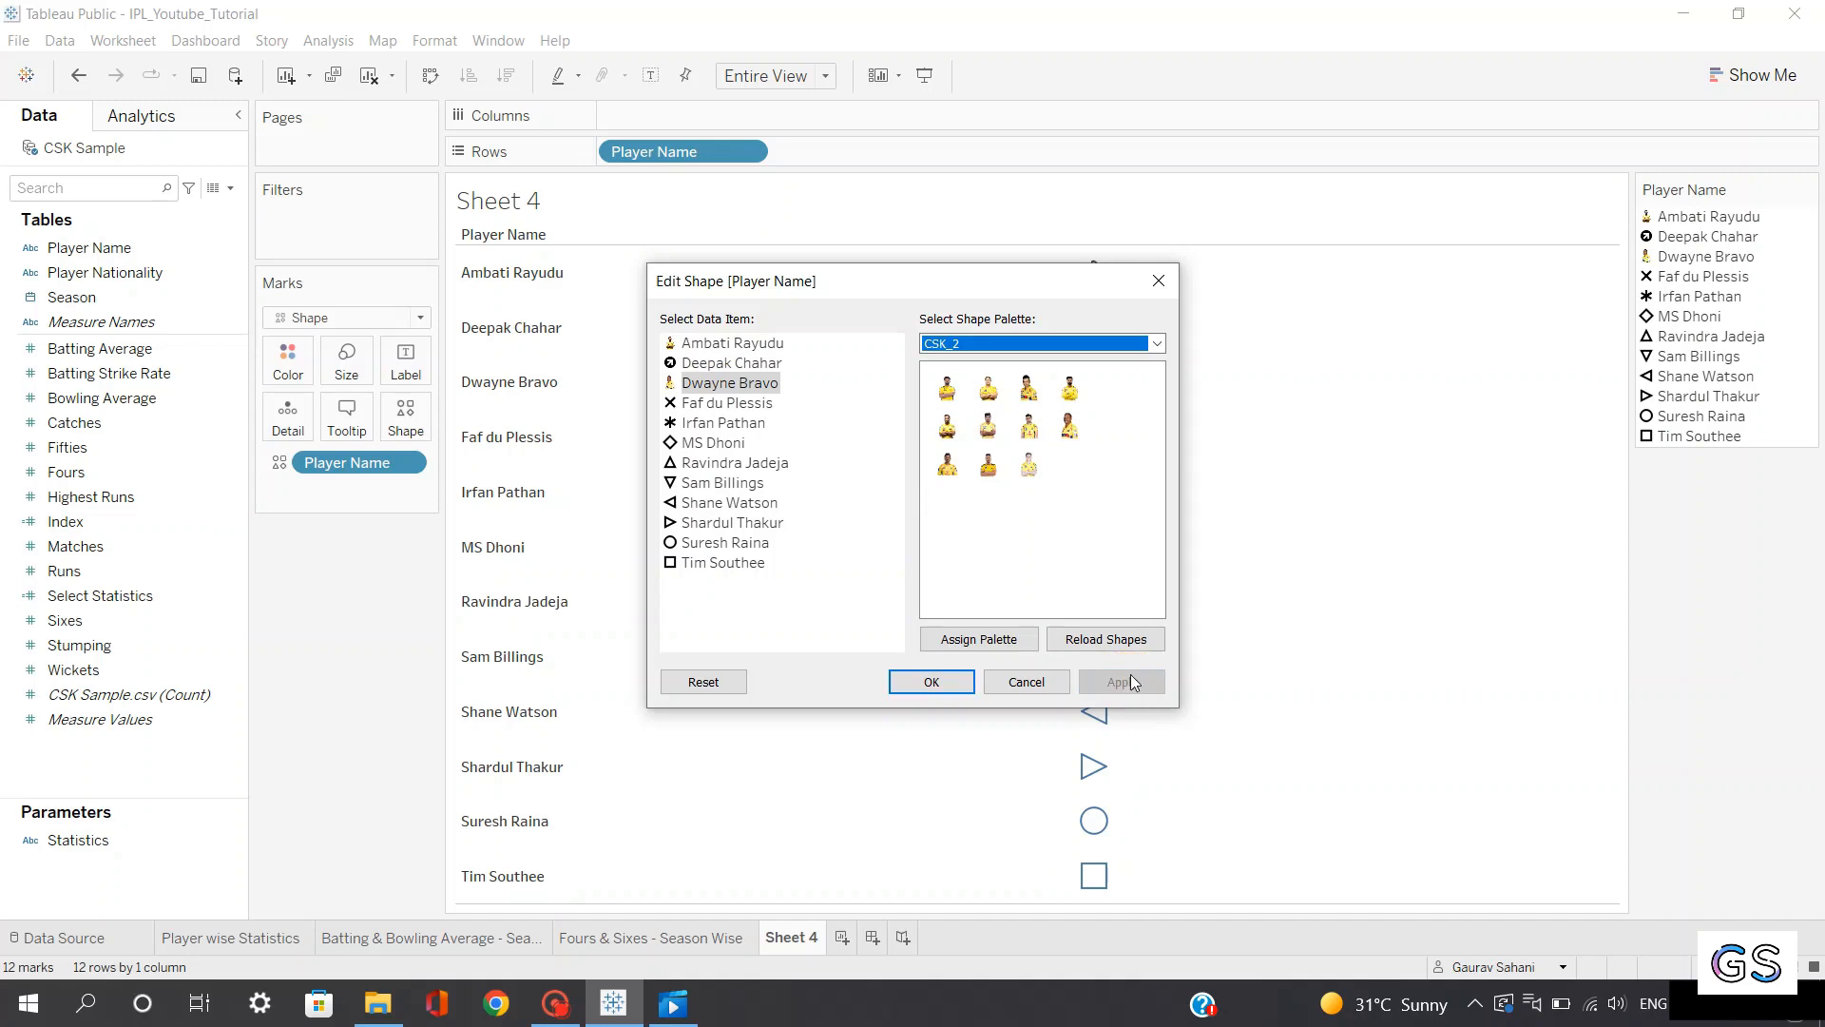
Close the shape settings and add Player Name as a filter that uses all values
{"action": "left_click", "coordinate": [931, 682]}
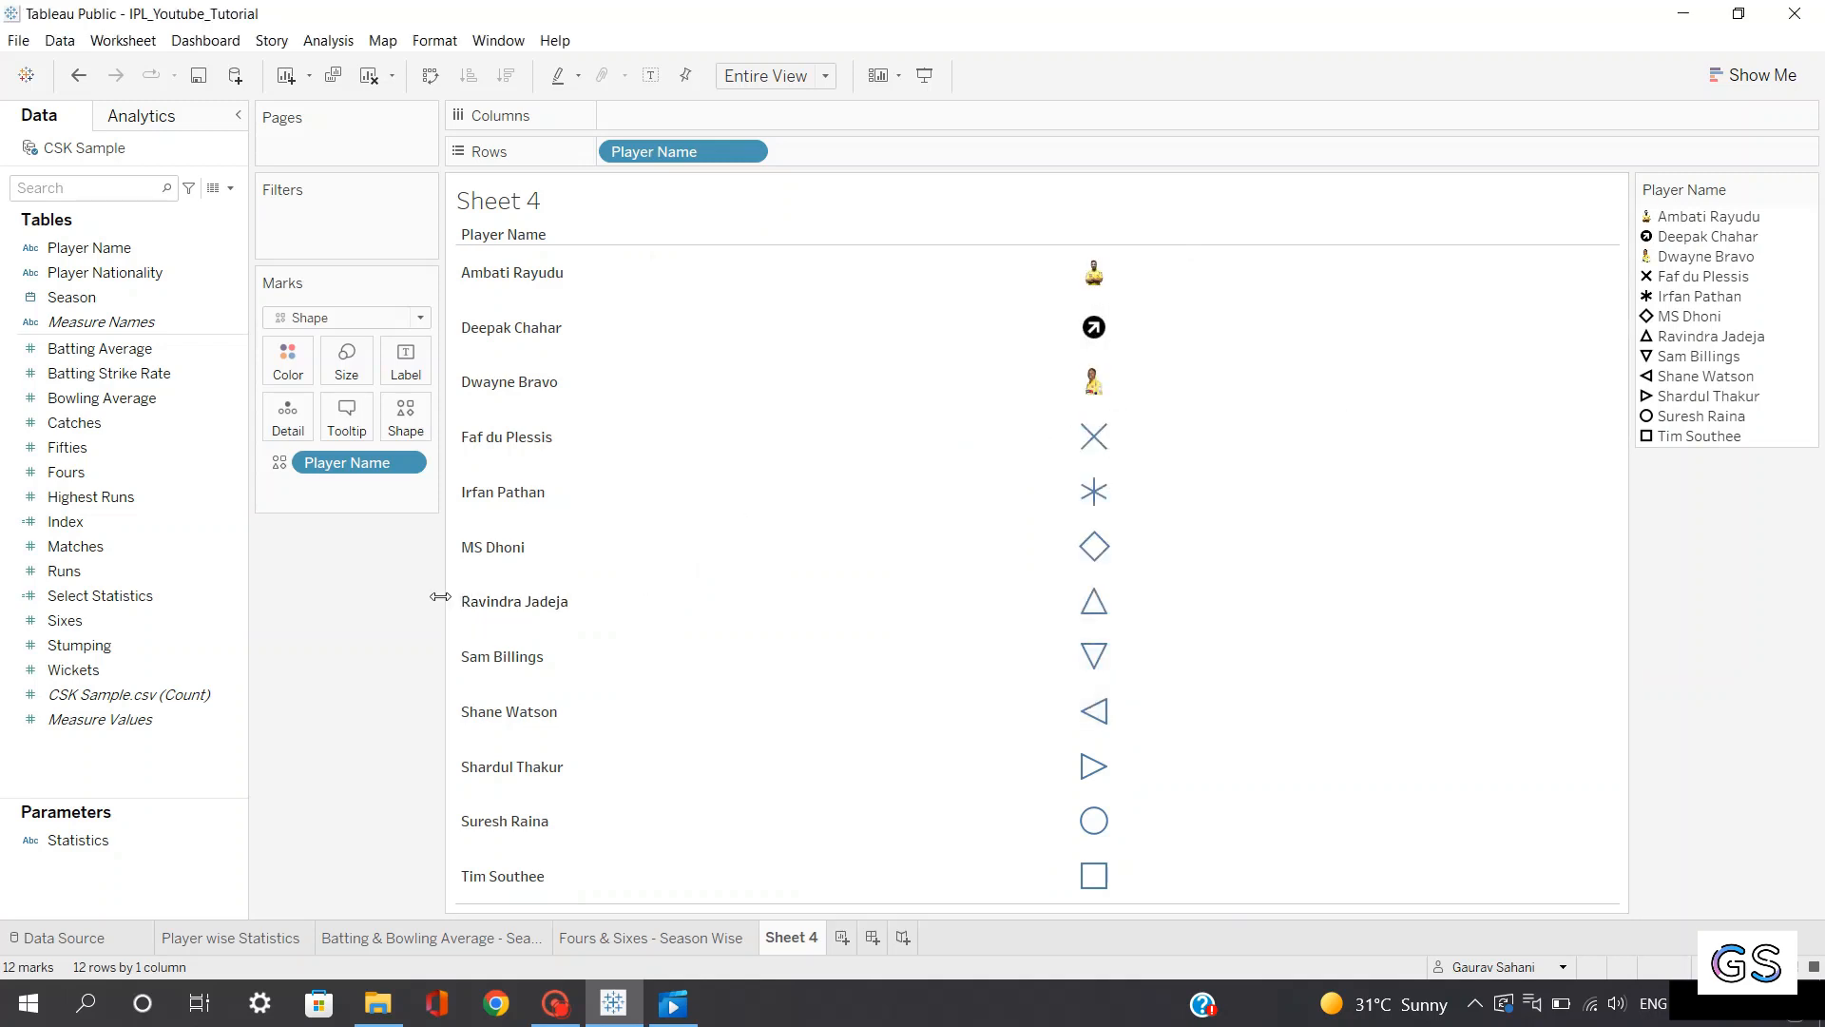
{"action": "left_click", "coordinate": [170, 272]}
{"action": "left_click", "coordinate": [134, 251]}
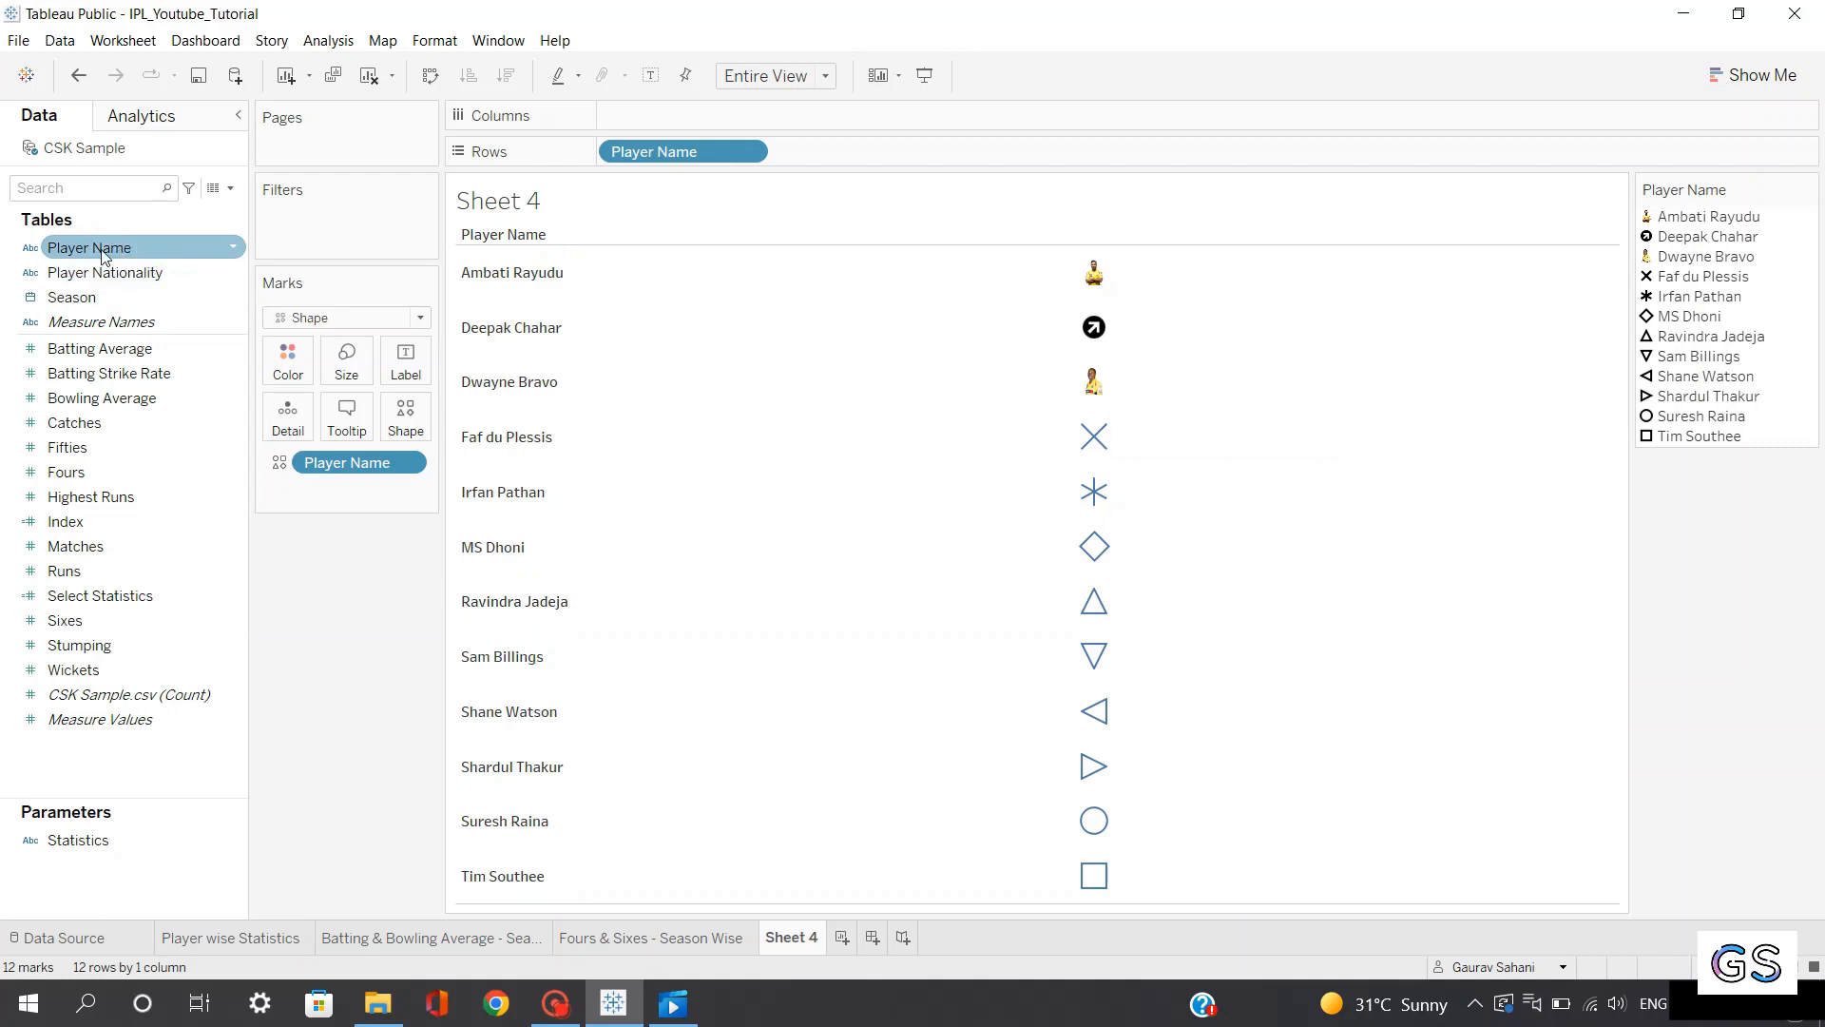
{"action": "left_click_drag", "start_coordinate": [103, 255], "coordinate": [319, 239]}
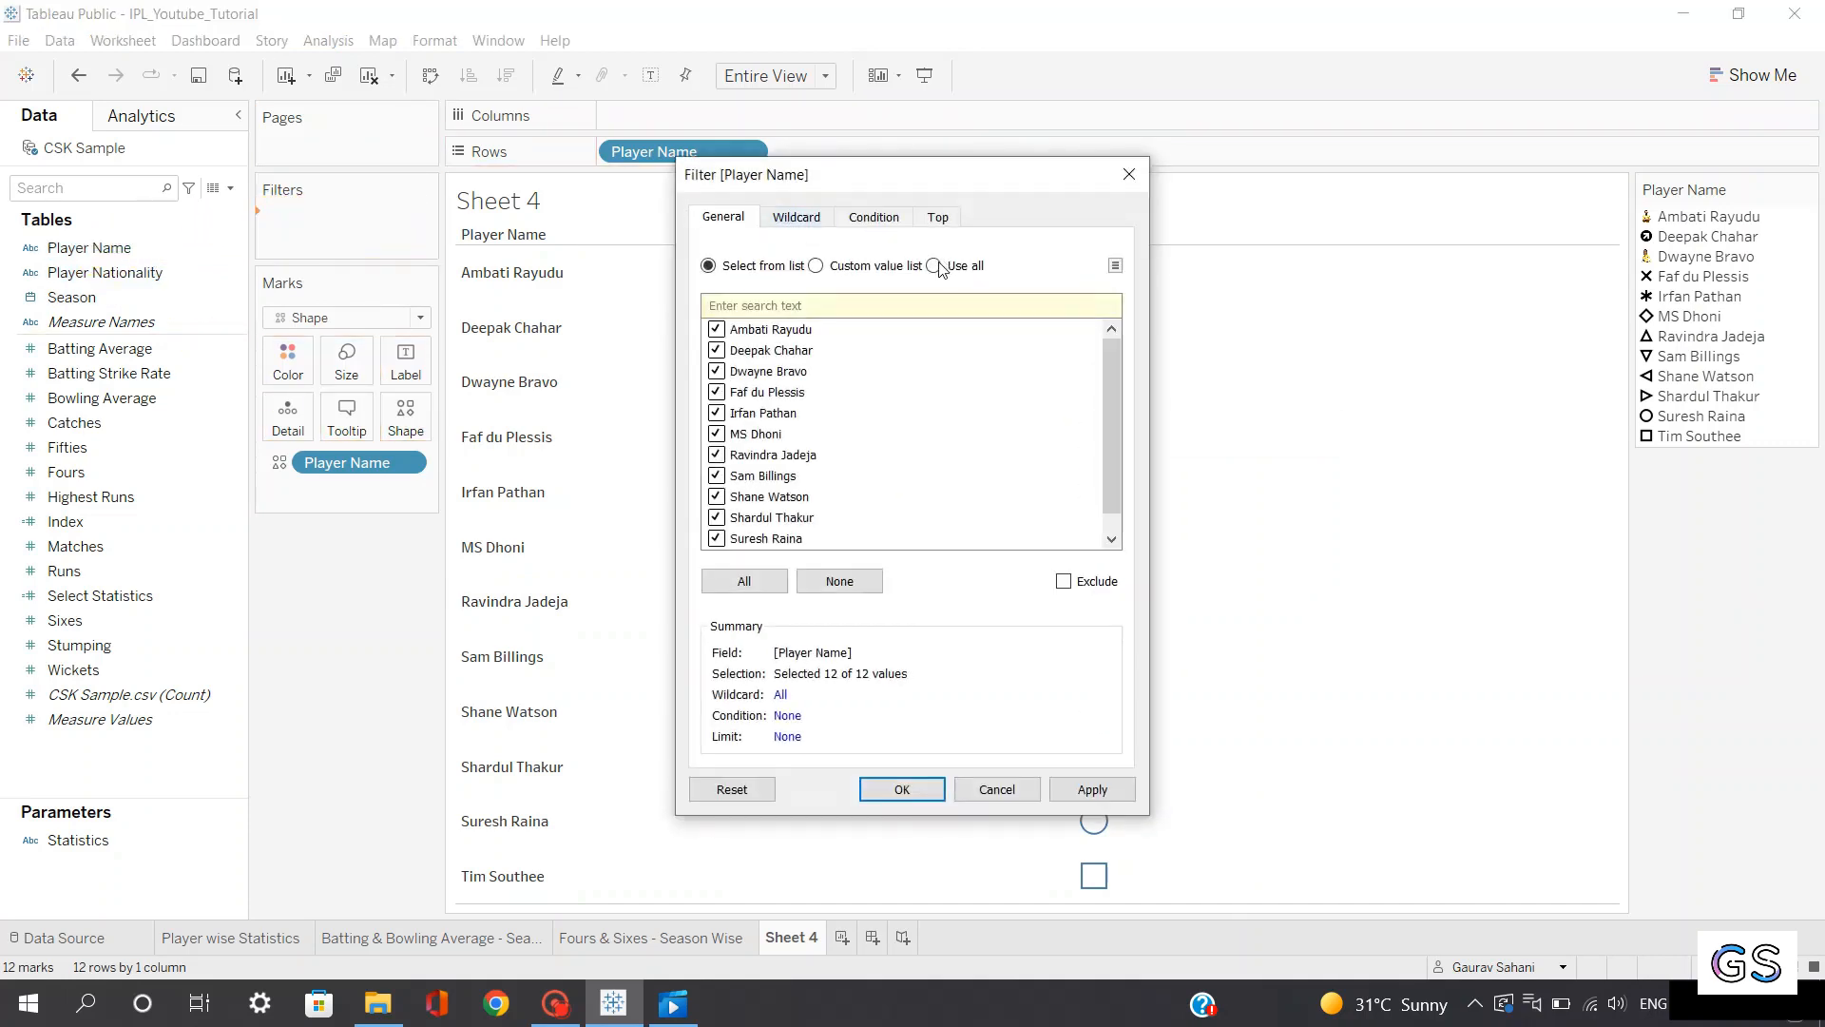
{"action": "left_click_drag", "start_coordinate": [1114, 411], "coordinate": [1114, 445]}
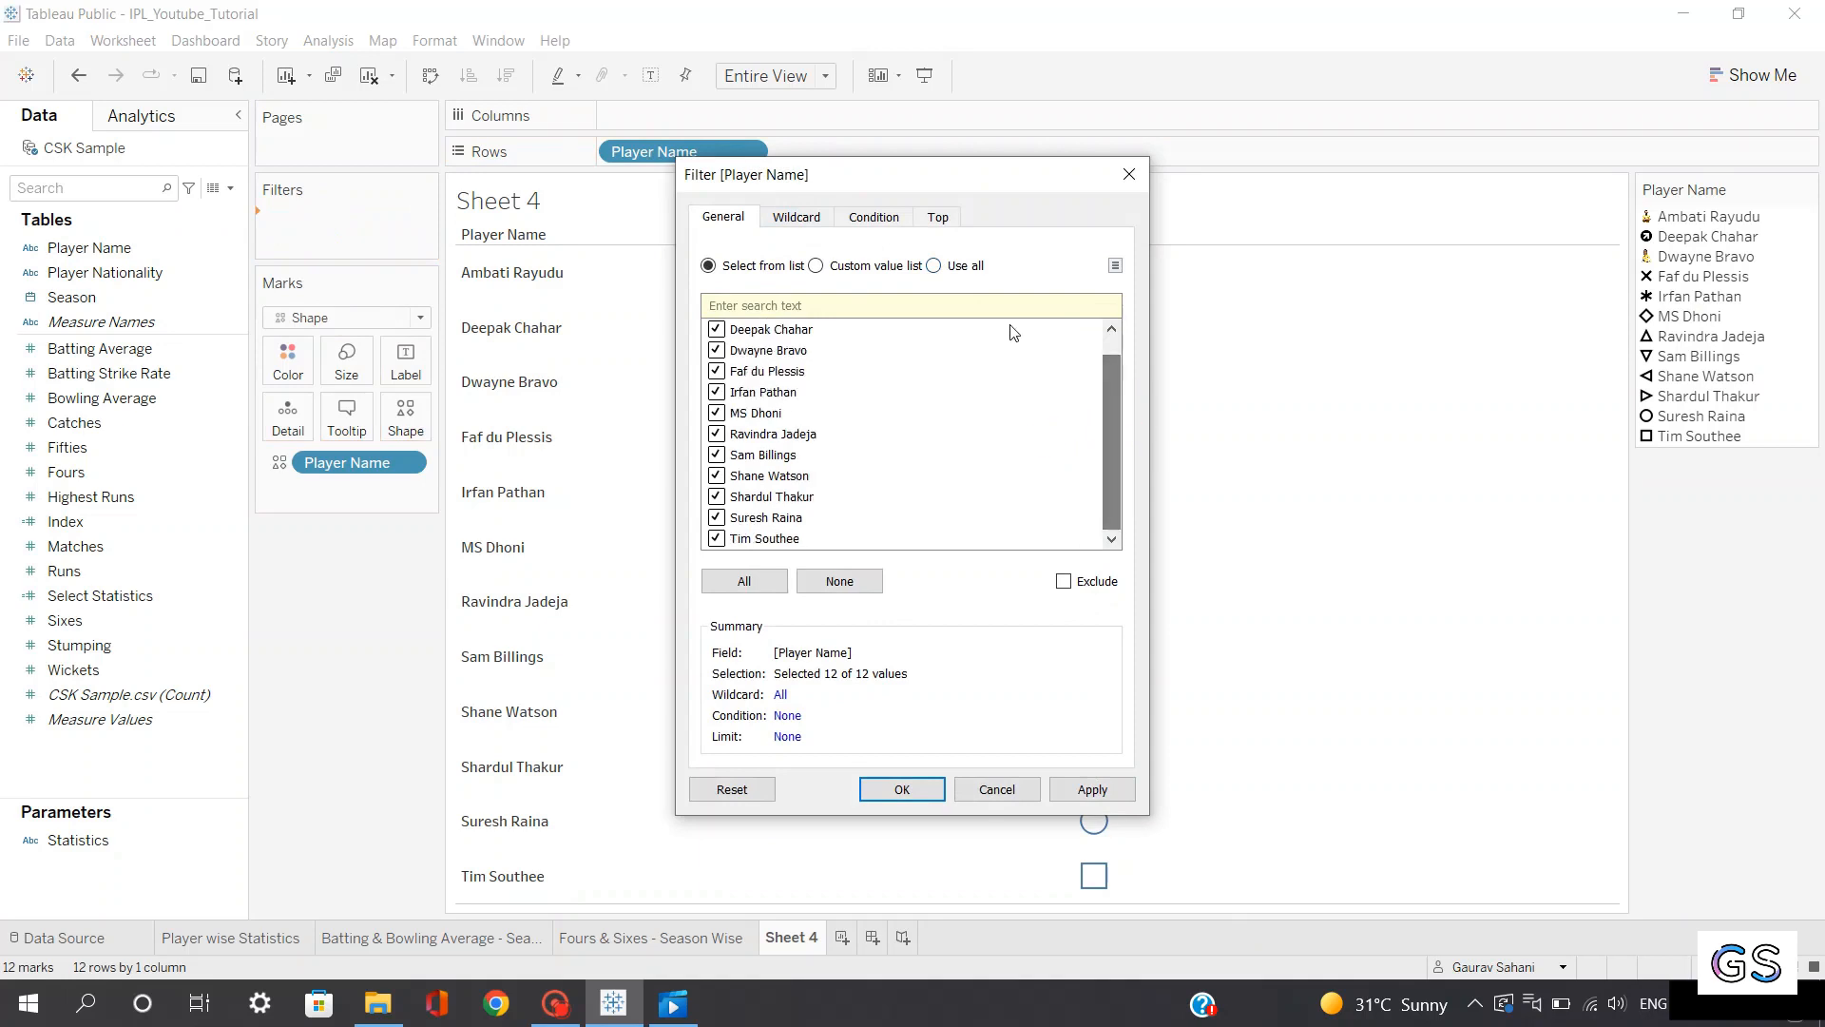
{"action": "left_click", "coordinate": [933, 266]}
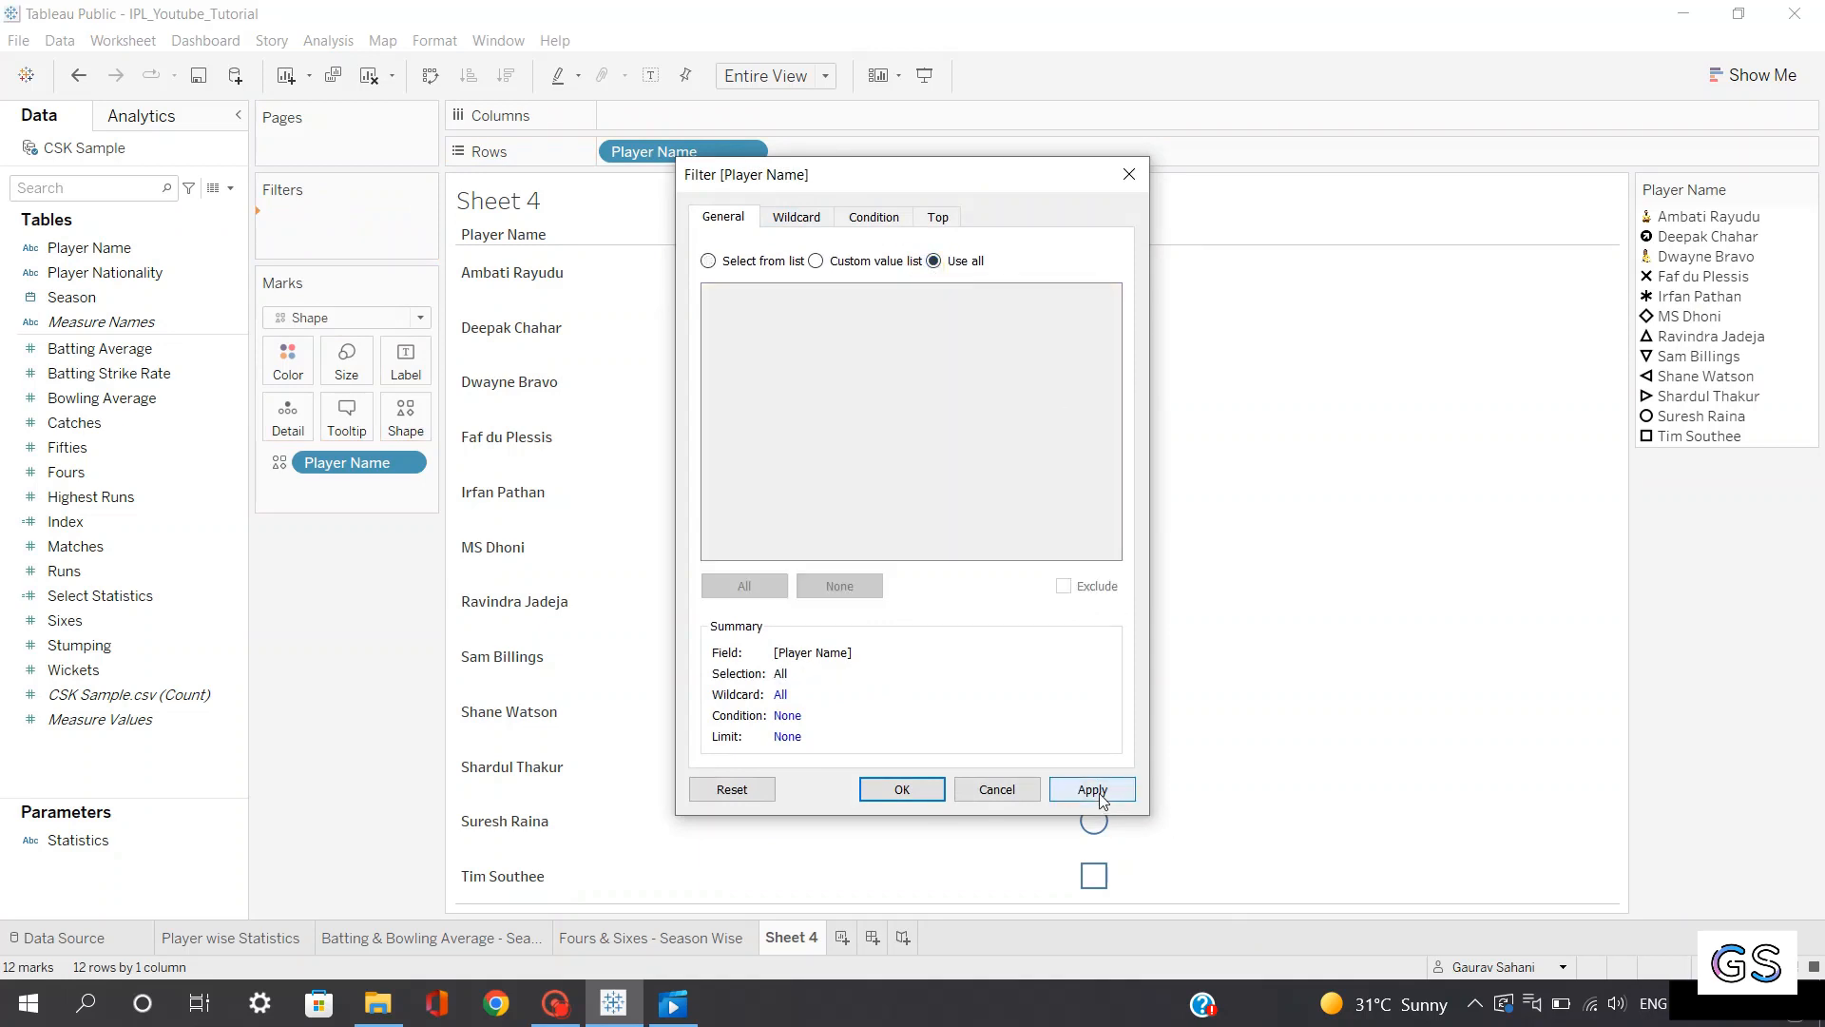
{"action": "left_click", "coordinate": [1093, 789]}
{"action": "left_click", "coordinate": [927, 802]}
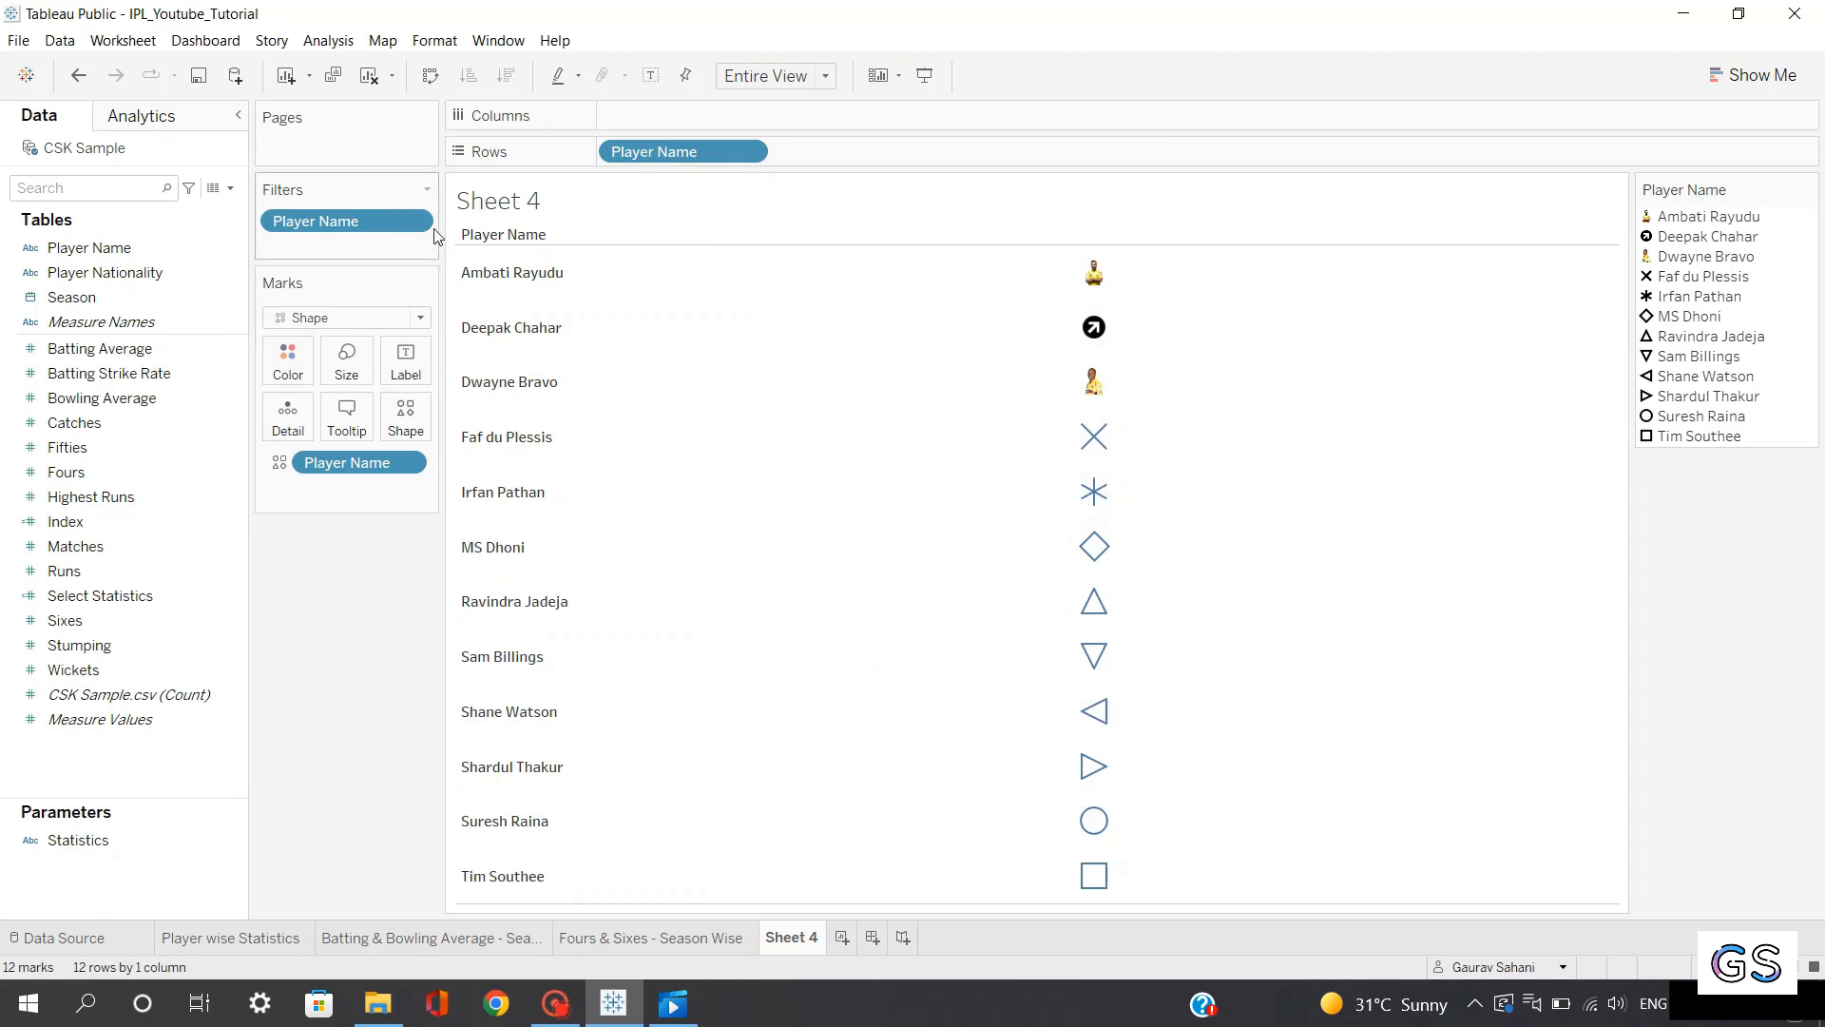
Show the Player Name filter beside the view as a single-value dropdown and keep (All) selected
{"action": "left_click", "coordinate": [424, 221]}
{"action": "left_click", "coordinate": [393, 279]}
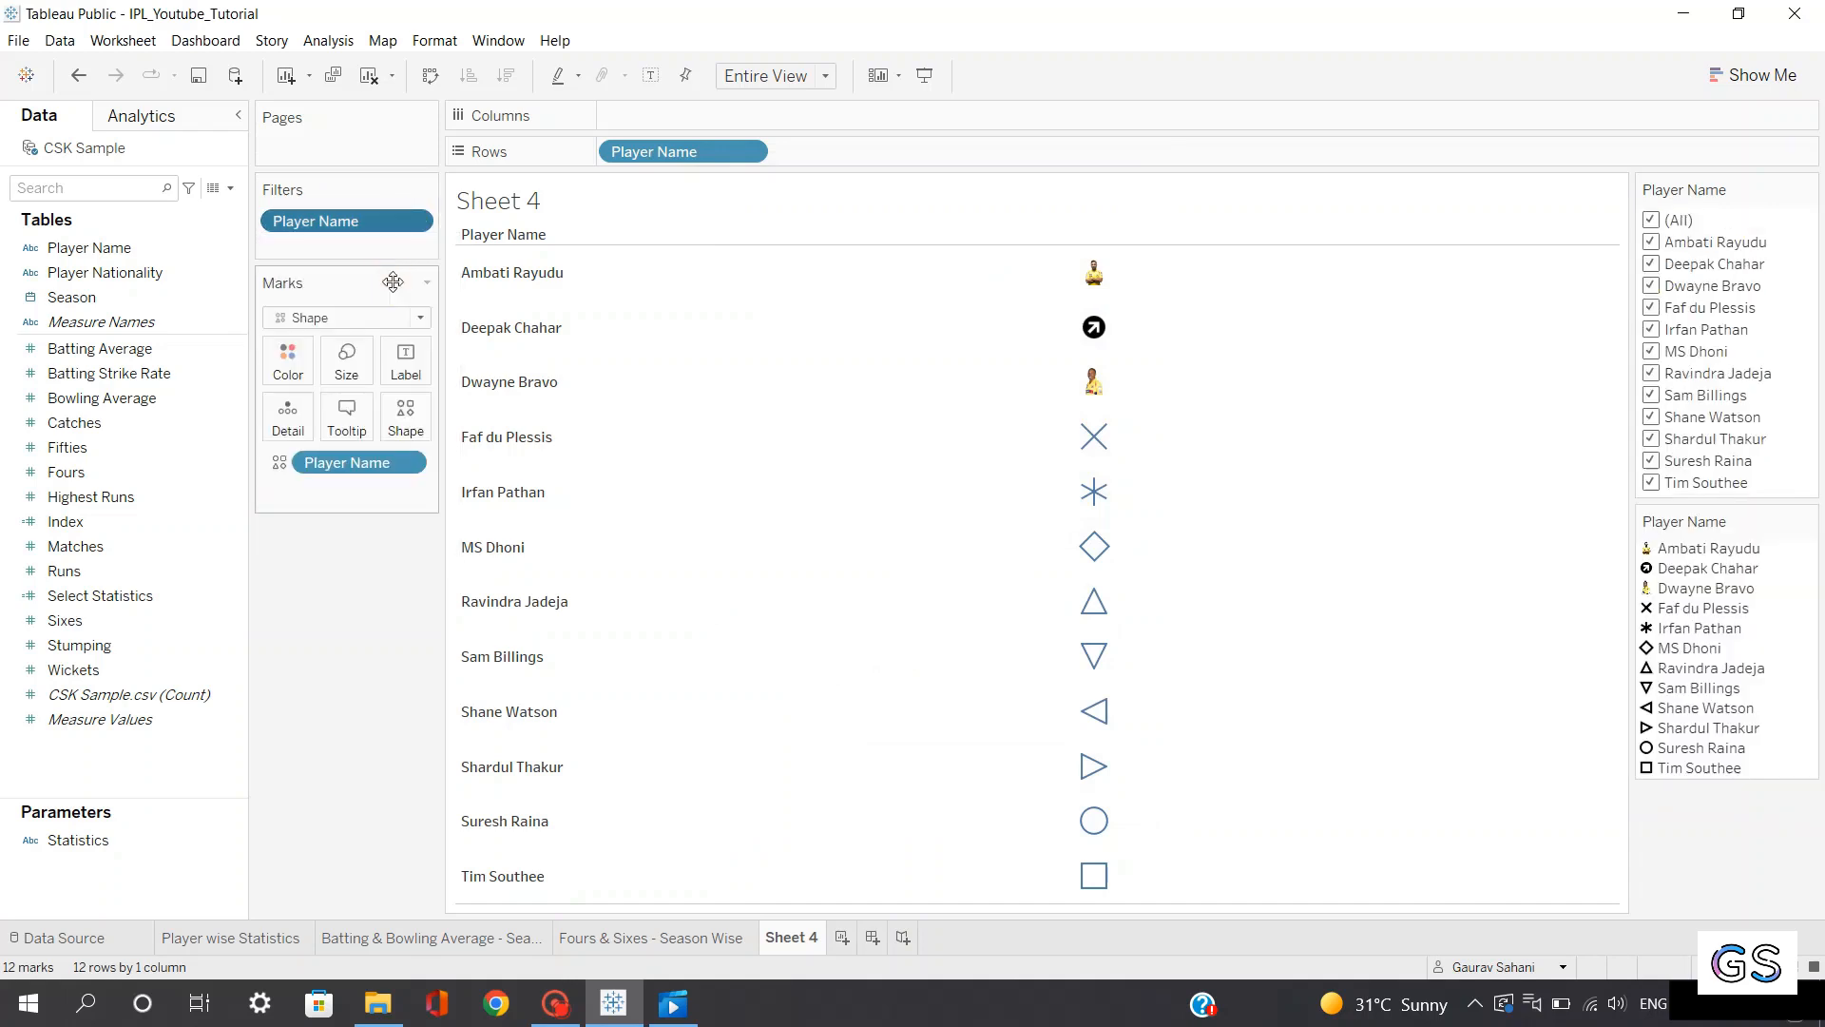
{"action": "left_click", "coordinate": [1807, 189]}
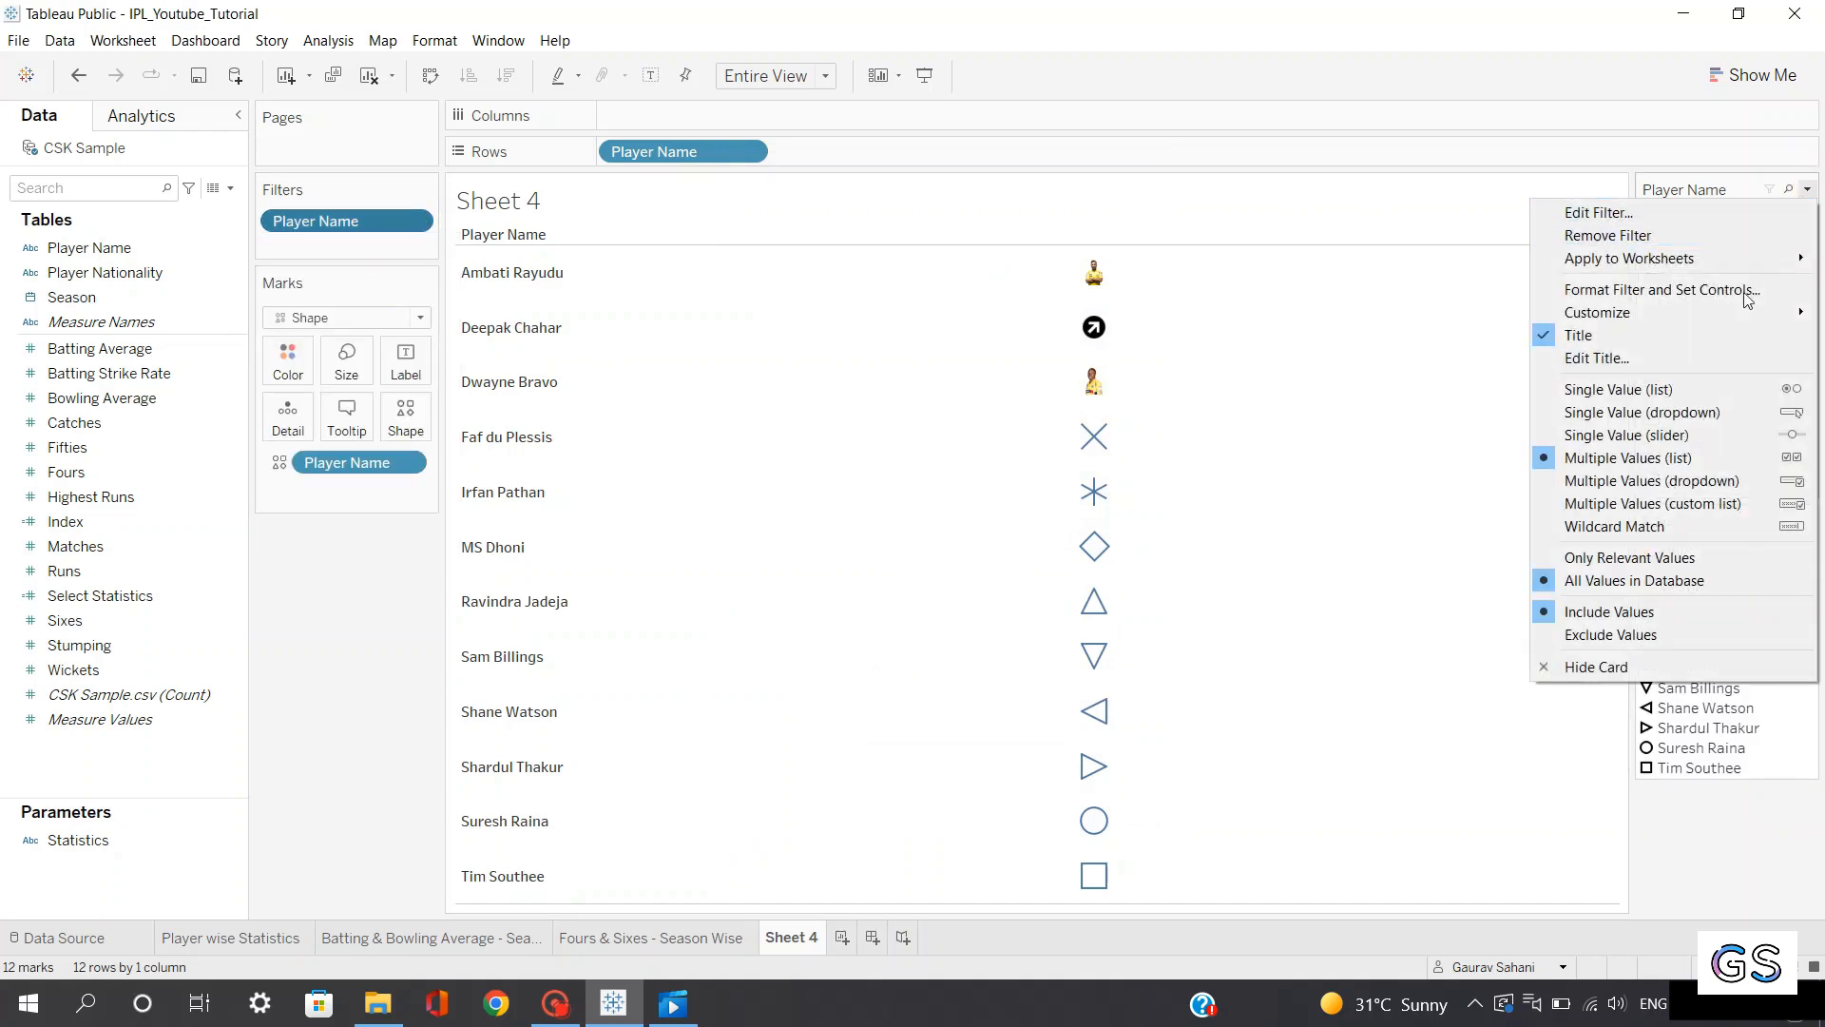
{"action": "left_click", "coordinate": [1663, 414]}
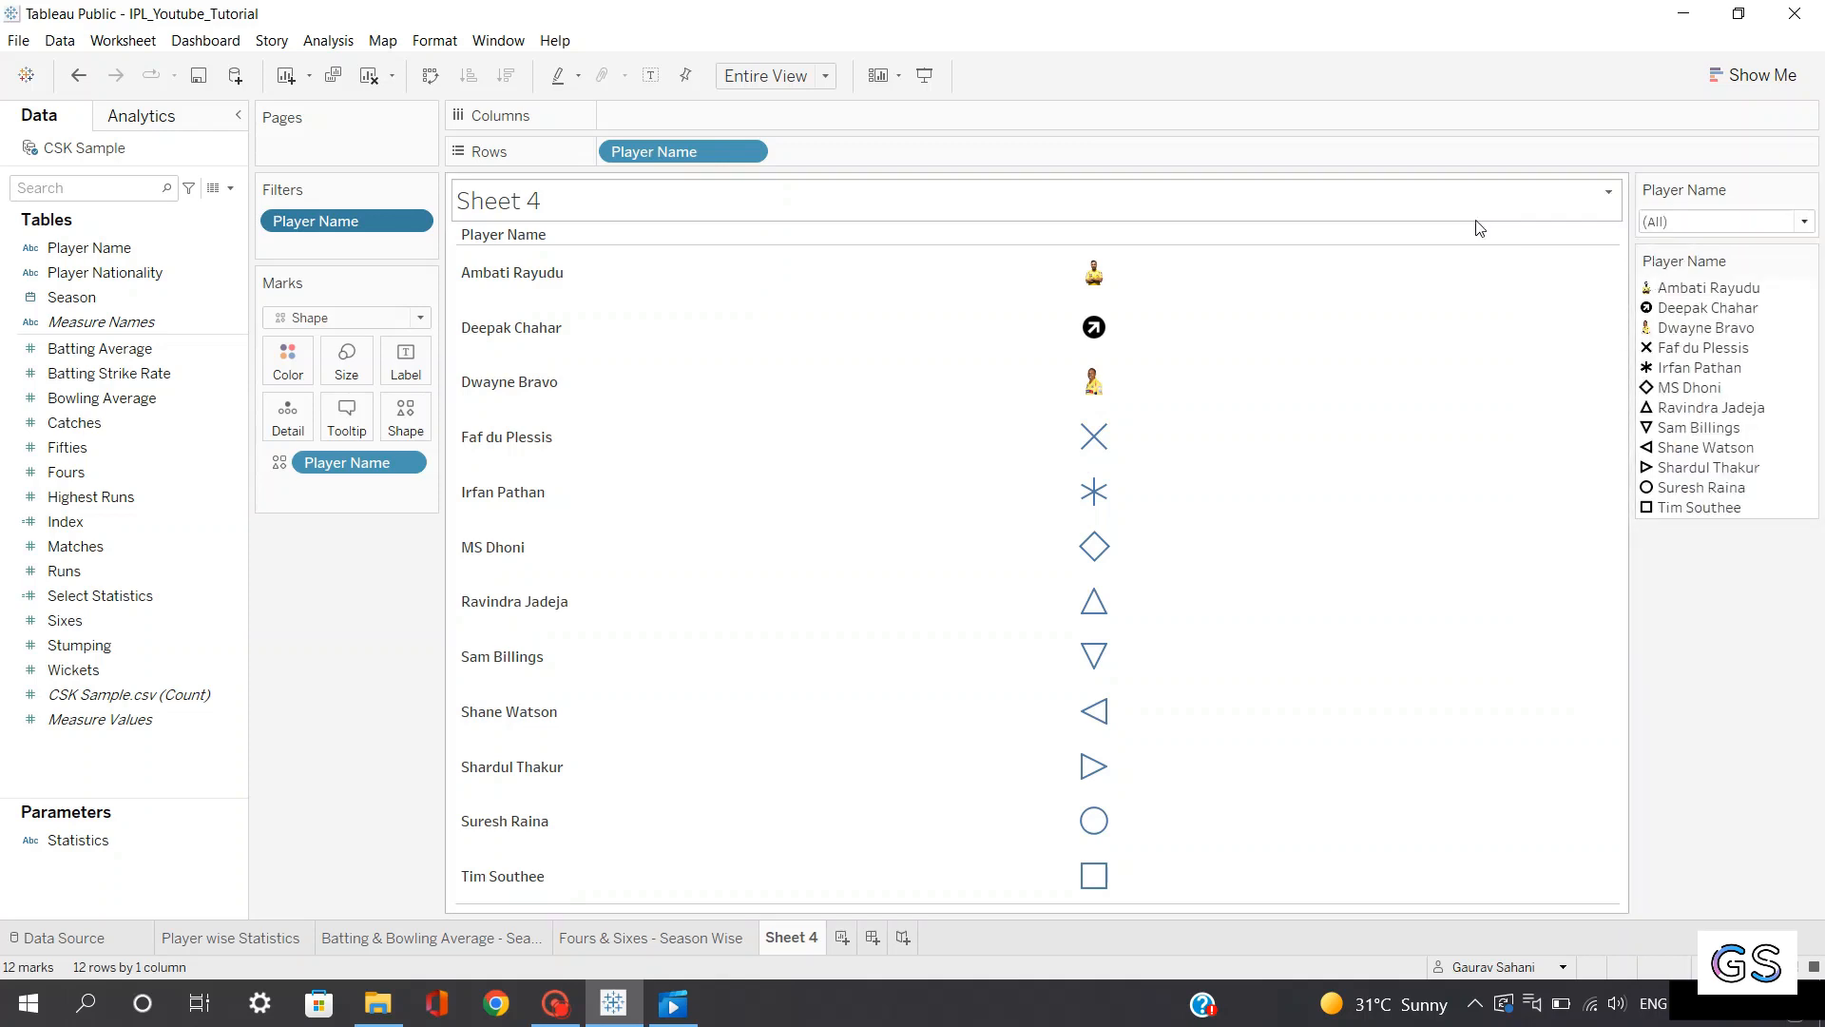
{"action": "left_click", "coordinate": [1666, 222]}
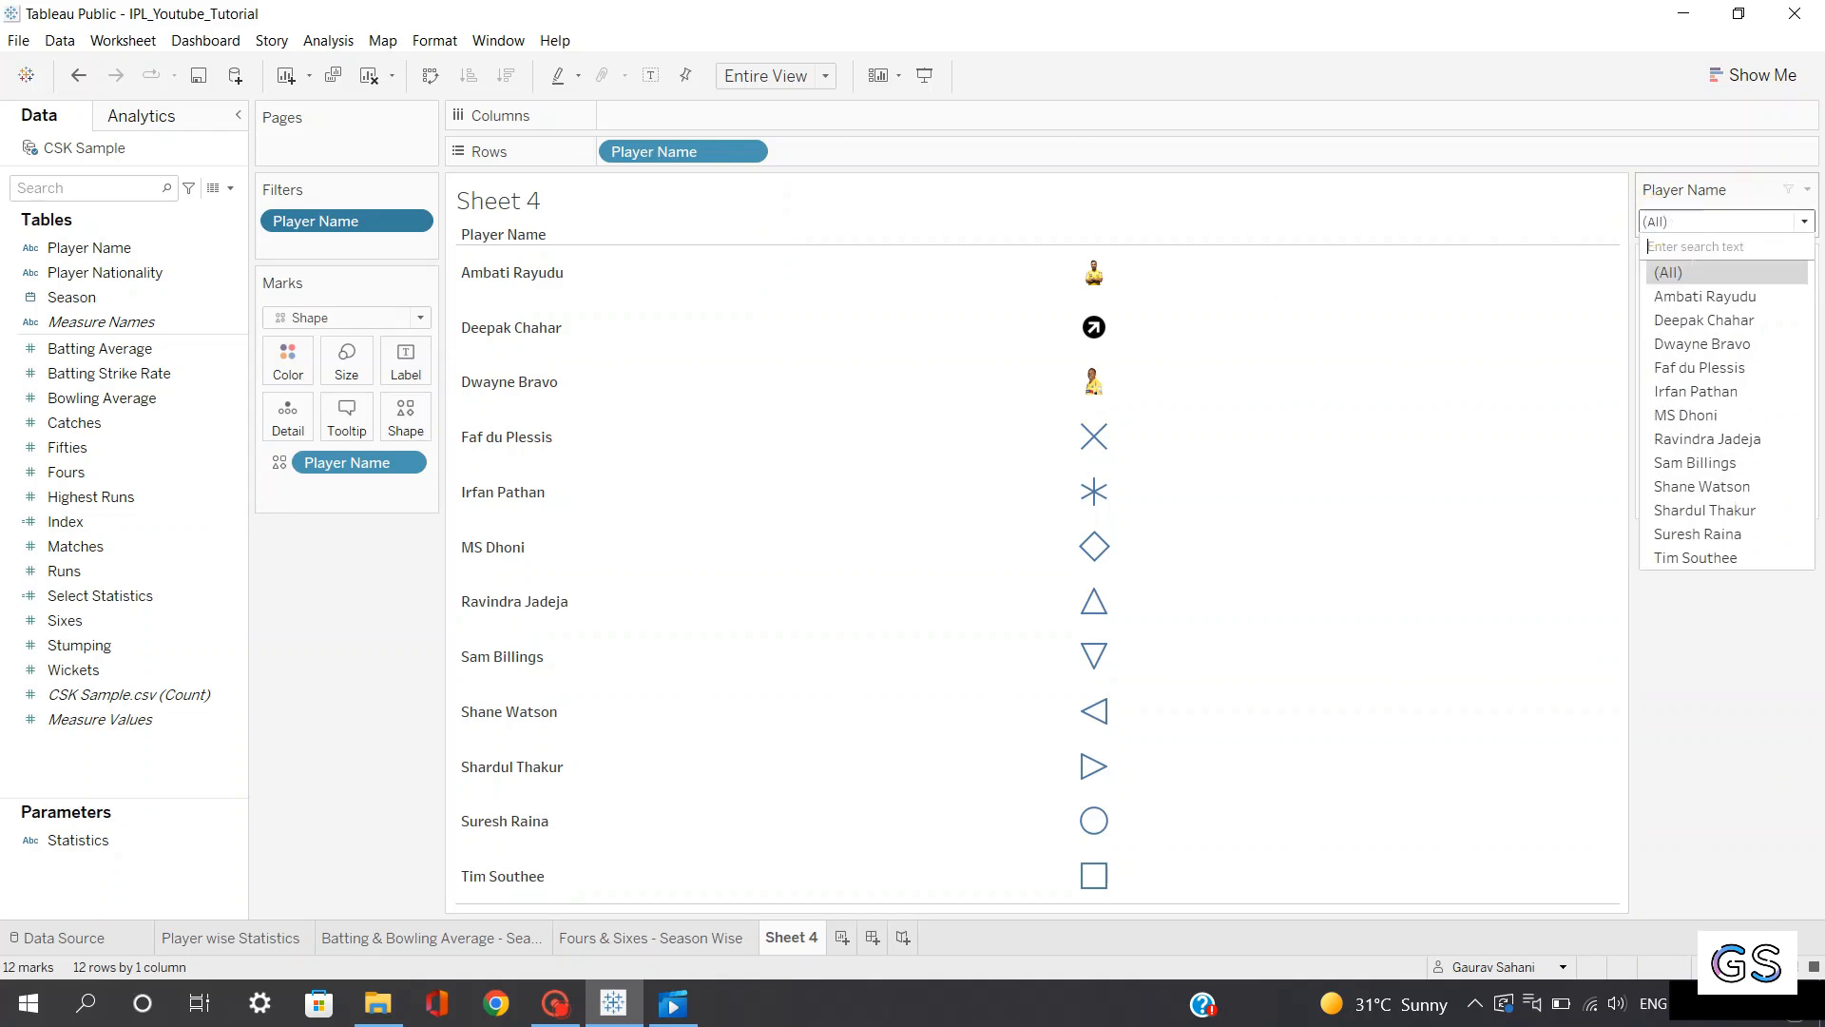
{"action": "left_click", "coordinate": [1671, 270]}
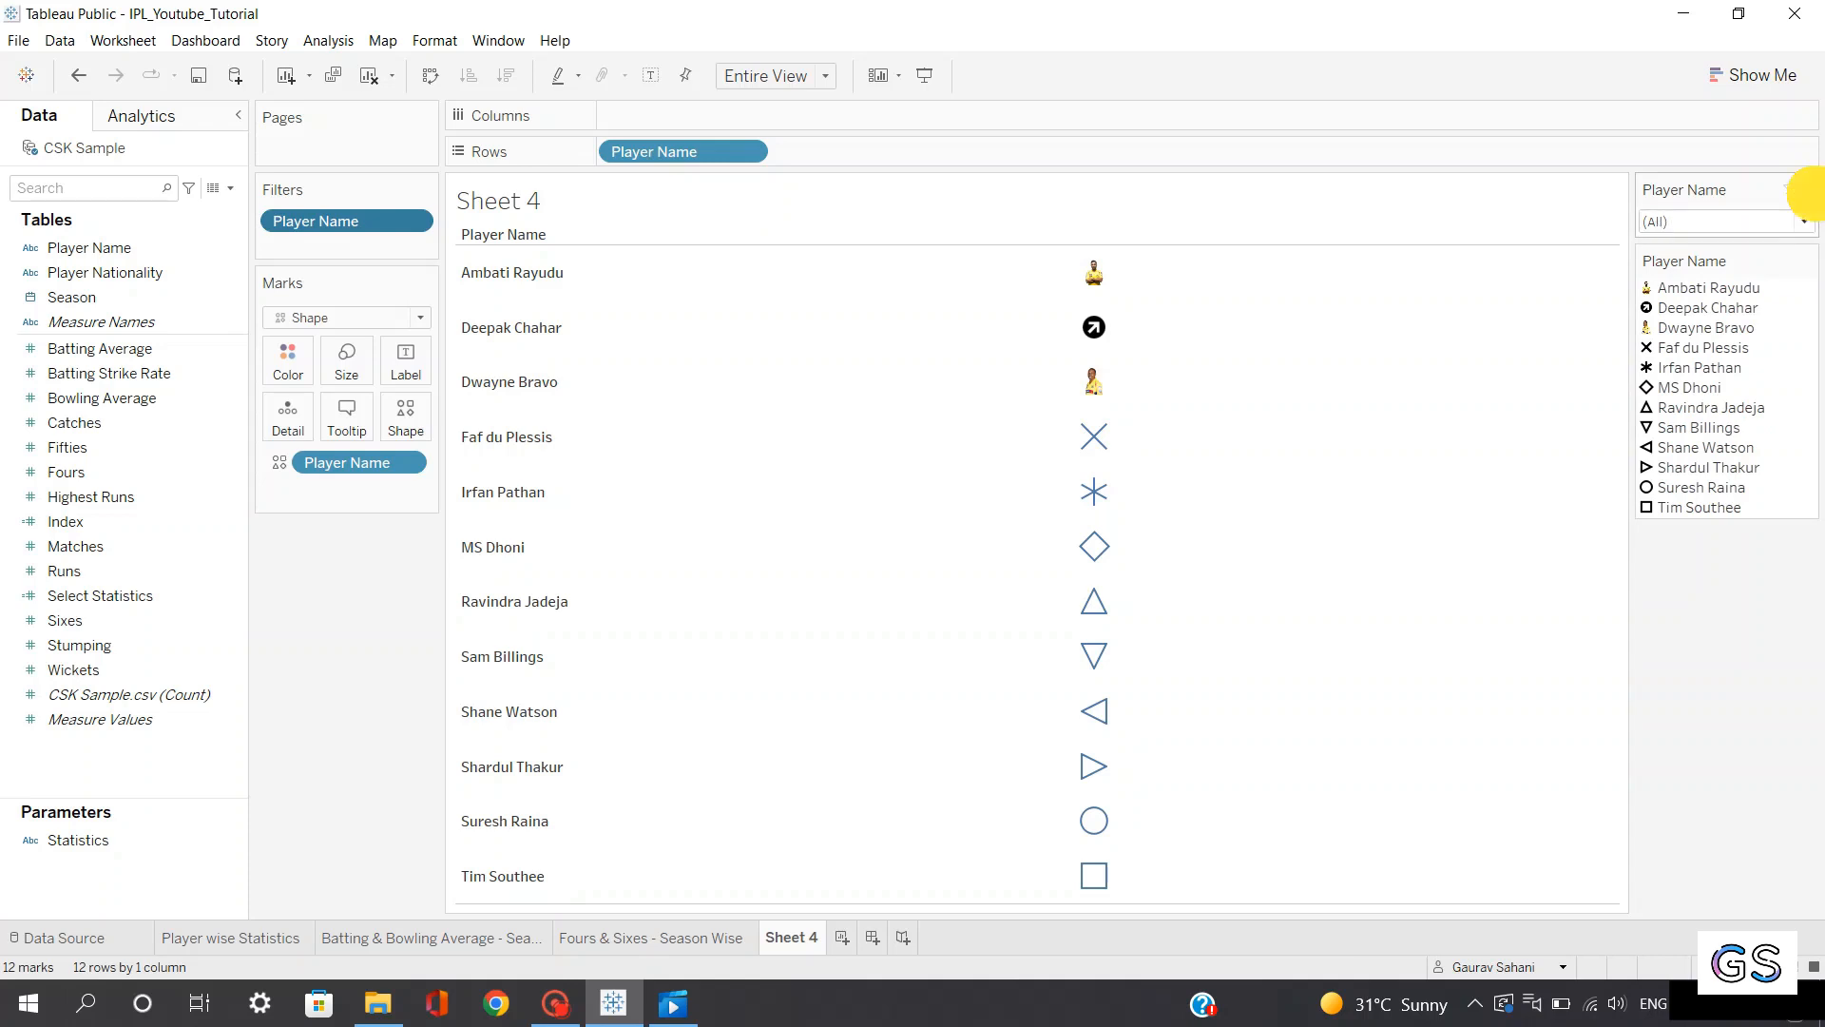
Remove the "All" value from the choices offered by the Player Name filter
{"action": "left_click", "coordinate": [1811, 191]}
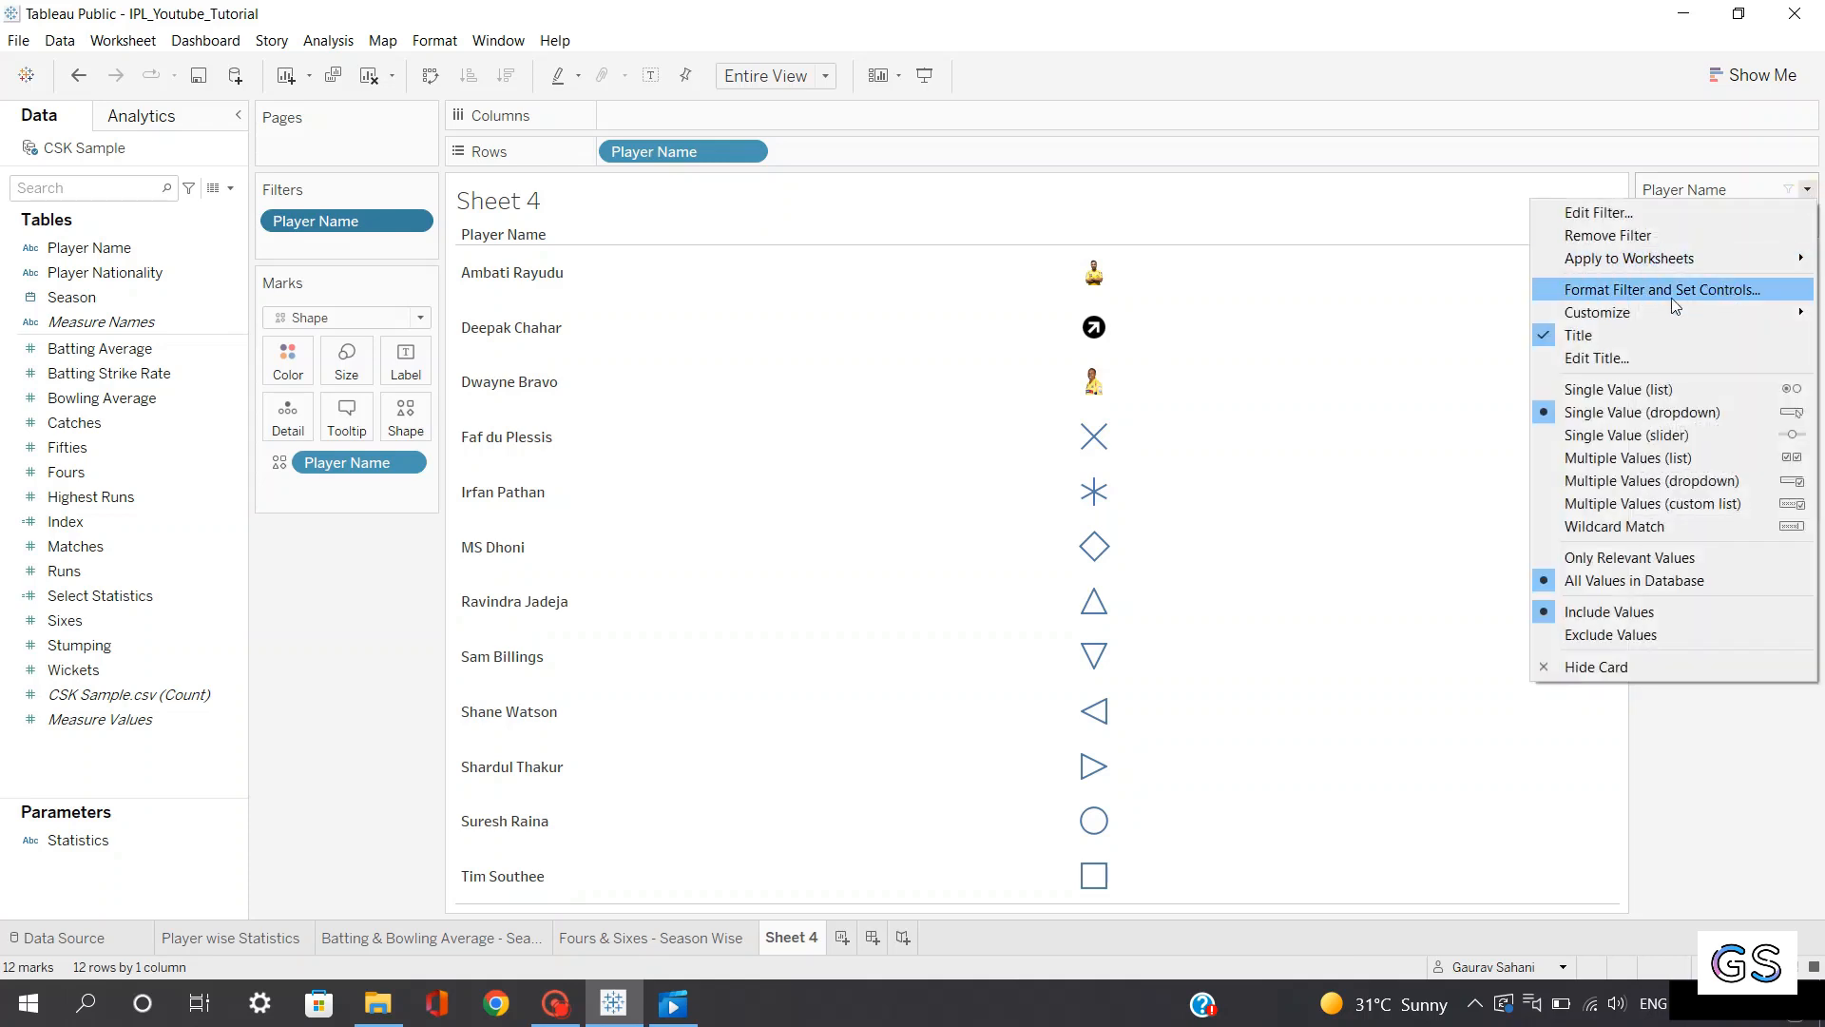
{"action": "mouse_move", "coordinate": [1659, 312]}
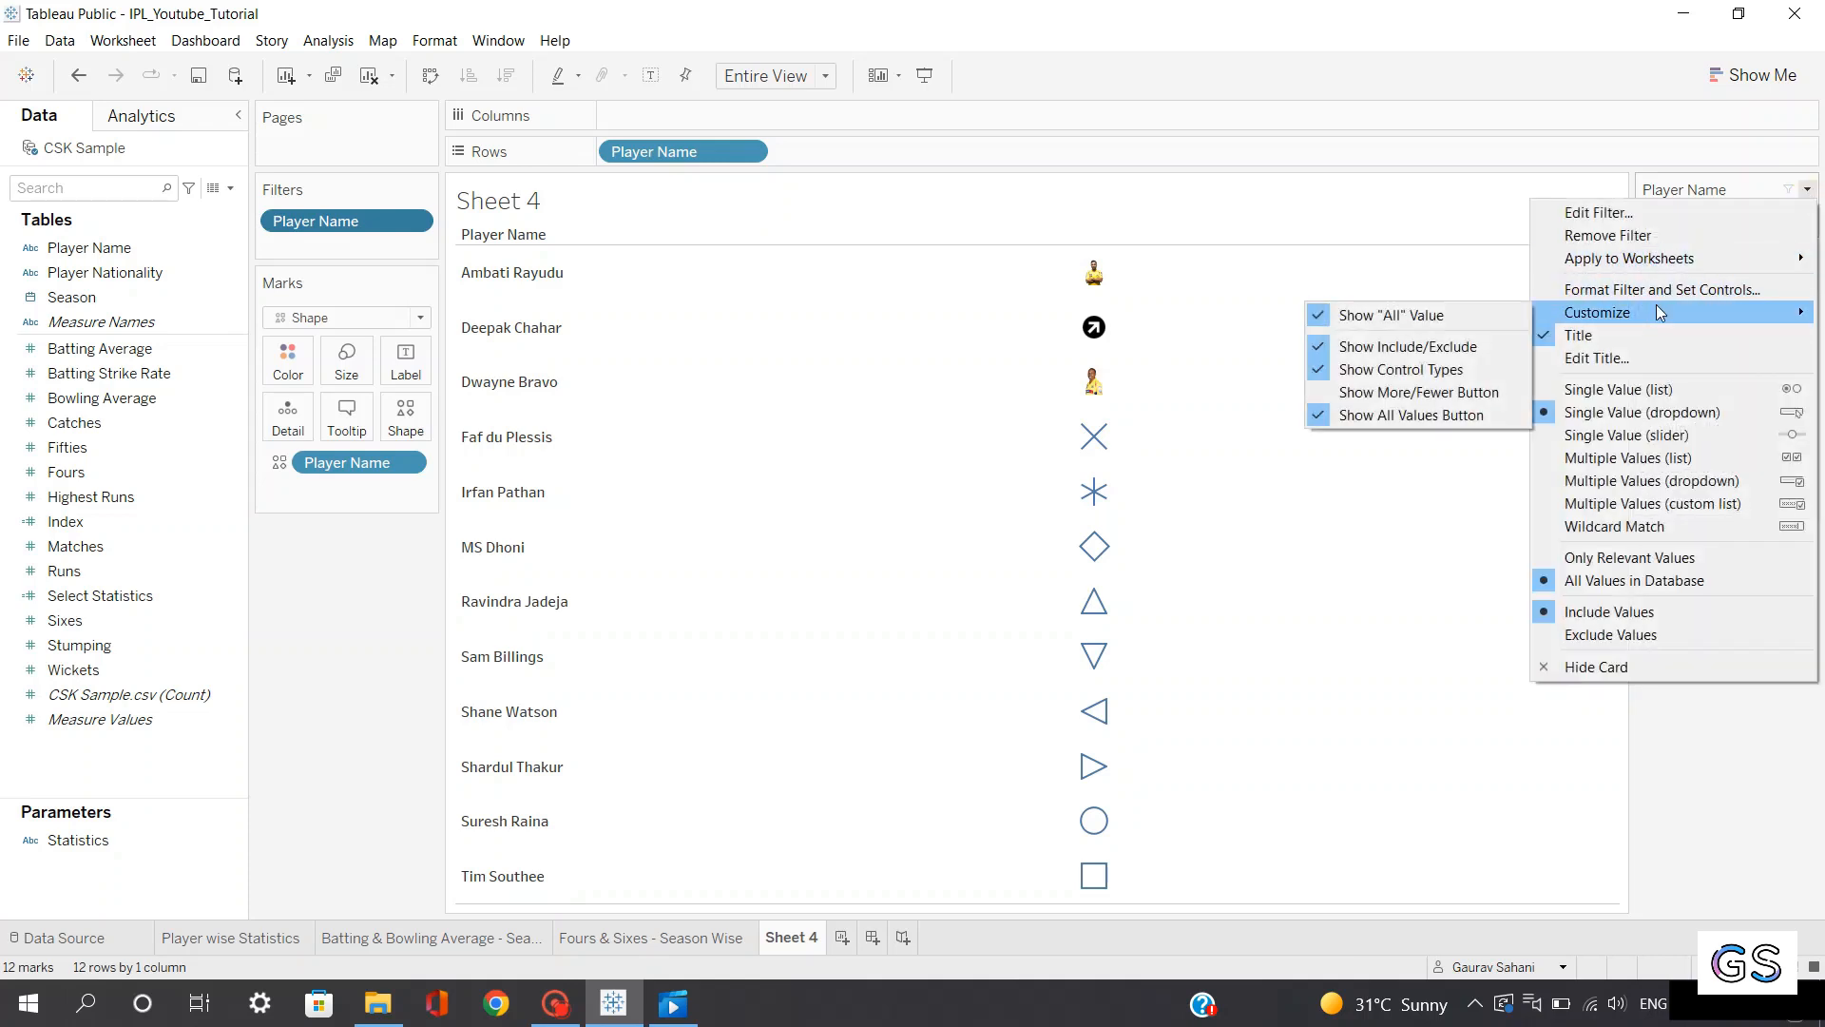
{"action": "left_click", "coordinate": [1388, 316]}
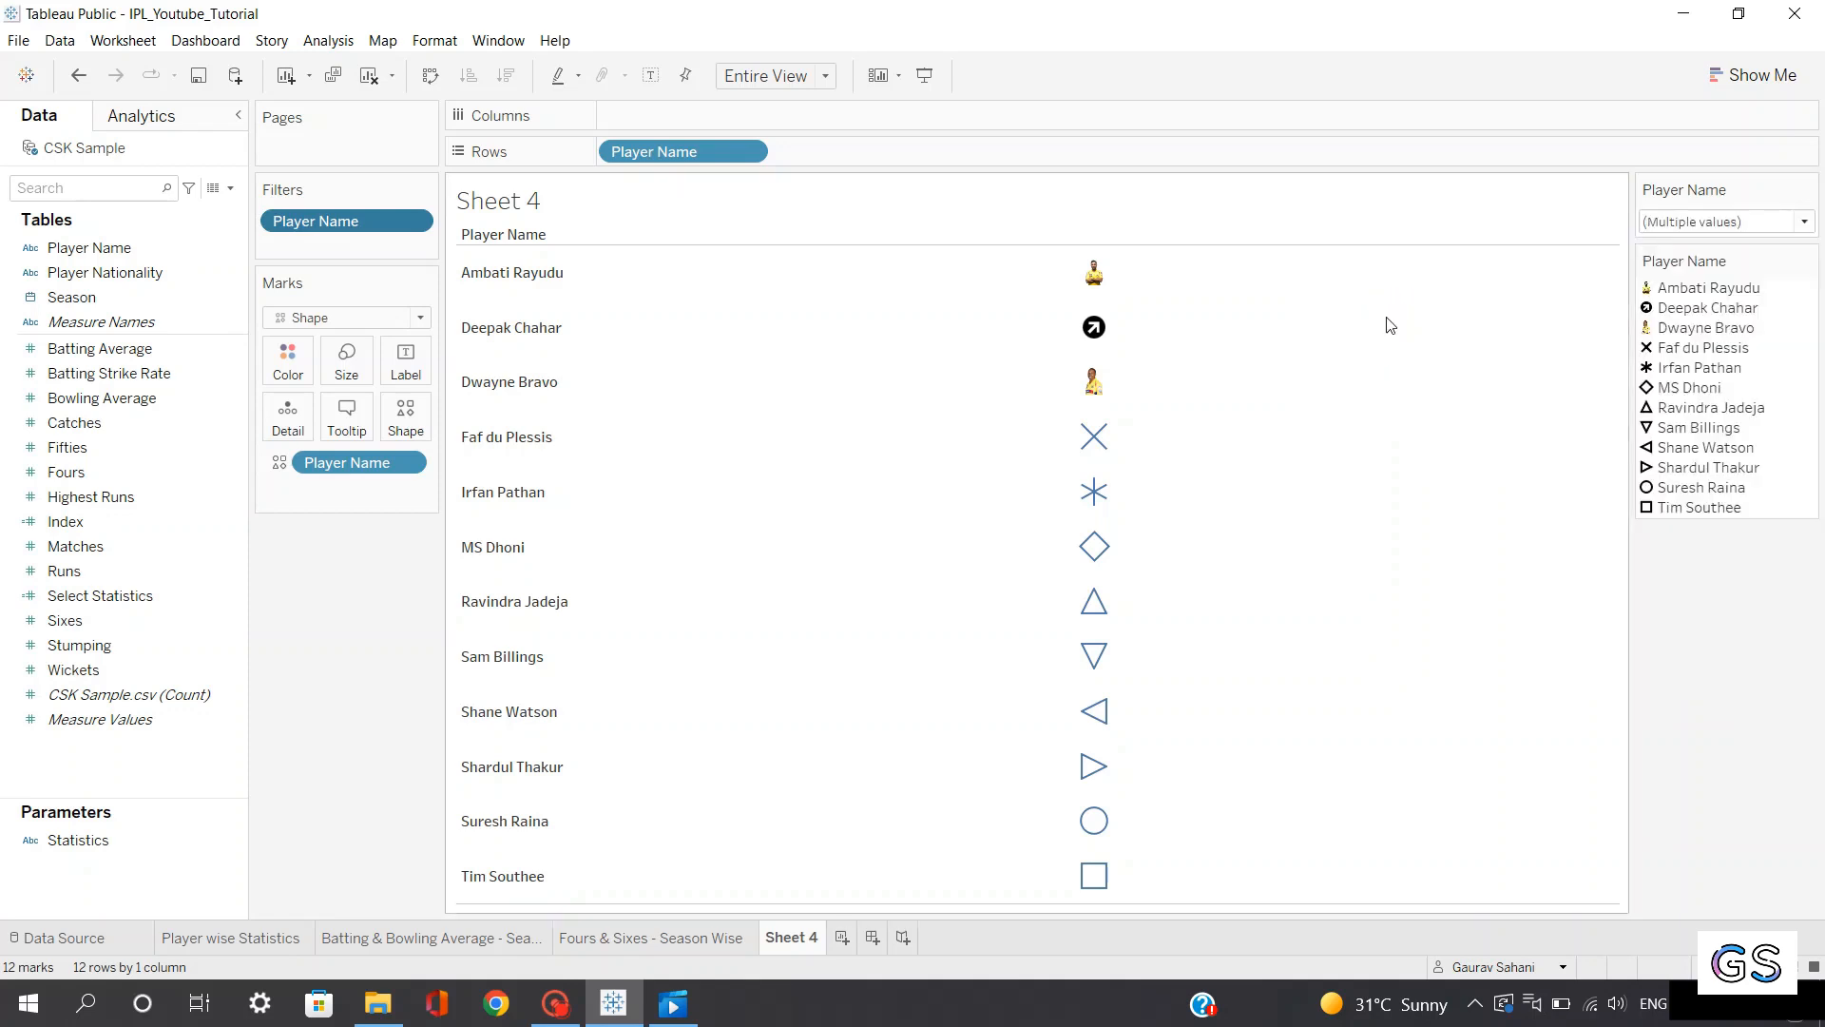
Filter the sheet to Ambati Rayudu and to Dwayne Bravo to view each image, and check the shape settings without changing them
{"action": "left_click", "coordinate": [1694, 221]}
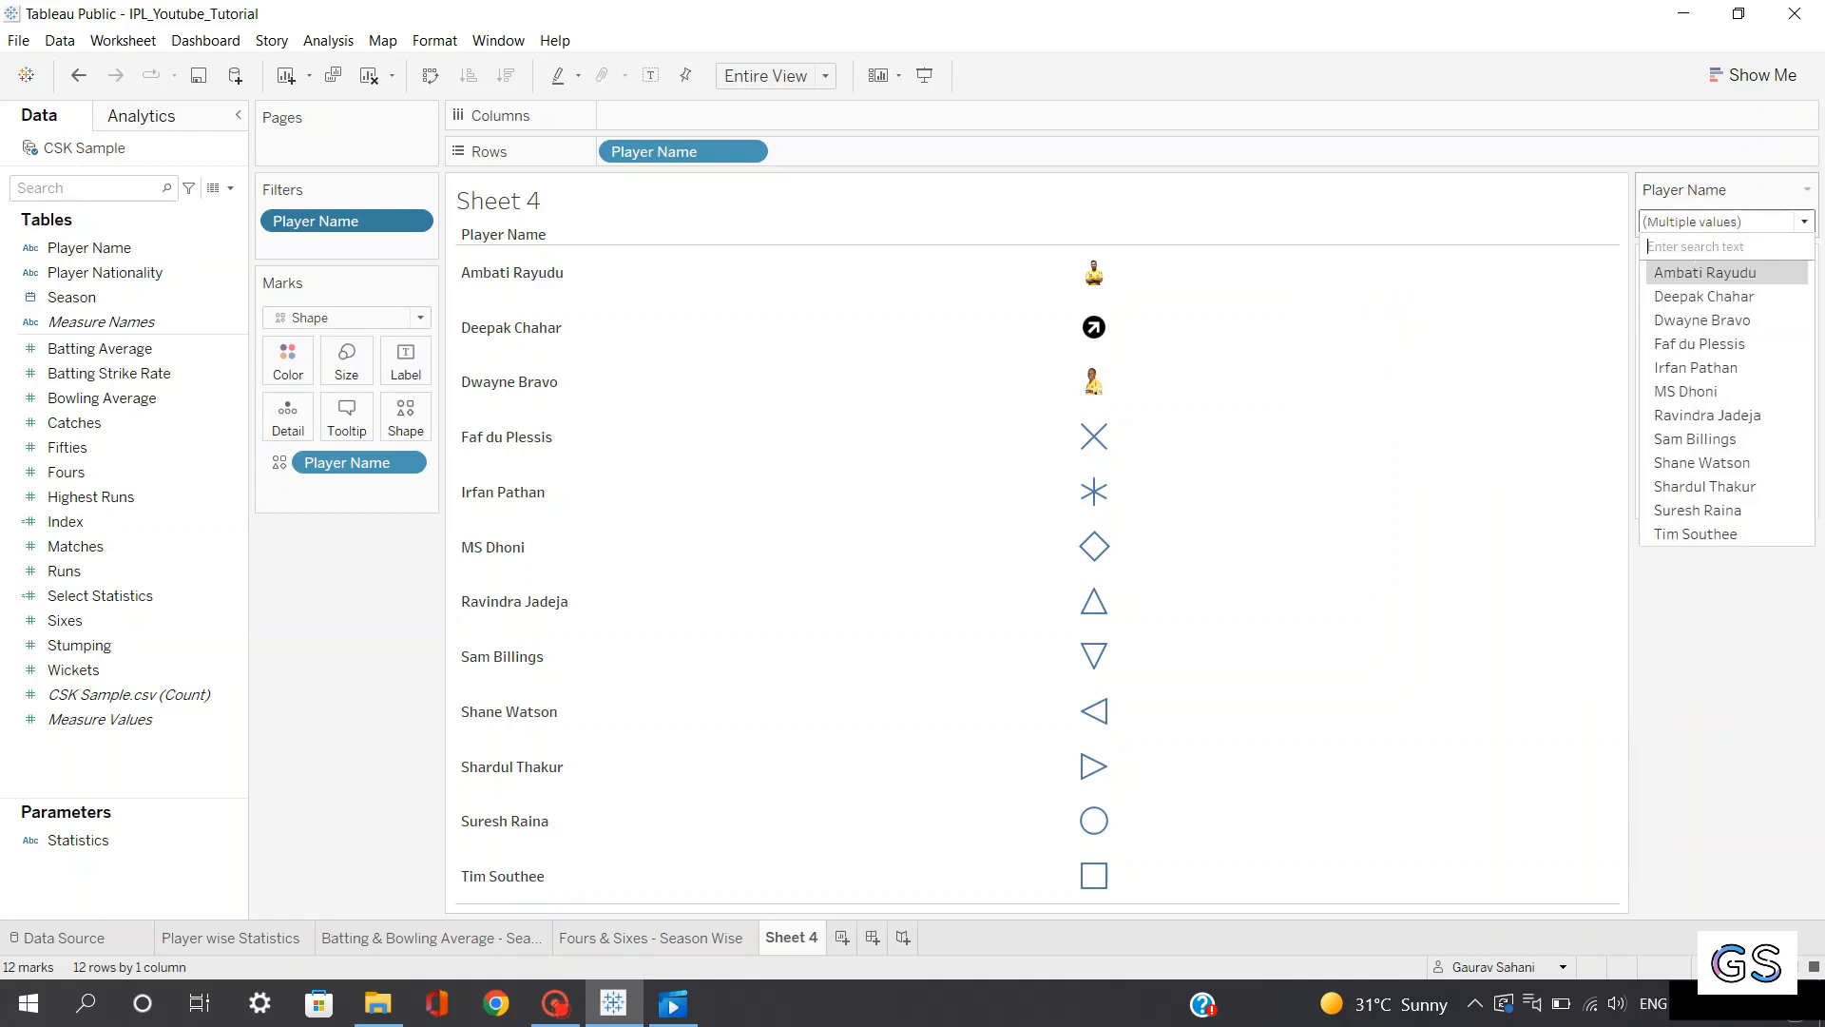
{"action": "left_click", "coordinate": [1673, 273]}
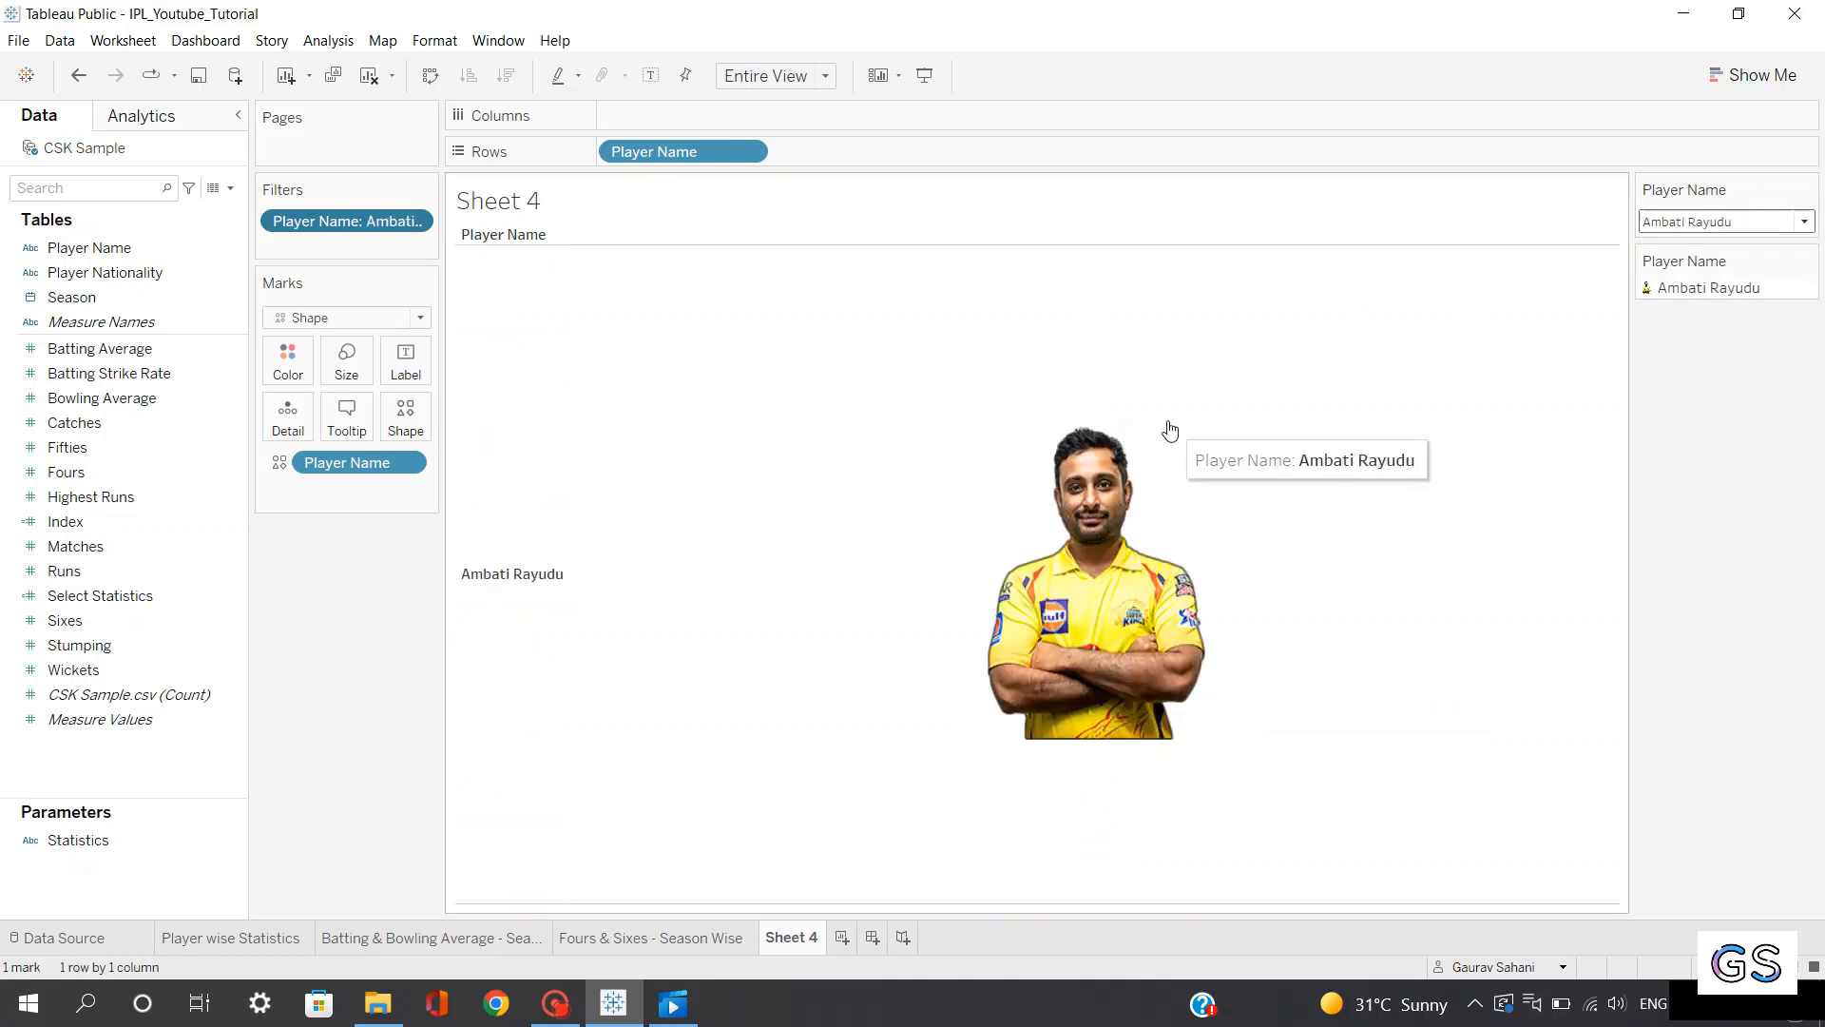
{"action": "left_click", "coordinate": [1683, 228]}
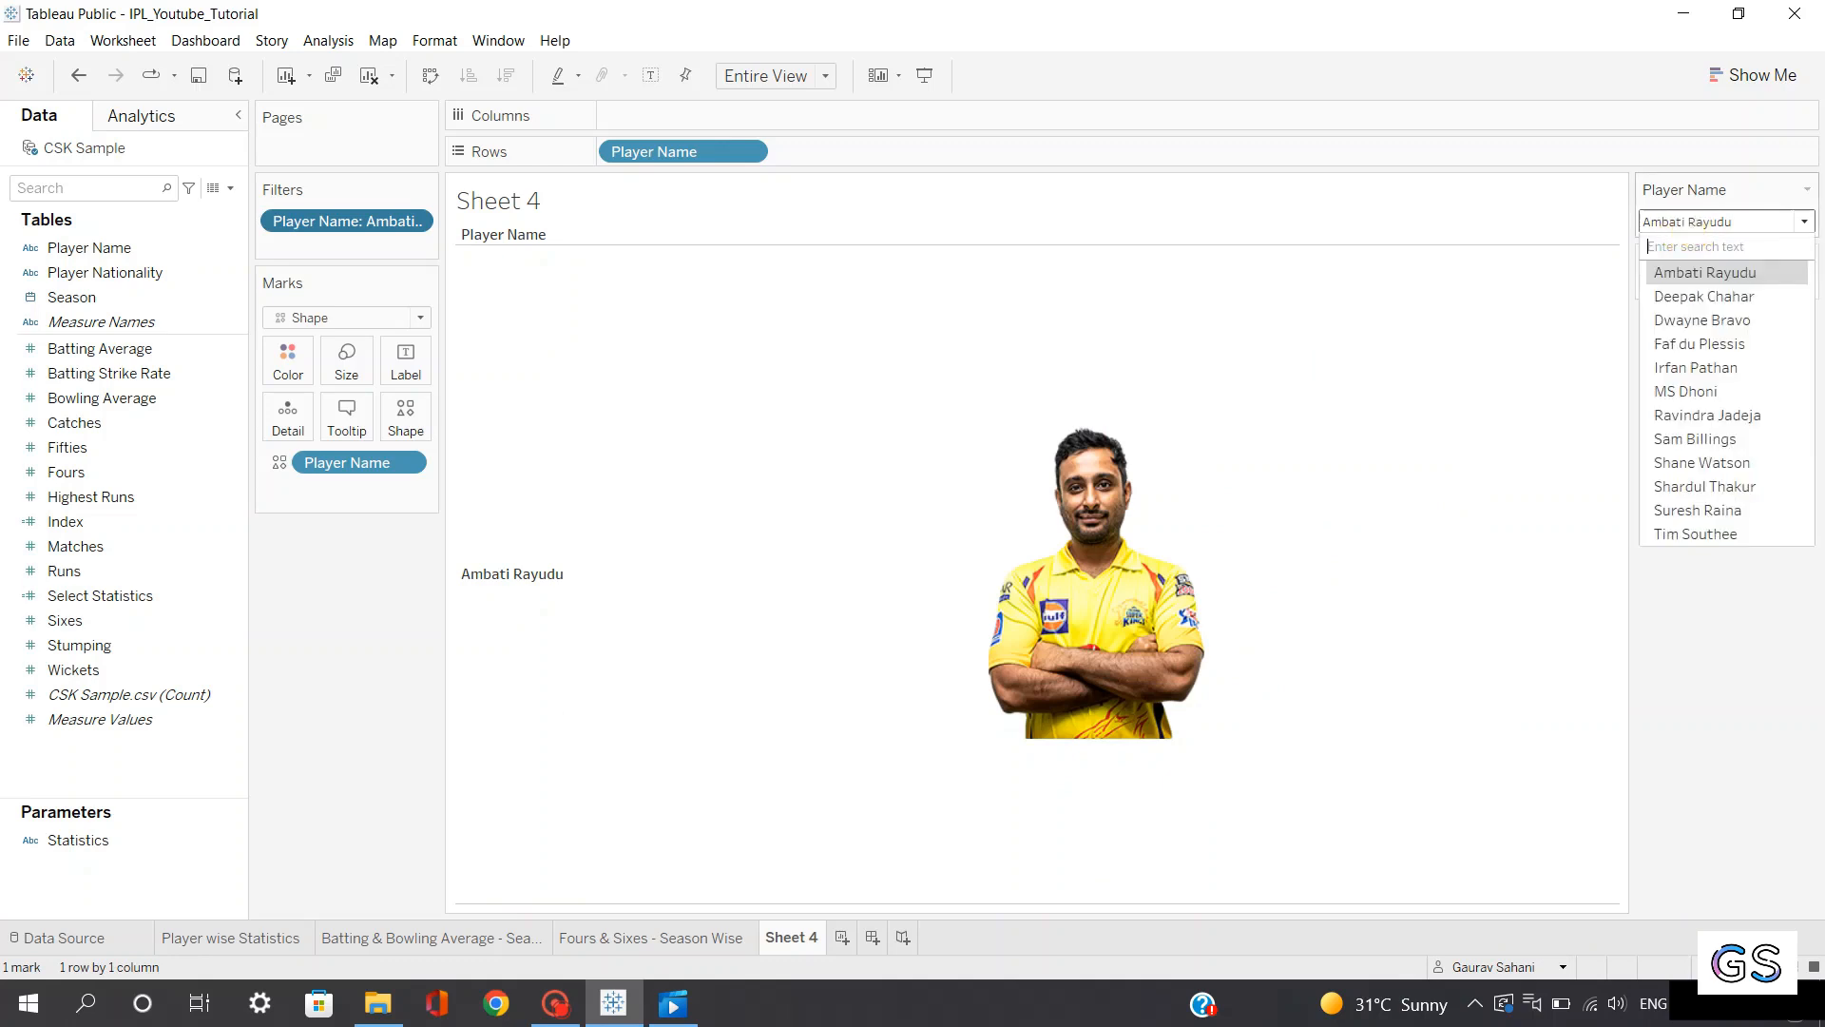
{"action": "left_click", "coordinate": [1725, 320]}
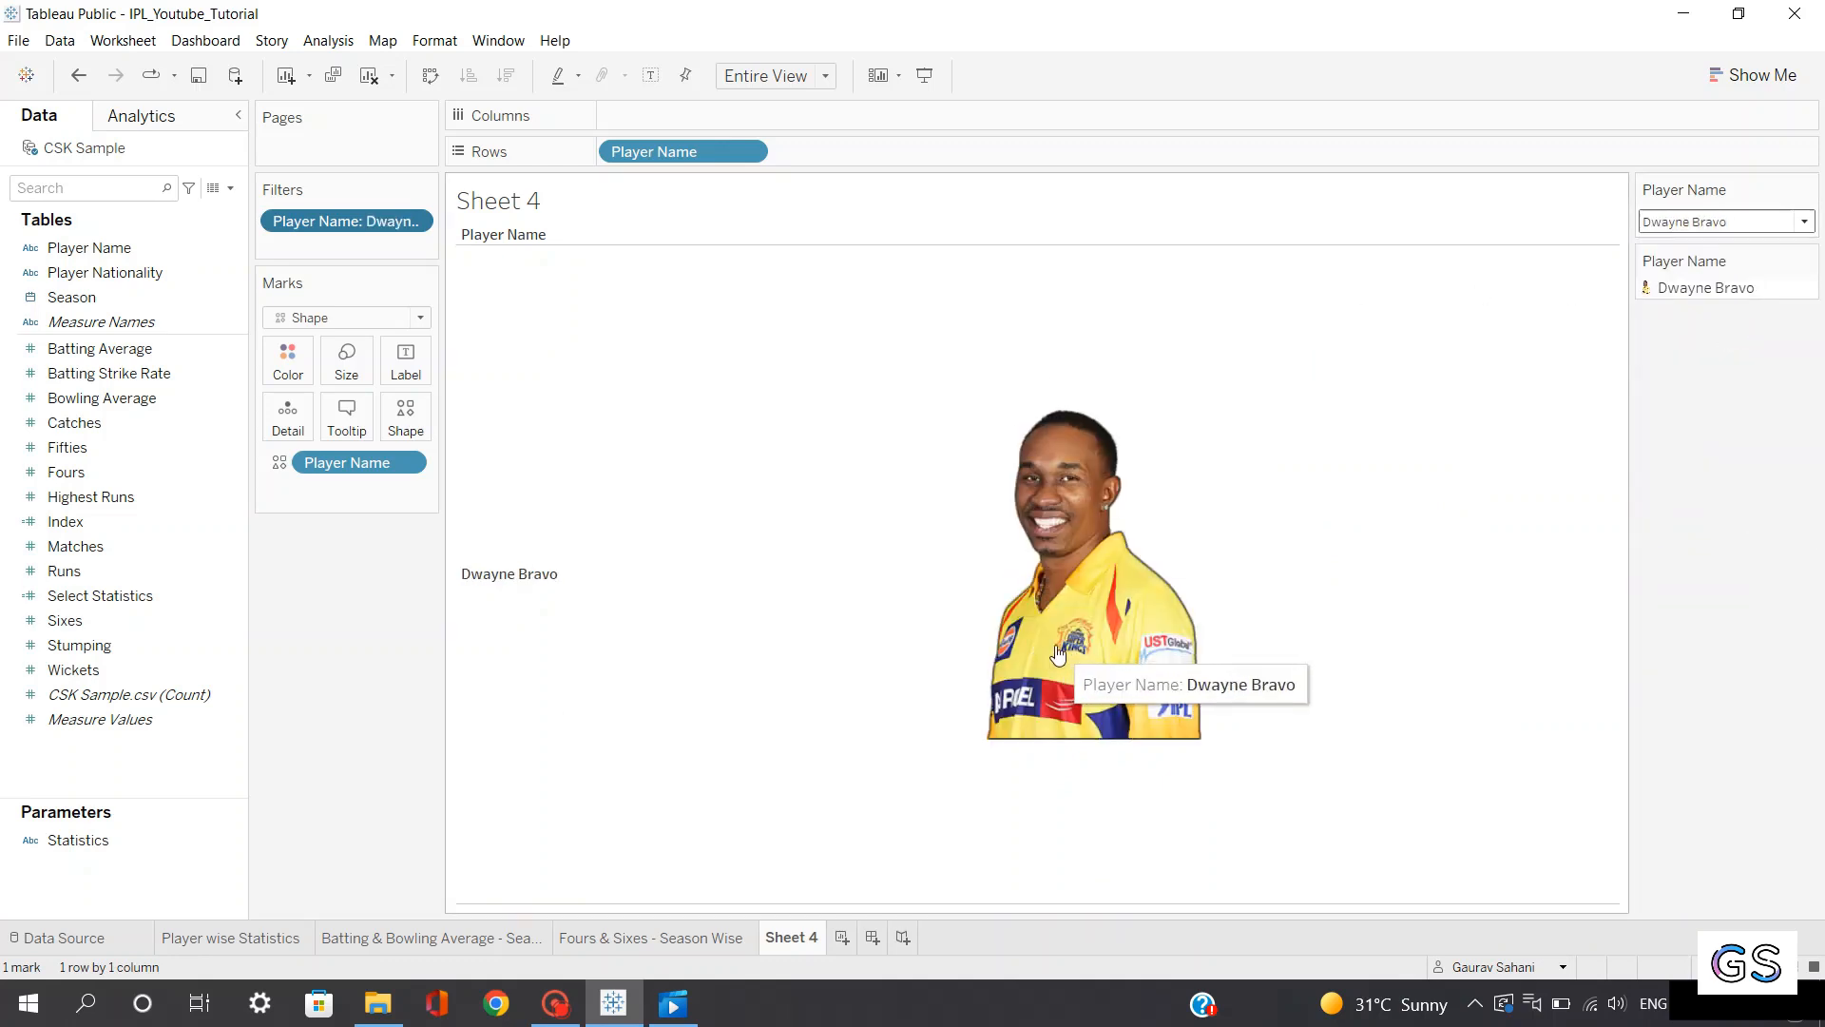
{"action": "left_click", "coordinate": [422, 432]}
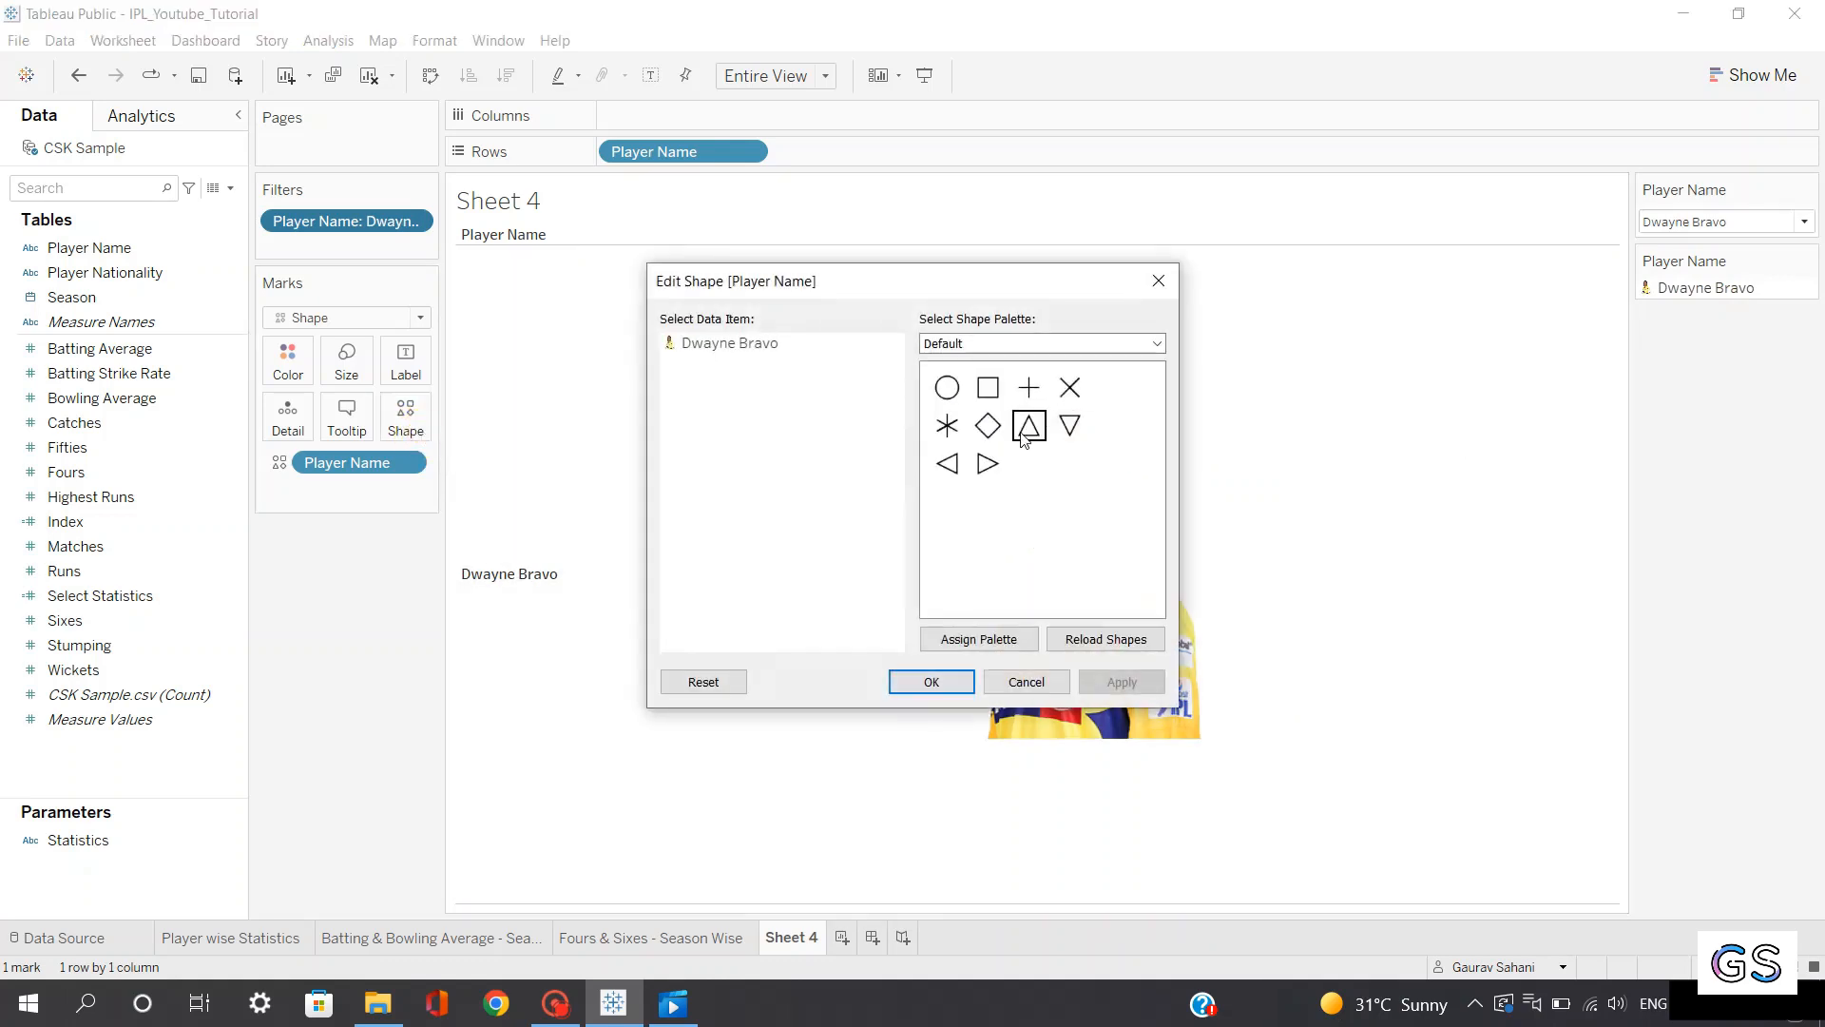
{"action": "left_click", "coordinate": [1026, 681]}
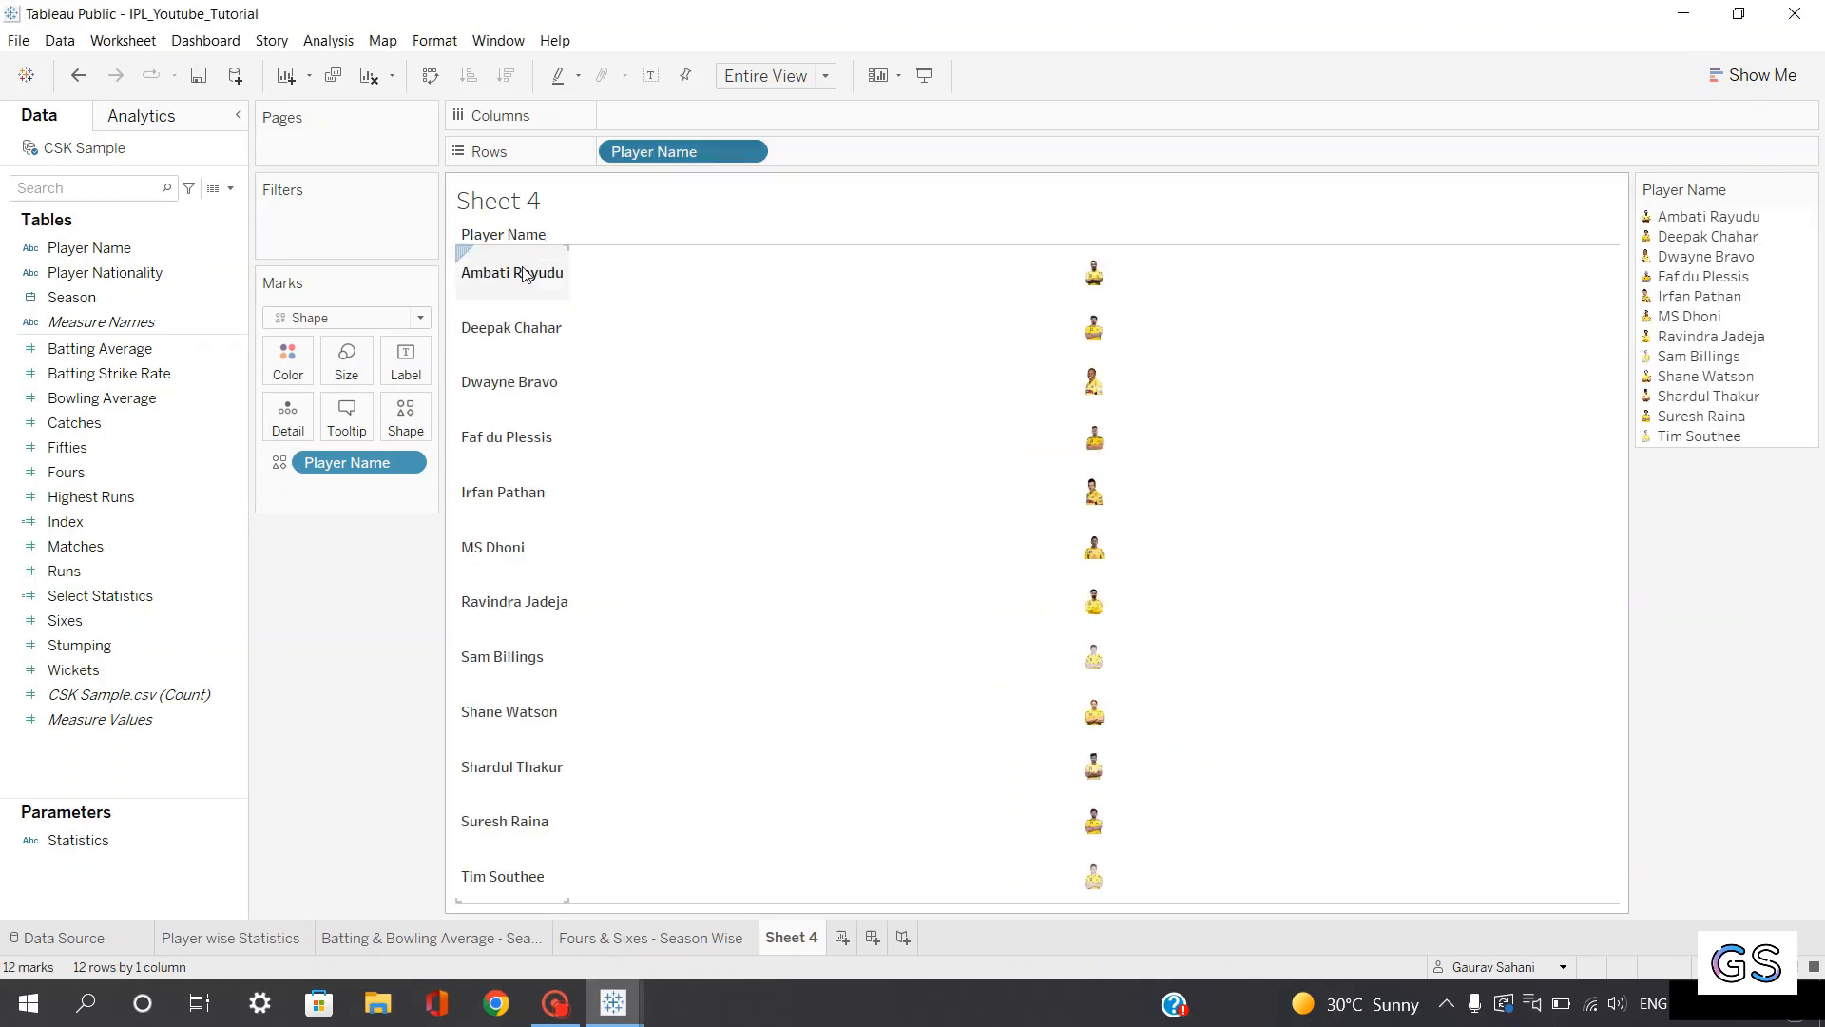
Hide the Player Name header on the rows so that only the player images are displayed
{"action": "left_click", "coordinate": [749, 153]}
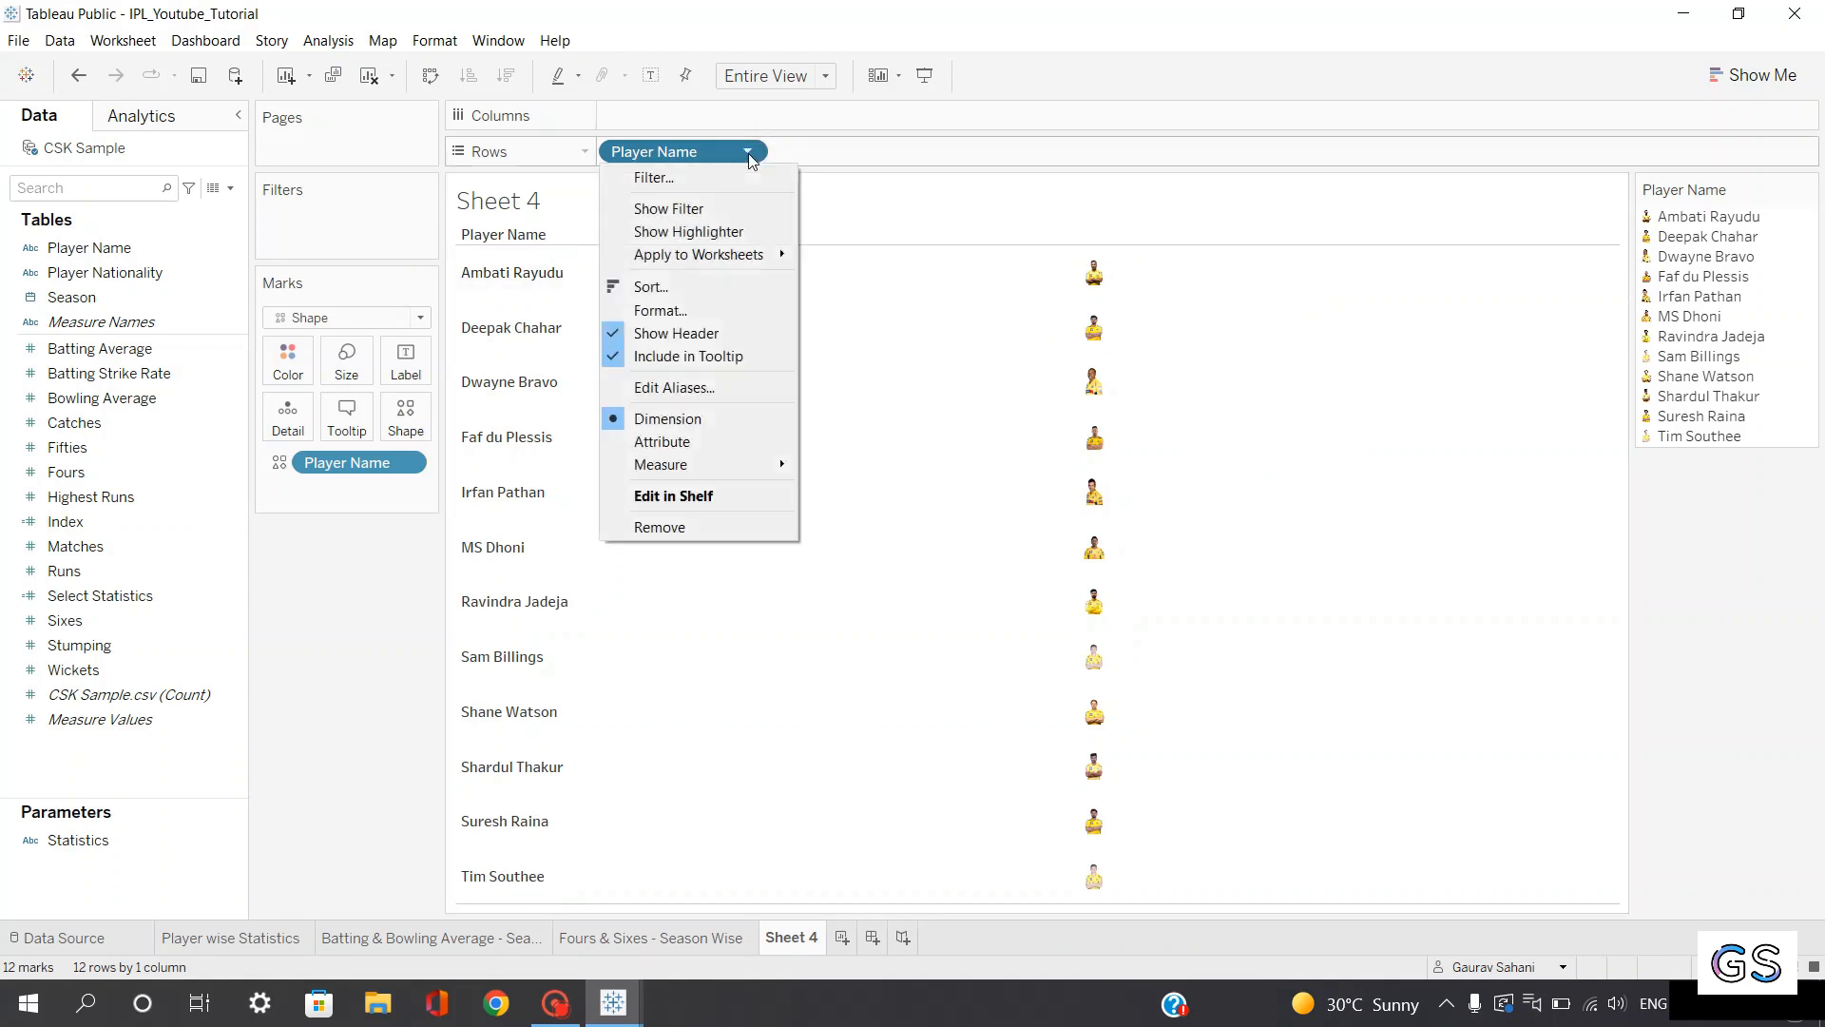
{"action": "left_click", "coordinate": [702, 334]}
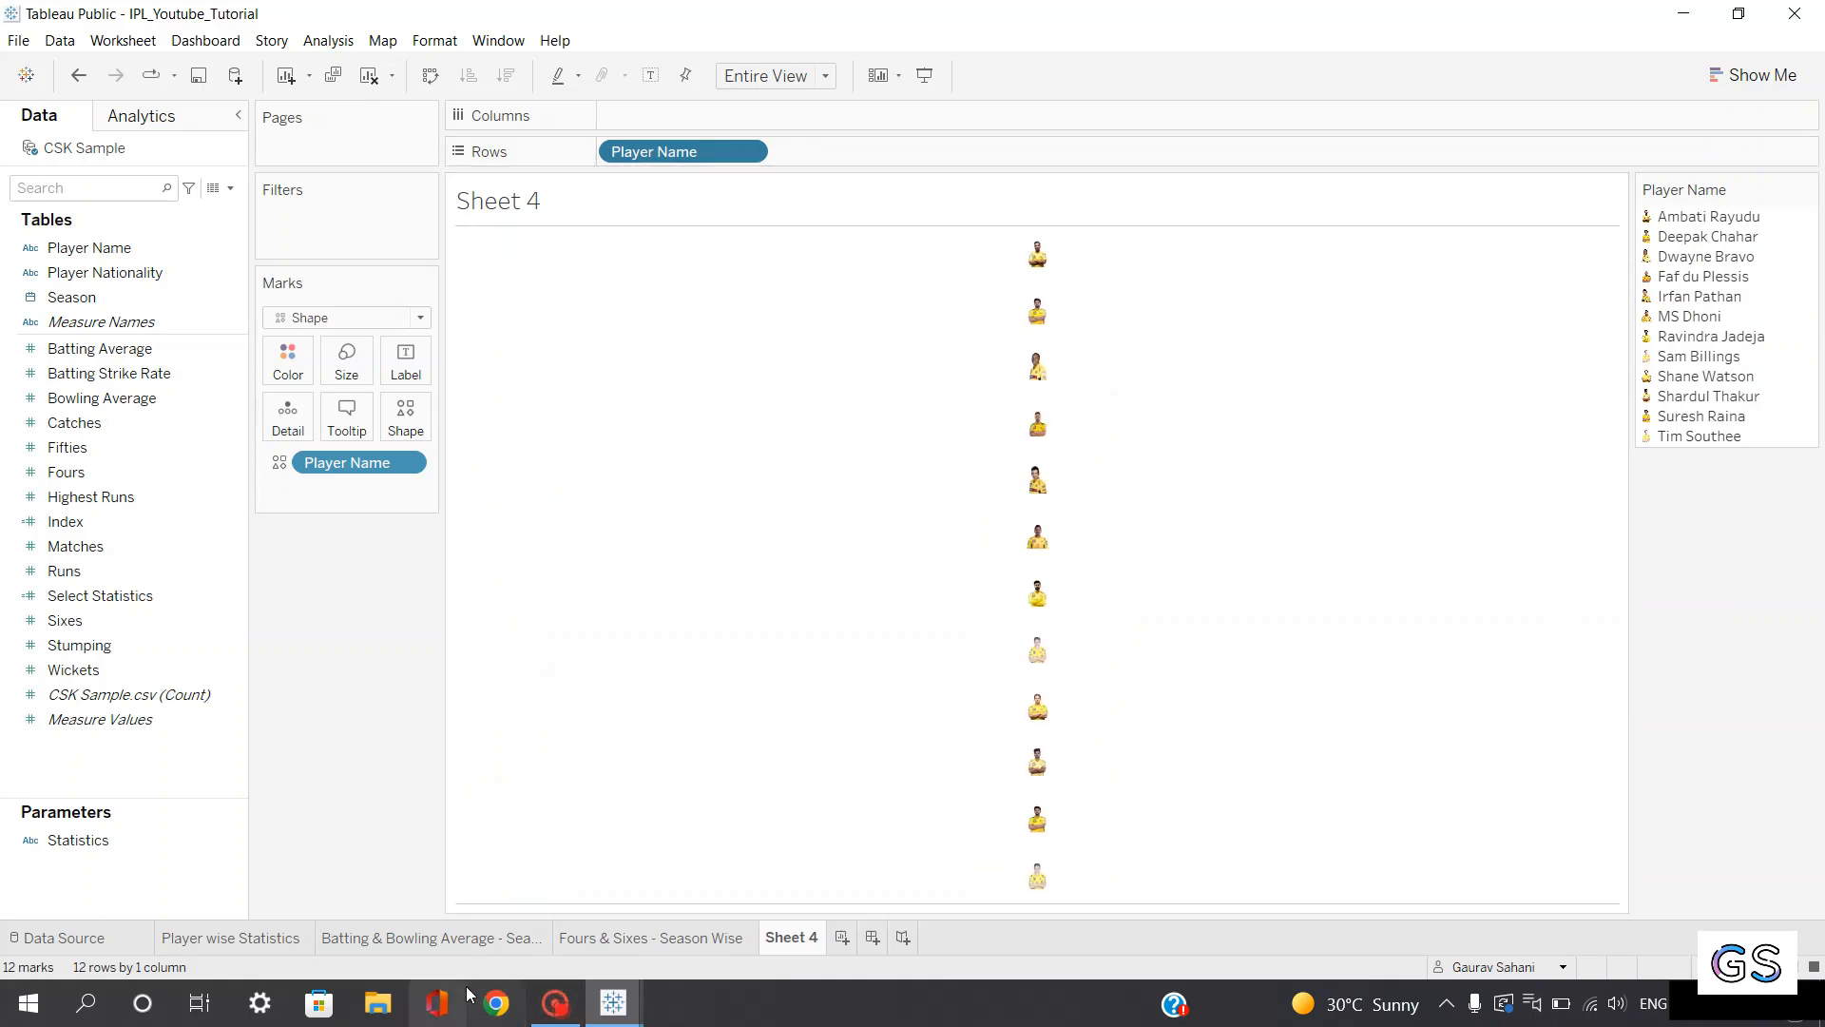
{"action": "left_click", "coordinate": [133, 644]}
Add Player Name to the sheet's filters with the Use all option and apply it
{"action": "left_click_drag", "start_coordinate": [76, 247], "coordinate": [294, 232]}
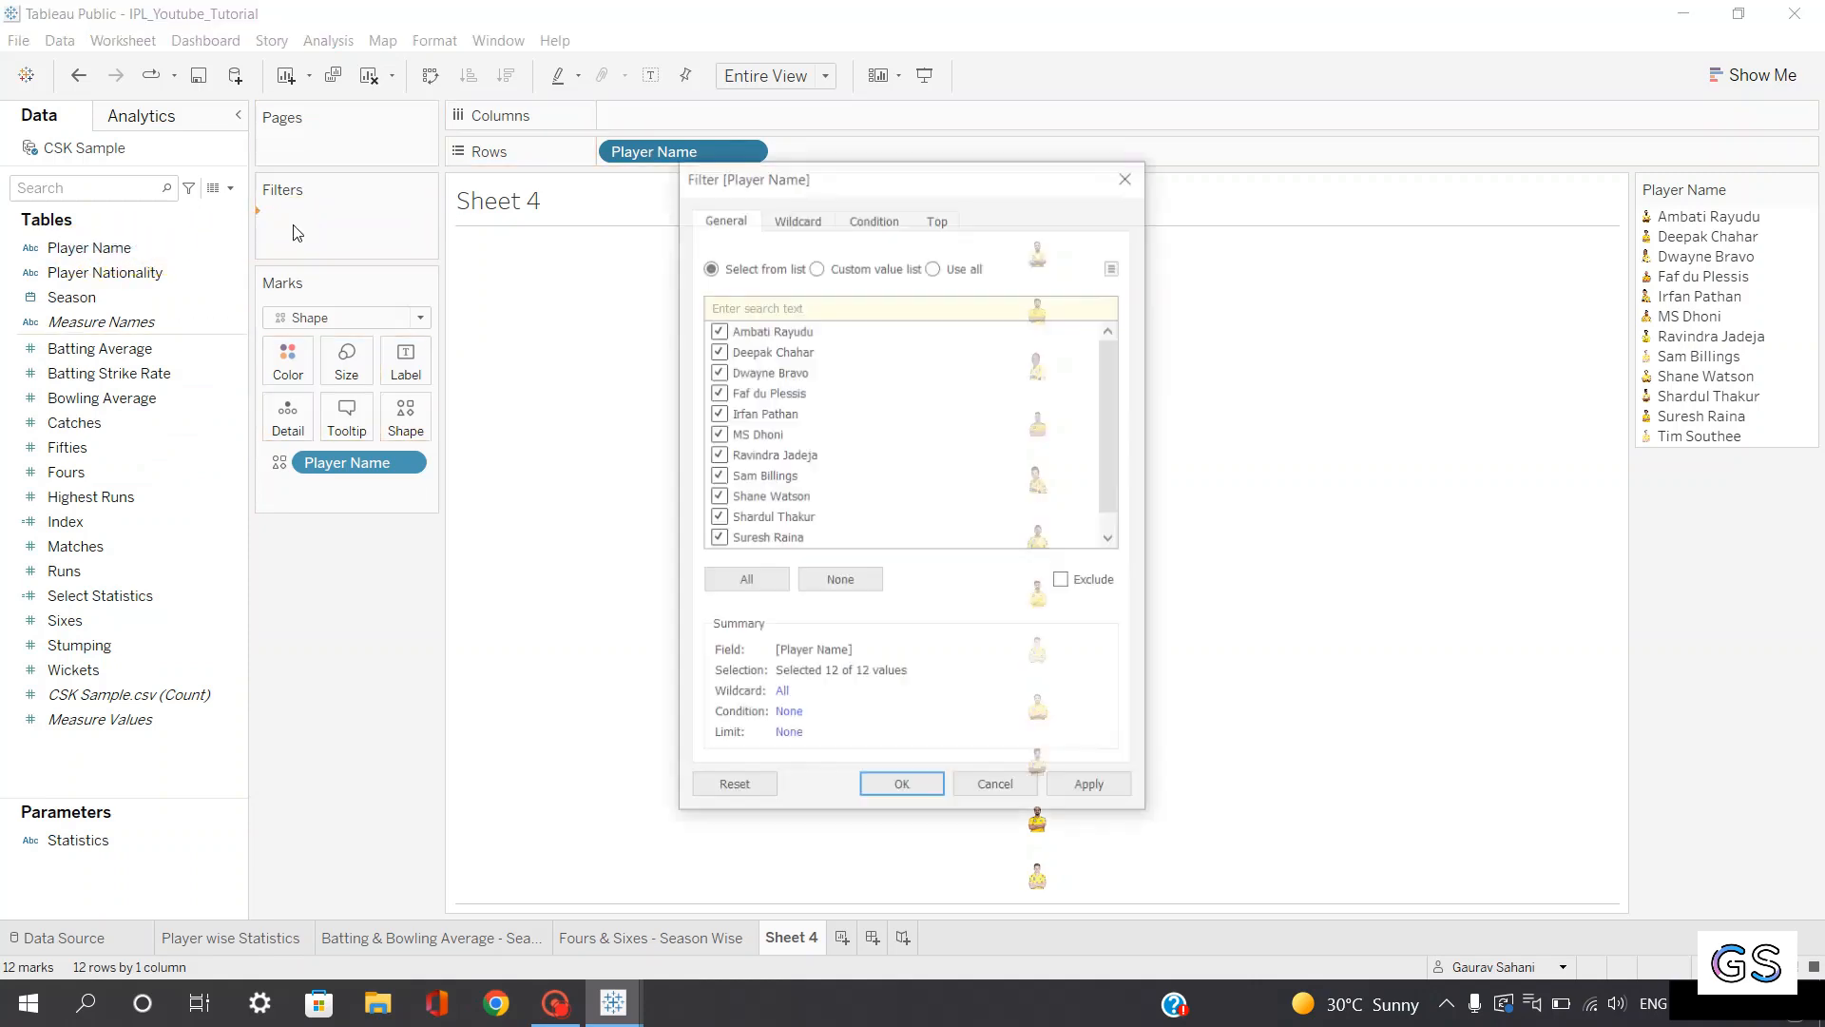
{"action": "mouse_move", "coordinate": [1111, 483]}
{"action": "left_mouse_down"}
{"action": "mouse_move", "coordinate": [1108, 502]}
{"action": "mouse_move", "coordinate": [1107, 476]}
{"action": "left_mouse_up"}
{"action": "left_click", "coordinate": [934, 266]}
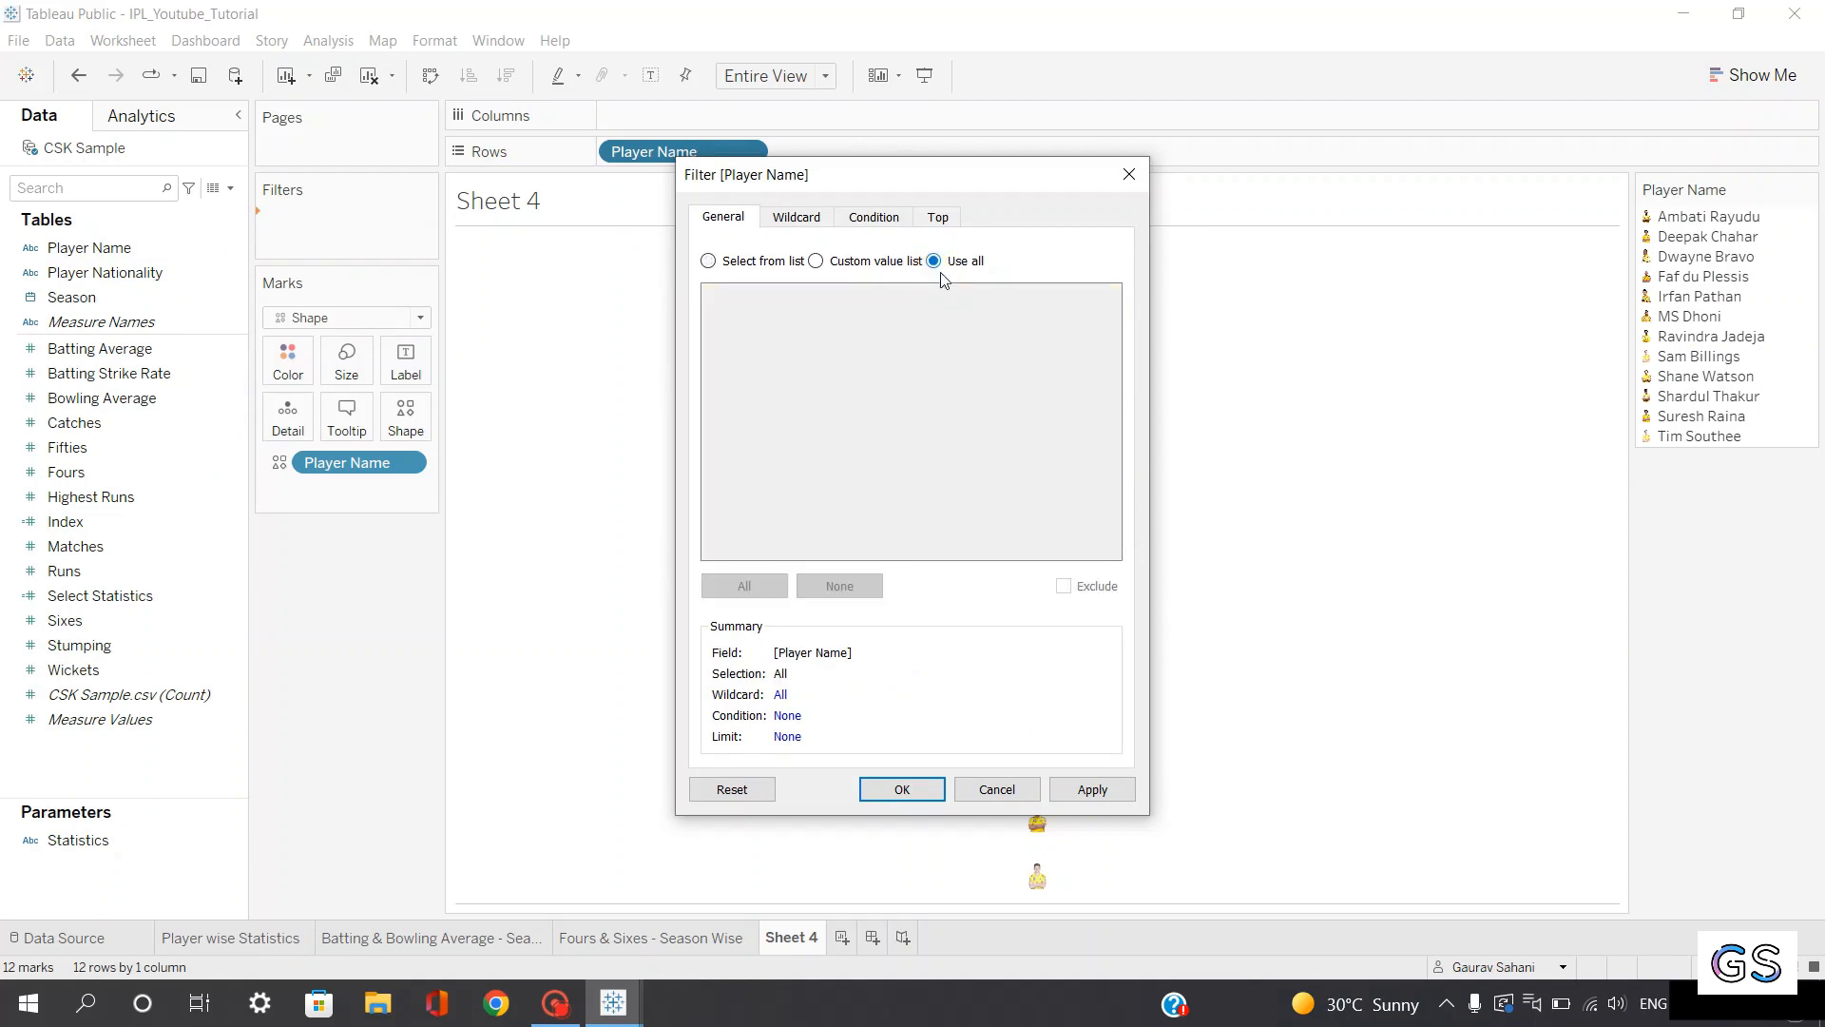
{"action": "left_click", "coordinate": [1084, 789]}
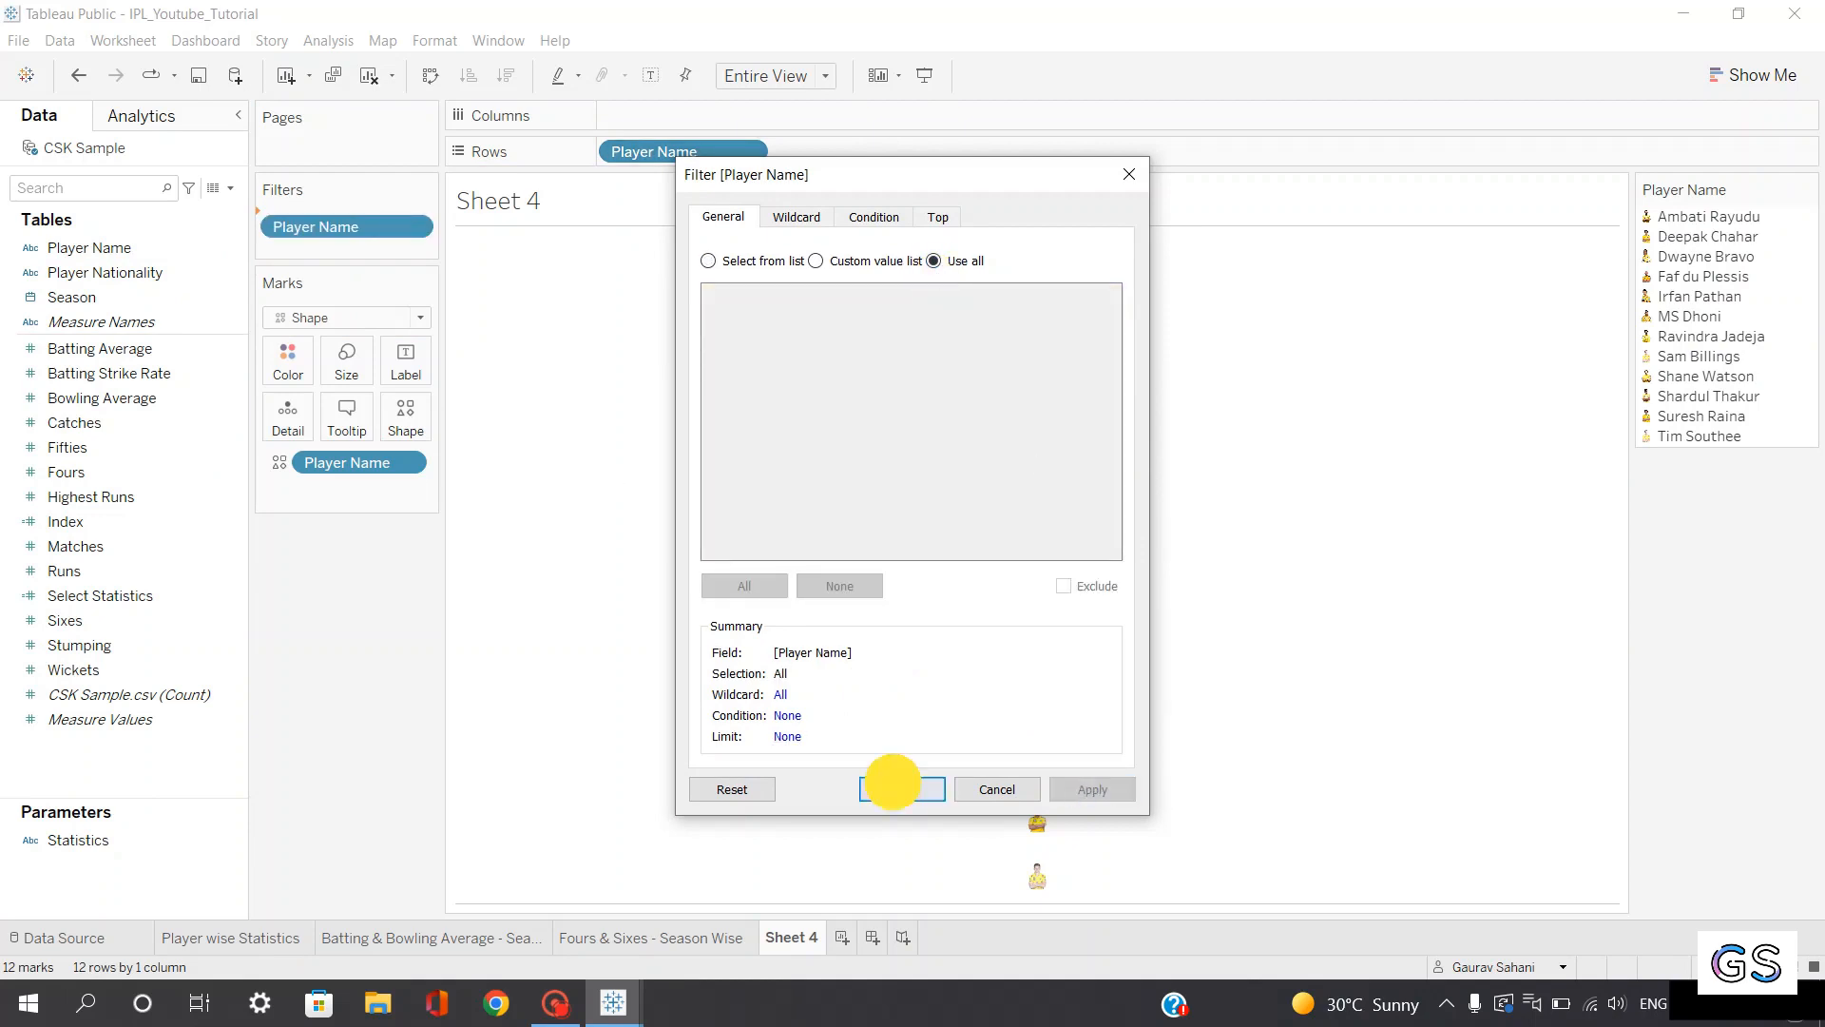
{"action": "left_click", "coordinate": [898, 787]}
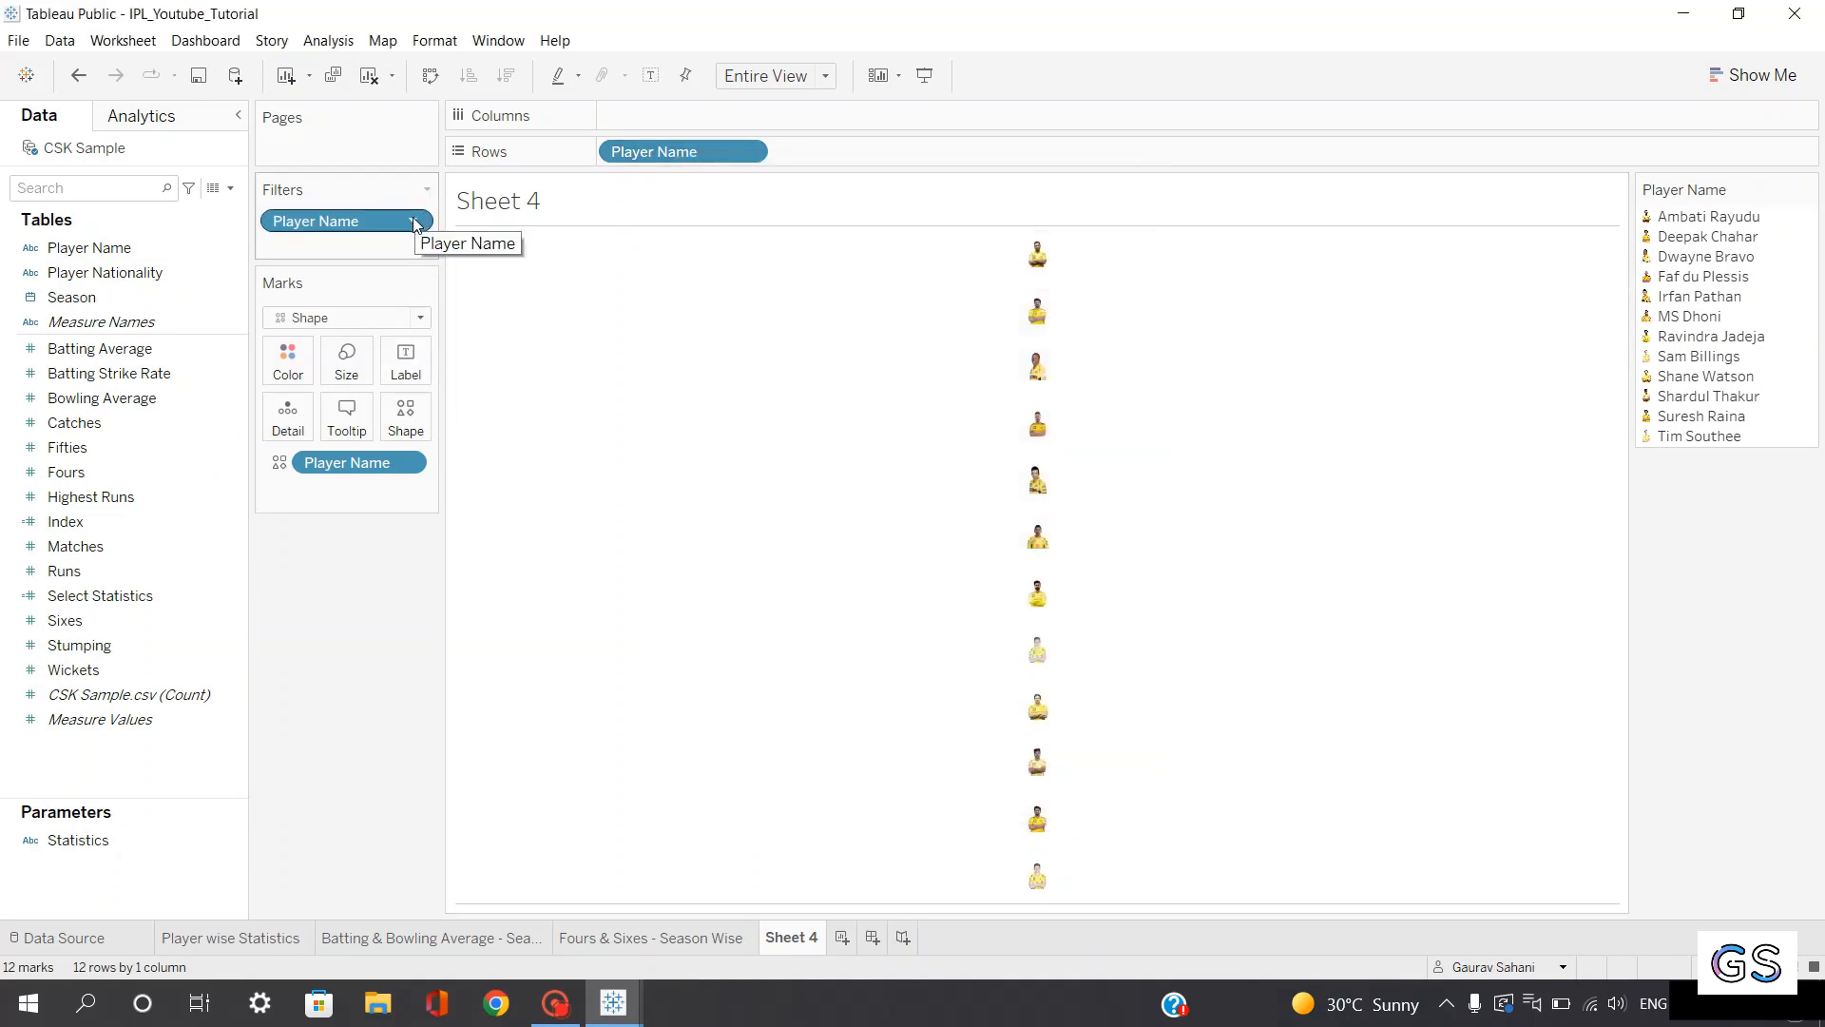
Show the Player Name filter control, set it to Single Value (dropdown) and check its list of players
{"action": "left_click", "coordinate": [413, 221]}
{"action": "left_click", "coordinate": [409, 276]}
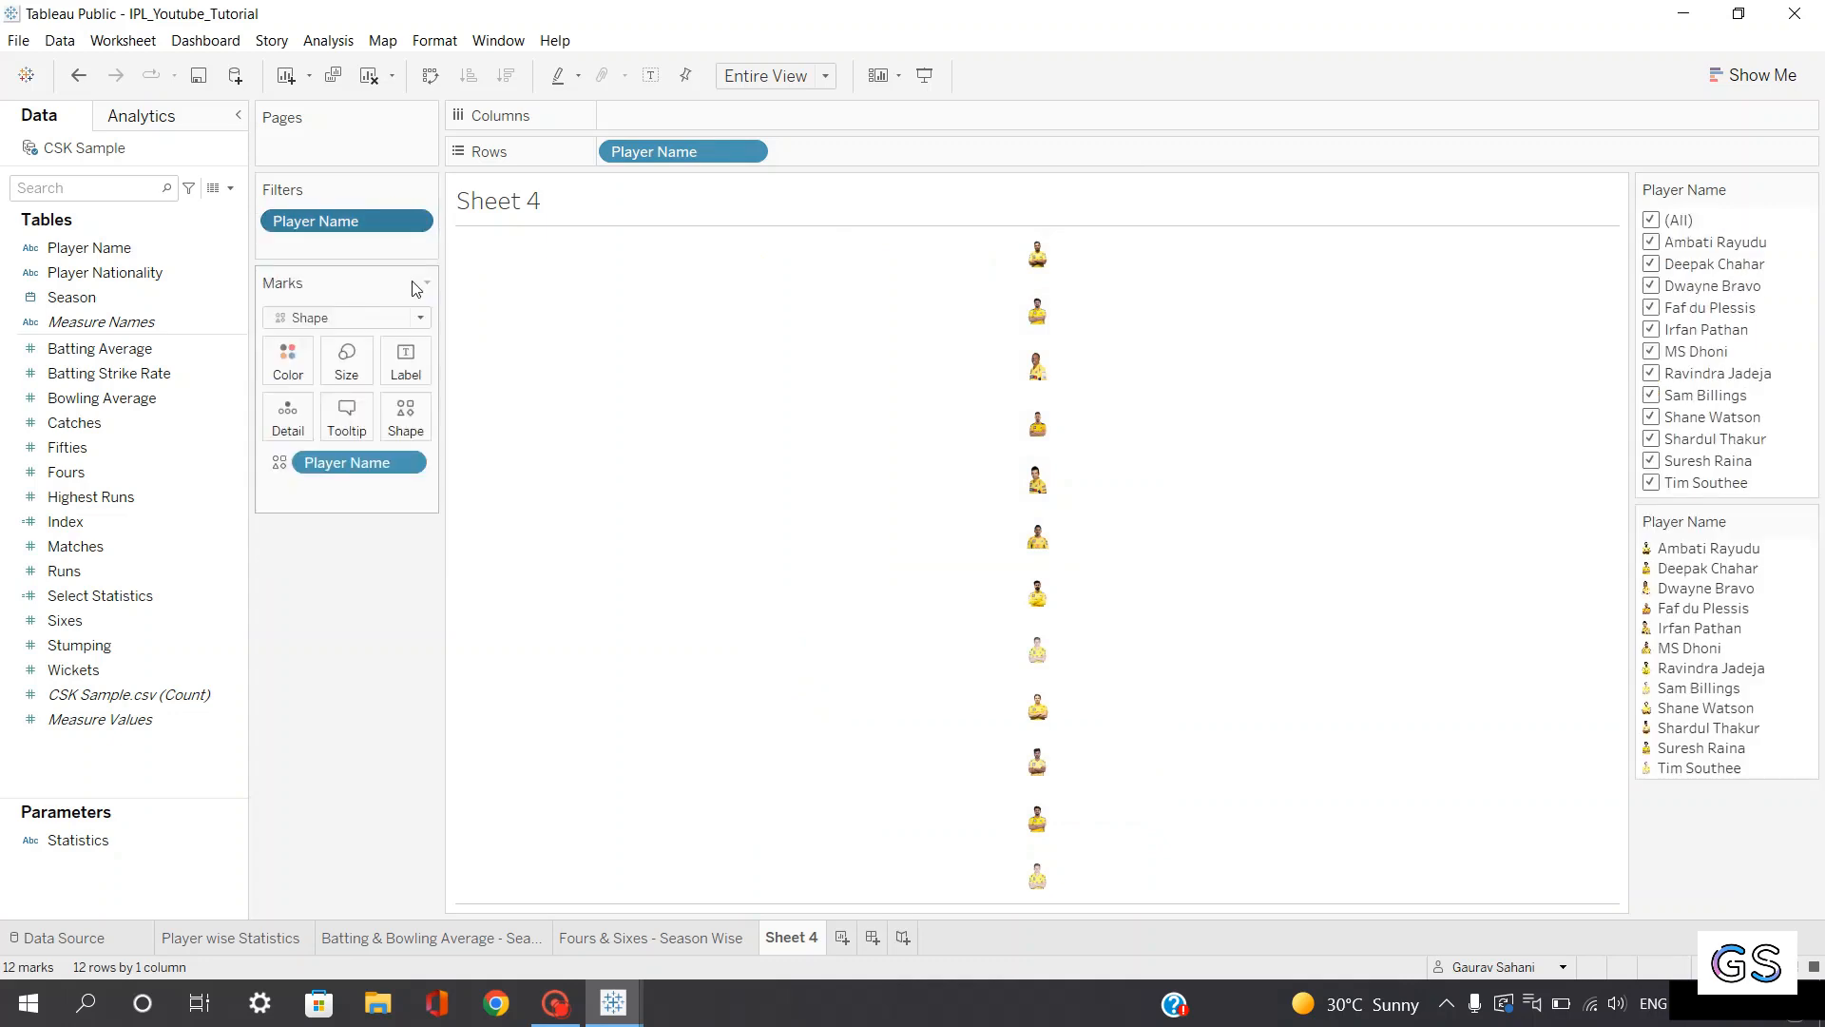
{"action": "left_click", "coordinate": [1809, 190]}
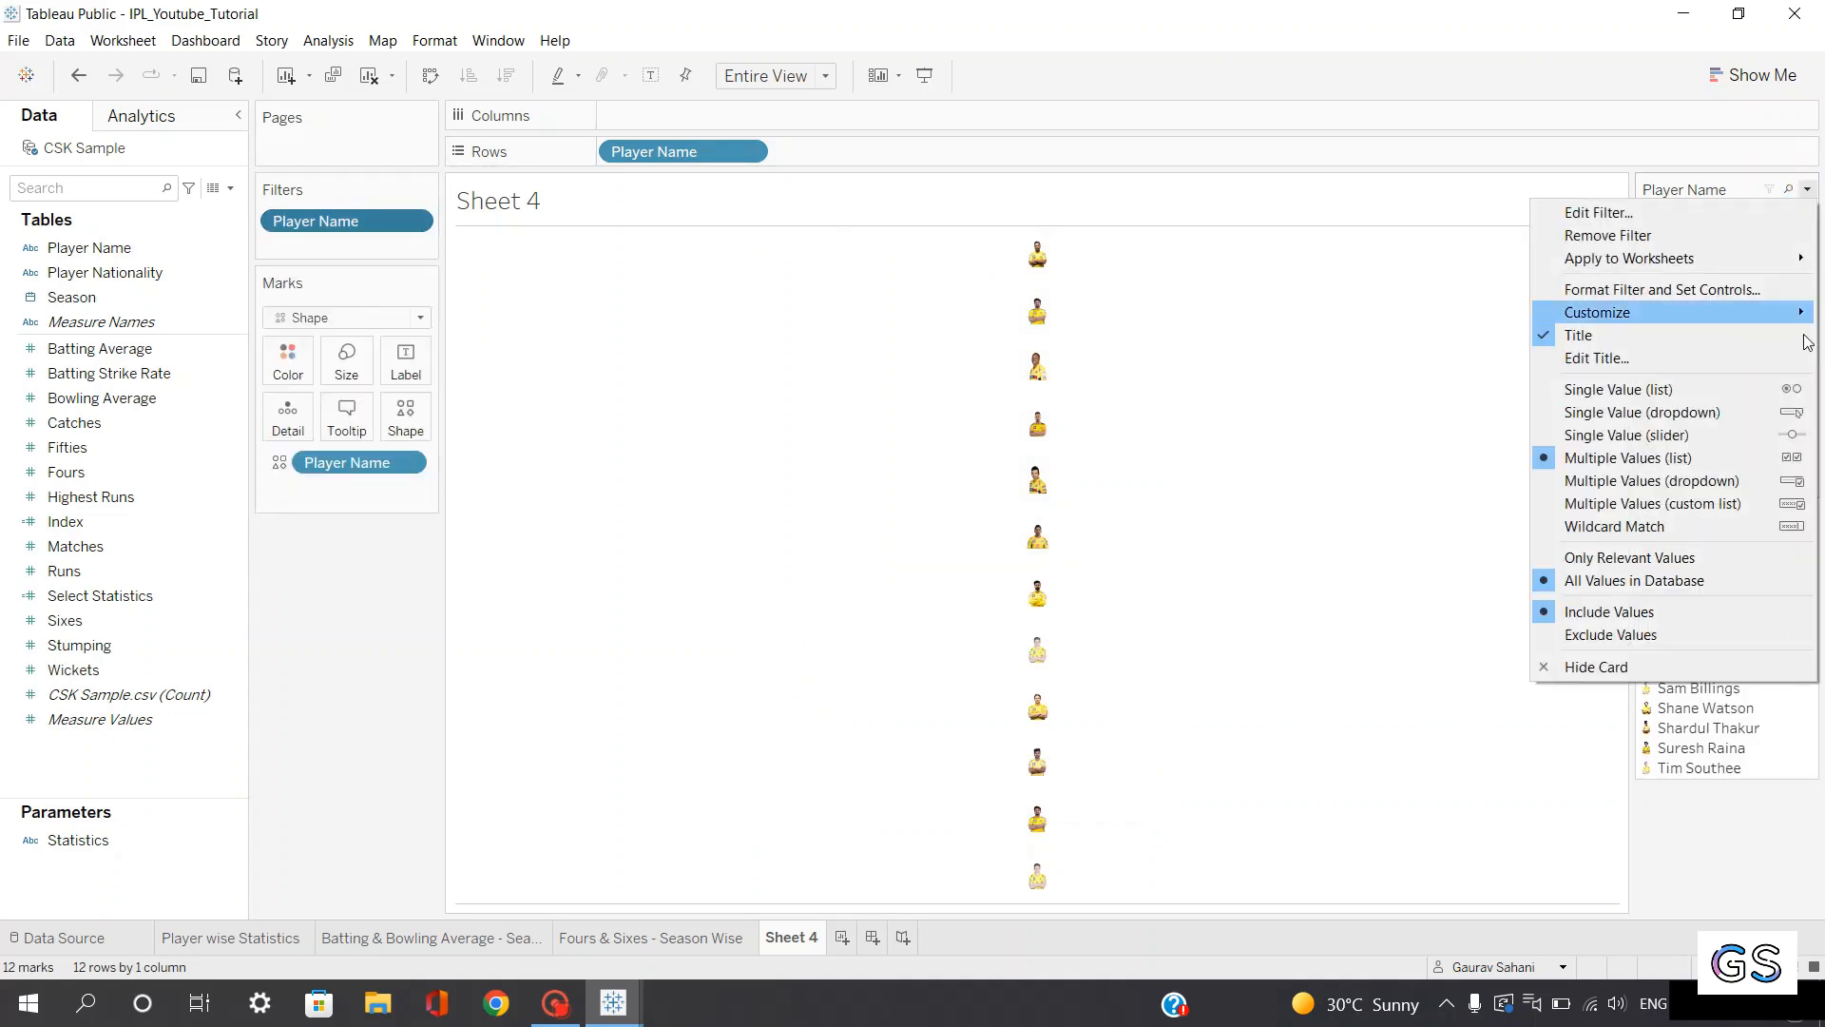
{"action": "left_click", "coordinate": [1699, 409]}
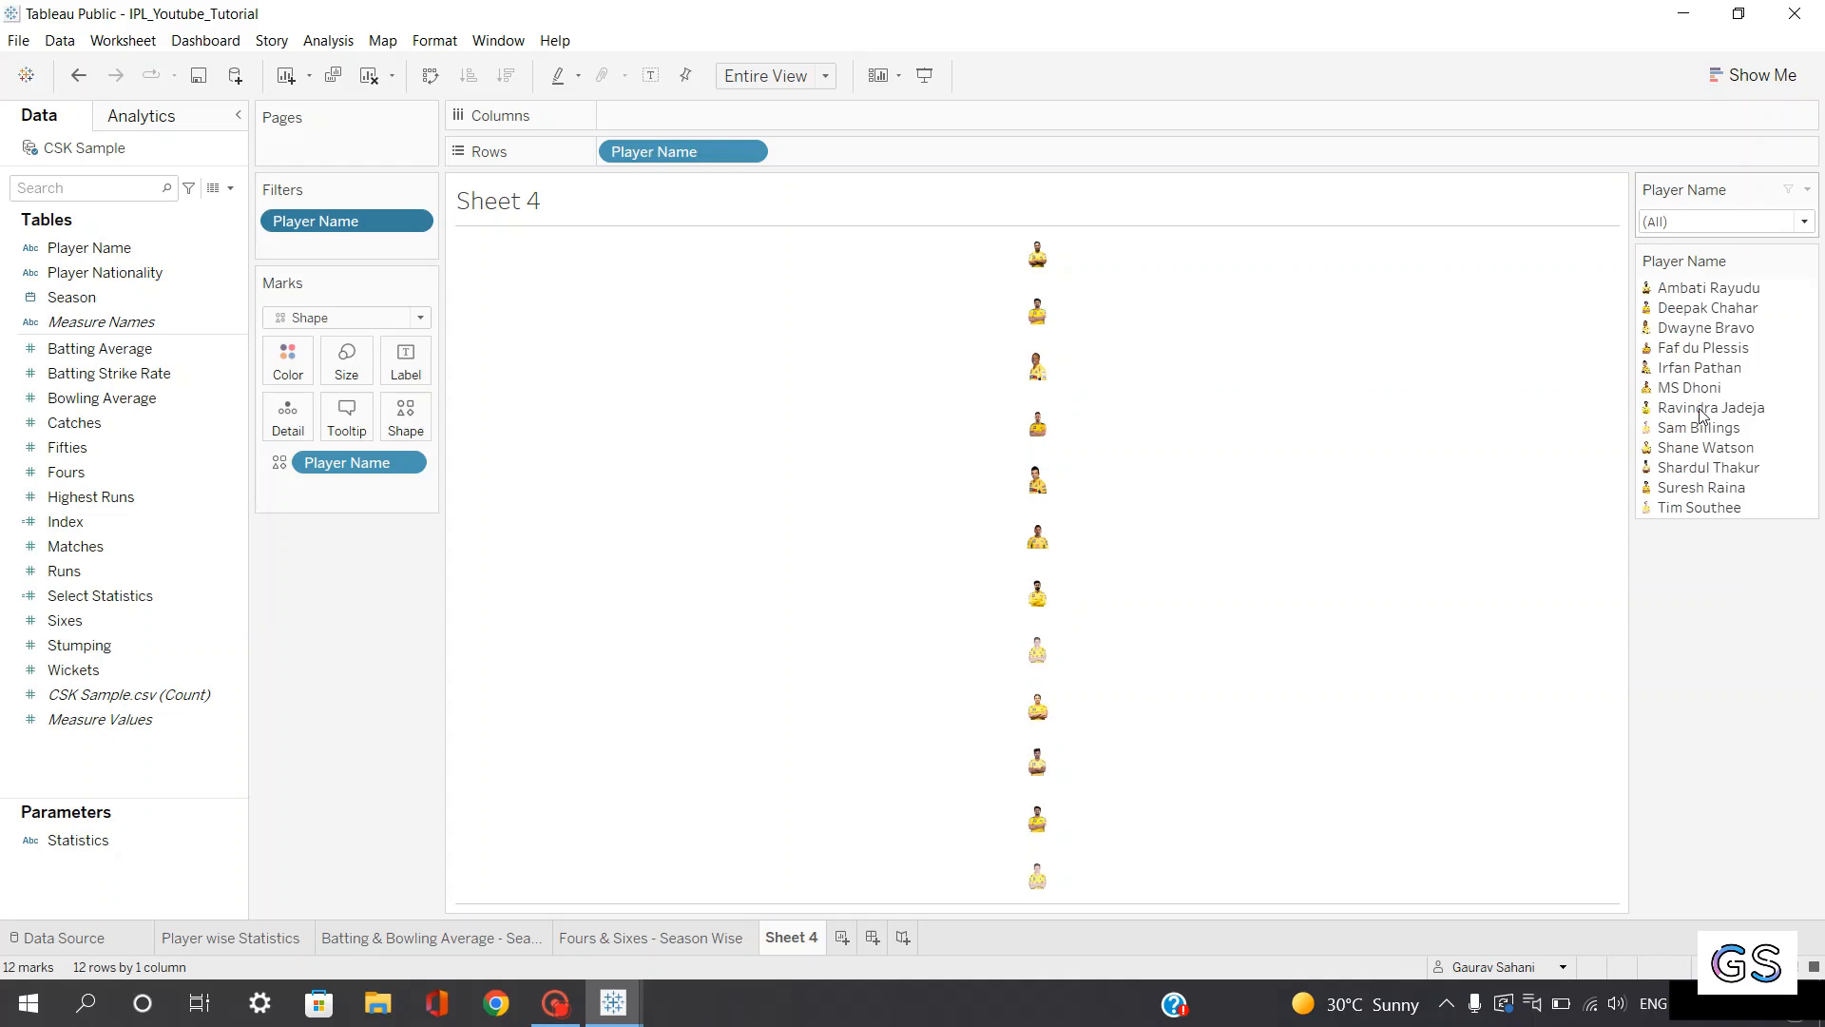
{"action": "left_click", "coordinate": [1699, 225]}
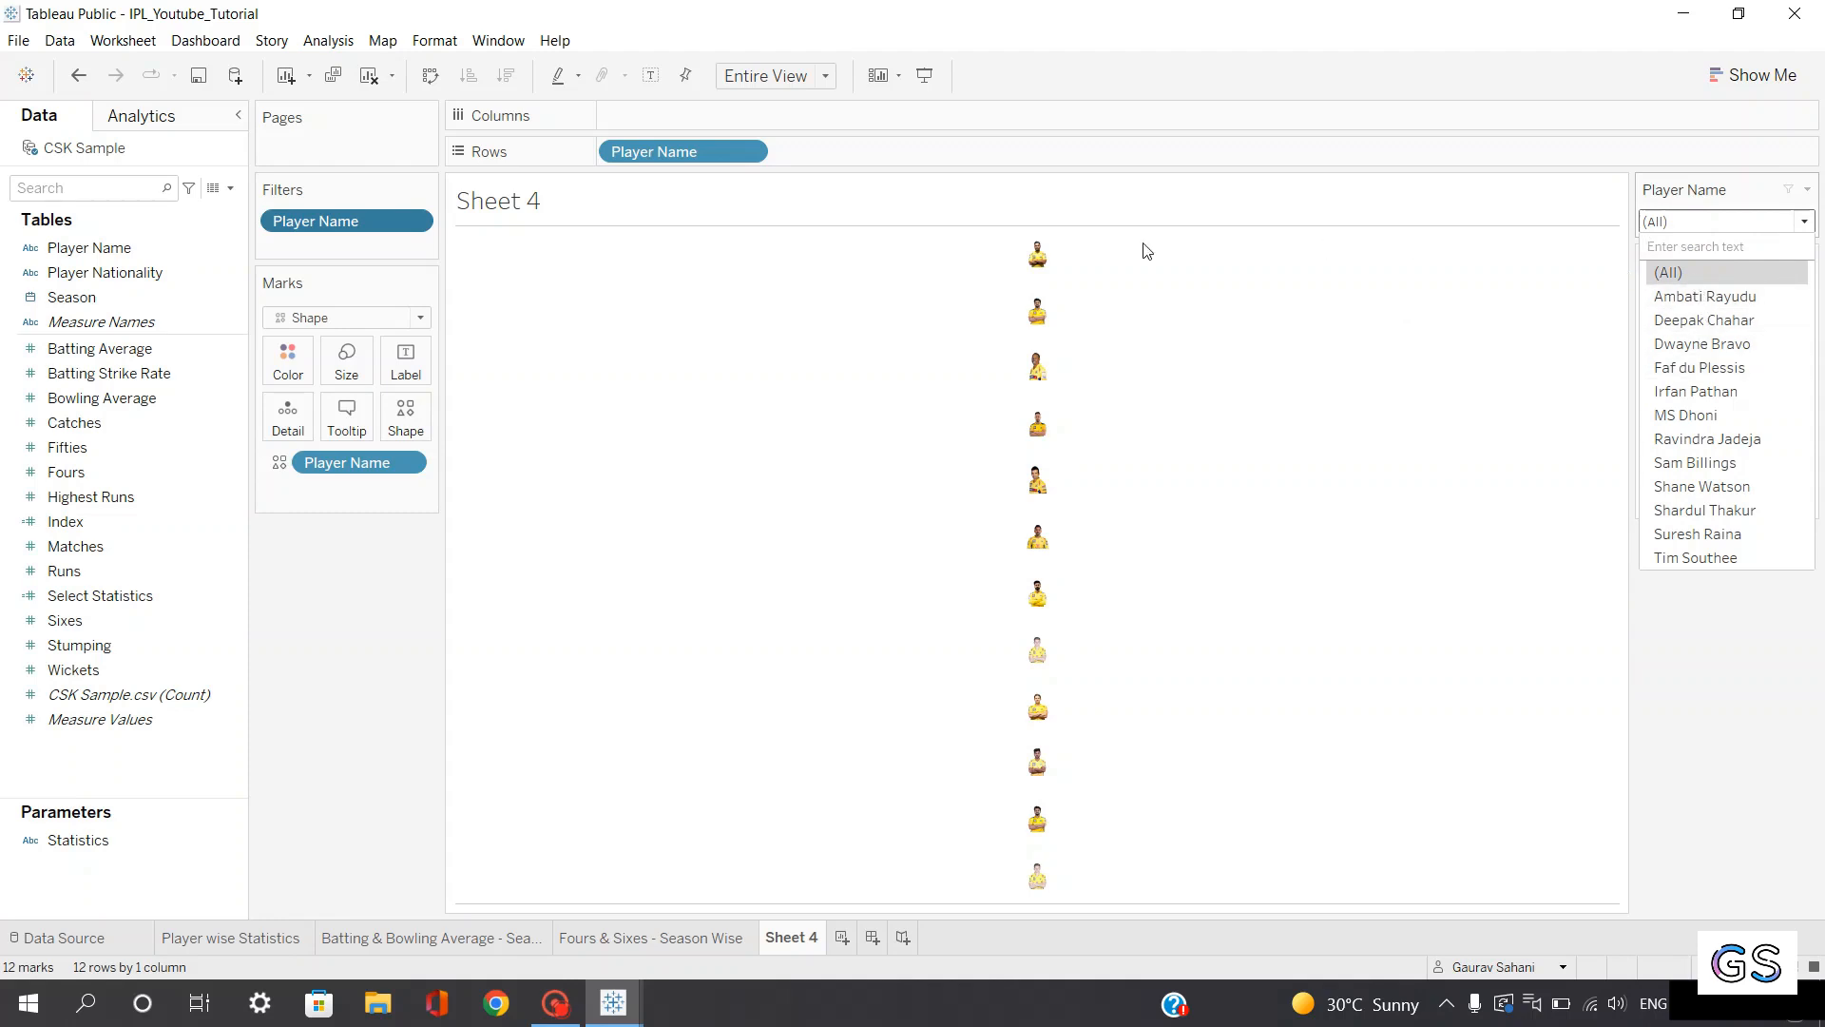
{"action": "left_click", "coordinate": [1182, 818]}
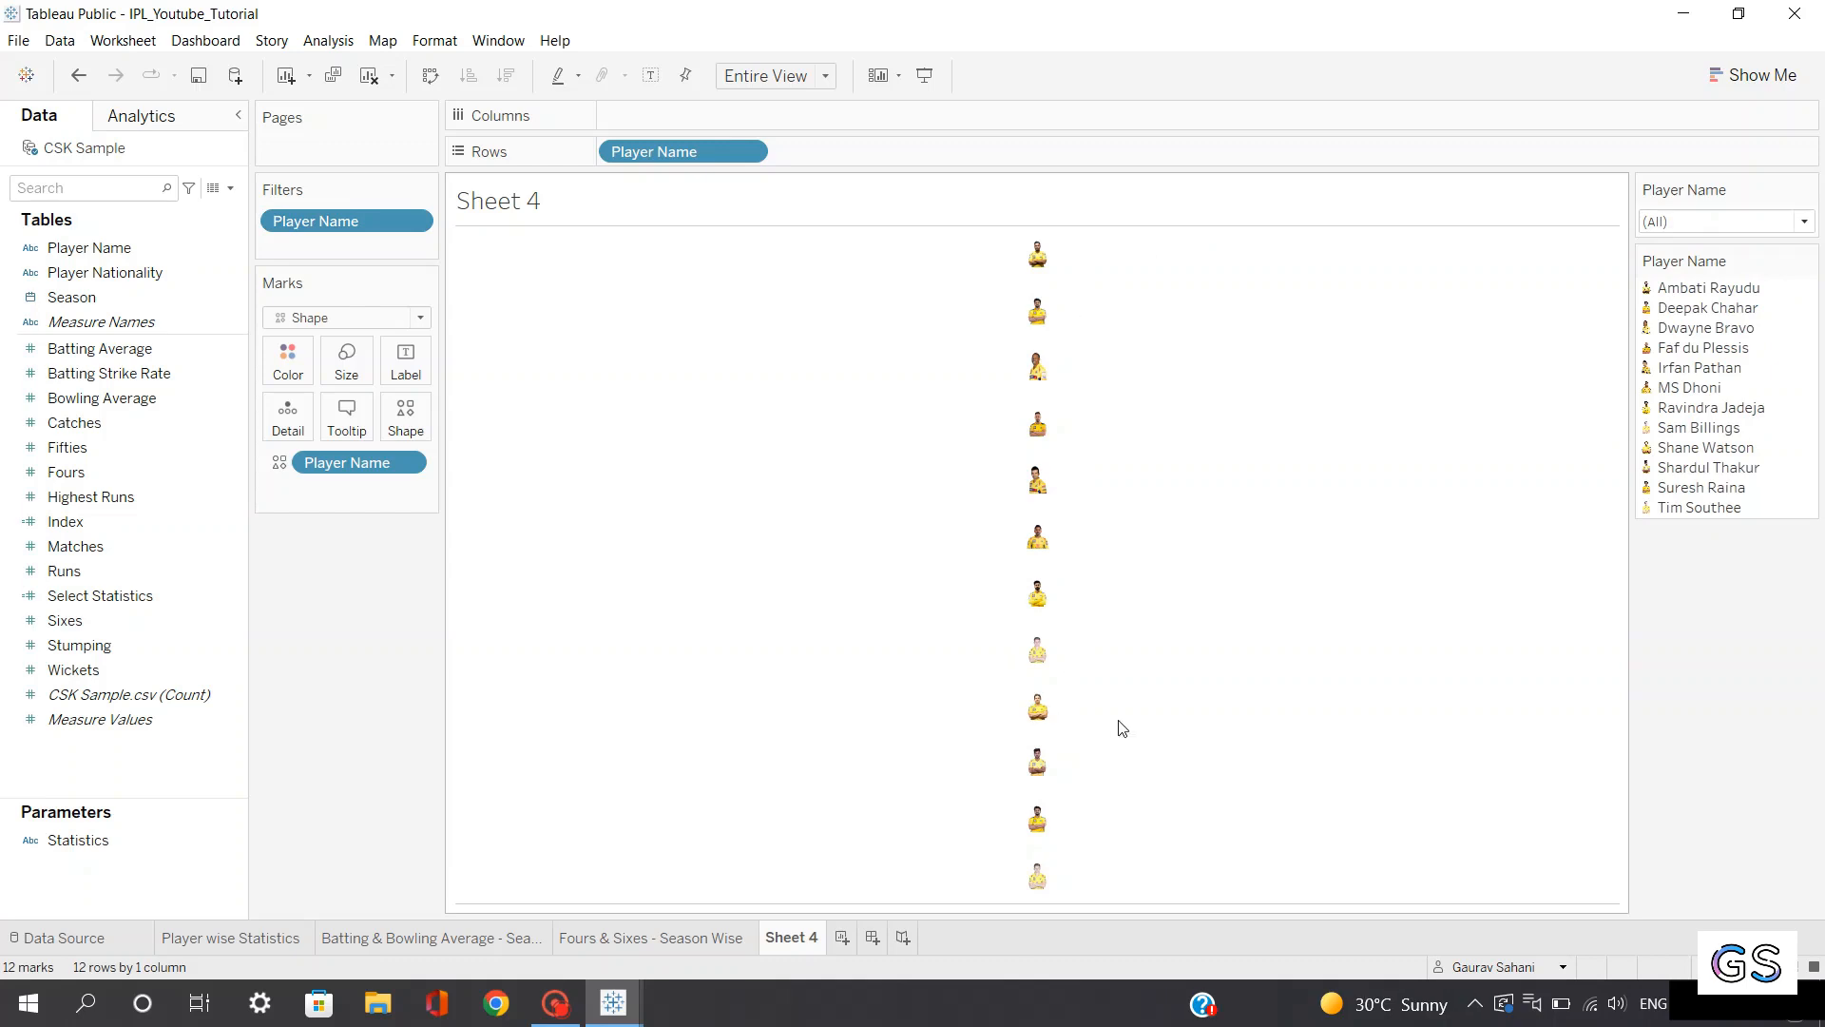
Turn off the "All" value in the Player Name filter and select Faf du Plessis
{"action": "left_click", "coordinate": [1807, 188]}
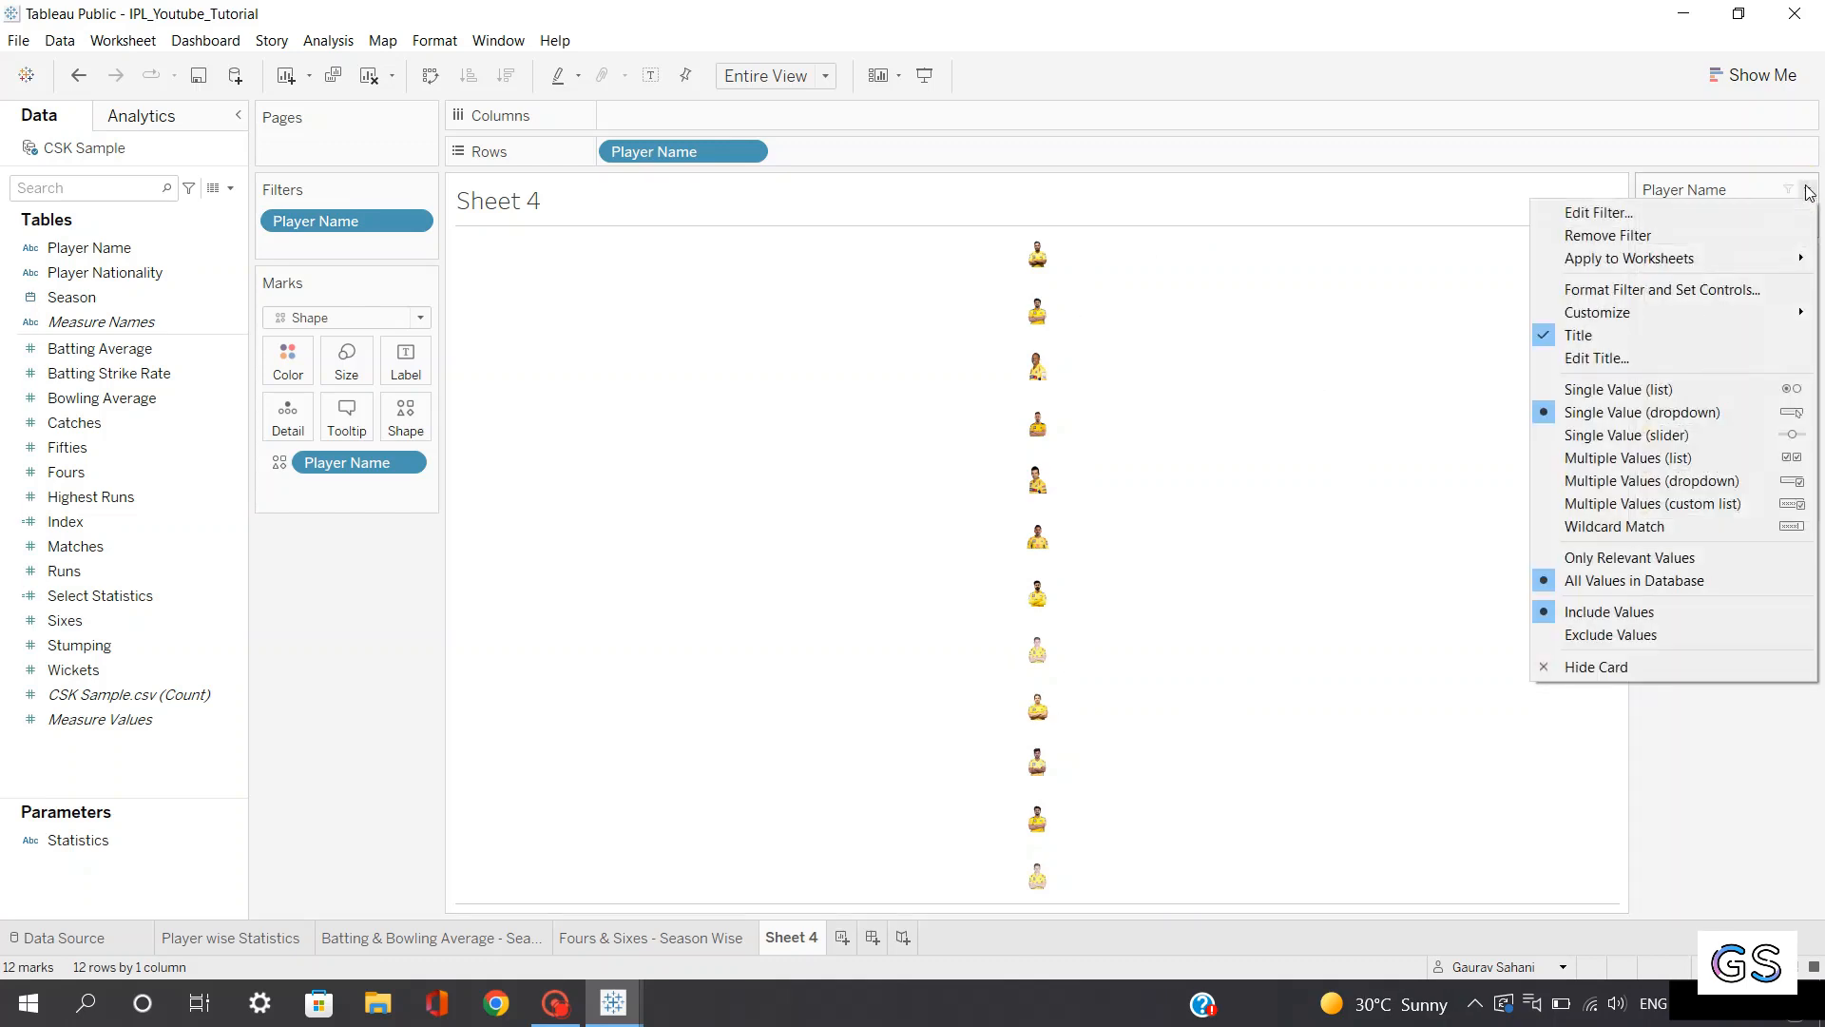
{"action": "mouse_move", "coordinate": [1717, 311]}
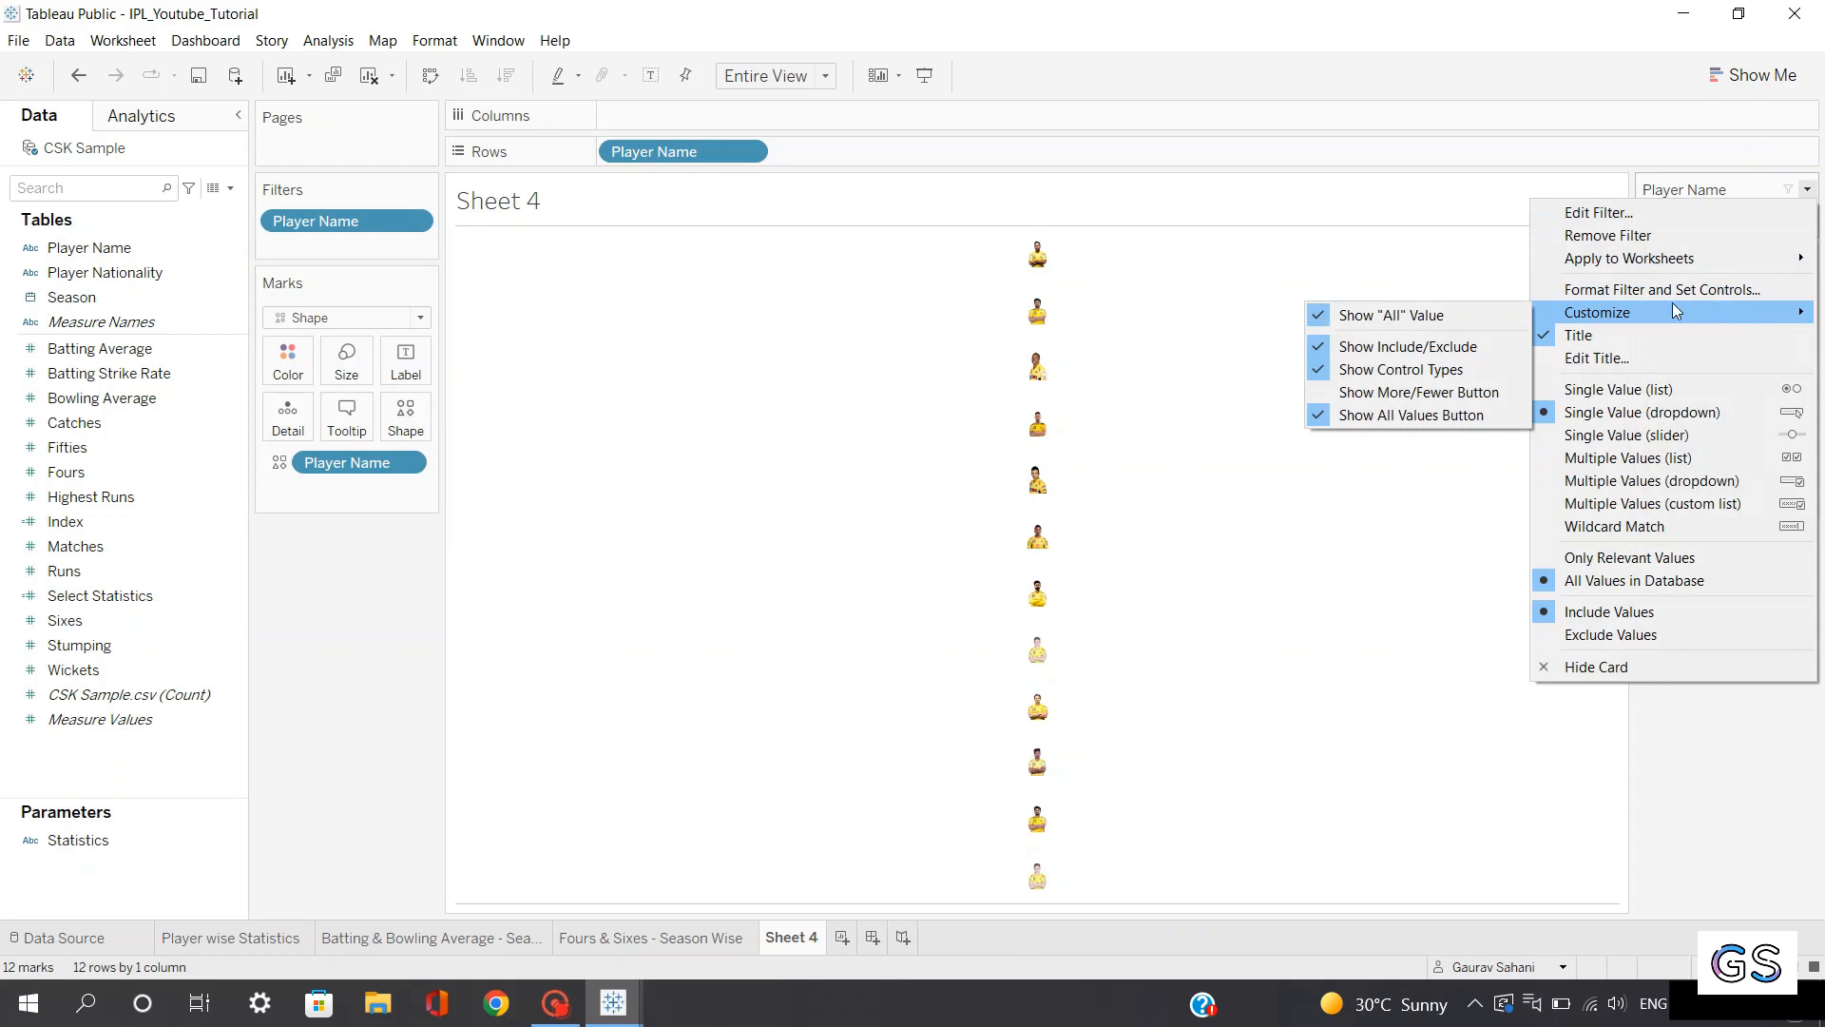
{"action": "left_click", "coordinate": [1453, 321]}
{"action": "left_click", "coordinate": [1659, 225]}
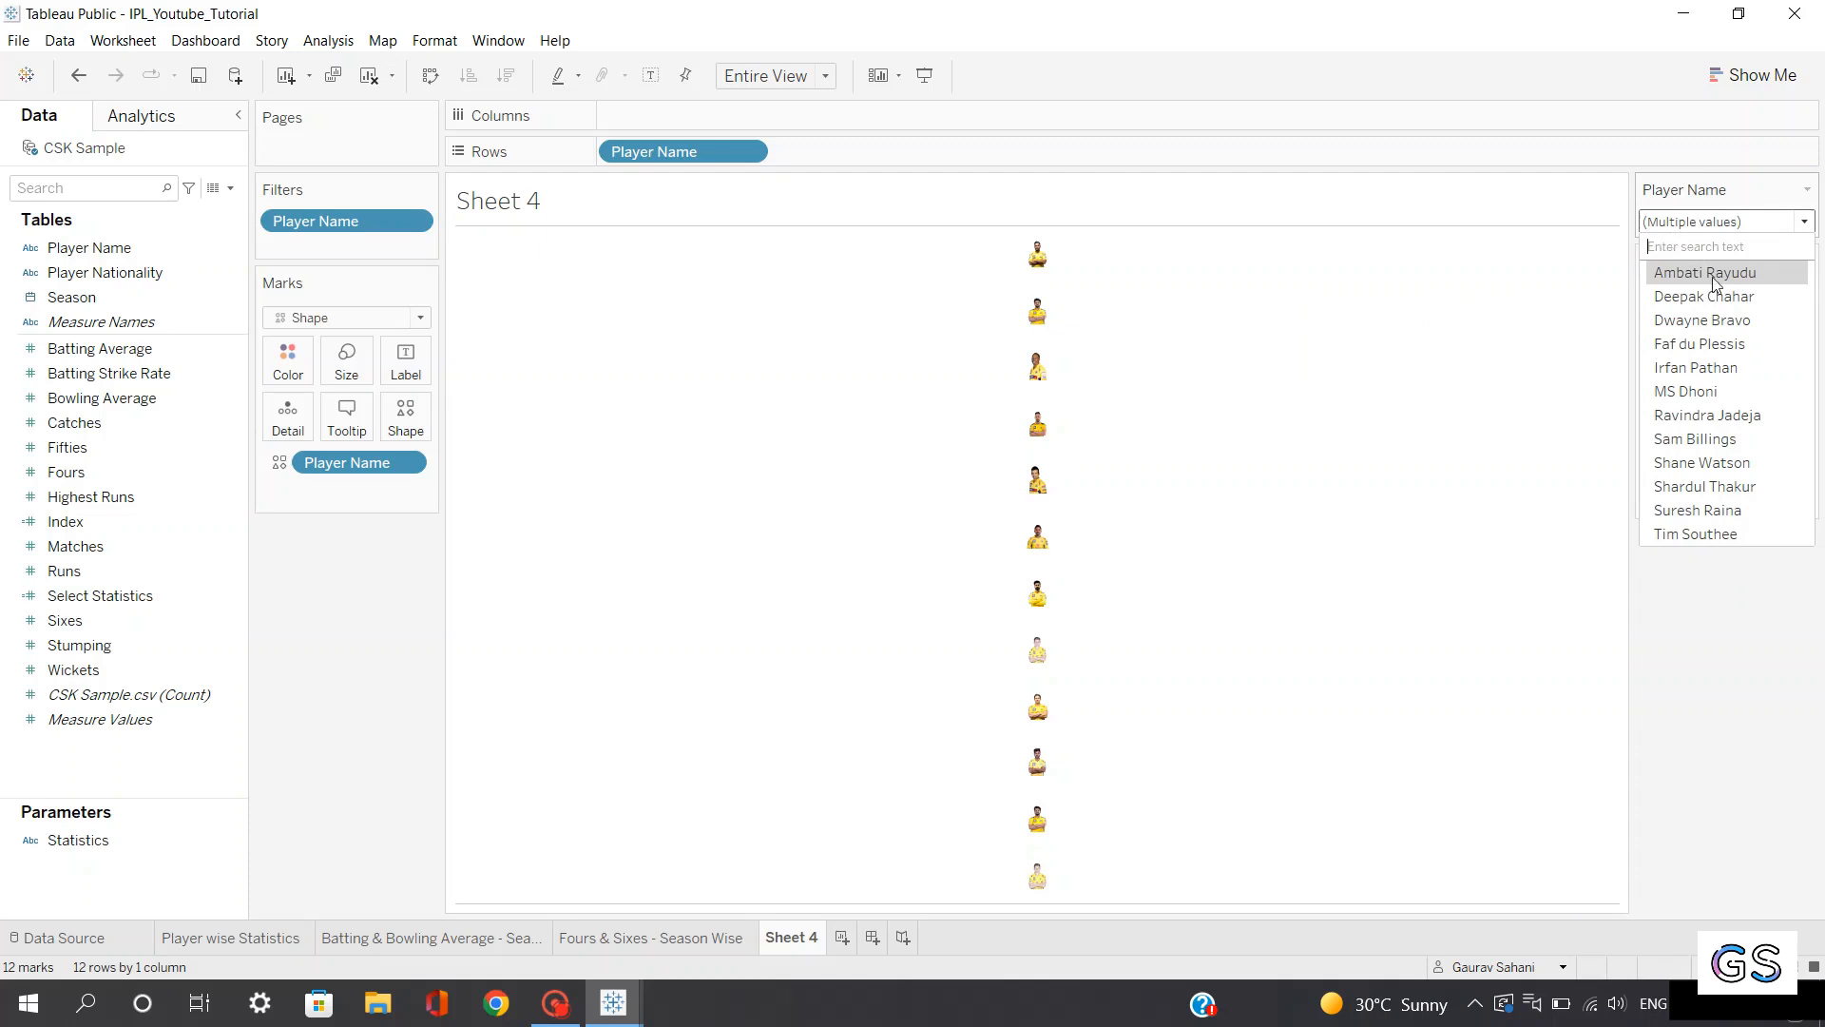
{"action": "left_click", "coordinate": [1702, 345]}
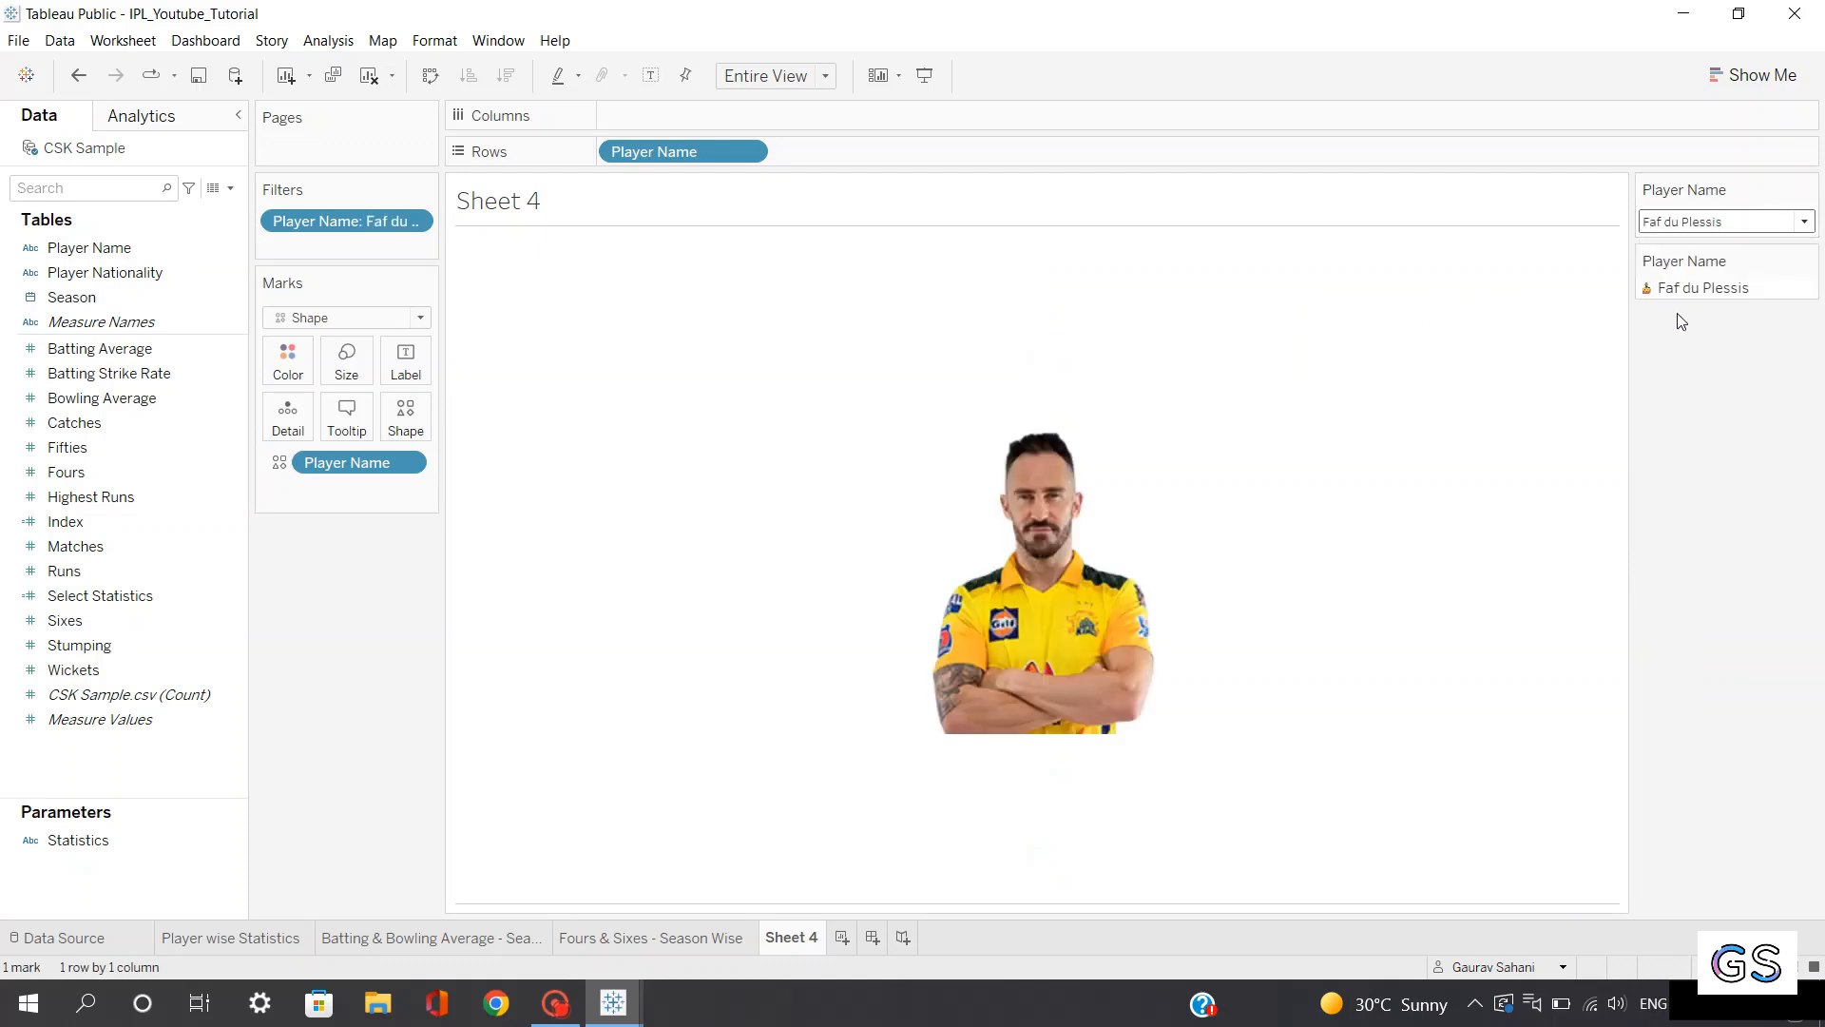
Enlarge the player image mark by raising its size to about the midpoint of the size range
{"action": "mouse_move", "coordinate": [1067, 504]}
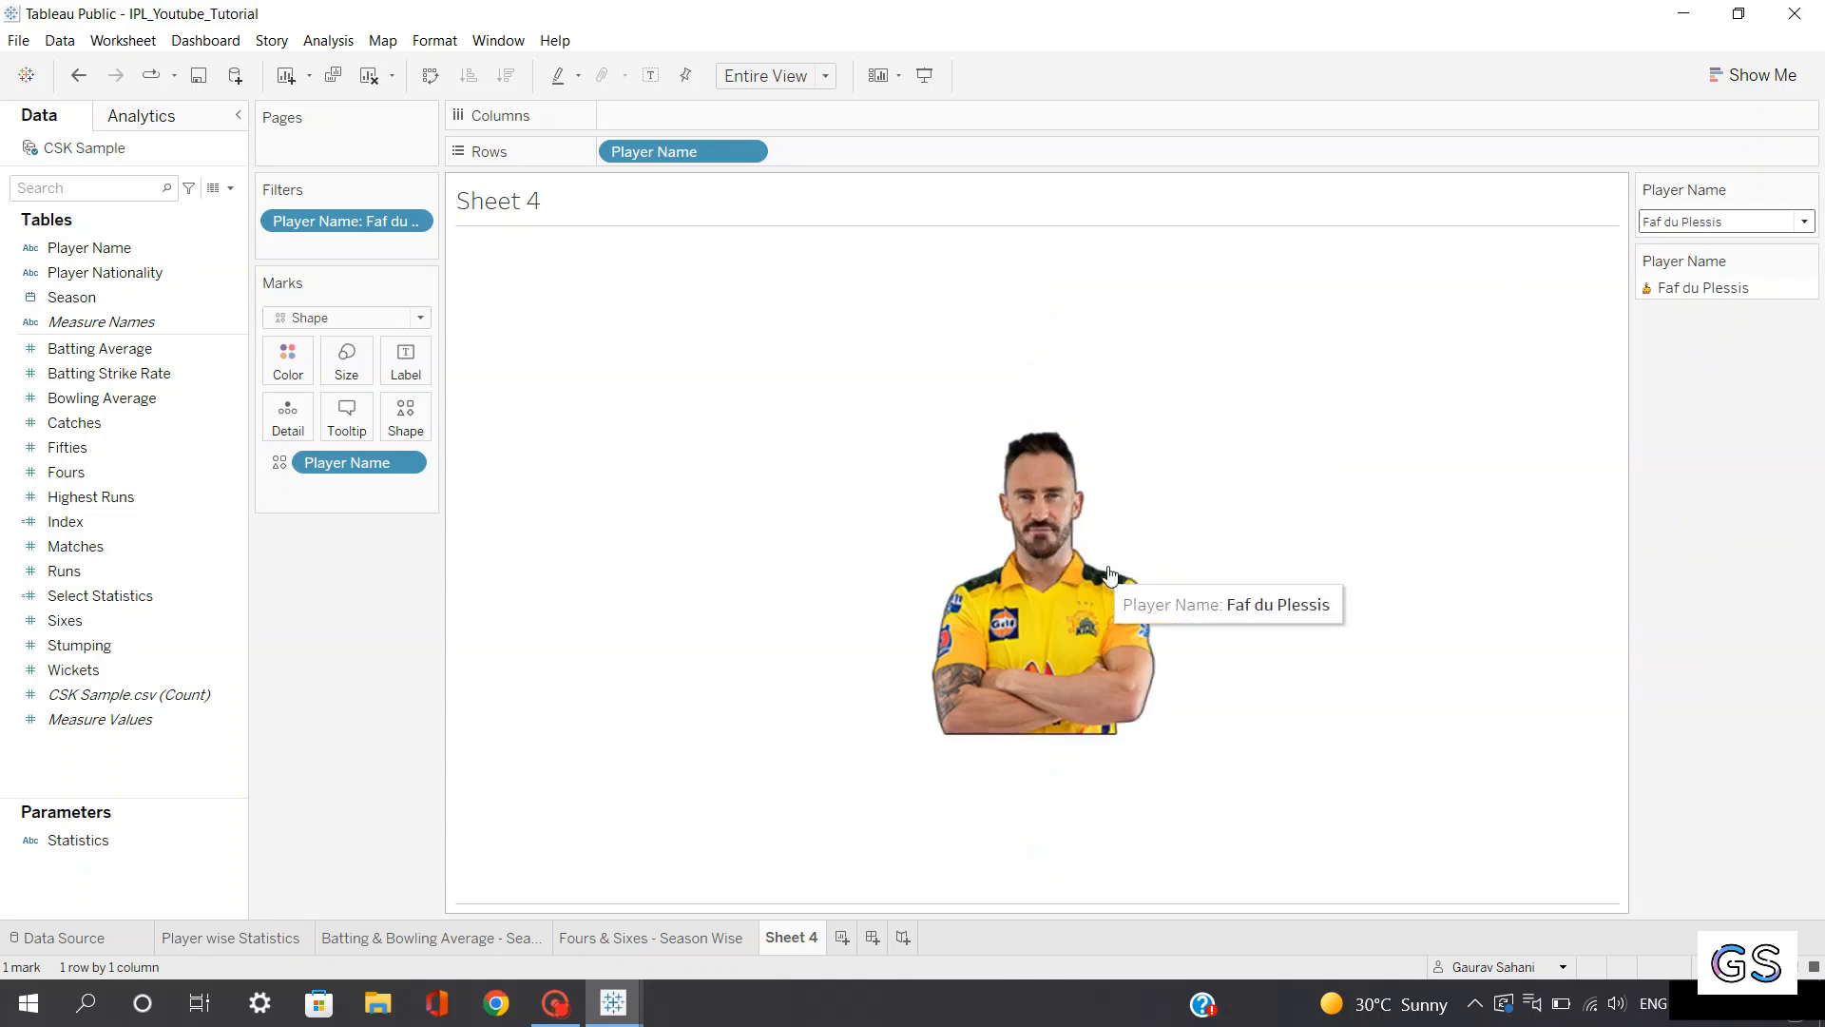
{"action": "left_click", "coordinate": [347, 359]}
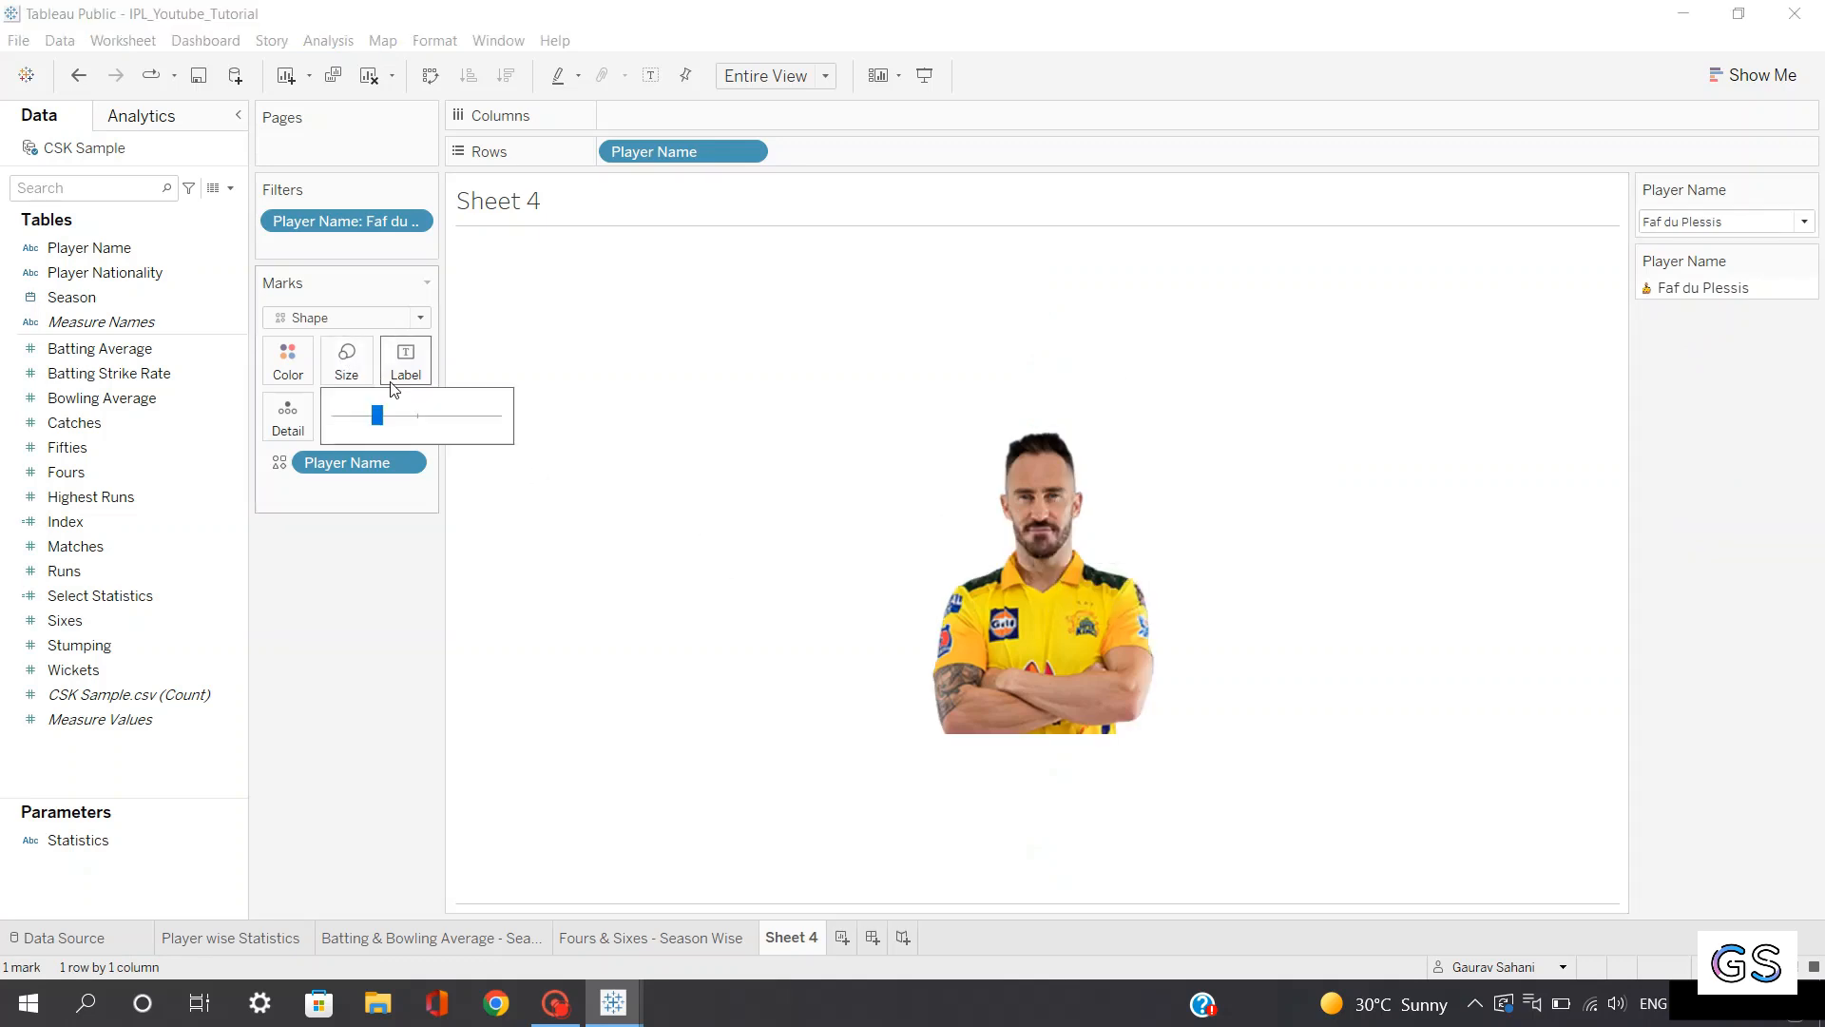
{"action": "left_click_drag", "start_coordinate": [377, 415], "coordinate": [419, 421]}
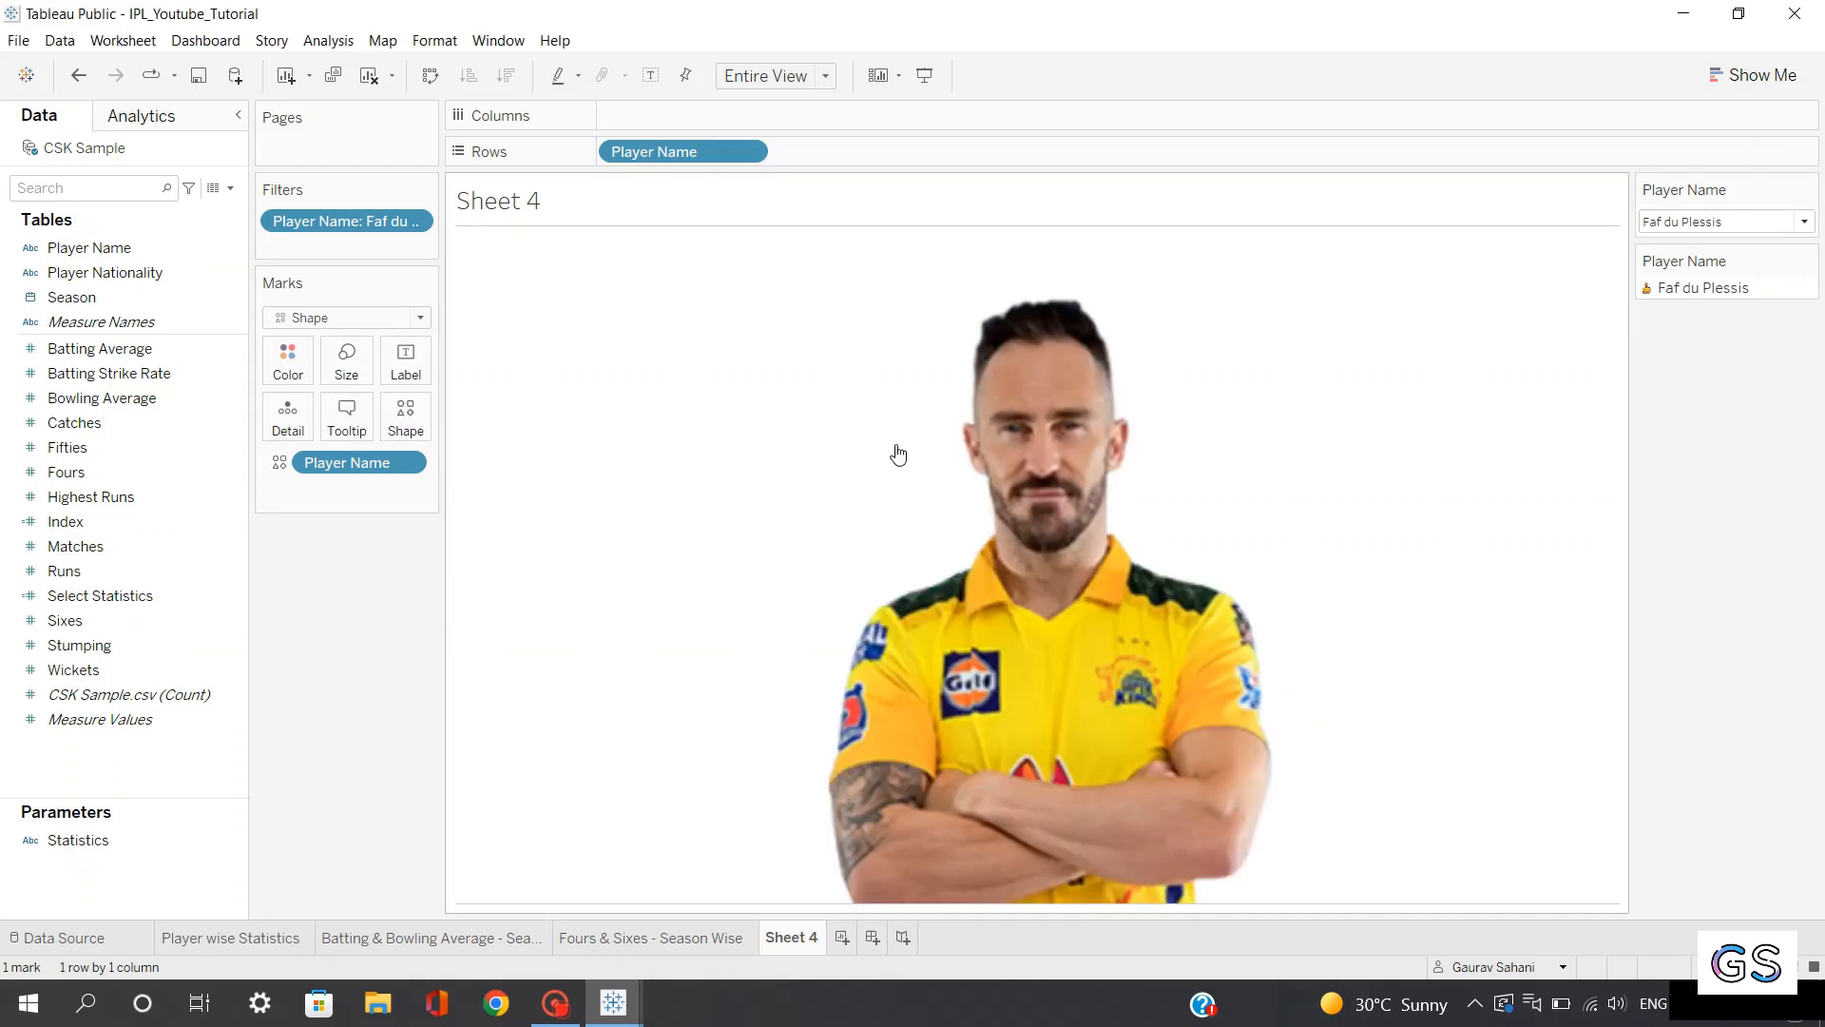
Check the images for MS Dhoni and Ravindra Jadeja with the Player Name filter, and leave it set to Ambati Rayudu
{"action": "left_click", "coordinate": [1678, 221]}
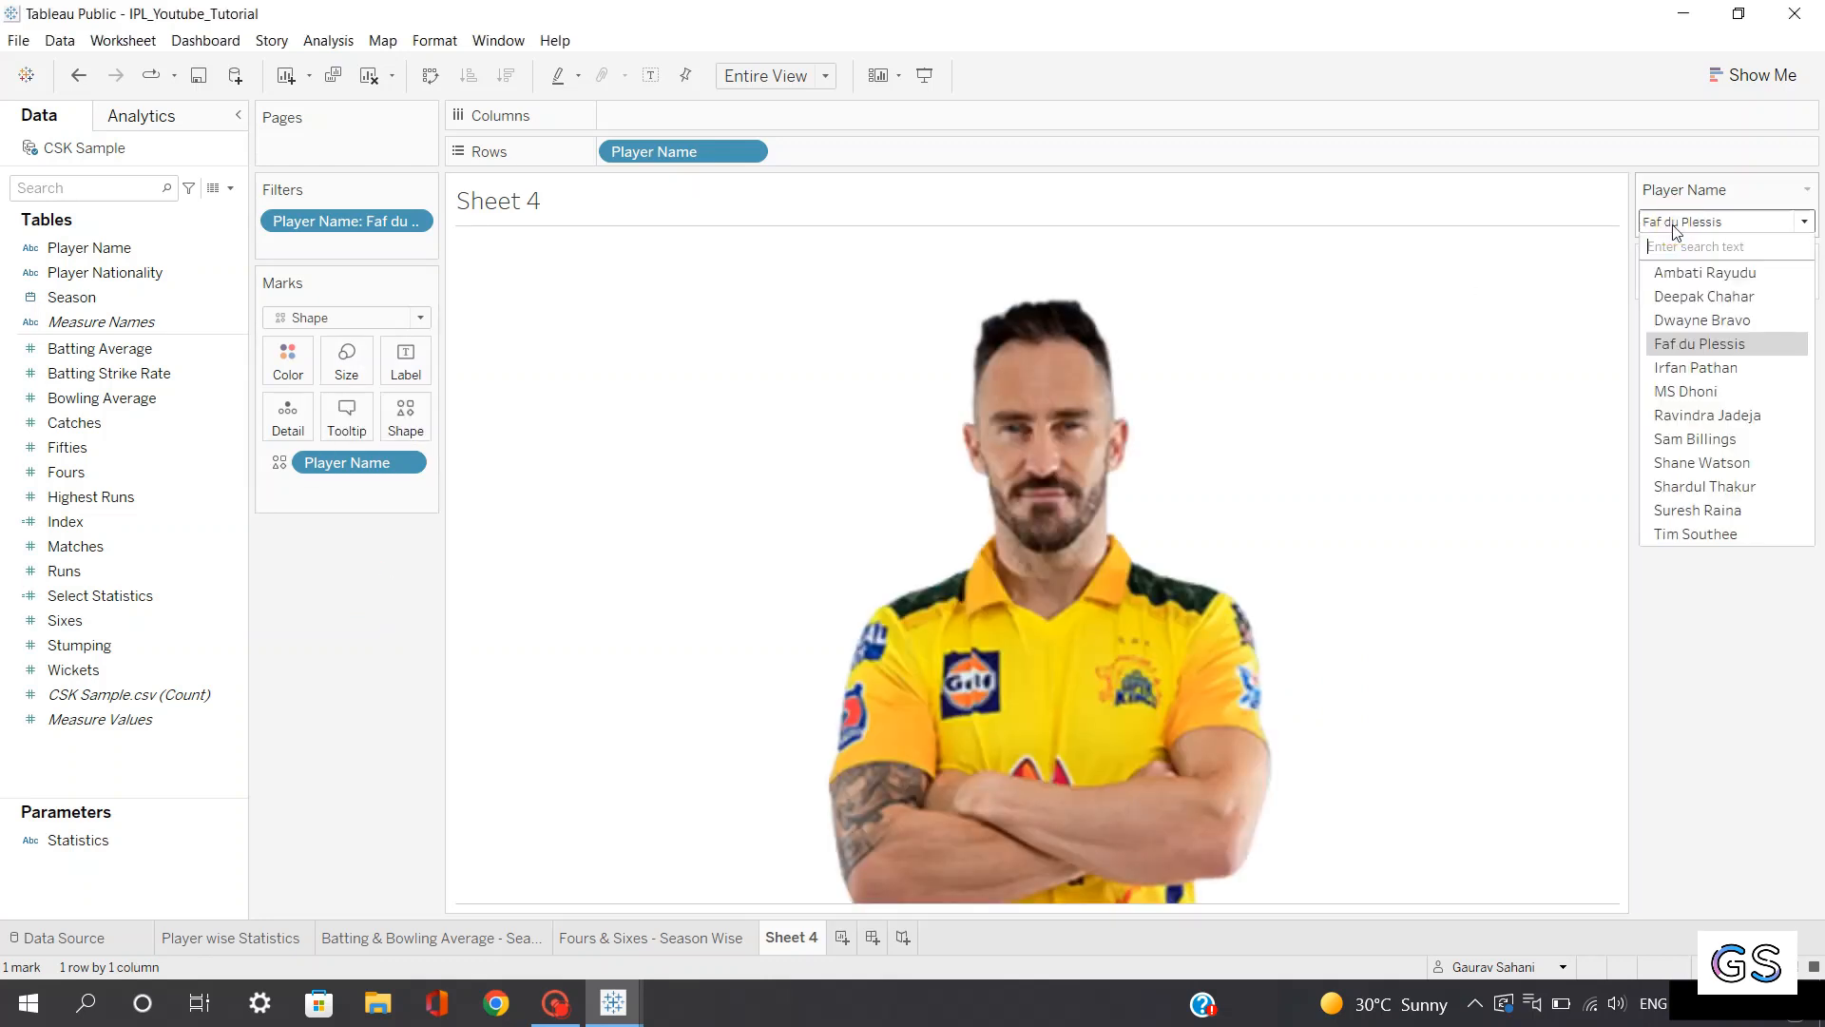
{"action": "left_click", "coordinate": [1687, 392]}
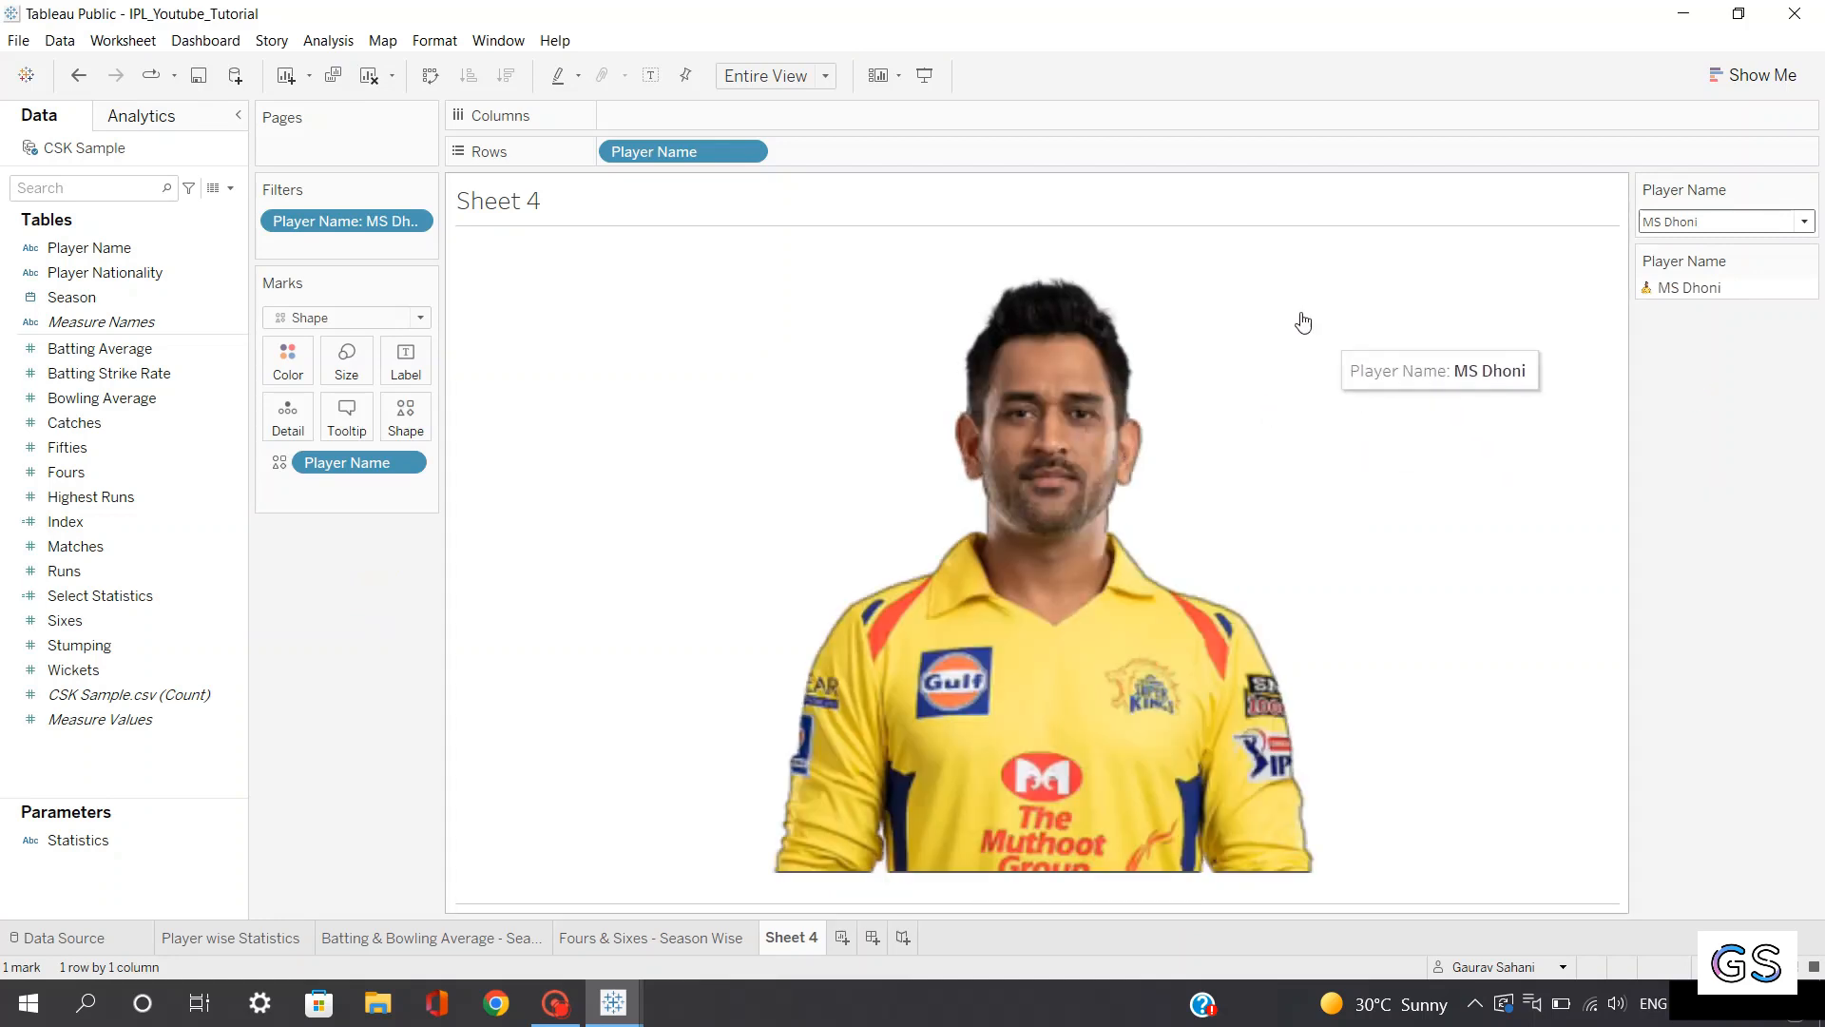
{"action": "left_click", "coordinate": [1770, 222]}
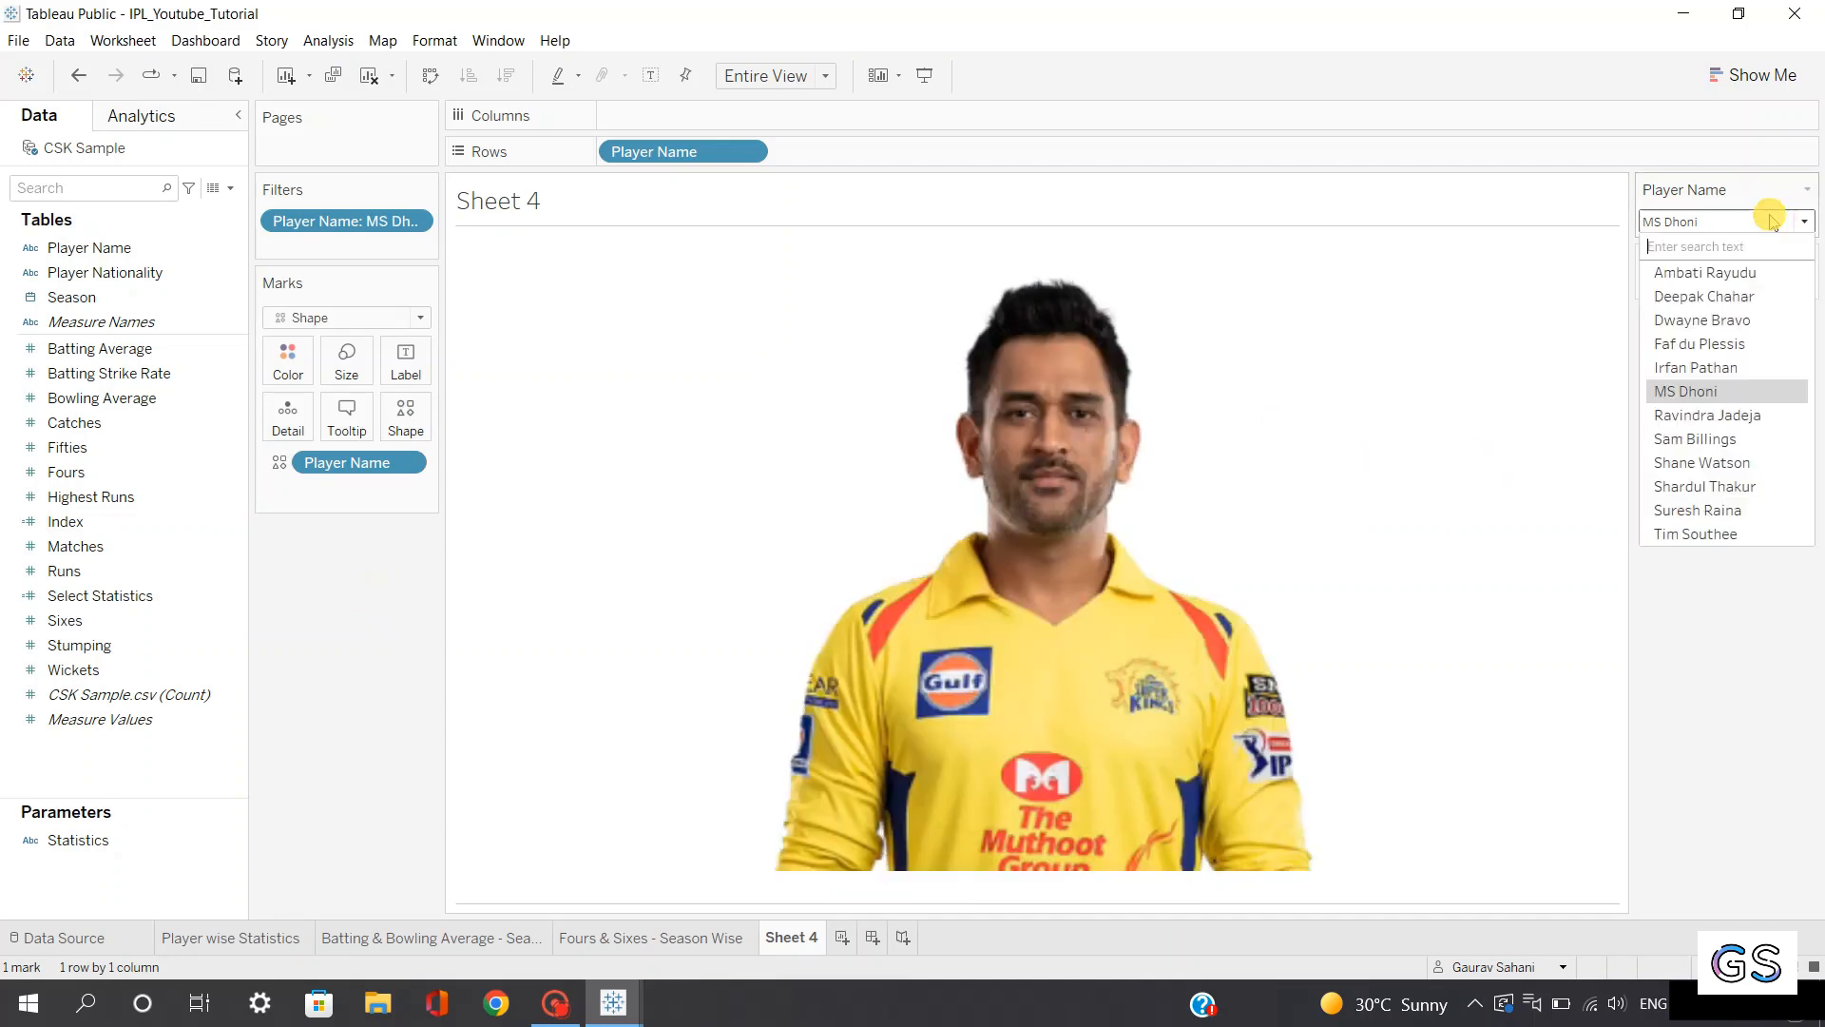
{"action": "left_click", "coordinate": [1761, 418]}
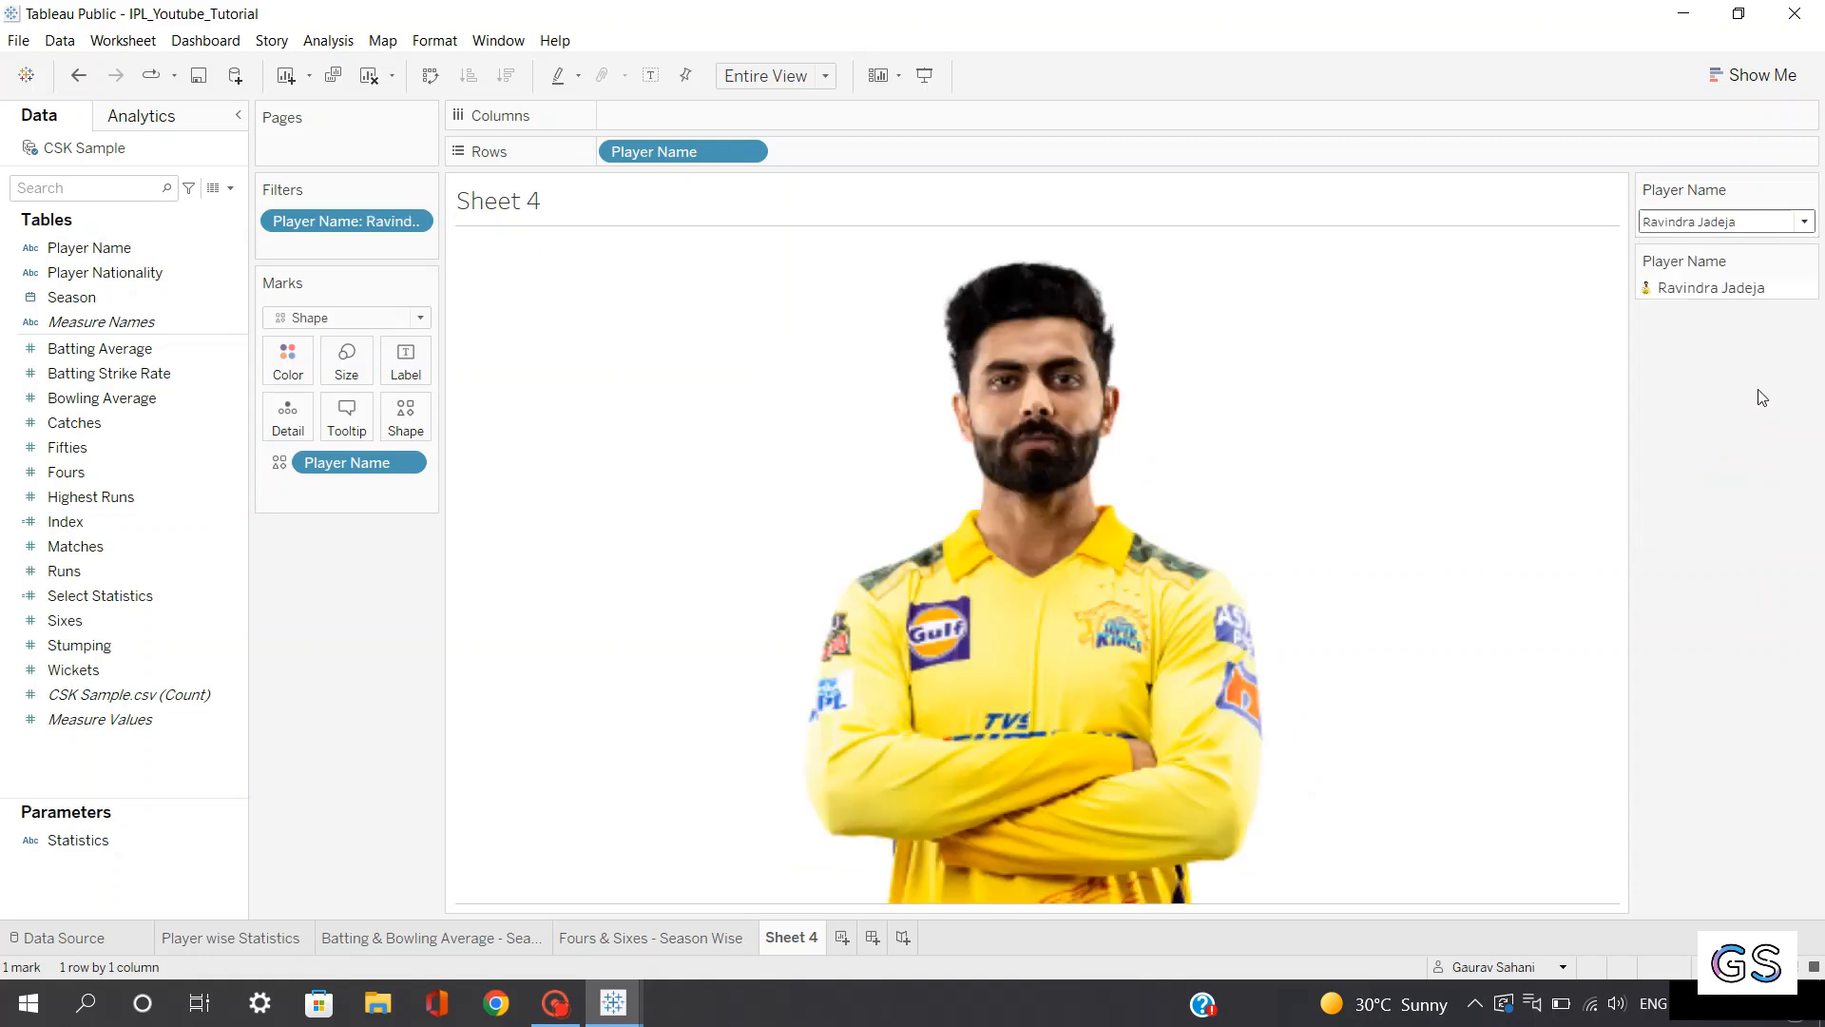
{"action": "left_click", "coordinate": [1701, 219]}
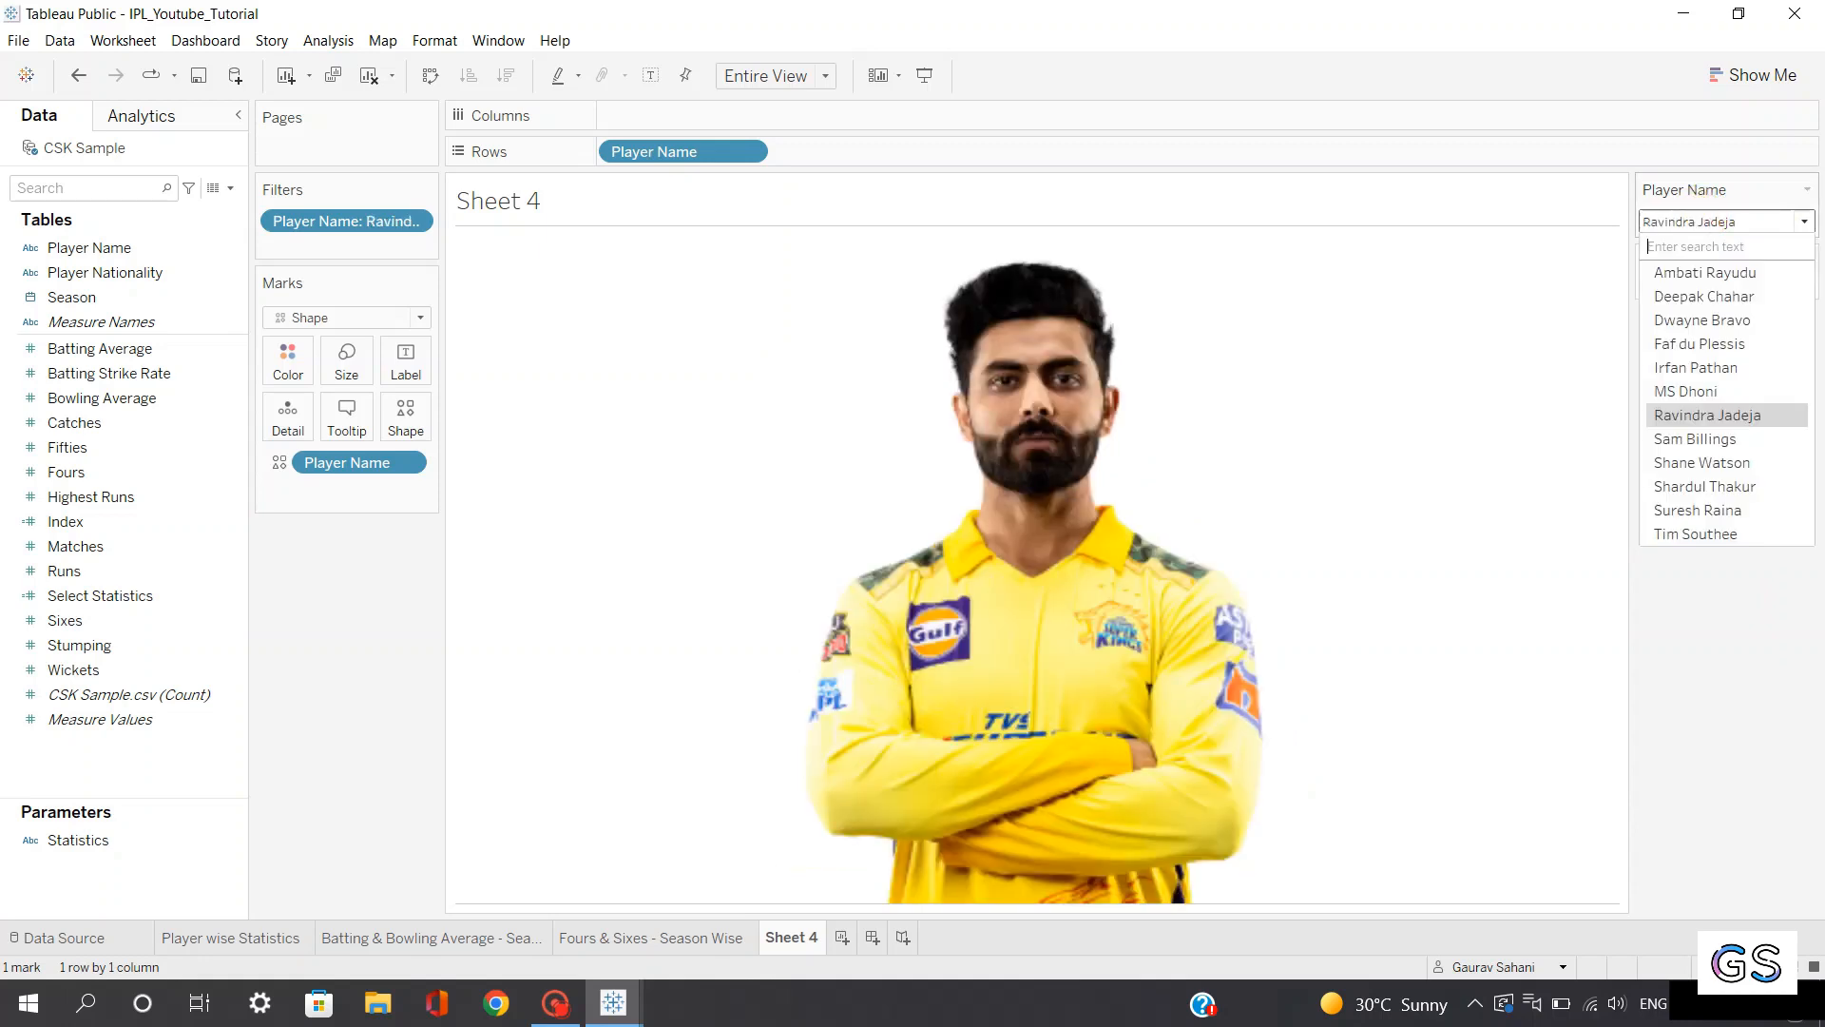
{"action": "left_click", "coordinate": [1705, 274]}
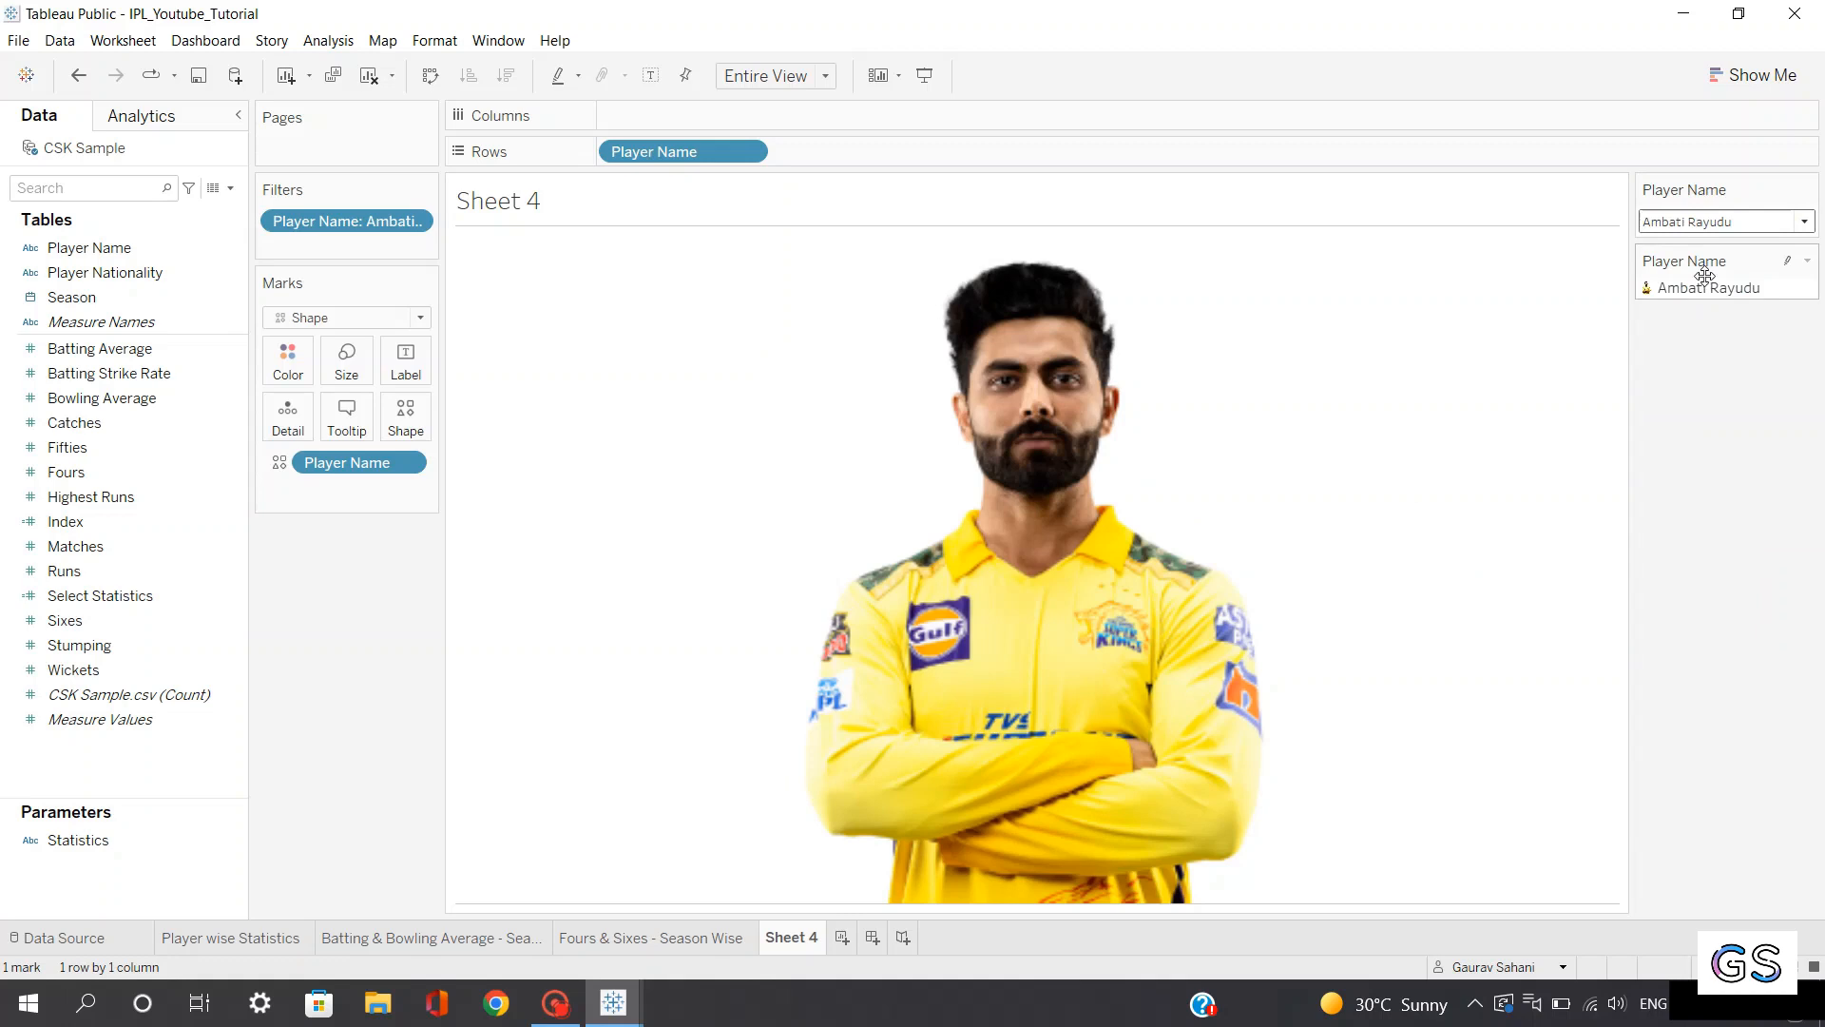
Rename the Sheet 4 worksheet as "Player"
{"action": "double_click", "coordinate": [792, 937]}
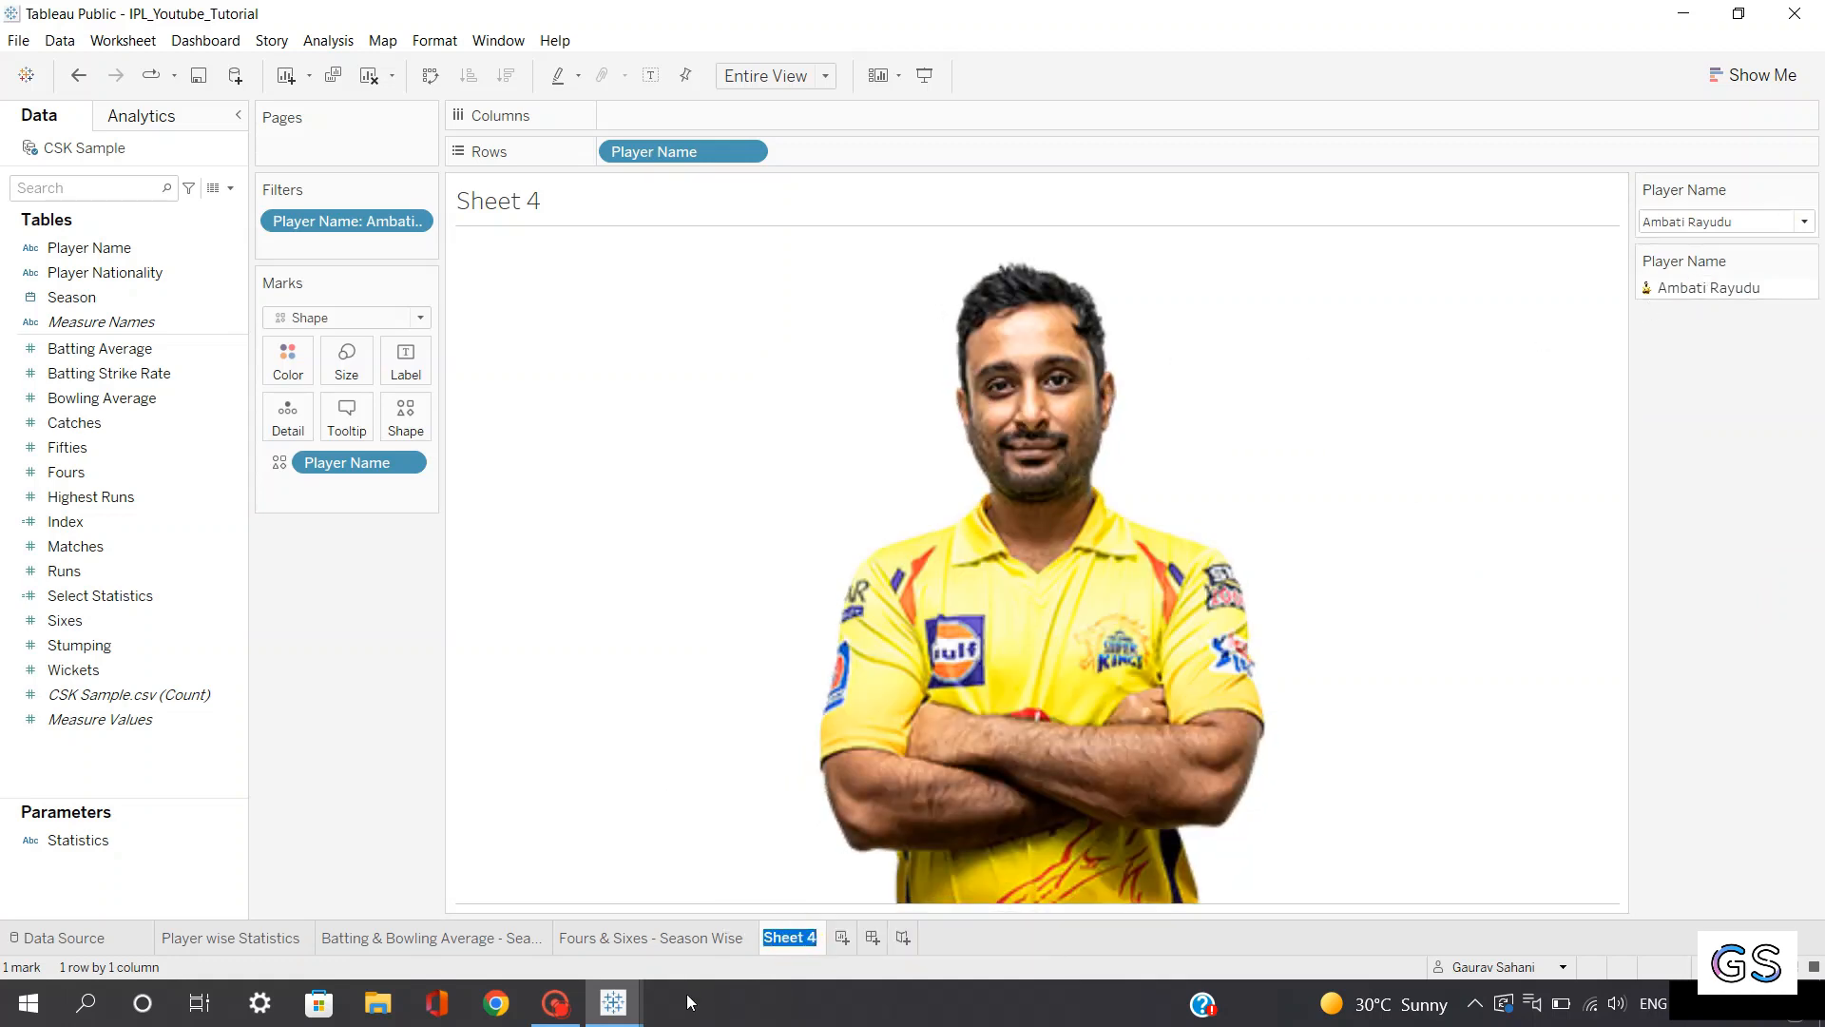
{"action": "type", "text": "Player"}
{"action": "key", "text": "Return"}
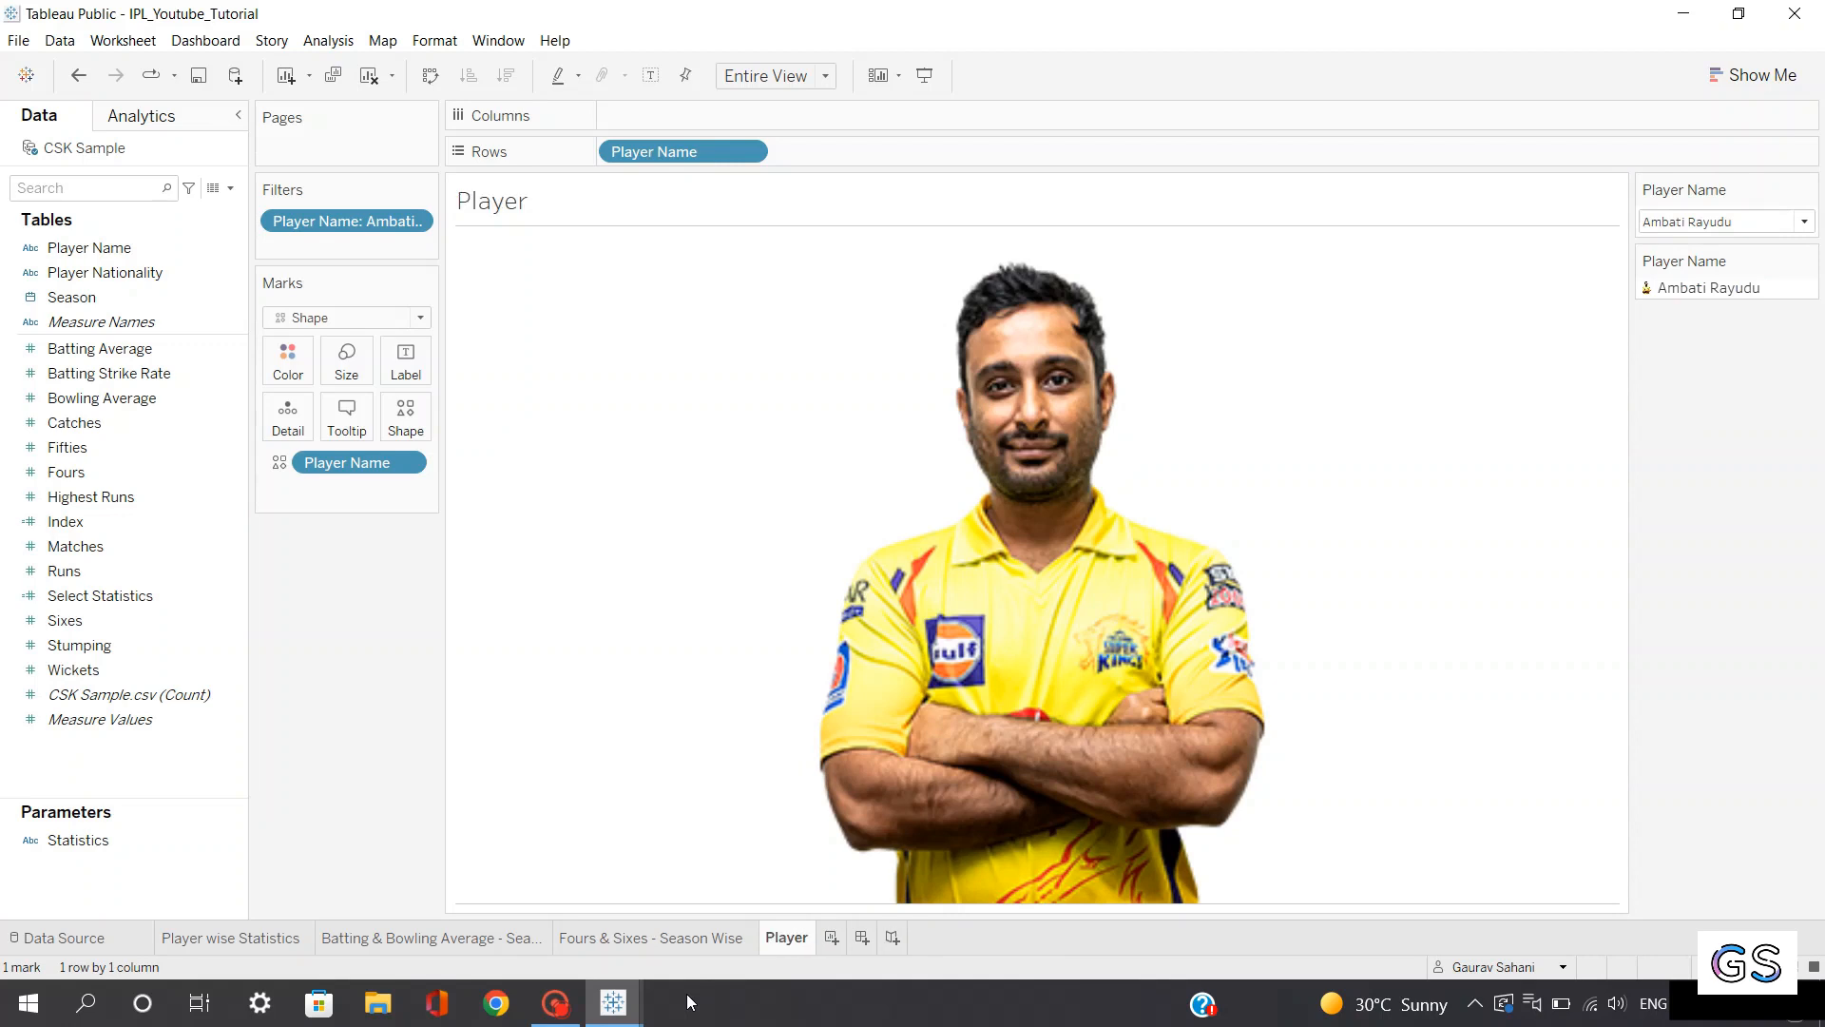
Center-align the worksheet's title and apply the change
{"action": "double_click", "coordinate": [509, 201]}
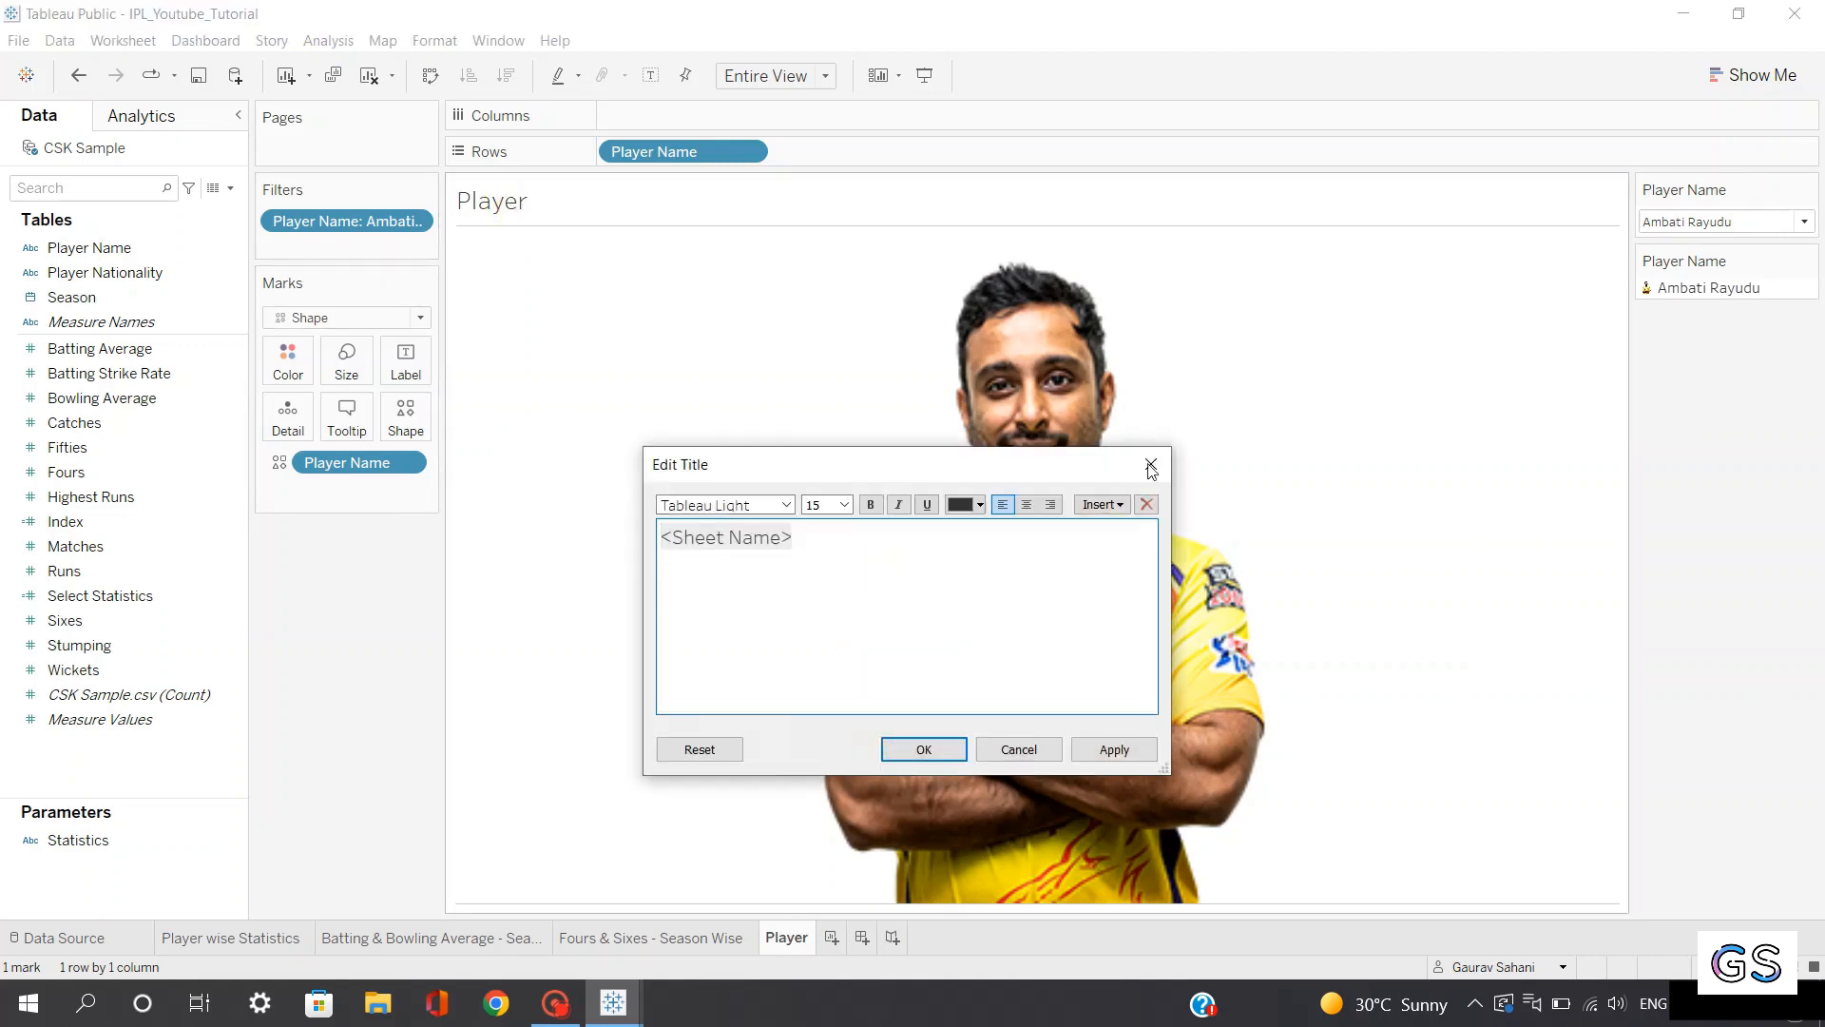
{"action": "left_click", "coordinate": [1027, 505]}
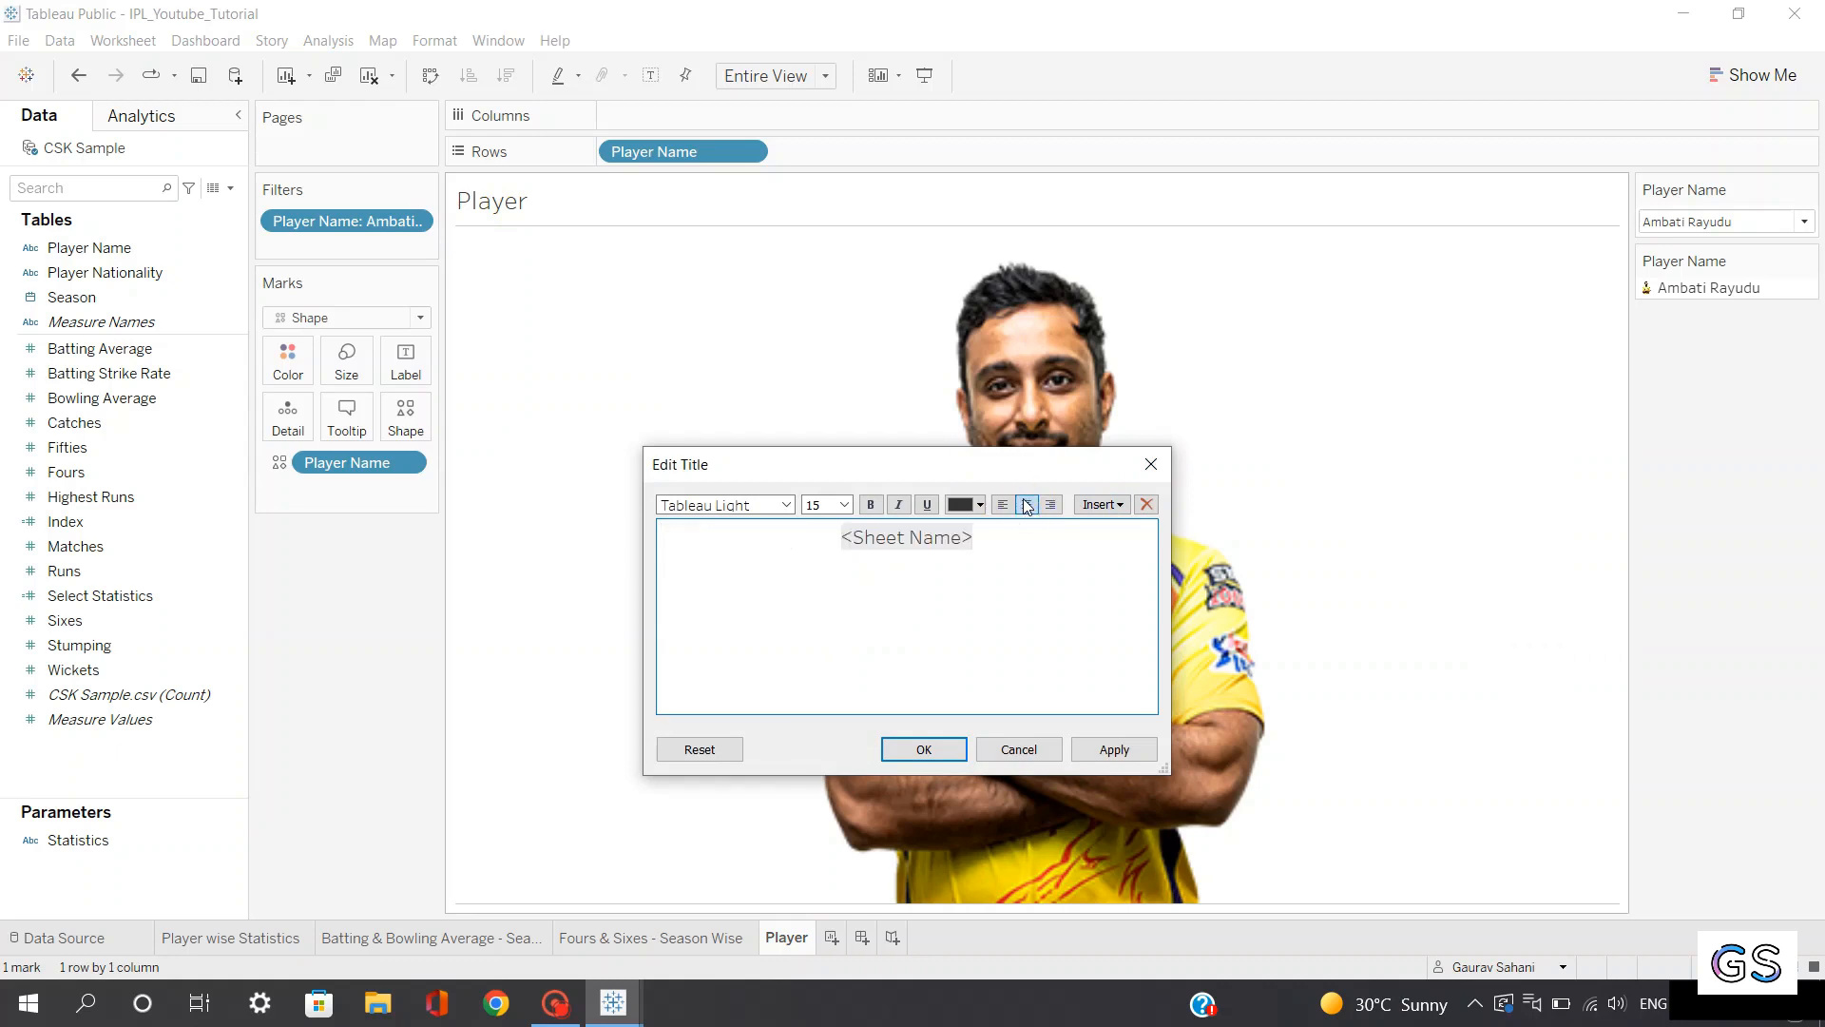
{"action": "left_click", "coordinate": [1114, 749]}
{"action": "left_click", "coordinate": [924, 749]}
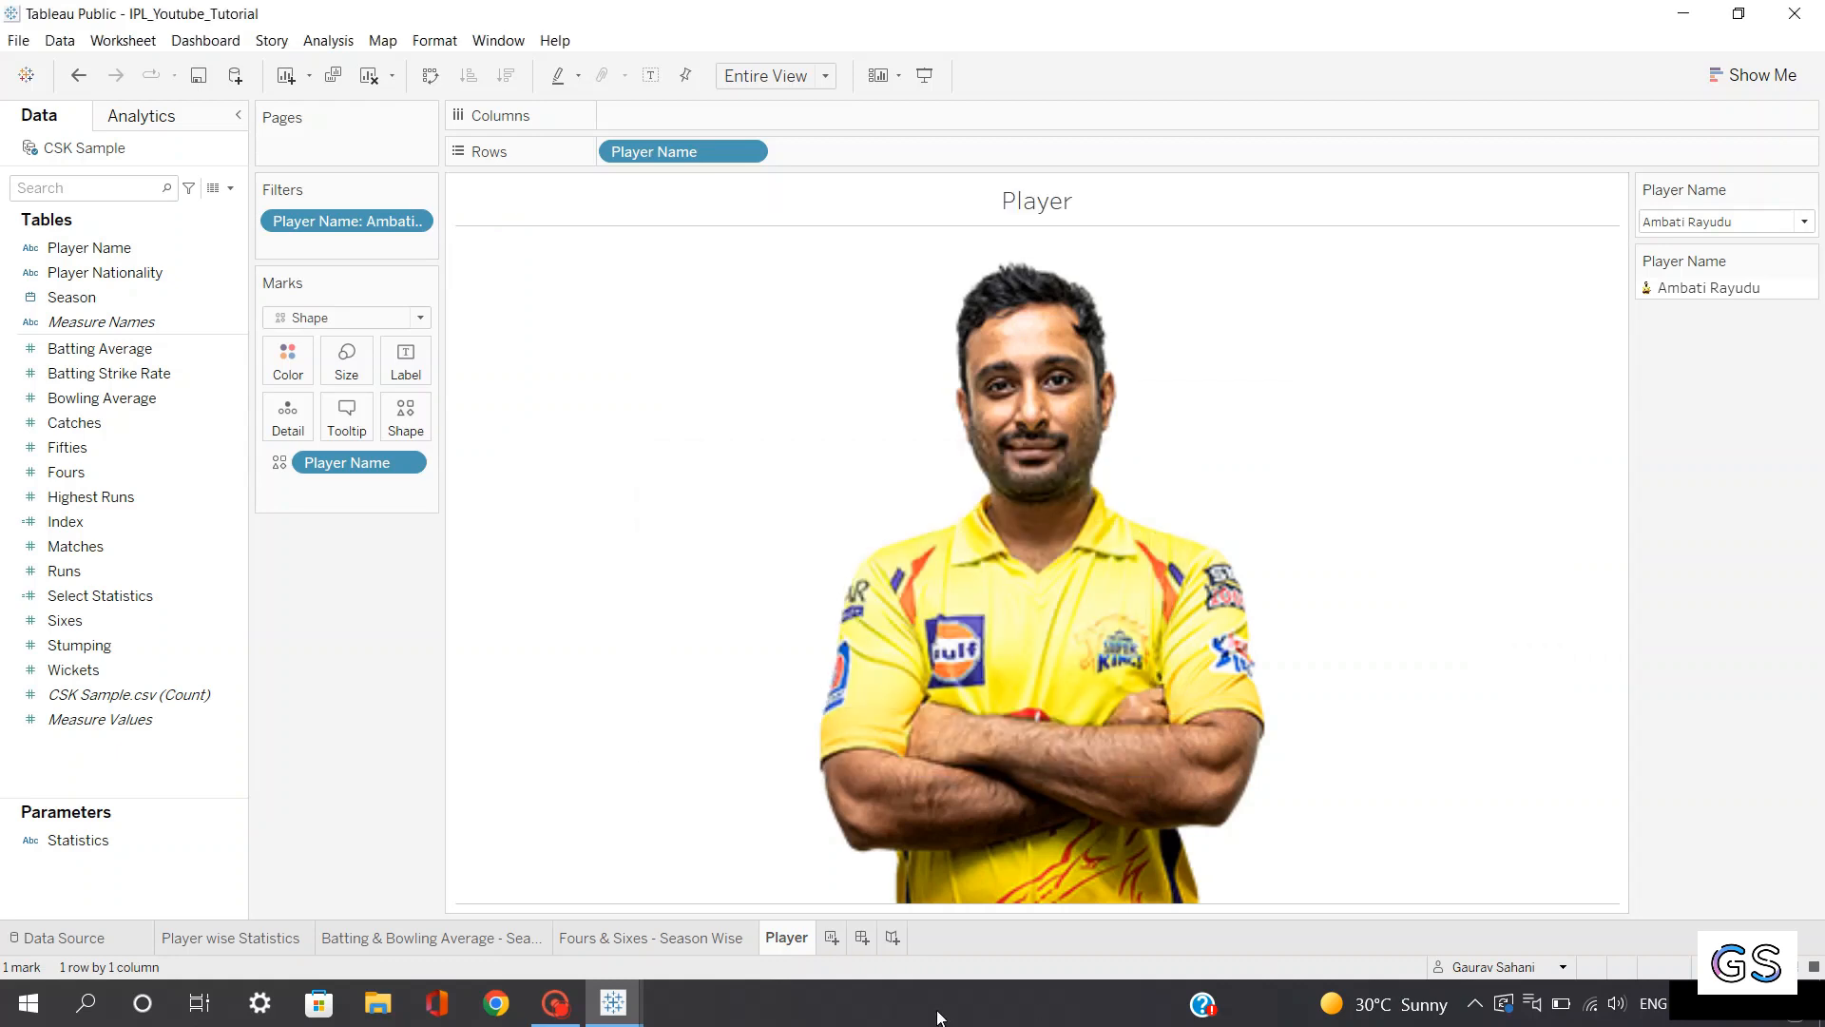
Extend the "Player" worksheet's name to "Player Image"
{"action": "double_click", "coordinate": [798, 941]}
{"action": "left_click", "coordinate": [807, 938]}
{"action": "type", "text": "Ima"}
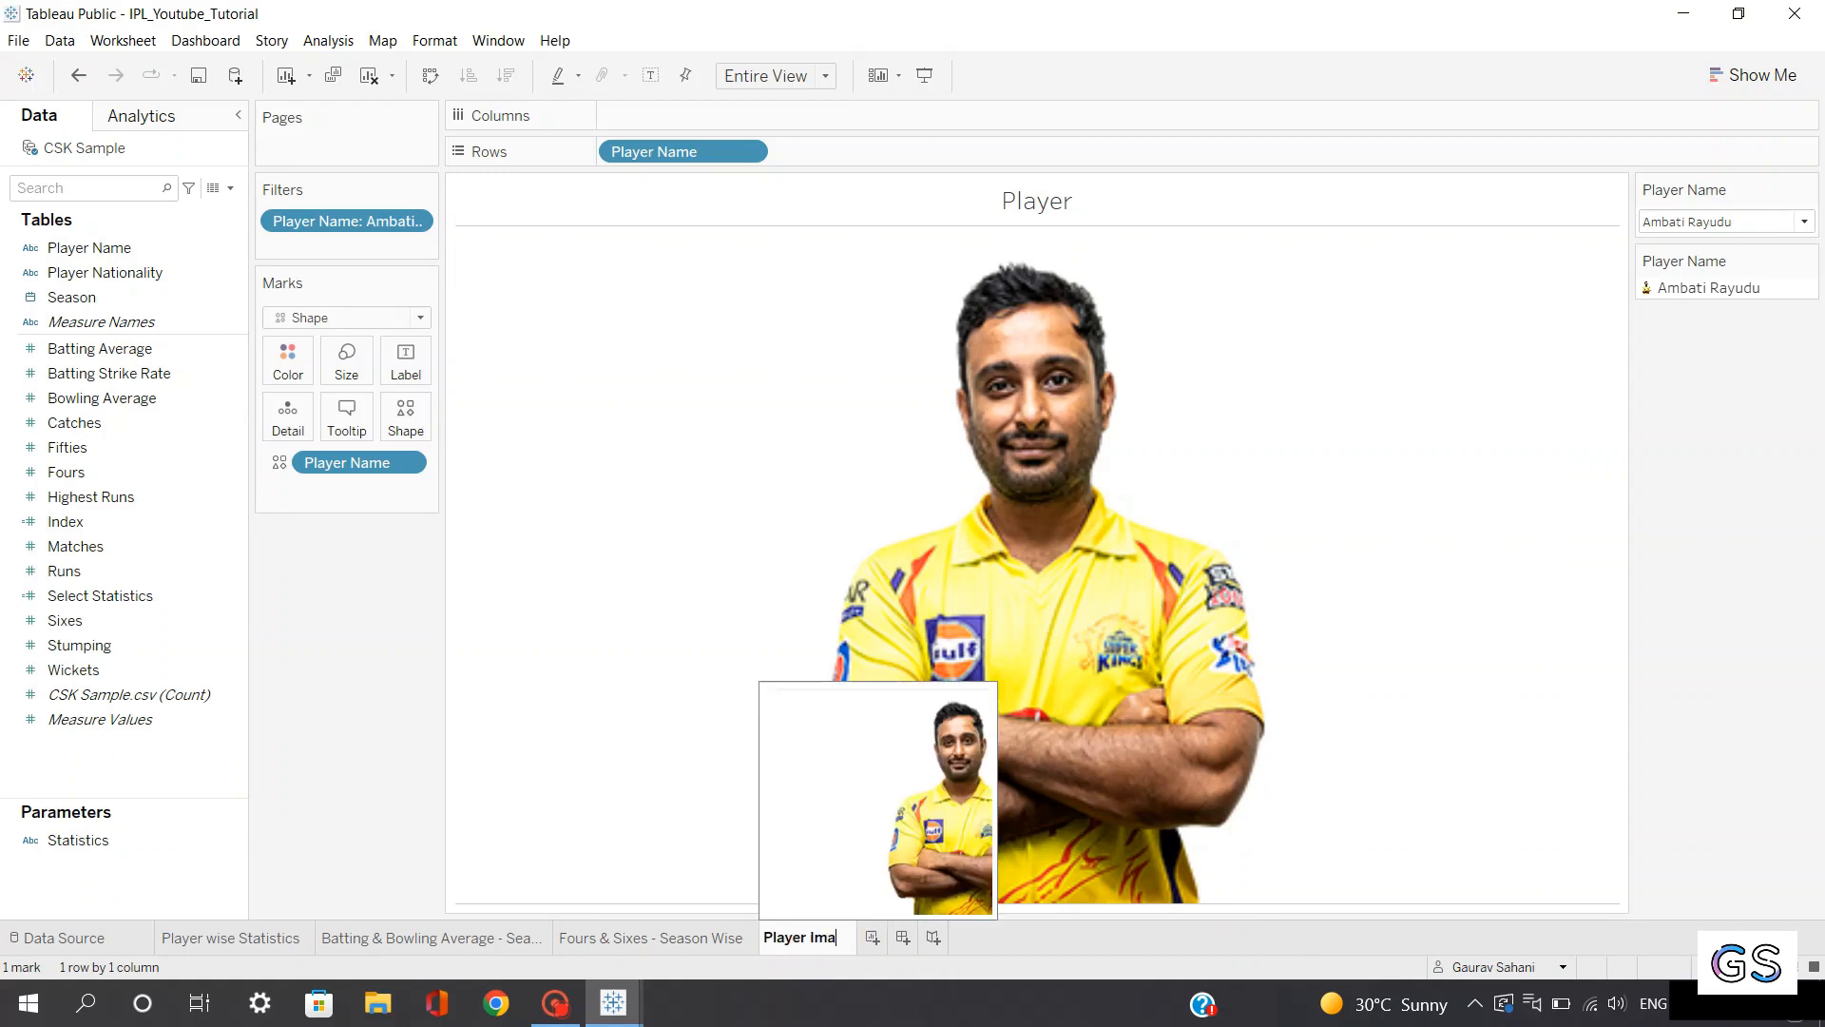
{"action": "type", "text": "ge"}
{"action": "key", "text": "Return"}
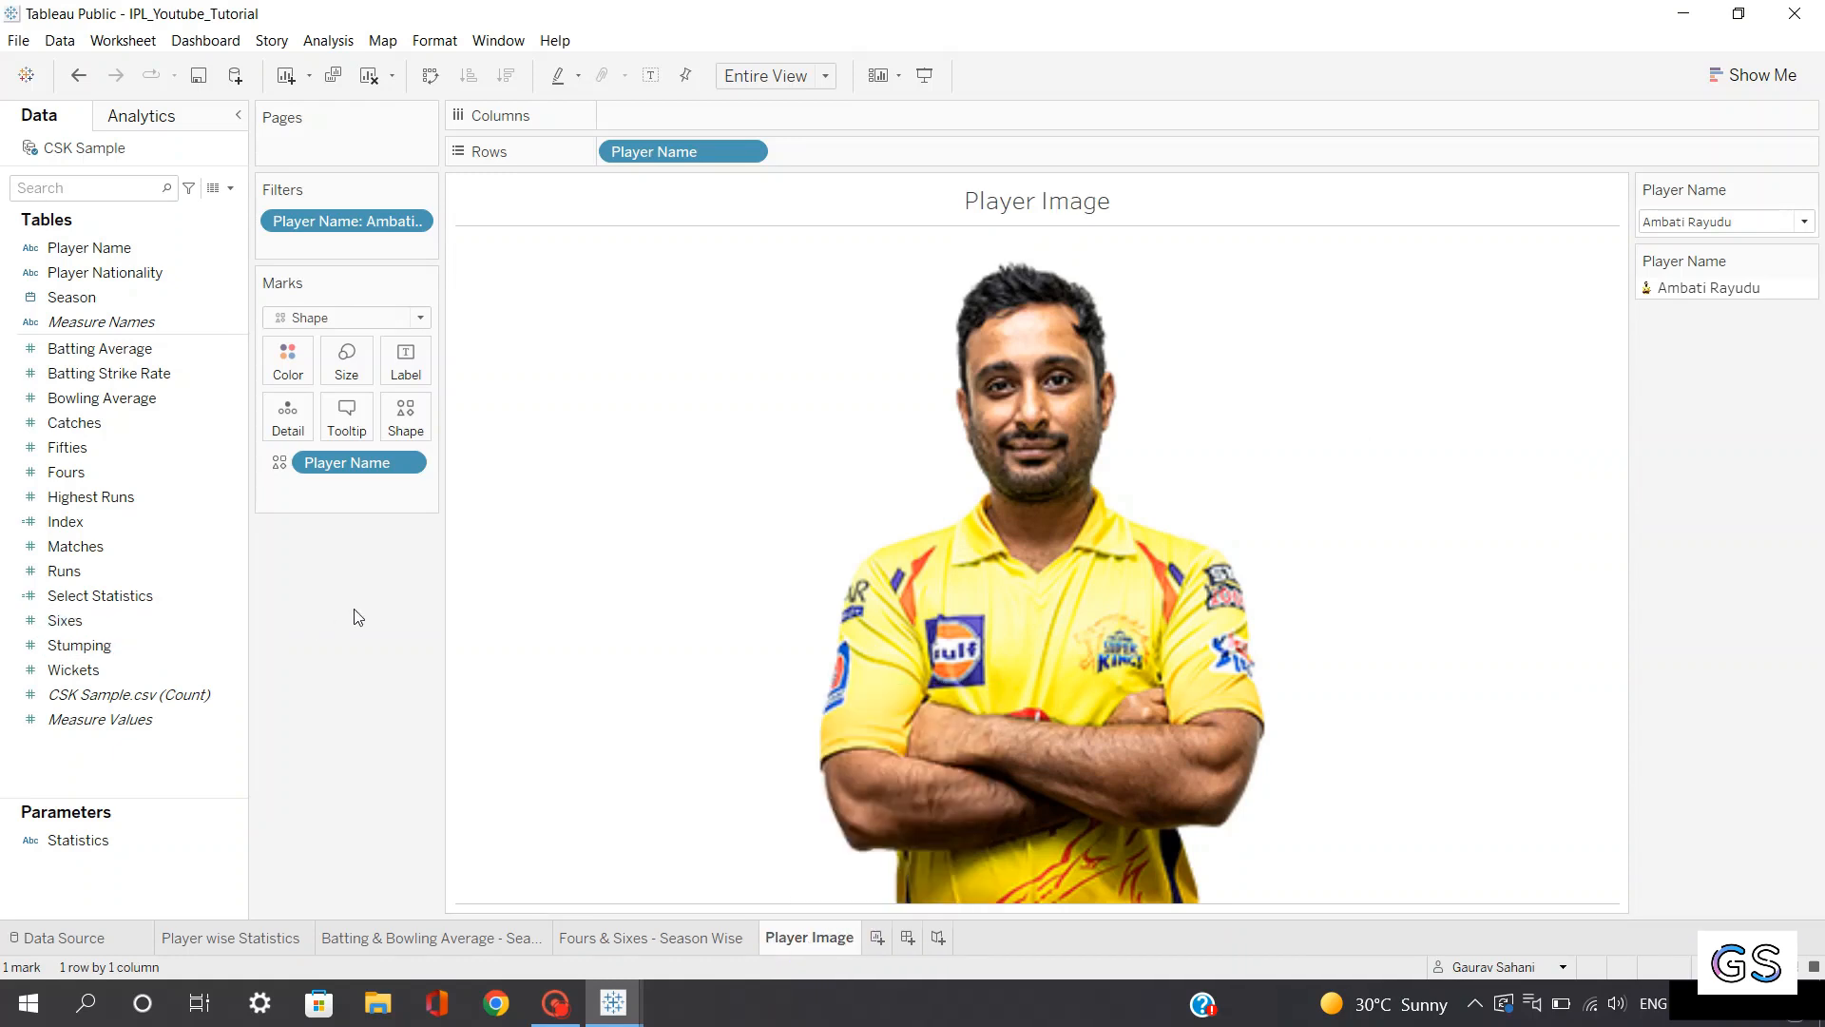
Review the Player wise Statistics, Batting & Bowling Average and Fours & Sixes worksheets, and return to Player Image
{"action": "left_click", "coordinate": [273, 939]}
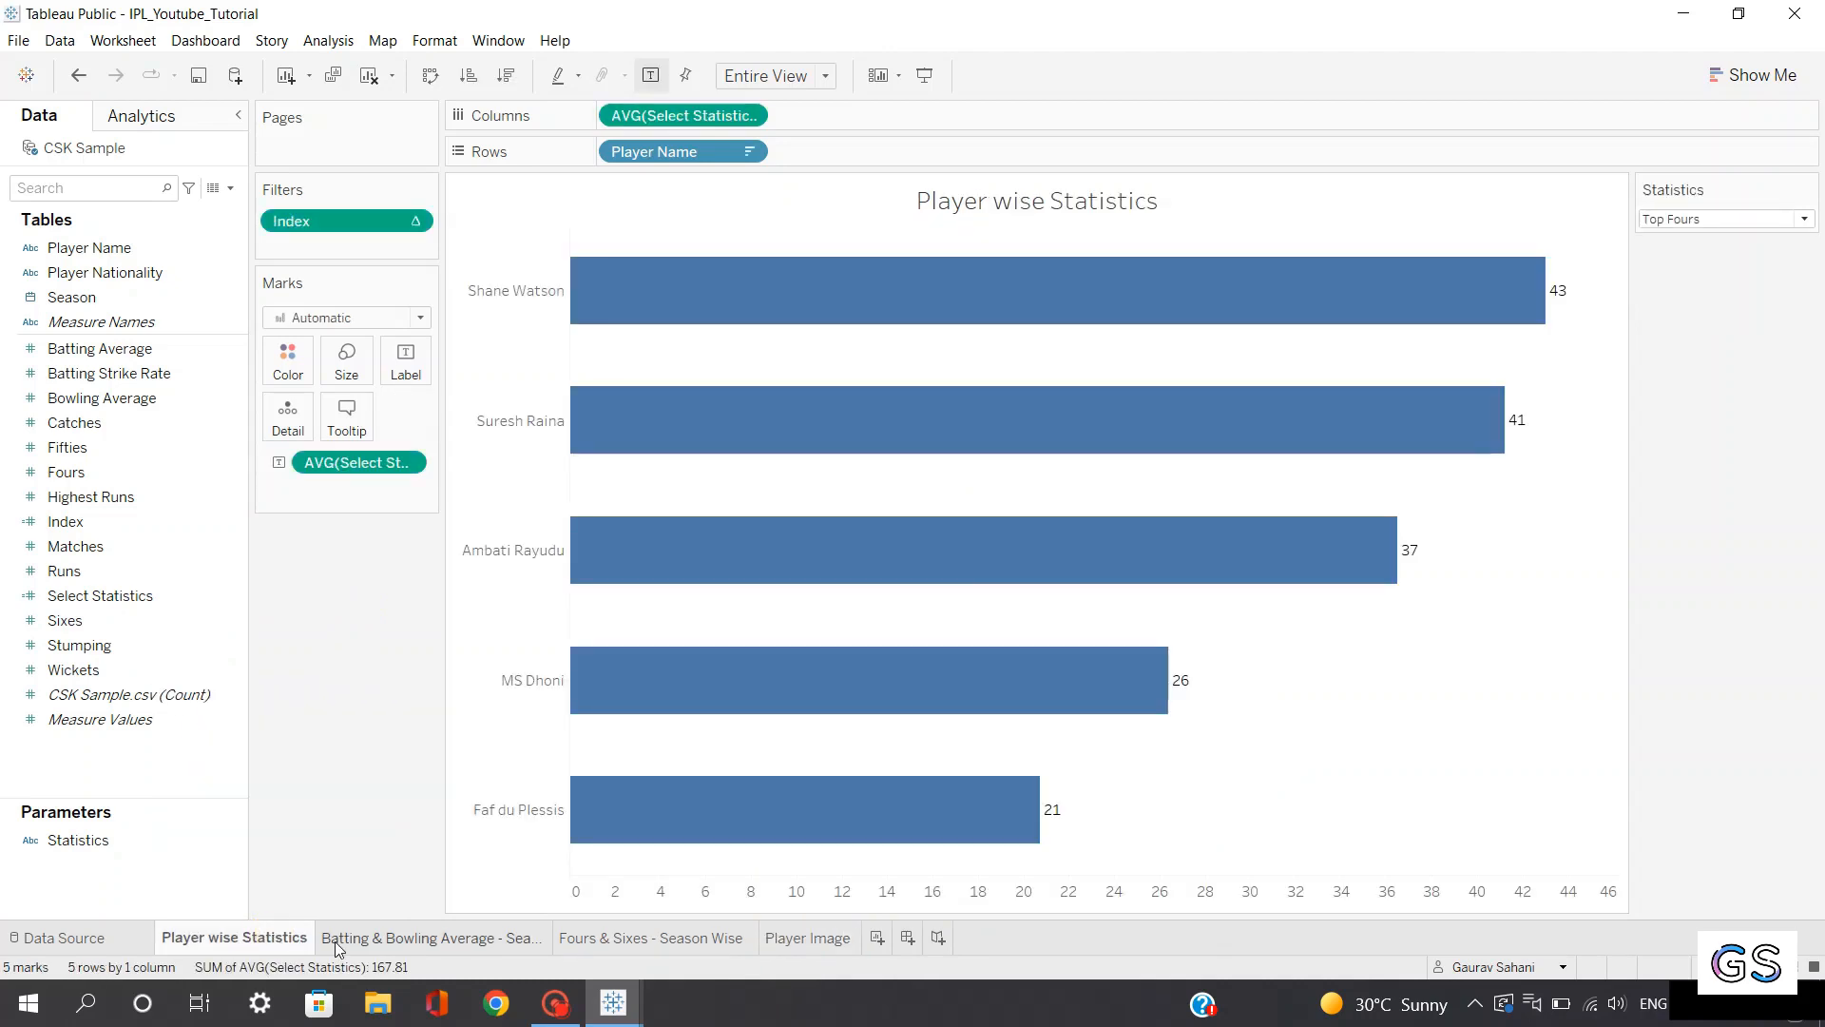
{"action": "left_click", "coordinate": [339, 943]}
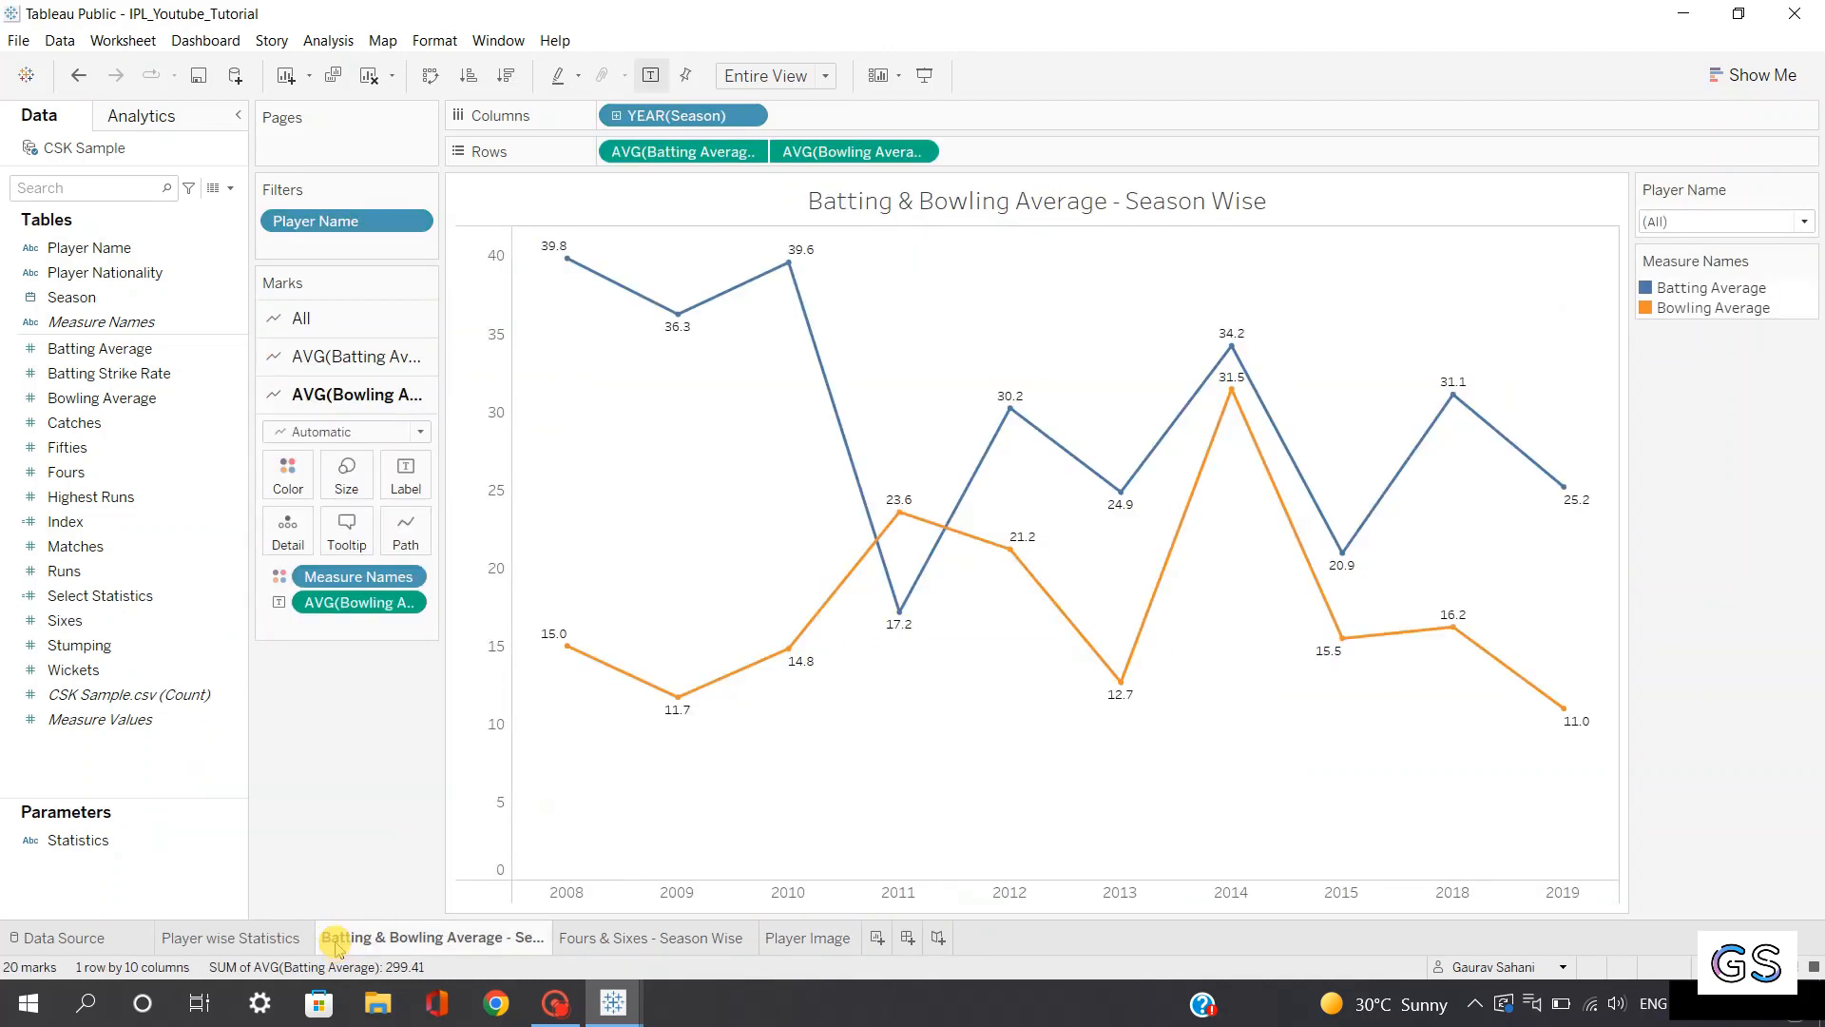
{"action": "left_click", "coordinate": [618, 946]}
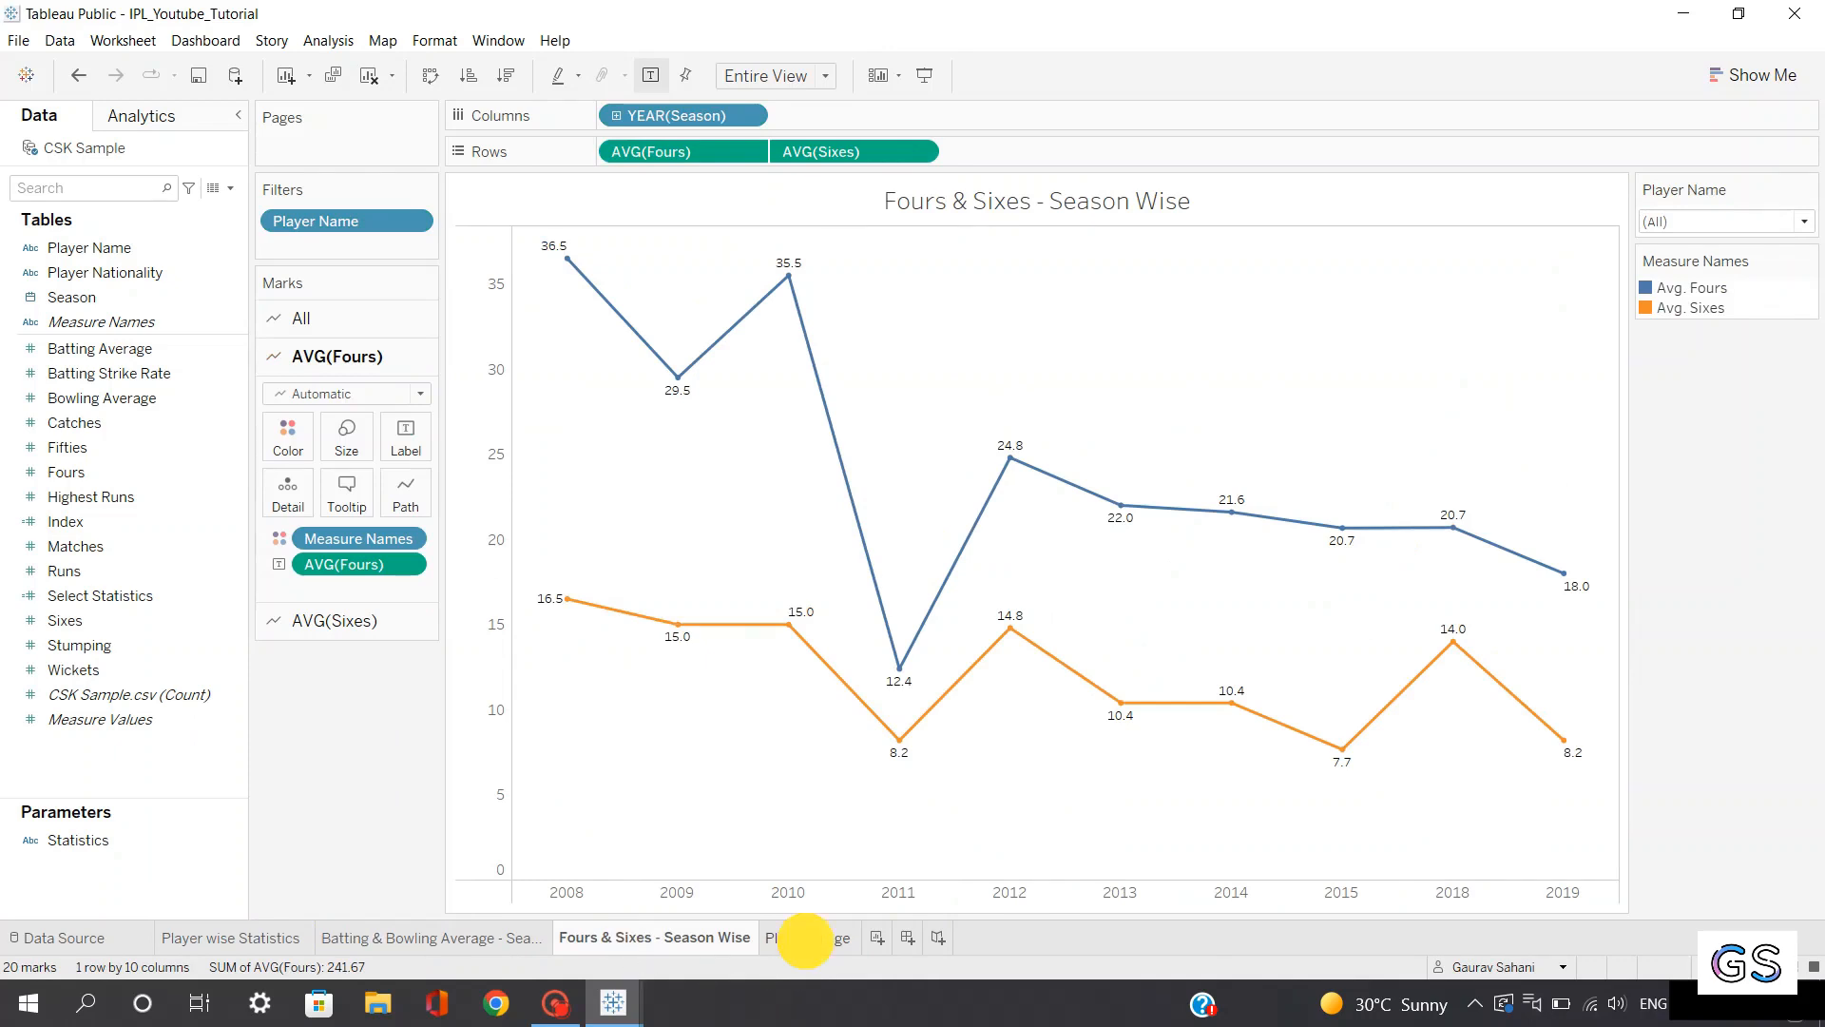
{"action": "left_click", "coordinate": [806, 939]}
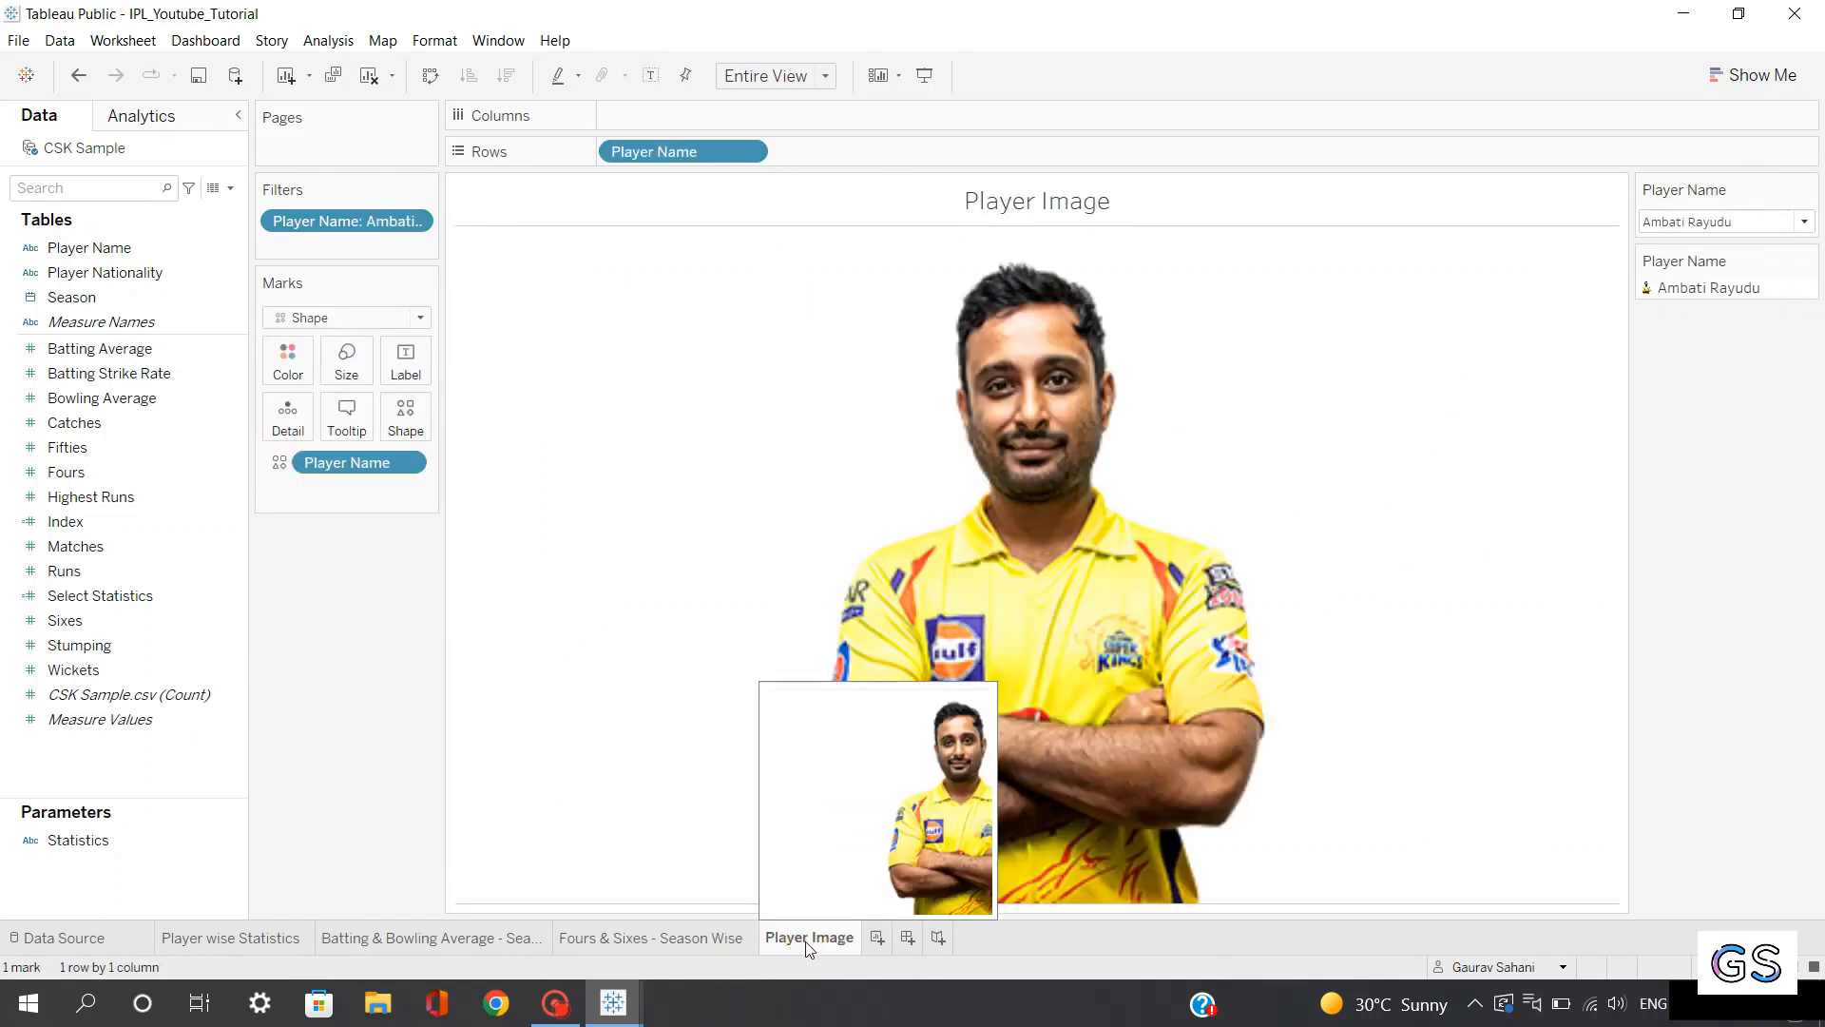